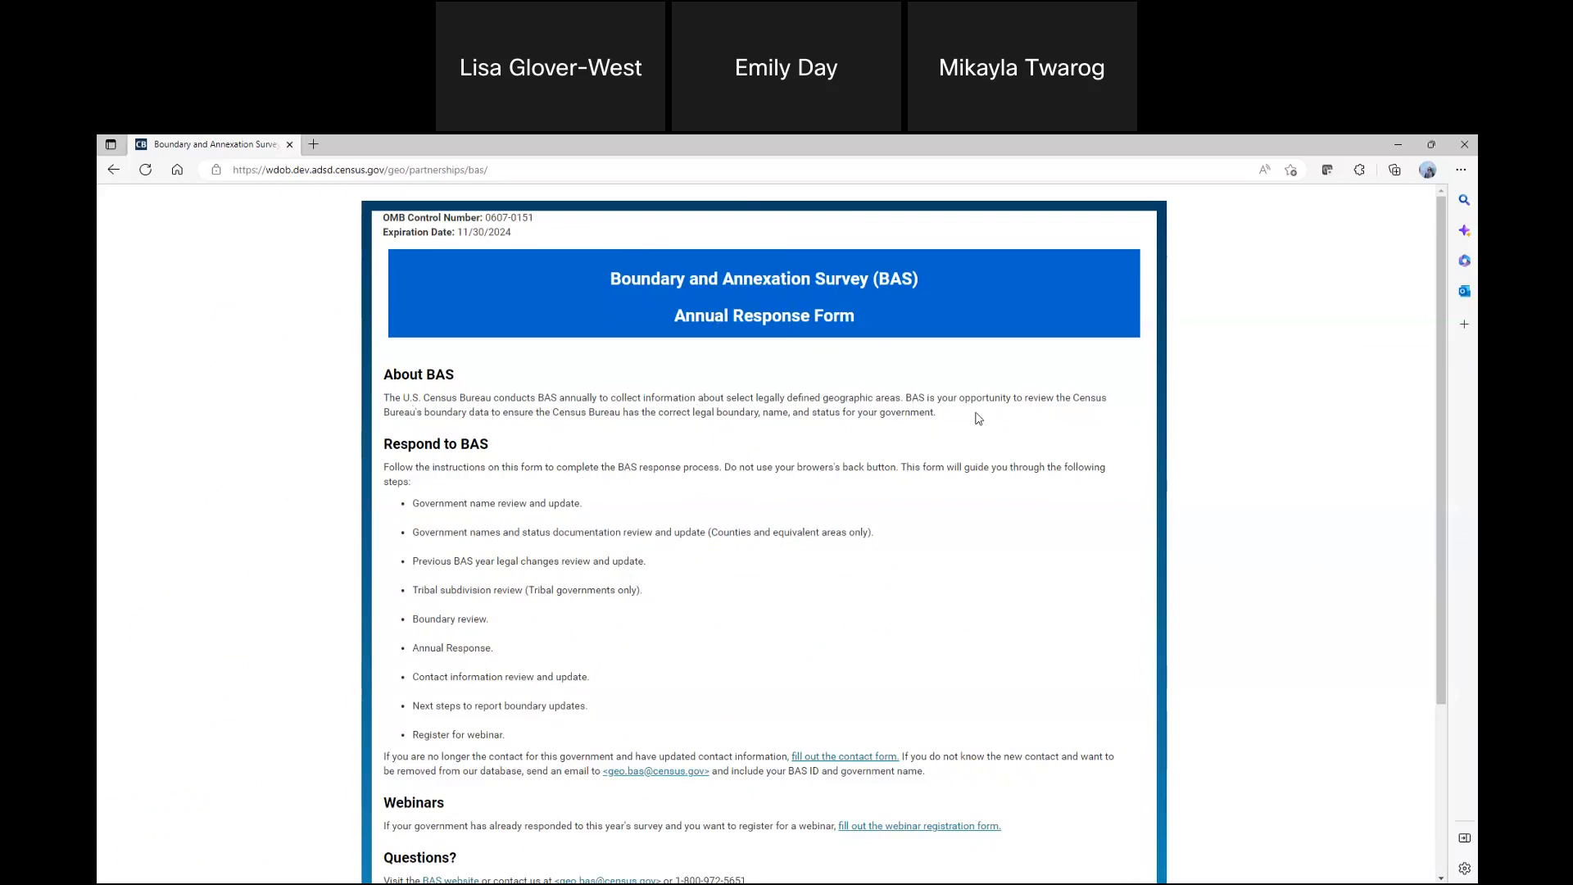
Review the BAS Annual Response Form introduction and start the survey
scroll(990, 426, down, 2)
scroll(992, 442, up, 2)
scroll(1226, 540, down, 1)
scroll(1225, 539, down, 2)
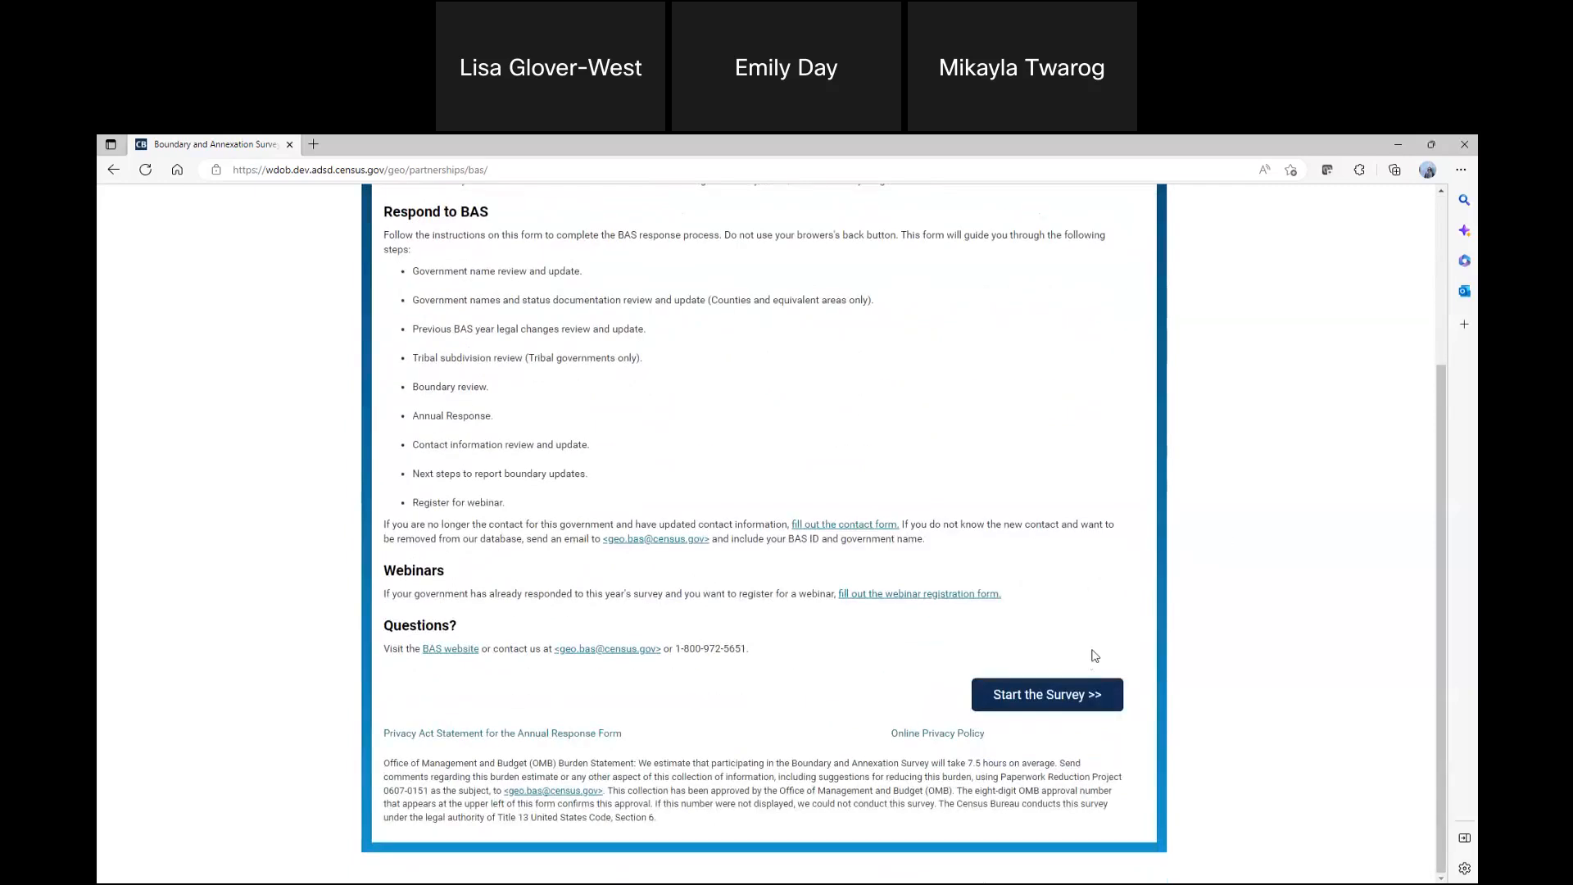
click(1041, 705)
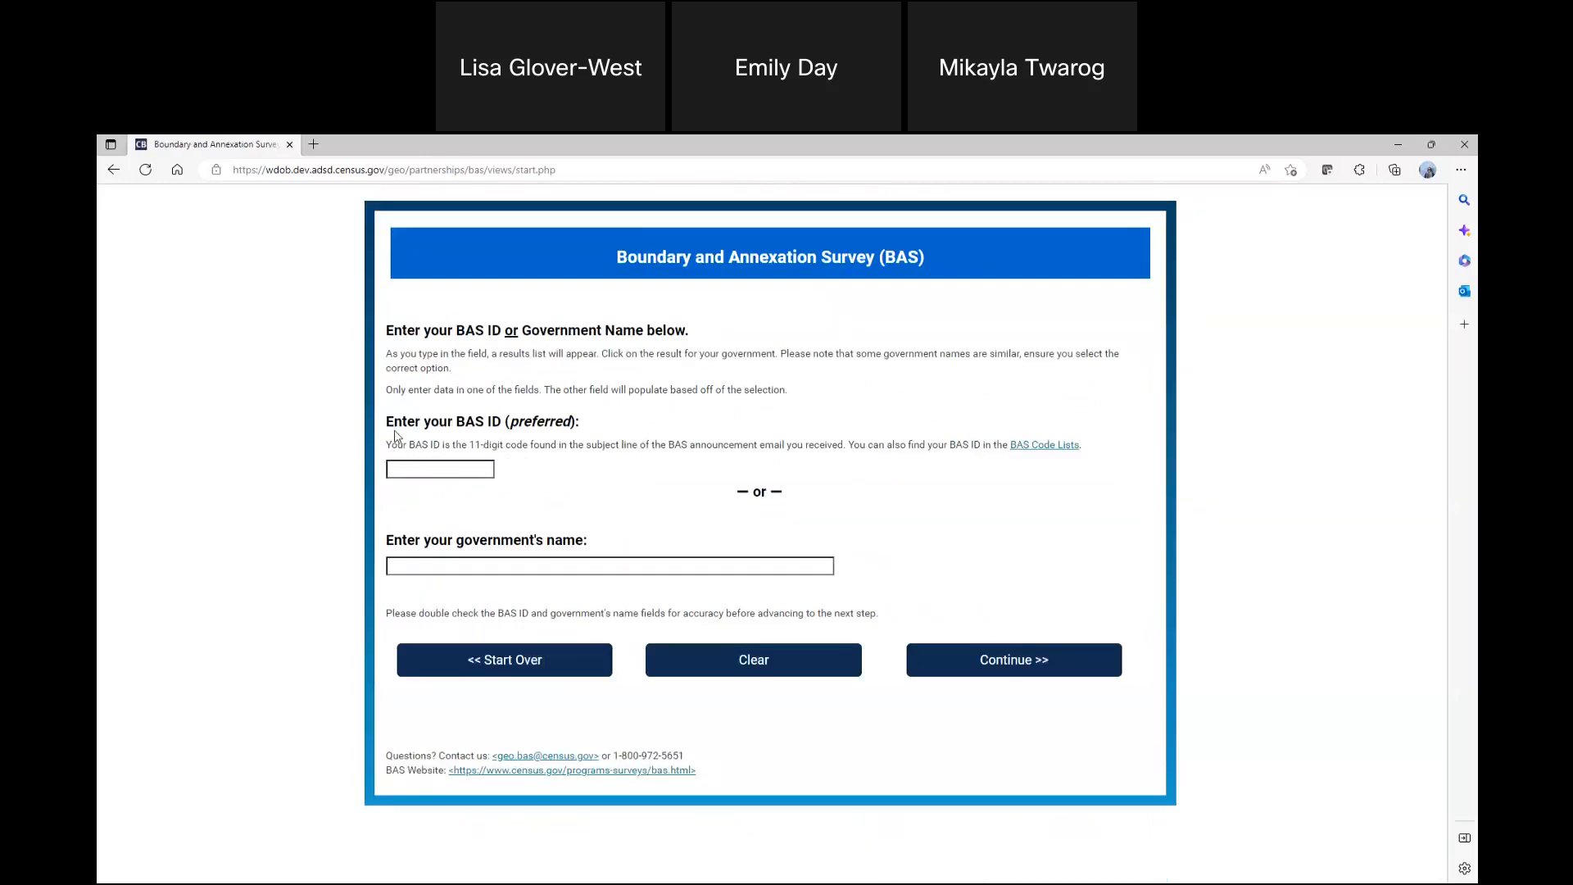
Look up the government by the name "corvallis", choose Corvallis city (Benton, Oregon), and continue to the name review
drag(388, 447, 734, 447)
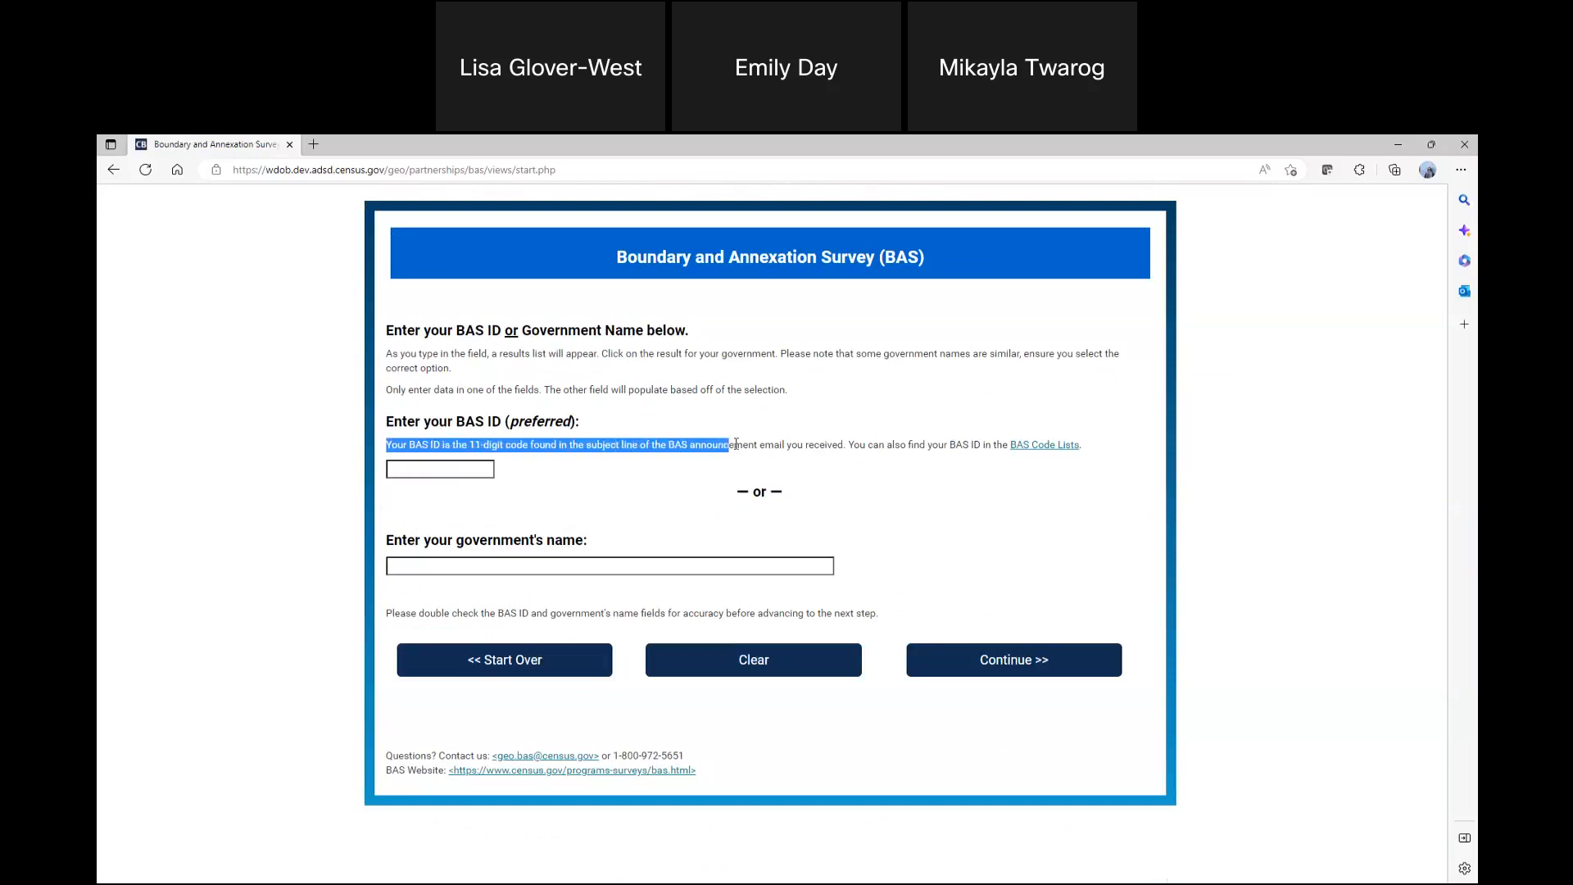
click(655, 460)
click(704, 565)
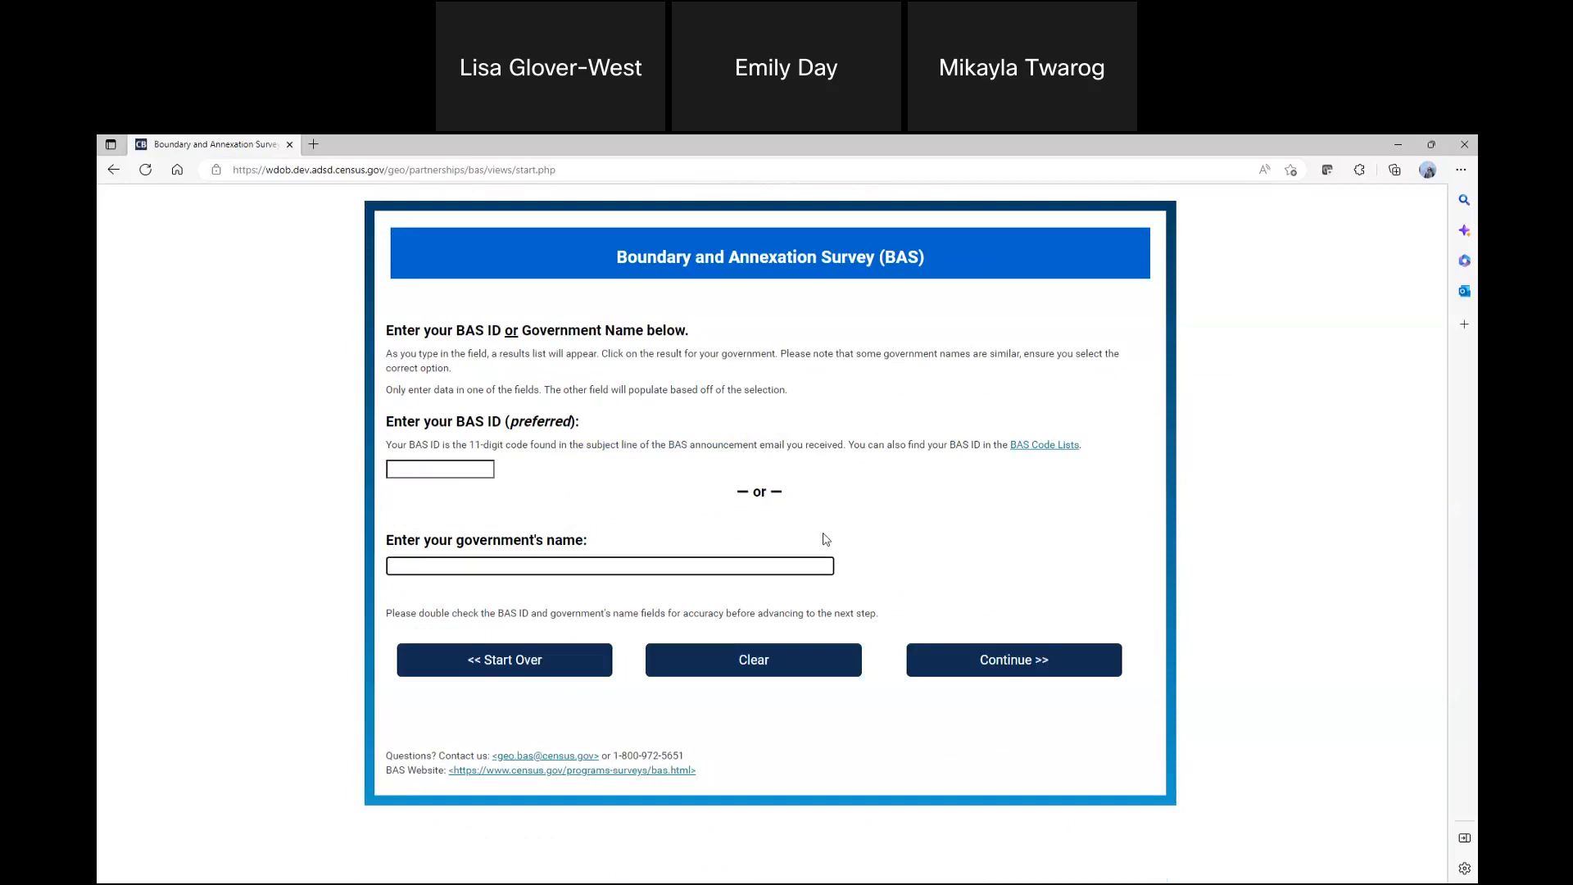
text(corvallis)
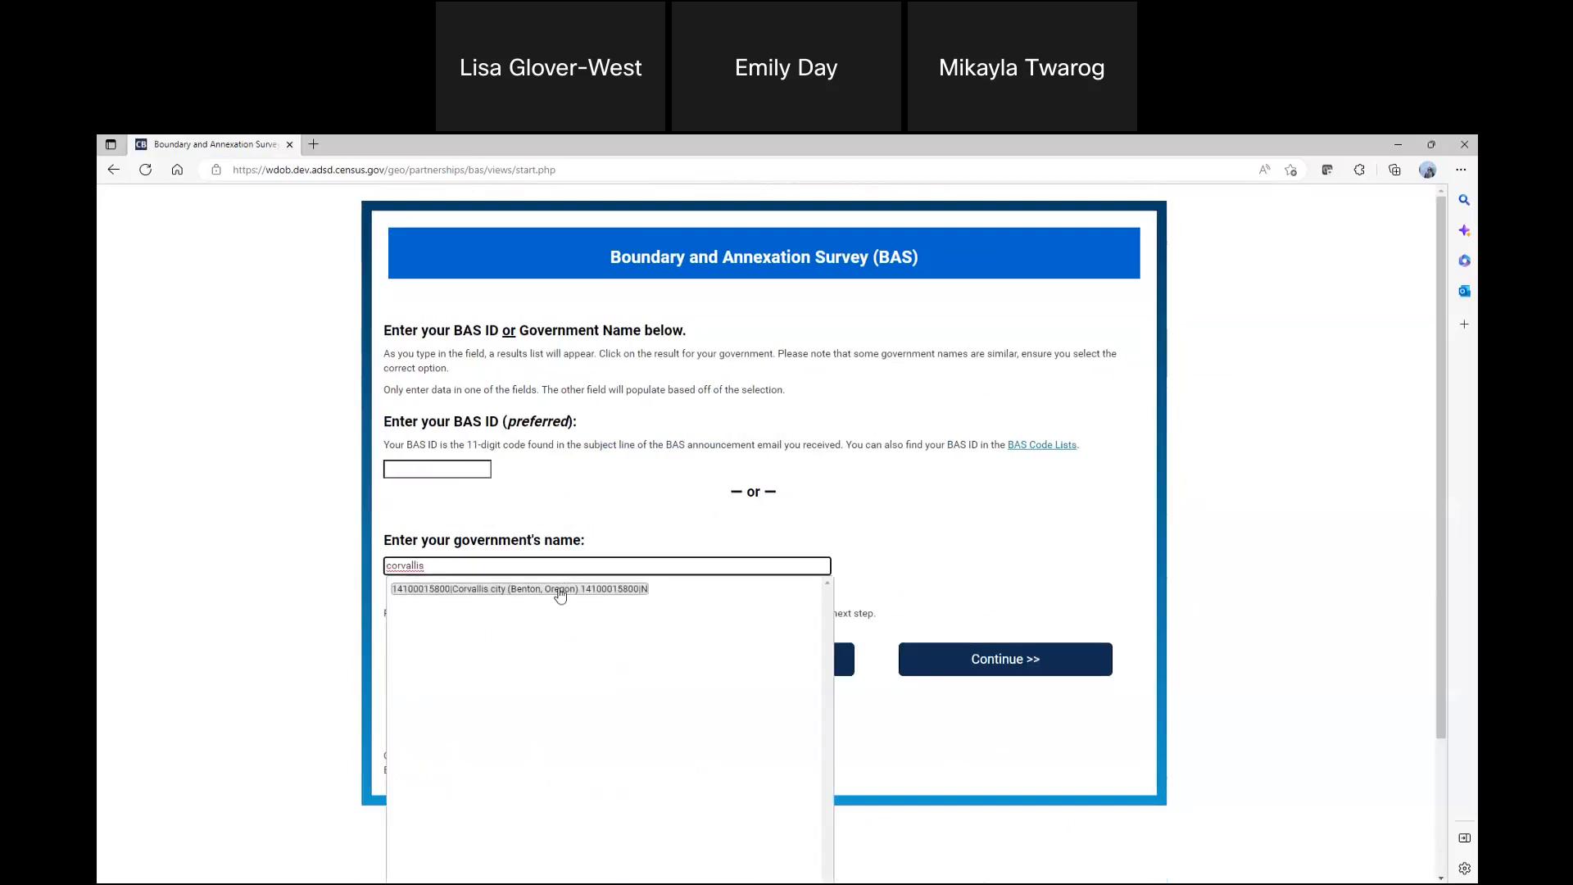
click(561, 595)
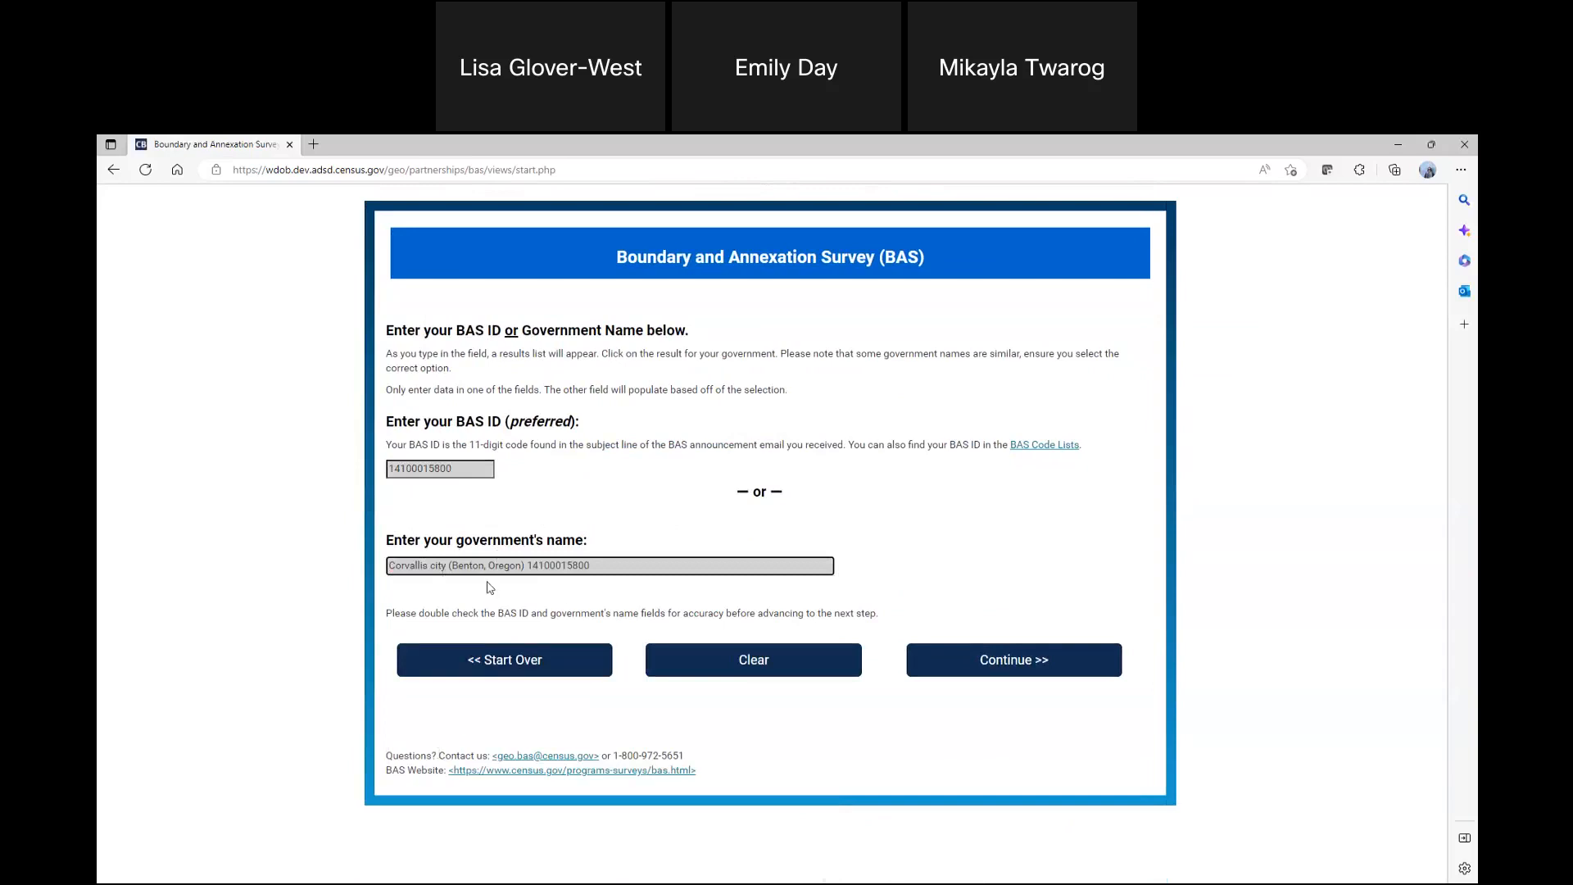
drag(526, 565, 649, 610)
click(742, 534)
click(1065, 671)
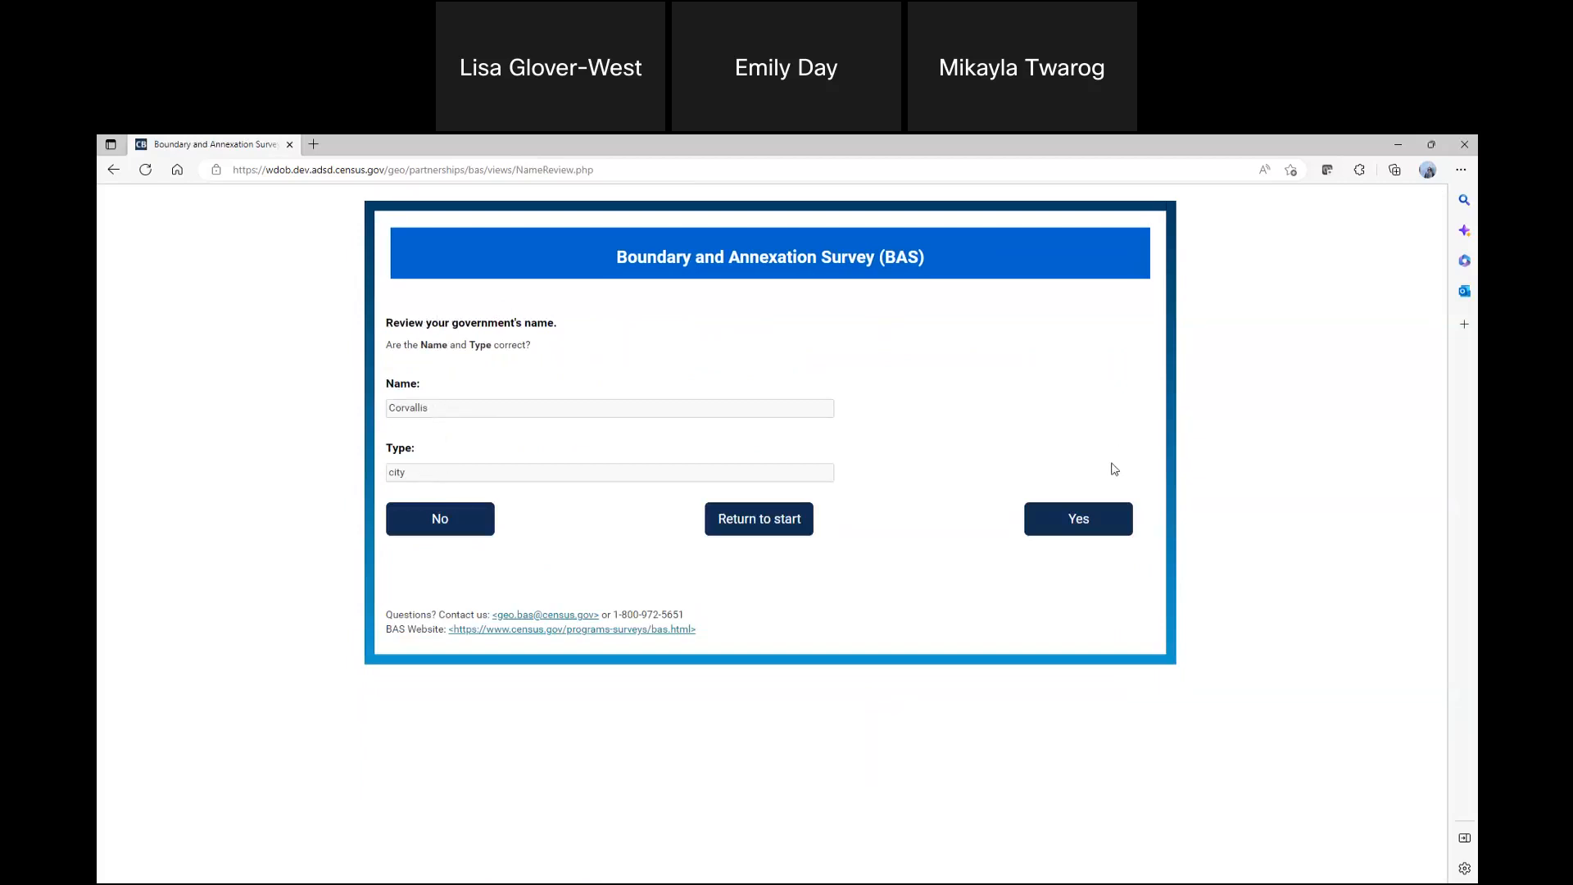
Confirm the government's name and type as correct, and accept the reported 2022 BAS legal boundary changes without updates
click(1111, 521)
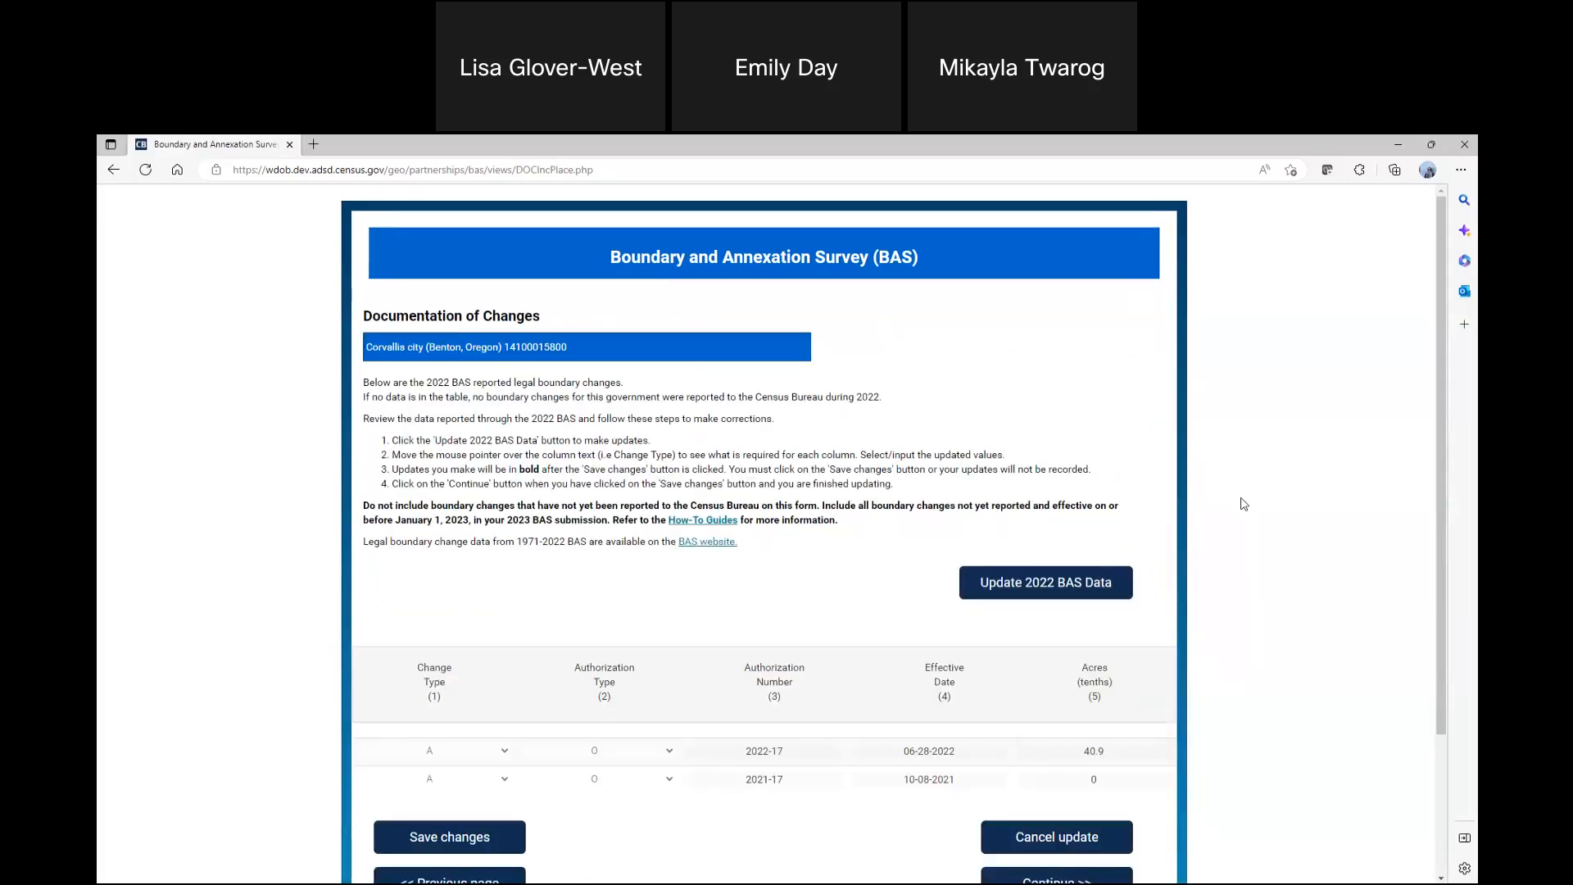
scroll(1244, 503, down, 3)
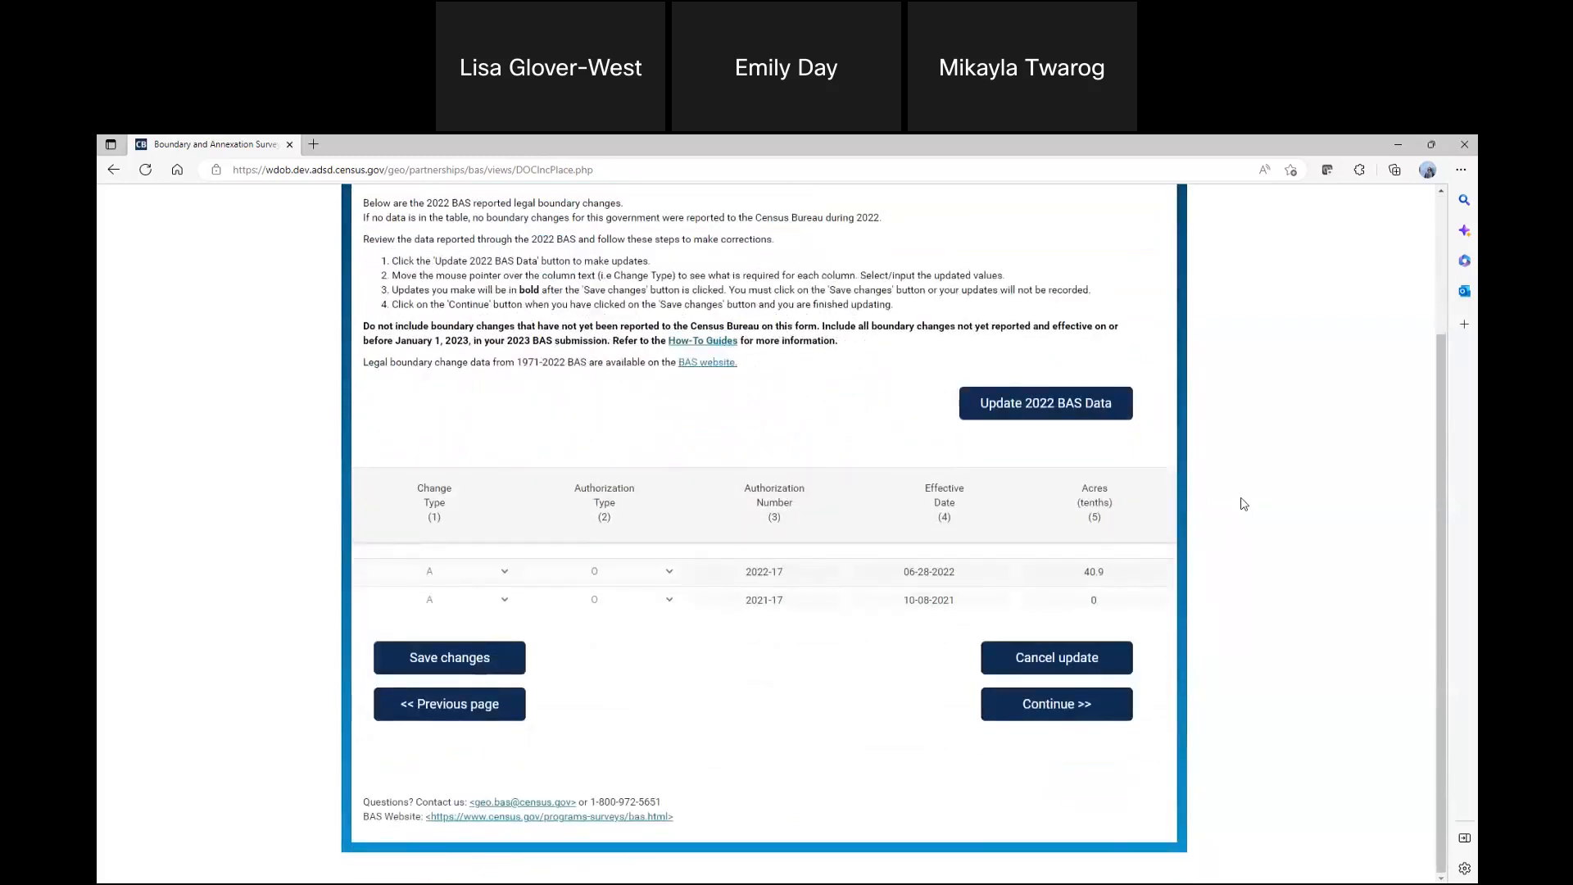
scroll(1243, 503, up, 3)
scroll(1244, 504, down, 1)
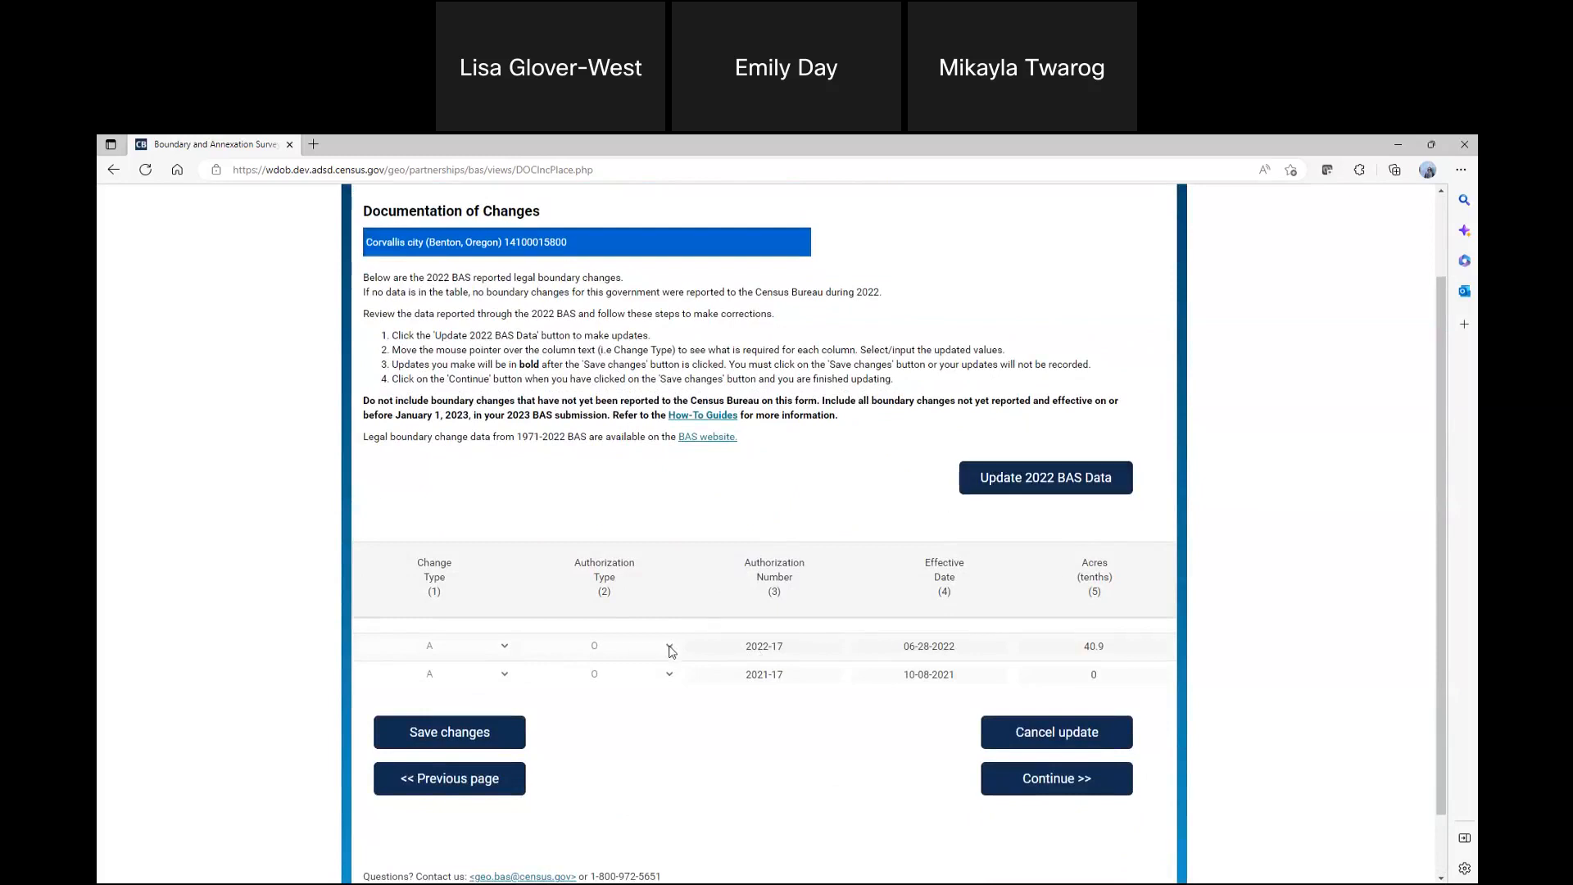
click(1111, 791)
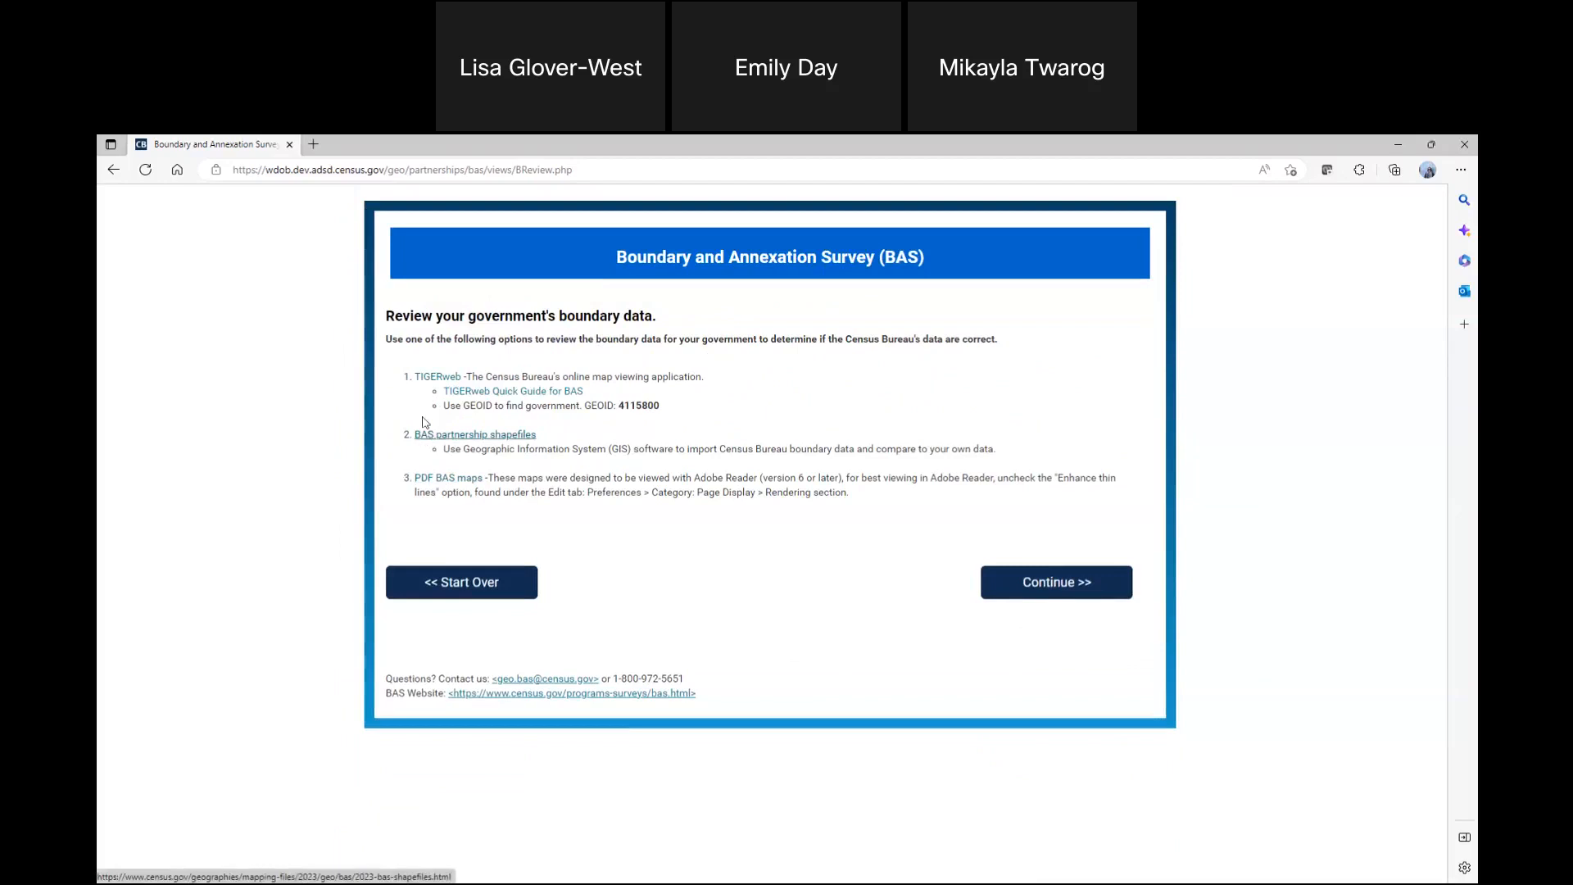
Open the TIGERweb map viewer from the boundary review page in a separate browser tab
right_click(426, 378)
click(484, 391)
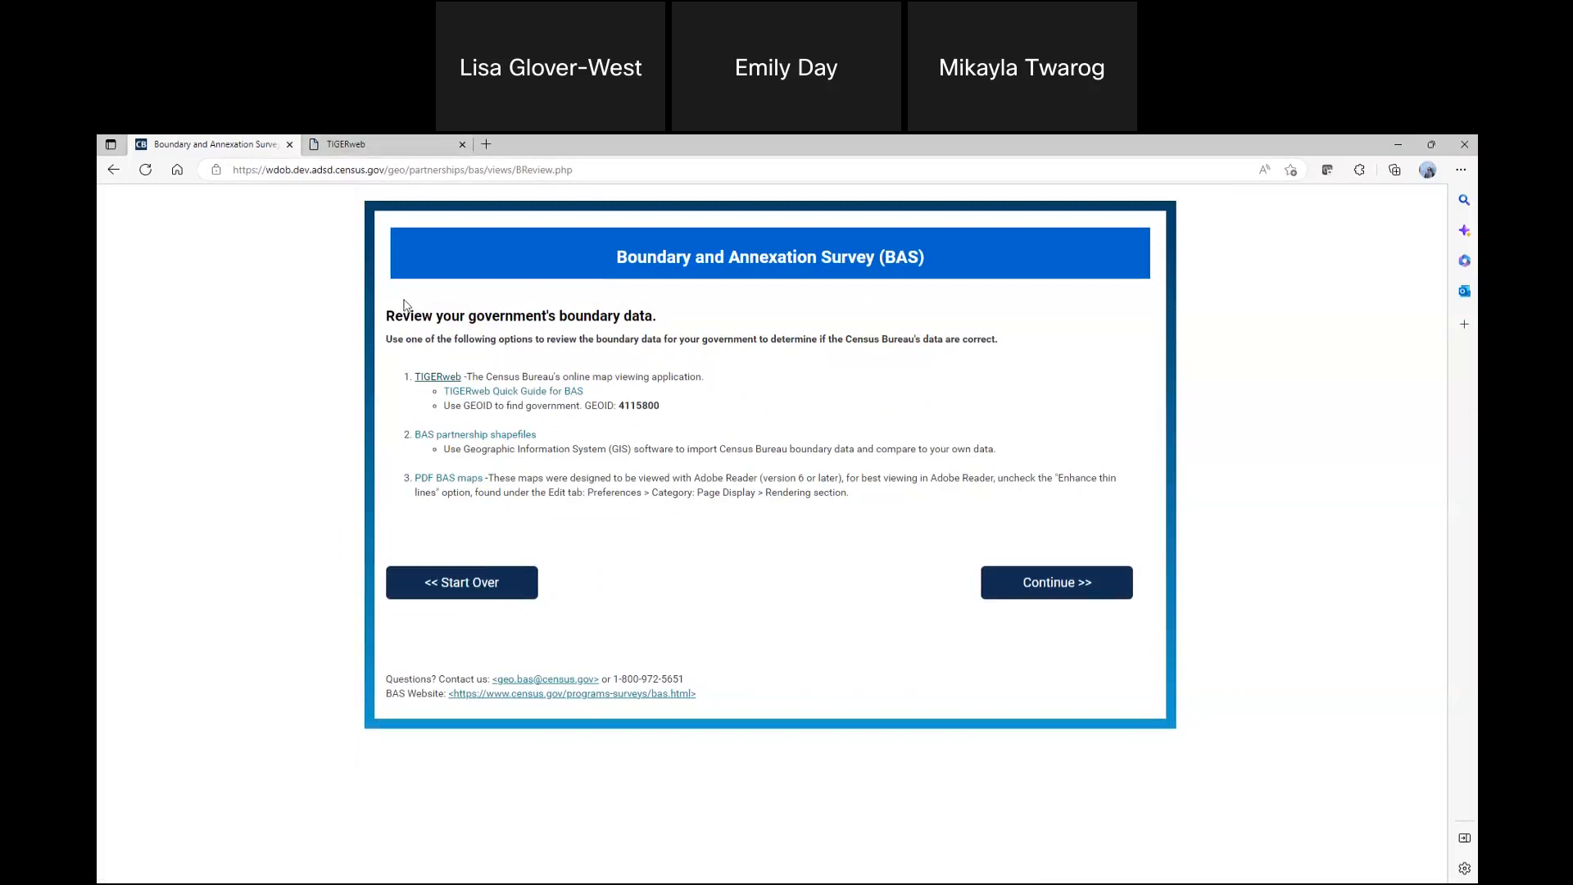
Examine the 2023 BAS Partnership Shapefiles download page in its own browser tab and close it
right_click(439, 432)
click(483, 444)
click(559, 146)
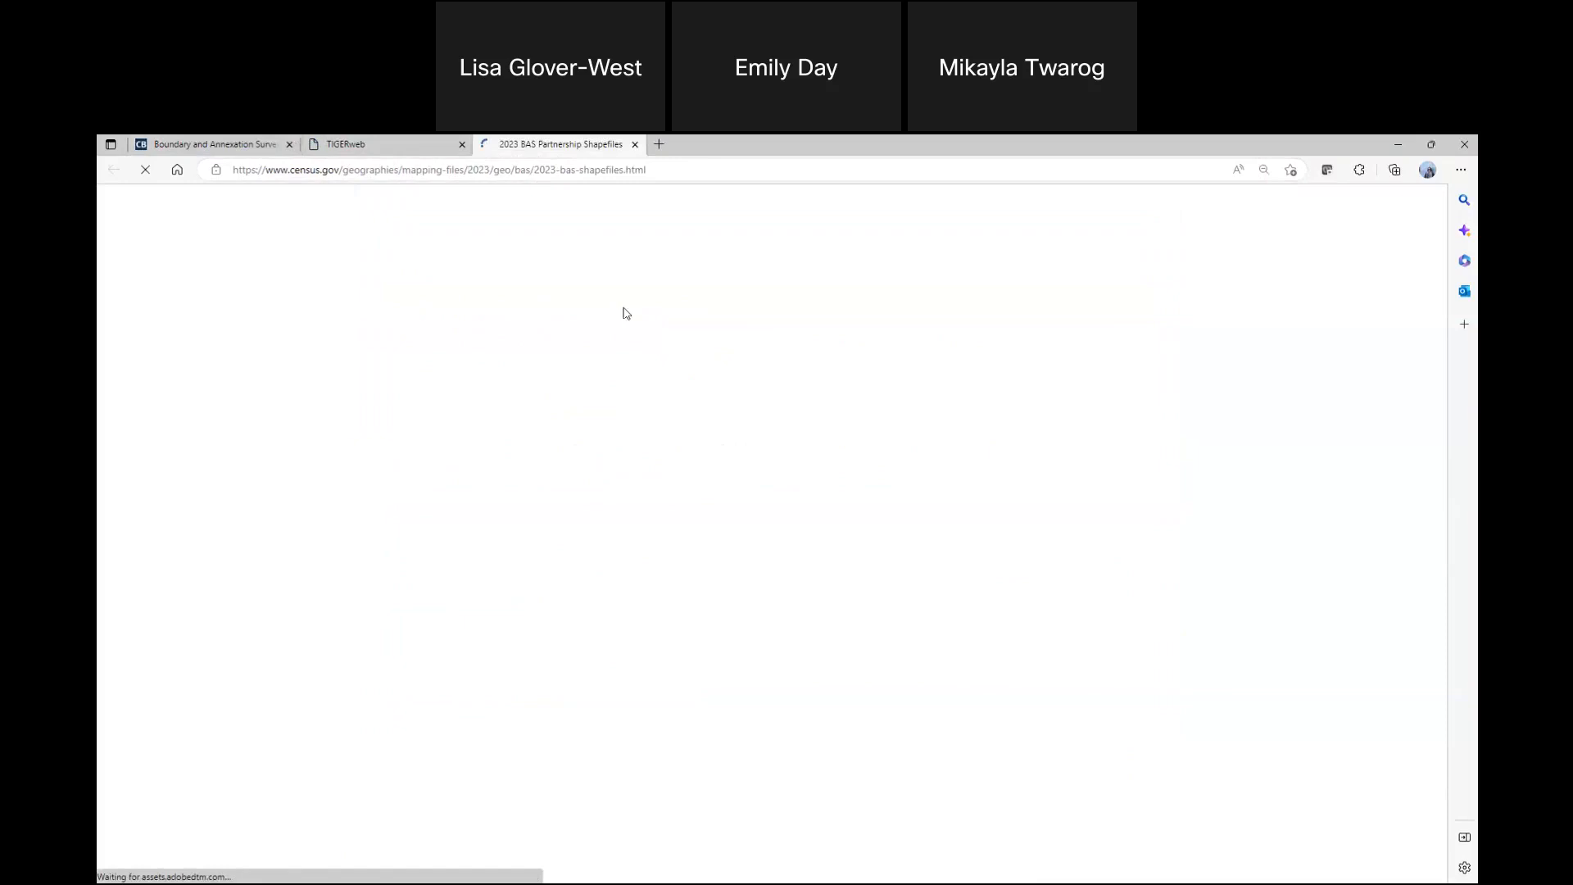
scroll(902, 565, down, 3)
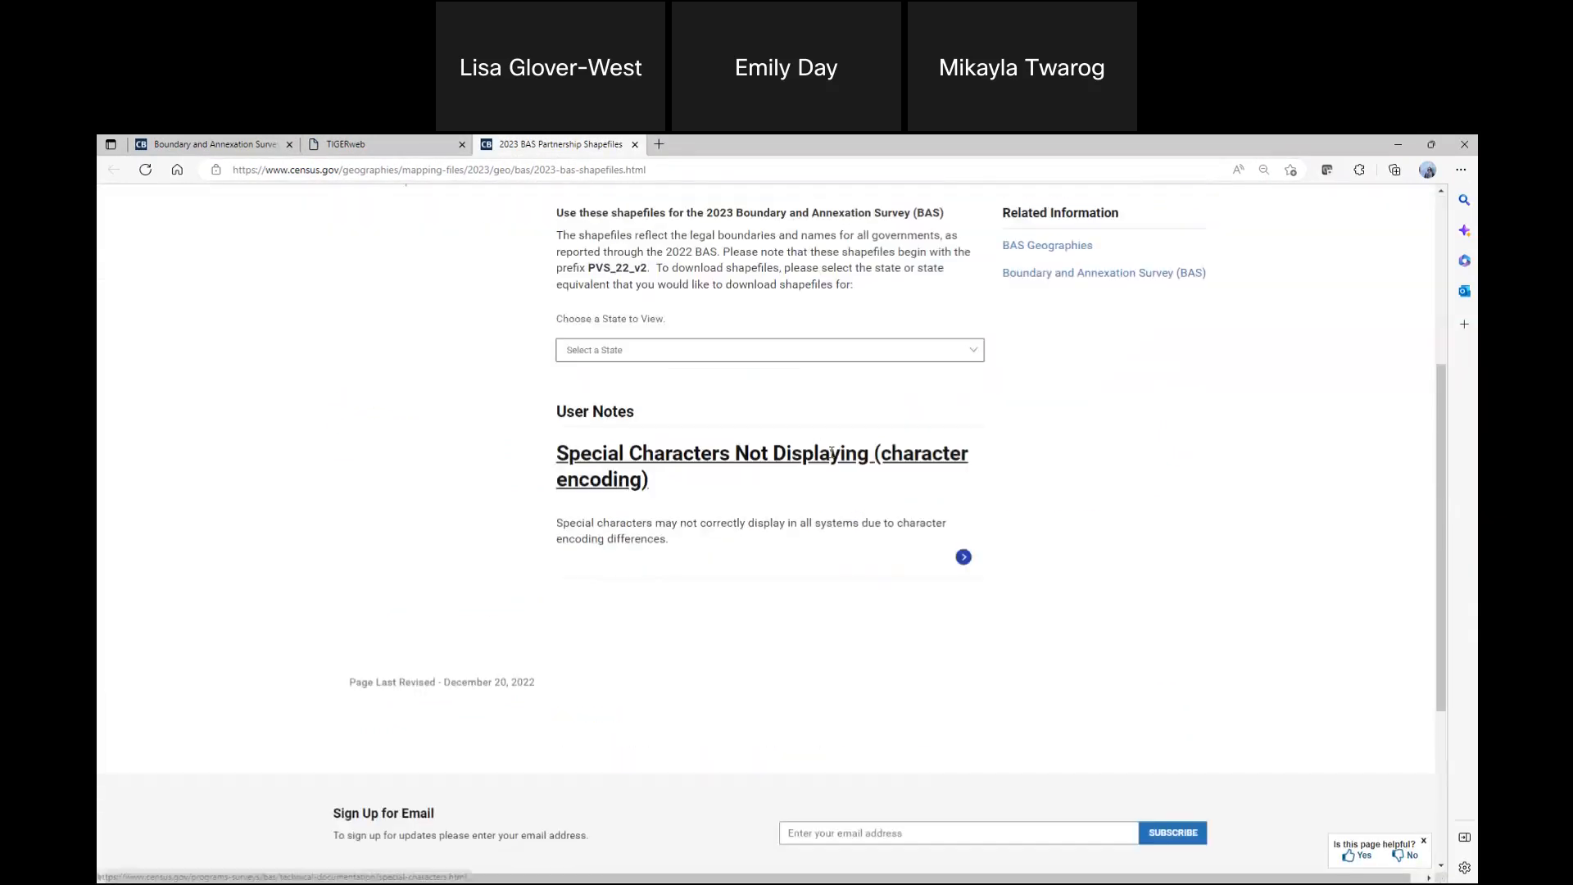
scroll(757, 592, up, 2)
click(788, 580)
click(481, 607)
click(635, 145)
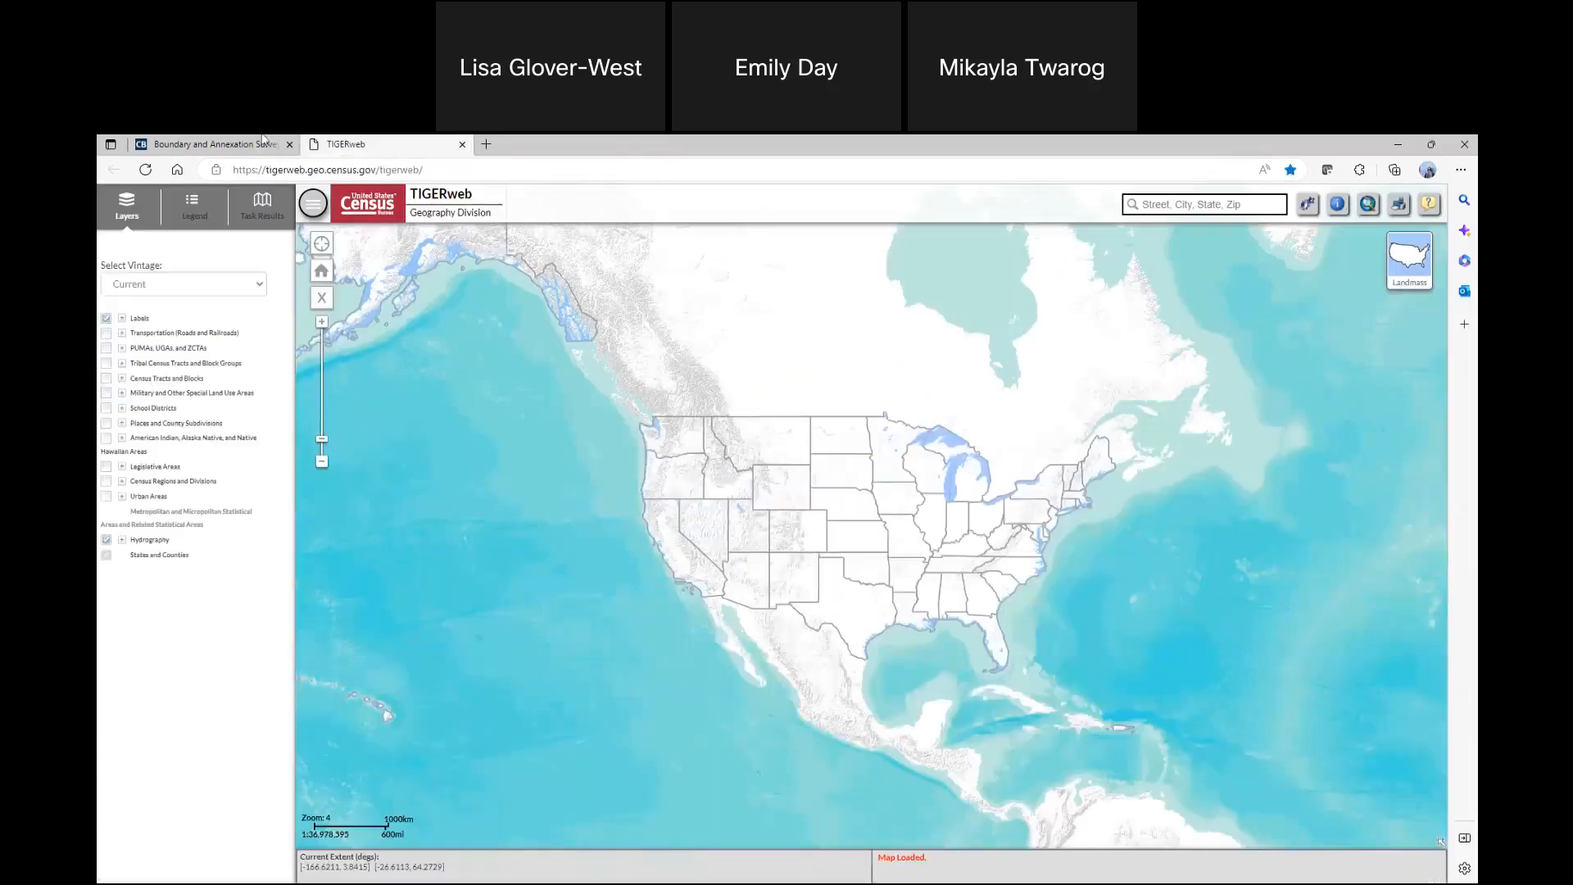
Open the PDF BAS map for Corvallis from the boundary review page, look through its sheets, and close it
click(245, 144)
right_click(469, 478)
click(524, 493)
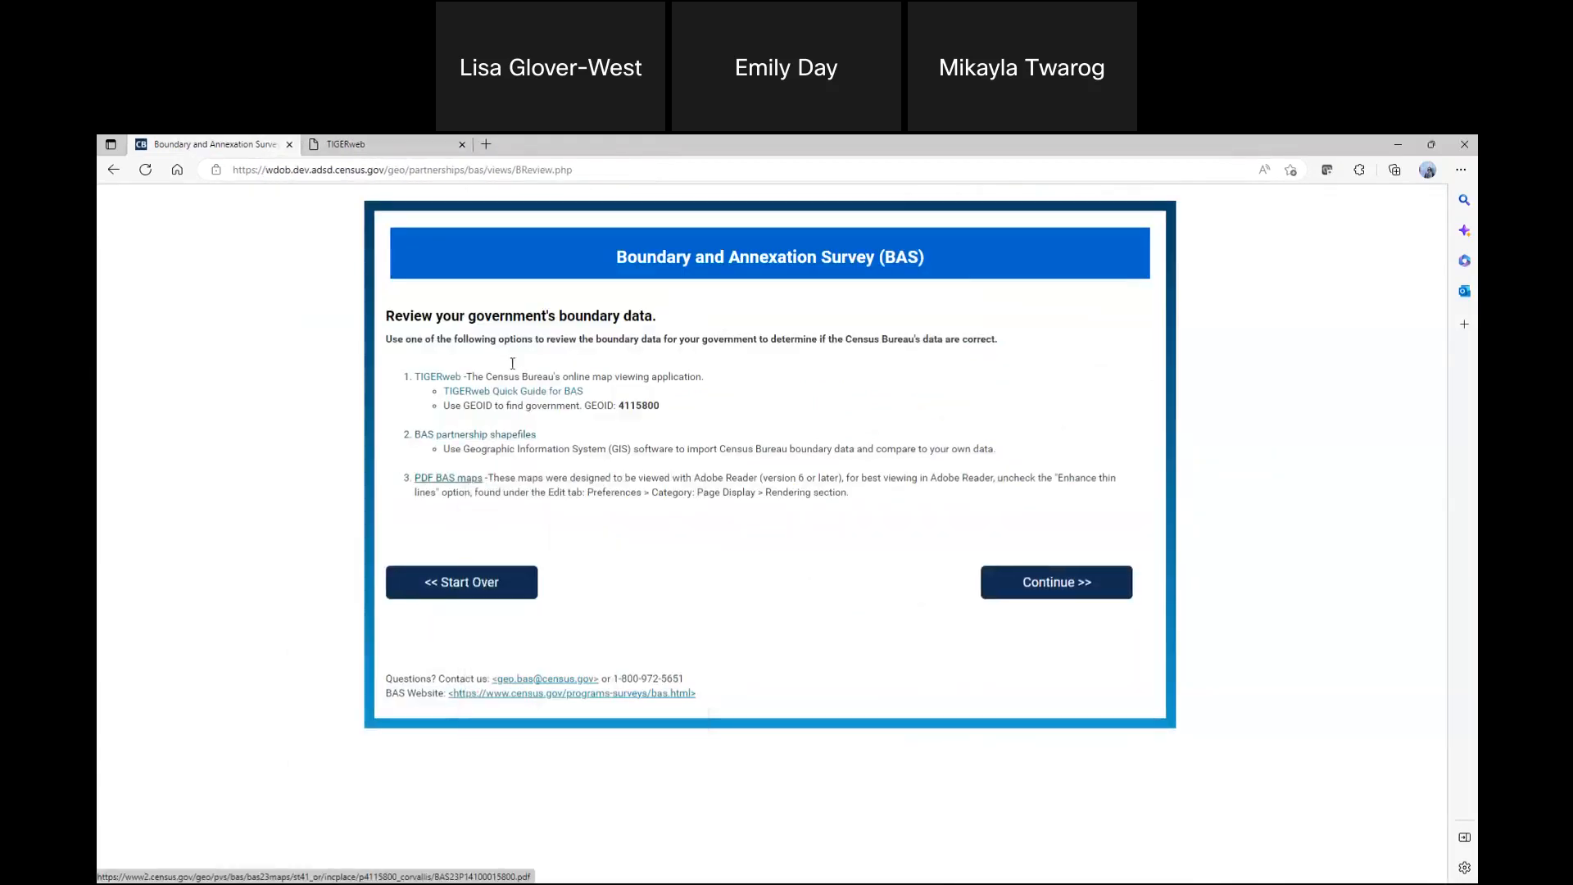
click(568, 145)
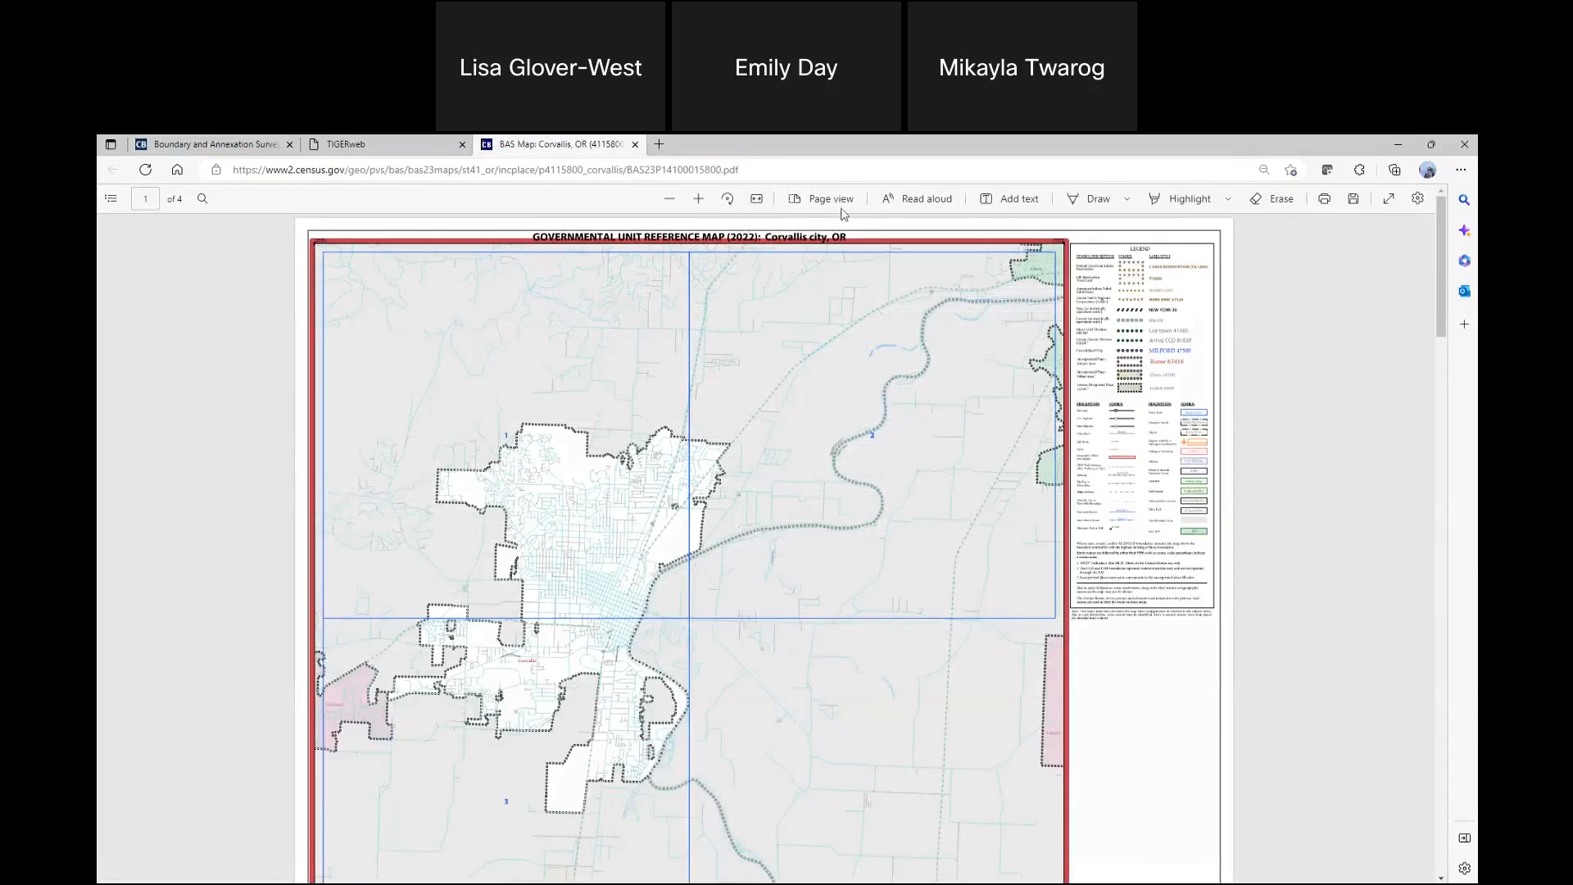
scroll(799, 563, down, 10)
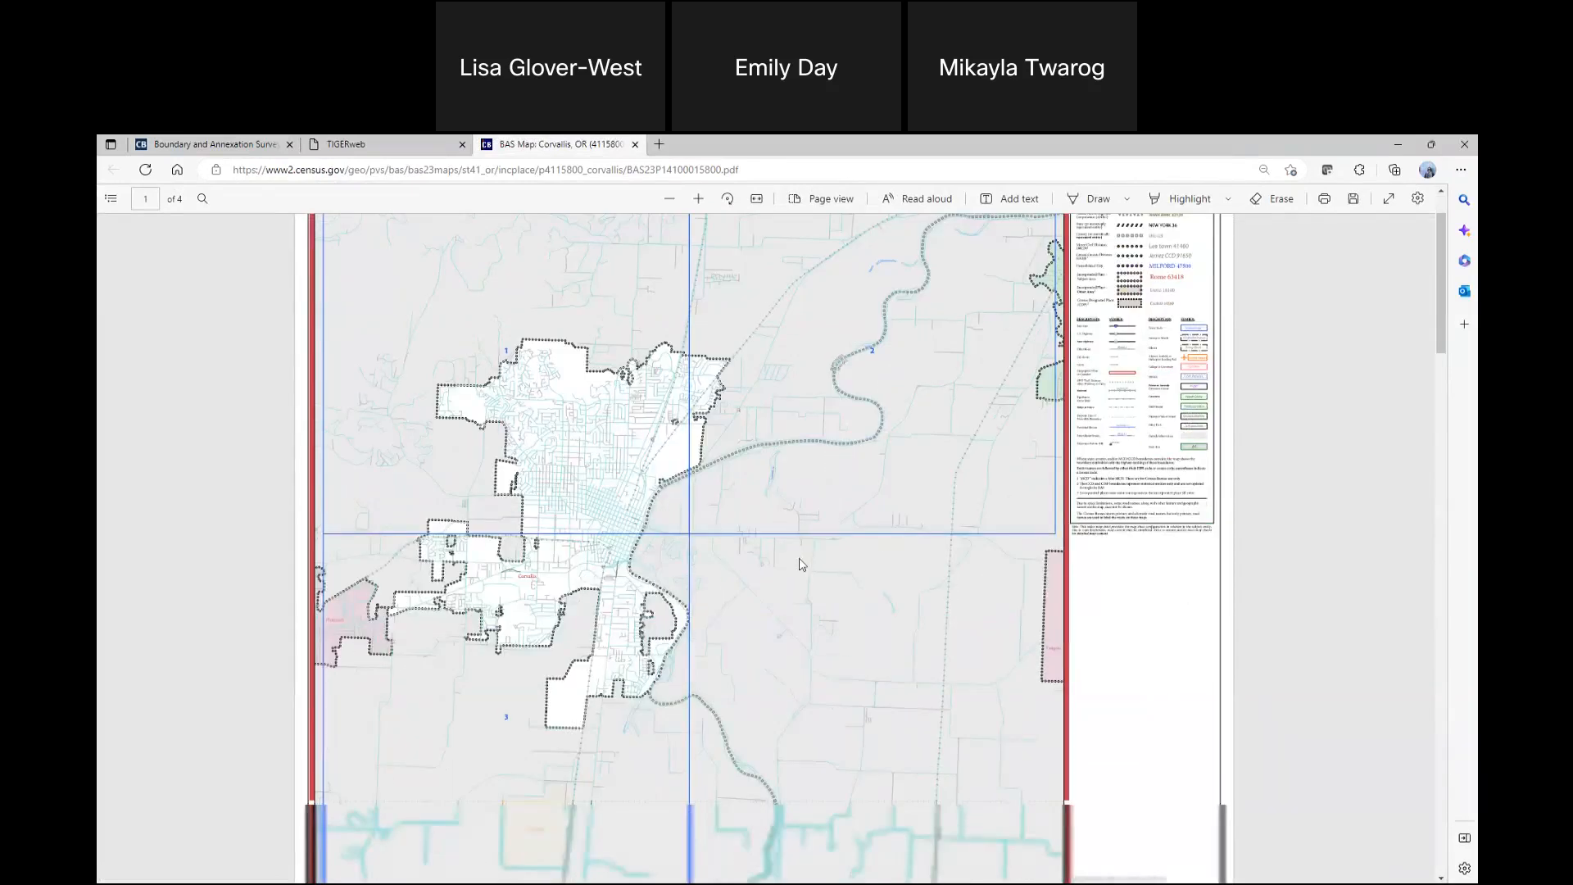
scroll(800, 570, down, 10)
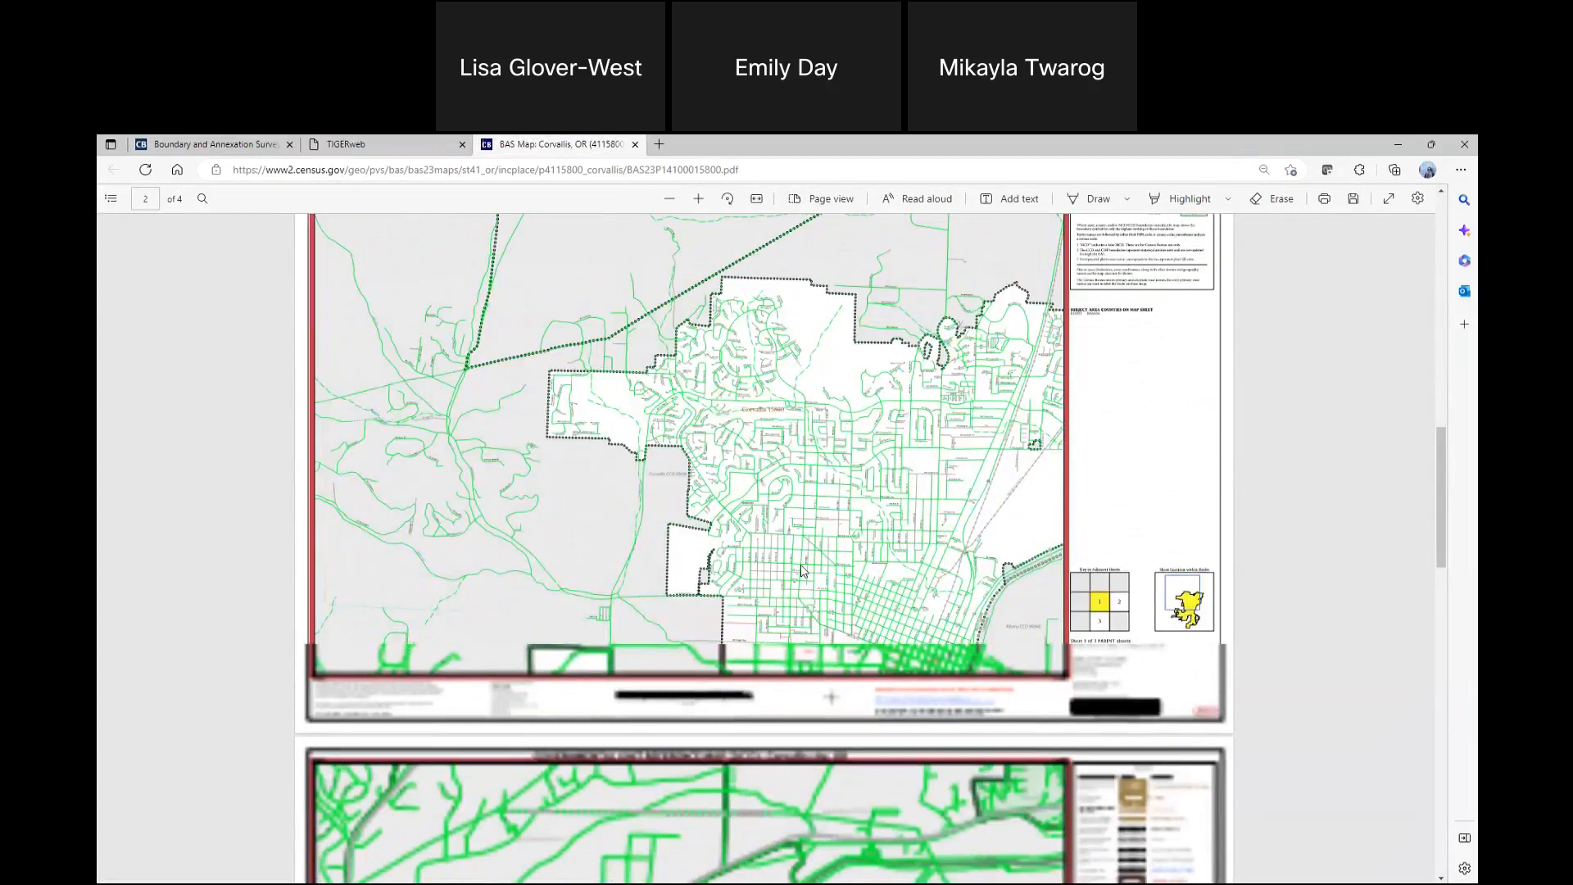
scroll(802, 571, down, 10)
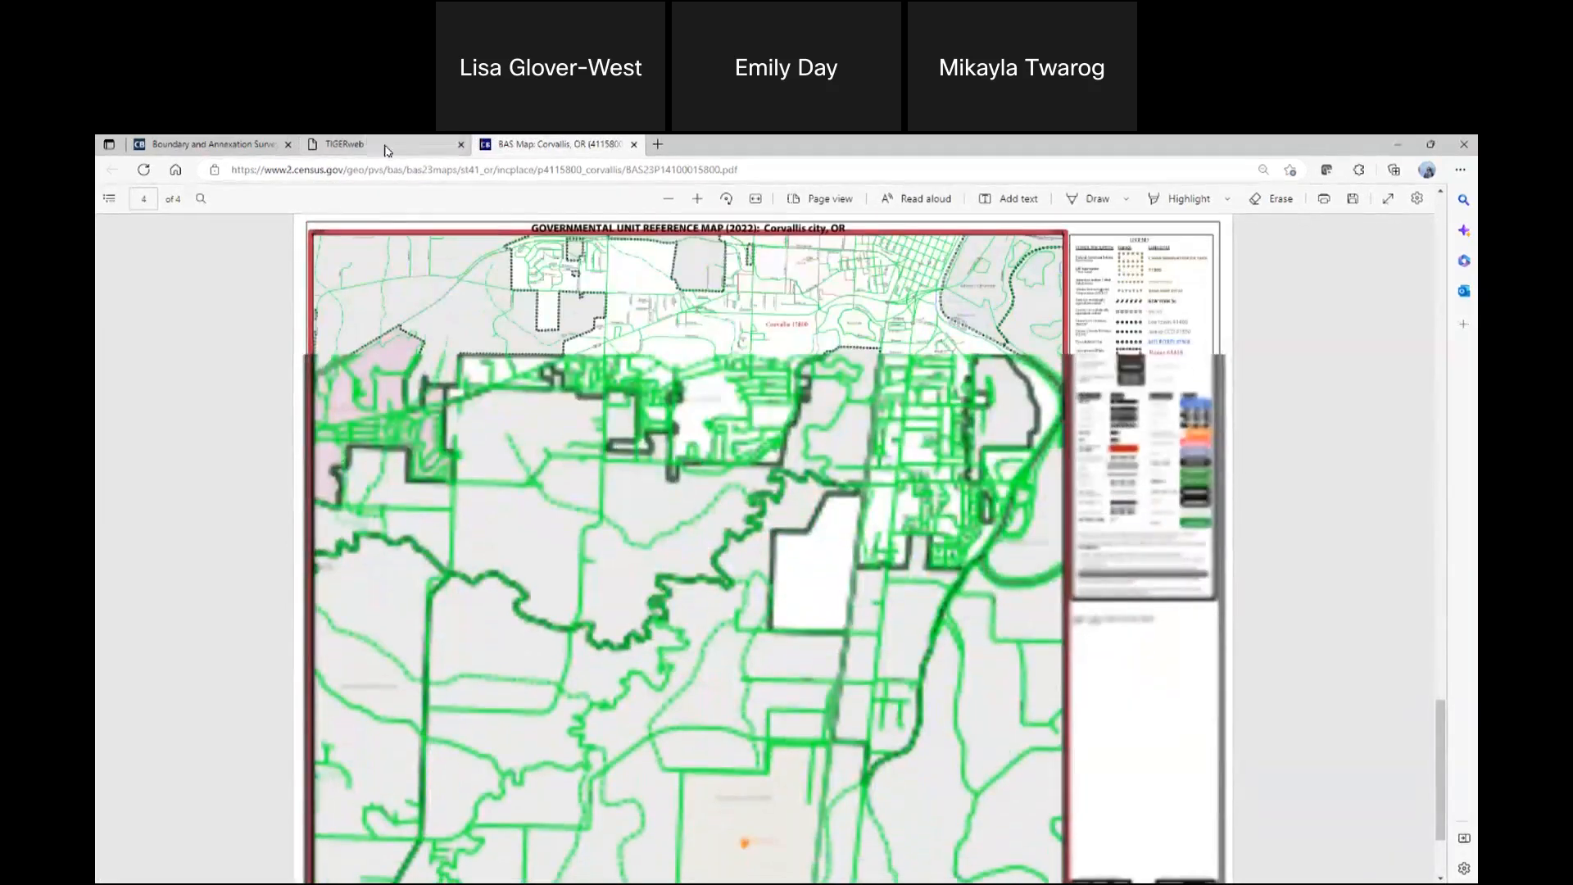
click(633, 145)
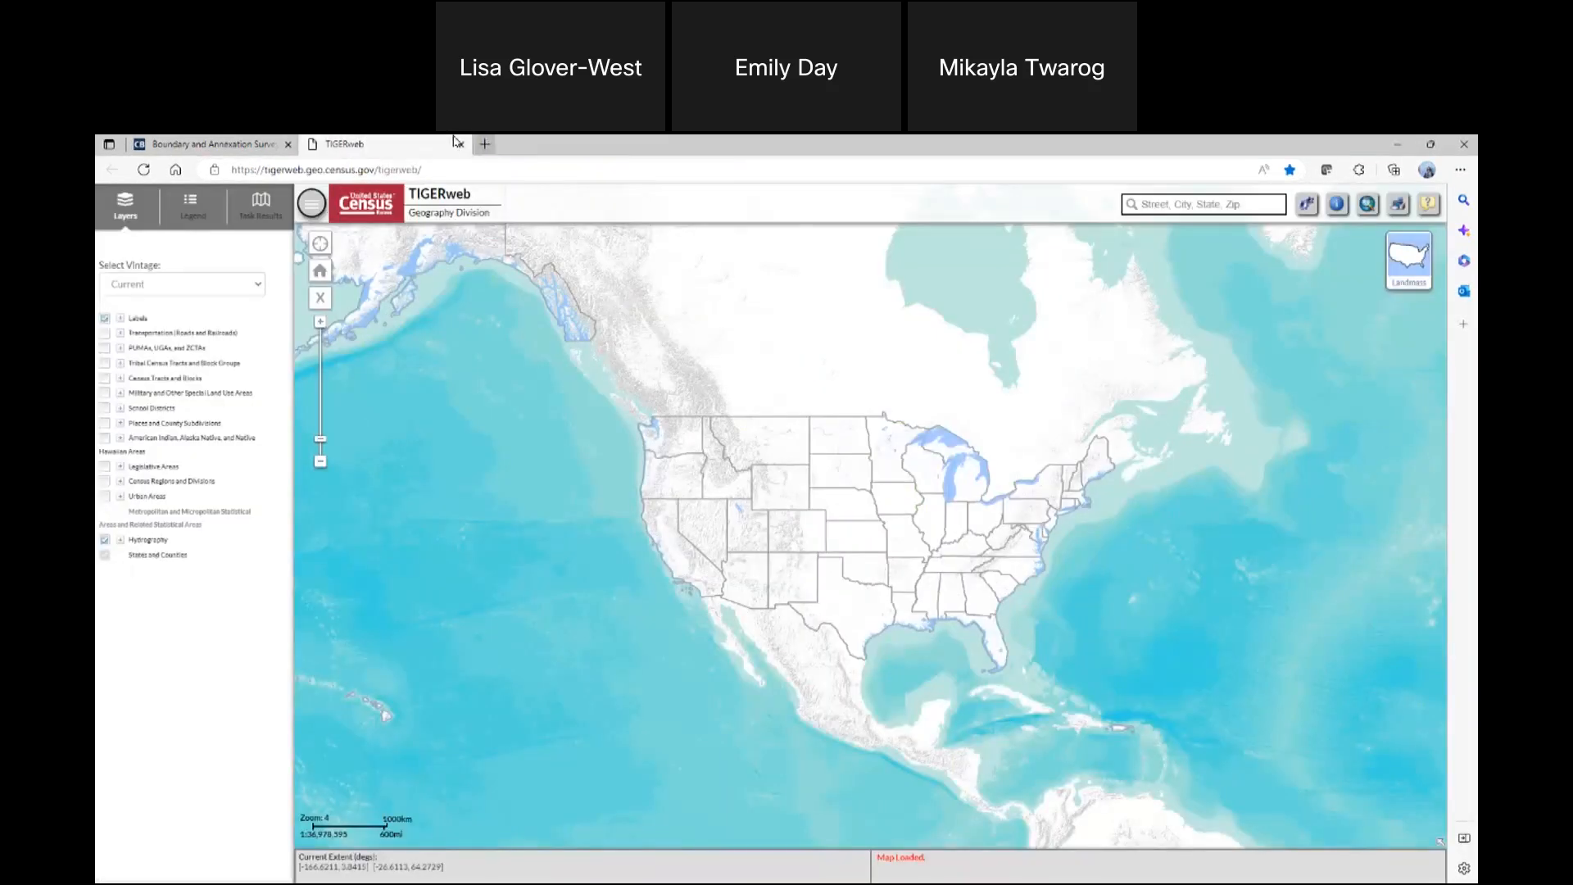
Turn on the Transportation (Roads and Railroads) and Places and County Subdivisions layers in TIGERweb, keeping Labels on
click(1285, 143)
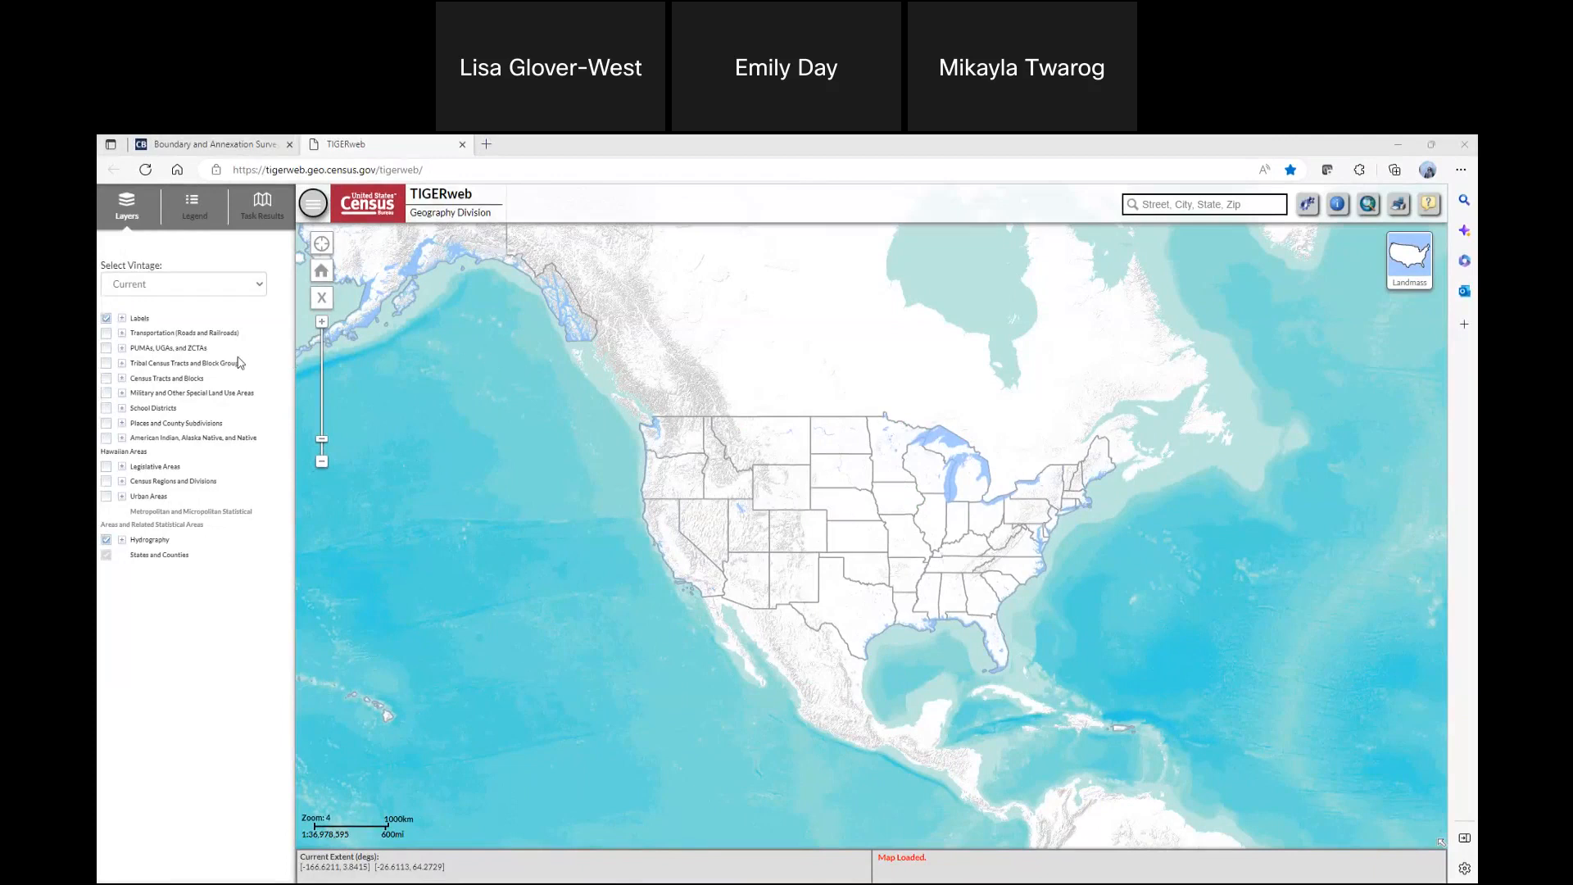
click(106, 319)
click(107, 318)
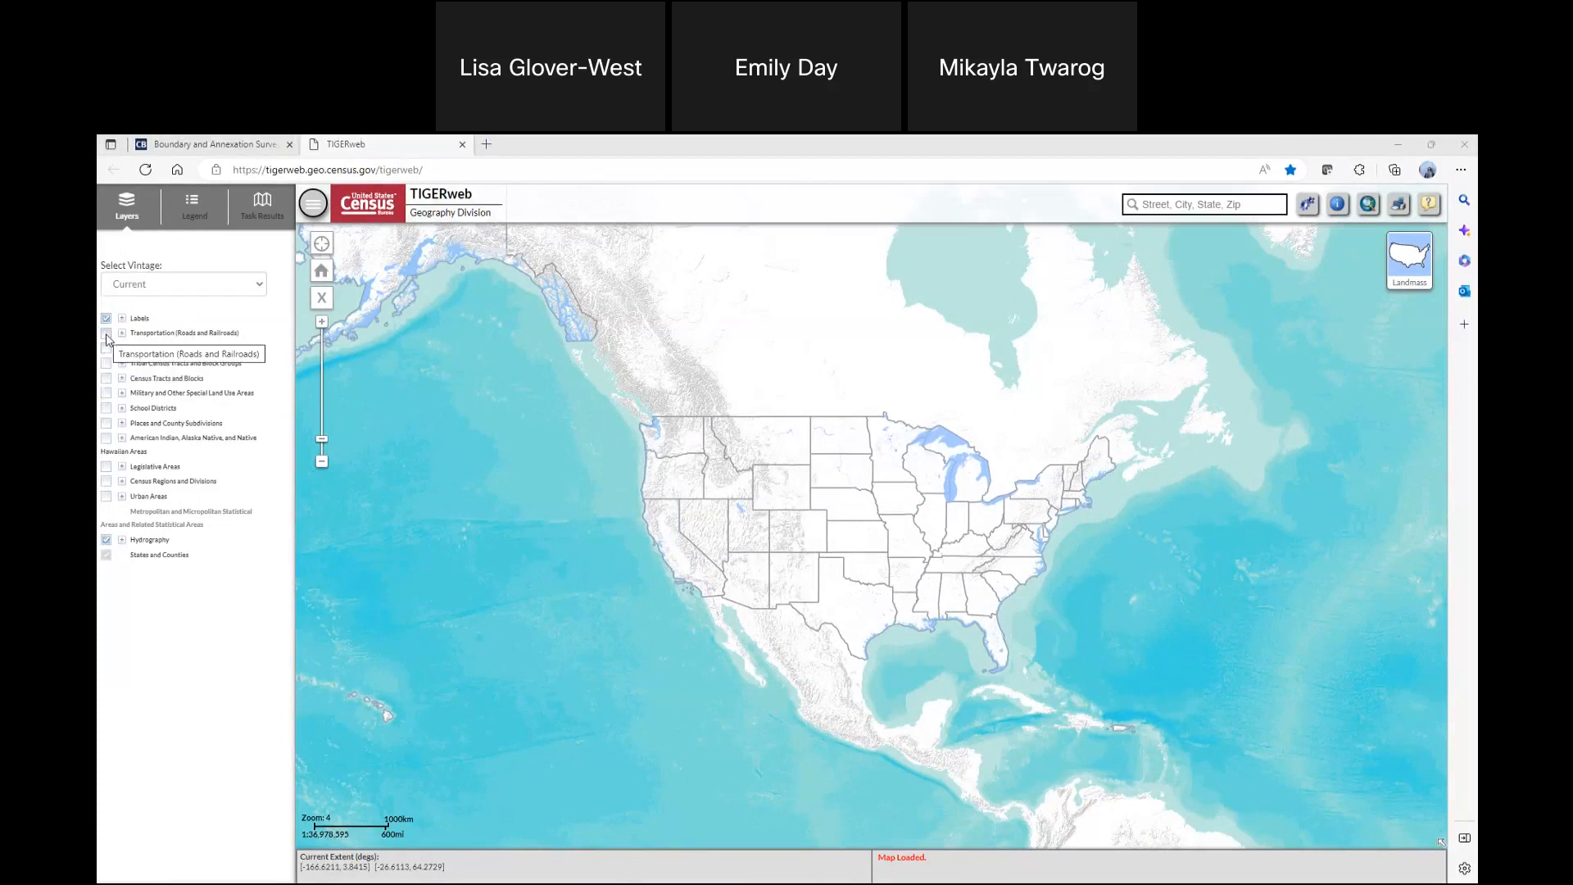
click(107, 335)
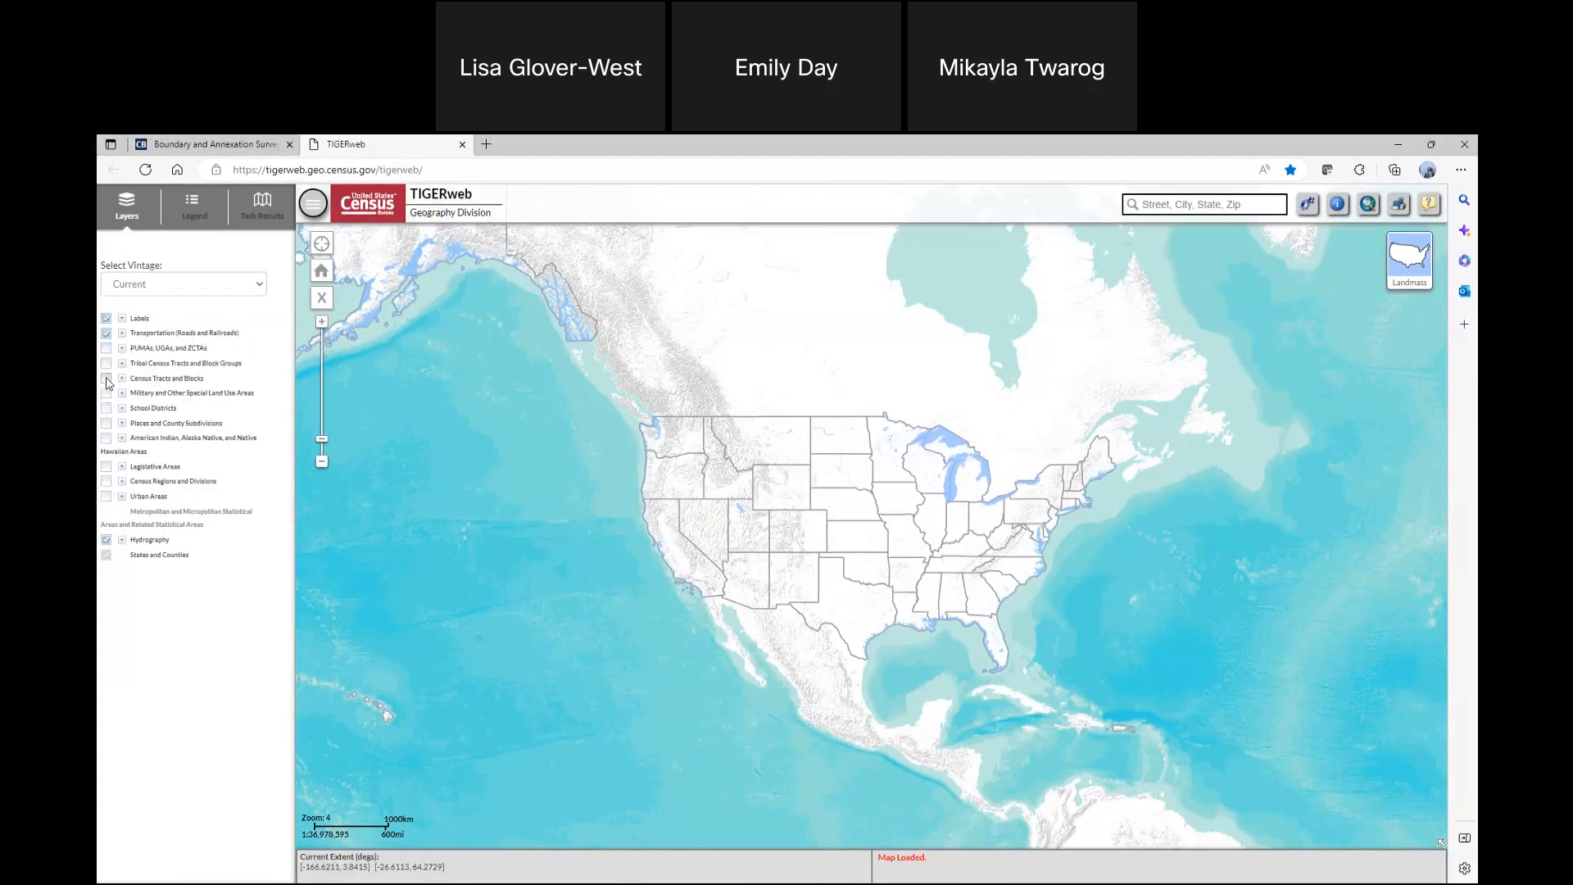
click(107, 424)
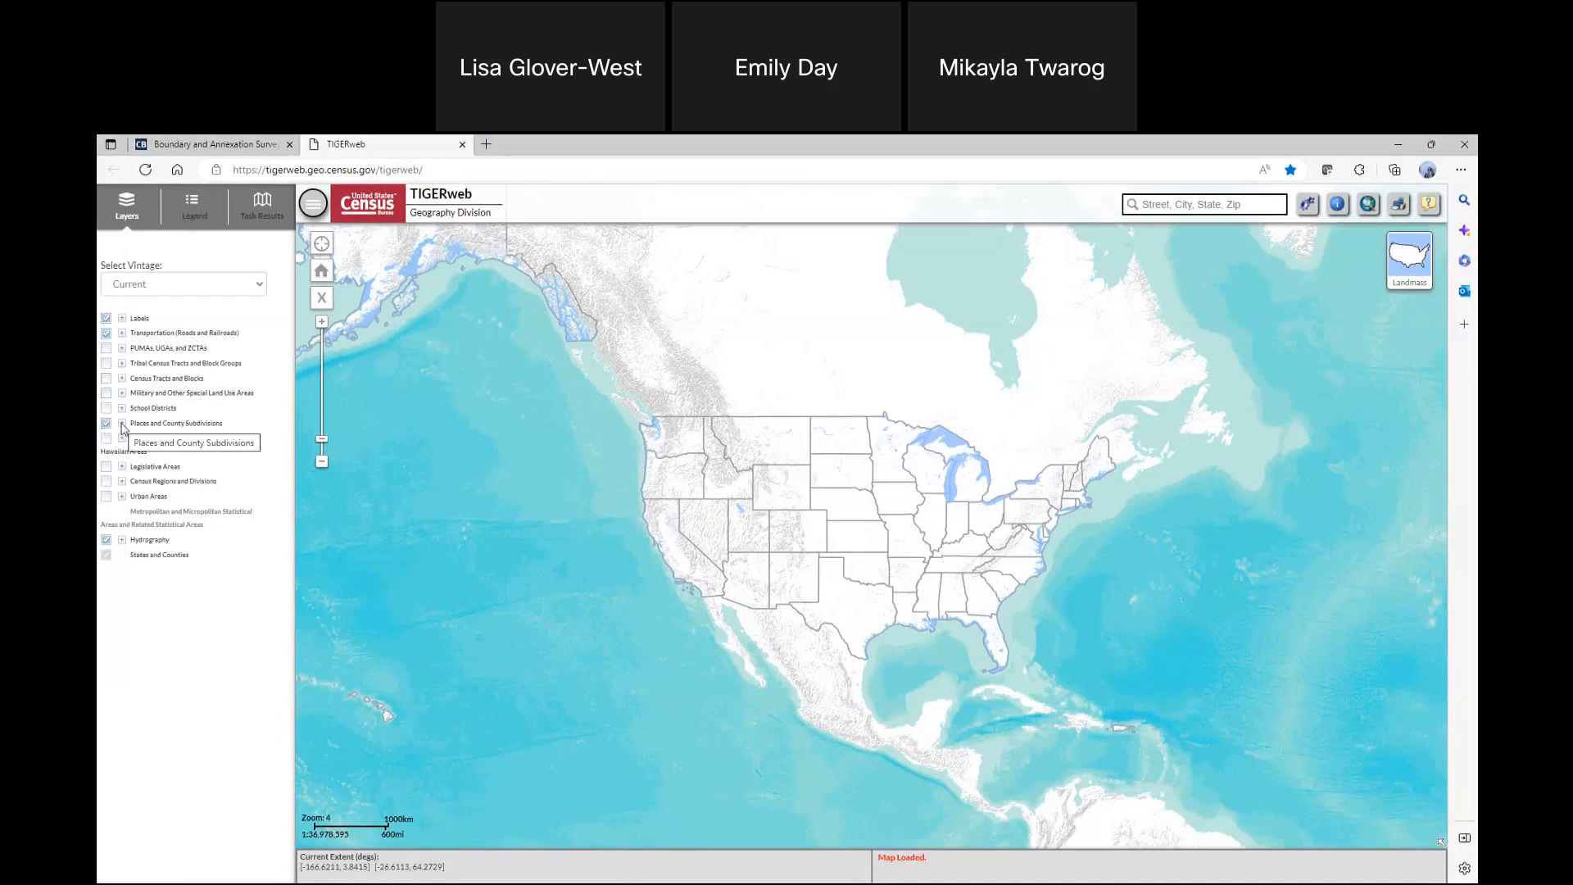
click(122, 424)
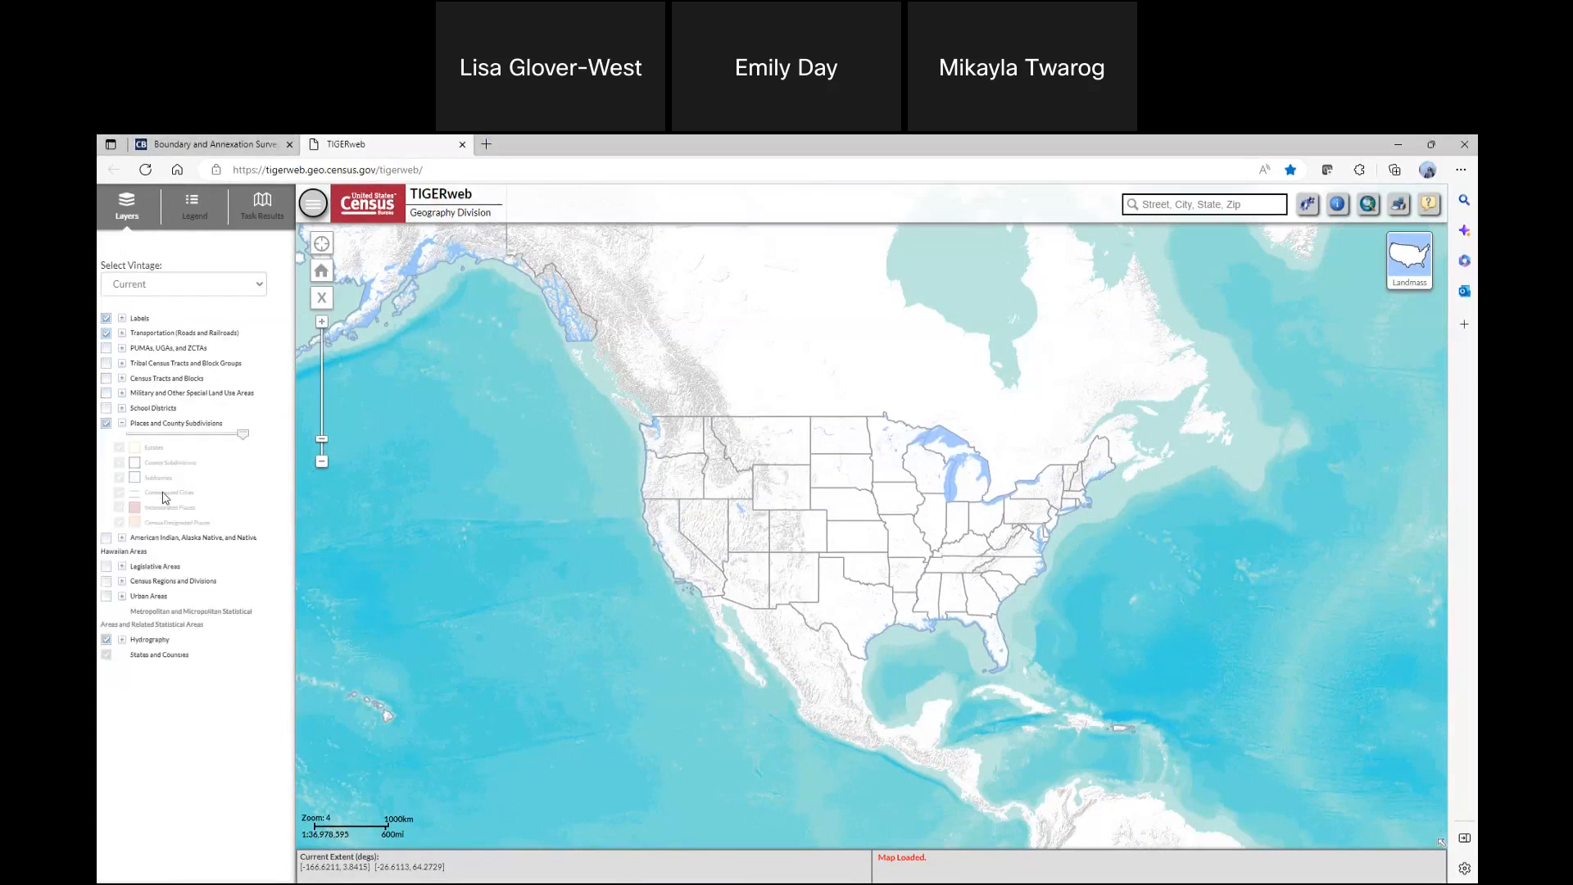
click(121, 425)
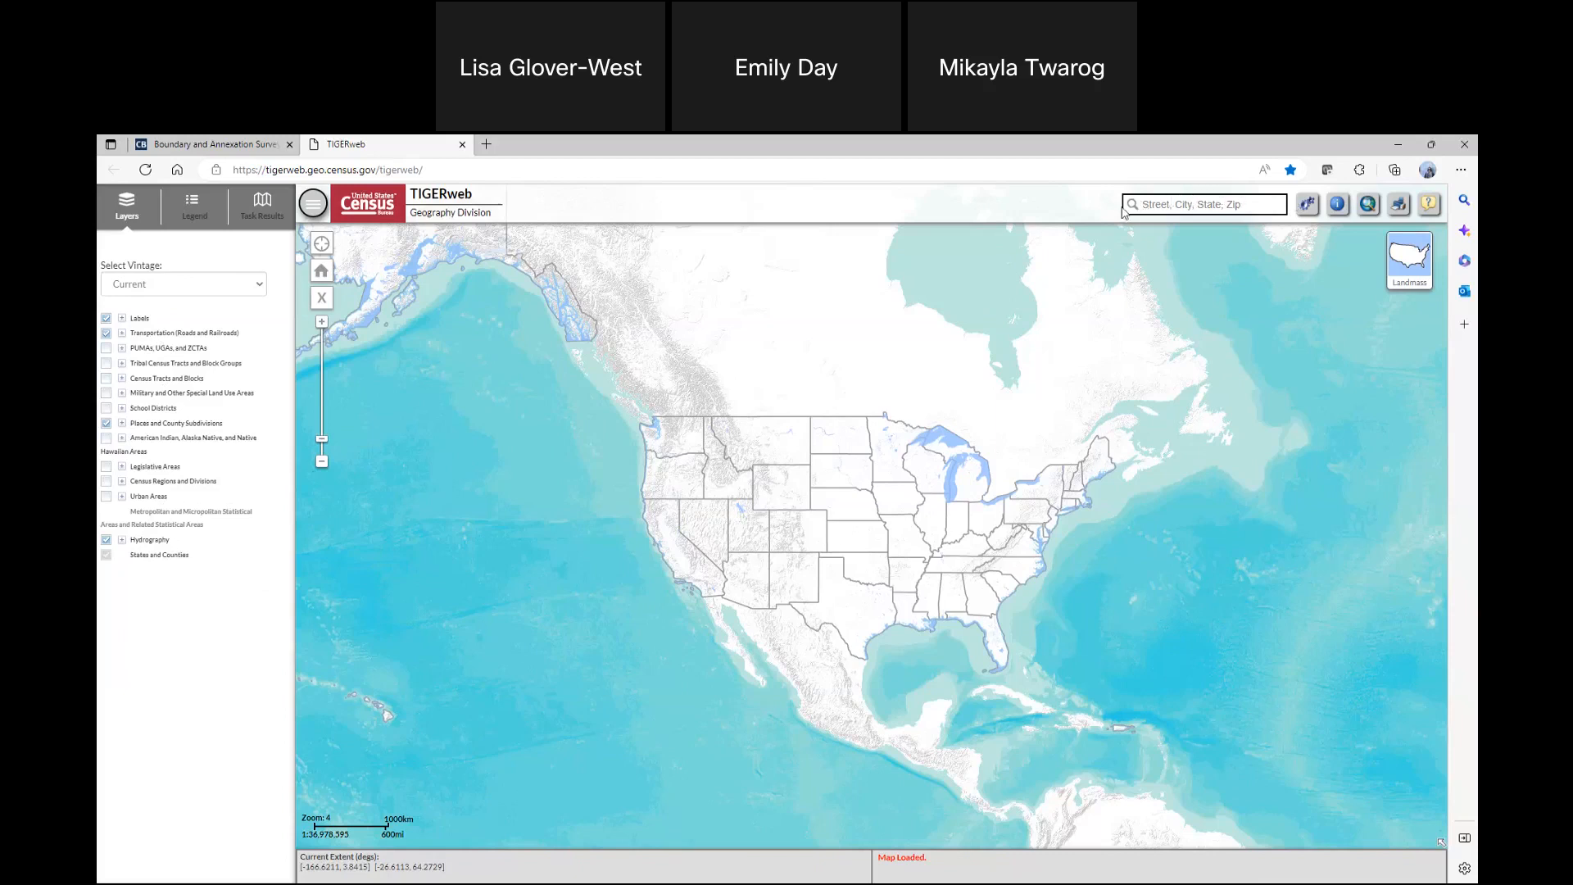
Set up an attribute query on the Places and County Subdivisions map using the Incorporated Places layer
click(1368, 208)
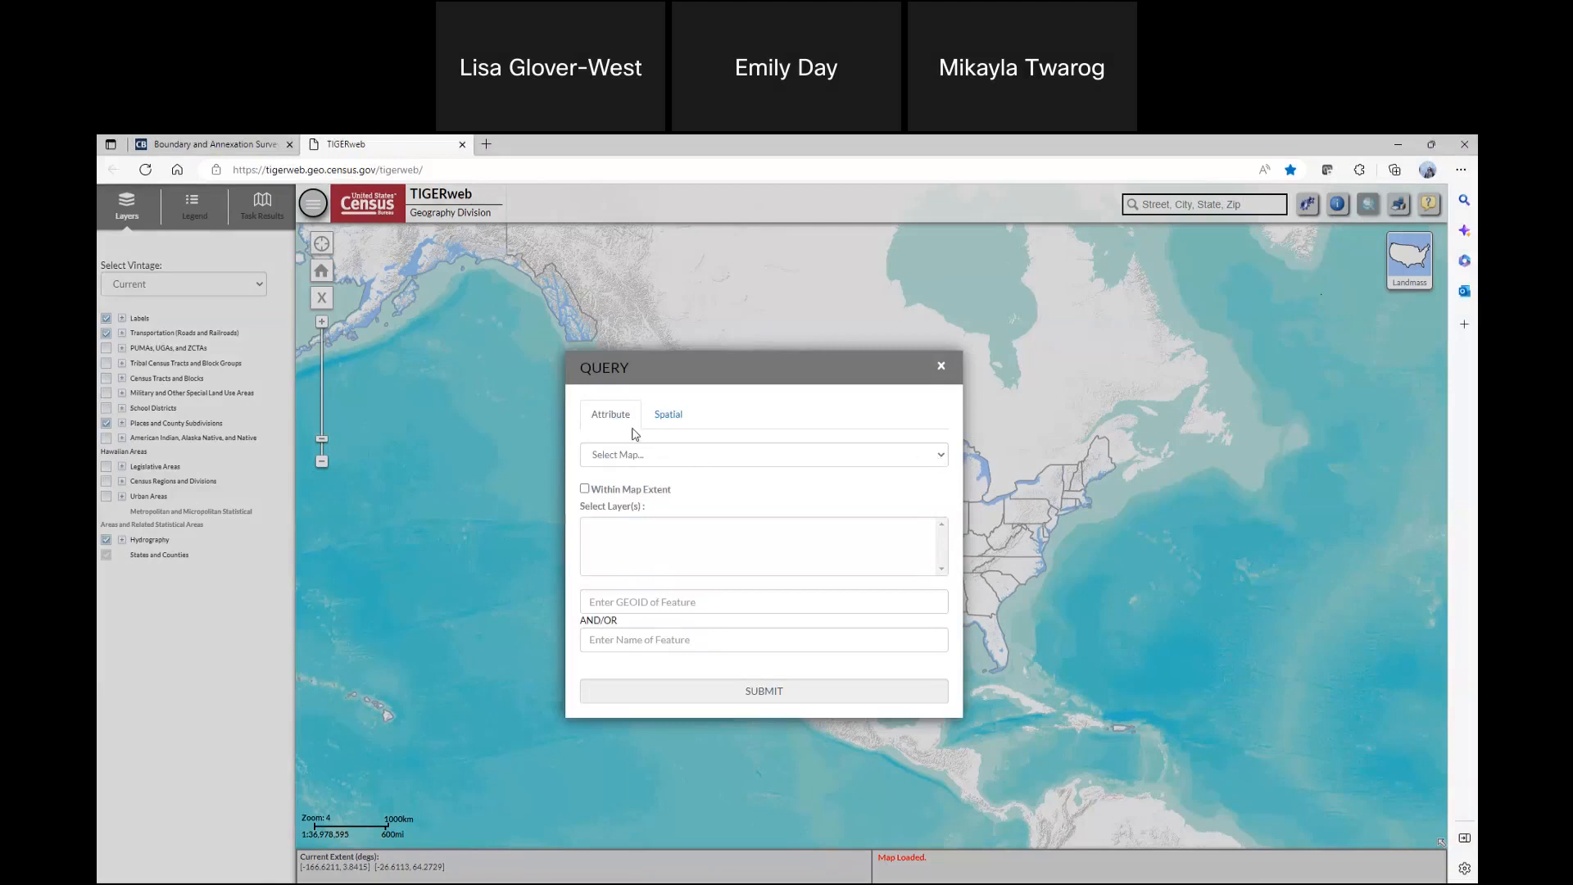
click(942, 456)
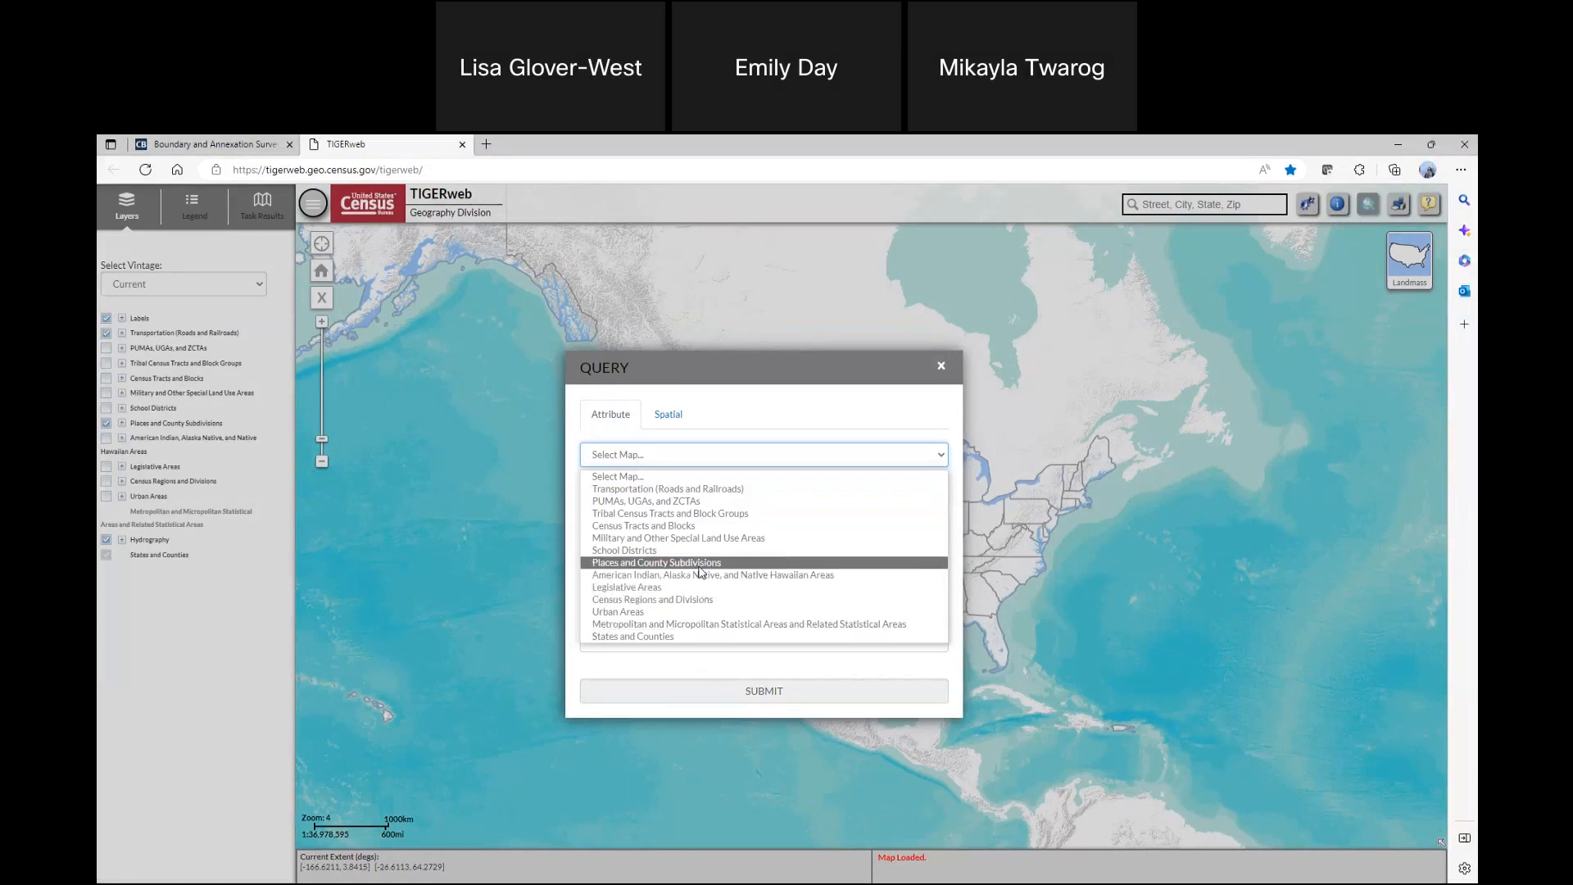
click(698, 562)
scroll(695, 553, down, 1)
click(661, 560)
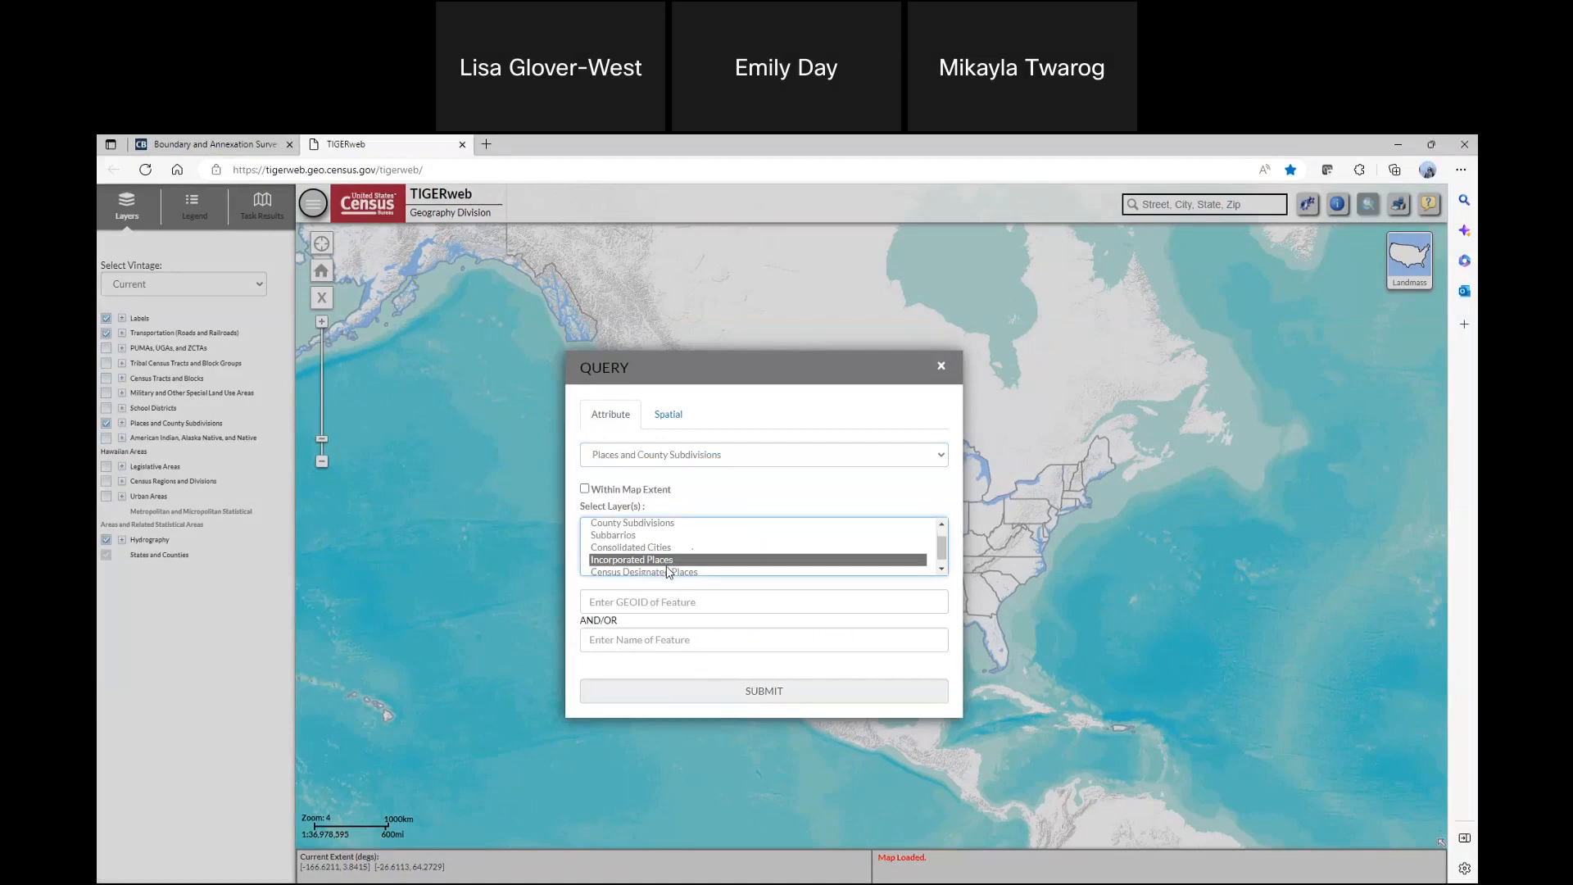
scroll(668, 571, down, 1)
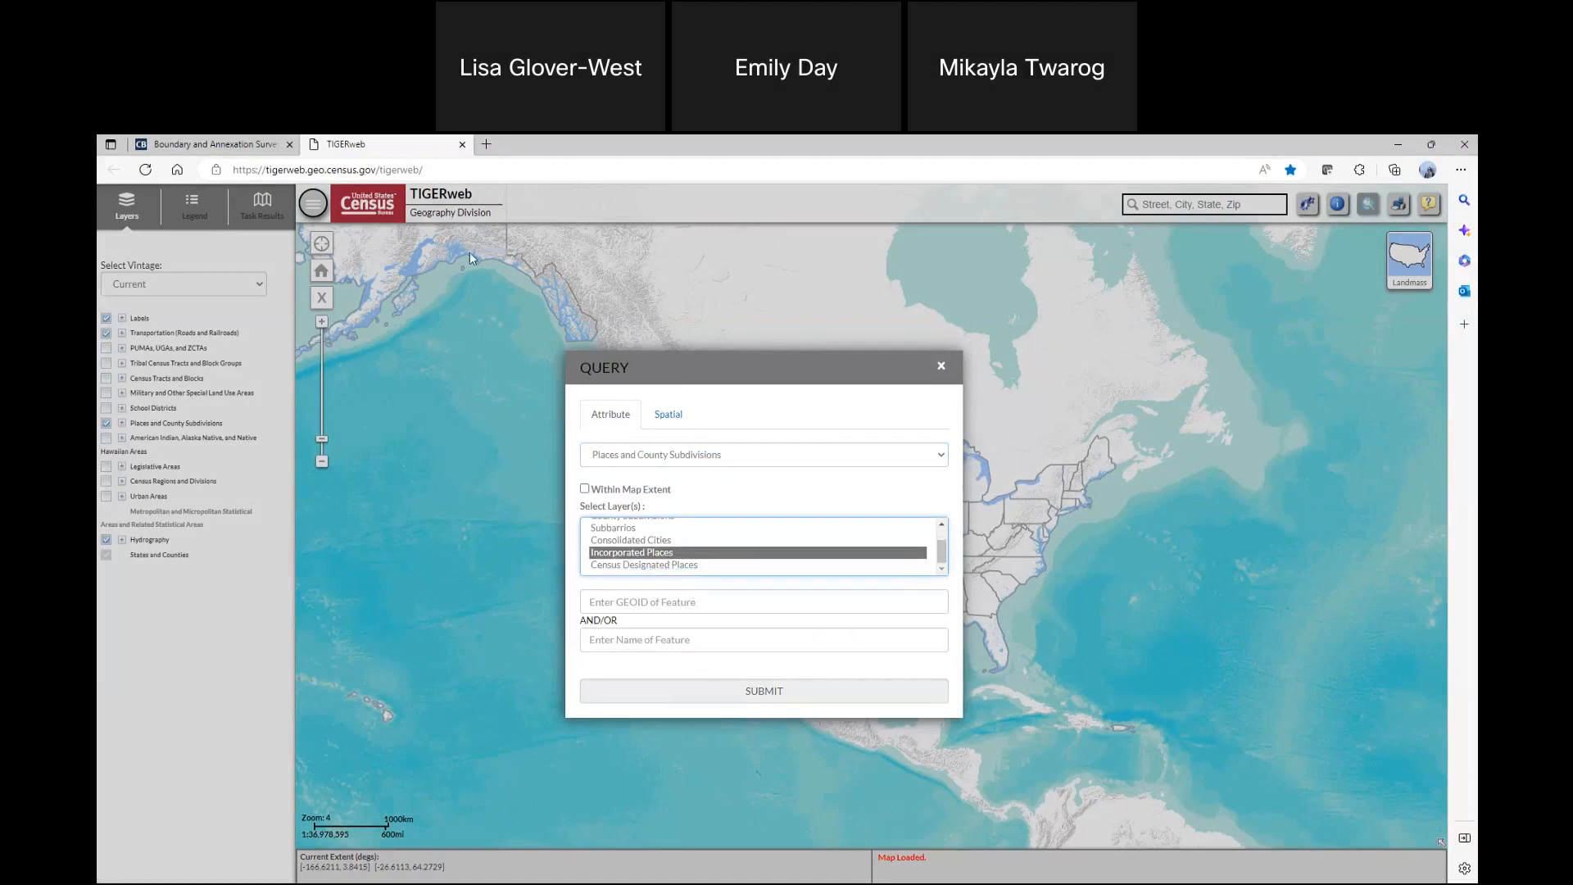
Copy GEOID 4115800 from the survey's boundary review page into the GEOID field of the TIGERweb query
click(217, 145)
double_click(647, 405)
right_click(642, 410)
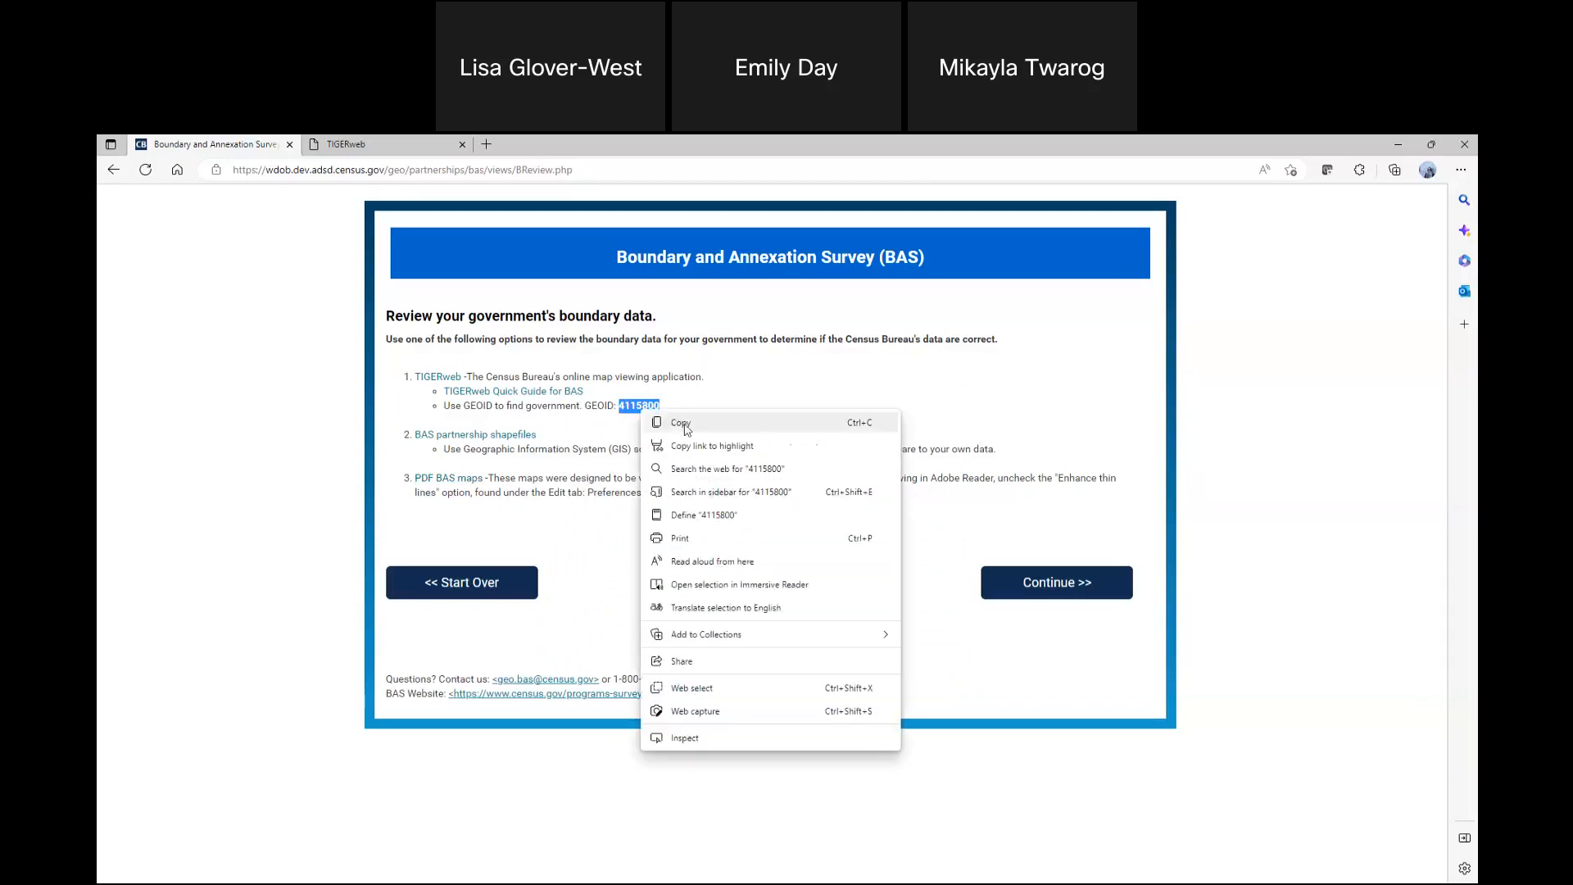
click(687, 425)
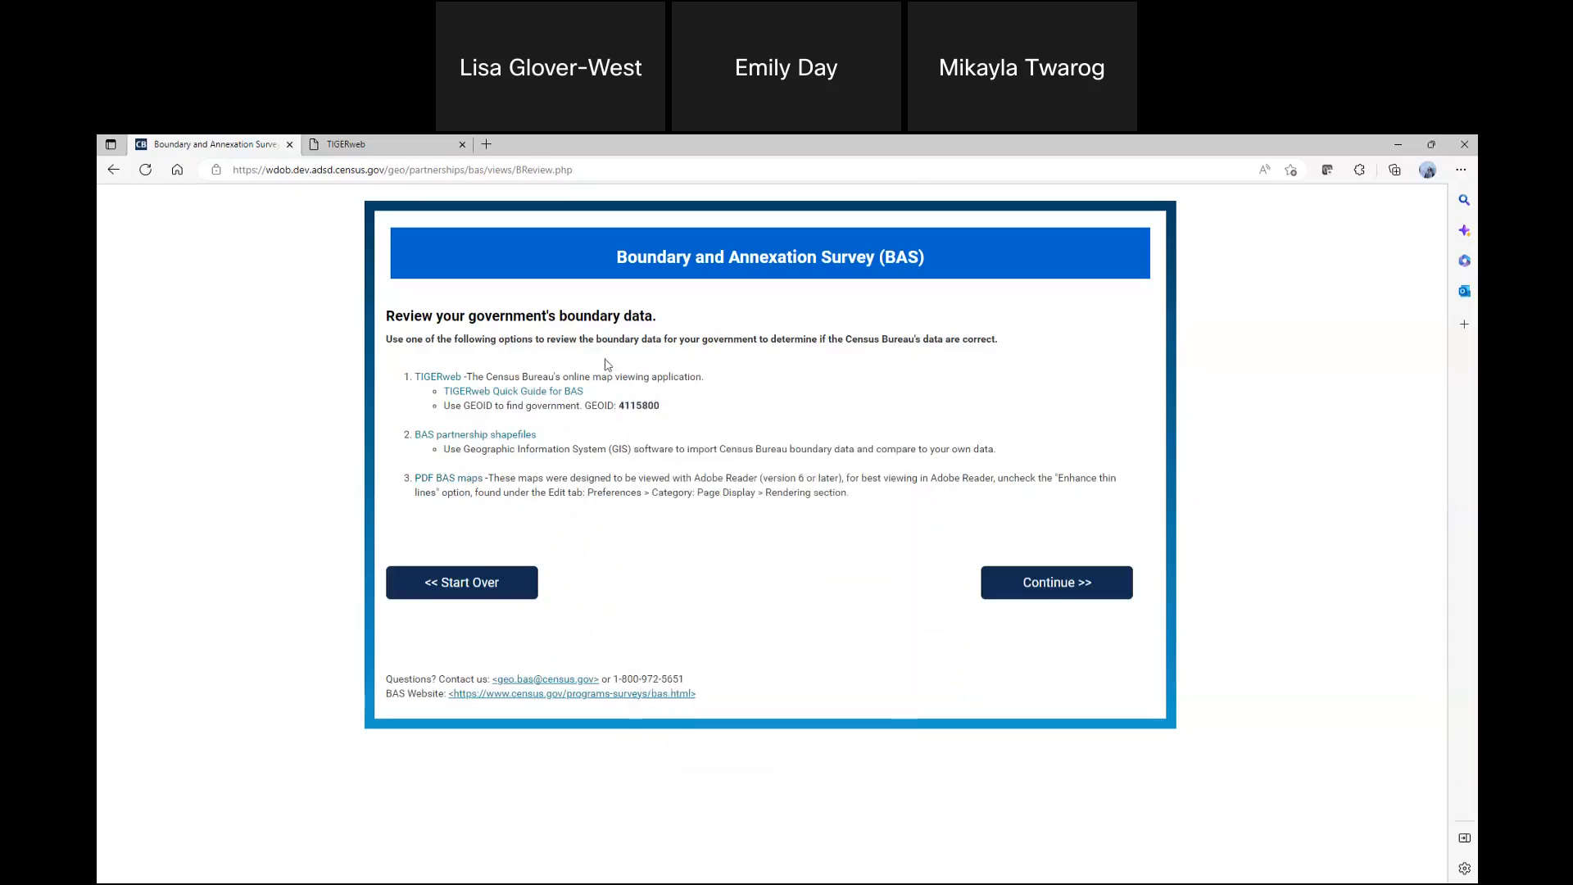
click(393, 145)
right_click(645, 610)
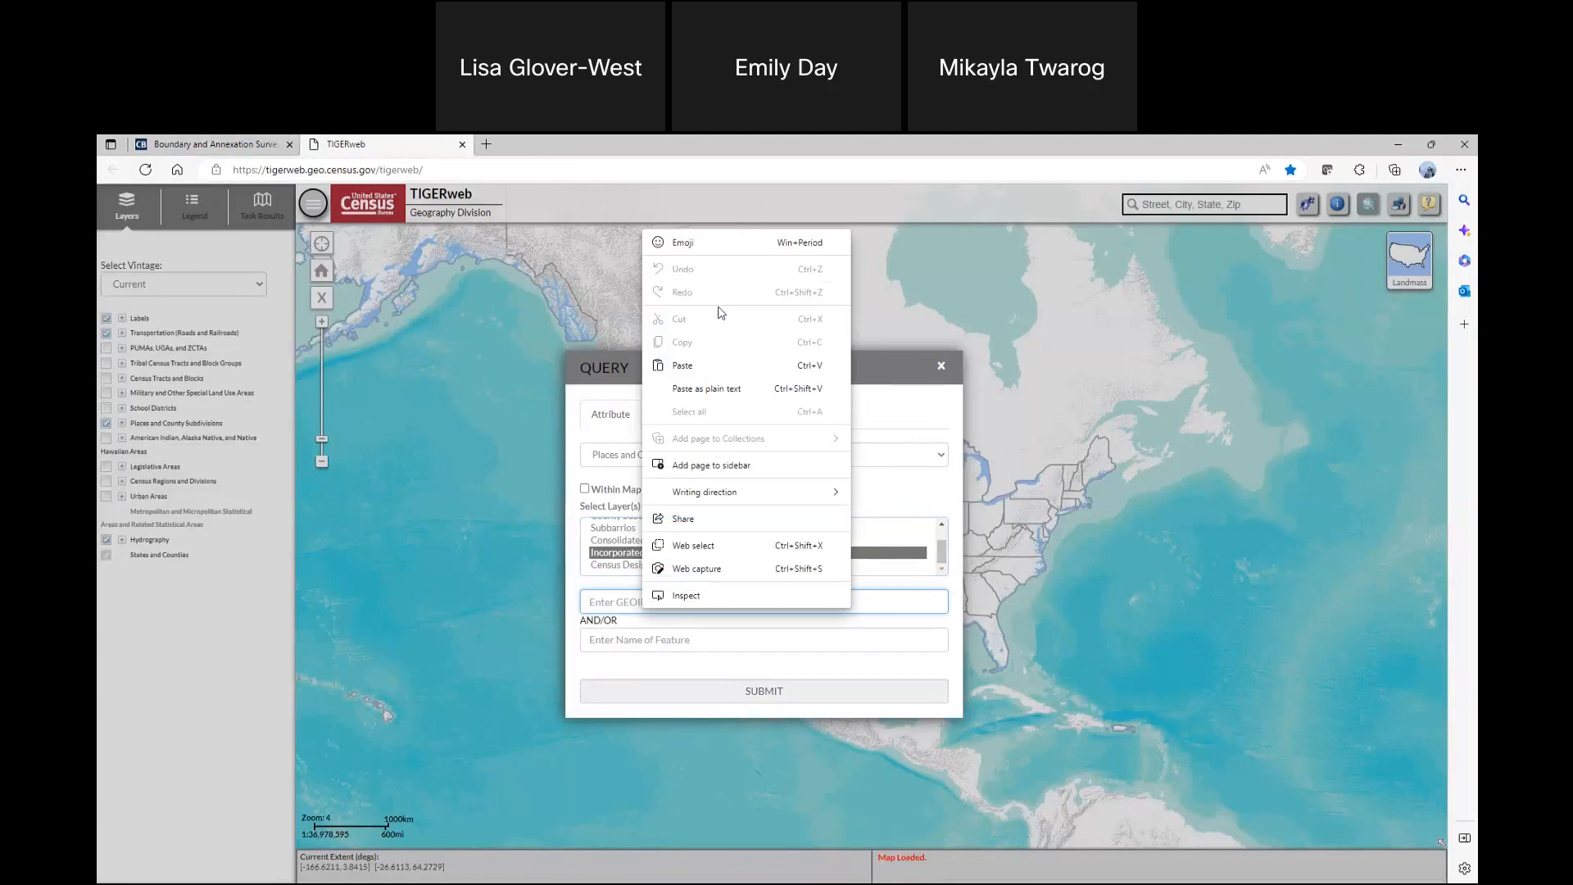
click(695, 363)
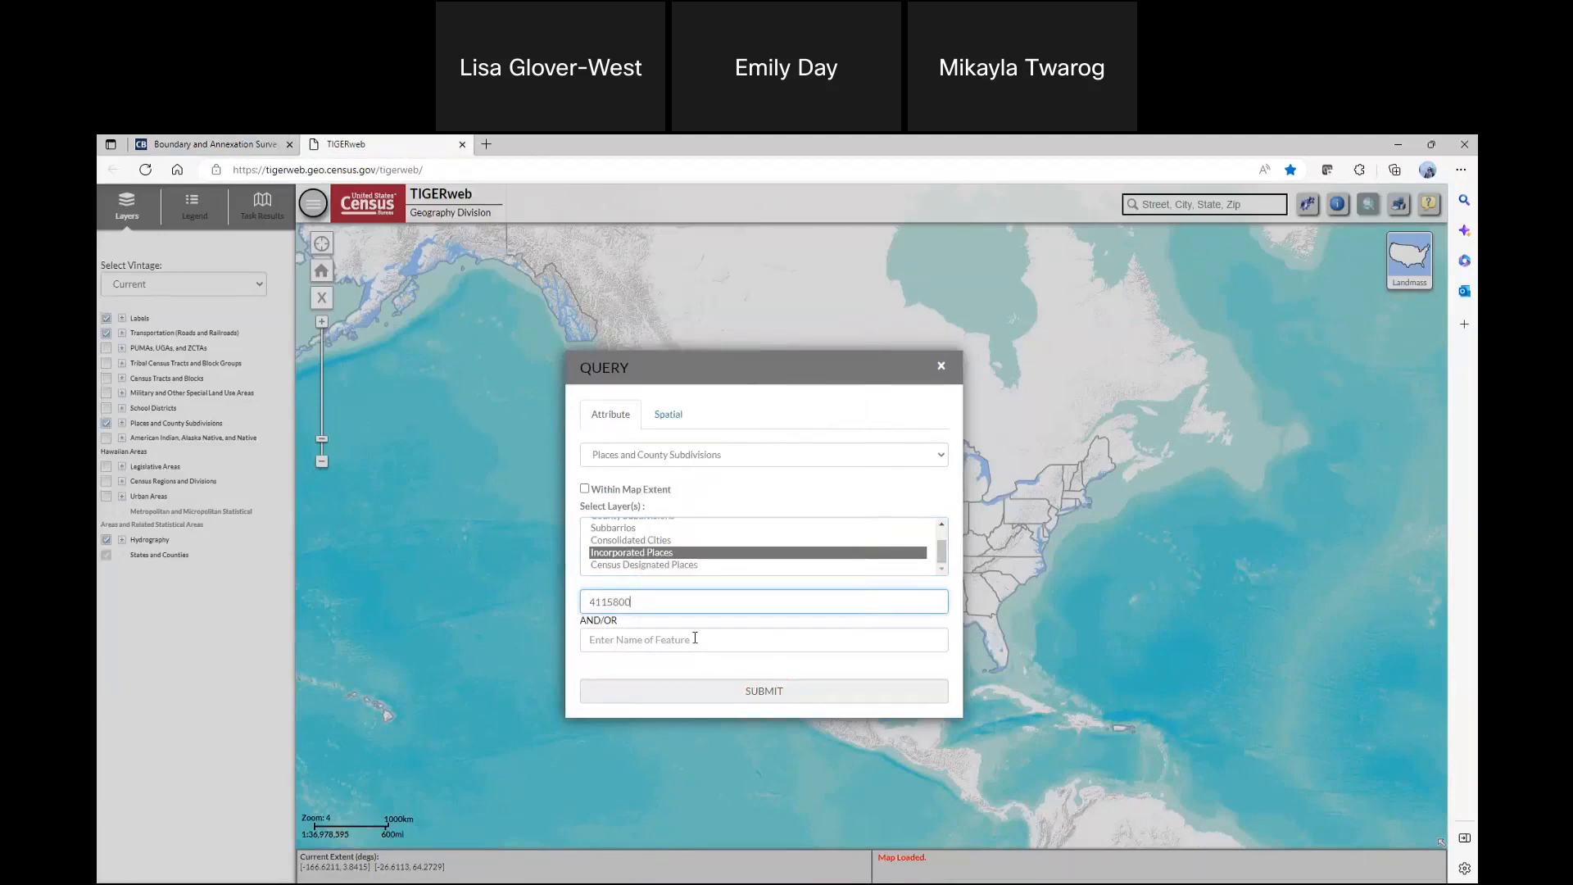
Re-enter GEOID 4115800 in the Incorporated Places query and run it to locate Corvallis on the map
click(738, 672)
click(683, 555)
click(711, 603)
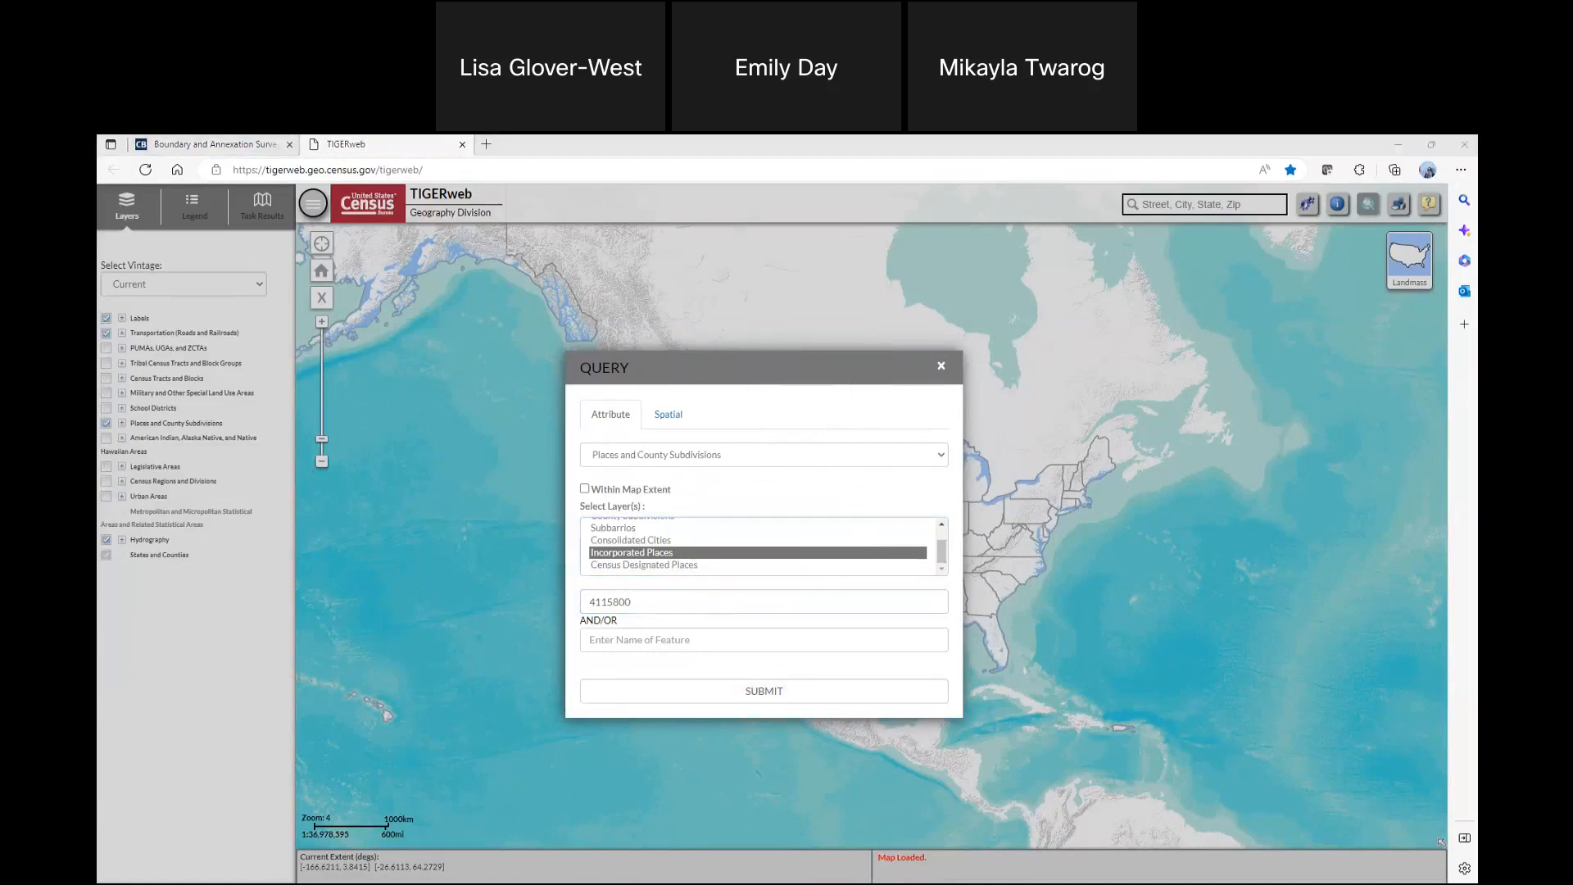
click(740, 614)
drag(664, 604, 538, 603)
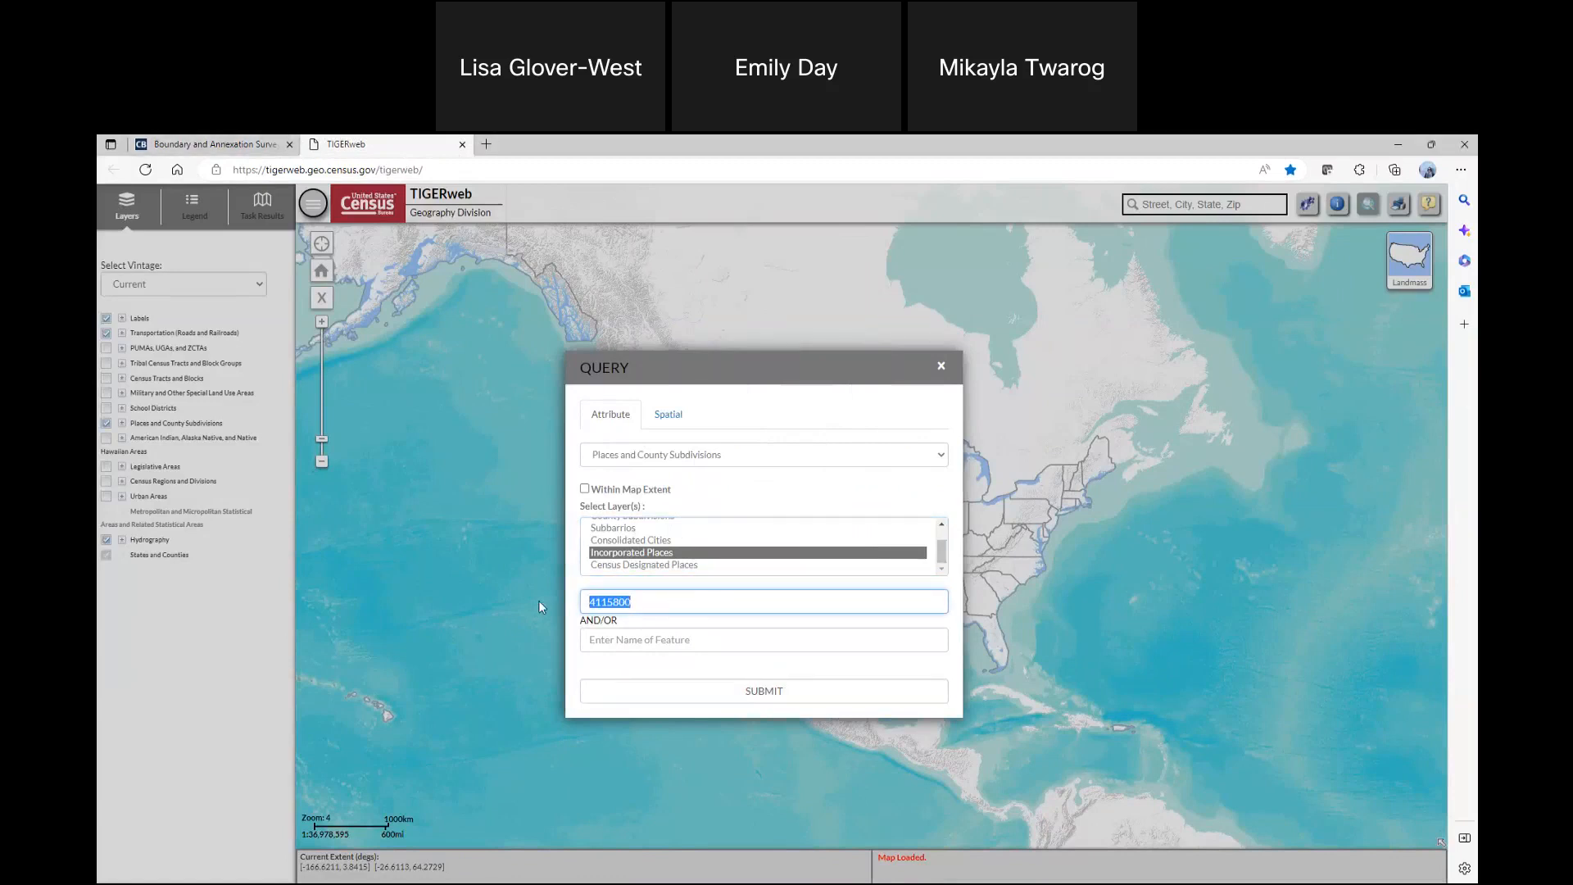
key(BackSpace)
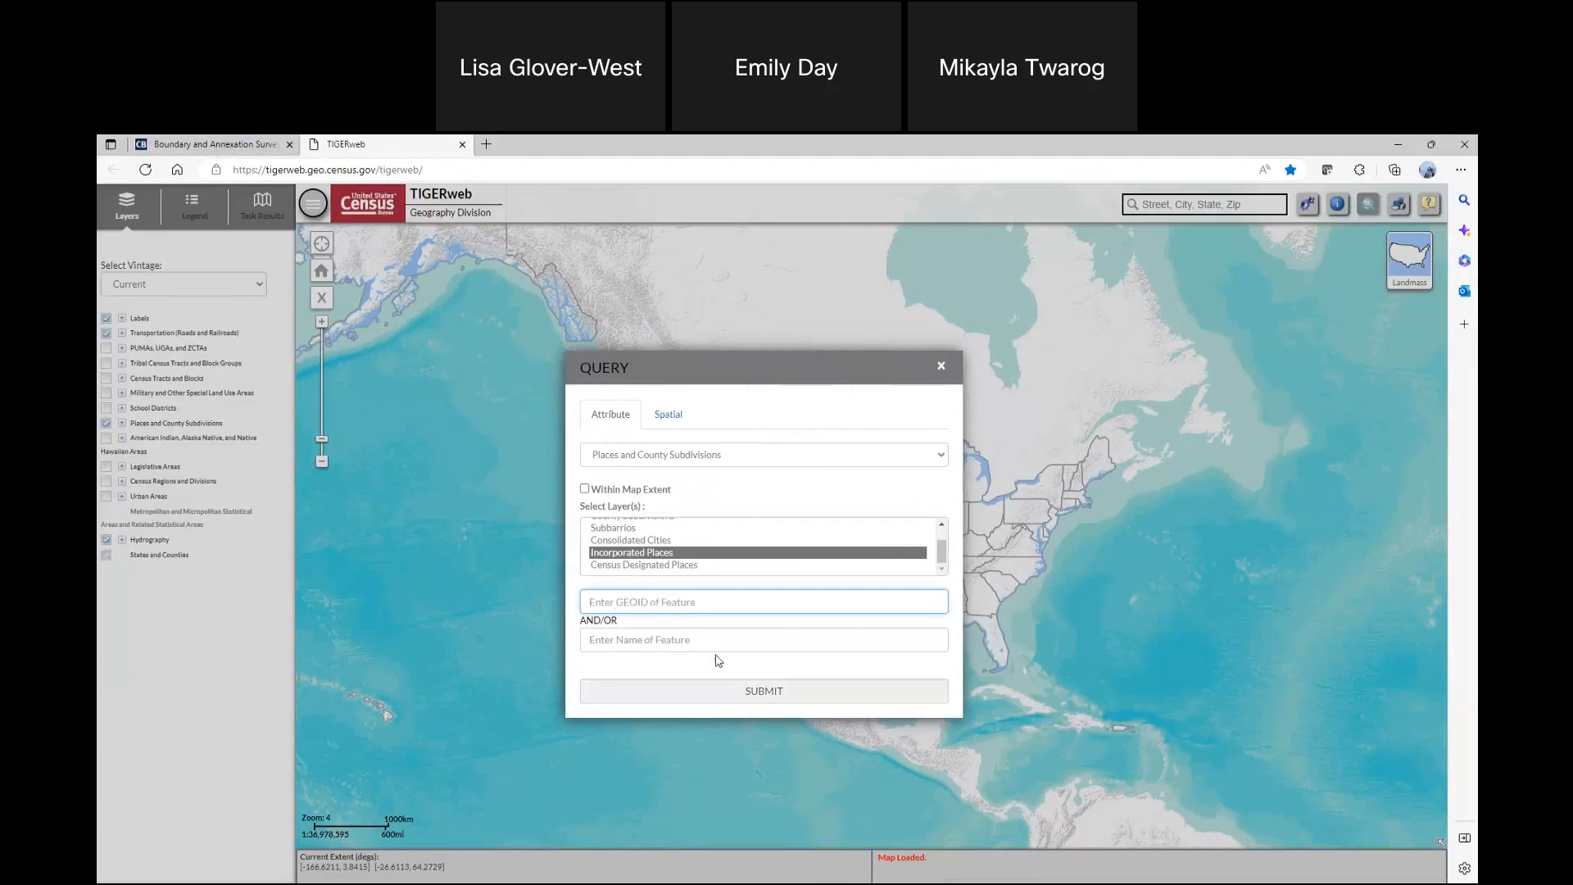
key(ctrl+v)
click(764, 691)
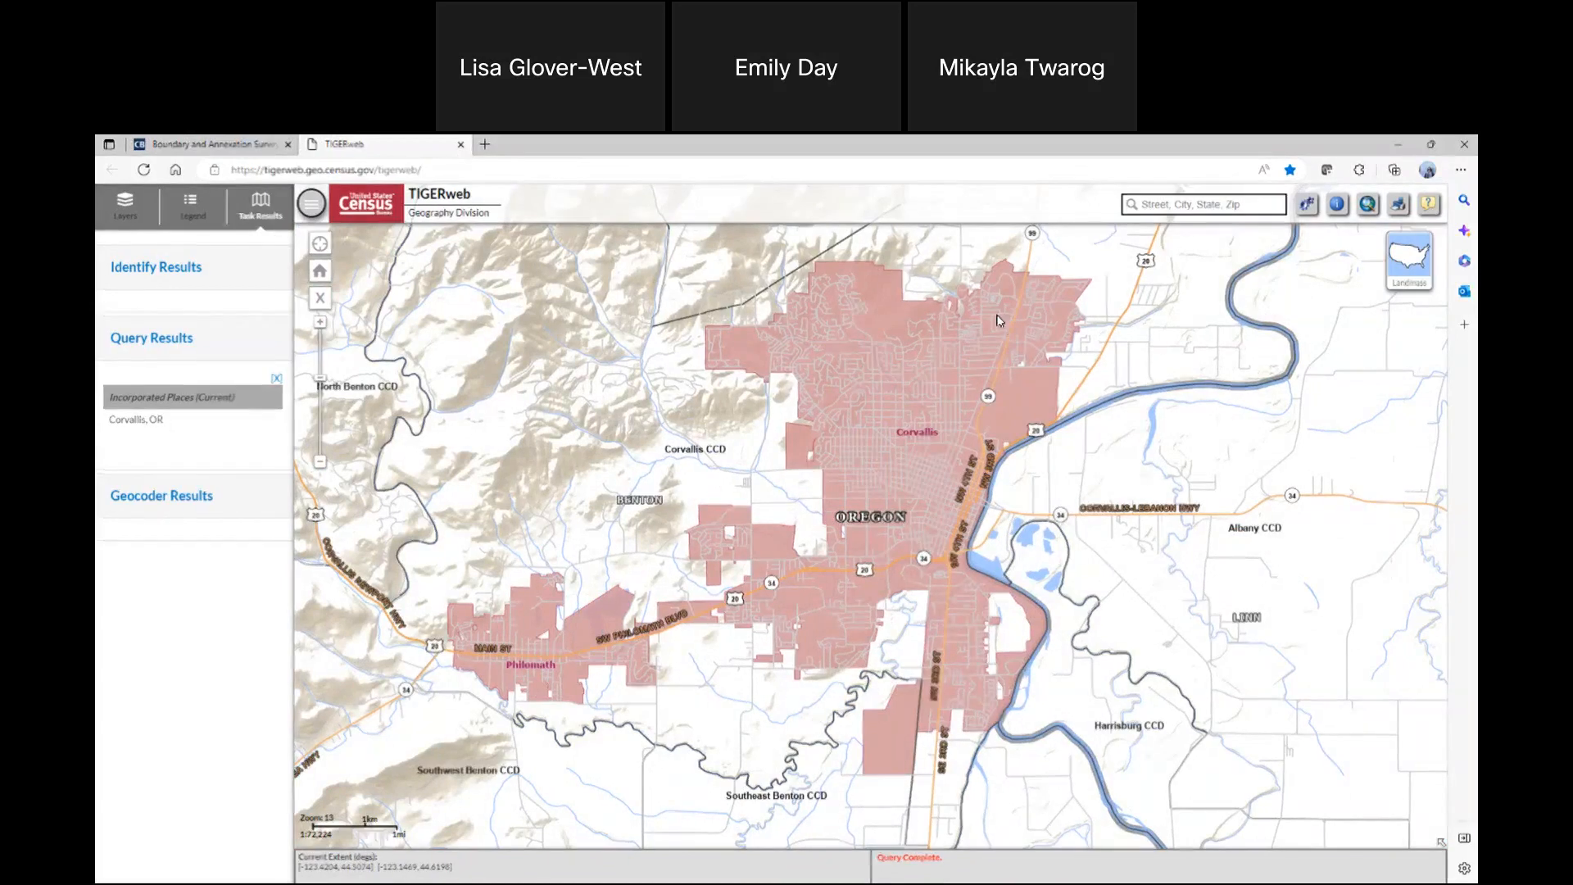
Switch the TIGERweb basemap to Satellite for the northern part of Corvallis
scroll(768, 339, up, 2)
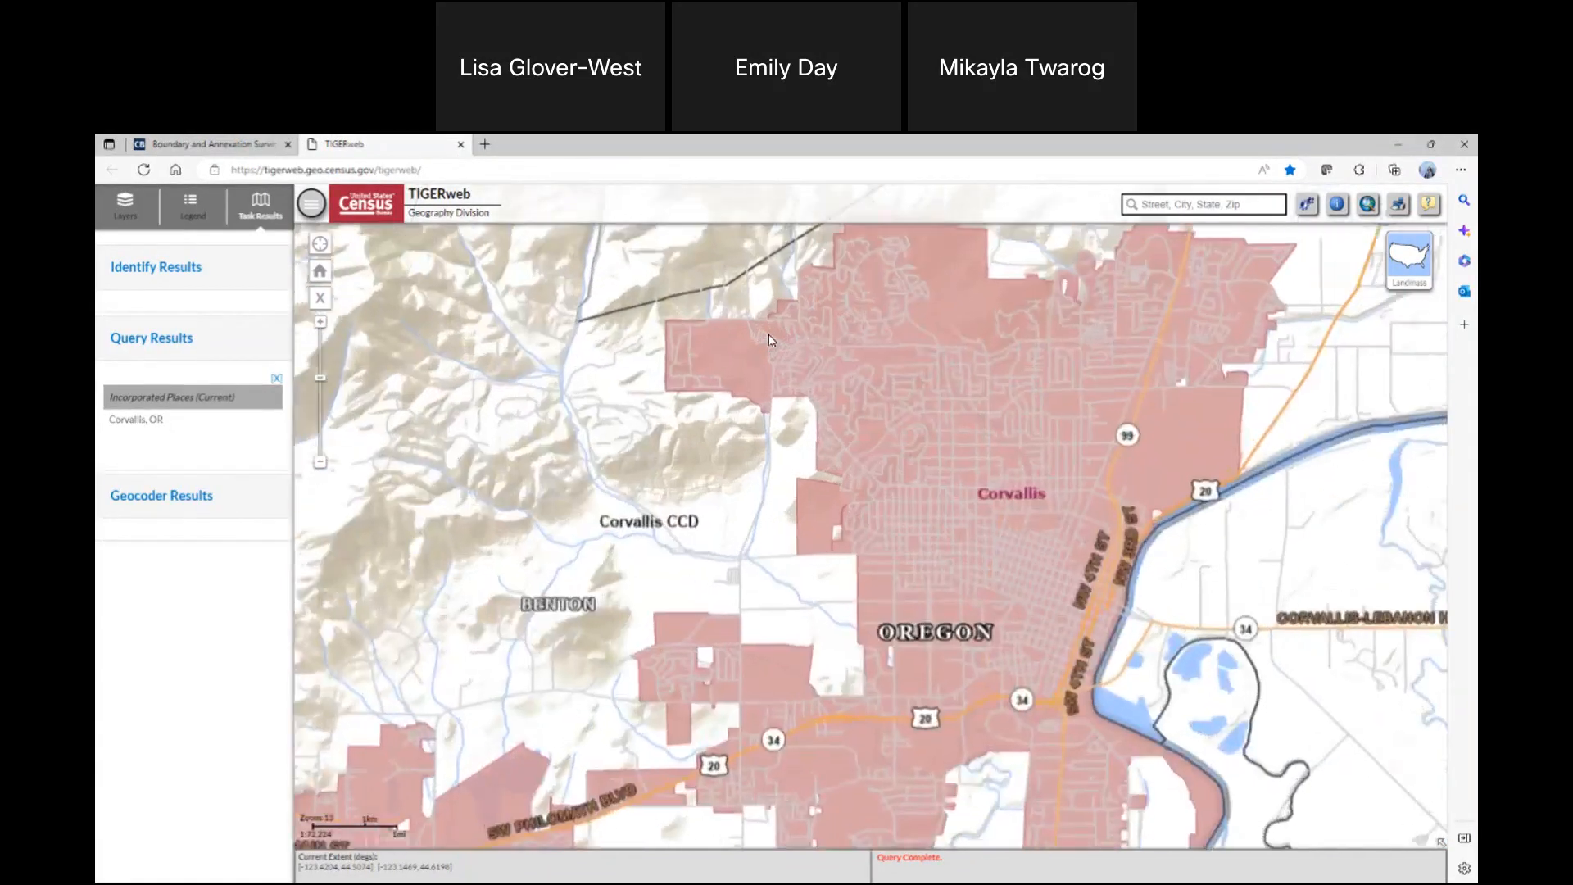
drag(779, 387, 792, 538)
drag(872, 421, 774, 508)
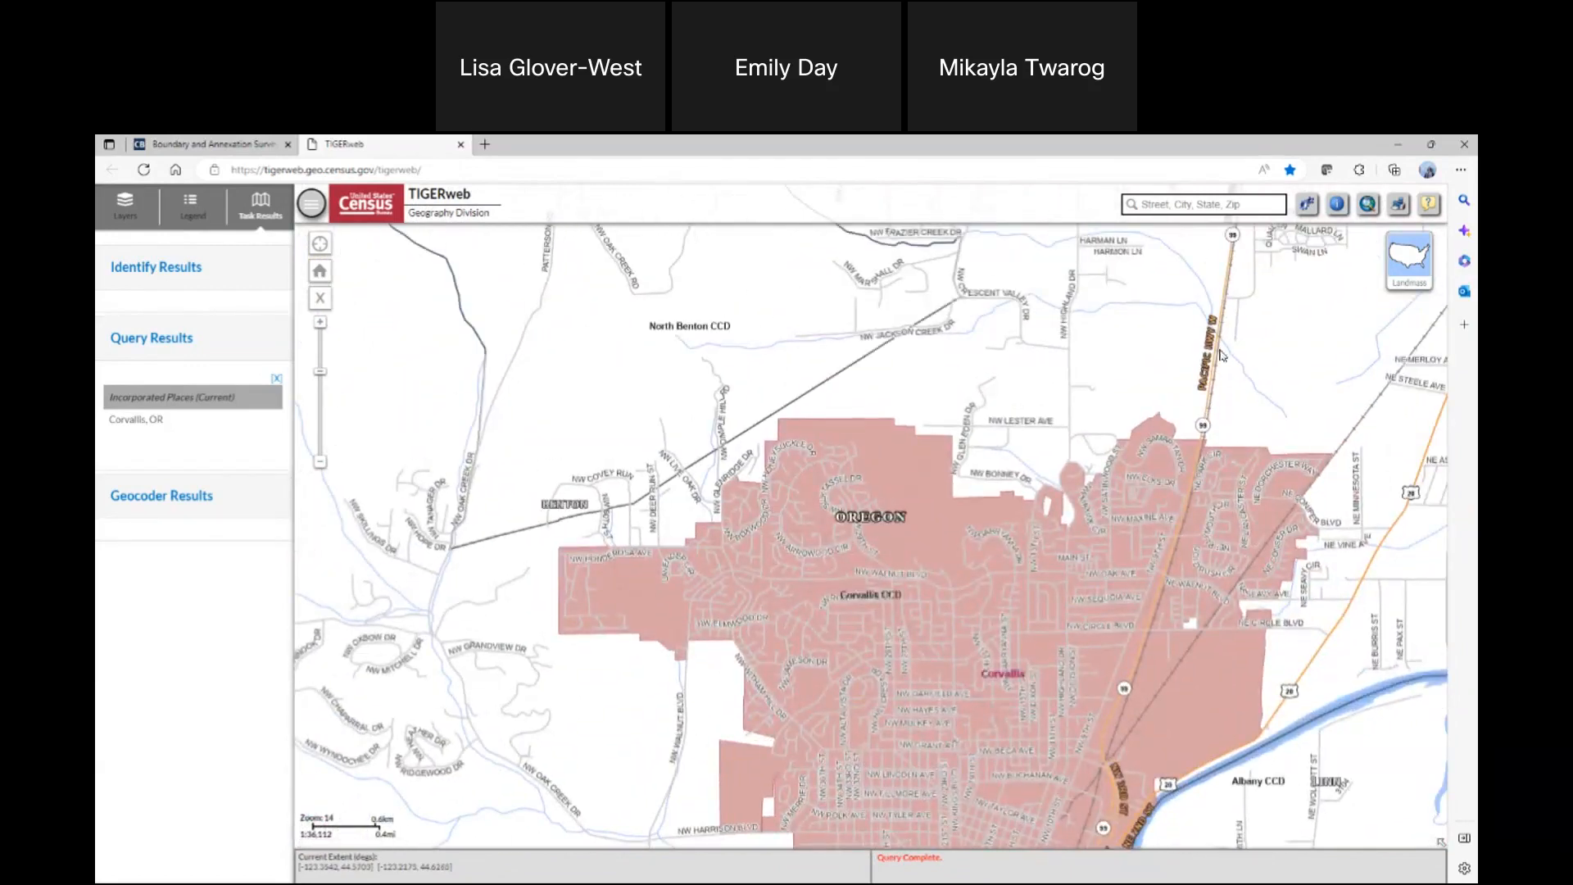
click(1416, 264)
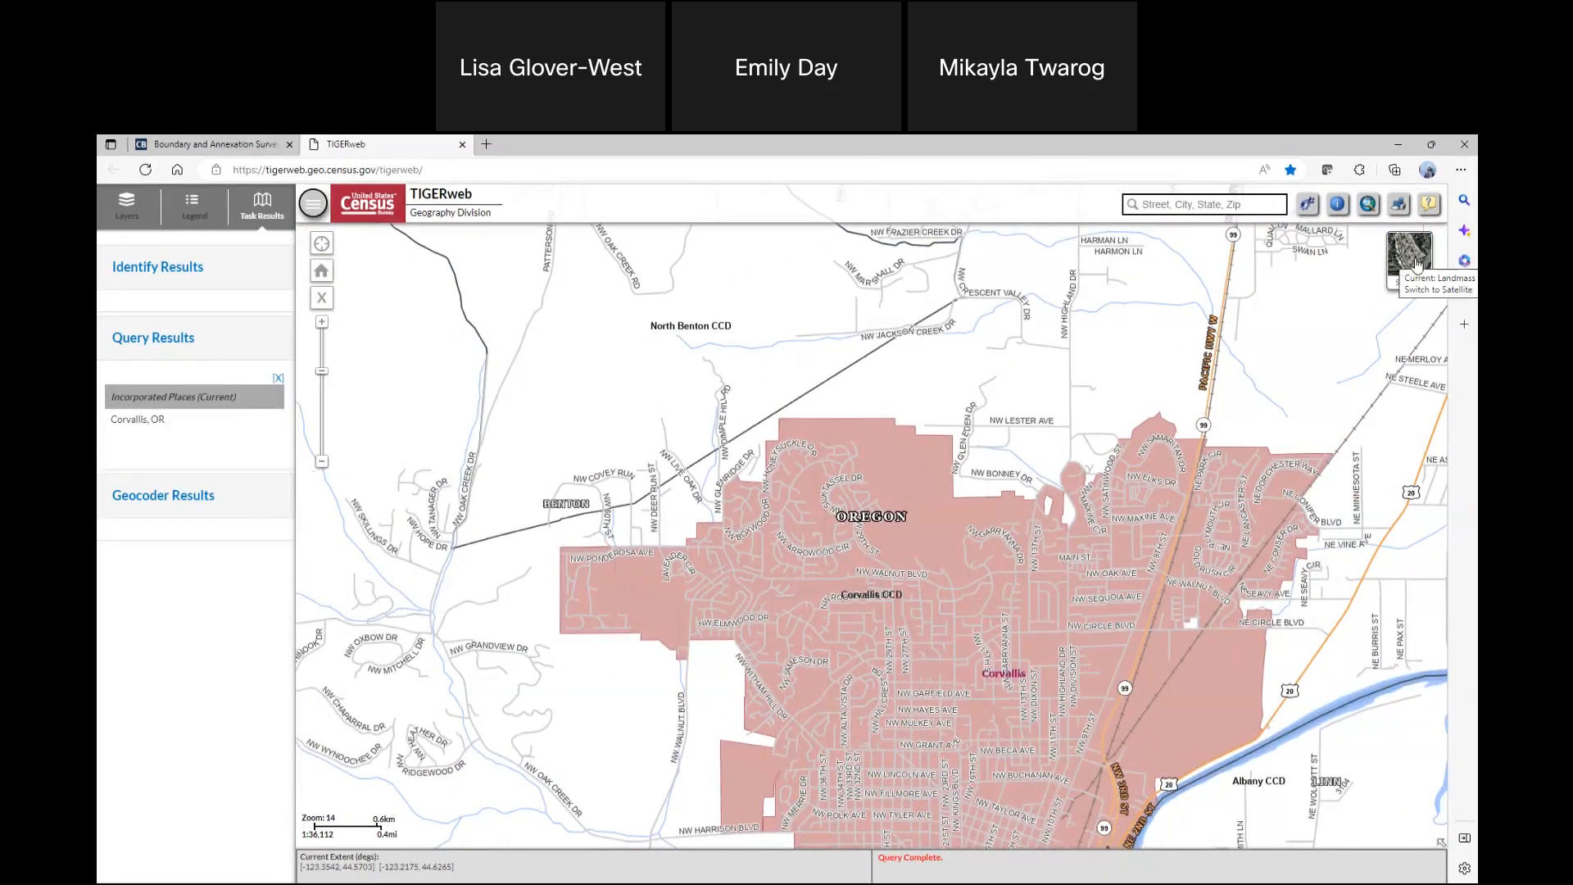
click(1416, 264)
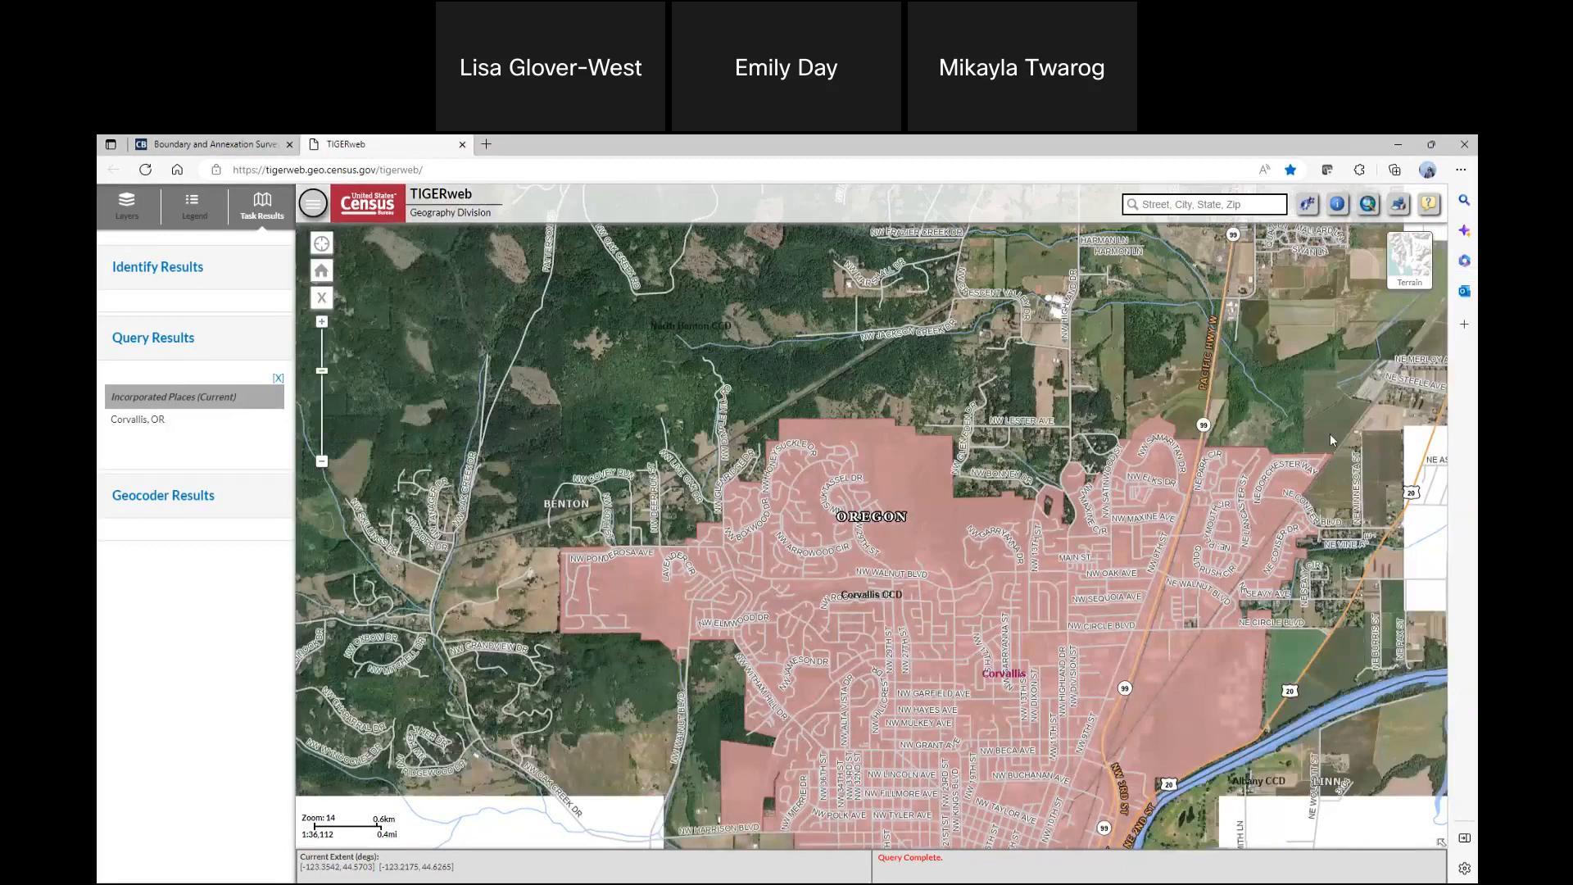
Examine Corvallis's northern and eastern city boundary closely against the satellite imagery
drag(980, 487, 852, 440)
scroll(882, 445, up, 2)
drag(1290, 341, 660, 591)
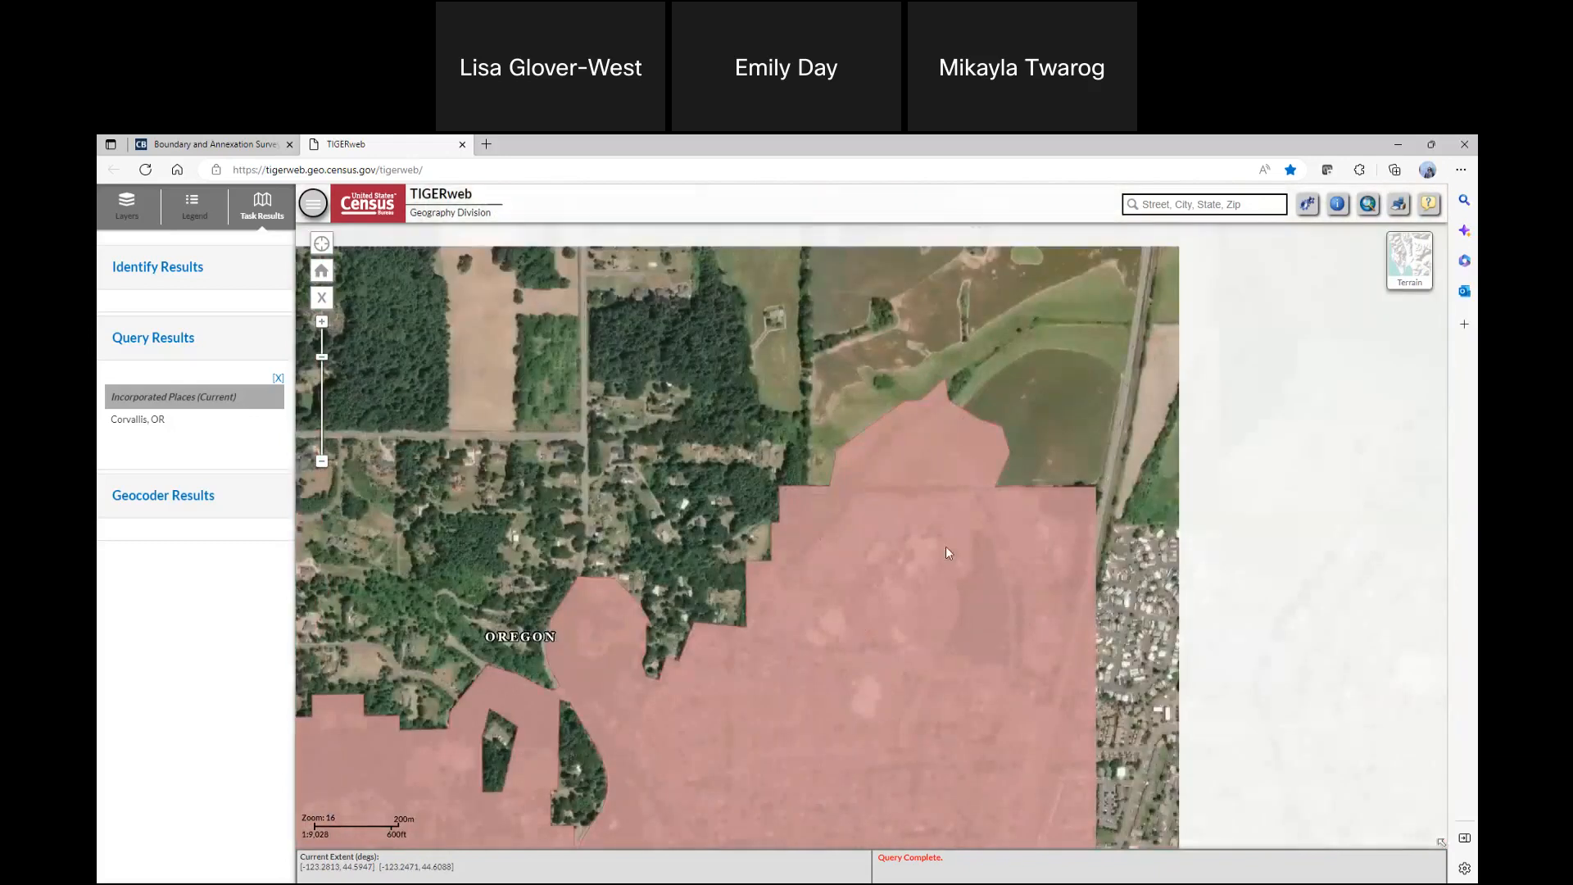
drag(1214, 685, 1153, 538)
drag(1135, 720, 1030, 532)
drag(974, 640, 1064, 446)
drag(956, 759, 1176, 500)
scroll(1057, 534, down, 2)
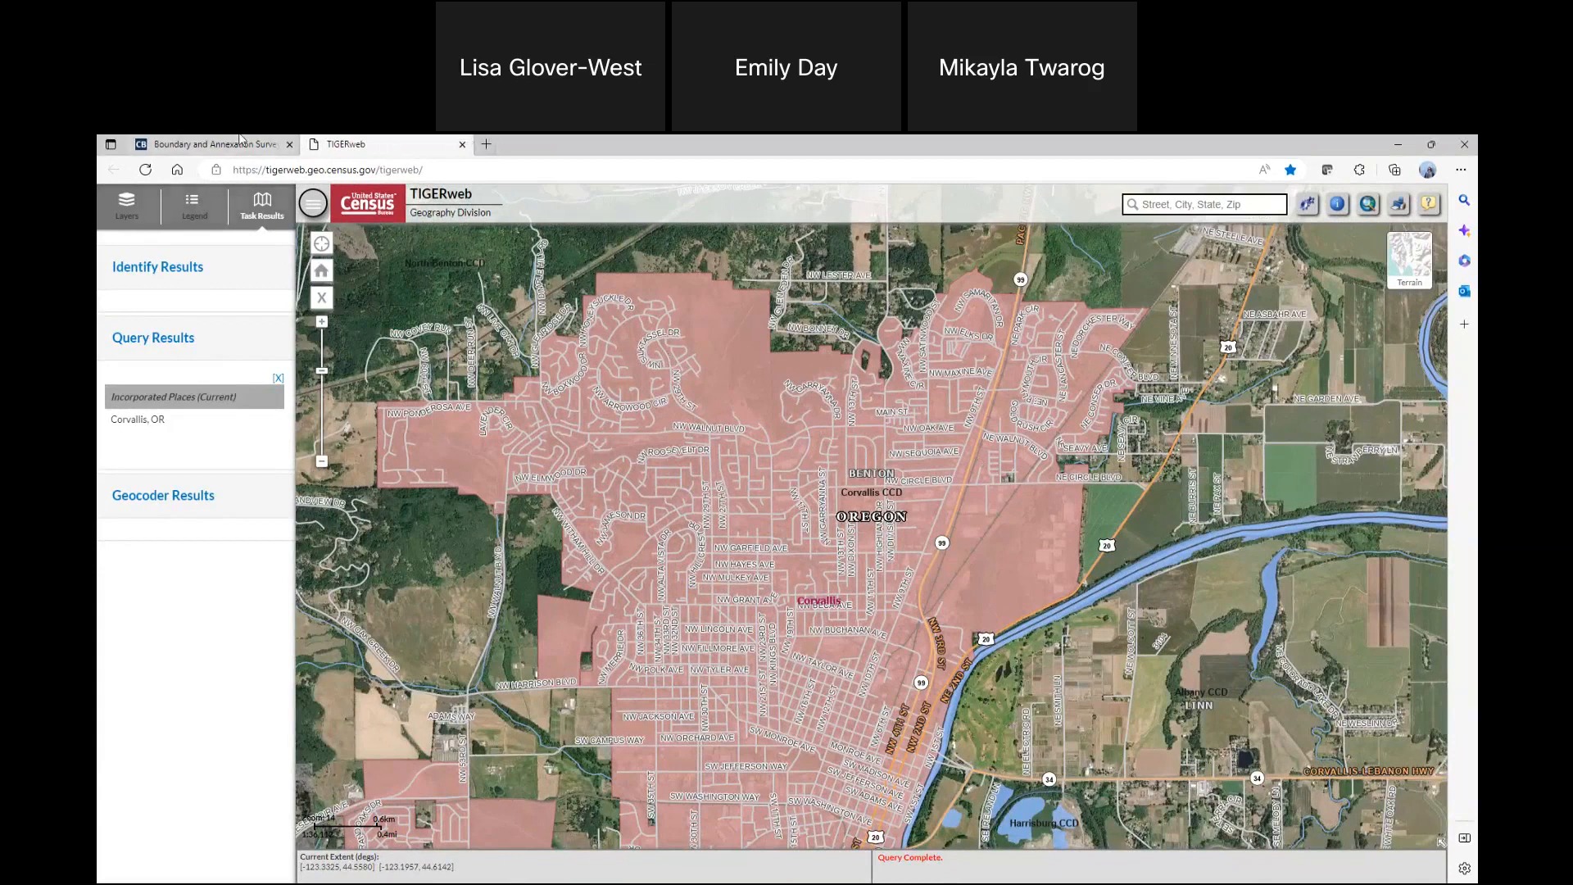
Return to the survey, report that there are boundary changes, and choose Download as the planned submission method
click(240, 143)
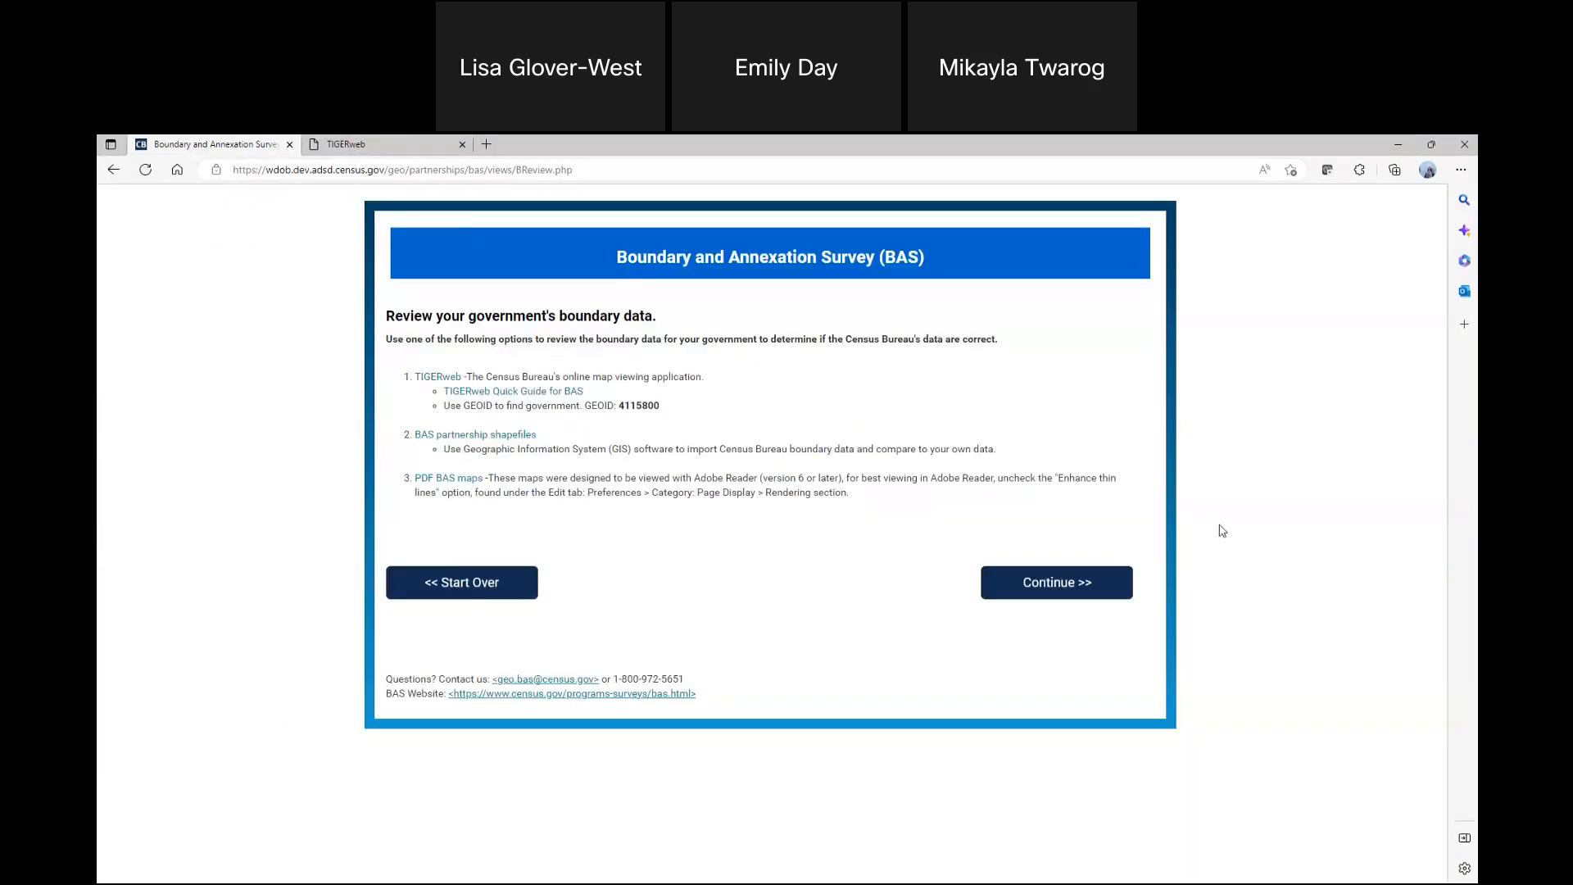
click(1085, 588)
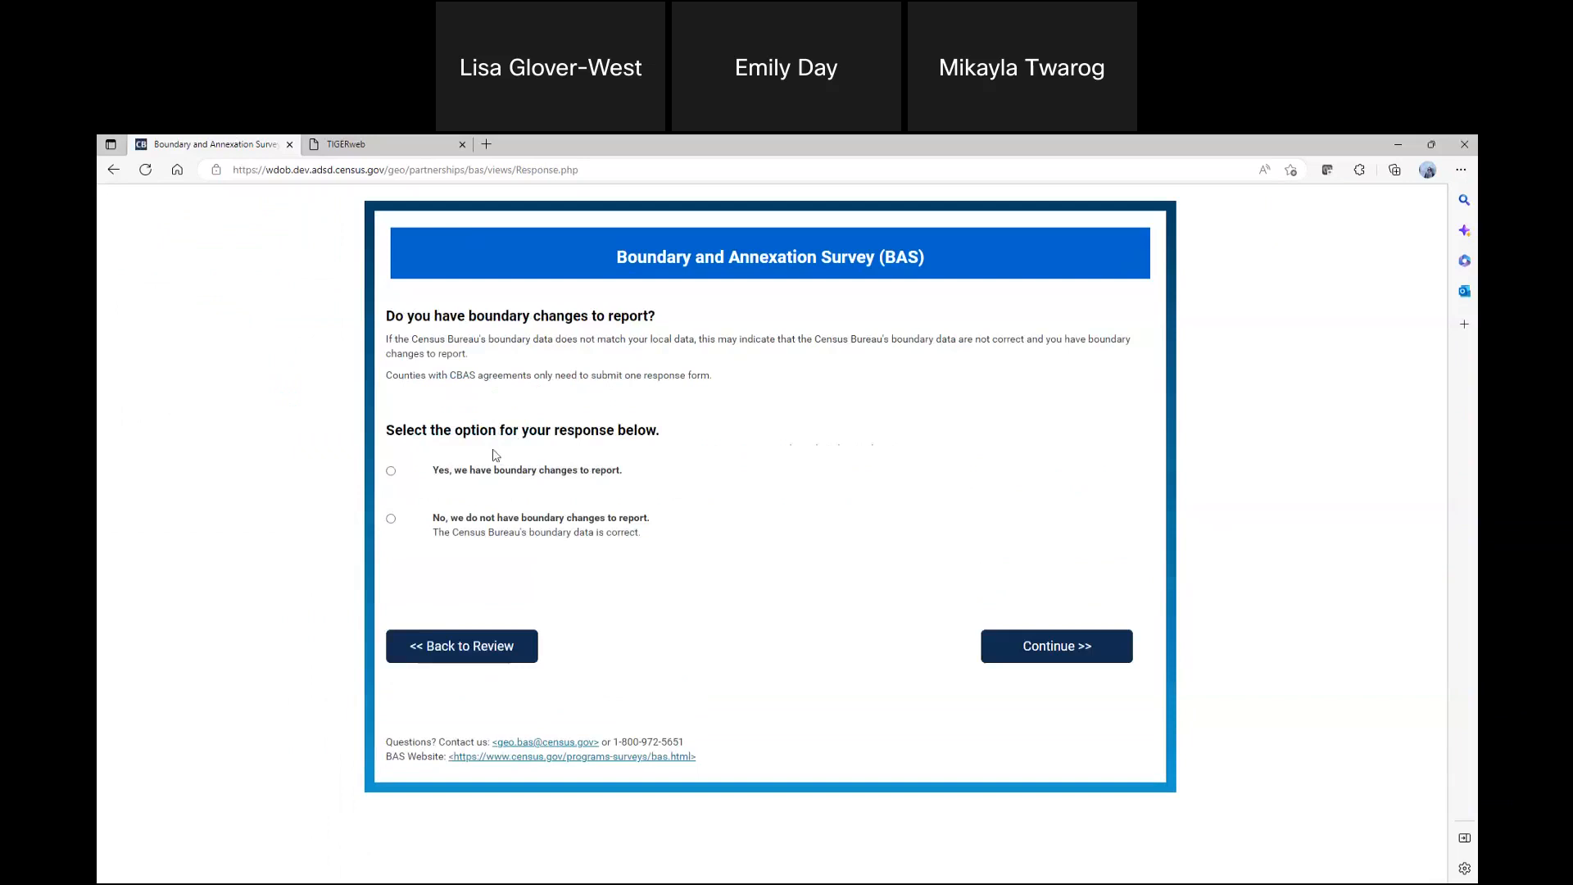
click(391, 472)
click(1063, 650)
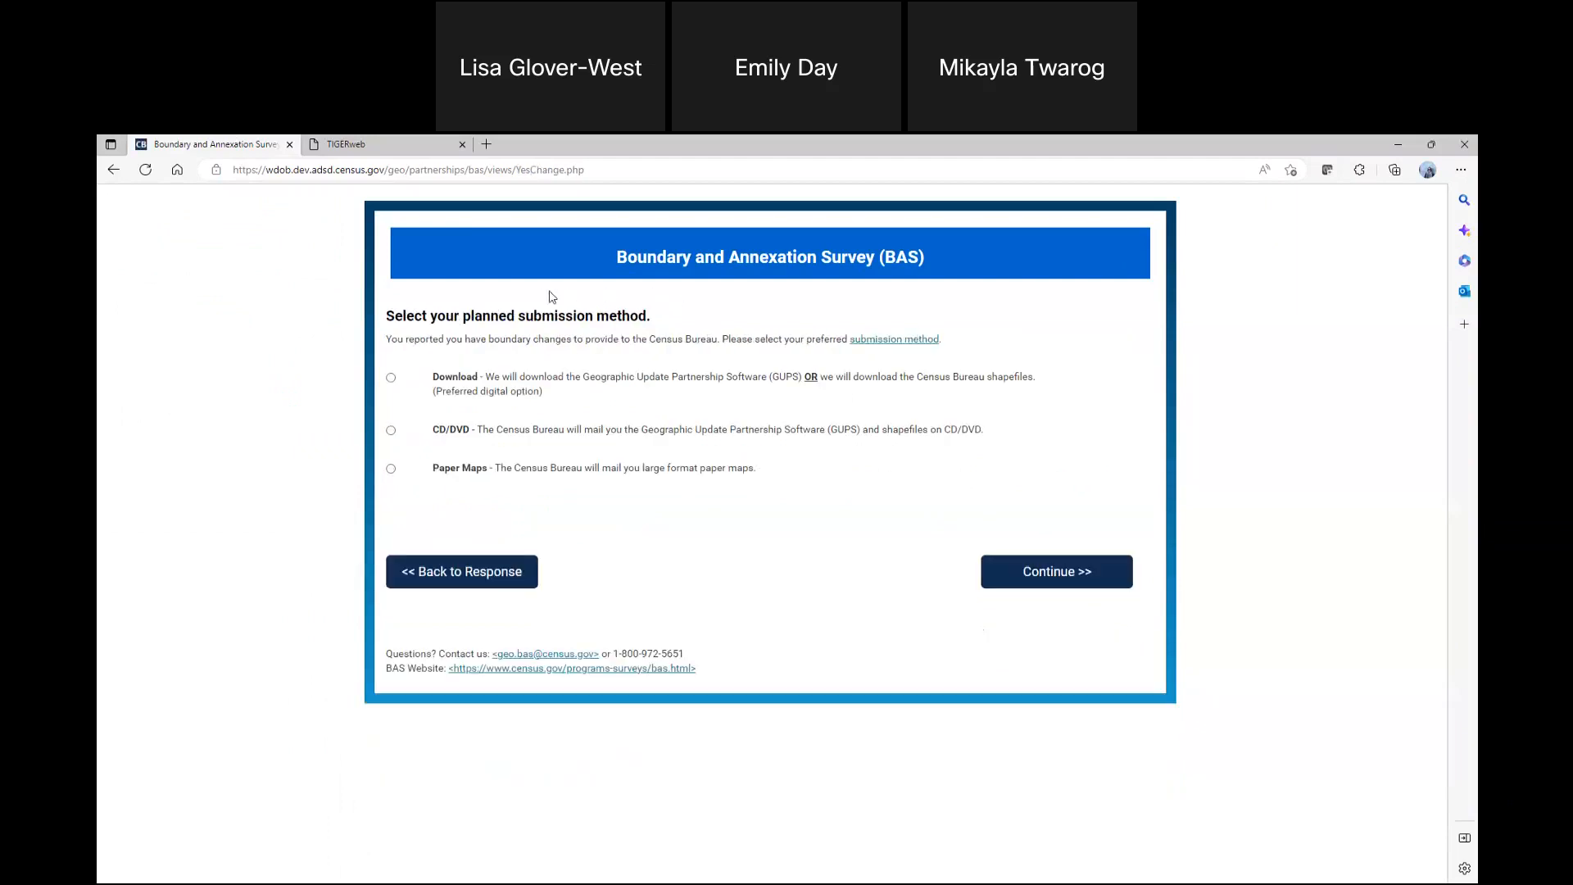
click(392, 378)
click(1066, 582)
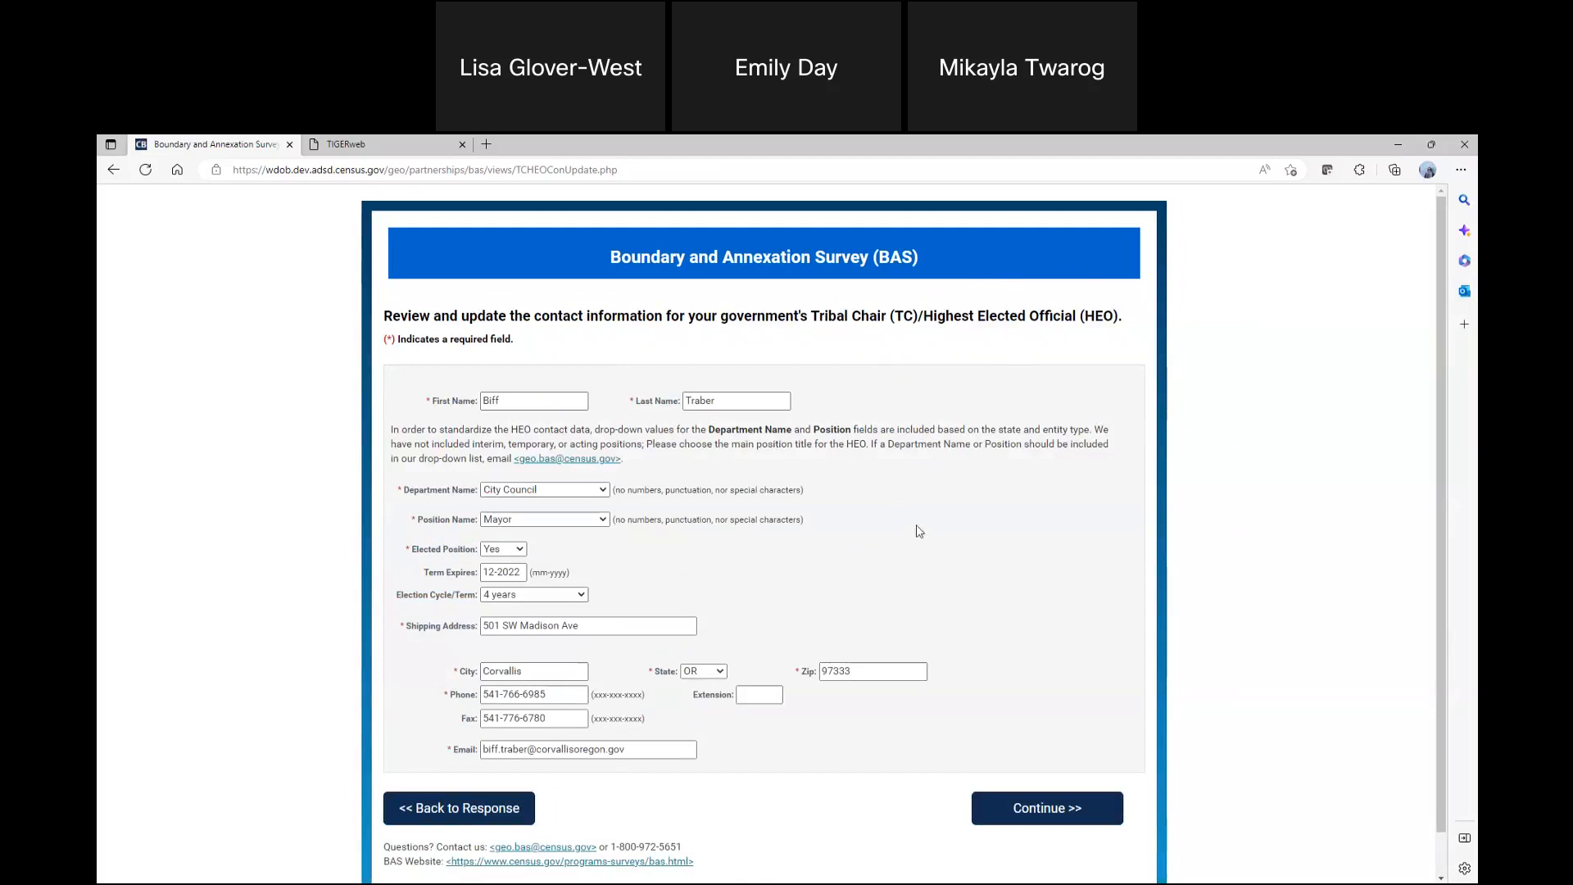
Set the Highest Elected Official's term expiration to 12-2026 and submit that contact page
scroll(898, 541, down, 1)
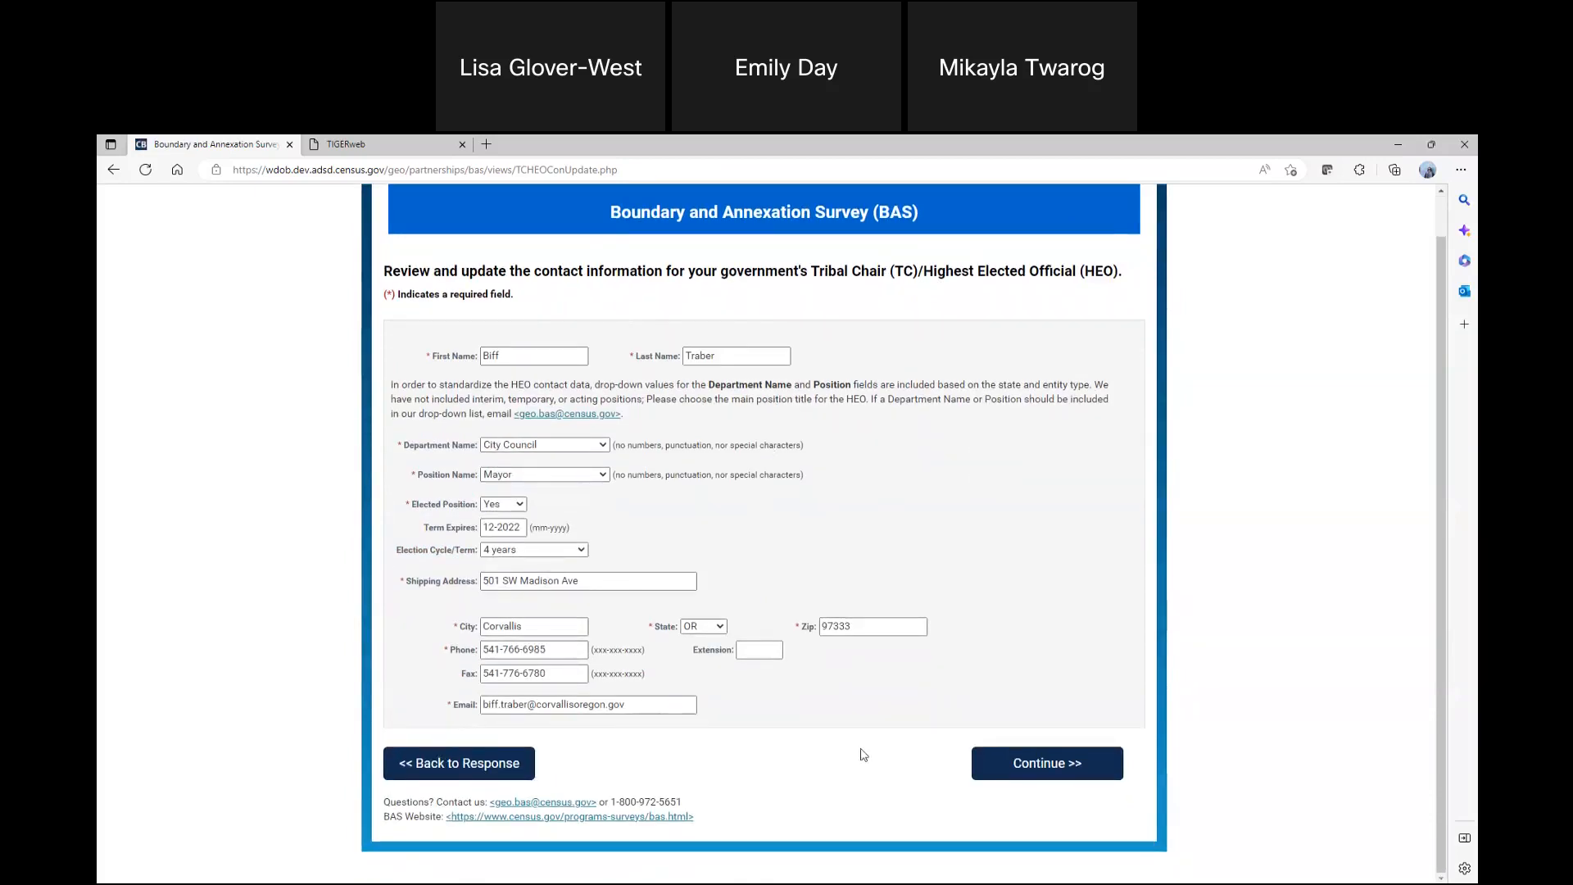
click(514, 527)
text(6)
click(1055, 763)
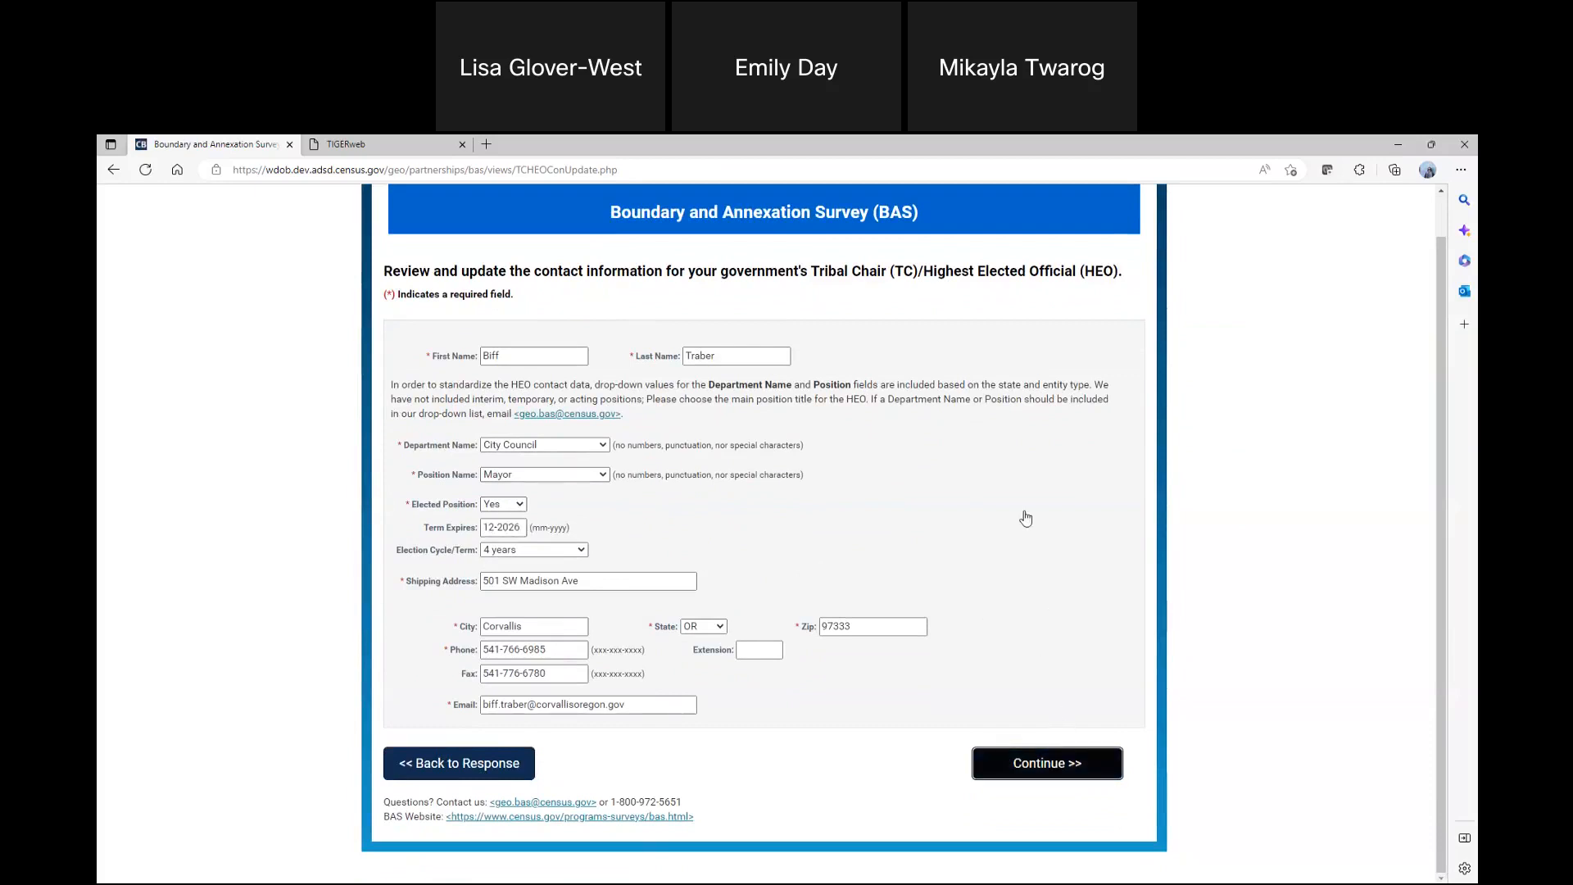
Replace the BAS contact's first name, last name and e-mail user name, and submit the response form
click(435, 481)
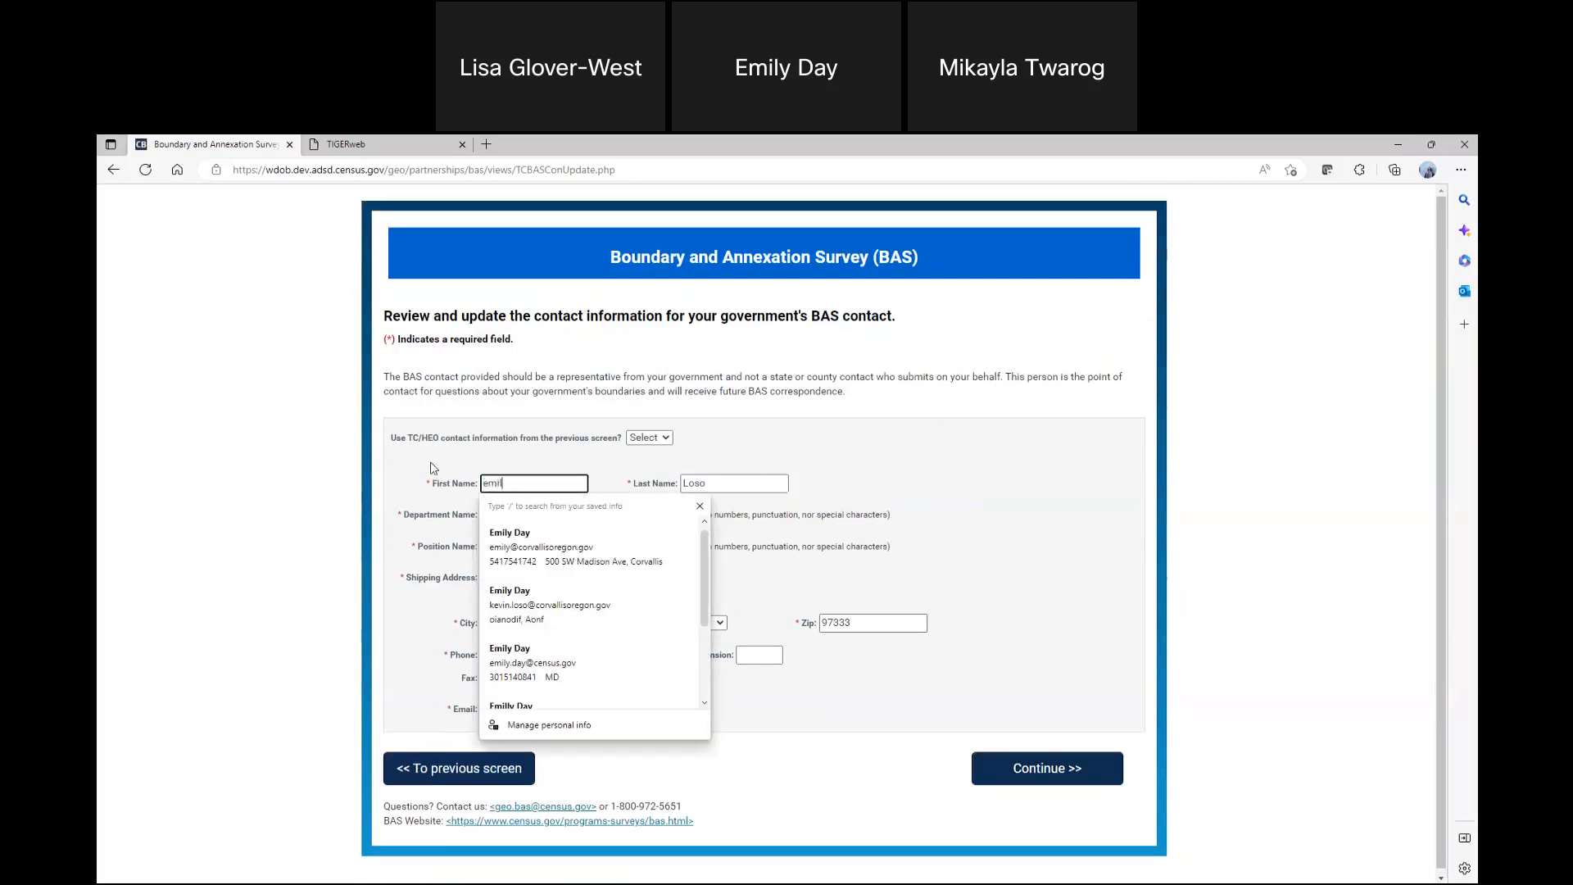
key(Tab)
key(Tab)
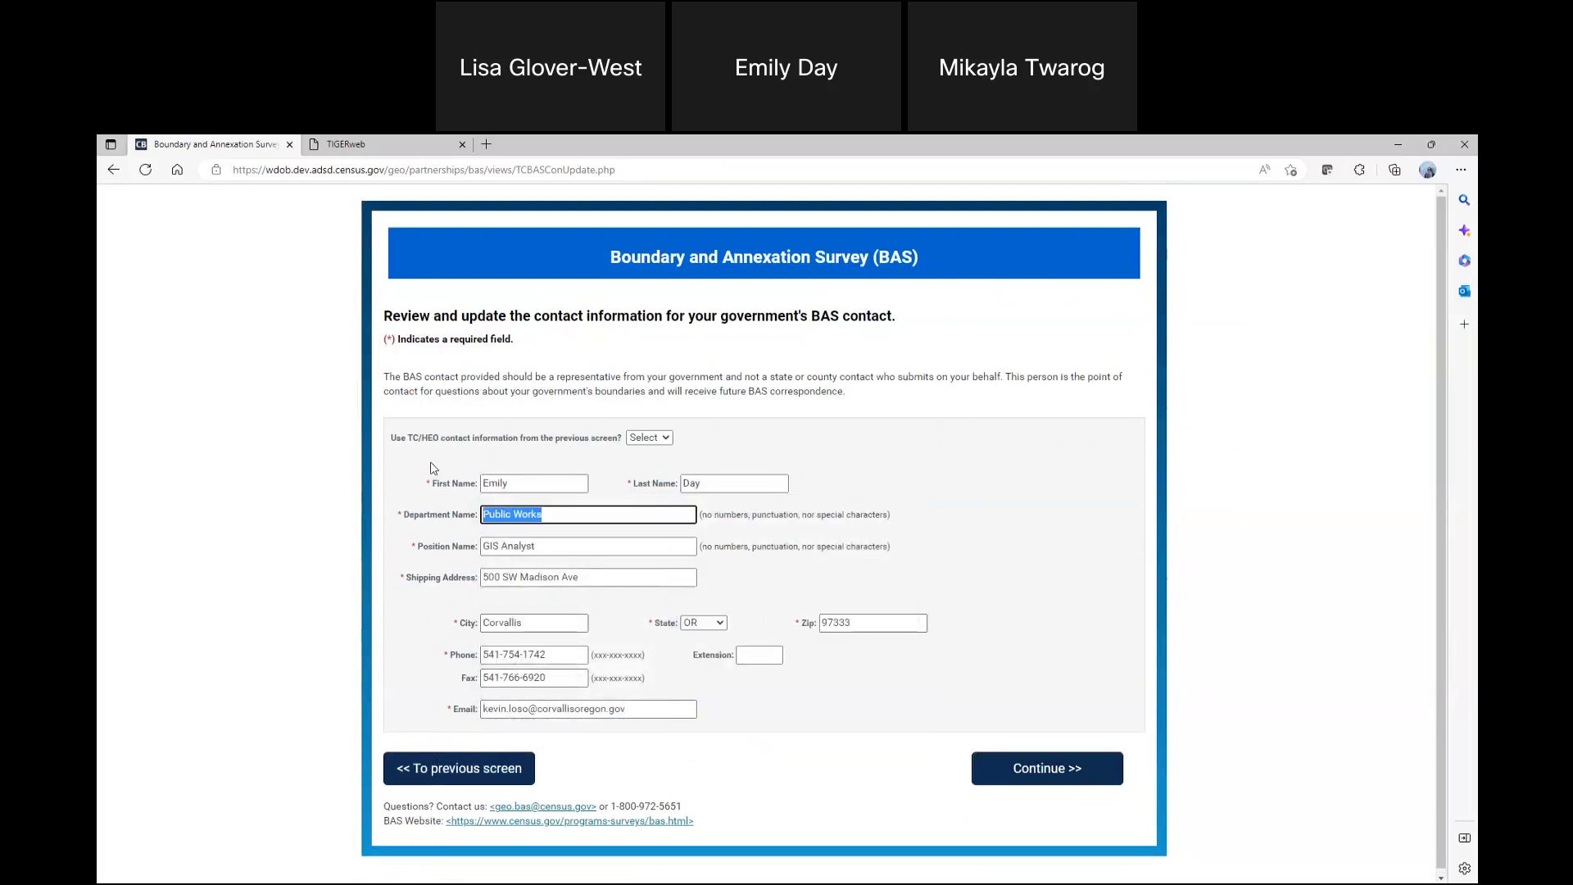
drag(528, 709, 484, 709)
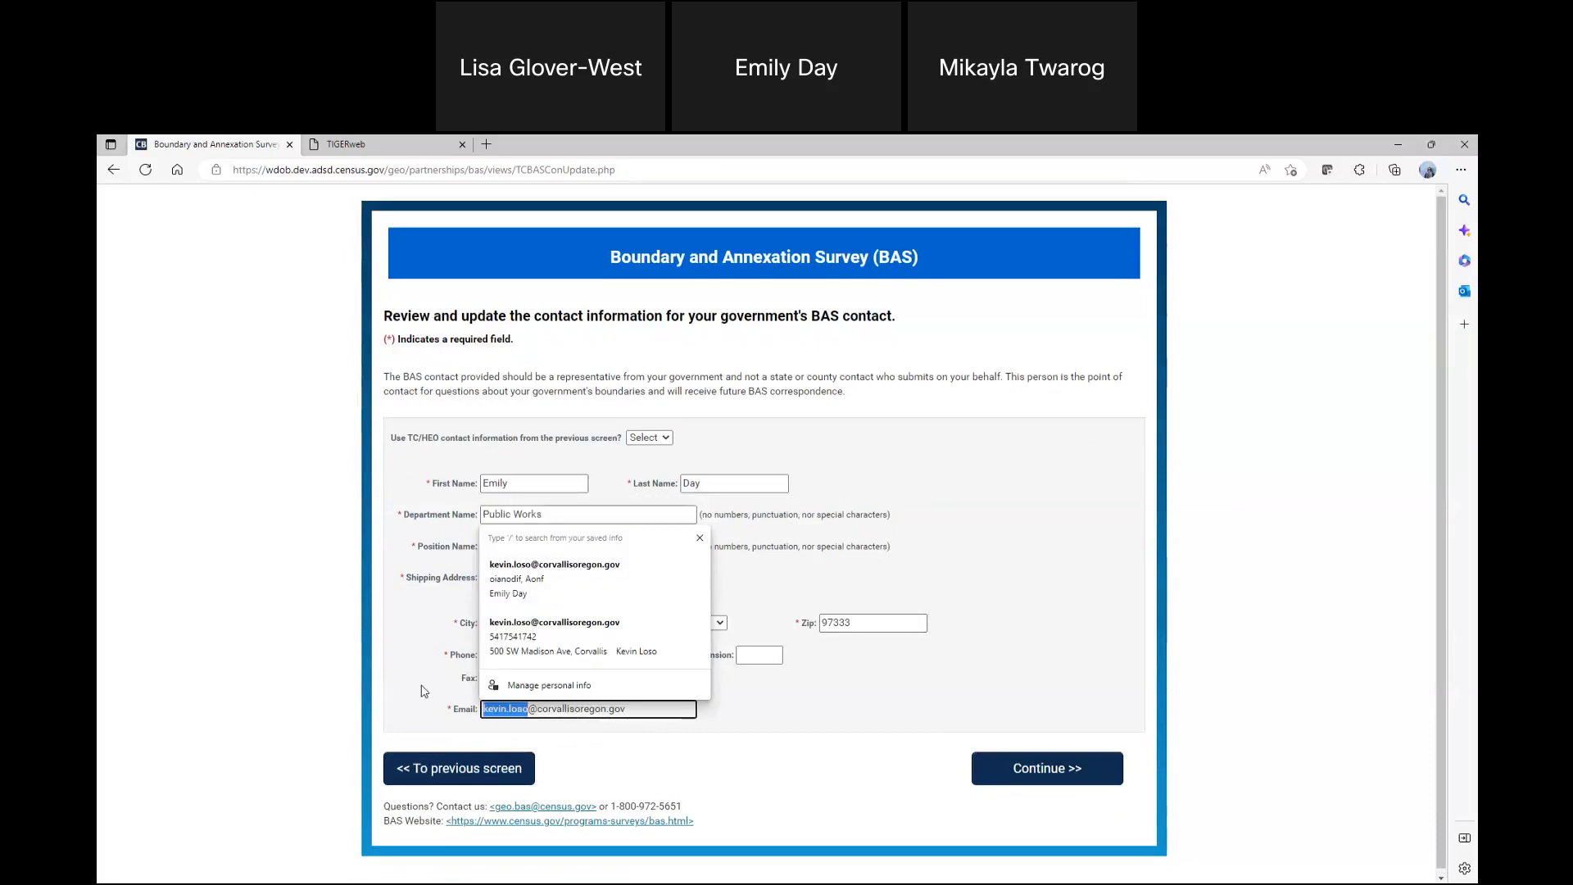
click(872, 721)
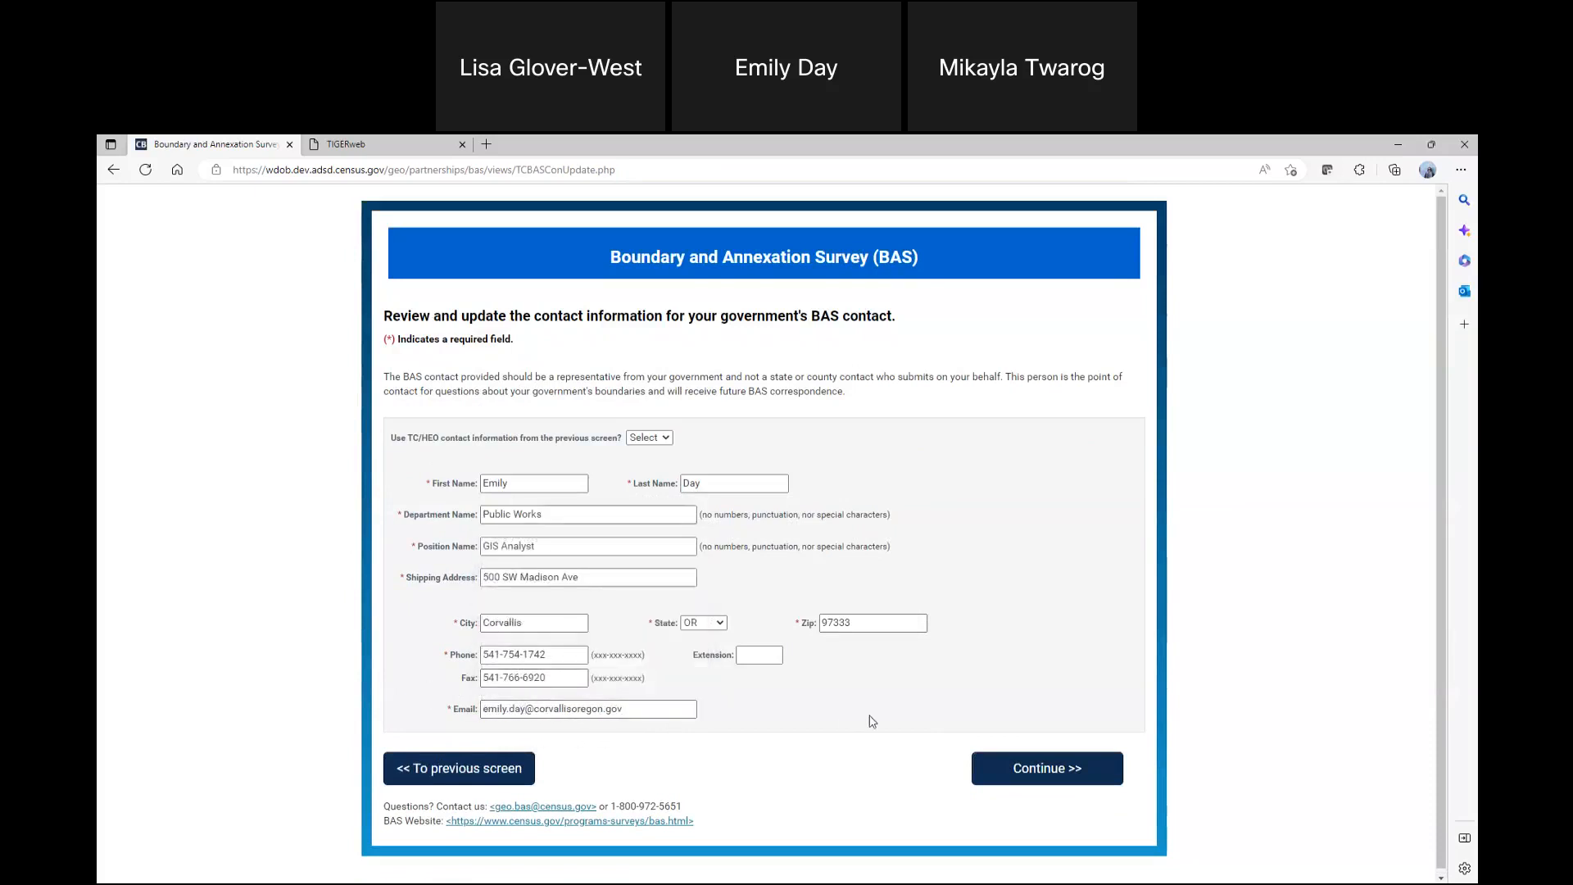
click(1049, 762)
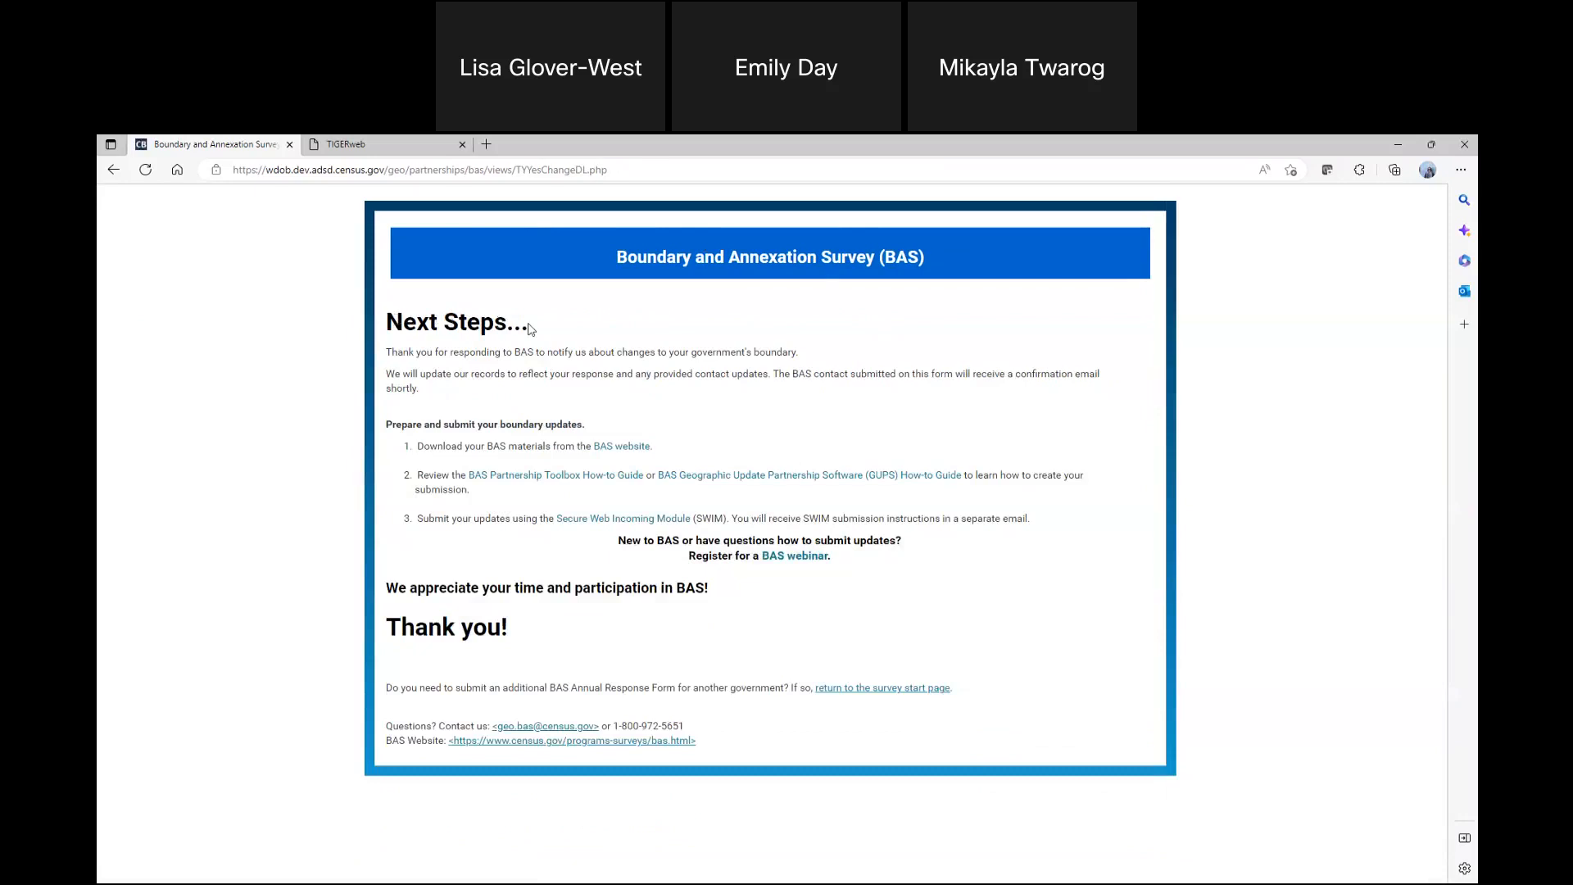
Open the BAS website and the BAS Partnership Toolbox How-to Guide in separate tabs, and view the guide's first pages
right_click(611, 447)
click(651, 462)
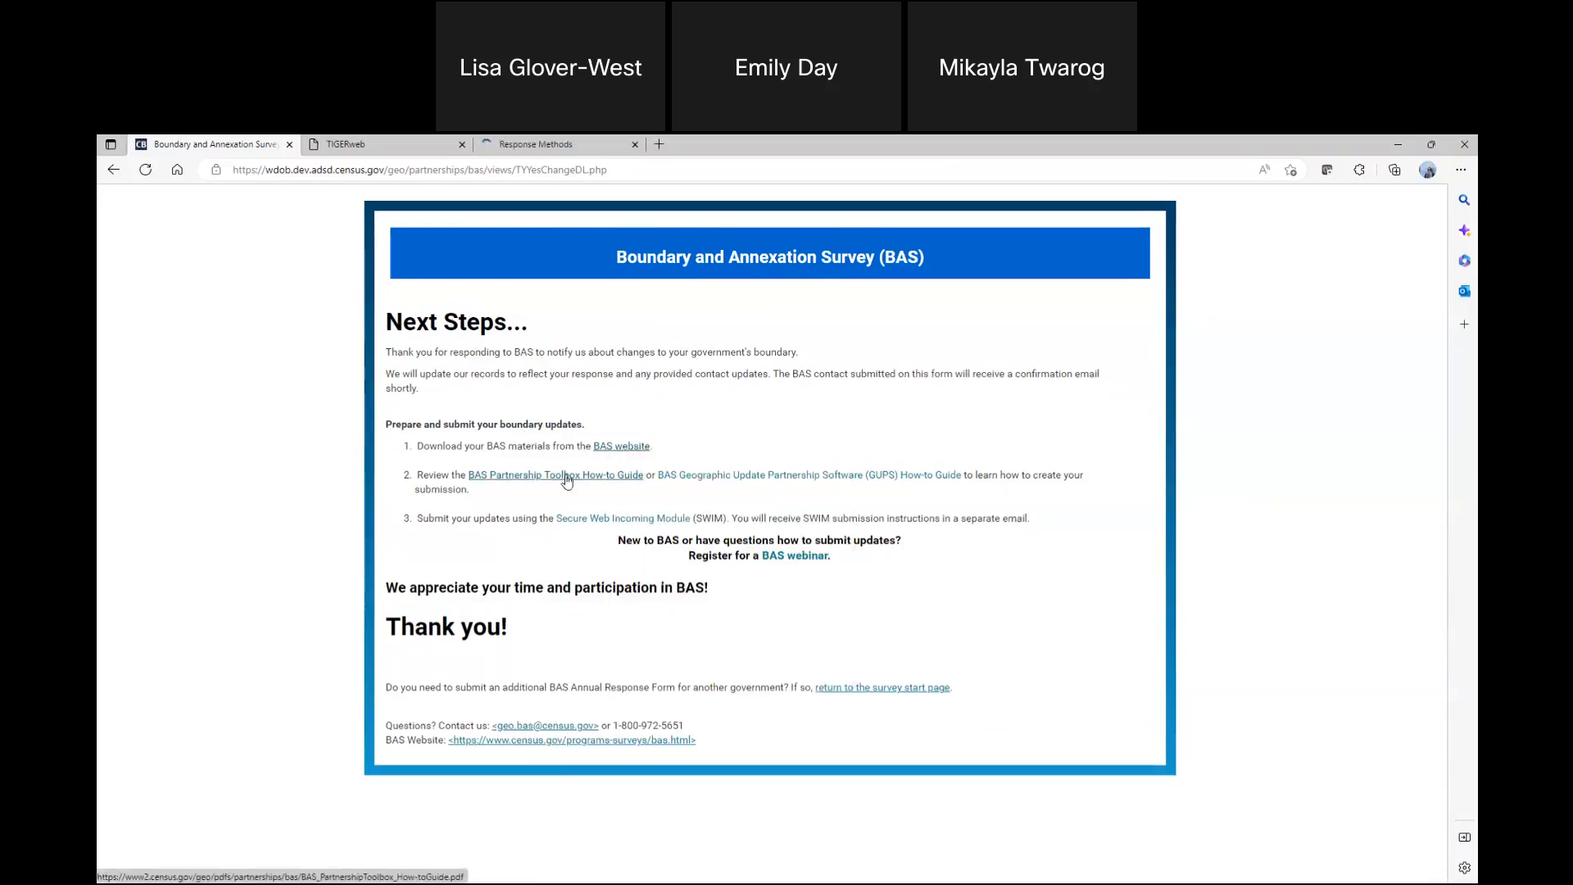
right_click(622, 481)
click(655, 489)
click(710, 143)
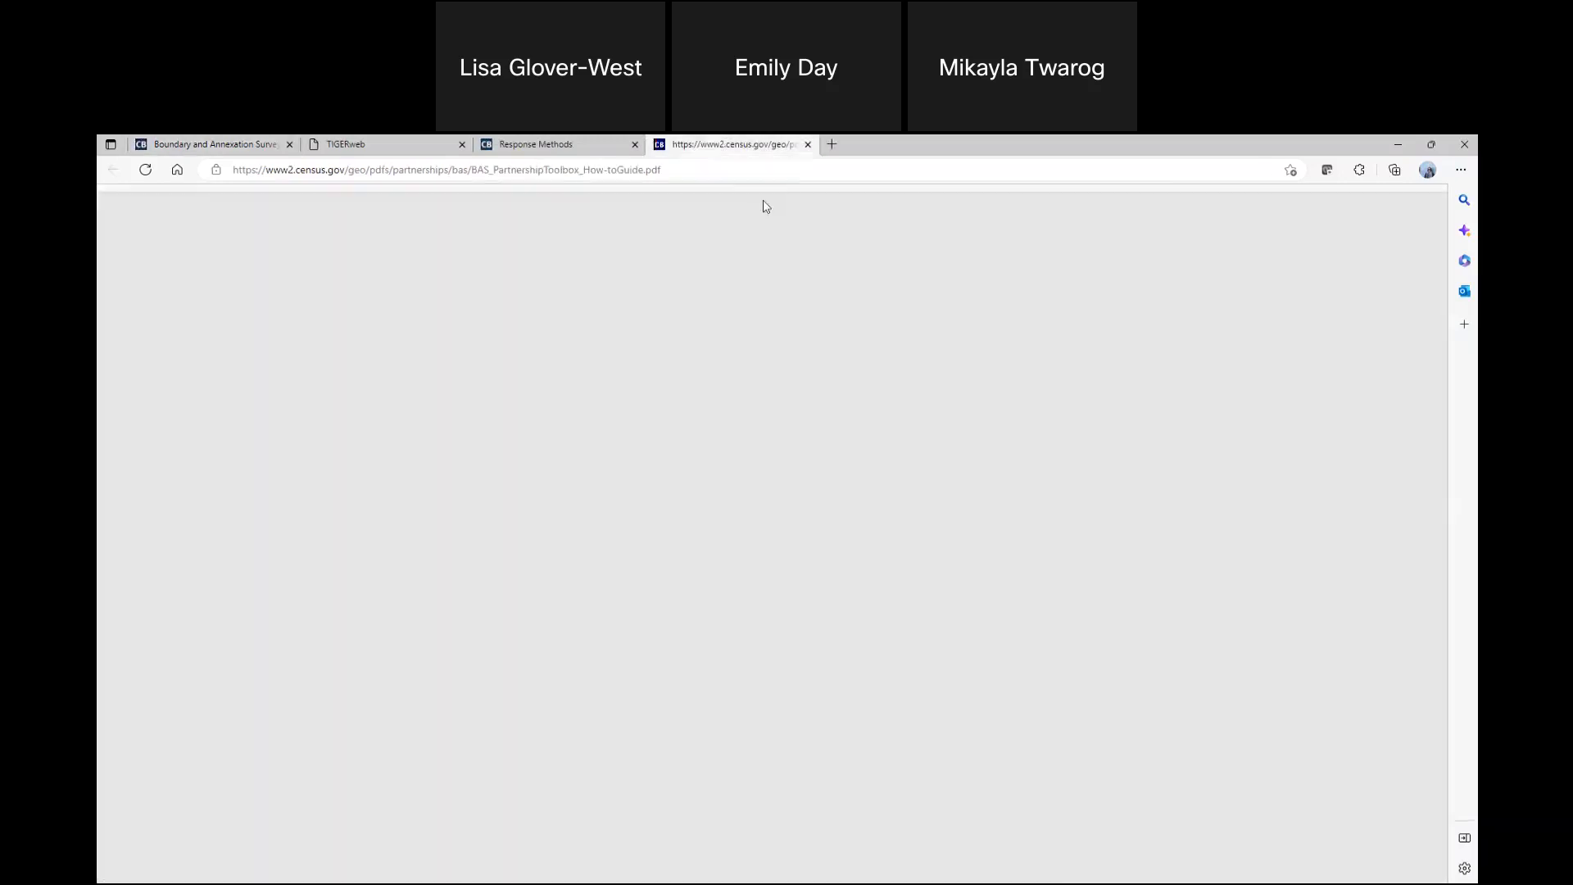
scroll(776, 507, down, 8)
scroll(778, 558, up, 8)
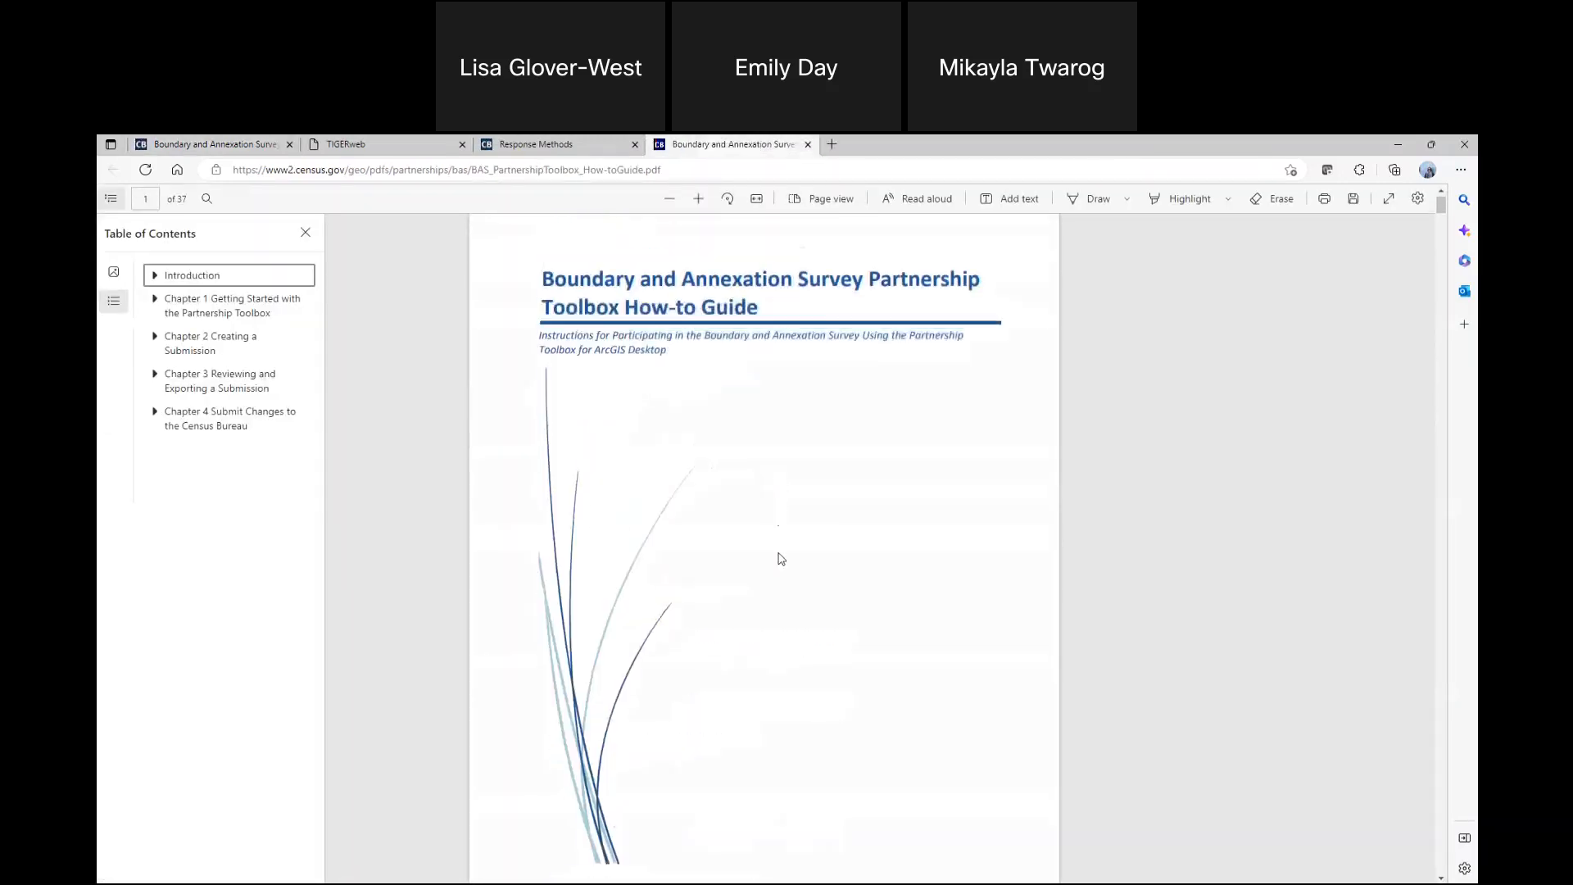
Close the TIGERweb tab and bring the Partnership Toolbox How-to Guide back up
click(366, 145)
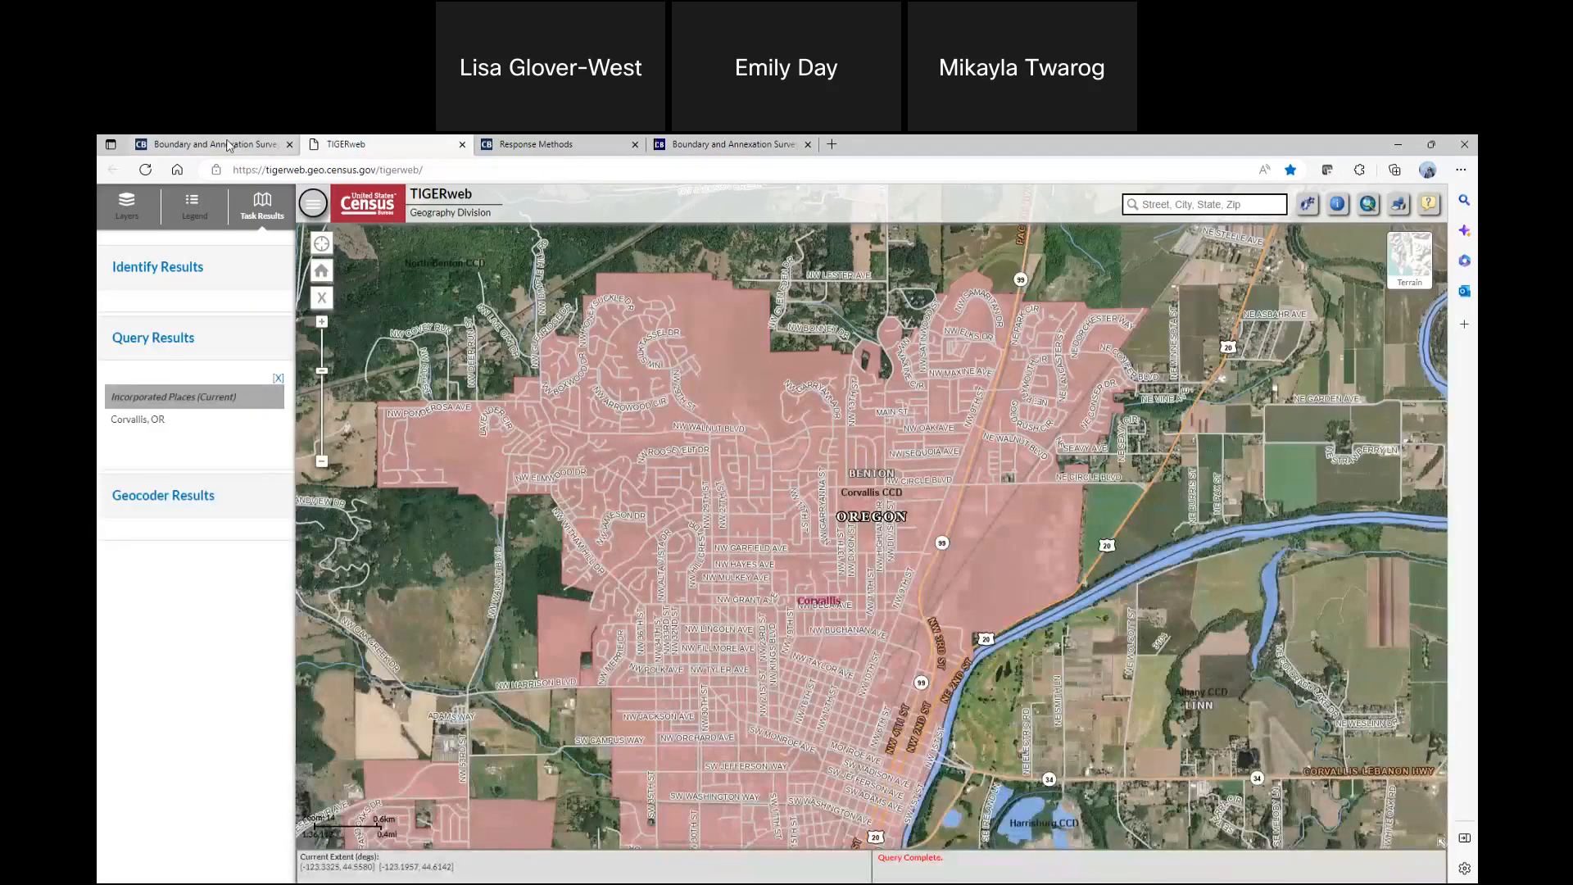
key(ctrl+w)
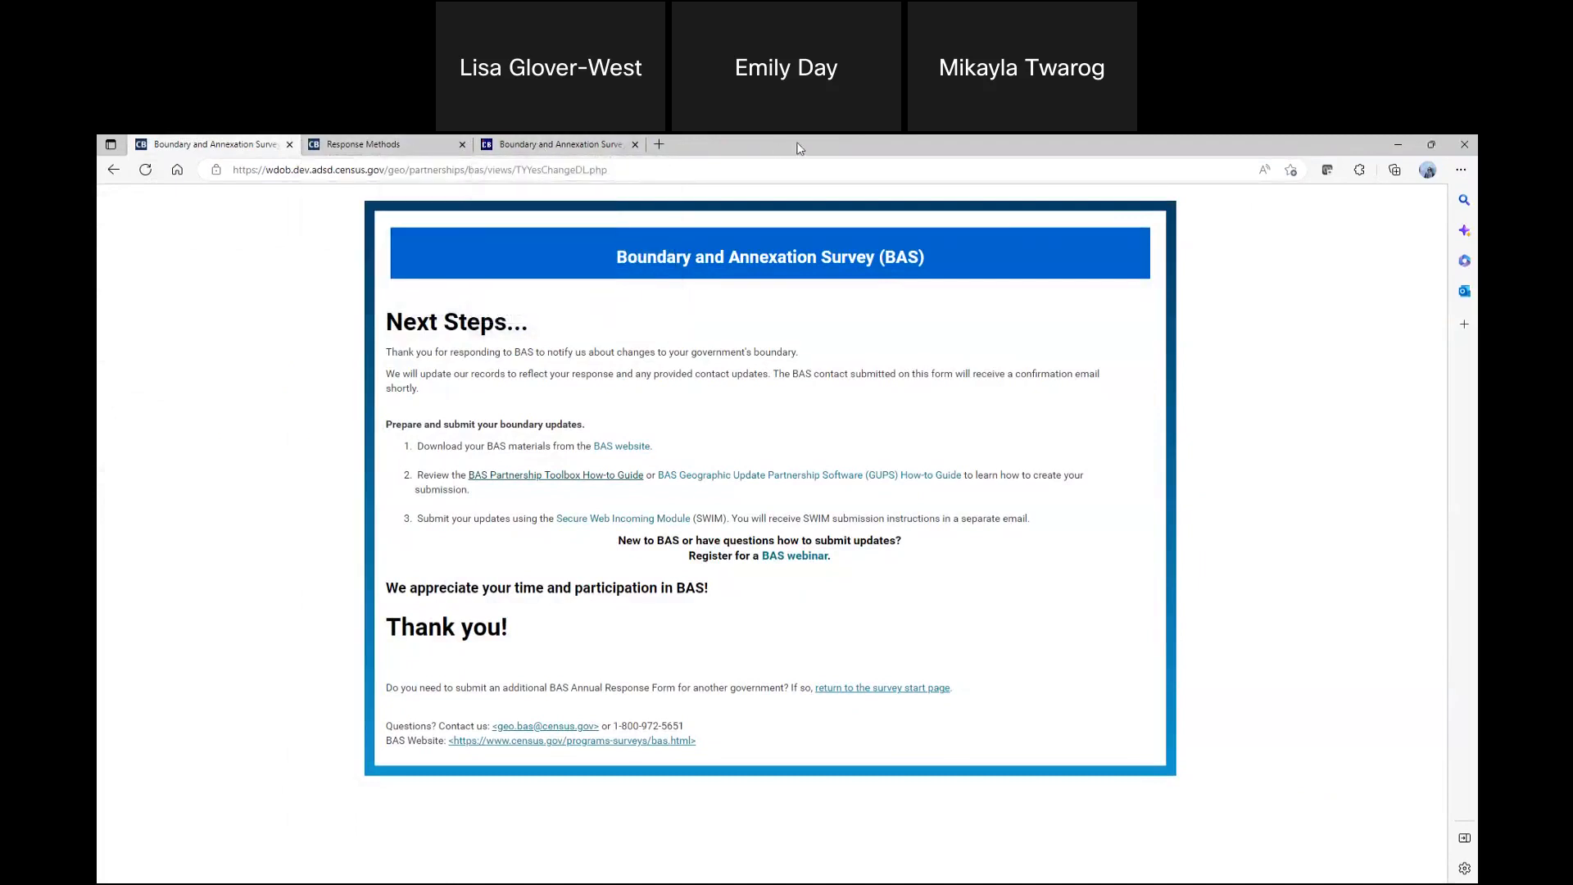
click(594, 143)
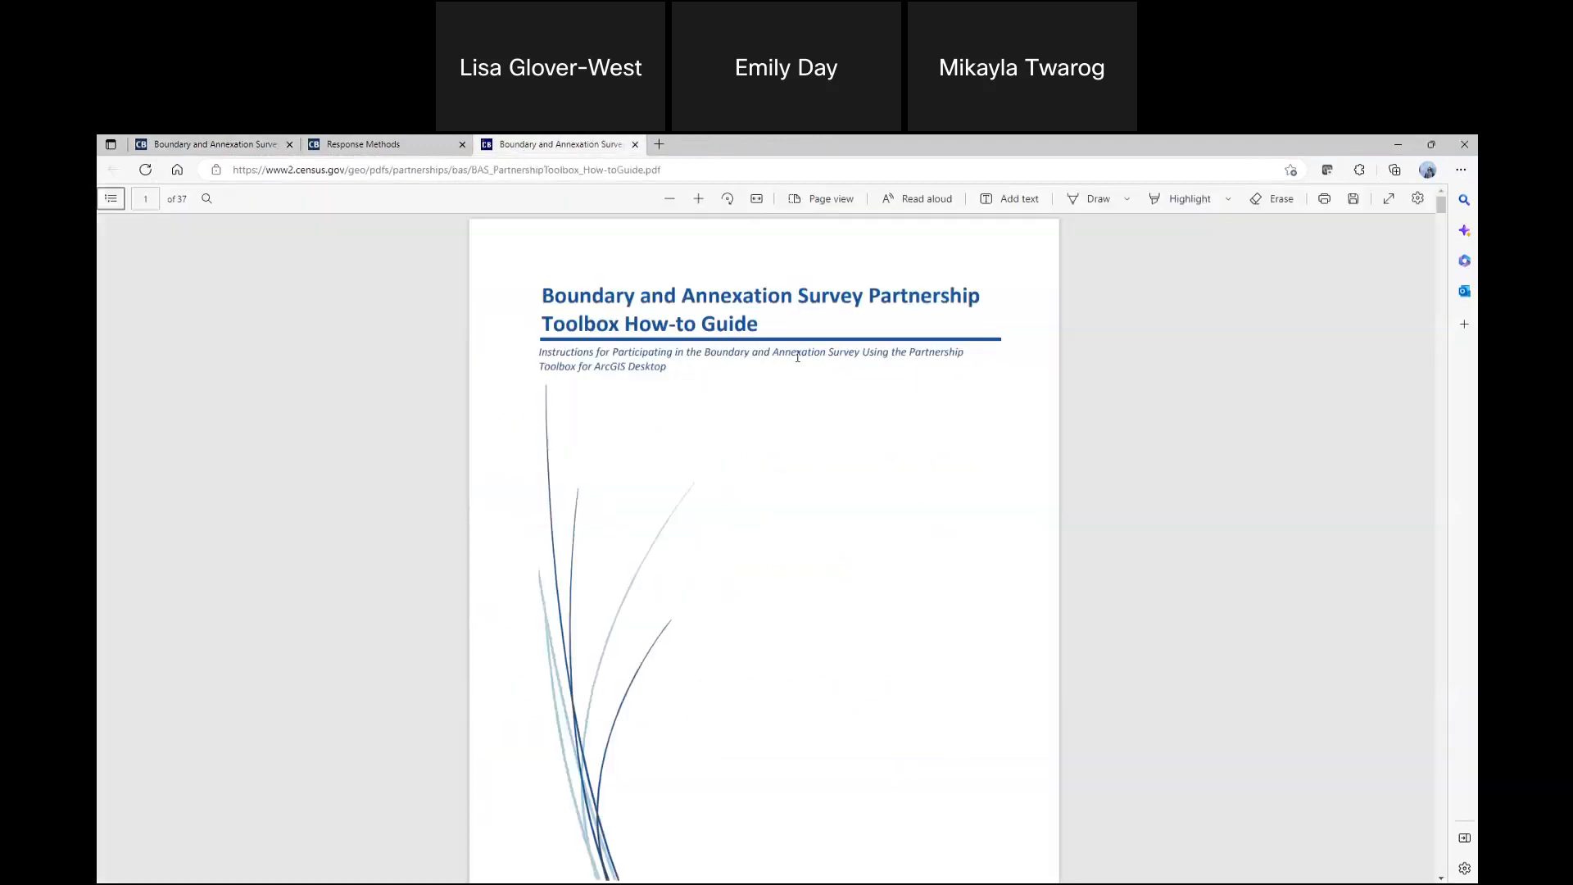
Go from the Response Methods page to the main BAS page and open BAS Participation and Response
click(401, 148)
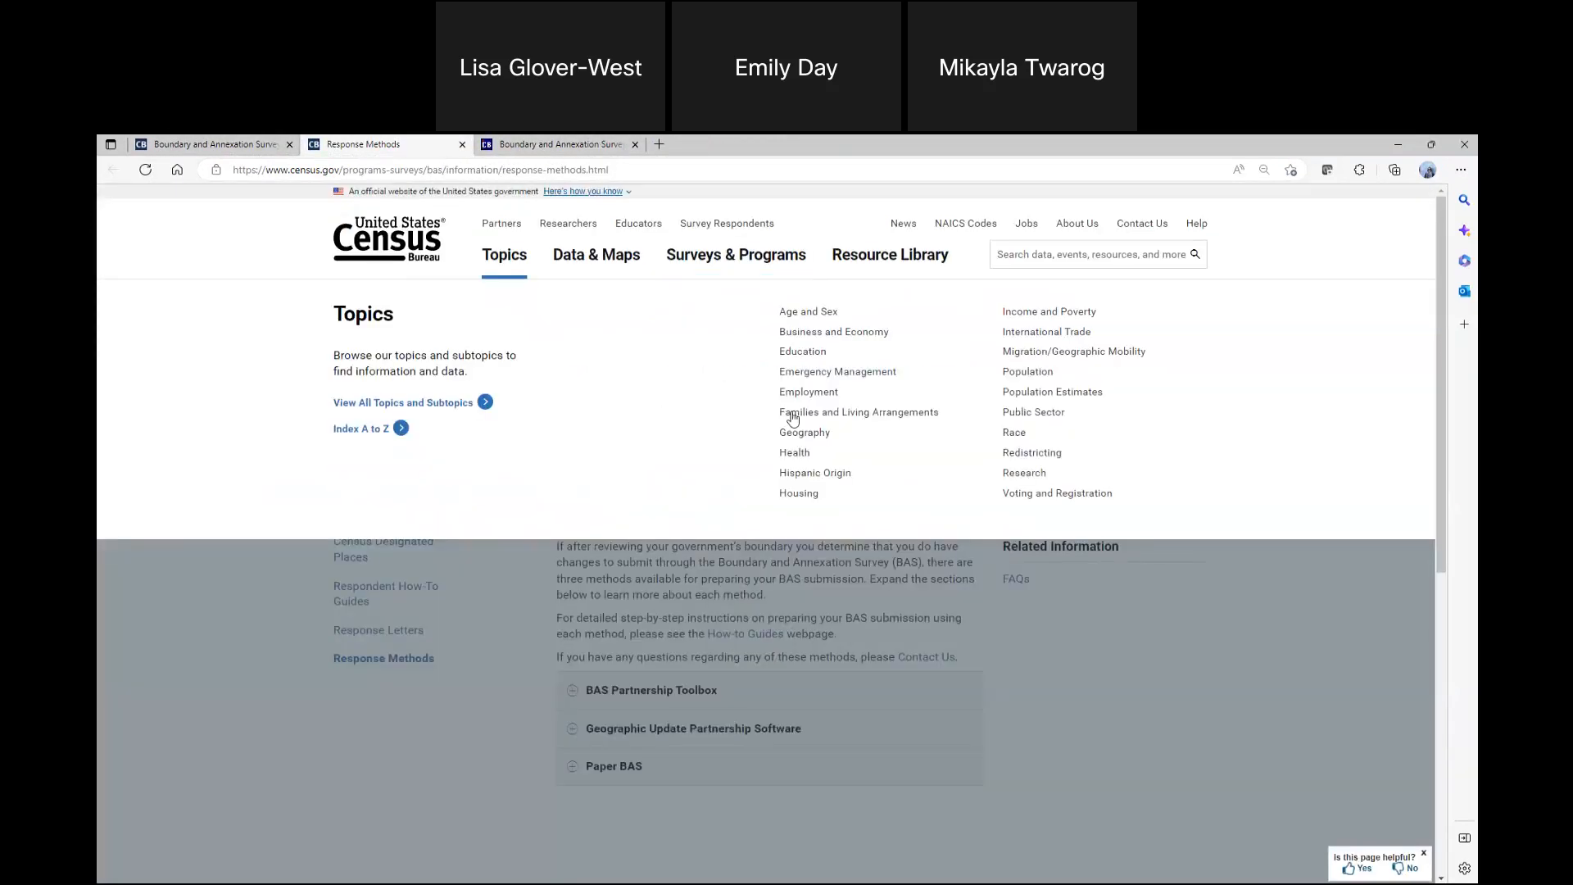
click(737, 371)
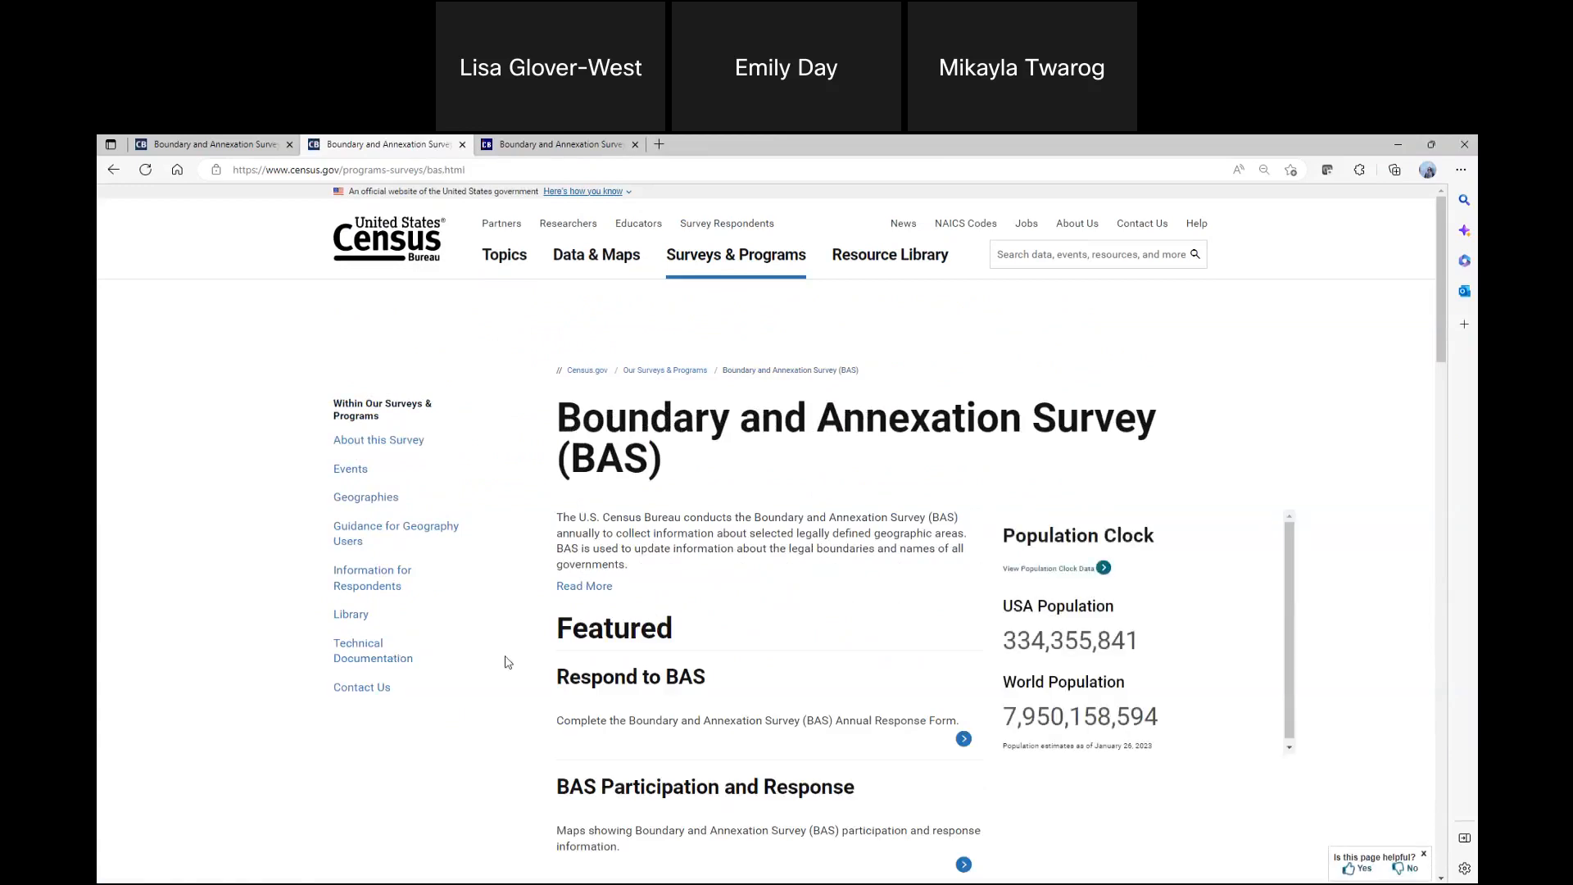
scroll(506, 661, down, 3)
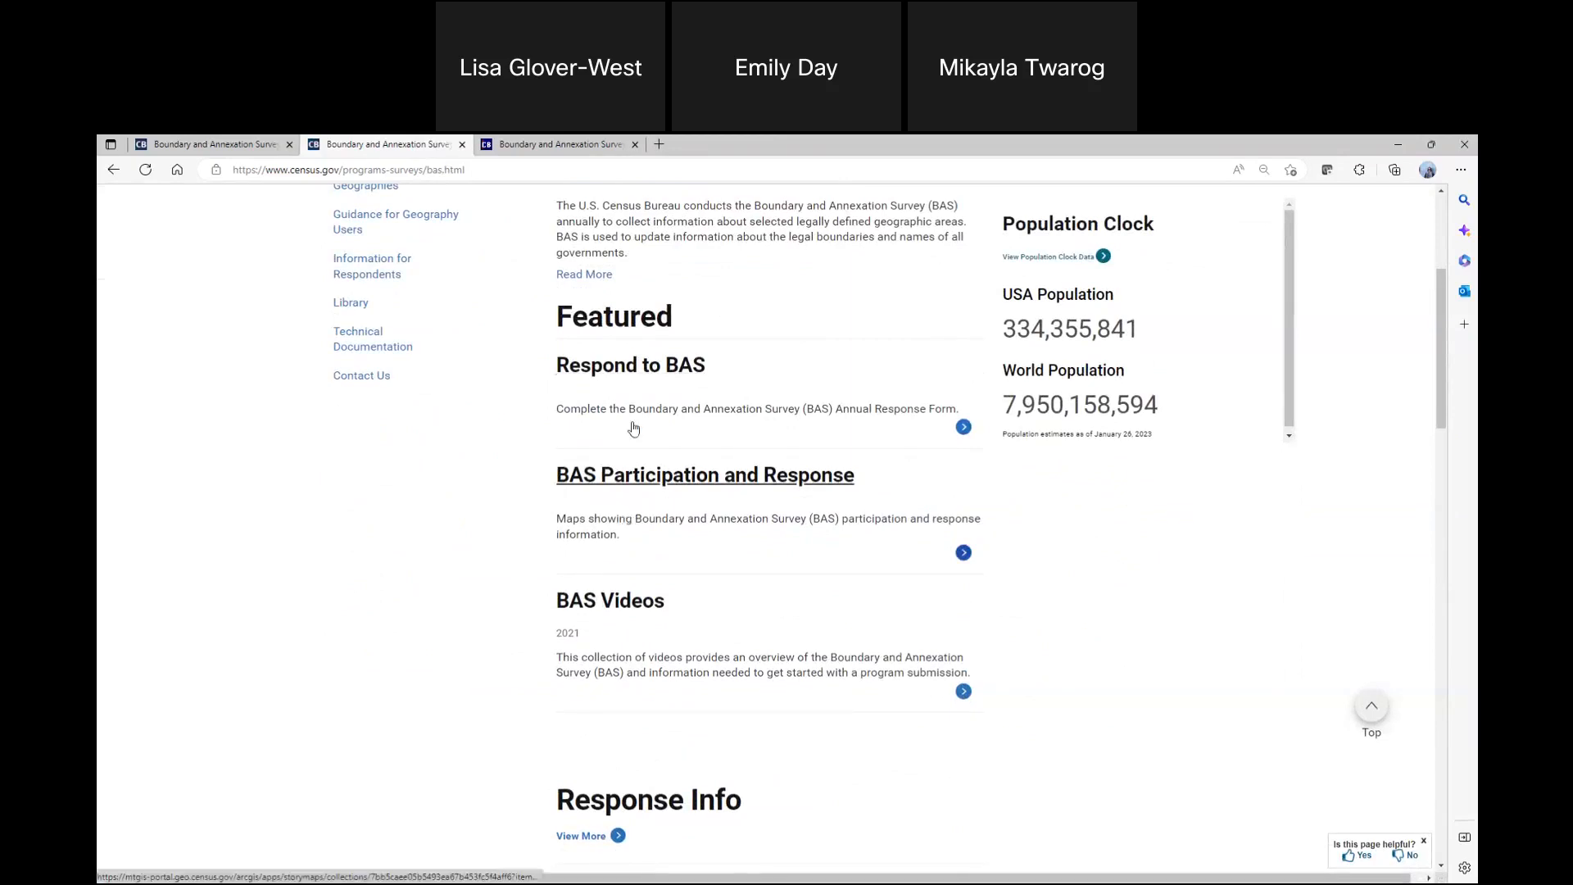
click(657, 472)
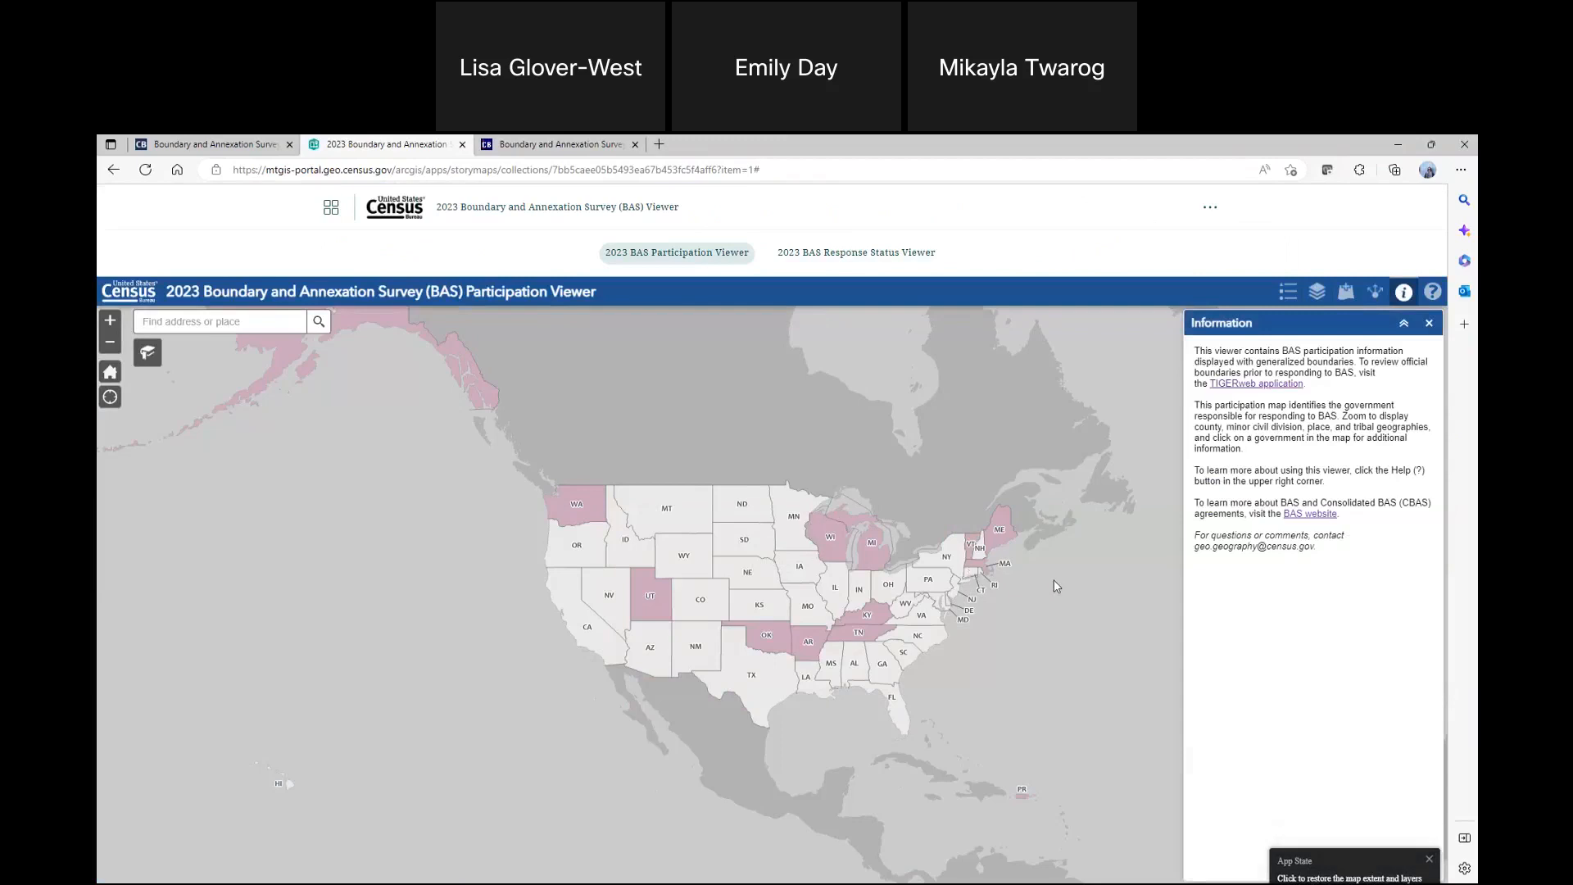
Show the Participation Viewer's legend, check Cheyenne County, Nebraska's participation details, and examine the place-level participation around it
click(1287, 292)
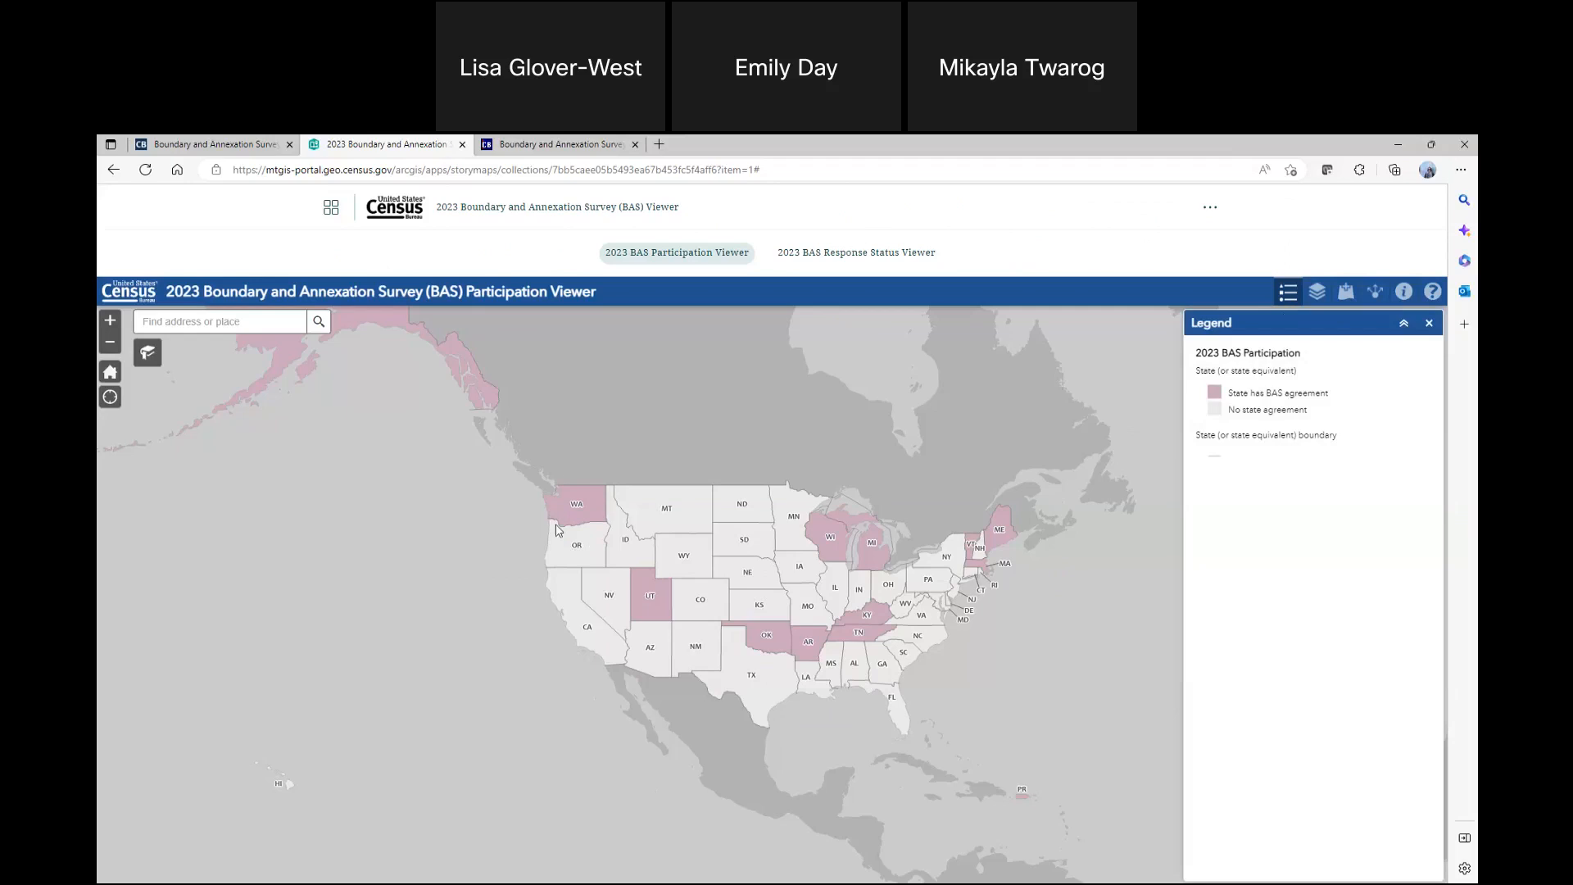
scroll(739, 585, up, 5)
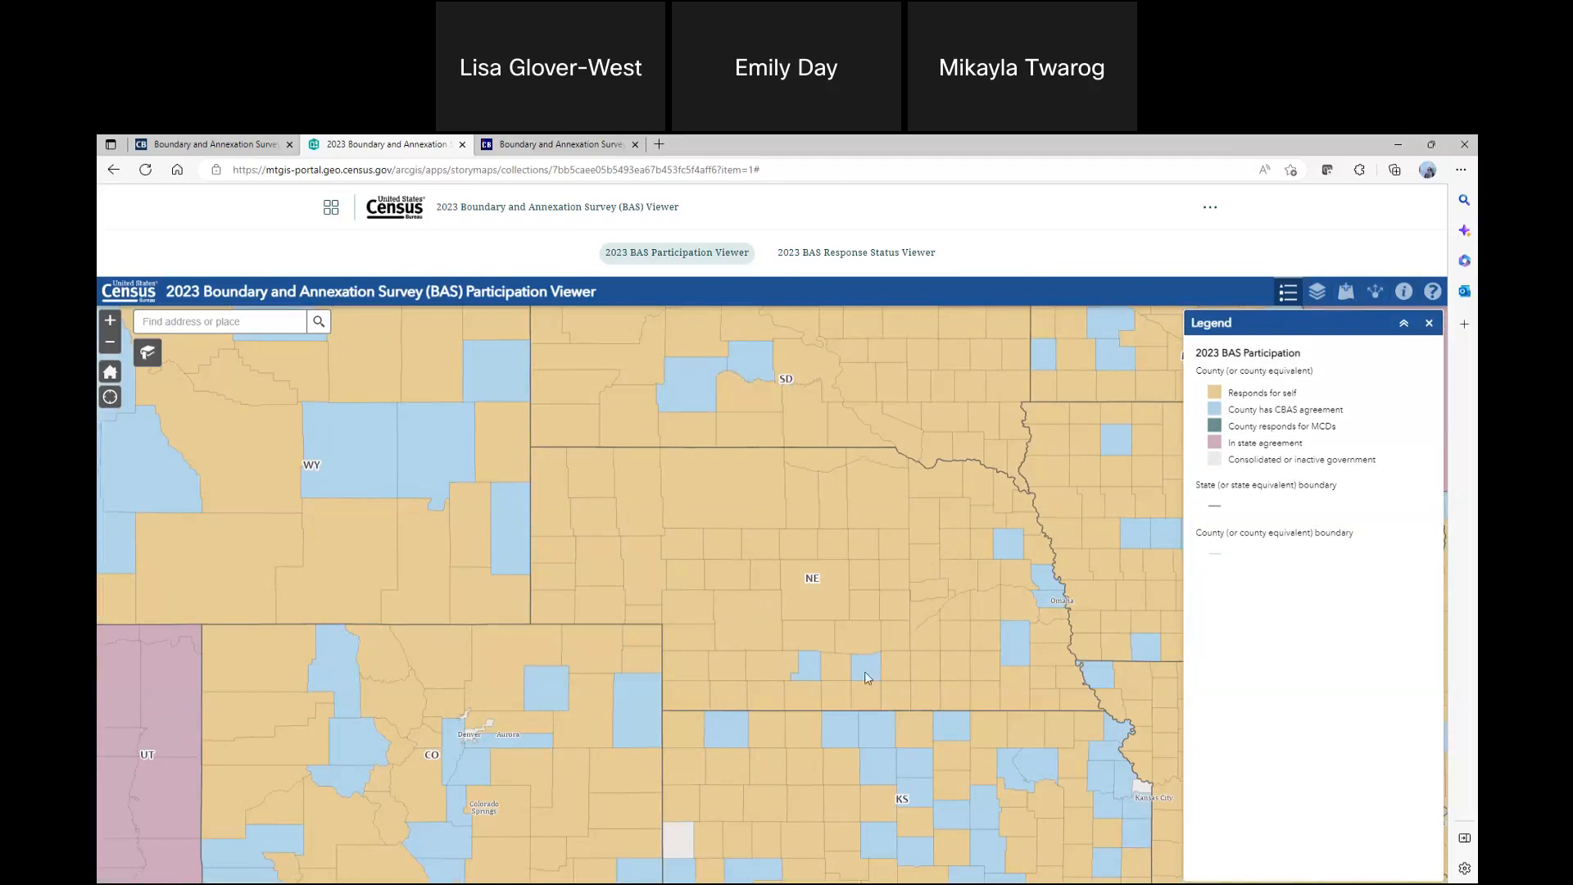
click(622, 714)
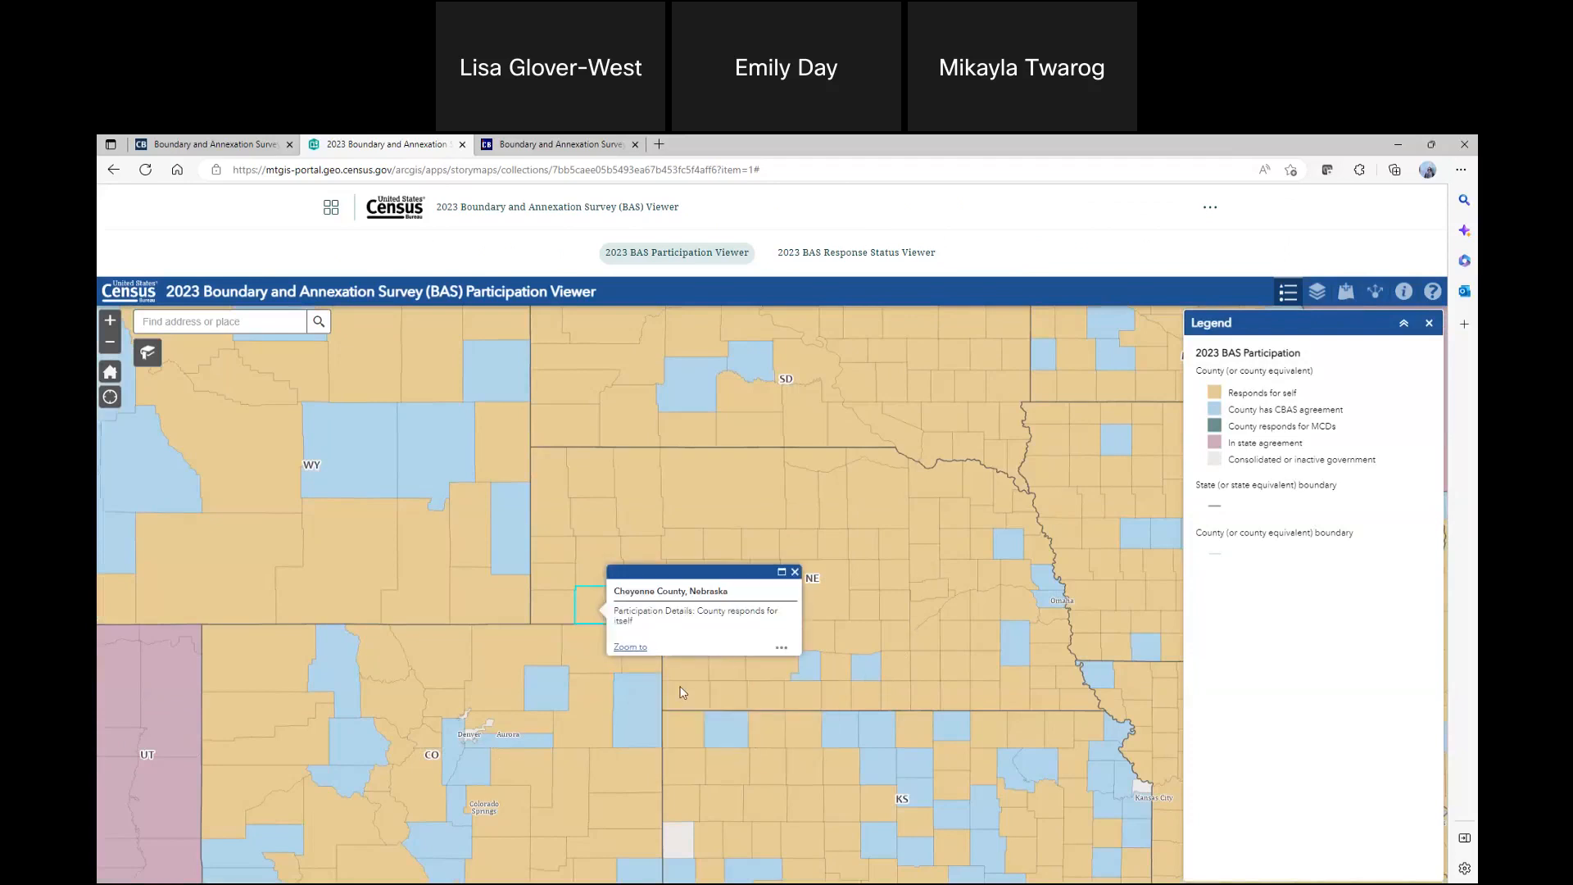
scroll(580, 679, up, 3)
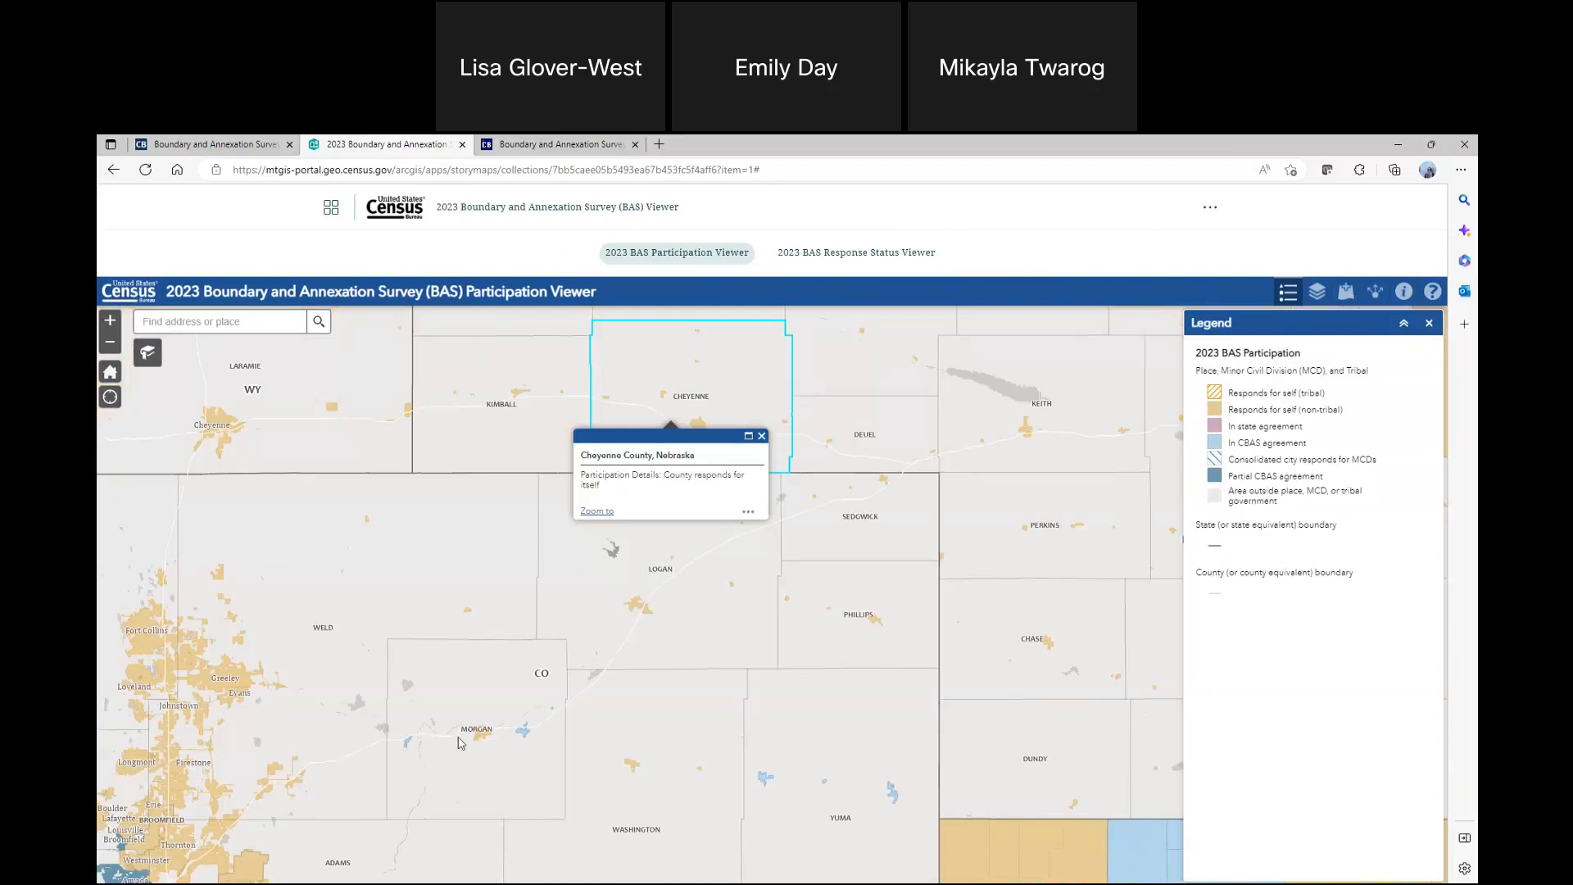
Check the BAS participation details of several Colorado places, including Greeley, Fort Morgan, Sterling and Julesburg
click(229, 682)
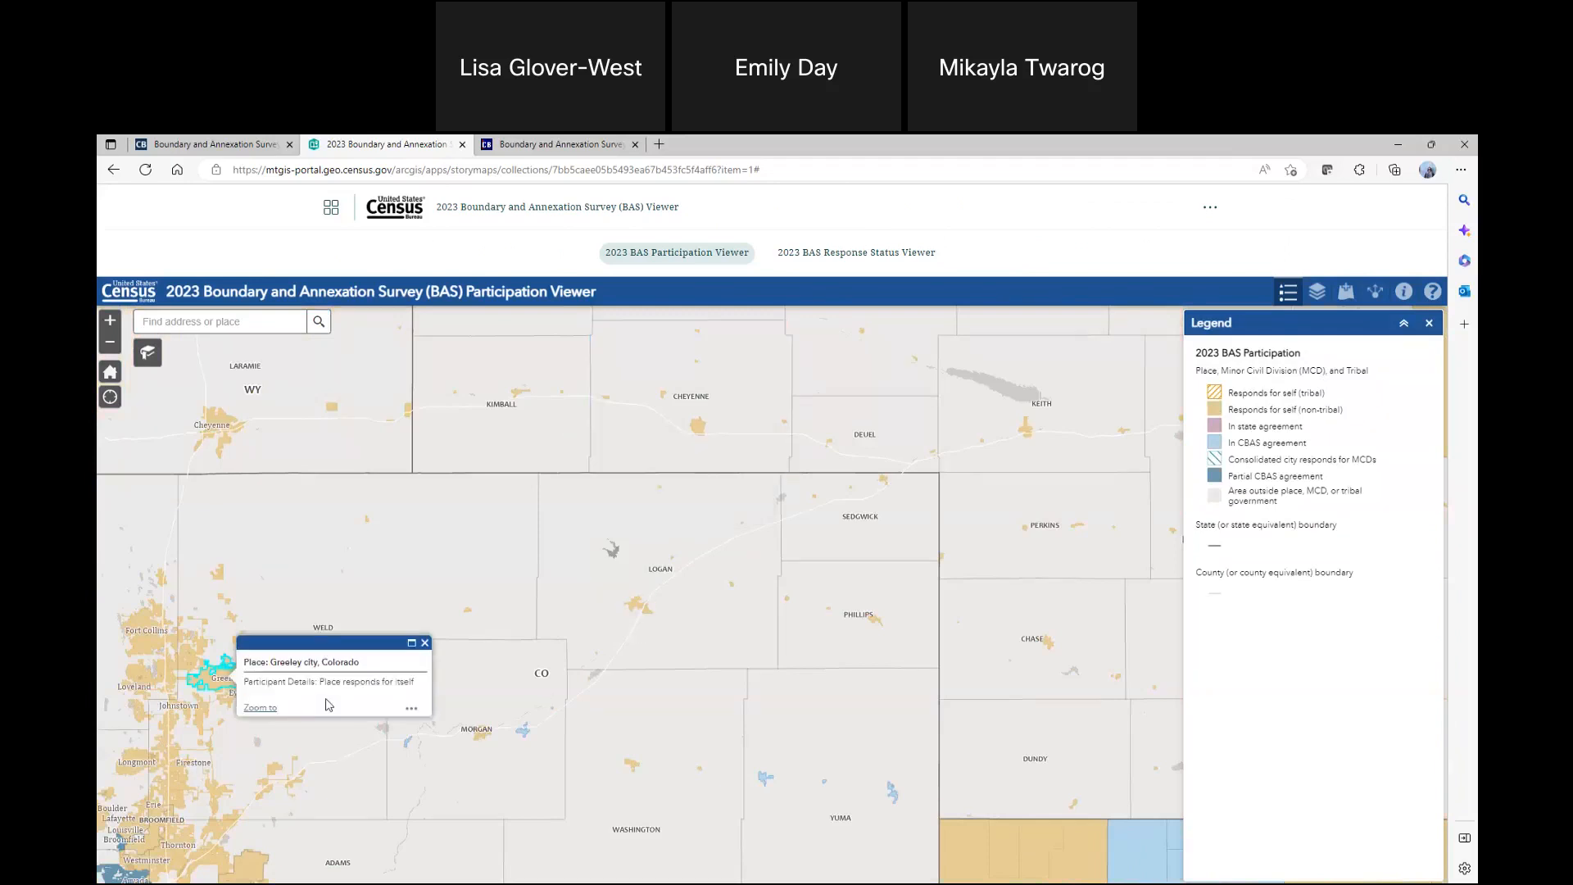
click(199, 716)
click(482, 737)
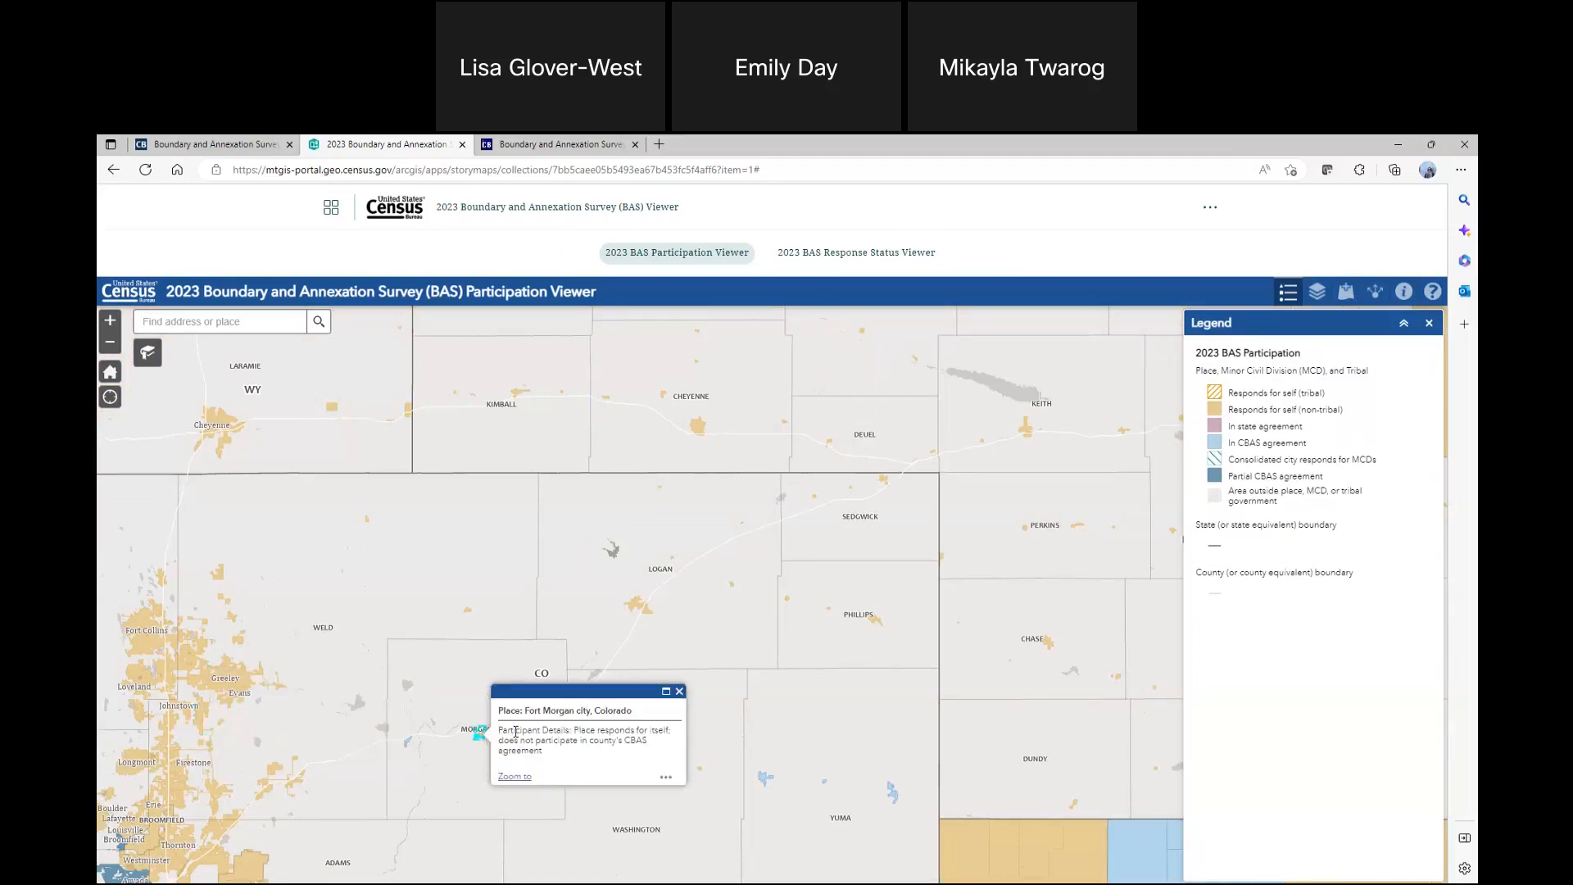
click(638, 606)
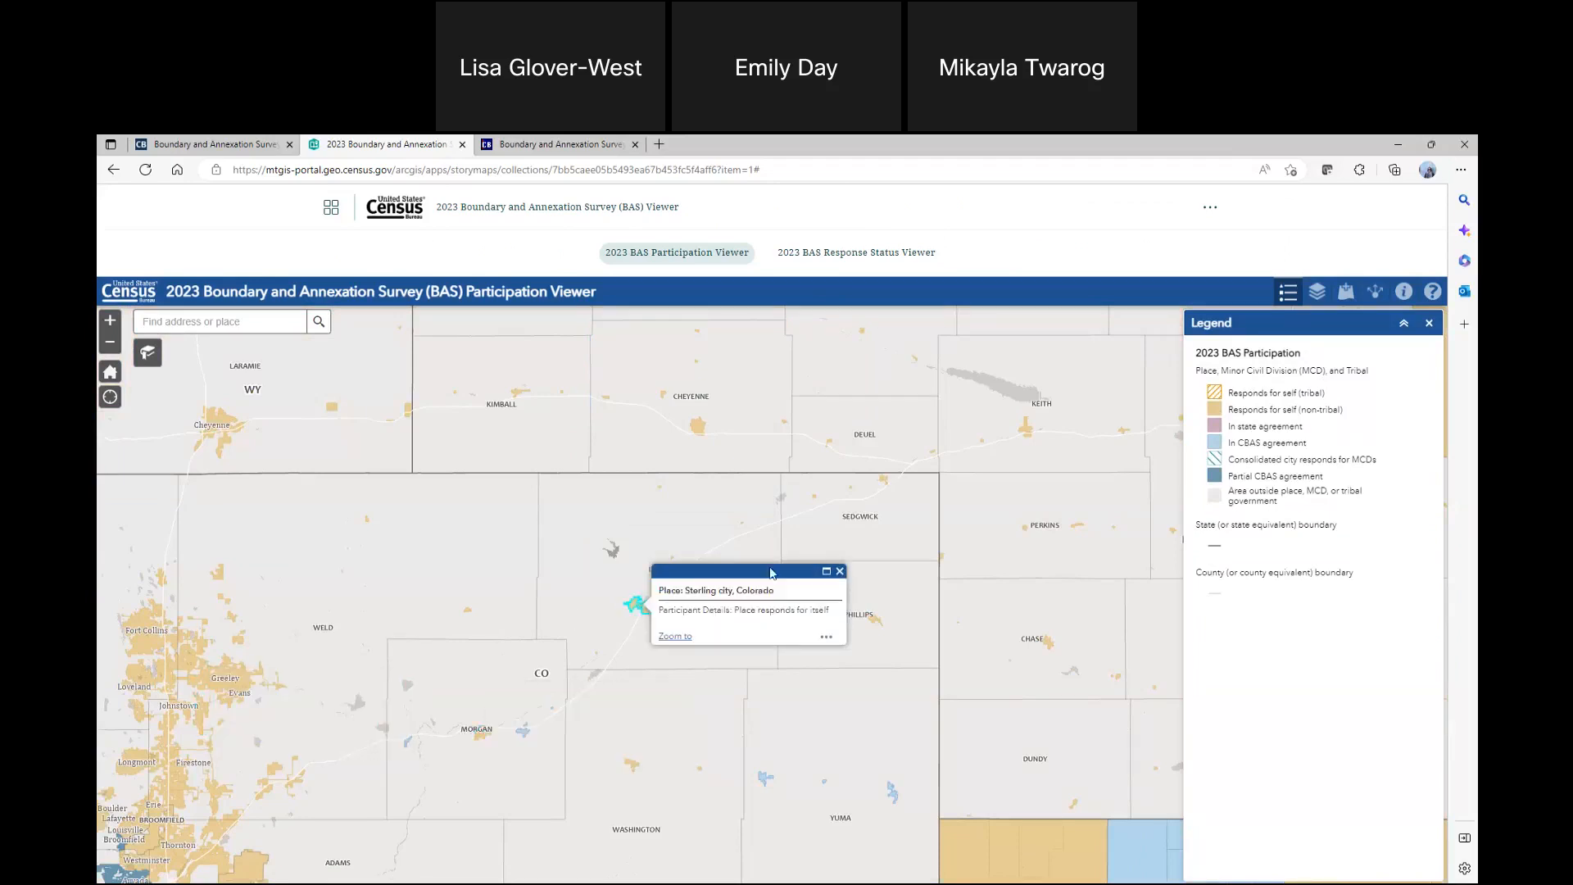
click(879, 627)
click(887, 485)
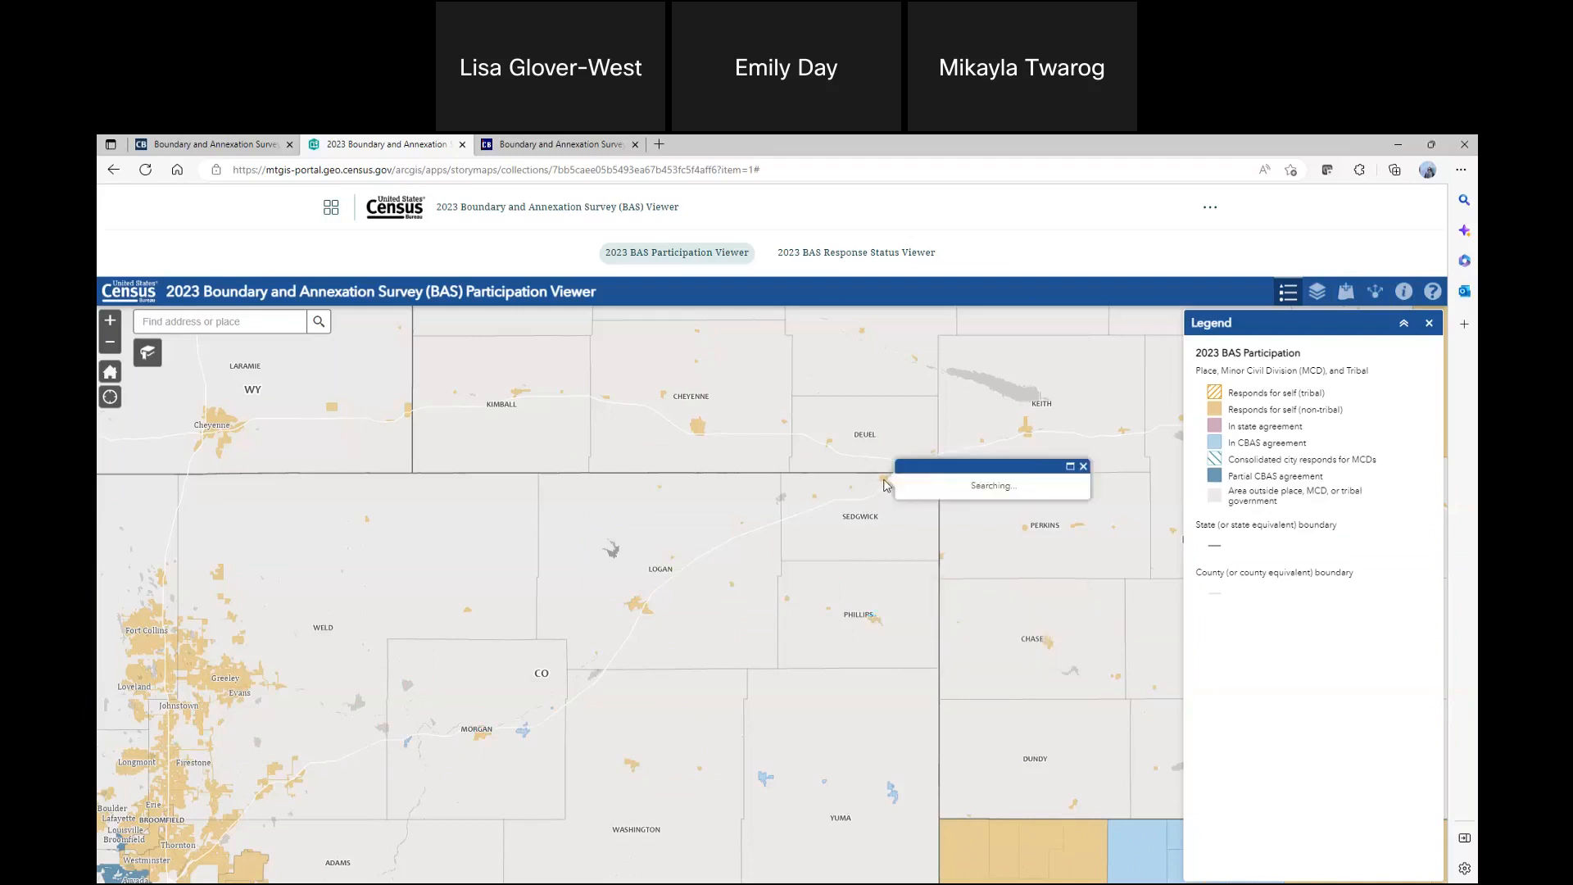
Find Corvallis, OR, USA in the Participation Viewer and check Corvallis city's participation details
click(164, 322)
text(corvallis, or)
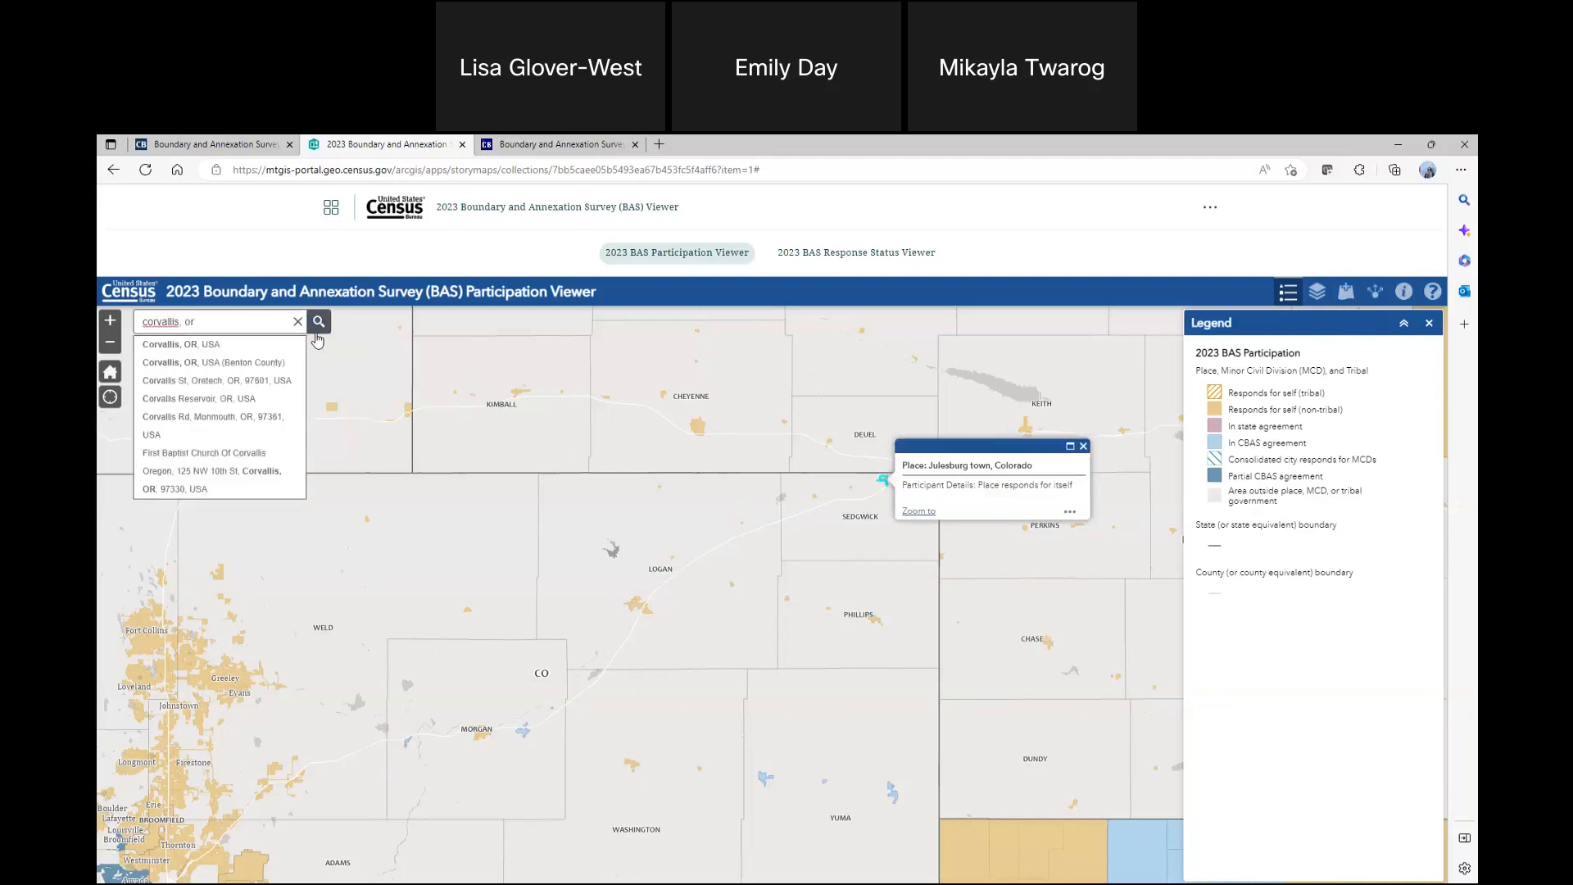
click(204, 344)
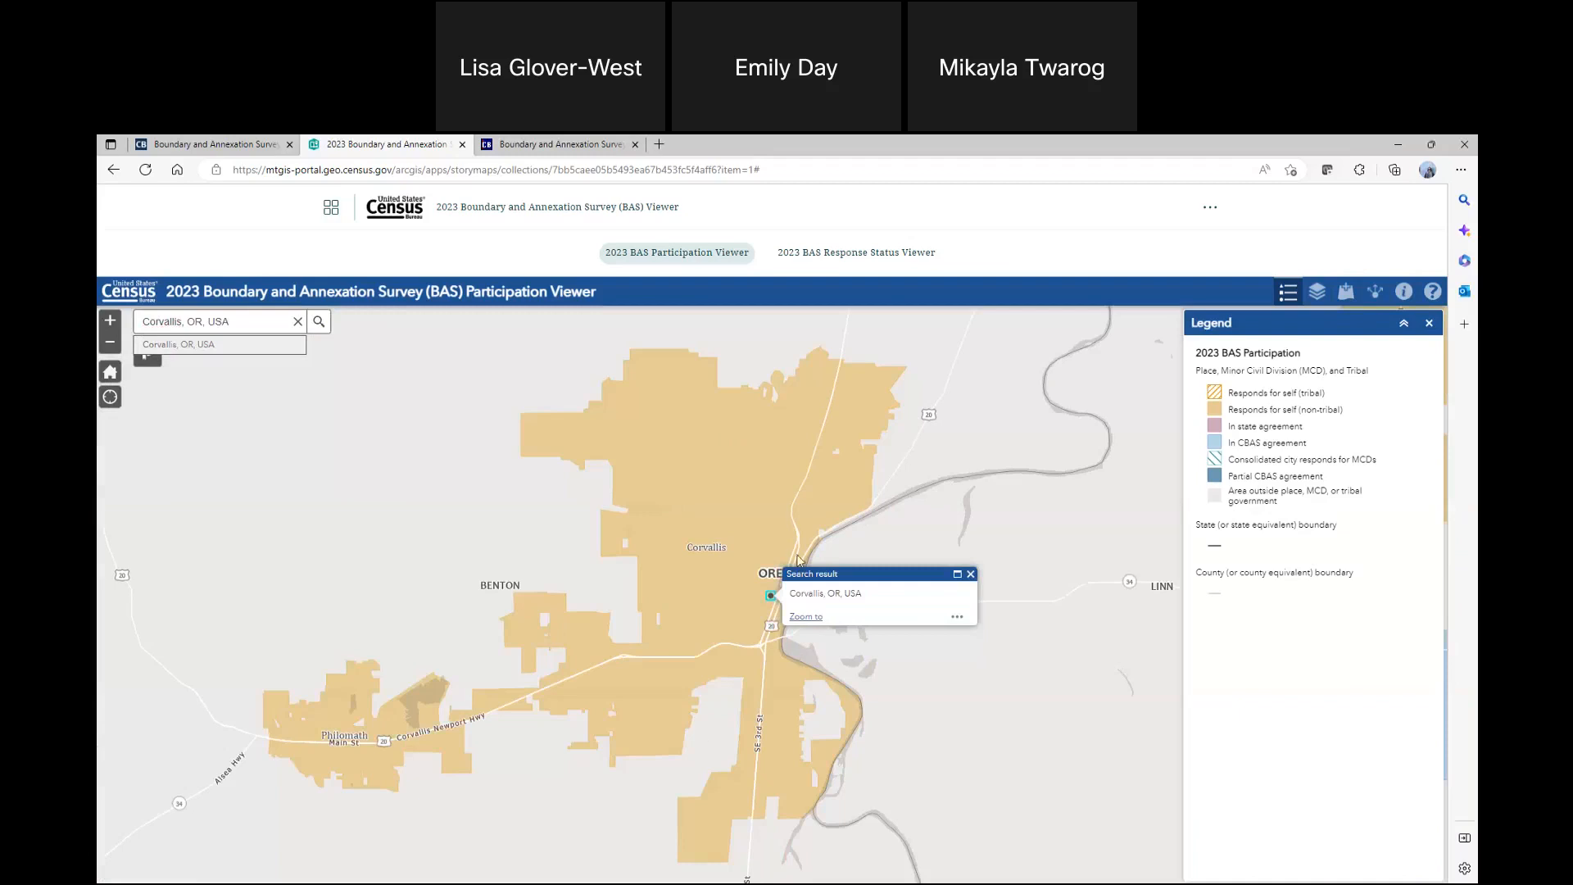
click(746, 516)
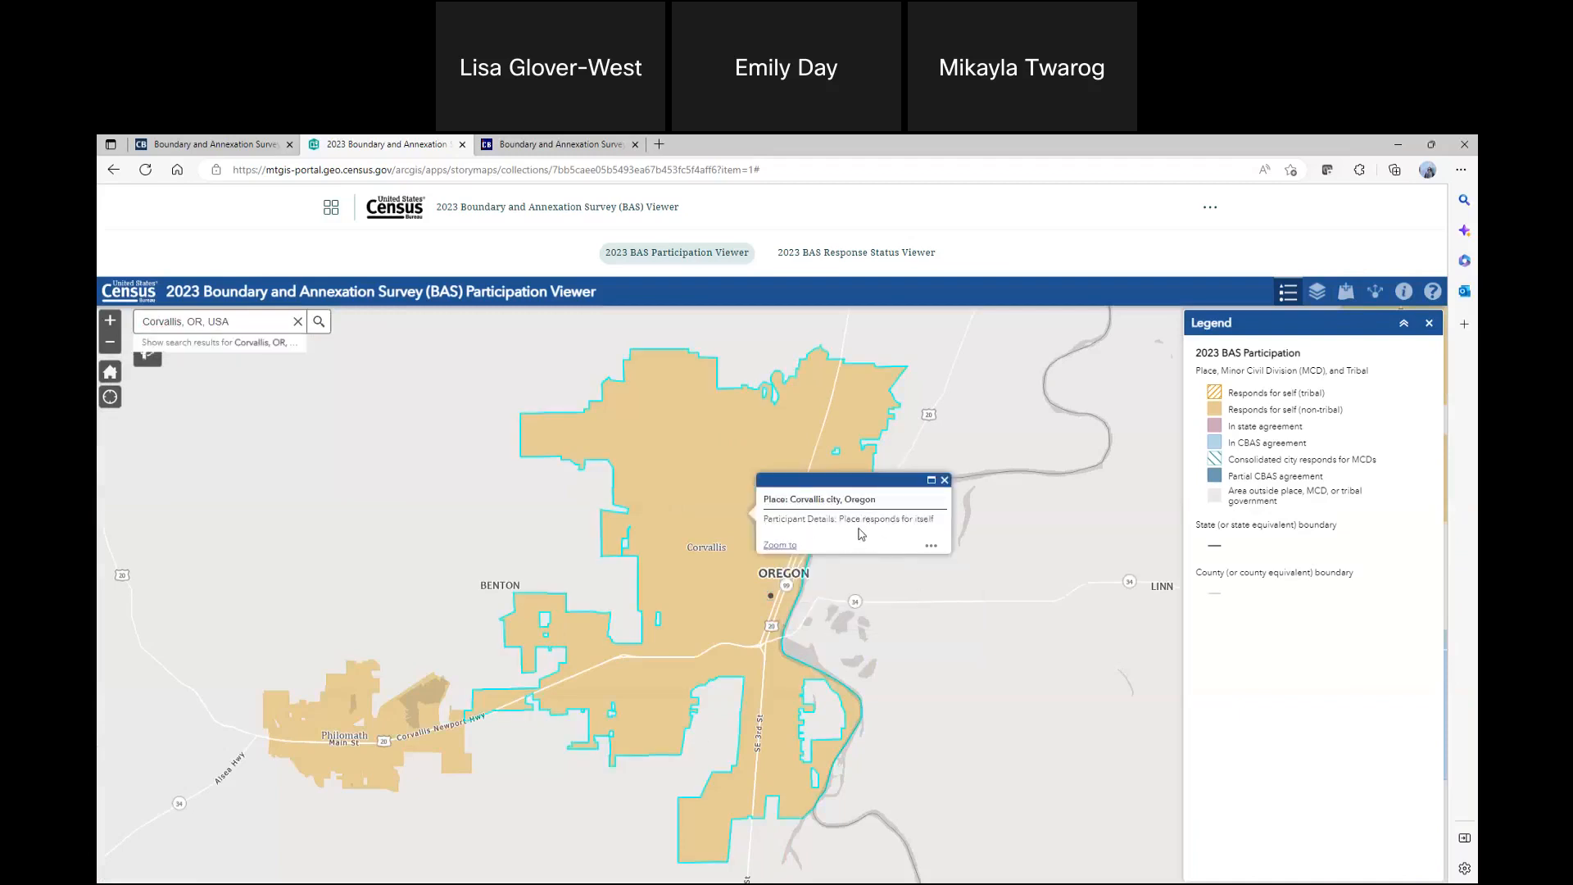
triple_click(865, 520)
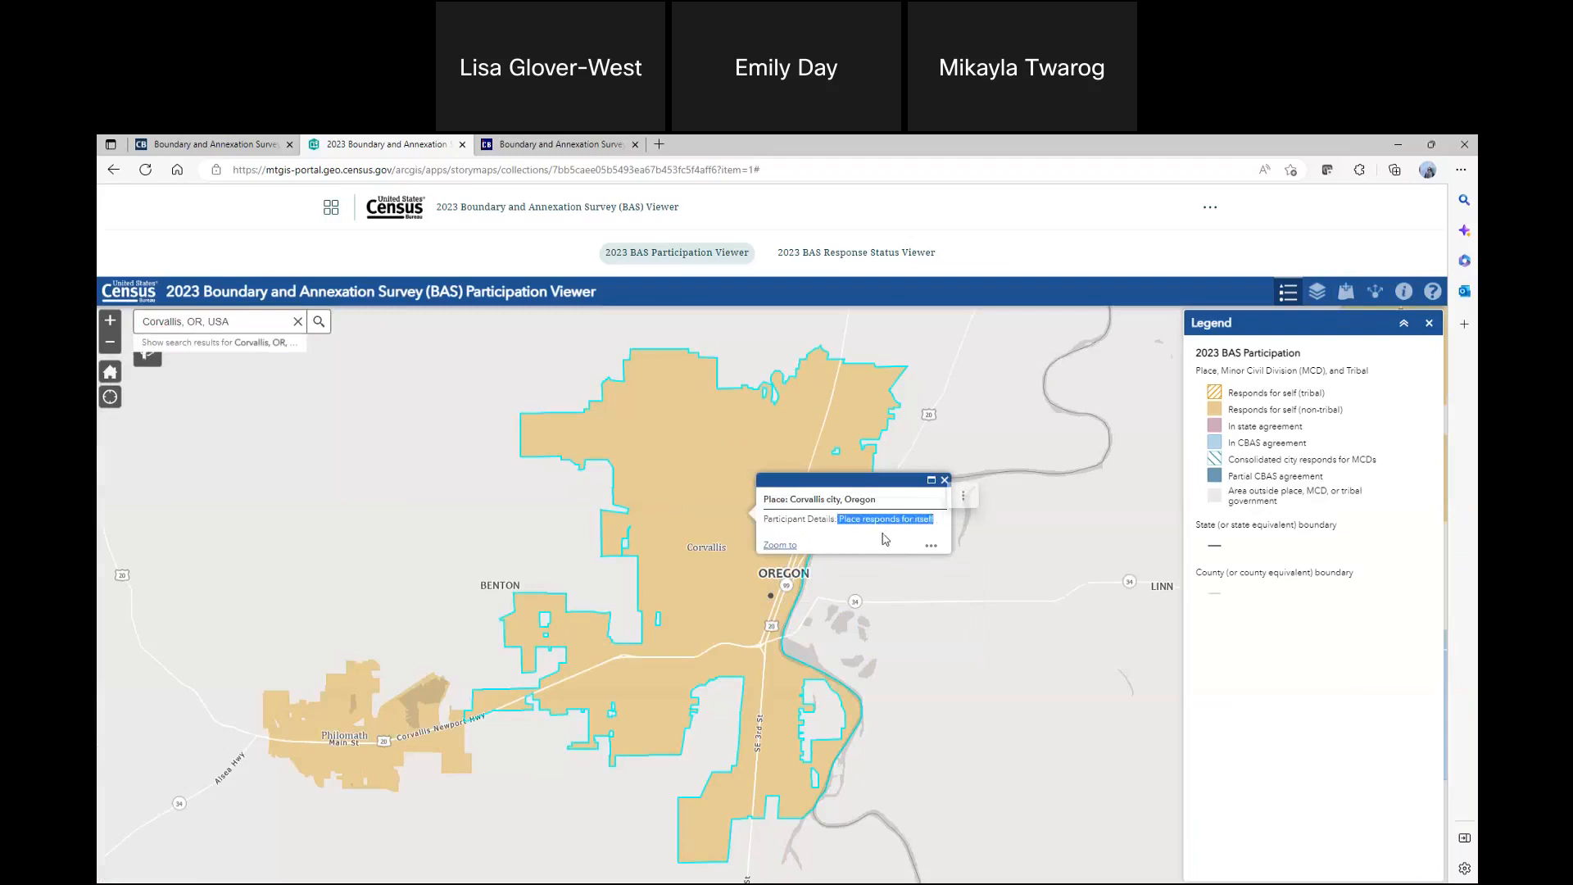
click(878, 520)
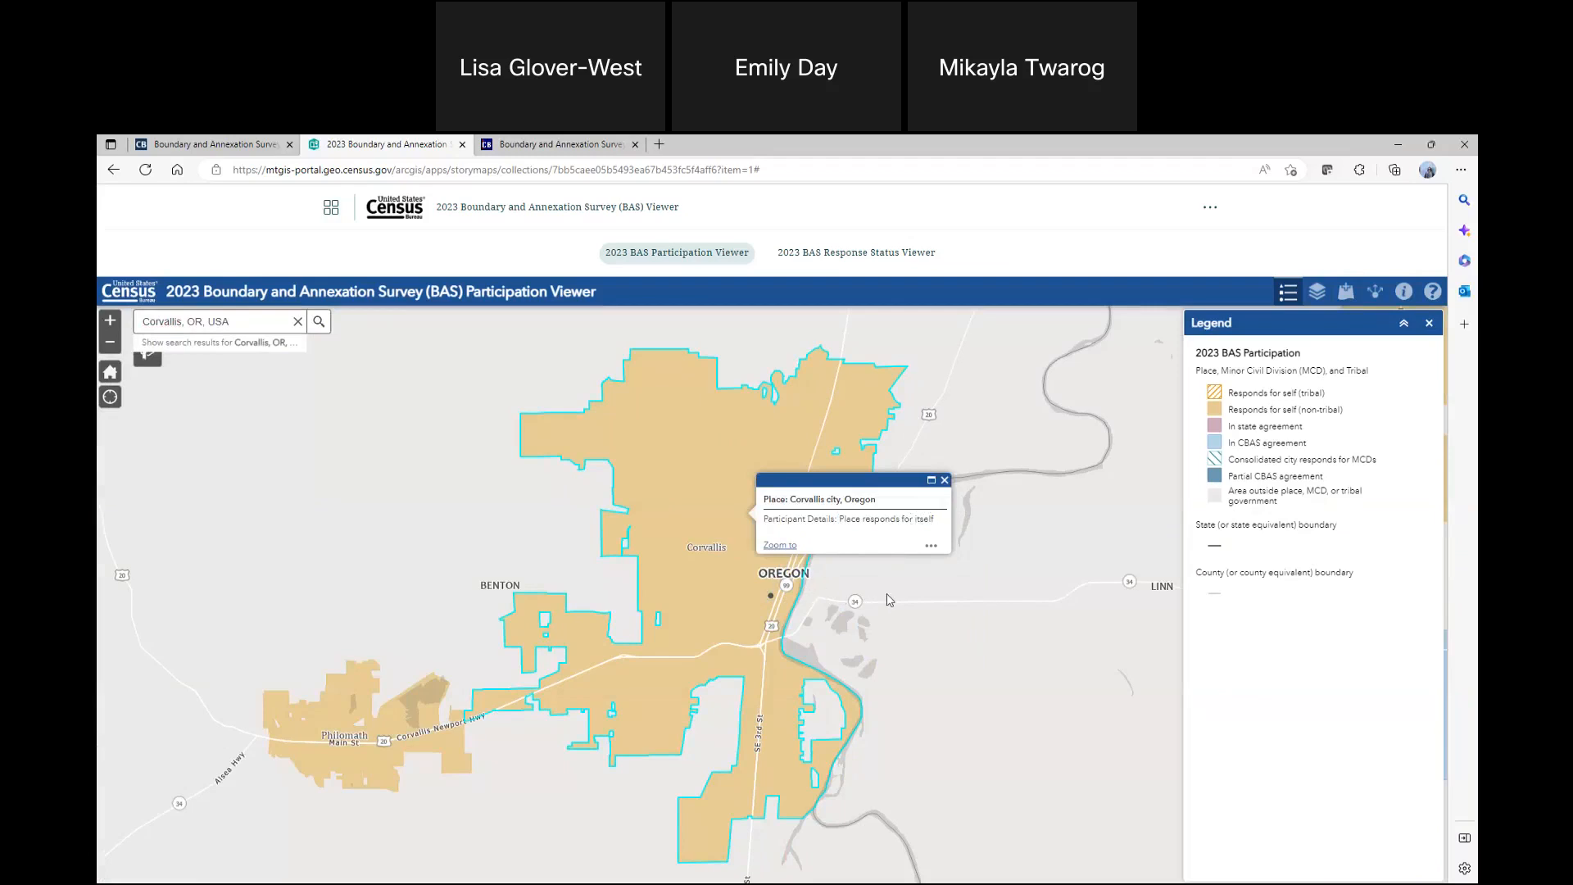
Examine BAS participation around Corvallis and across Oregon, and the state-level BAS agreements nationwide
scroll(888, 601, down, 3)
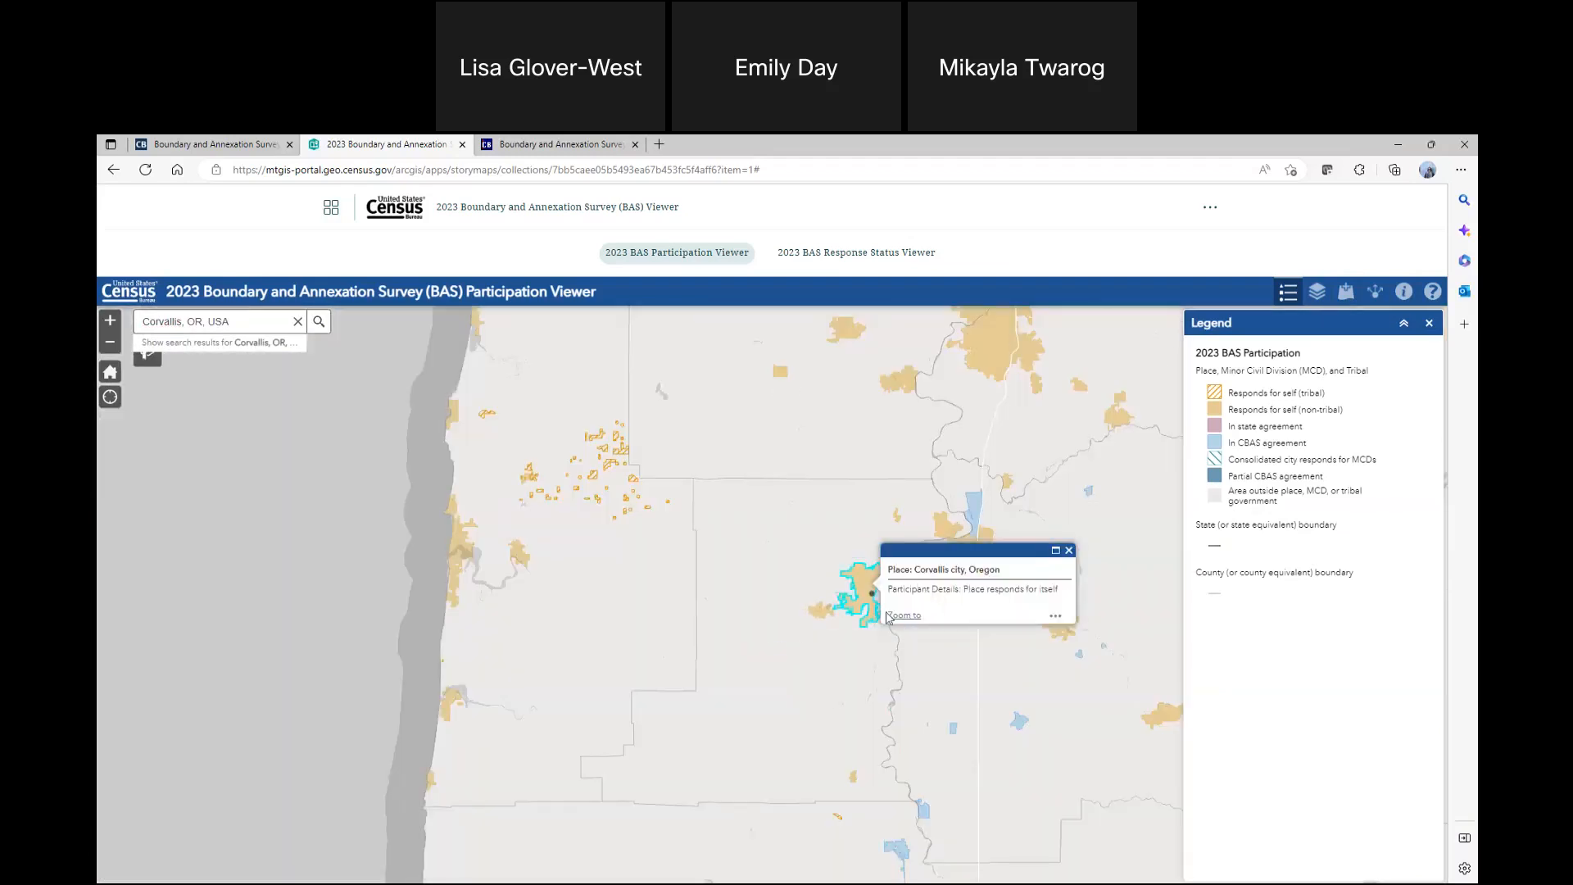
click(834, 693)
scroll(1028, 510, down, 5)
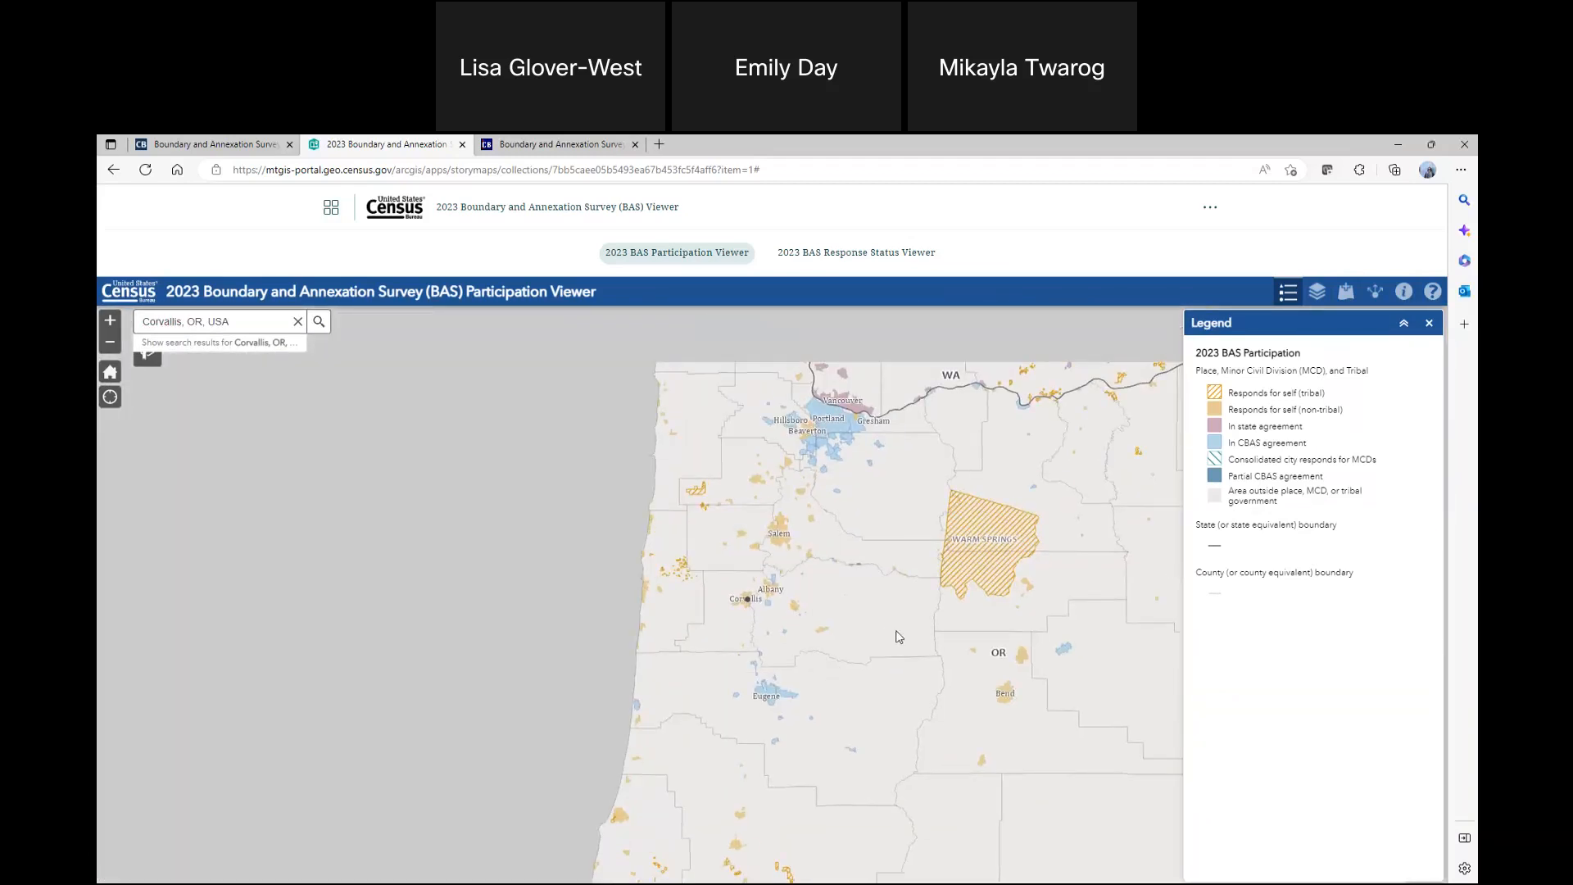
scroll(895, 631, down, 4)
drag(1047, 694, 593, 524)
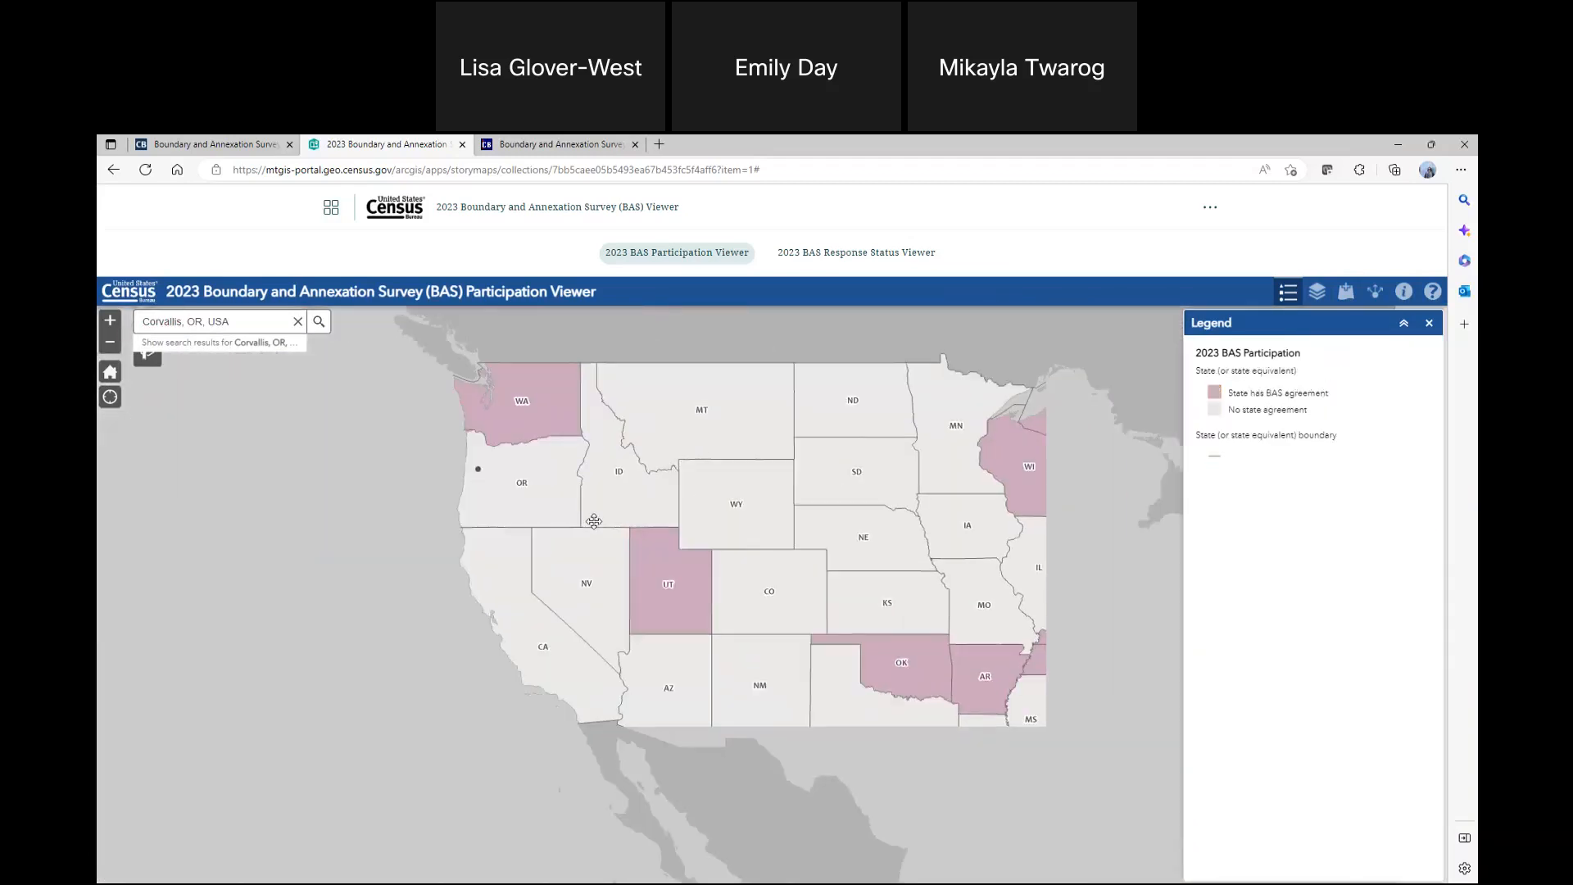
scroll(932, 550, down, 2)
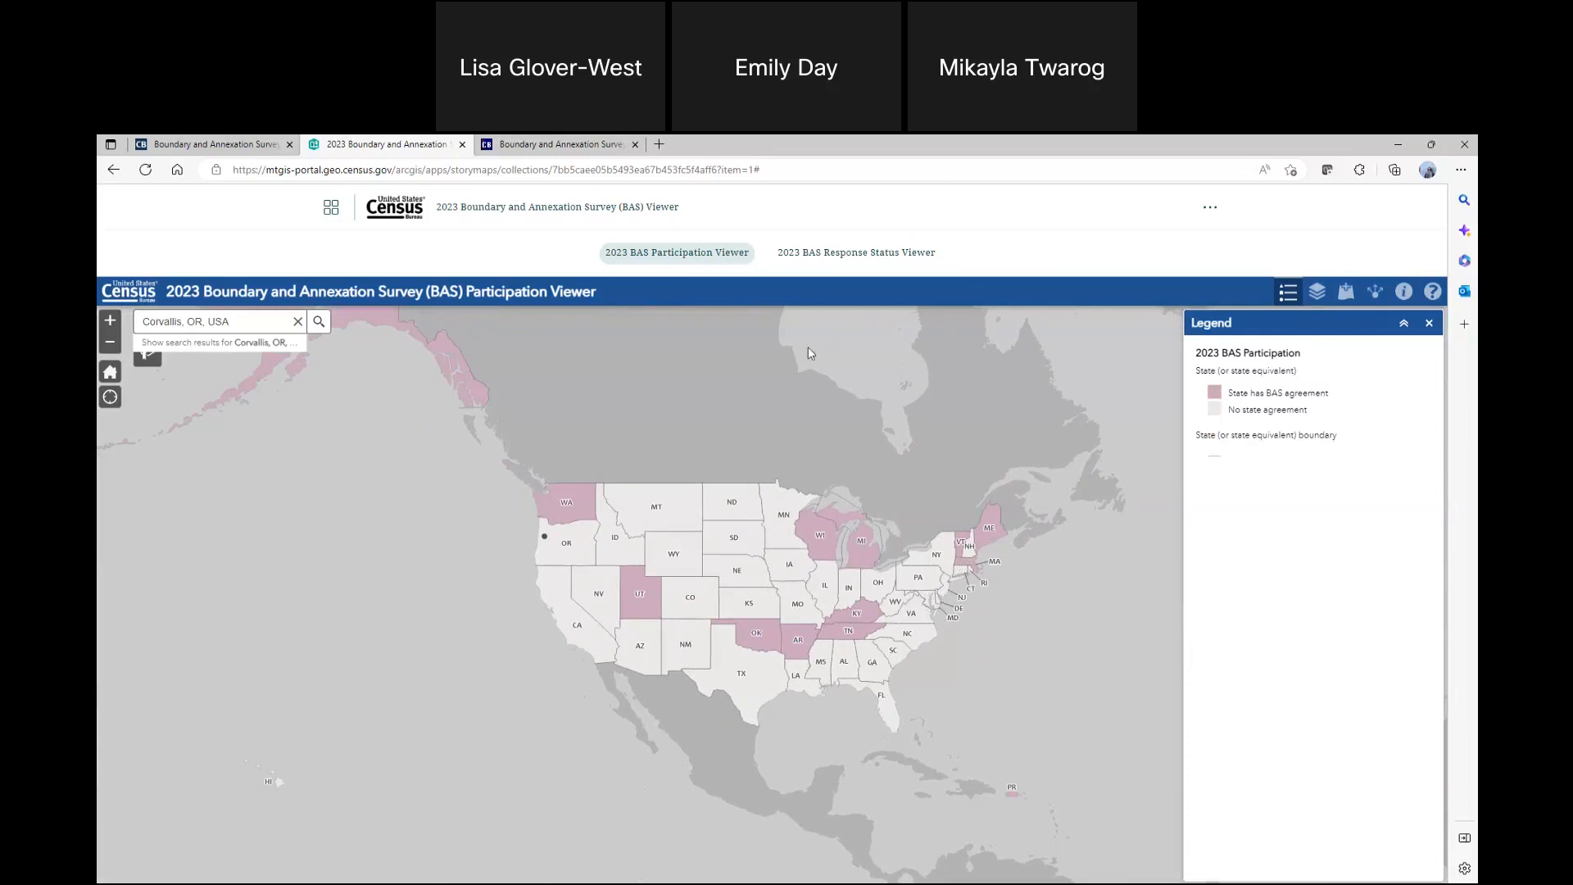
Switch to the 2023 BAS Response Status Viewer, show its legend, and examine county-level response statuses in the central states
click(881, 259)
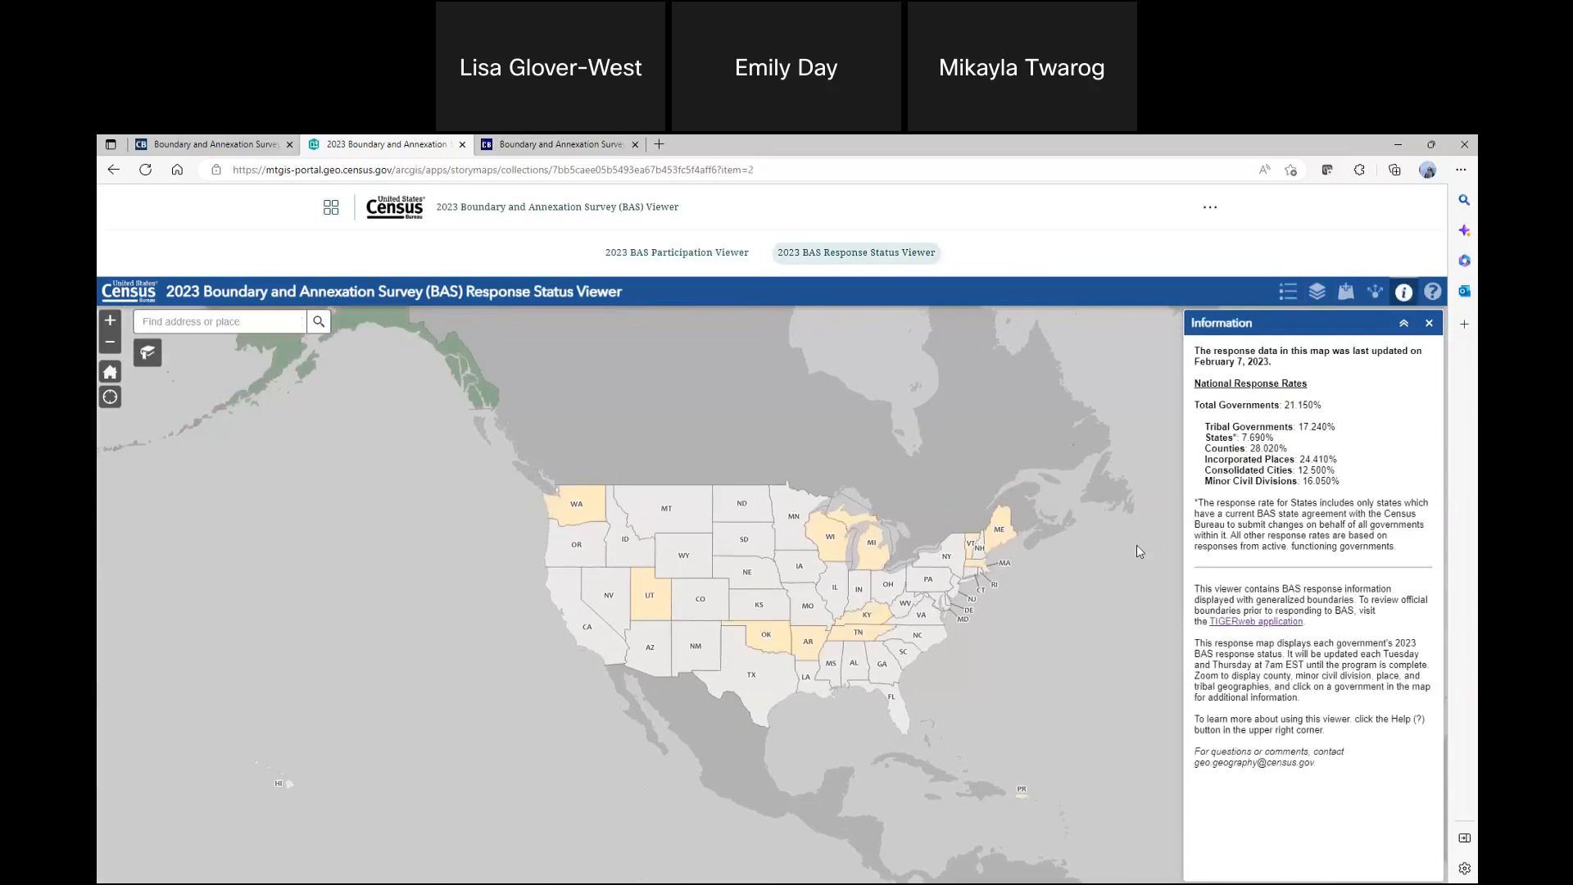
click(1288, 292)
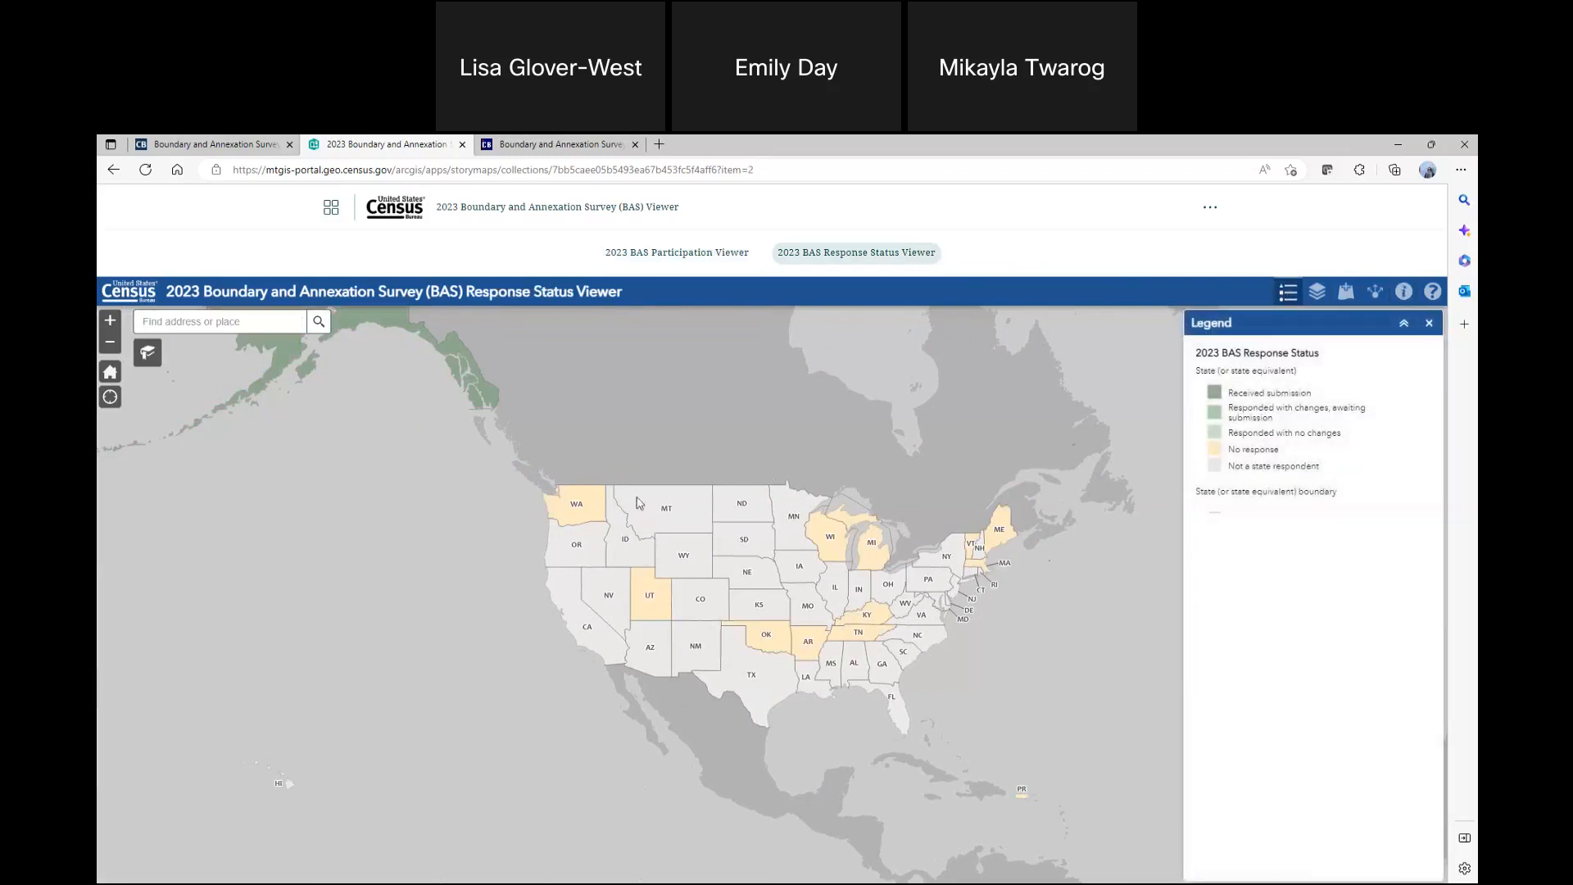
scroll(779, 573, up, 1)
scroll(780, 573, up, 1)
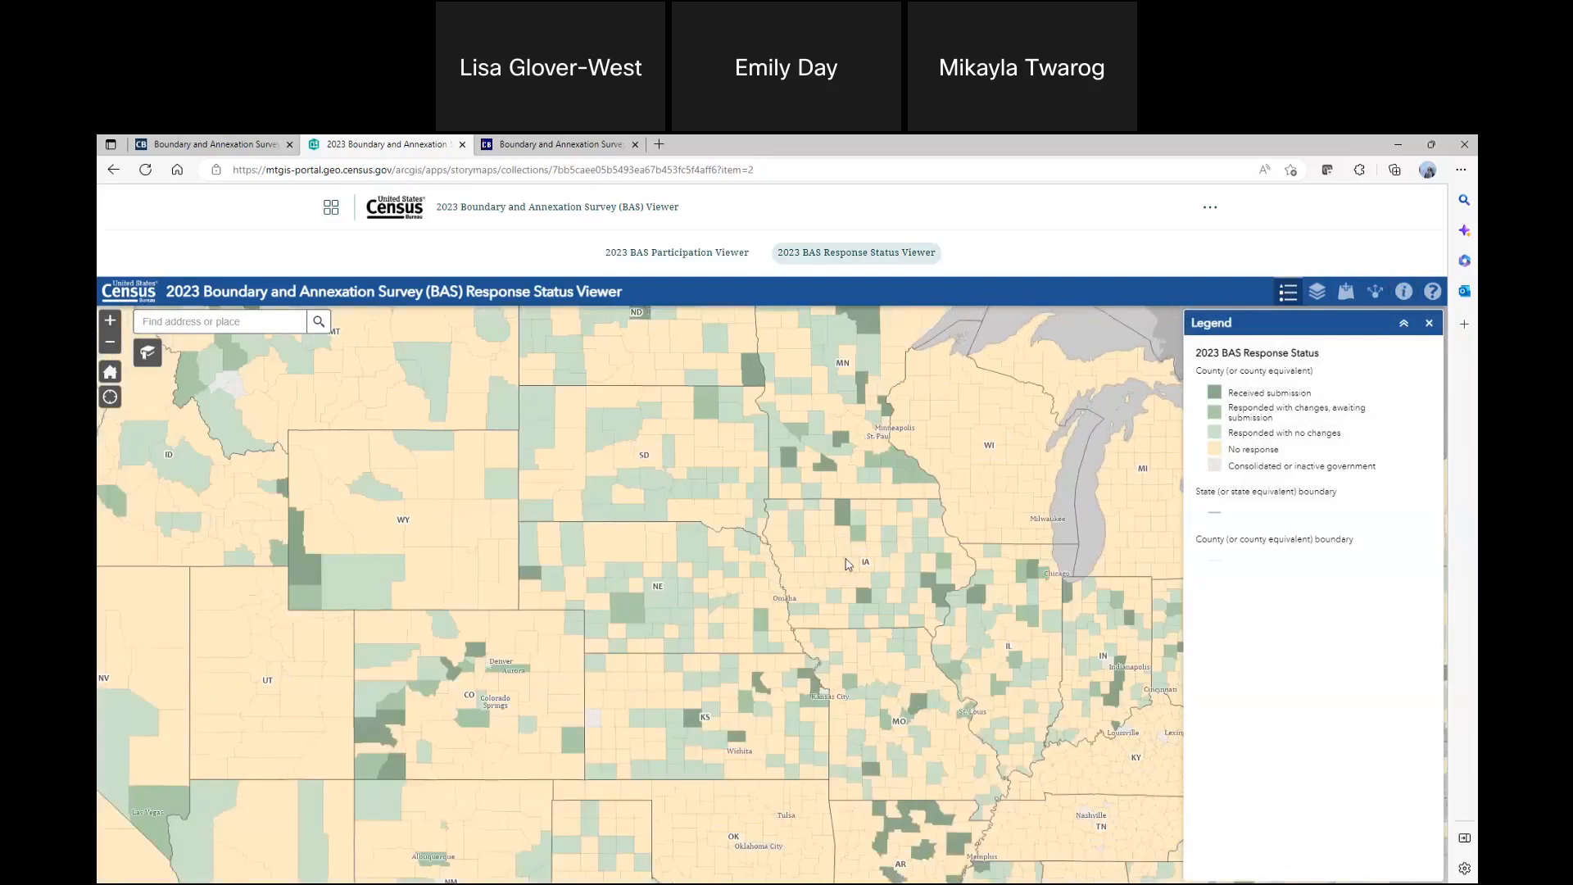
Check the 2023 BAS response status of Iowa places, including Sioux City, Ida Grove and Jefferson
scroll(847, 563, up, 3)
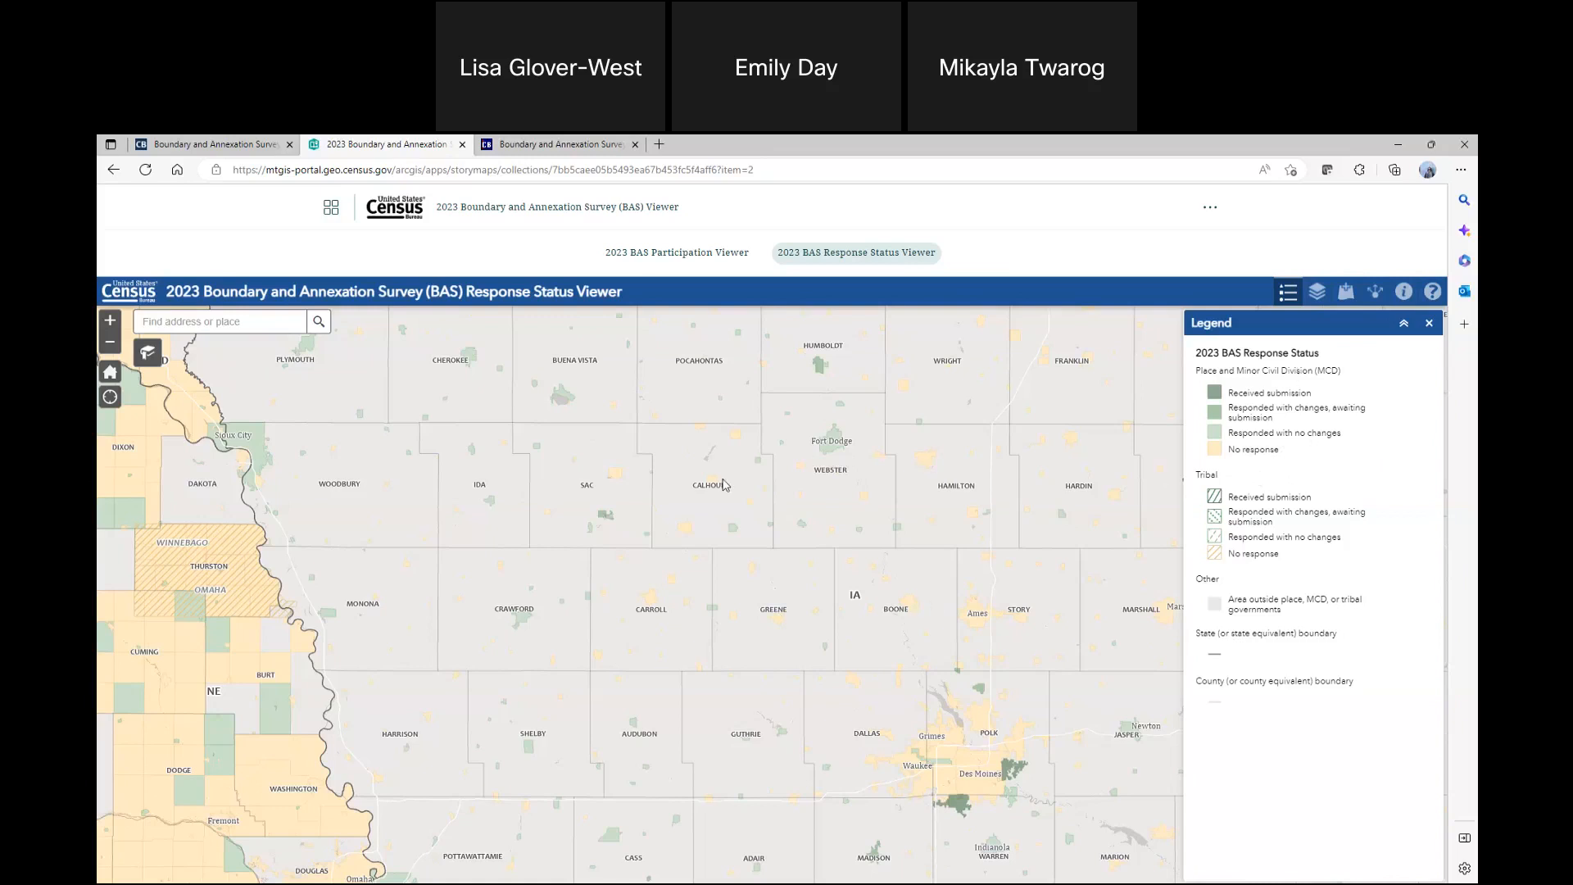
click(250, 441)
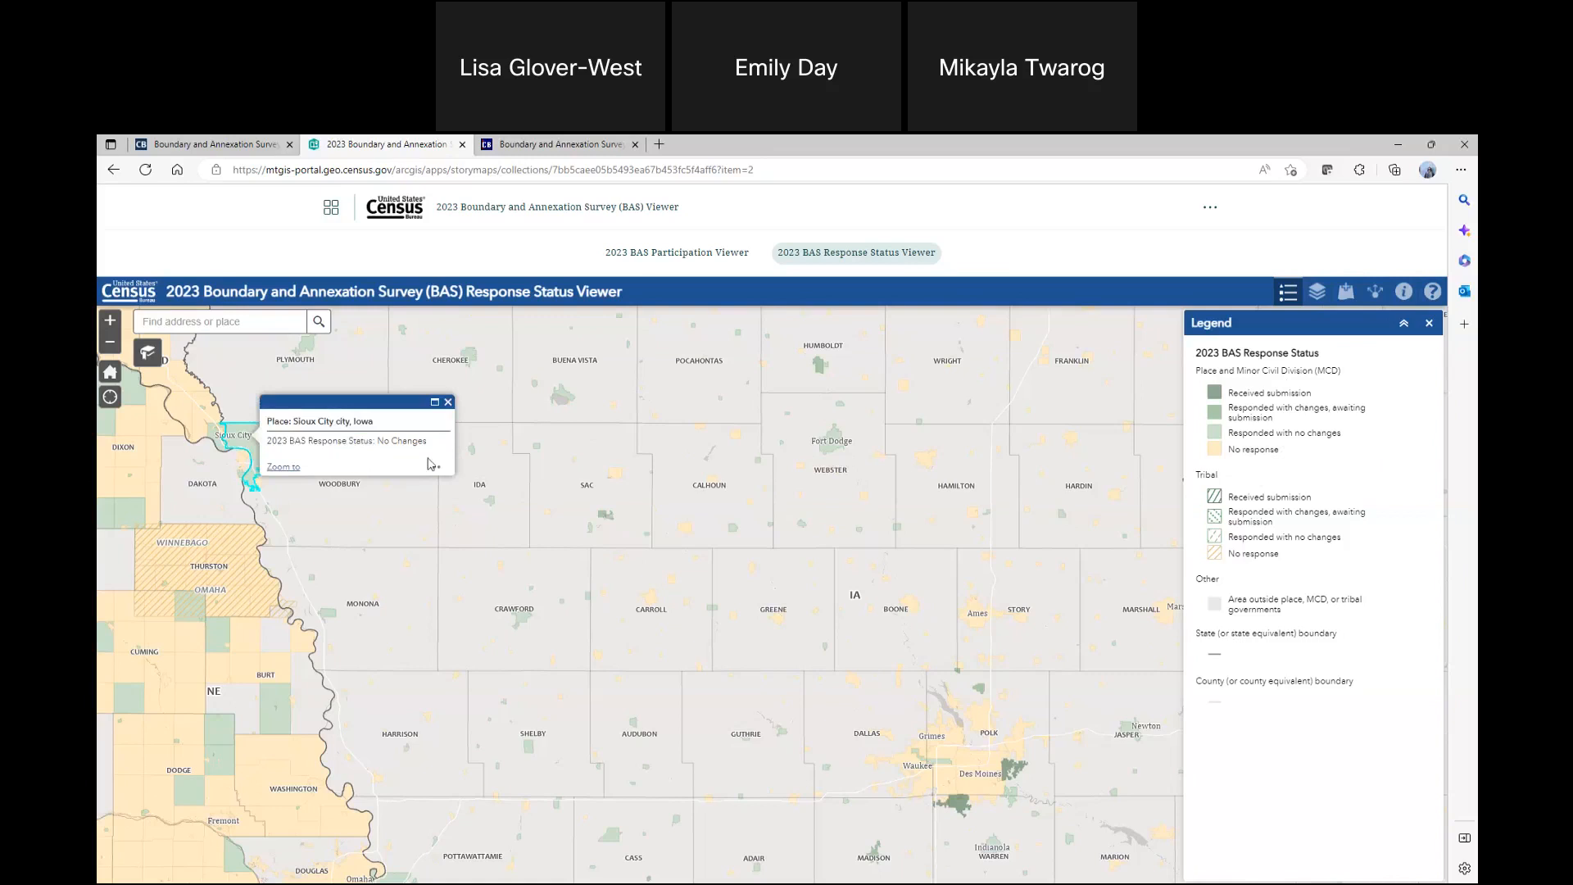
click(491, 504)
click(832, 444)
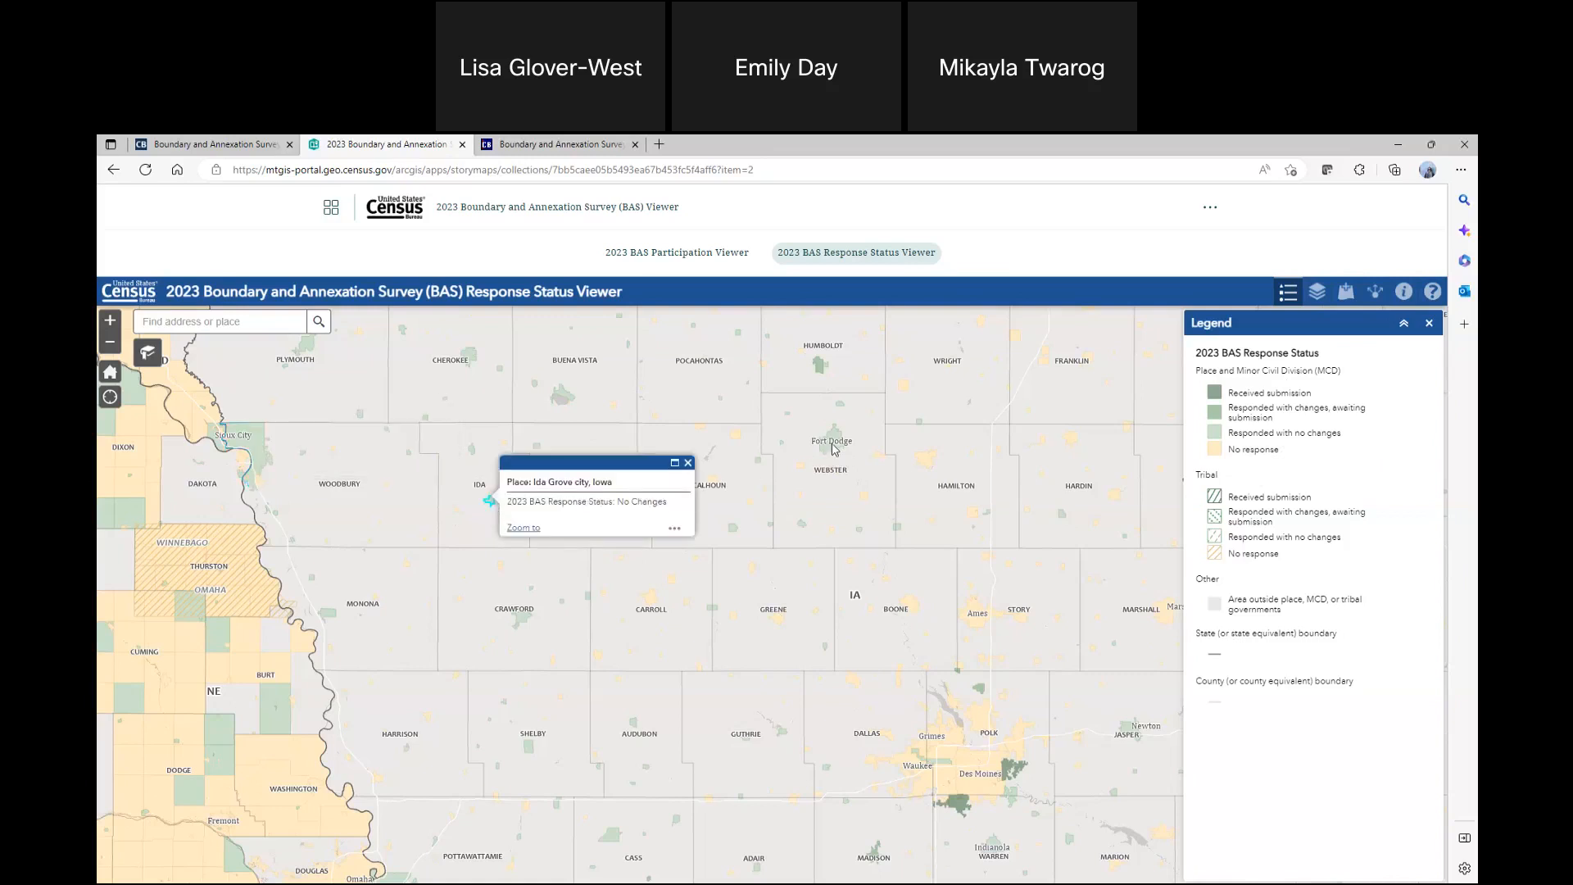
click(780, 616)
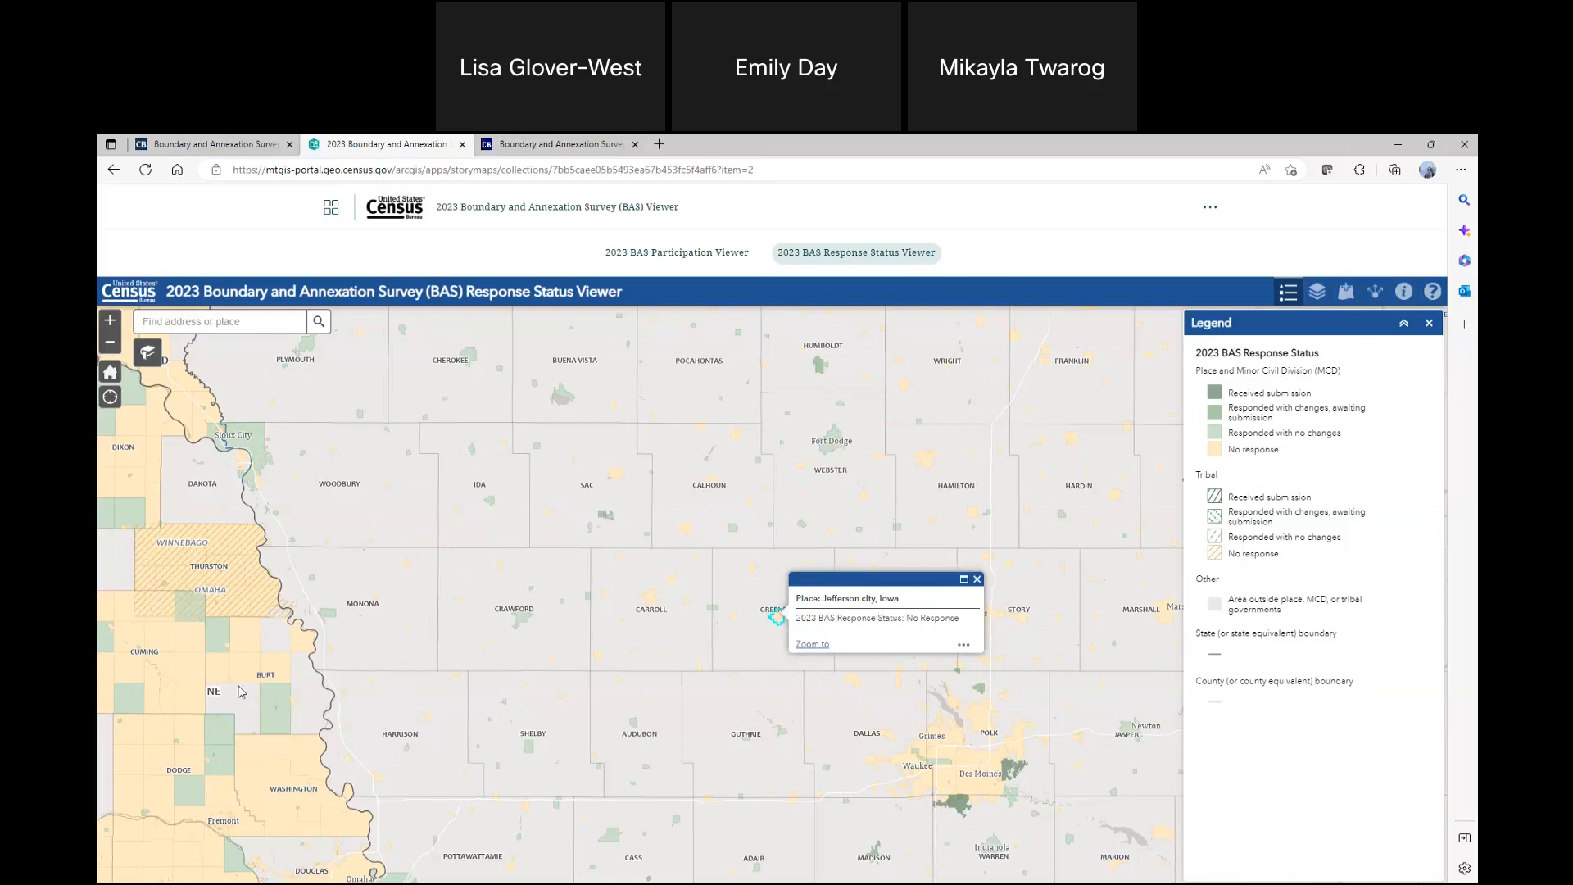
Check Itasca County, Minnesota's 2023 BAS response status, and return to the nationwide view with the county's details dismissed
scroll(308, 594, down, 4)
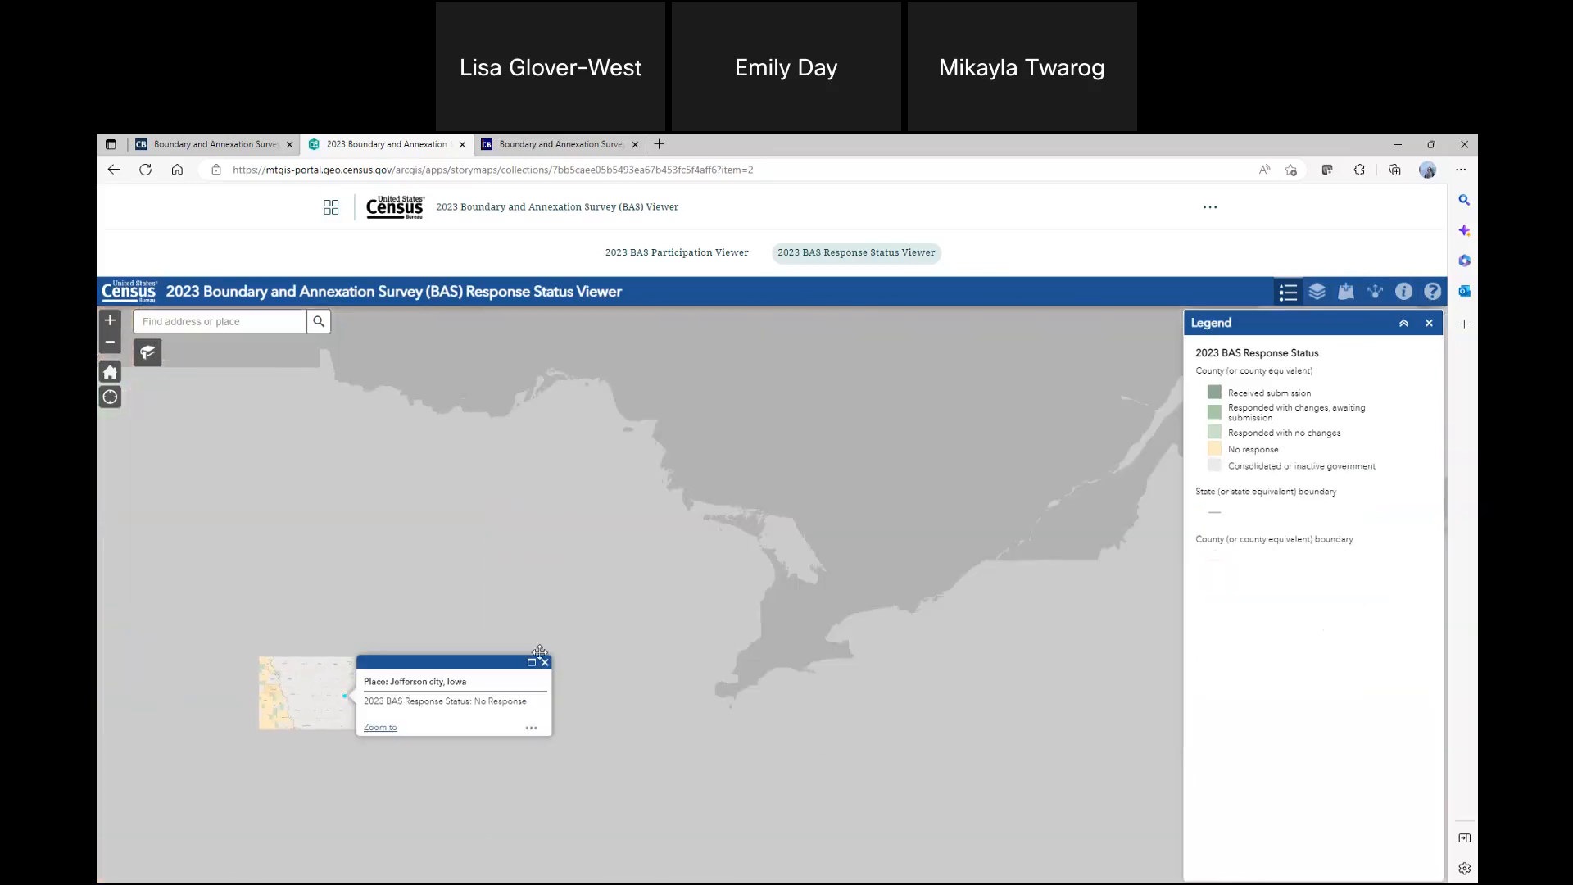
drag(308, 595, 737, 703)
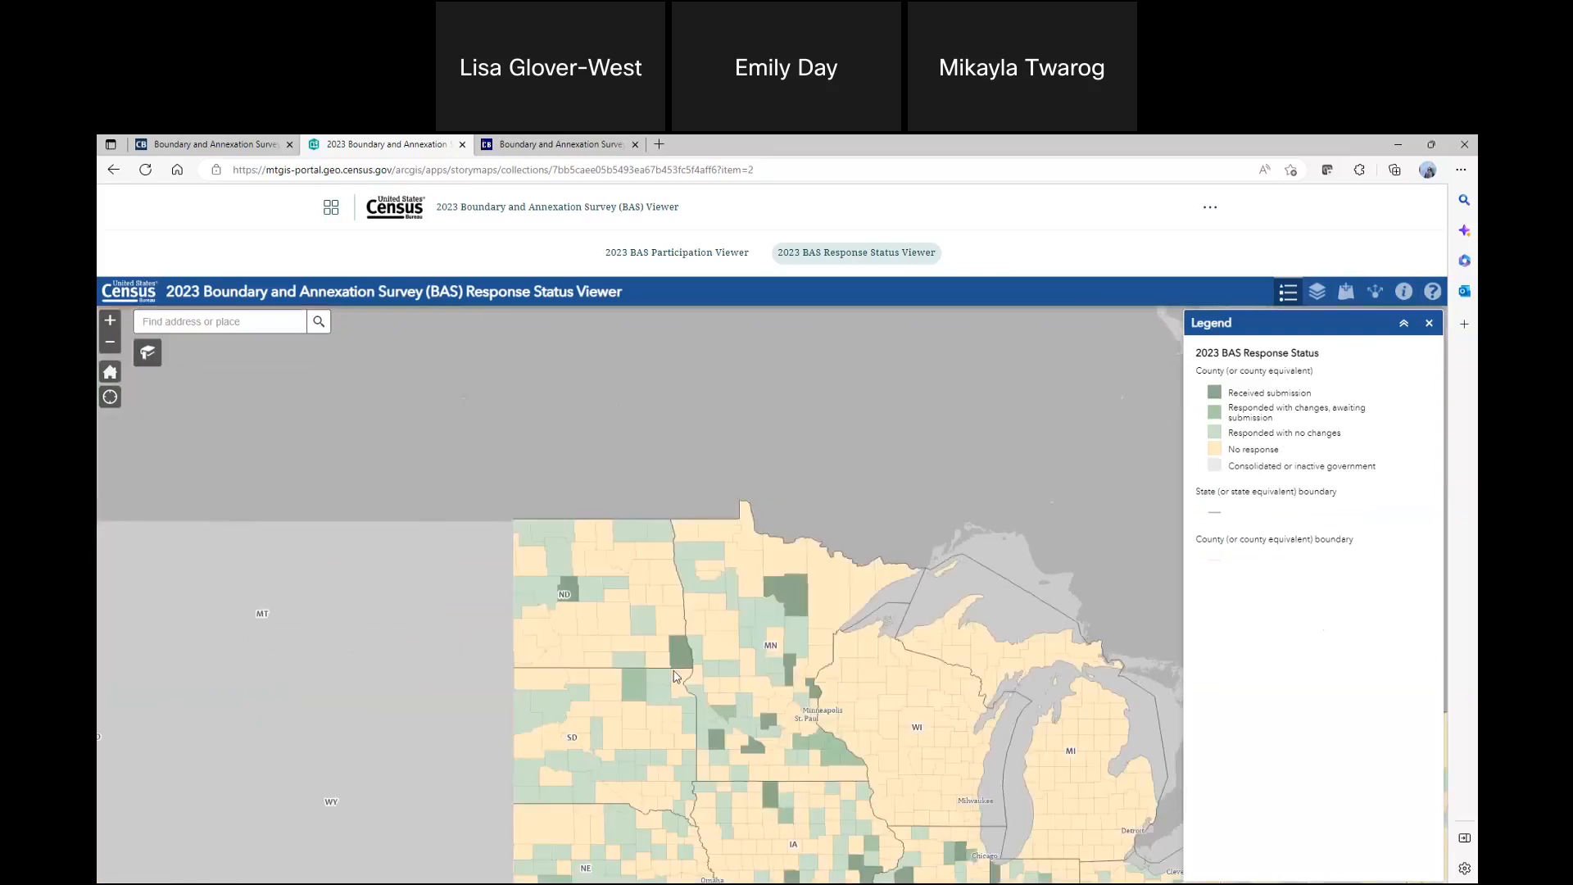
scroll(741, 705, down, 2)
scroll(636, 676, up, 2)
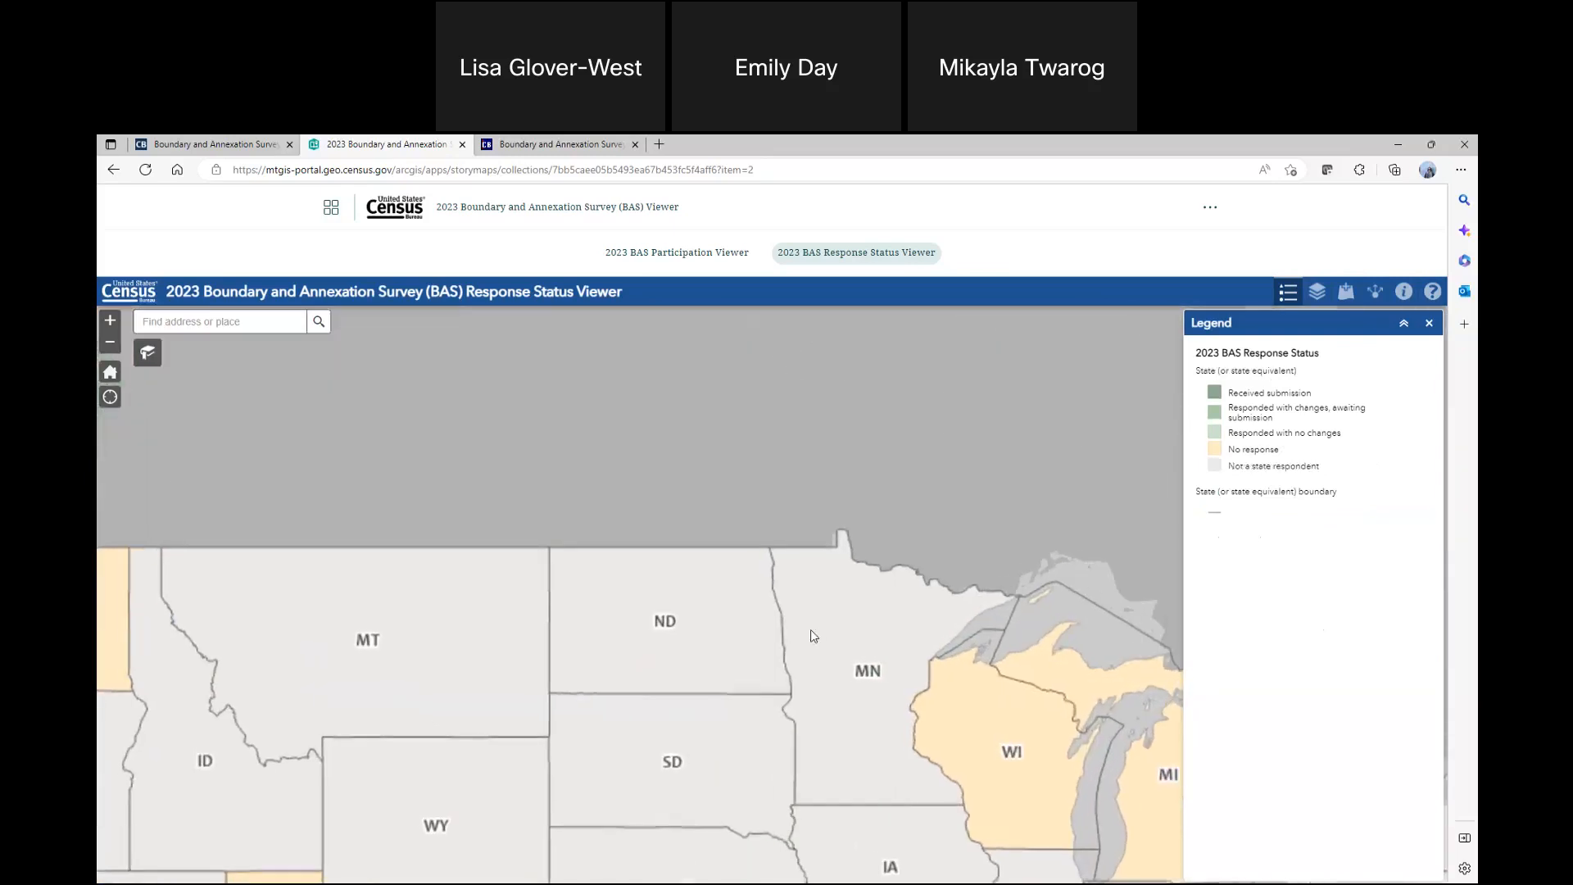
click(868, 631)
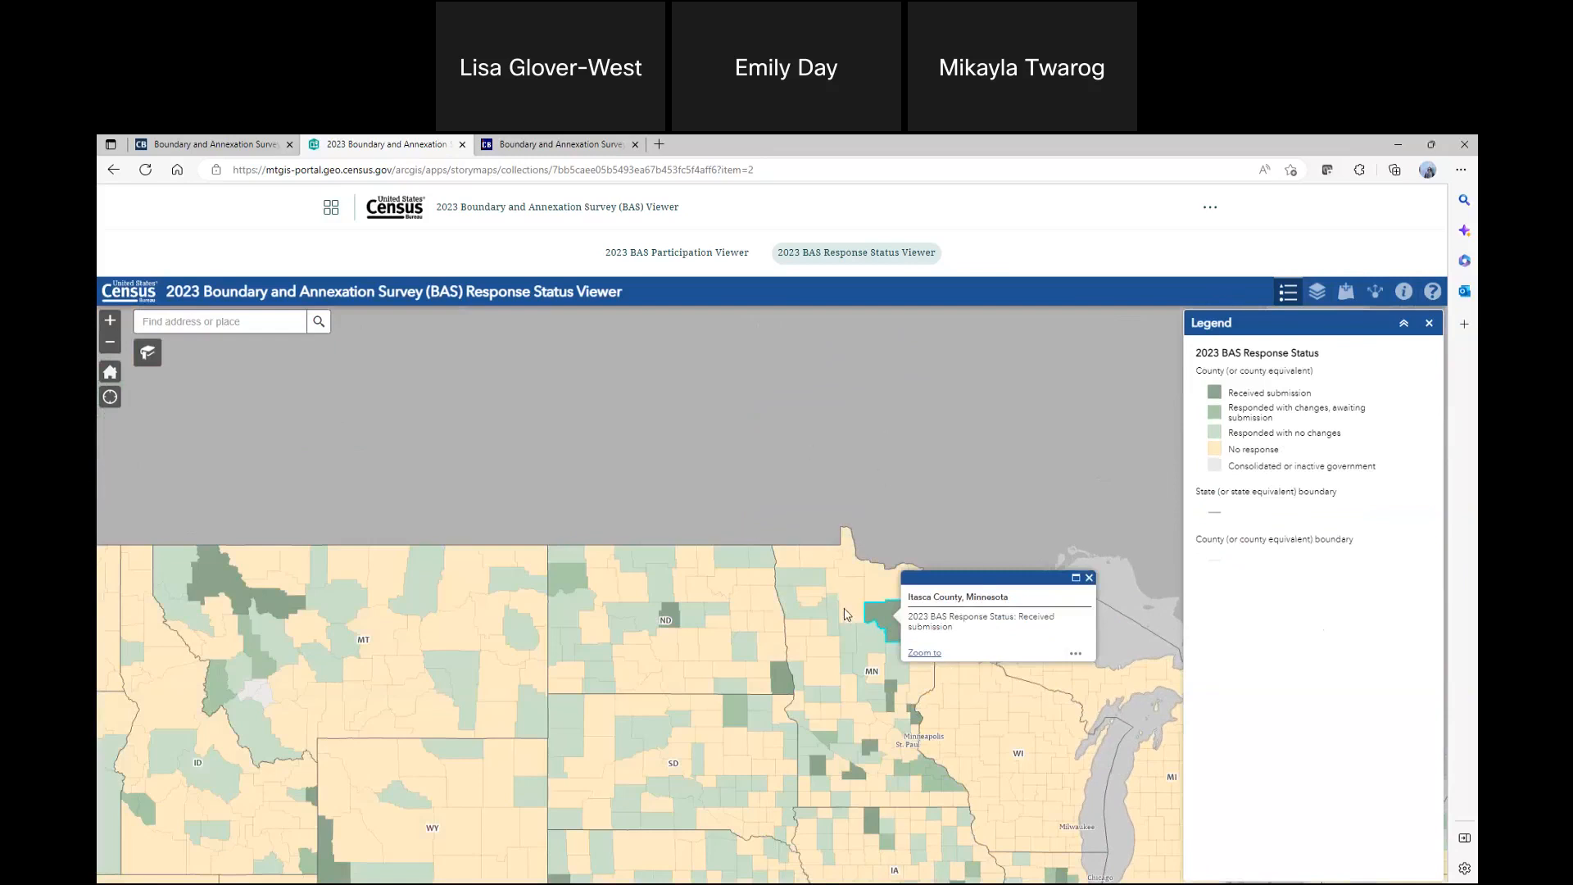
scroll(848, 614, down, 1)
scroll(798, 696, down, 2)
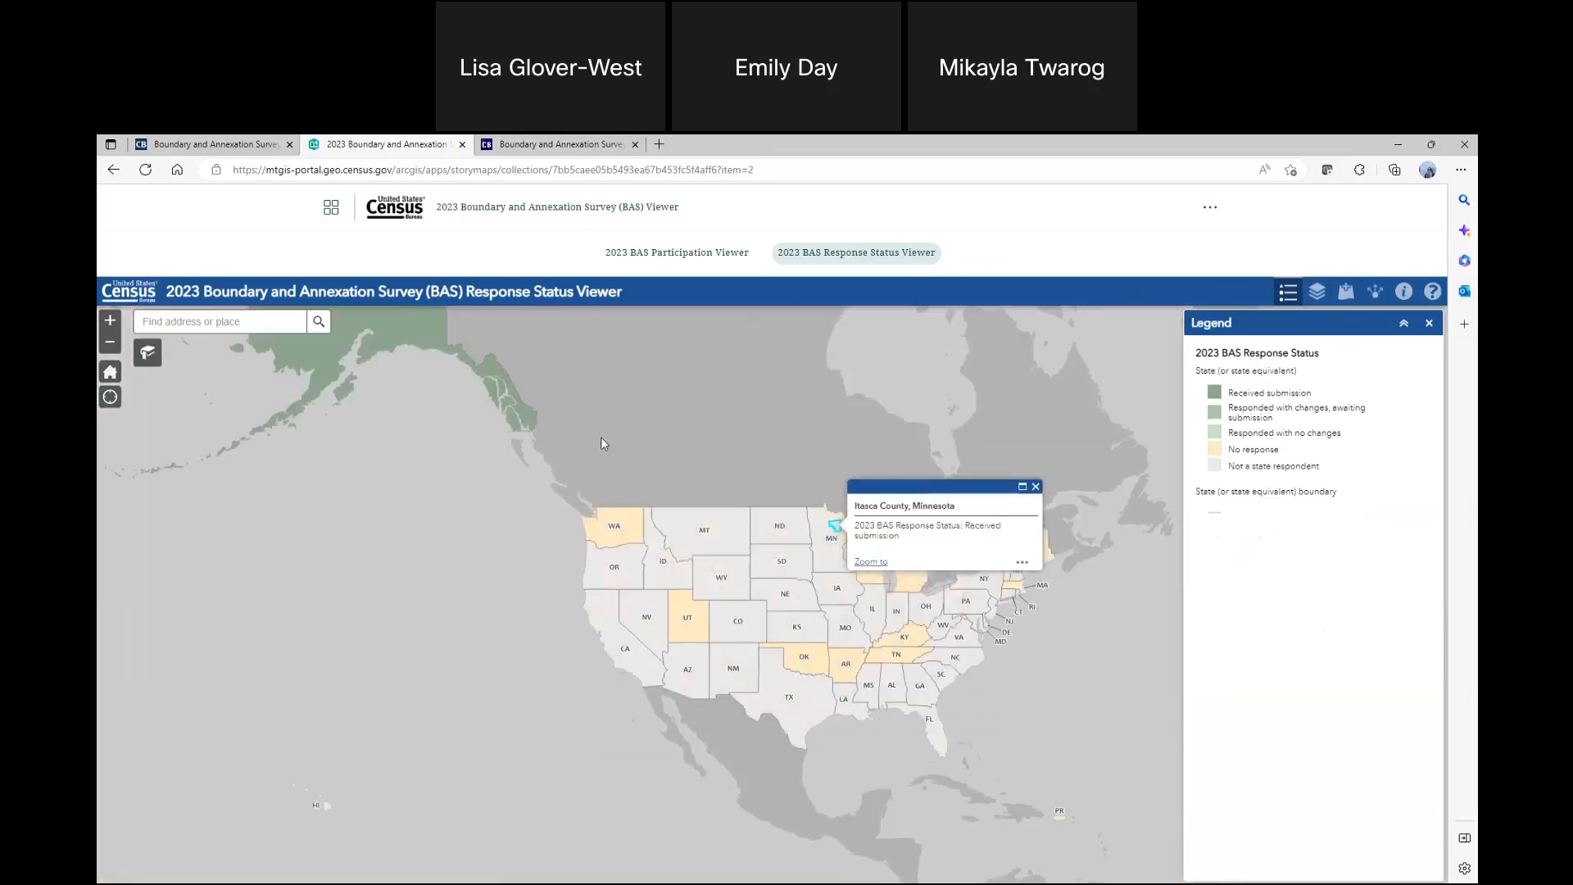
drag(743, 615, 675, 584)
click(702, 438)
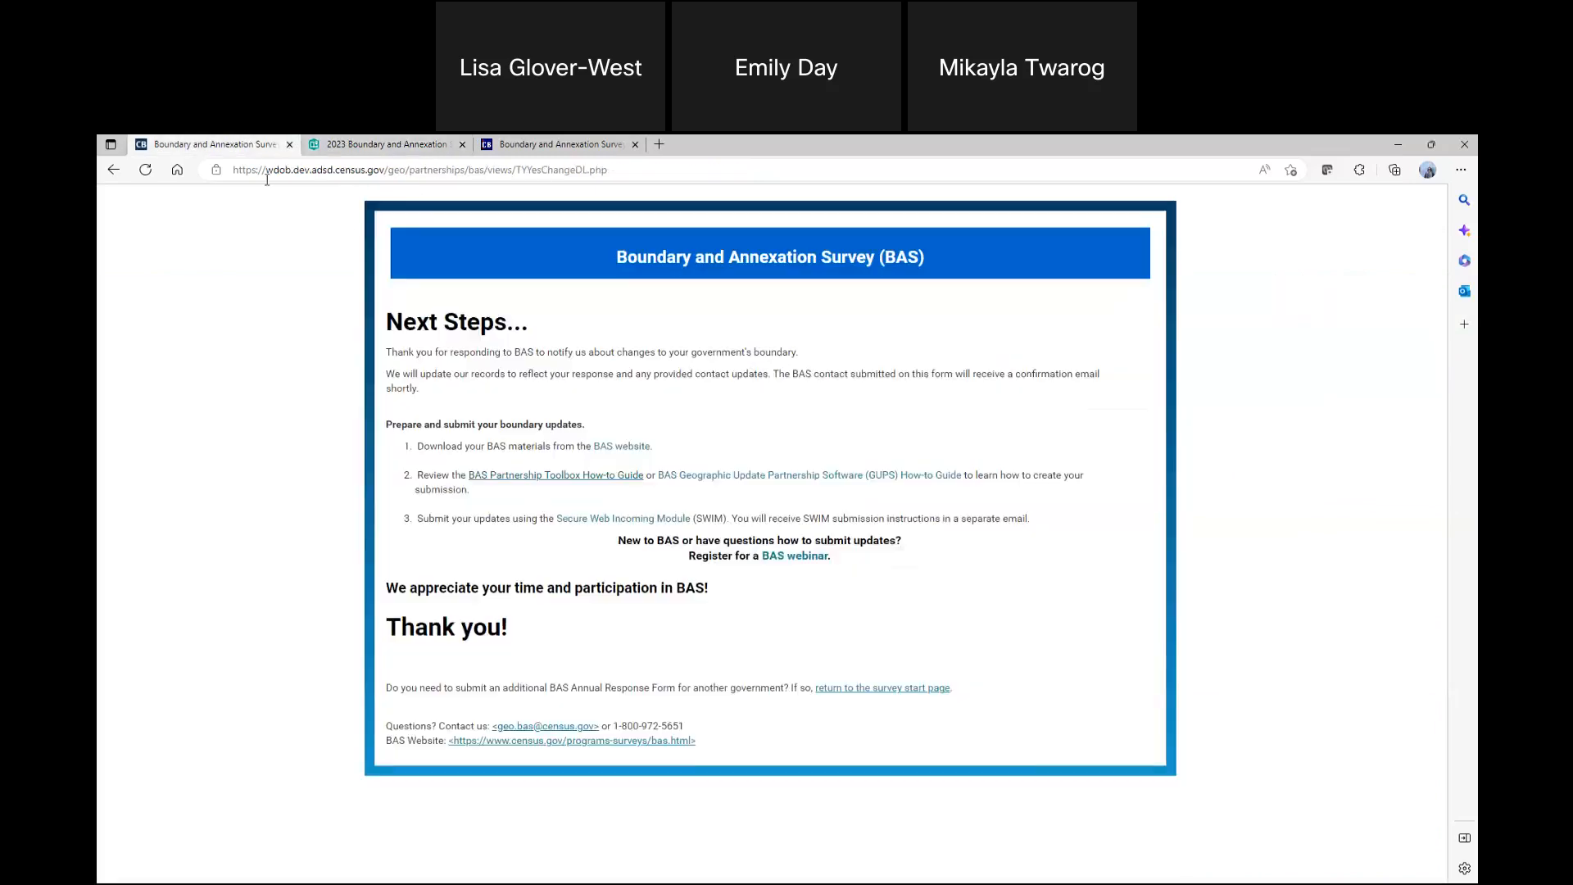
Go back from the Response Status Viewer to the main BAS page and open BAS Videos
click(246, 144)
click(389, 146)
key(alt+Left)
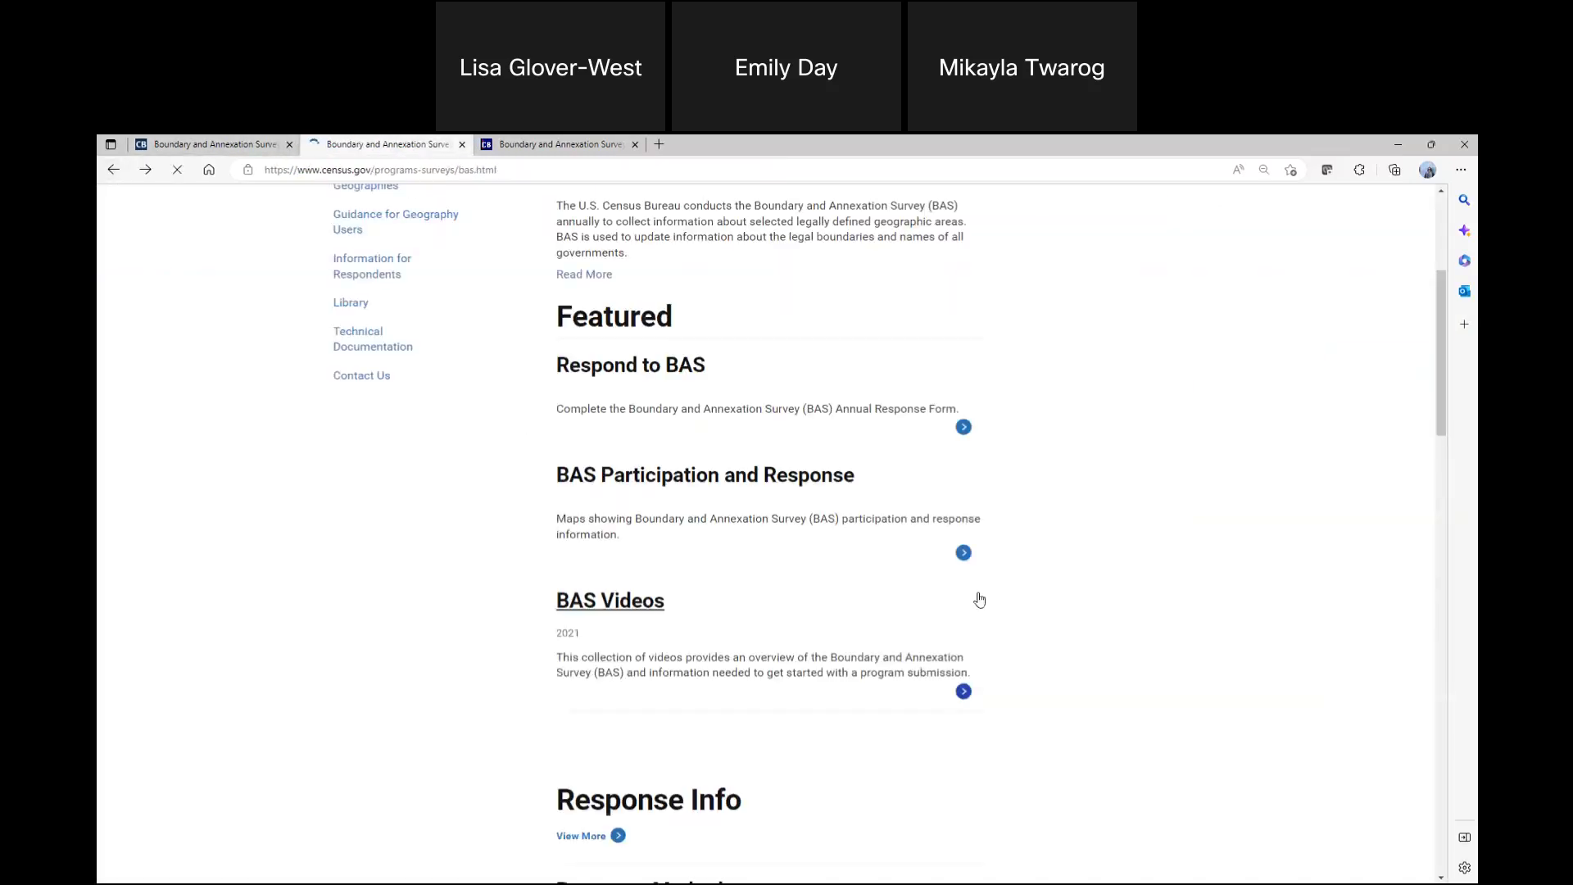
scroll(979, 600, down, 3)
click(643, 397)
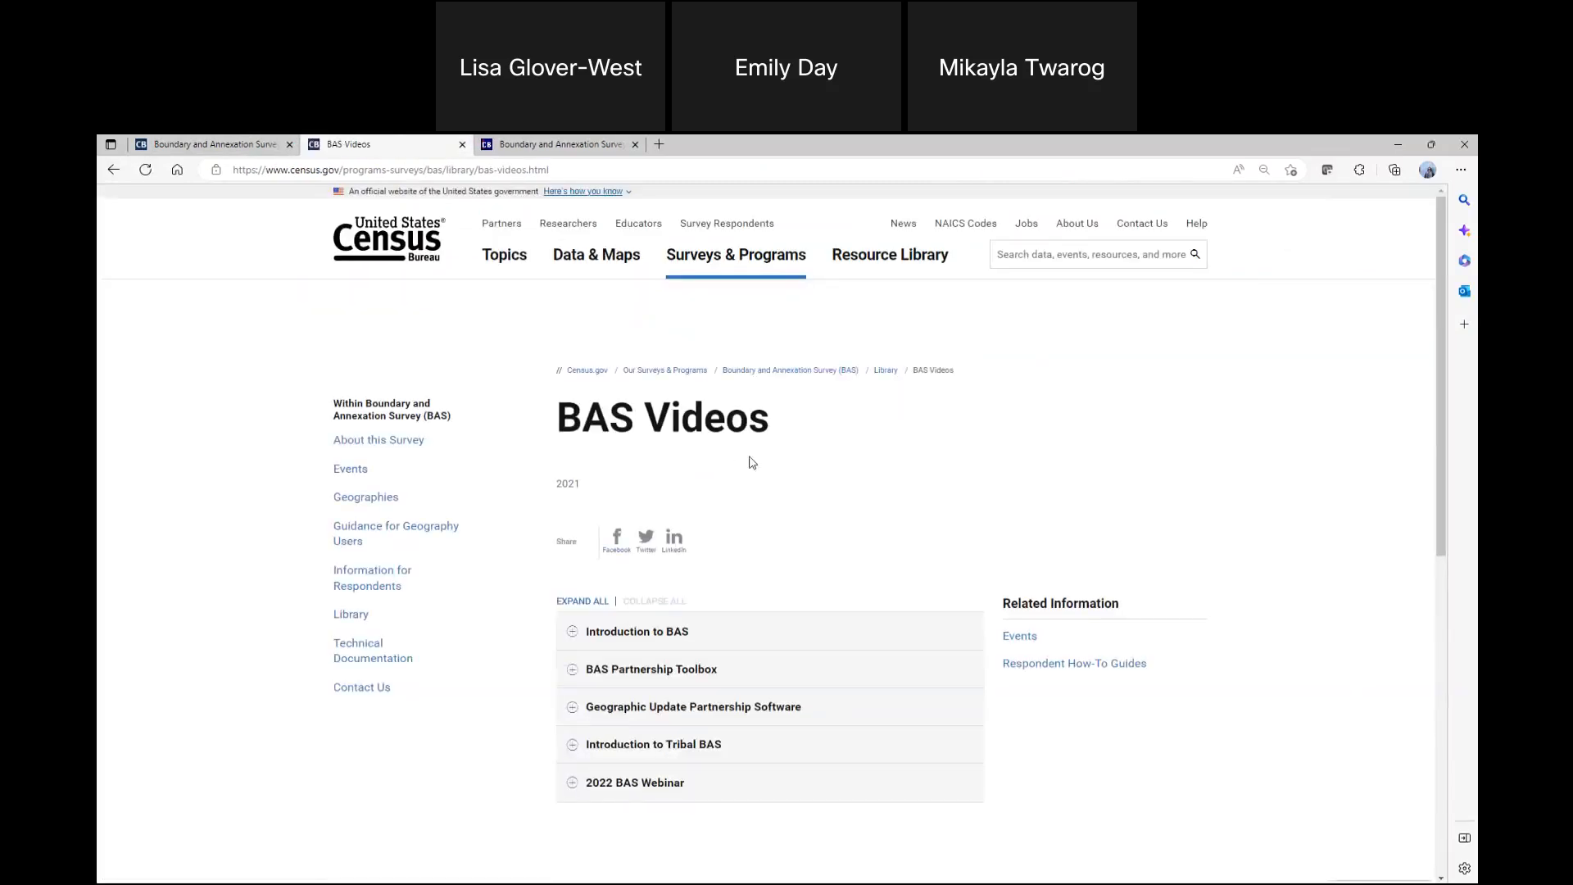
drag(762, 419, 561, 414)
click(856, 469)
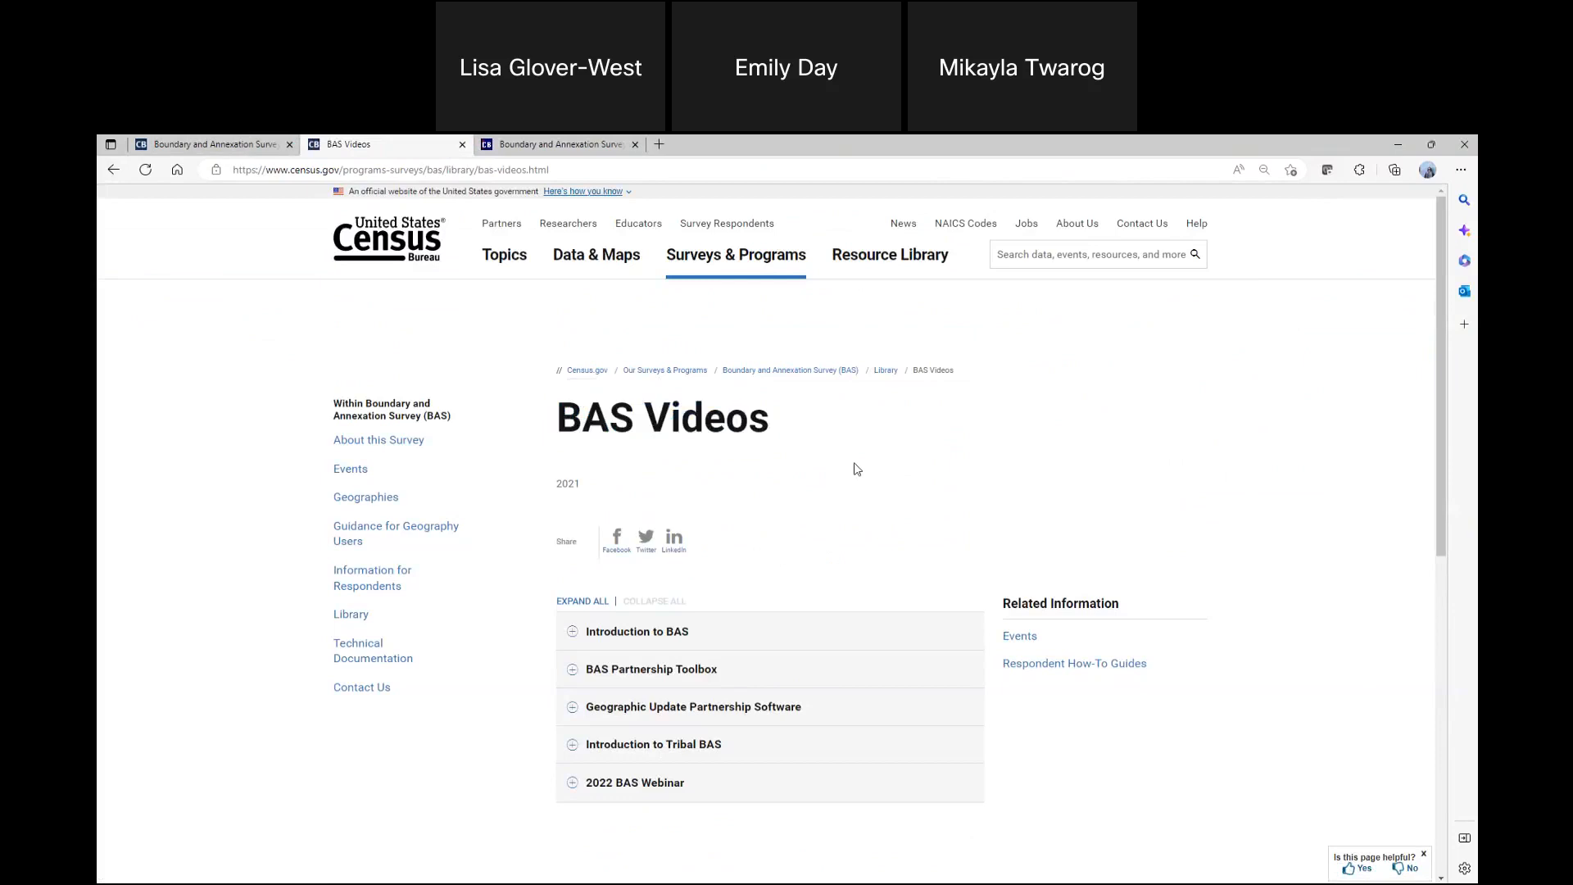
Expand the Introduction to BAS, BAS Partnership Toolbox, Geographic Update Partnership Software and Introduction to Tribal BAS video sections
scroll(814, 555, down, 1)
scroll(813, 555, down, 2)
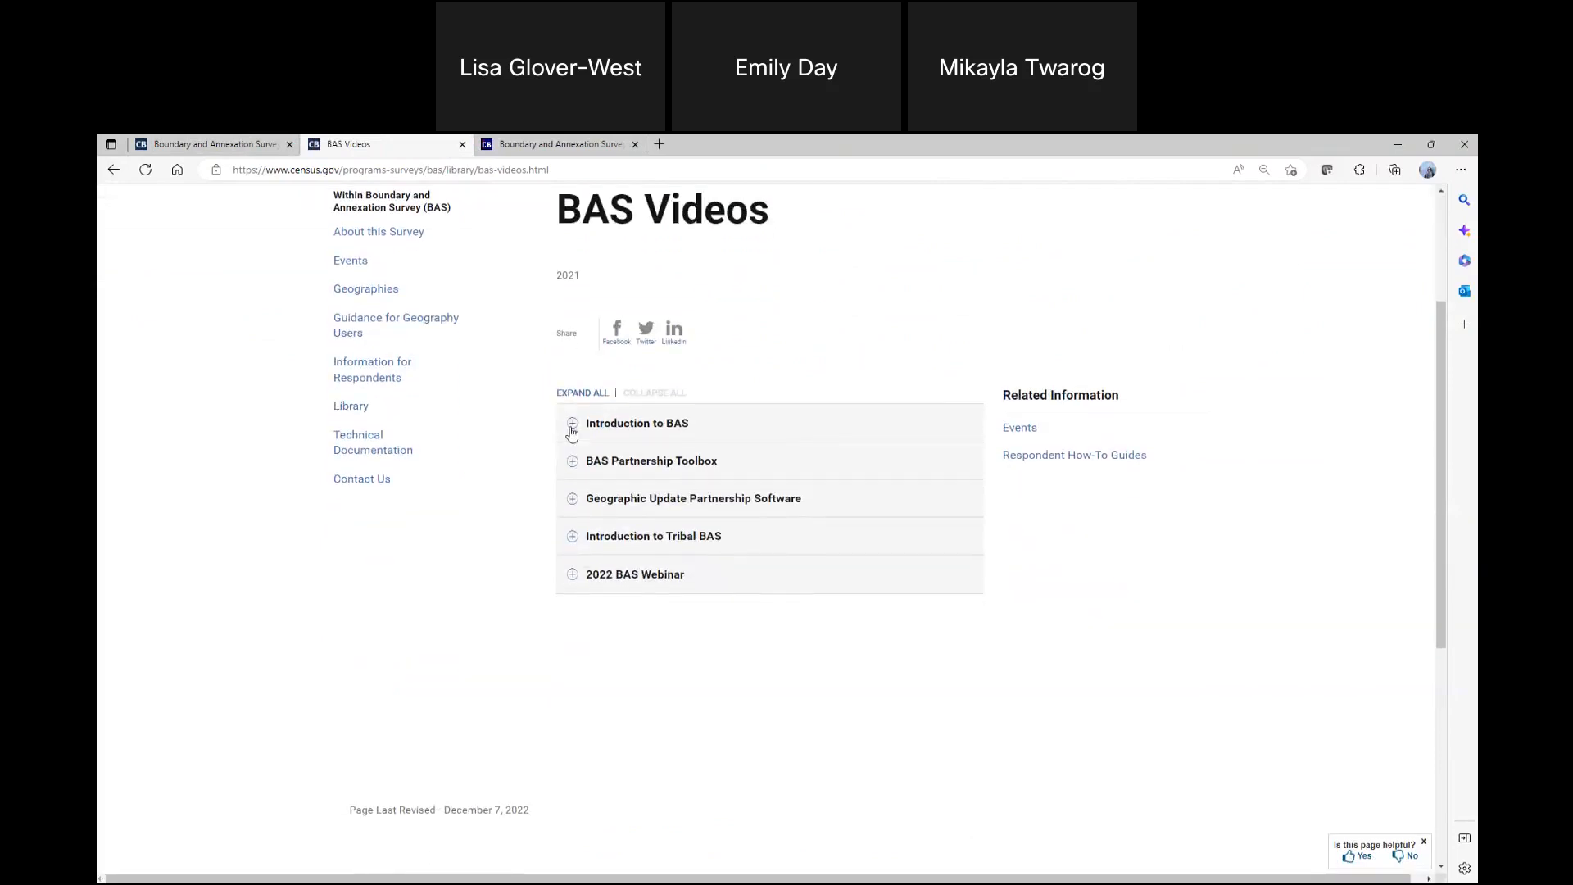
click(572, 423)
click(573, 698)
scroll(554, 627, down, 3)
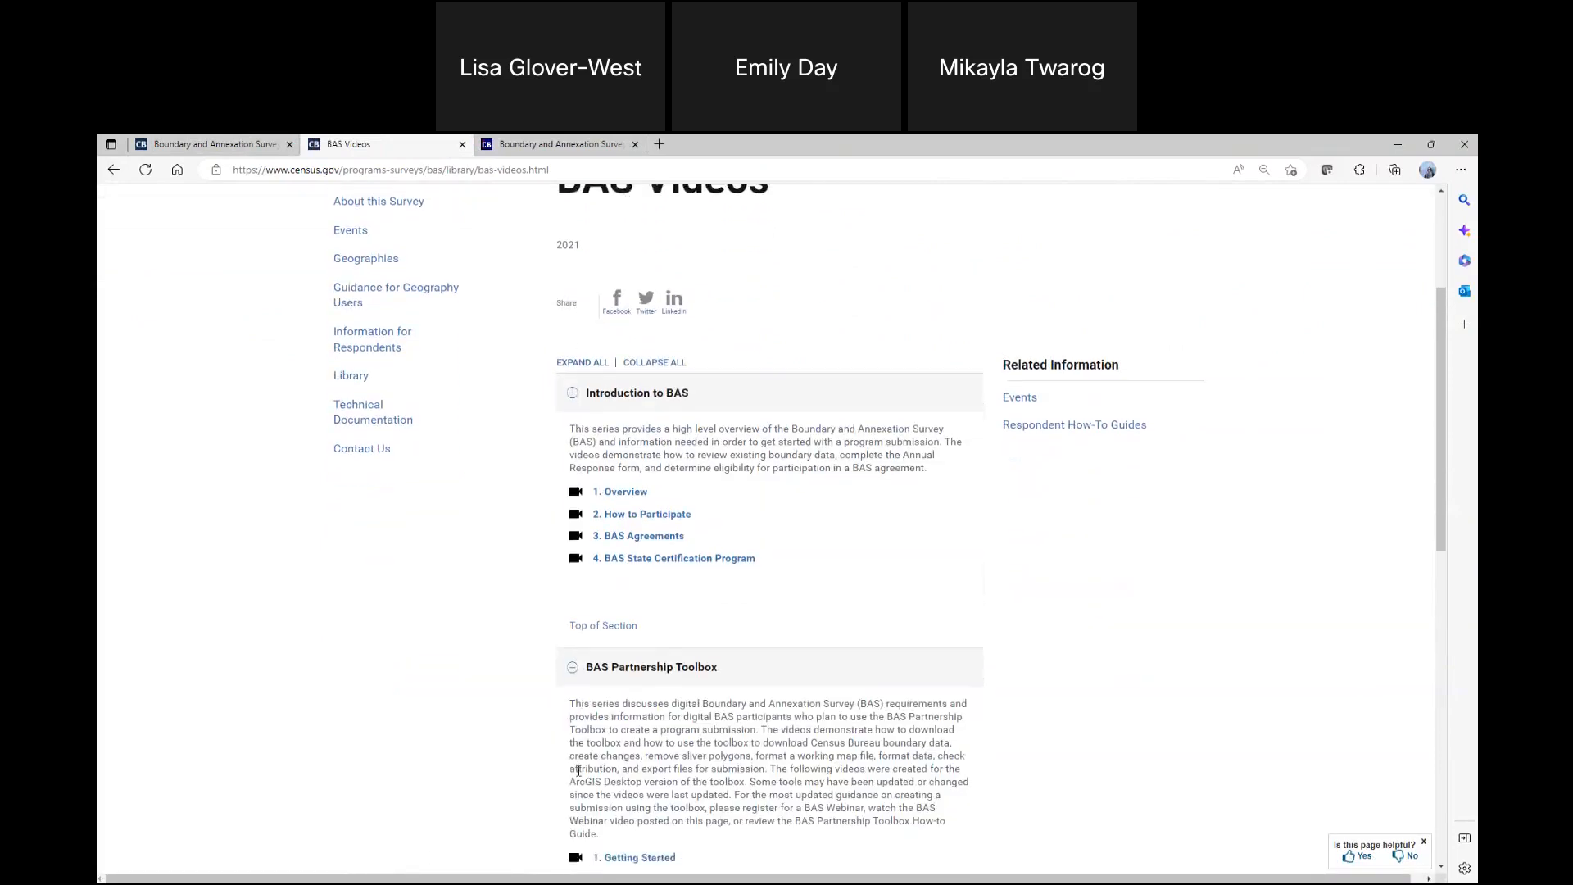
scroll(532, 554, down, 3)
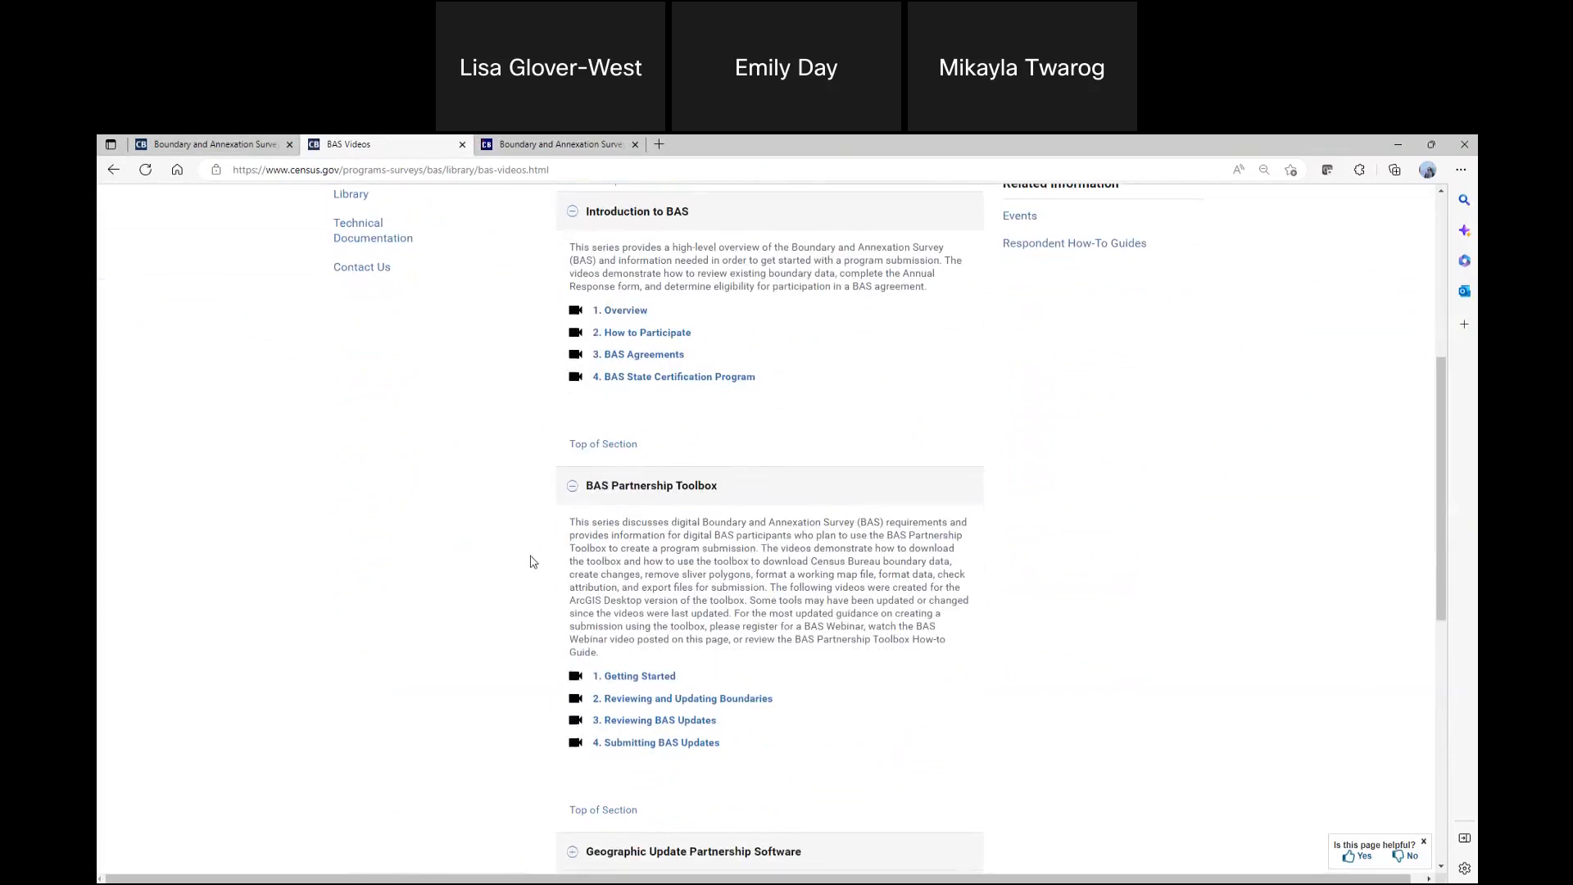
click(578, 664)
scroll(500, 633, down, 3)
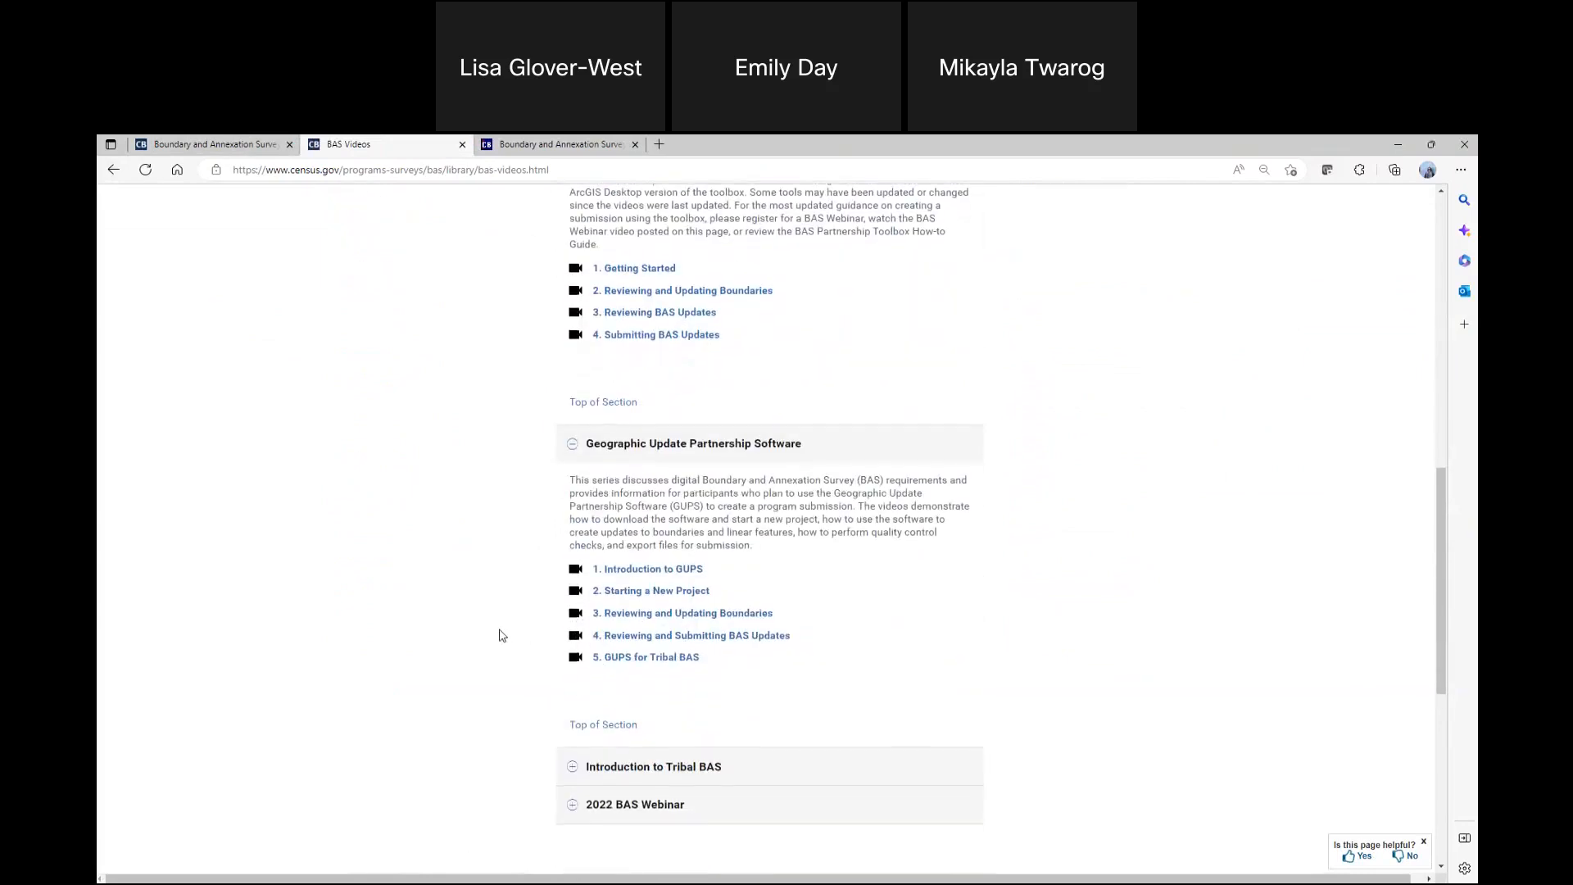
click(567, 760)
scroll(498, 647, down, 3)
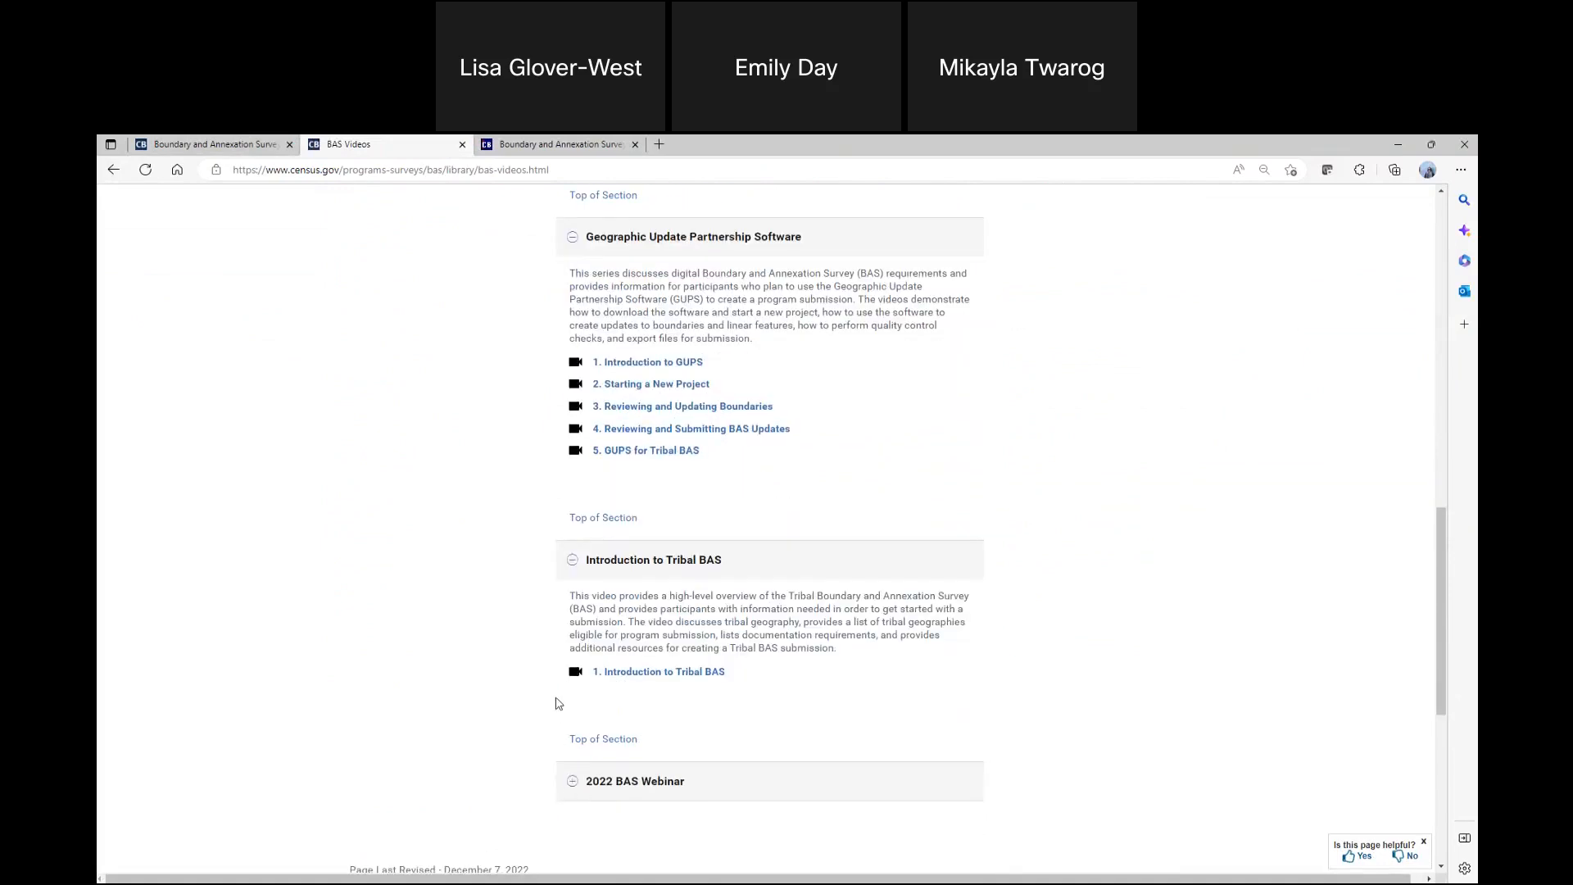
Expand the 2022 BAS Webinar section at the end of the BAS Videos page
scroll(549, 703, down, 3)
click(572, 472)
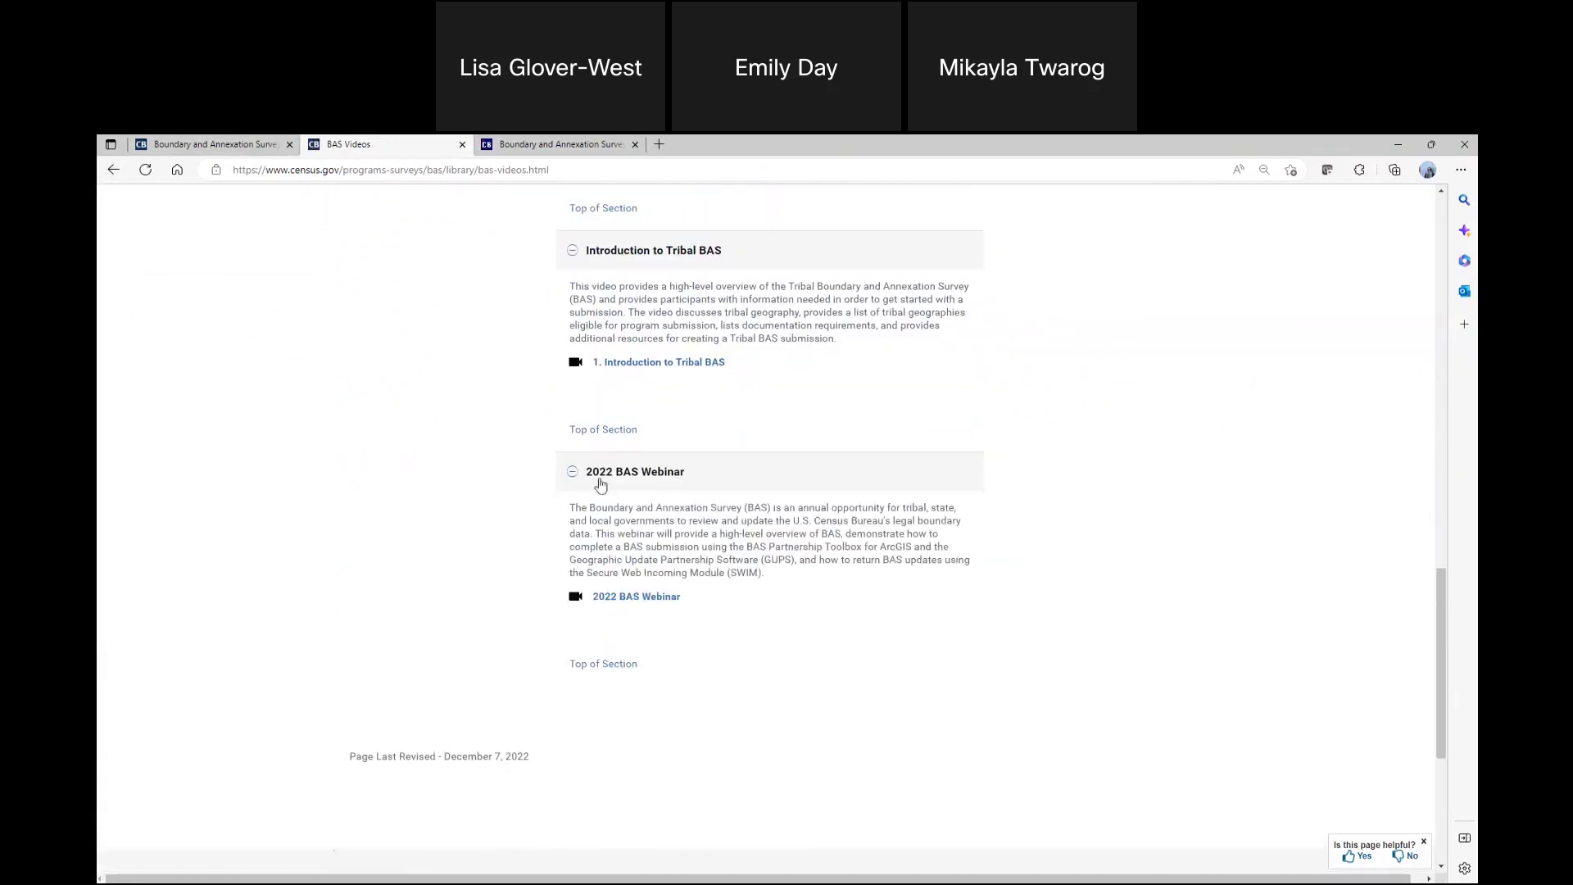
click(589, 479)
click(591, 478)
Go back from BAS Videos to the main BAS page and open the BAS Agreements page
click(113, 169)
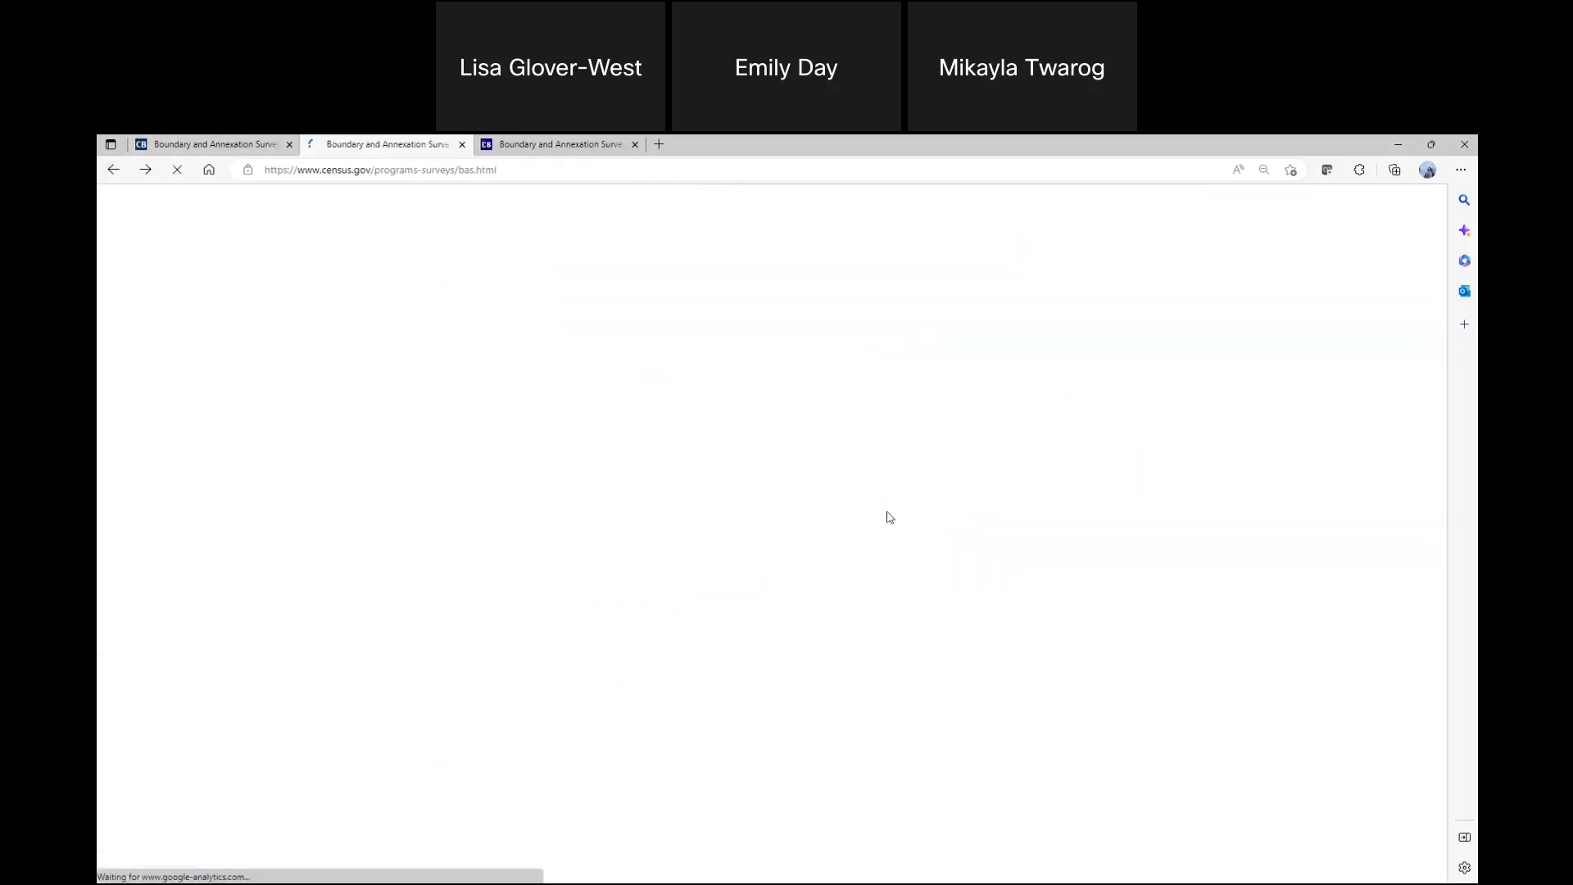
scroll(916, 521, down, 6)
scroll(916, 522, up, 1)
scroll(918, 566, down, 5)
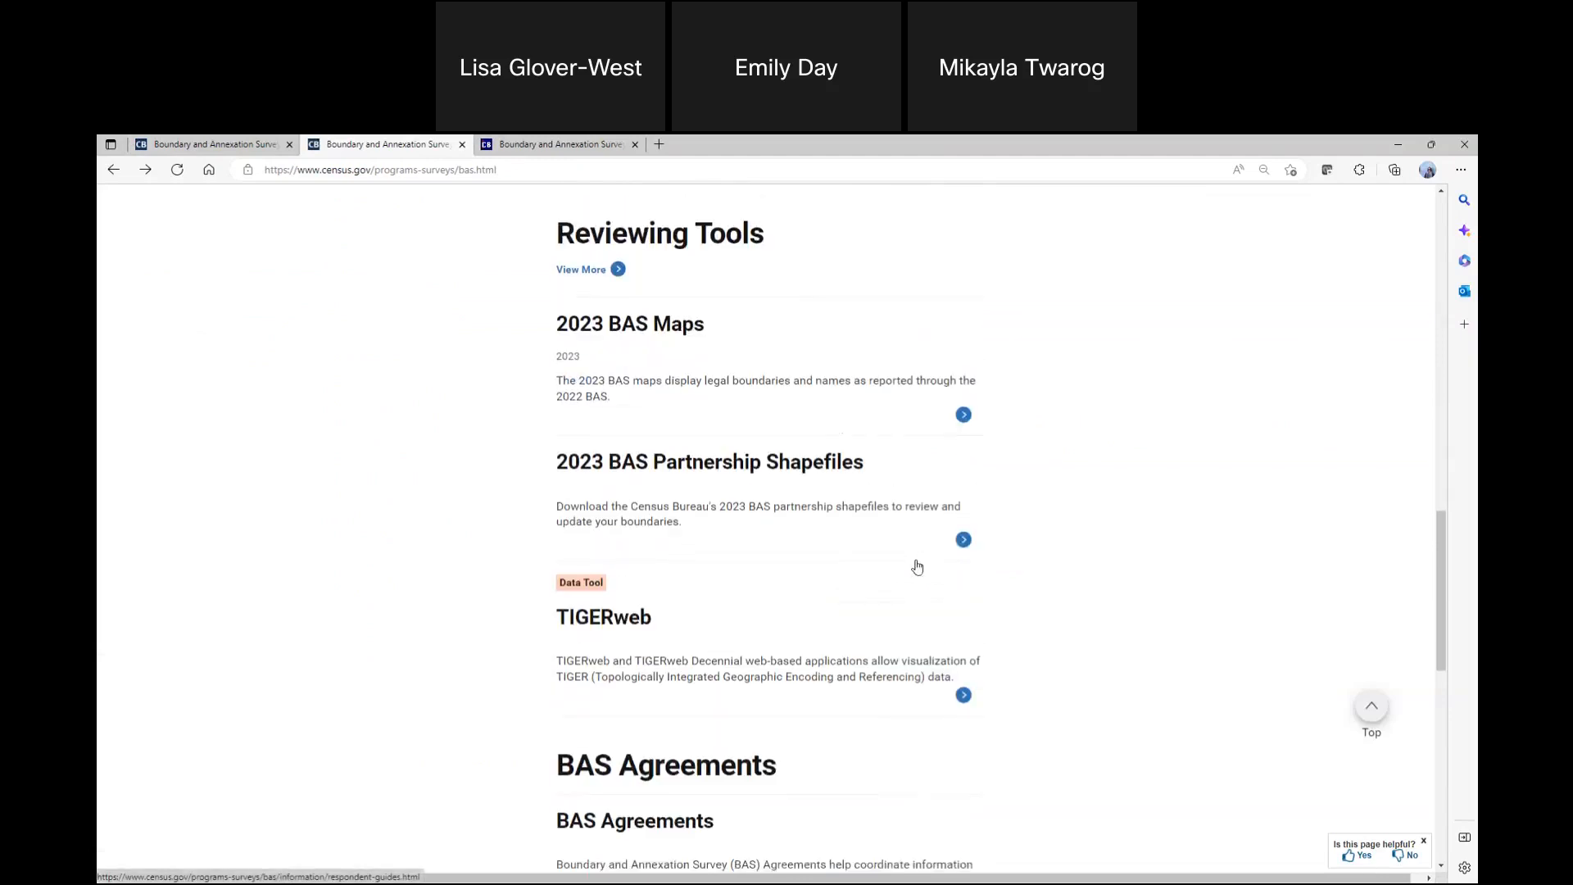
click(662, 628)
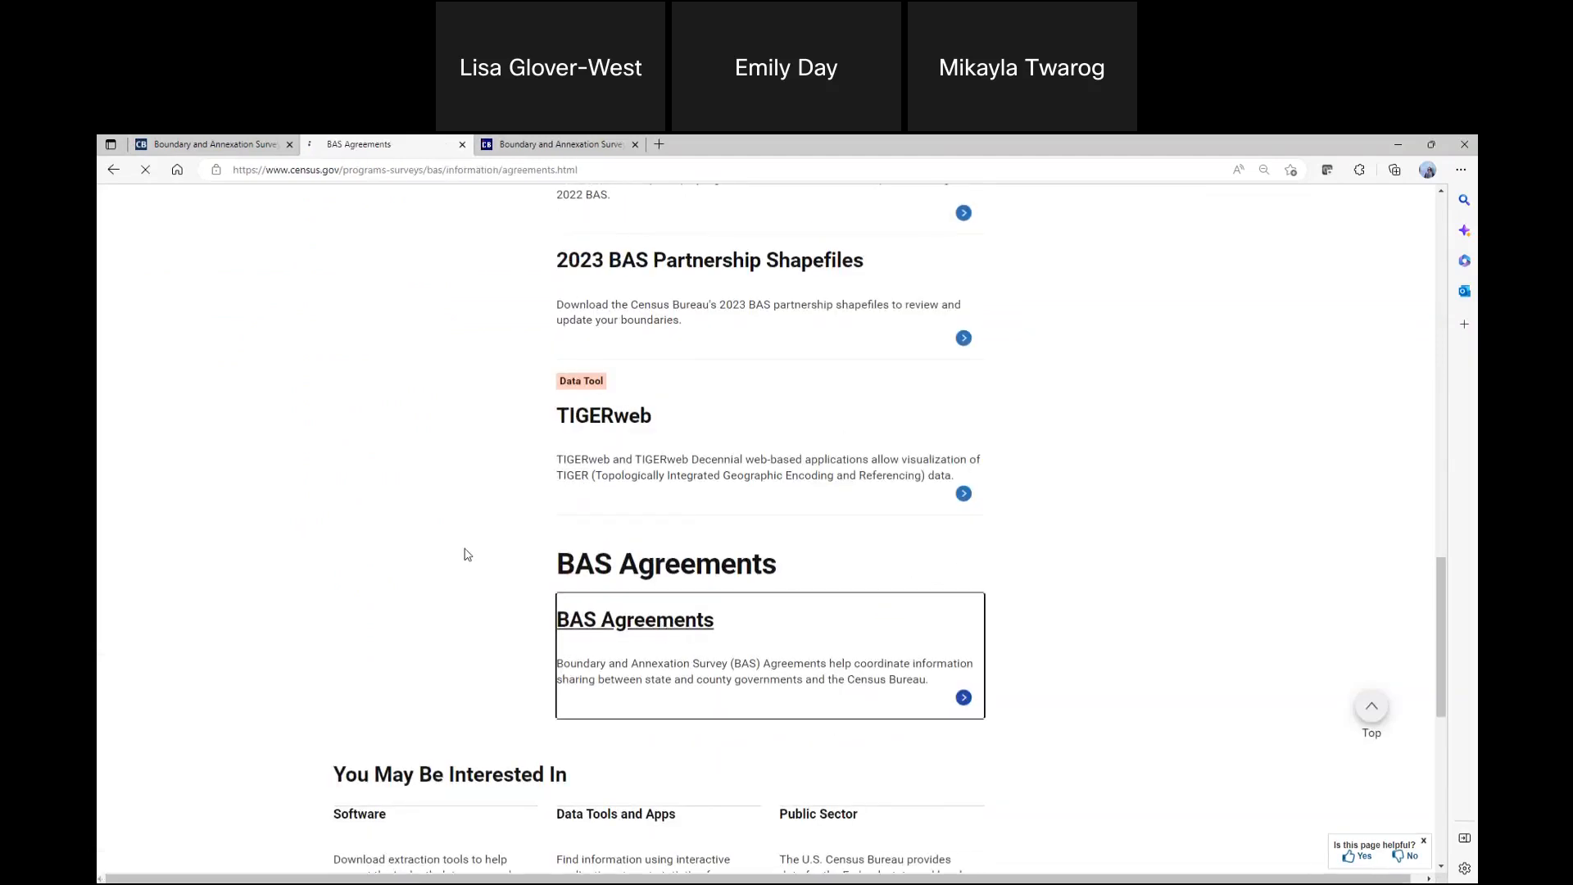
Open the State Law Summary PDF from BAS Agreement Resources in a new tab, and return to the BAS Agreements page
scroll(956, 649, down, 5)
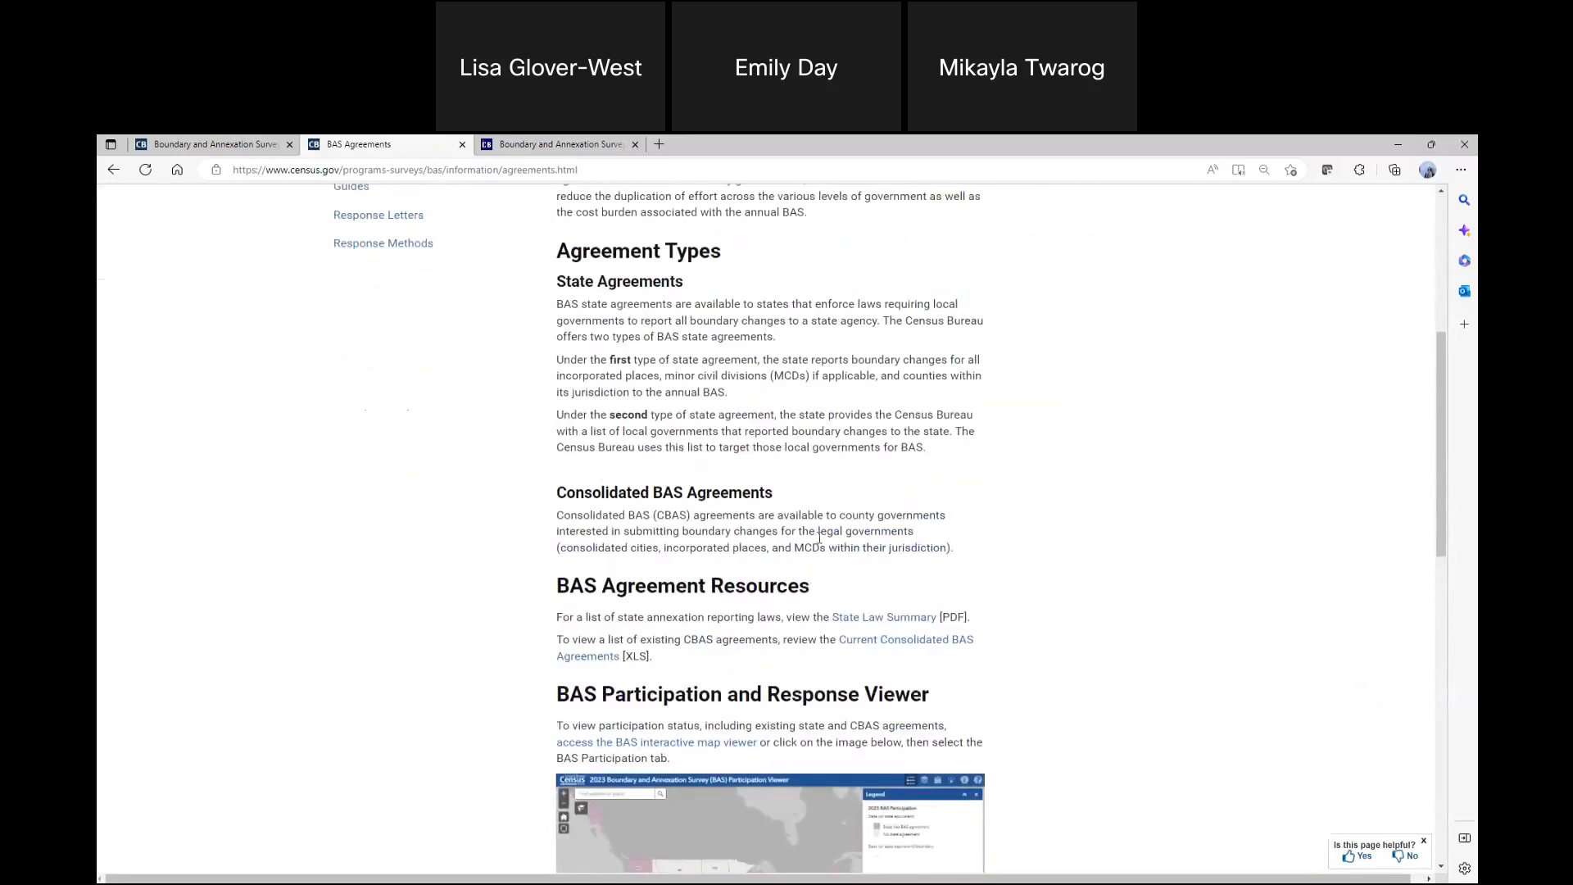
scroll(1016, 573, down, 4)
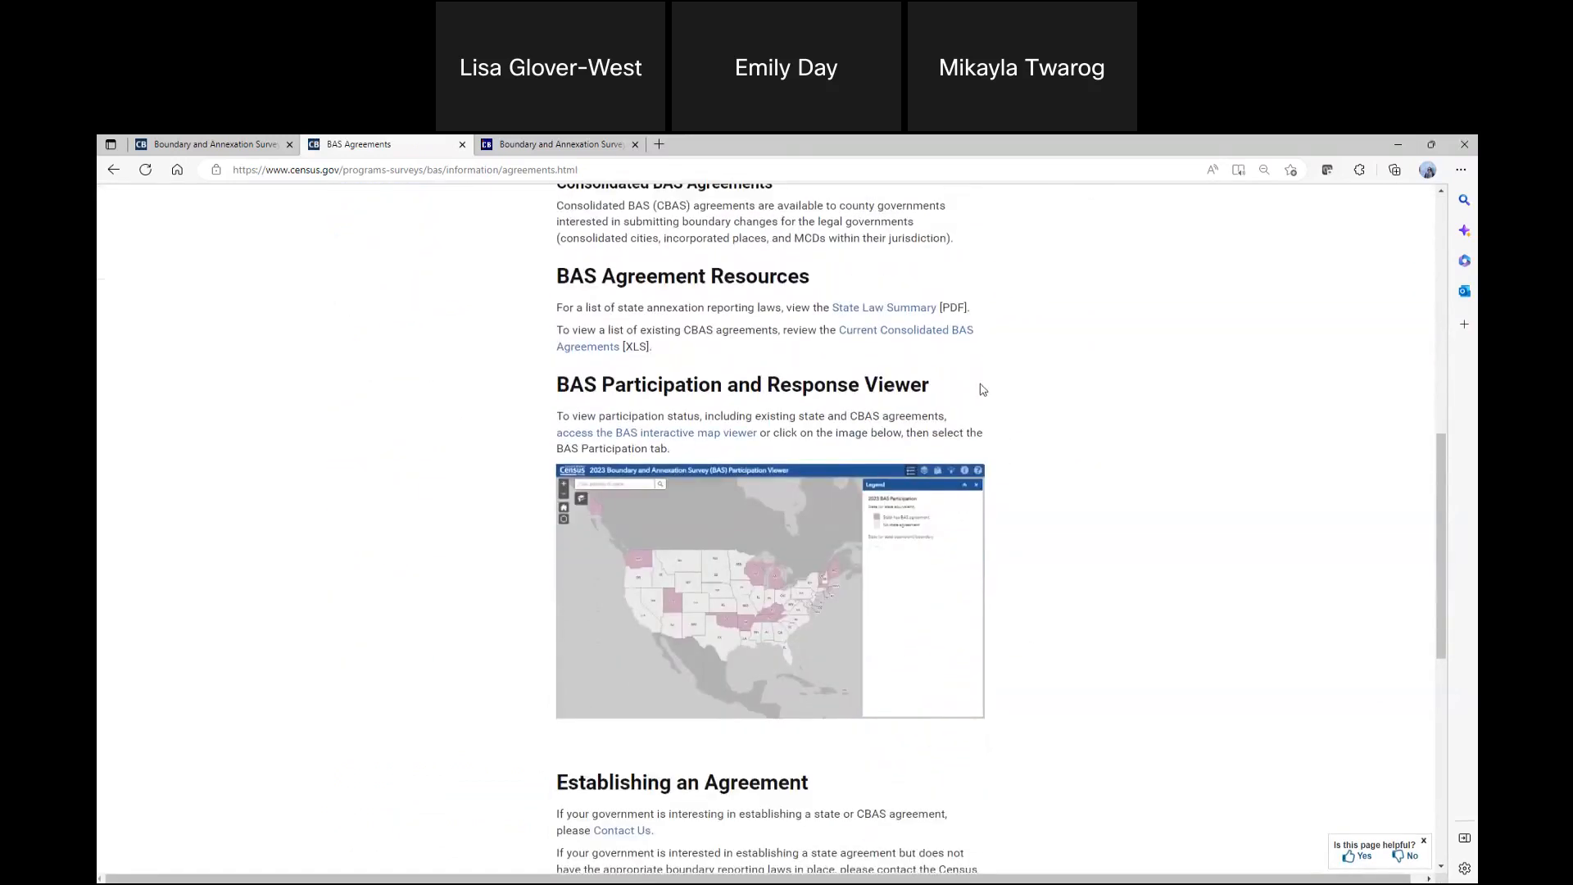
right_click(904, 315)
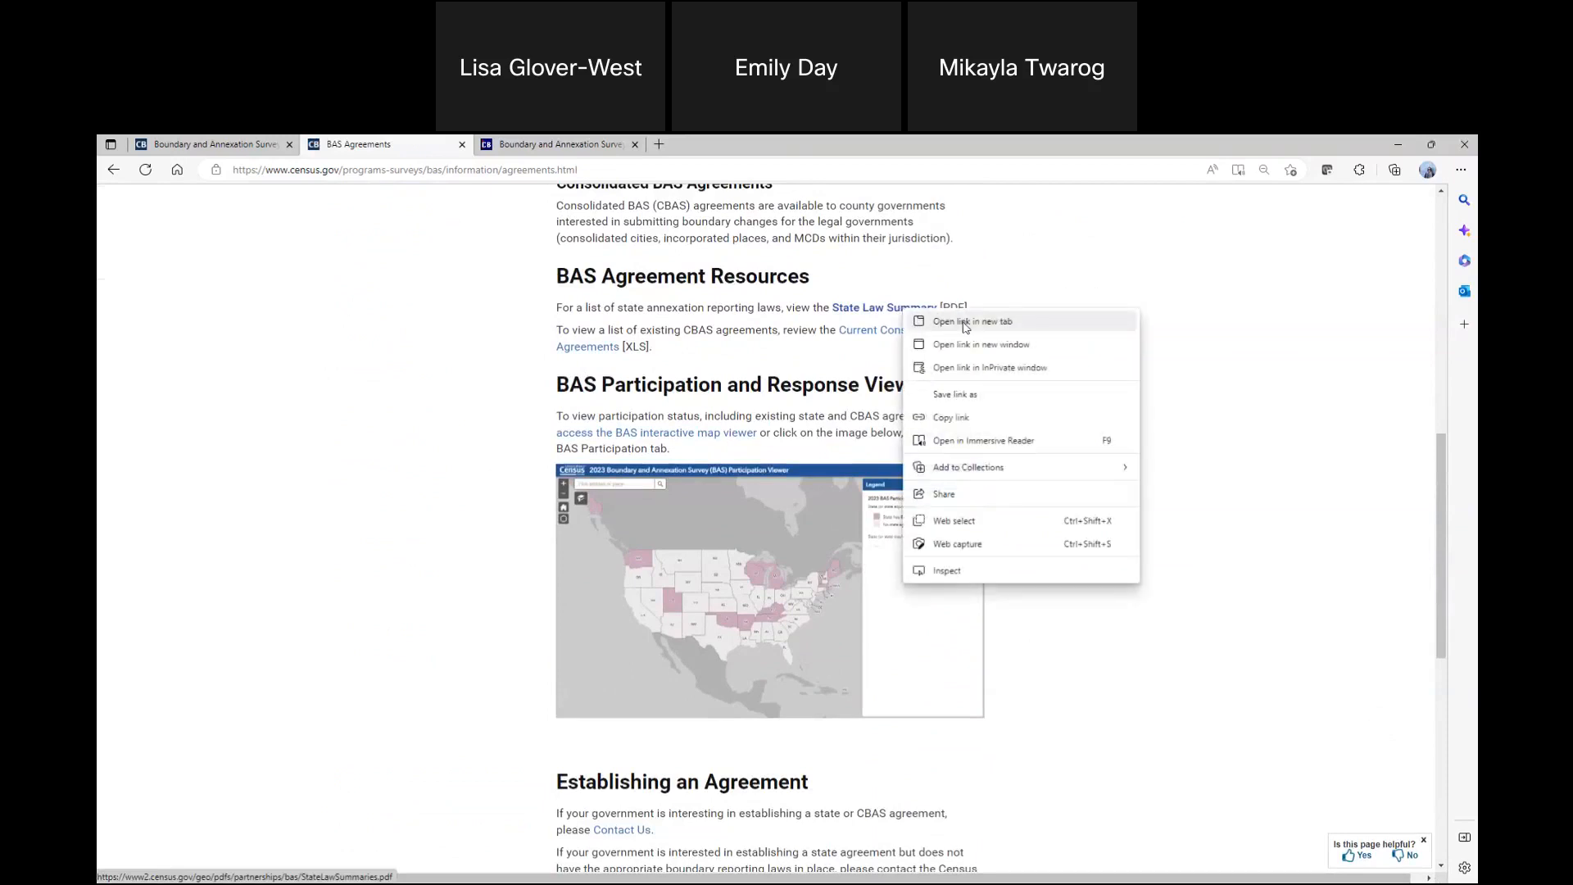
click(966, 321)
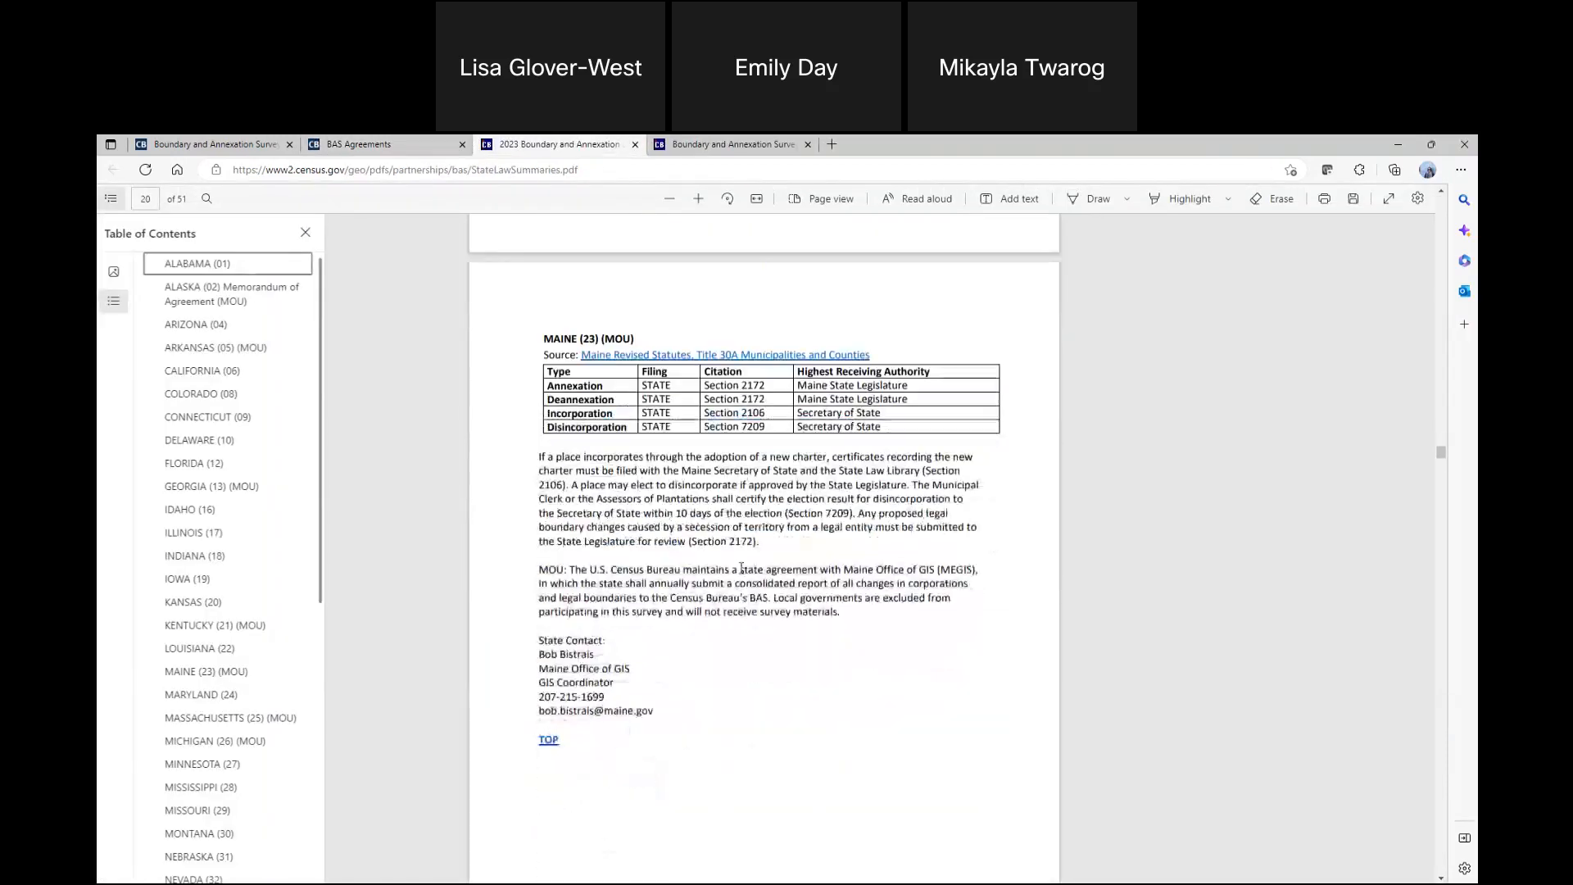
click(418, 144)
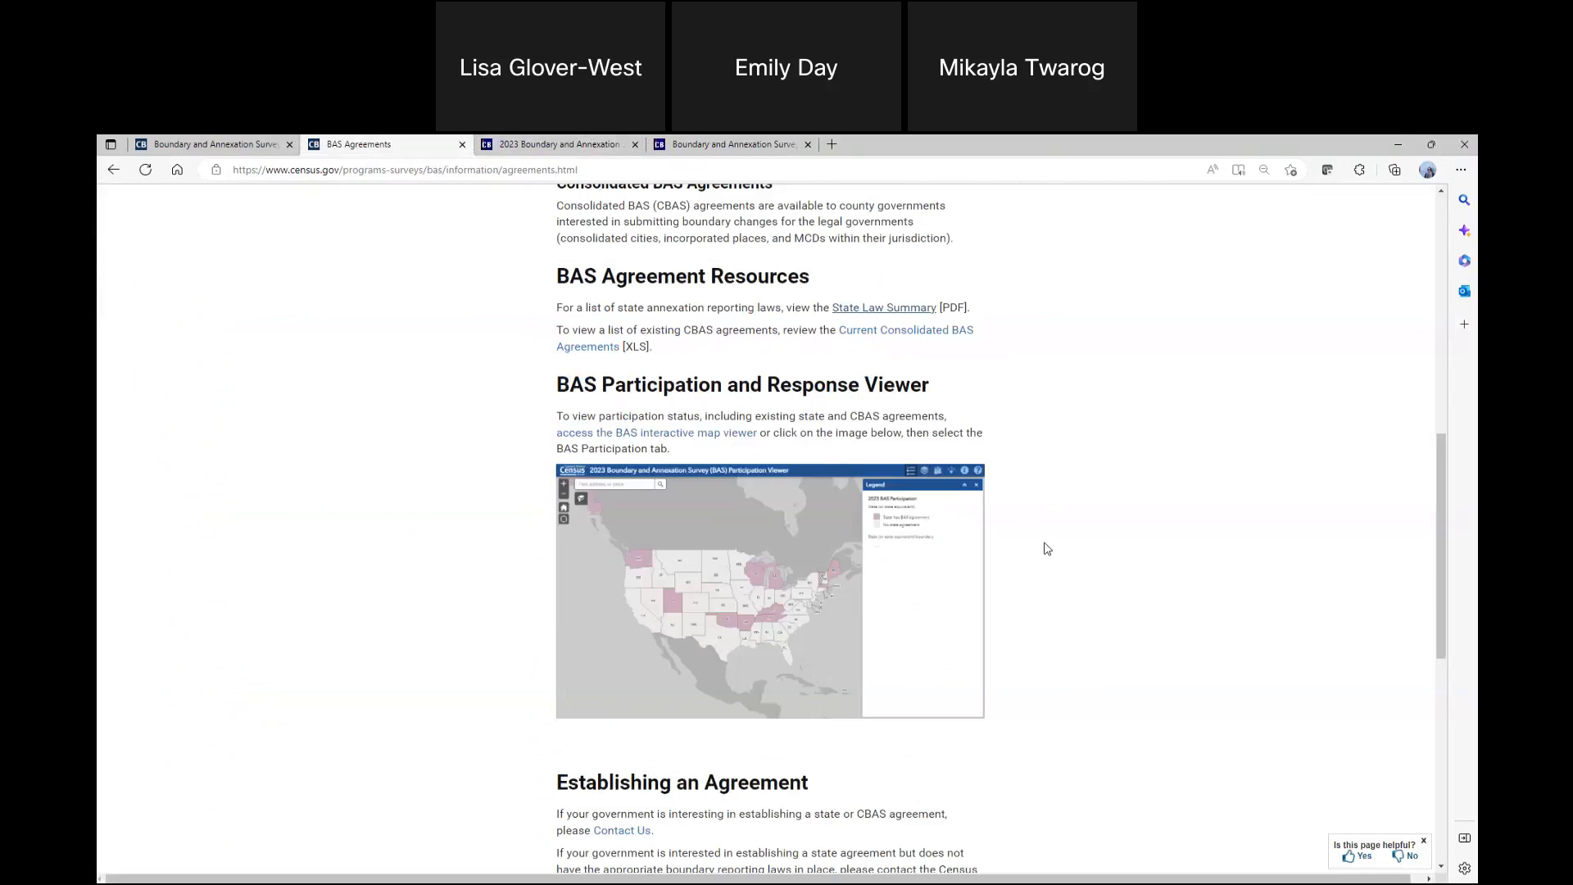
Download the Current Consolidated BAS Agreements spreadsheet and open the downloaded file
click(884, 341)
click(1201, 237)
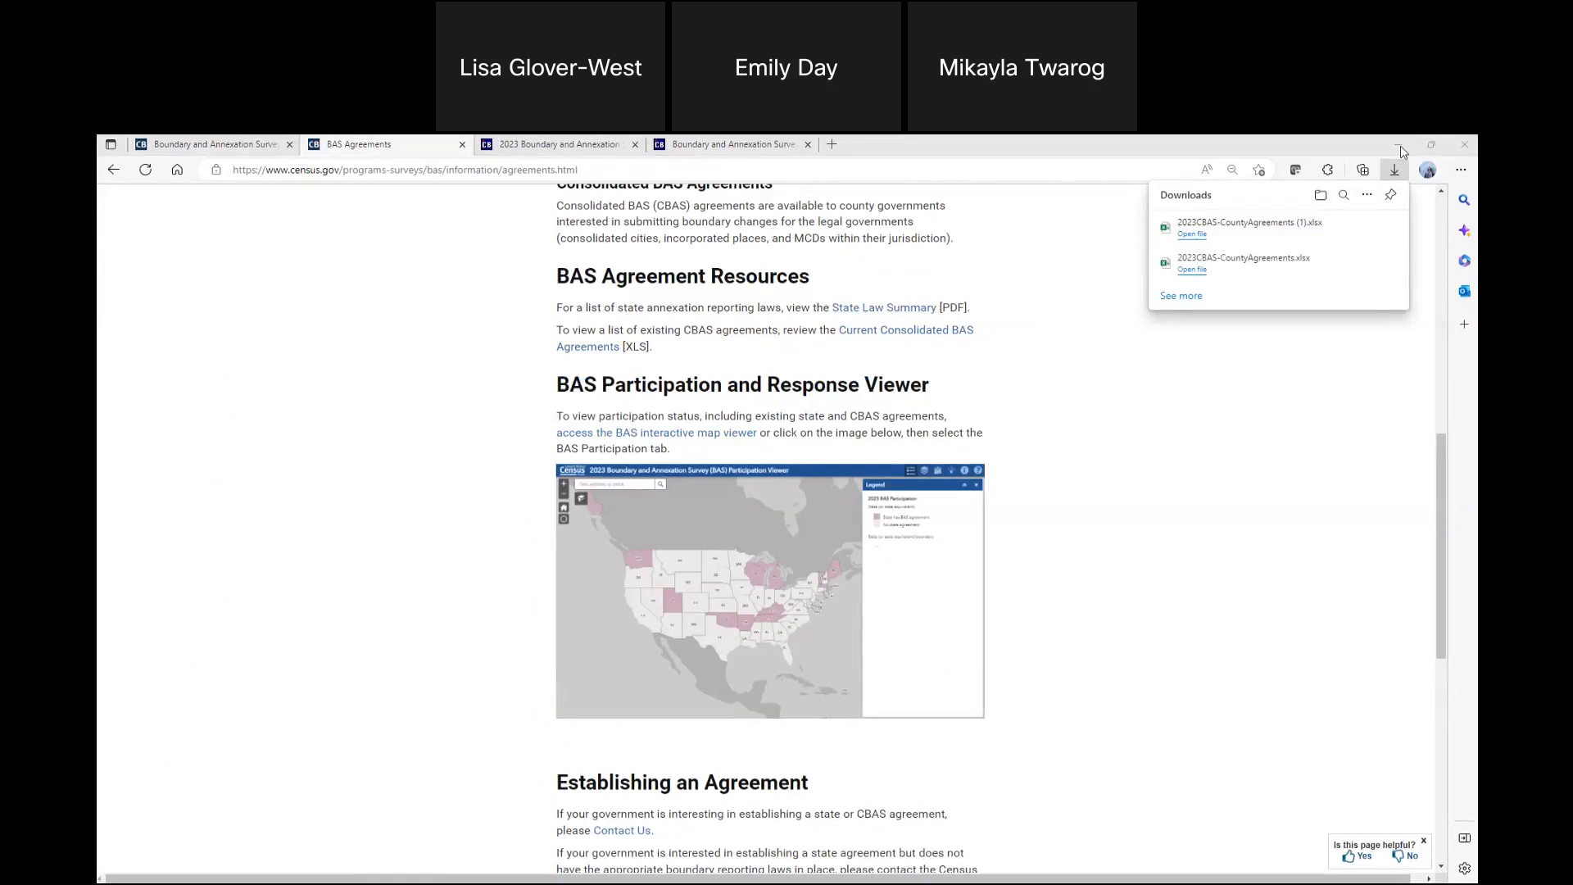
Review the Establishing an Agreement section and go back to the main BAS page
scroll(934, 410, down, 3)
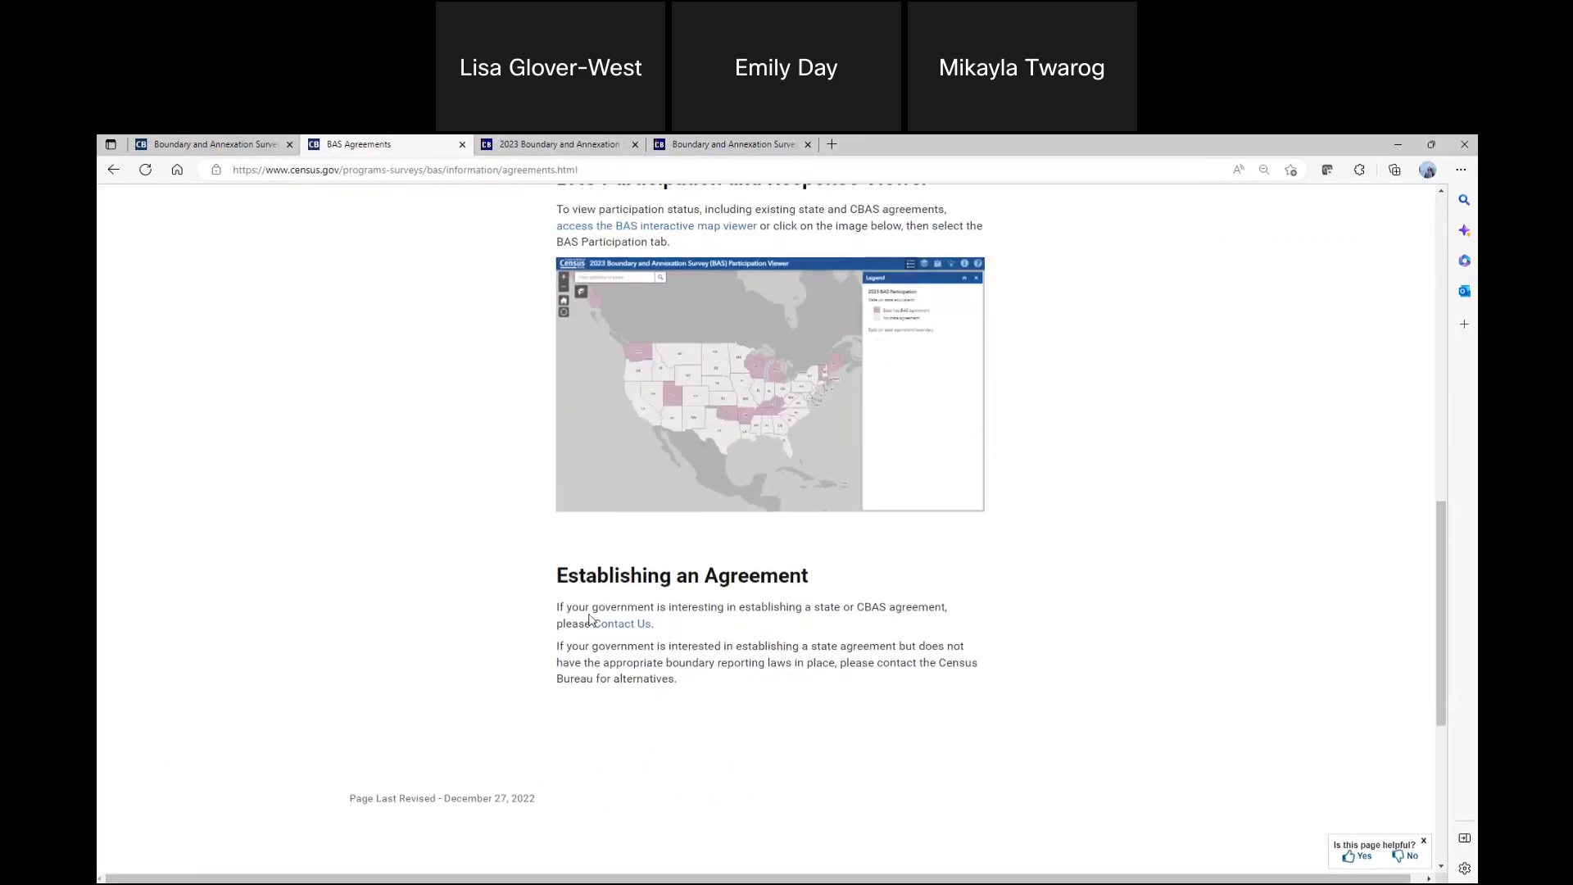
scroll(433, 469, up, 5)
scroll(435, 474, up, 10)
click(113, 171)
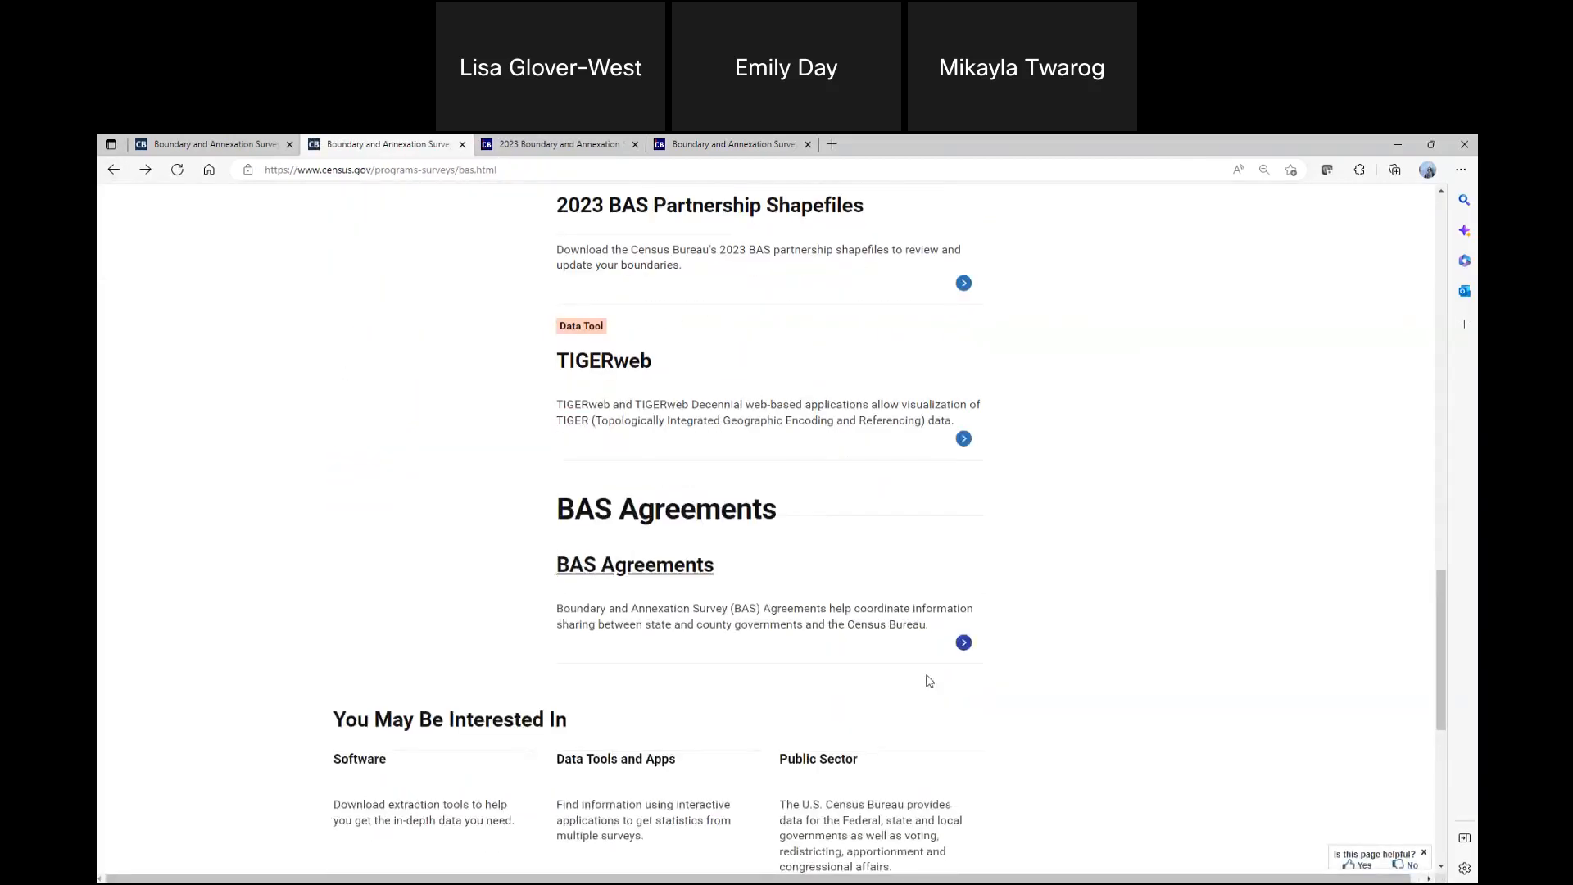
scroll(929, 681, up, 15)
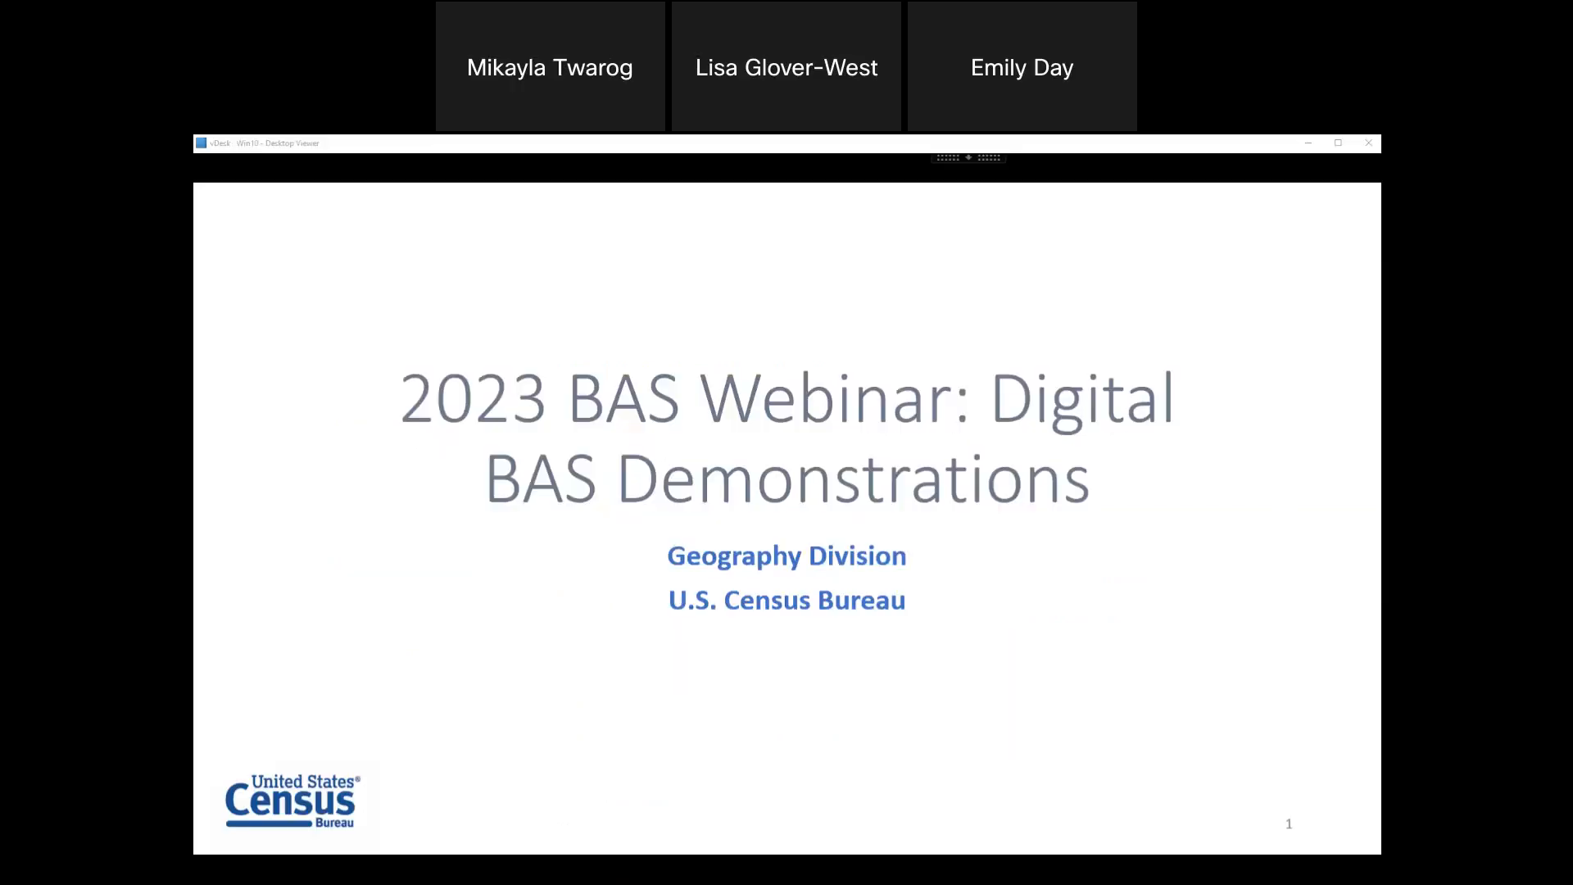
click(502, 146)
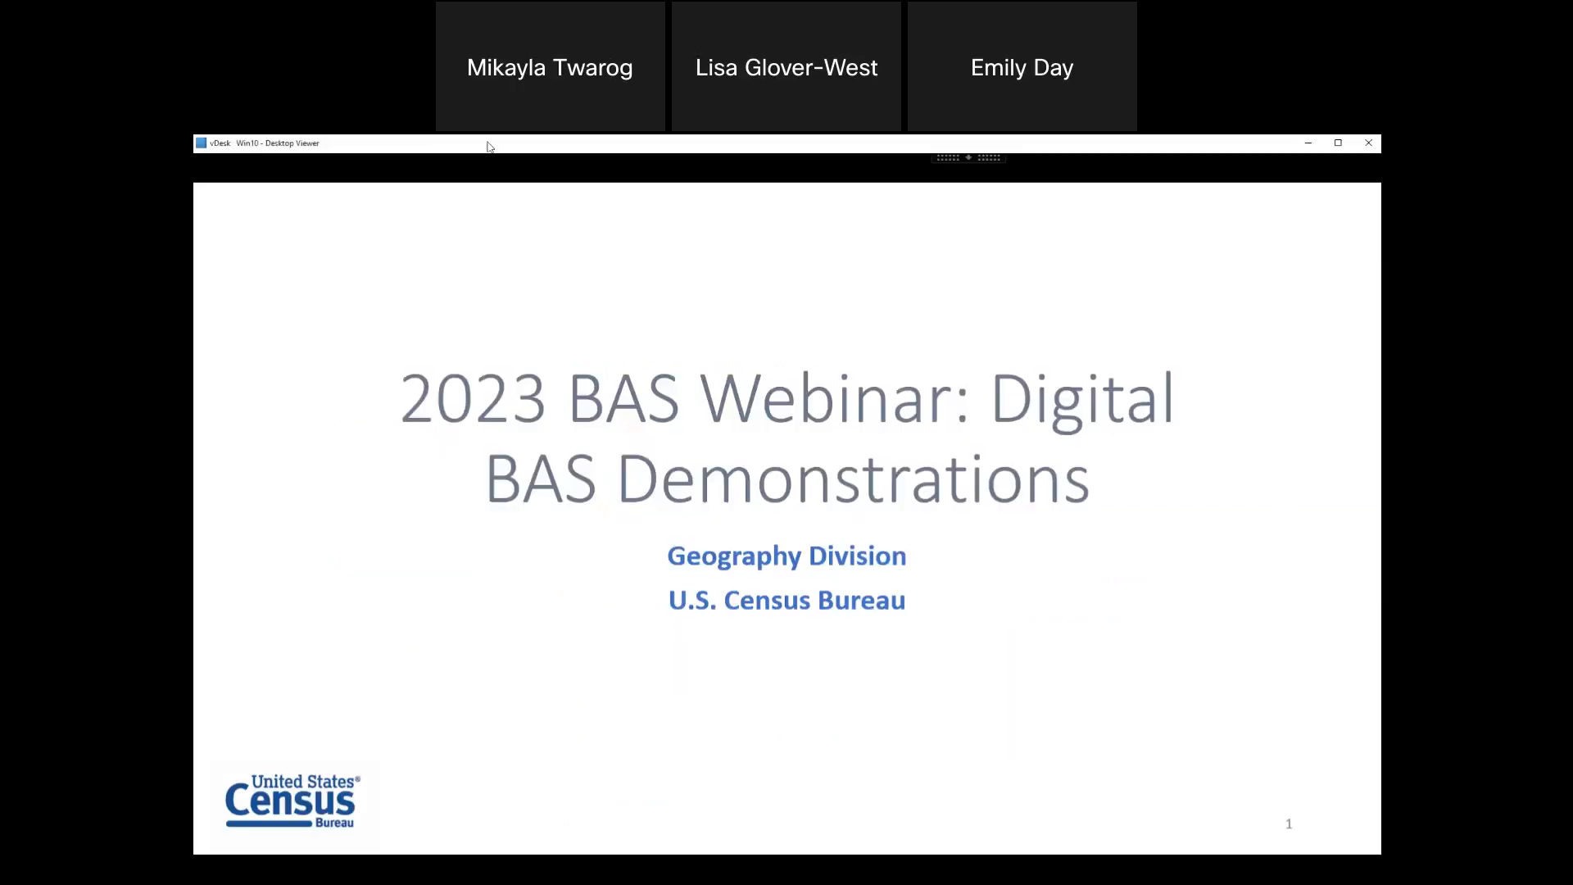
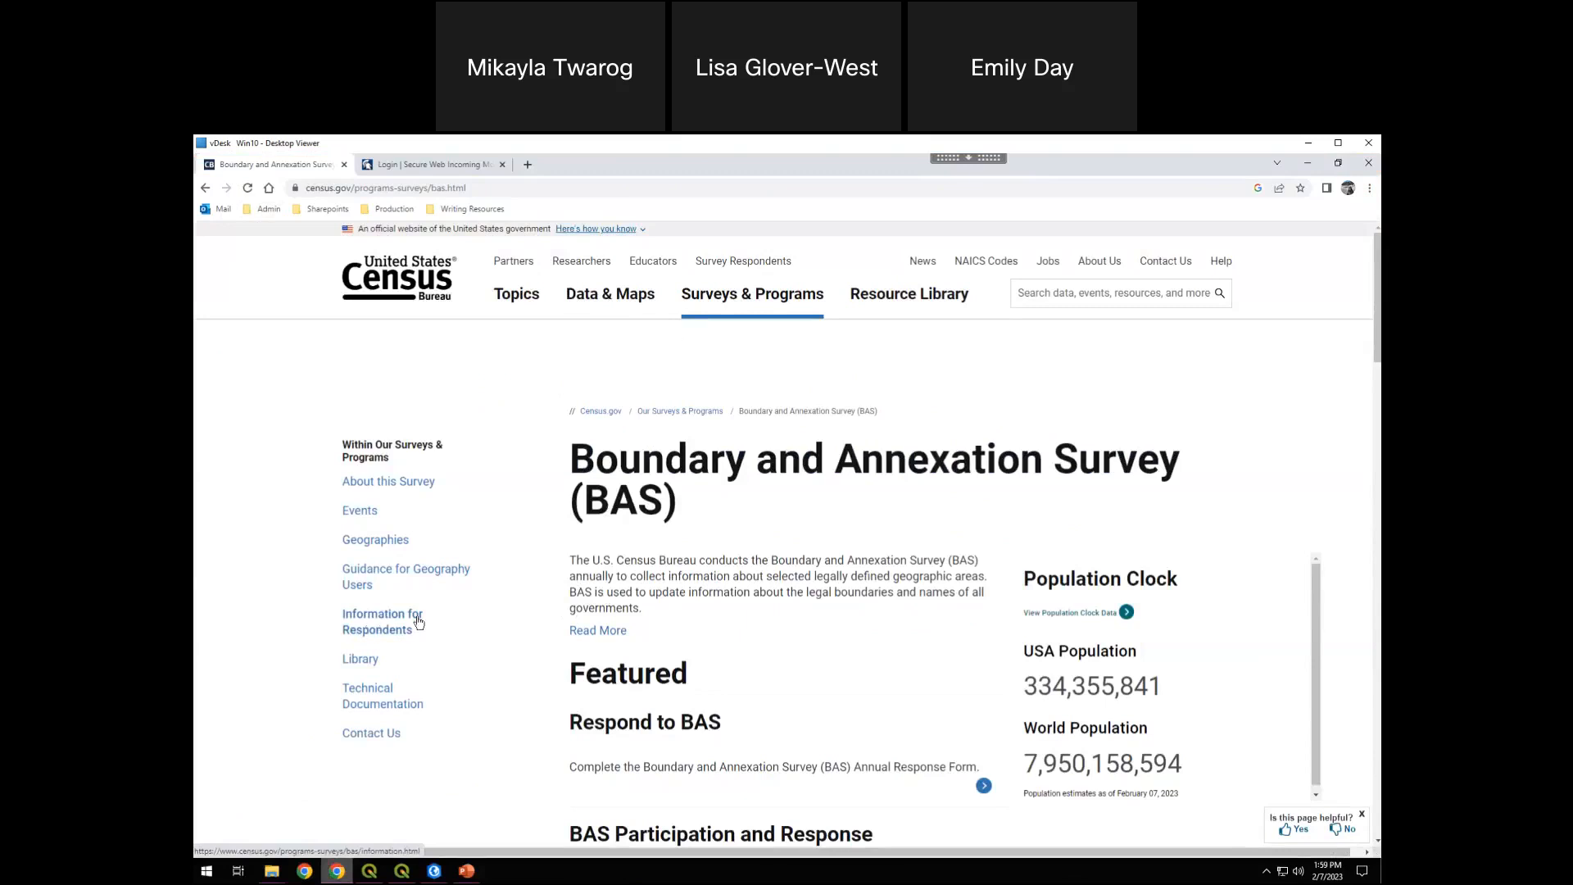
Open the Information for Respondents section and view its Respondent How-To Guides page
click(369, 621)
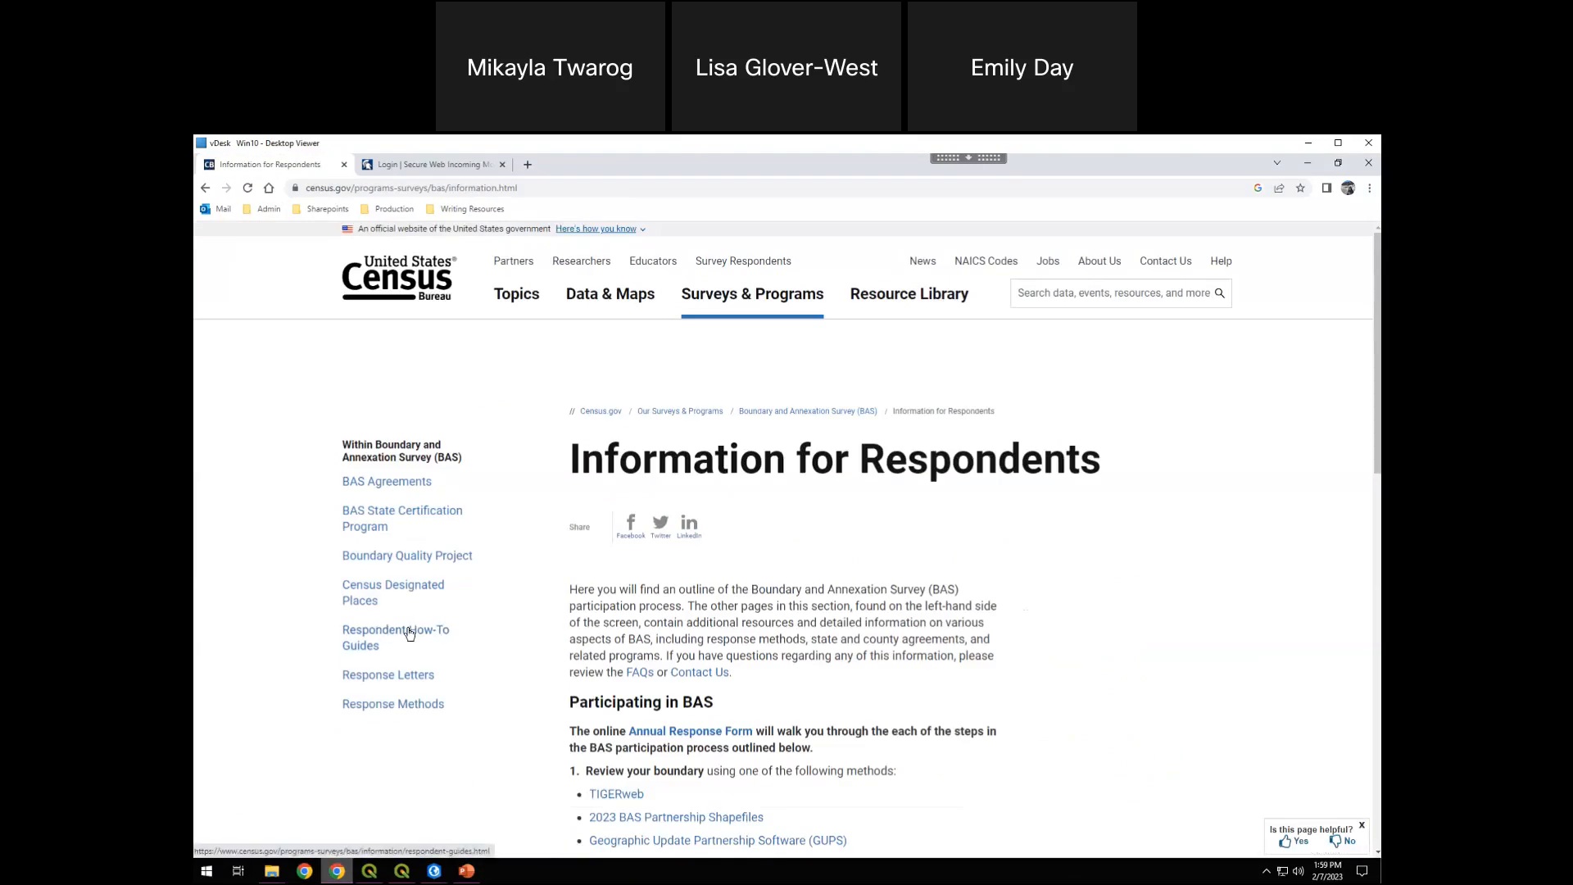
scroll(456, 614, down, 1)
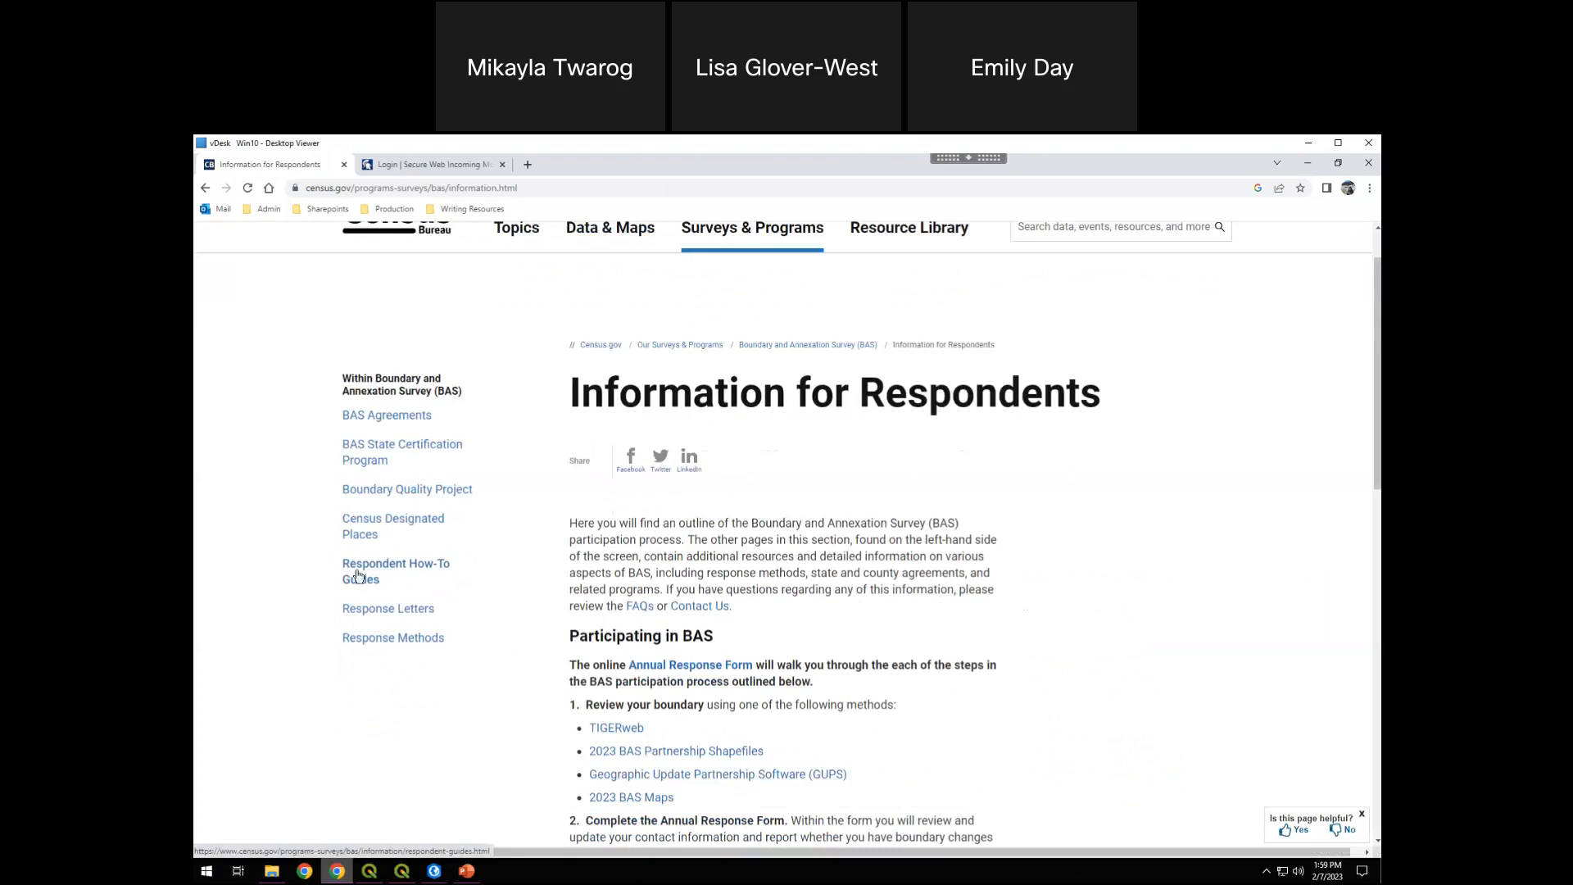
click(410, 567)
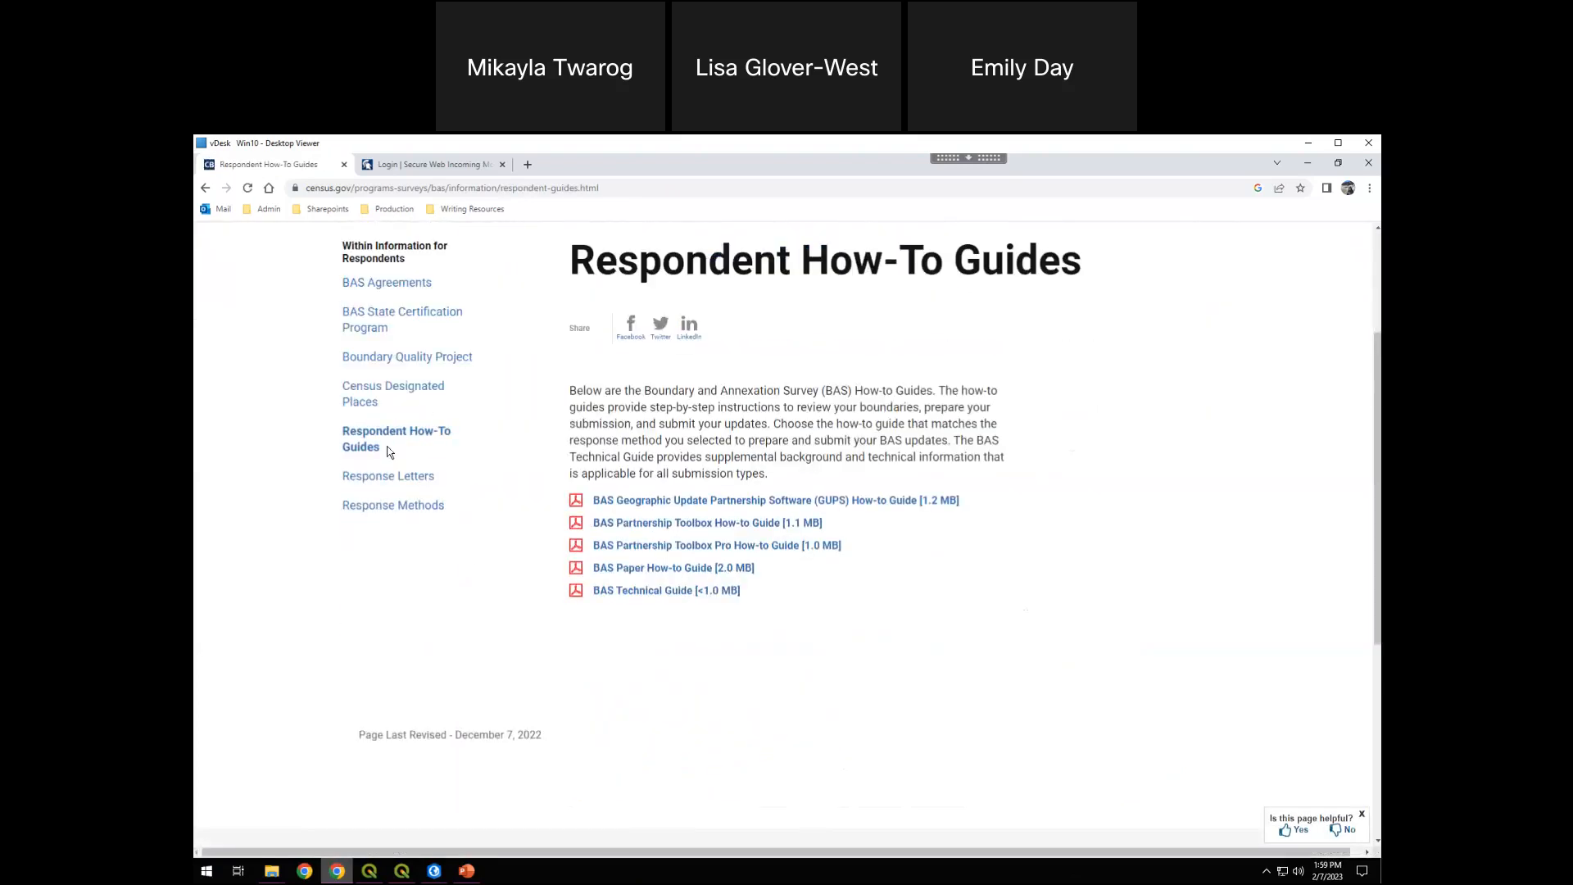
scroll(556, 525, up, 1)
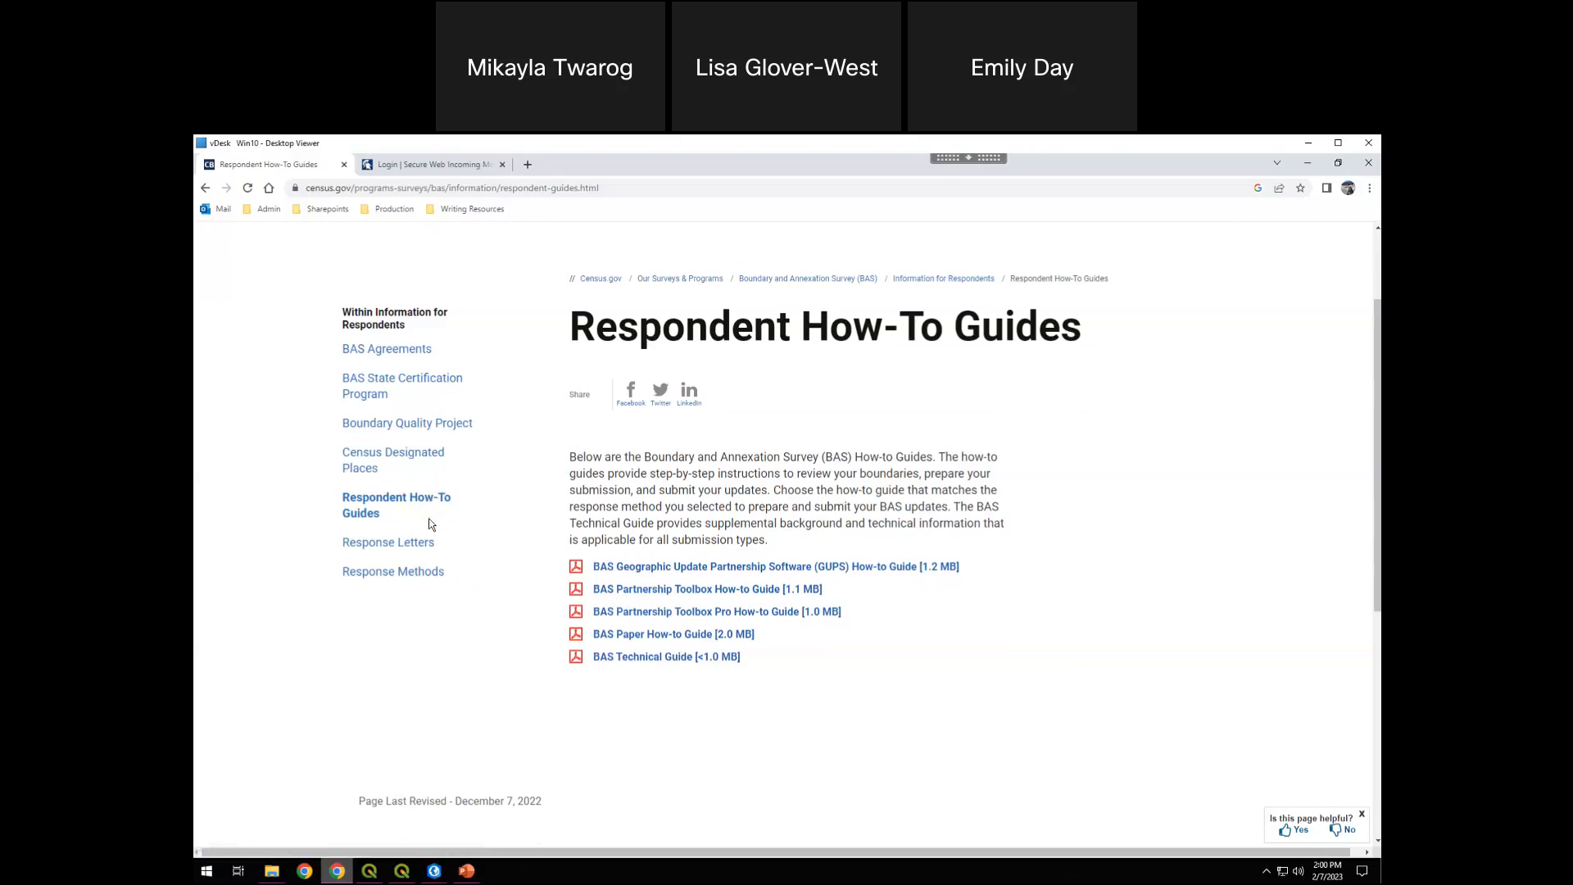
Open the Response Methods page and expand the BAS Partnership Toolbox section to read it
click(368, 578)
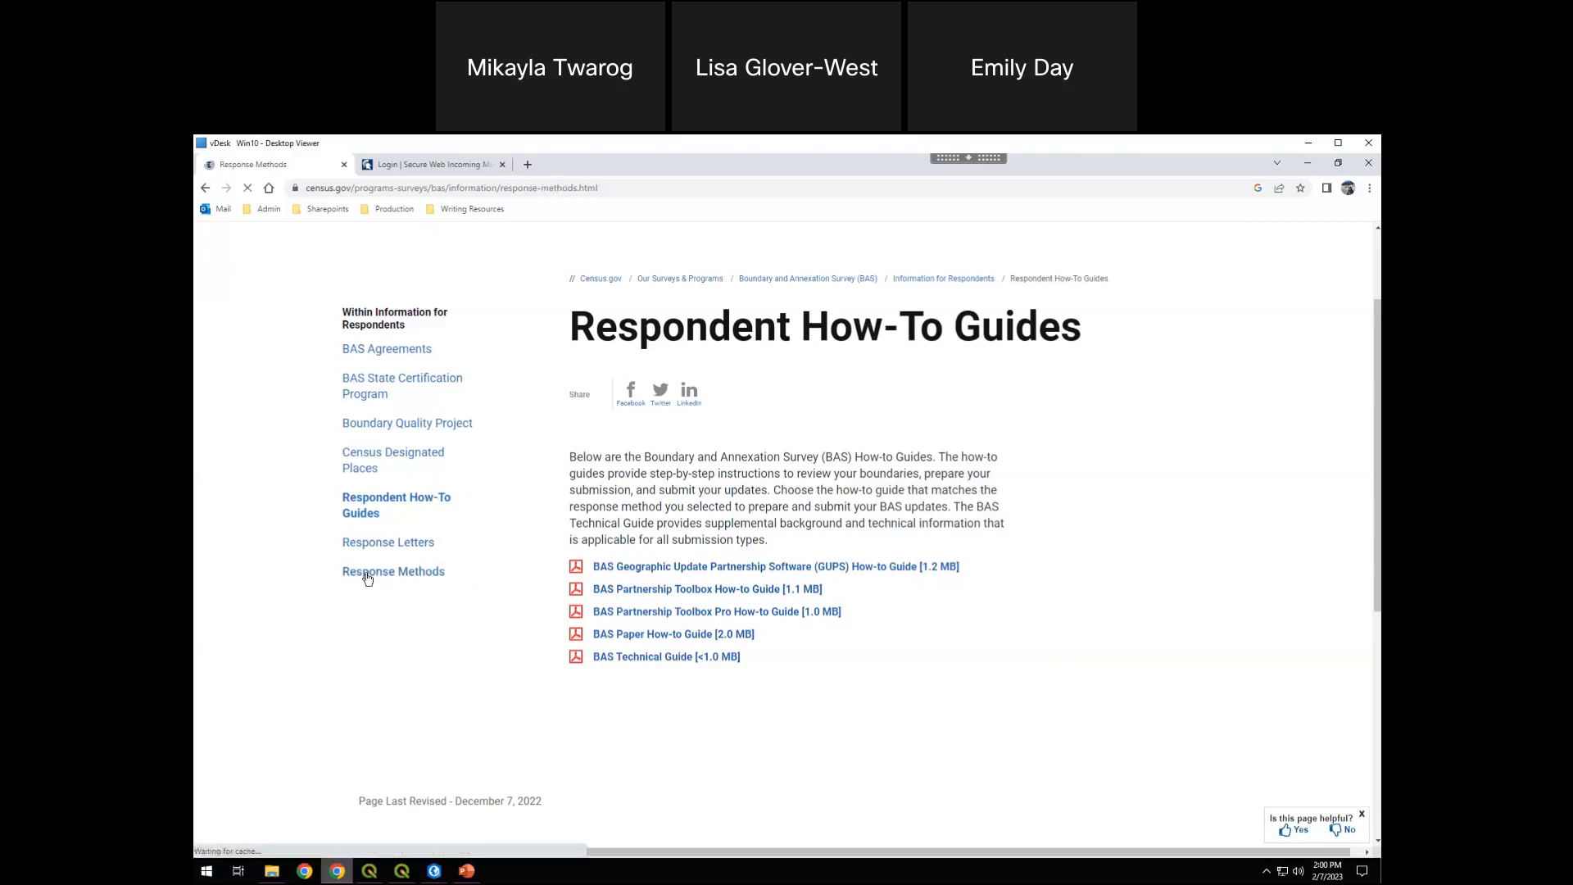
scroll(471, 586, down, 5)
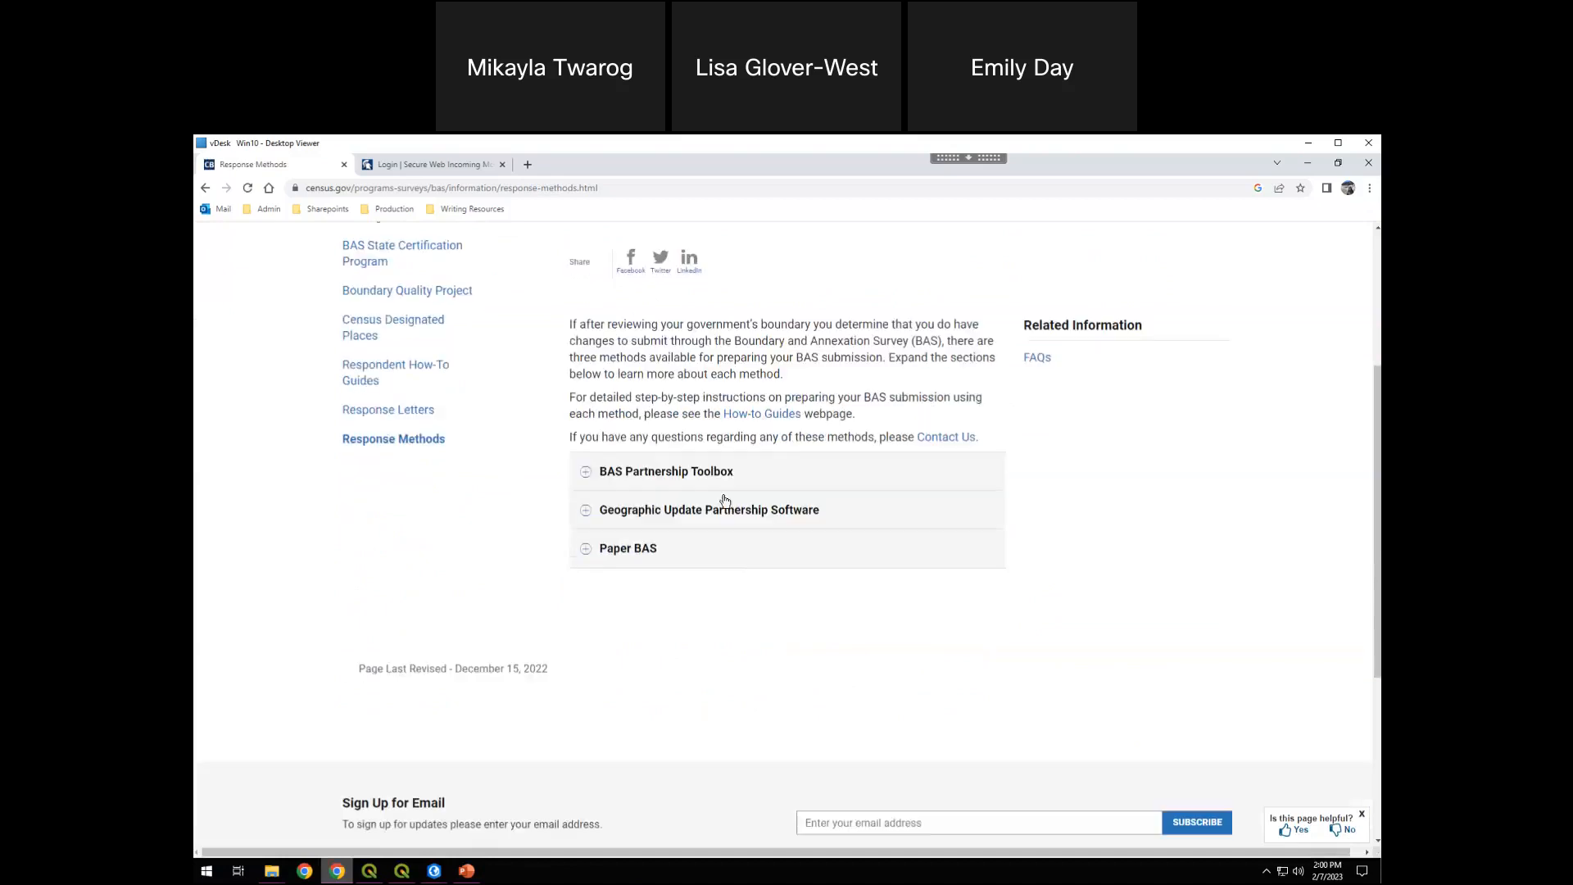
scroll(704, 483, up, 1)
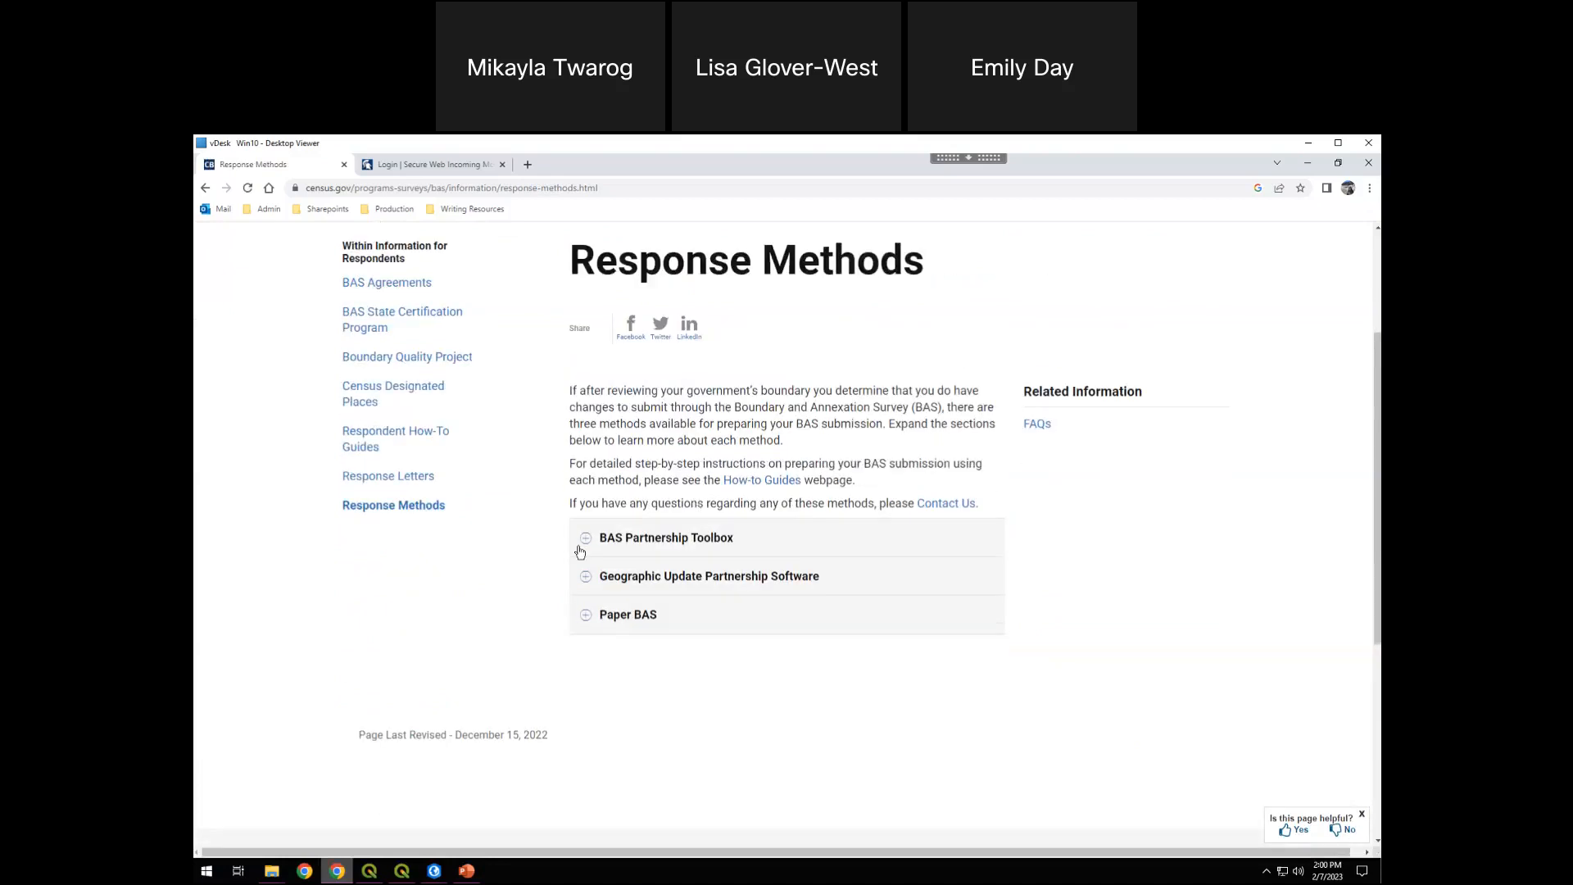
click(587, 541)
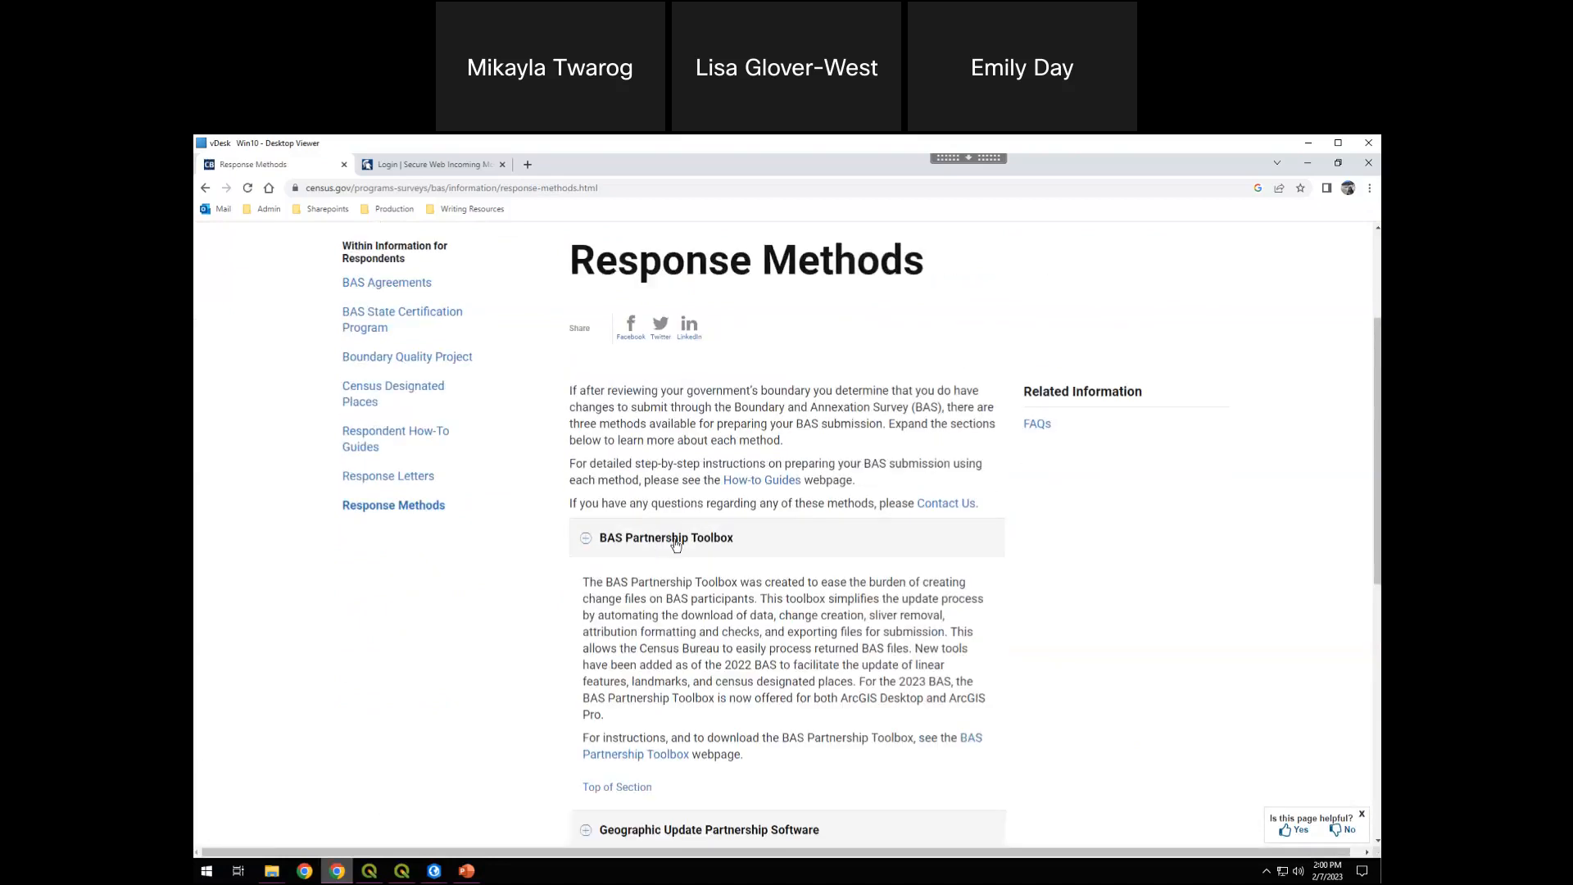
scroll(707, 545, down, 1)
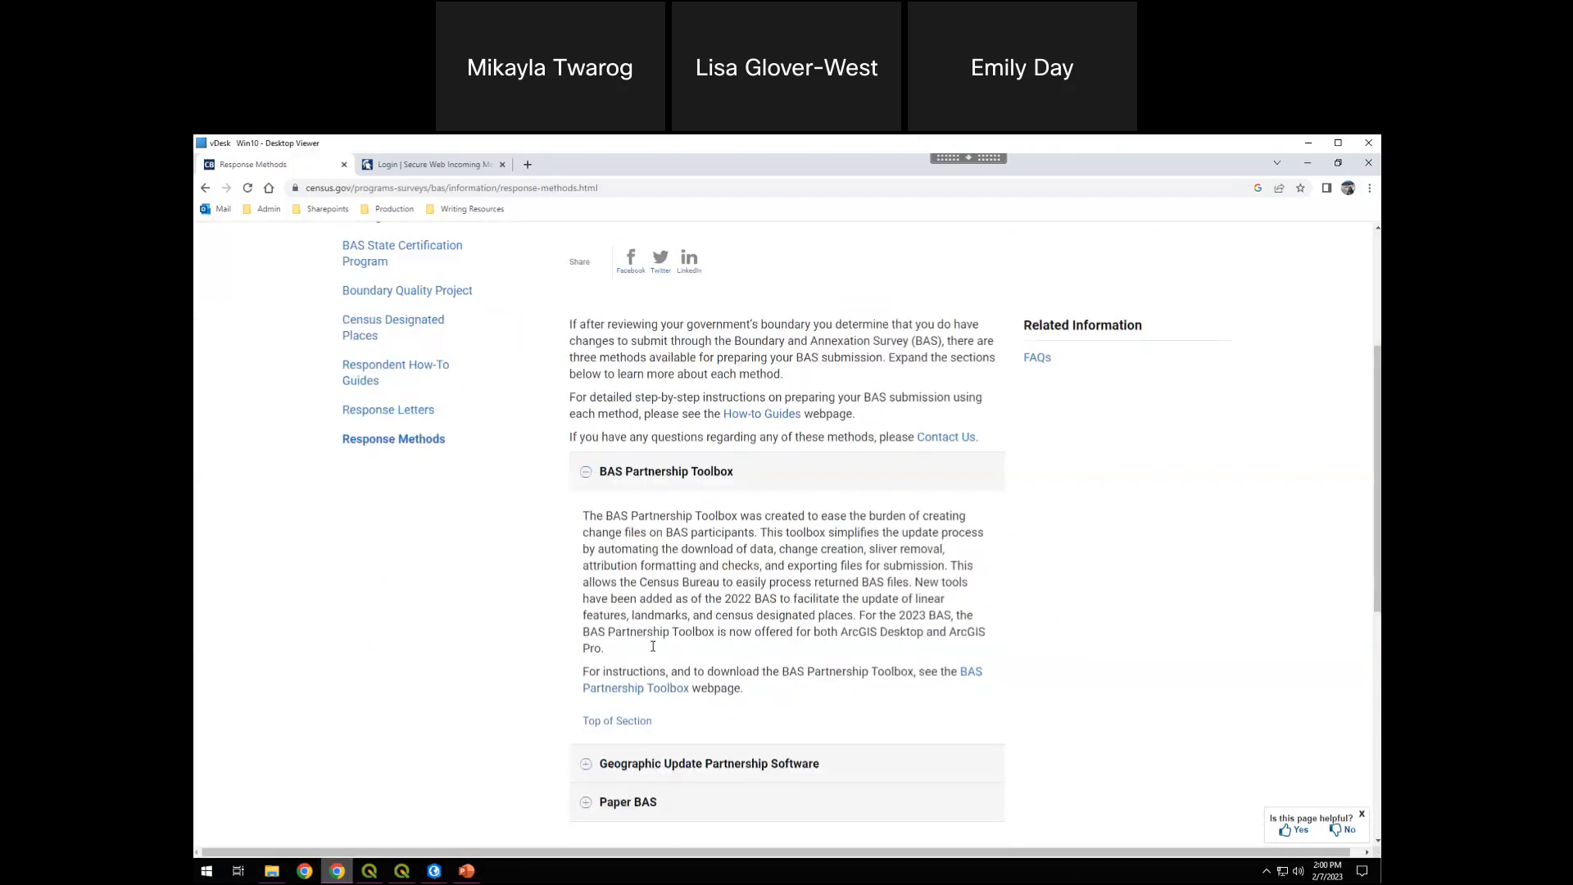
scroll(599, 702, down, 1)
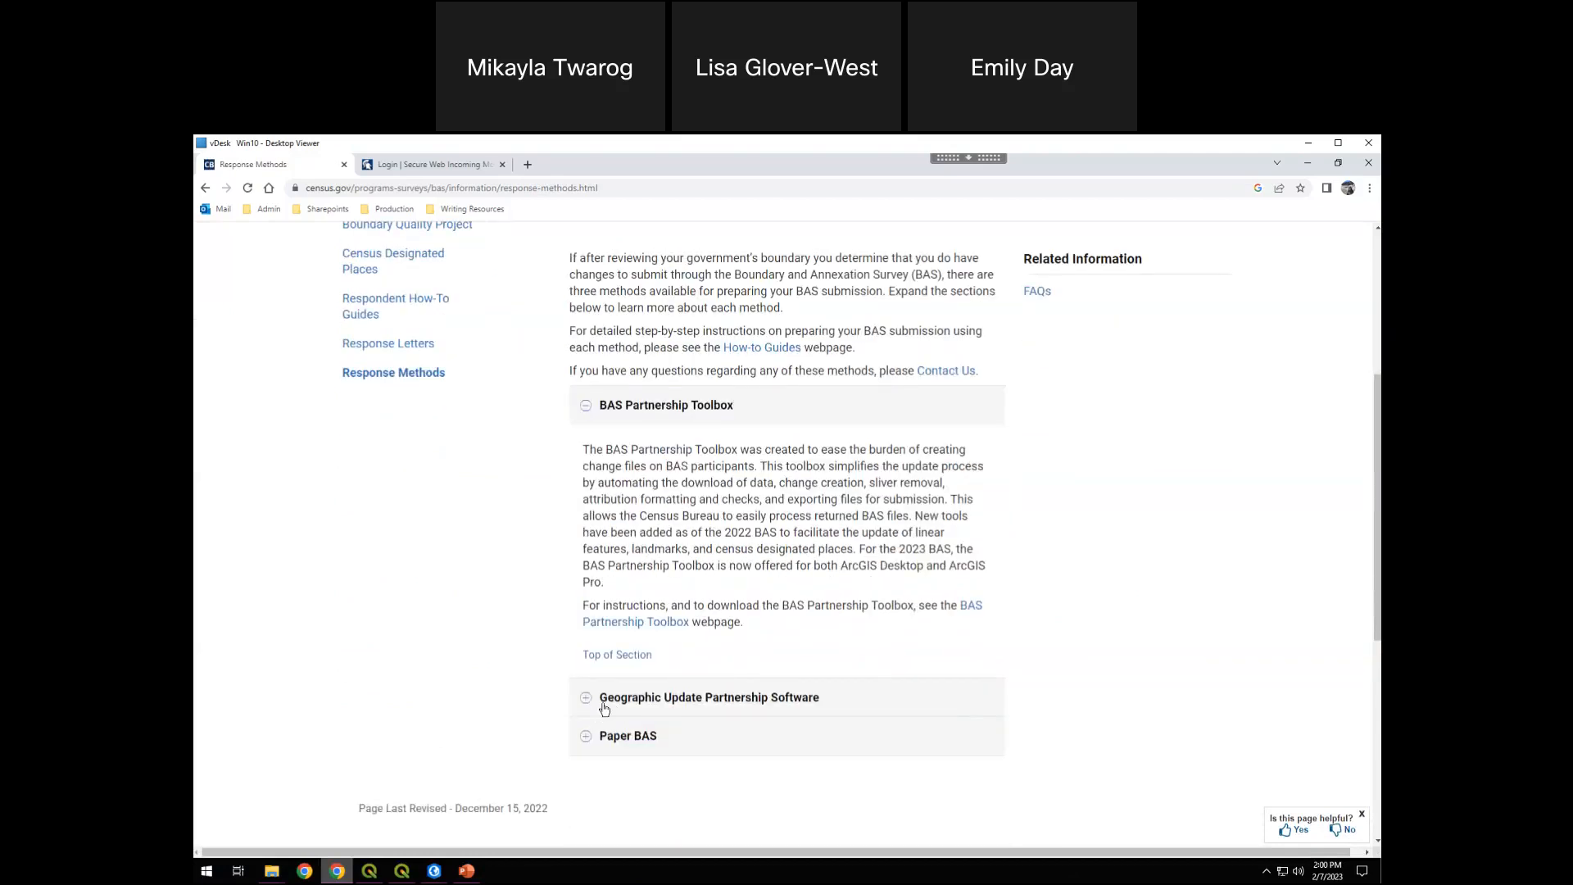
Expand the Geographic Update Partnership Software section and review its description and download instructions
click(586, 700)
scroll(662, 693, down, 4)
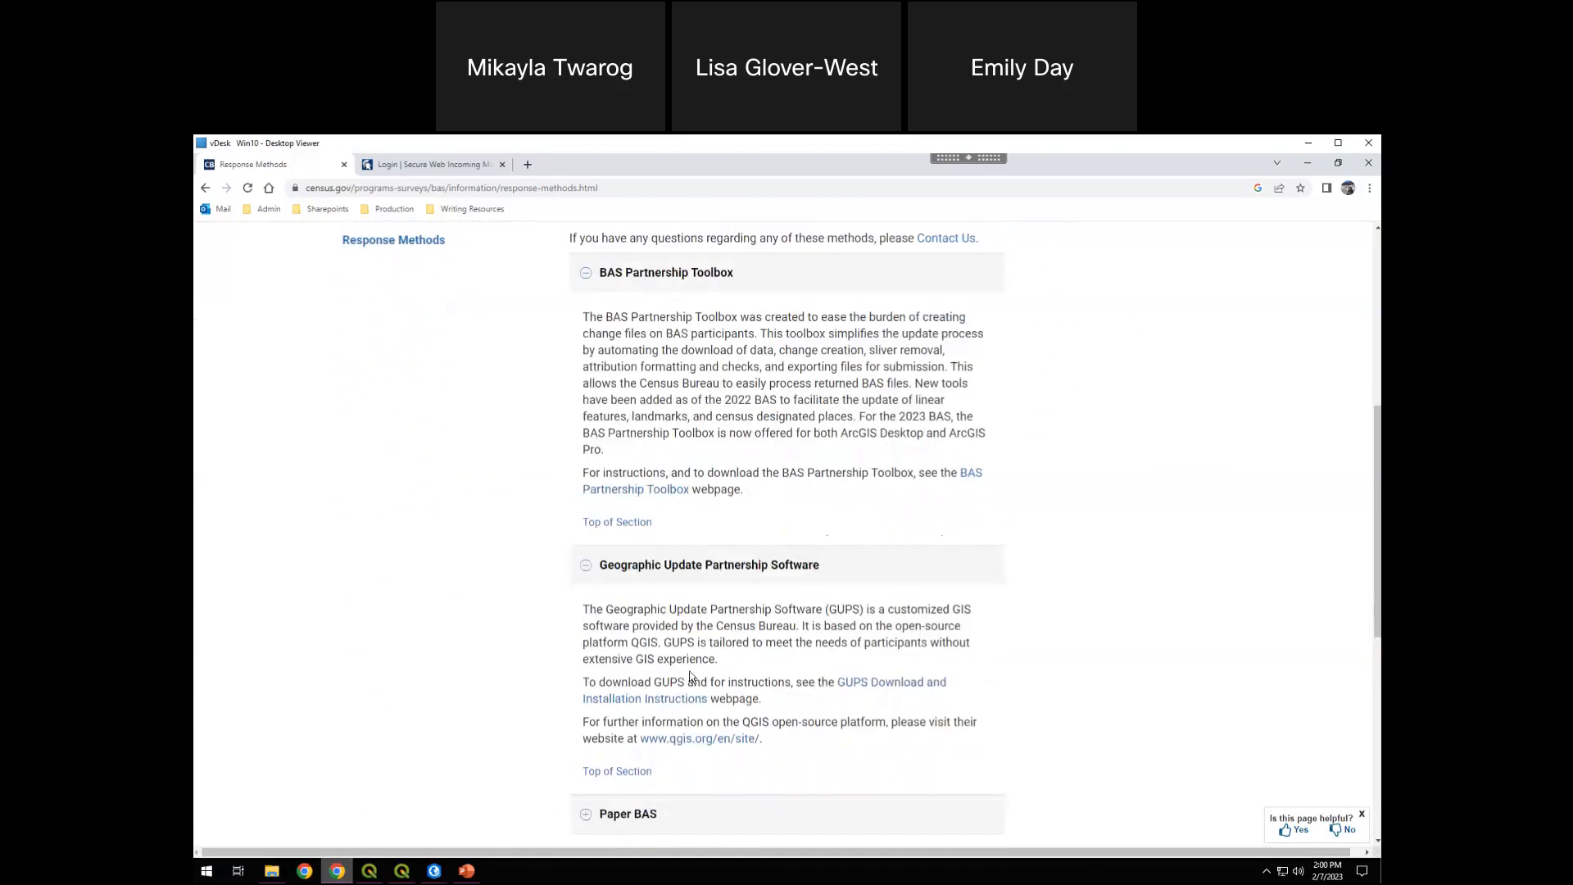
scroll(726, 705, up, 2)
scroll(643, 779, up, 2)
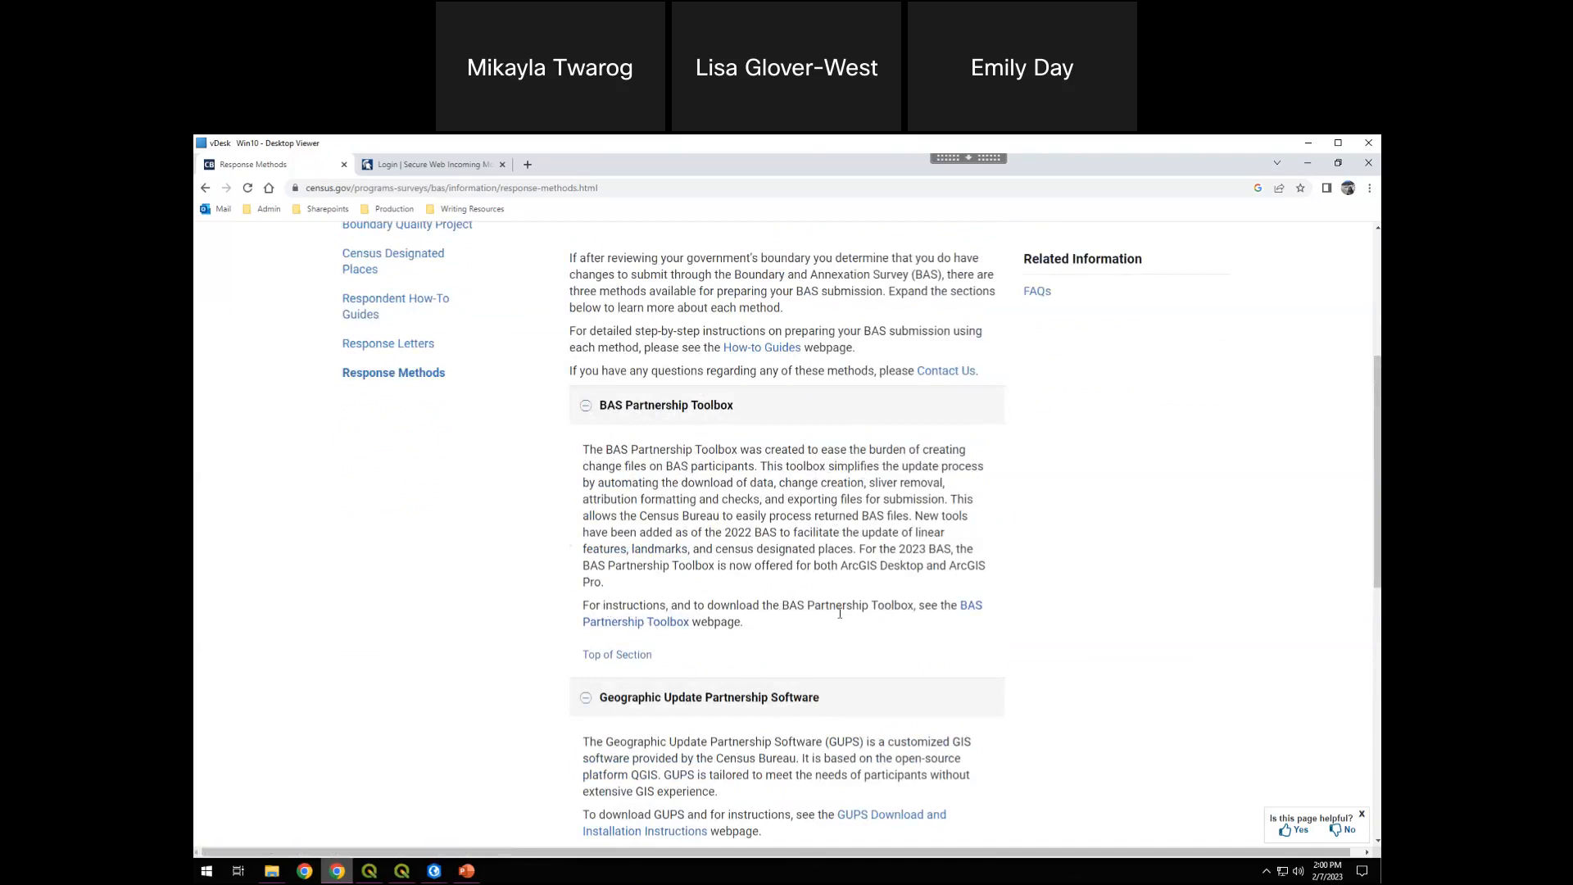
Open the BAS Partnership Toolbox webpage and review the download and installation instructions for the ArcGIS Pro version
click(970, 611)
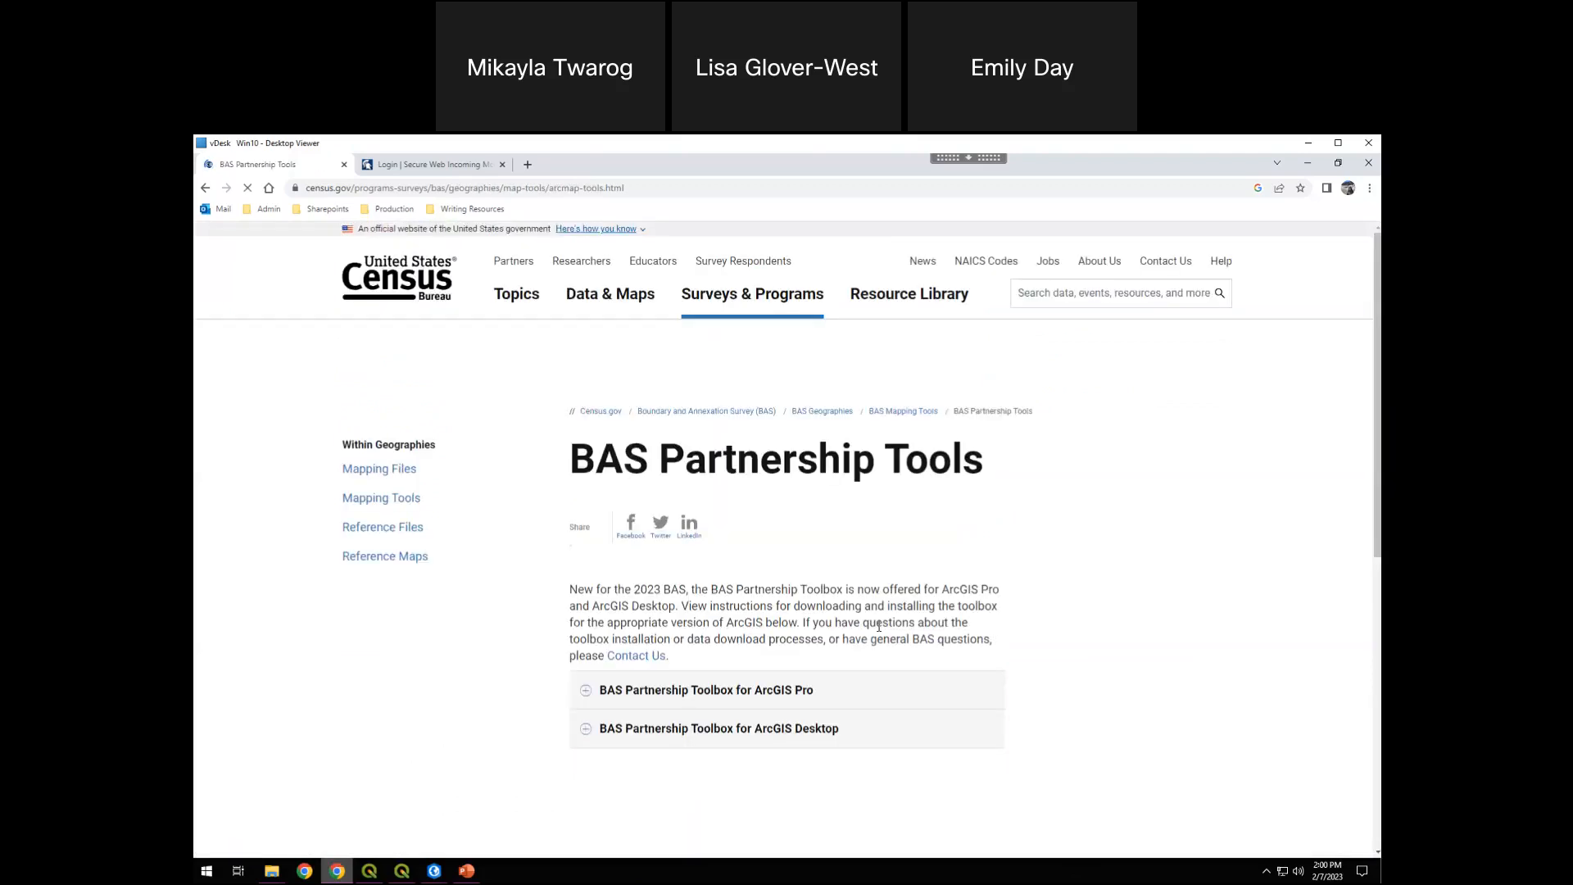
scroll(872, 557, down, 2)
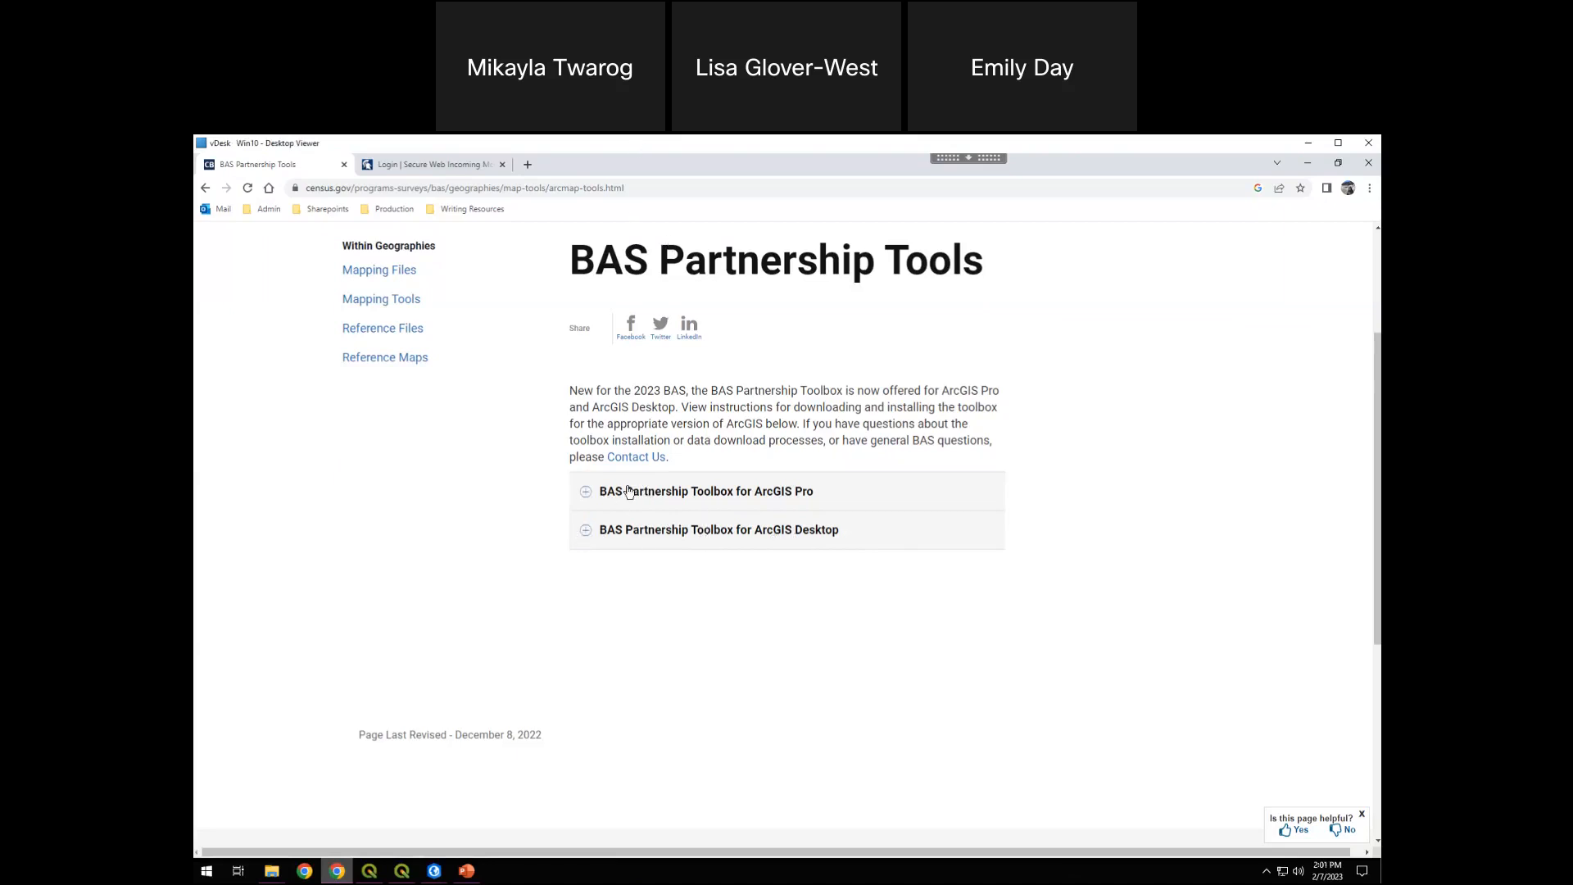
click(586, 492)
scroll(738, 553, down, 2)
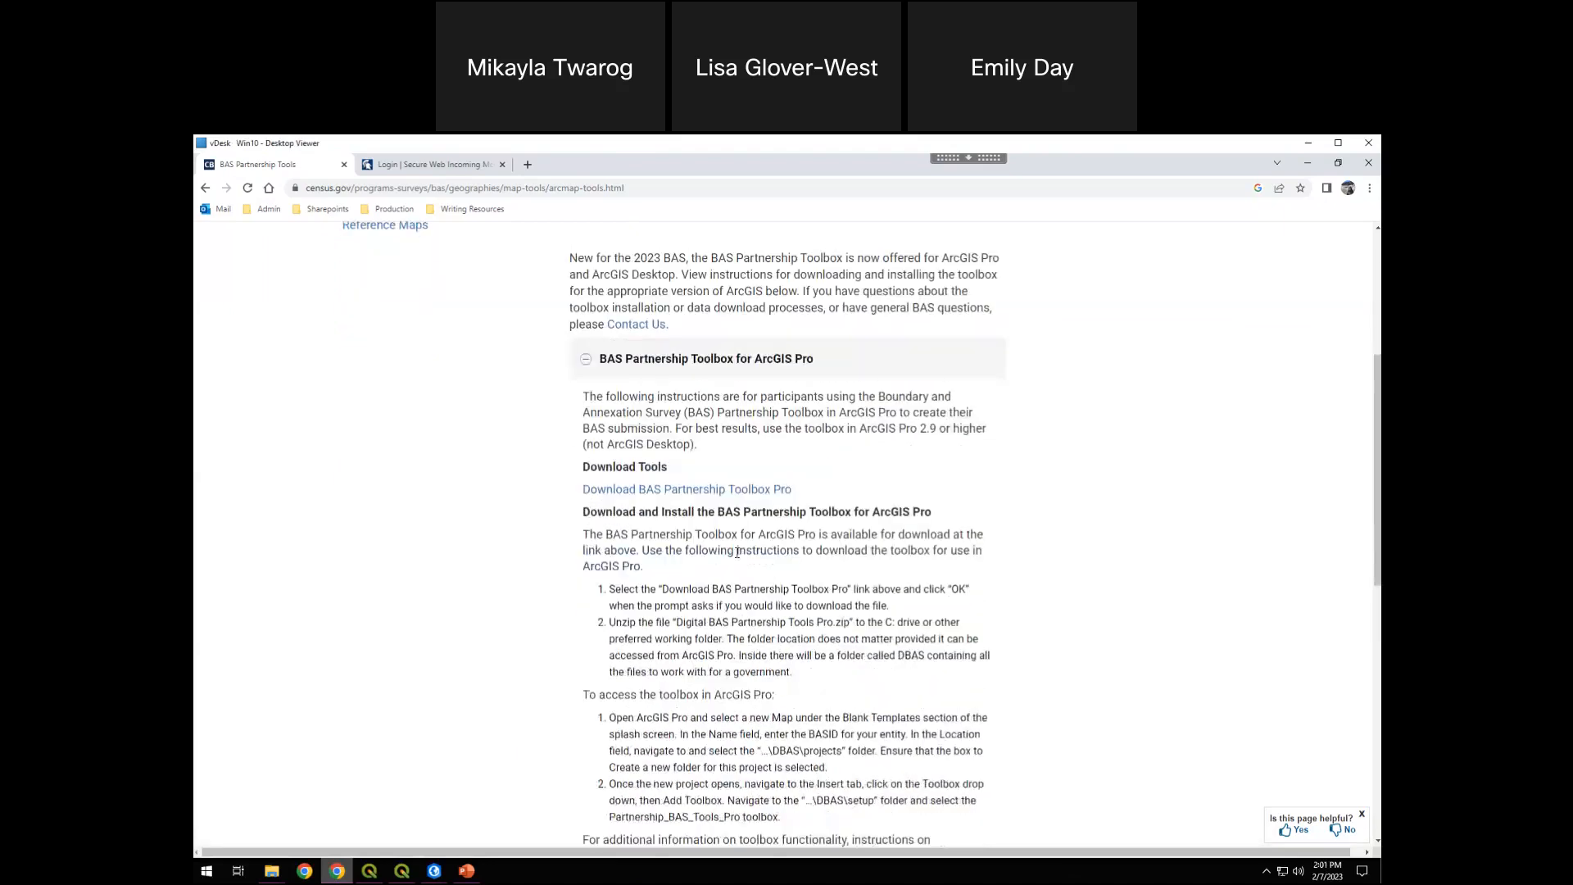
scroll(747, 537, down, 1)
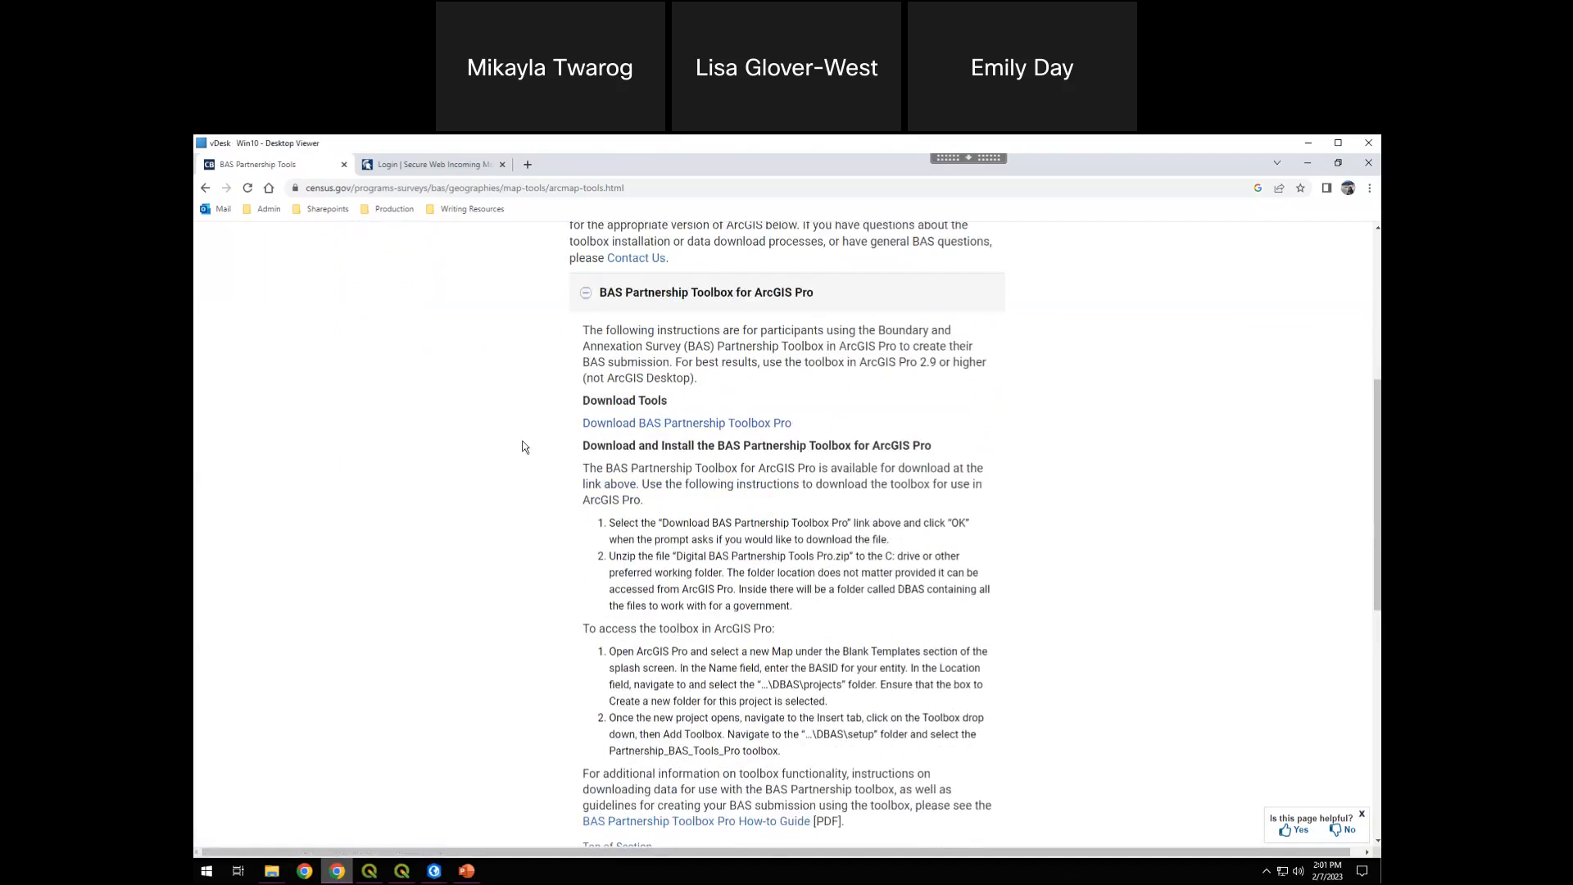
scroll(562, 500, down, 1)
scroll(588, 496, up, 1)
scroll(655, 313, down, 1)
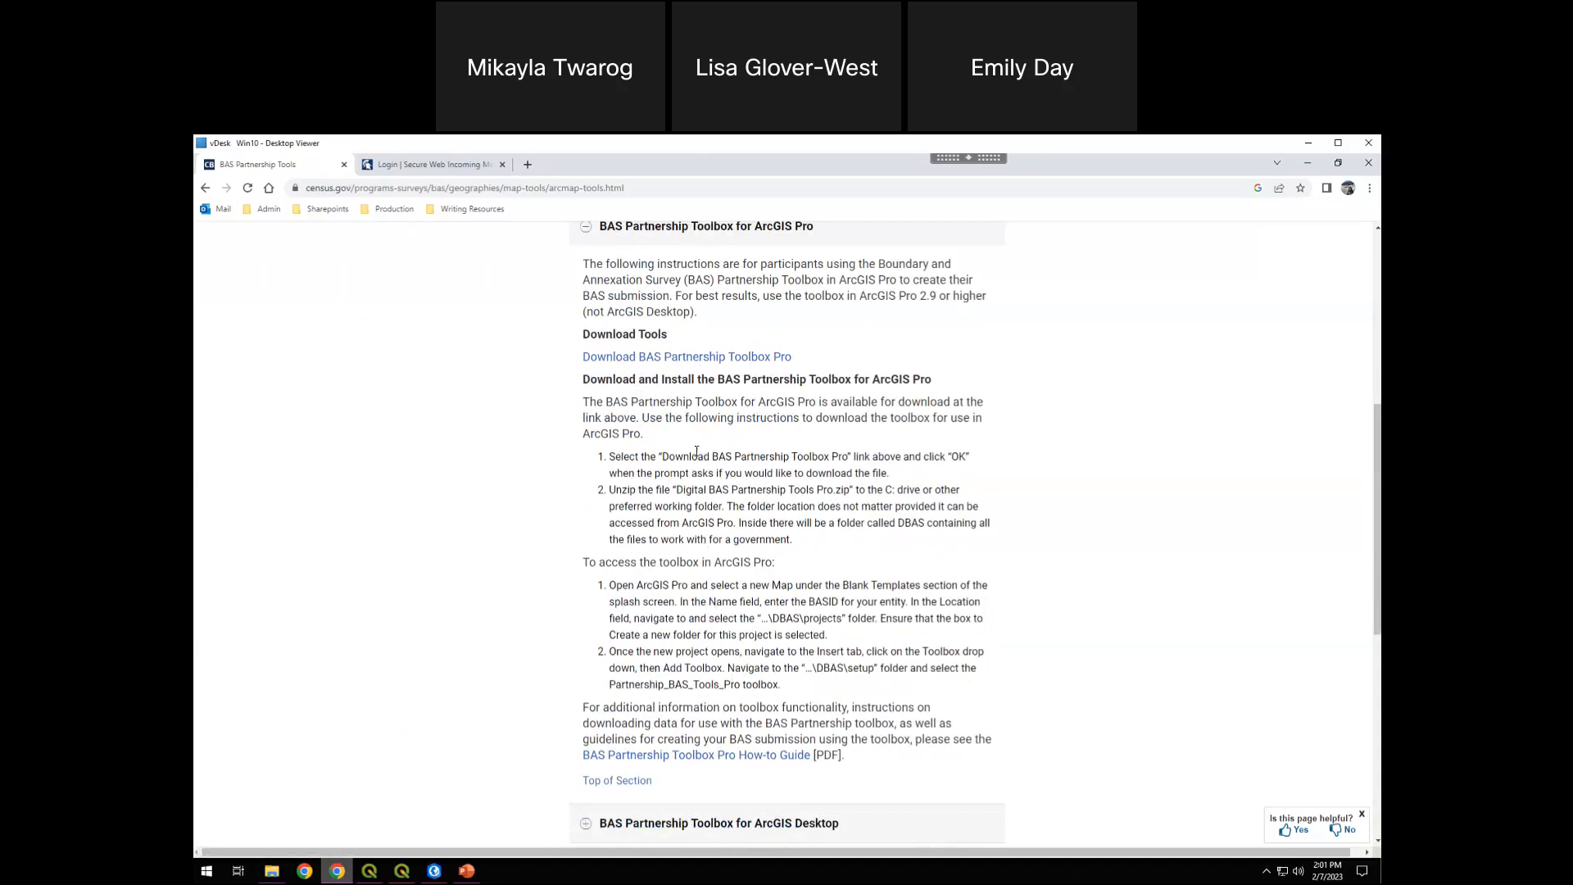
Switch to the 2023_BAS_Demo folder in File Explorer and point out the BAS_Partnership_Toolbox_Pro zip file
click(273, 873)
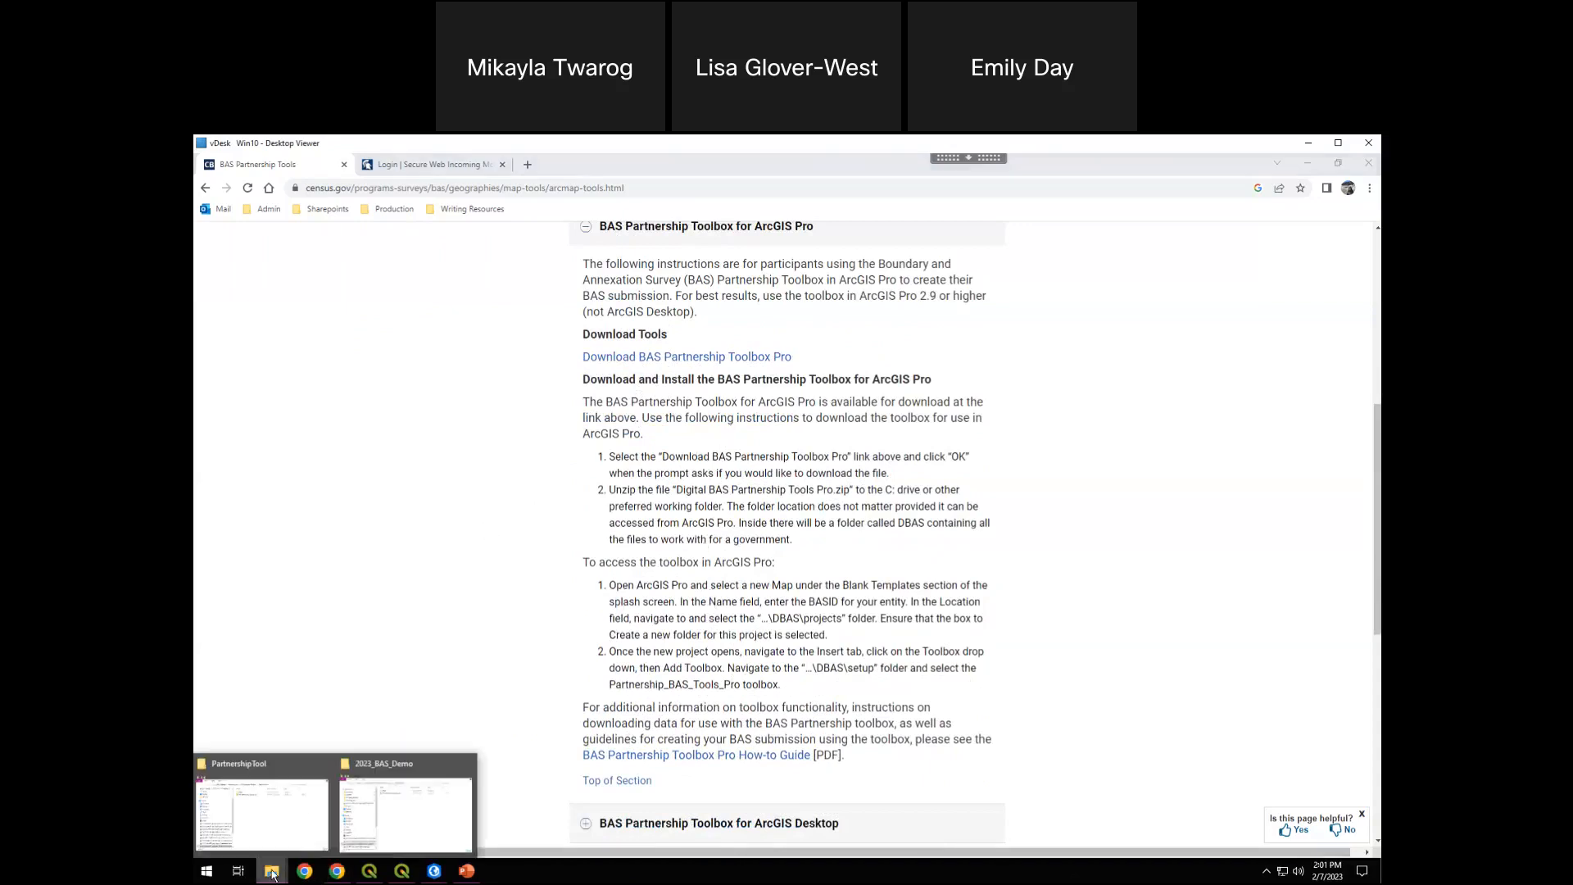
click(385, 807)
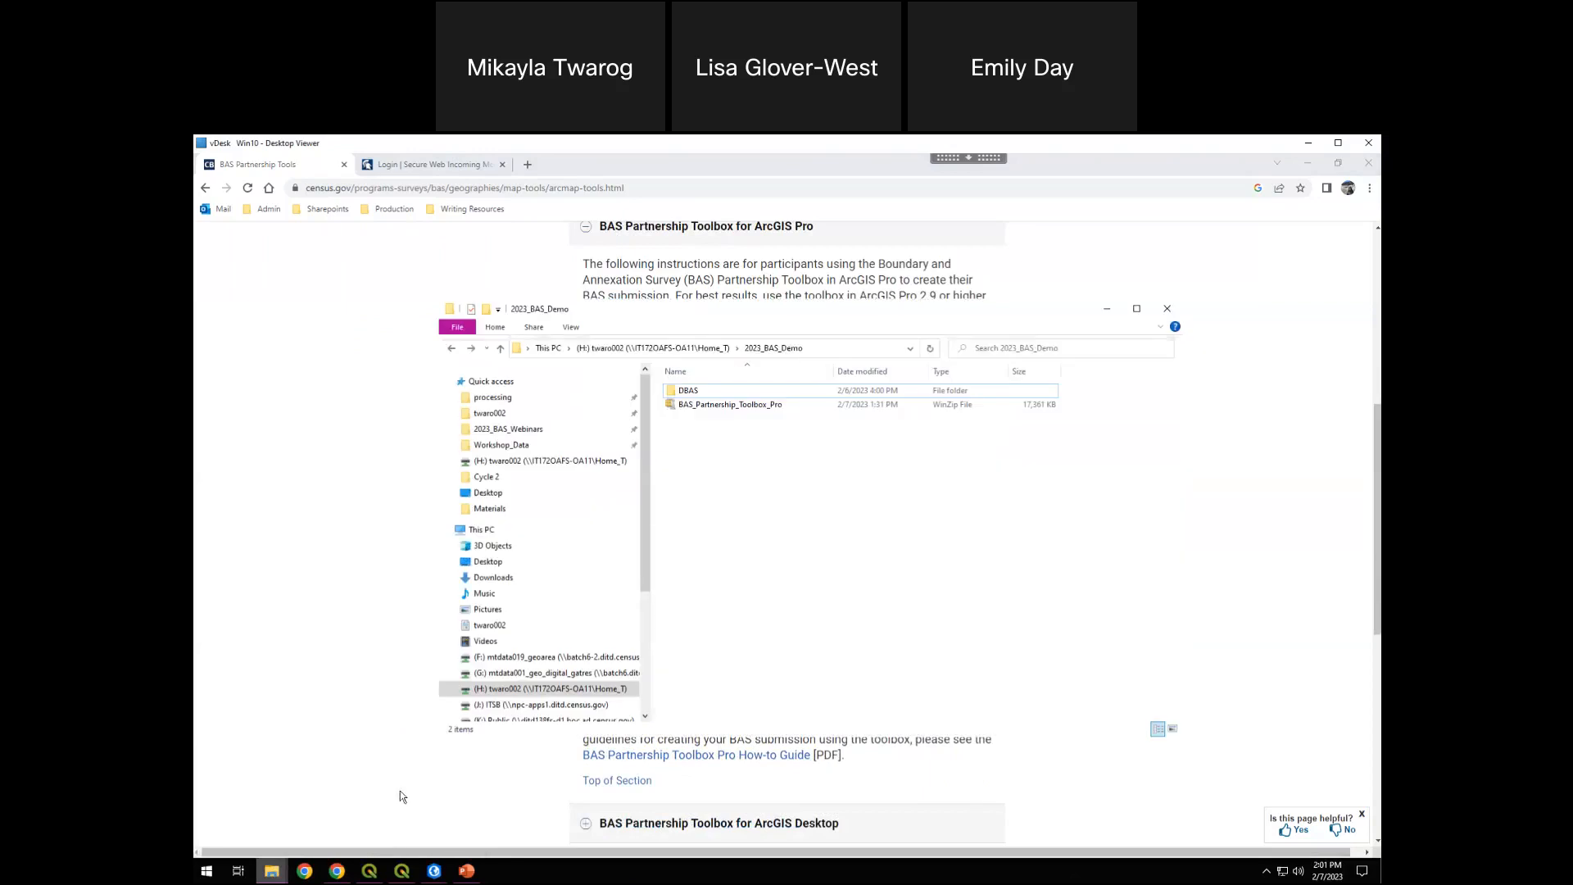
click(712, 407)
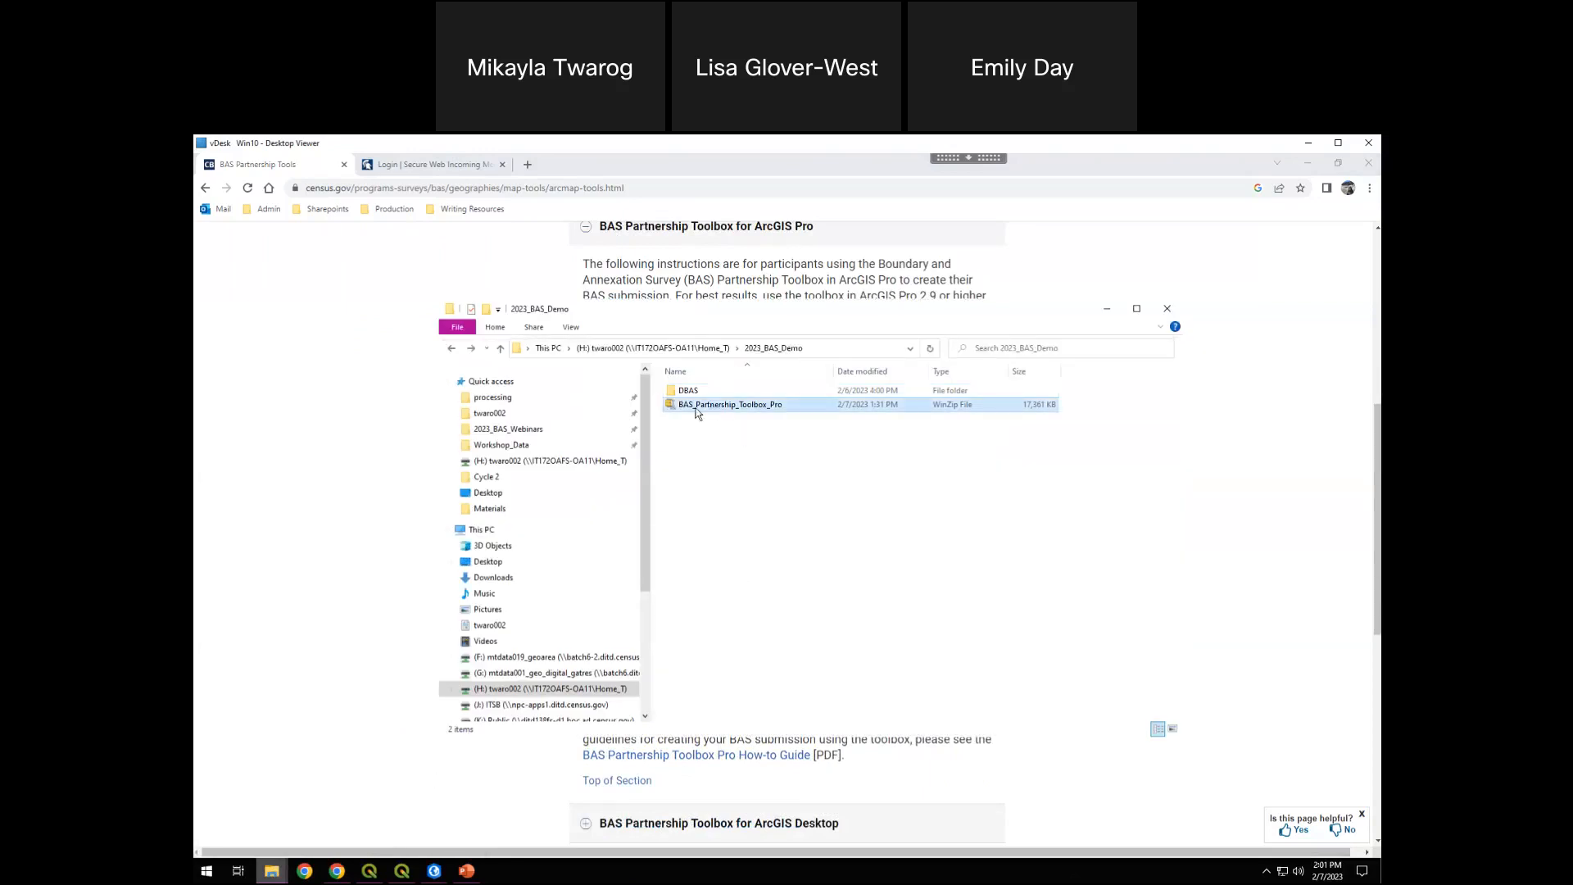
right_click(766, 404)
key(Escape)
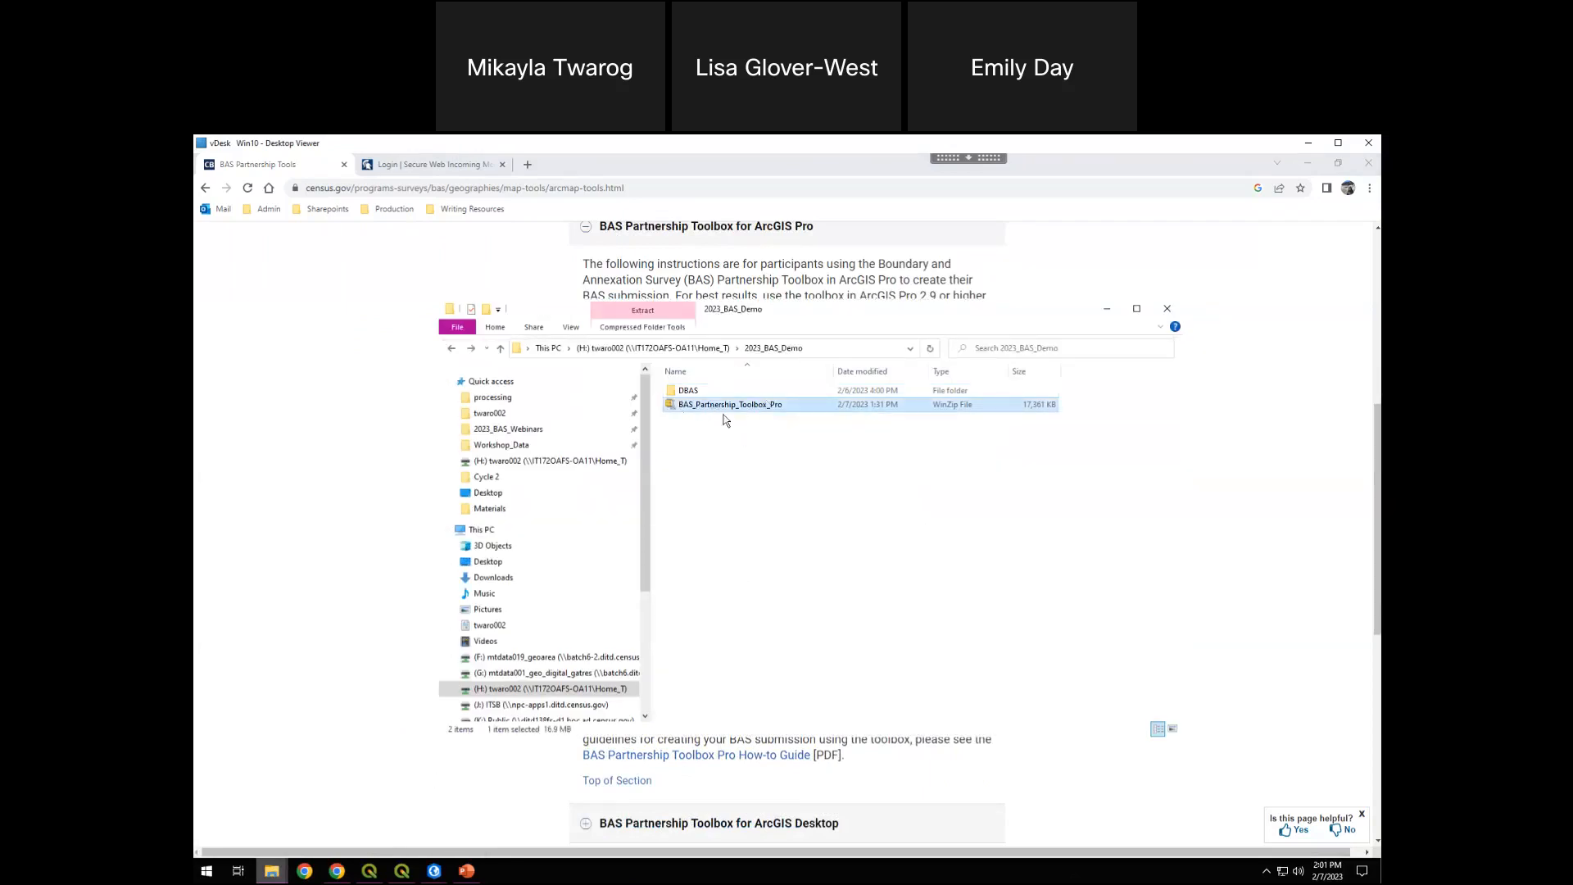
click(662, 411)
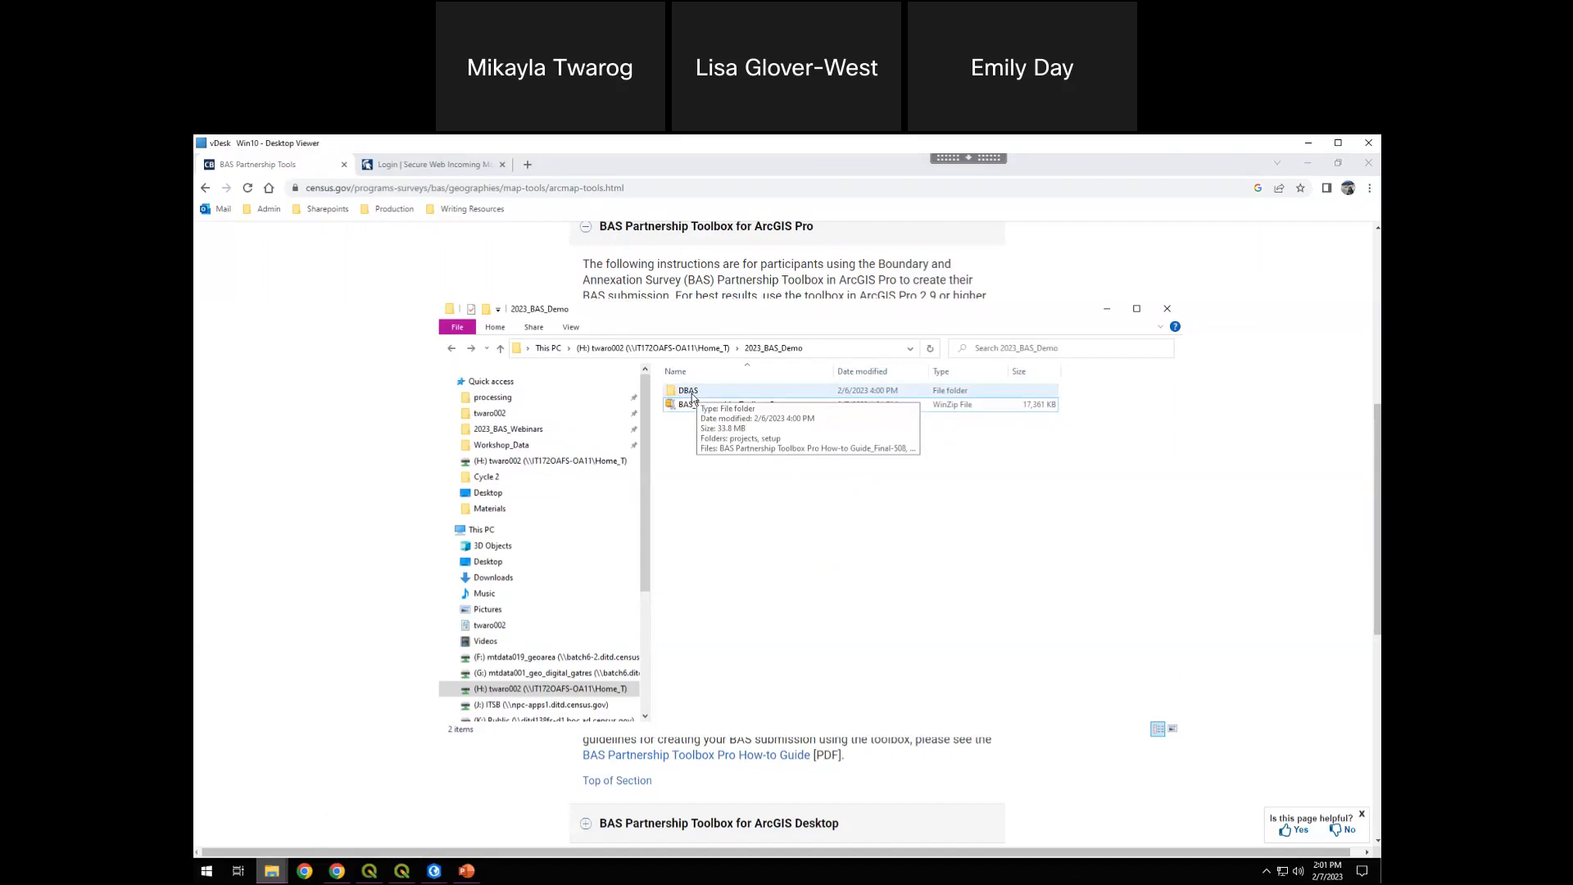
Open the DBAS folder, inspect the contents of its setup subfolder and return to DBAS
double_click(705, 391)
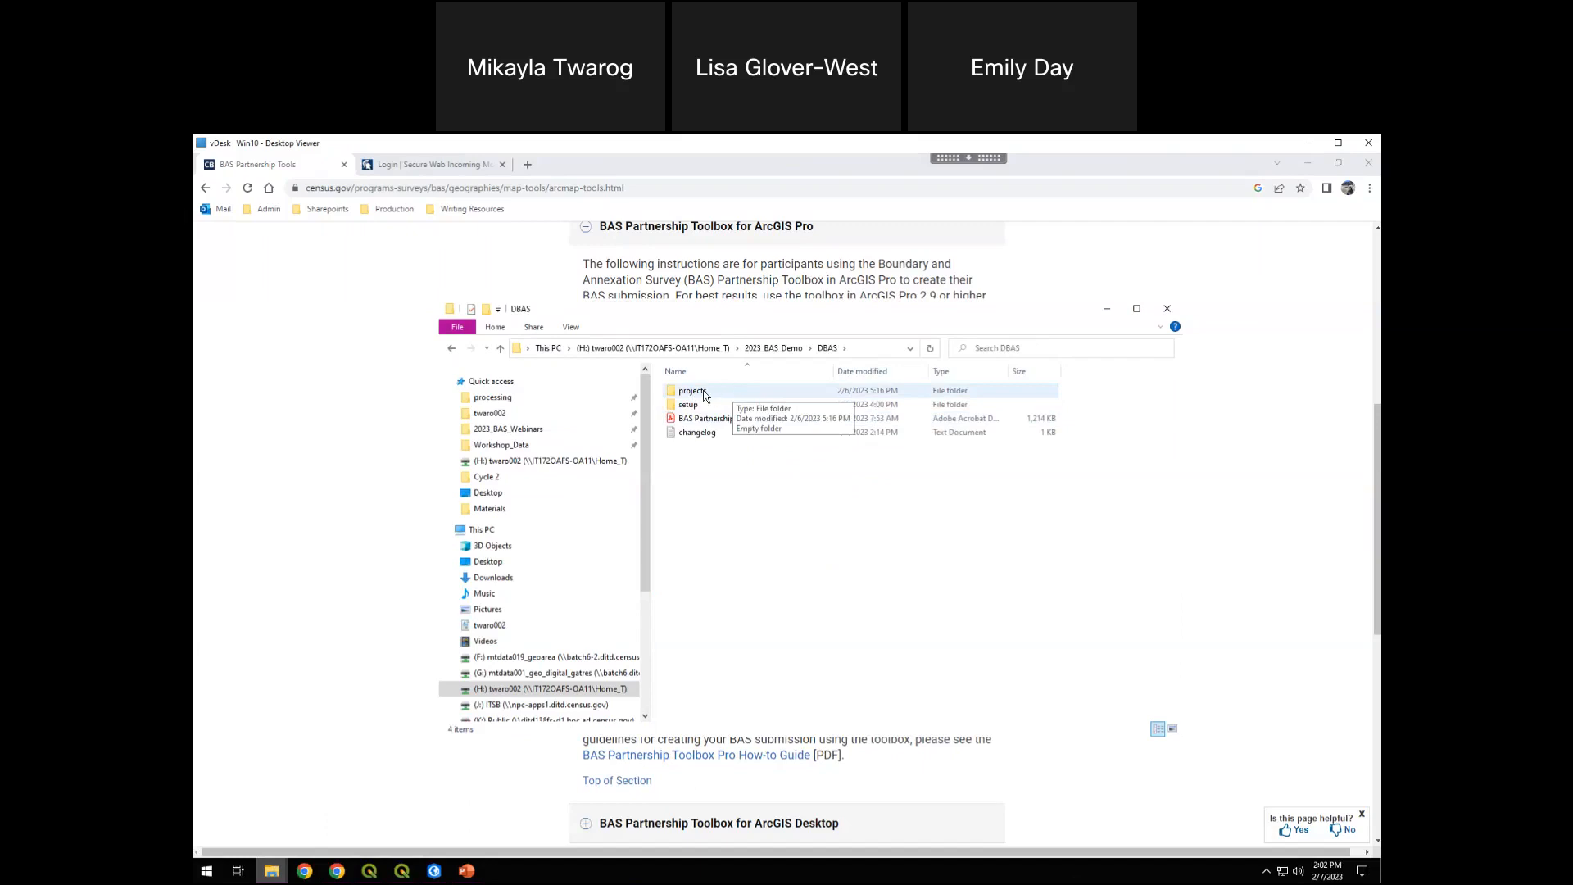
click(707, 393)
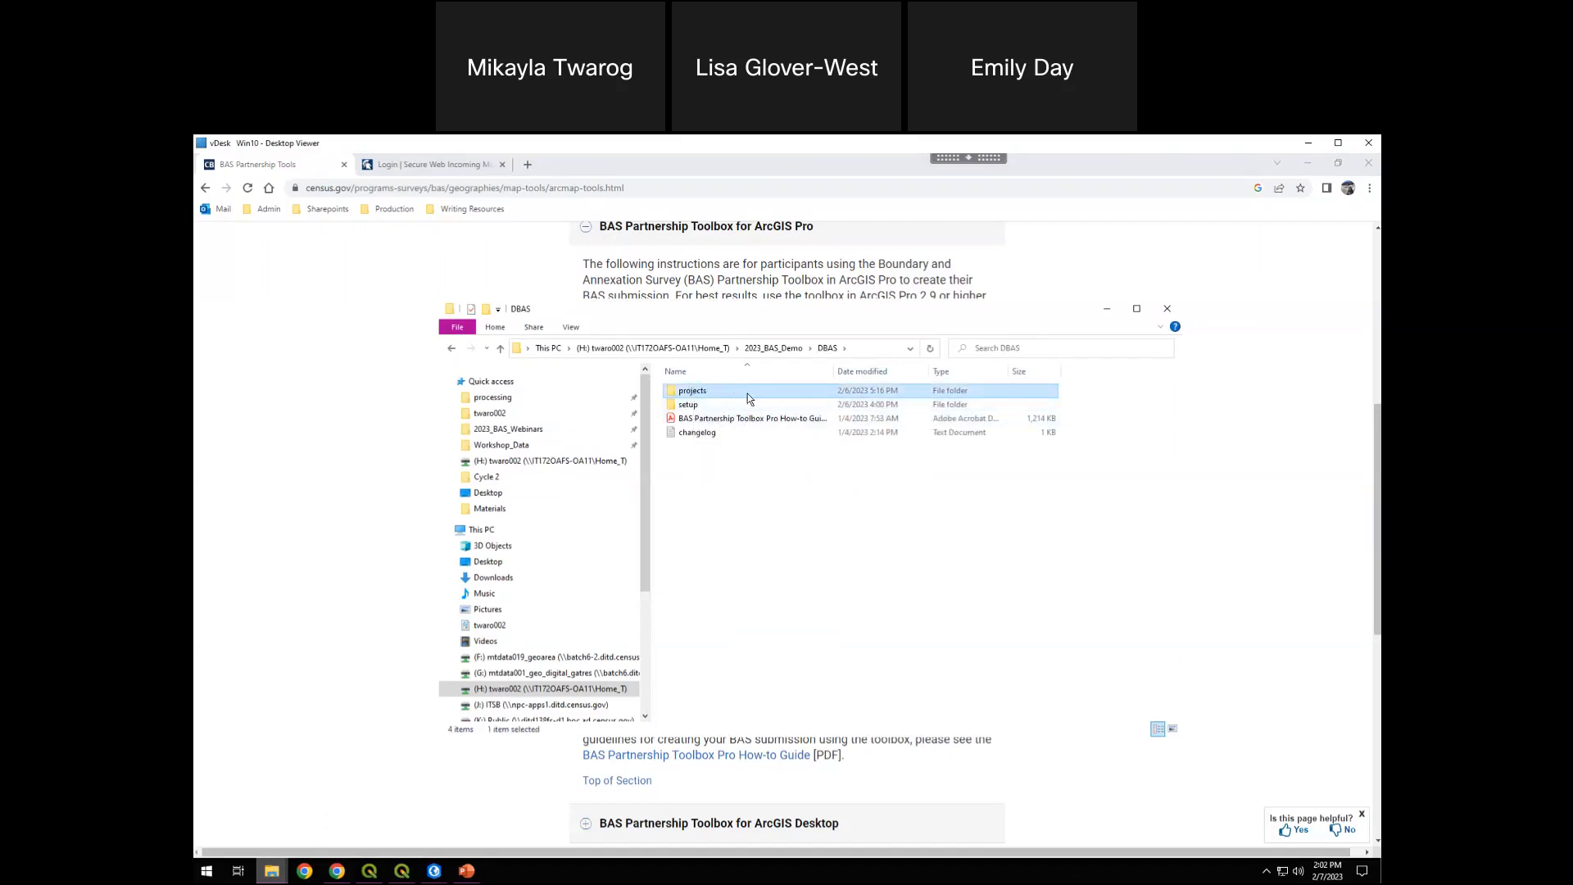
double_click(703, 405)
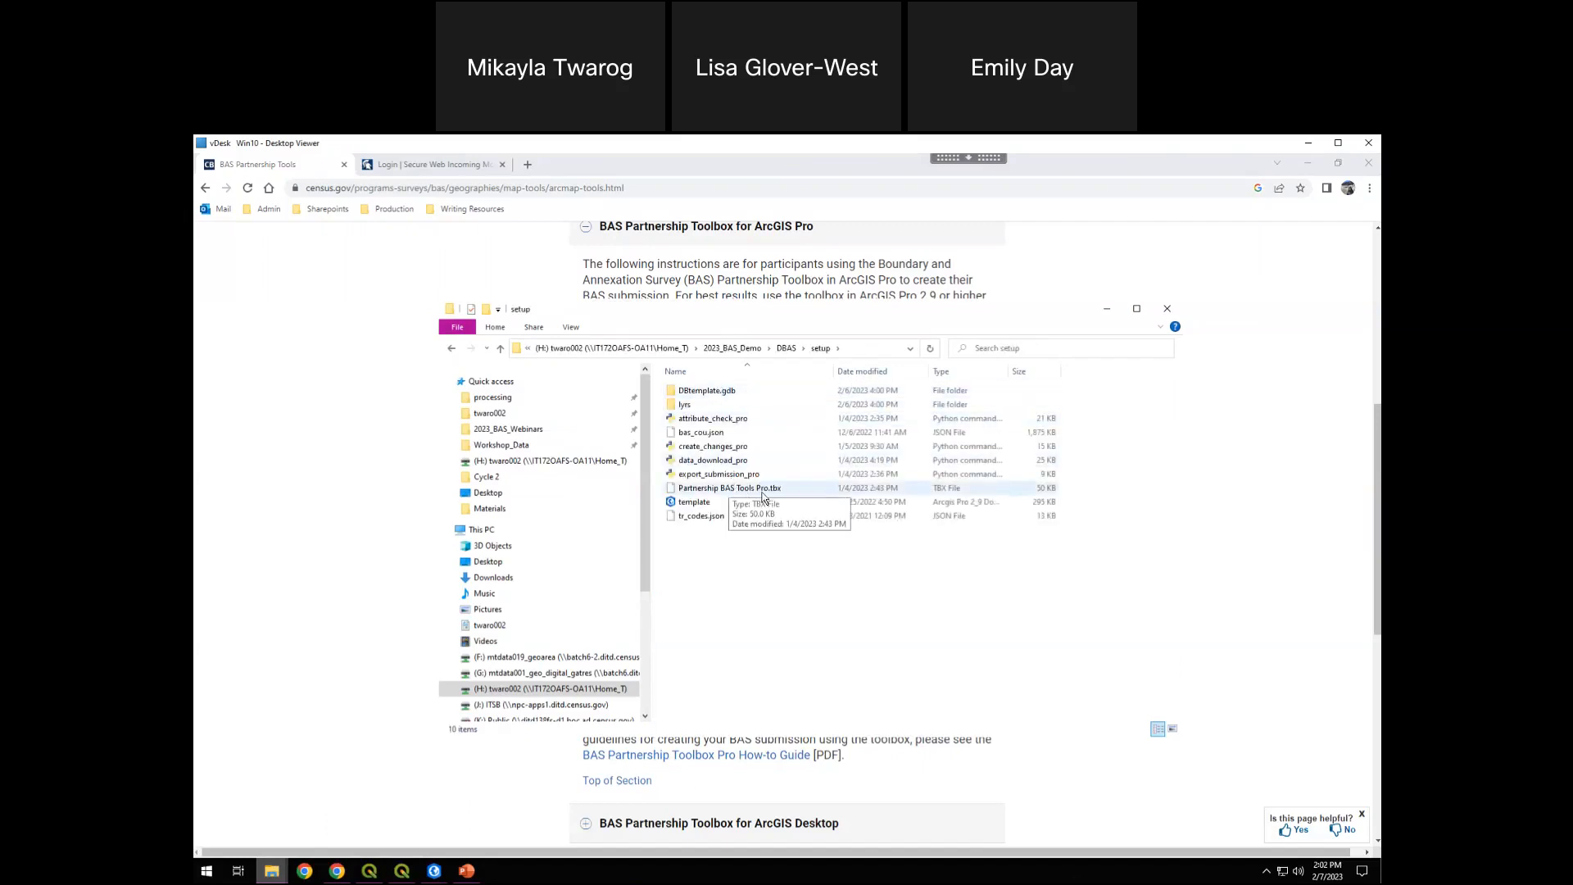
click(786, 347)
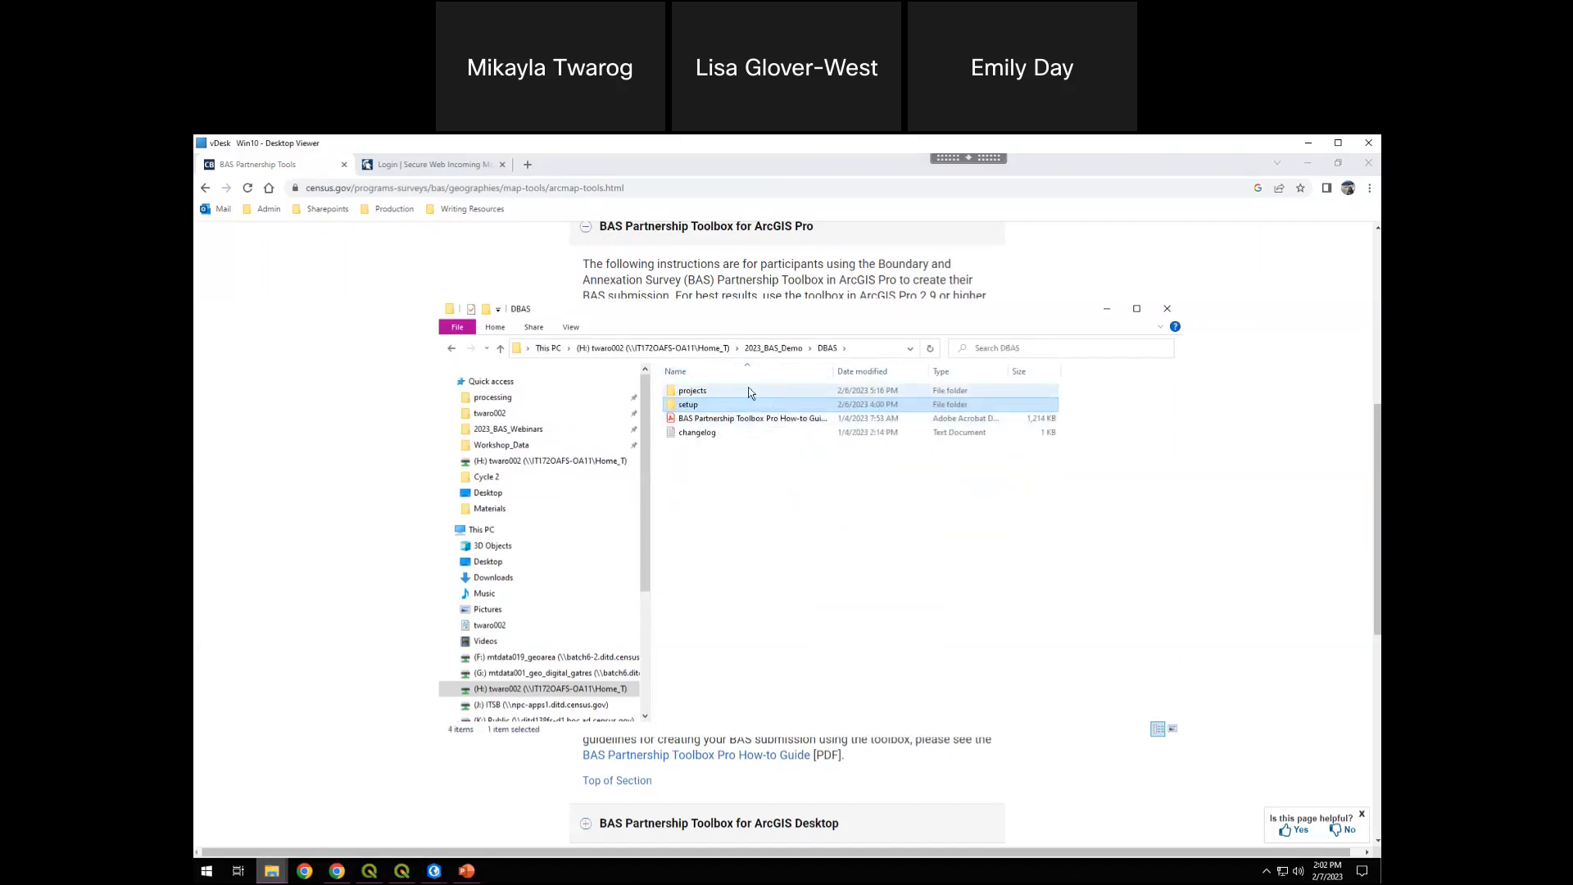
Point out the Toolbox Pro how-to guide and changelog files in DBAS, and minimize the folder window
click(772, 421)
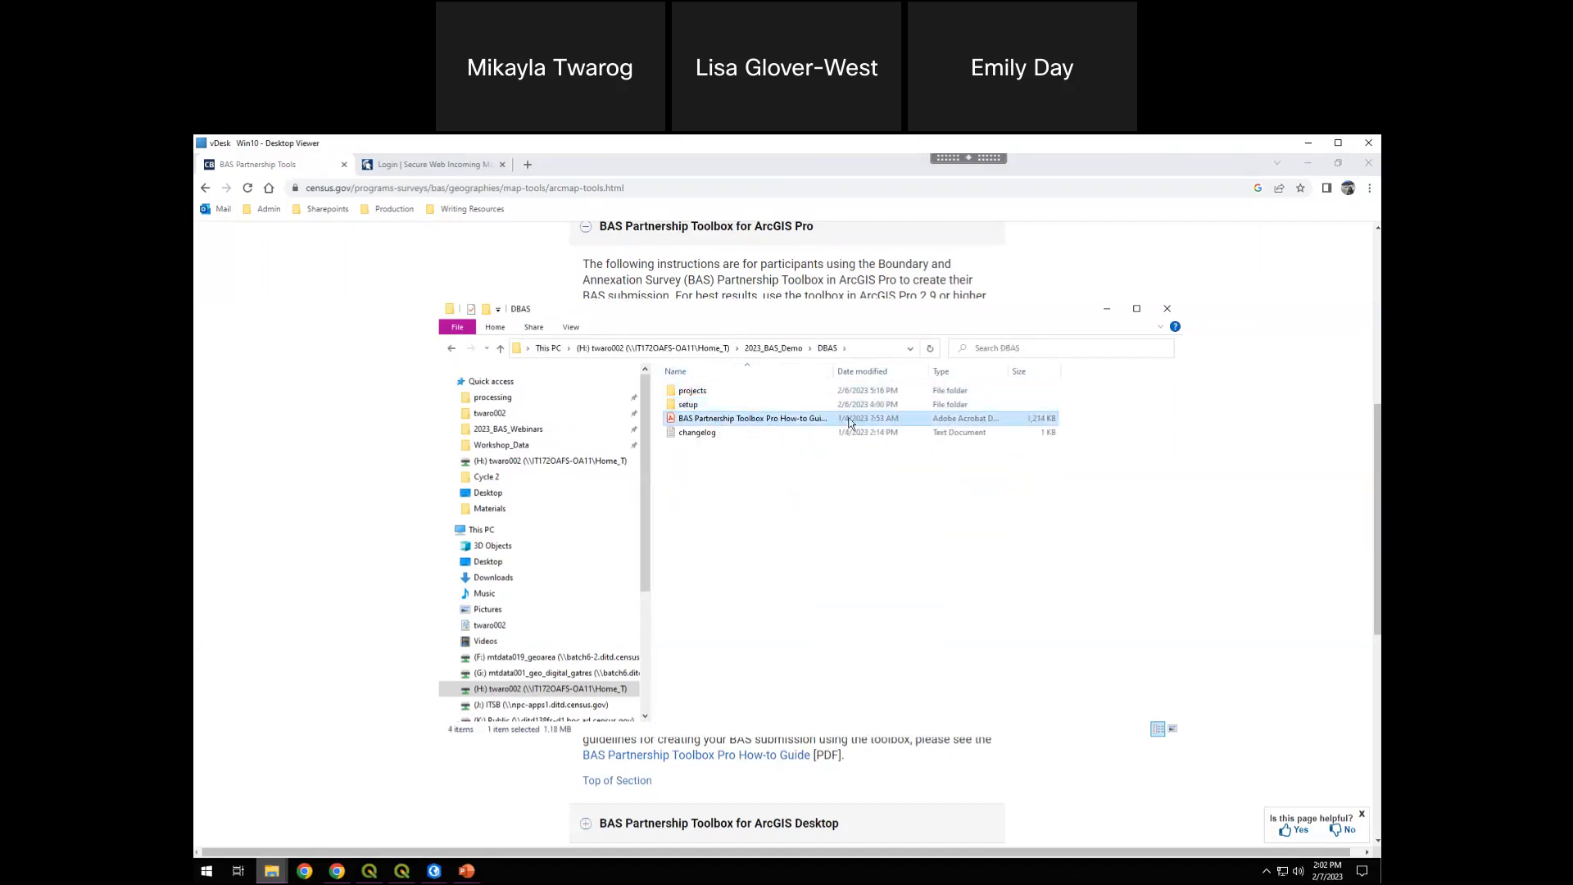
click(727, 433)
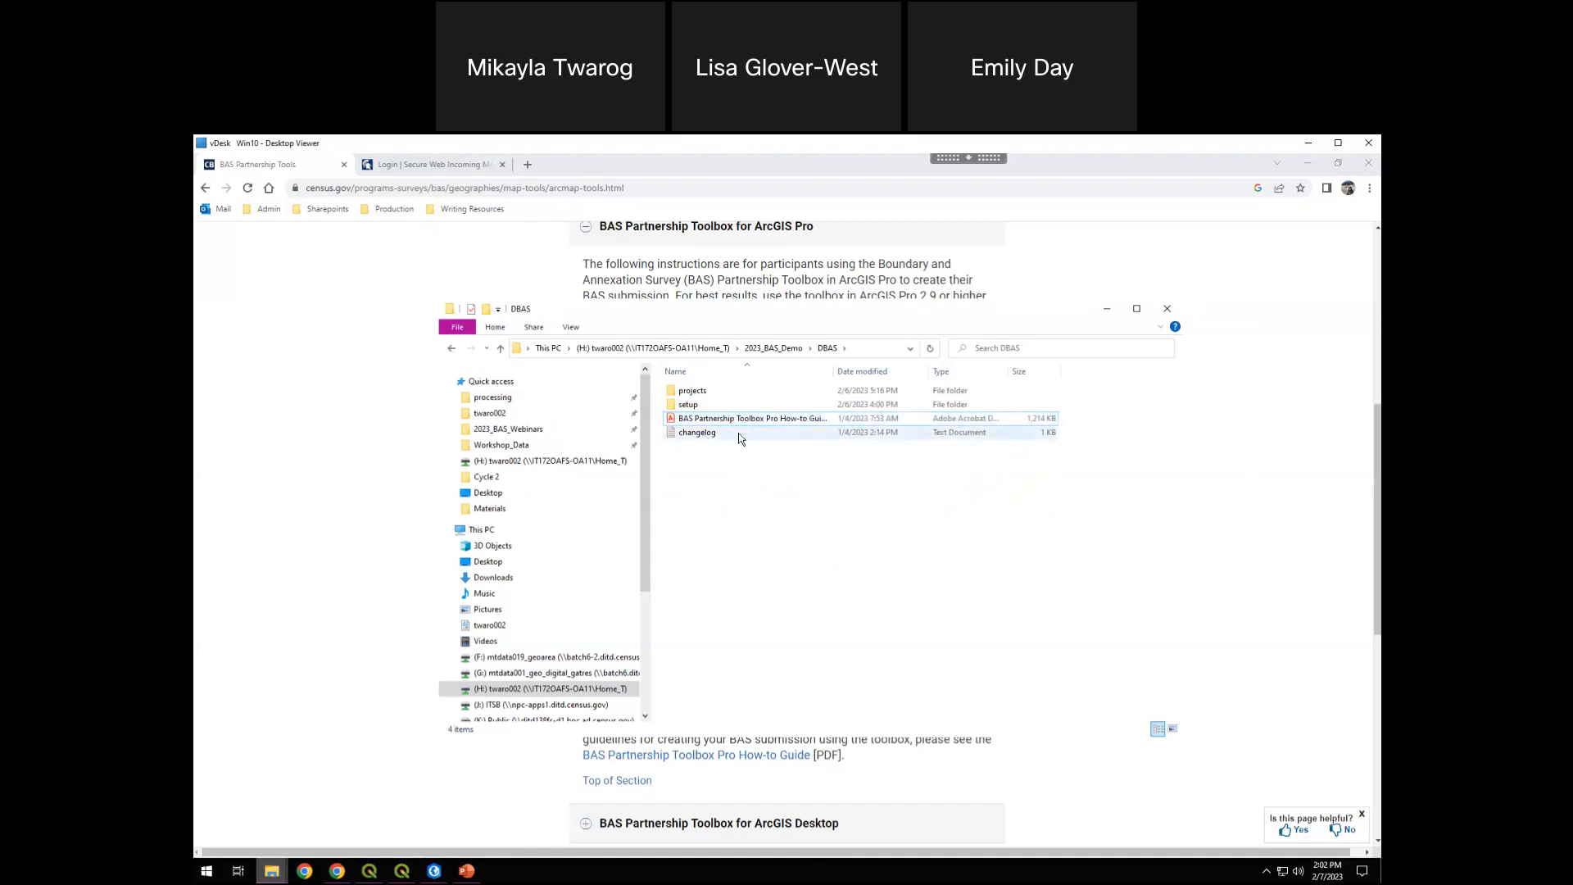
click(734, 452)
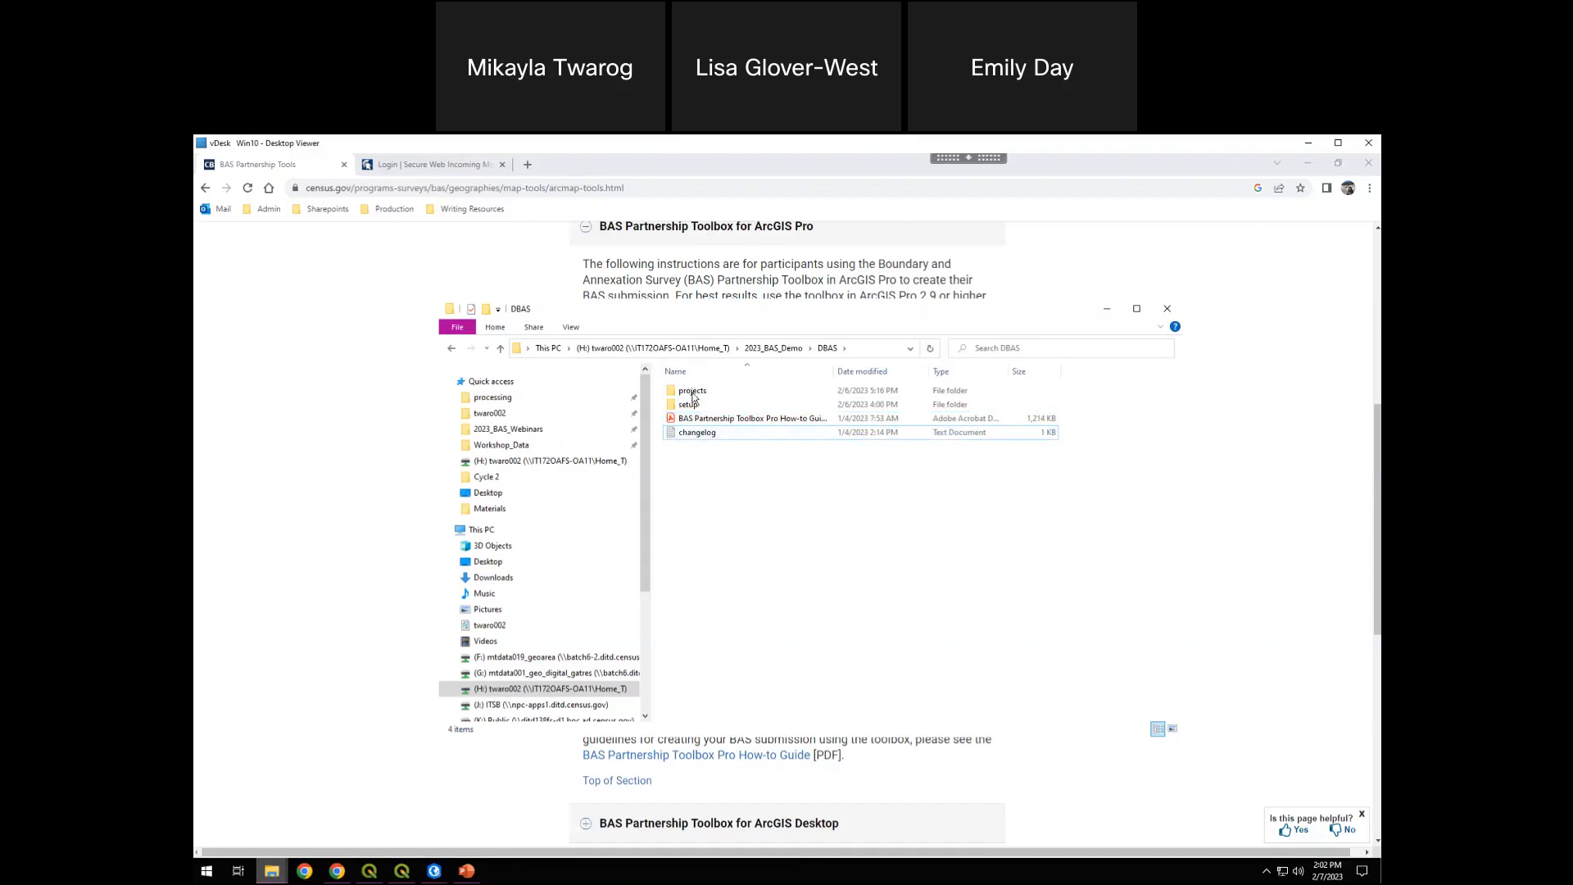
drag(799, 312, 772, 310)
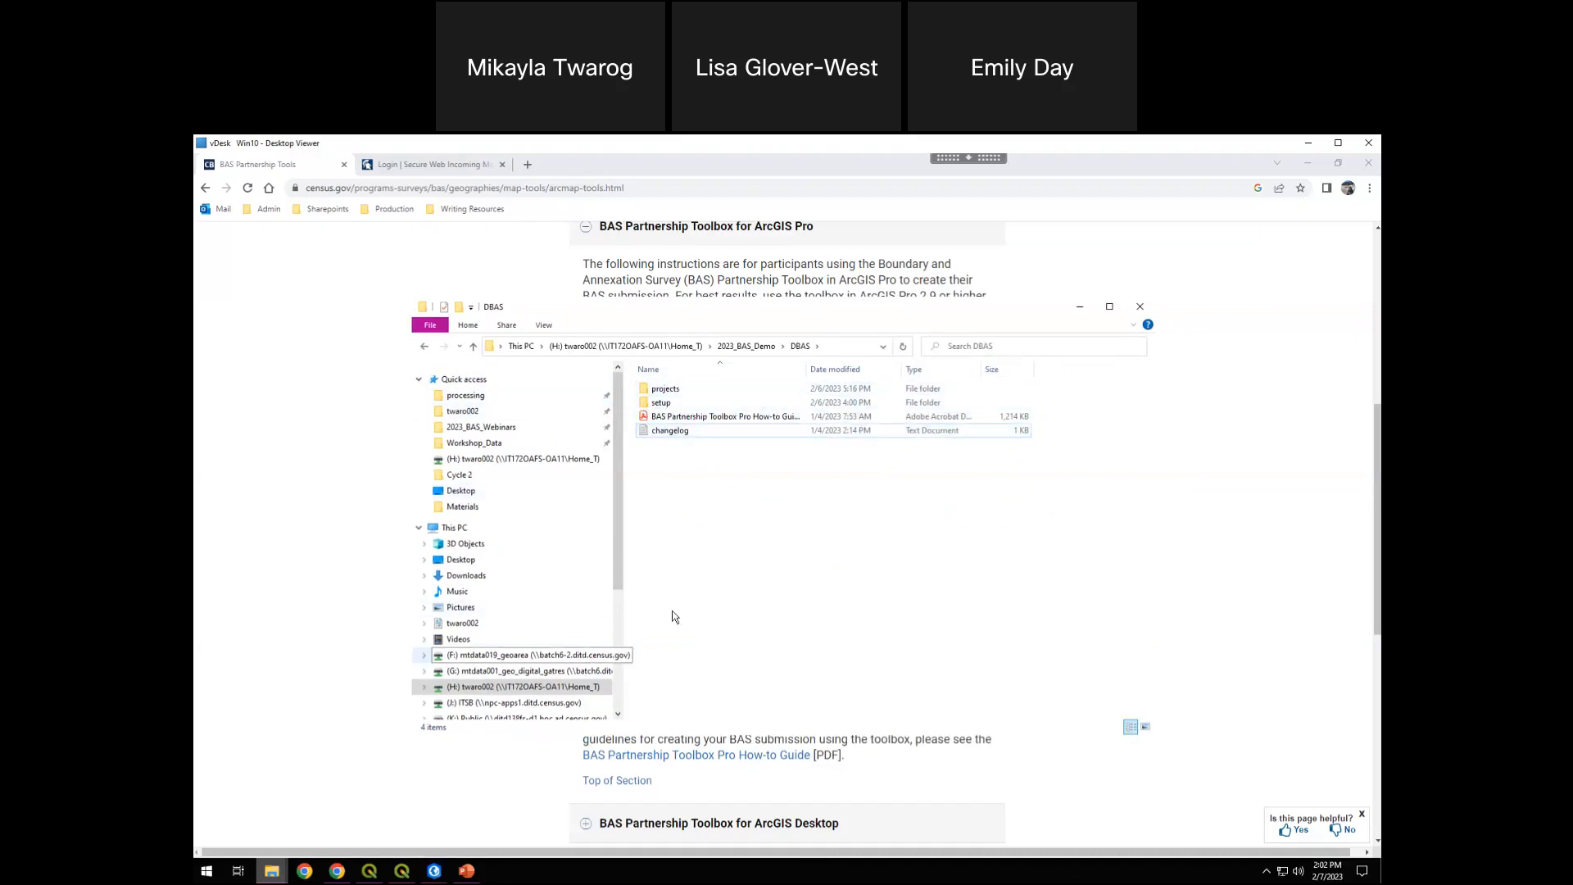
click(1082, 311)
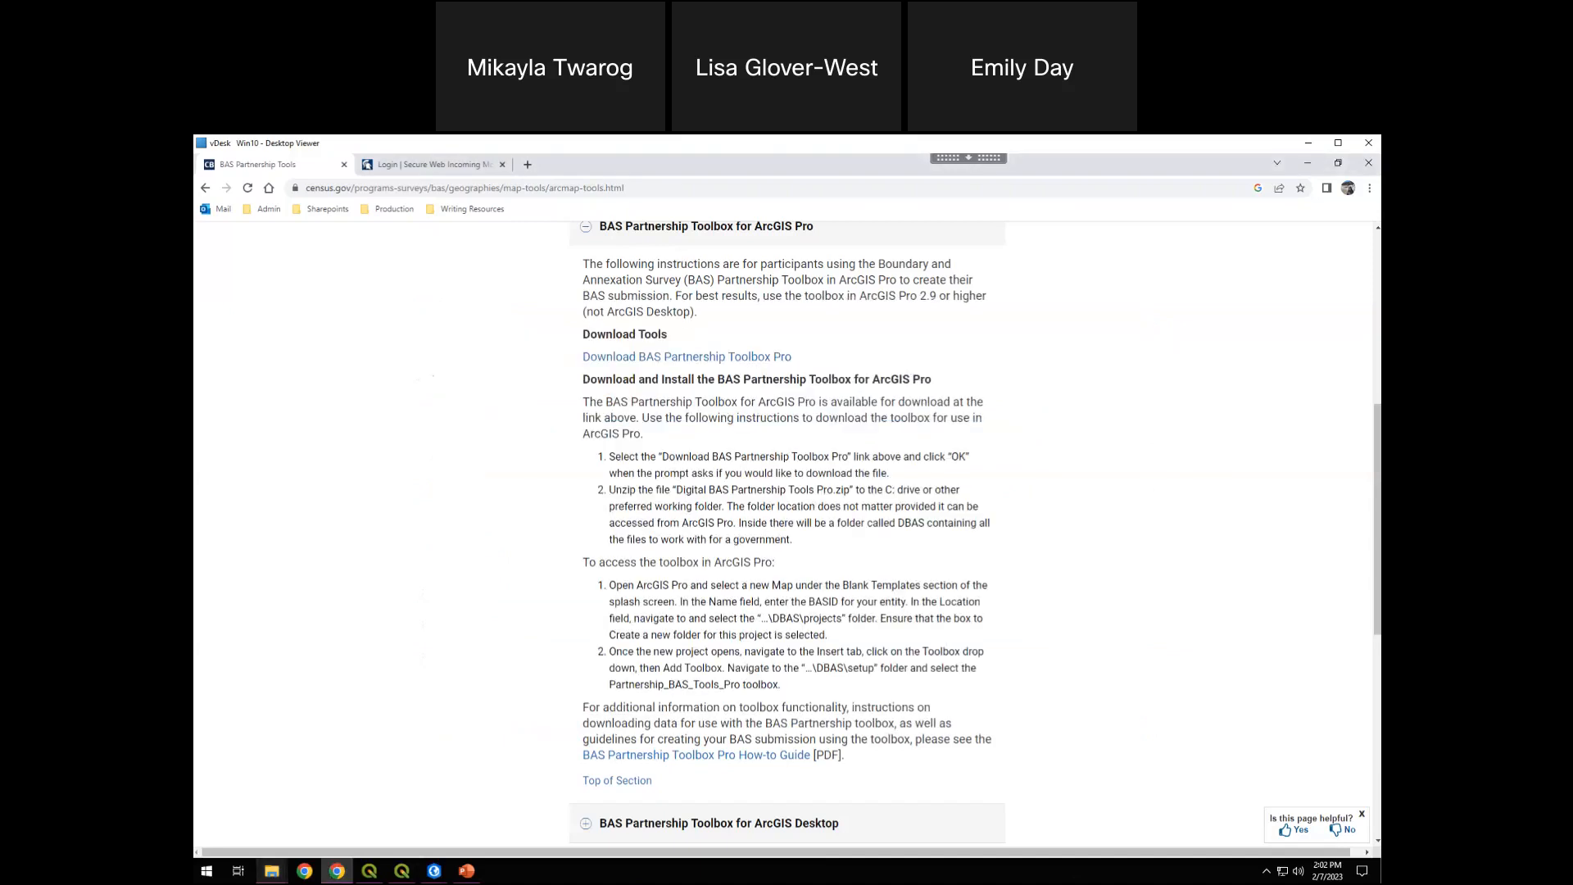
Switch to ArcGIS Pro, start a new project from the blank Map template and enter the BASID as its name
click(435, 871)
click(480, 813)
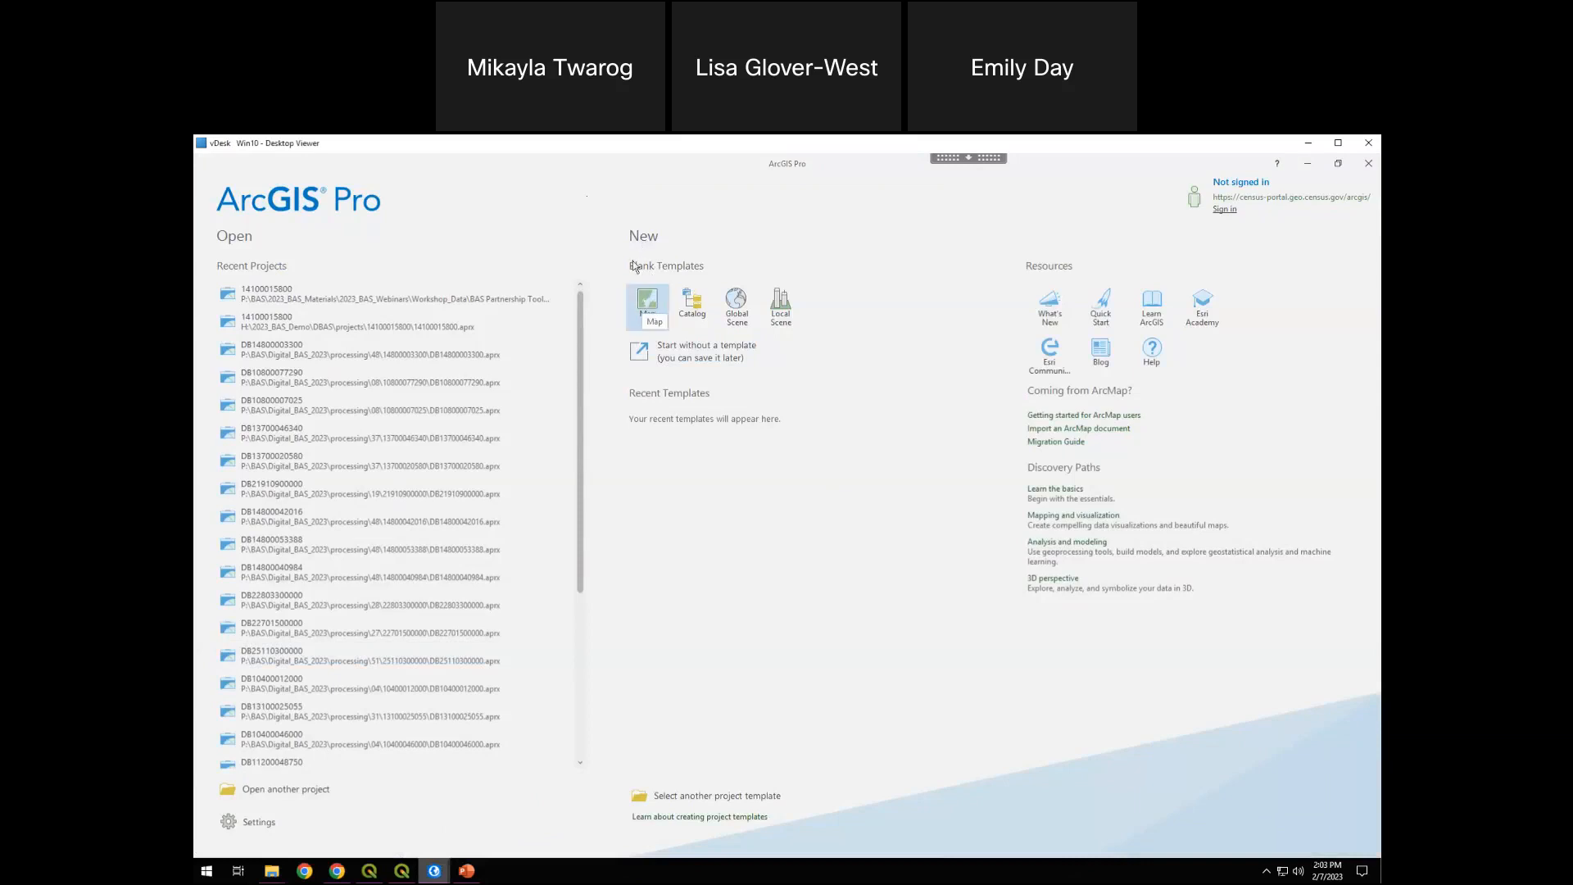
click(648, 299)
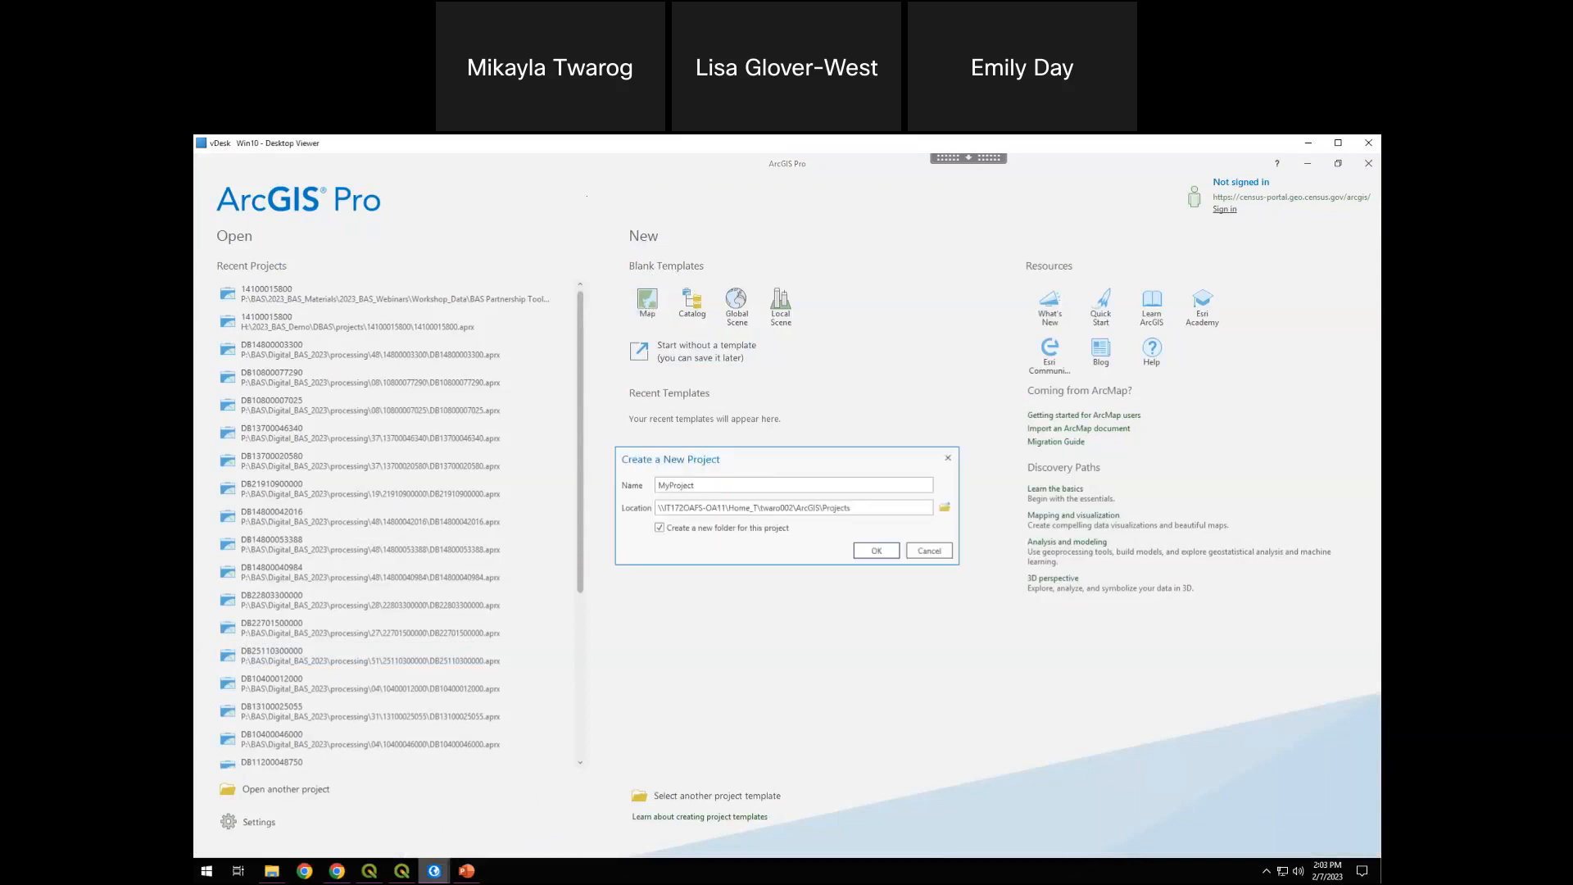
double_click(704, 483)
click(744, 490)
key(ctrl+a)
text(141000)
double_click(734, 490)
click(728, 487)
Set the new project's location to H:\2023_BAS_Demo\DBAS\projects and create the project
click(945, 509)
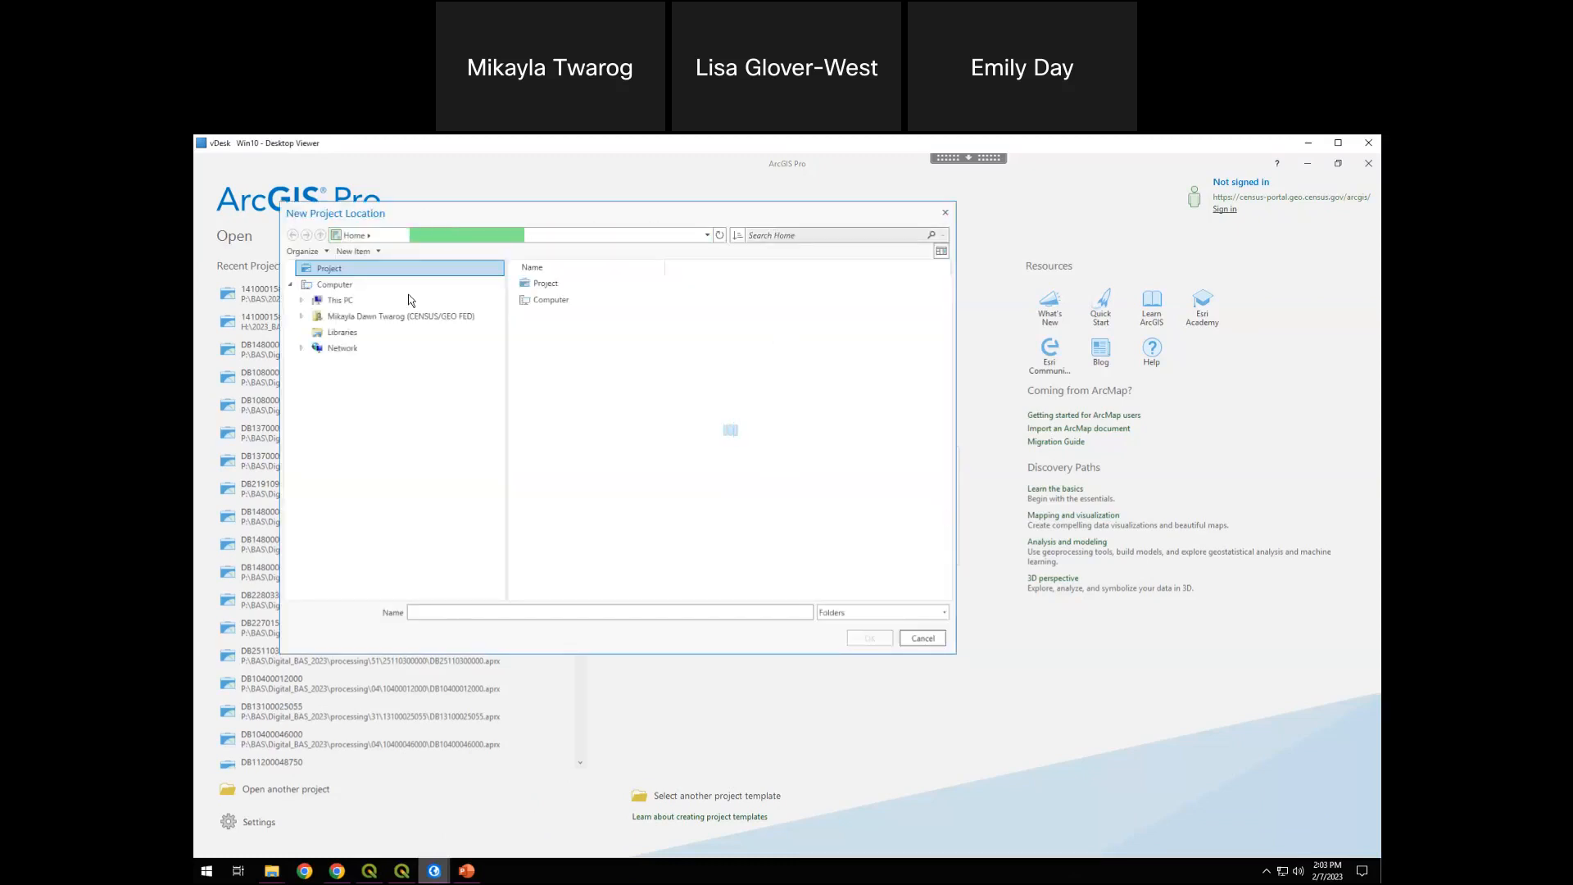
click(708, 235)
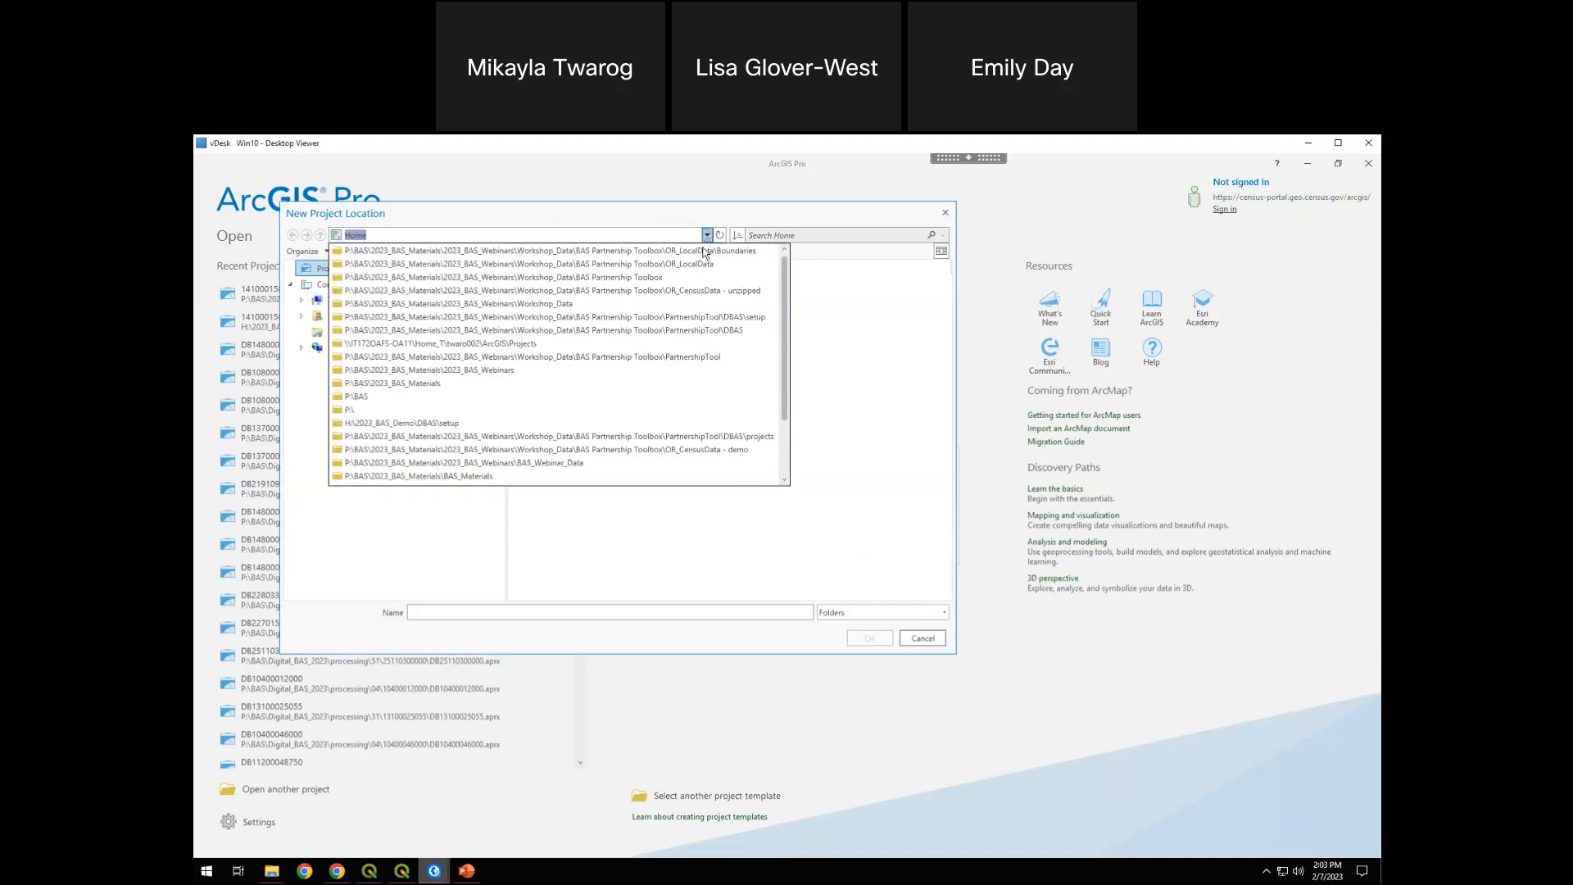
click(567, 423)
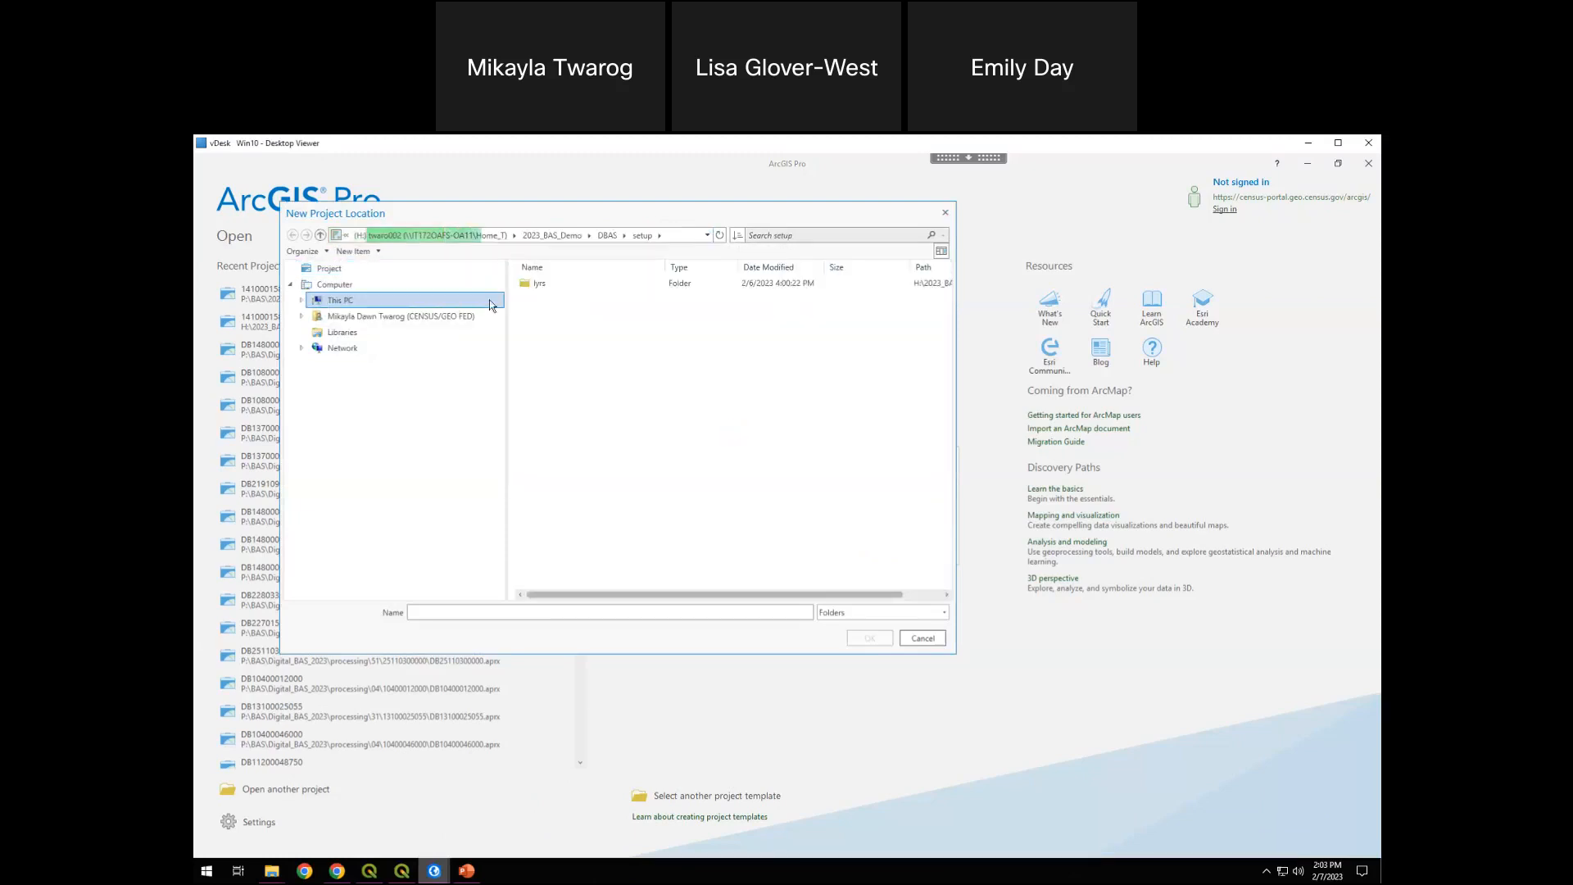
click(555, 236)
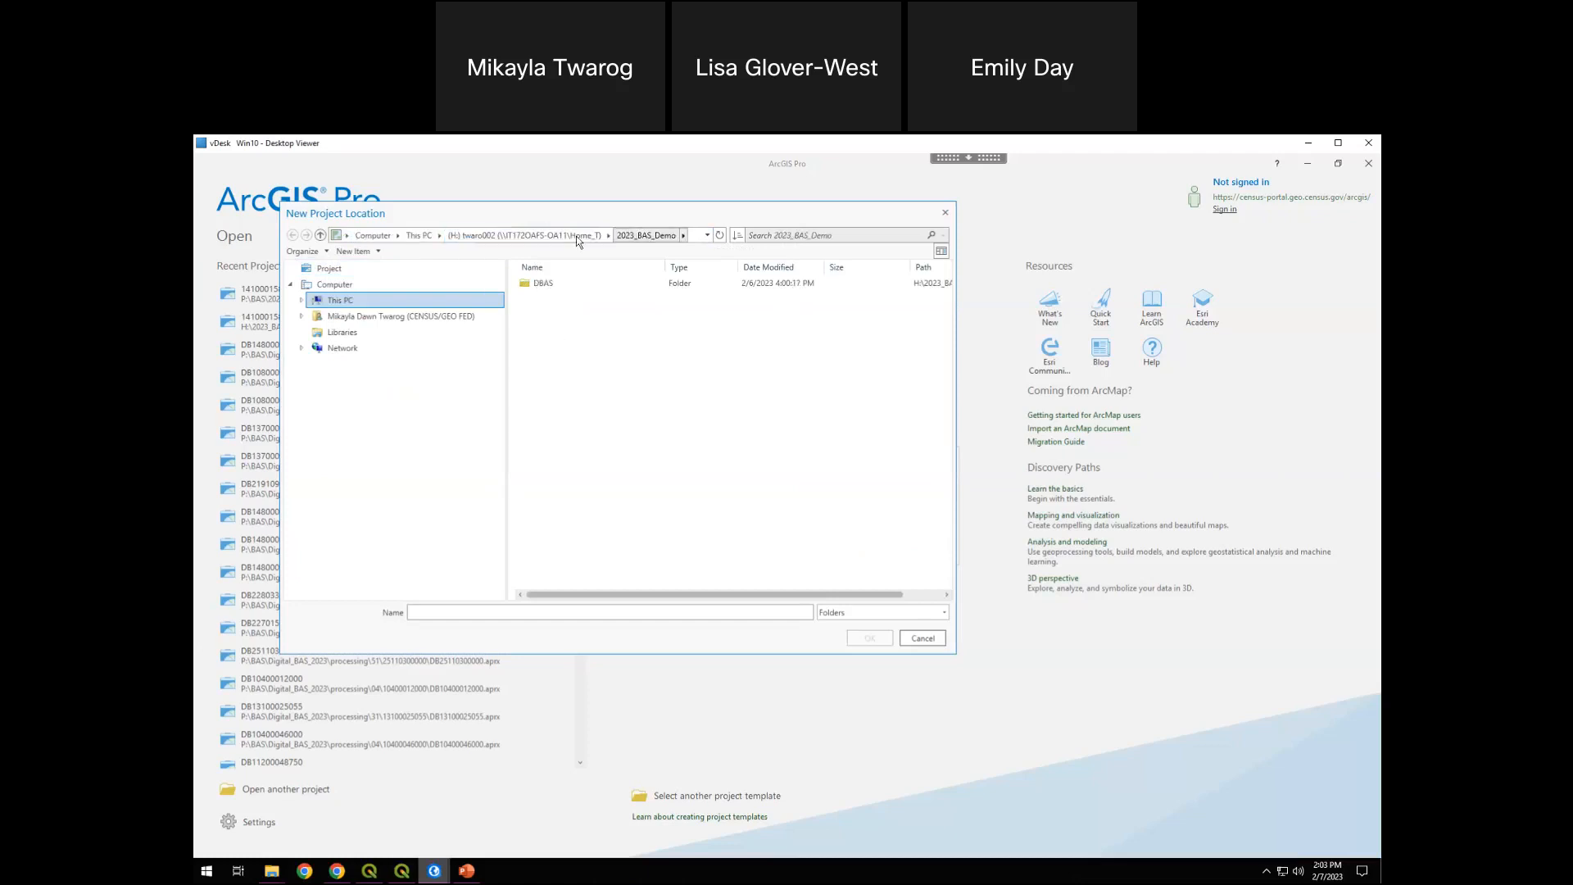
double_click(549, 287)
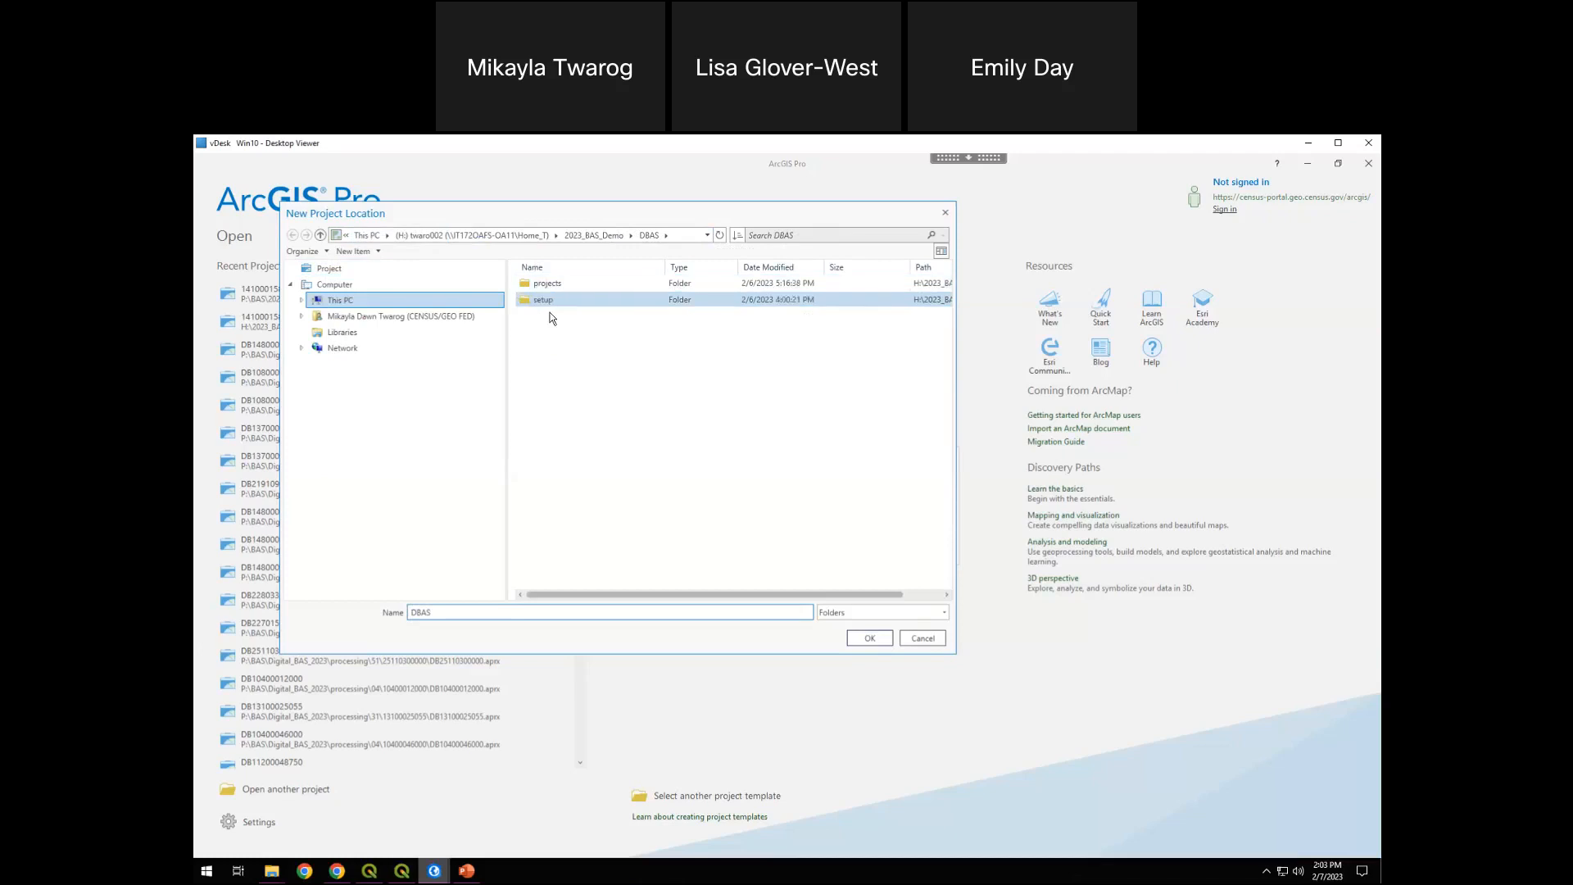
double_click(547, 283)
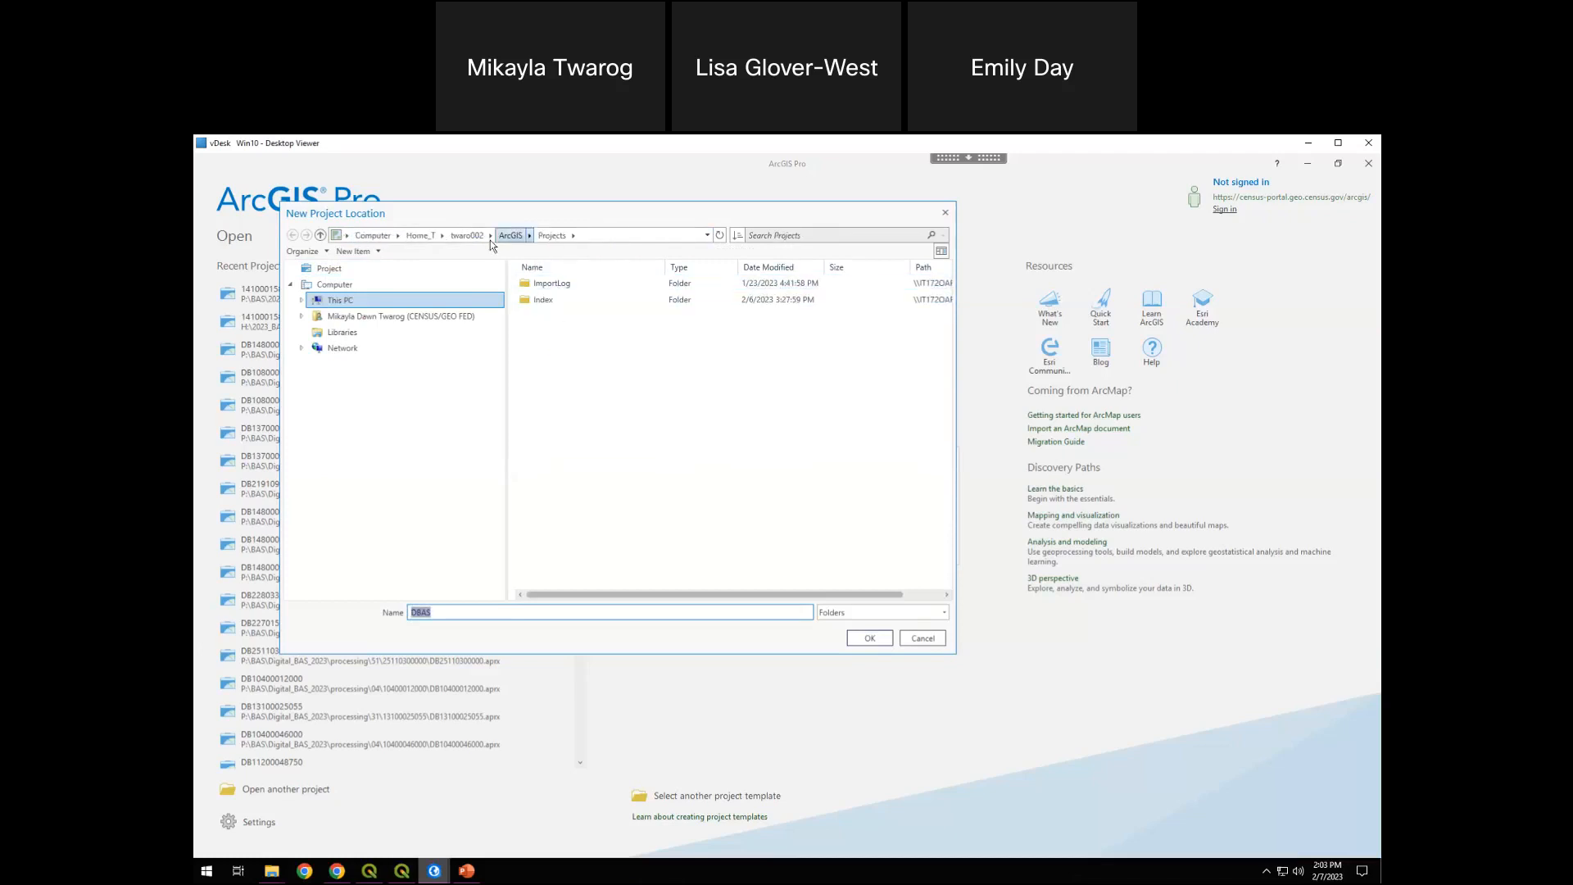
click(707, 236)
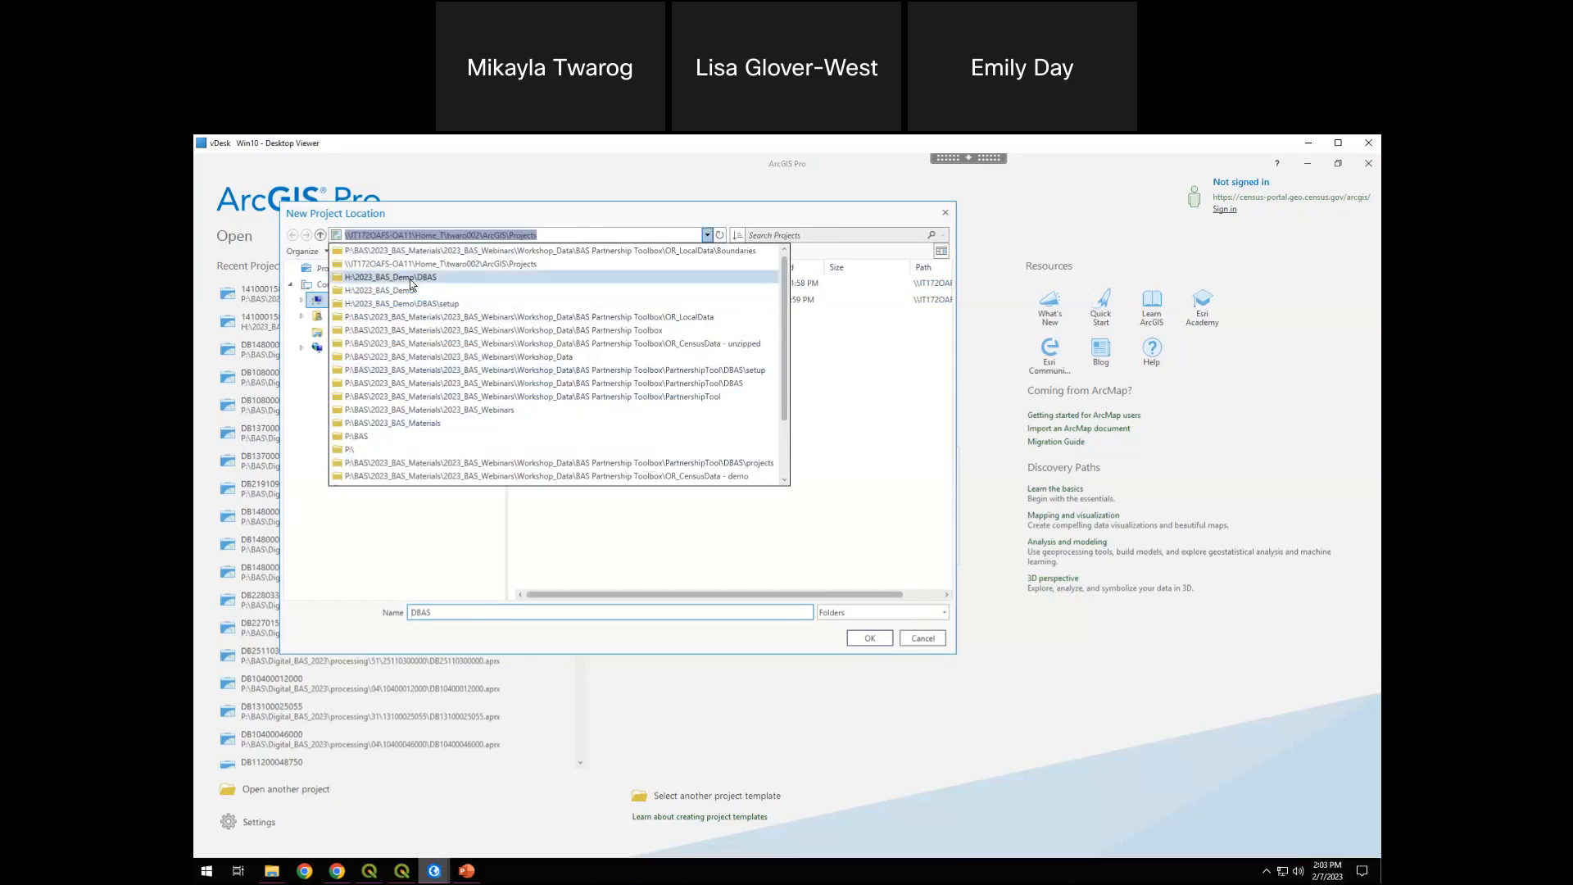
click(409, 278)
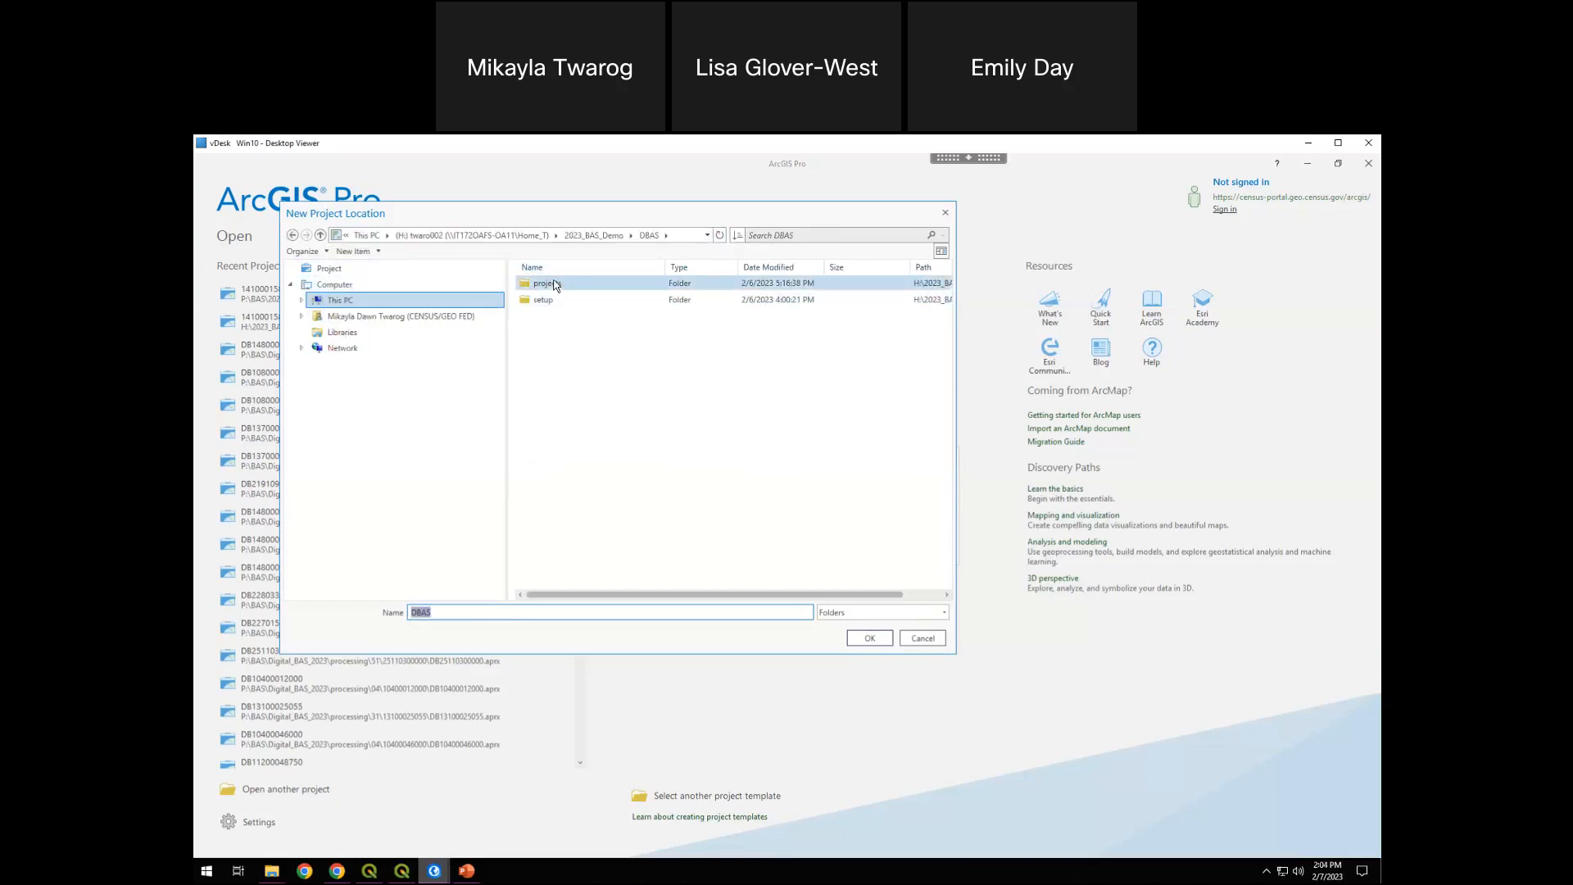
click(549, 284)
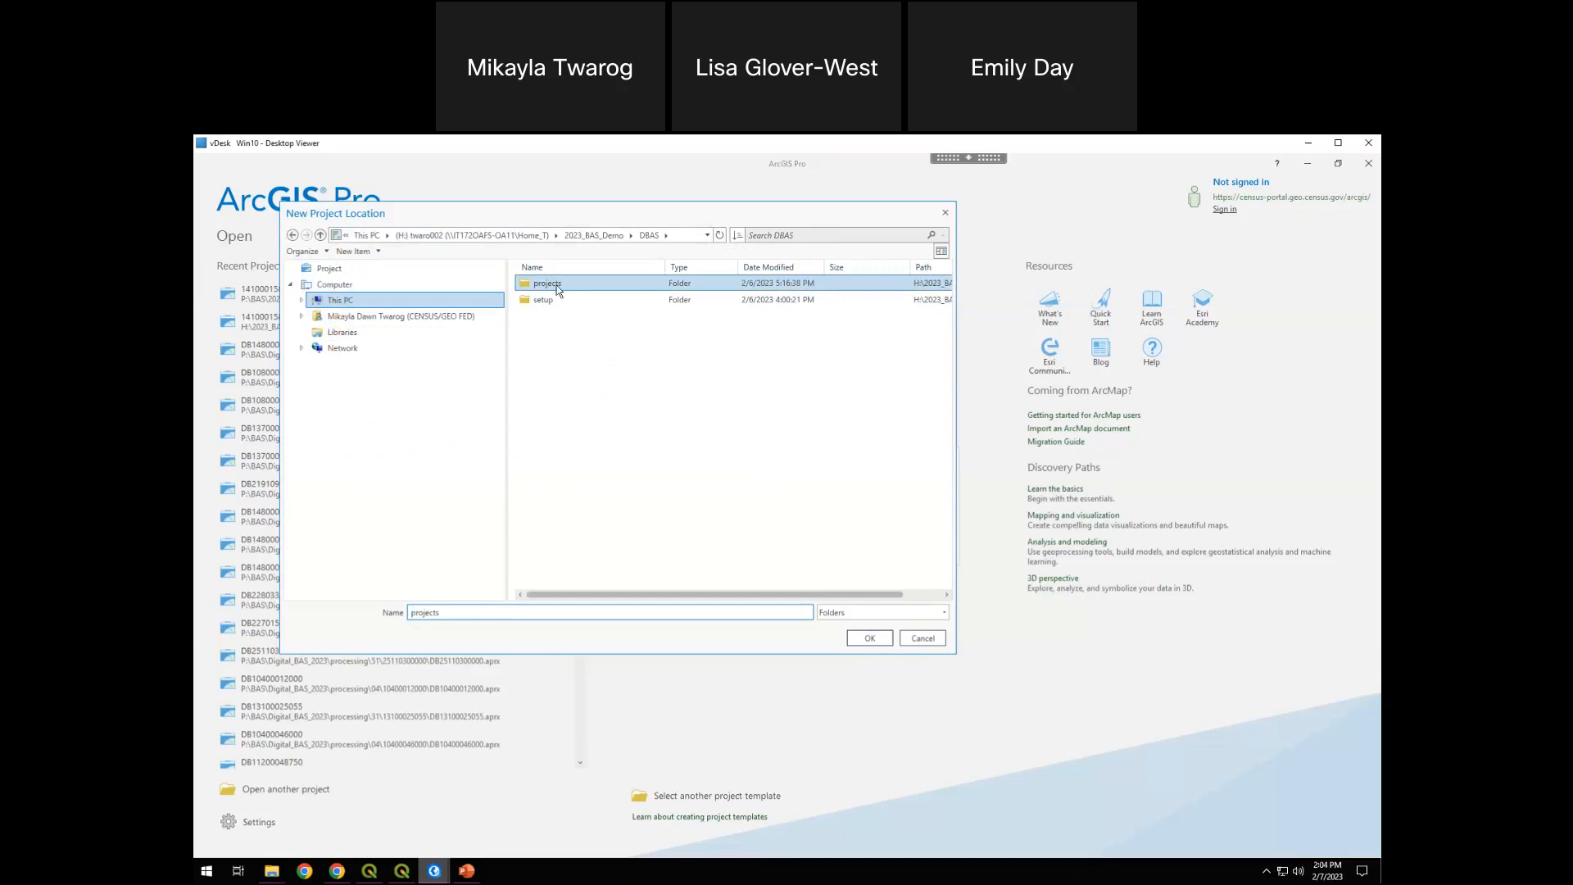
click(869, 638)
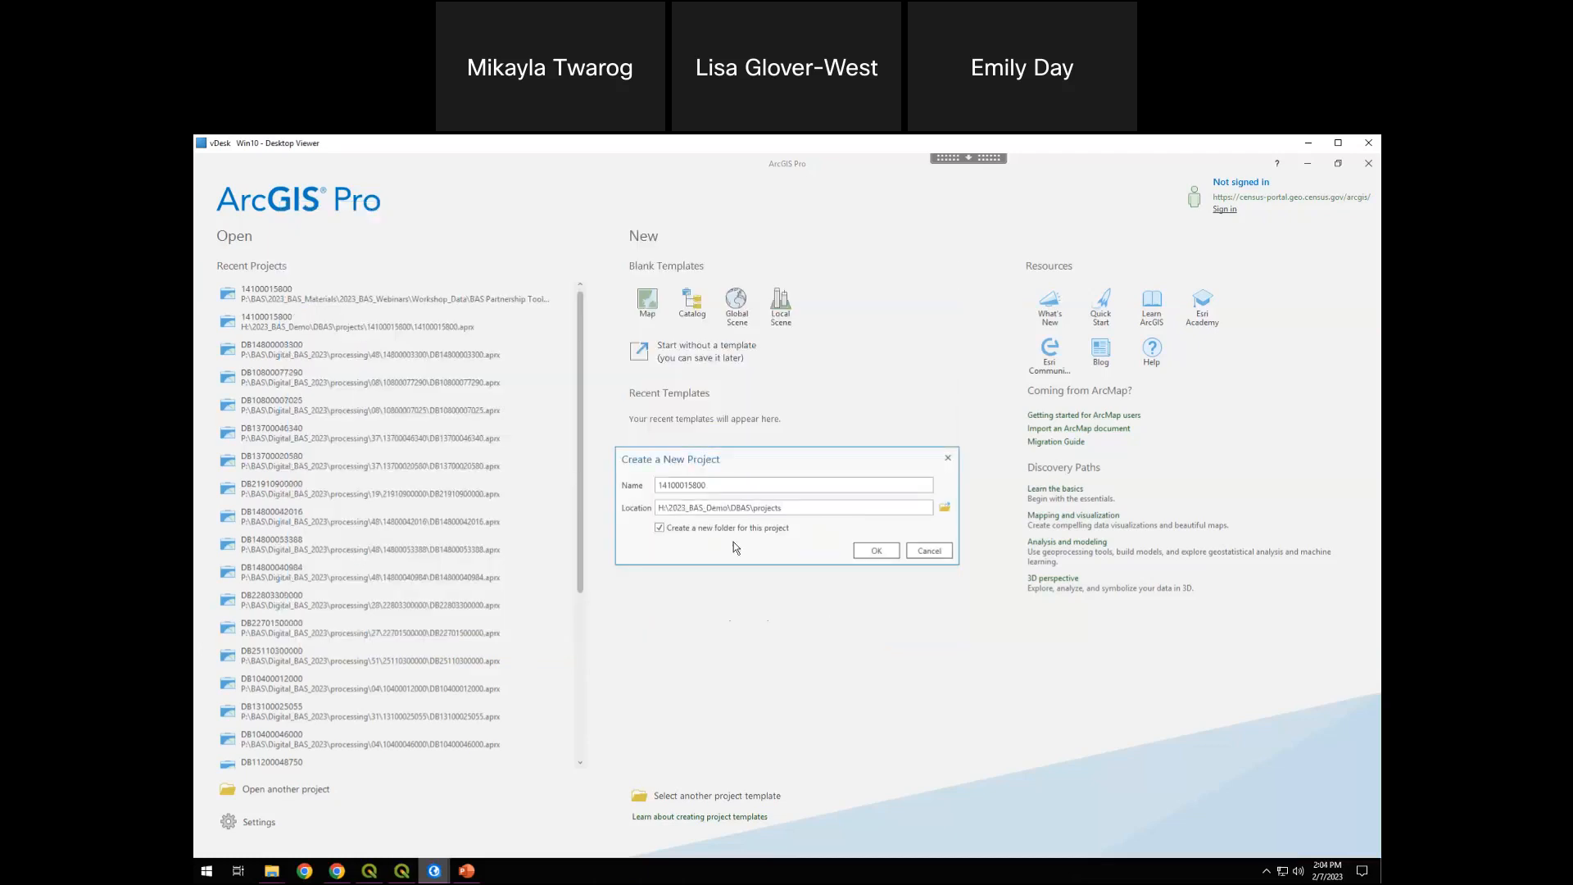
click(660, 529)
click(880, 555)
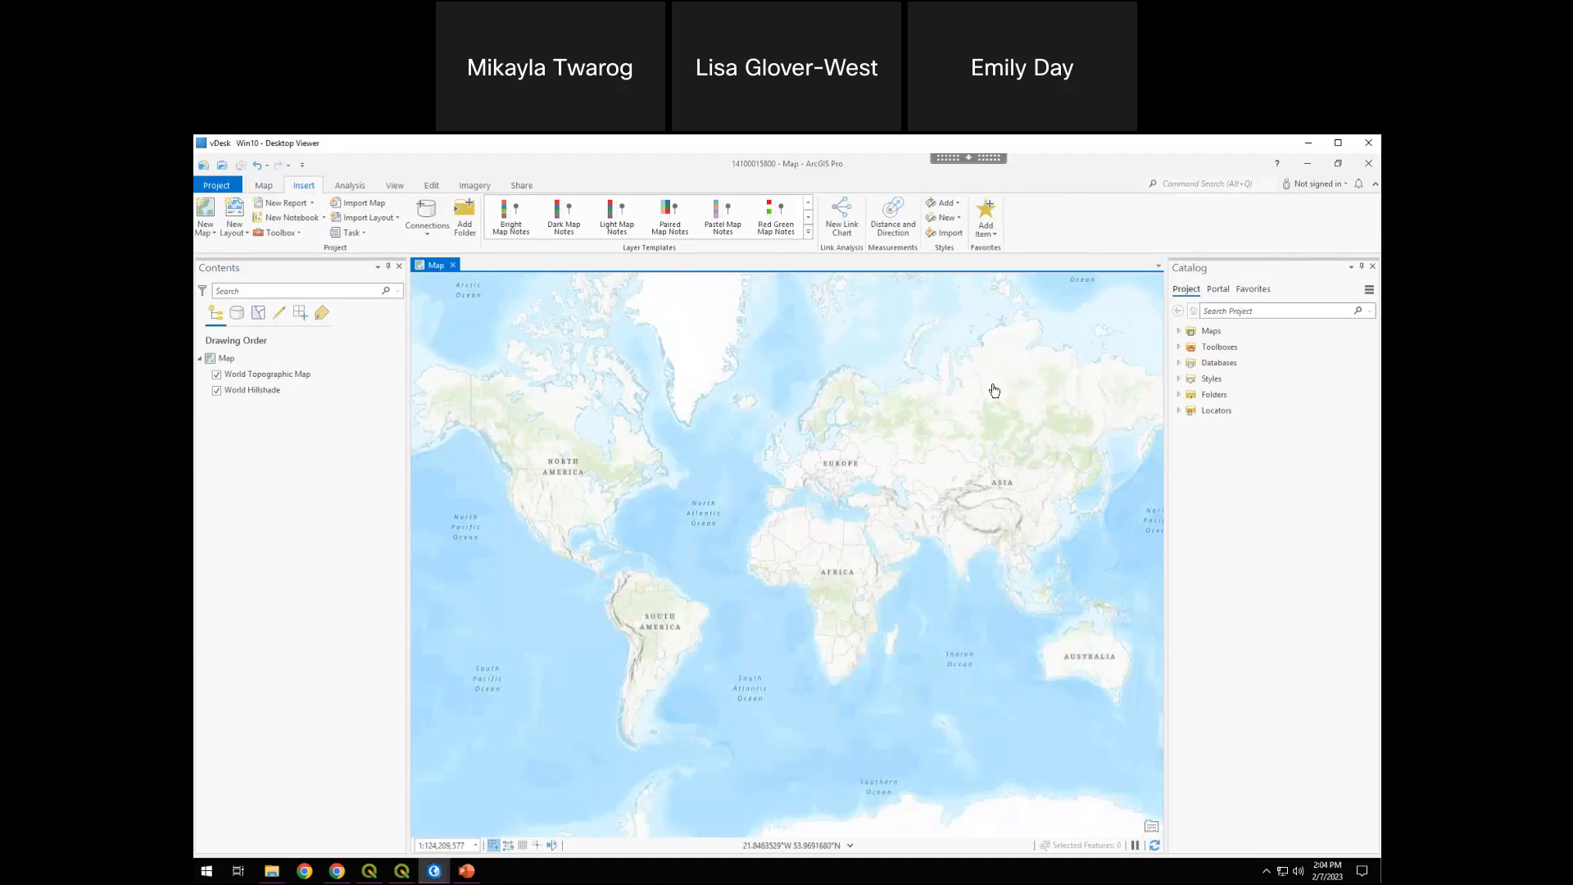
Add the Partnership BAS Tools Pro.tbx toolbox from the PartnershipTool\DBAS\setup folder to the project
click(1246, 399)
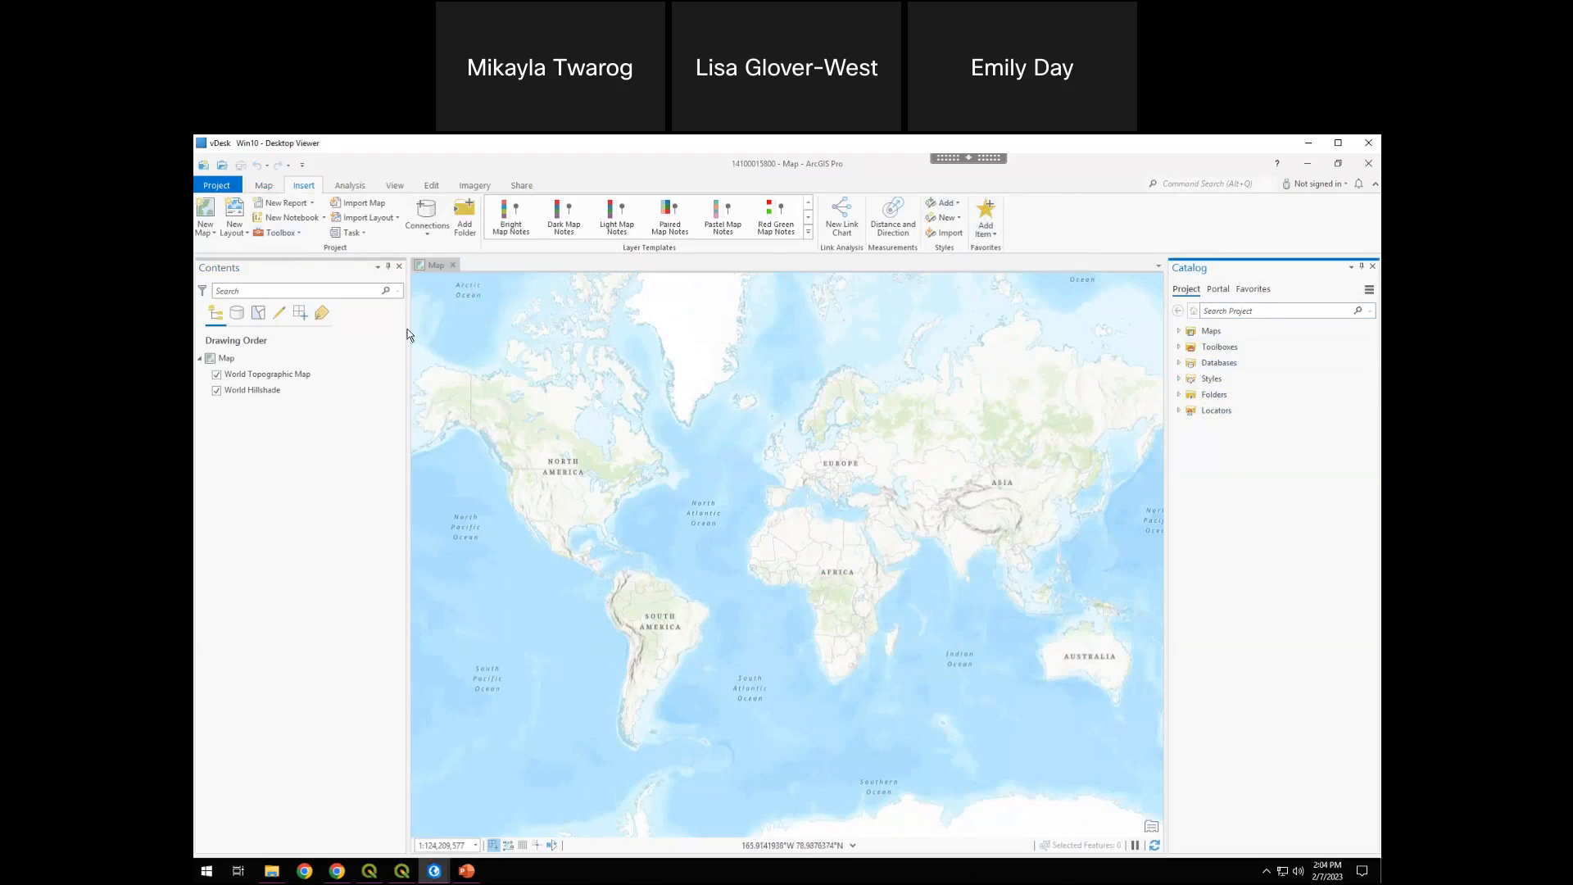
click(1180, 347)
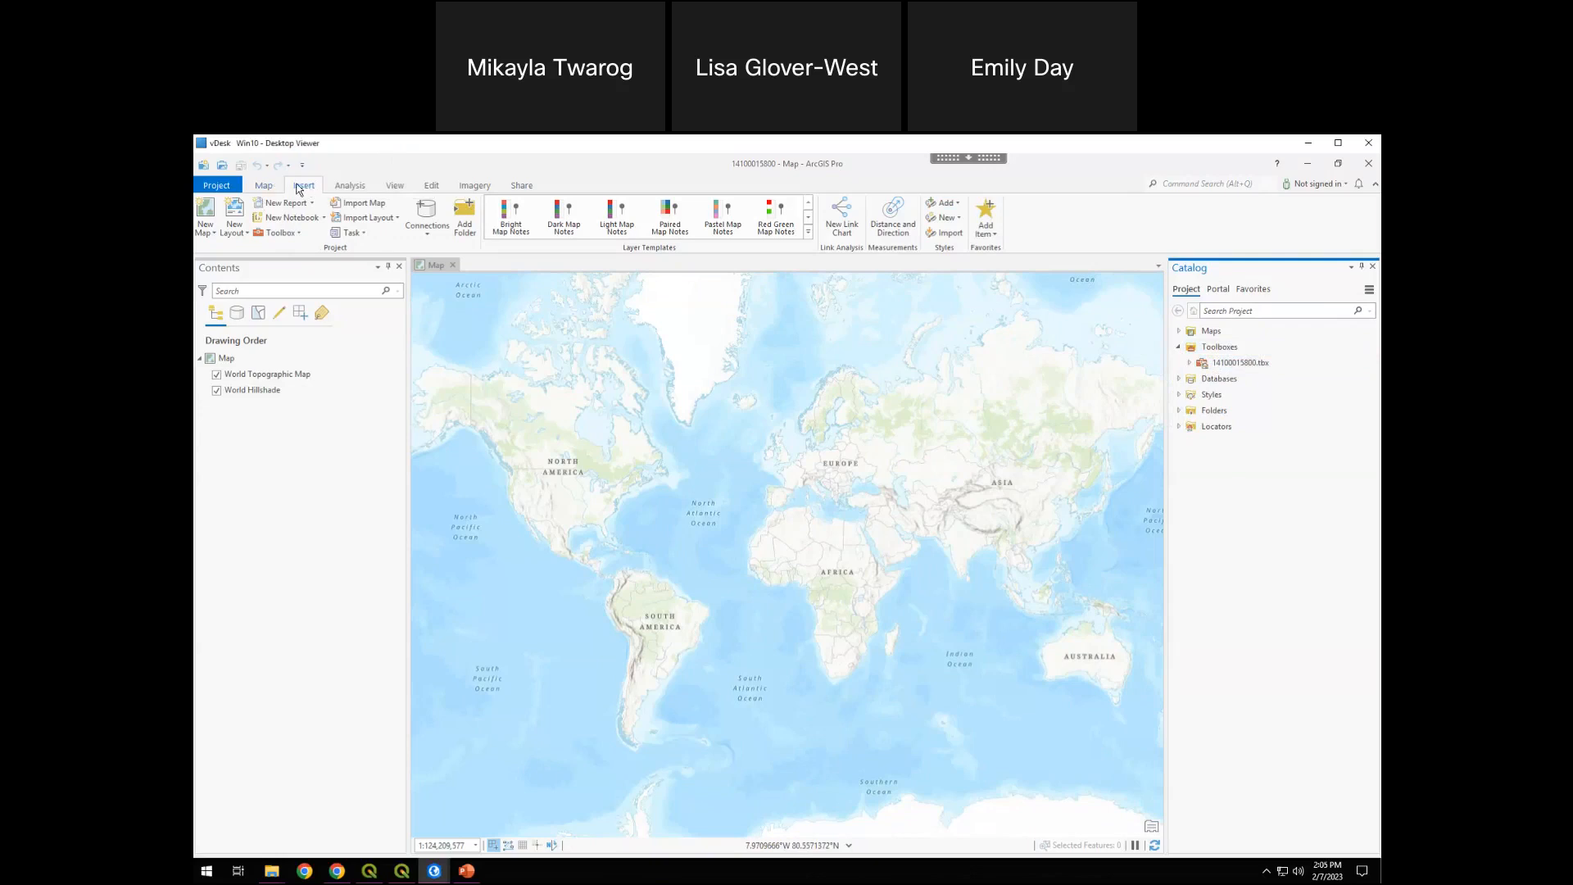
click(285, 236)
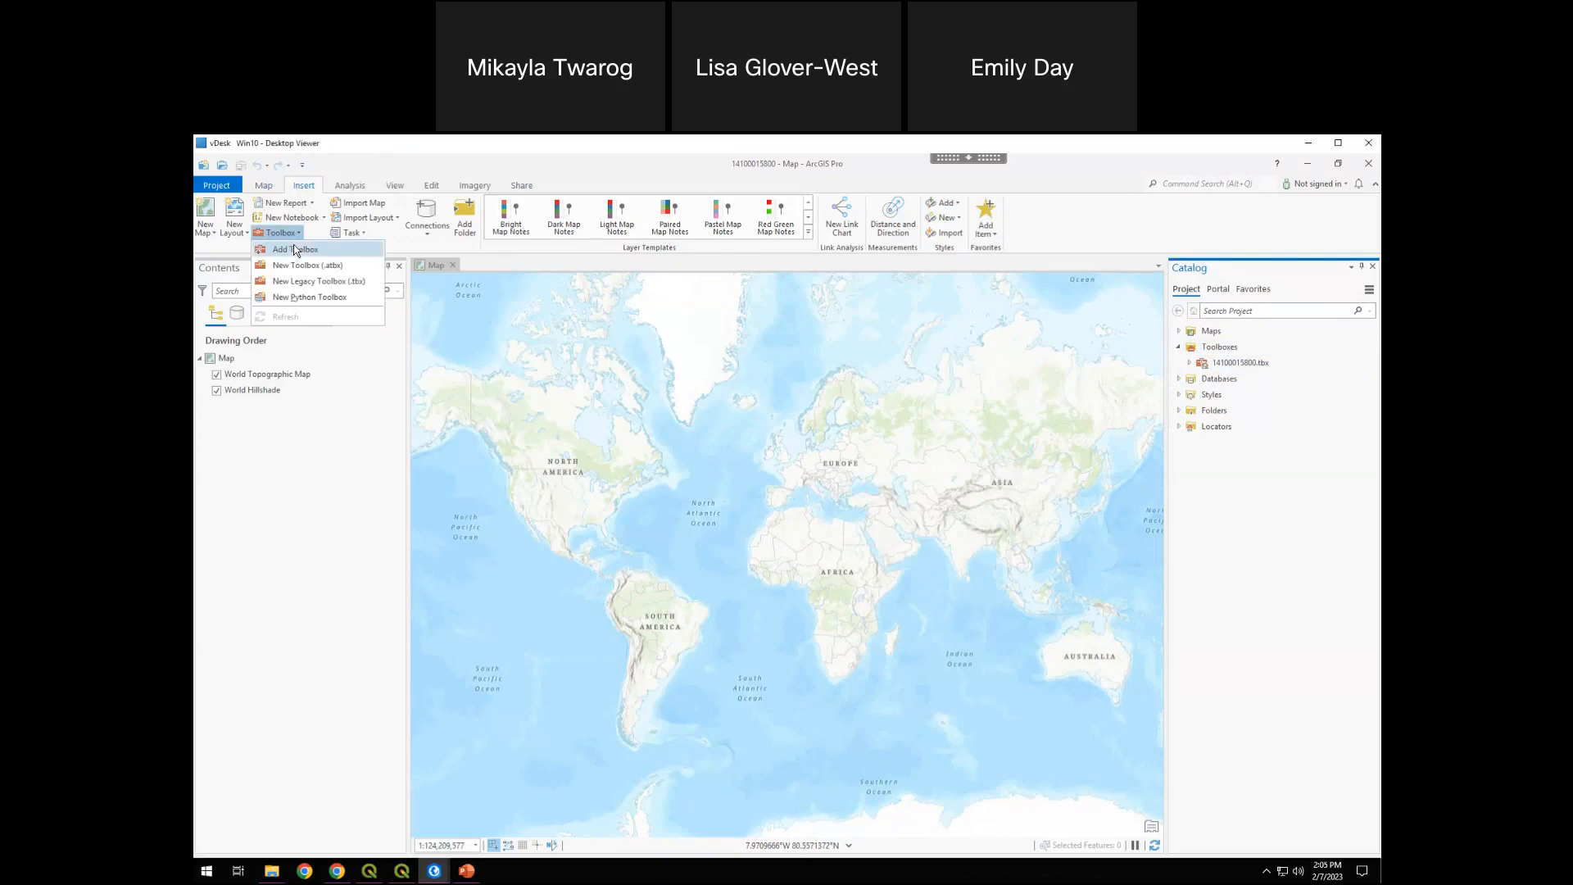
click(297, 249)
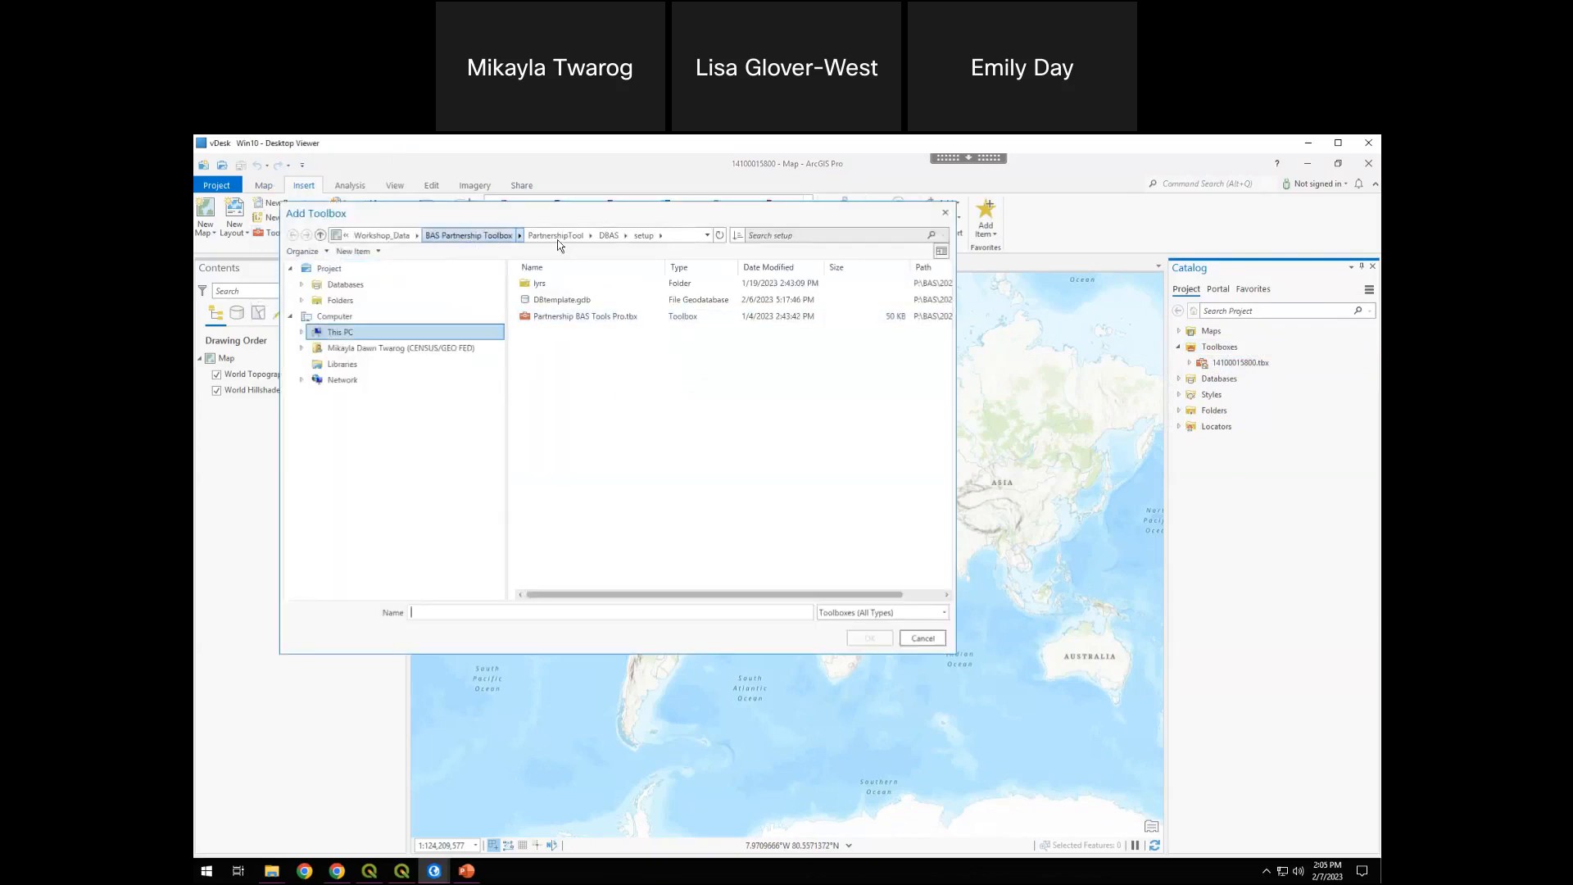
click(607, 237)
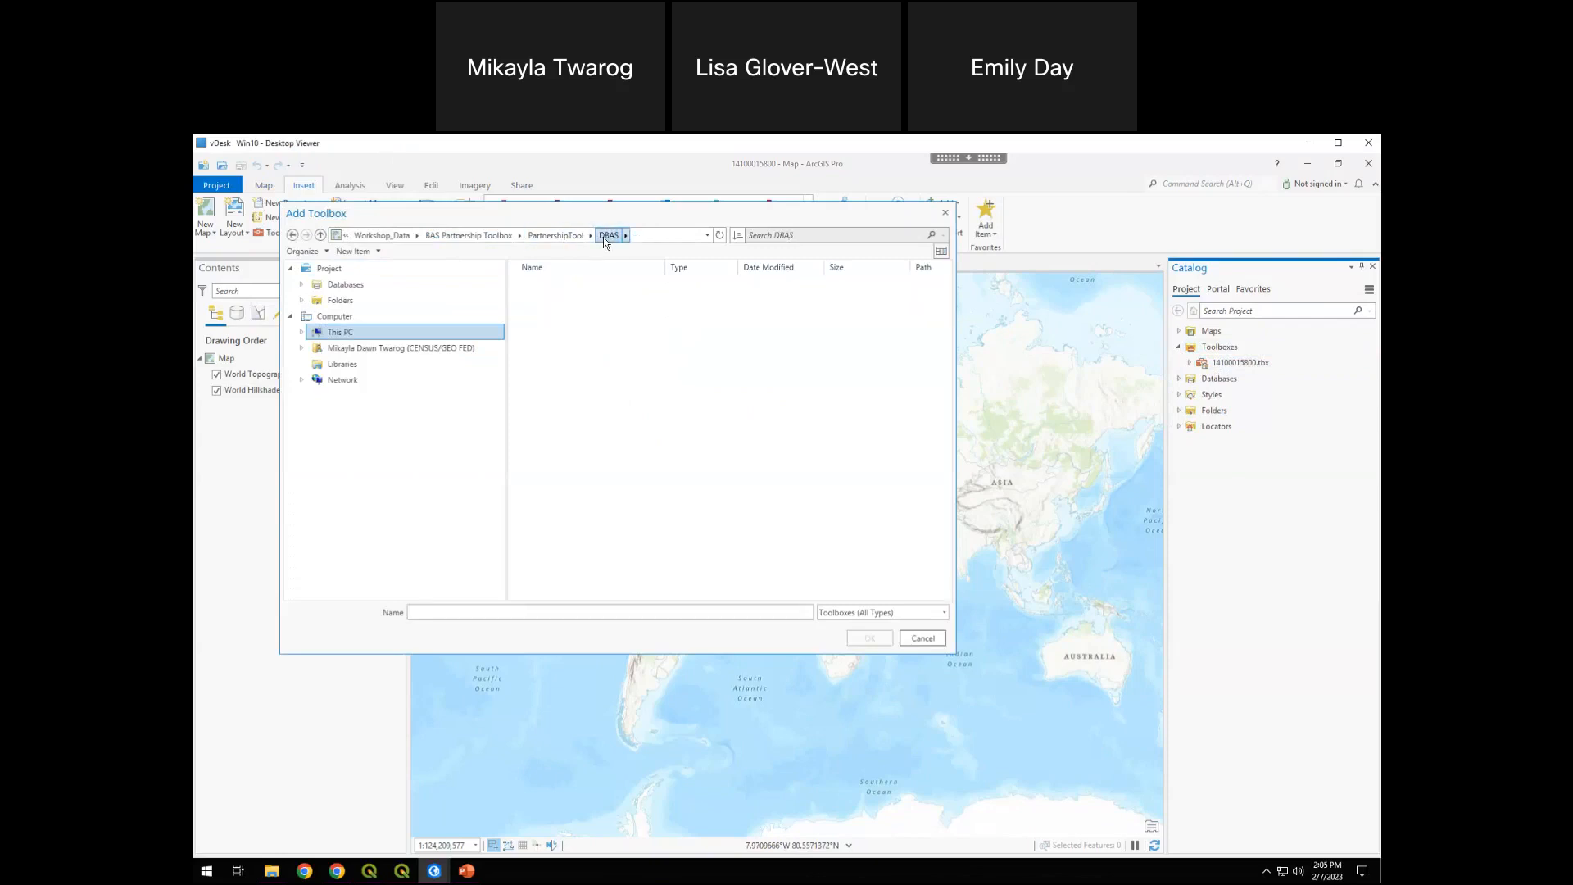
click(562, 237)
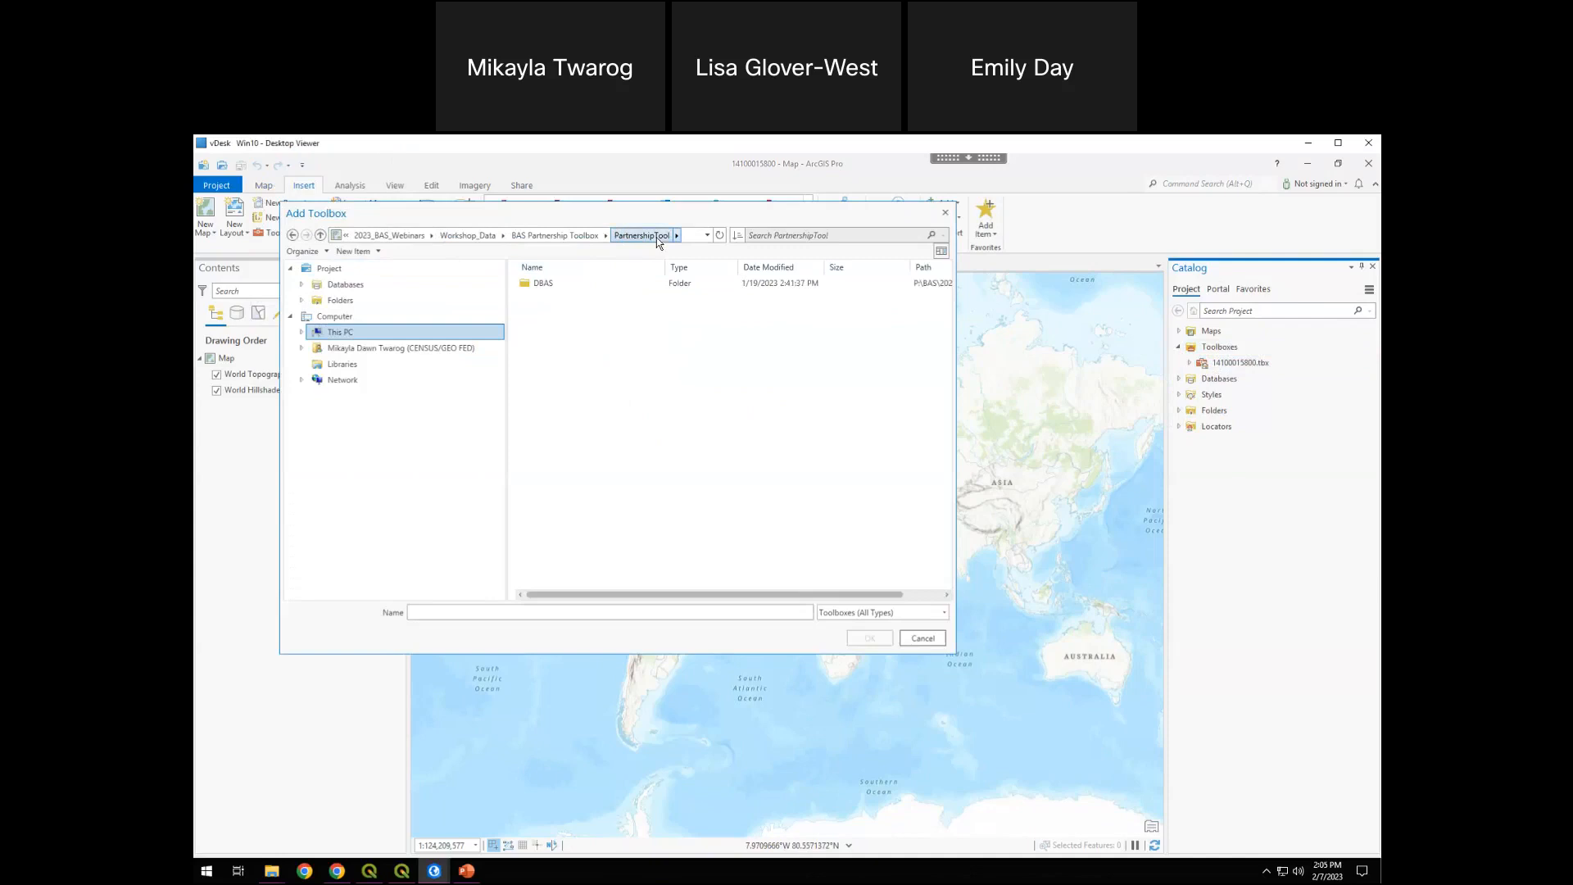
double_click(559, 285)
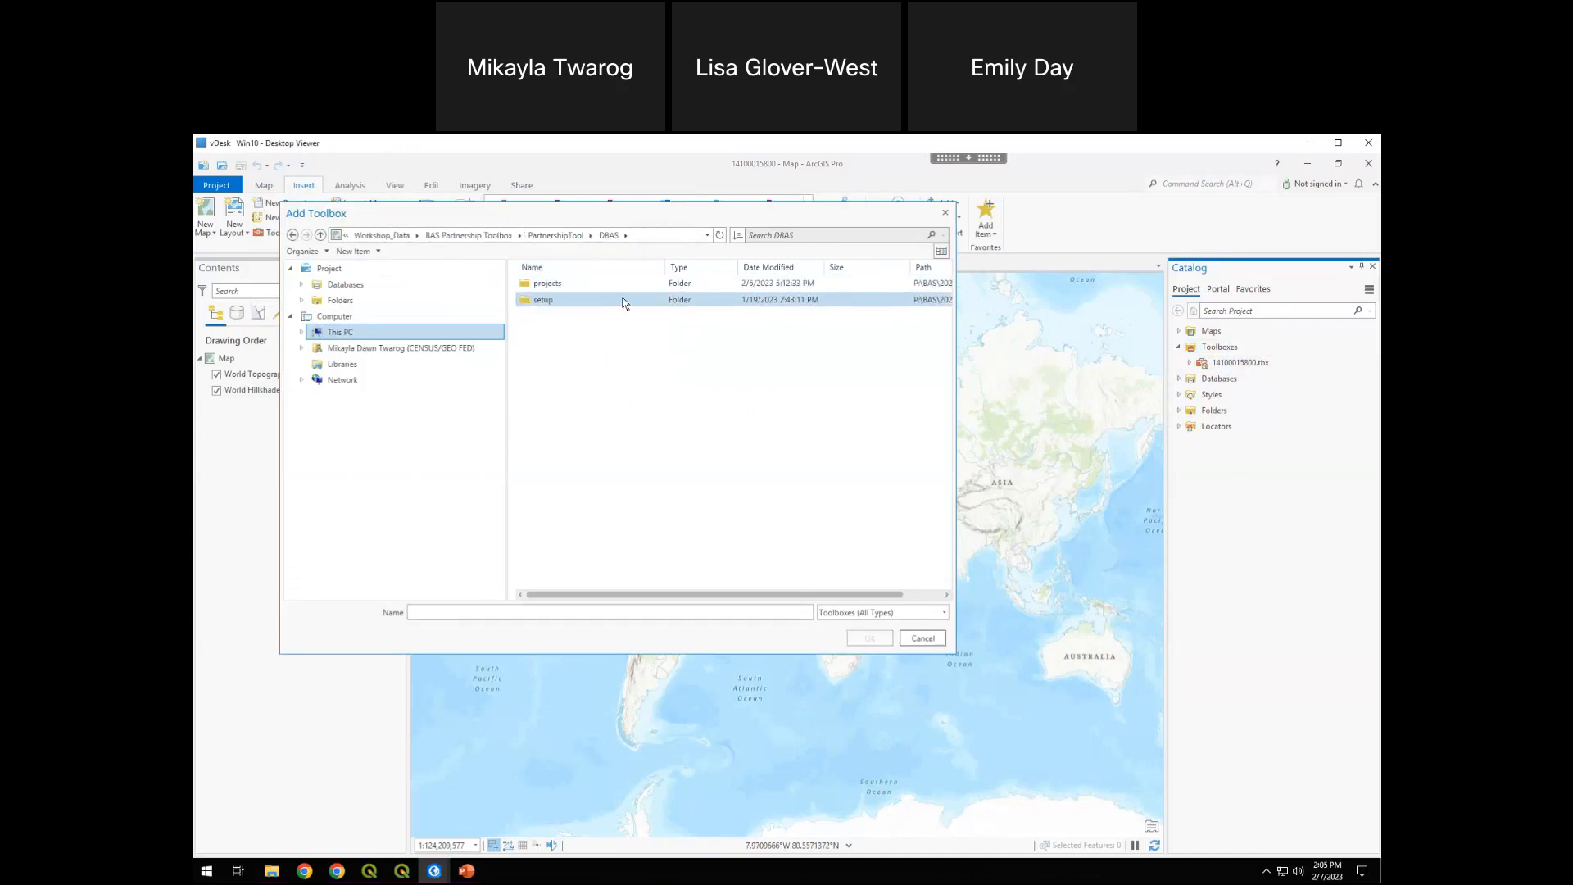
double_click(562, 301)
click(578, 318)
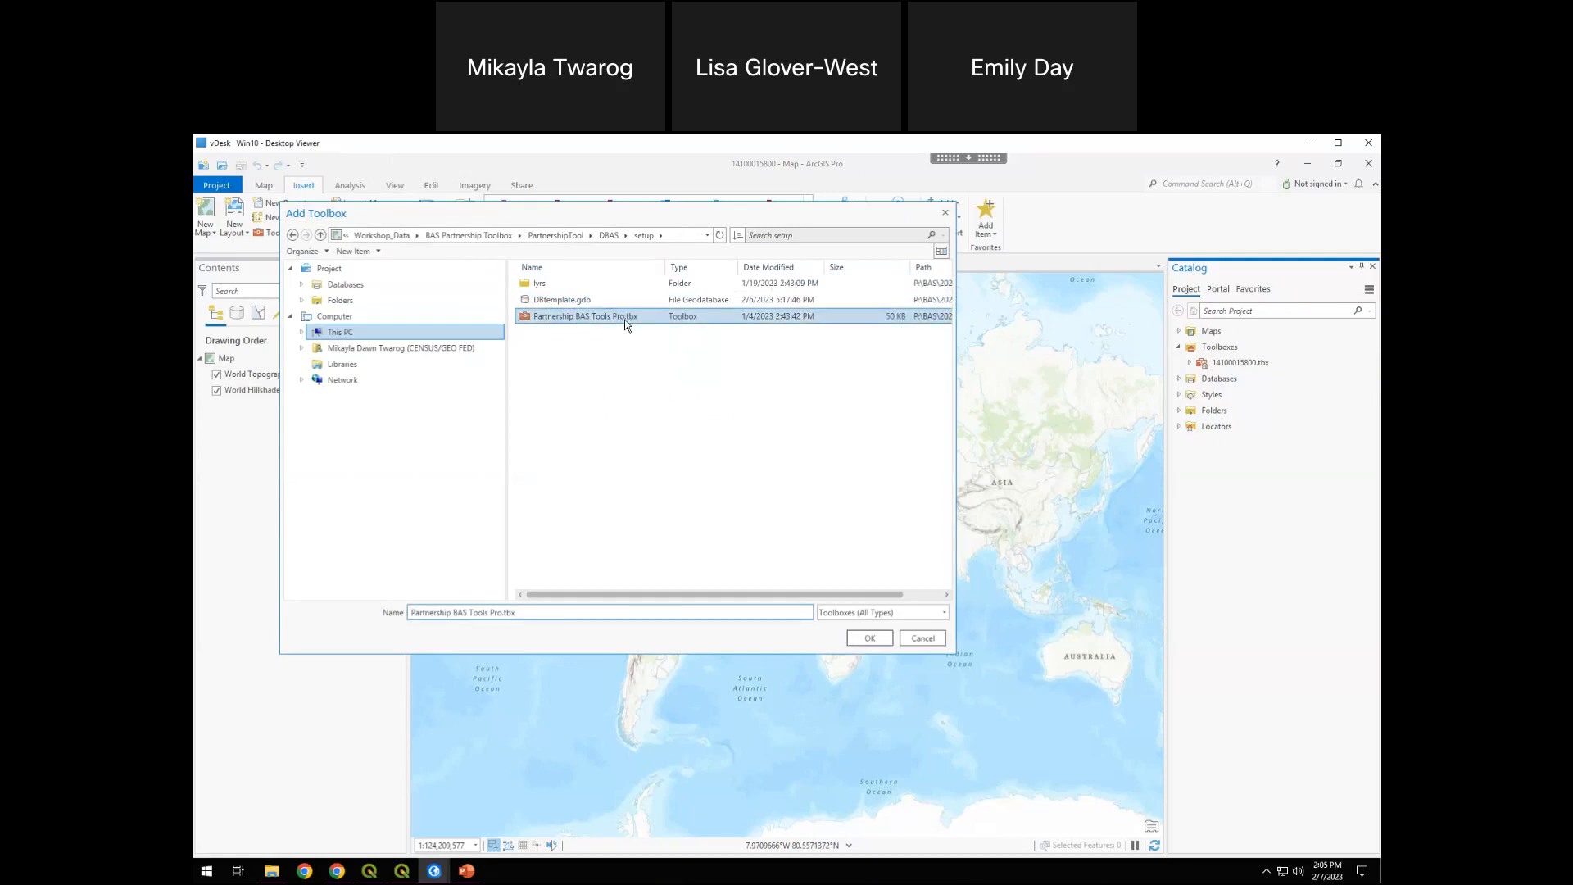
click(870, 642)
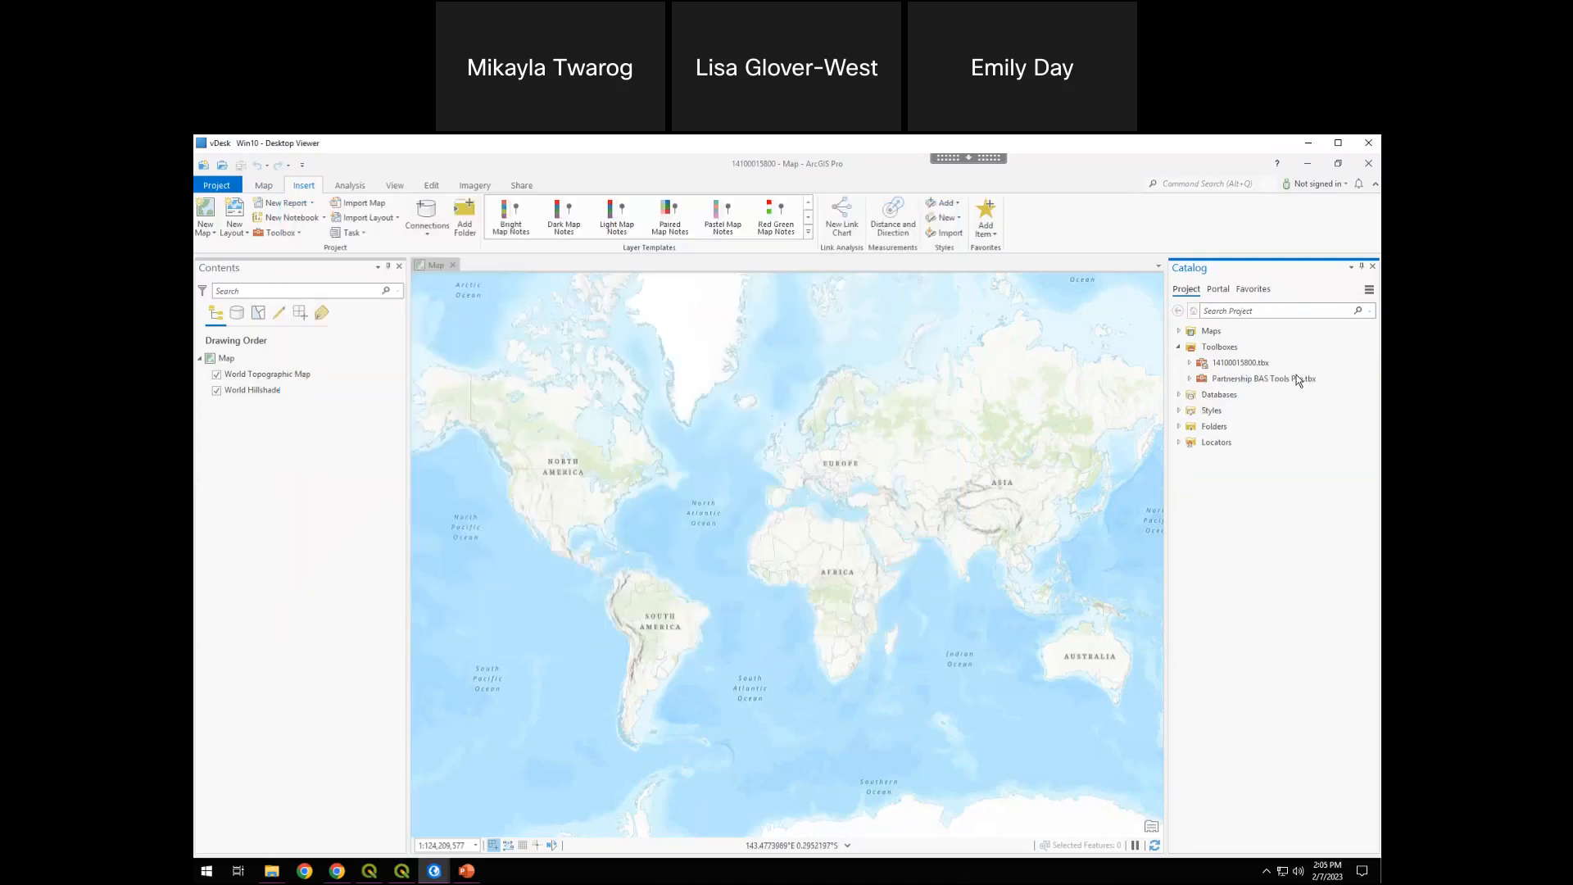
Expand the Partnership BAS Tools Pro toolbox and open its Project Setup tool
click(1282, 381)
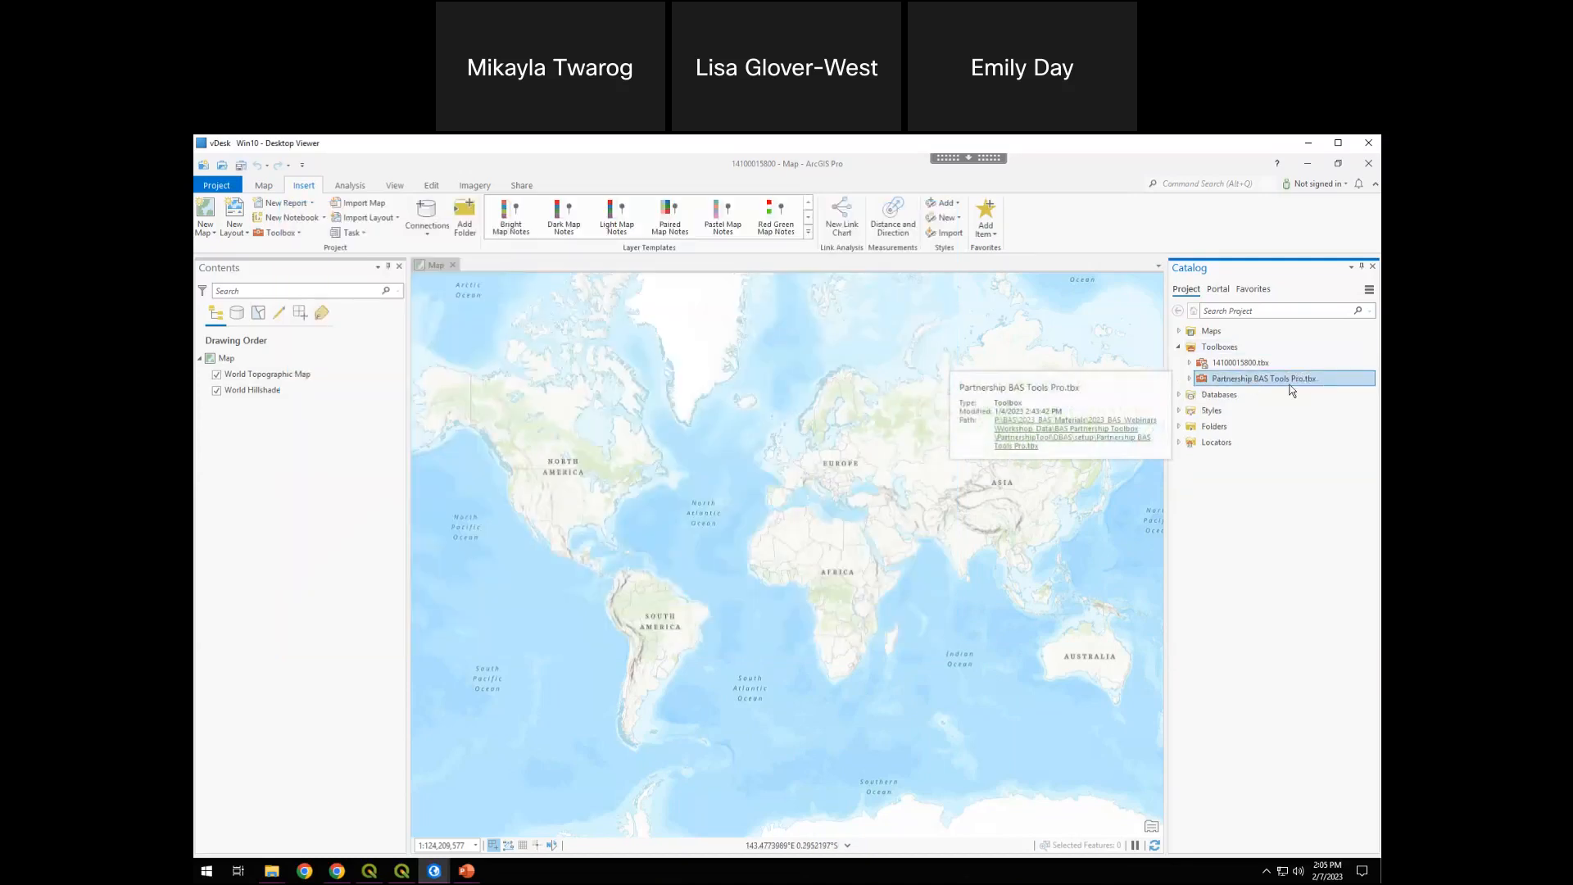
click(1189, 379)
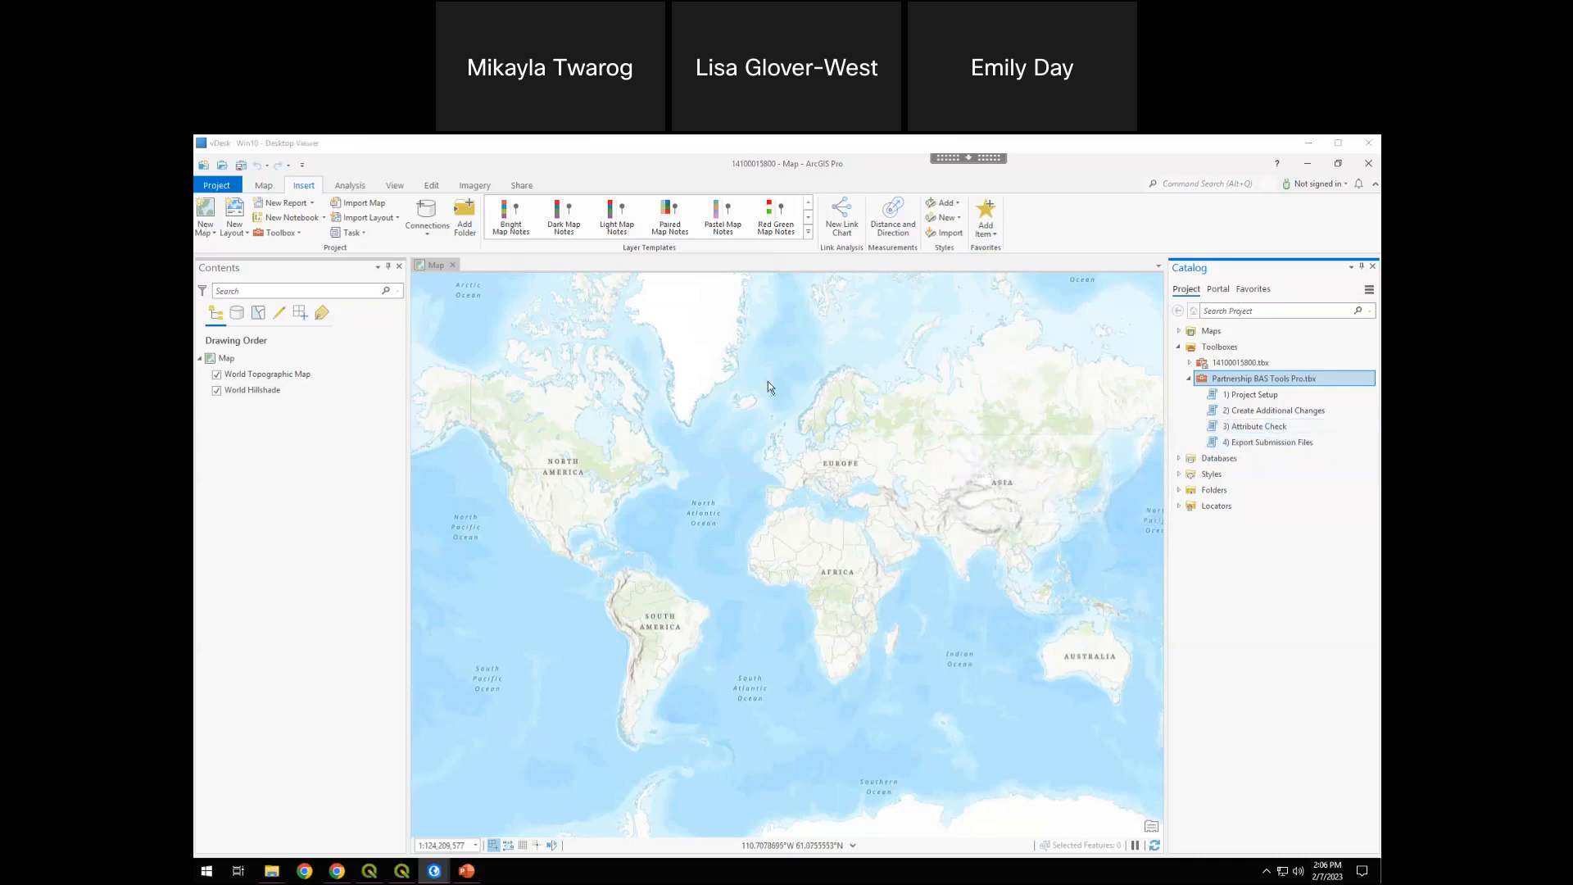
click(1266, 396)
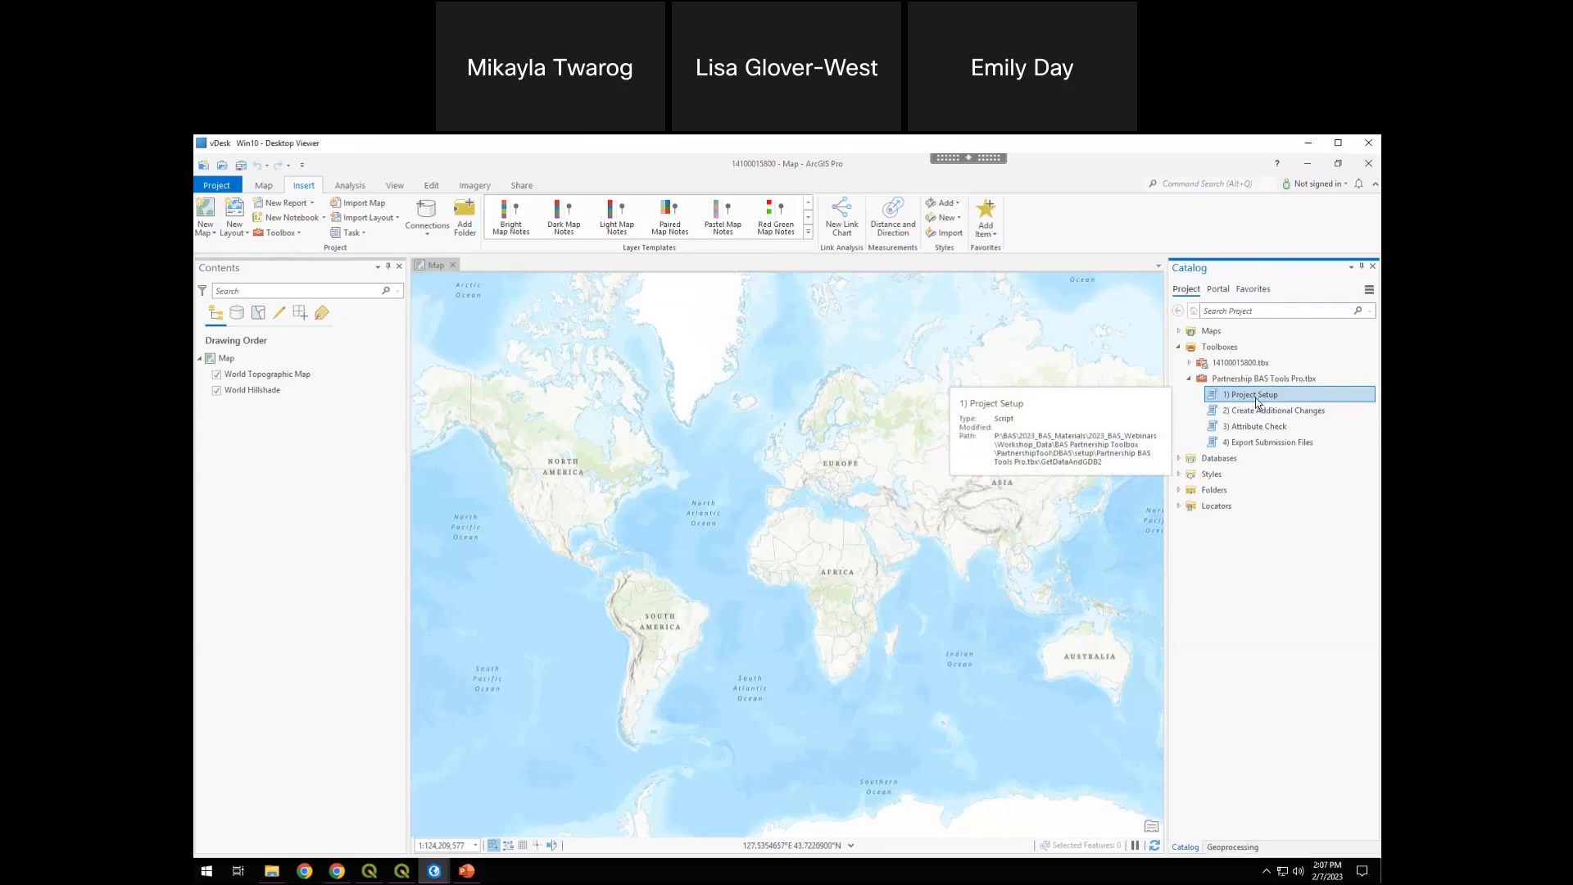
double_click(1257, 397)
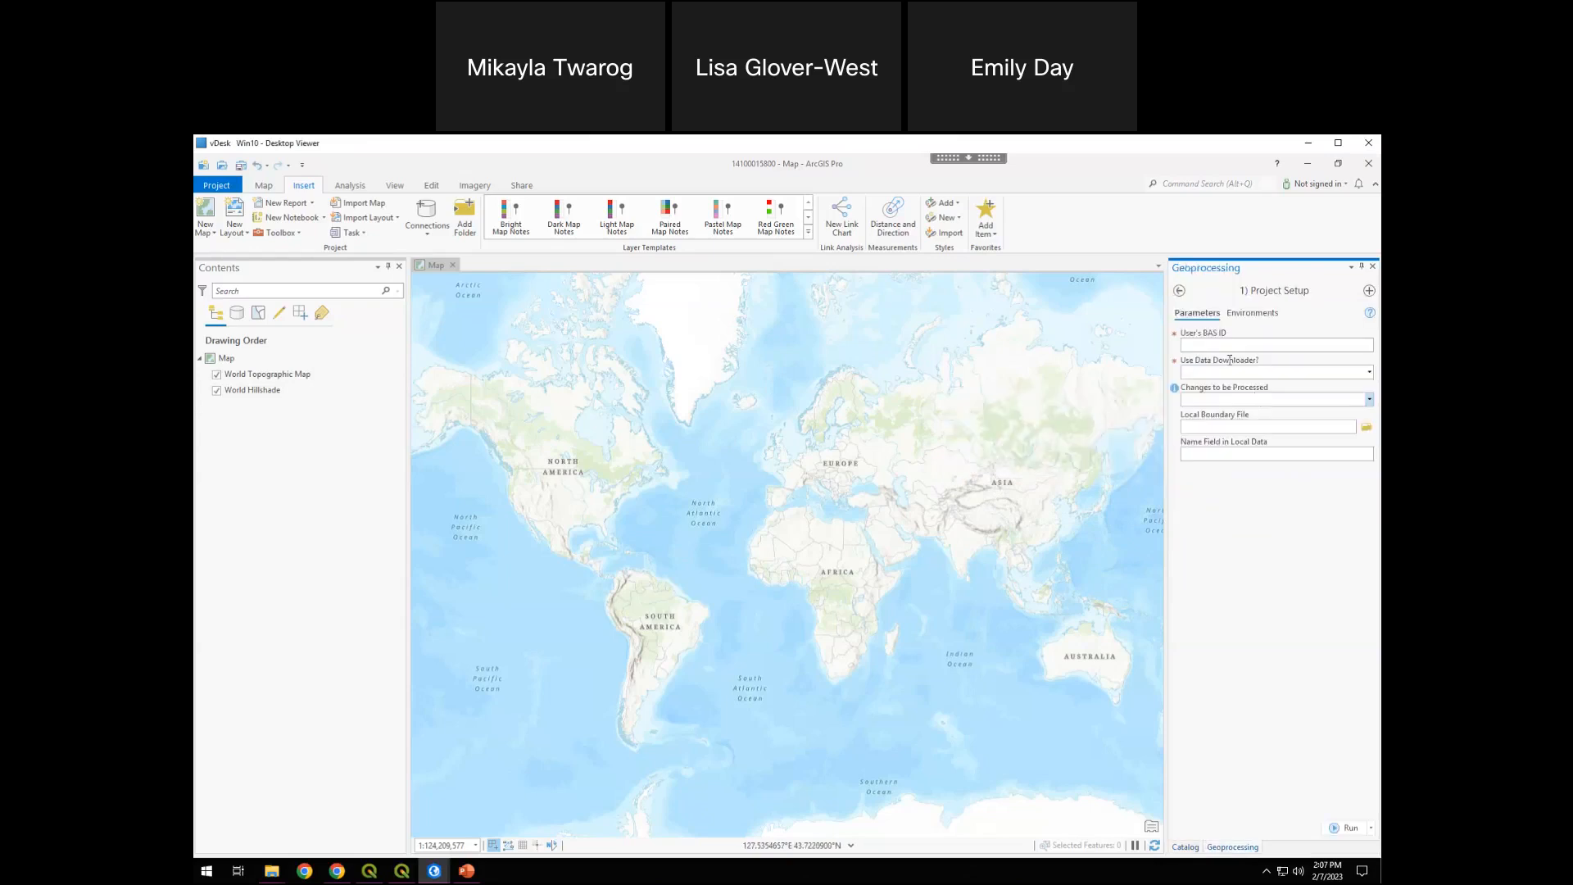
Enter the User's BAS ID, check the No option of Use Data Downloader and set that option to Yes
click(1224, 347)
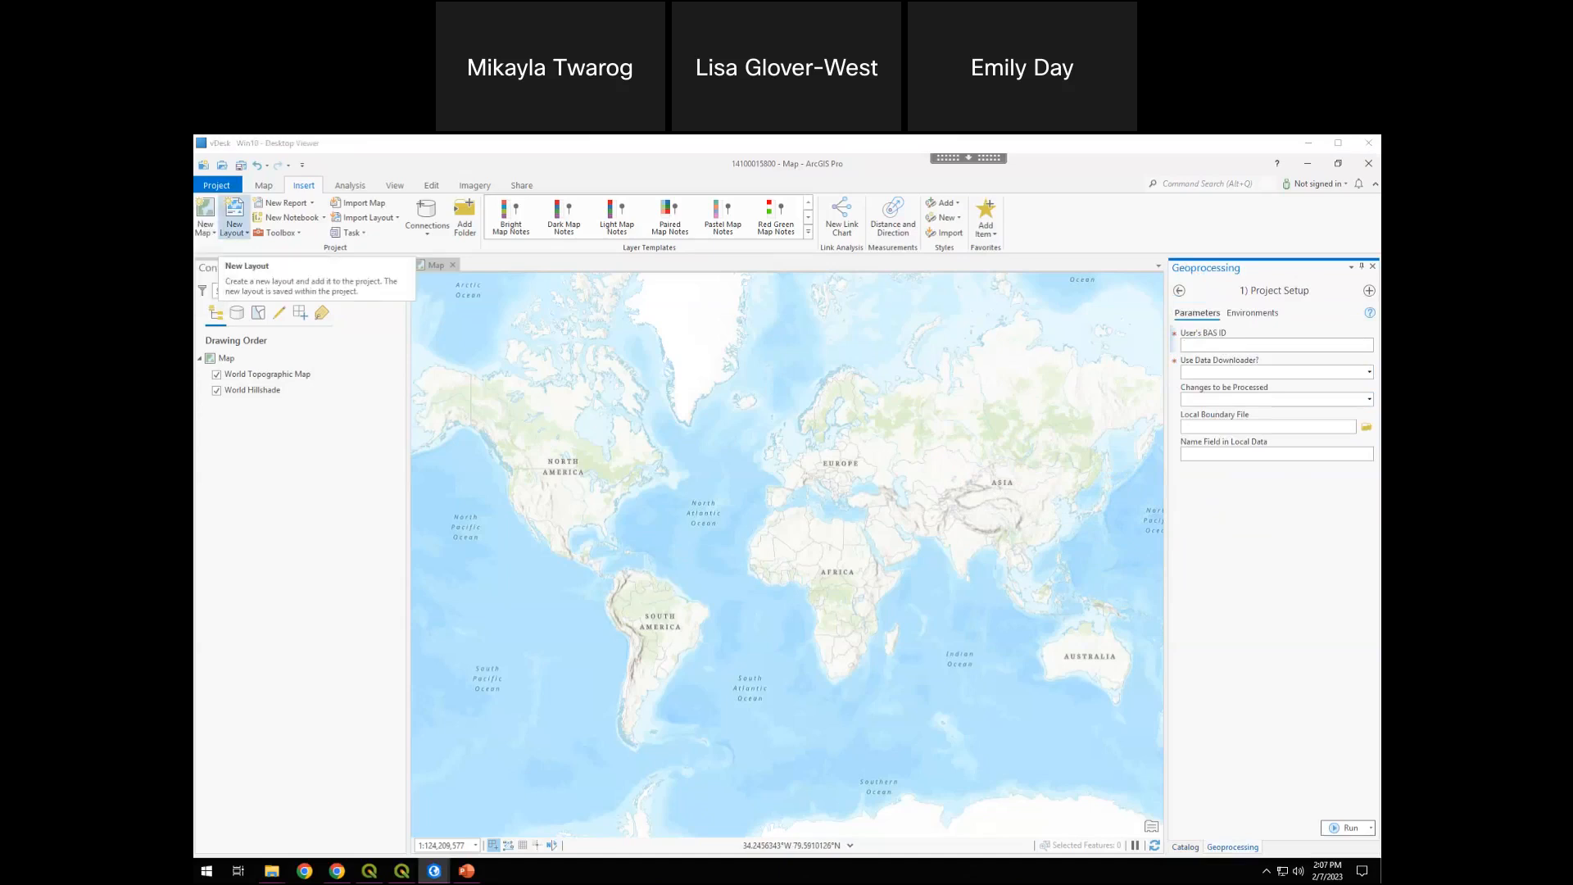
click(1212, 346)
text(14100015800)
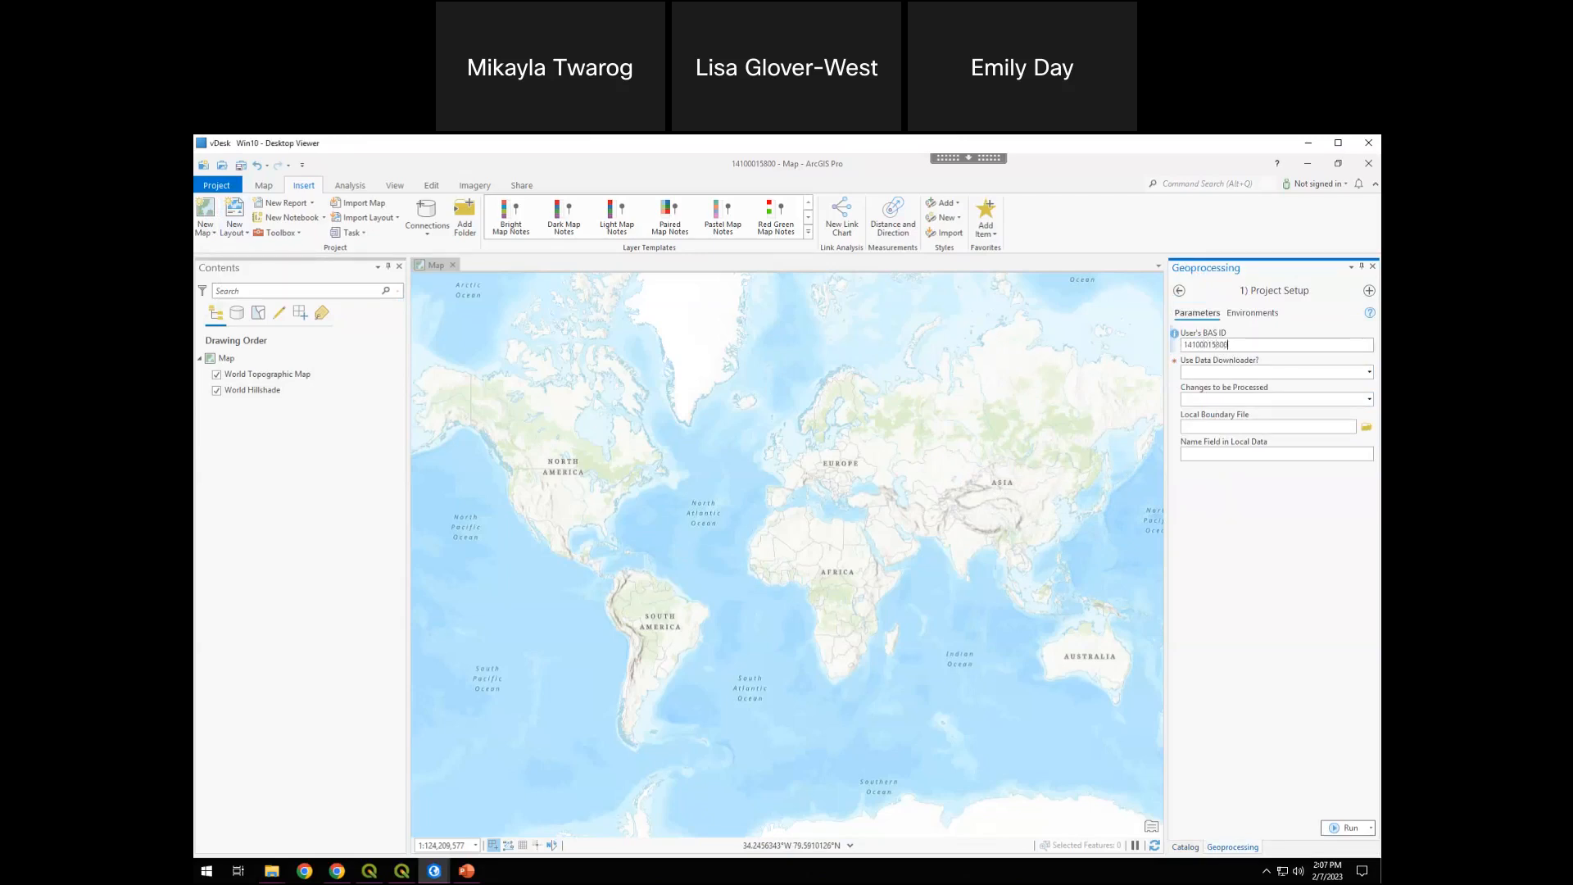
click(1369, 373)
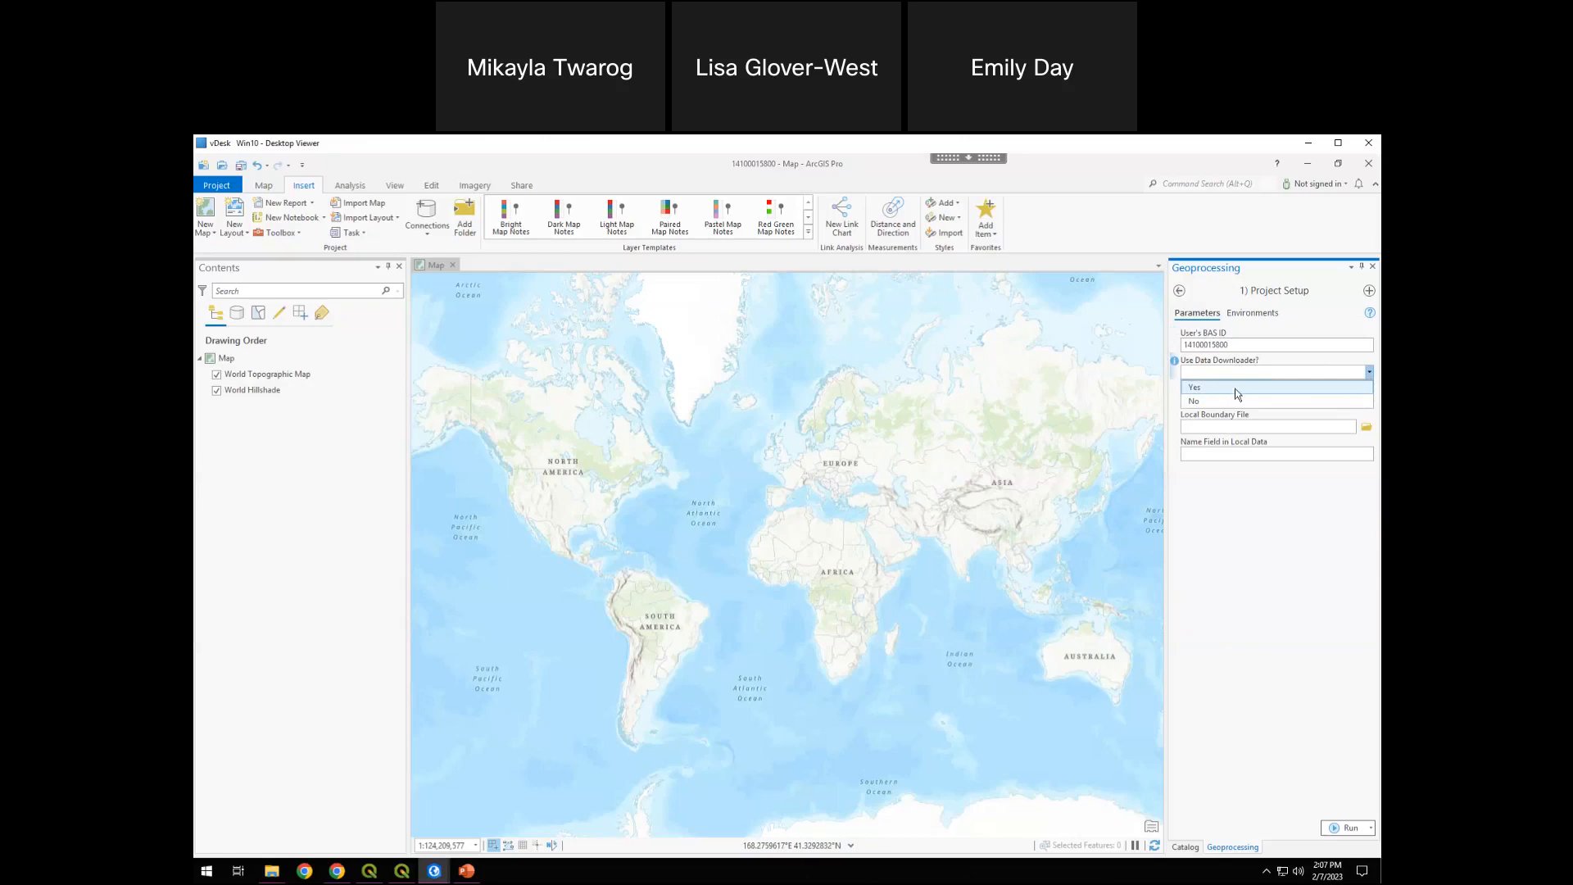
click(1196, 402)
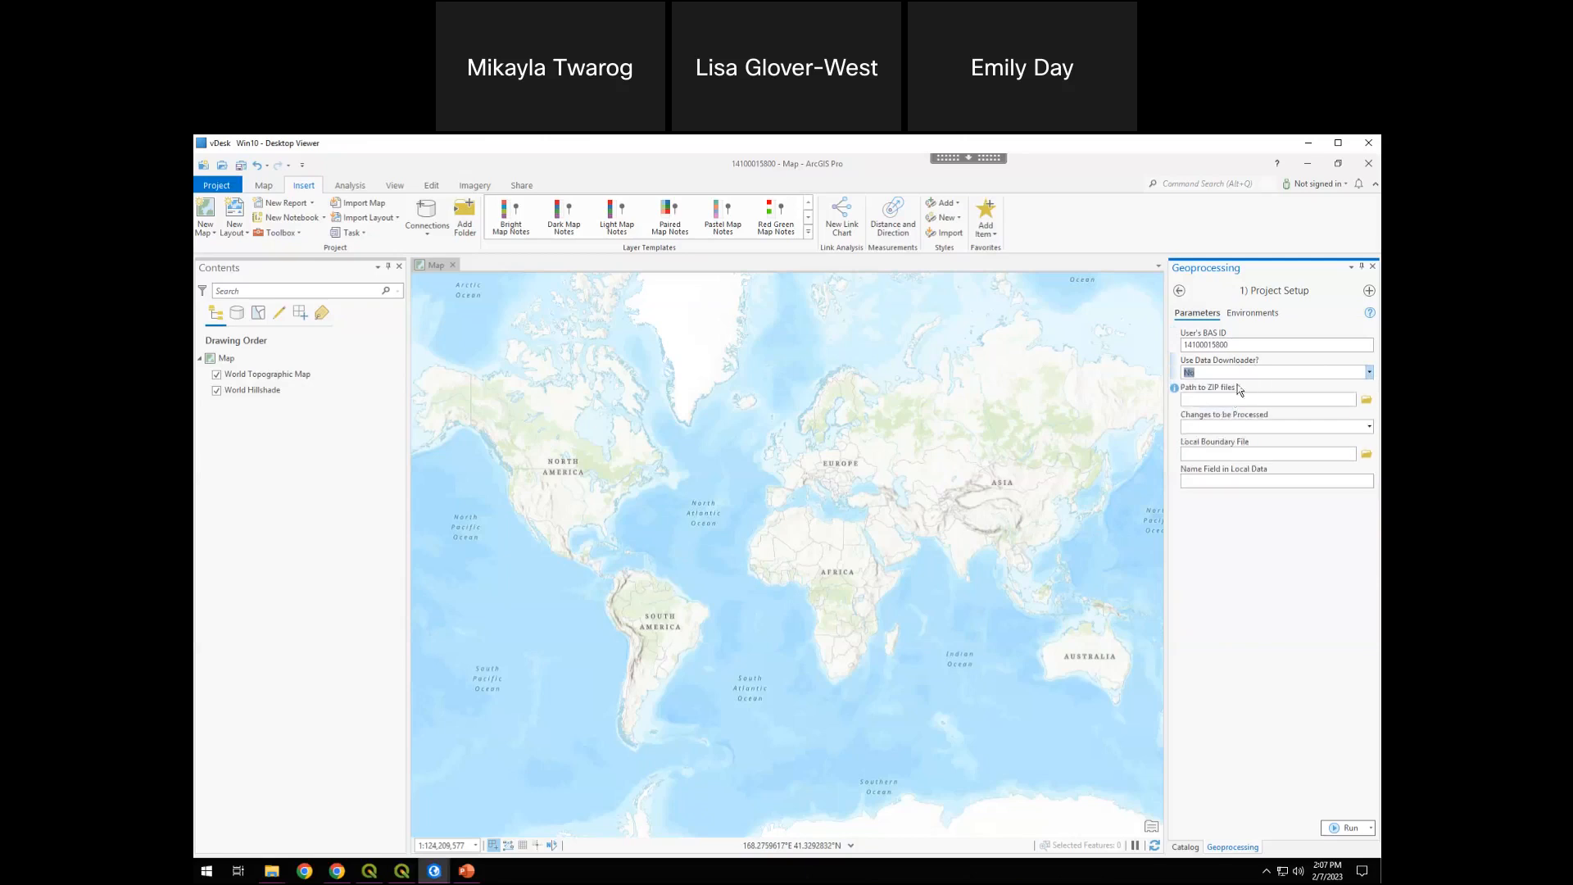
click(1368, 372)
click(1335, 387)
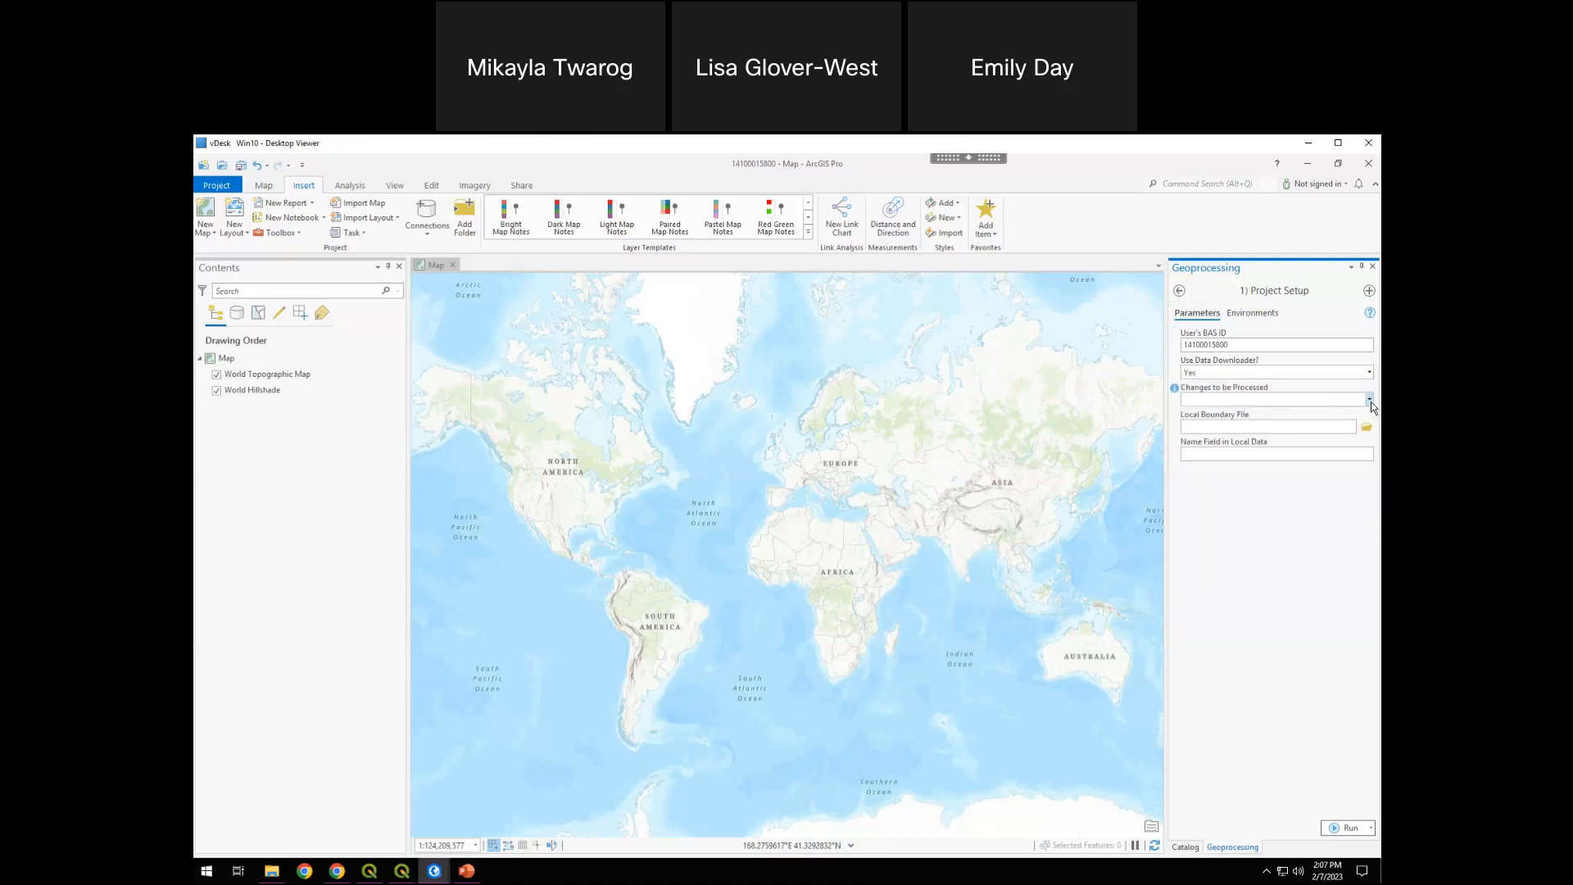
Set Changes to be Processed to Incorporated Place and point out the entered BAS ID
click(1369, 400)
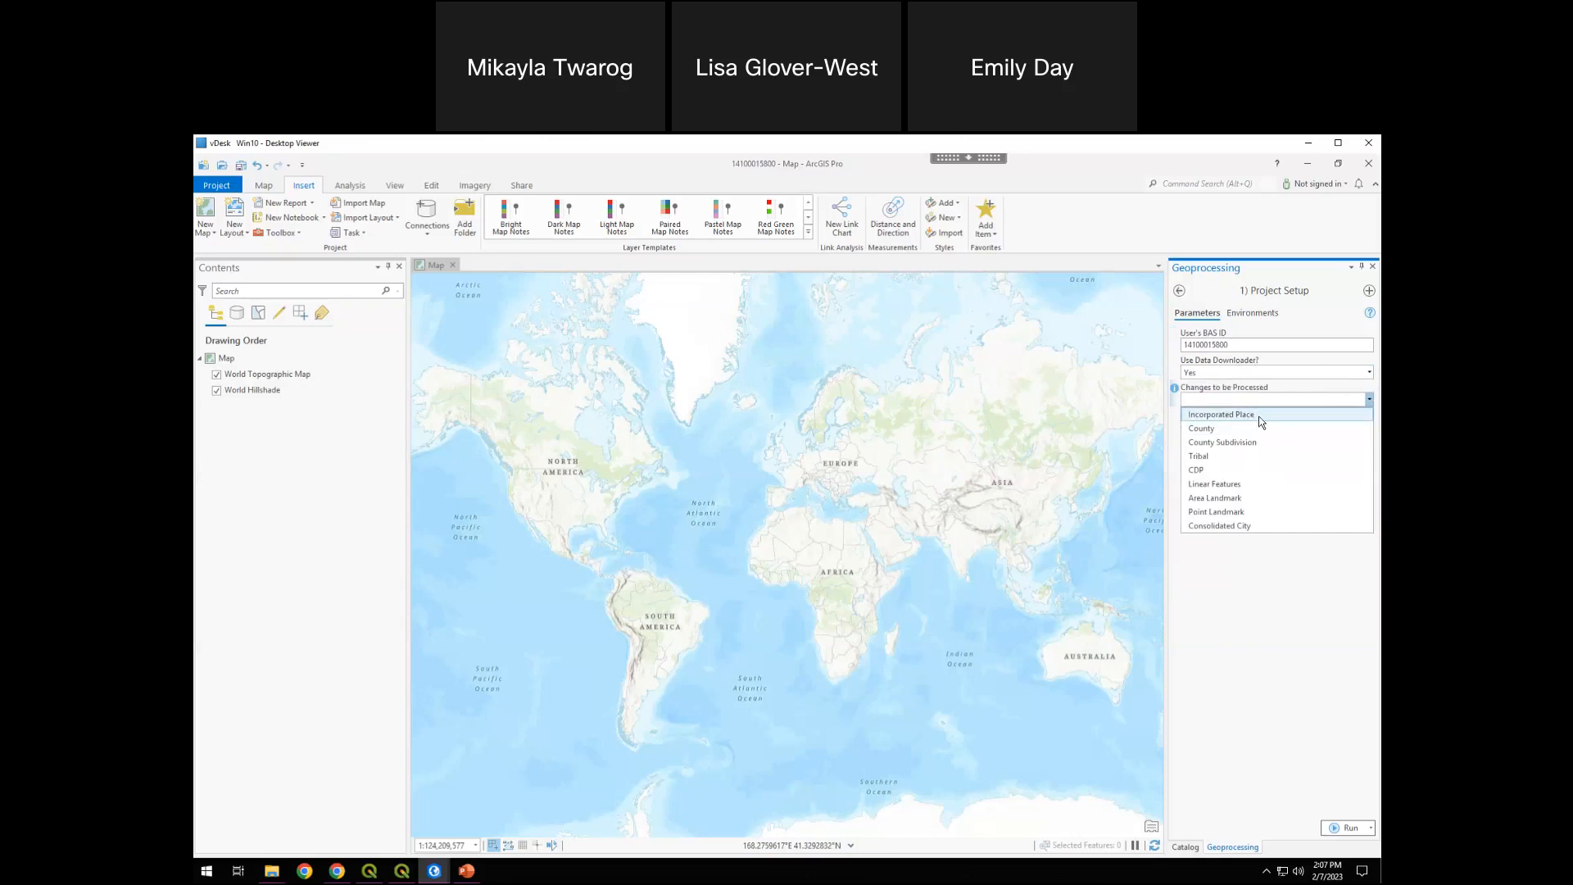
click(1261, 416)
click(1369, 400)
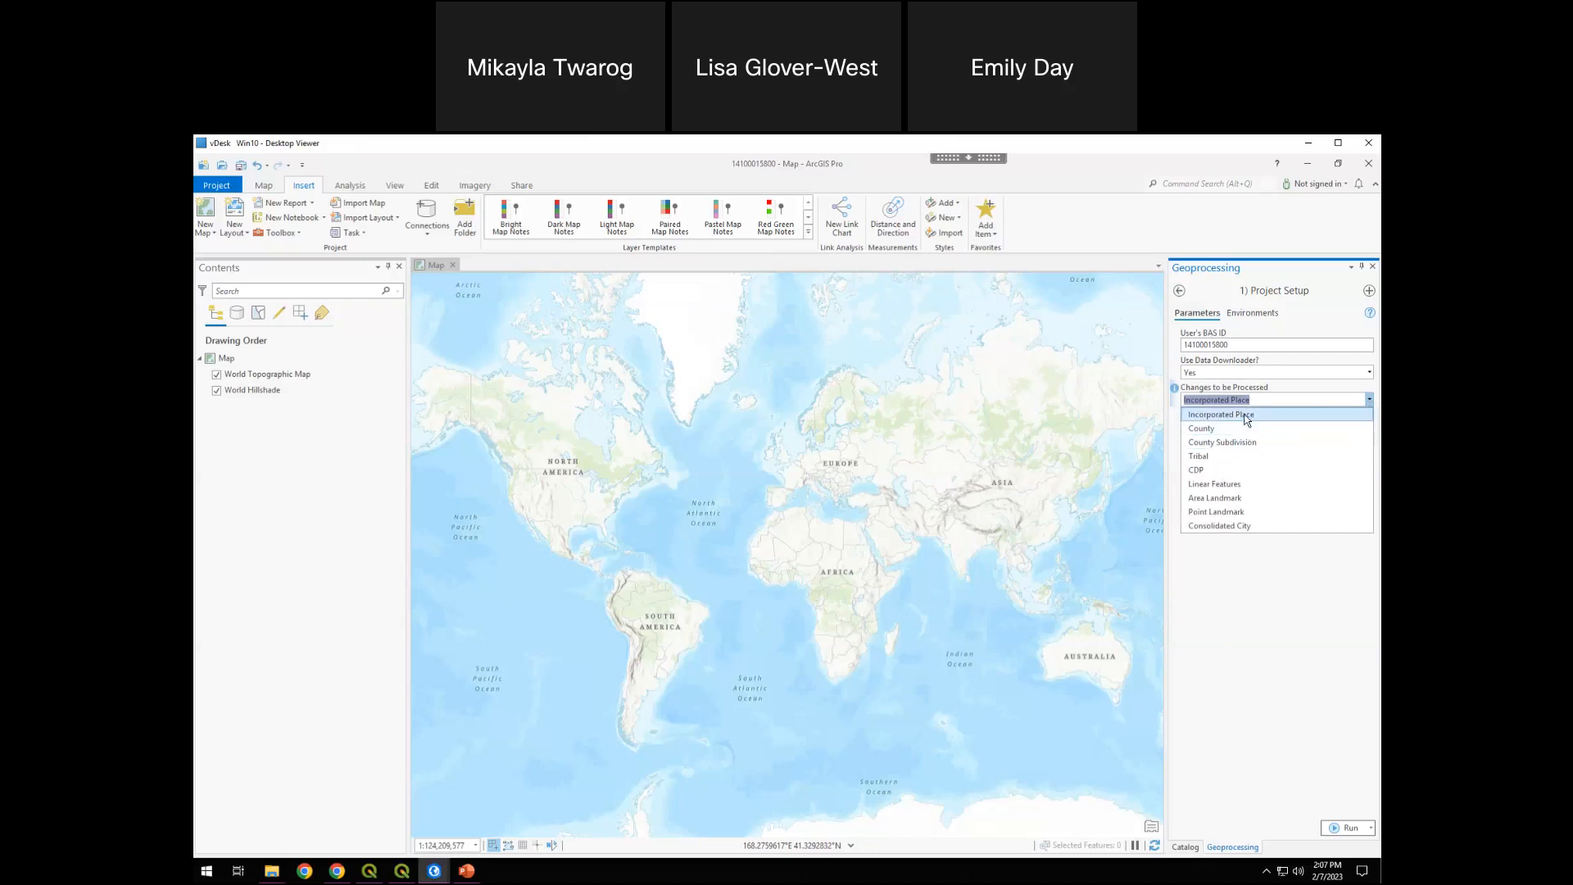
click(1227, 342)
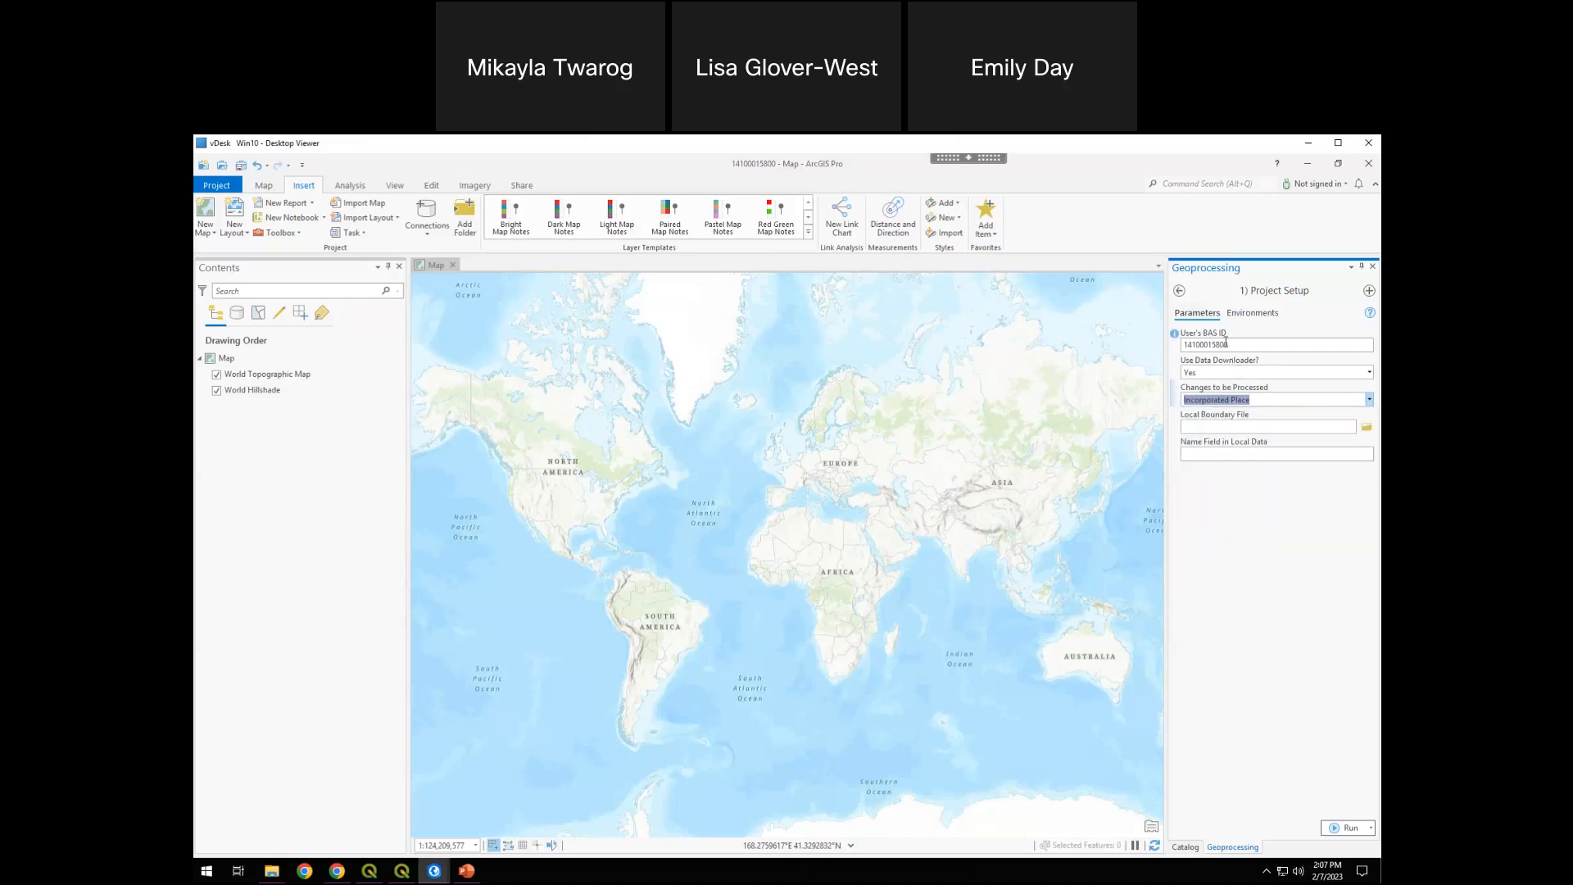
drag(1232, 345, 1176, 348)
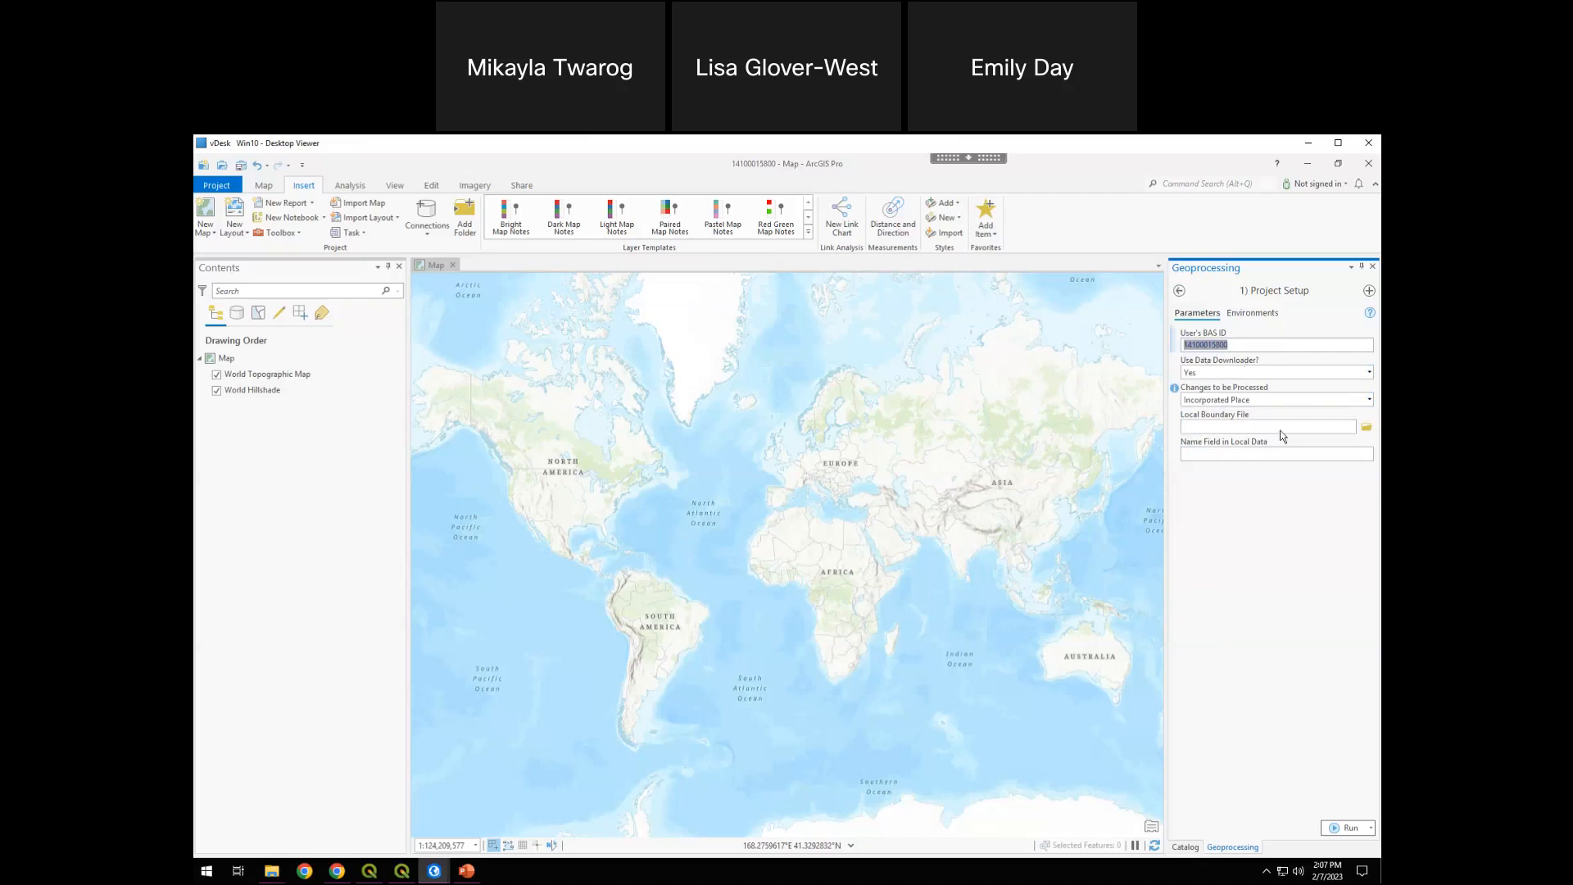
click(1315, 394)
click(1370, 401)
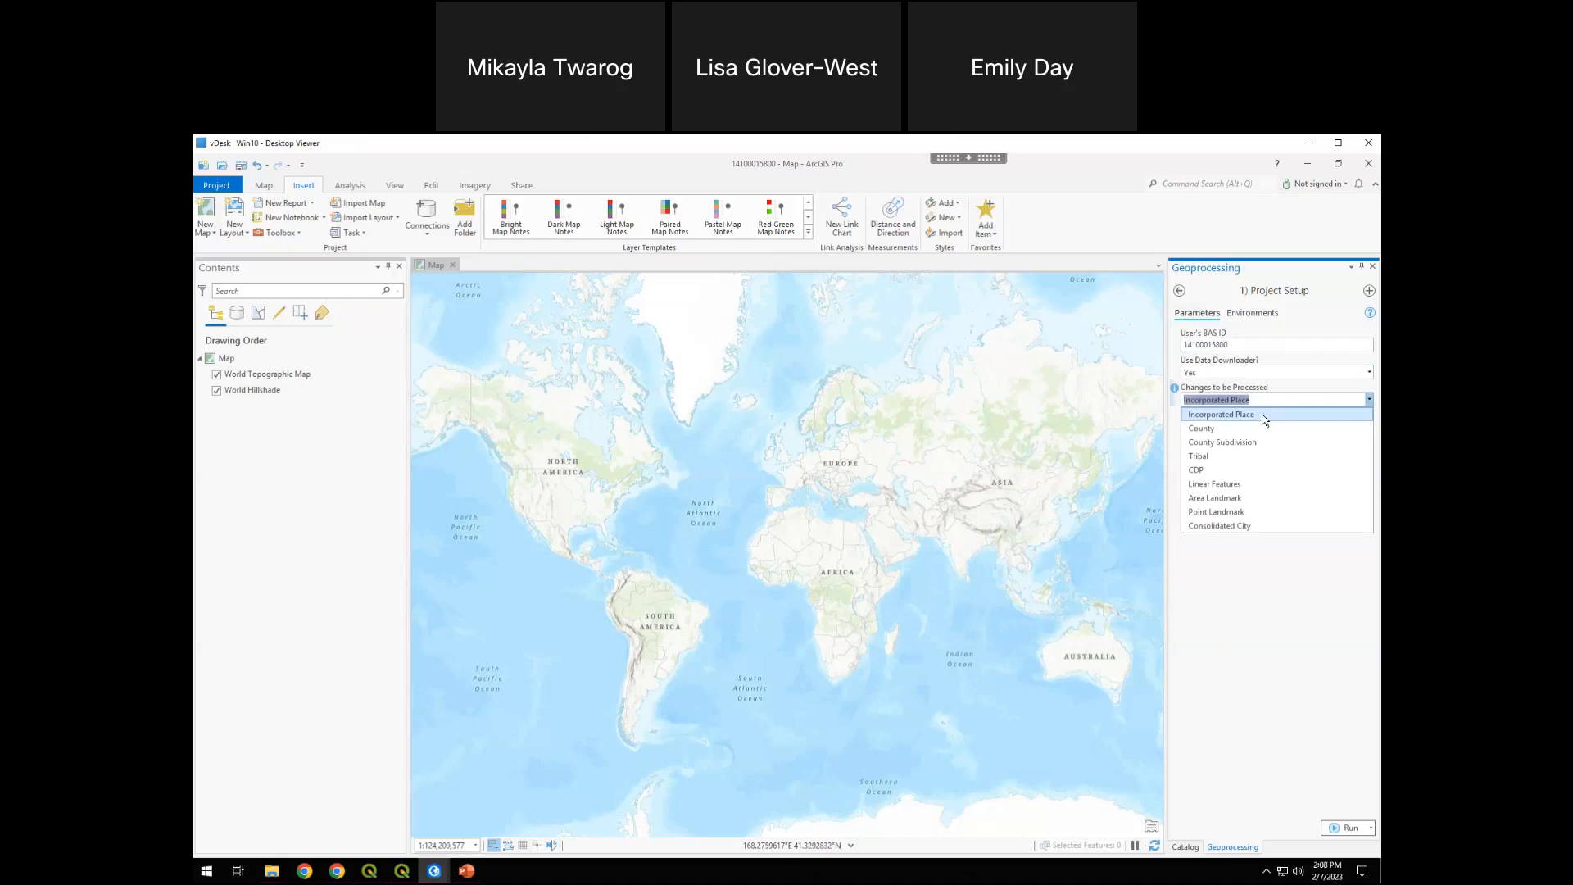
click(1267, 415)
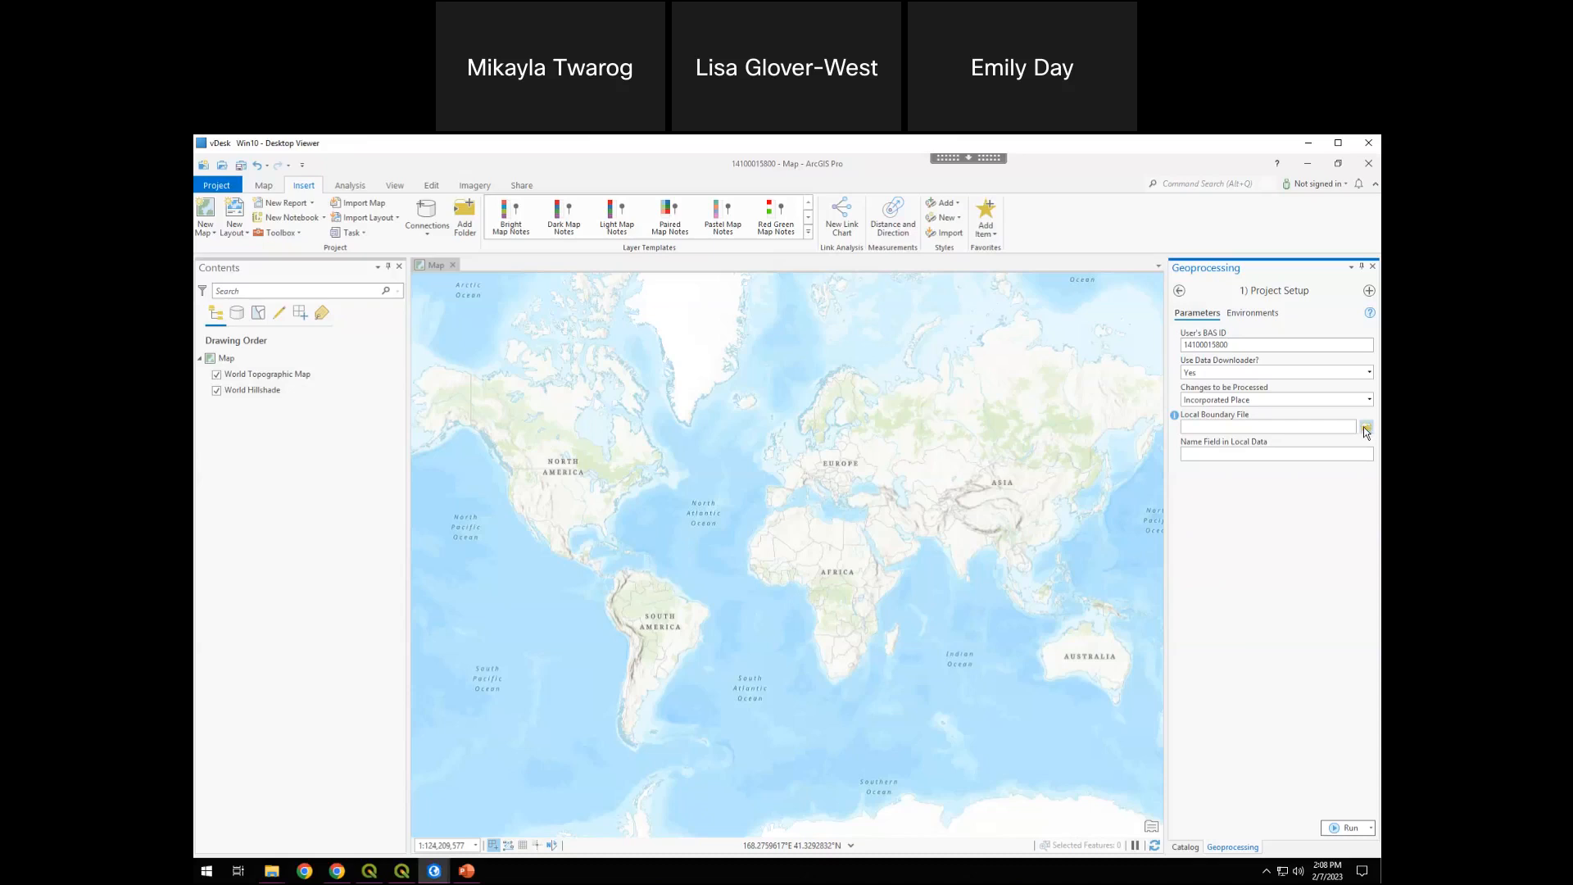
Set the Local Boundary File to corvallisboundary.shp from the OR_LocalData\Boundaries folder
click(1366, 430)
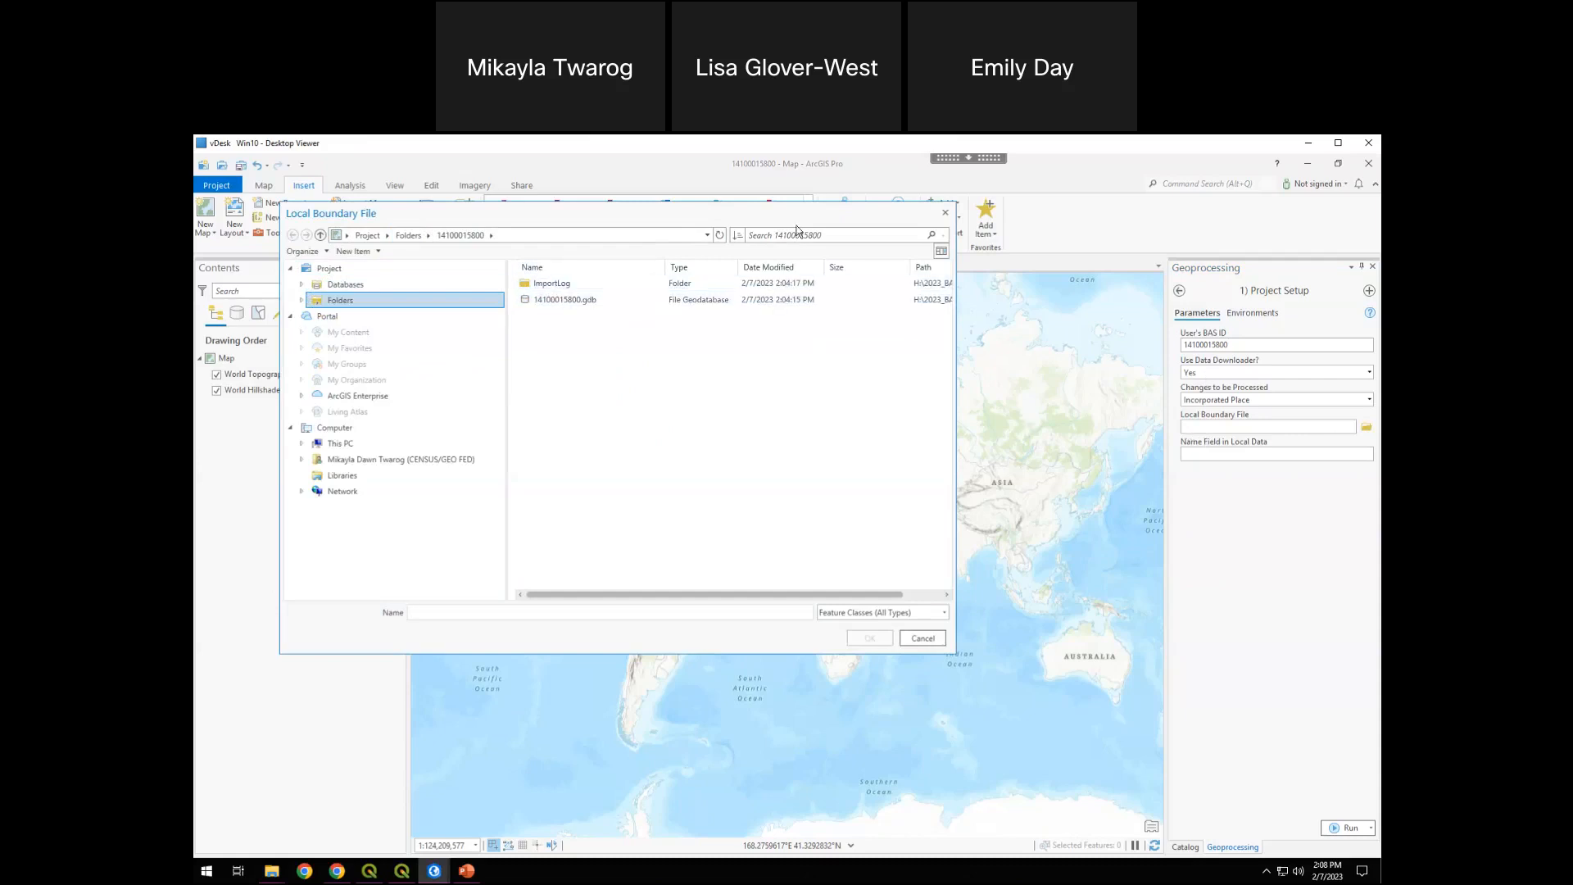
click(708, 236)
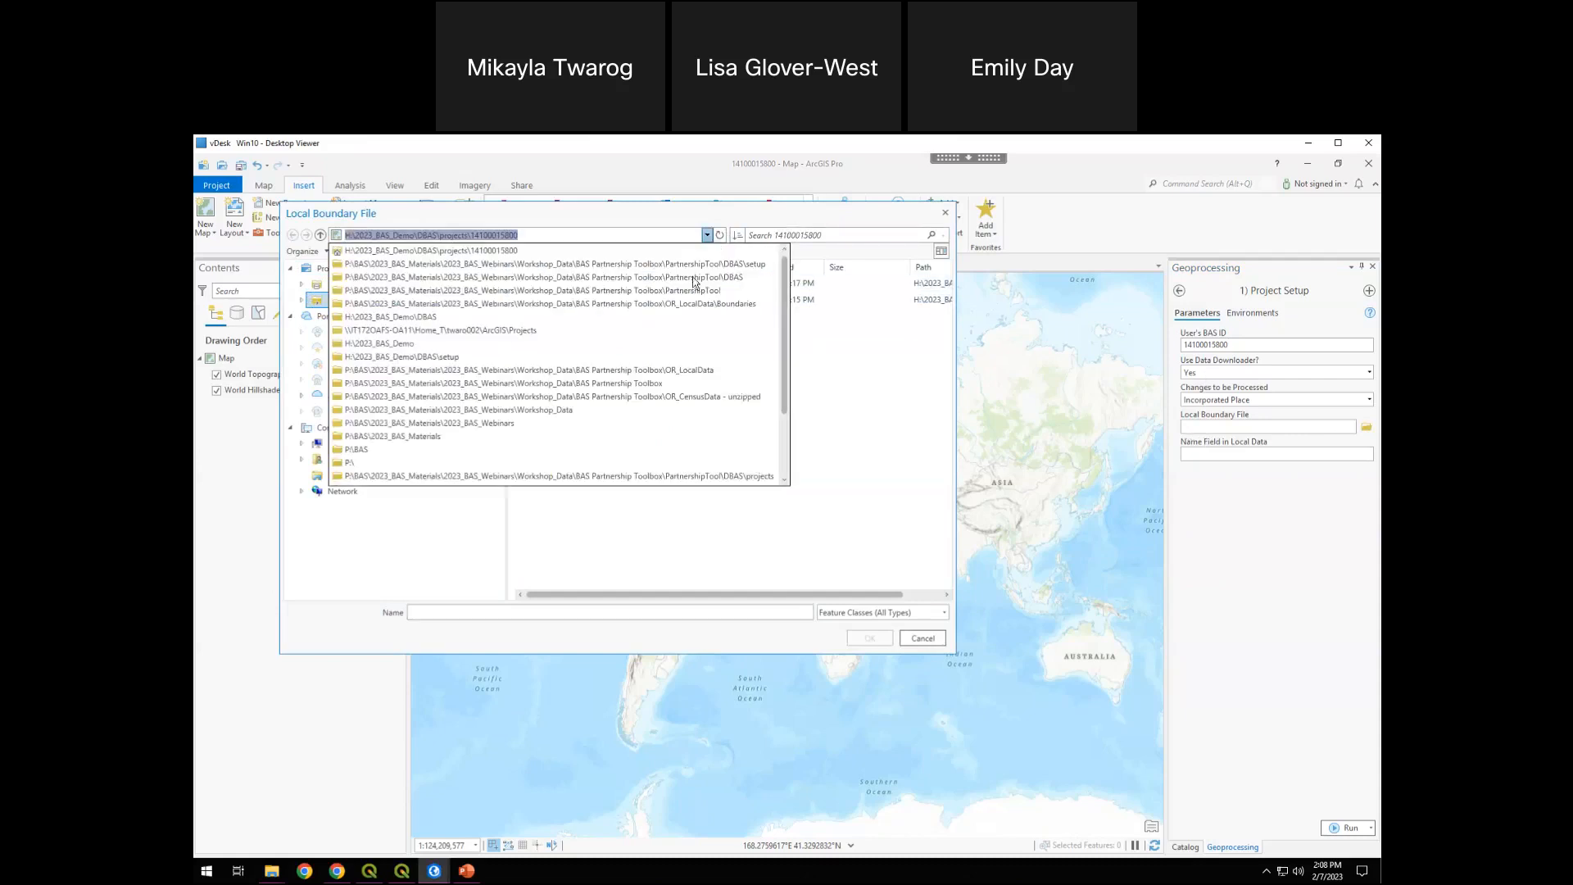
click(632, 303)
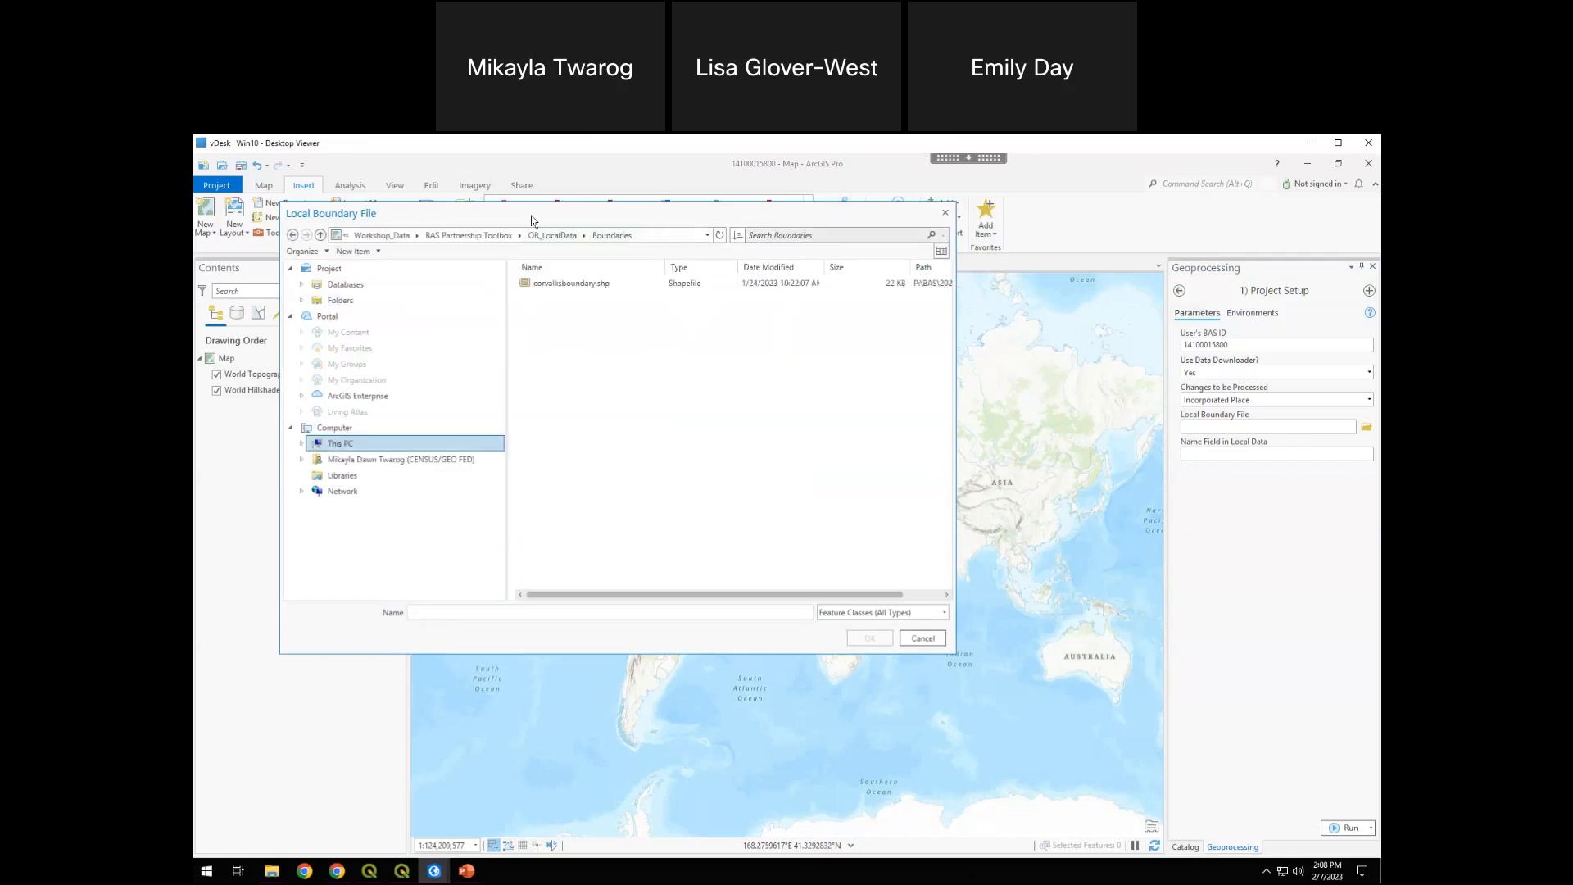
click(561, 284)
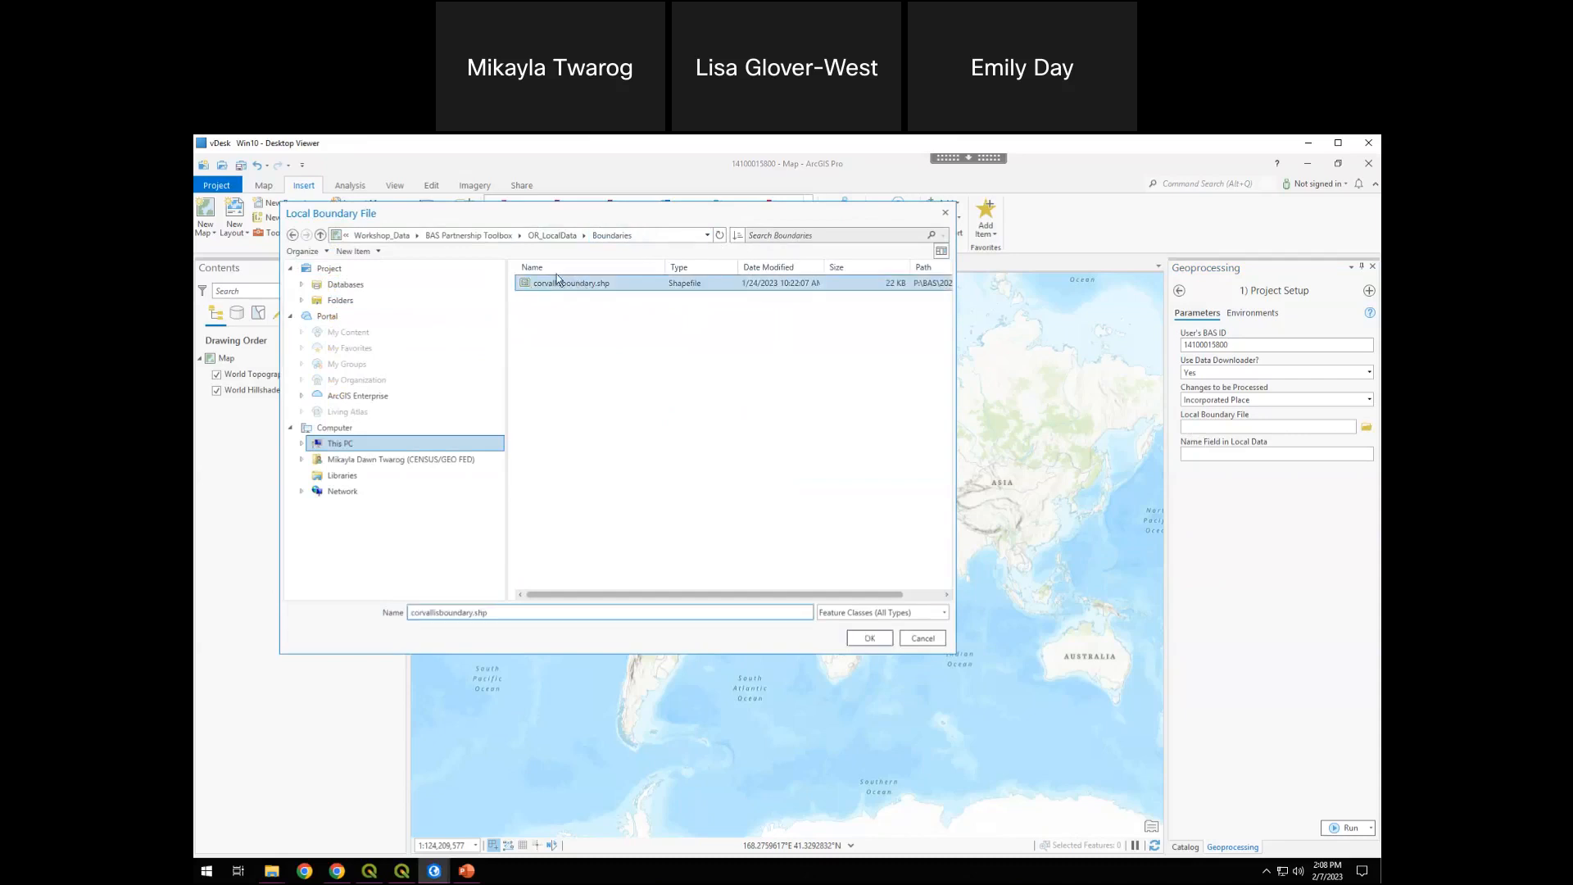
click(870, 640)
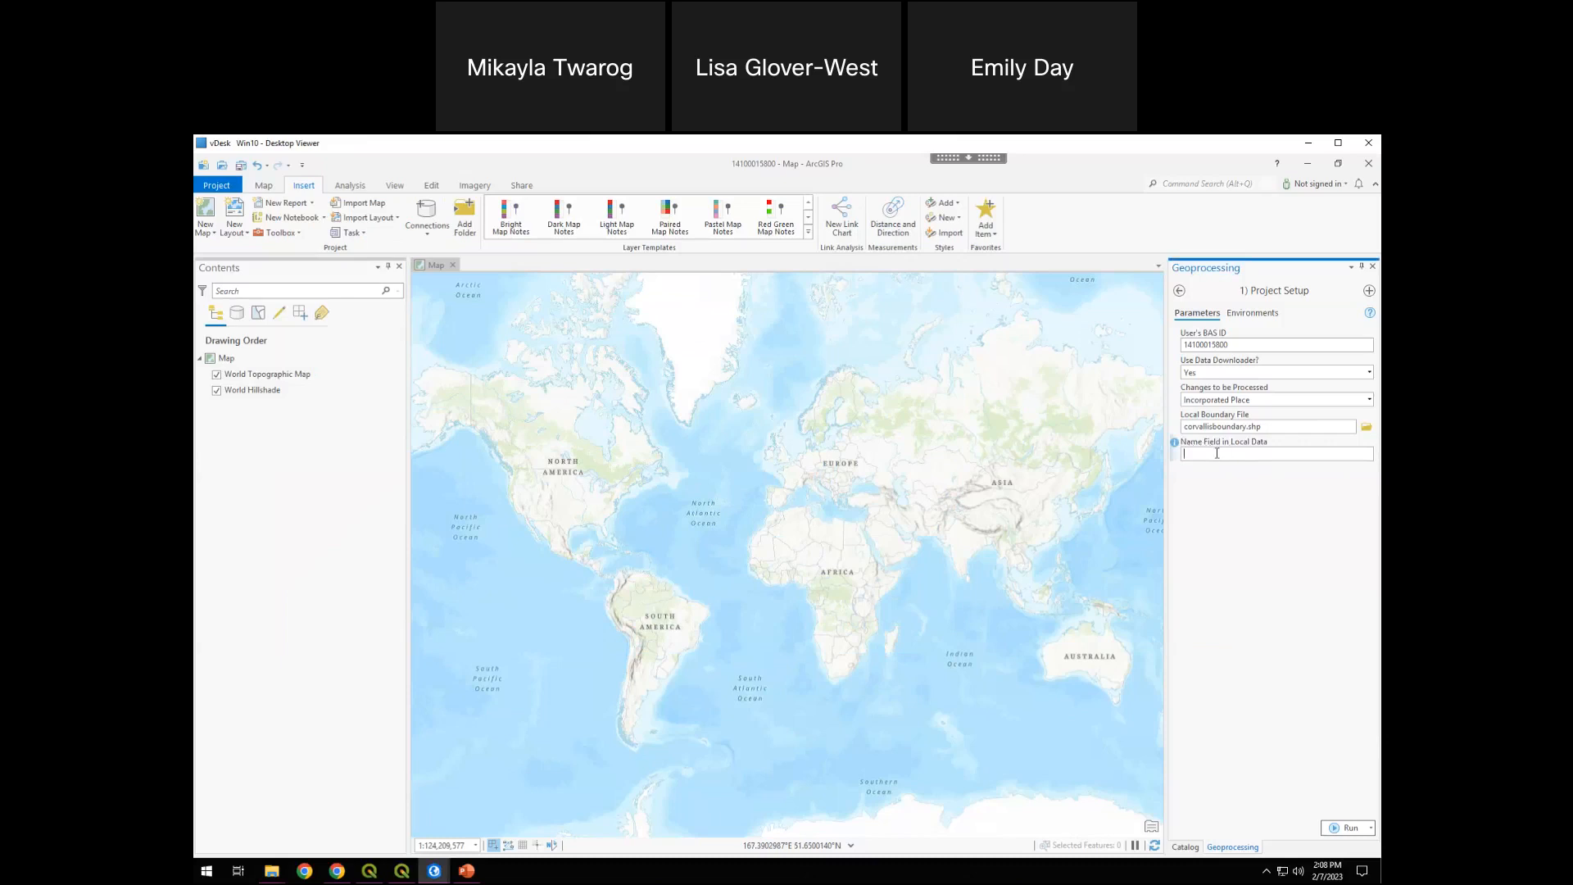
Enter NAME as the Name Field in Local Data
text(NAME)
click(1237, 520)
double_click(1229, 455)
click(1227, 454)
Bring up the project with the BAS layers loaded and hide its World Hillshade and World Topographic Map layers
mouse_move(437, 875)
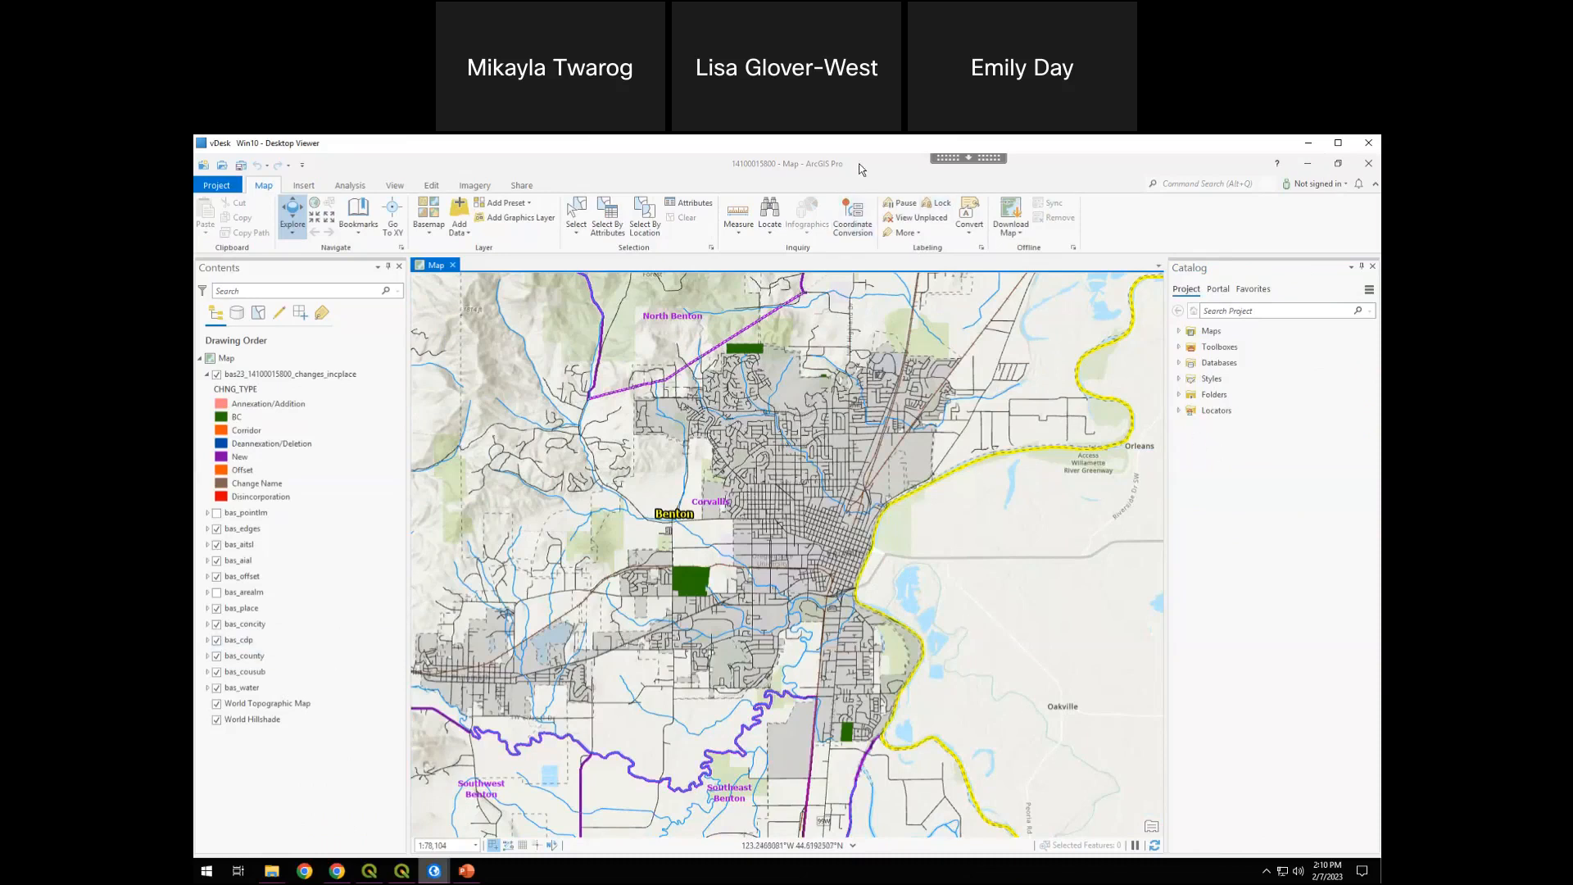
drag(861, 164, 488, 155)
click(262, 703)
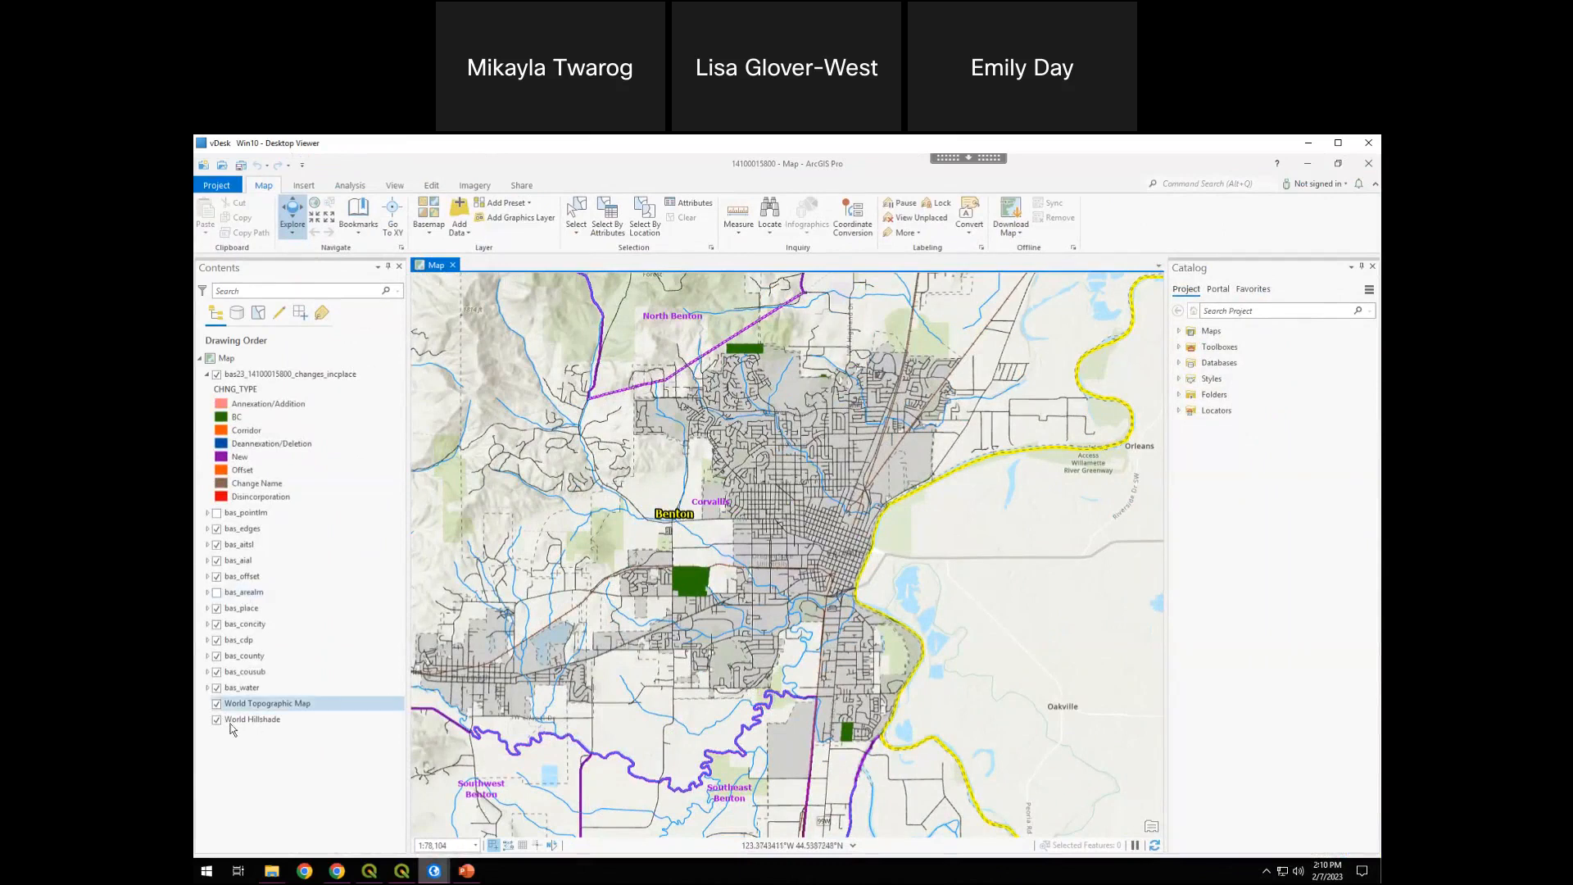
click(229, 724)
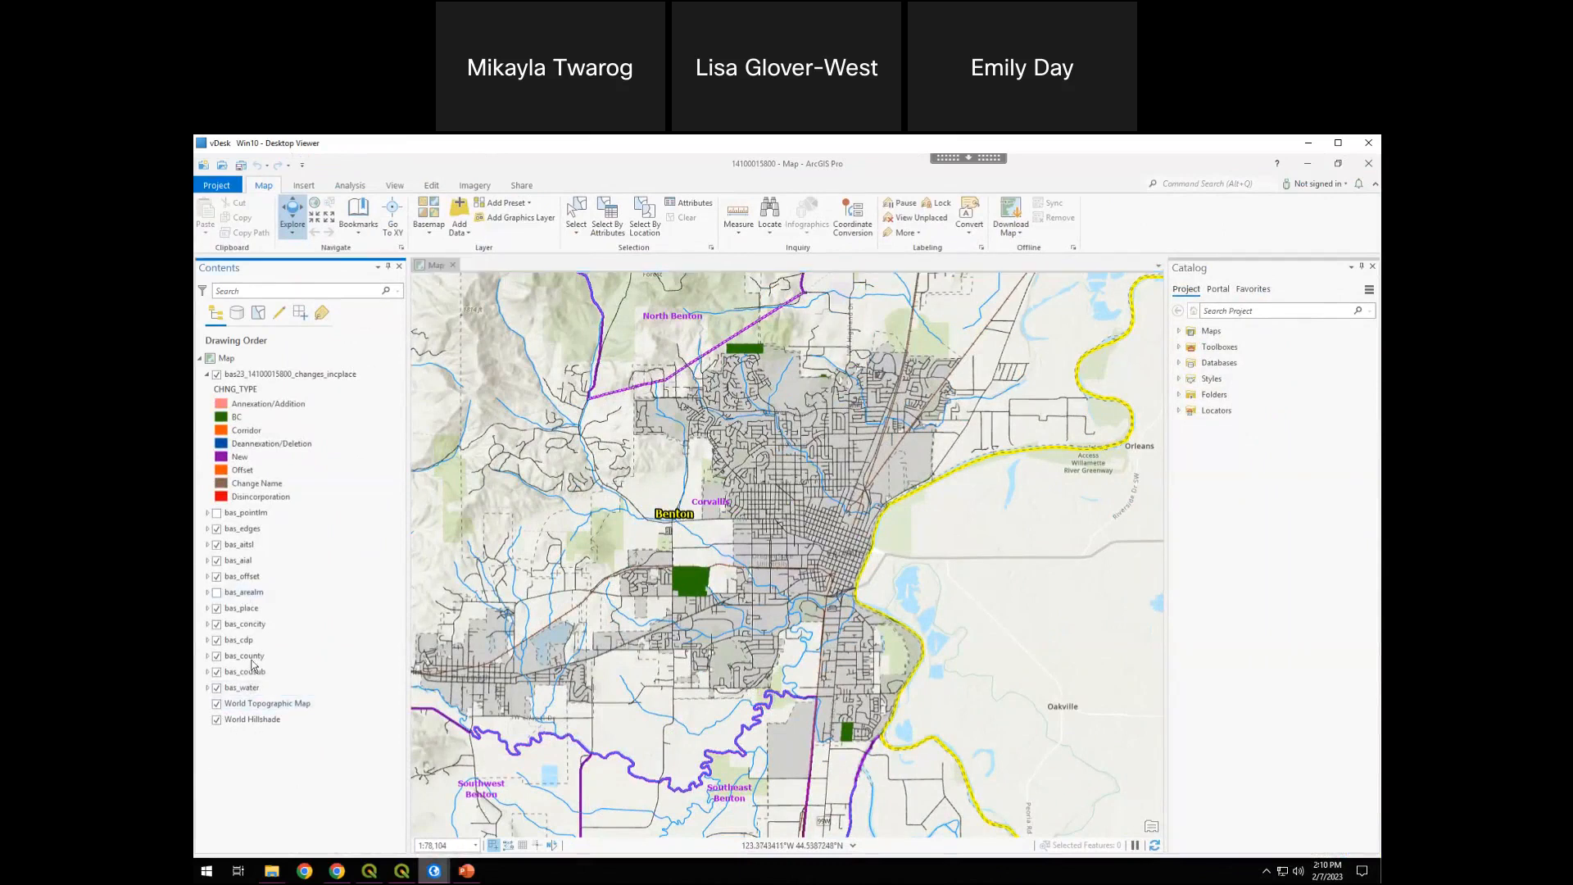
click(220, 725)
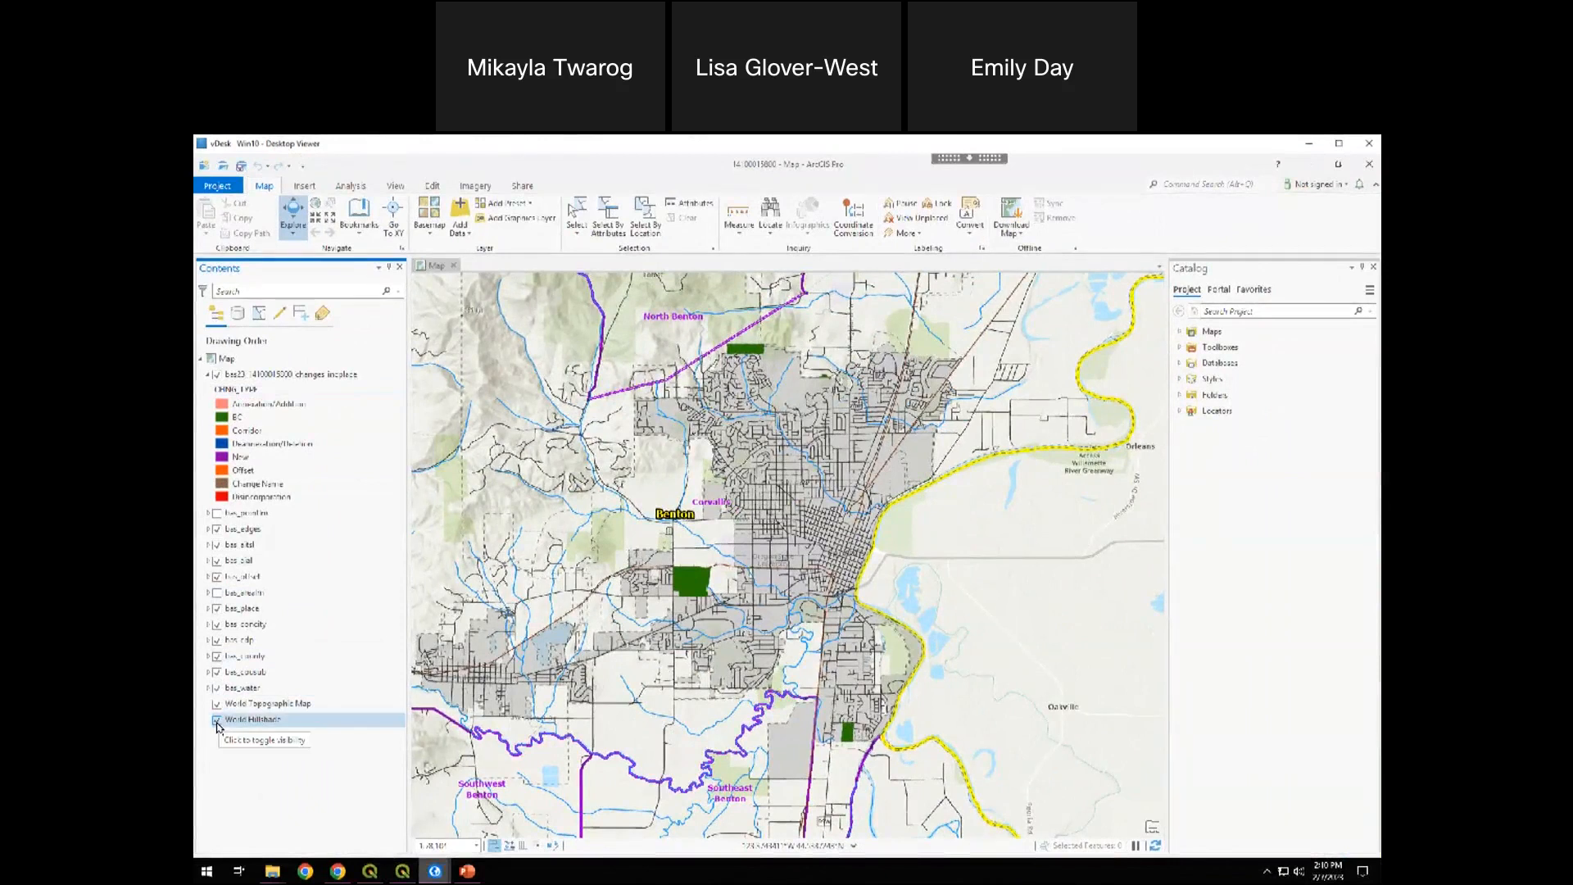
click(217, 705)
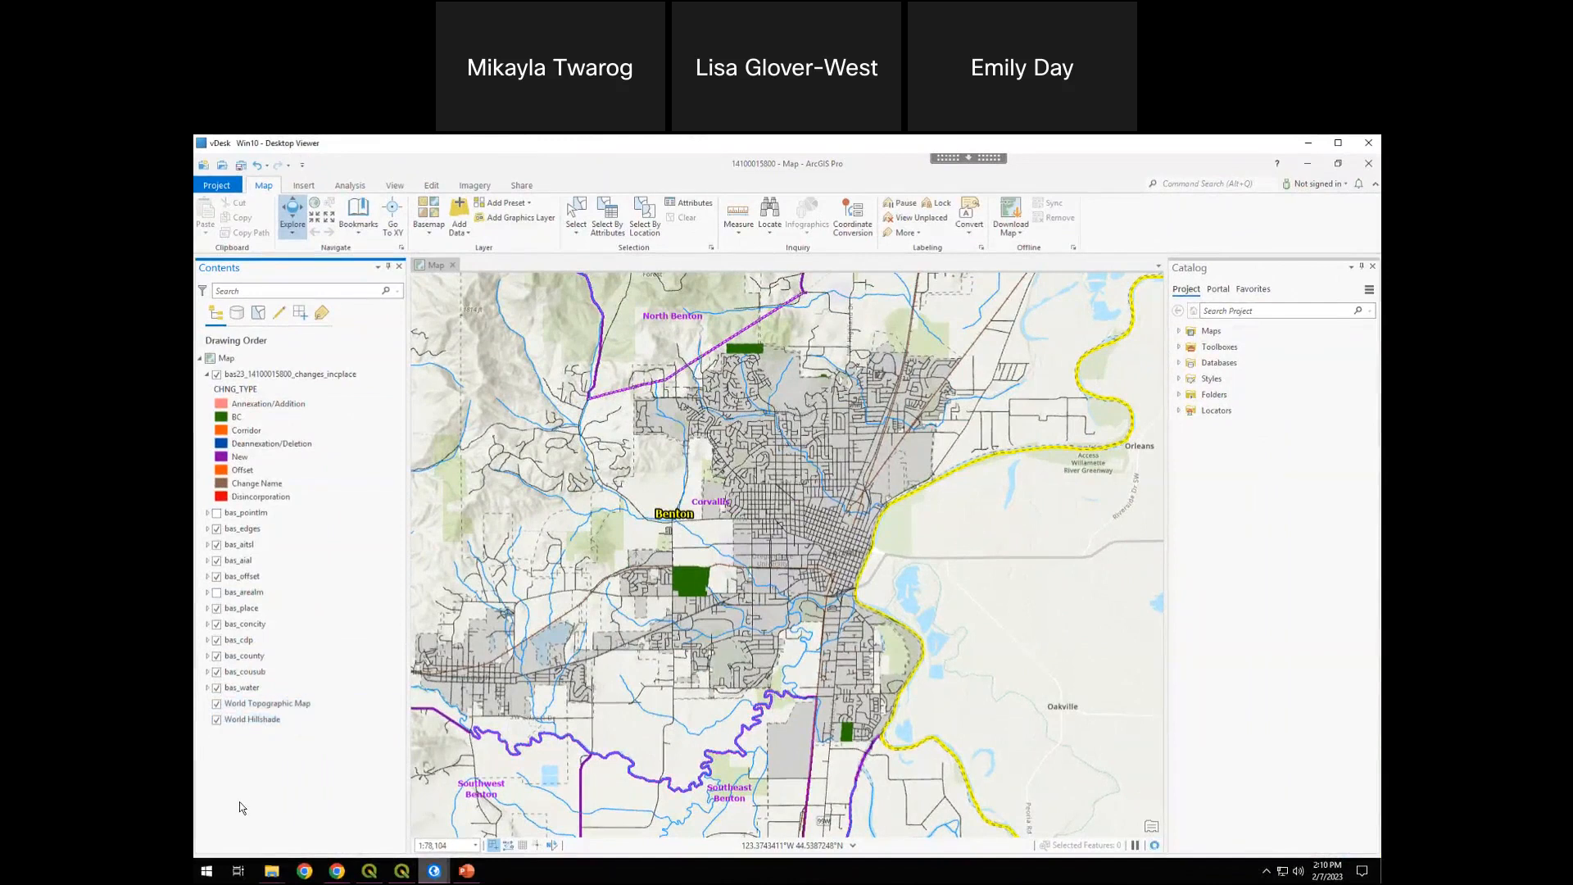
click(217, 720)
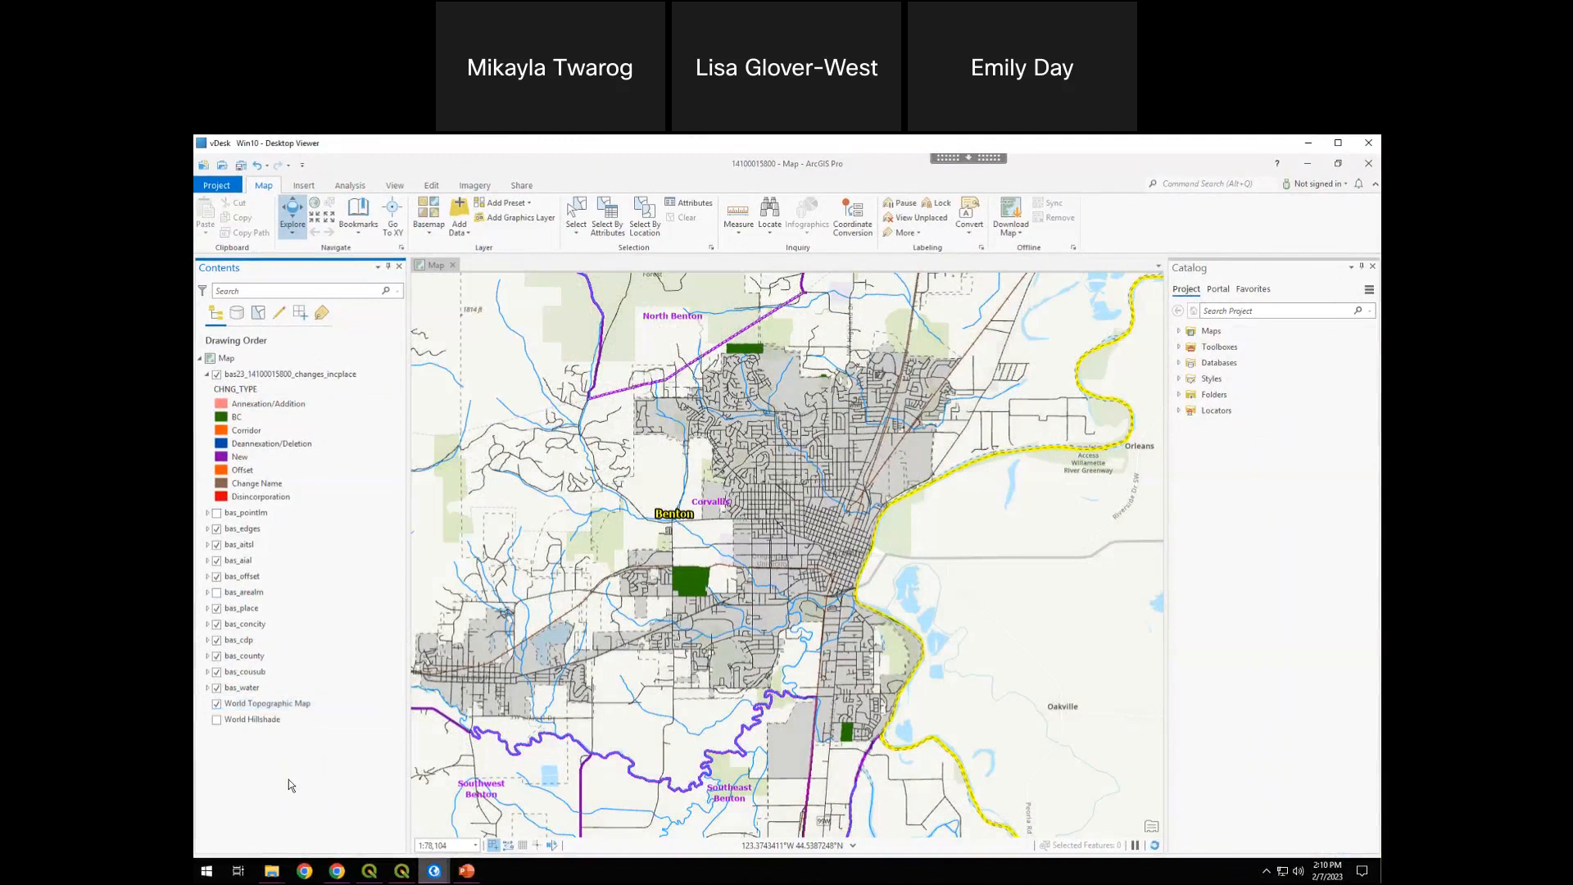
click(217, 705)
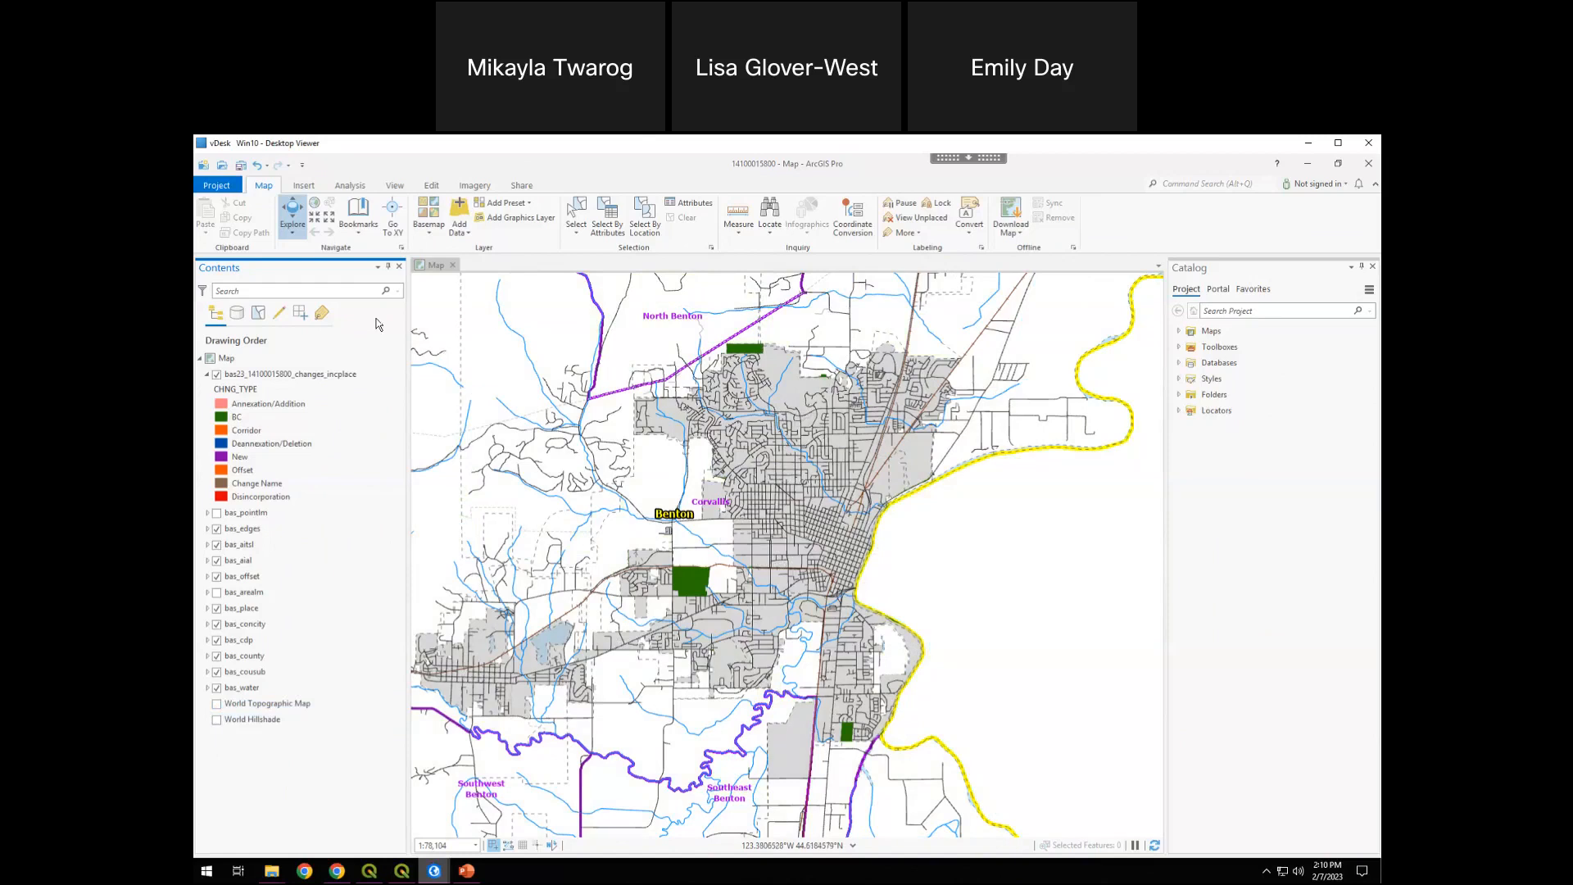
Examine the changes_incplace layer and its CHNG_TYPE legend entries, including BC
click(321, 400)
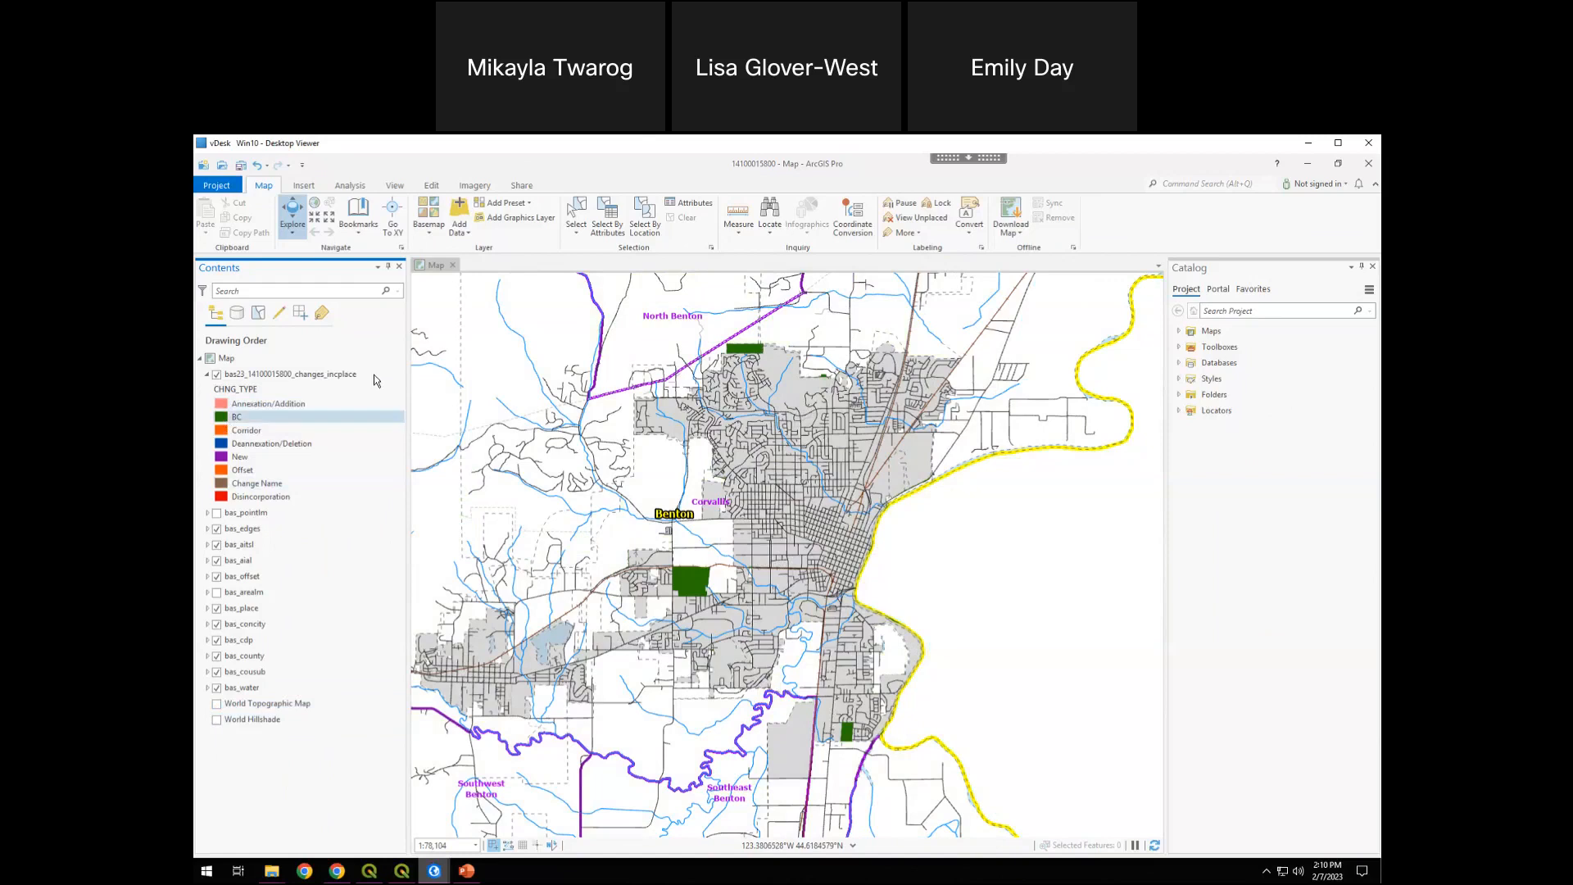
click(233, 374)
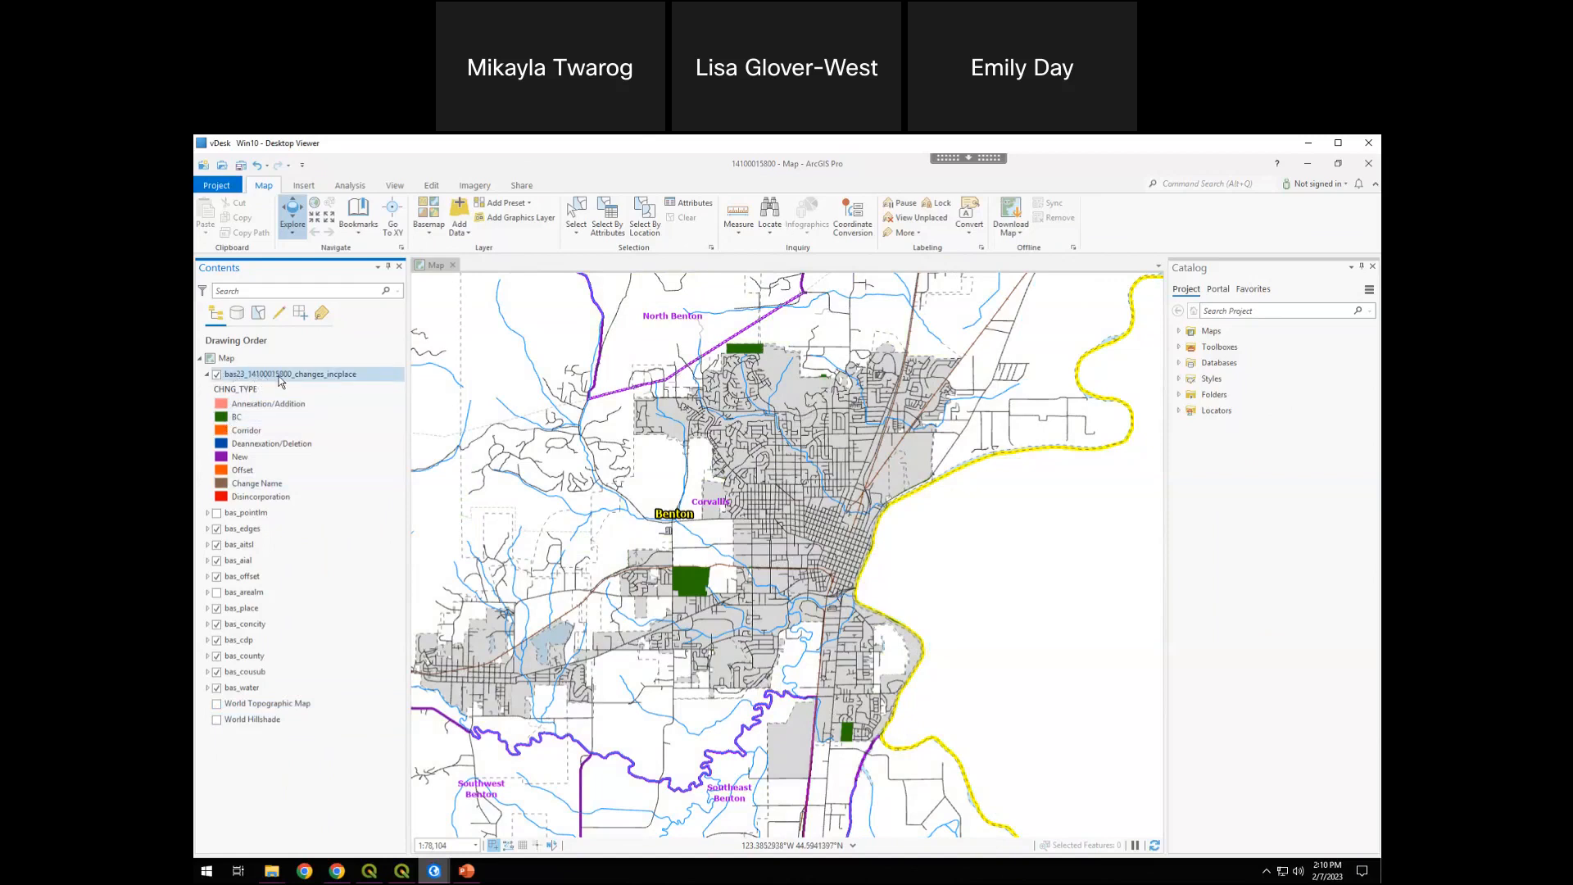
key(Down)
click(331, 377)
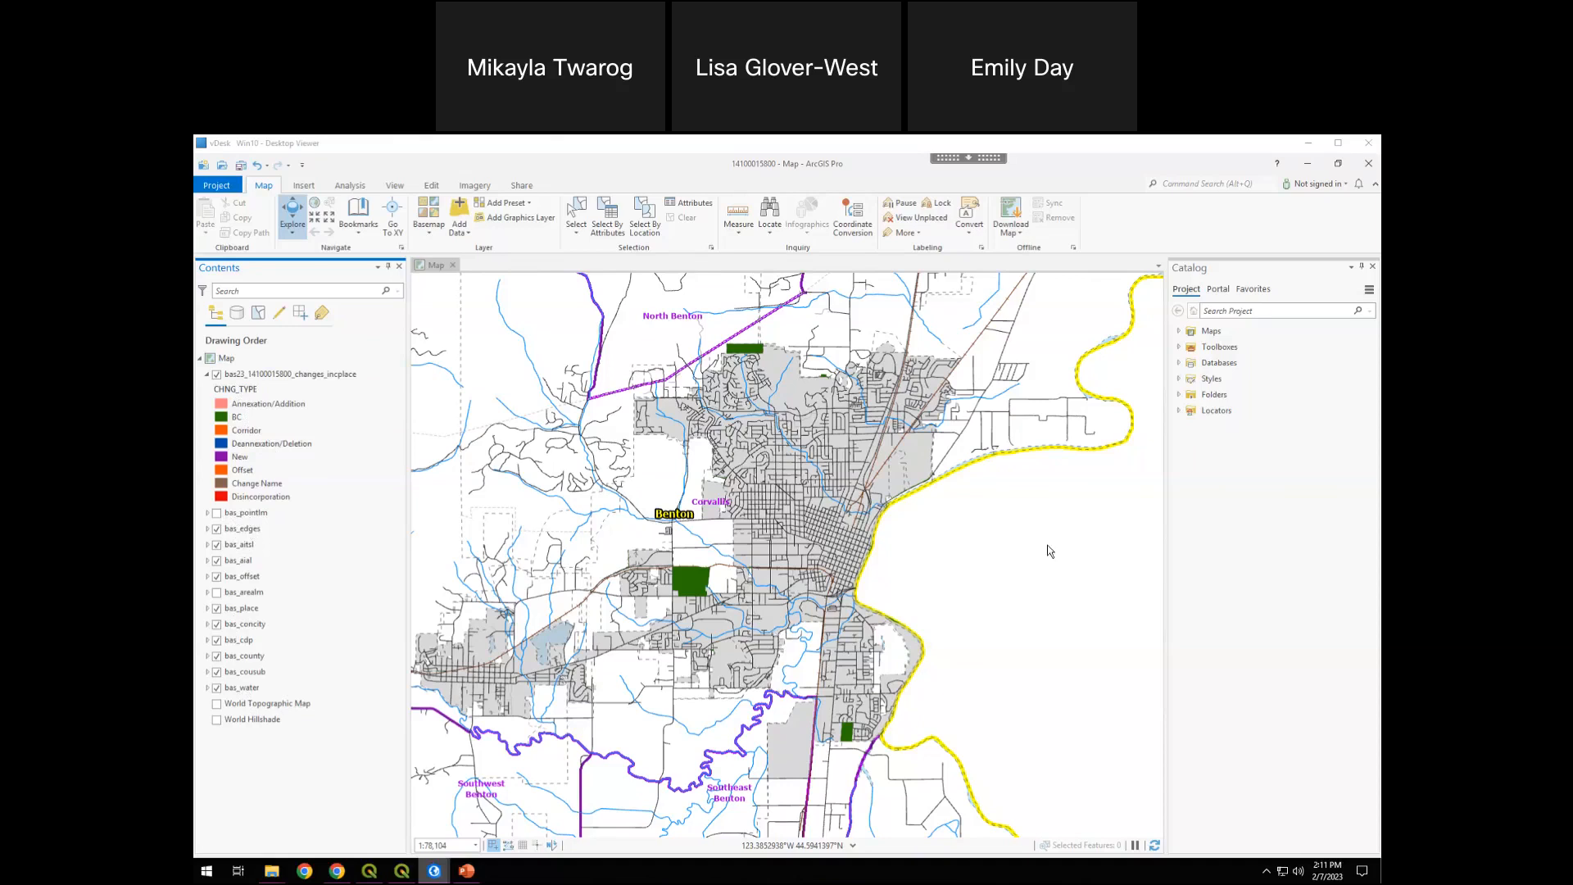
Expand the project folder's geodatabase to list the contents of its reference and submission feature datasets
click(1179, 396)
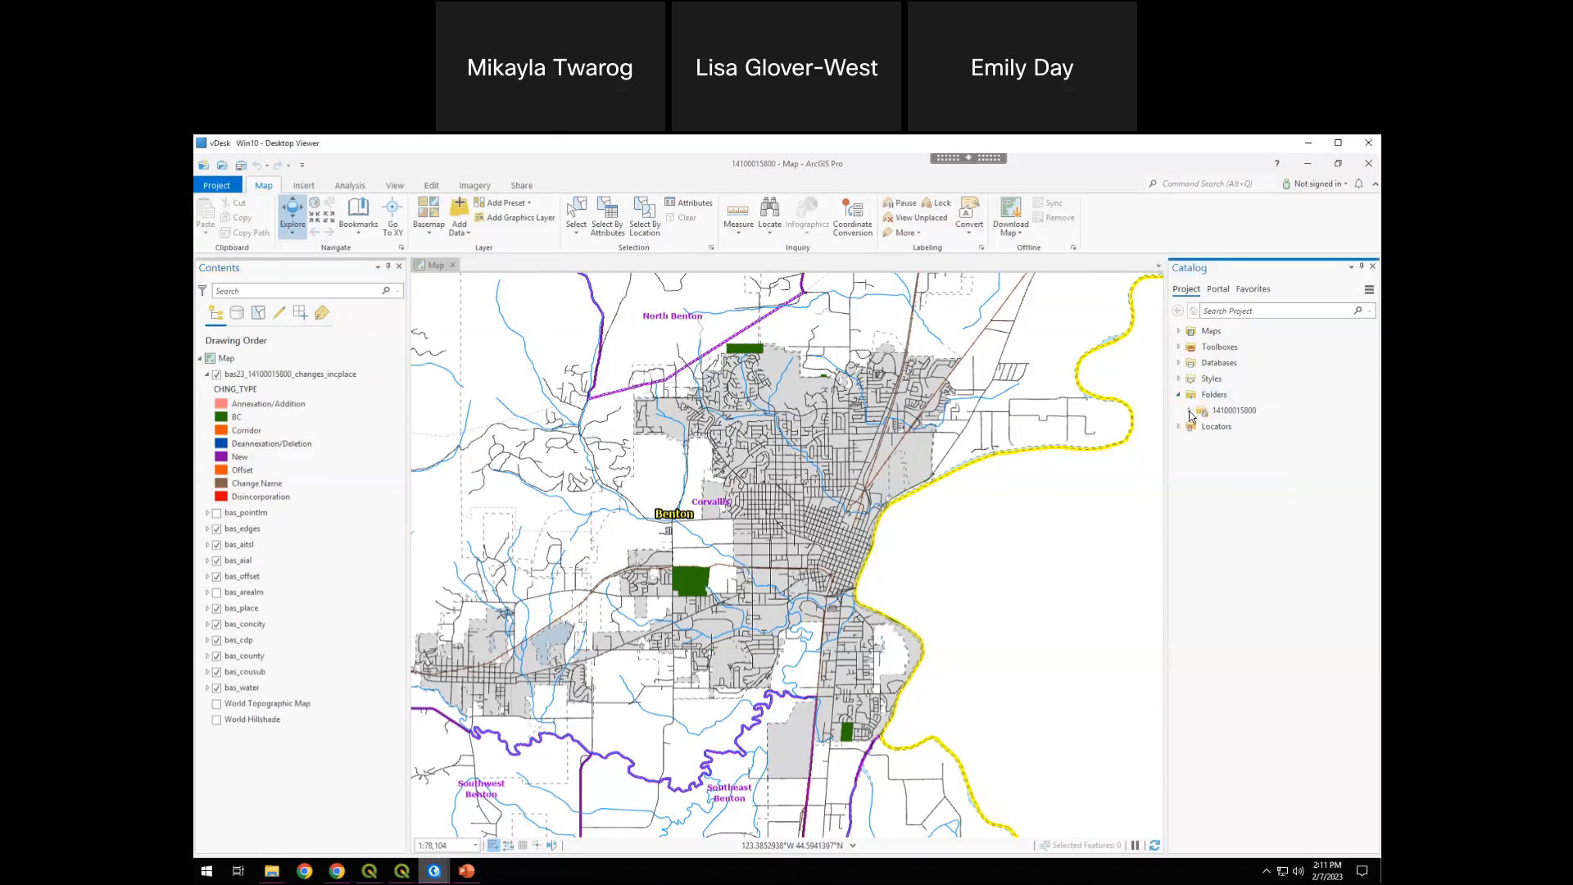
click(1189, 411)
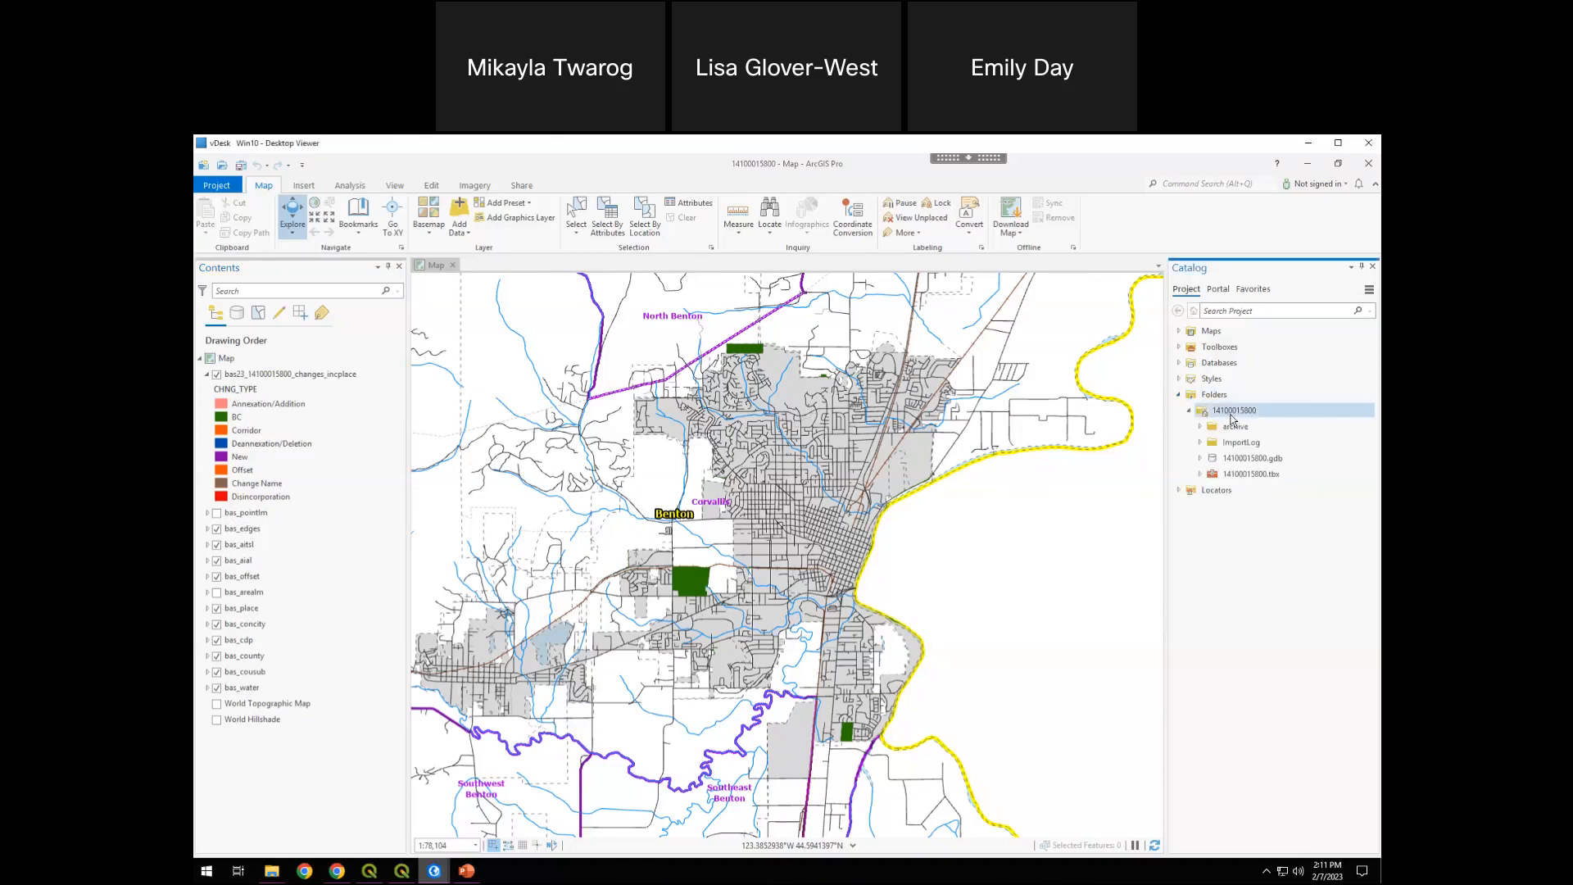
click(1200, 459)
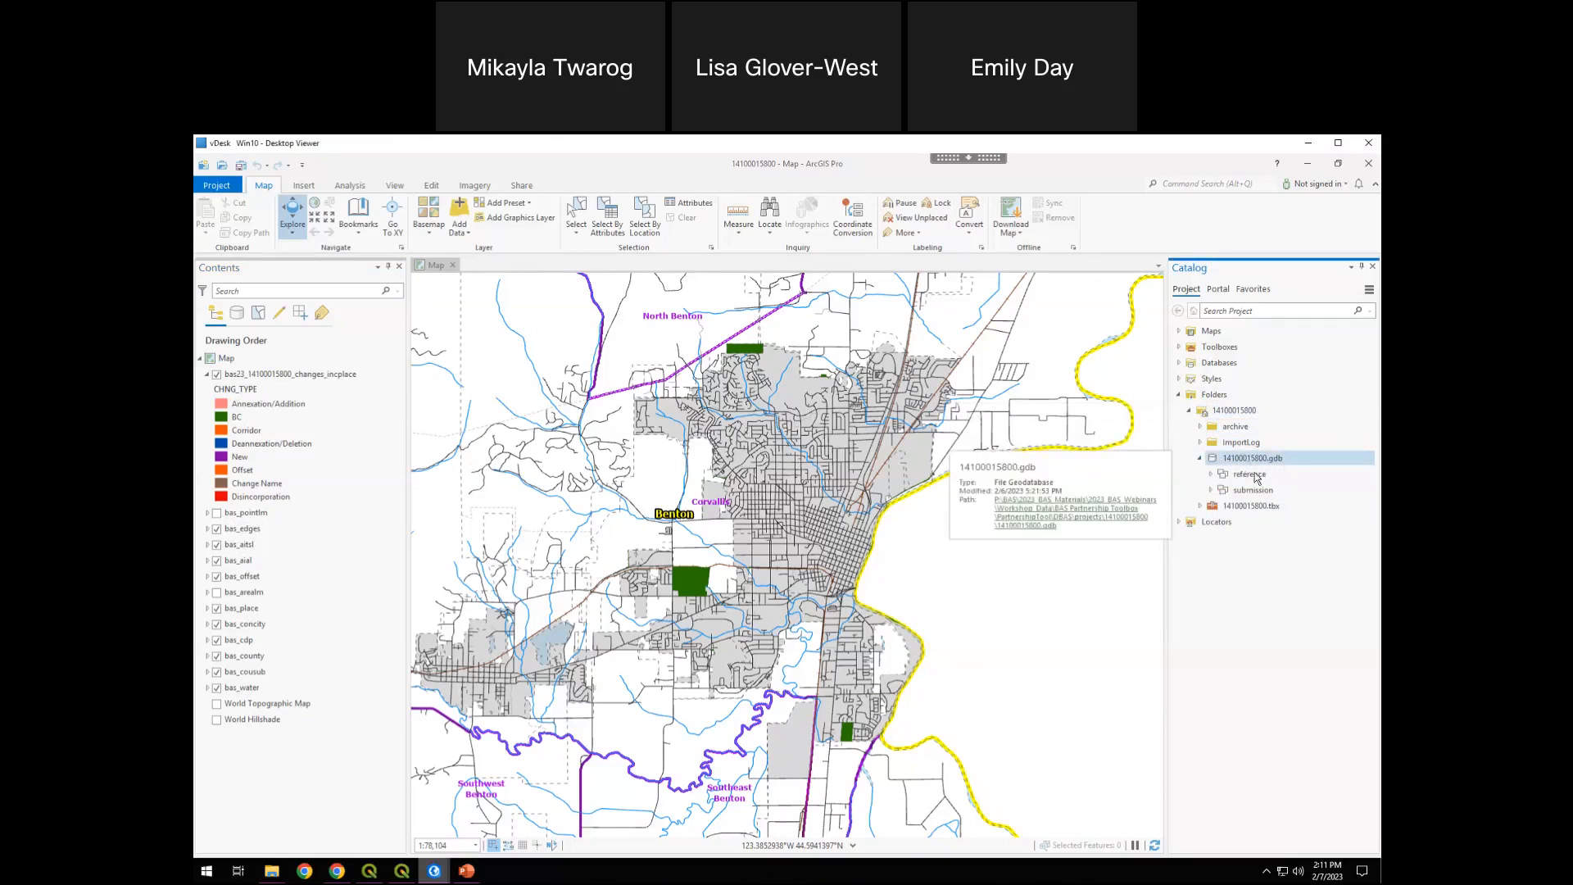
click(1211, 475)
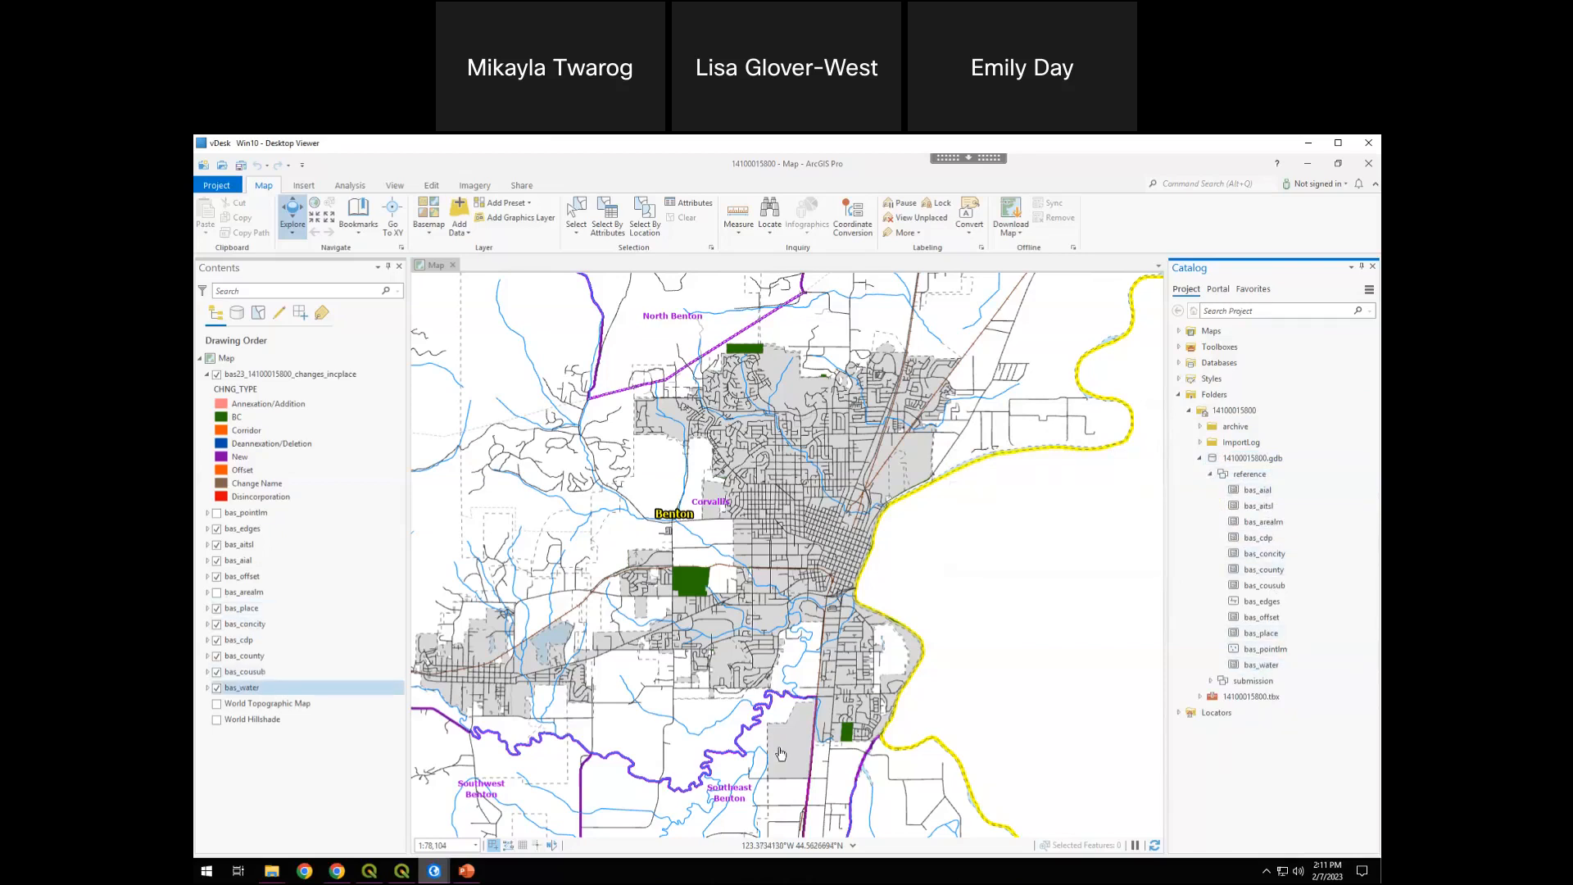
click(1212, 681)
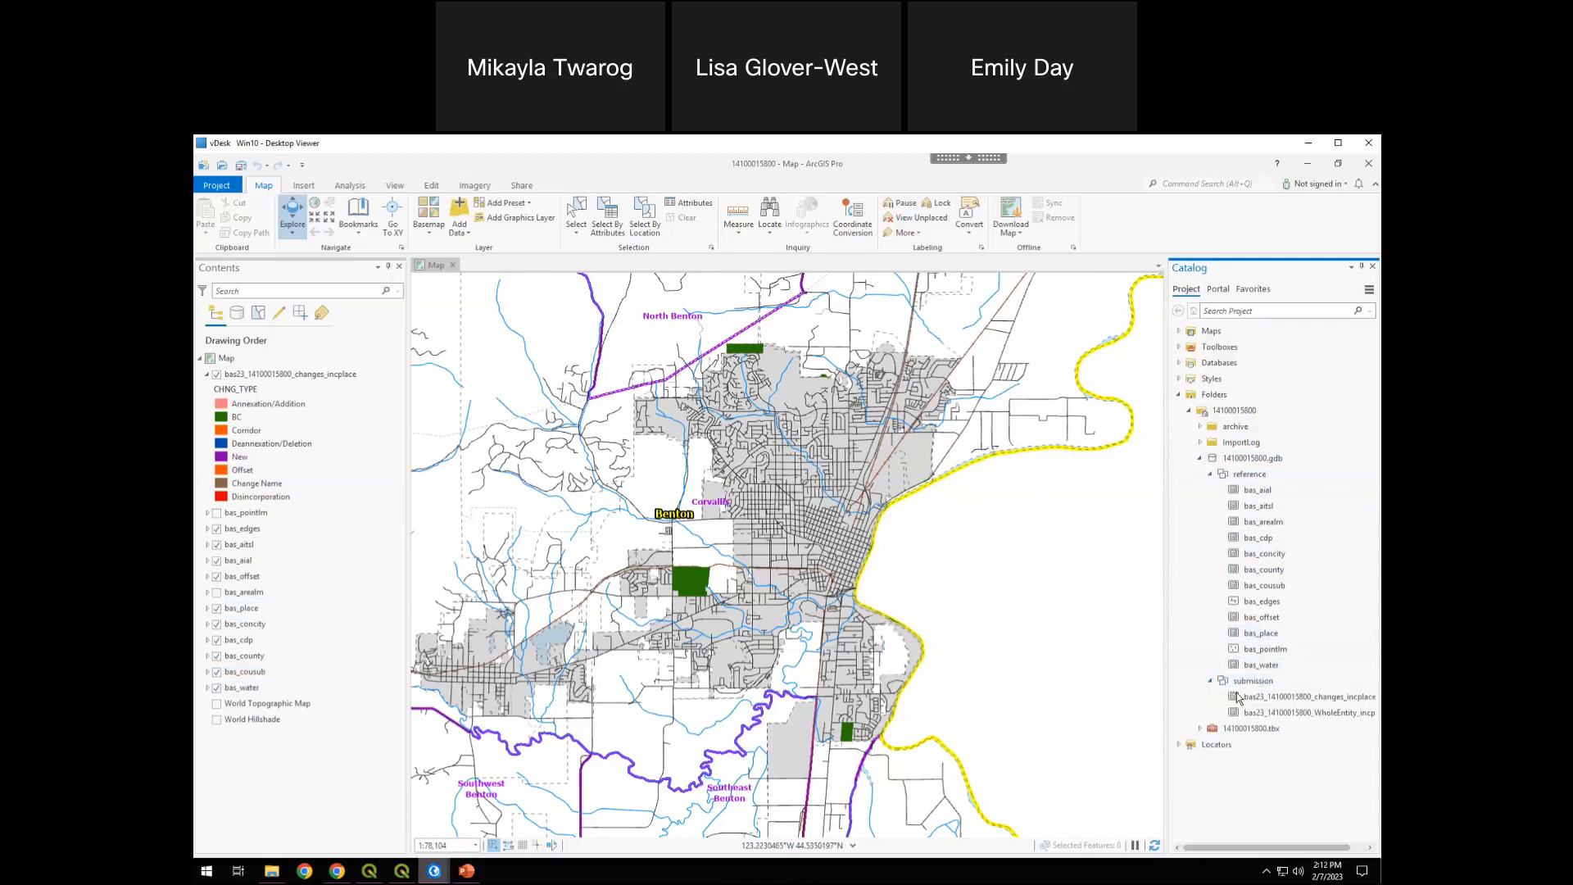
Inspect the changes_incplace and WholeEntity_incplace feature classes in the submission dataset with their full names in view
click(1287, 697)
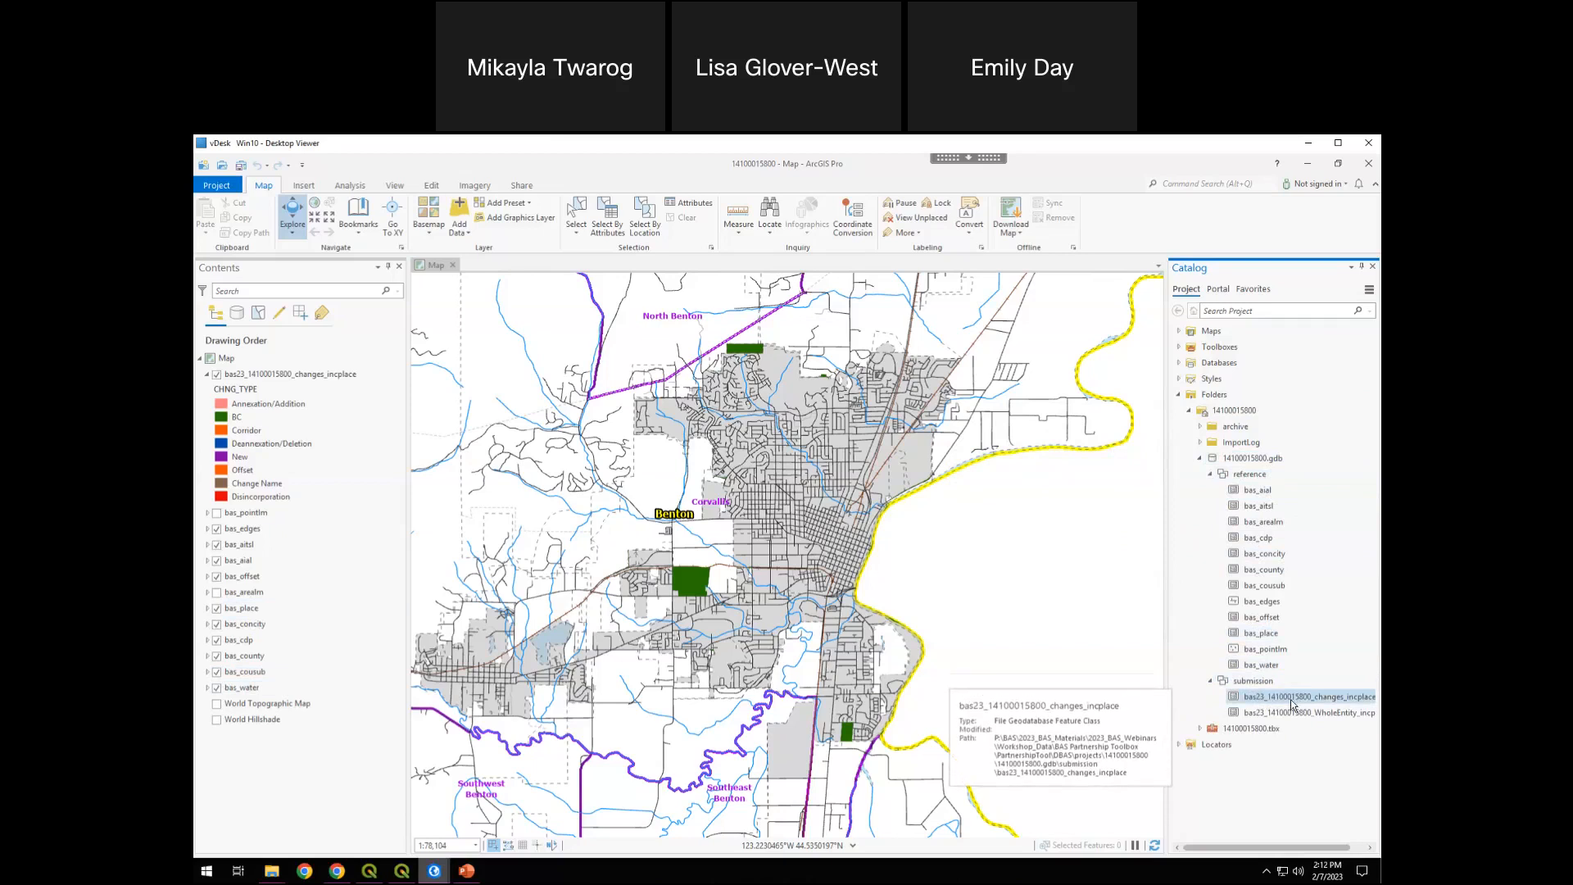
click(1307, 699)
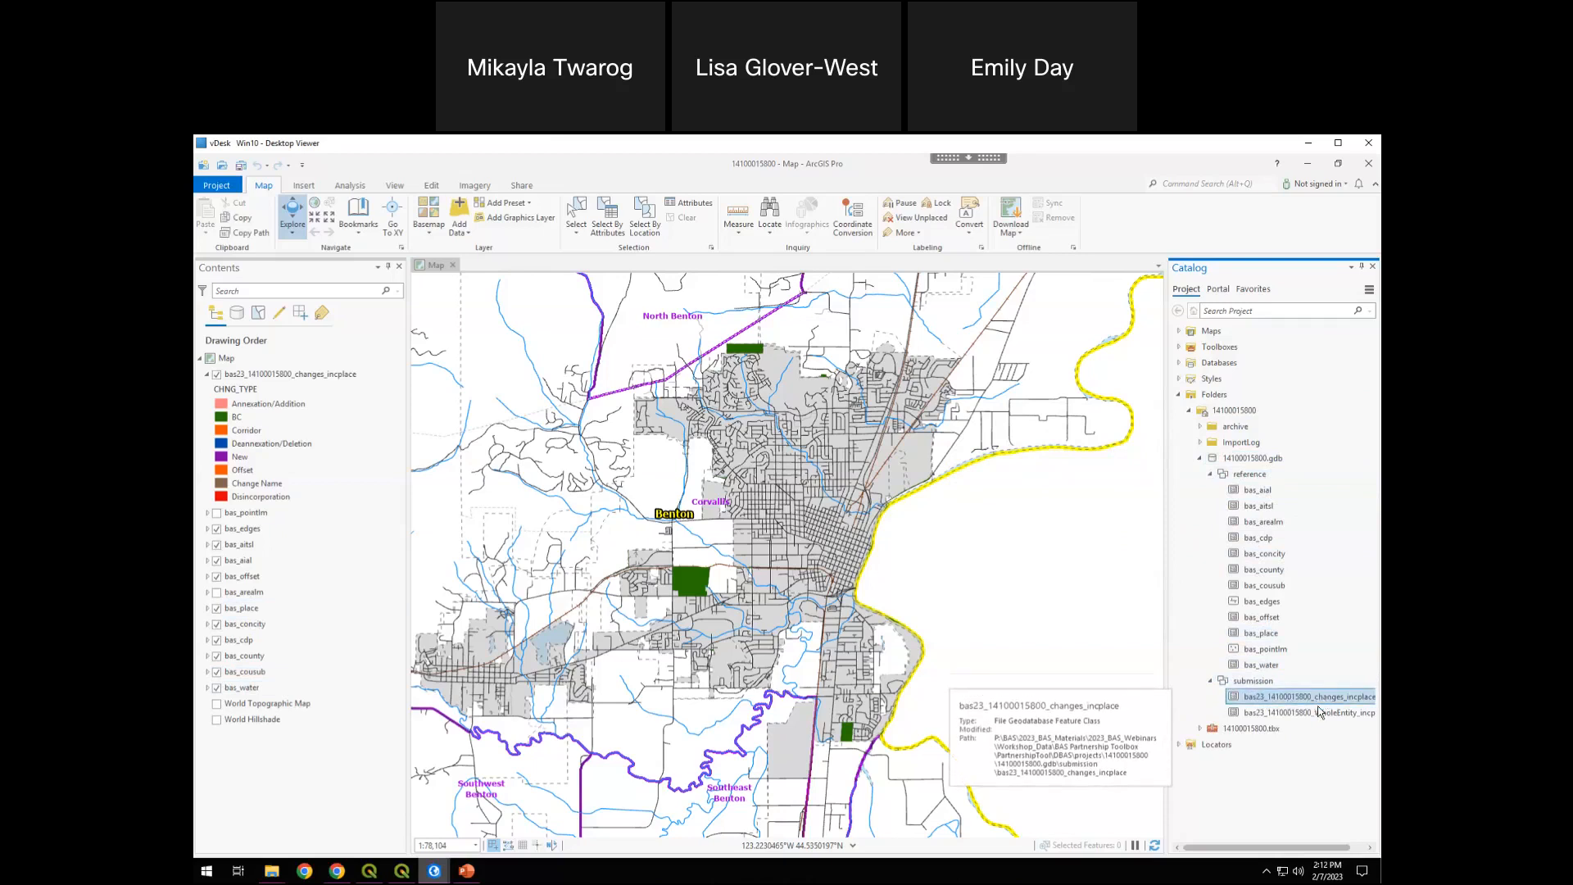
click(1370, 714)
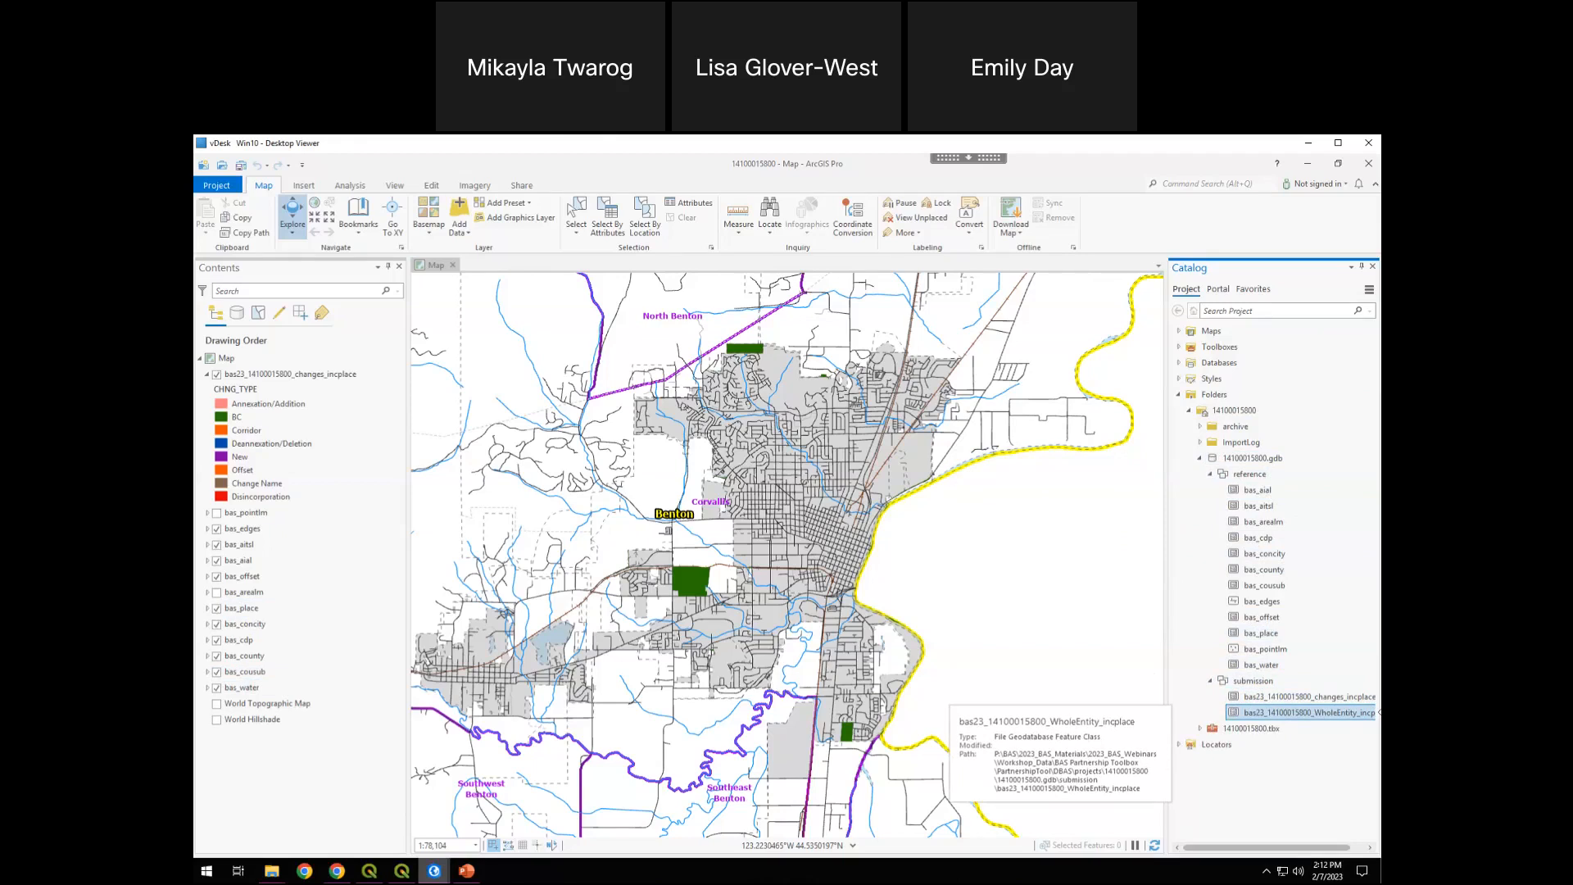
drag(1379, 712, 1442, 712)
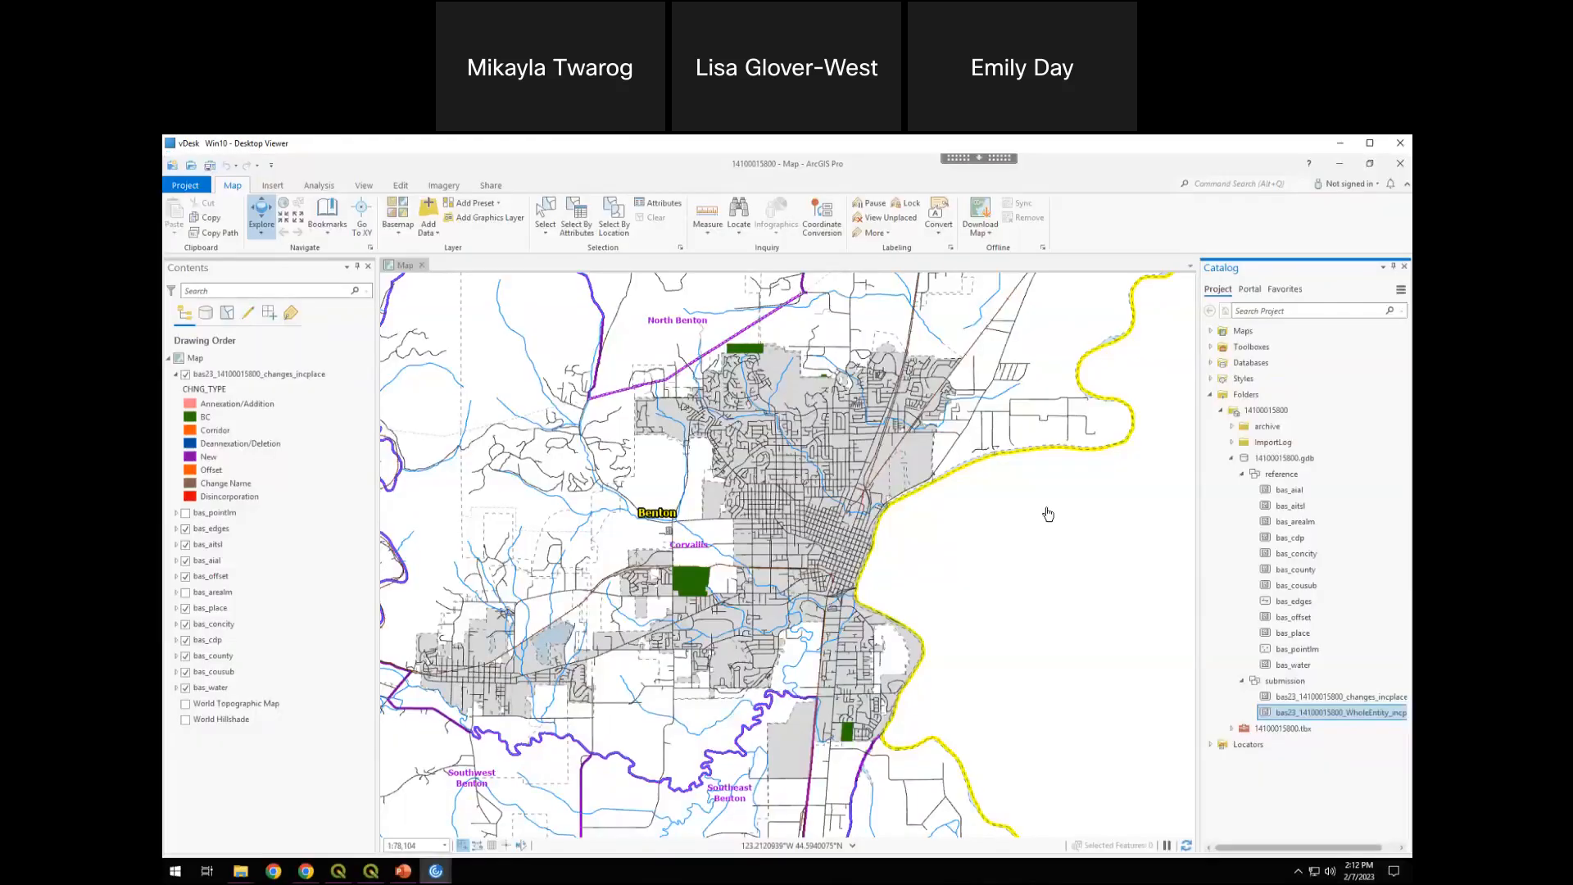
click(1310, 786)
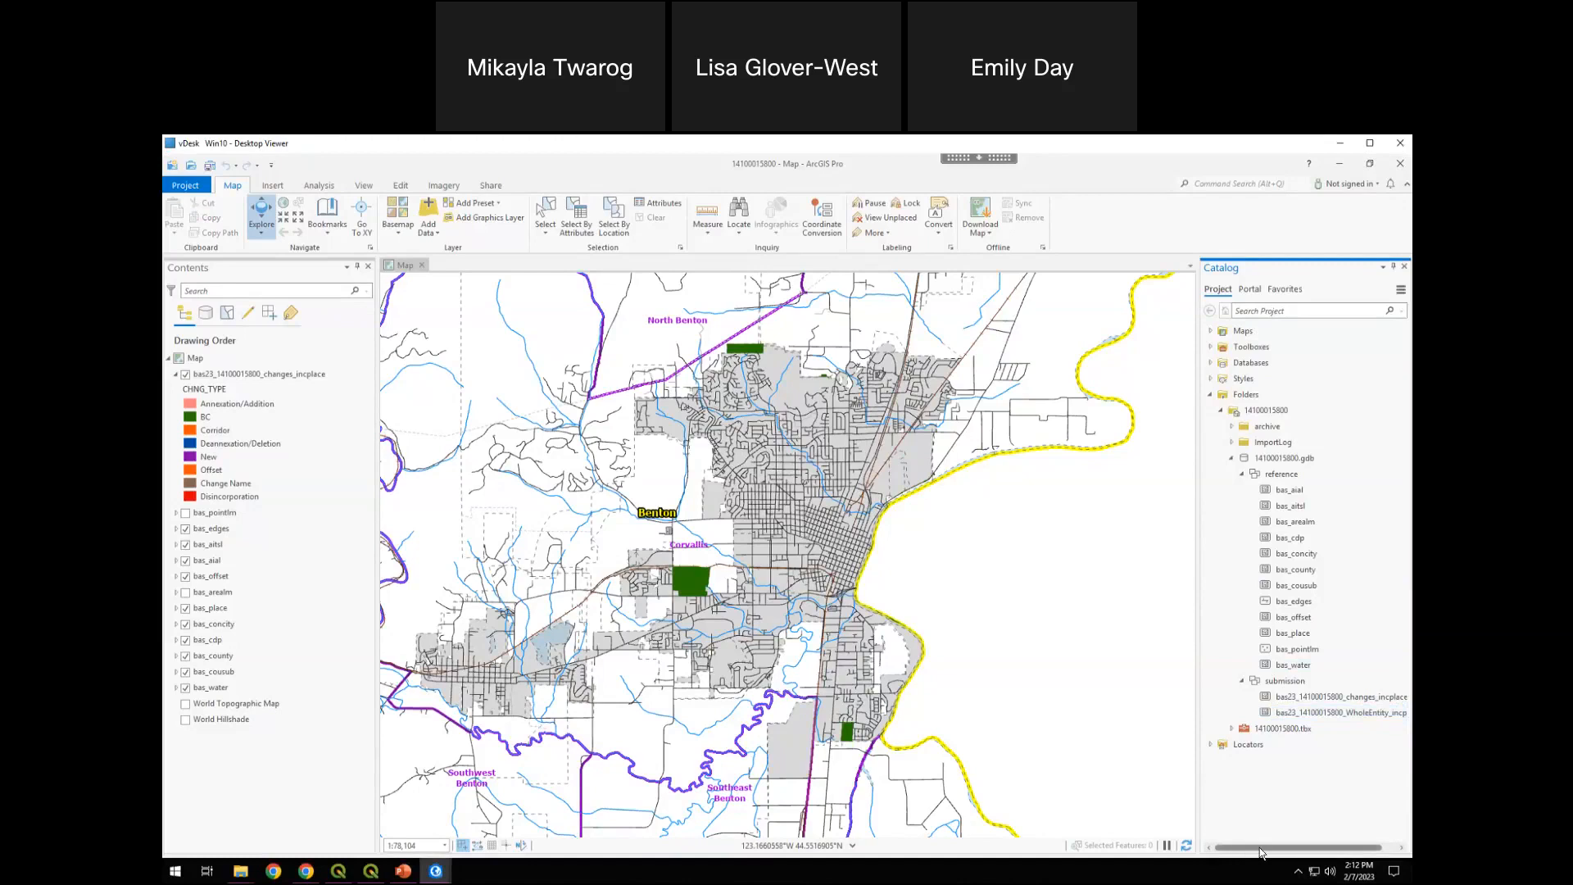
drag(1260, 849, 1276, 849)
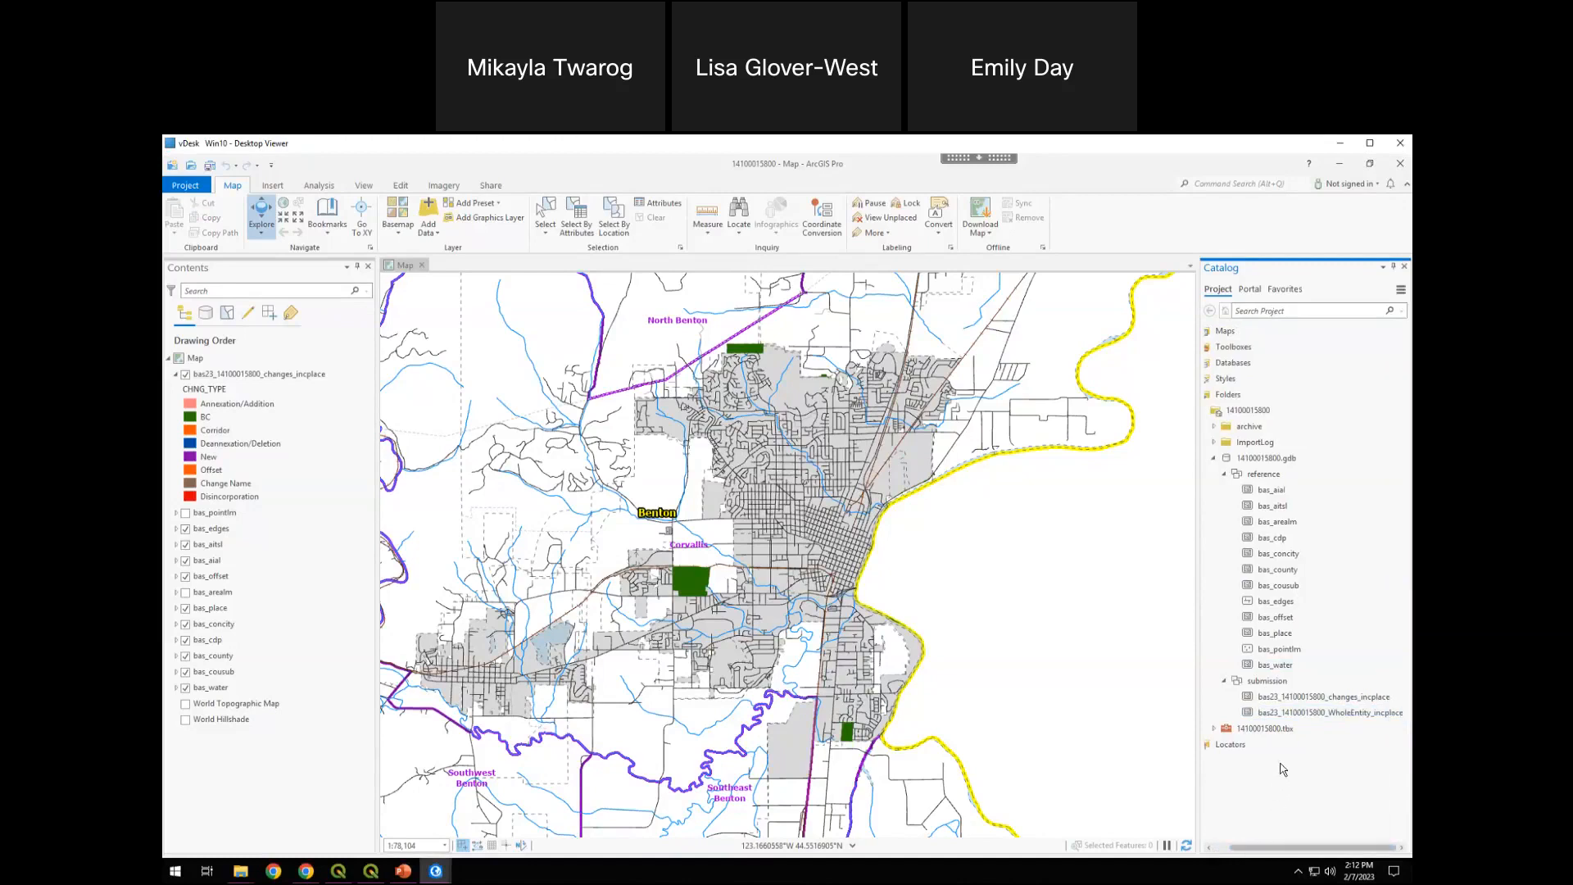
Add the WholeEntity_incplace feature class from the submission dataset to the map
click(1293, 713)
click(1303, 713)
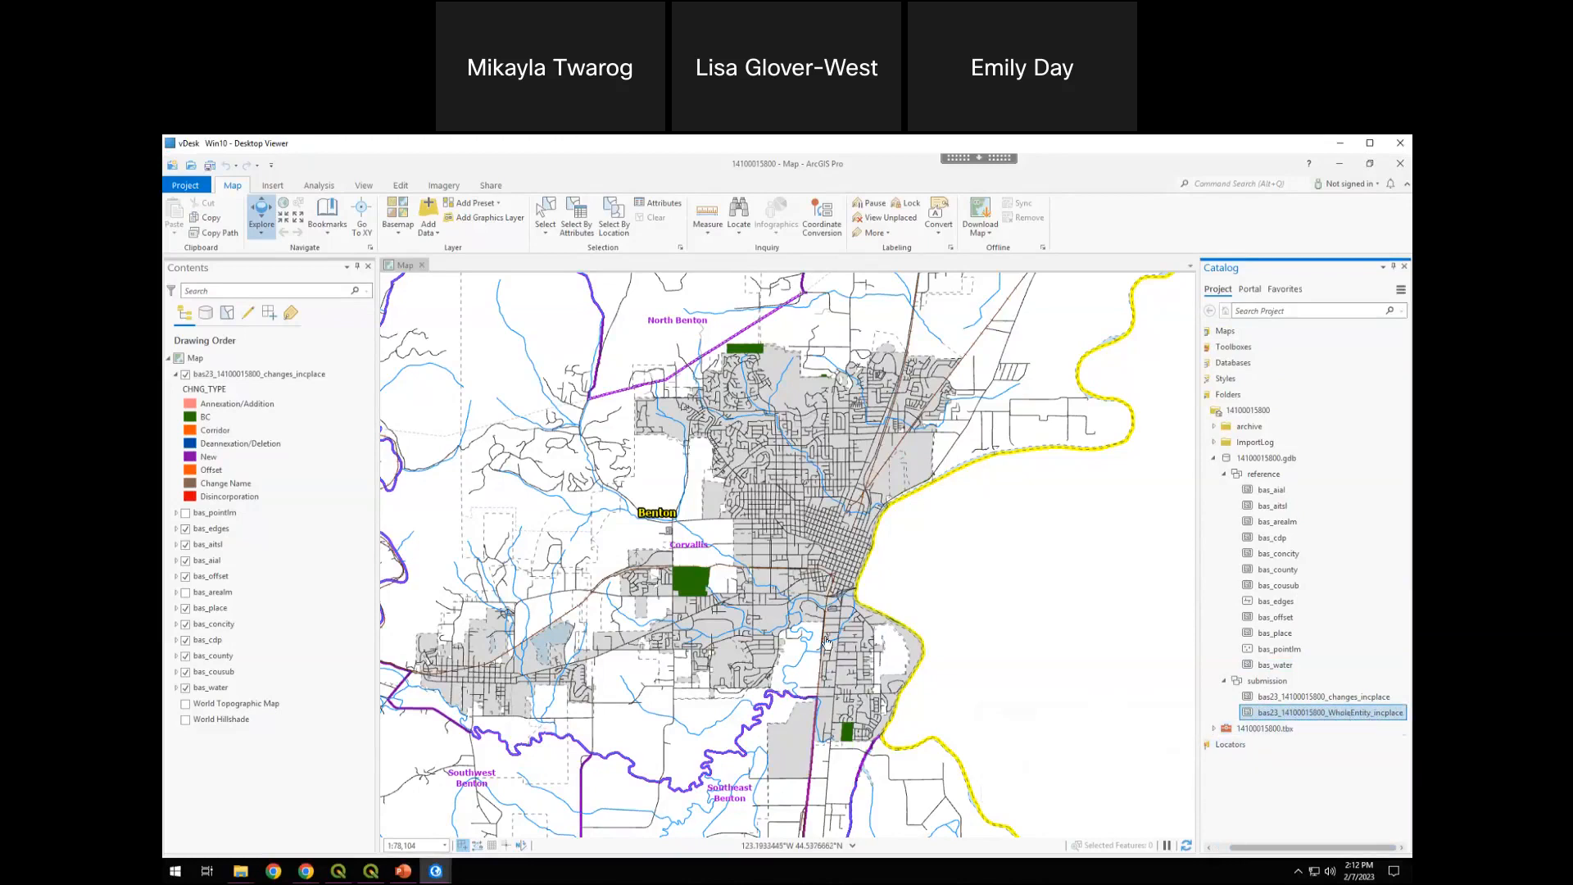
mouse_move(1283, 720)
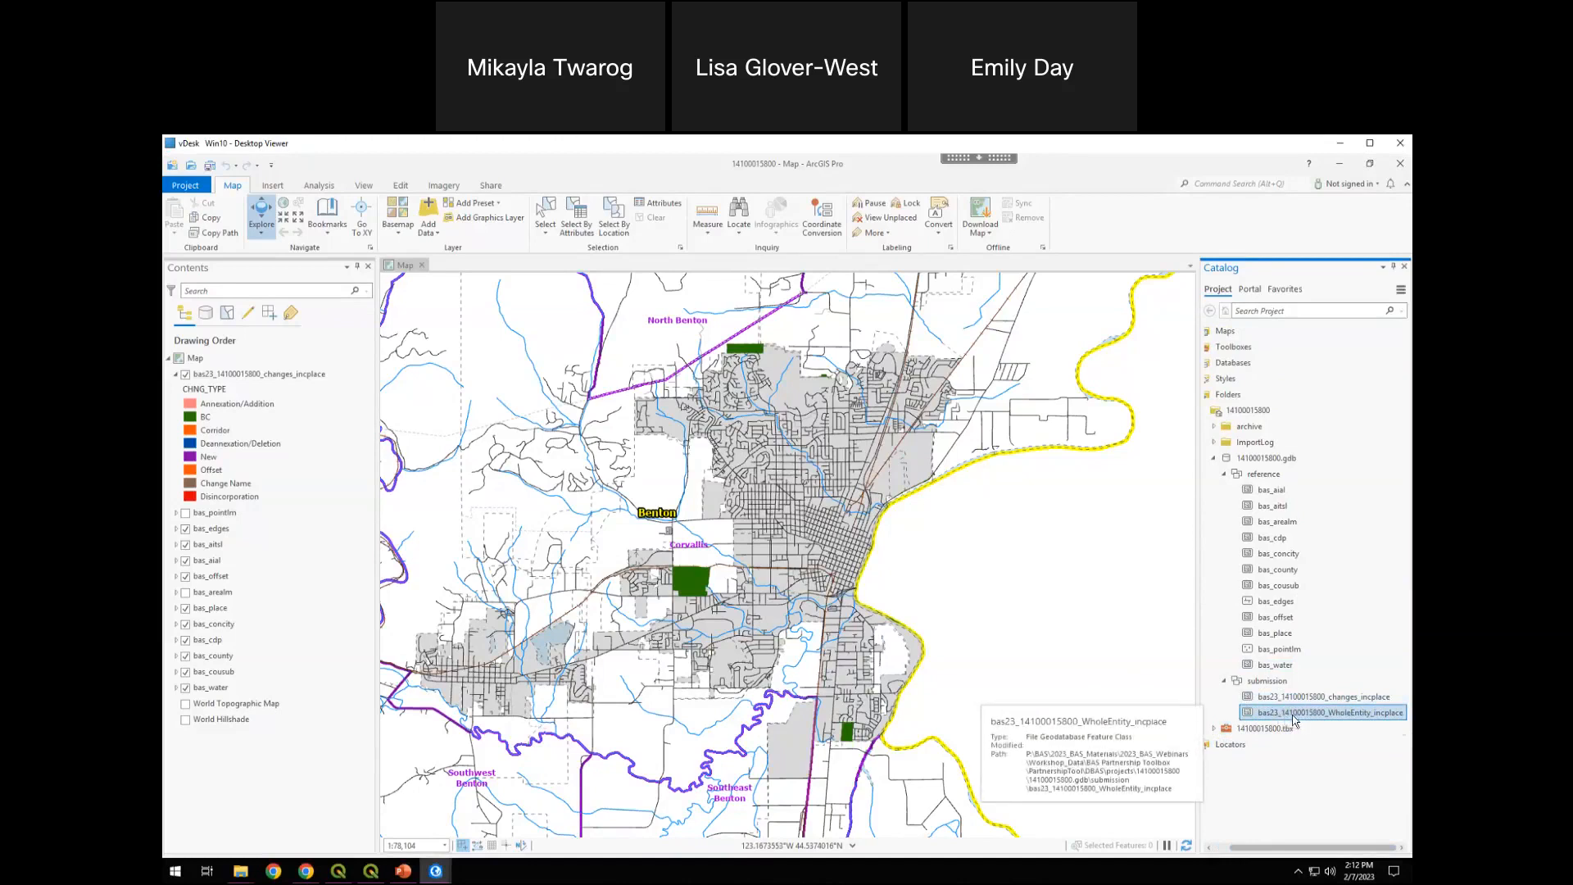
drag(1313, 718, 911, 582)
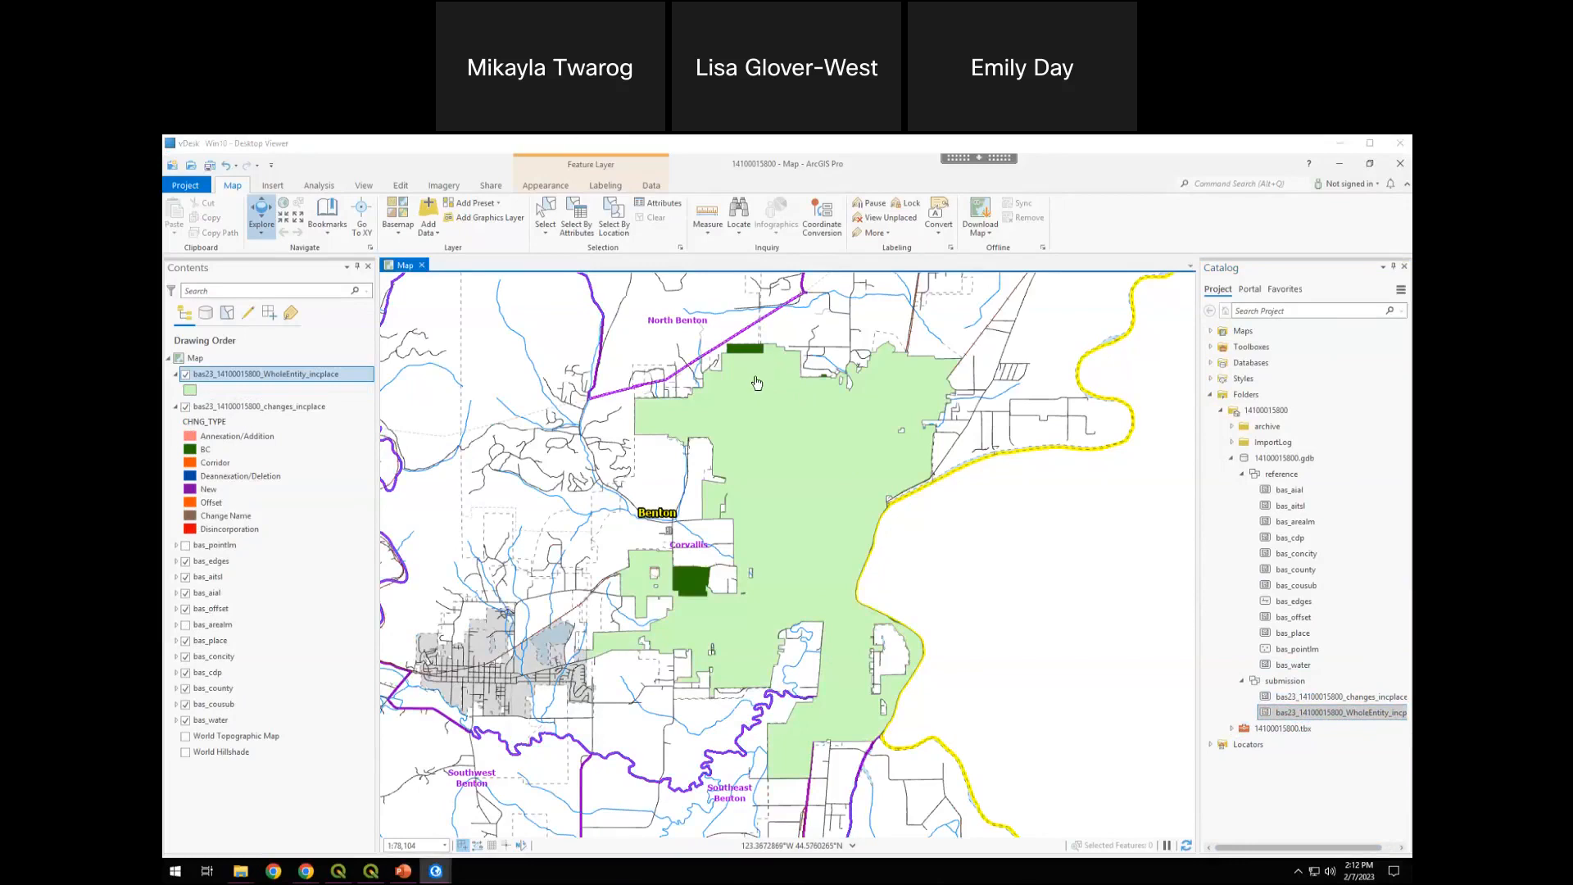
Open the attribute table of the WholeEntity_incplace layer and highlight its NAME field
right_click(216, 377)
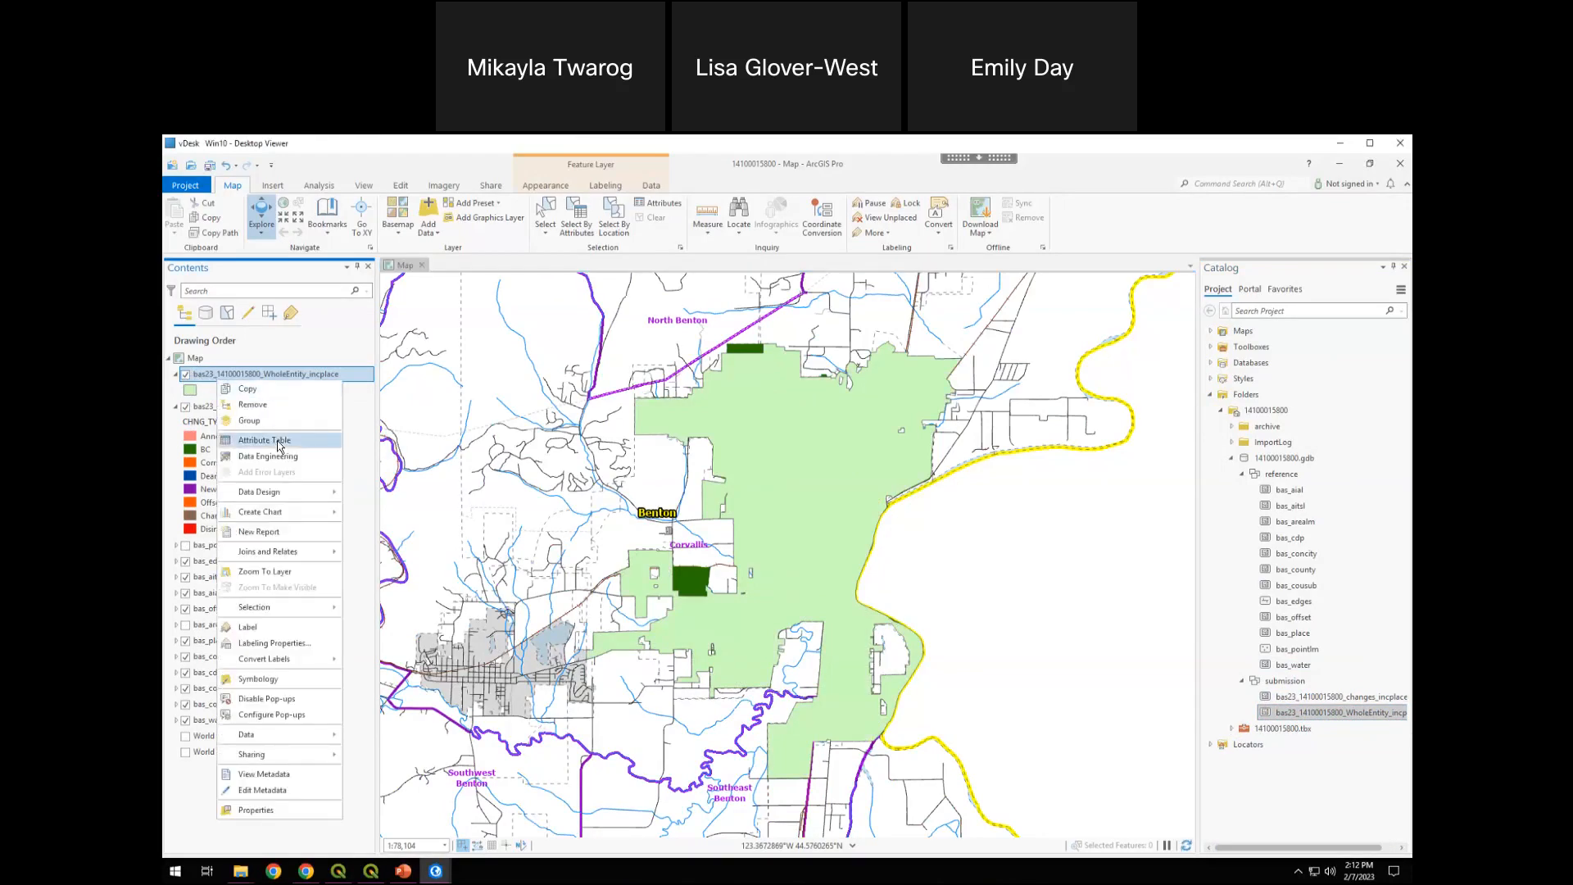
click(278, 445)
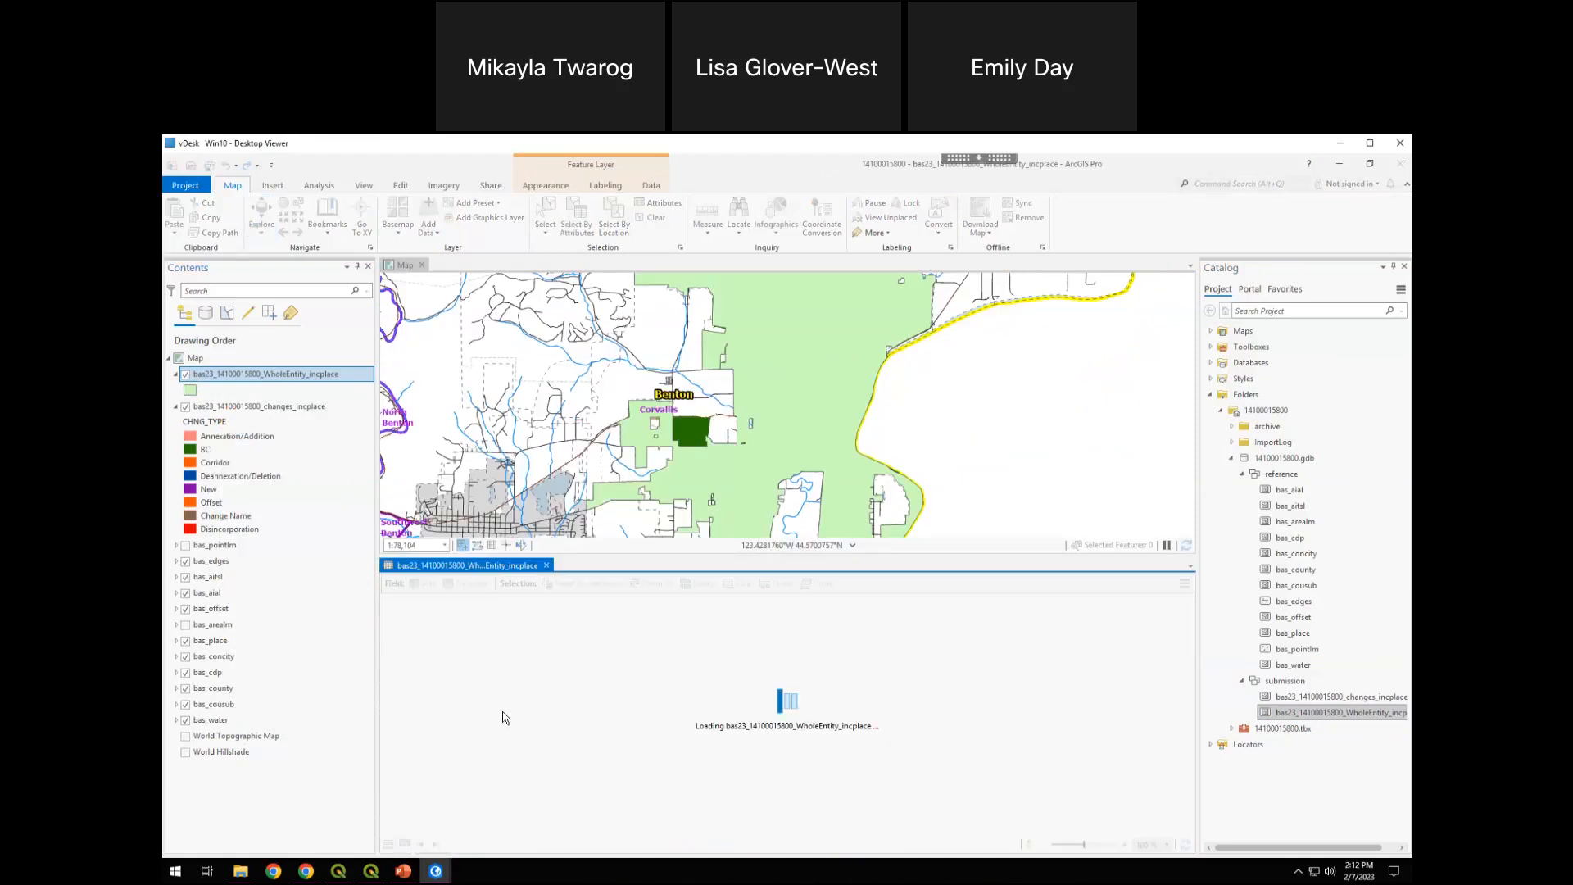
click(556, 600)
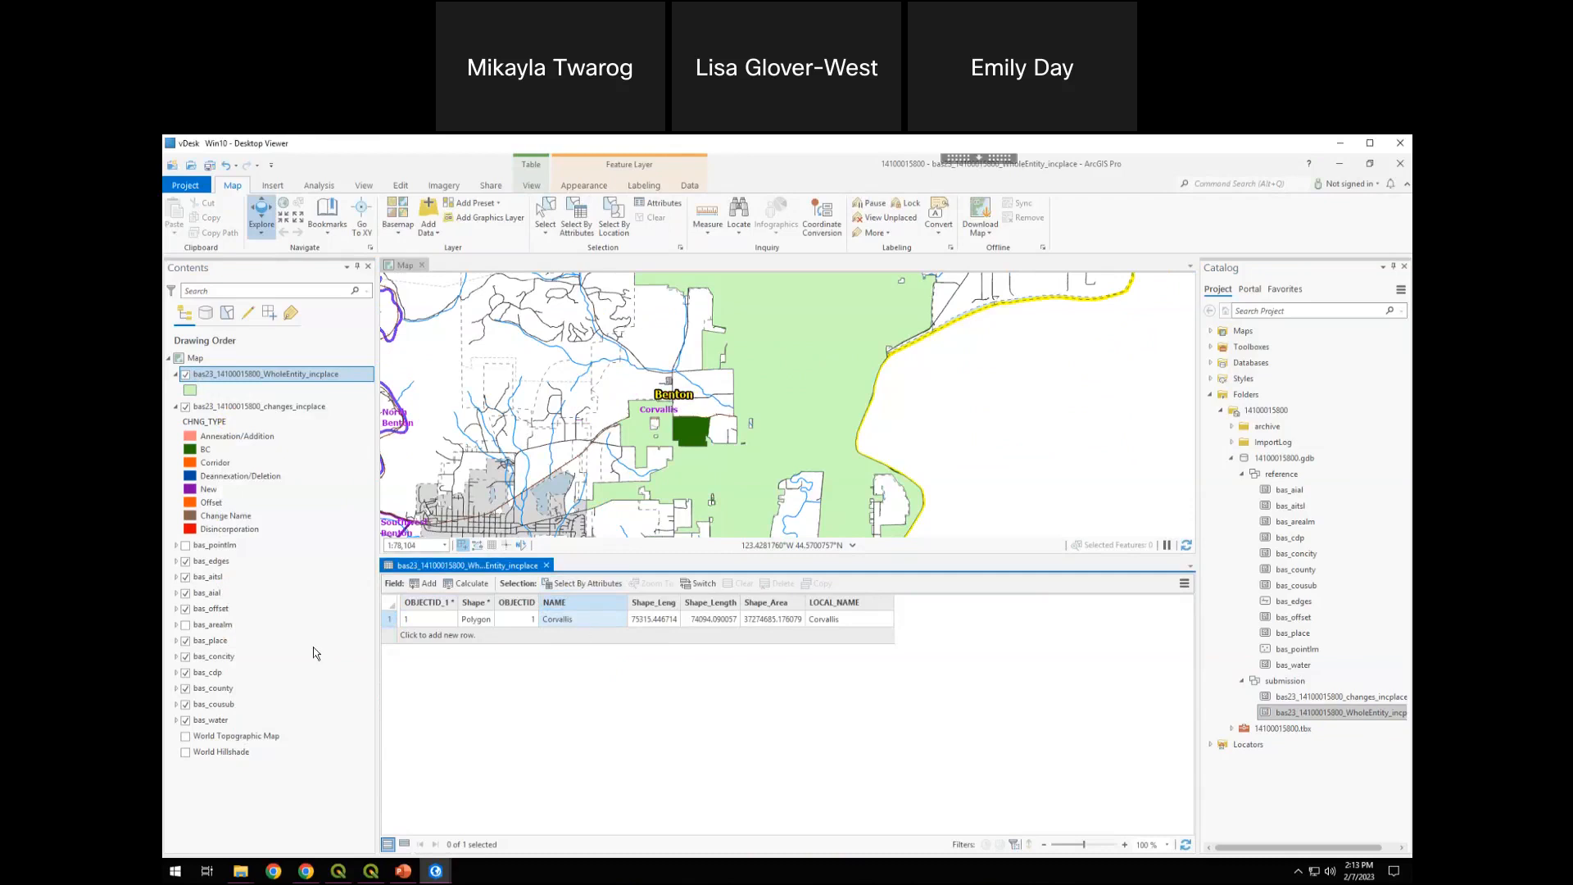
Open the bas_place attribute table and examine its remaining fields through NAME, Shape_Area and JUSTIFY
right_click(206, 648)
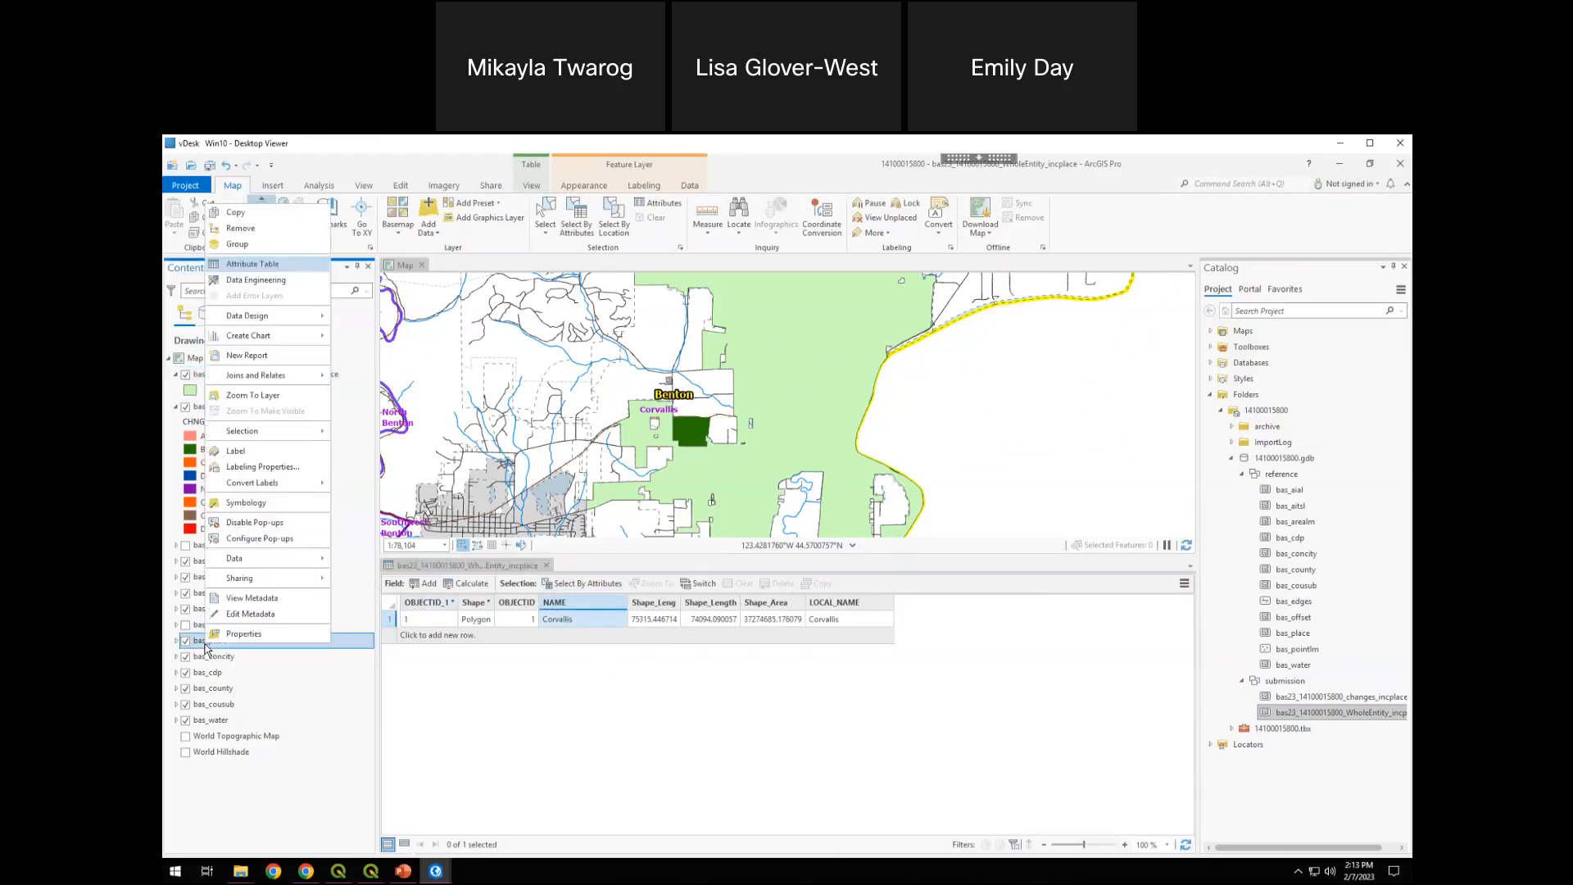
click(252, 263)
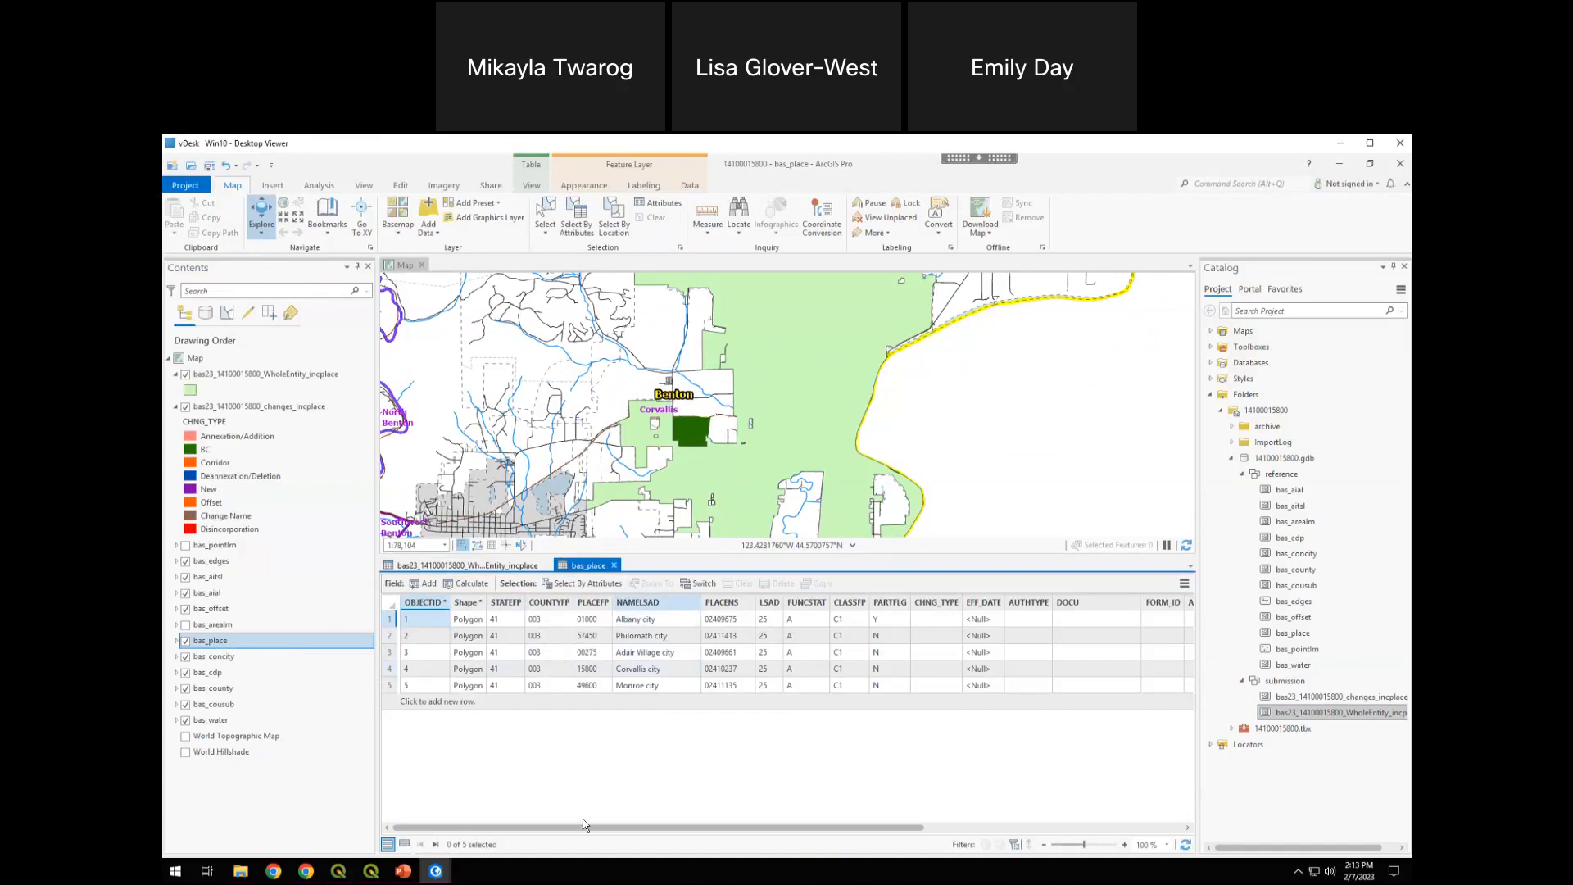
drag(582, 828, 915, 823)
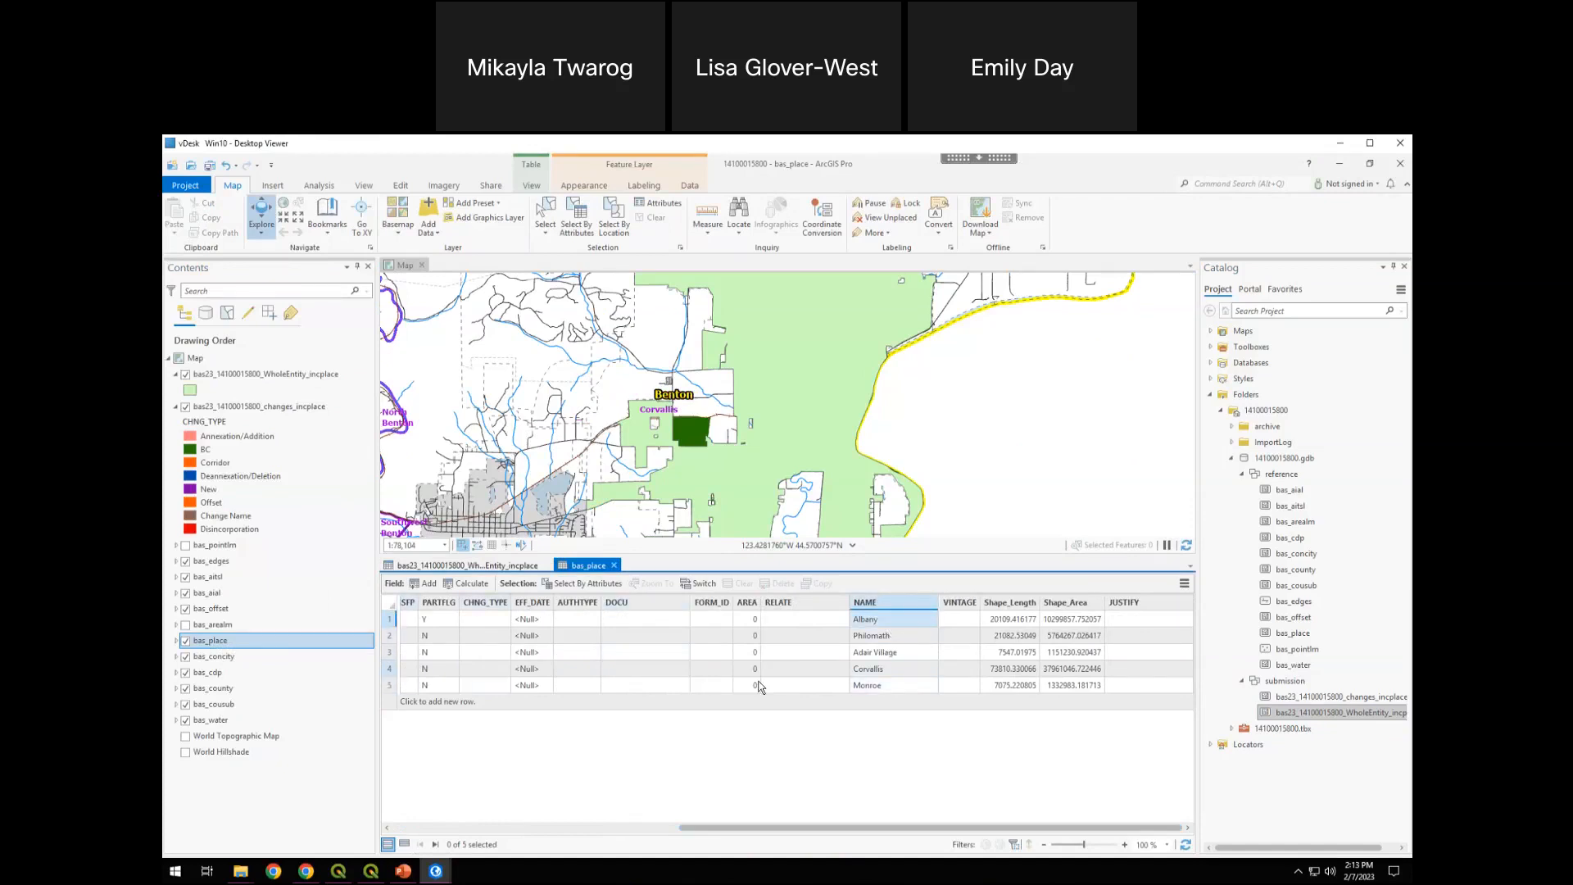
Show the selected Corvallis place boundary on the full map, with both attribute tables closed and the WholeEntity_incplace layer hidden
click(858, 670)
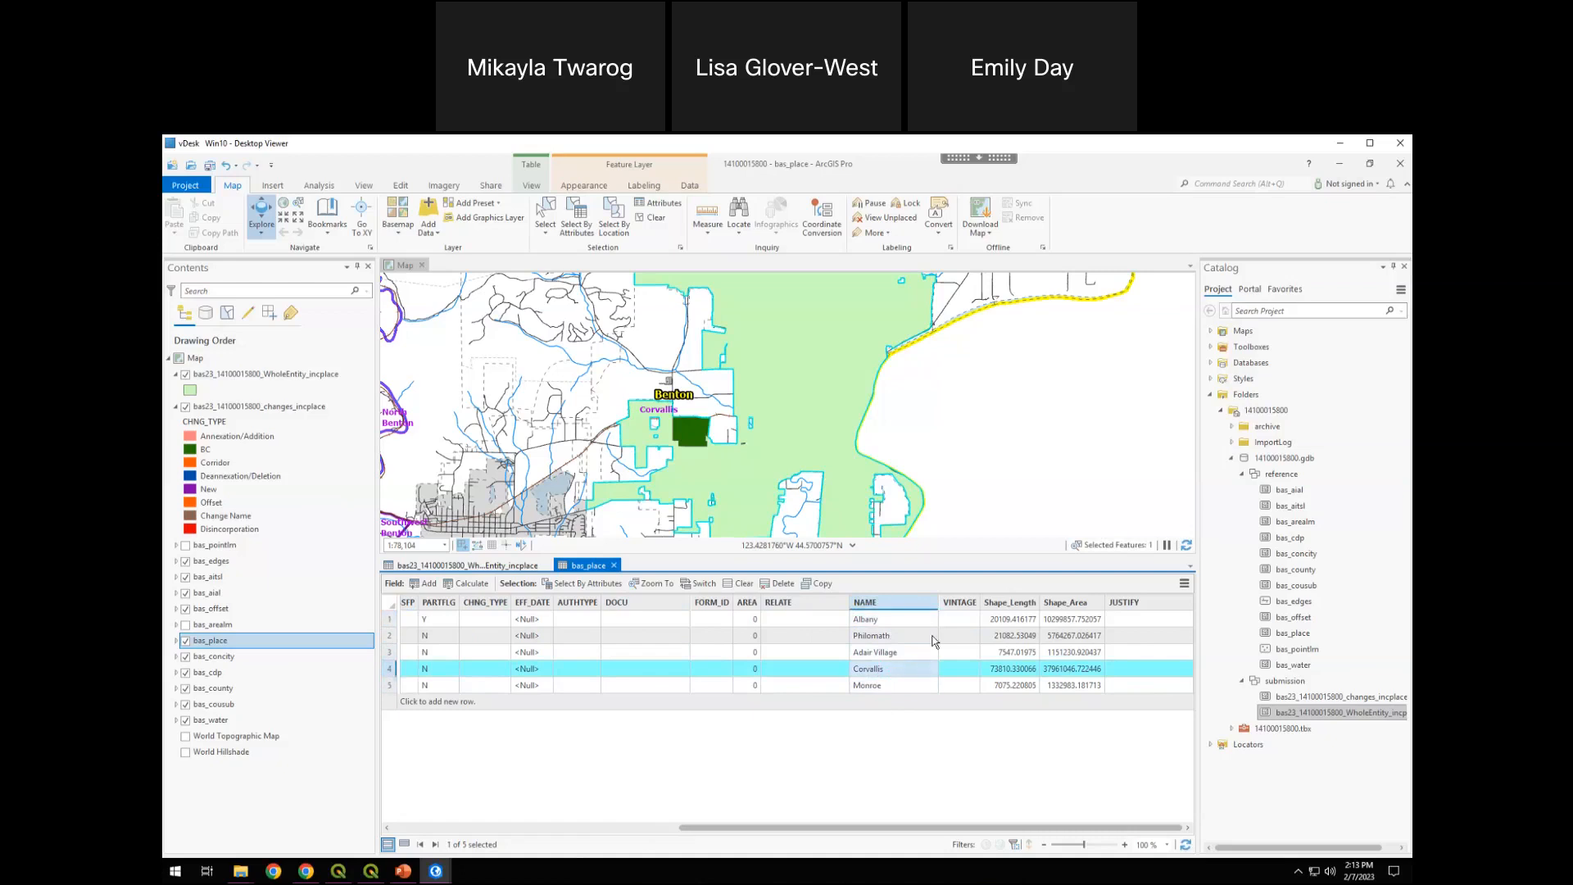
click(614, 565)
click(547, 565)
click(186, 375)
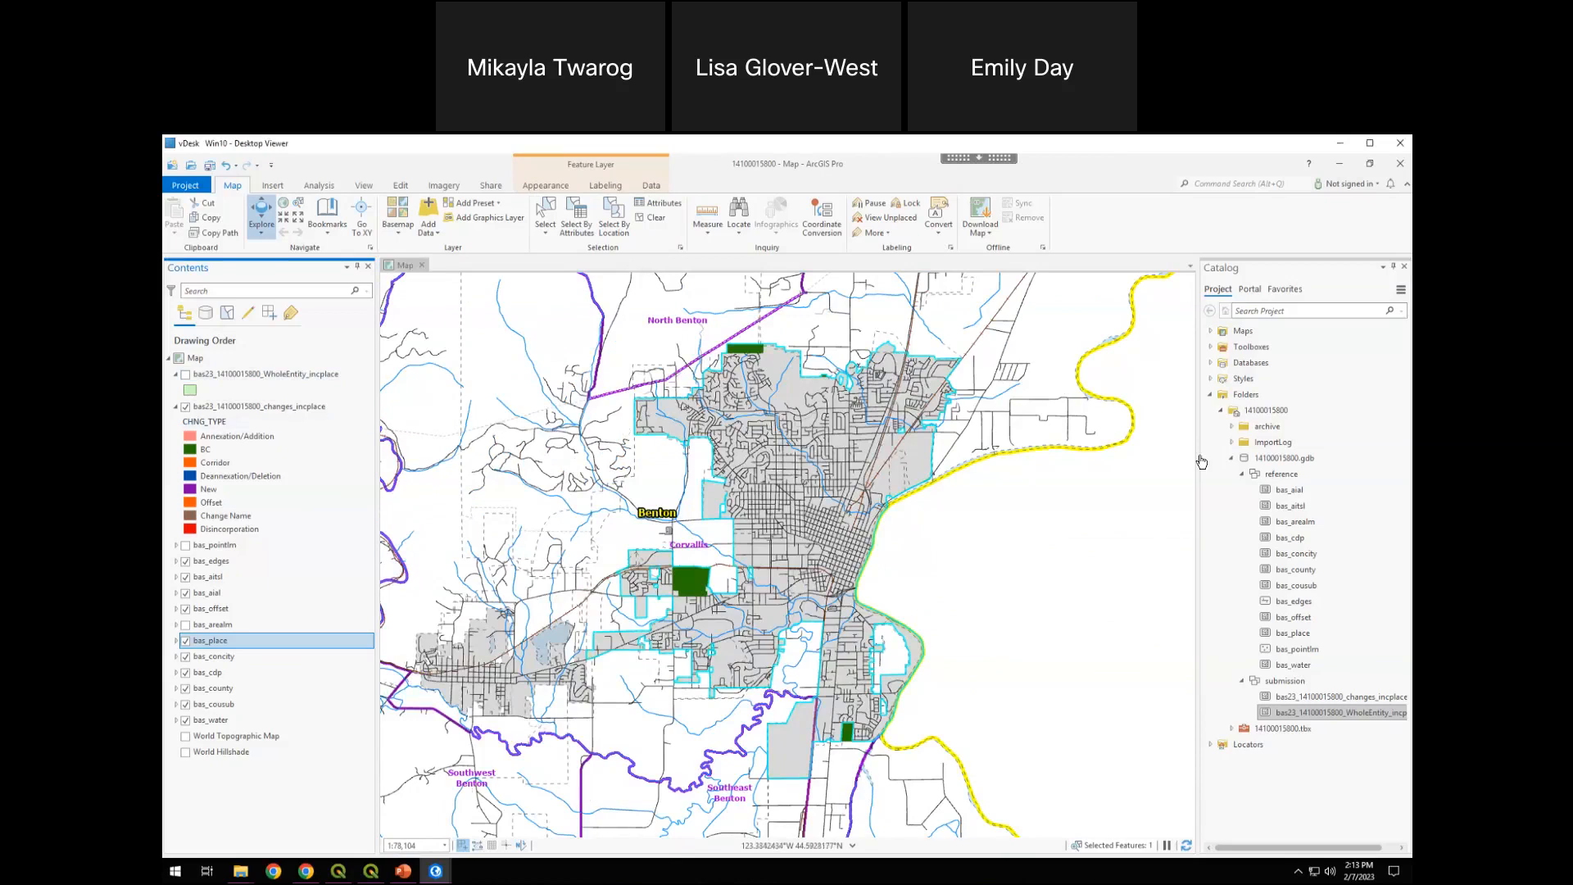
Collapse the submission dataset and the project folders in the catalog, and clear the map selection
click(1242, 682)
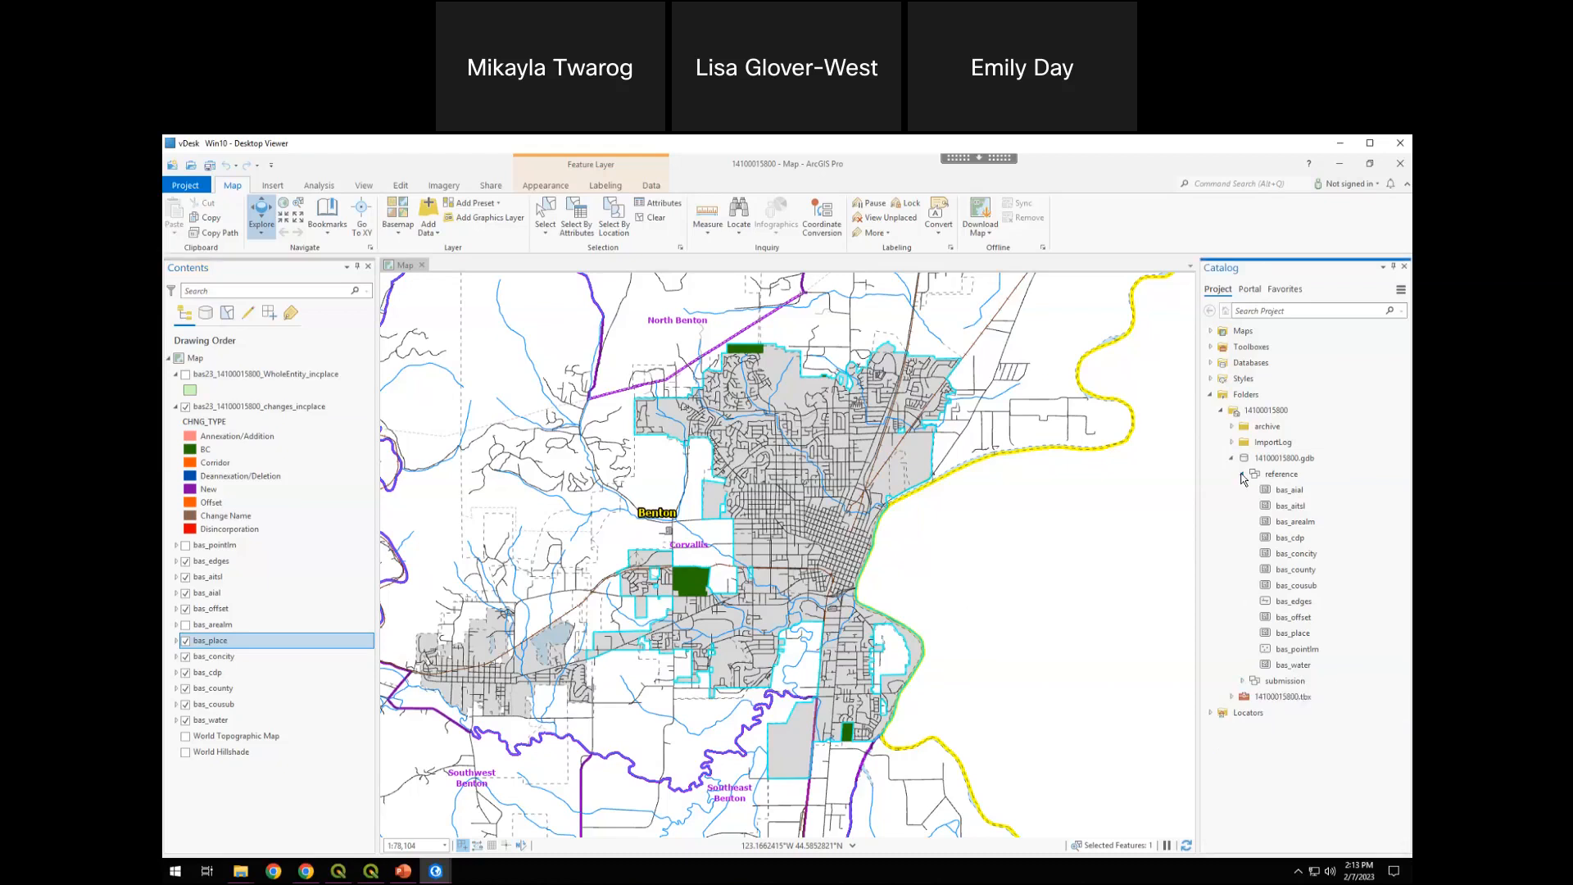
click(1211, 396)
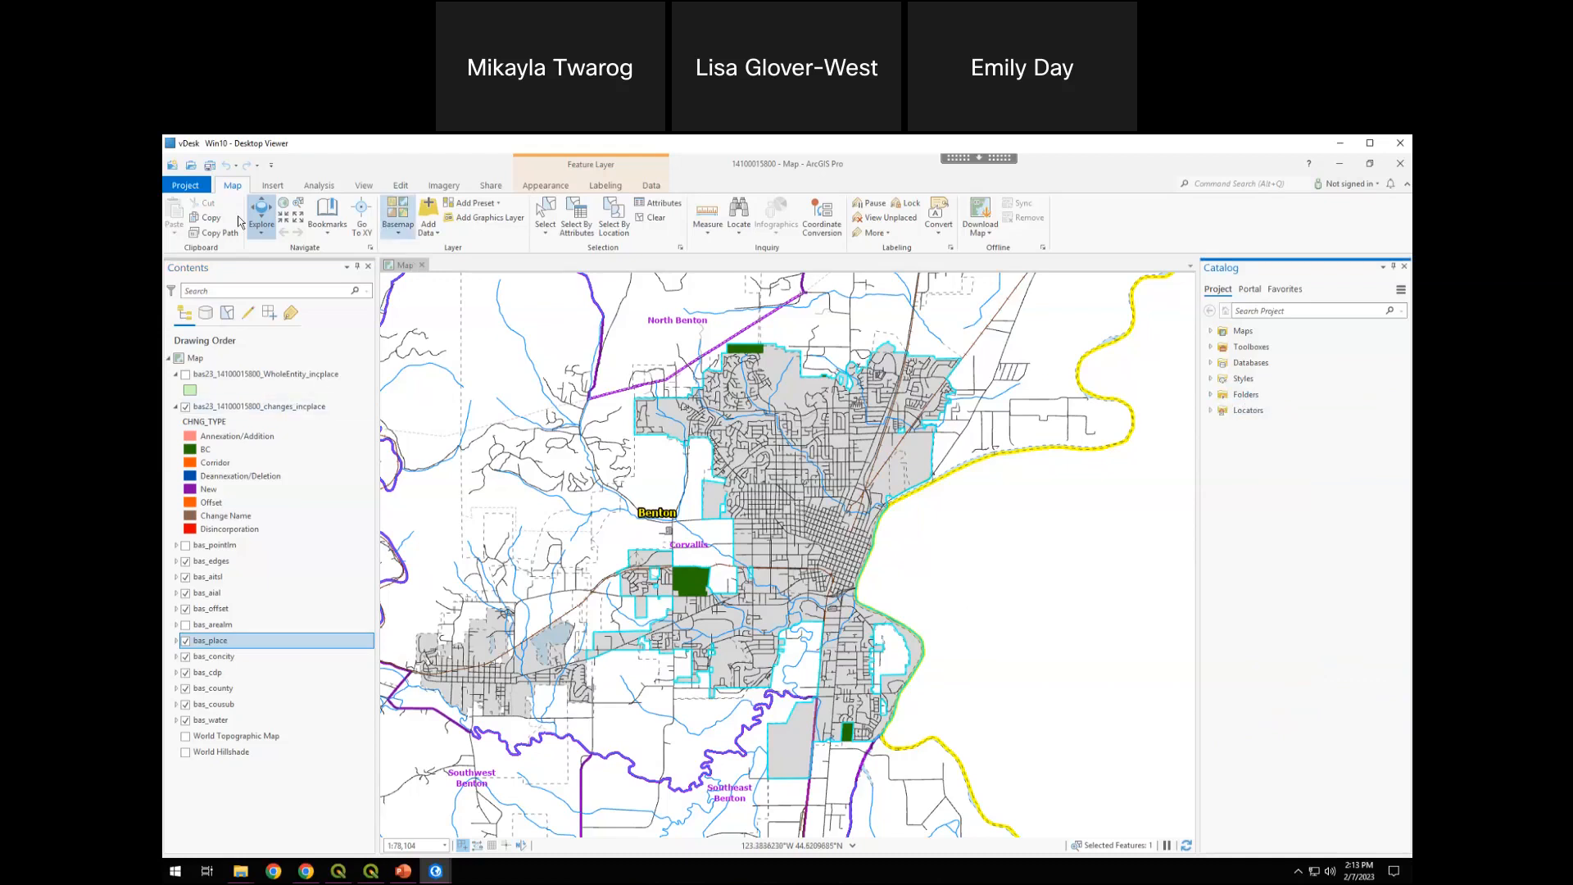
click(657, 219)
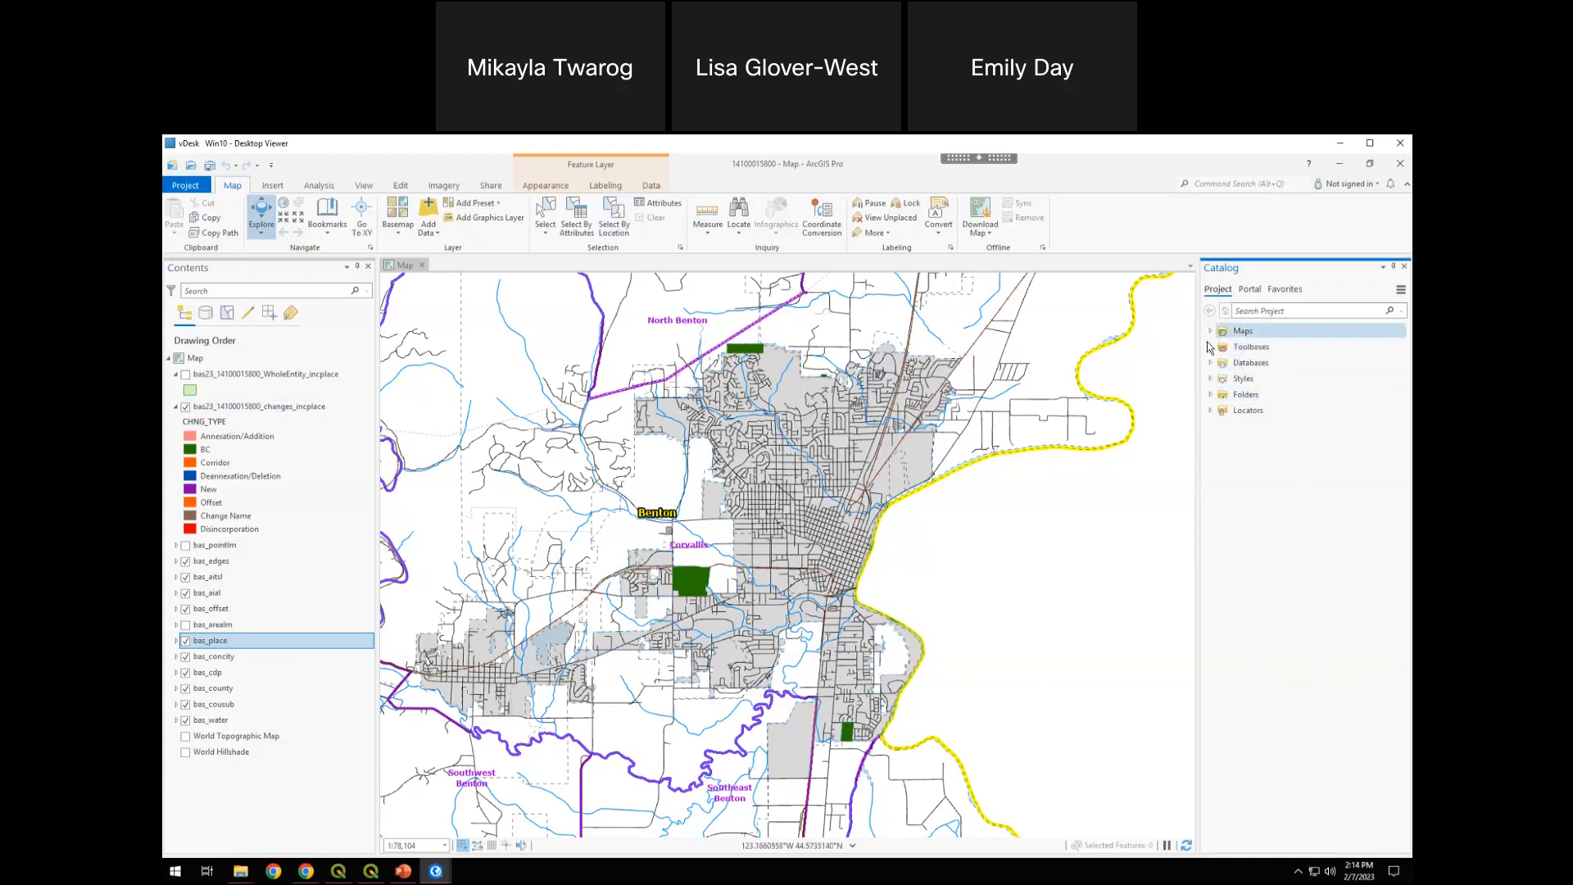
click(1210, 347)
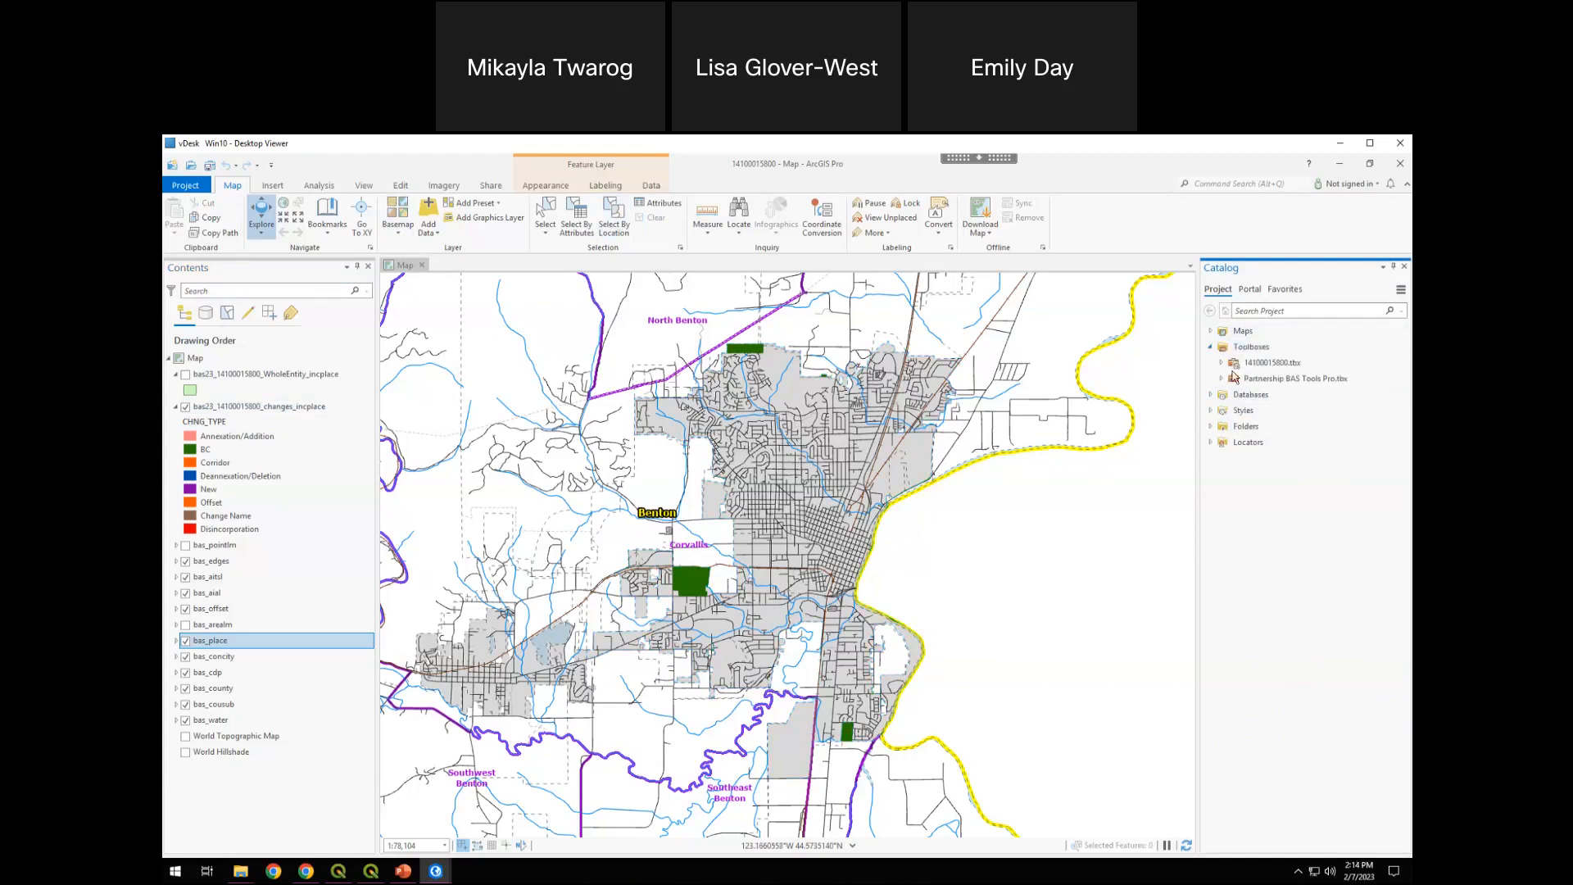
click(1221, 380)
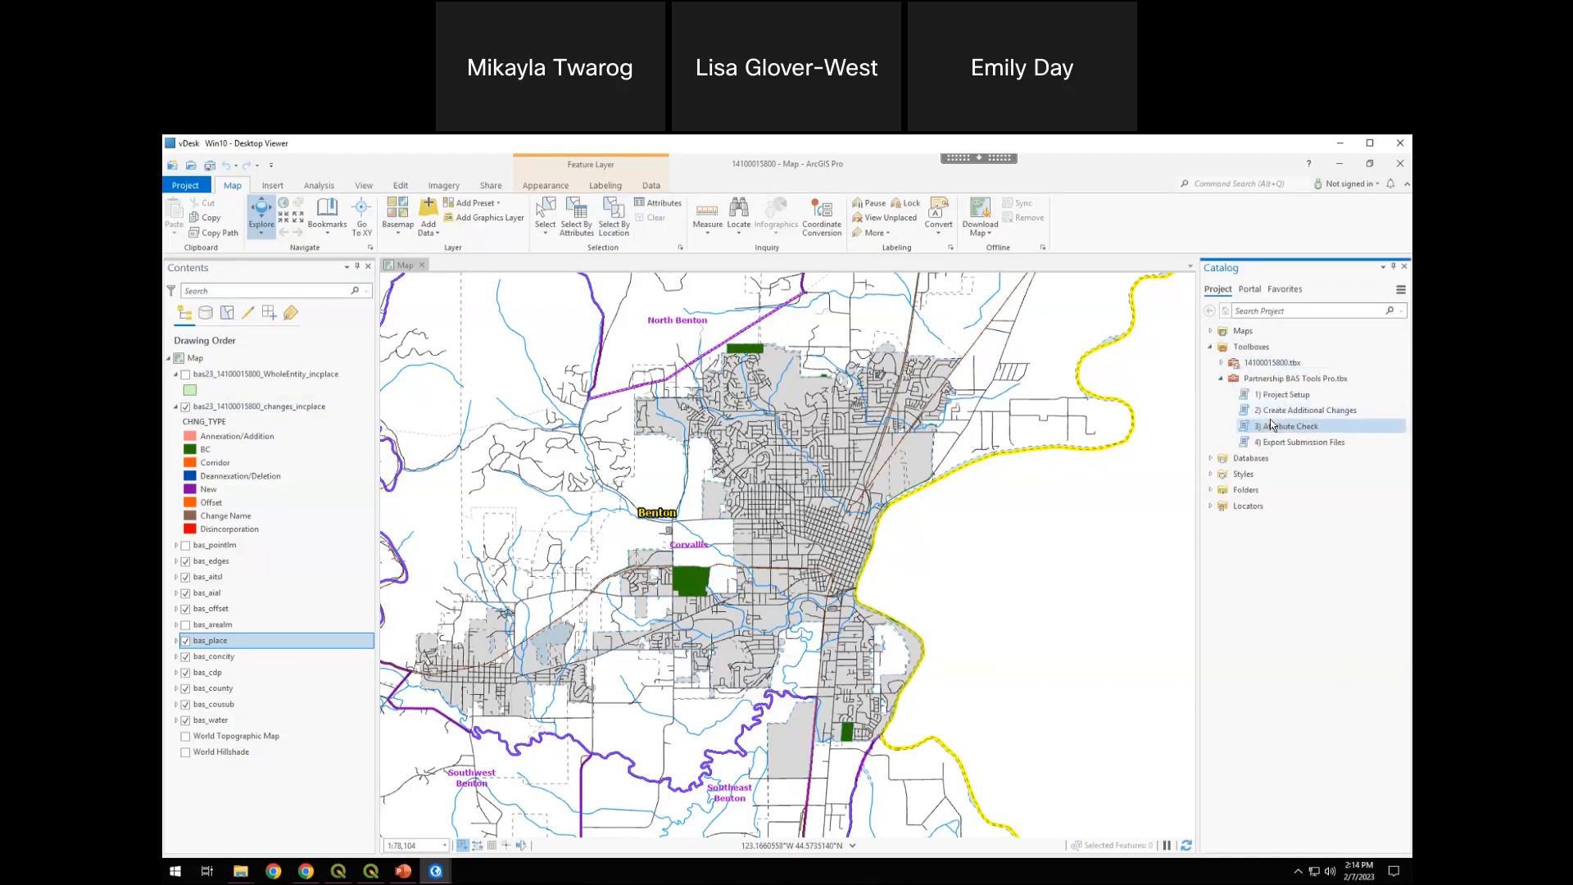
double_click(1287, 411)
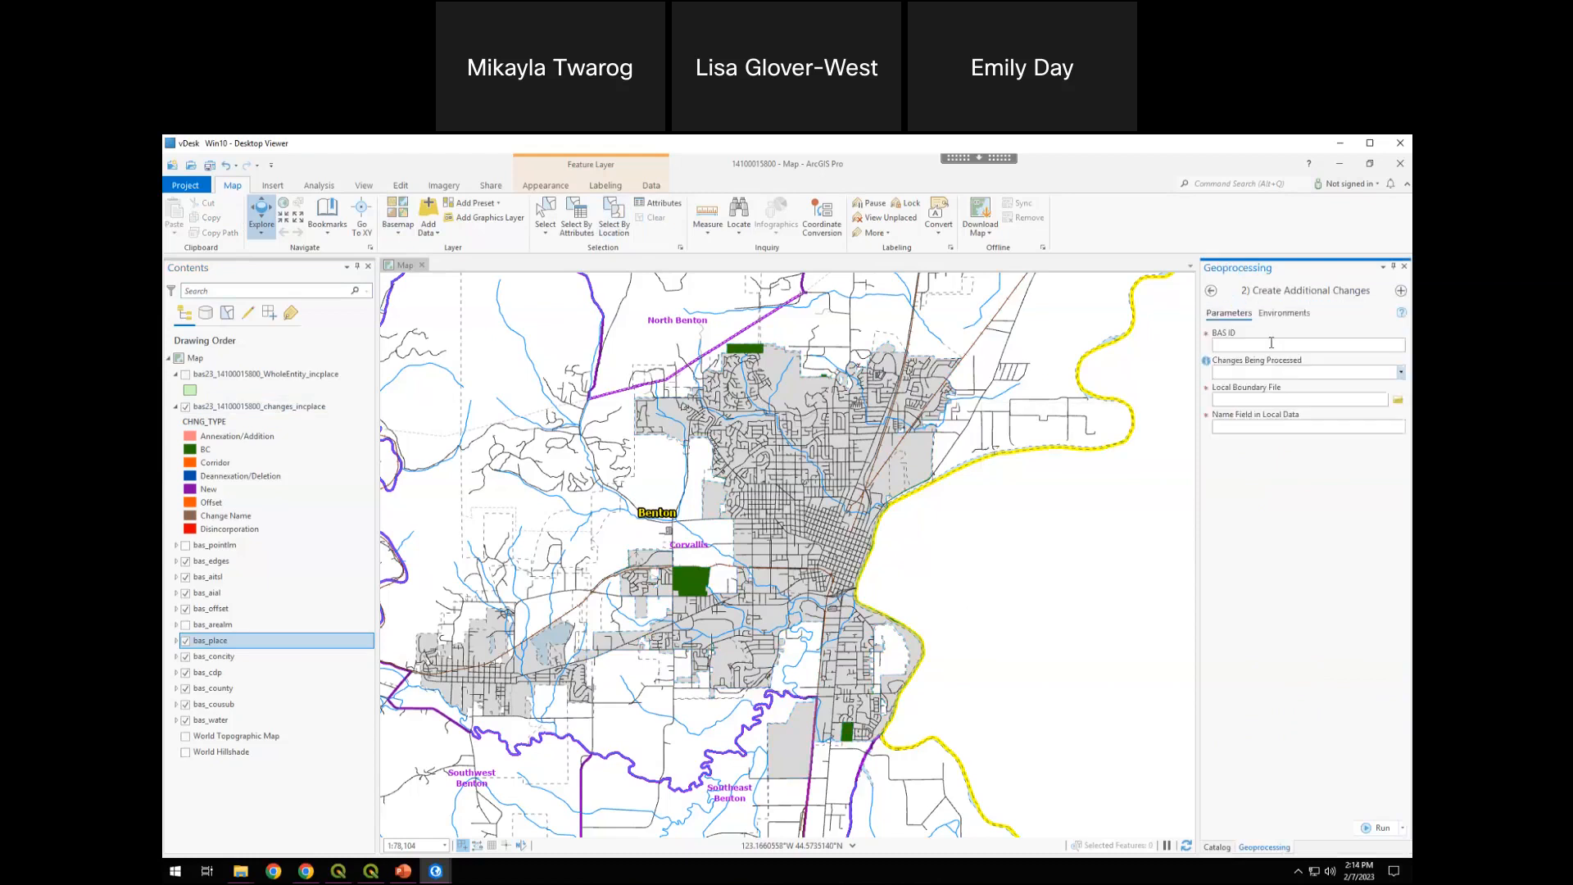
click(1271, 342)
text(14100015800)
click(1401, 372)
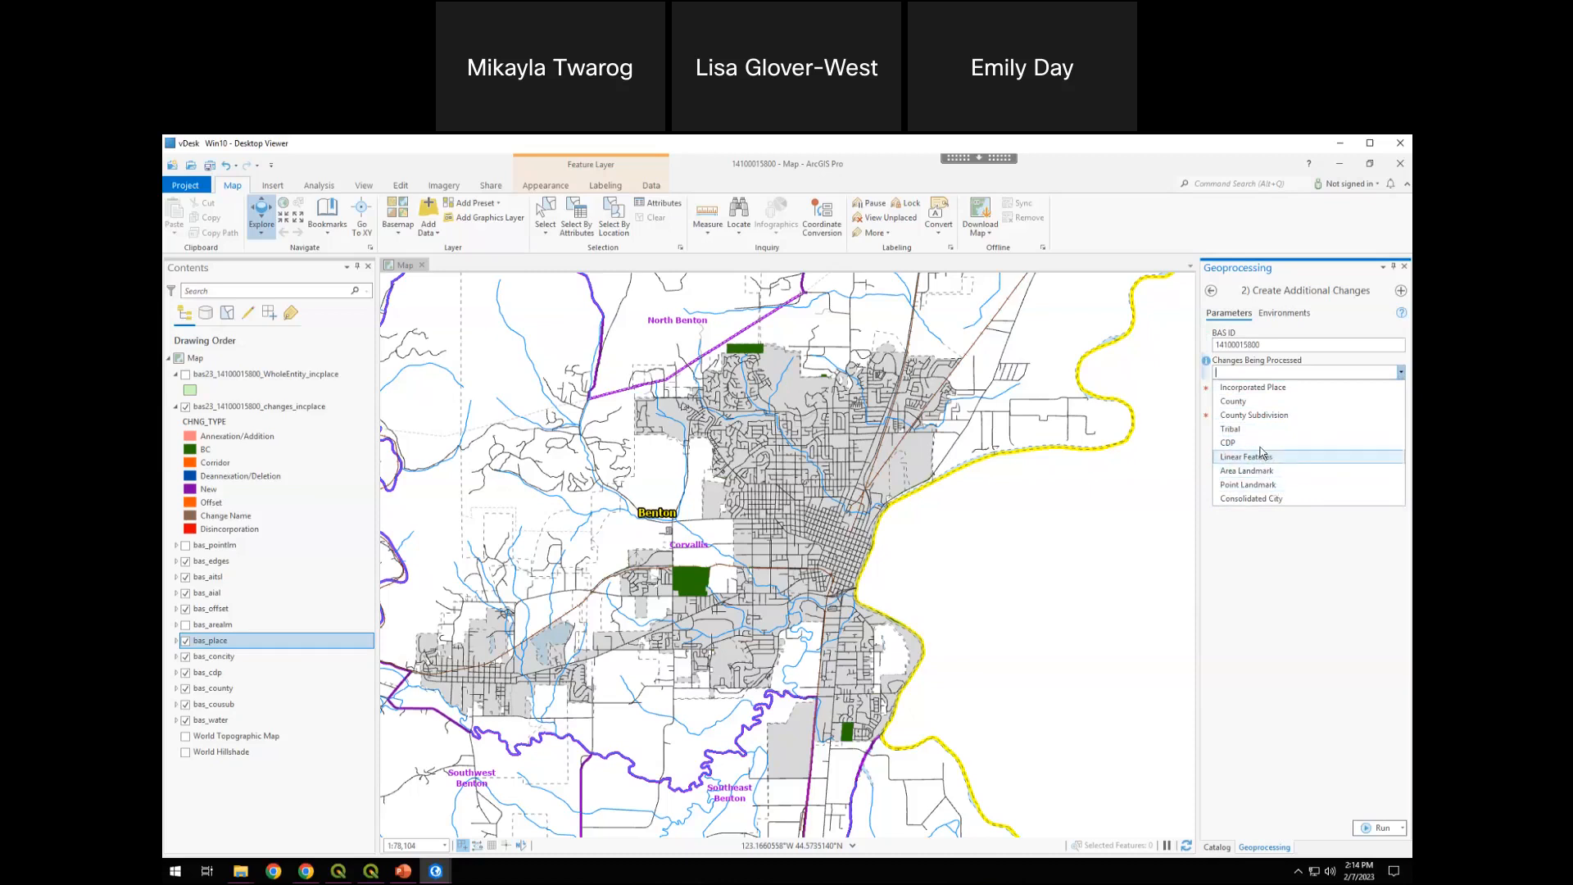
click(1231, 446)
click(1291, 413)
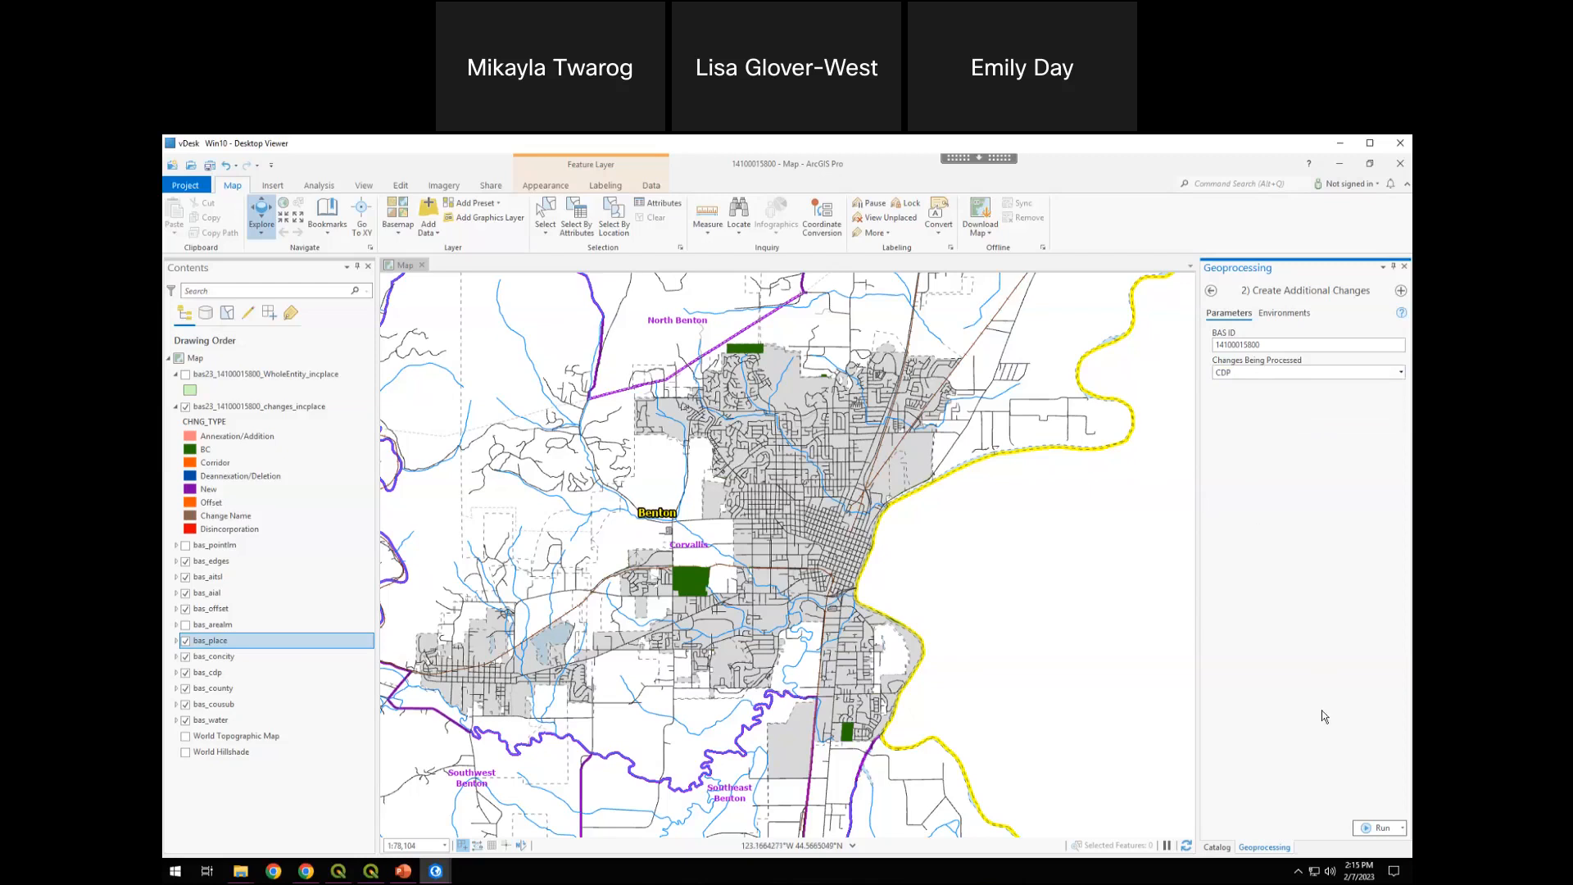
click(1378, 829)
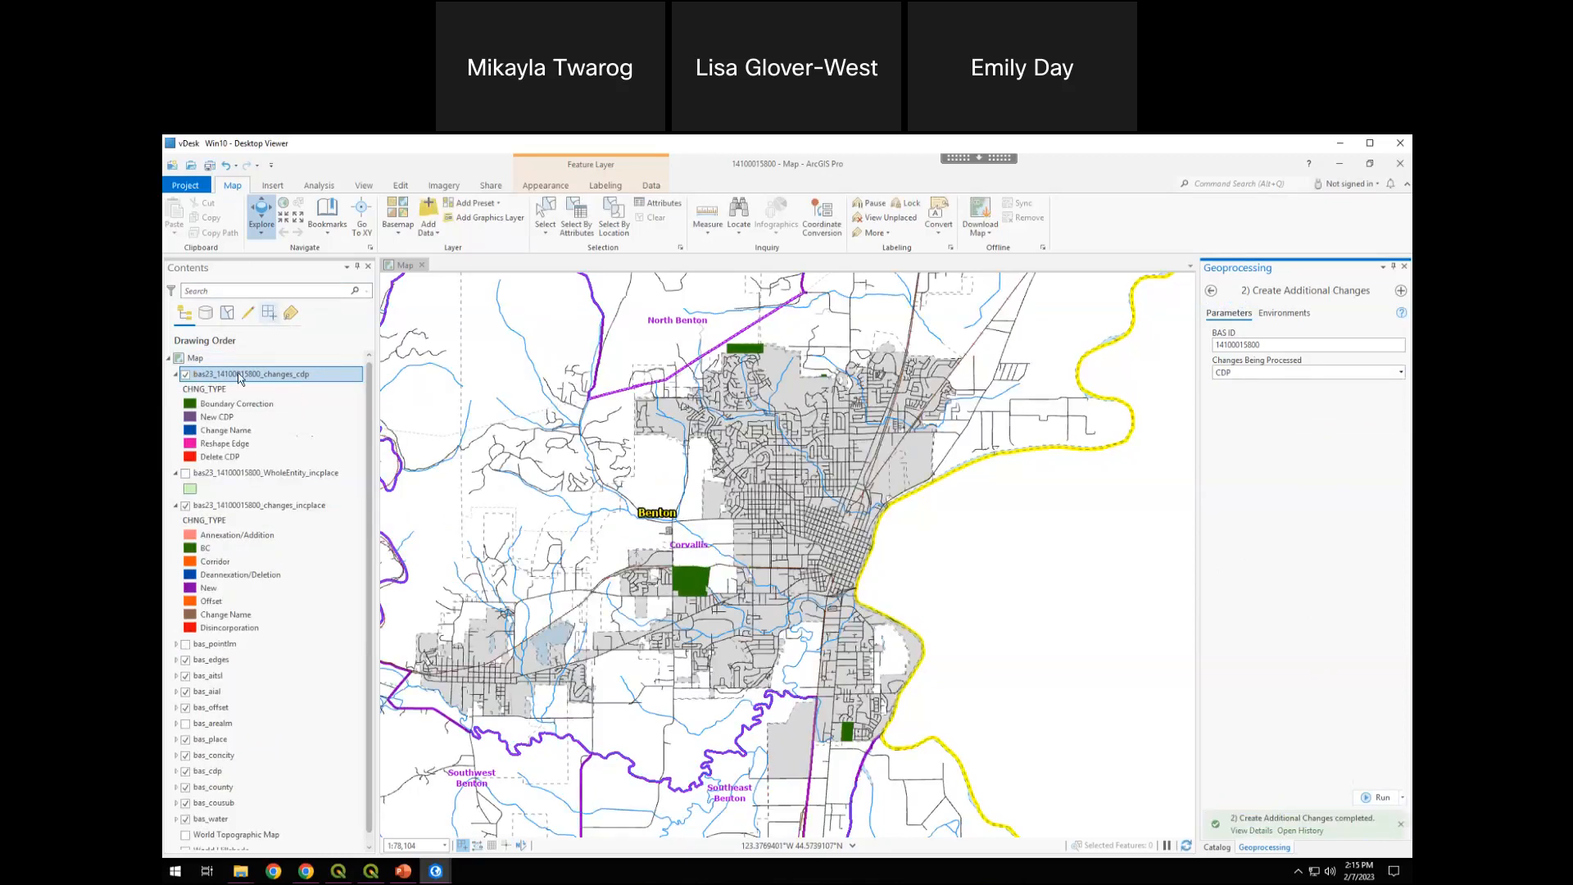
Remove the WholeEntity_incplace layer from the map and review the change type classes of the changes_cdp layer
right_click(200, 476)
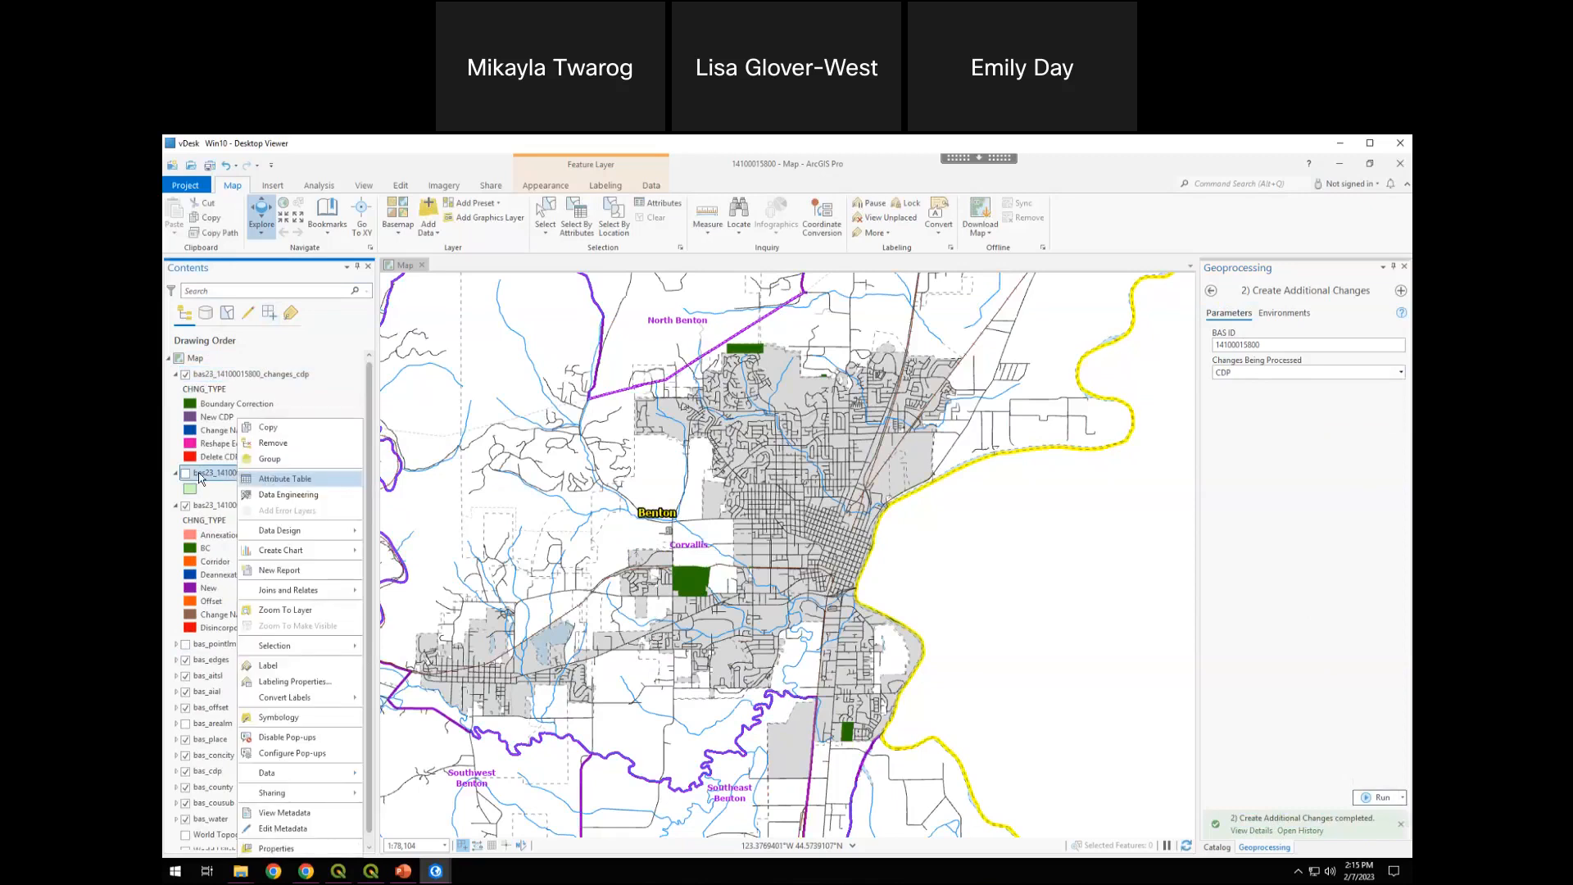
click(277, 443)
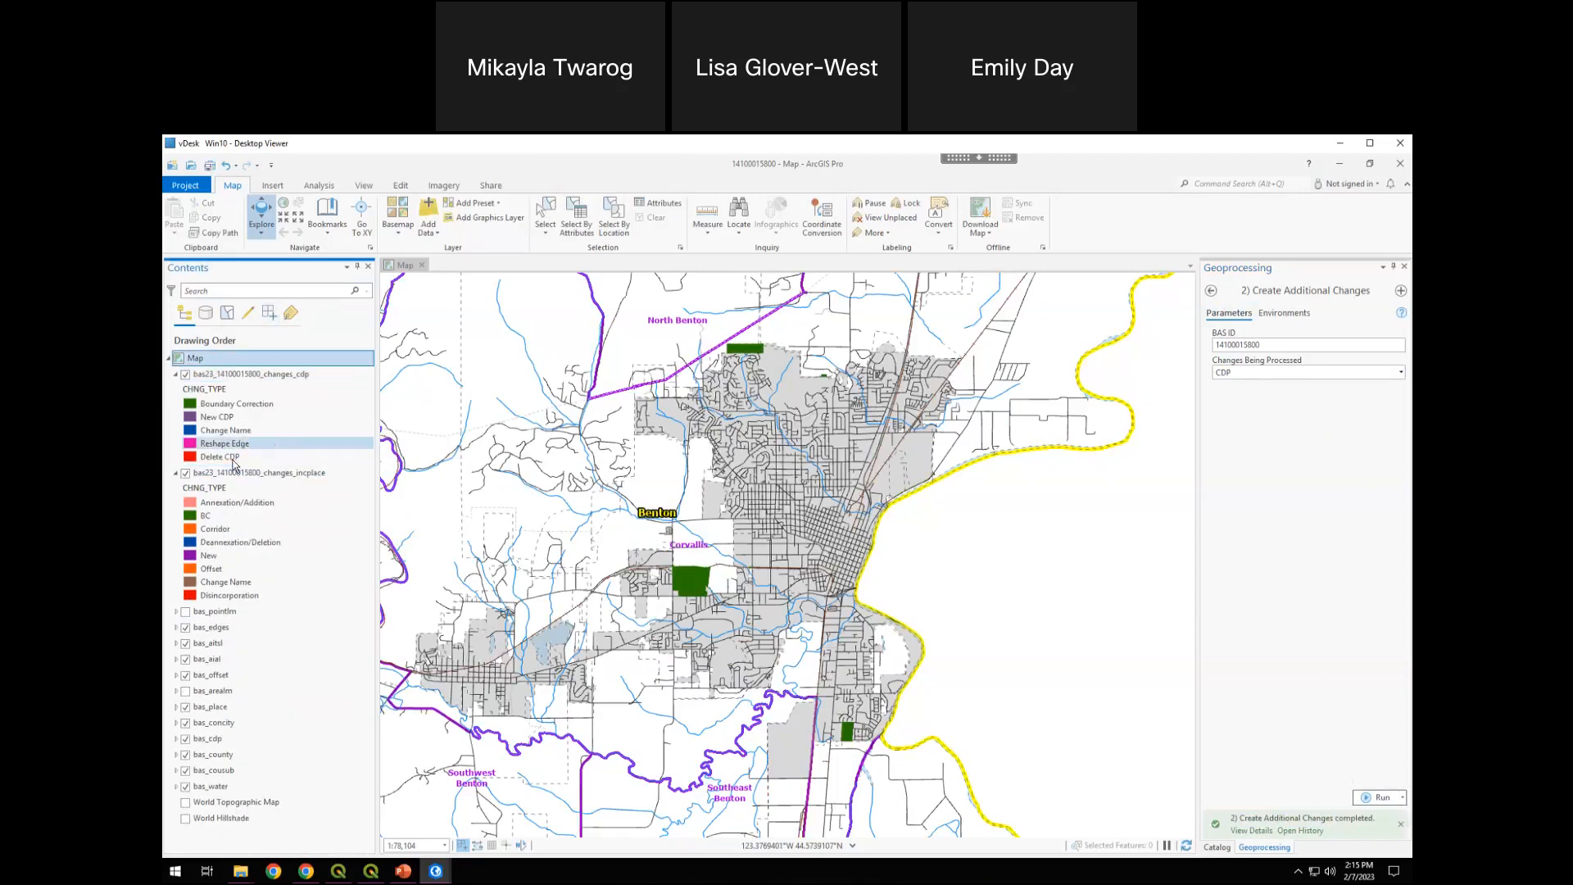
click(254, 375)
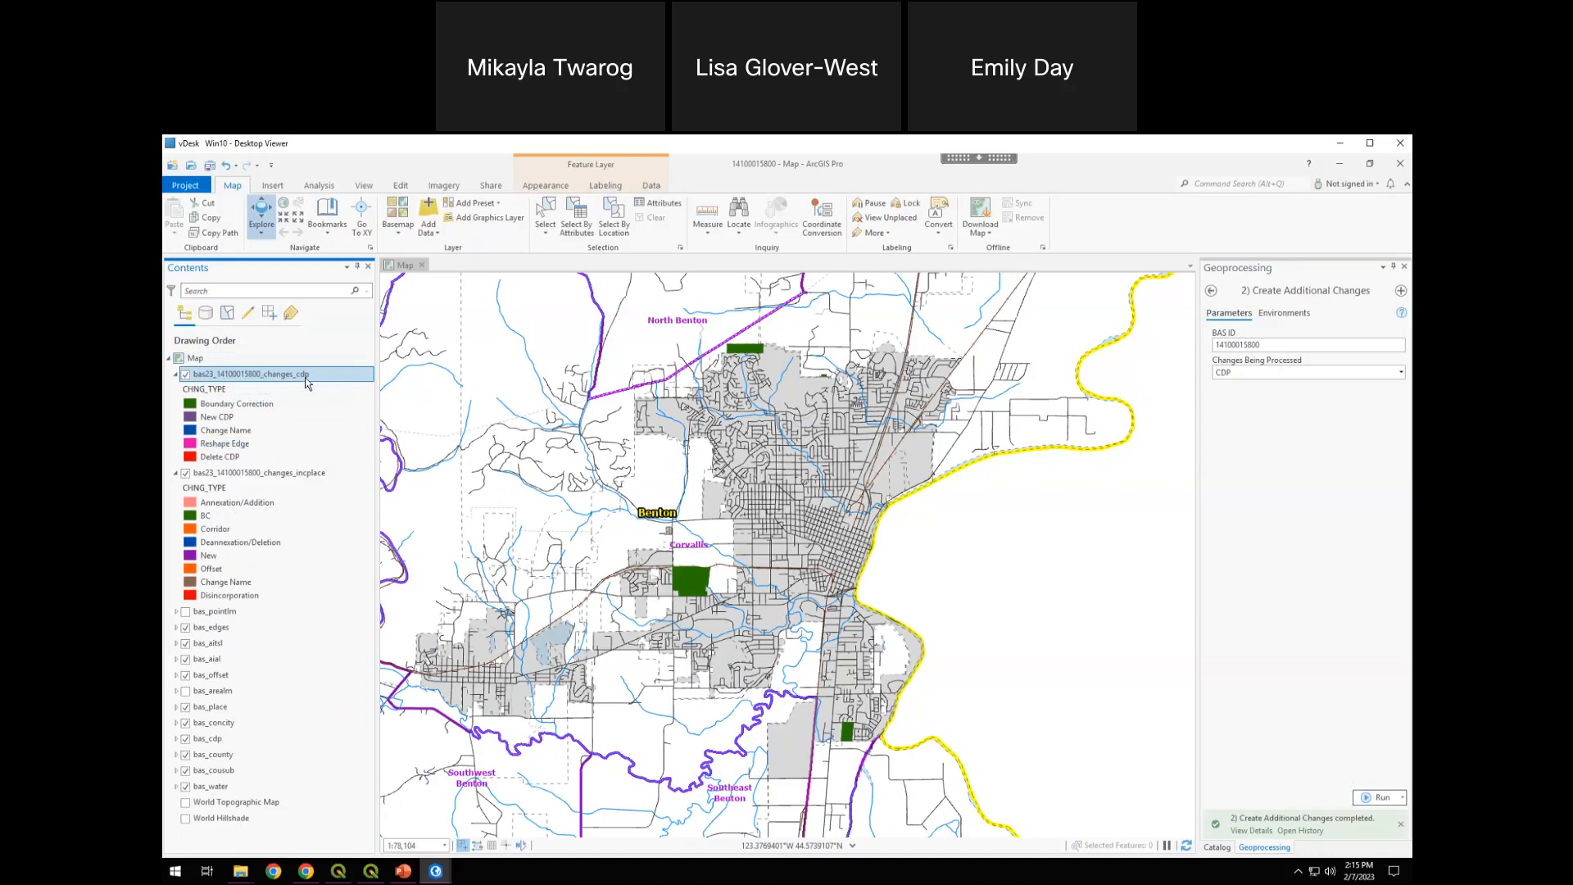
click(233, 403)
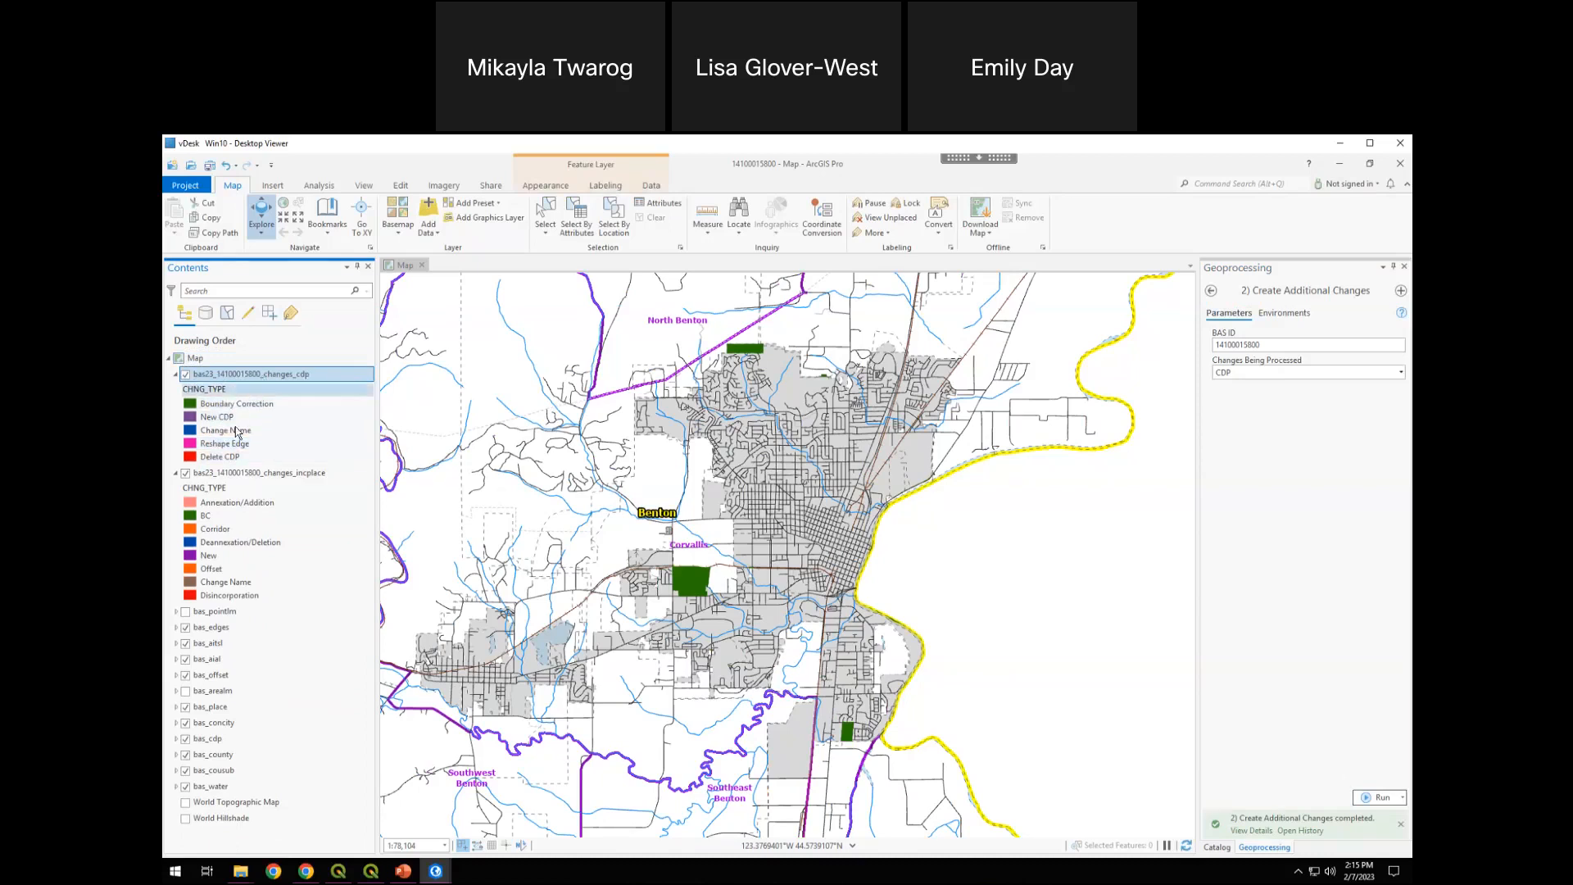
click(252, 477)
View the attribute table of the changes_cdp layer, and replace it with the changes_incplace table
right_click(297, 377)
click(320, 408)
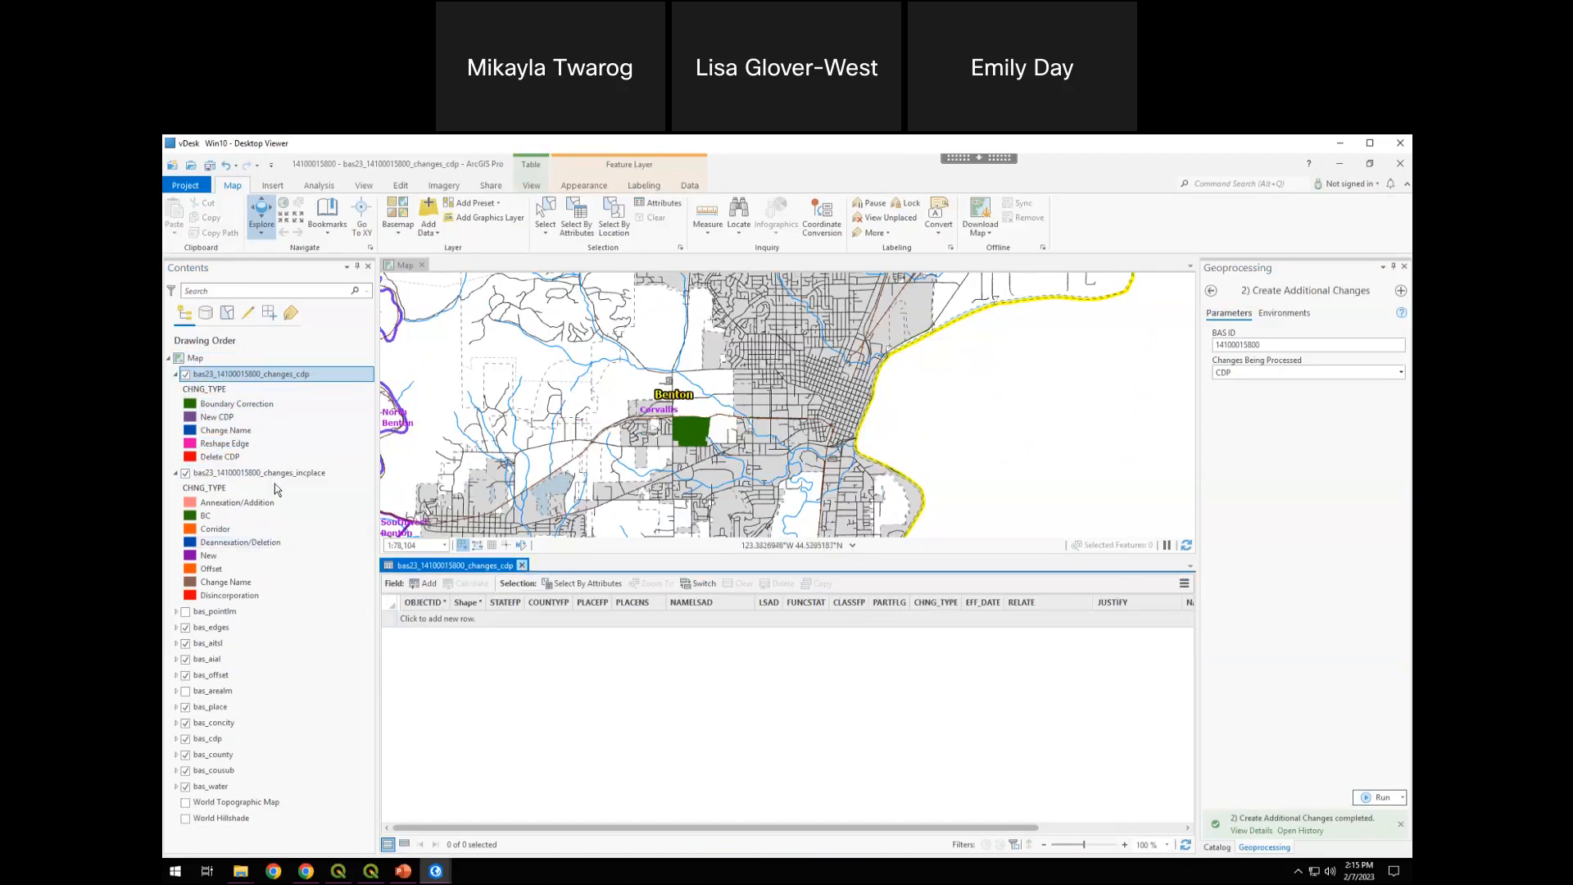
right_click(253, 476)
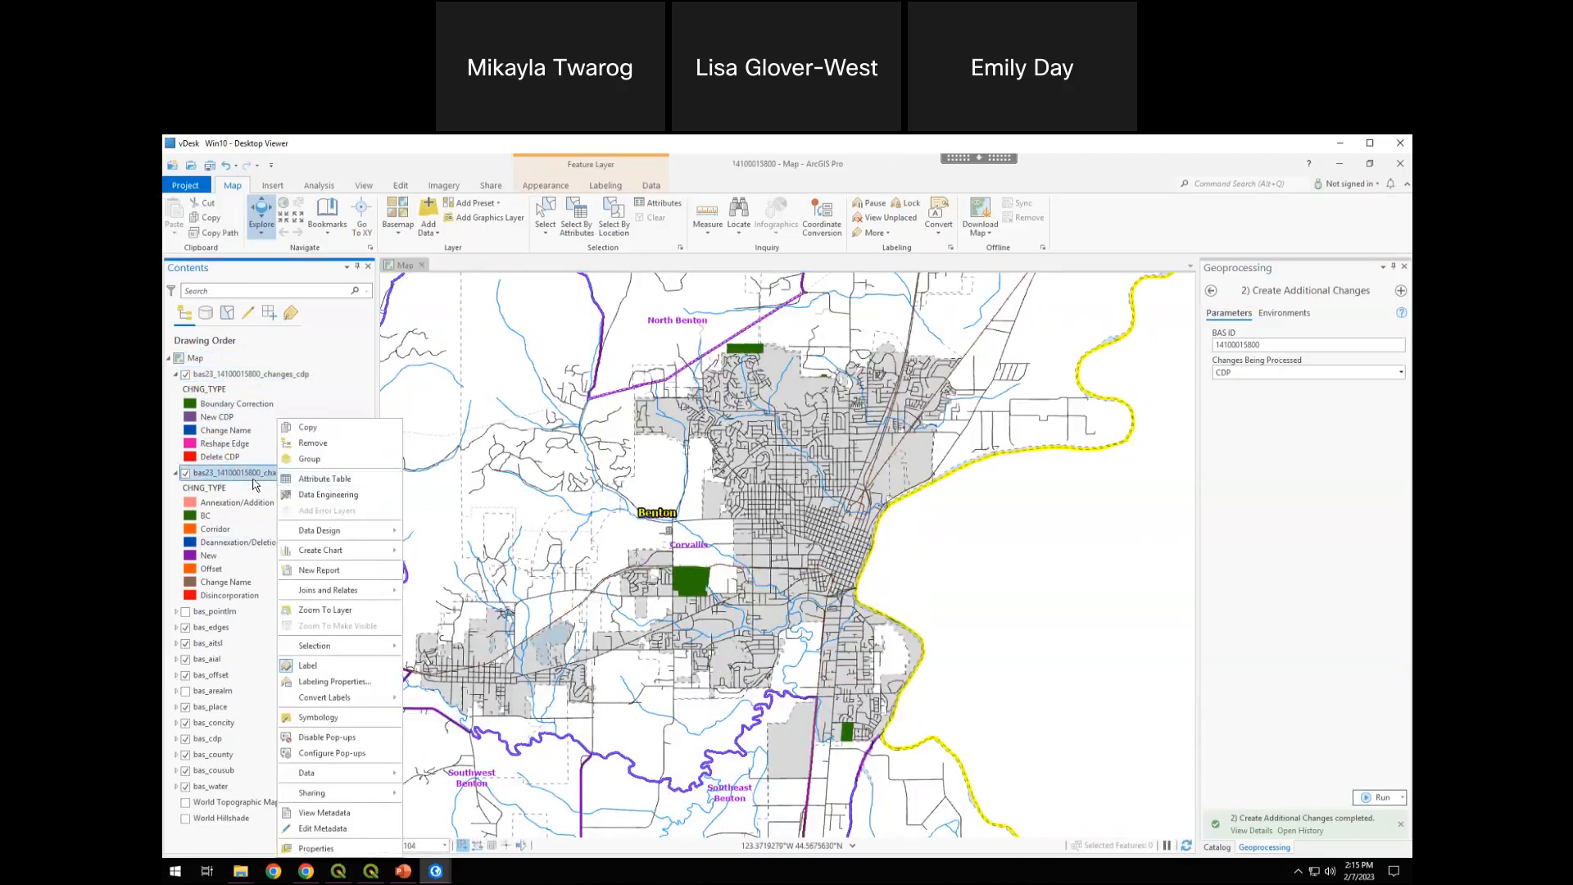
click(298, 478)
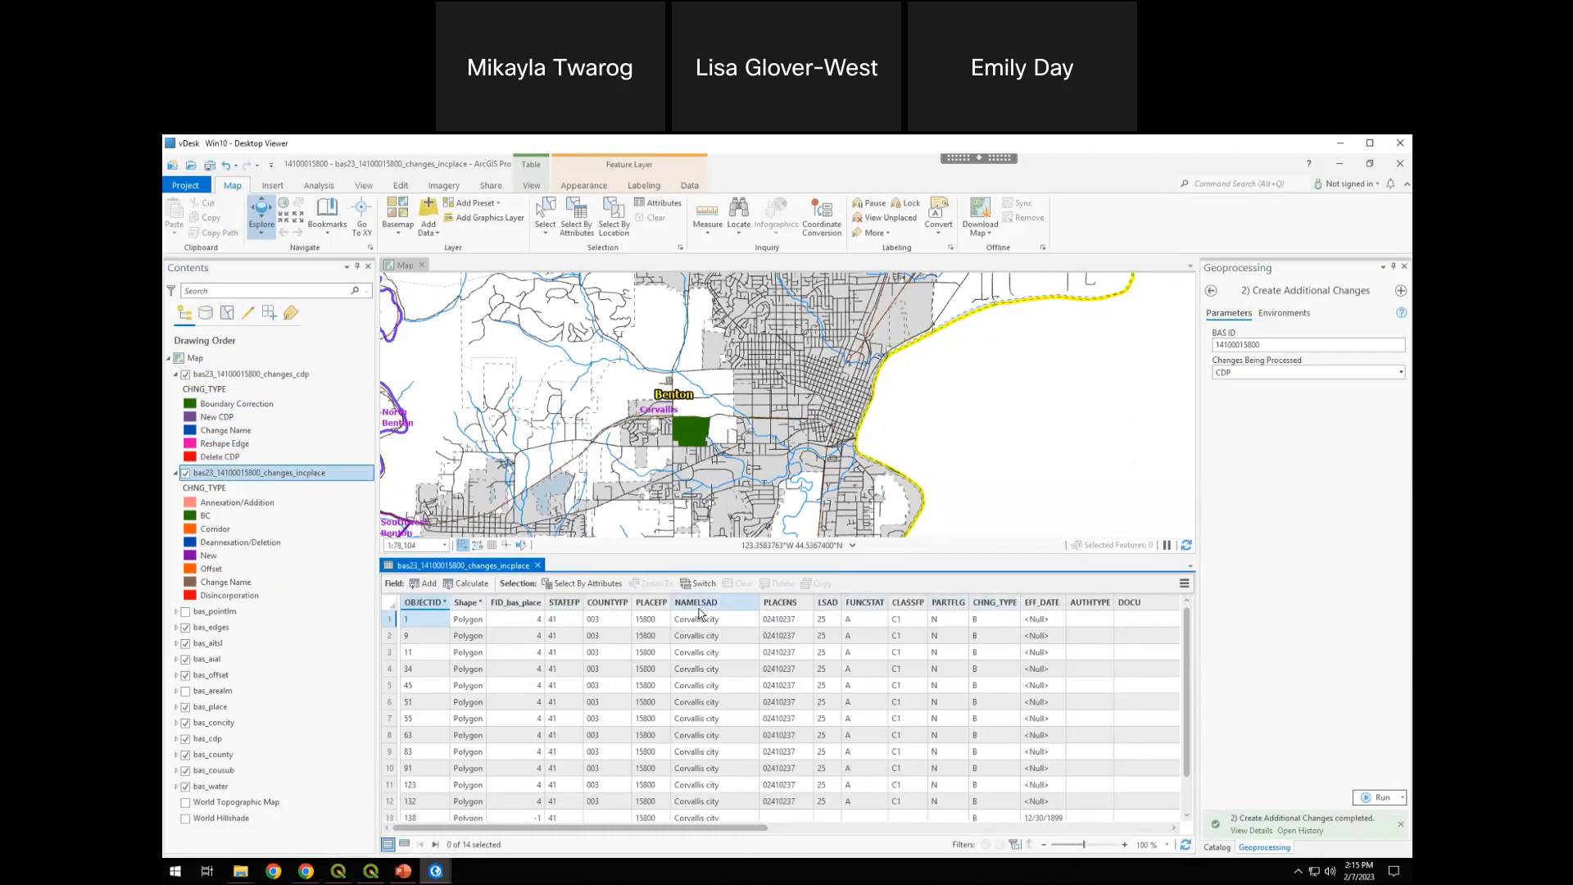
Examine the CHNG_TYPE, EFF_DATE, AUTHTYPE and DOCU fields in the changes_incplace attribute table
drag(736, 829, 950, 813)
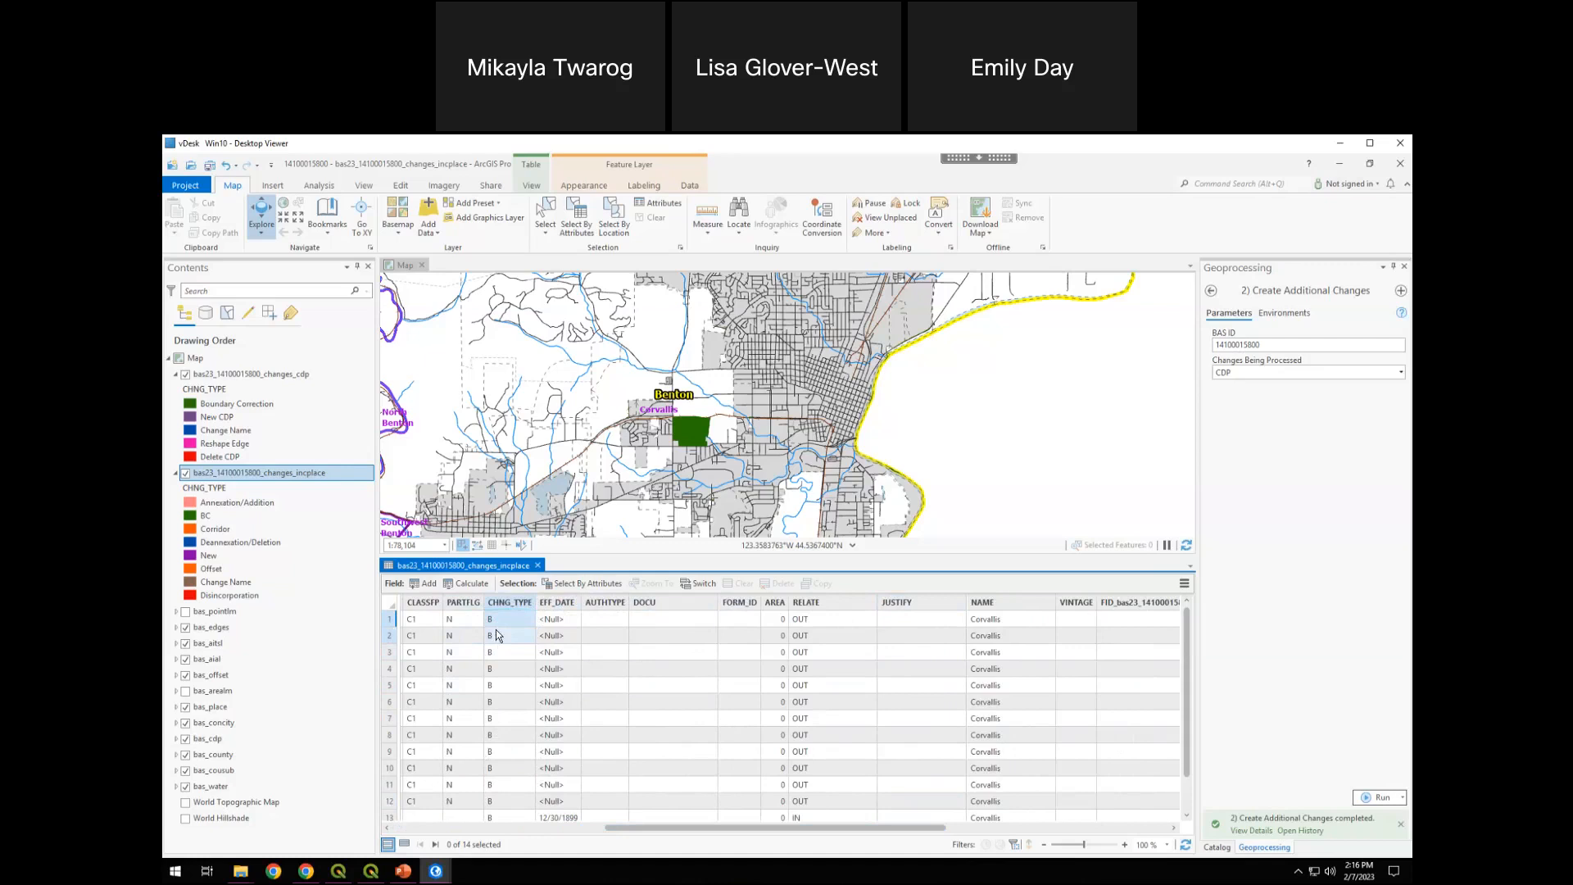
click(504, 622)
click(568, 620)
click(604, 604)
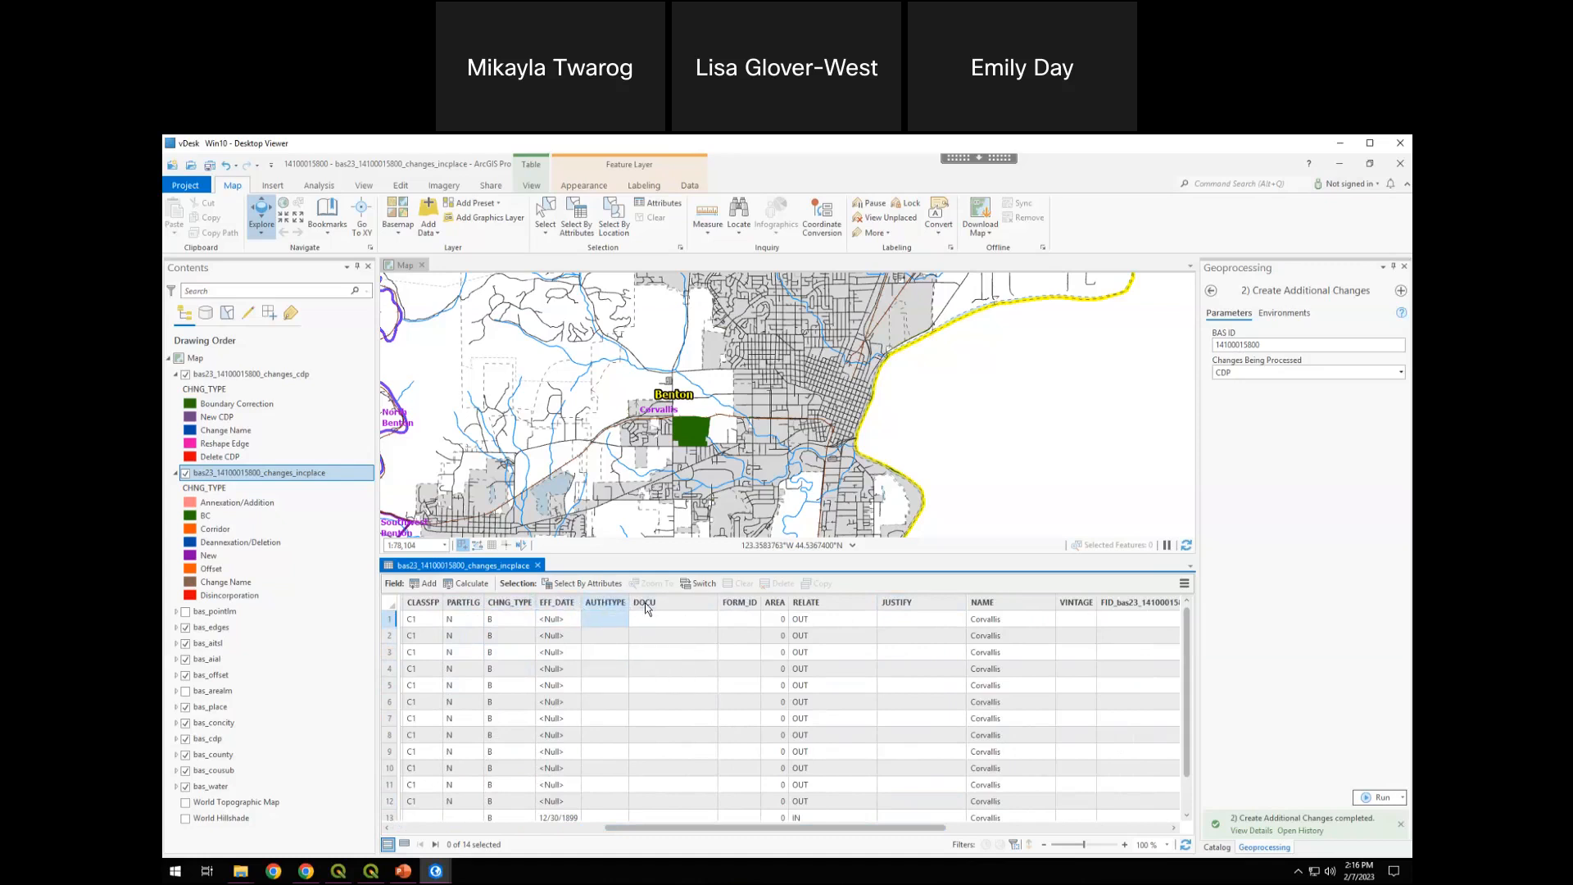
click(653, 608)
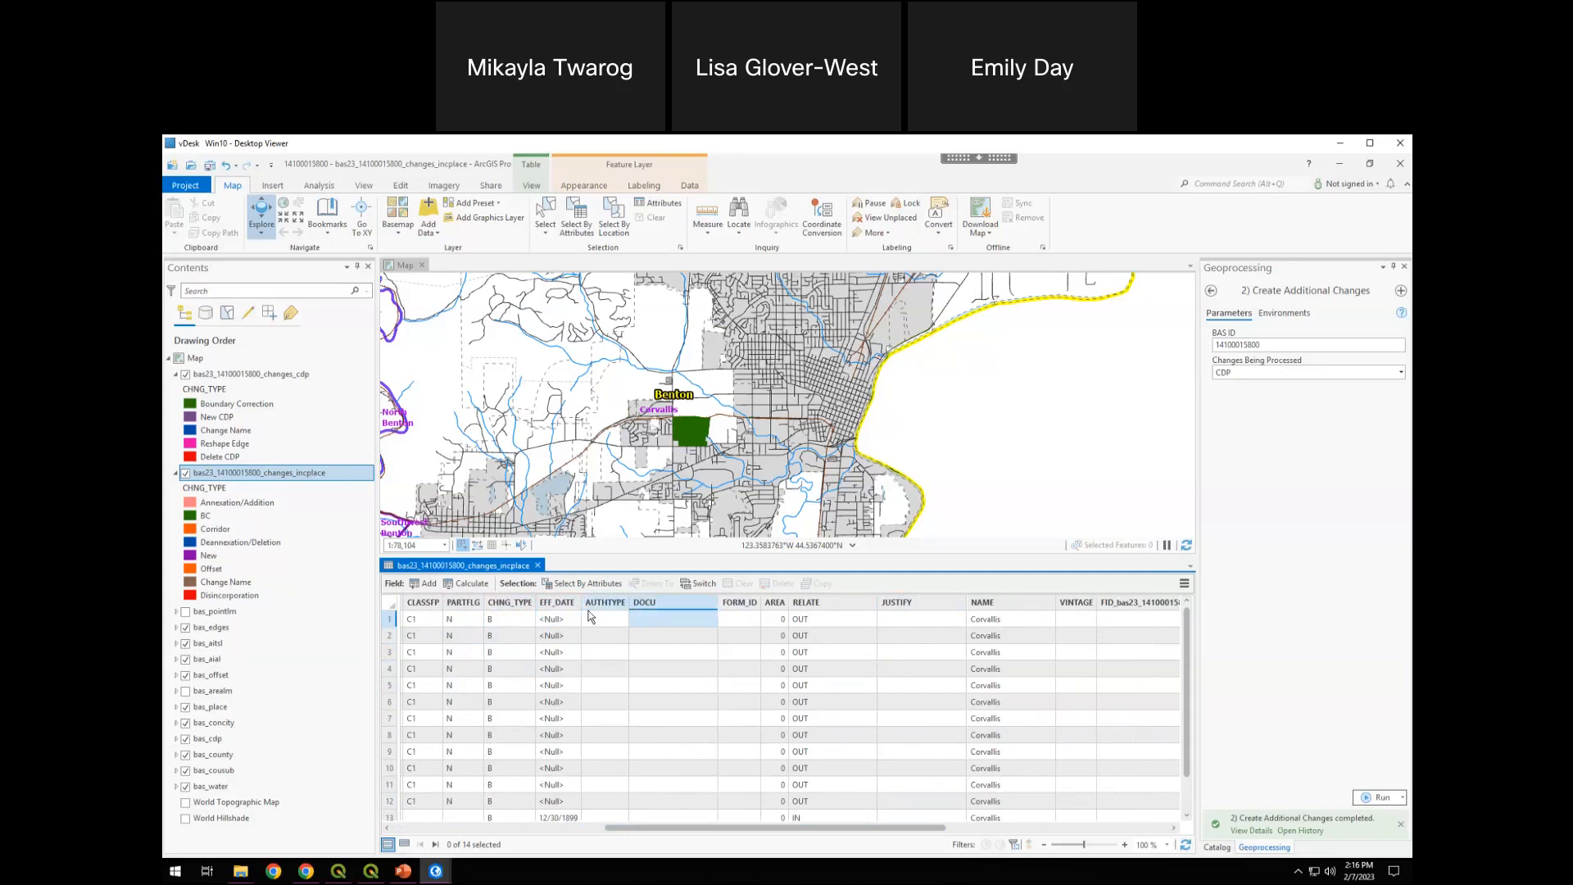
click(565, 606)
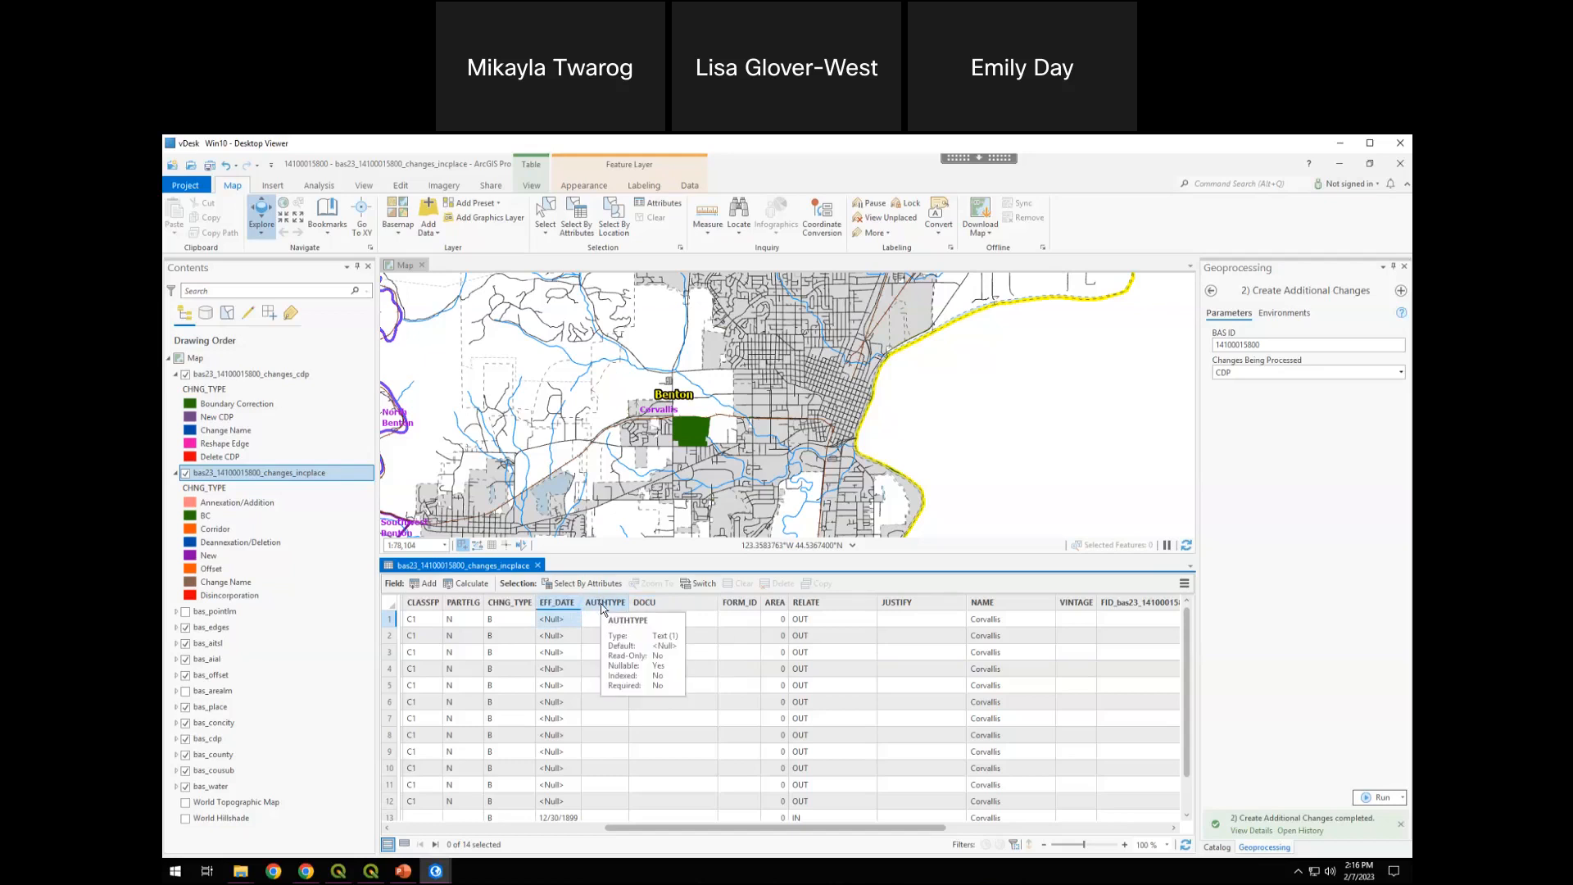
click(602, 608)
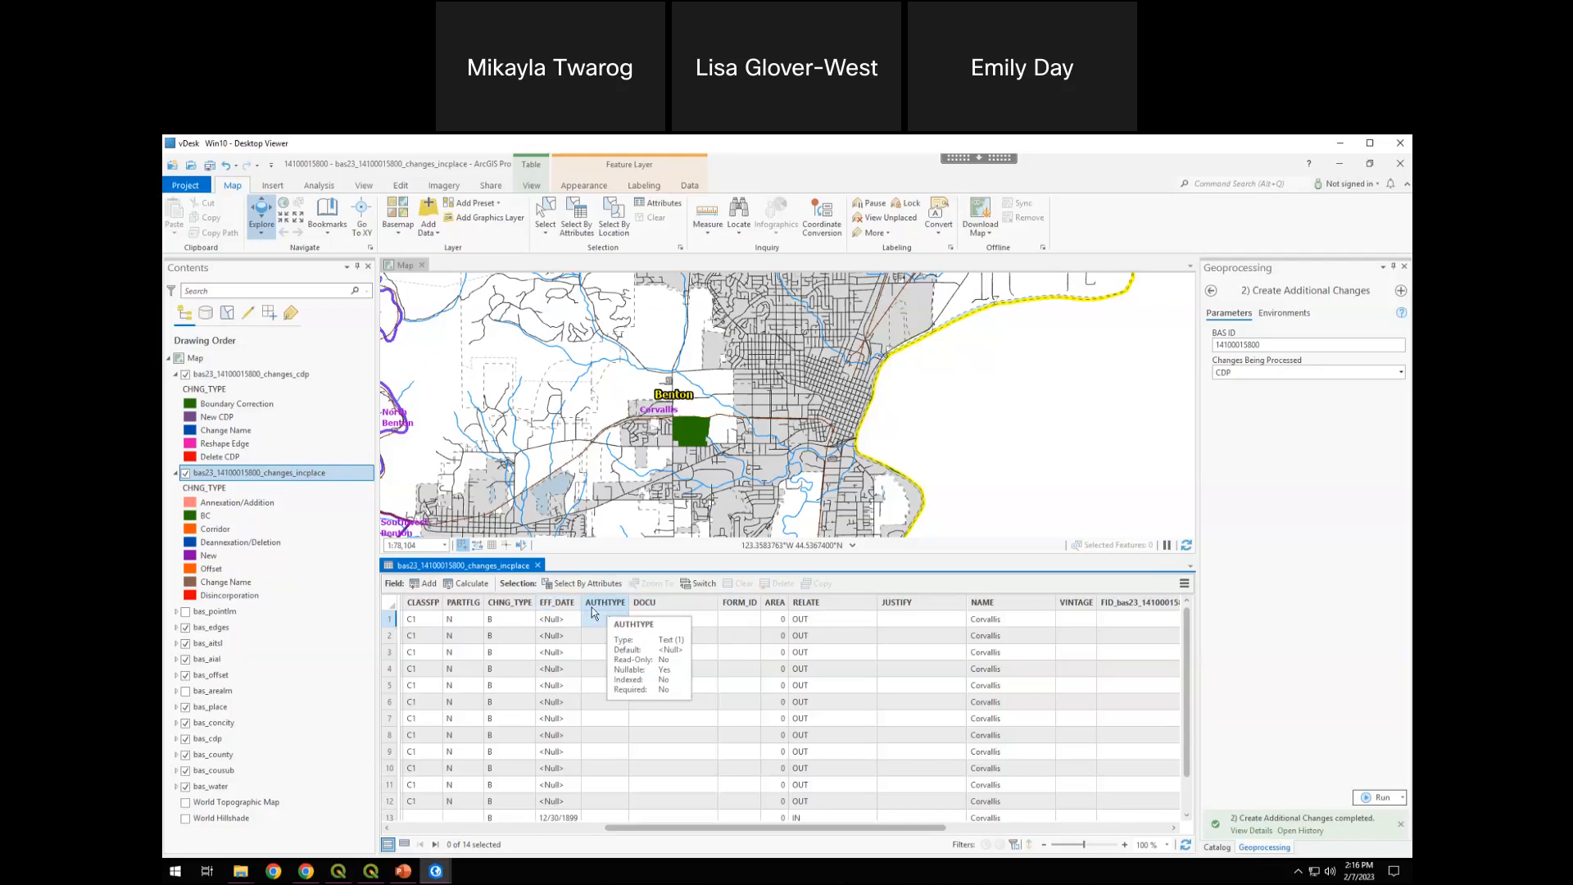
click(651, 604)
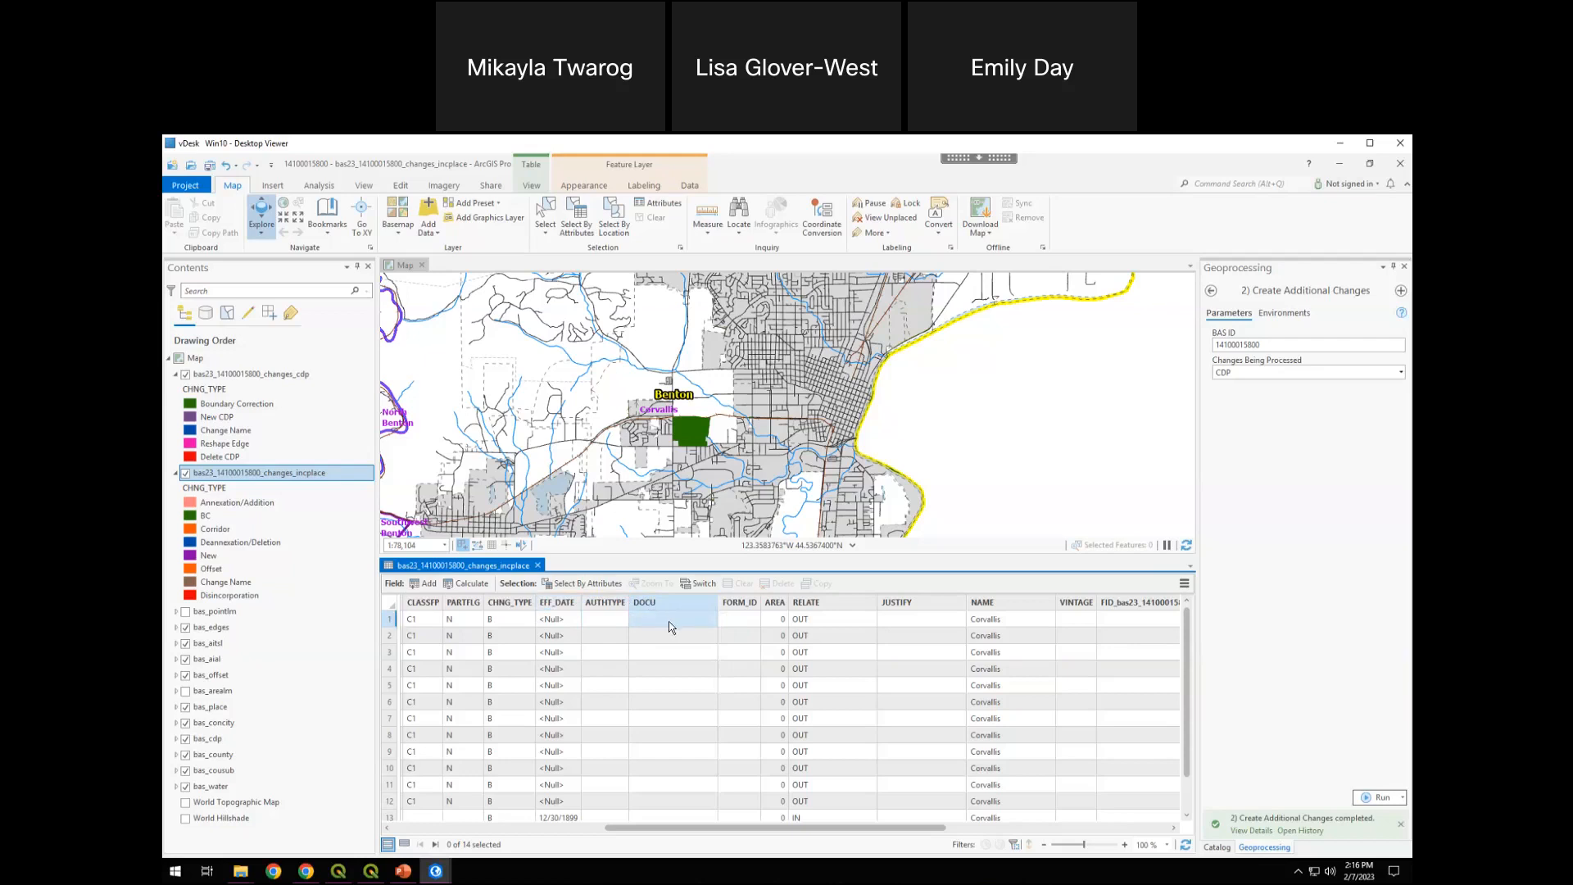
double_click(669, 621)
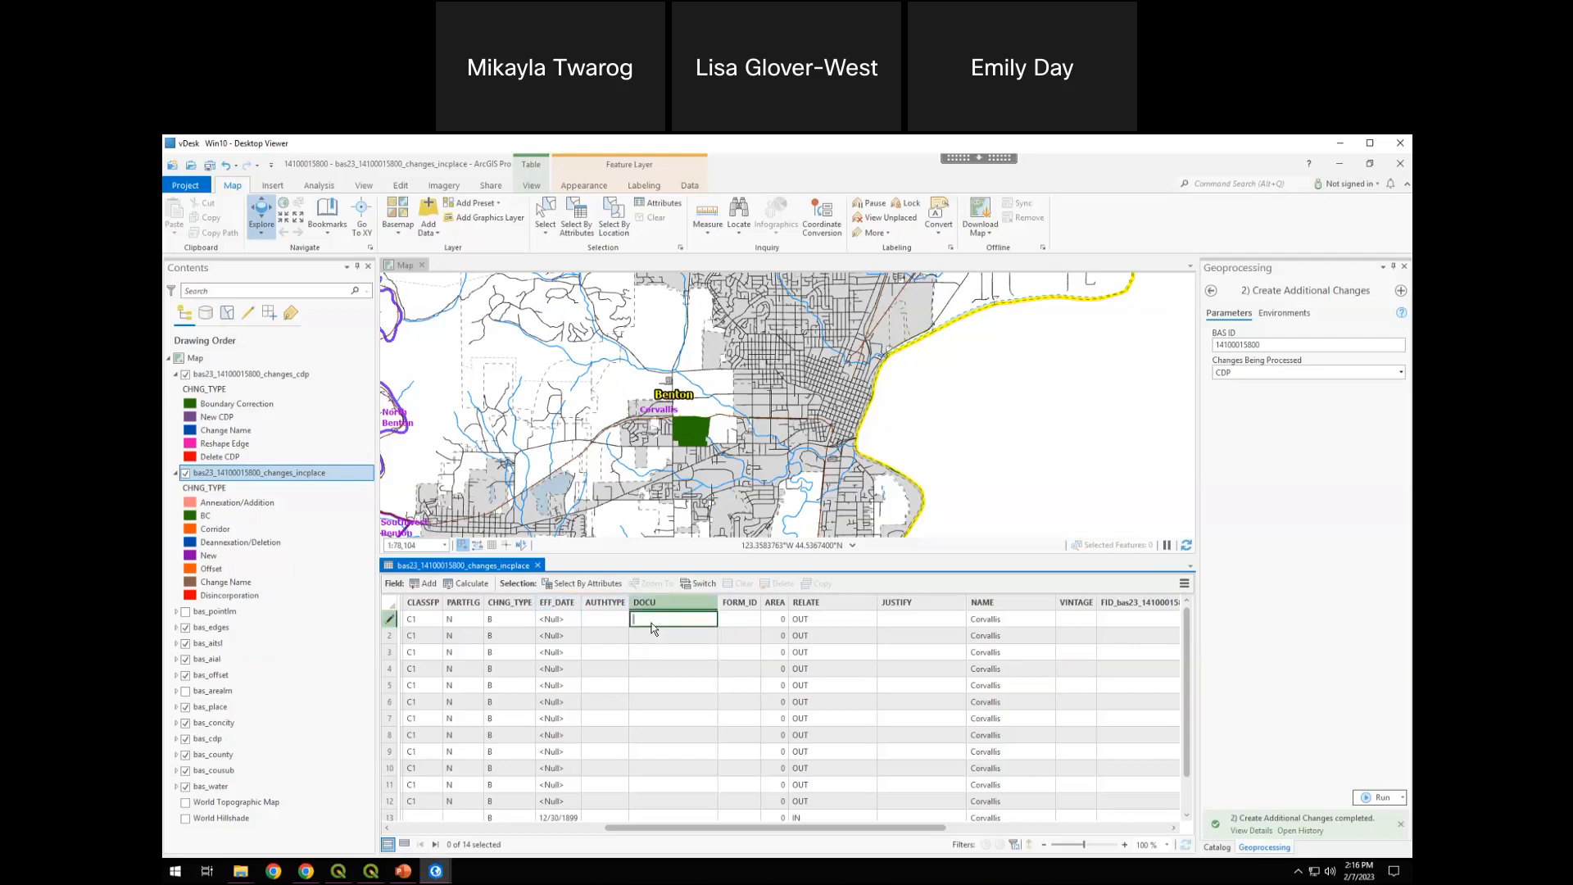
click(651, 629)
click(665, 603)
Examine the AREA and RELATE fields in the changes_incplace table, checking the RELATE values through the last record
click(775, 609)
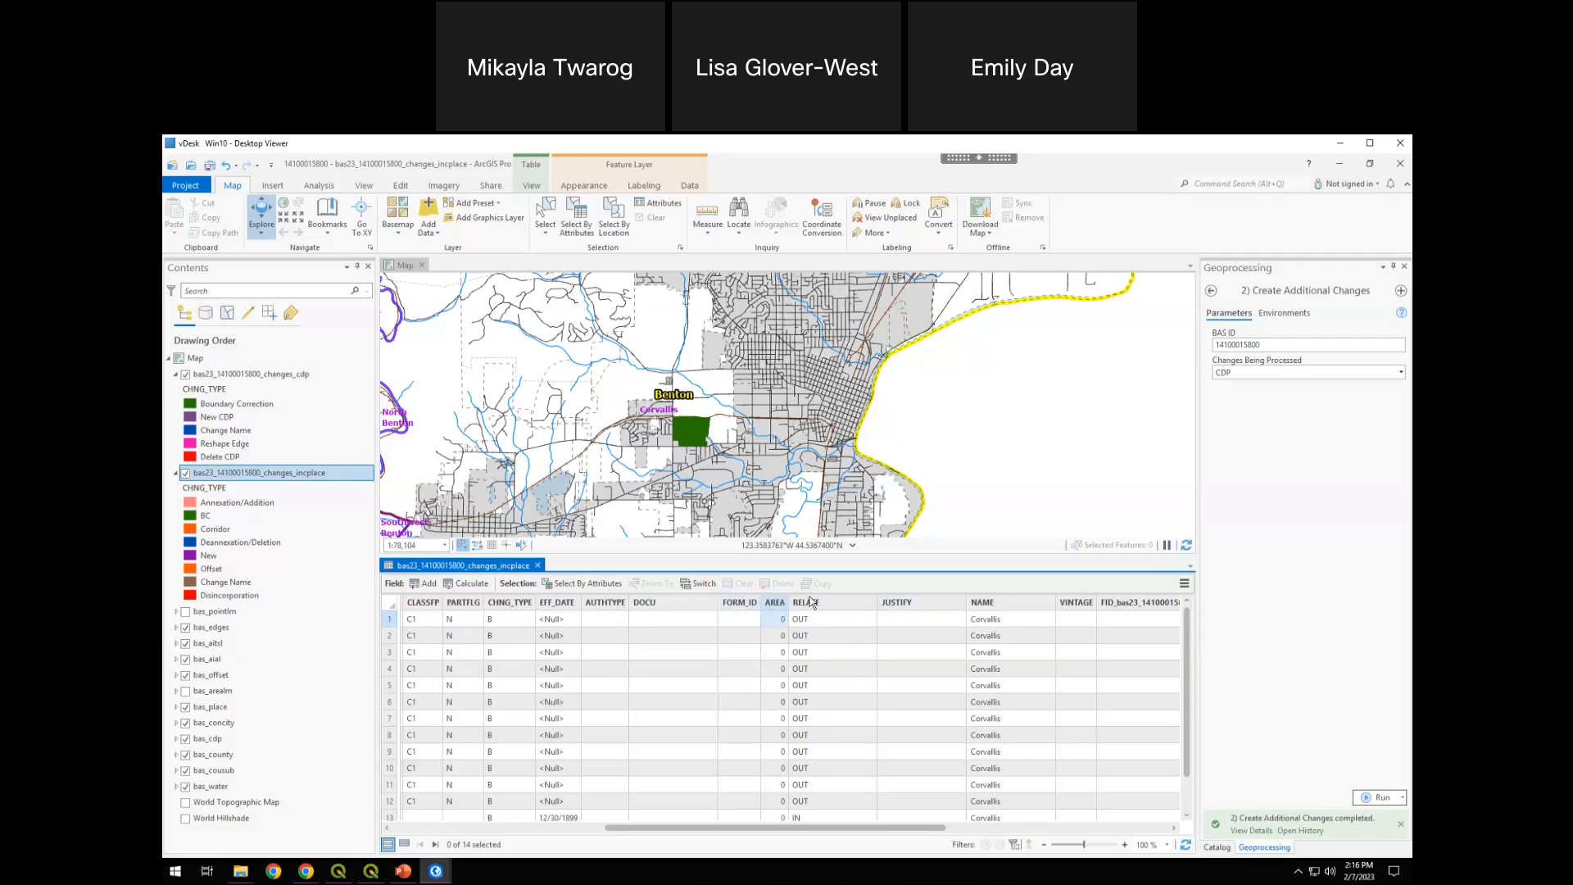
drag(769, 618, 768, 631)
click(848, 599)
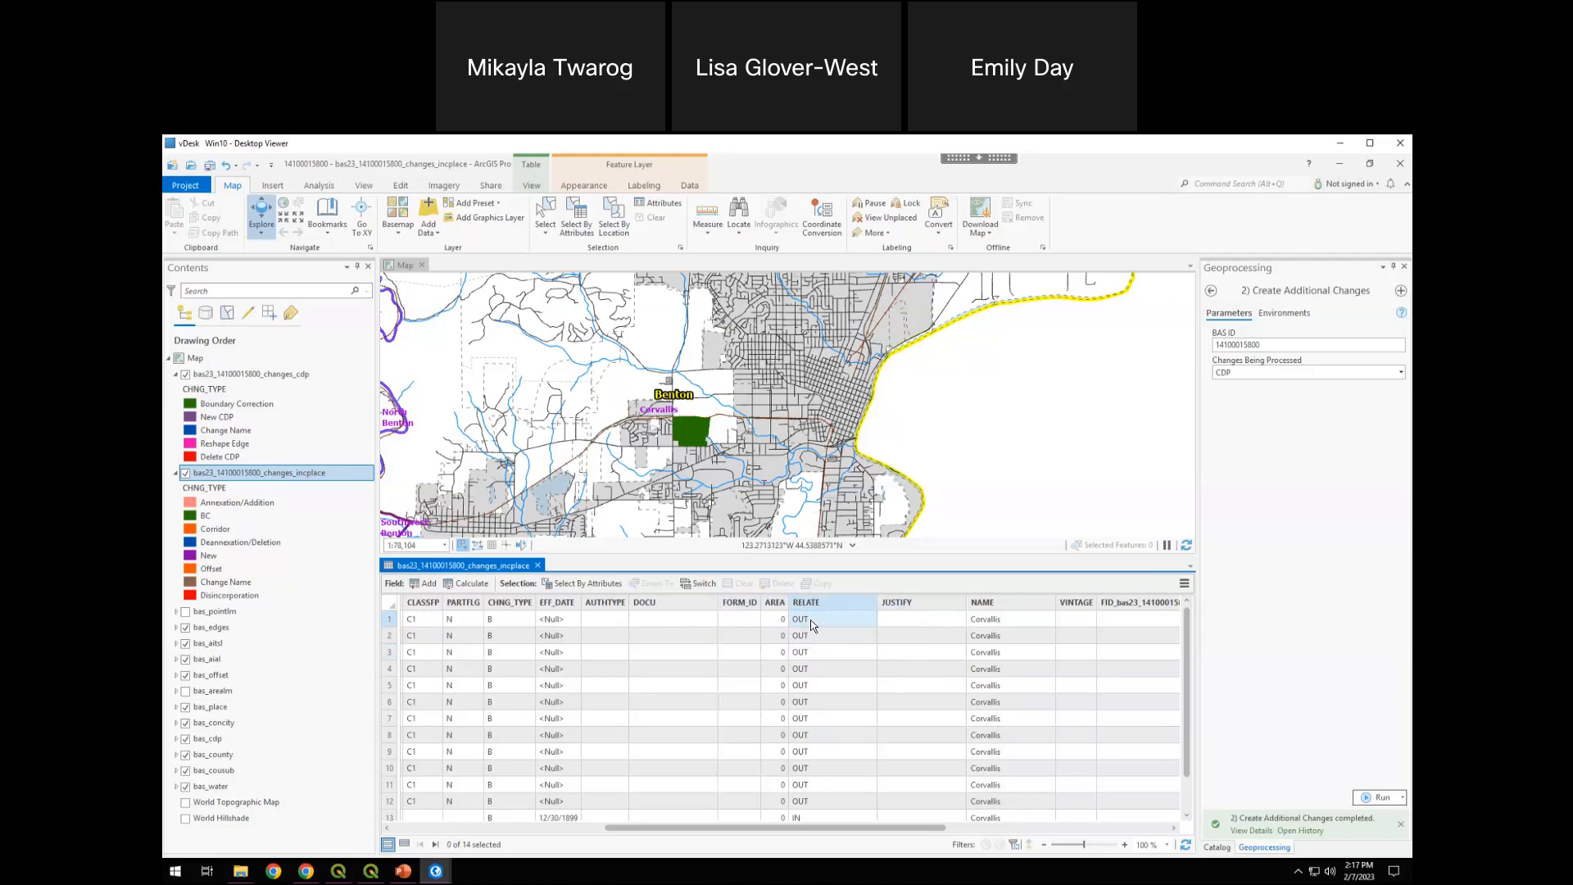
click(823, 620)
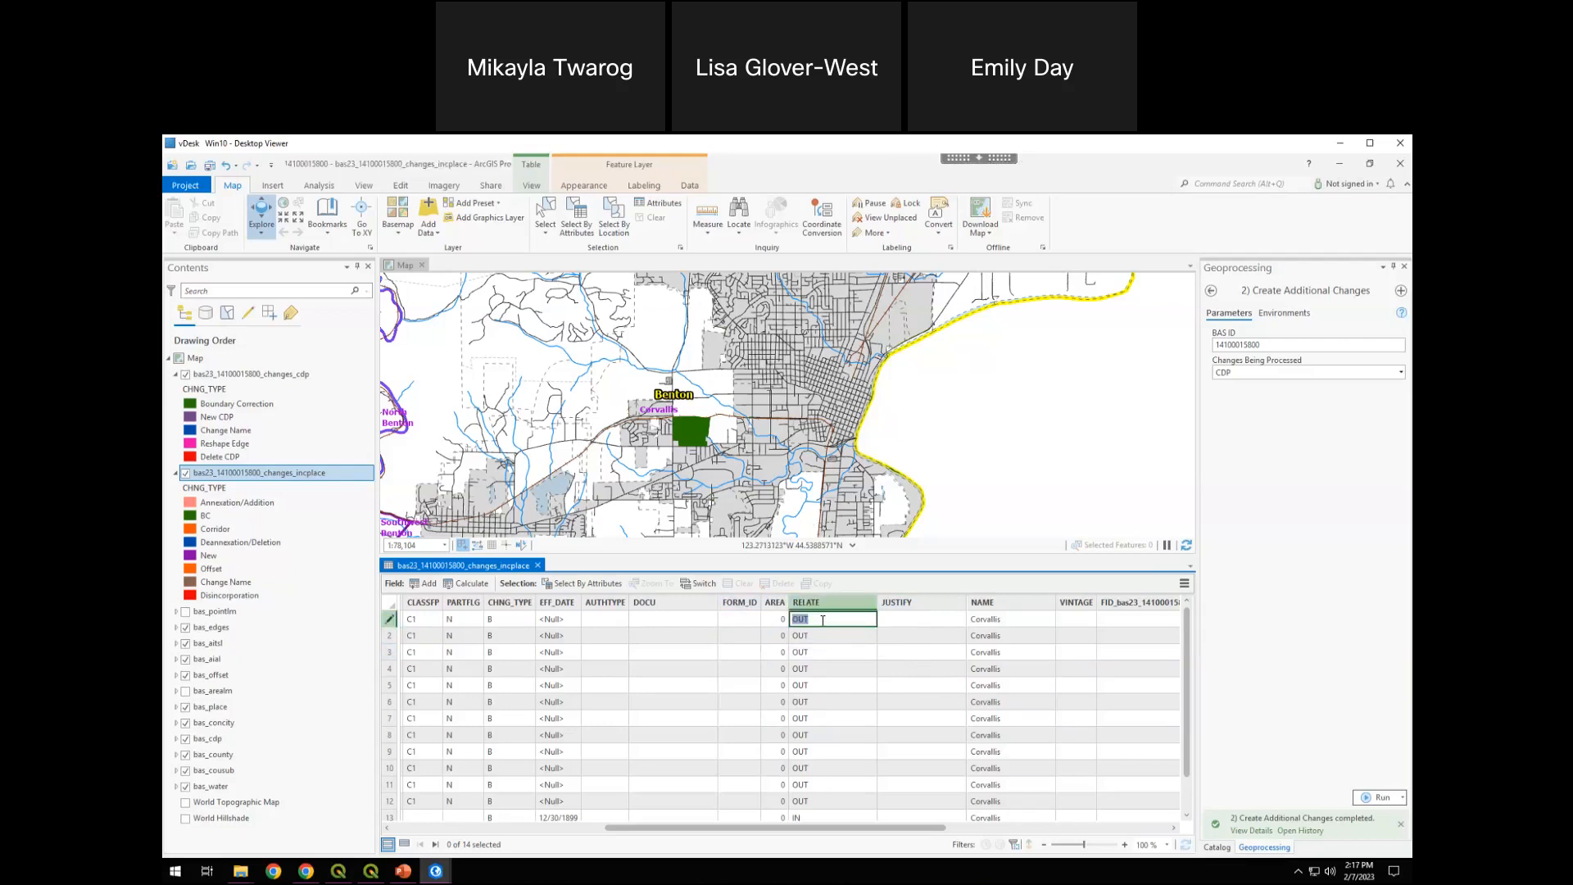
scroll(829, 757, down, 1)
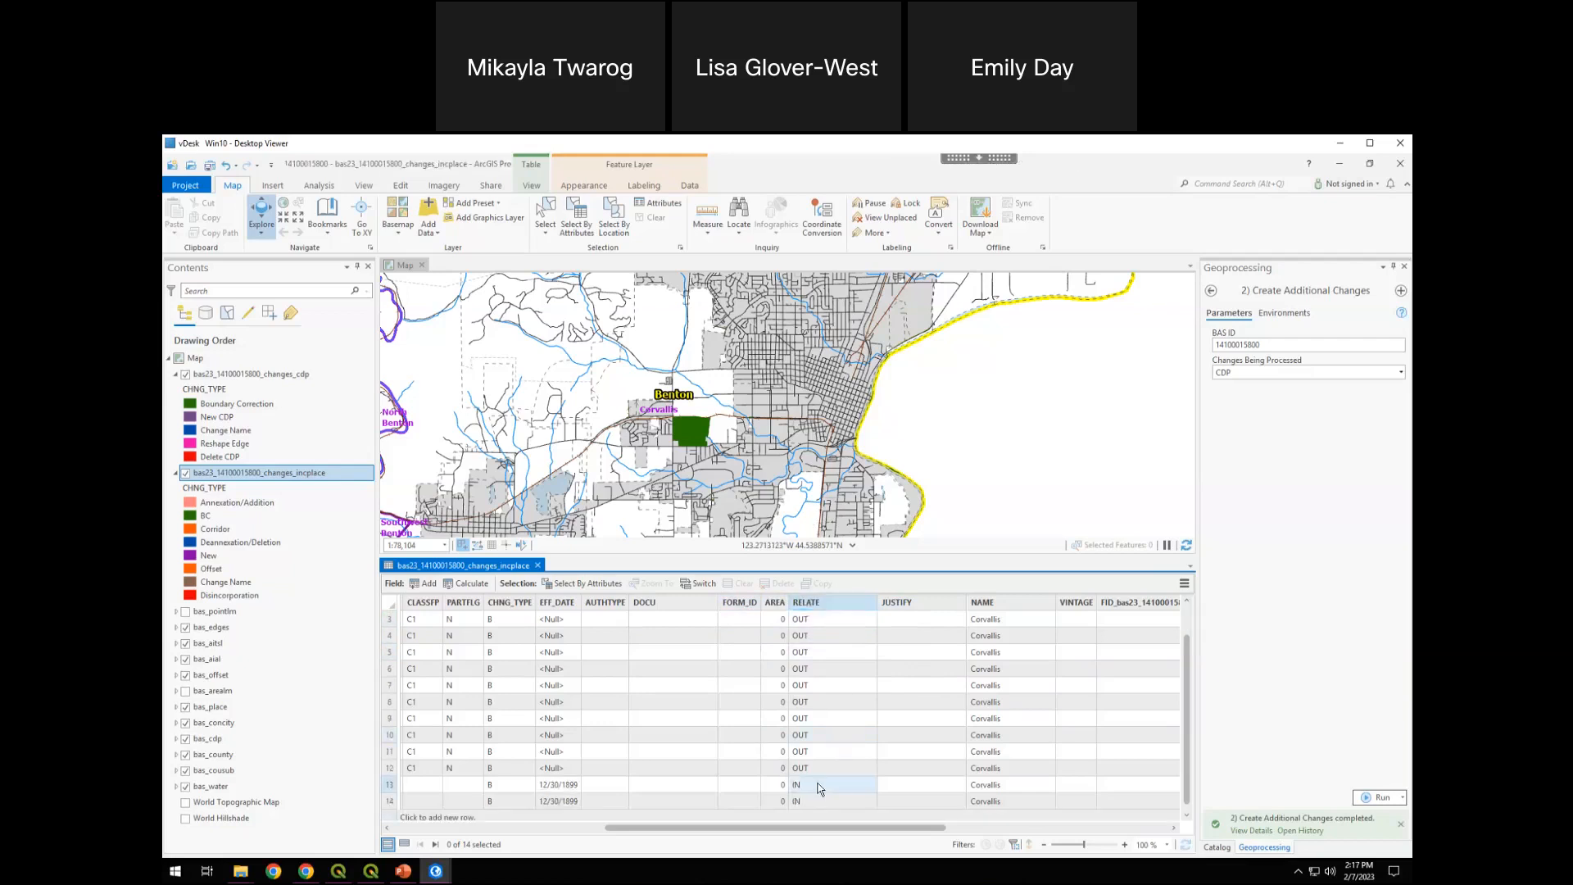
scroll(838, 787, up, 1)
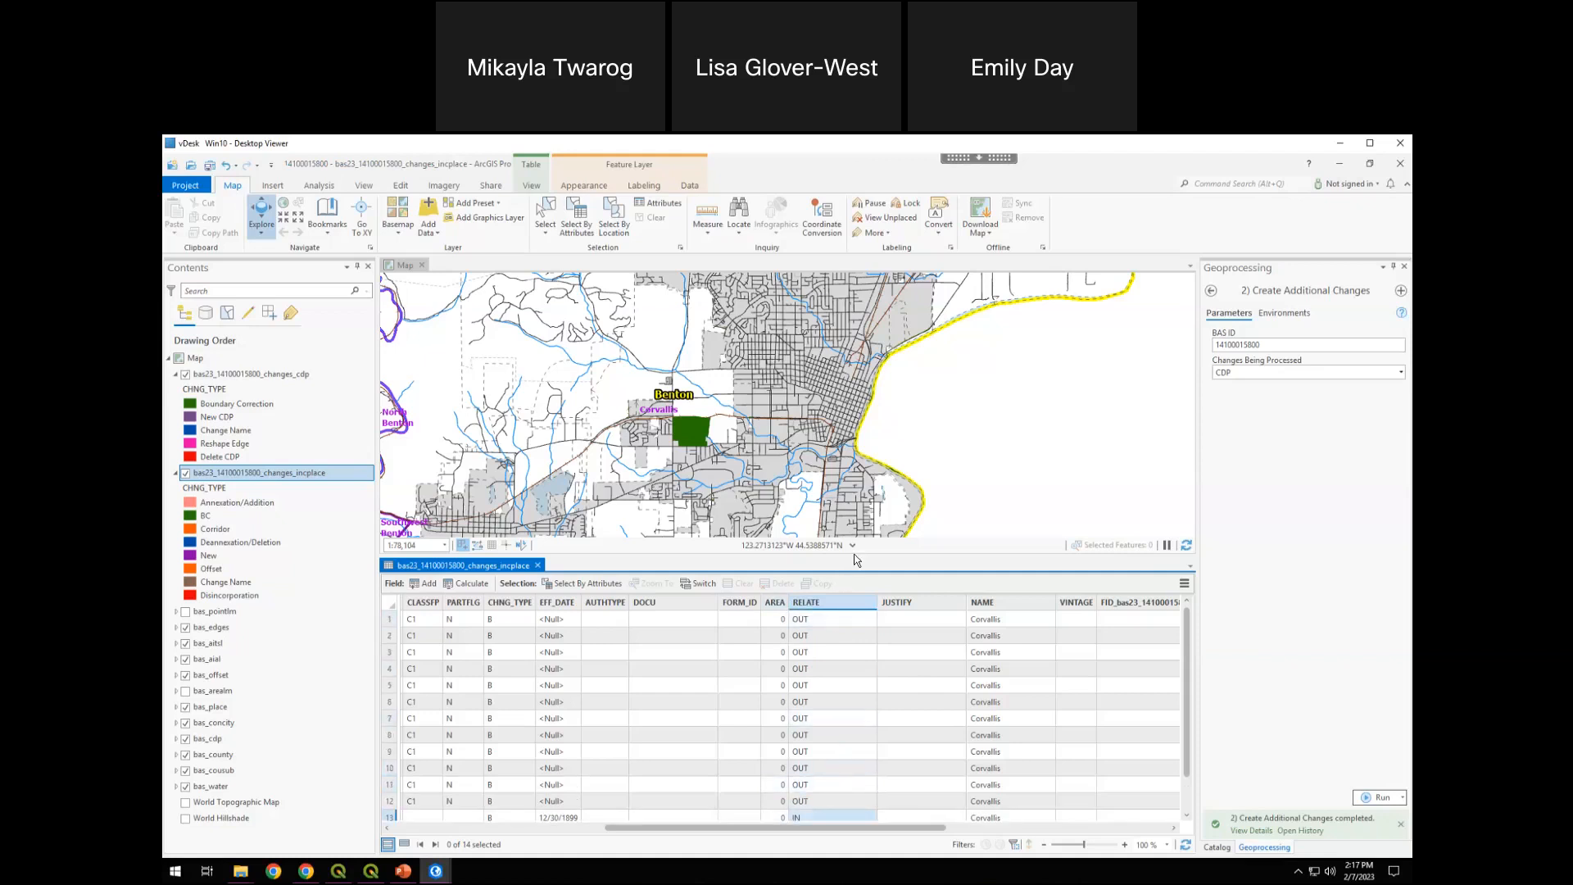
Select the first record of the changes_incplace table and zoom the map to its polygon
click(855, 559)
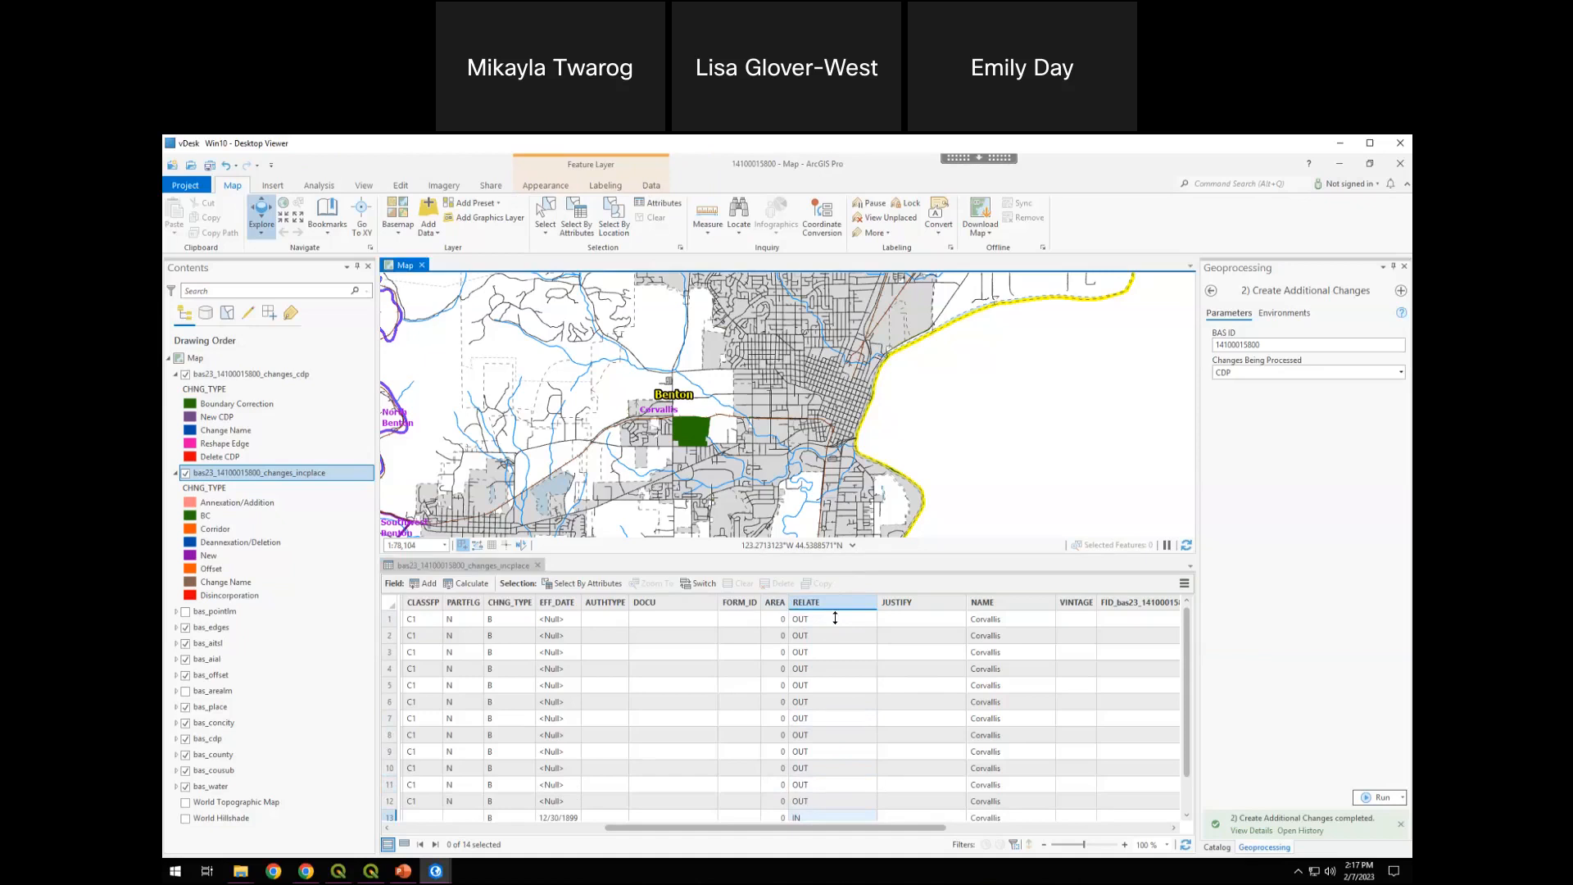
drag(835, 618, 779, 646)
drag(750, 828, 449, 832)
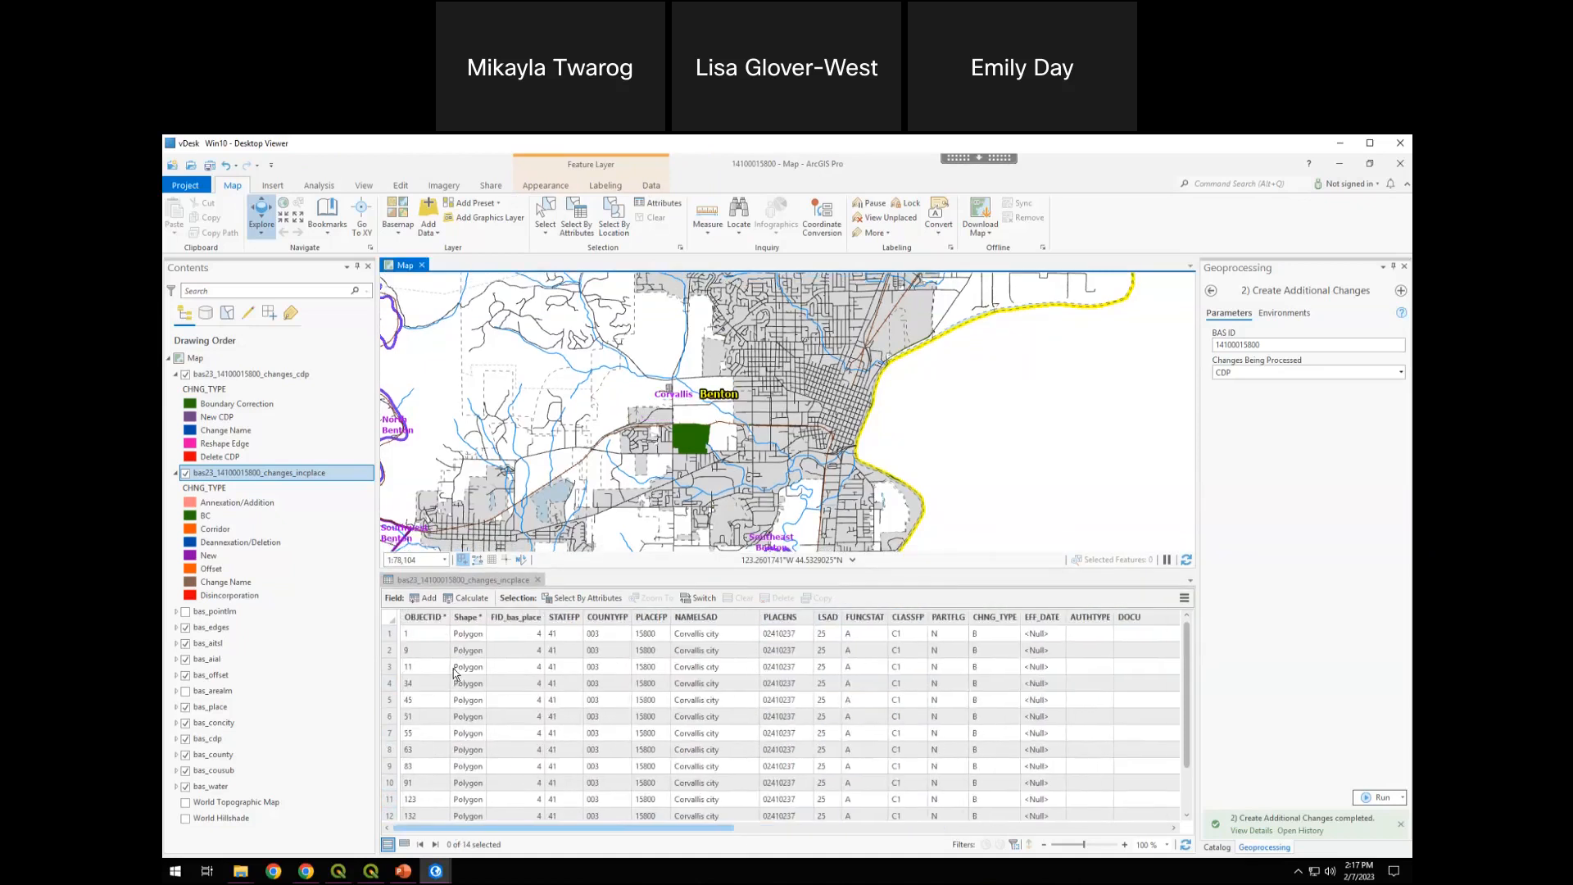
click(388, 637)
scroll(398, 692, down, 1)
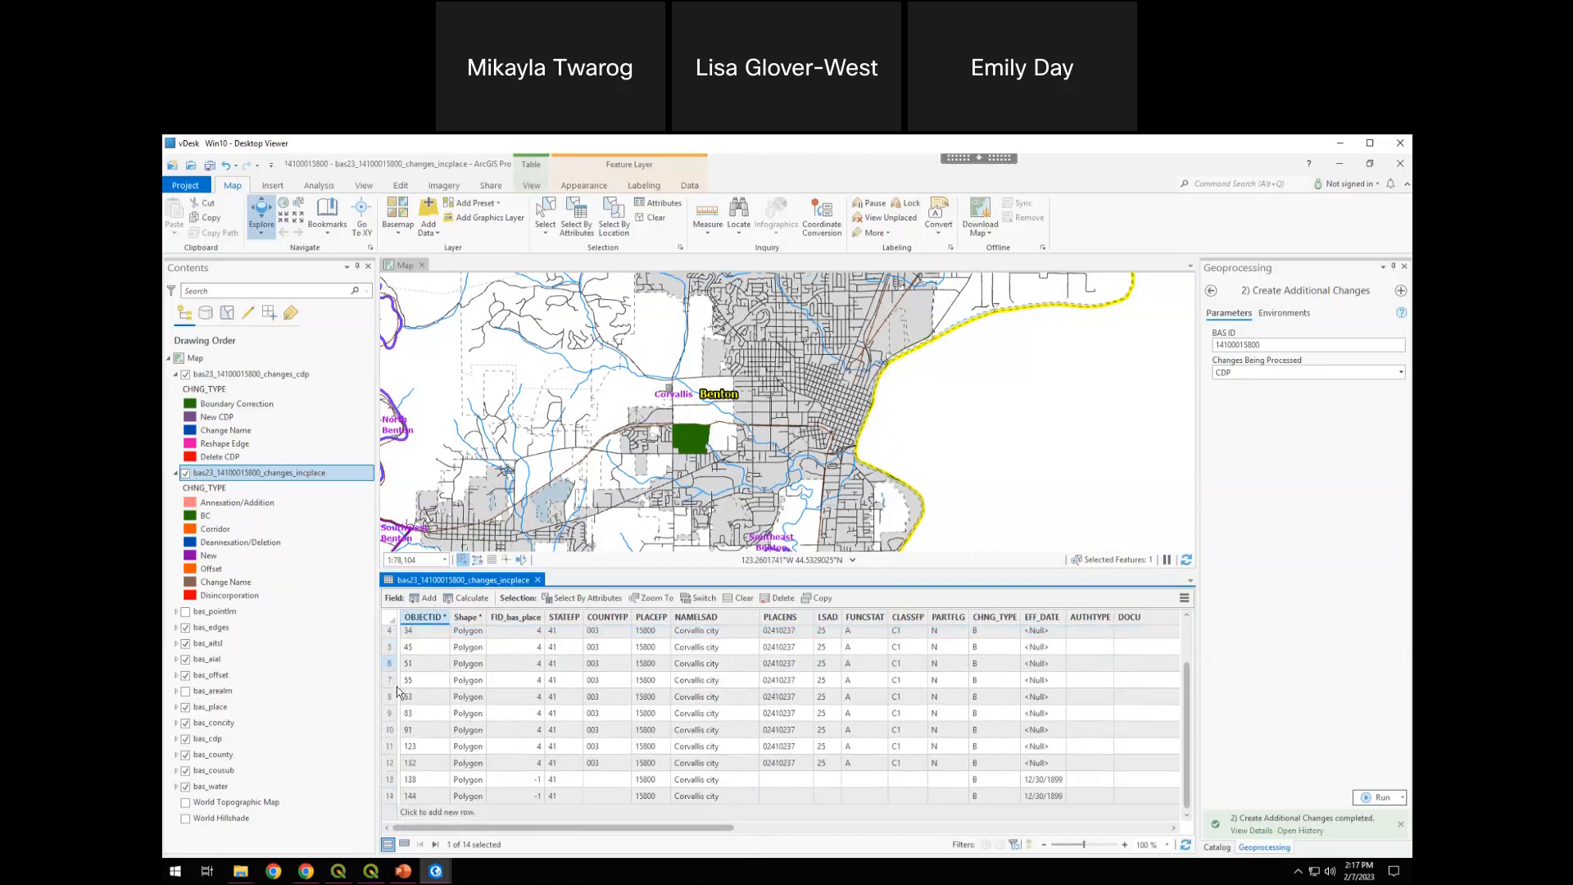
scroll(398, 692, up, 1)
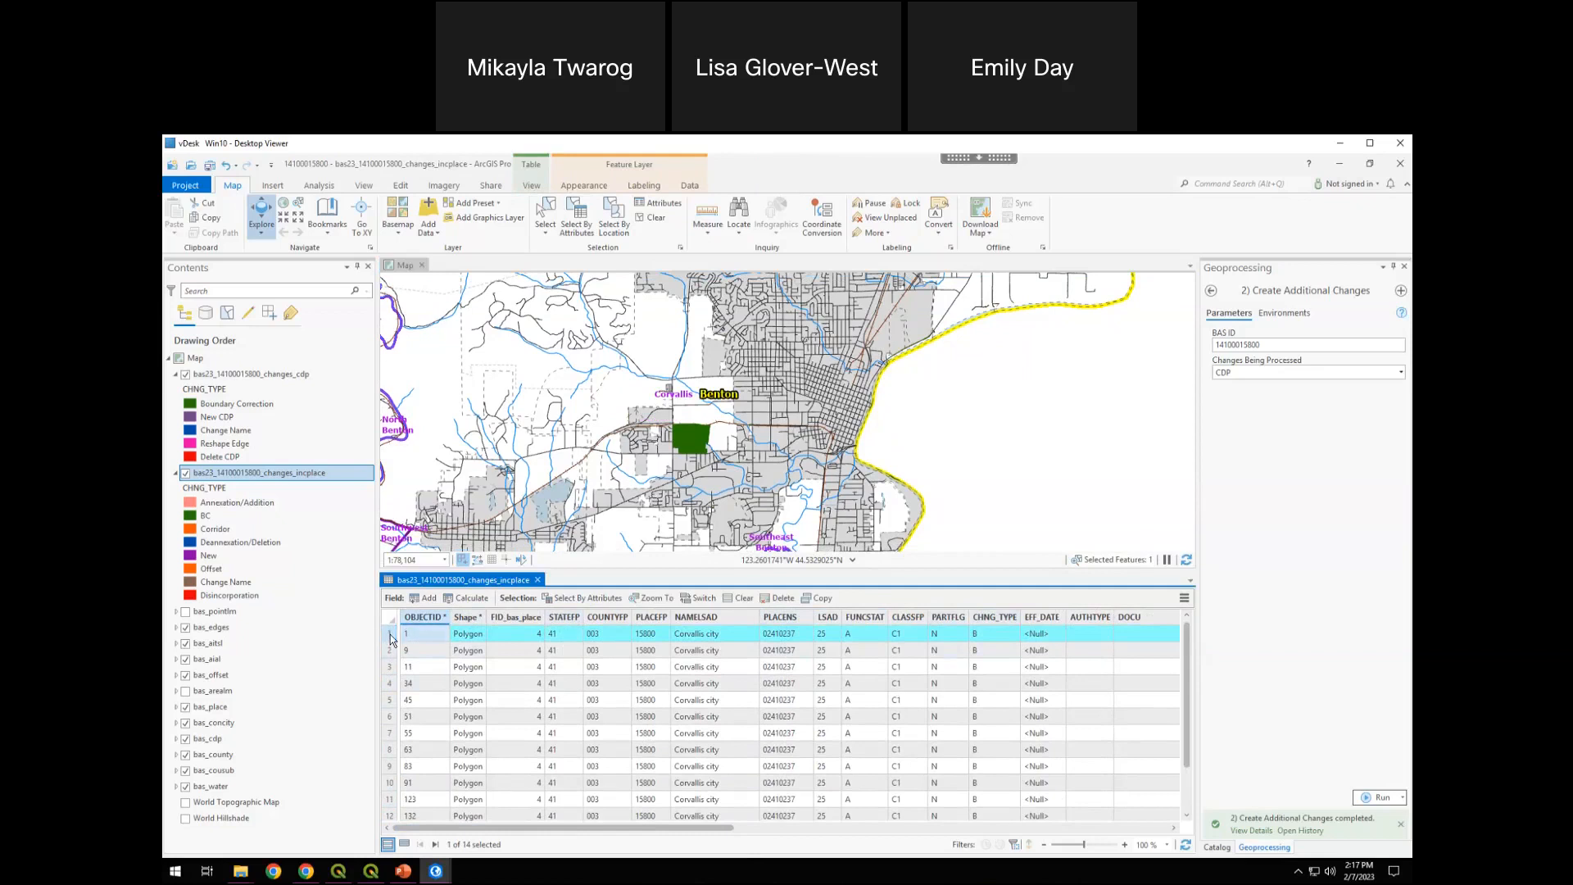
double_click(390, 636)
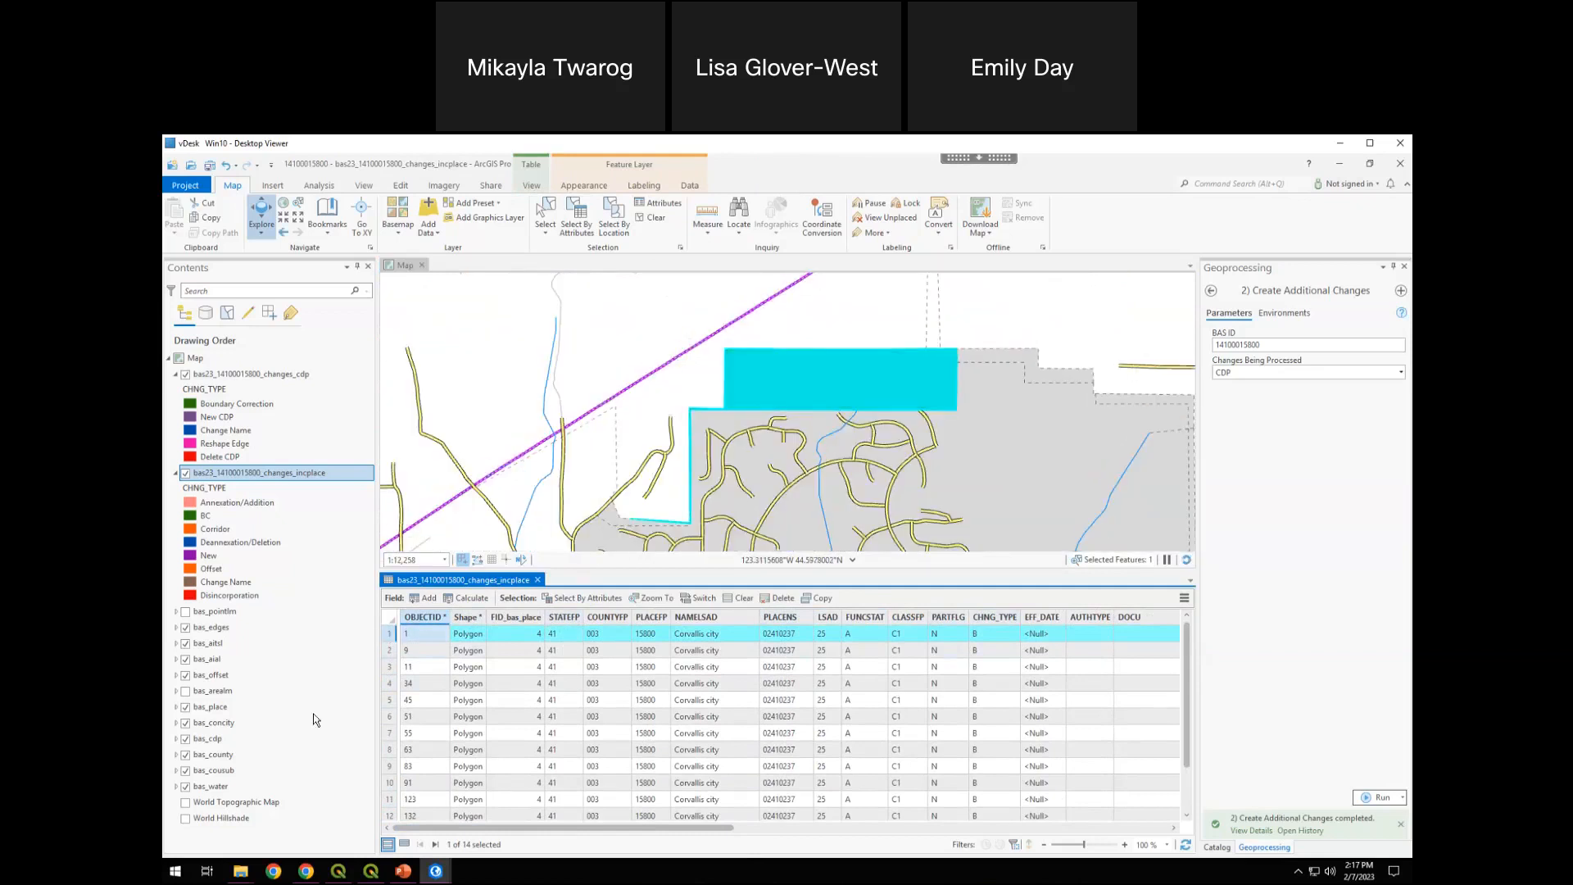
Zoom the map in turn to the polygons of records 2 through 7 in the changes_incplace table
double_click(390, 651)
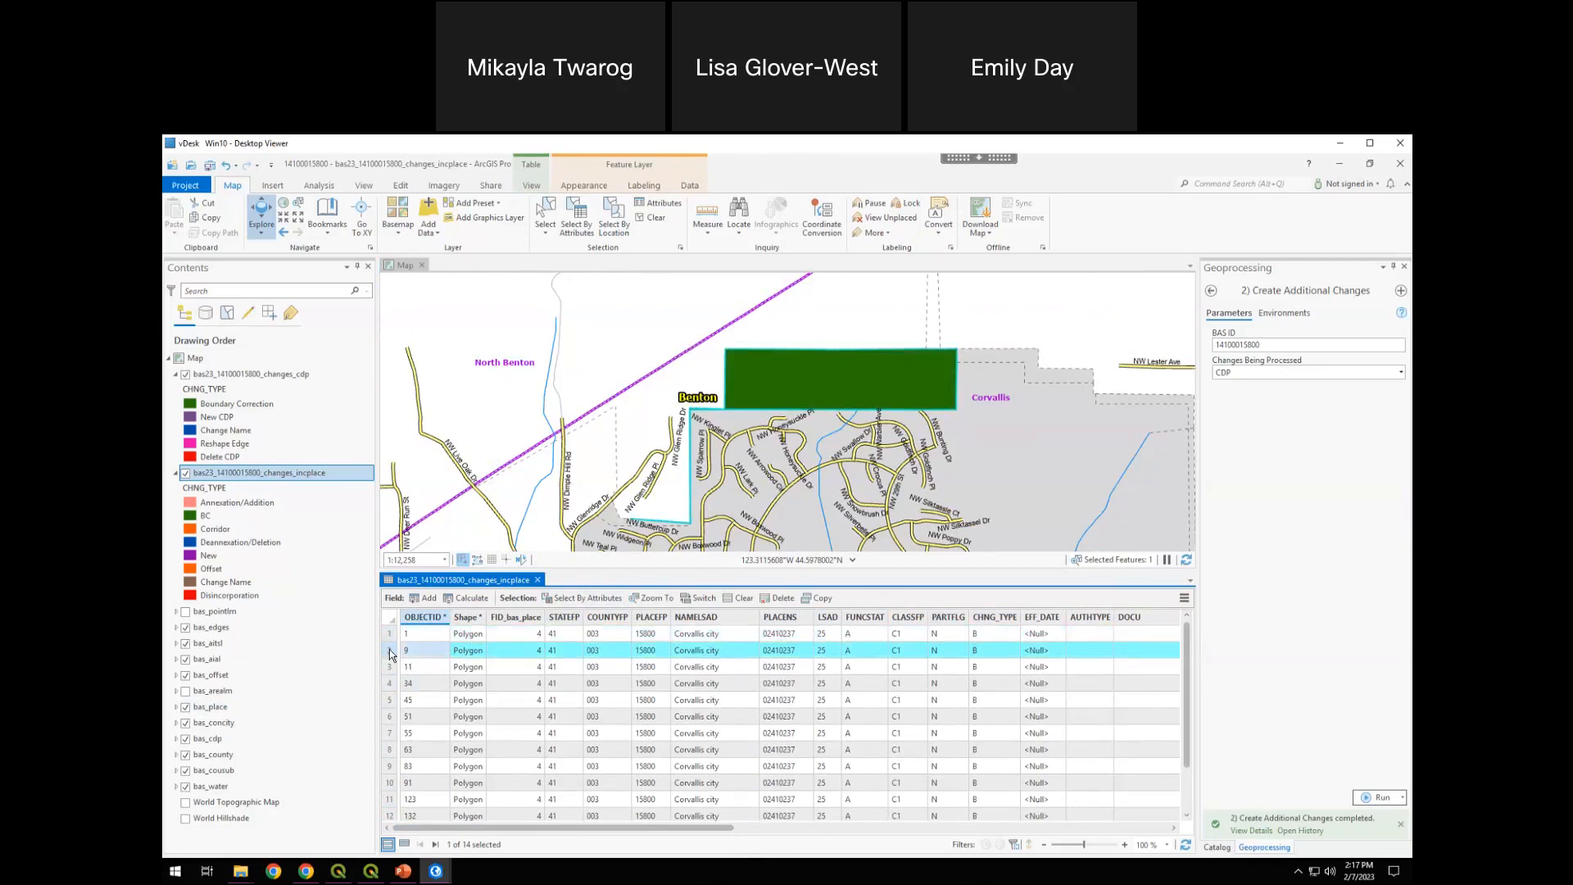
double_click(390, 668)
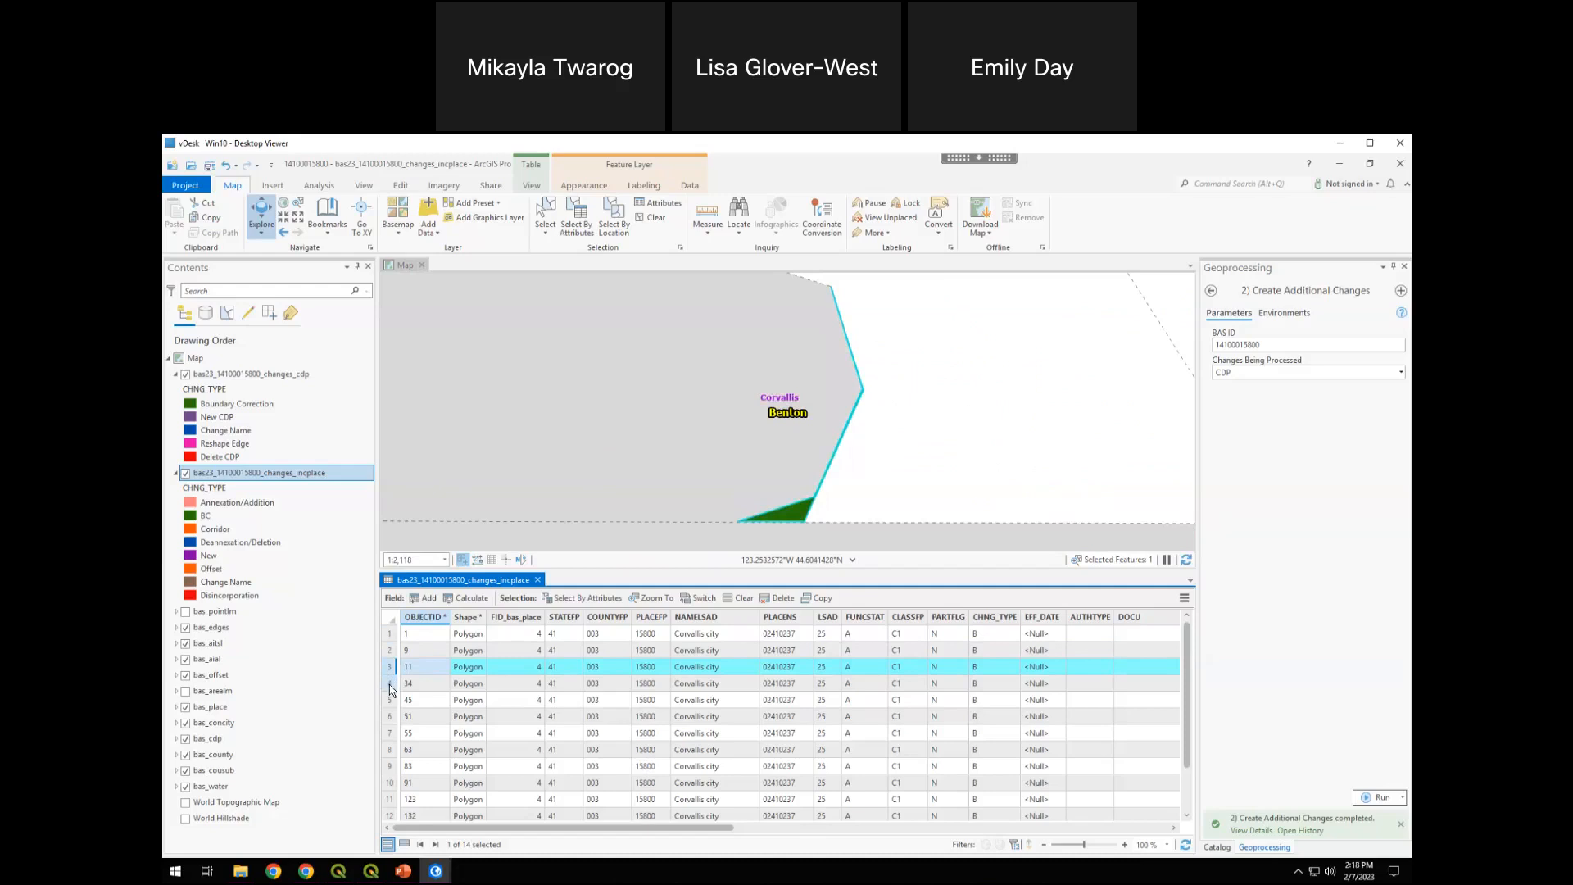
click(390, 685)
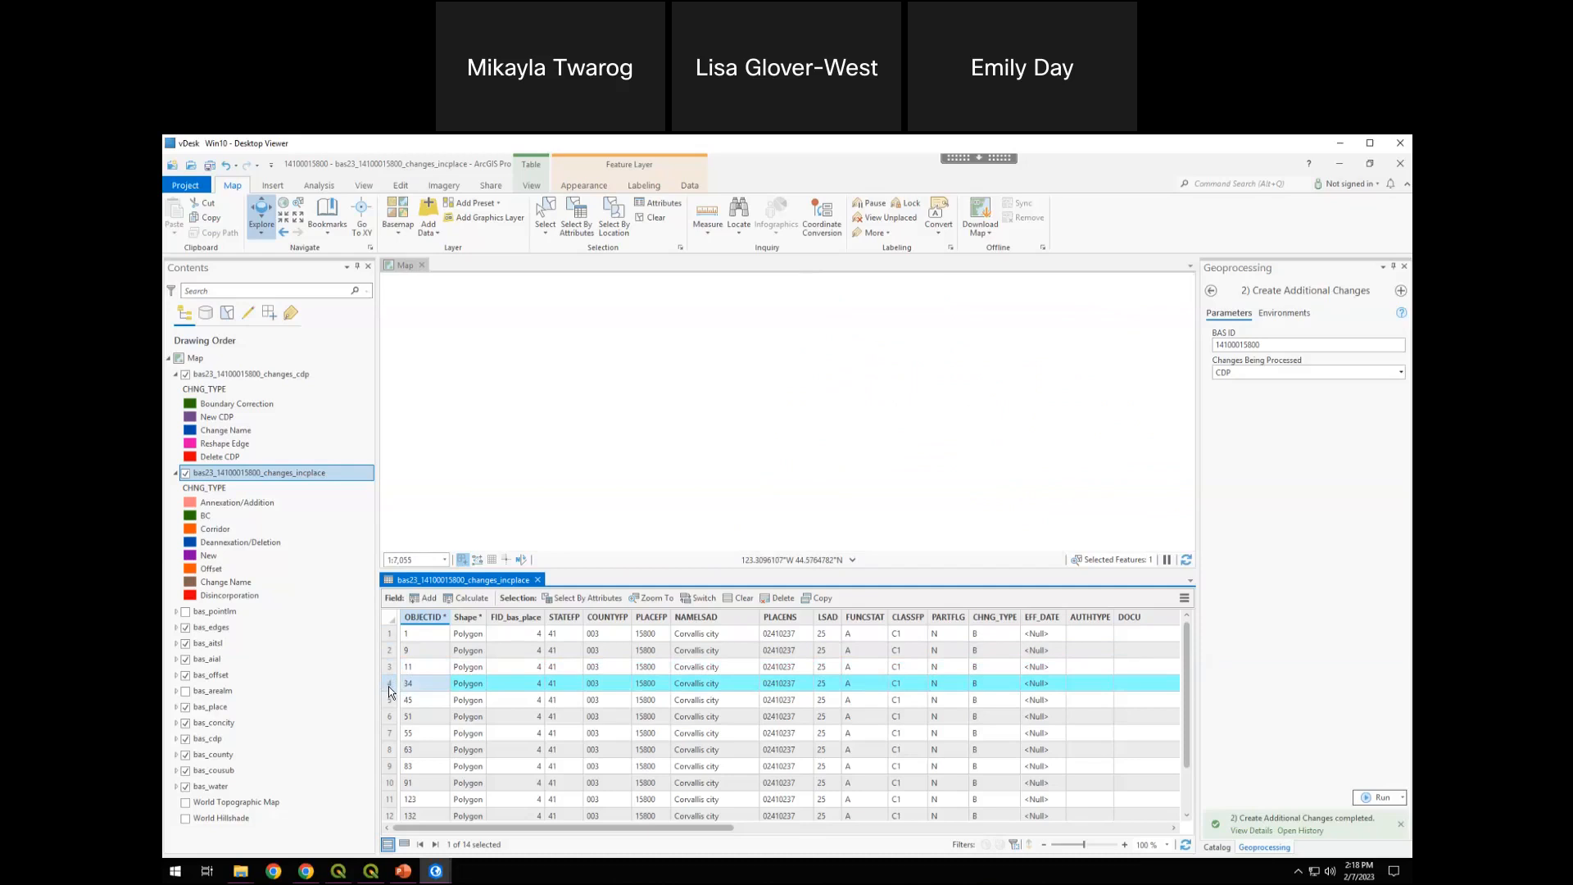
click(391, 700)
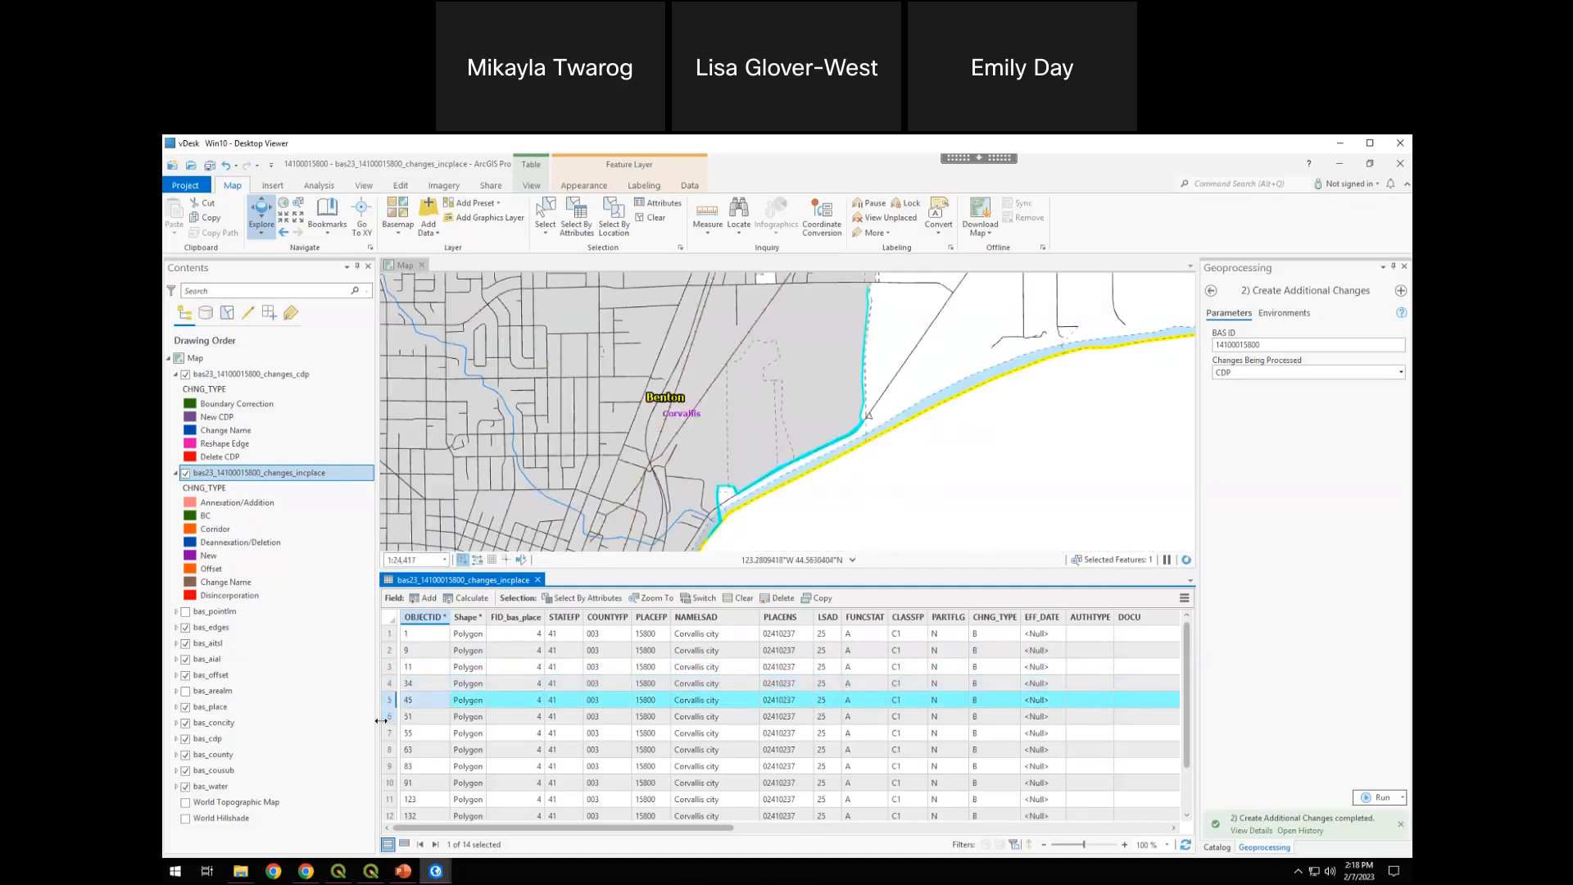
click(390, 718)
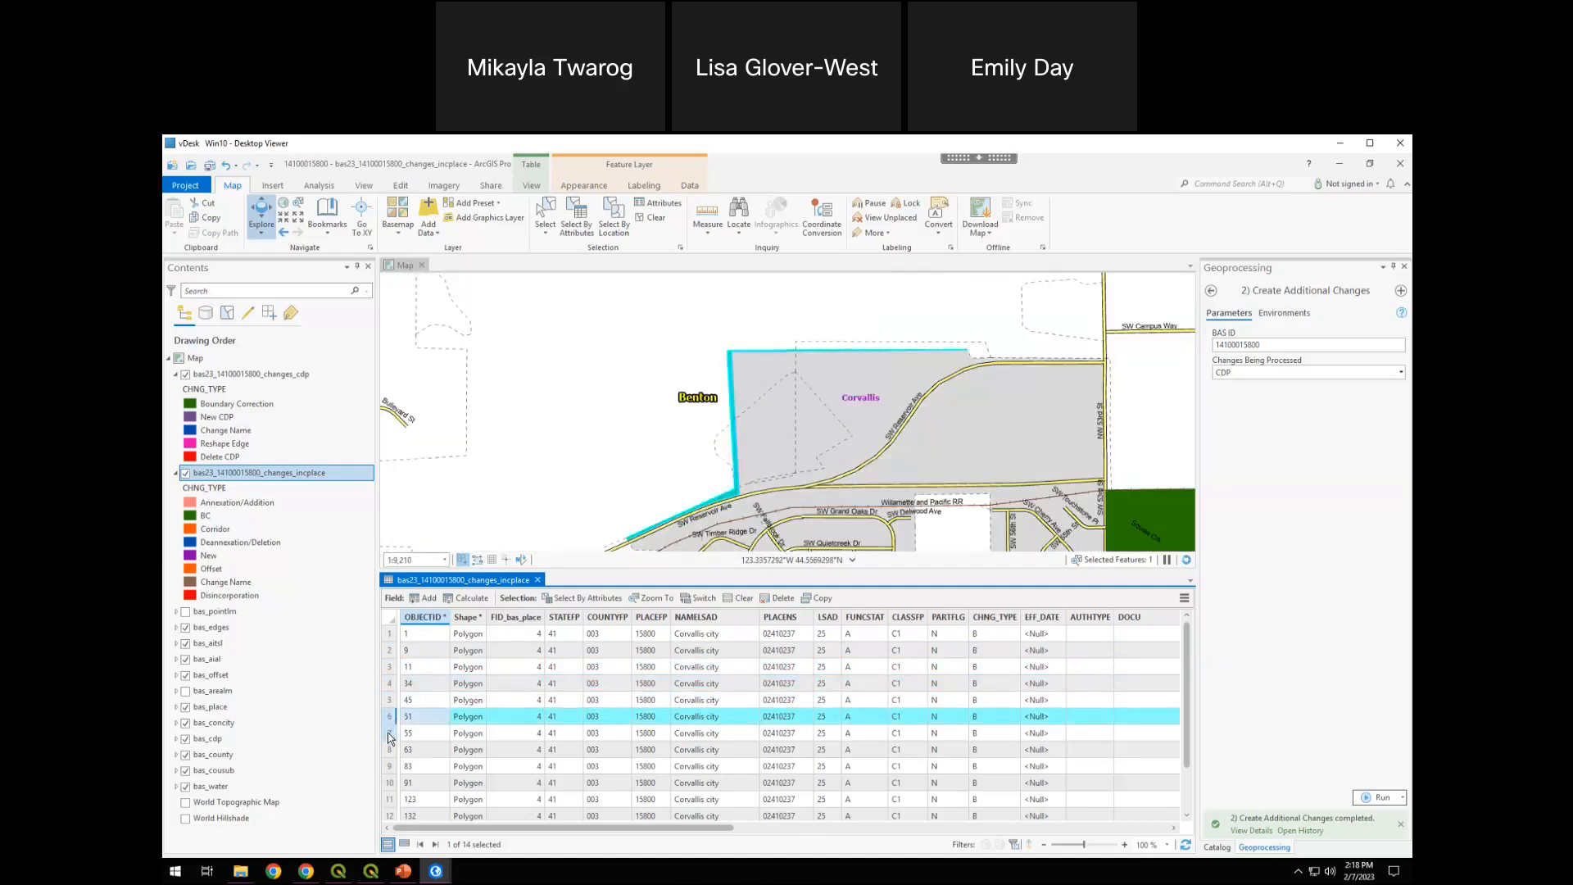
click(390, 734)
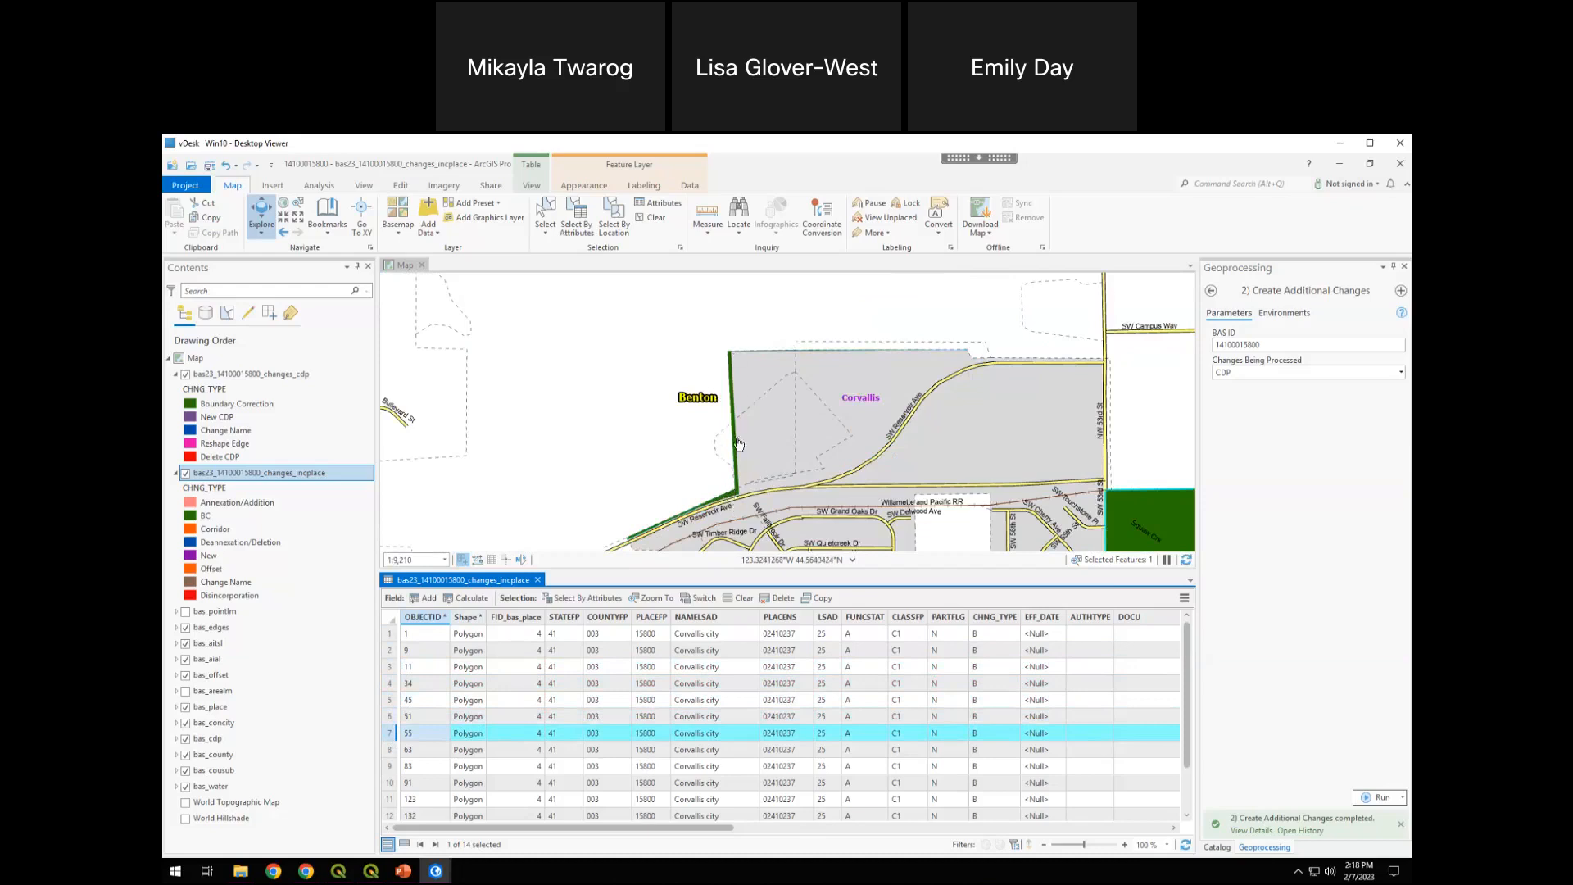
double_click(390, 734)
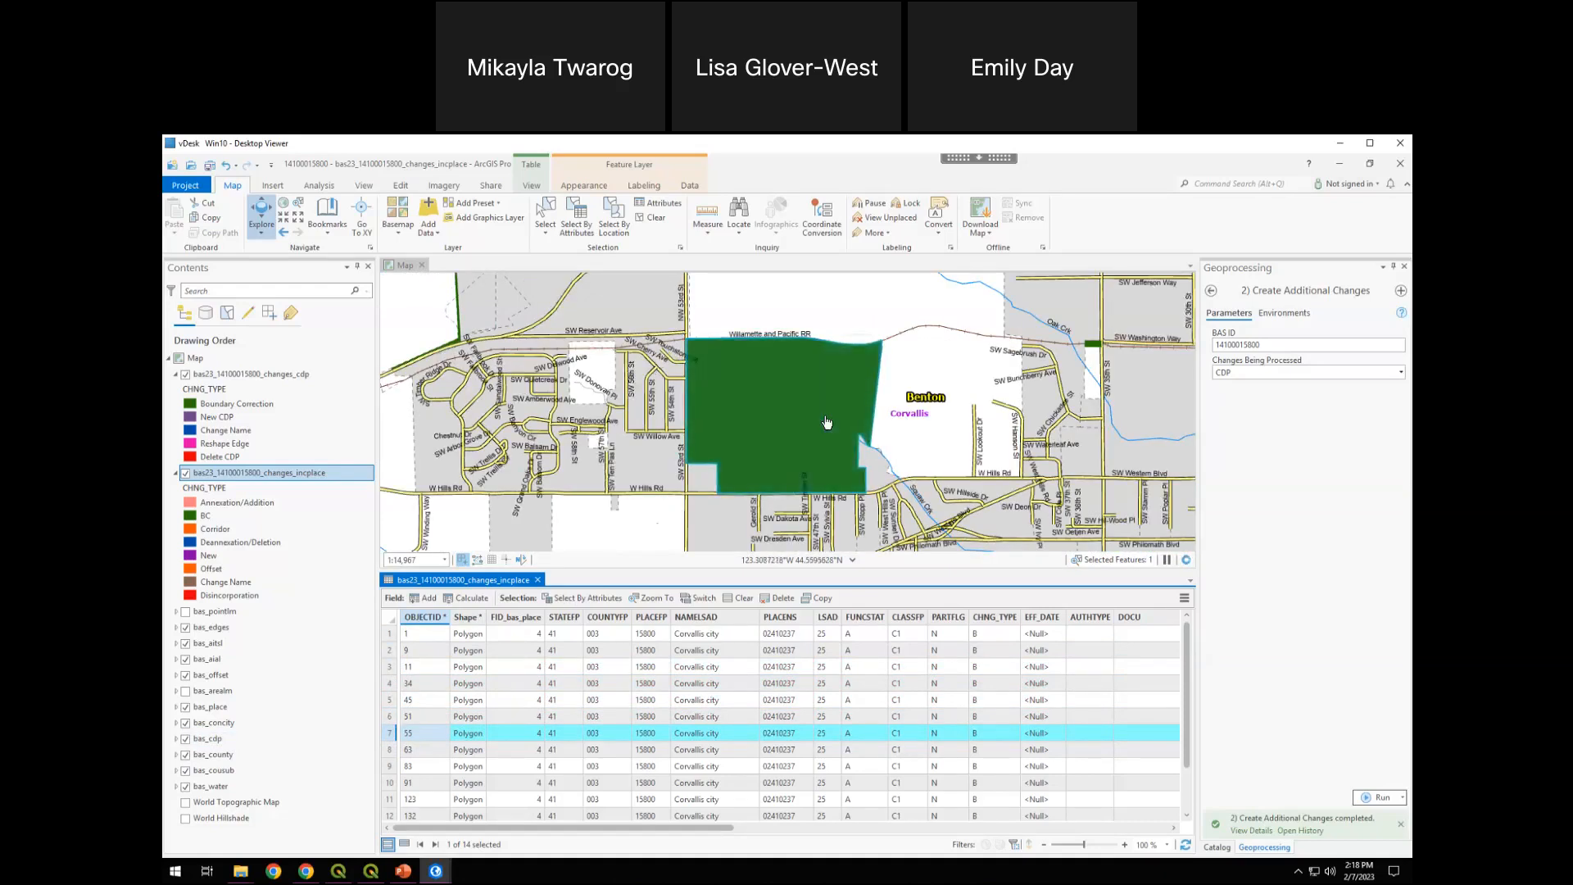
Toggle the changes_incplace layer's visibility off and on twice to compare record 7's polygon with the city area beneath it
click(186, 474)
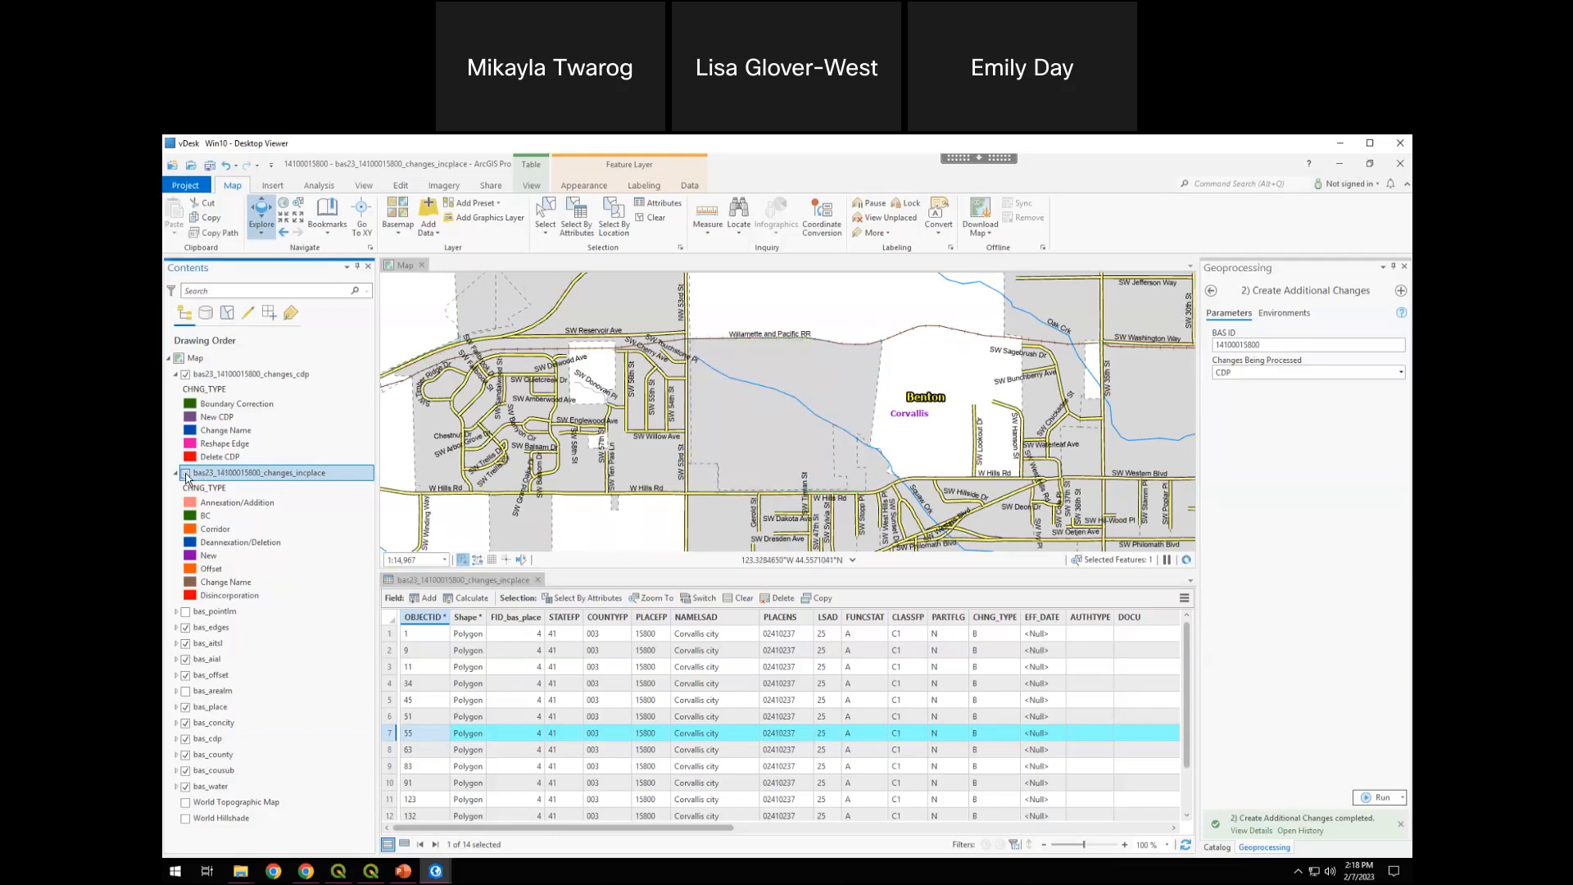
click(186, 473)
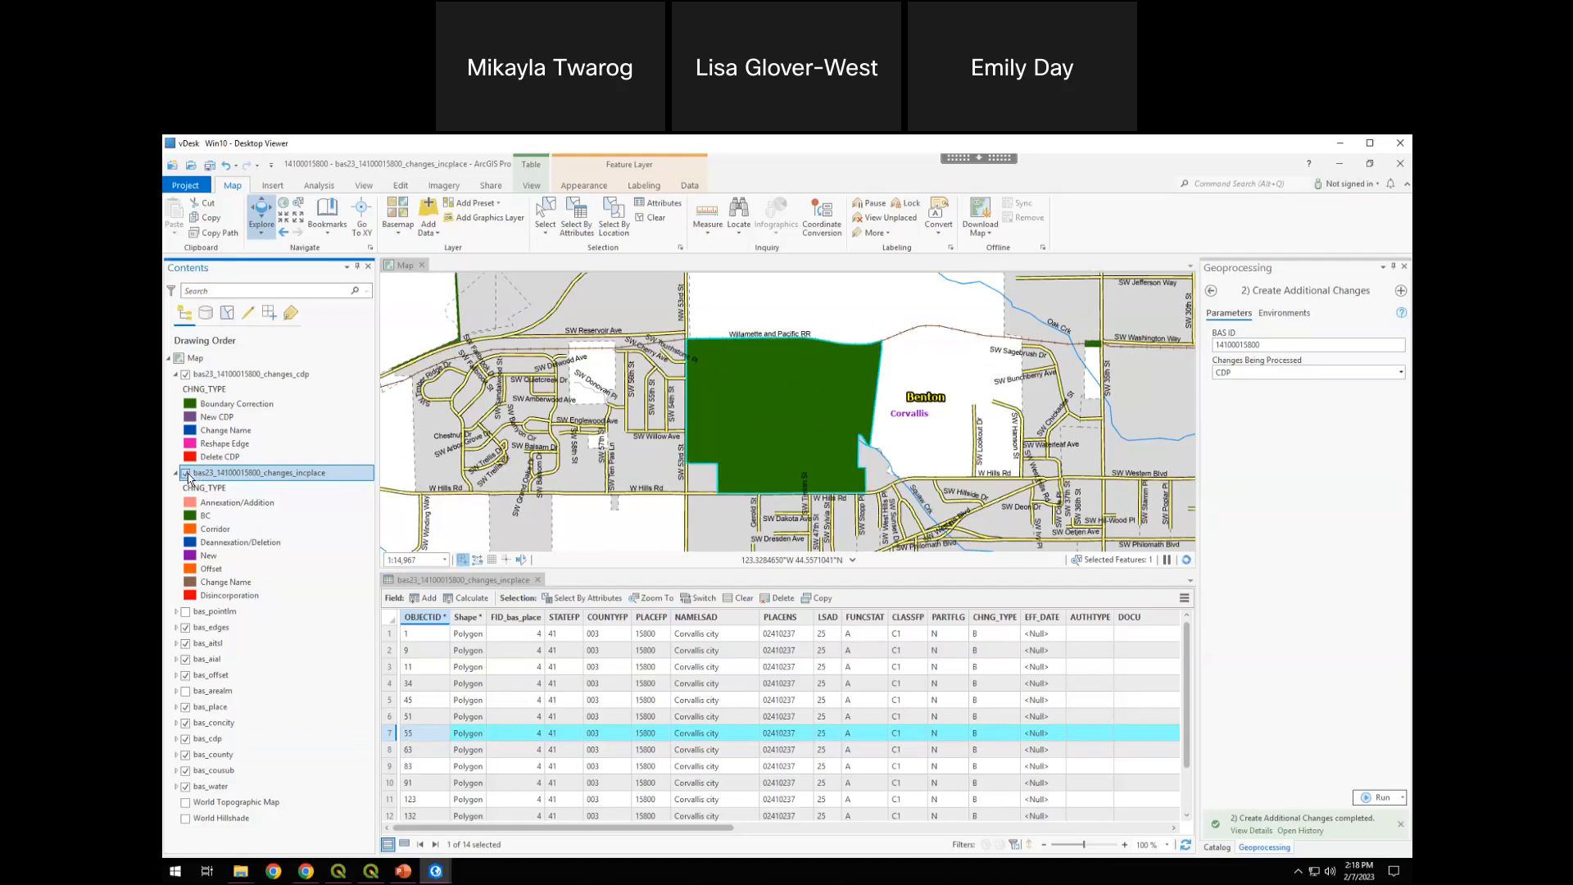
click(187, 473)
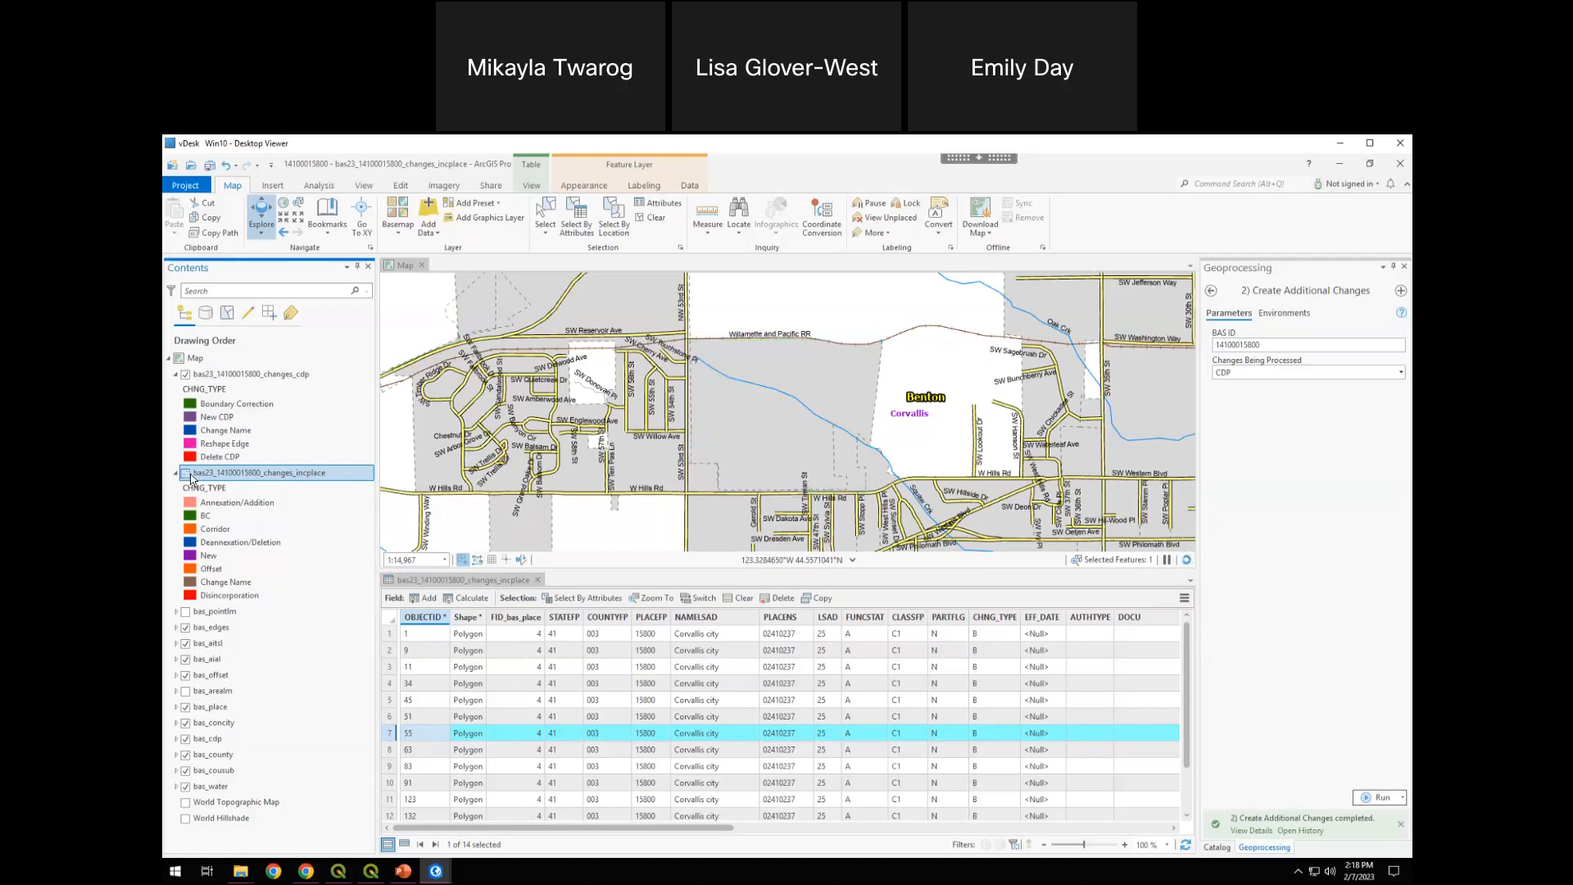
click(187, 474)
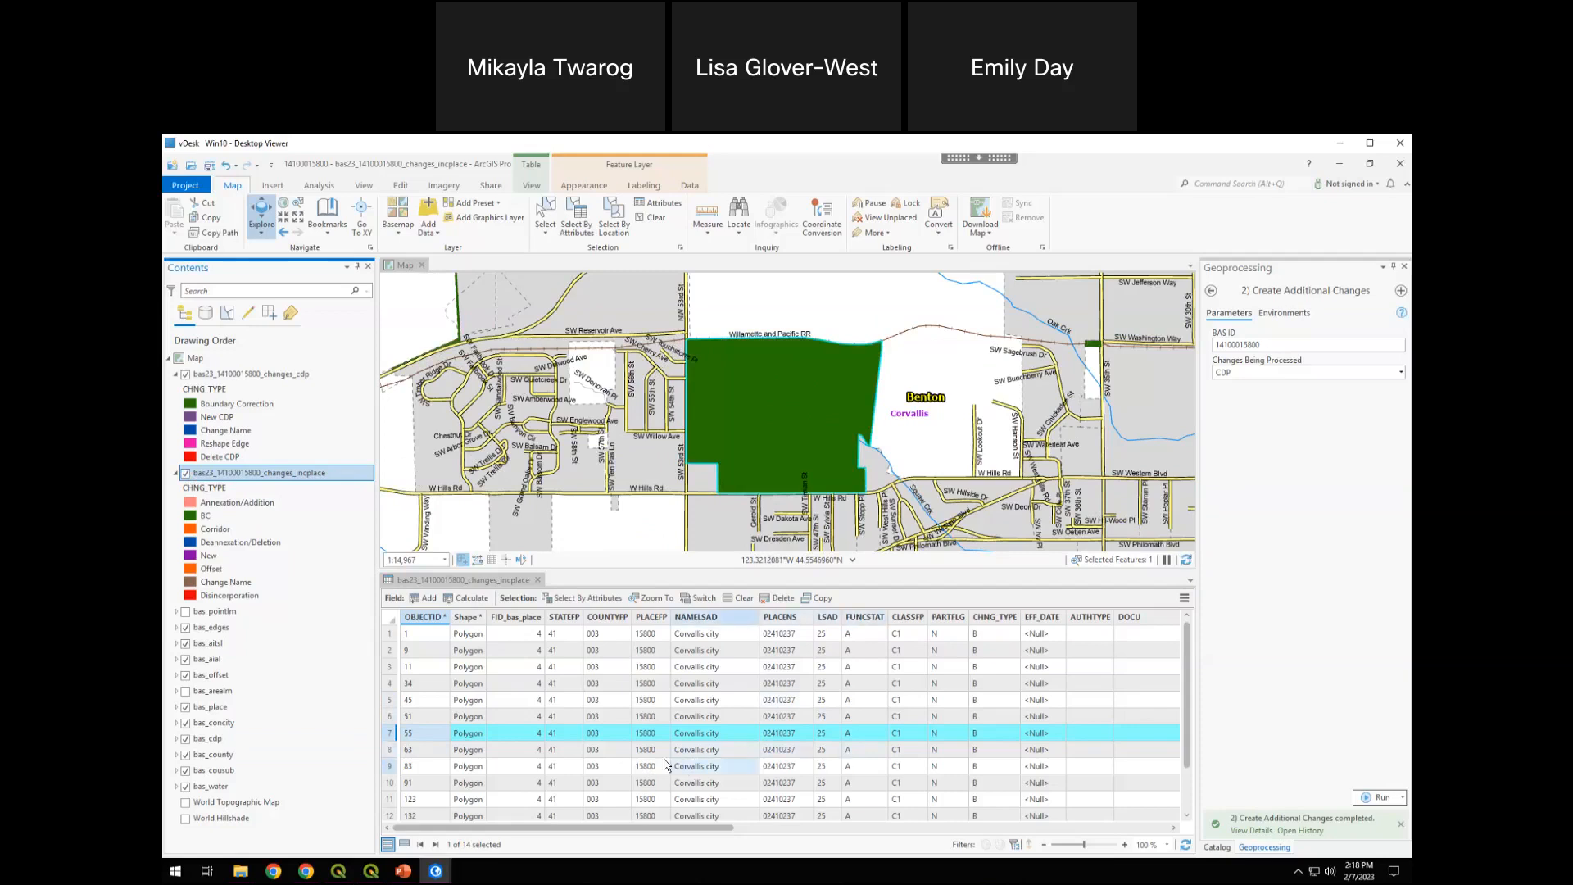
Set record 7's CHNG_TYPE to D and its EFF_DATE to 5/9/2022 in the changes_incplace table
click(978, 735)
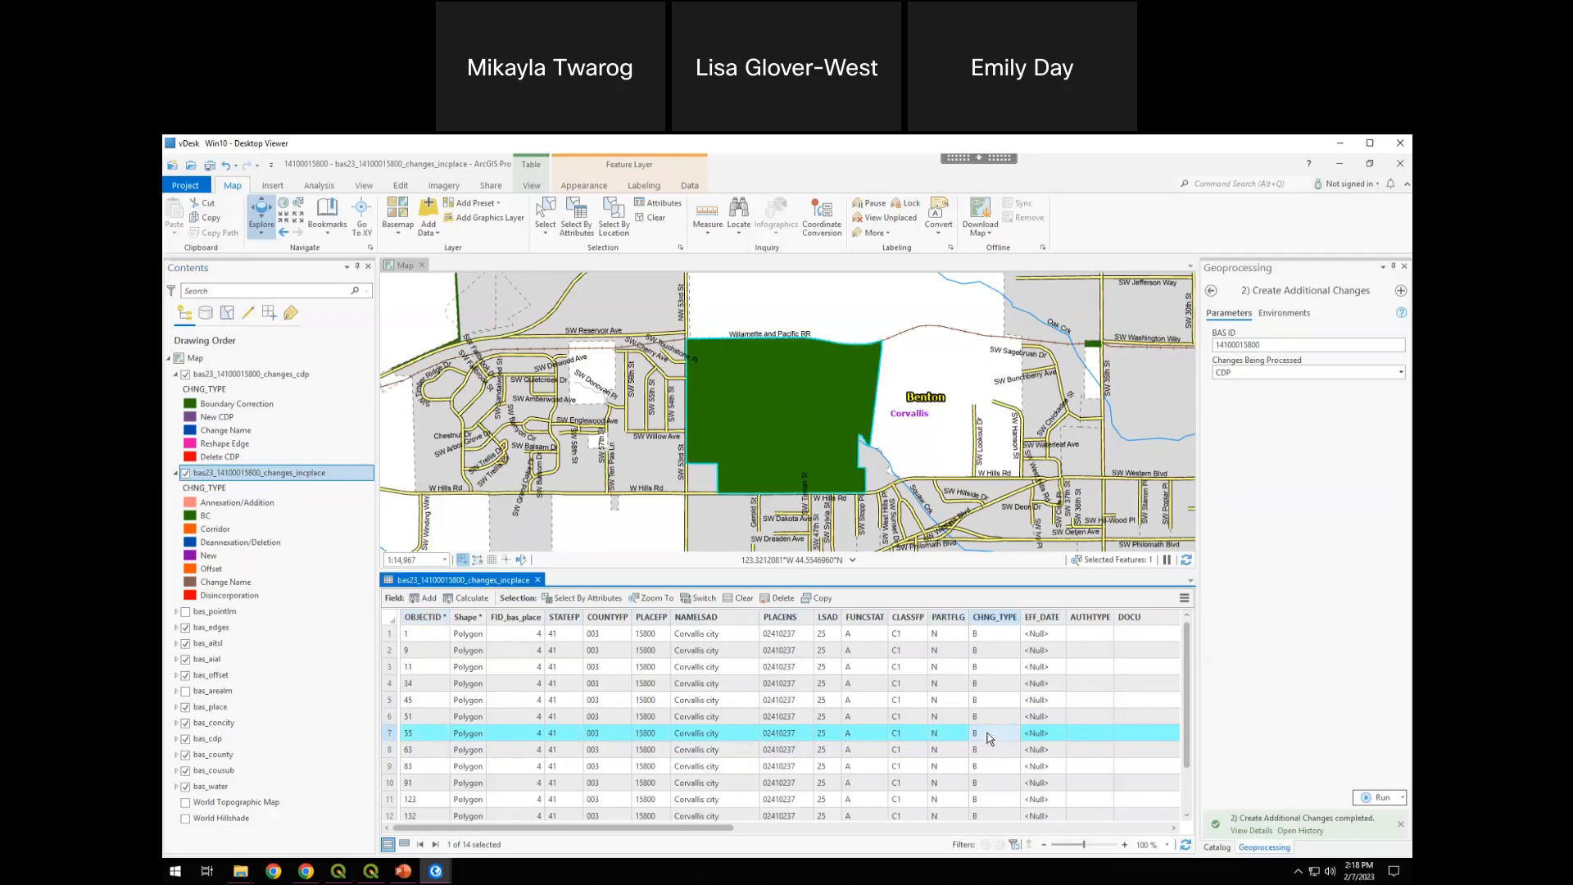
click(986, 732)
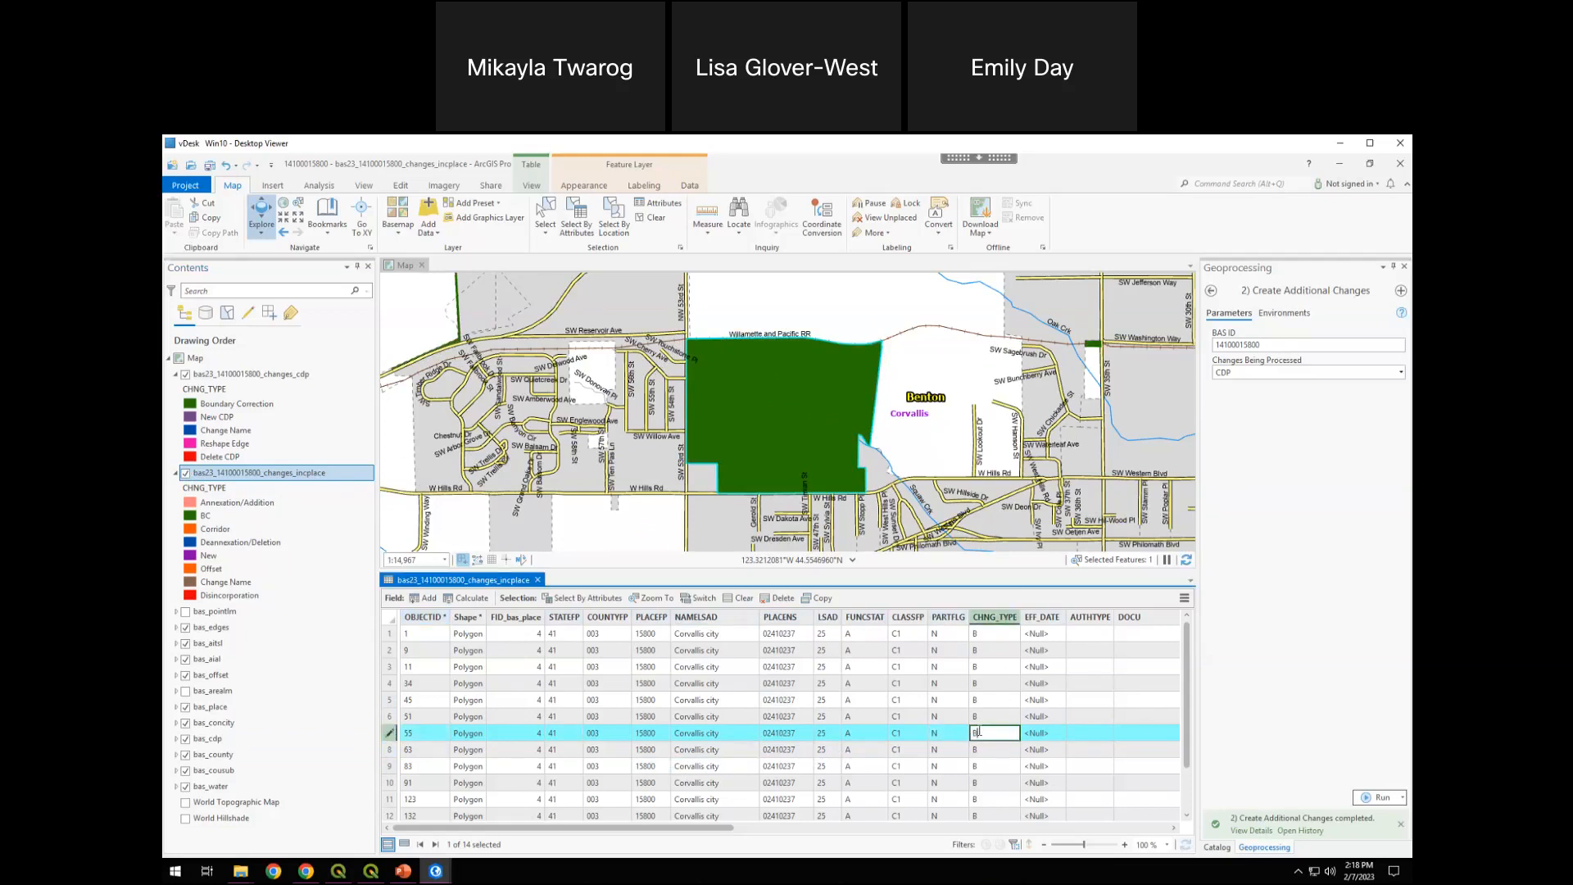
text(D)
click(1045, 735)
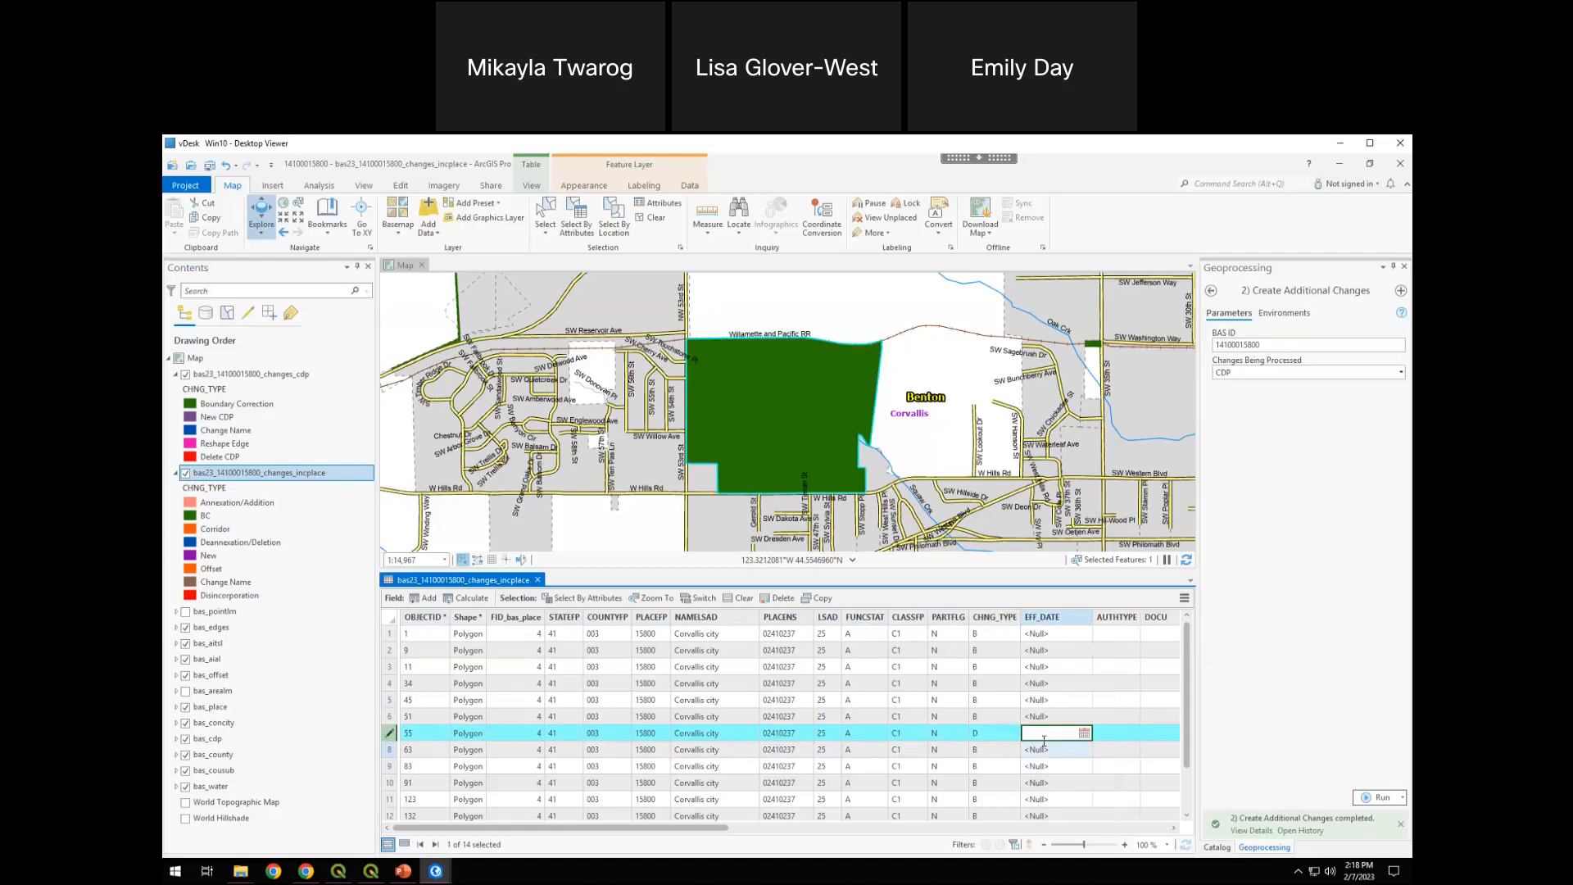
click(1085, 733)
click(1036, 582)
click(1036, 581)
click(1036, 581)
click(1036, 582)
click(1036, 581)
click(1036, 582)
click(1036, 581)
click(1036, 582)
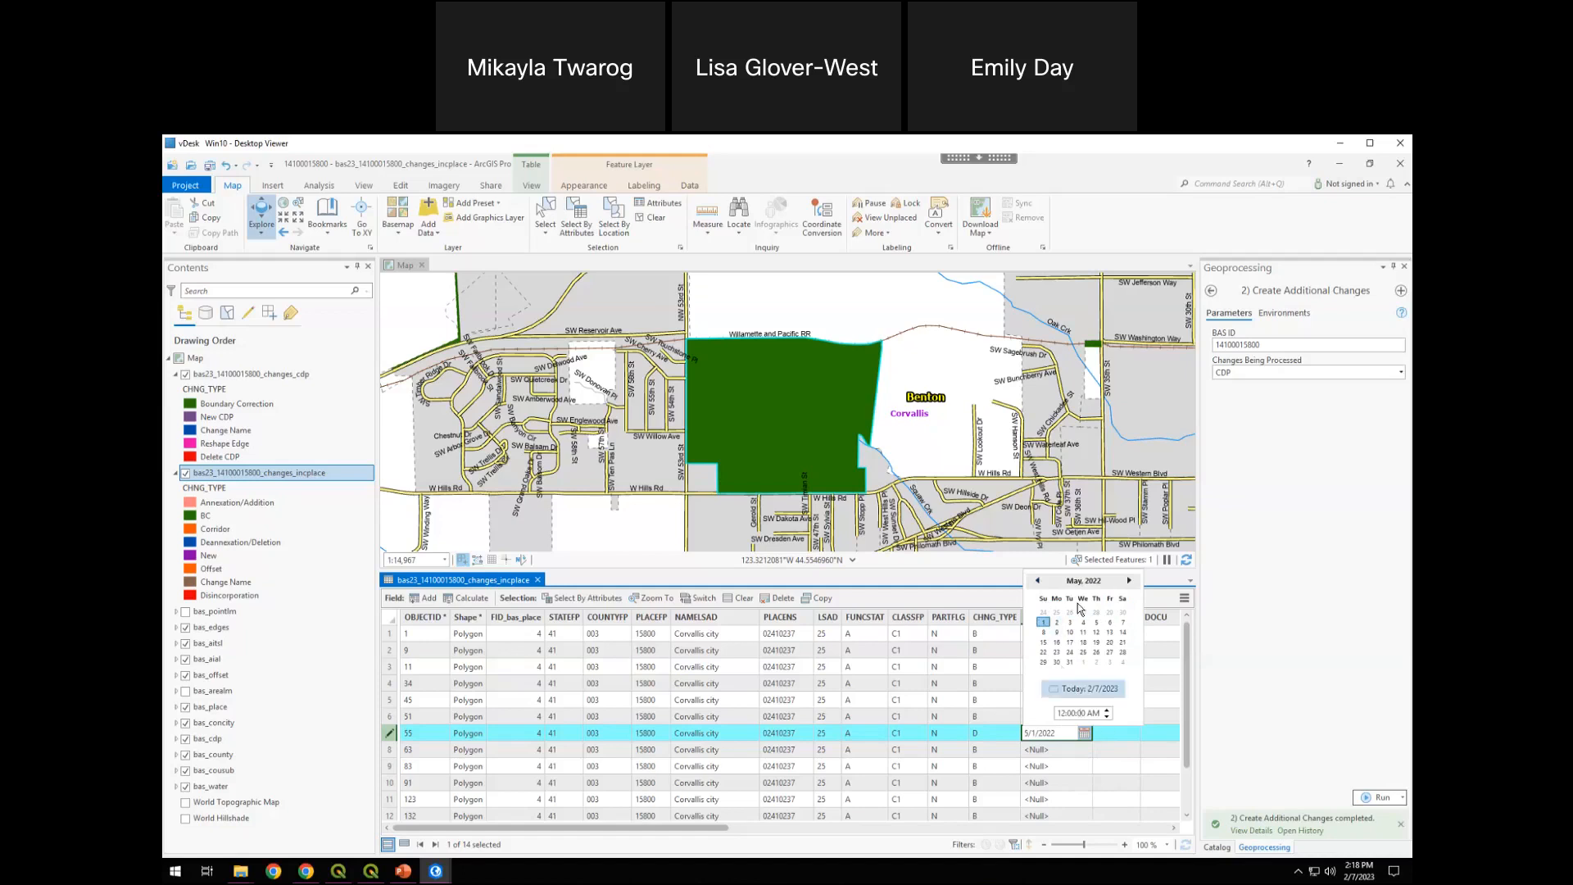
click(1056, 633)
click(1119, 734)
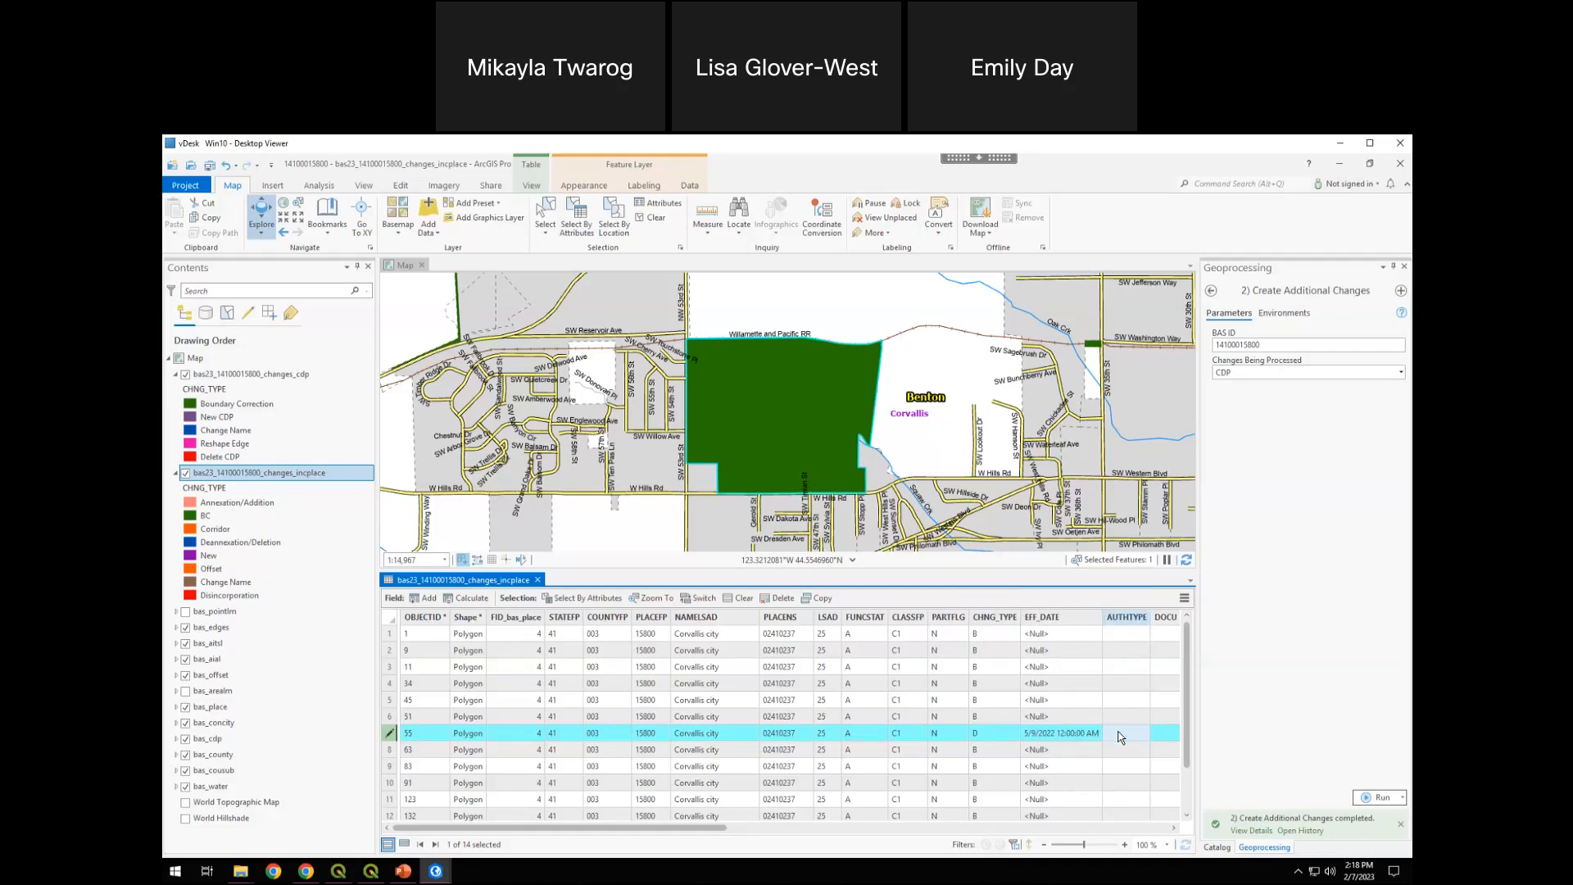
Set record 7's AUTHTYPE to O and its DOCU value to 1234
drag(615, 828, 722, 832)
click(874, 734)
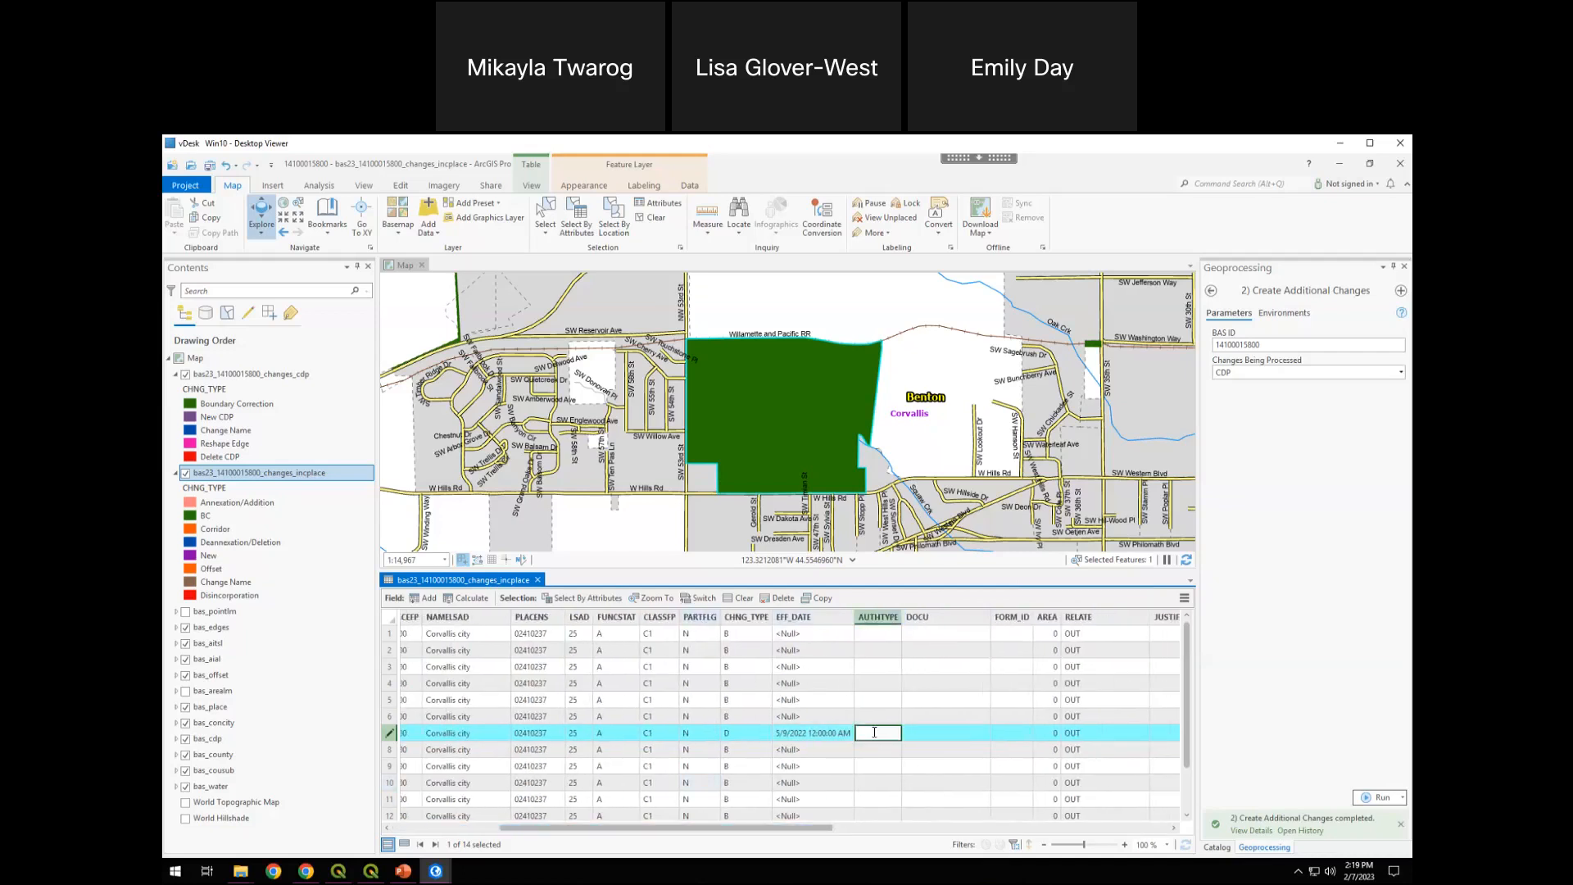
click(939, 734)
text(1234)
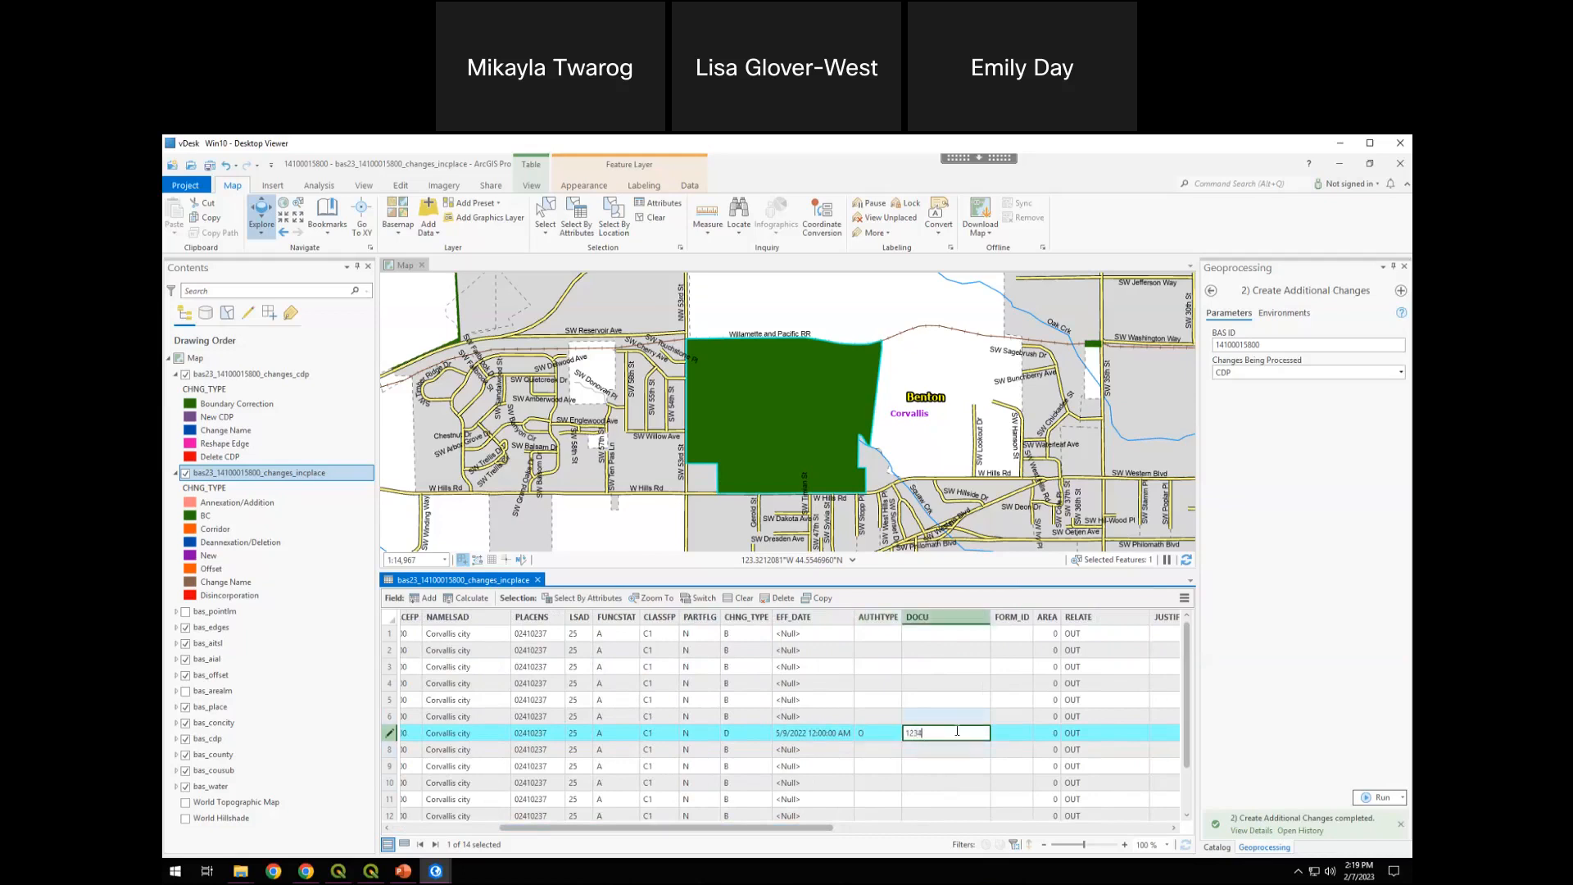
key(Return)
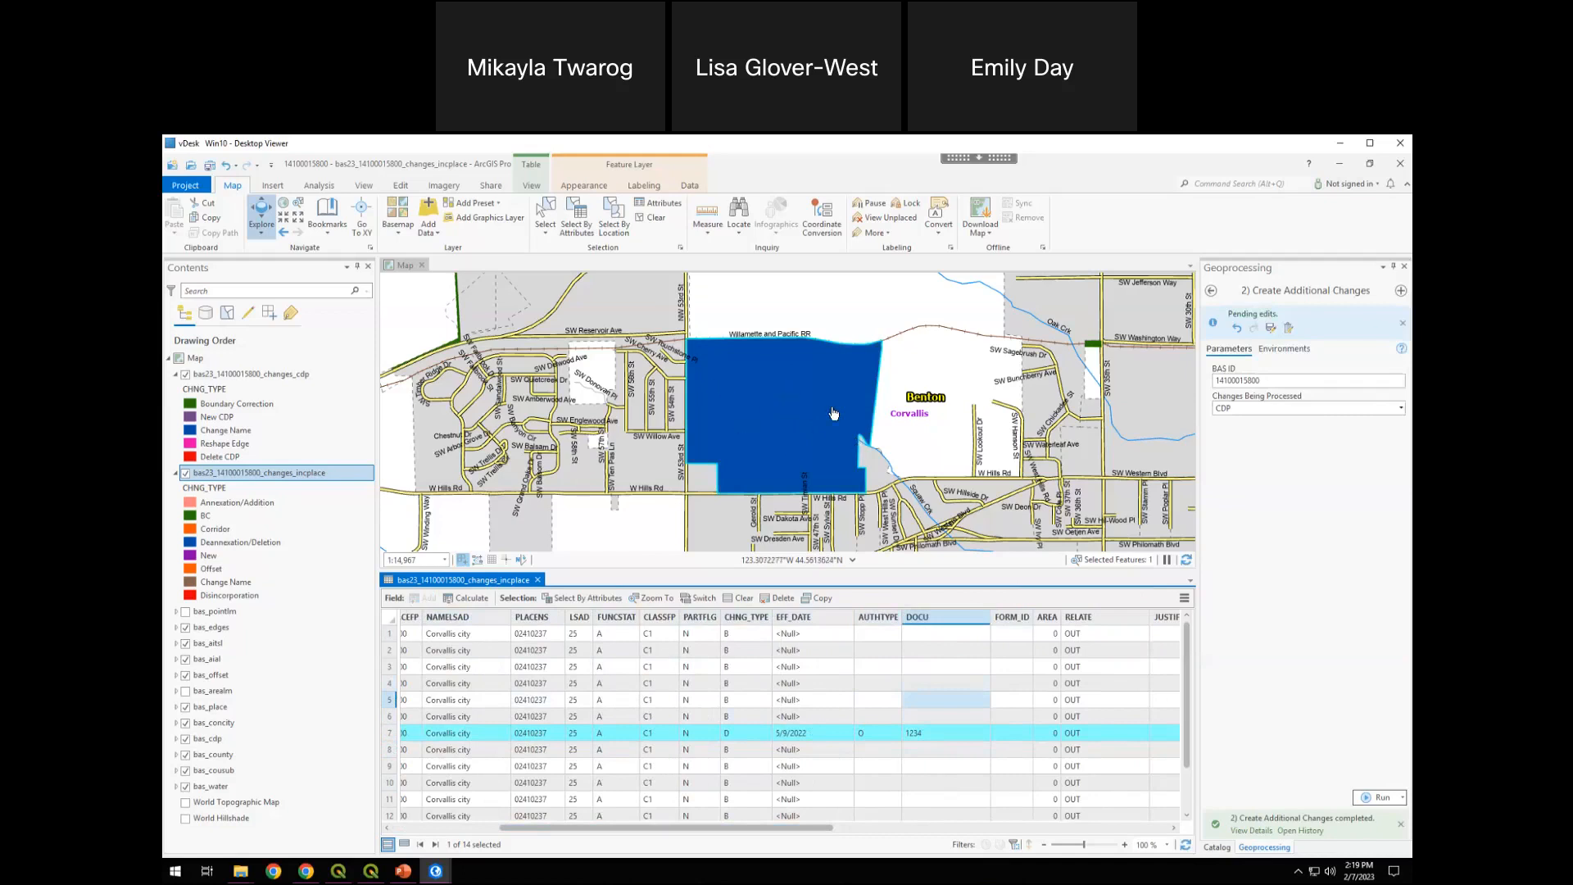
Zoom to the polygon of record 13 in the changes_incplace table and set its CHNG_TYPE to A
click(220, 555)
scroll(728, 713, down, 1)
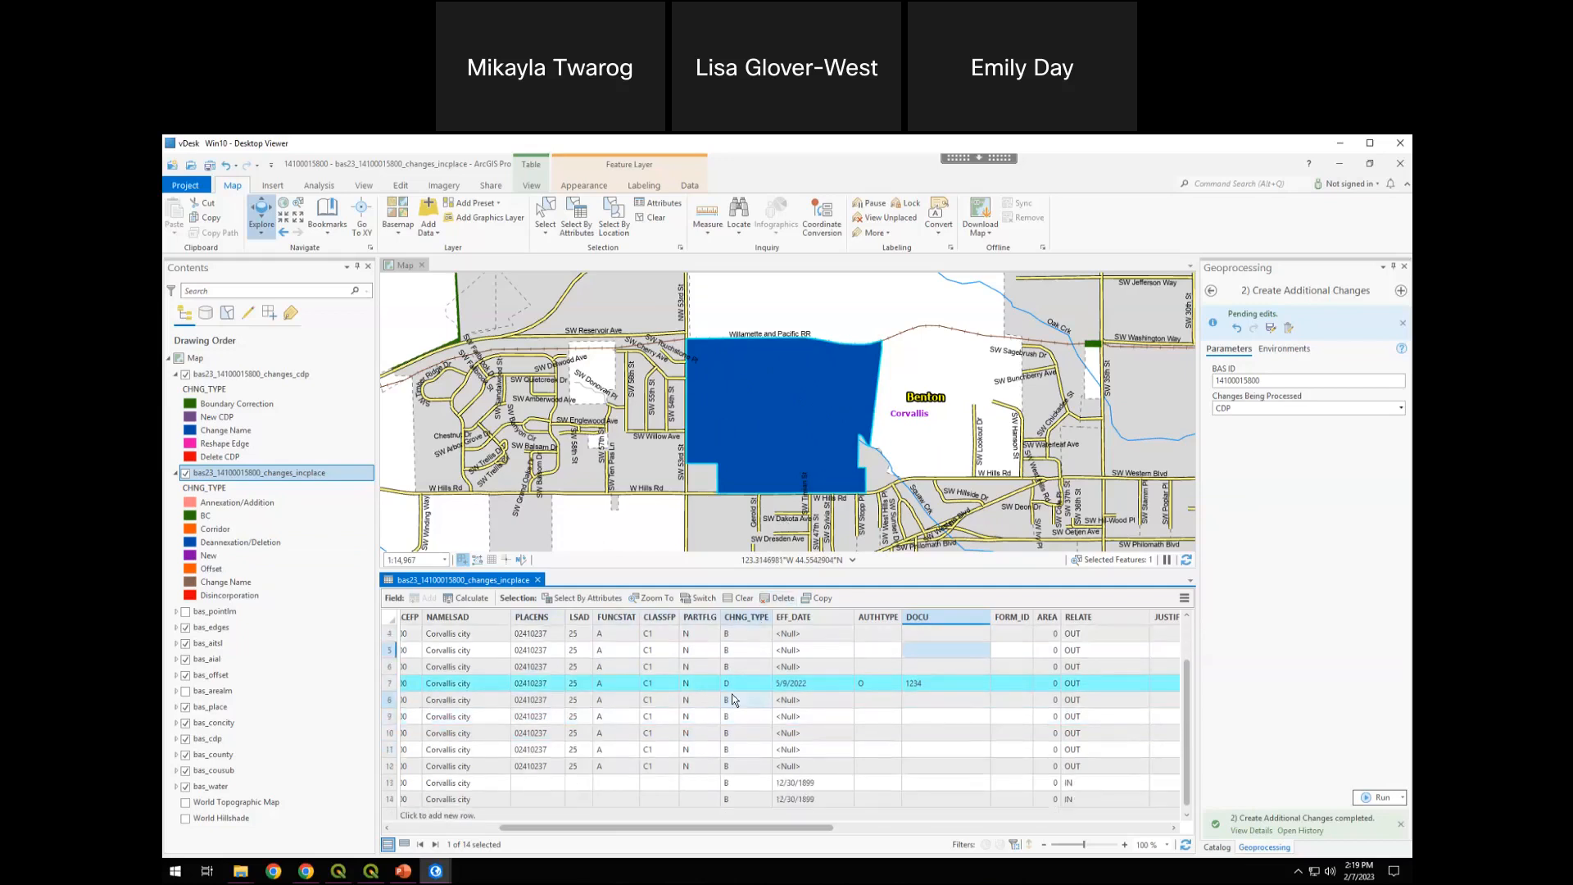
click(726, 687)
key(Left)
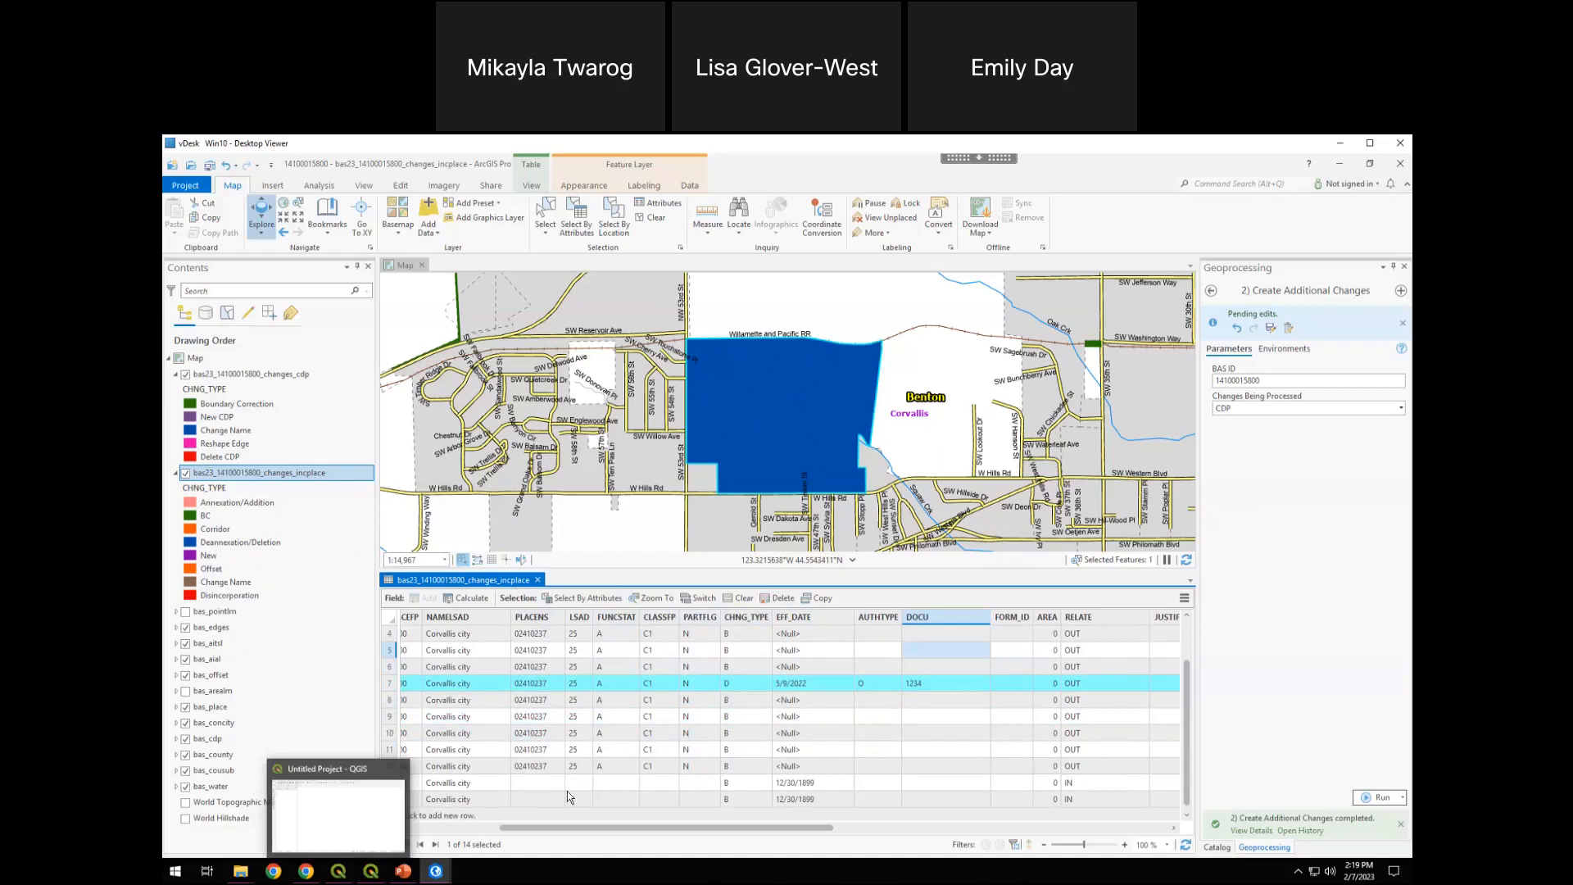
drag(824, 797, 824, 796)
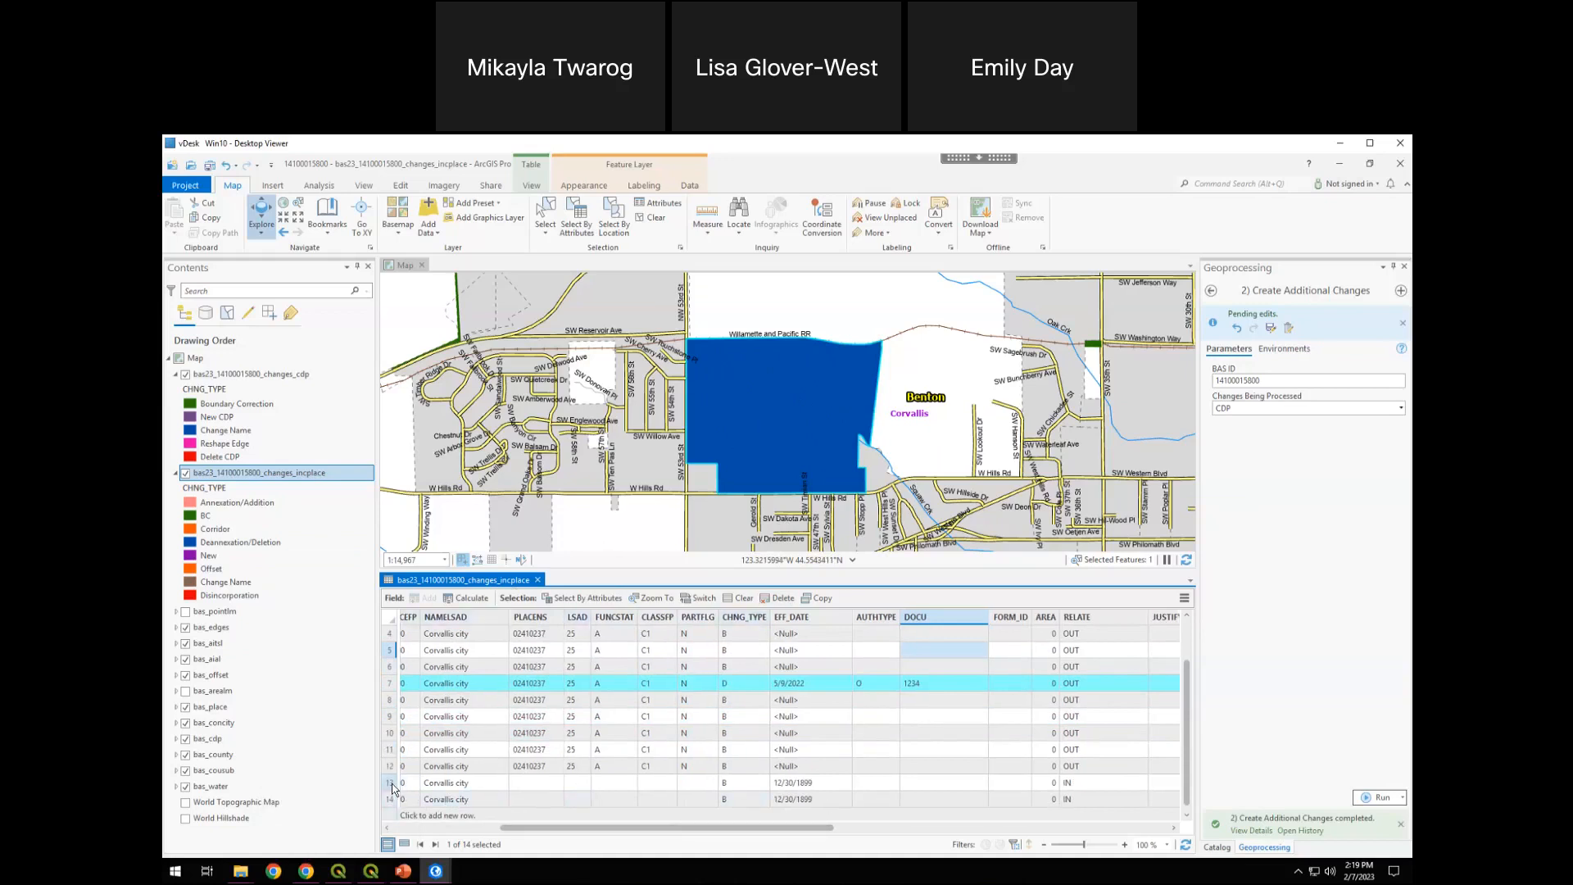
double_click(388, 788)
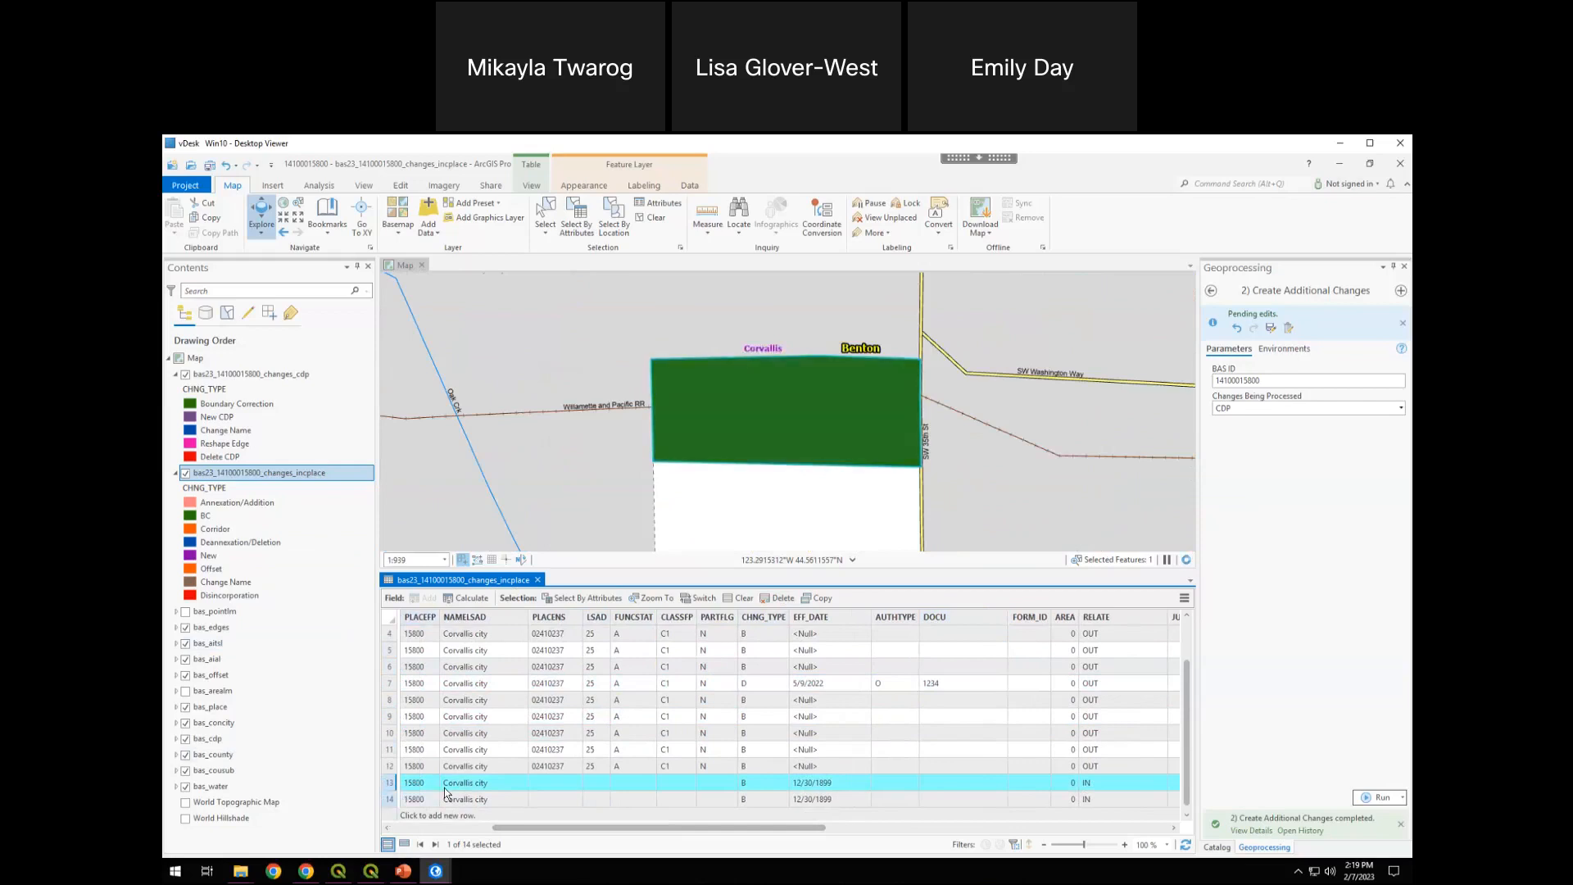
double_click(762, 784)
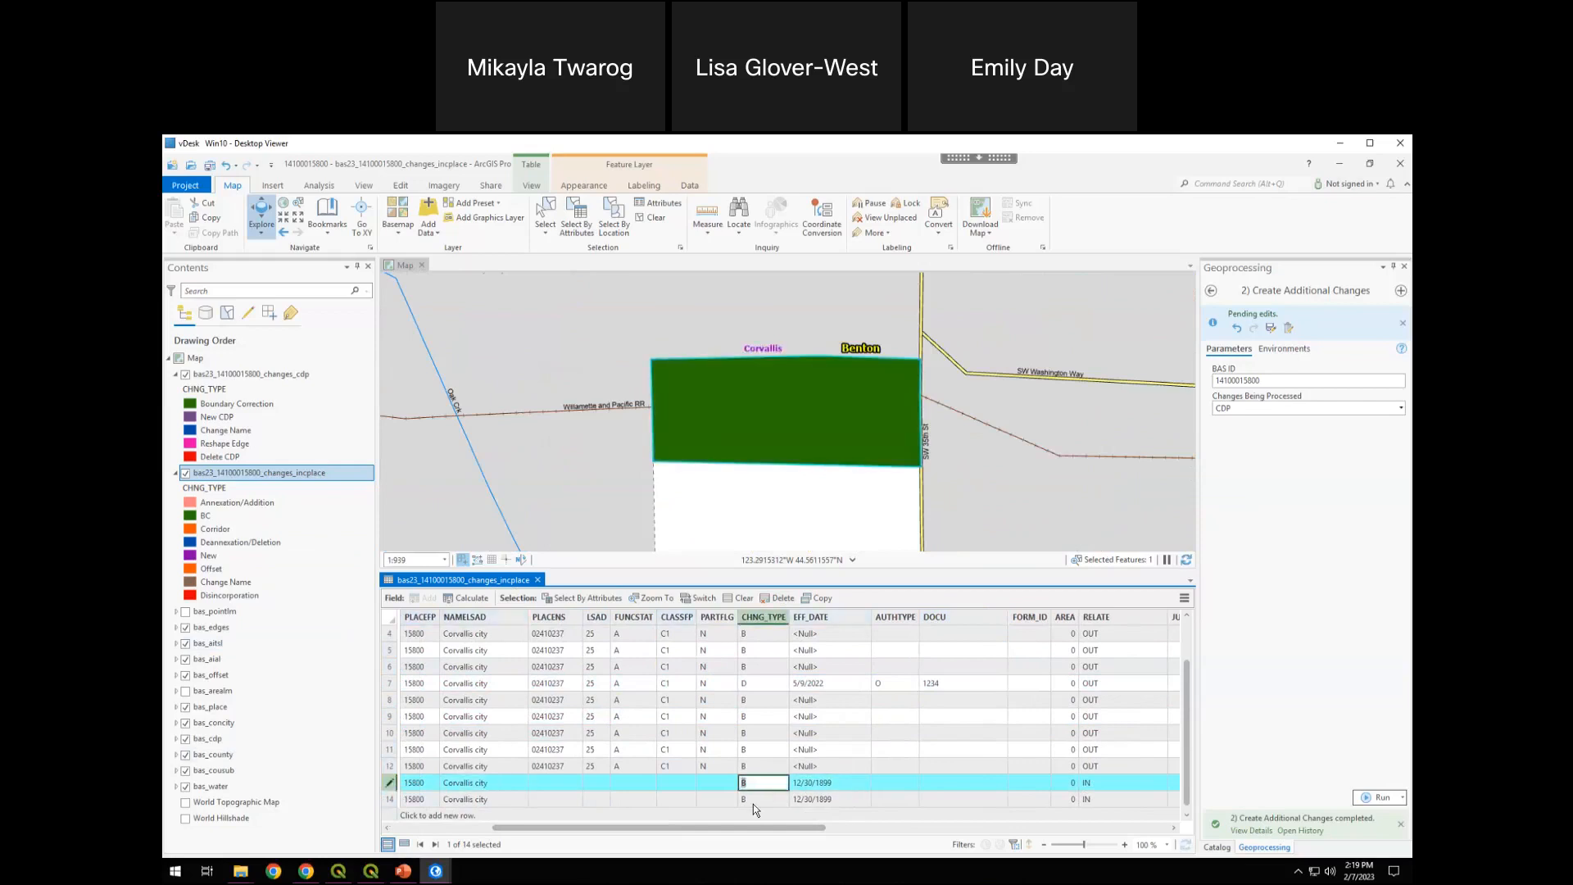
text(A)
double_click(852, 787)
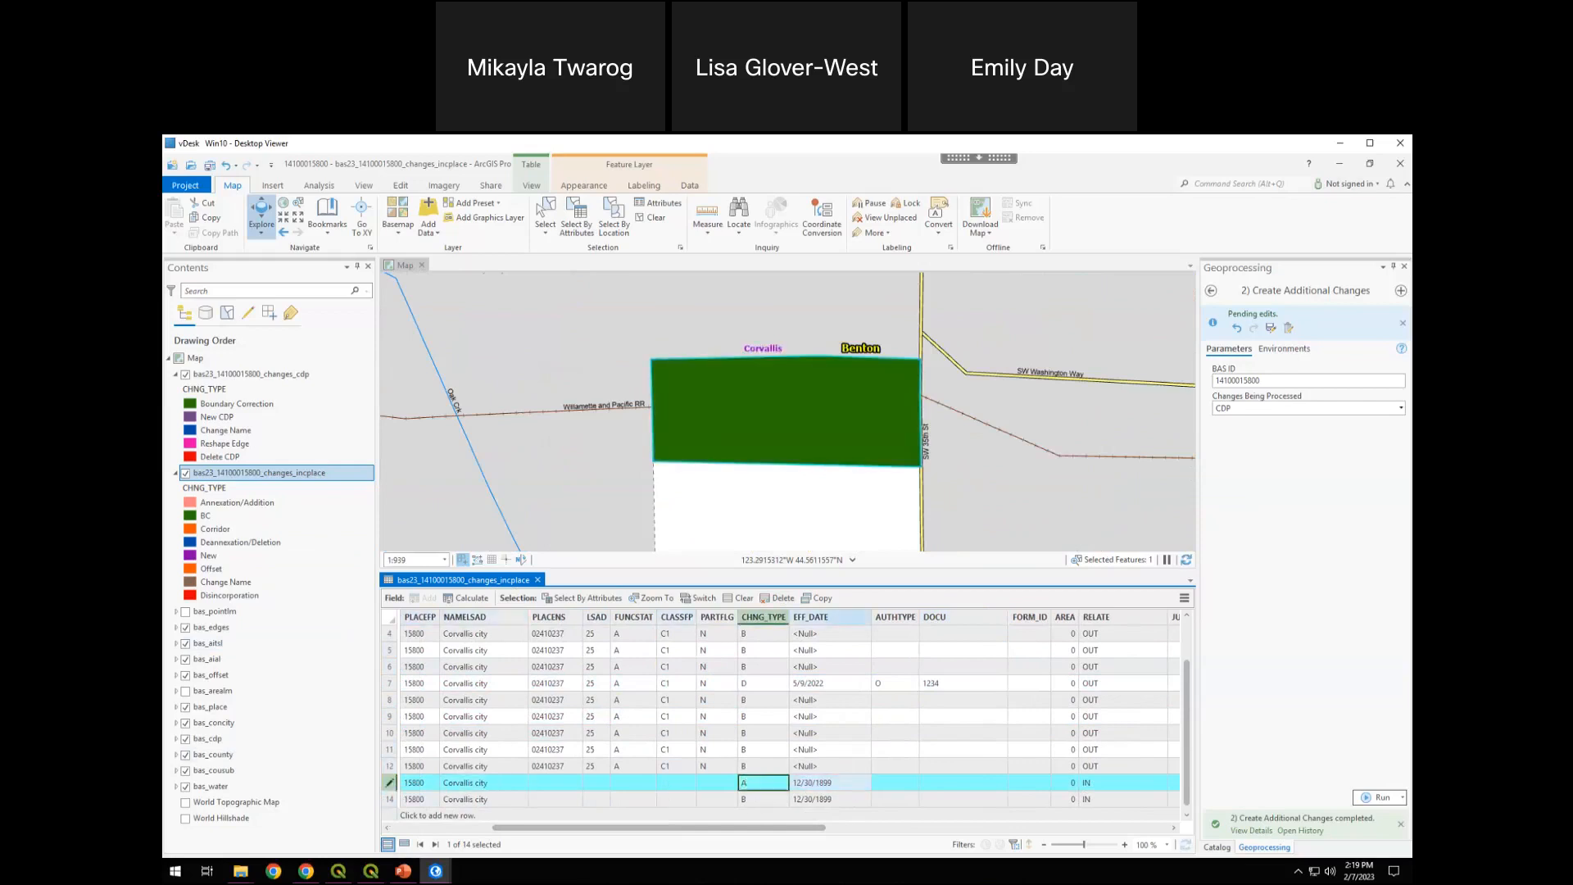
Zoom to the polygon of record 14 and set its CHNG_TYPE to A
double_click(394, 797)
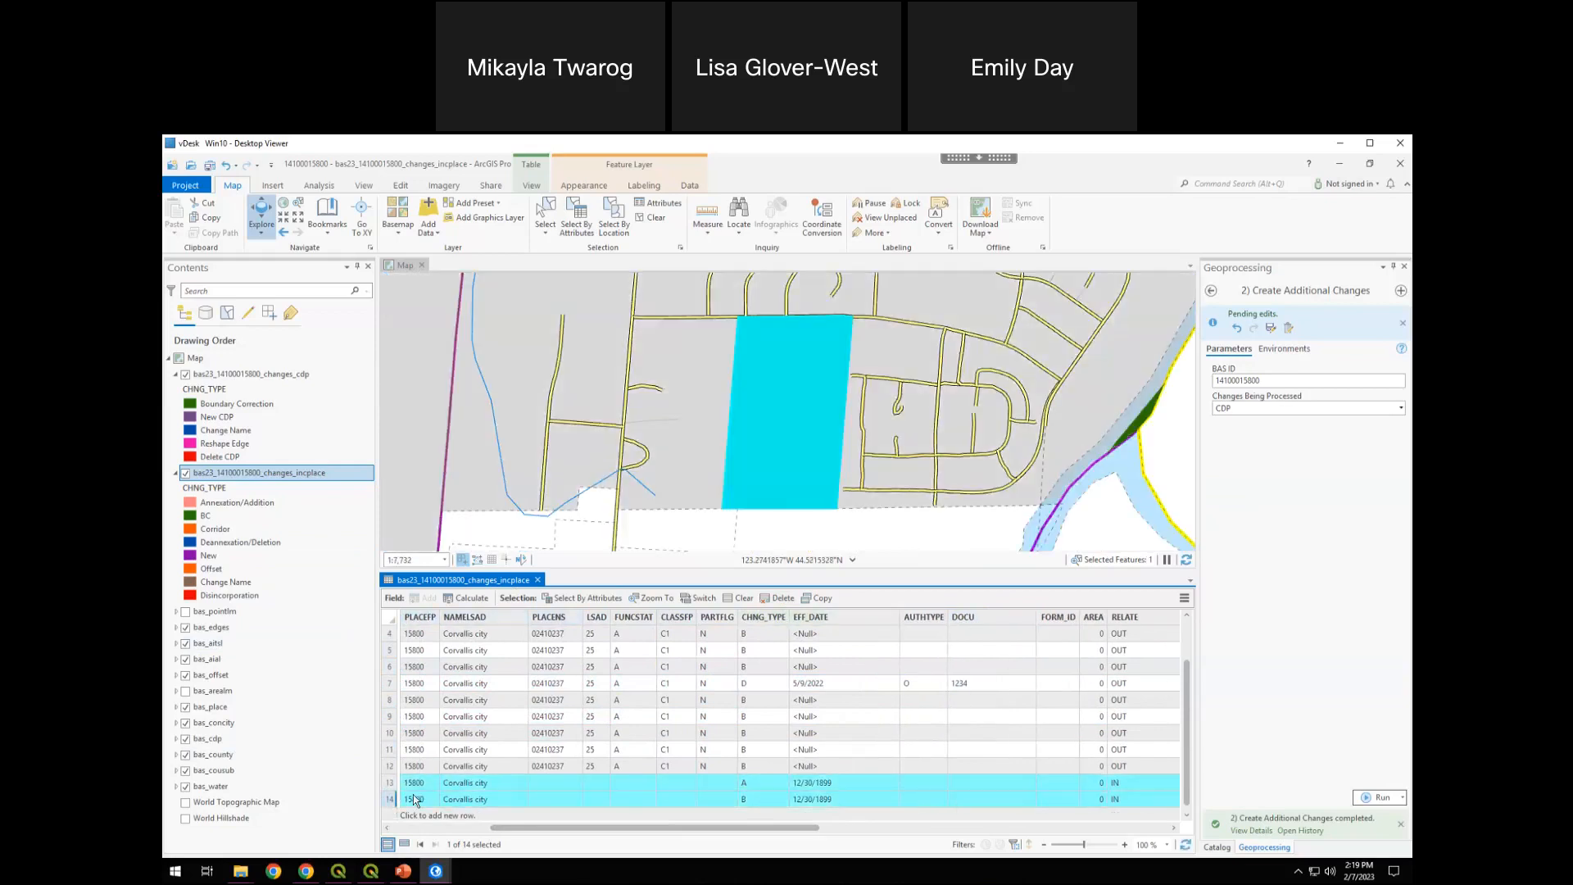
double_click(751, 799)
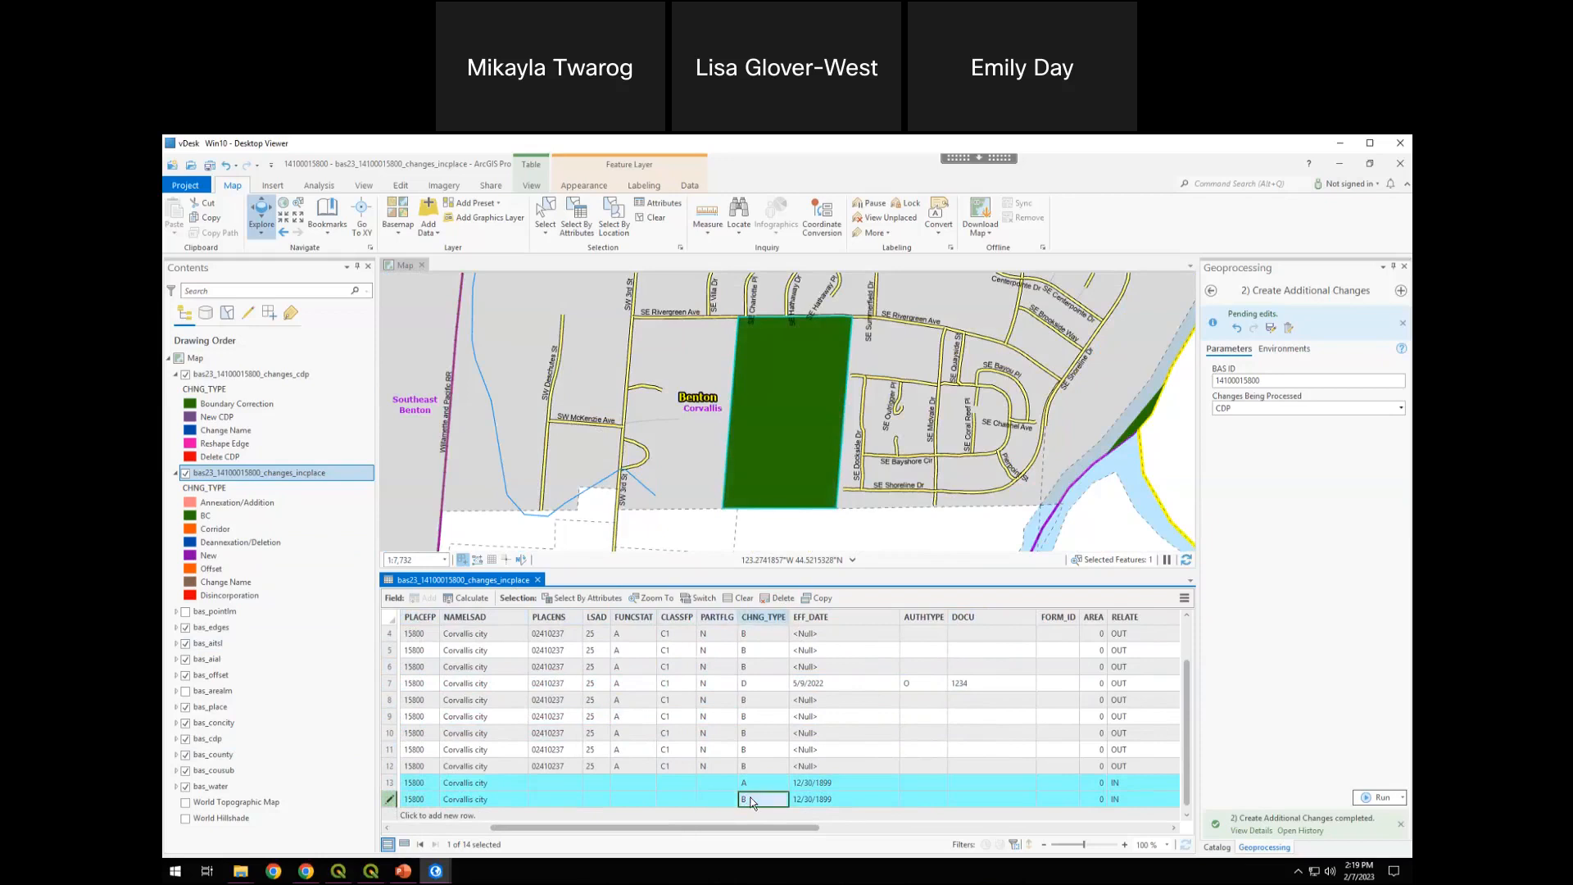
click(721, 769)
click(811, 767)
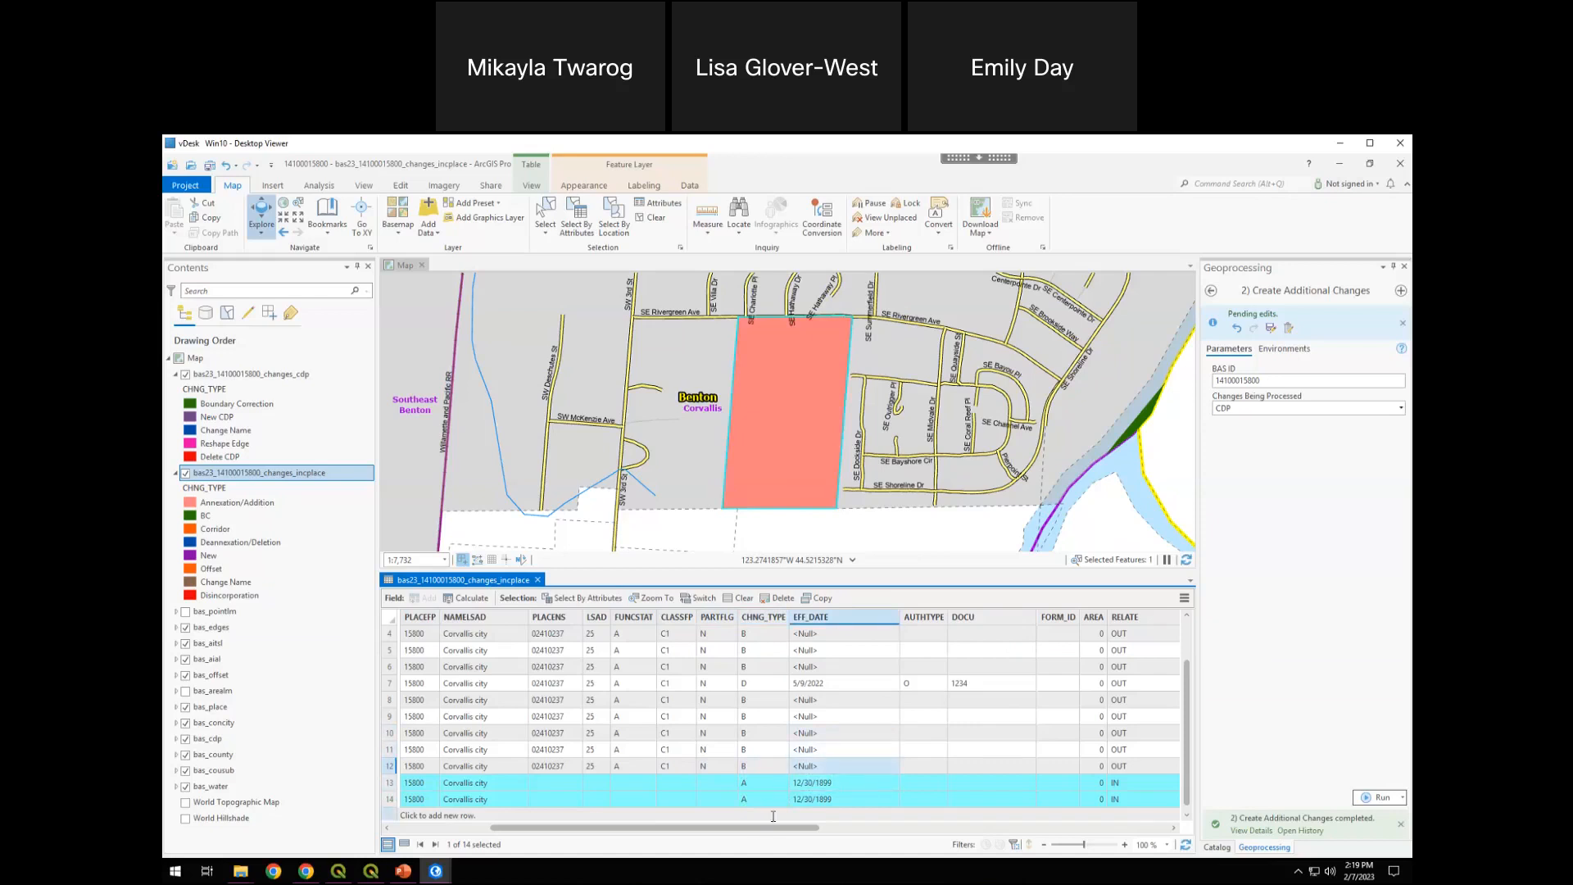
click(773, 816)
click(837, 754)
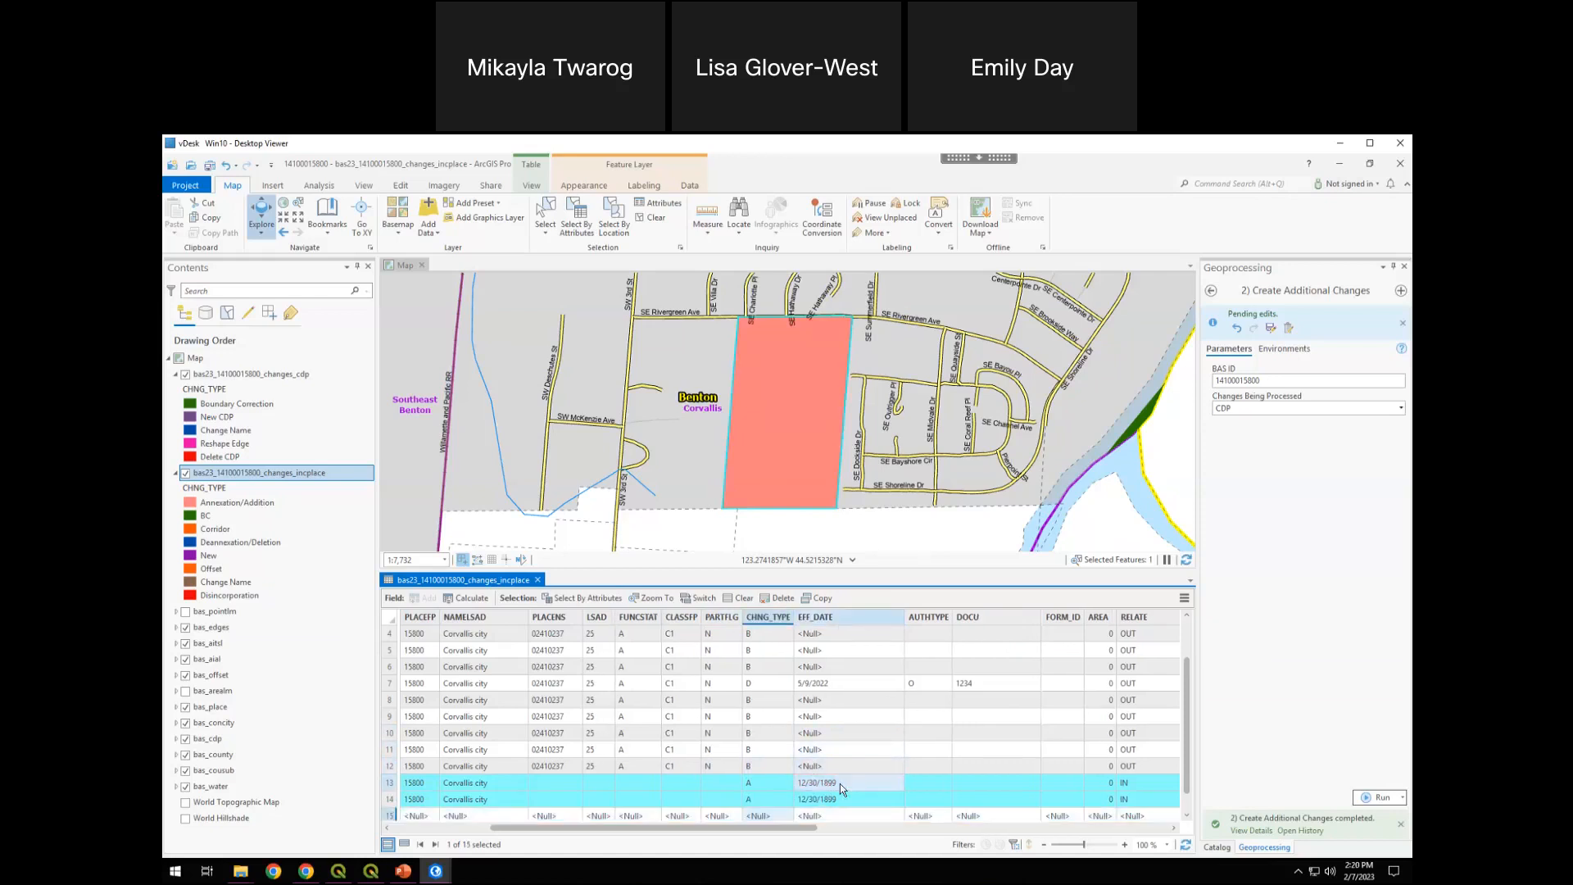
click(841, 768)
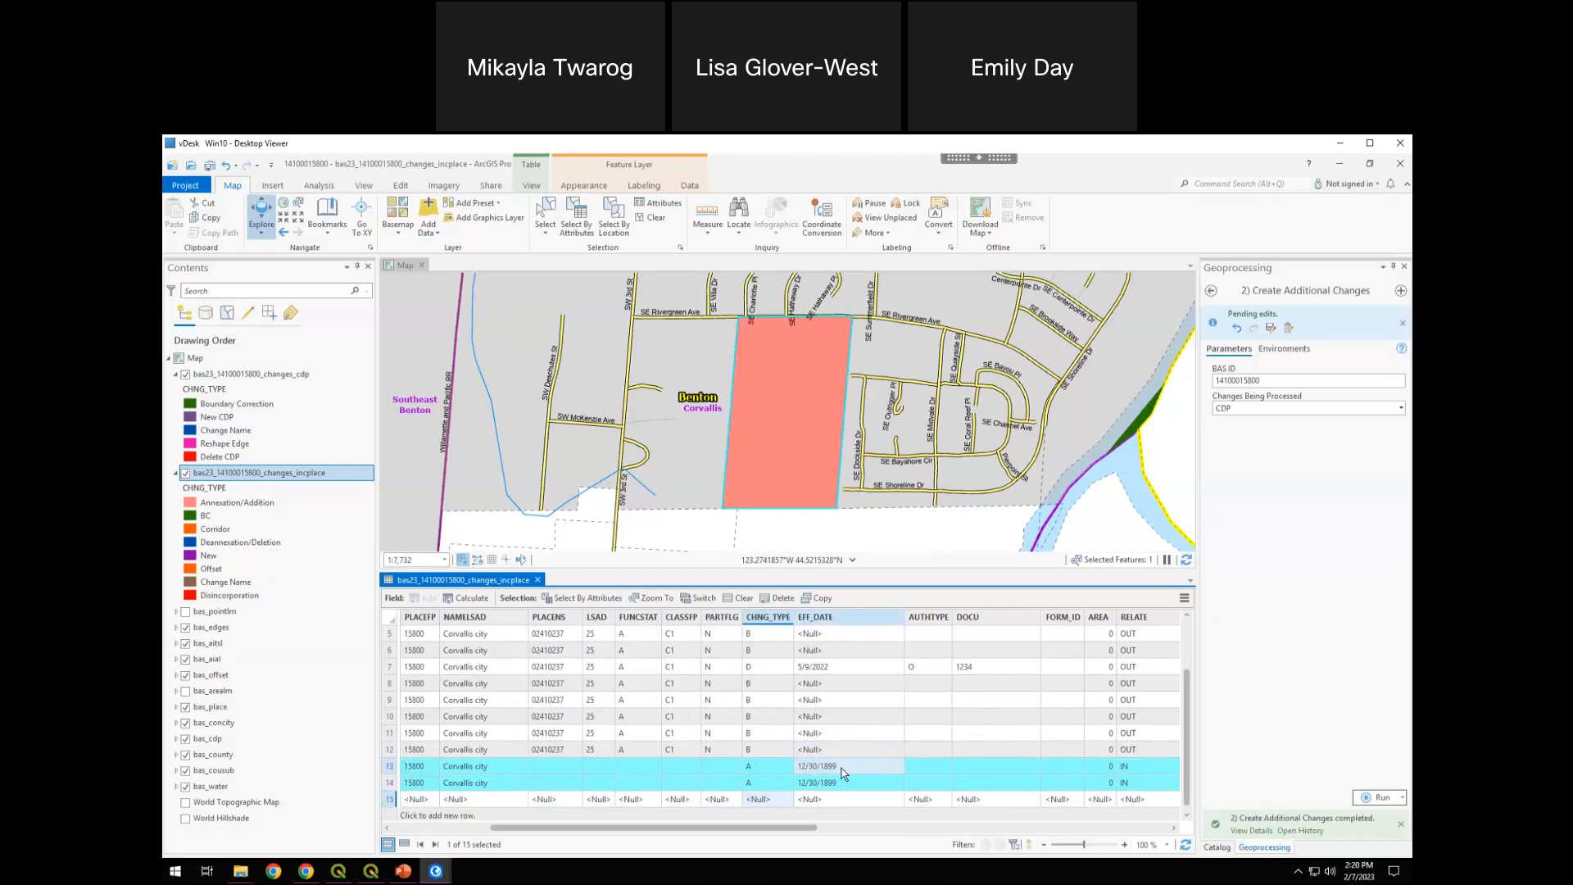
click(967, 767)
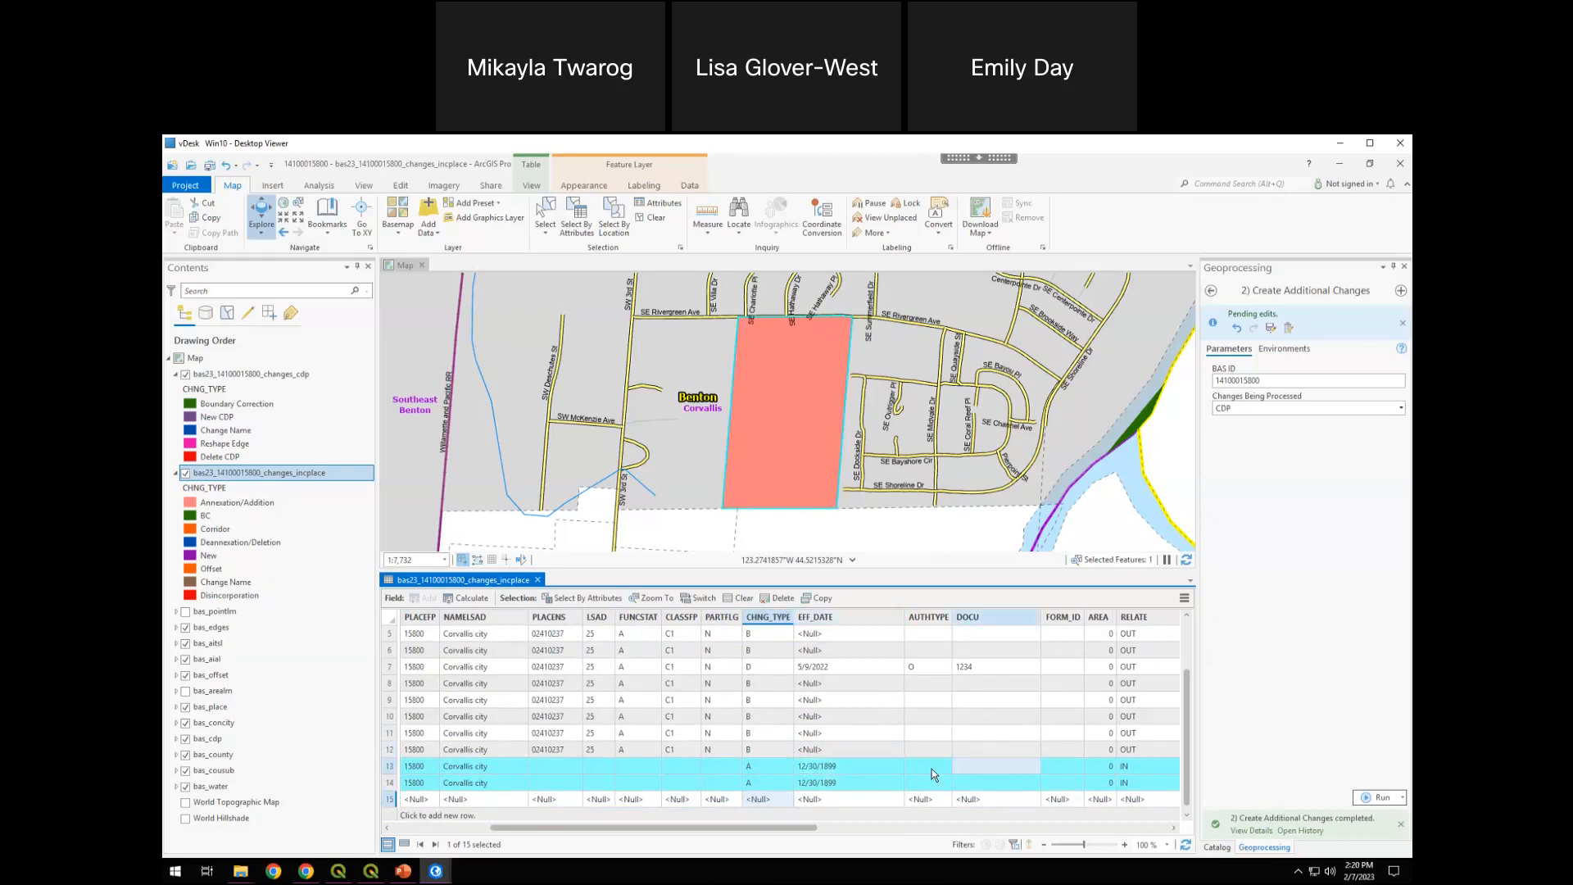
click(390, 799)
right_click(391, 803)
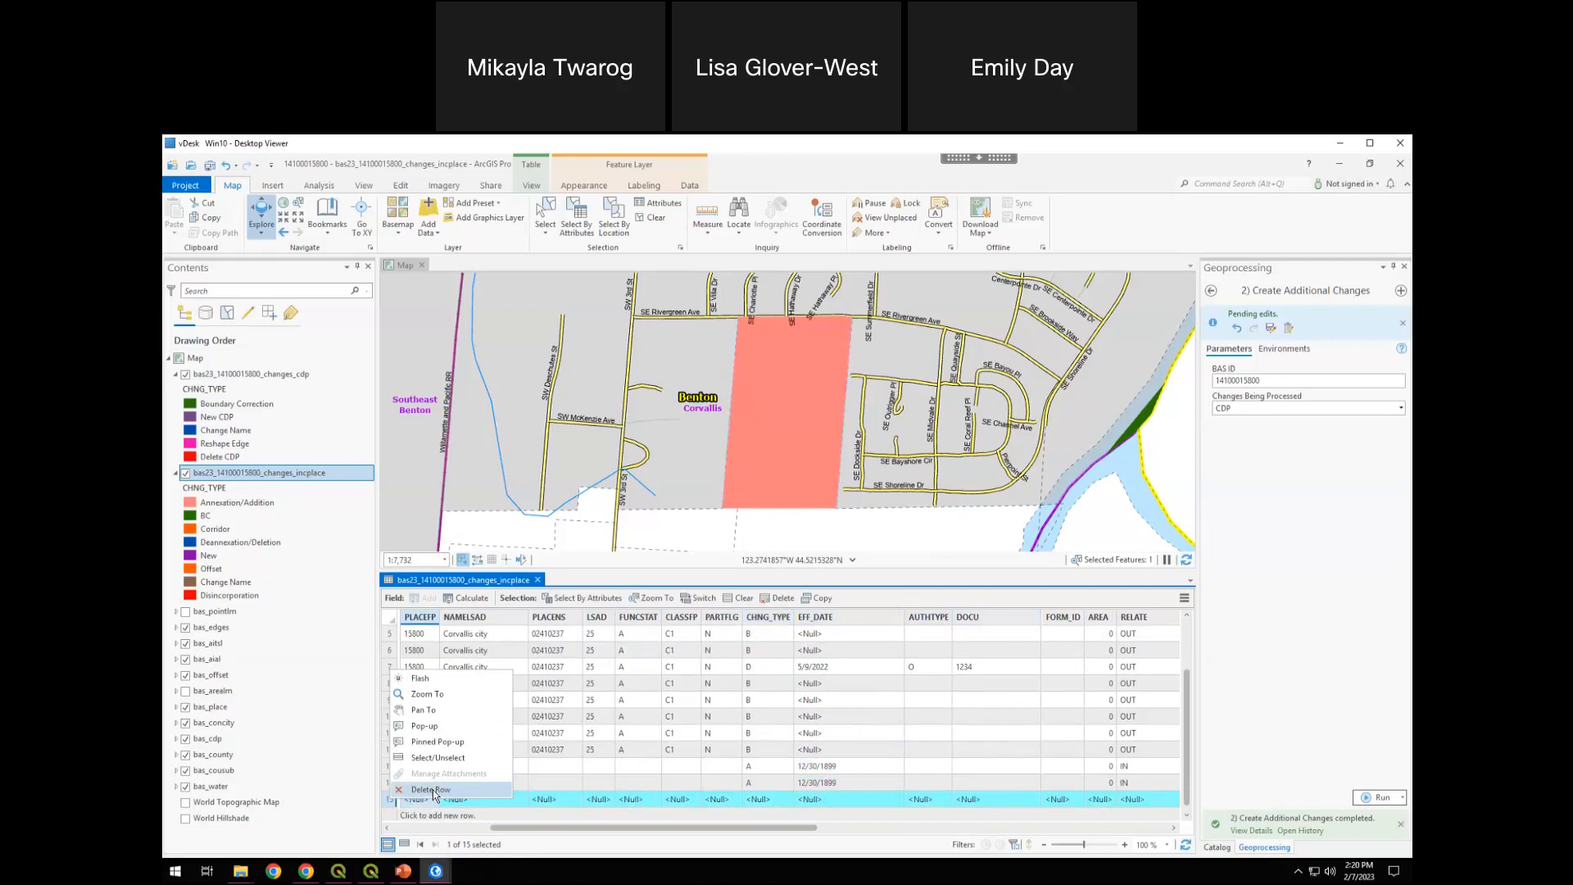
click(434, 790)
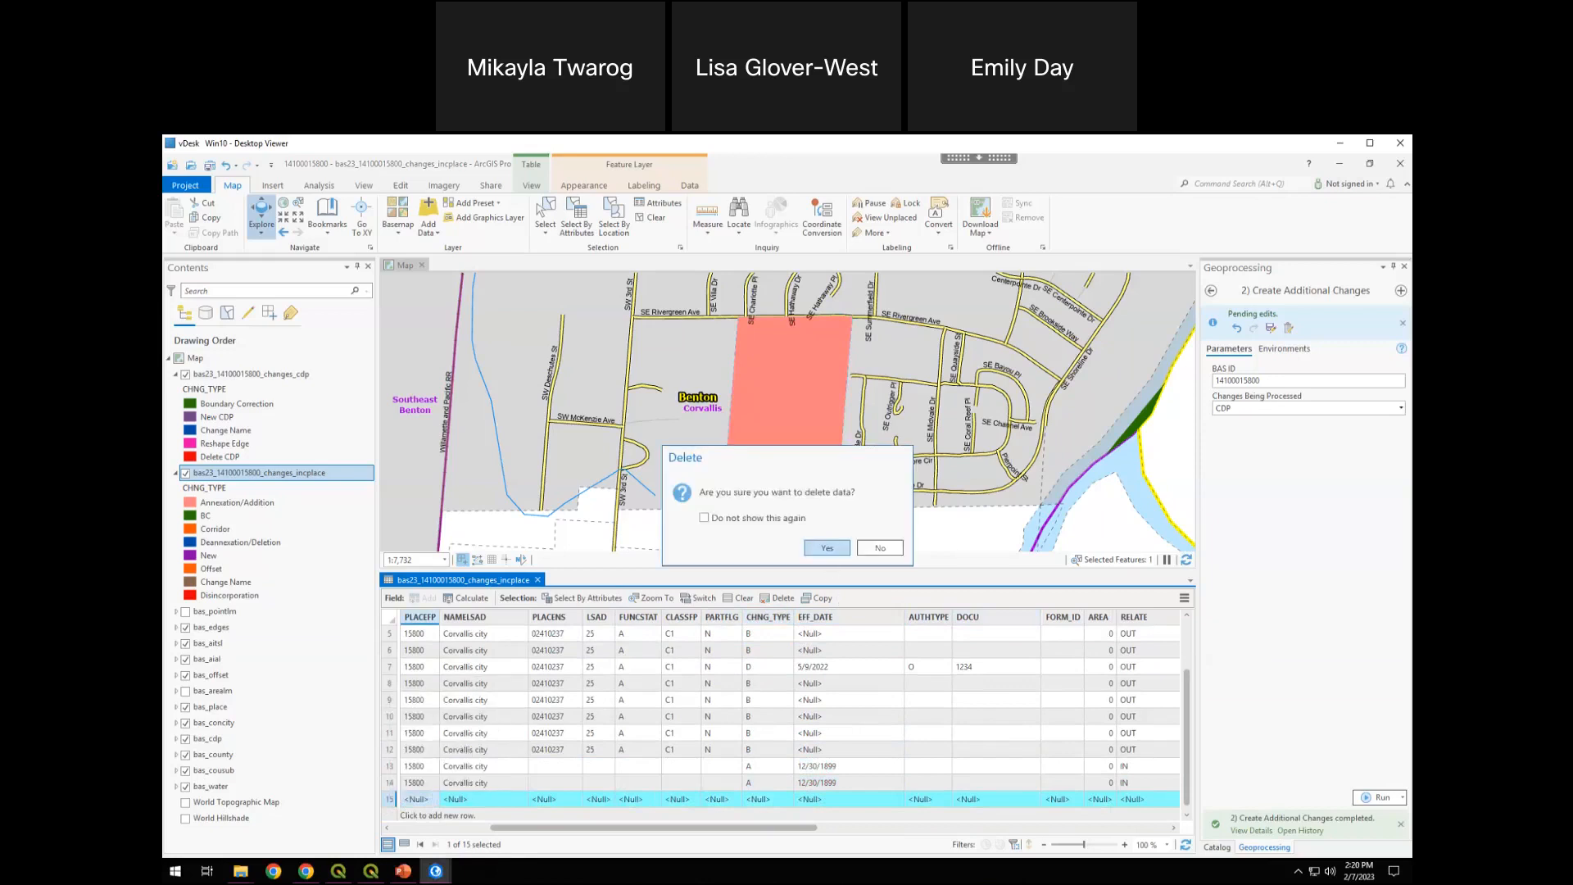
click(827, 547)
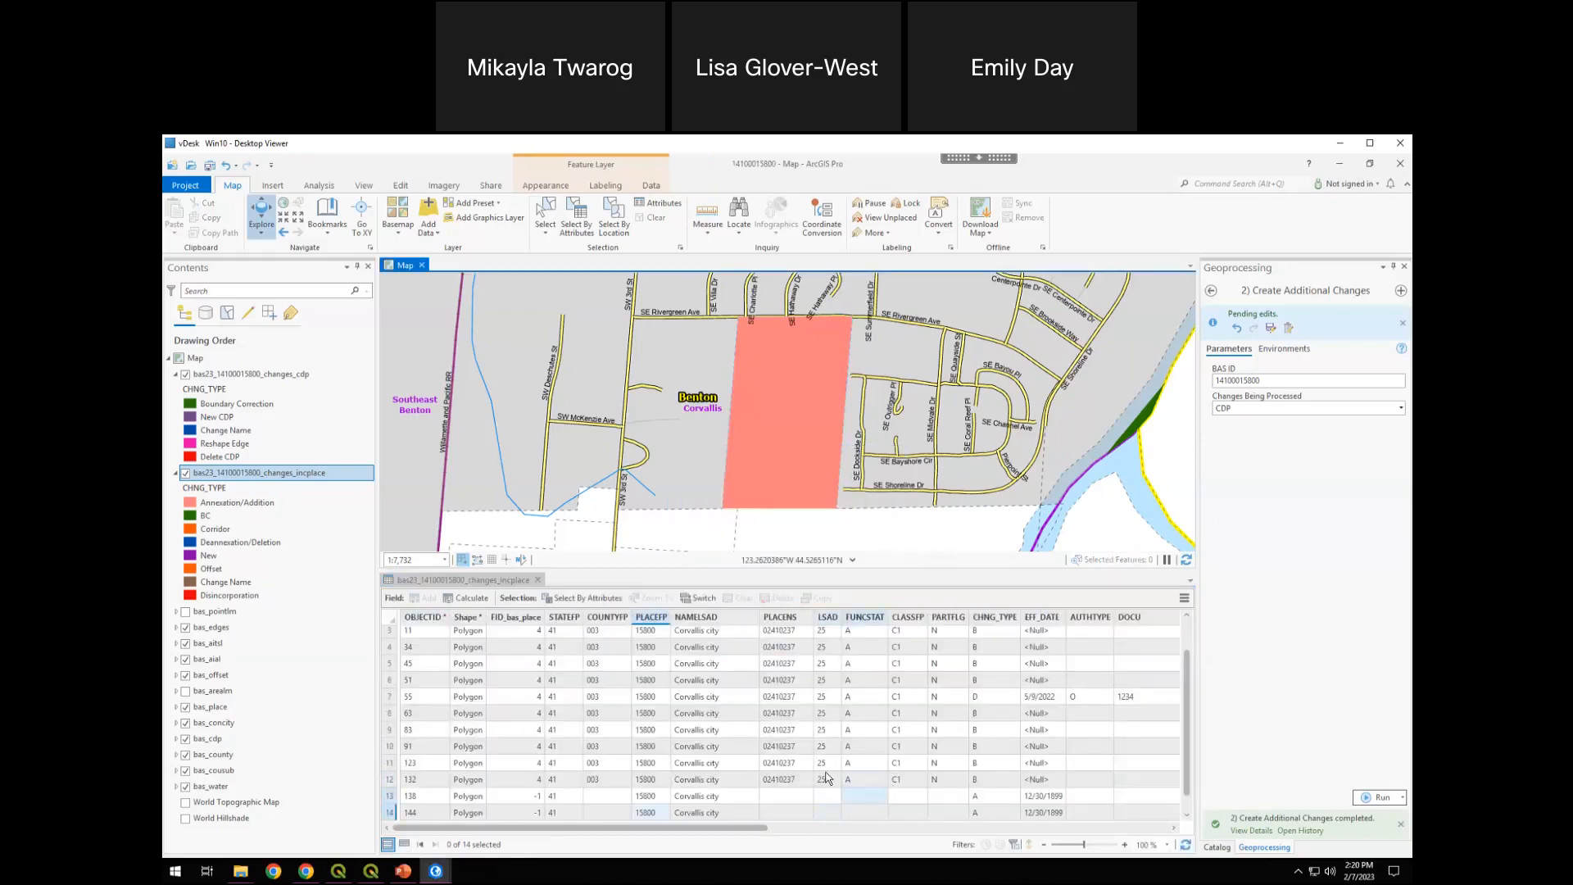
Save all pending edits made to the incorporated place changes
drag(737, 830, 828, 821)
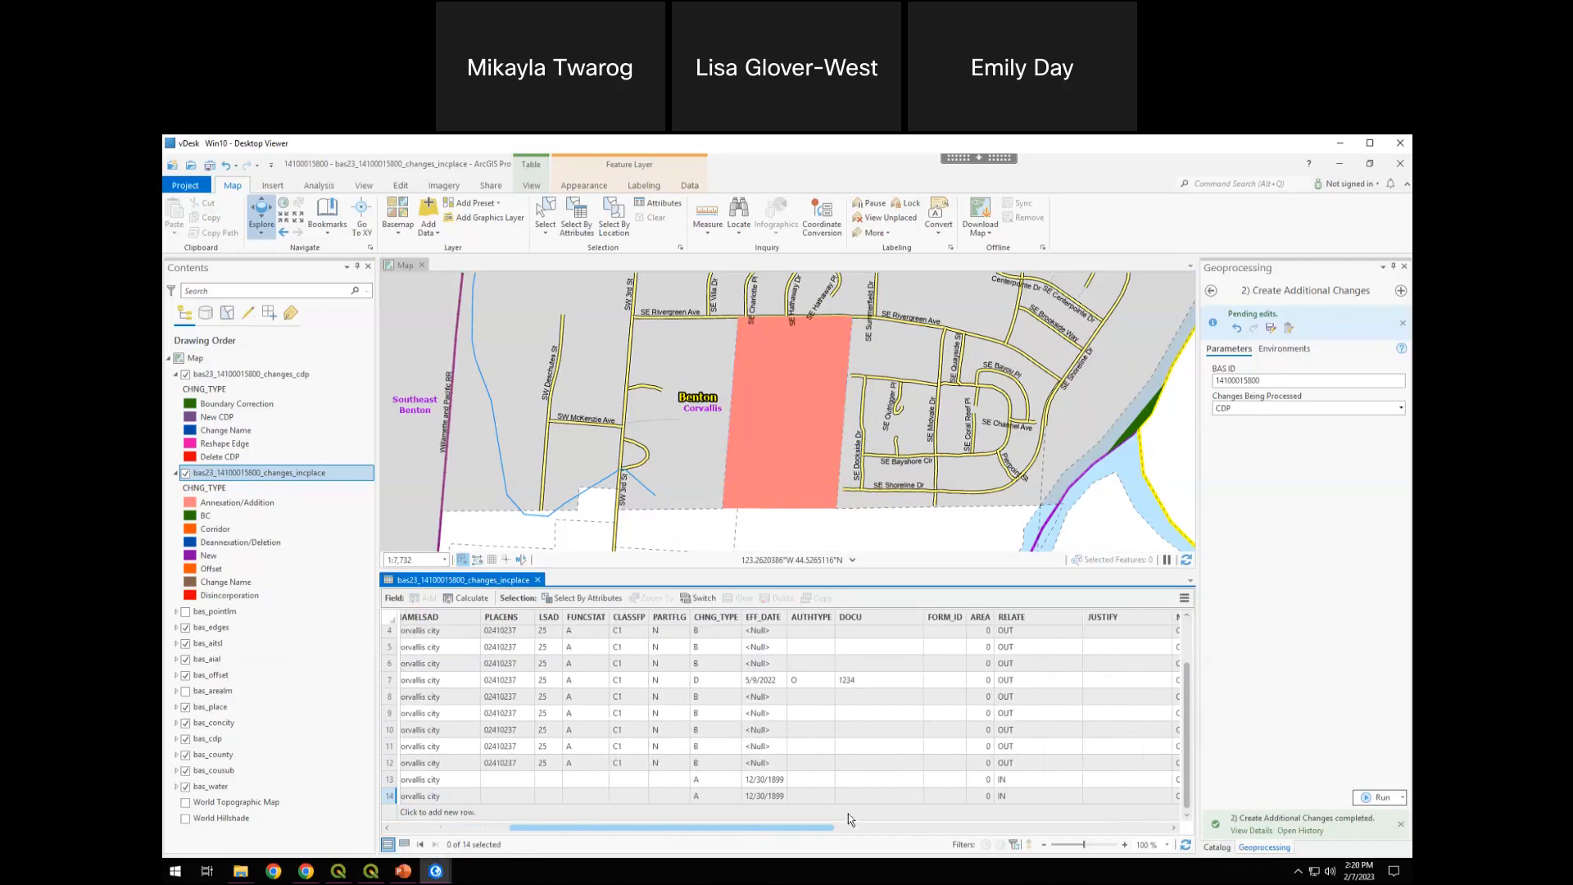
click(852, 782)
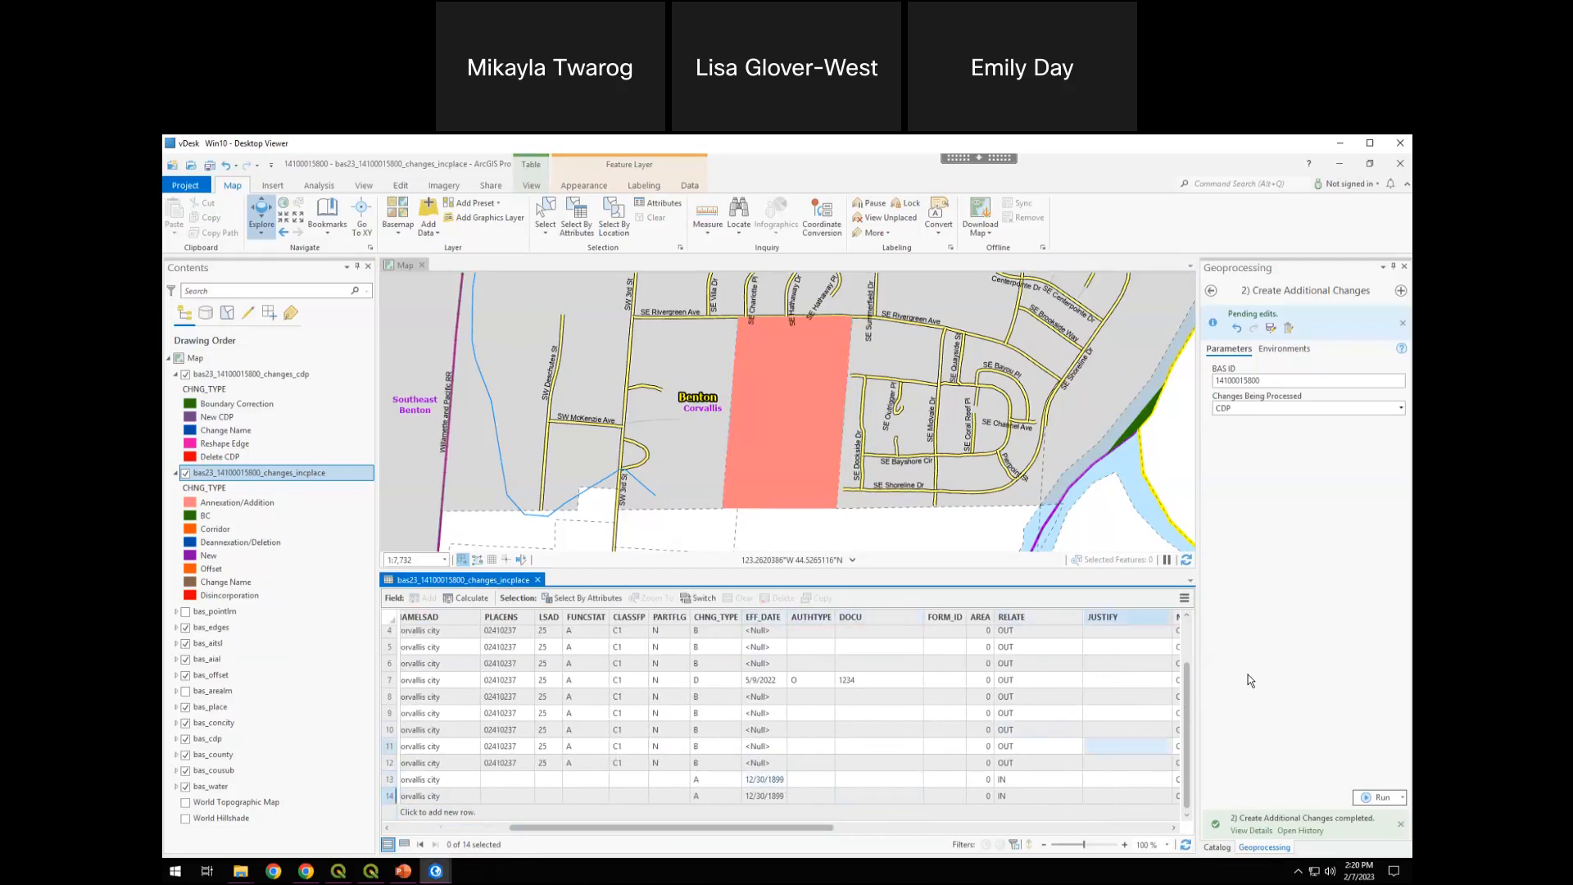
click(1294, 659)
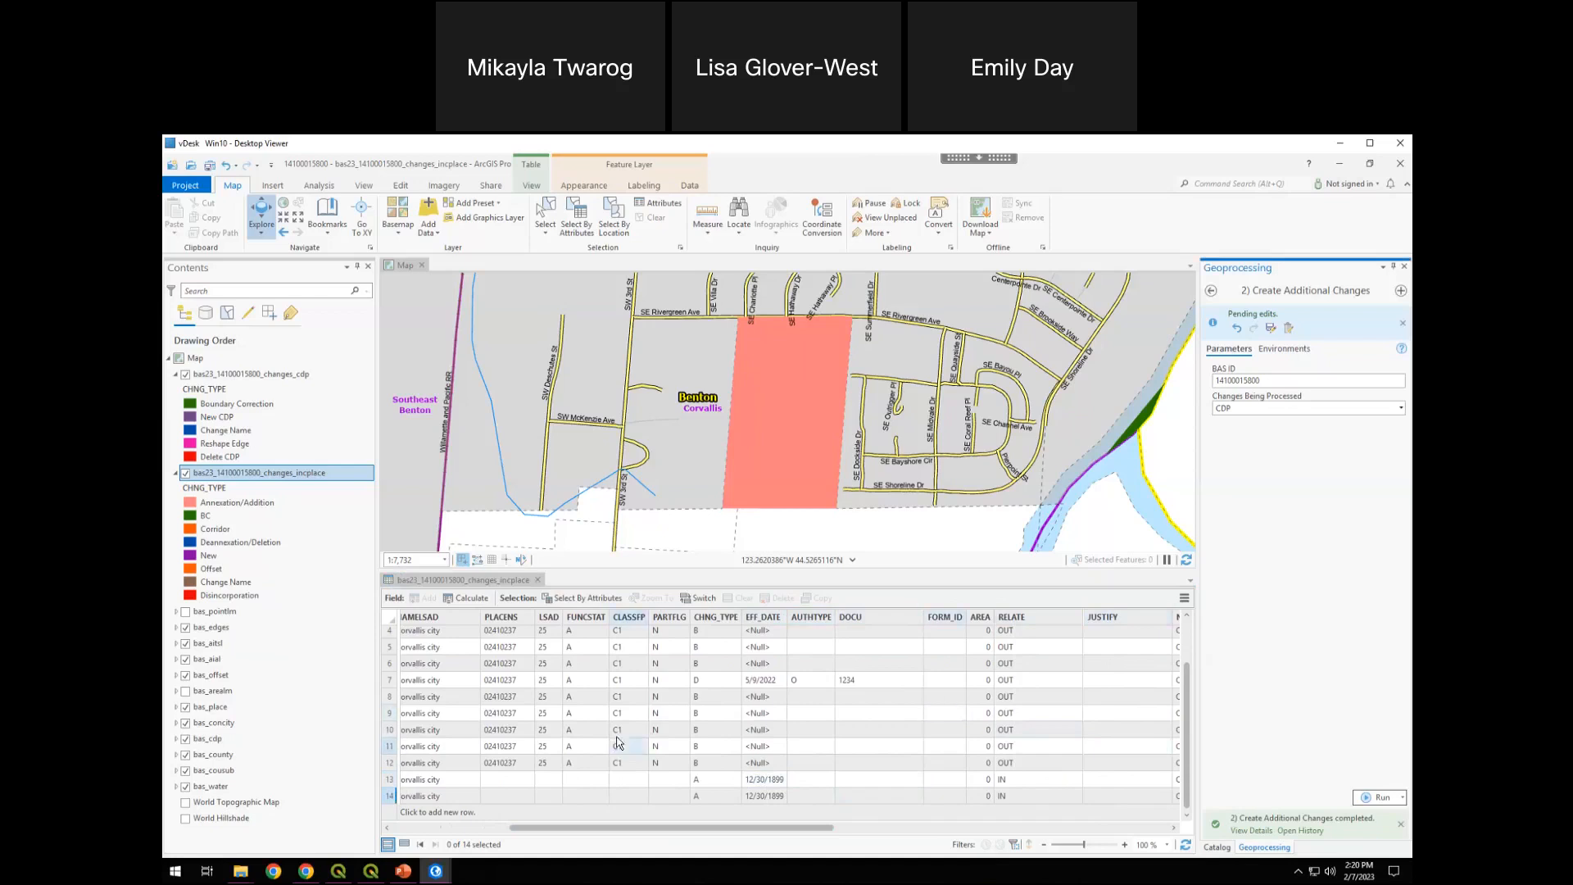
click(617, 736)
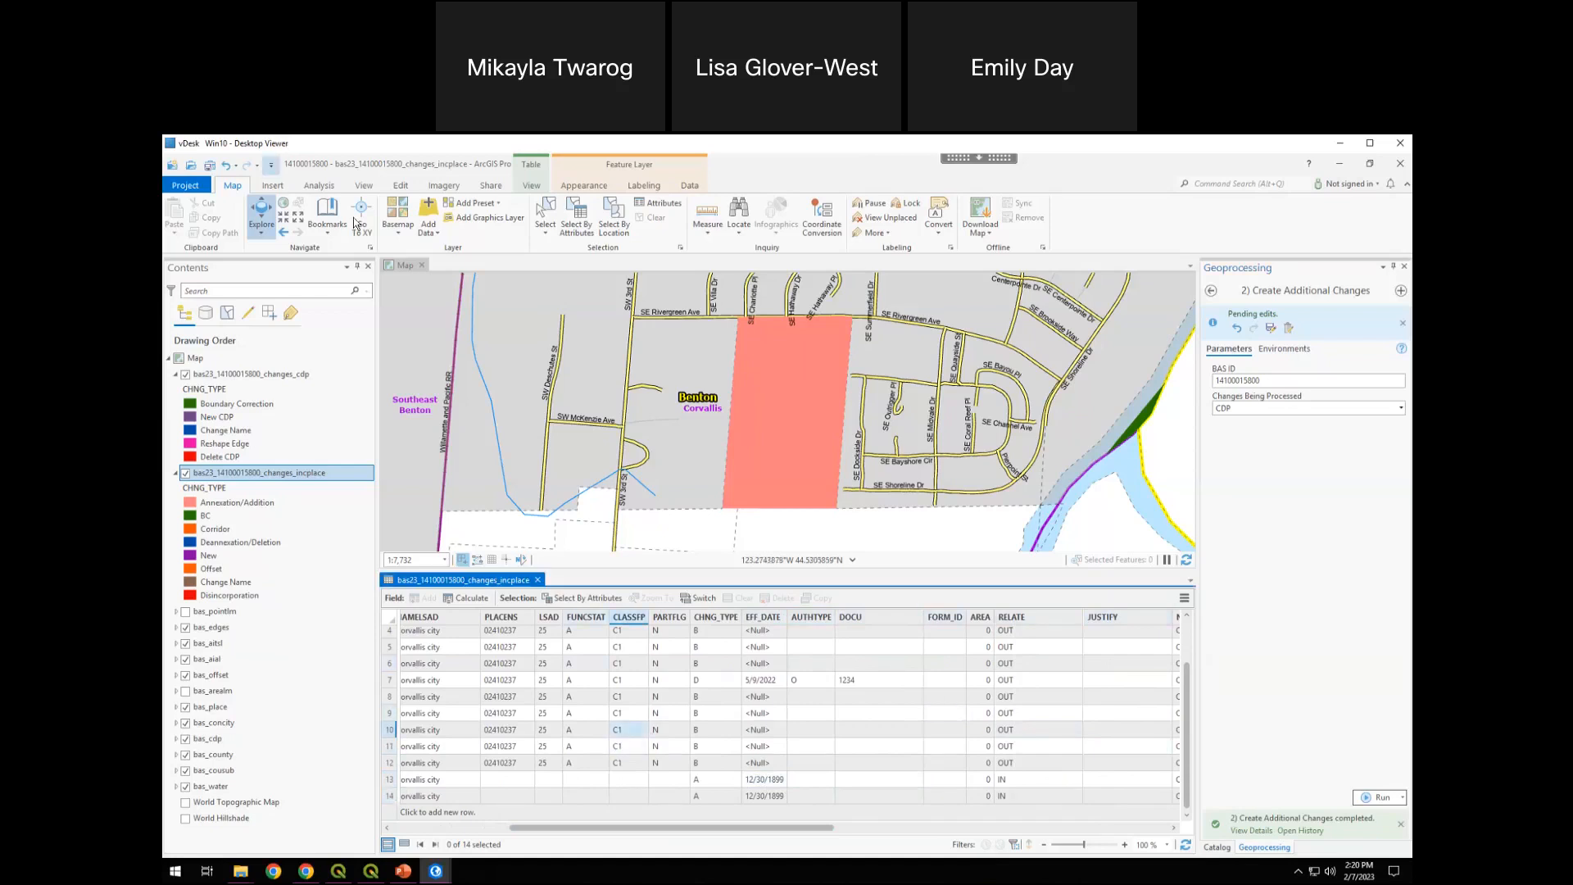
click(400, 185)
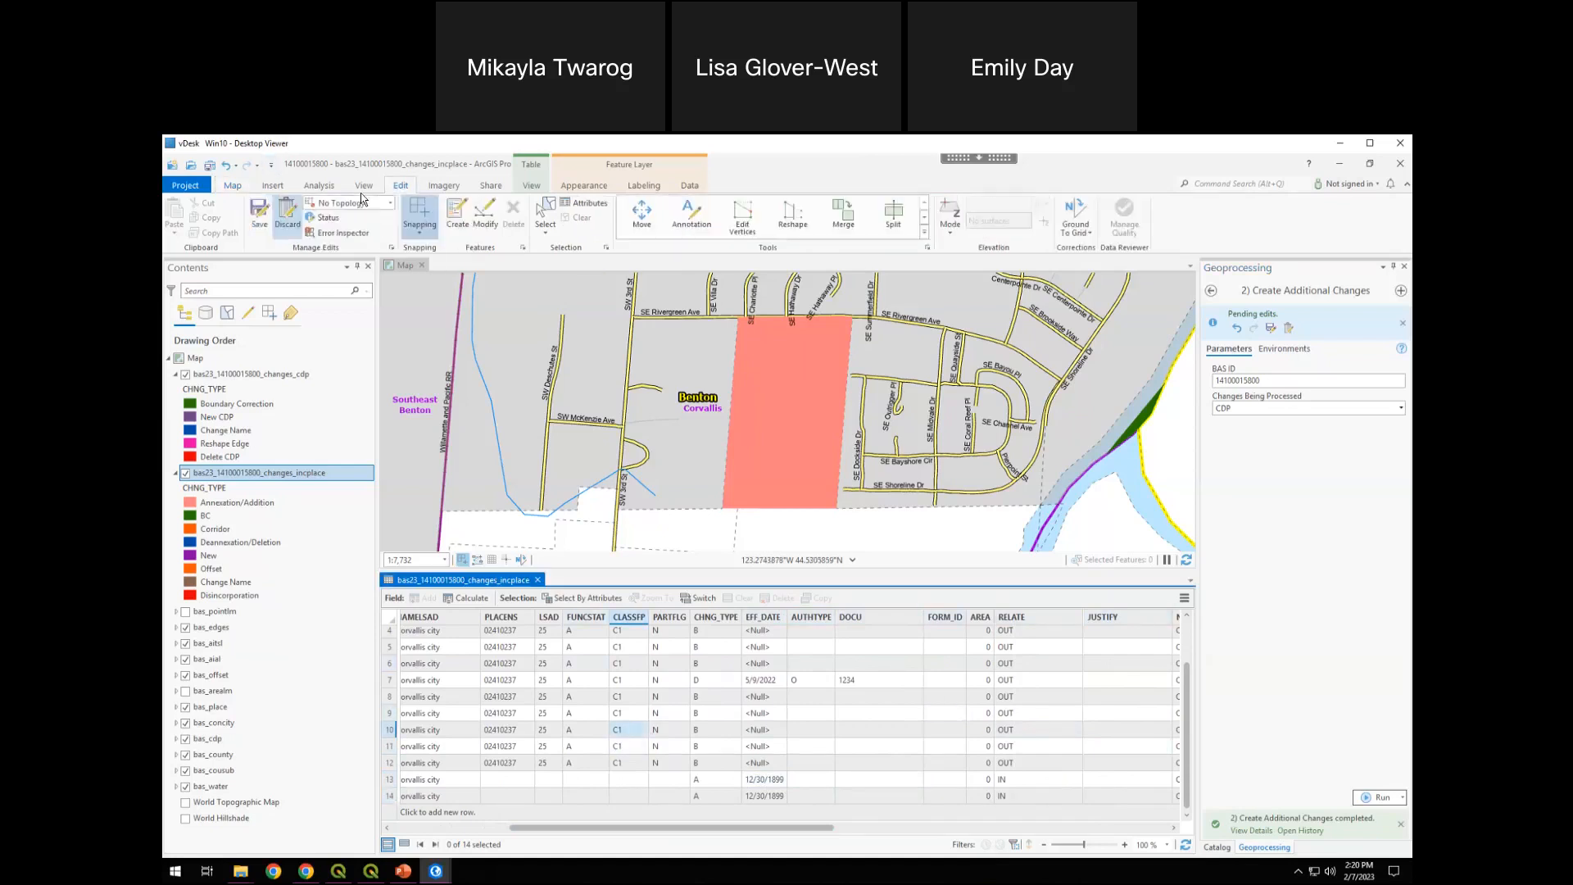
click(259, 214)
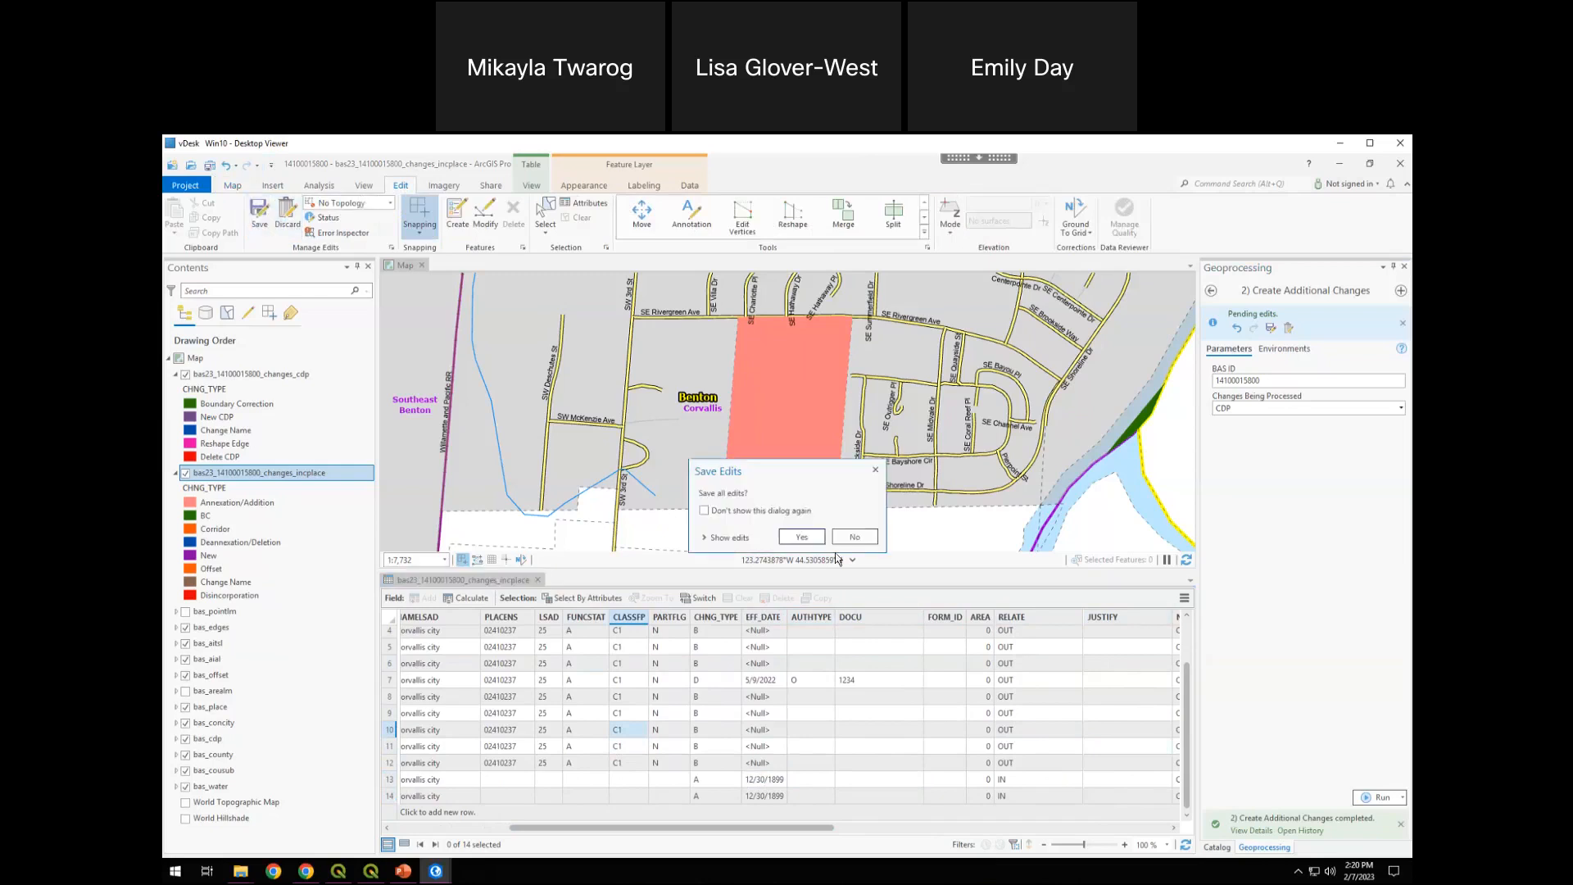
click(801, 537)
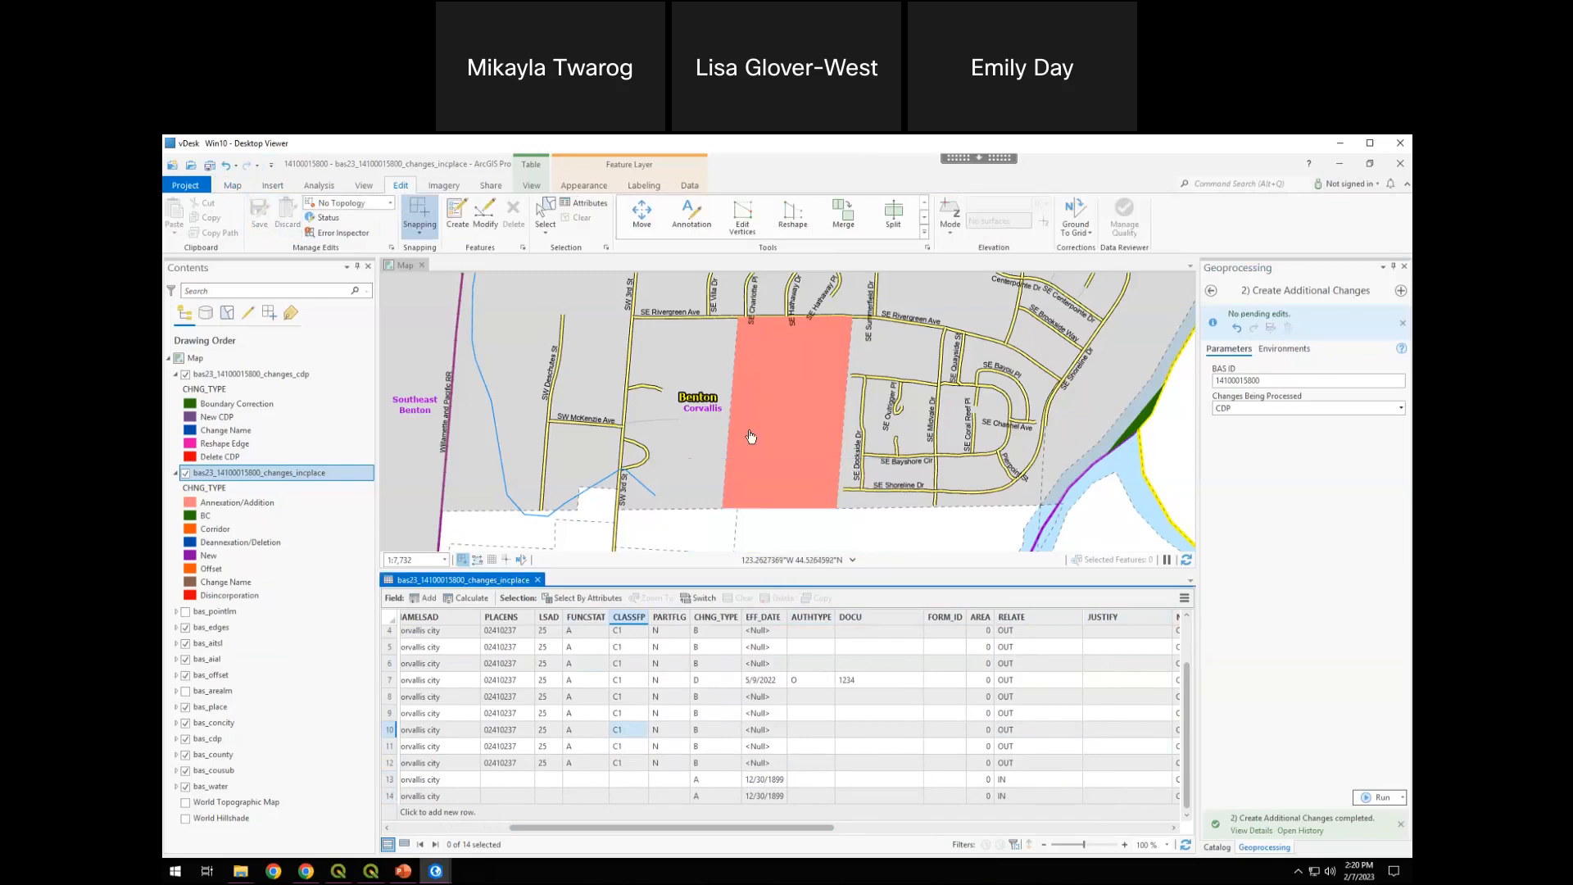
Zoom to Alpine CDP from the bas_cdp attribute table, close that table and clear the selection
click(267, 374)
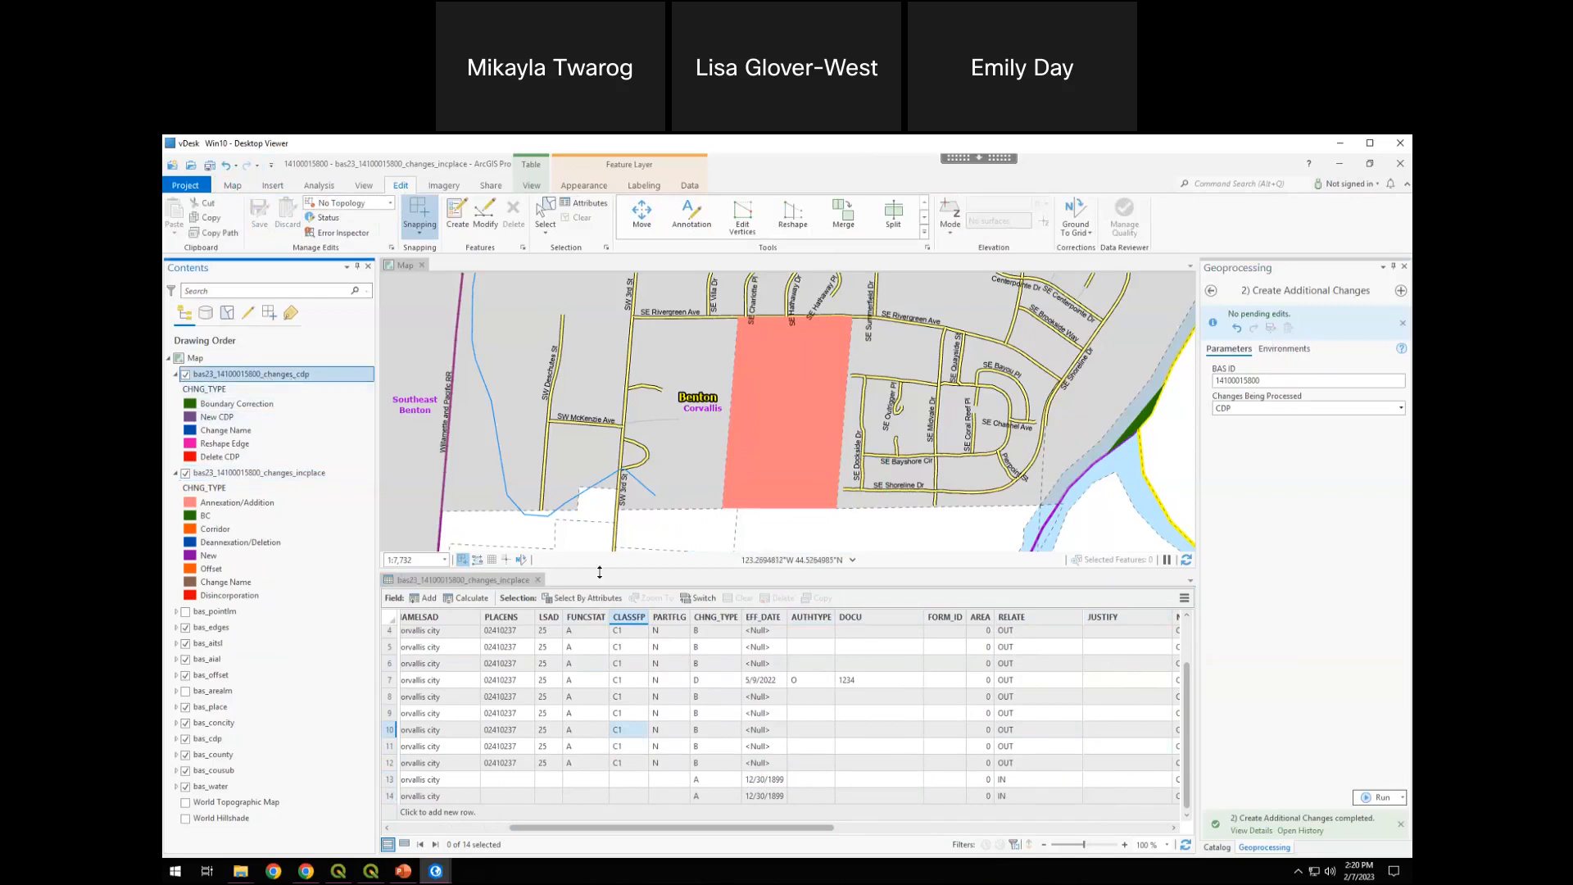
drag(596, 579, 596, 611)
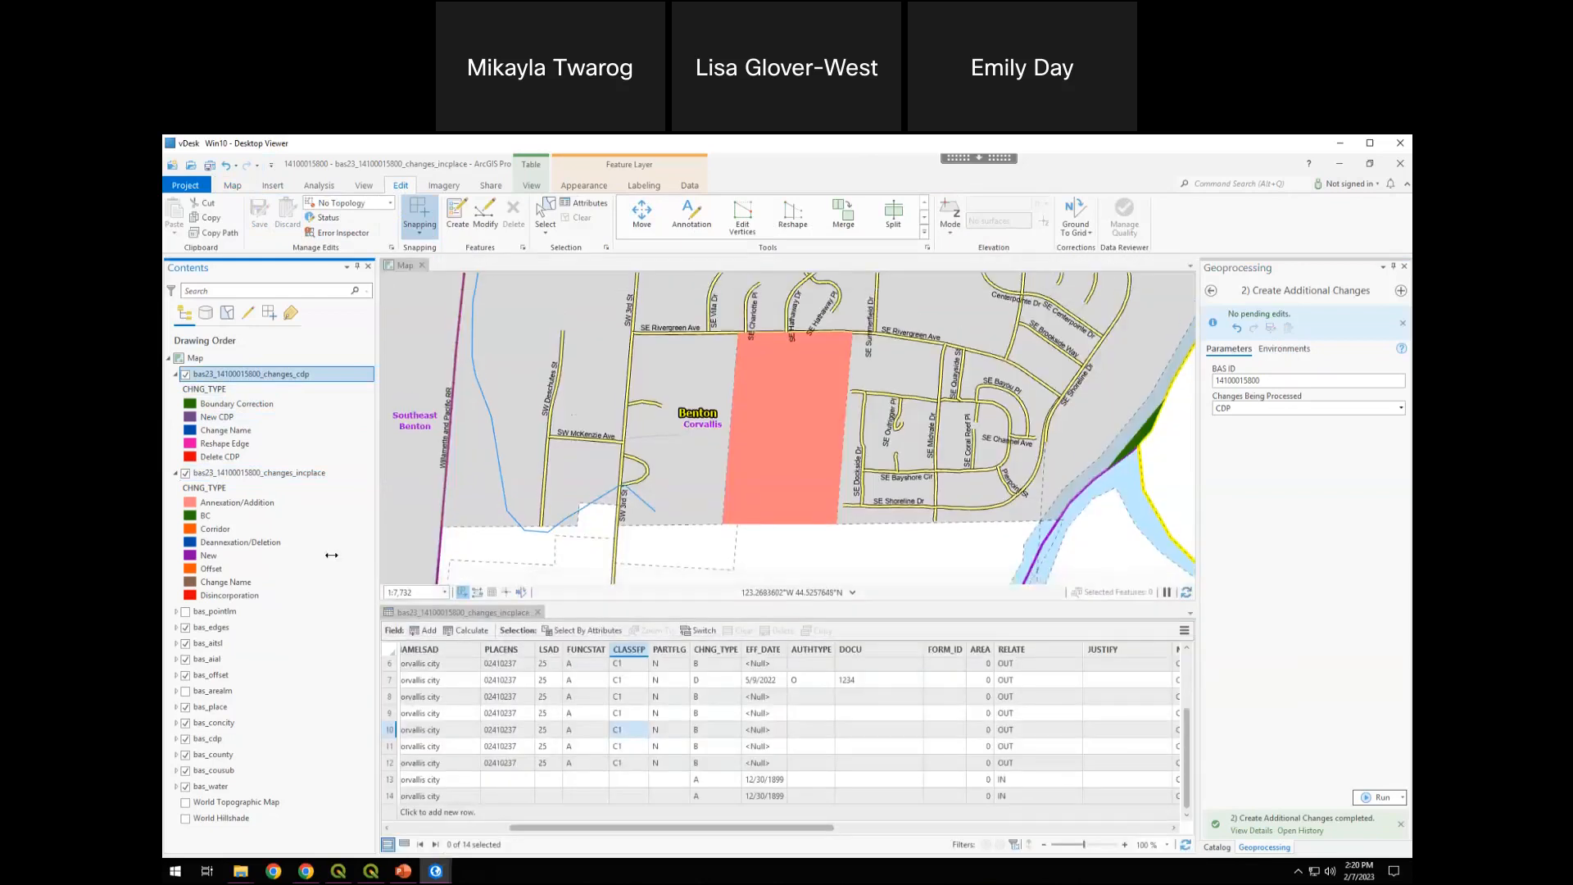
right_click(209, 740)
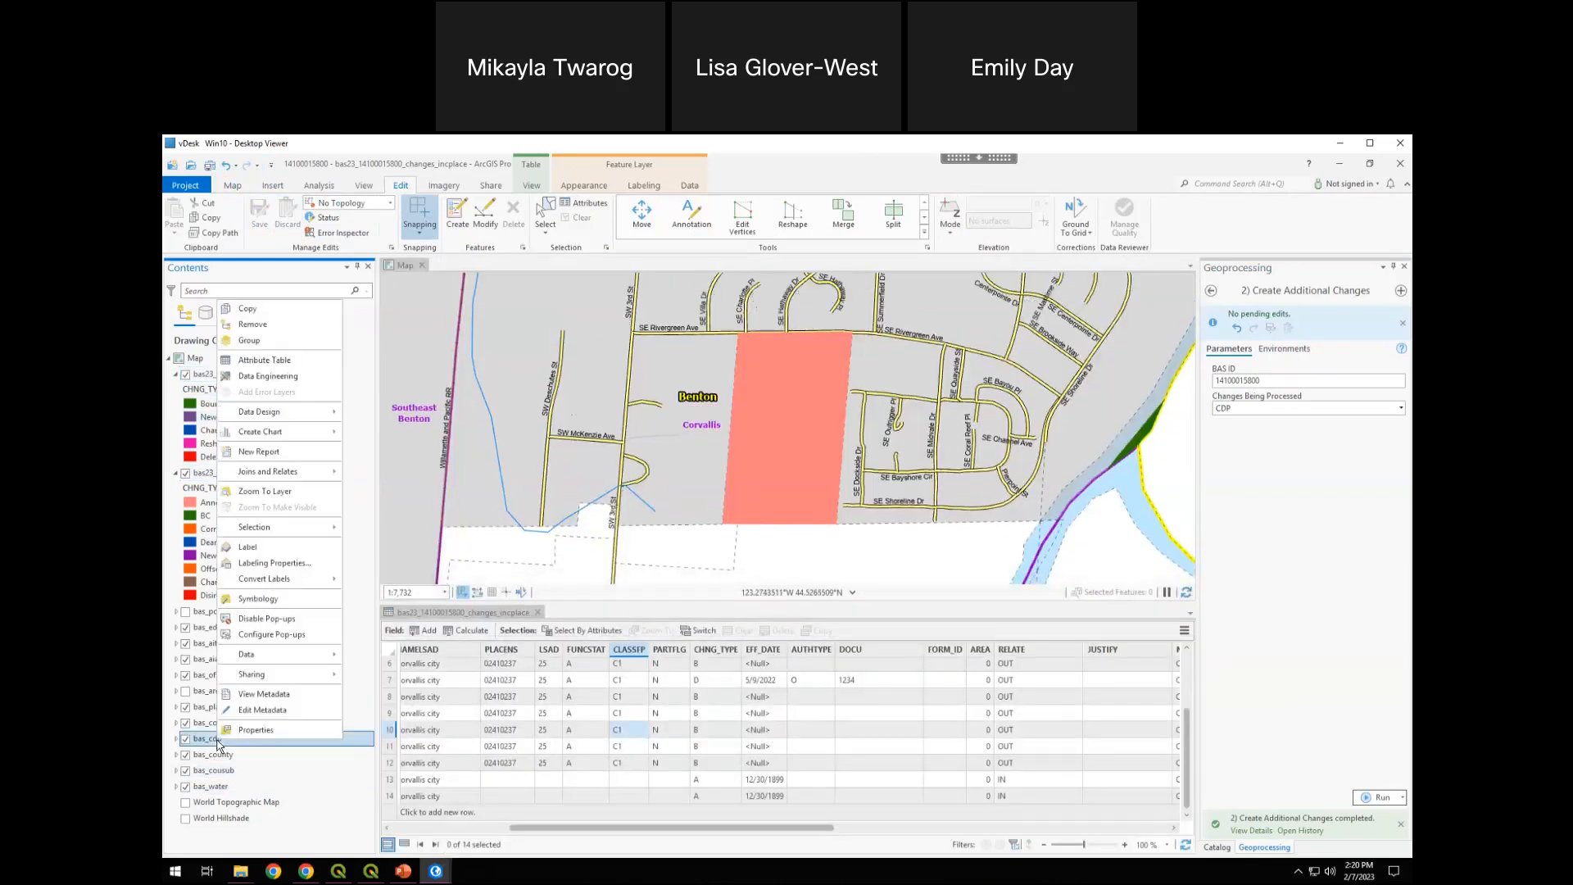
click(264, 359)
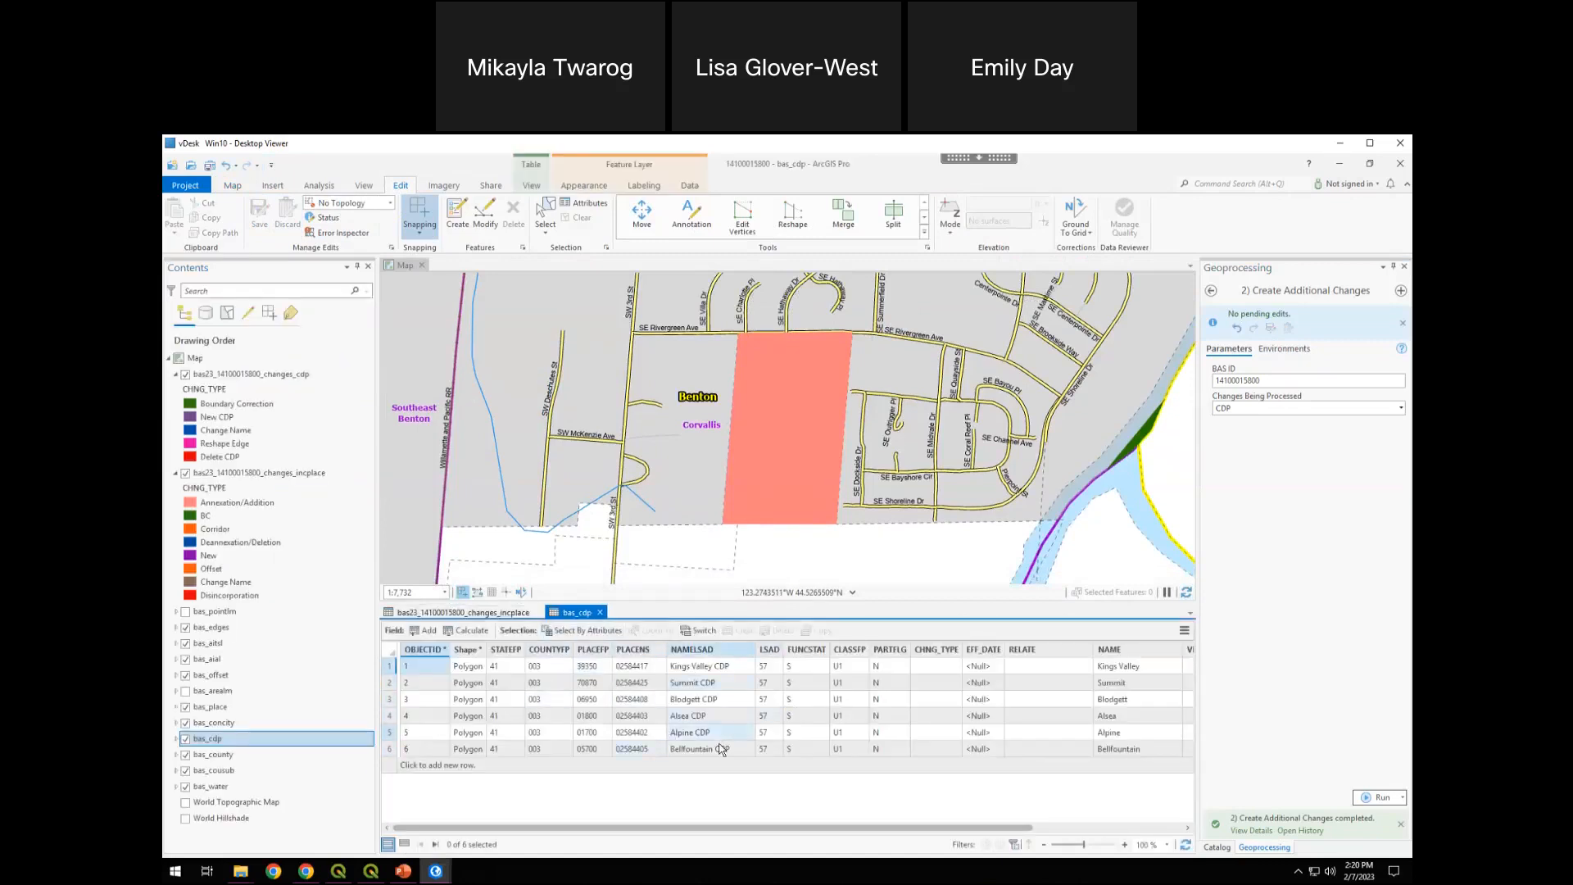
double_click(391, 738)
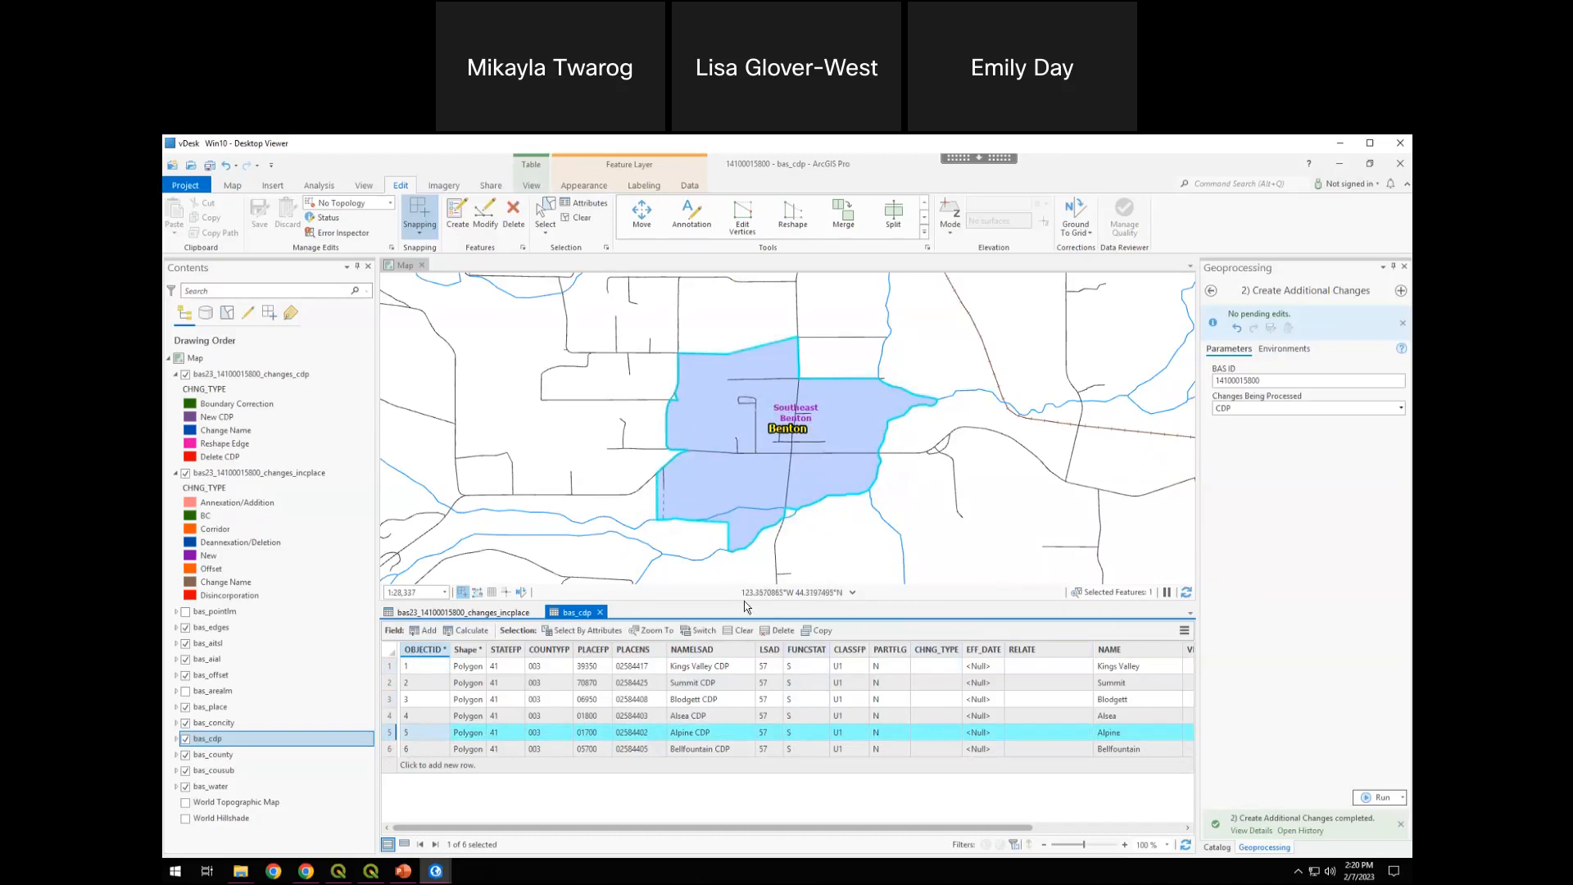
click(601, 613)
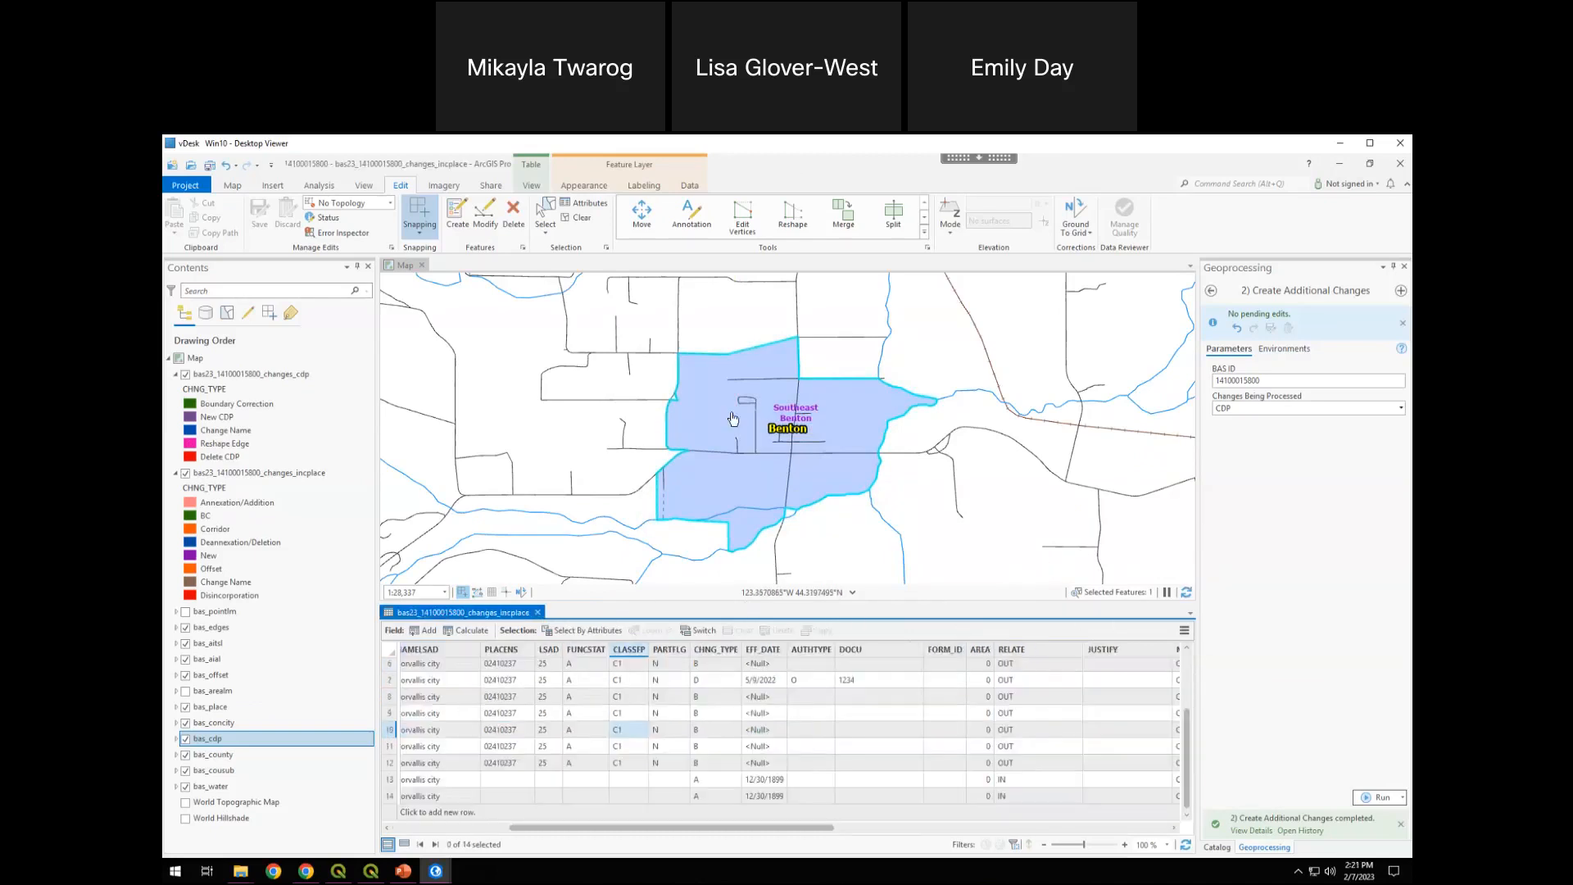
click(577, 217)
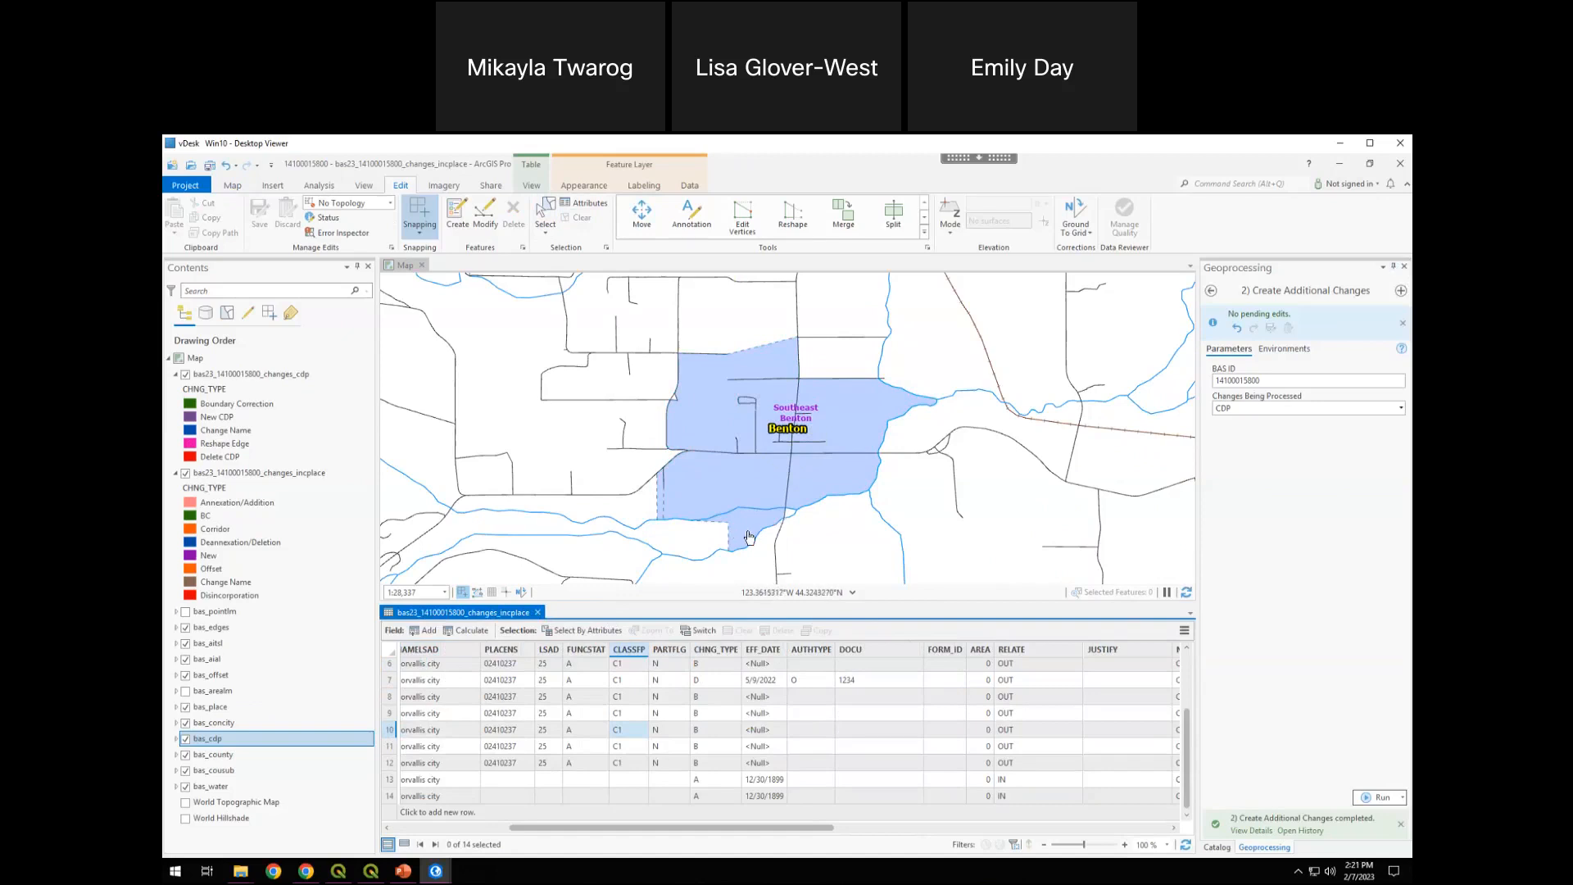
scroll(752, 537, down, 1)
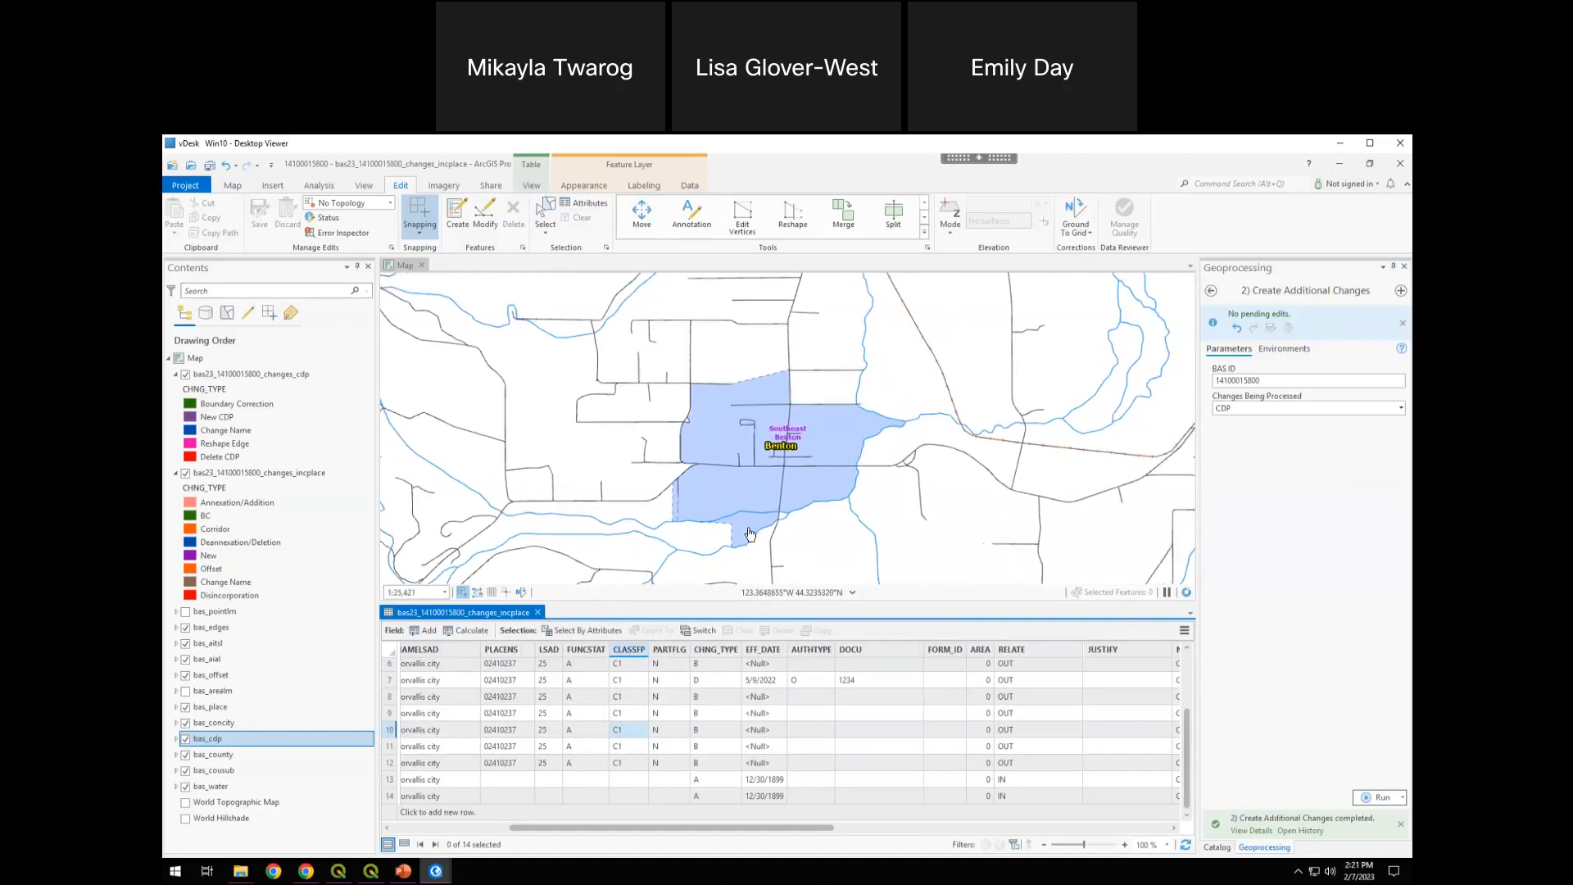
scroll(752, 538, up, 2)
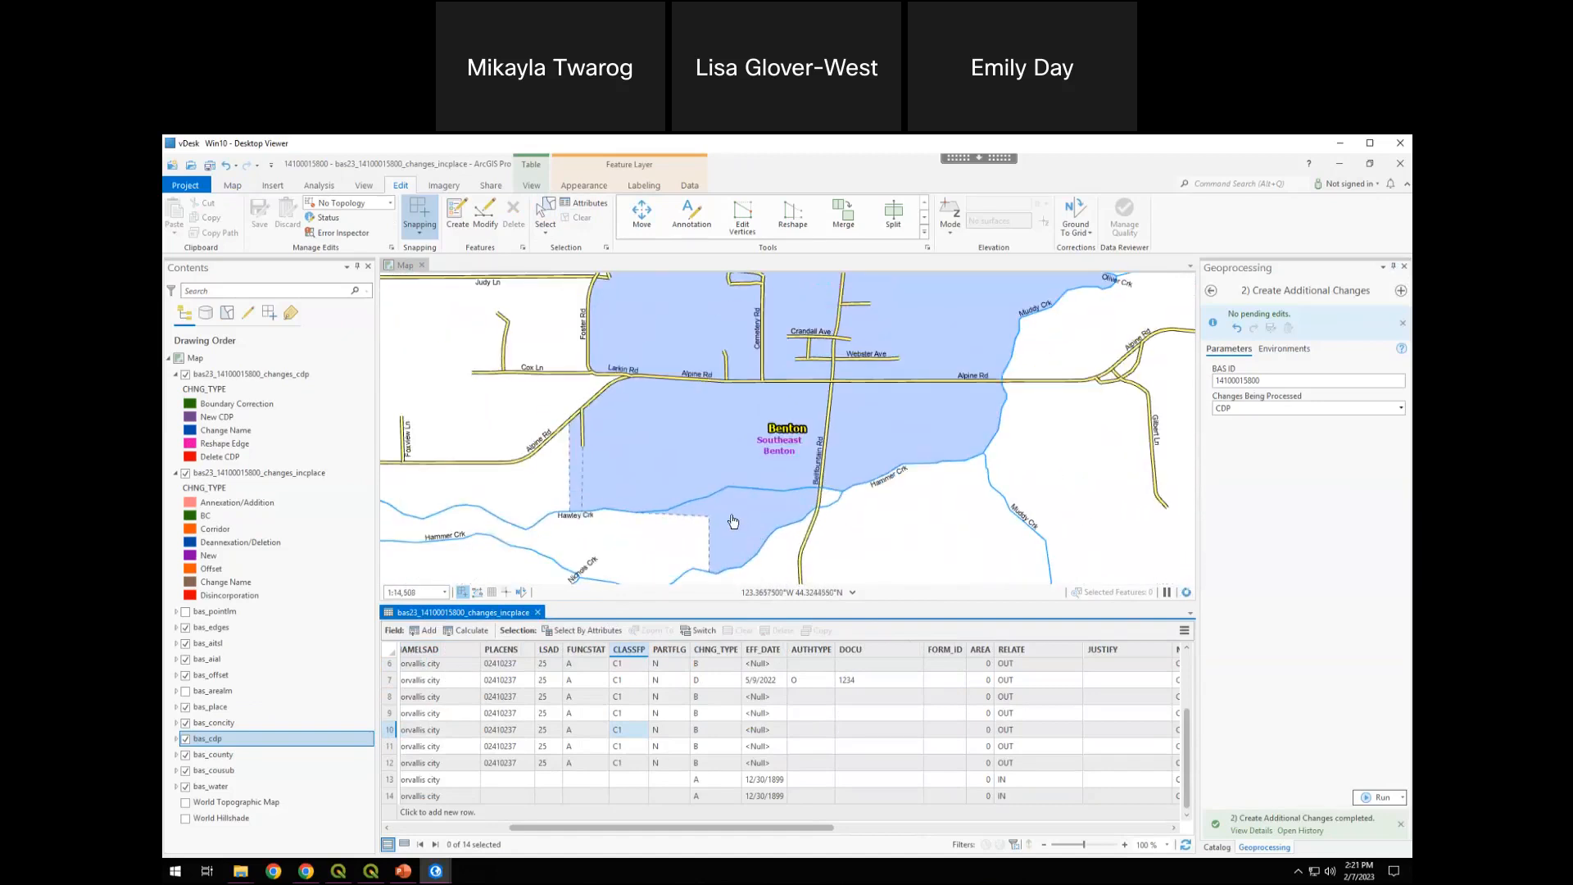
drag(736, 522, 742, 470)
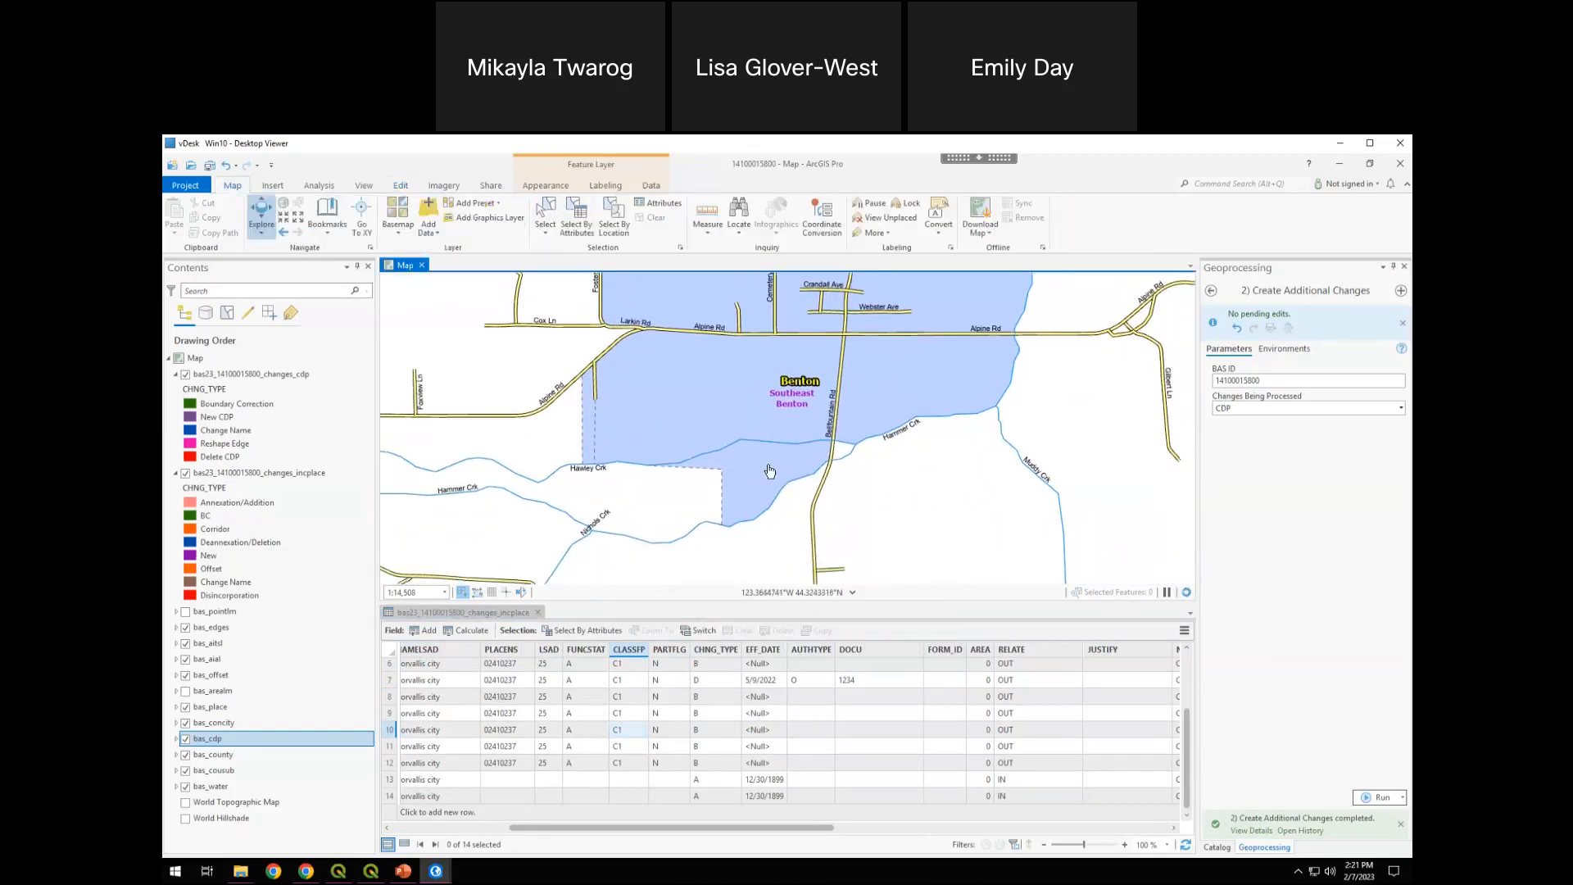
scroll(770, 471, up, 1)
click(263, 377)
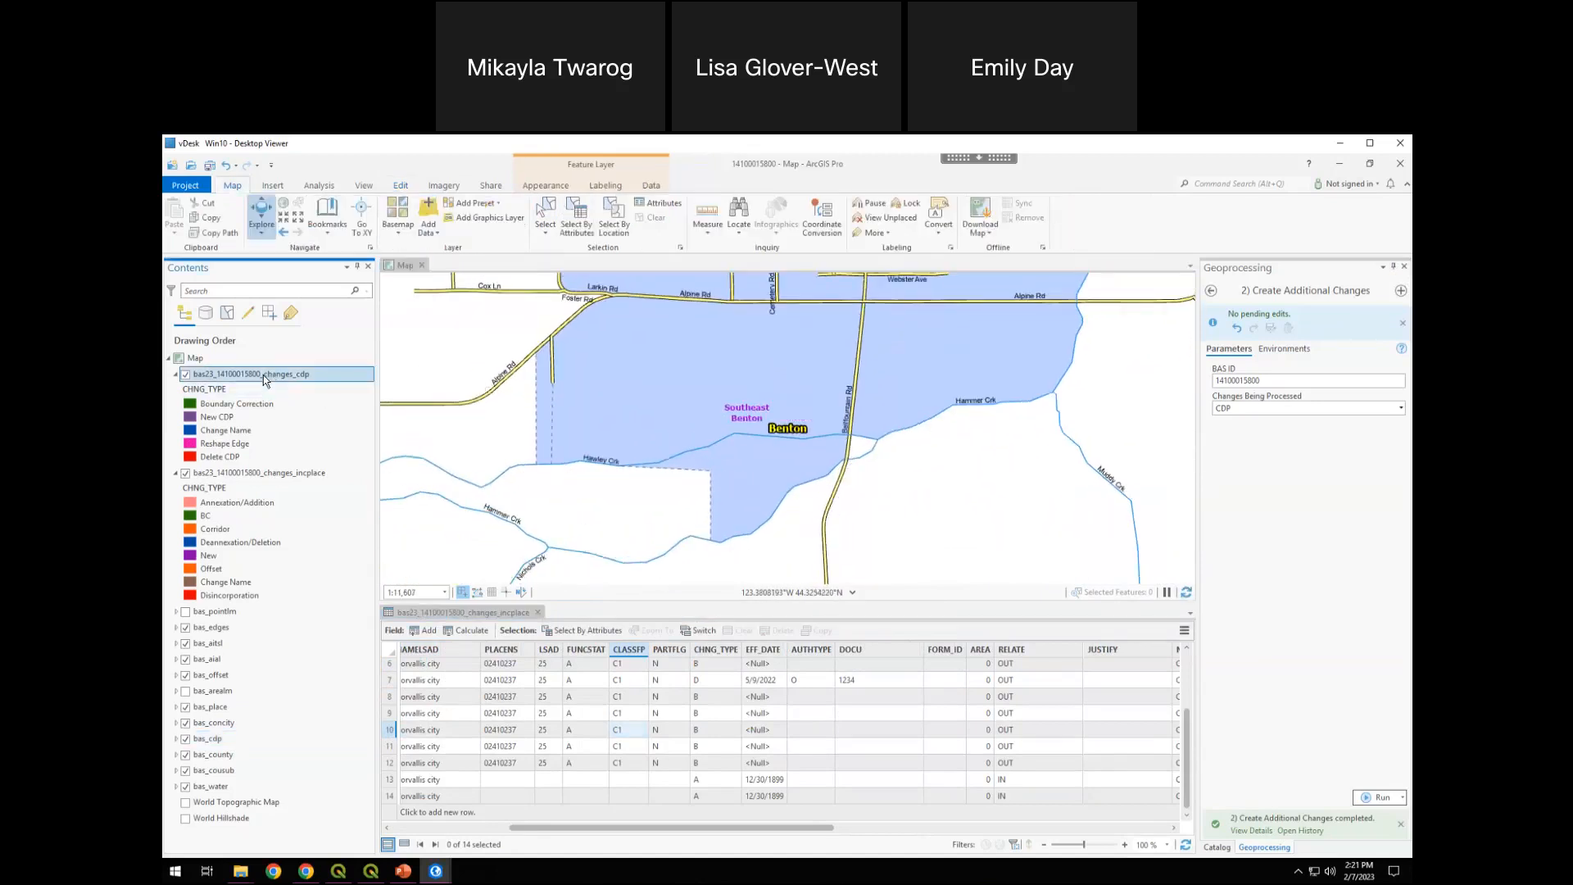
double_click(264, 377)
key(Escape)
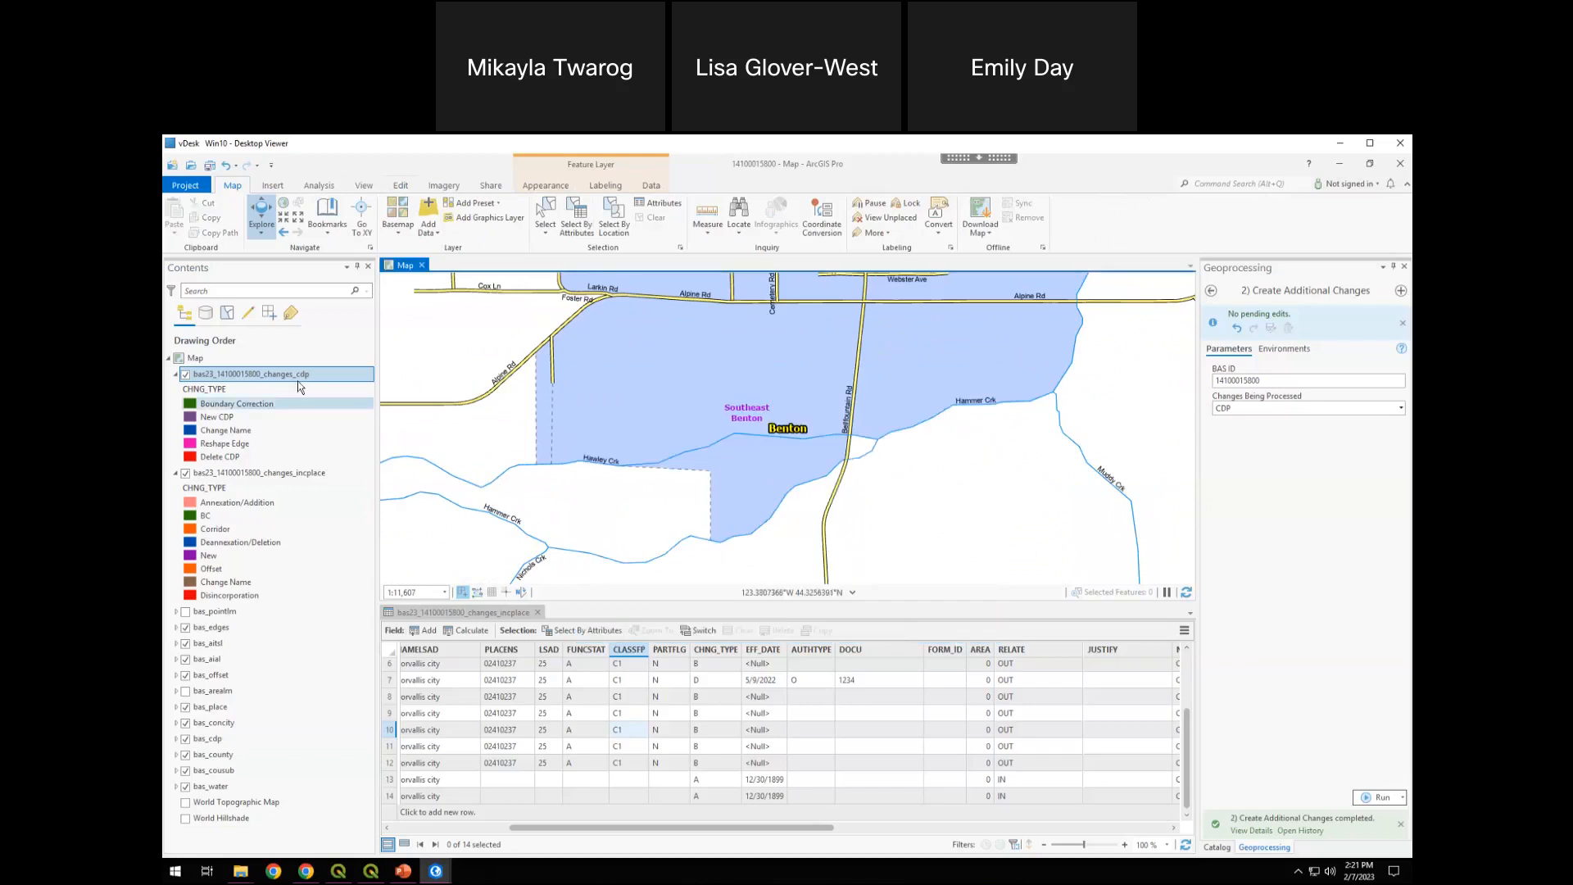
right_click(279, 376)
click(326, 373)
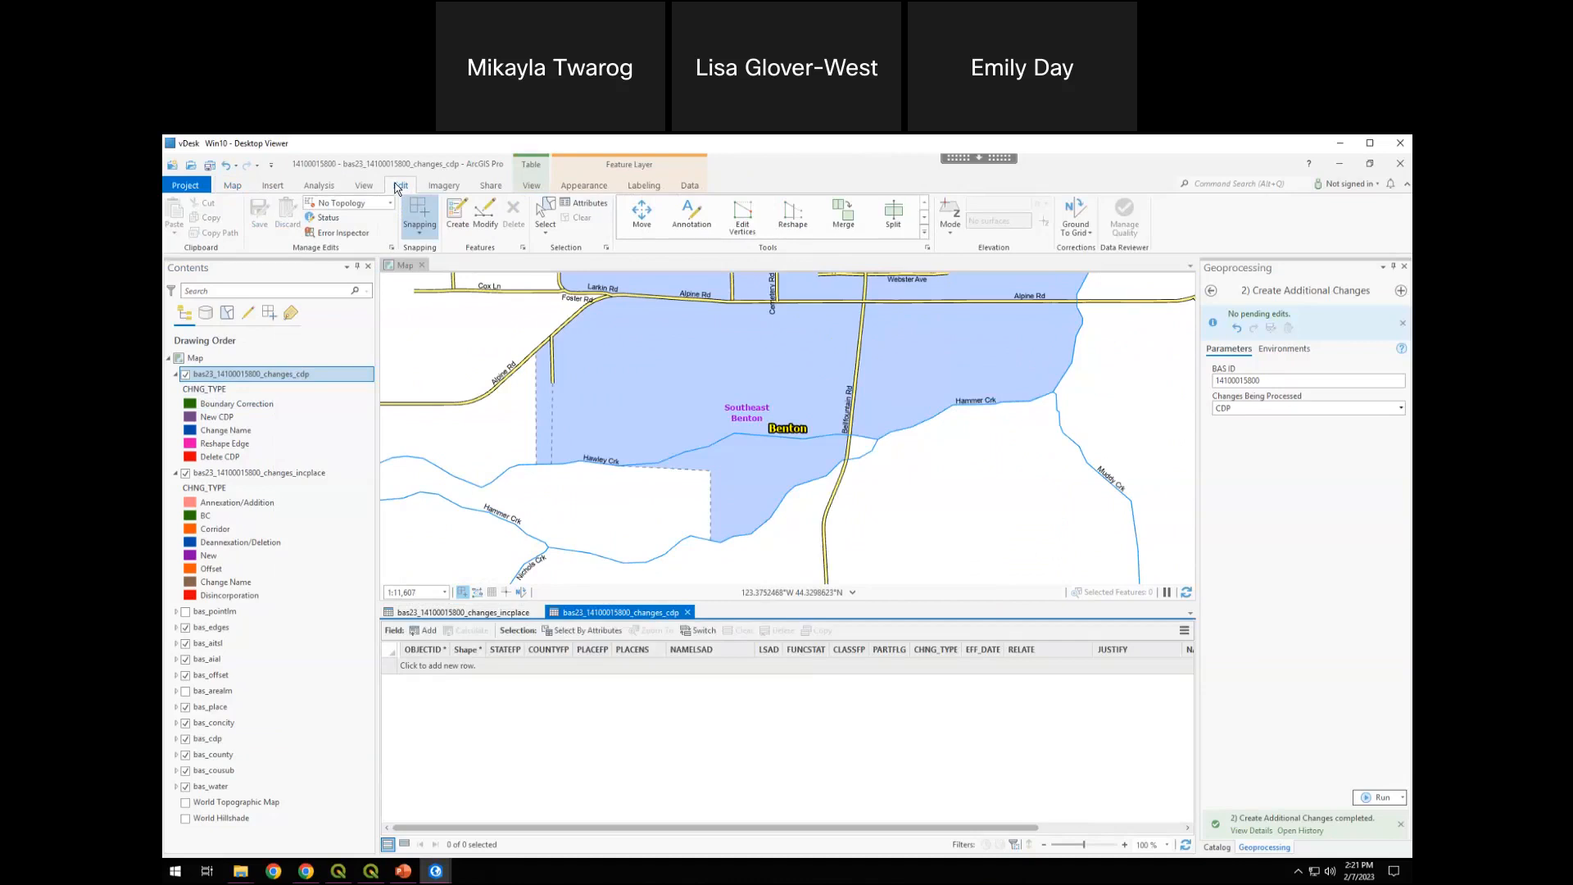
Trace and finish a Boundary Correction polygon in the changes_cdp layer, covering Alpine CDP's southern tip below Hawley Creek and west of Bellfountain Rd
click(457, 215)
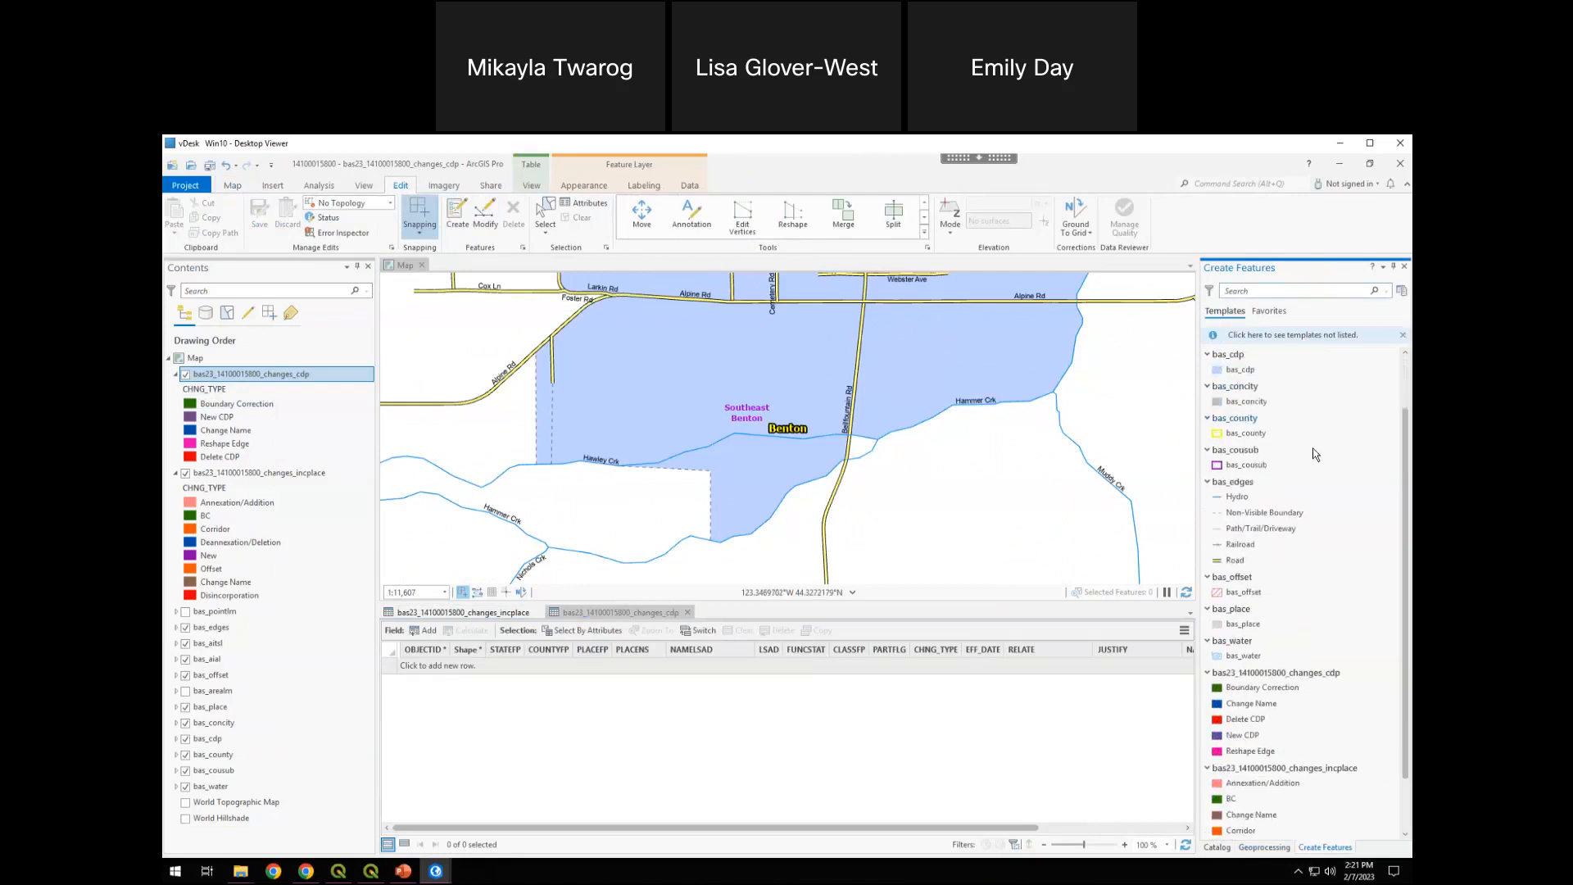
scroll(1307, 491, down, 2)
scroll(1309, 652, down, 1)
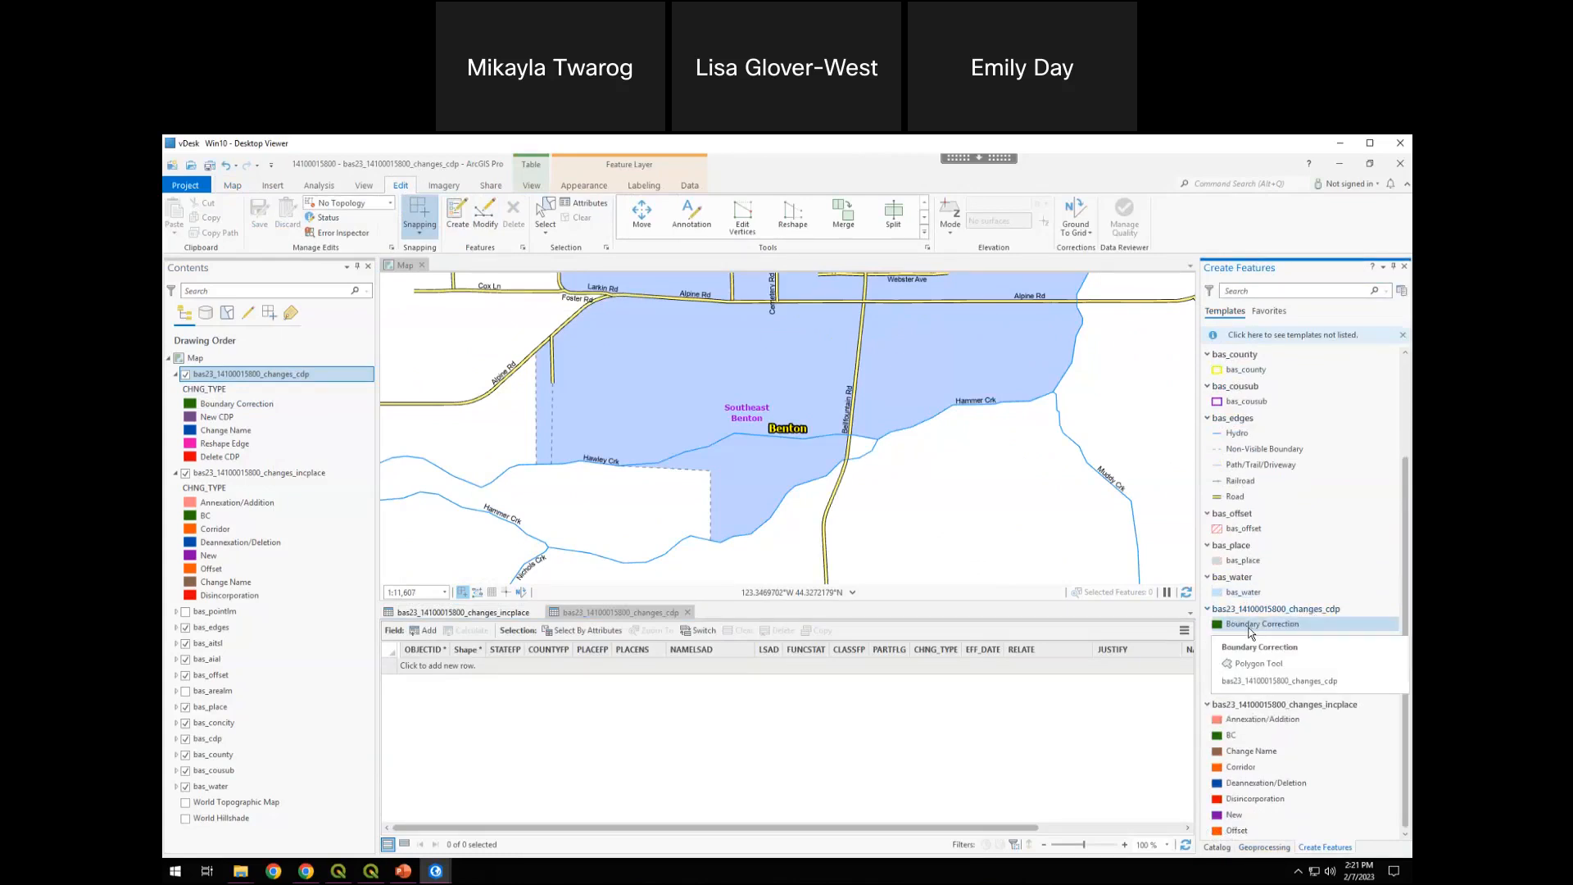
click(1304, 626)
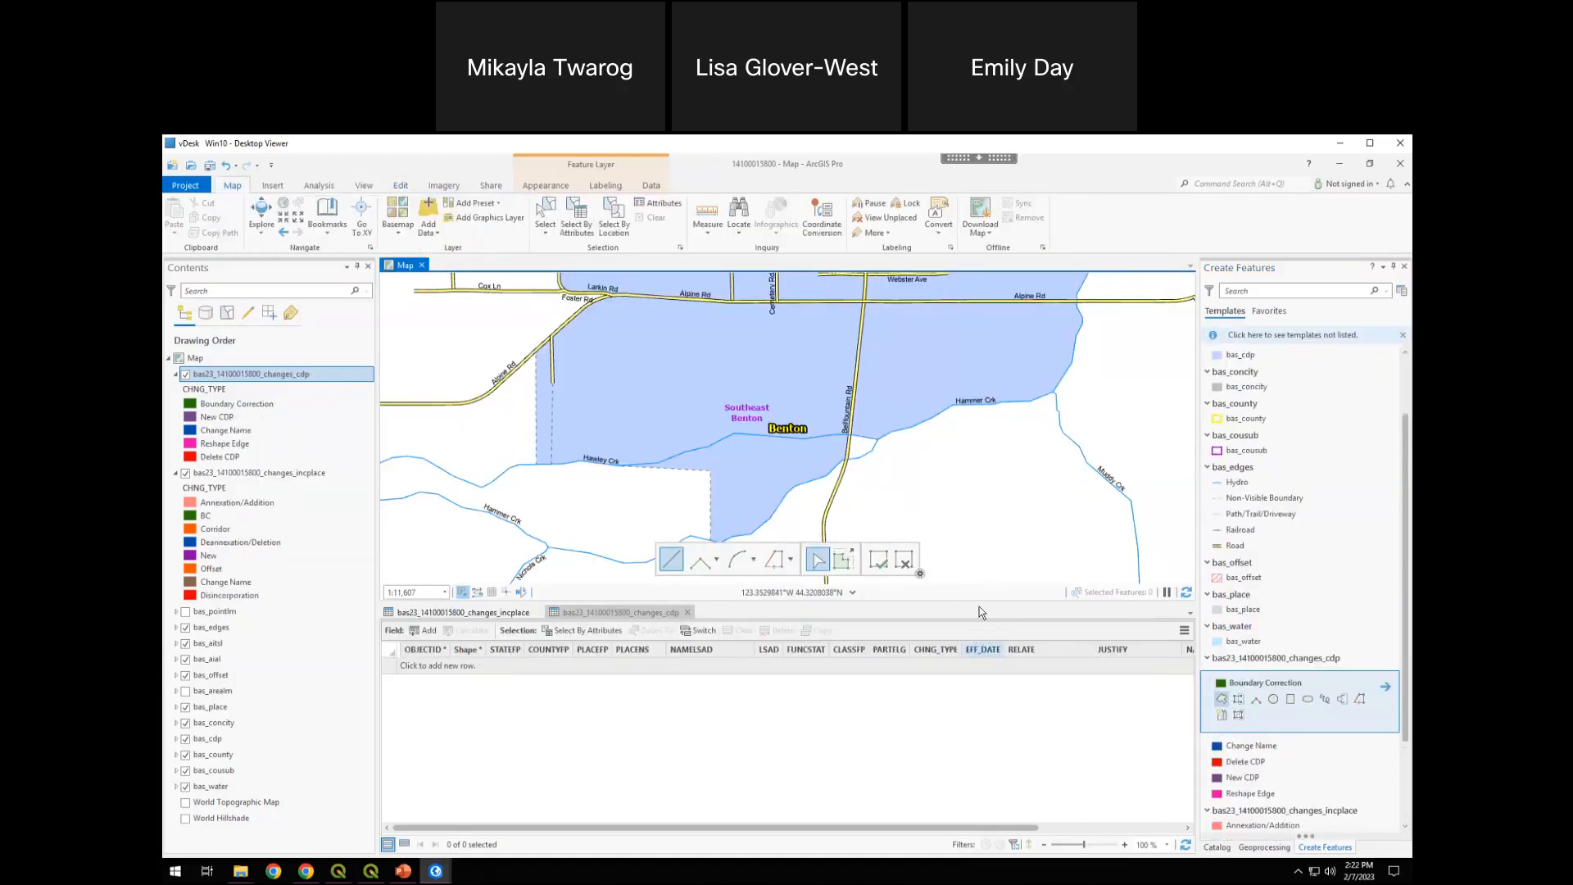
click(701, 558)
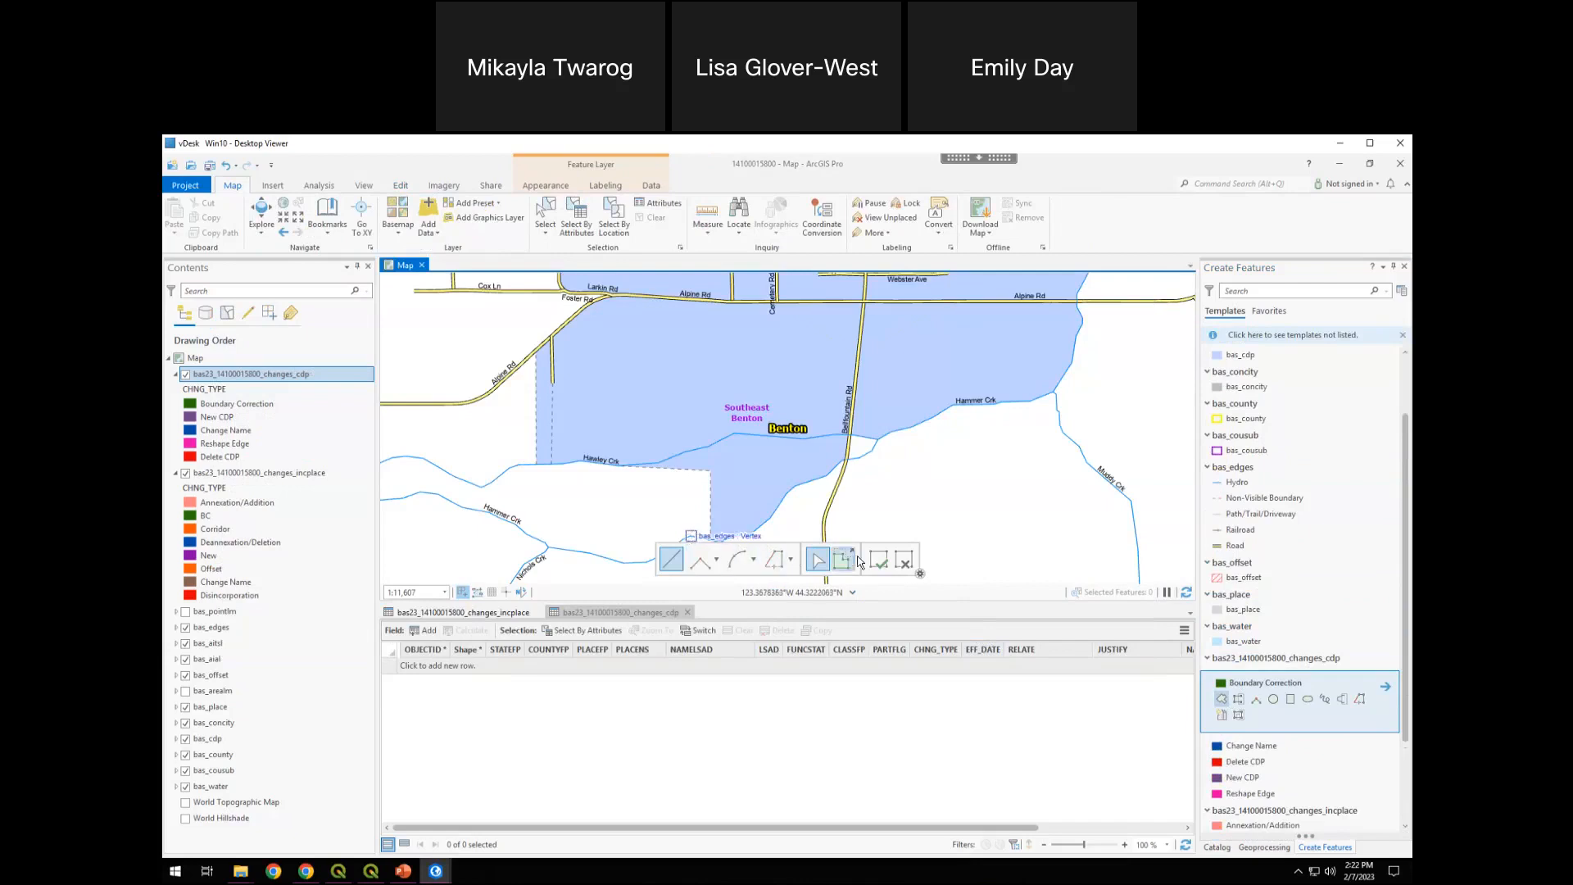
drag(904, 461, 989, 401)
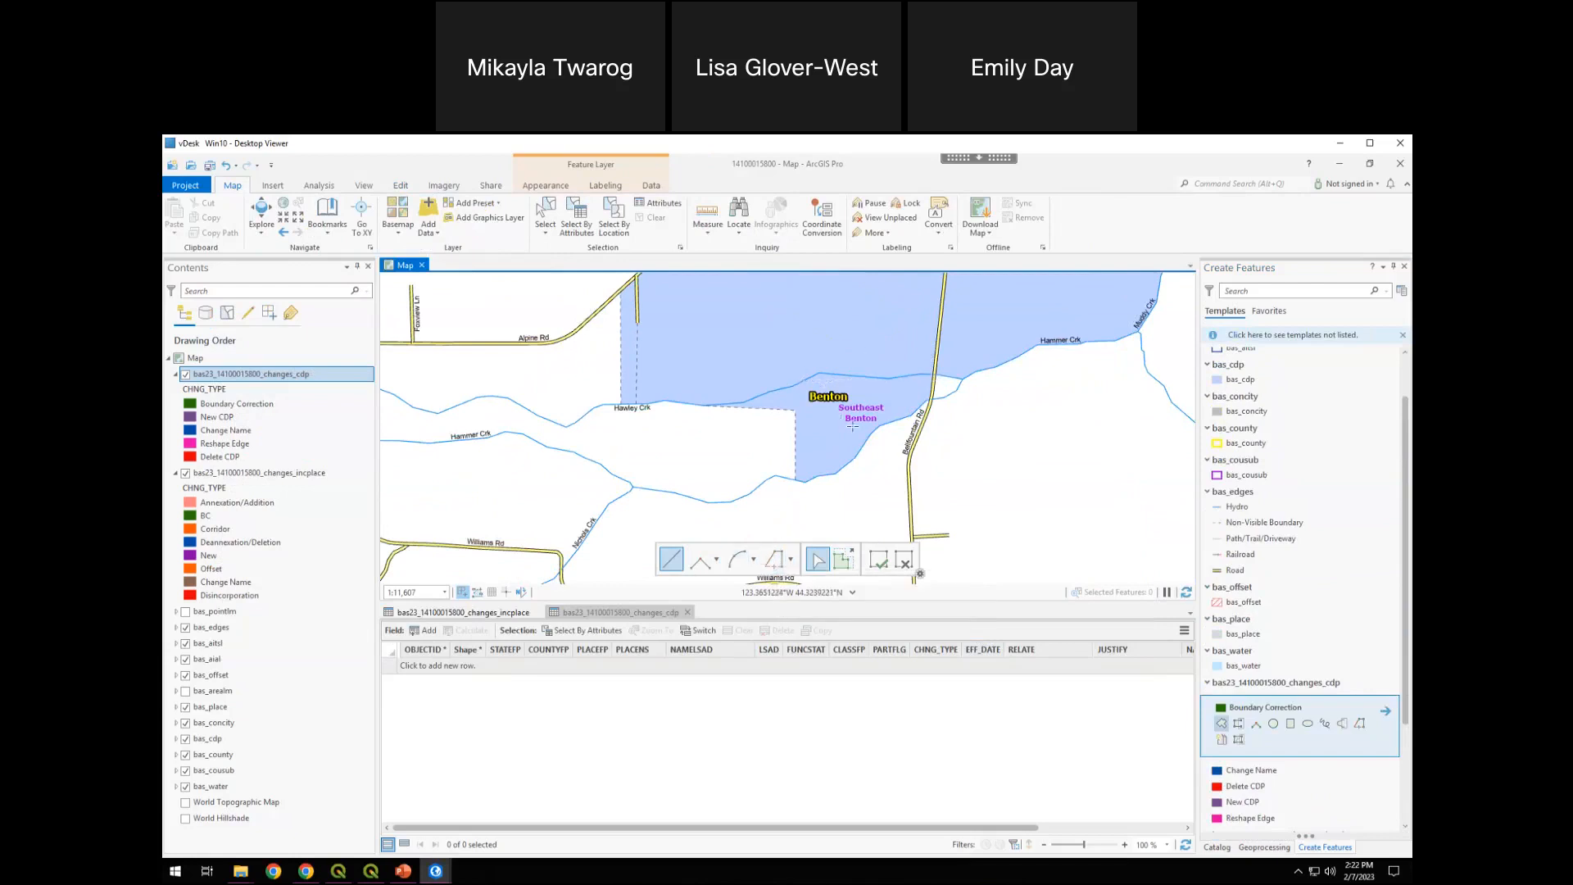
click(773, 559)
click(705, 404)
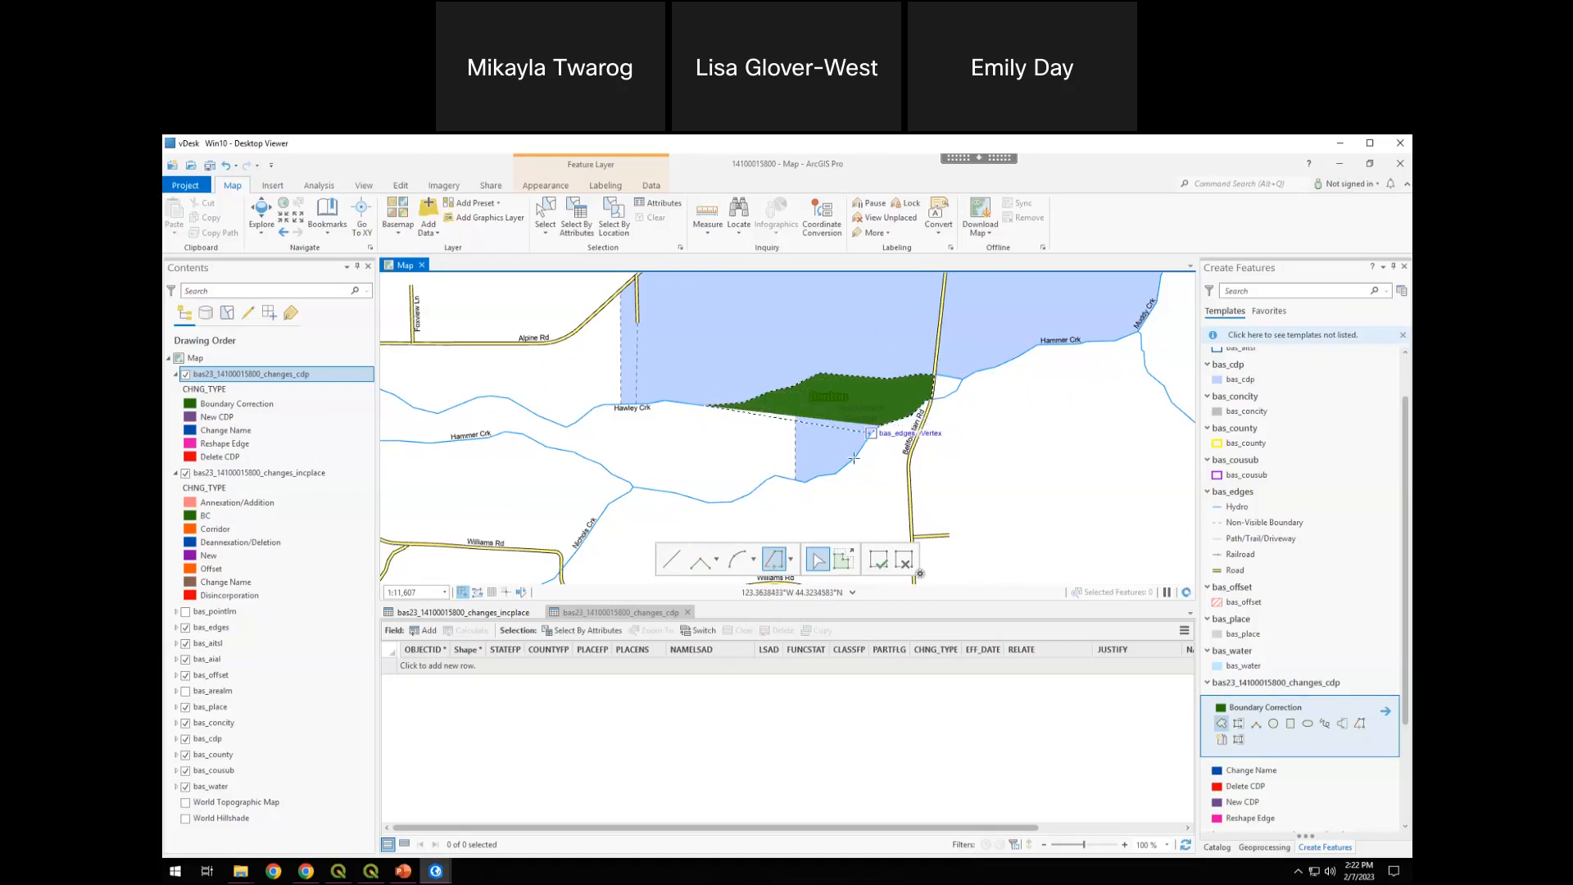
click(795, 480)
click(795, 410)
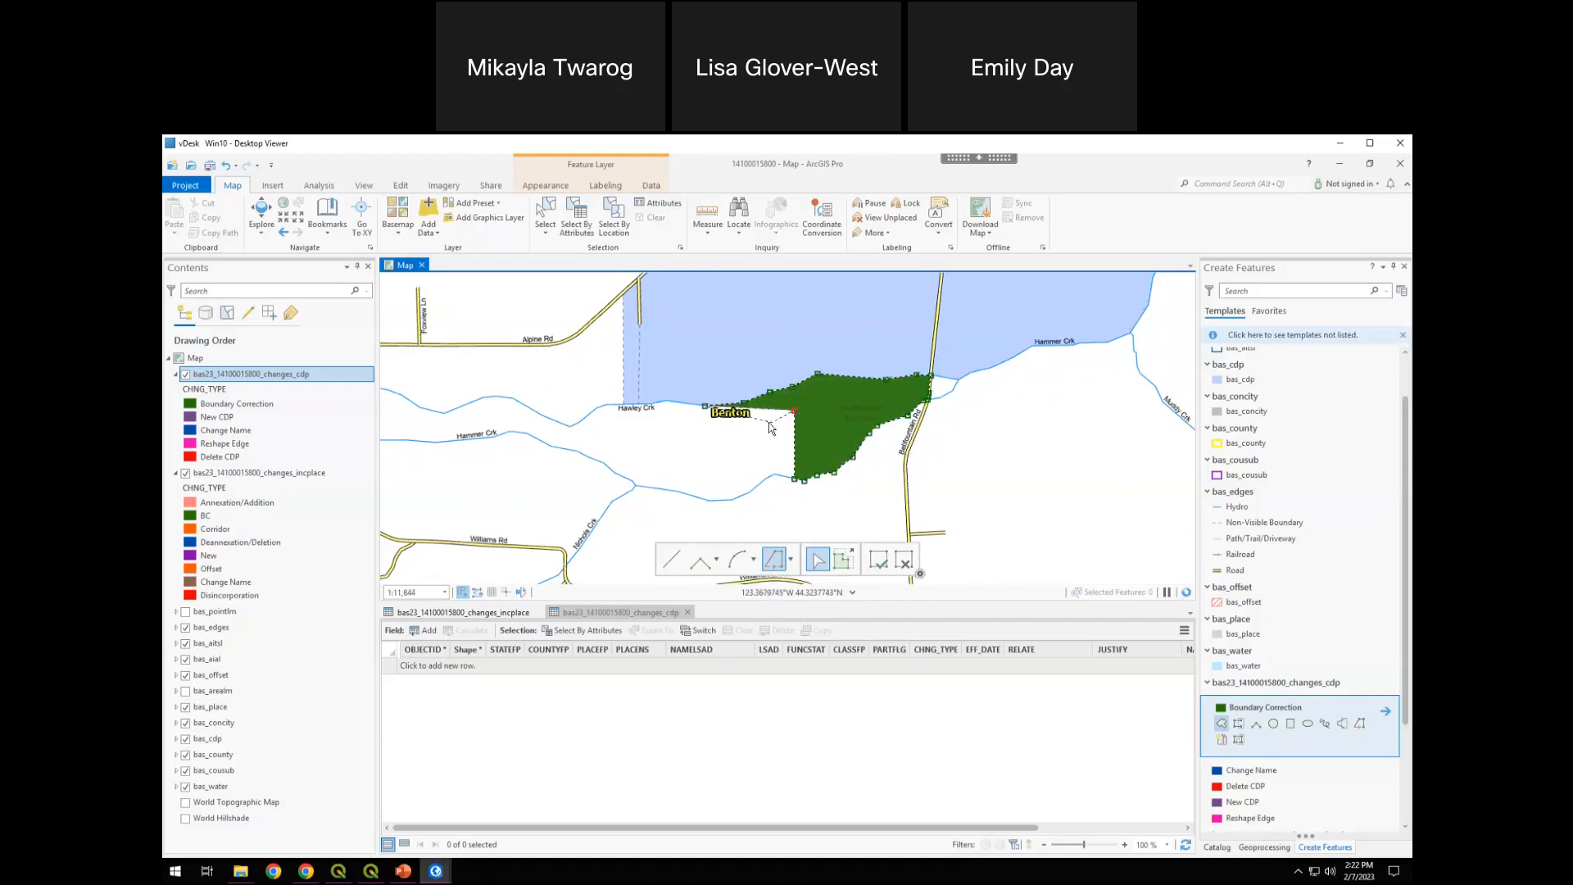
right_click(769, 418)
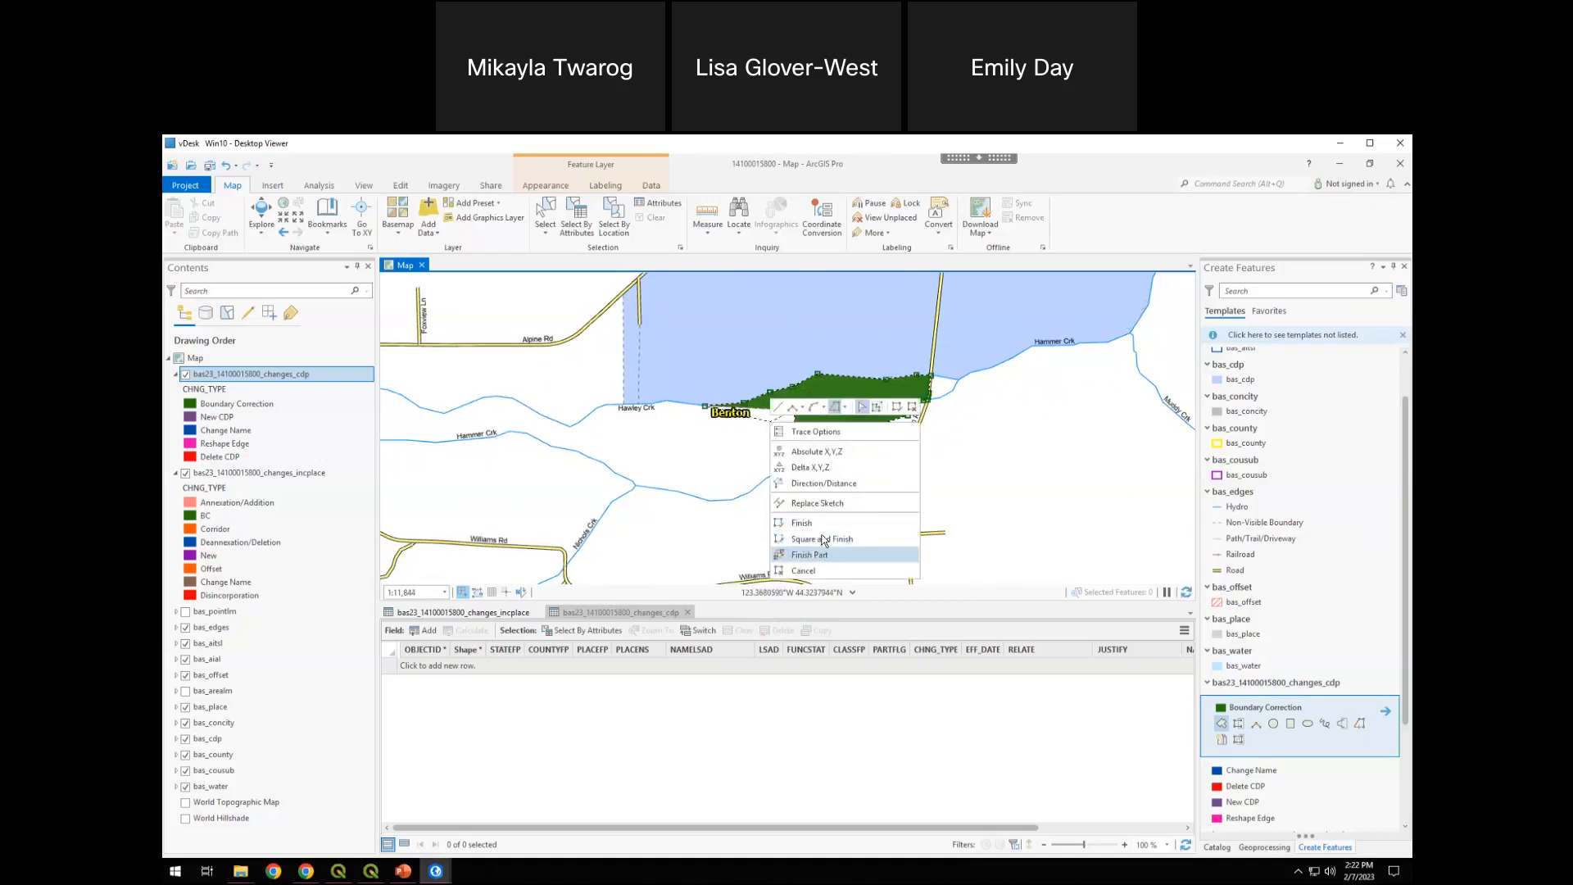
click(824, 540)
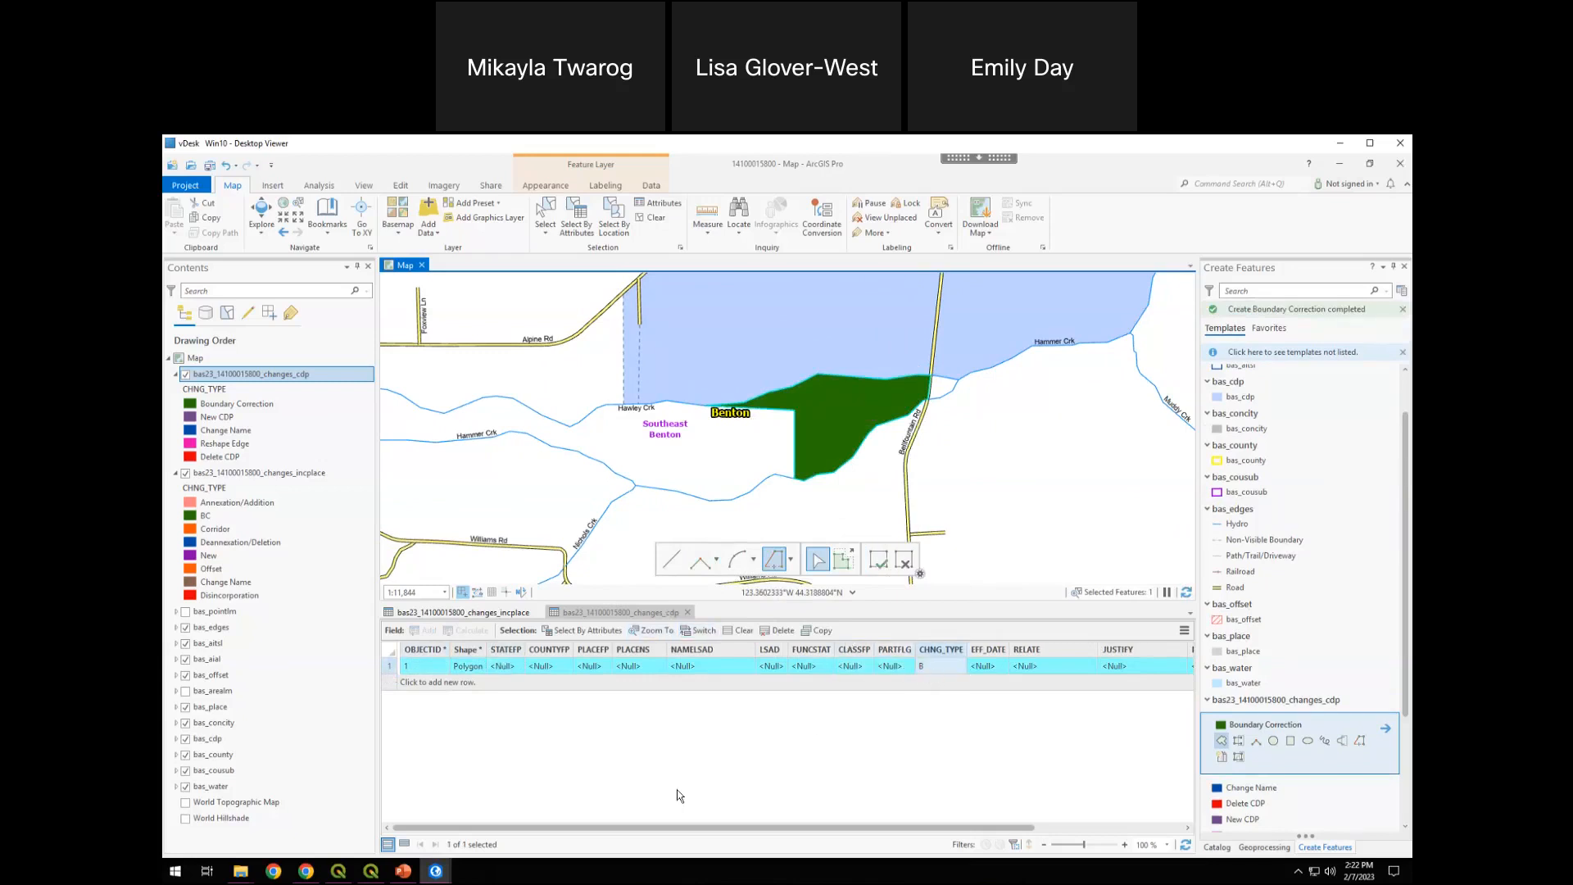
Set the new boundary correction record's RELATE value to OUT and its NAME to Alpine in the changes_cdp table
drag(643, 829, 759, 831)
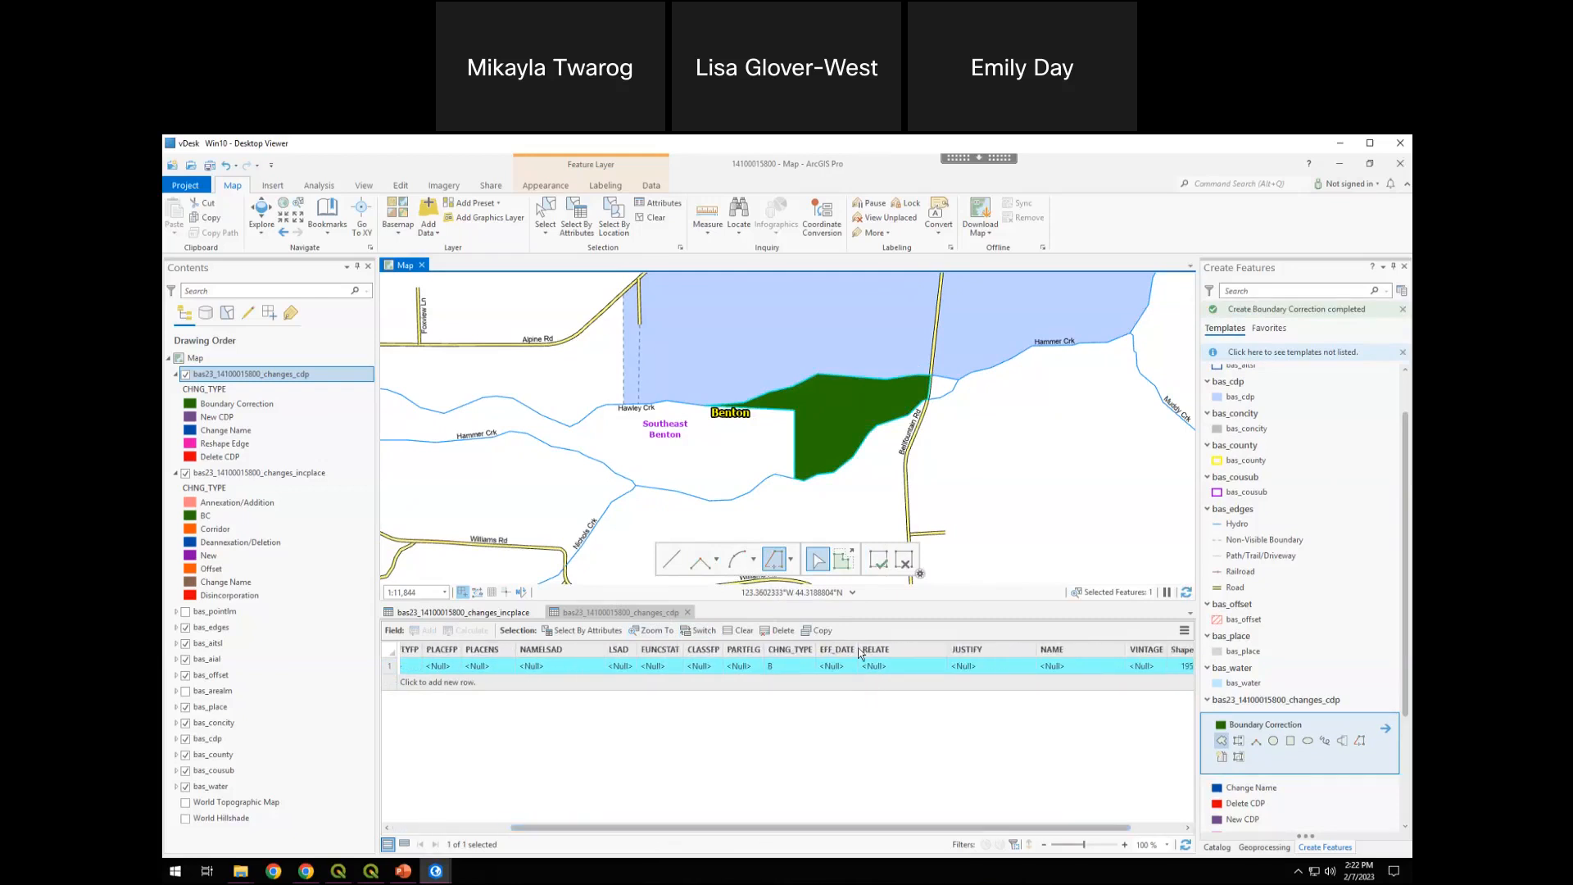
click(897, 665)
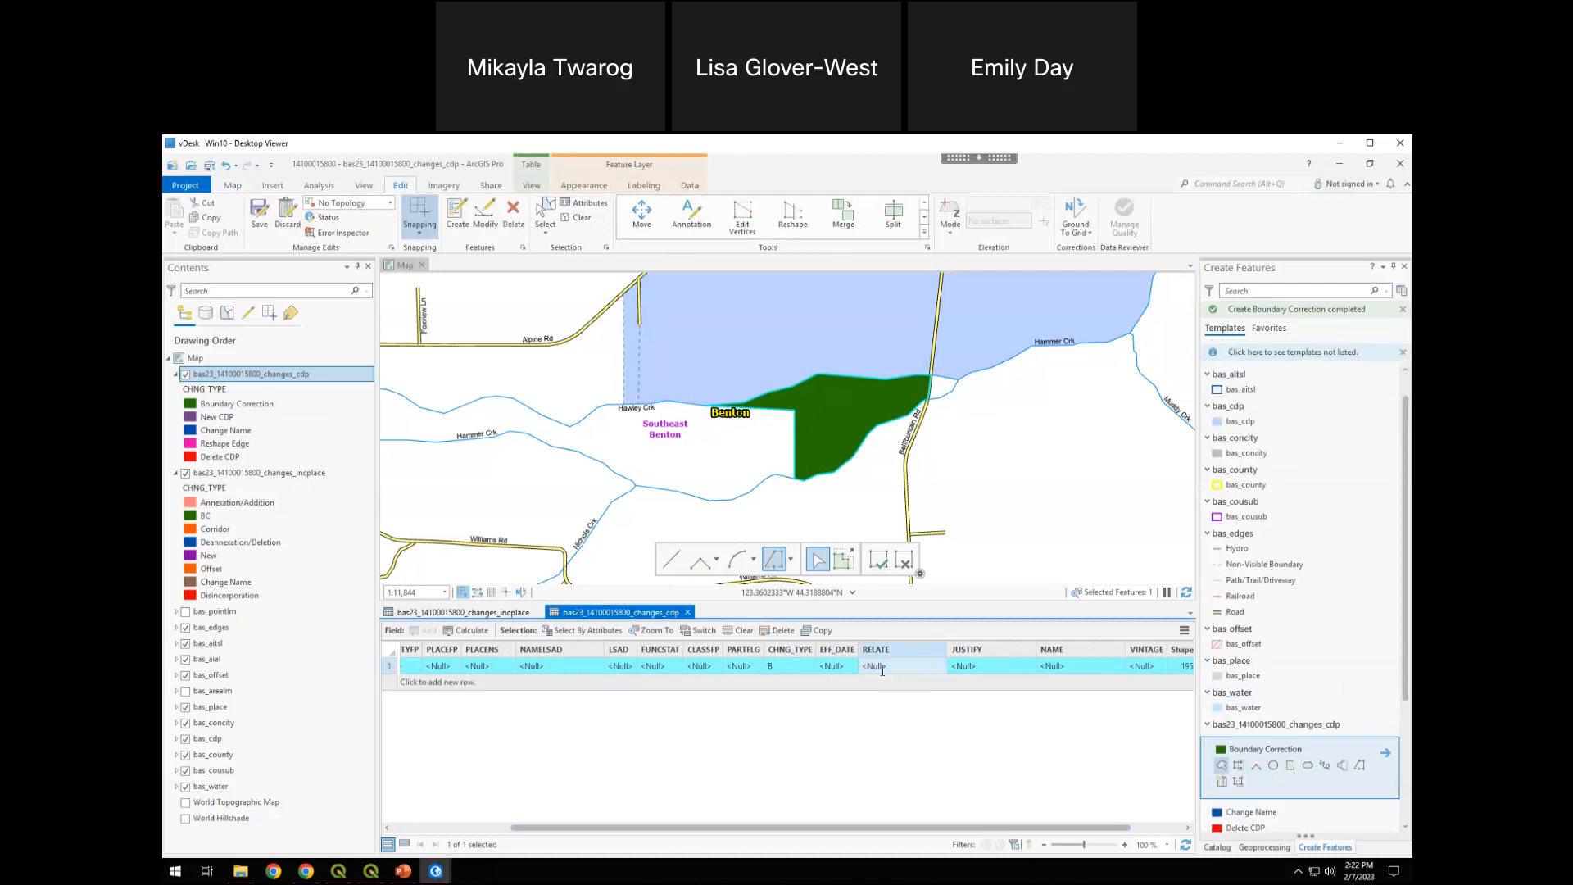
click(882, 668)
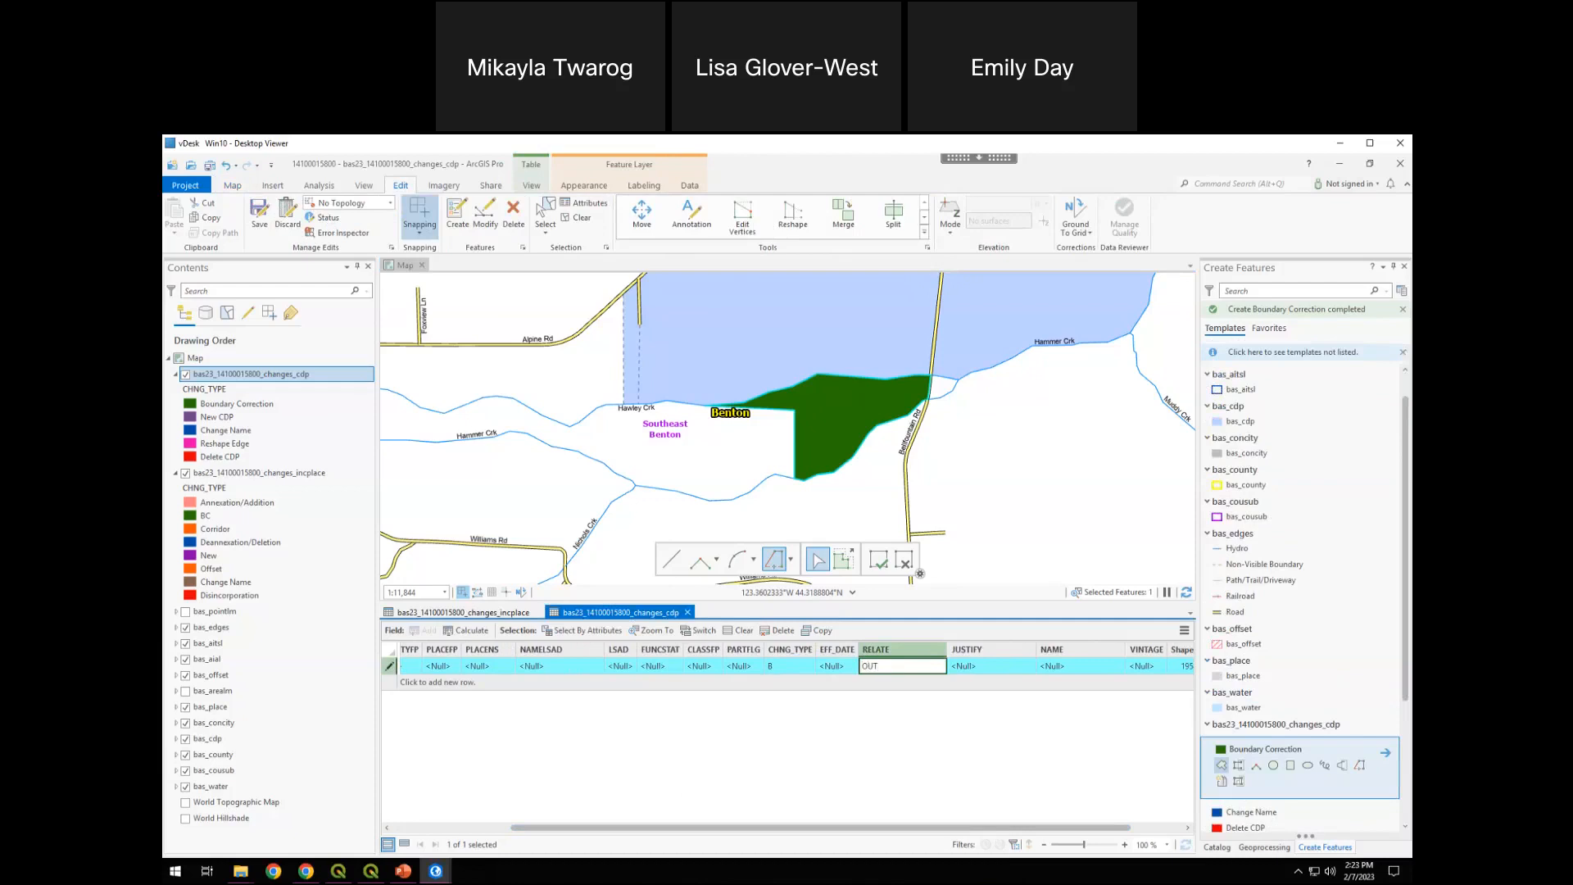
text(OUT)
key(Tab)
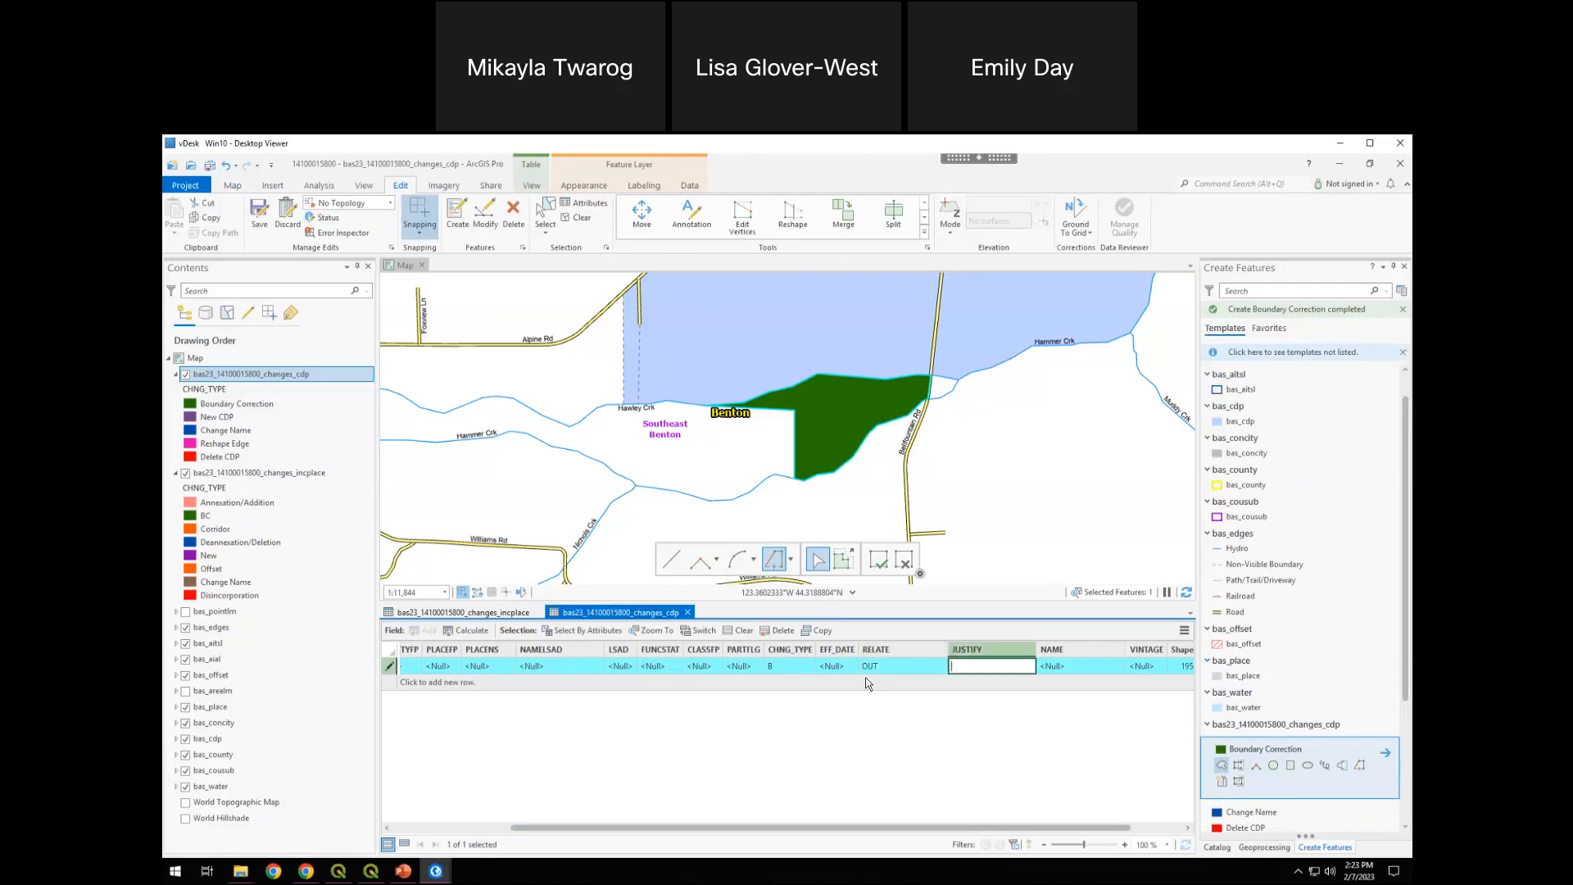
click(1050, 667)
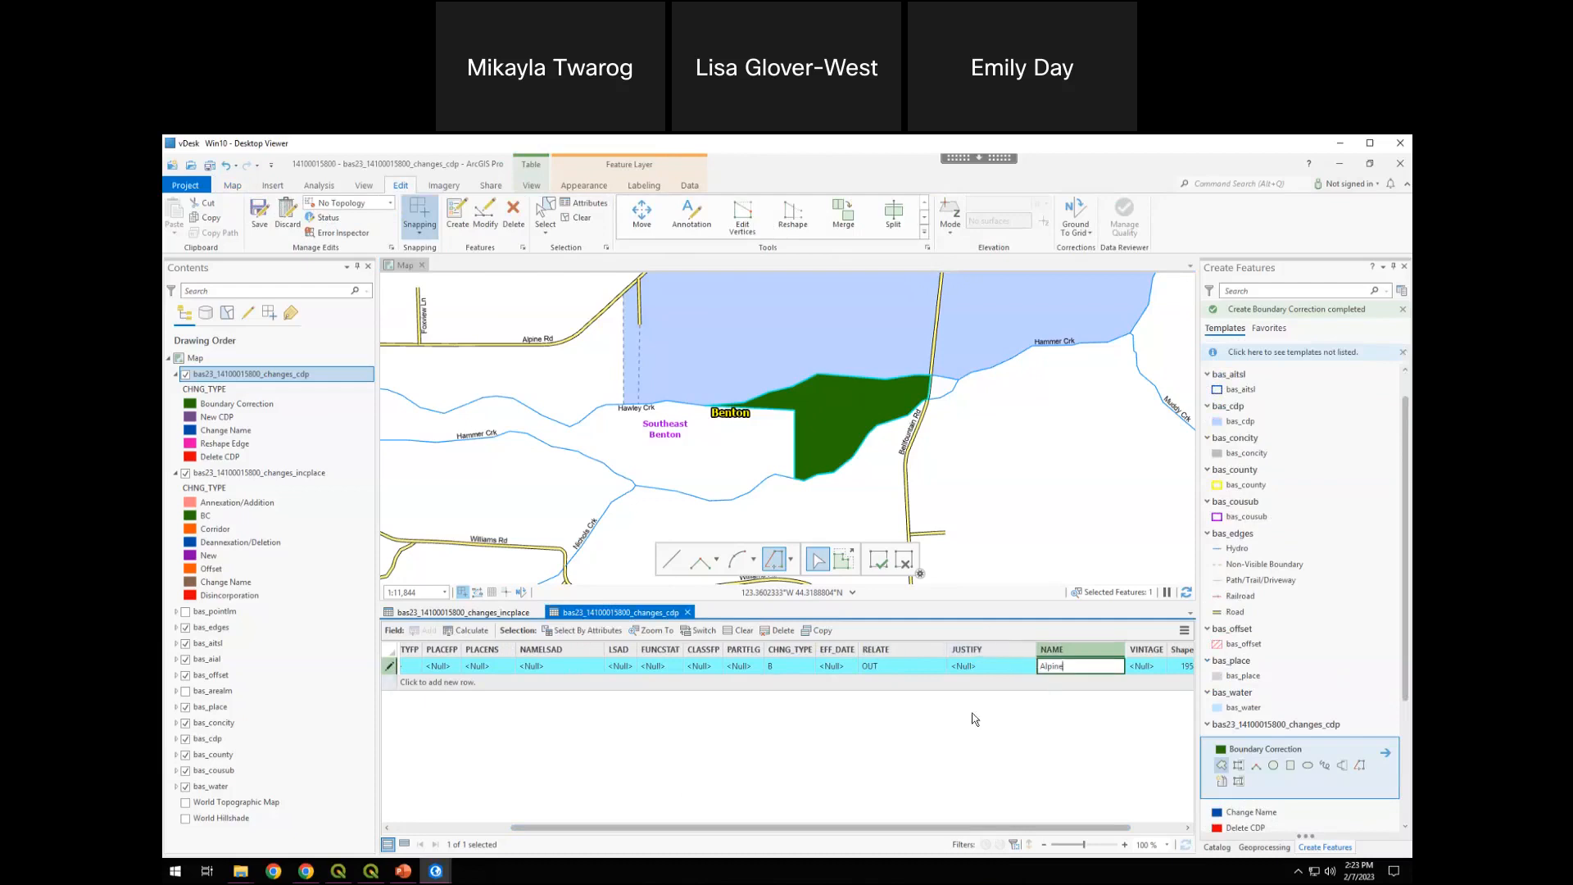
text(Alpine)
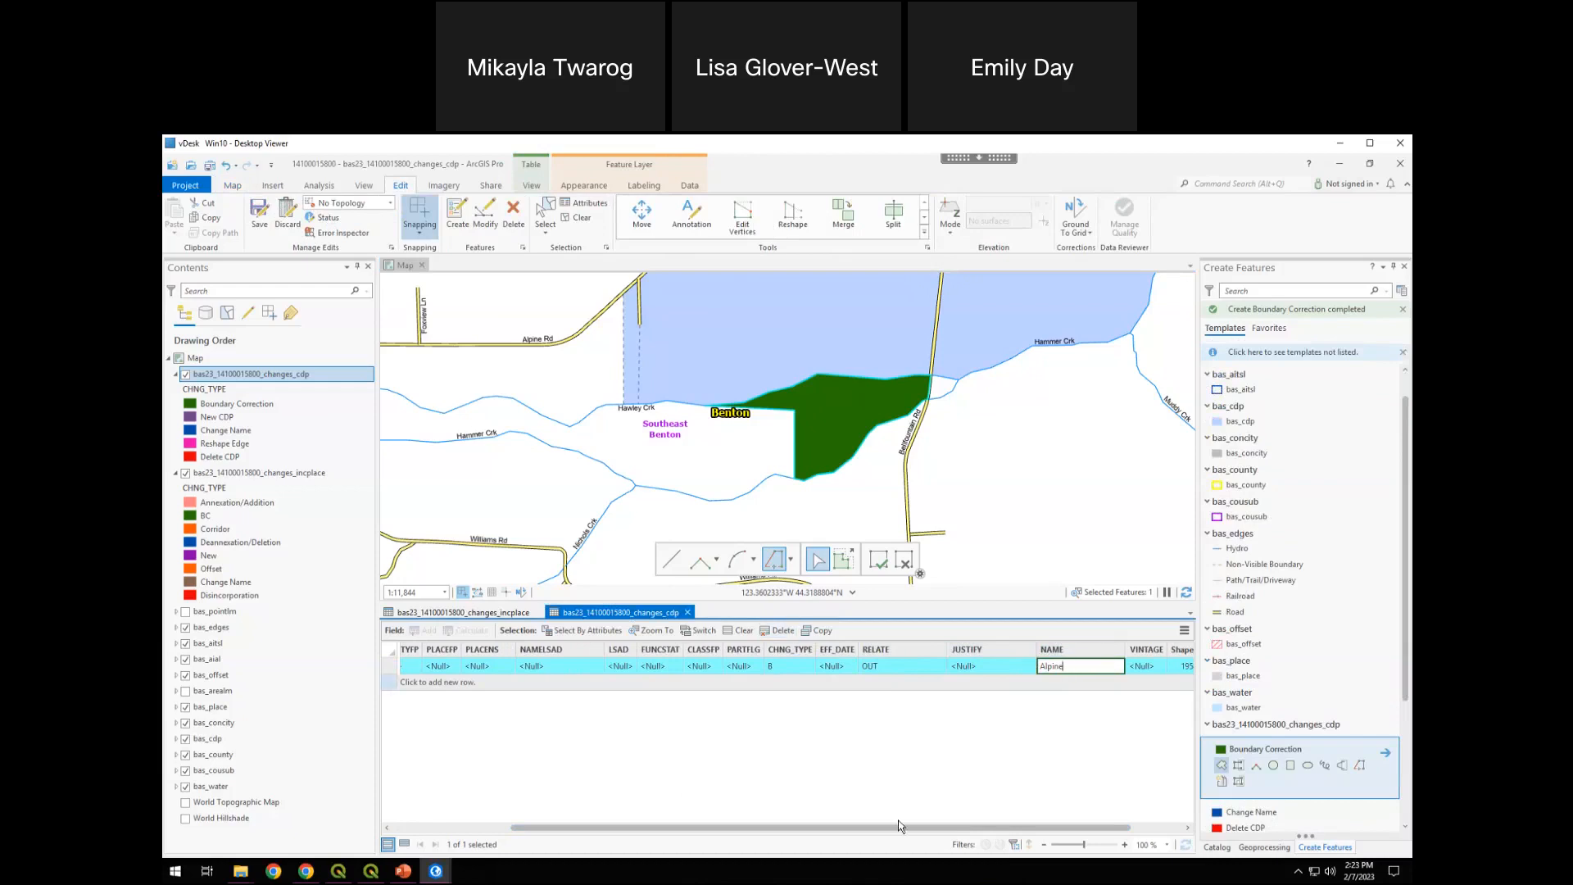
Review the Alpine boundary correction's record, save the changes_cdp edits and clear the selection
drag(965, 467, 865, 531)
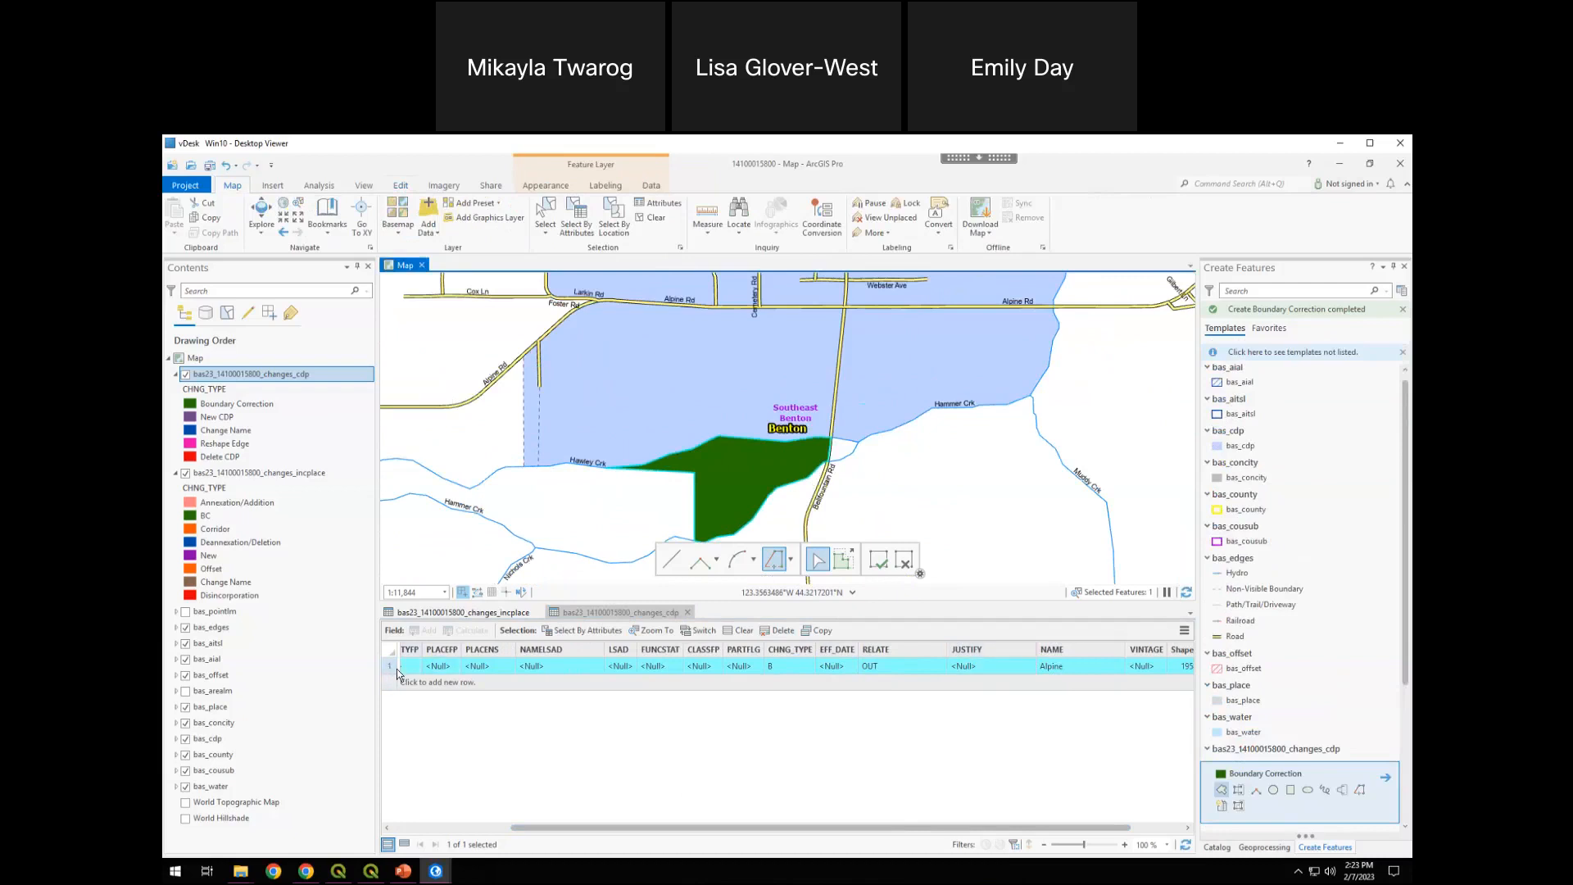
drag(555, 829, 437, 829)
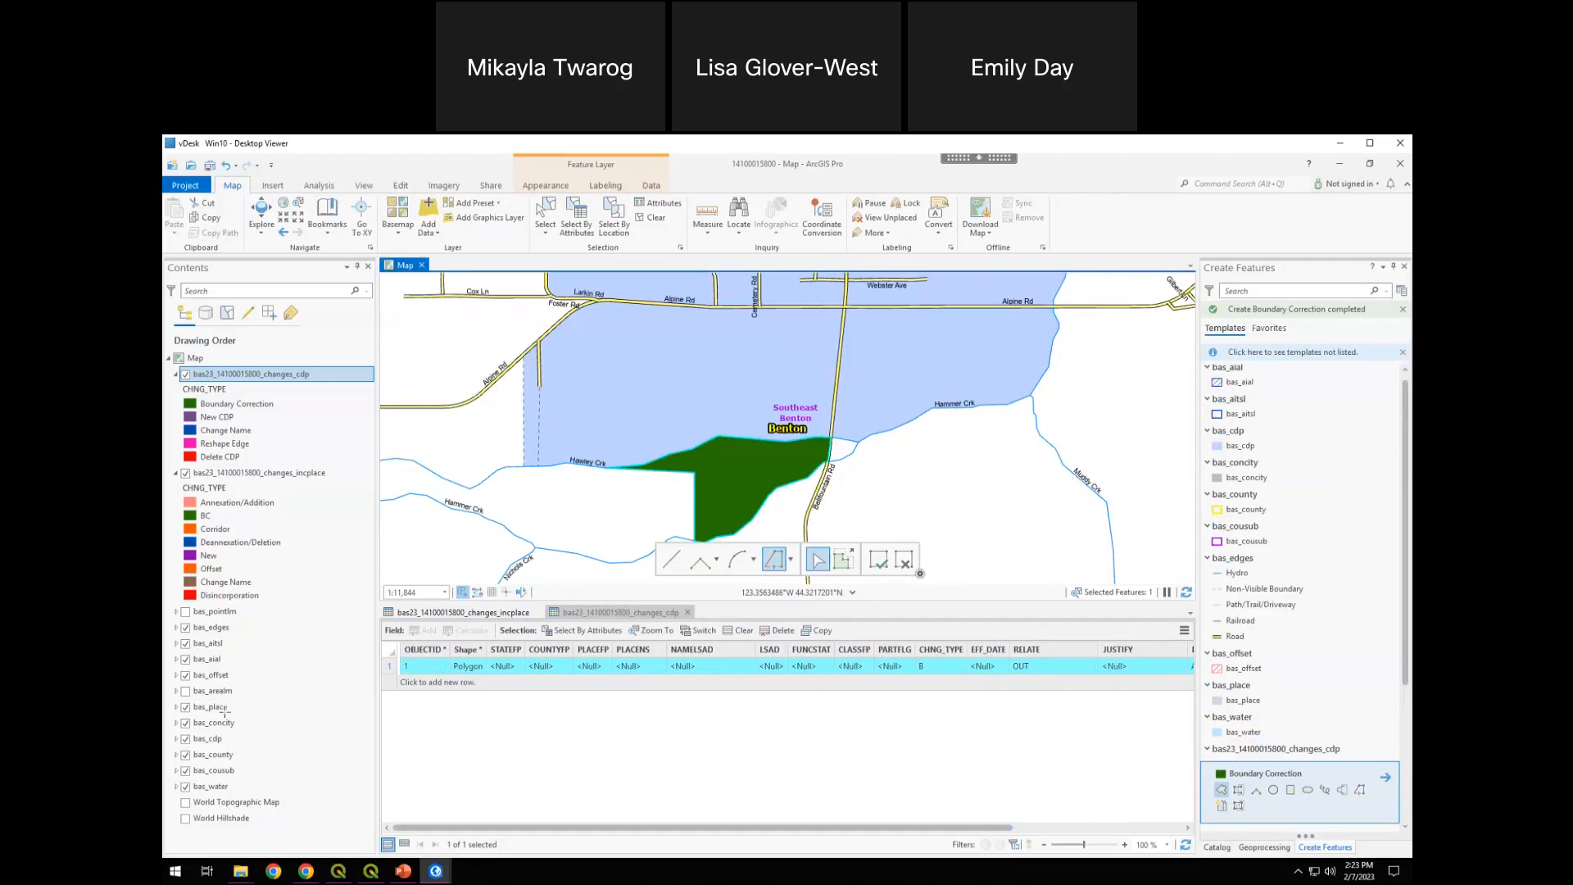
drag(480, 827, 650, 826)
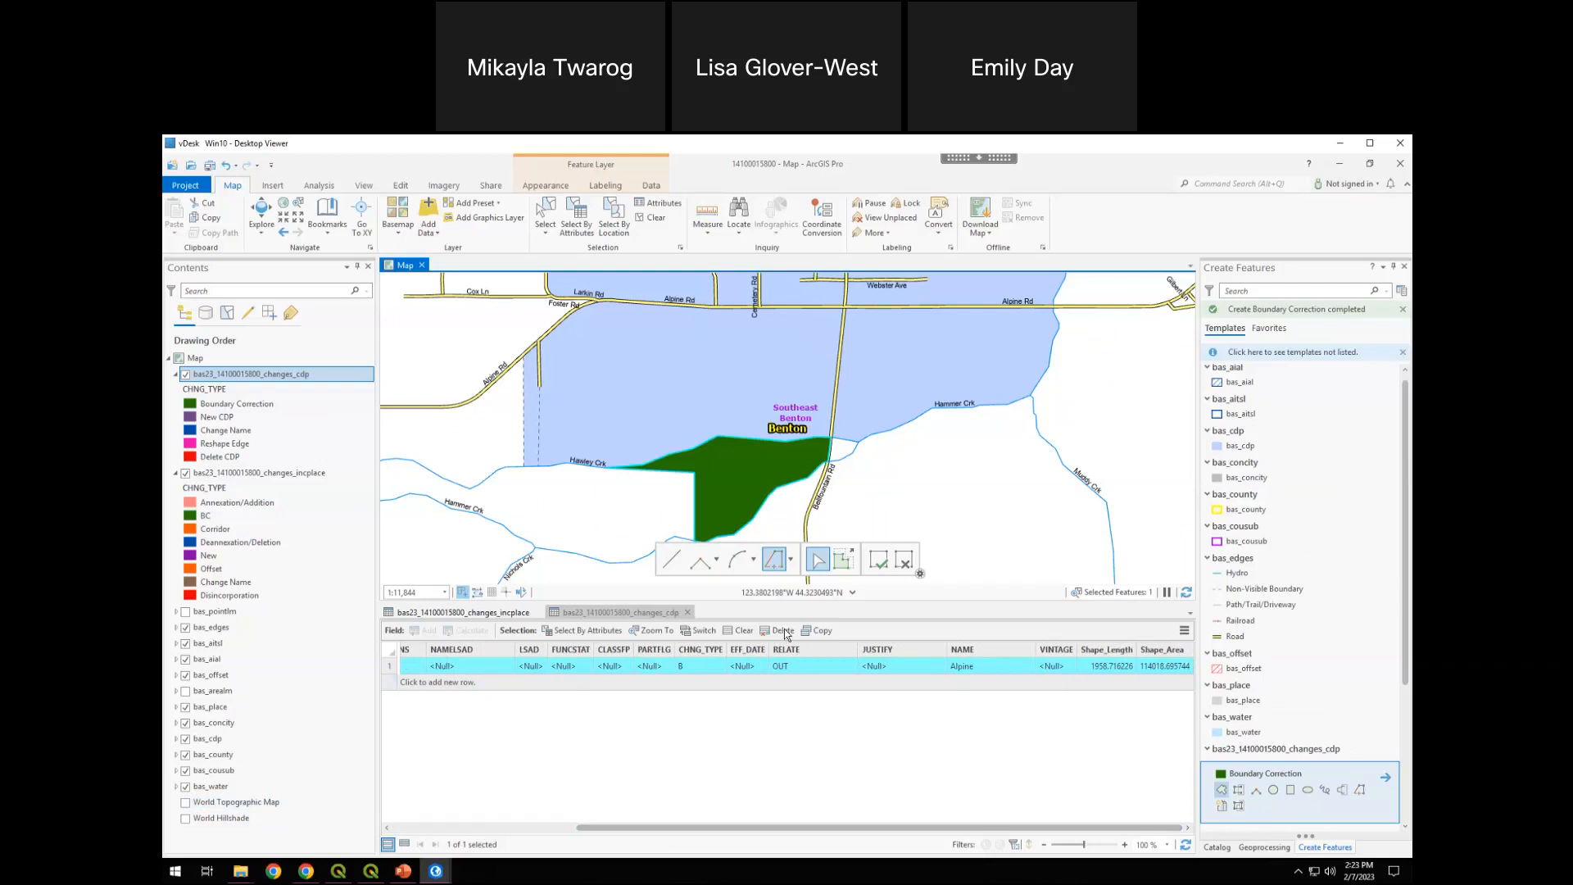
click(1251, 272)
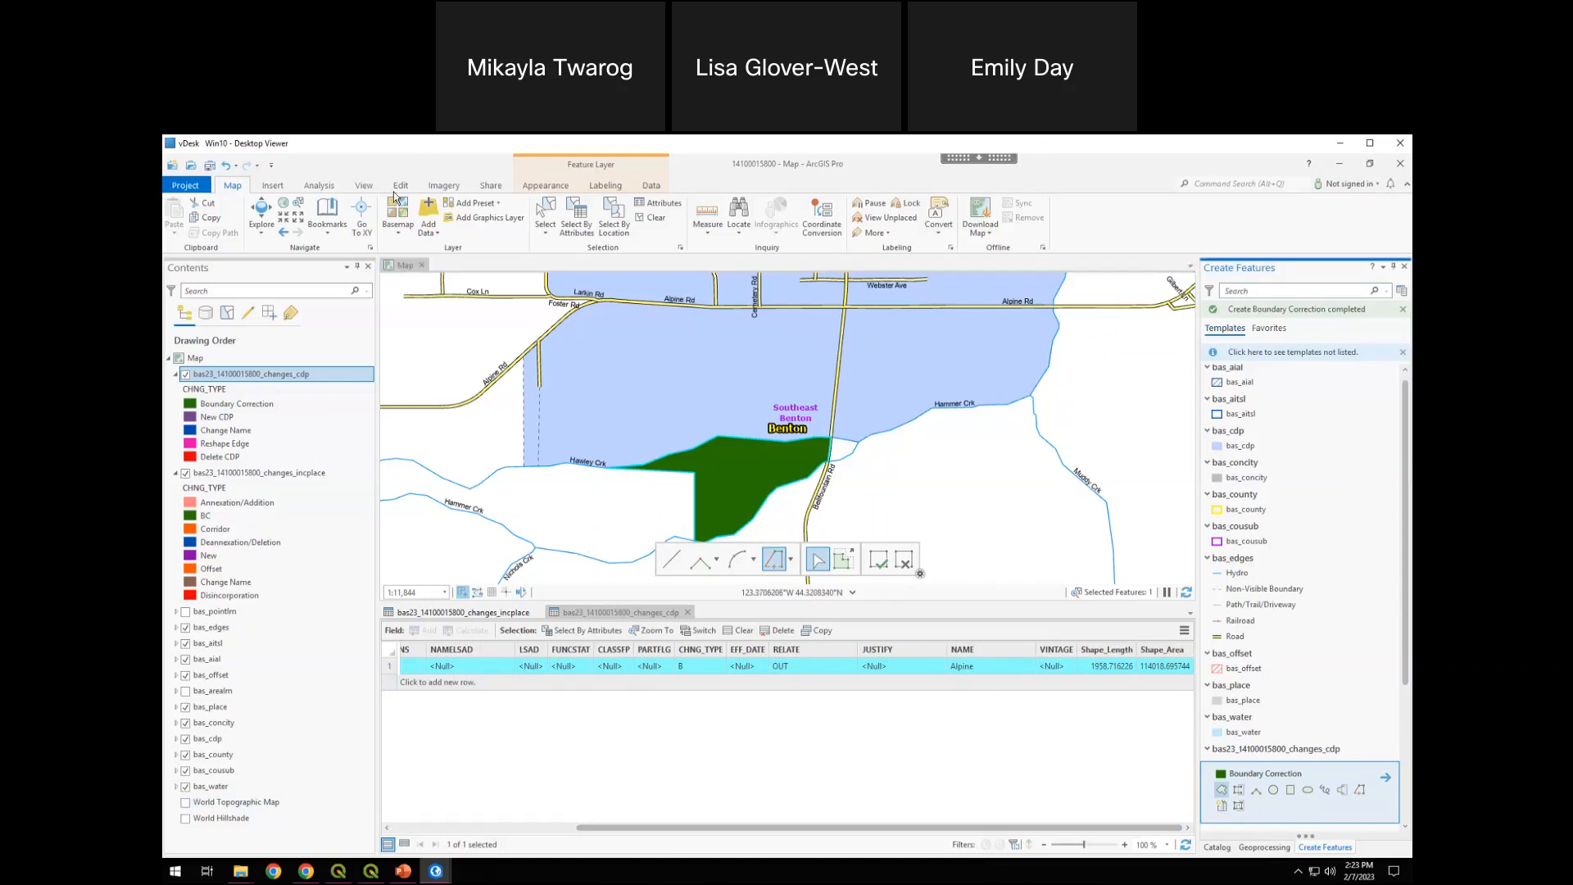
click(399, 186)
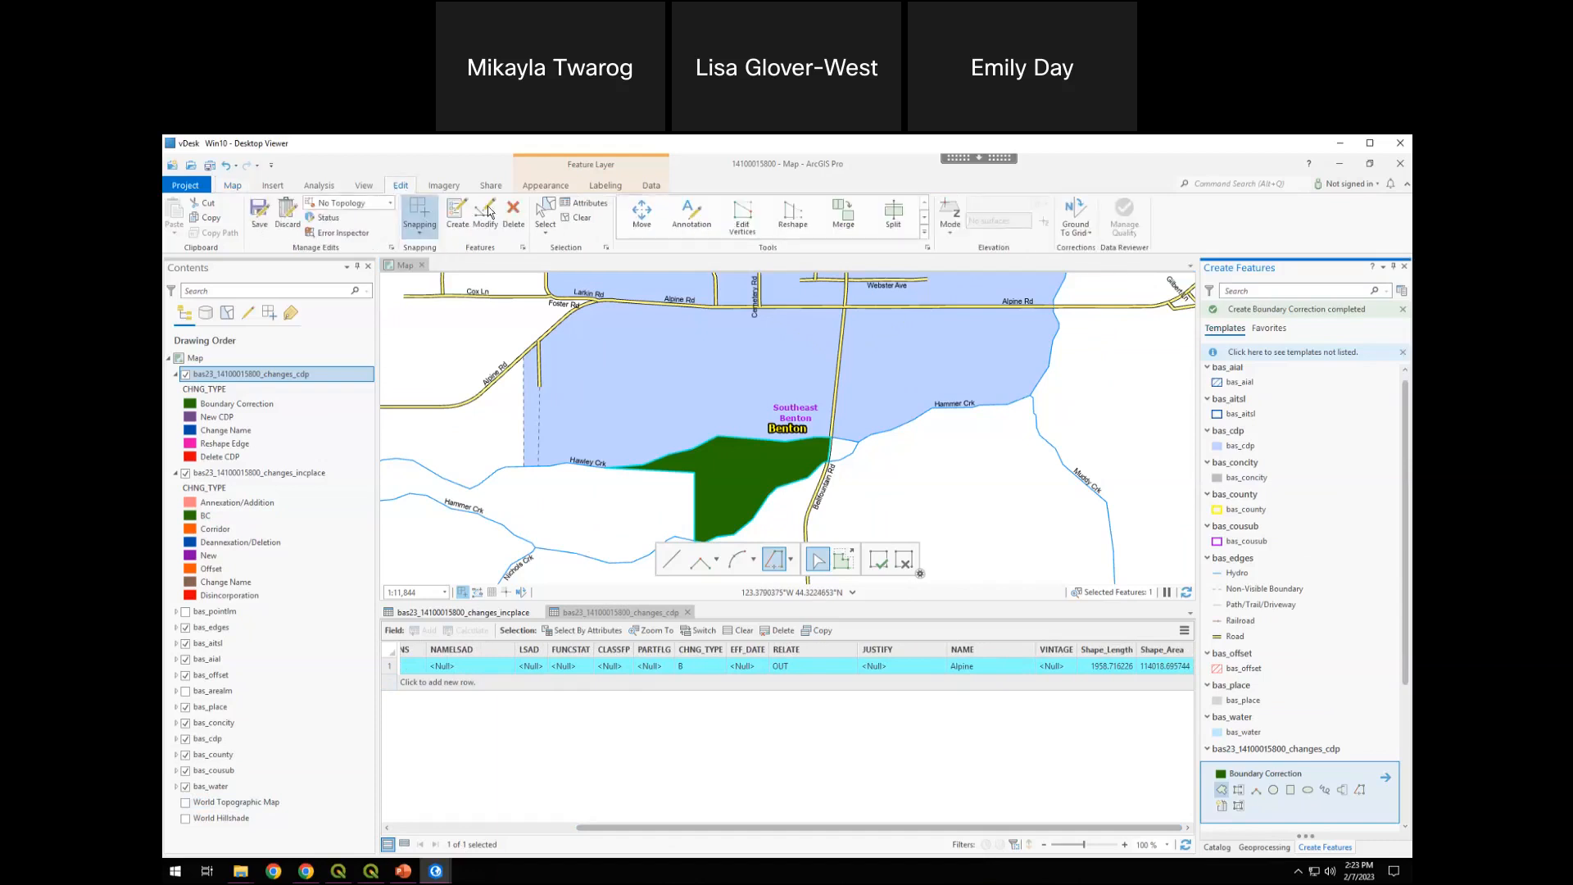
click(259, 213)
click(796, 538)
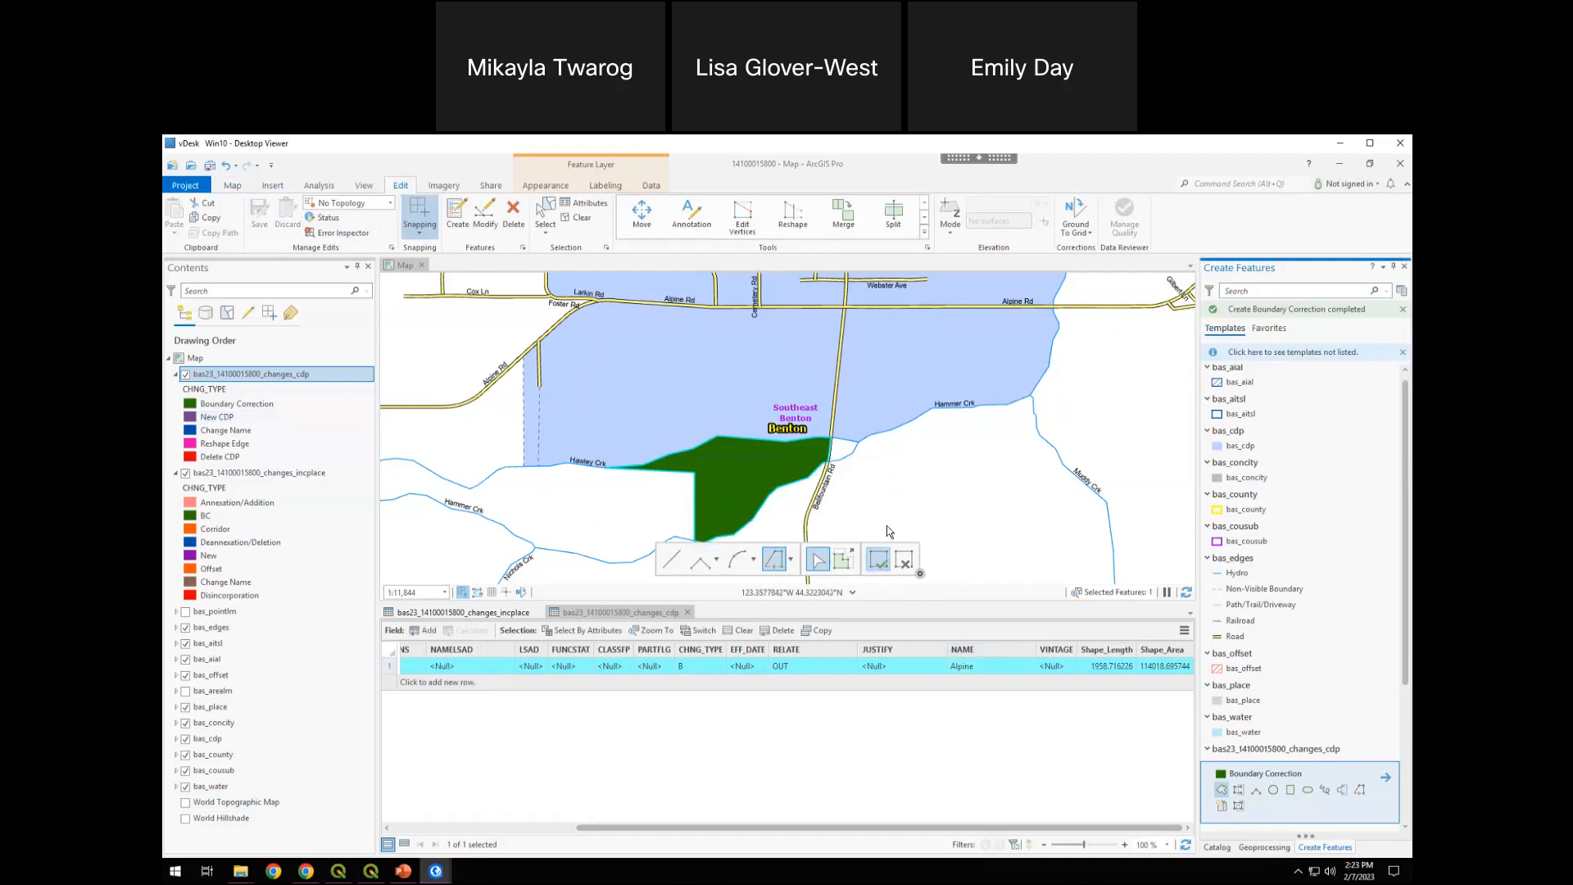
click(585, 225)
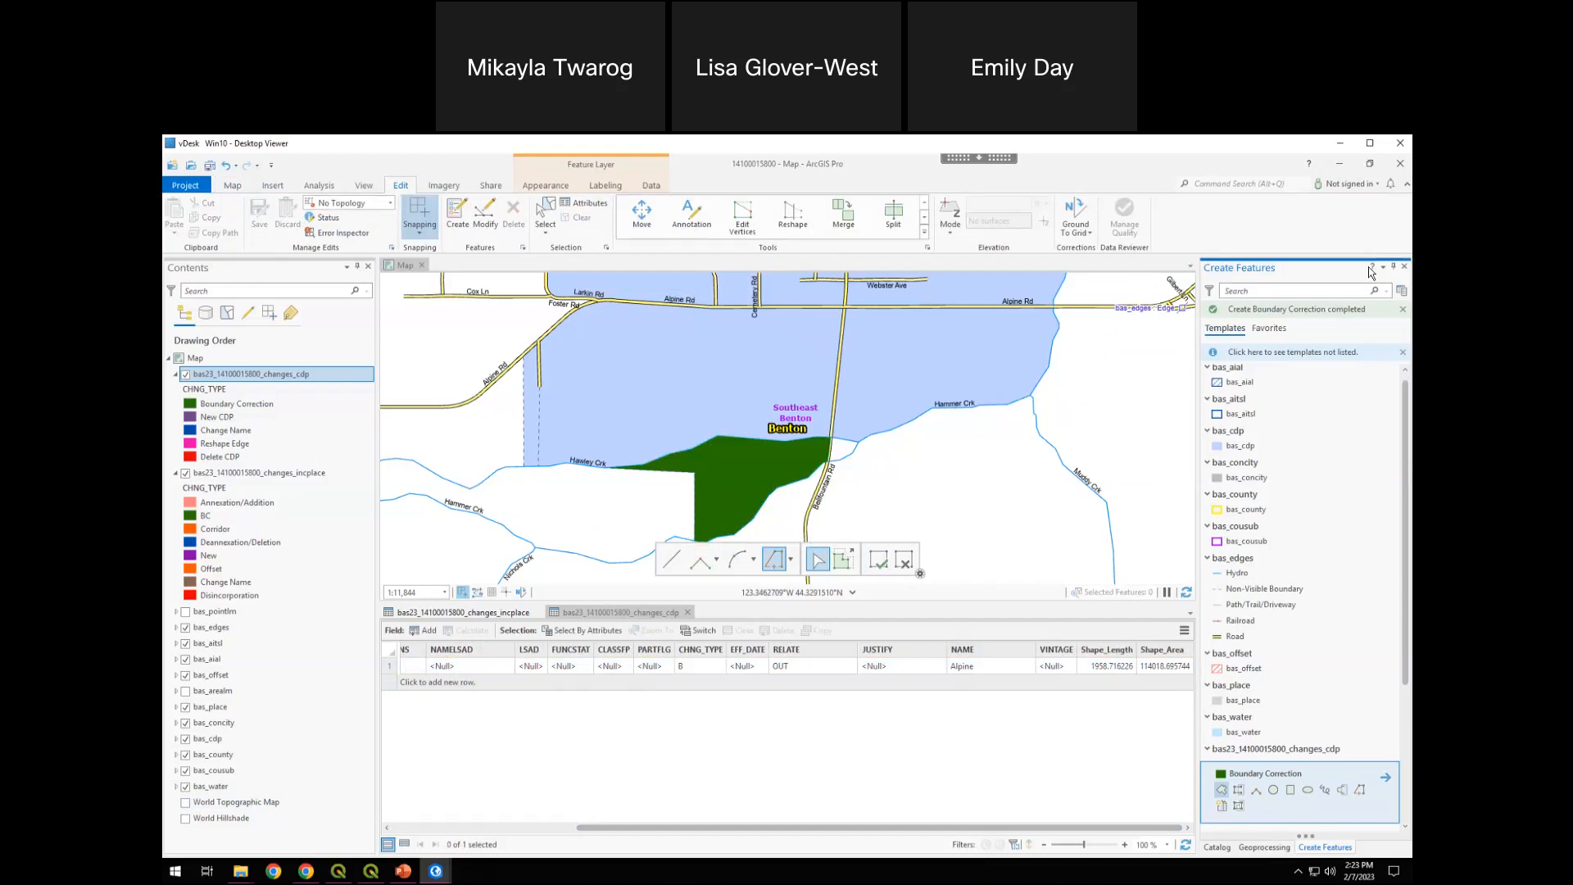
Close the Create Features and Create Additional Changes panes and save the project
click(1403, 267)
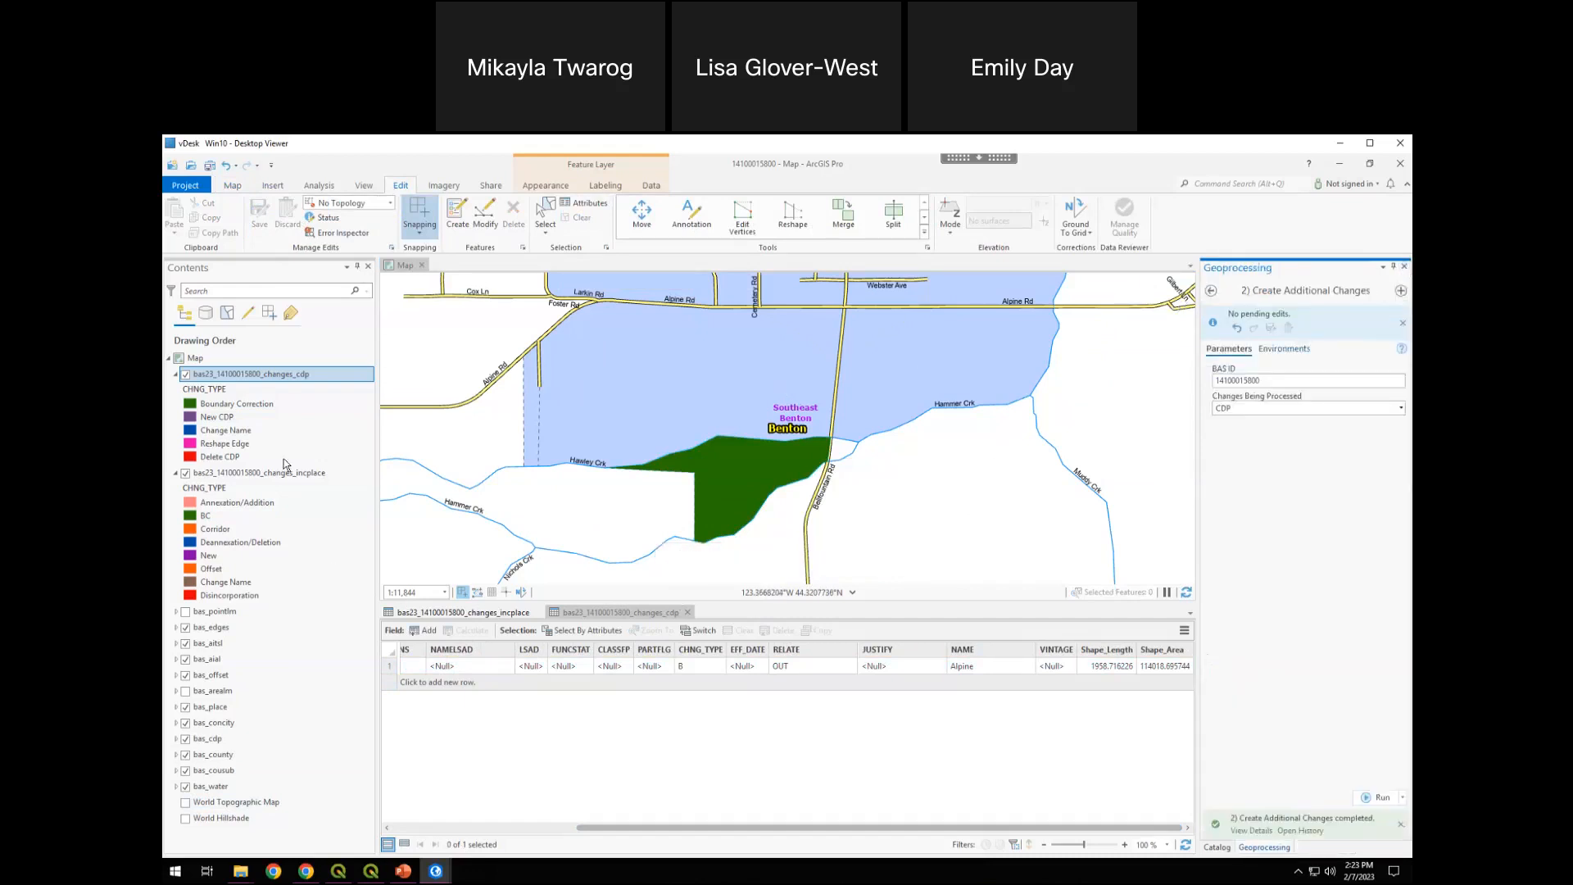
click(524, 756)
click(1405, 267)
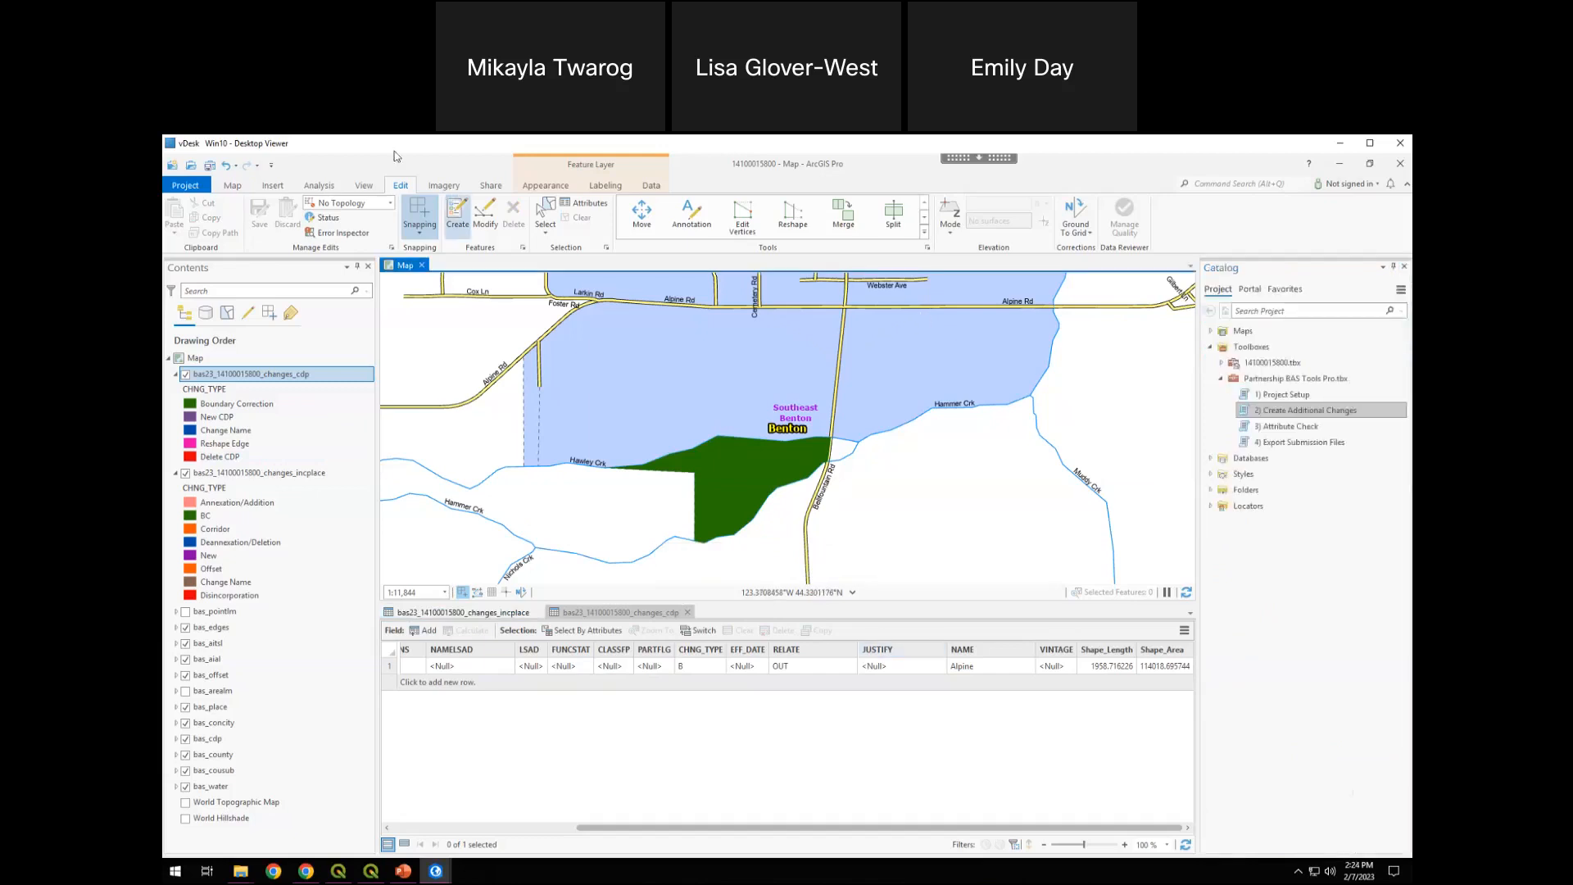
click(209, 165)
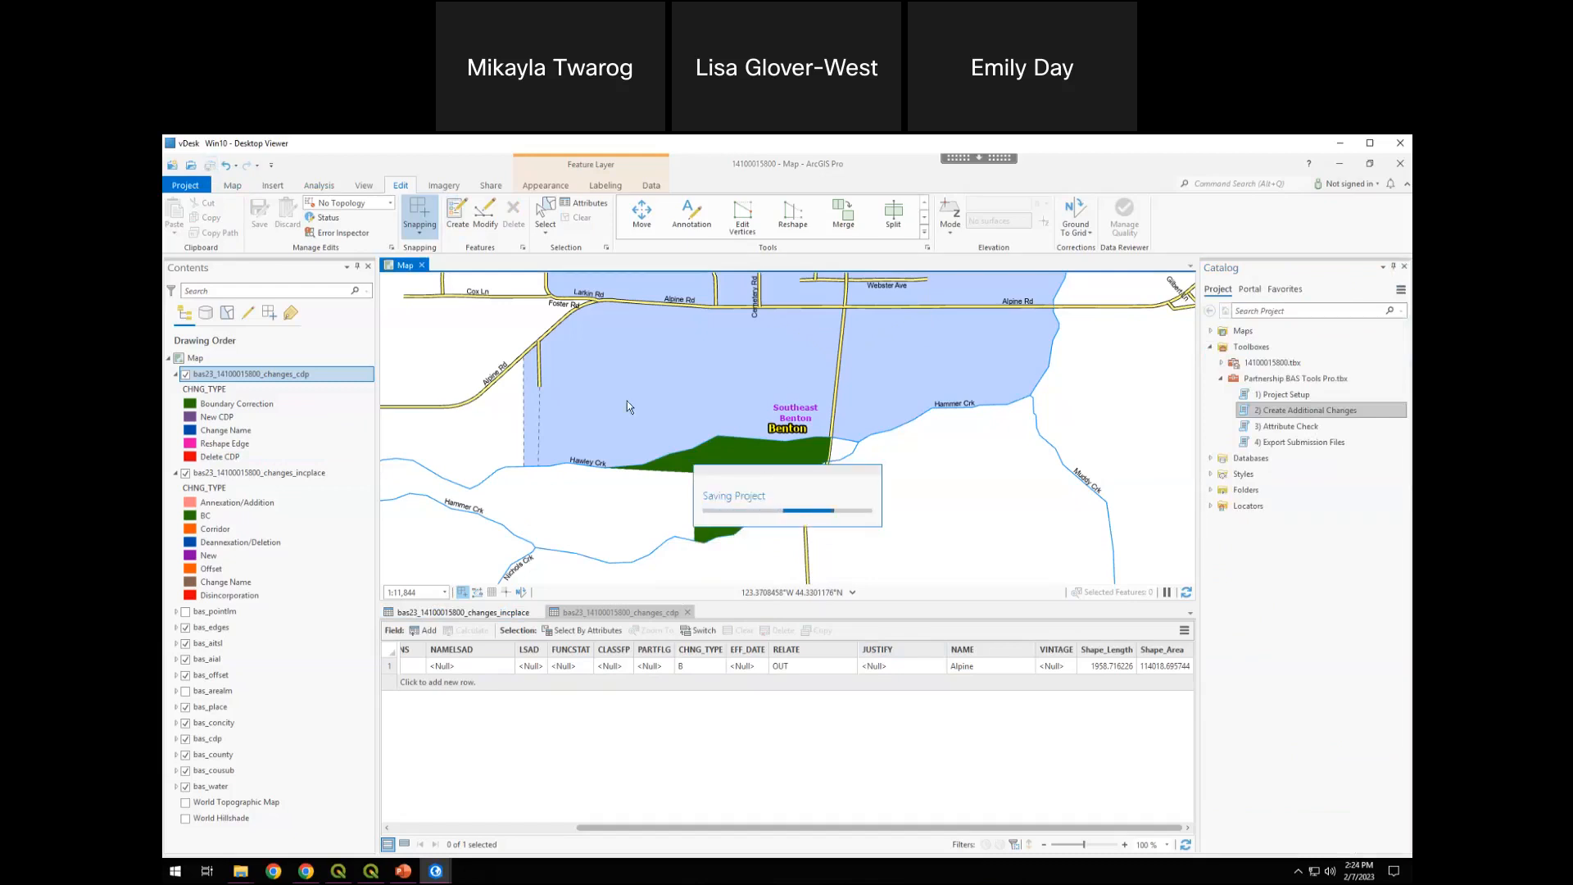
double_click(1291, 427)
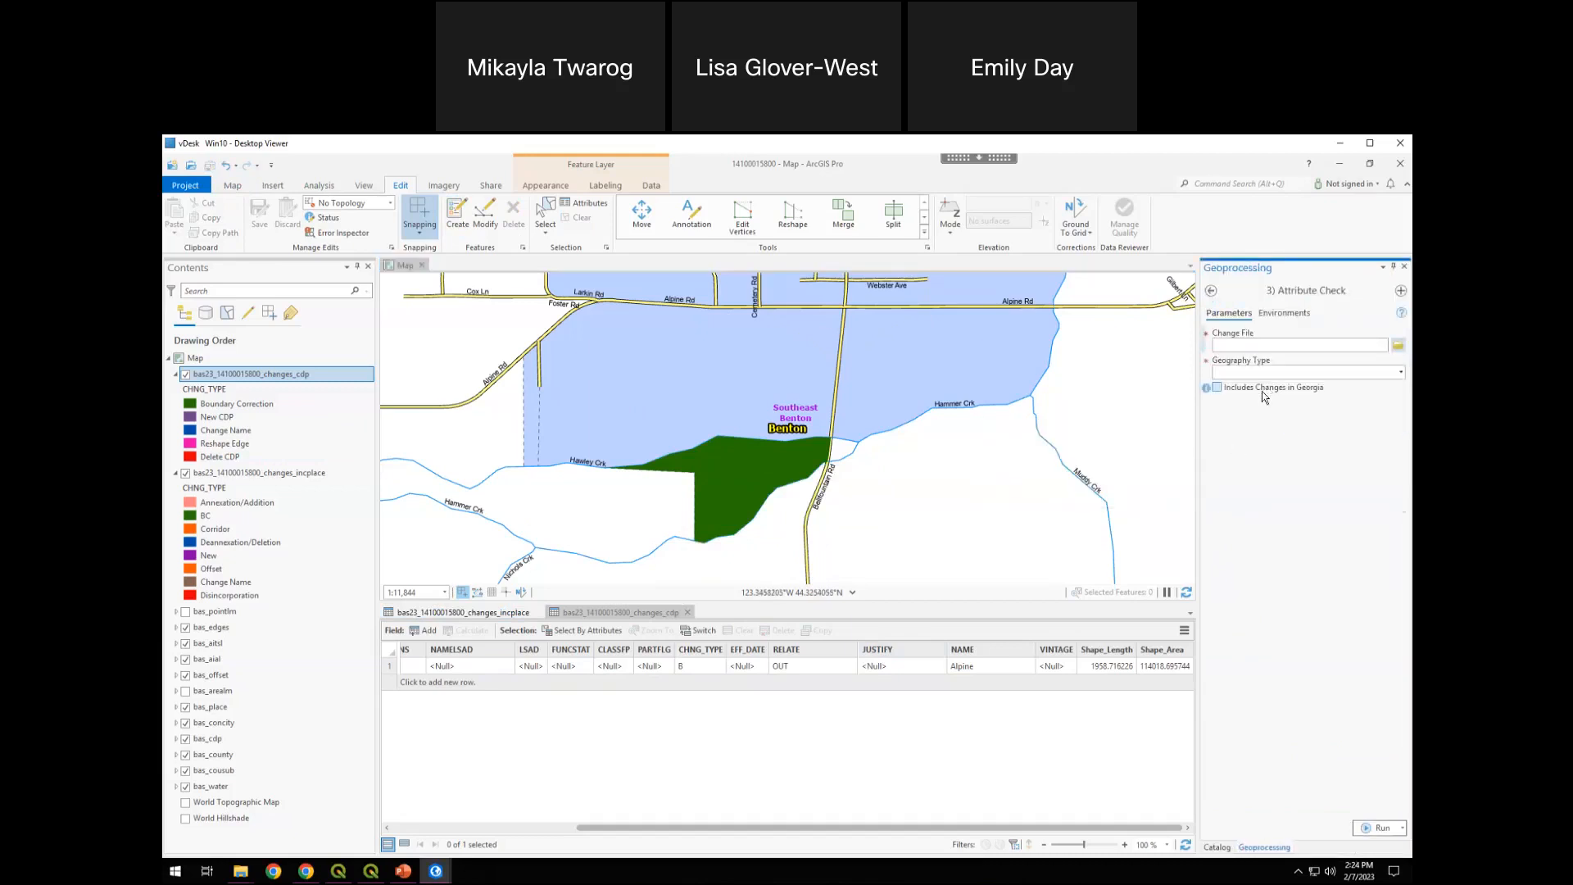
click(1399, 348)
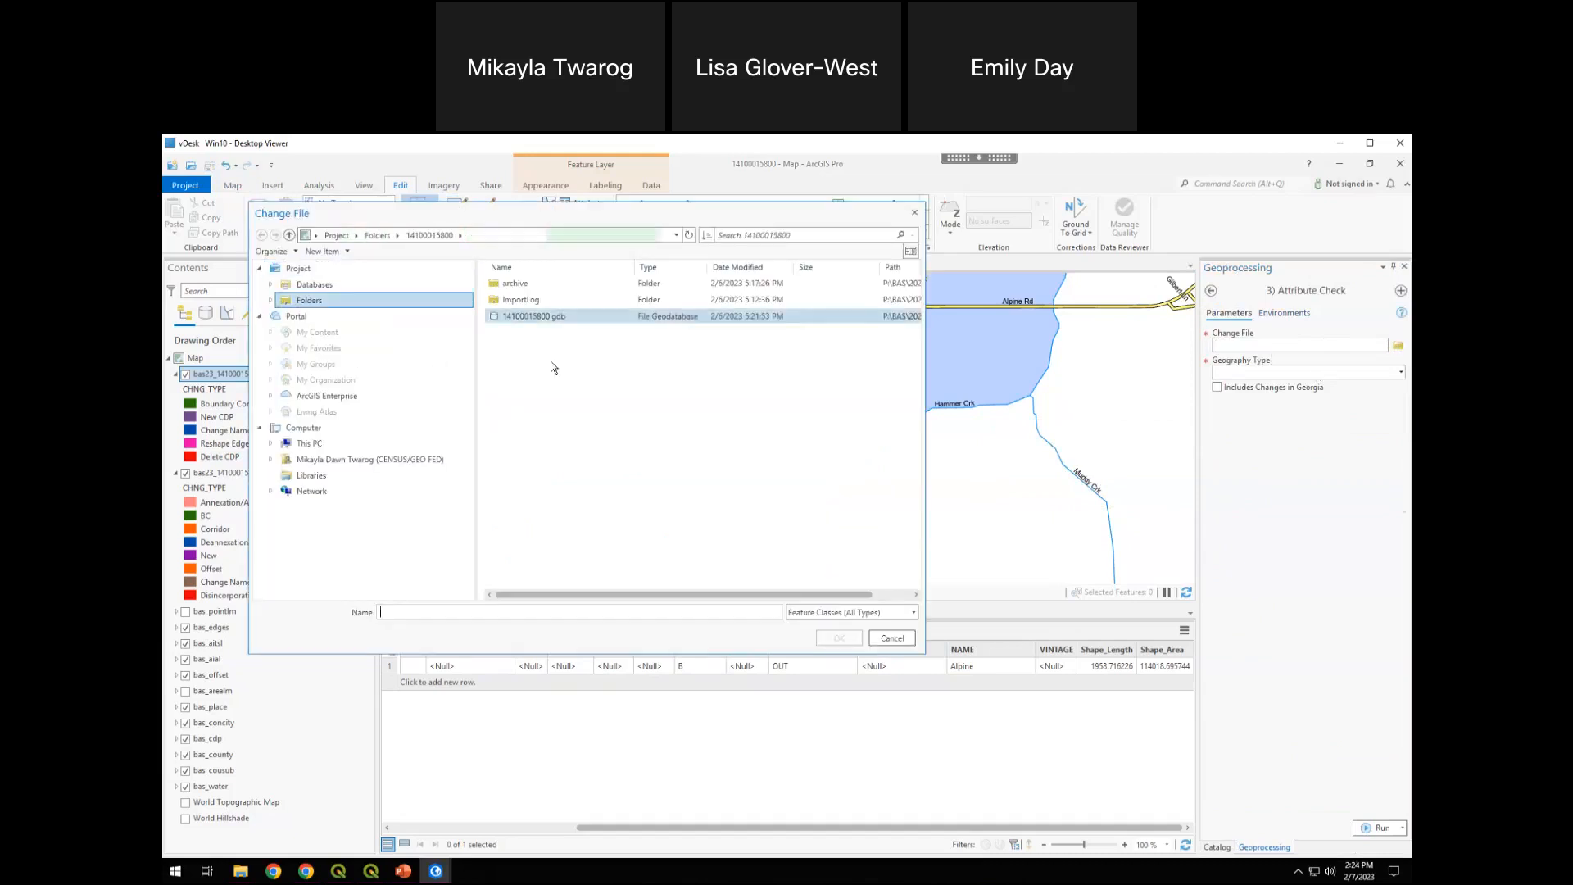
double_click(548, 318)
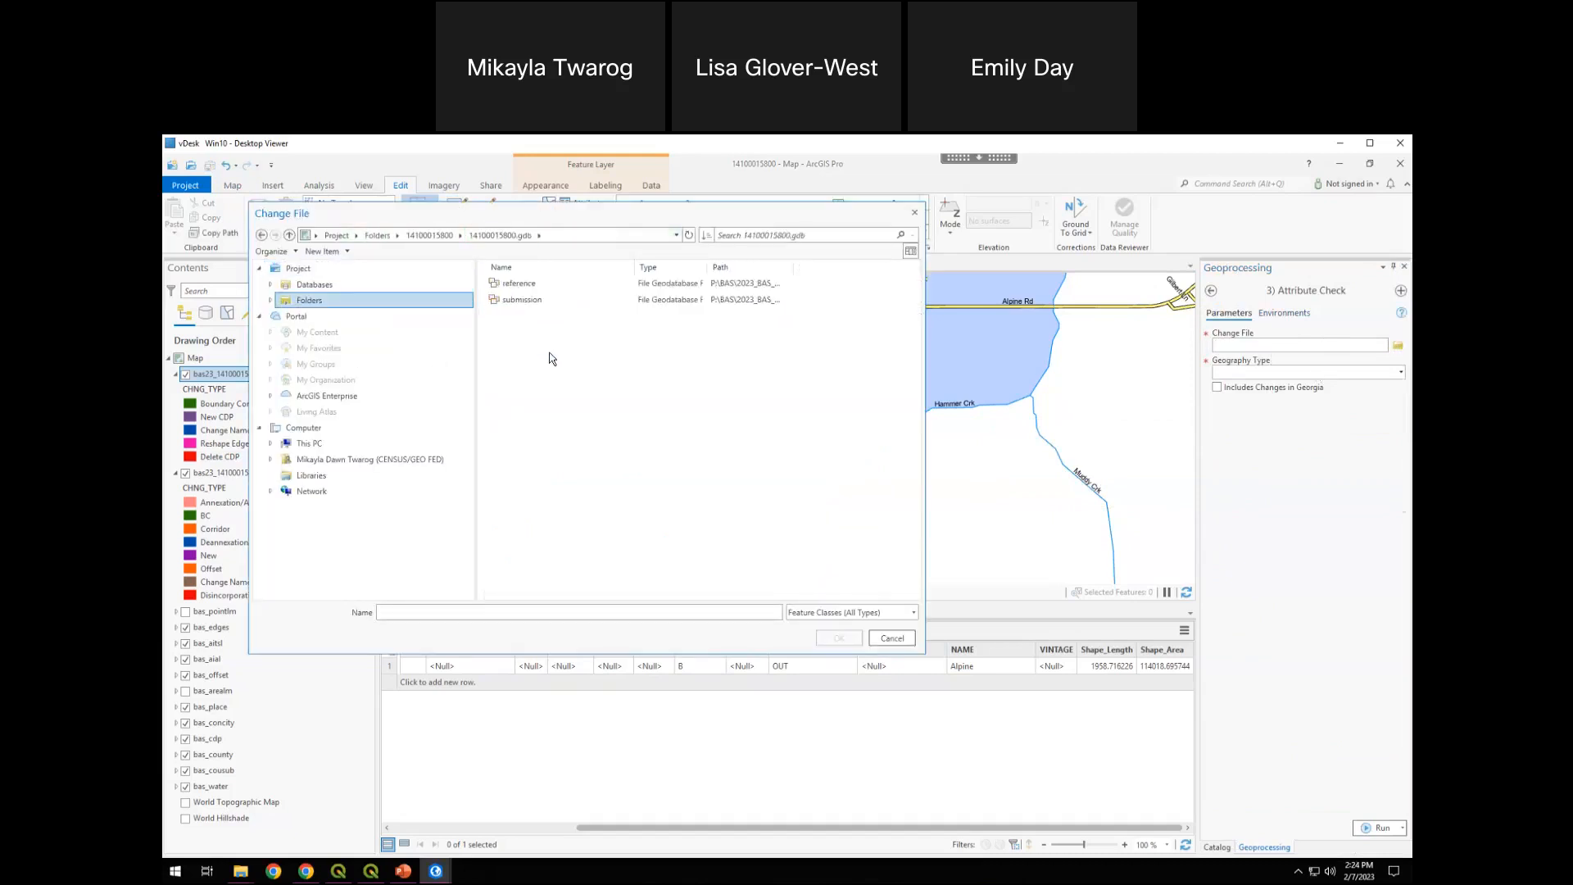
click(518, 302)
double_click(517, 302)
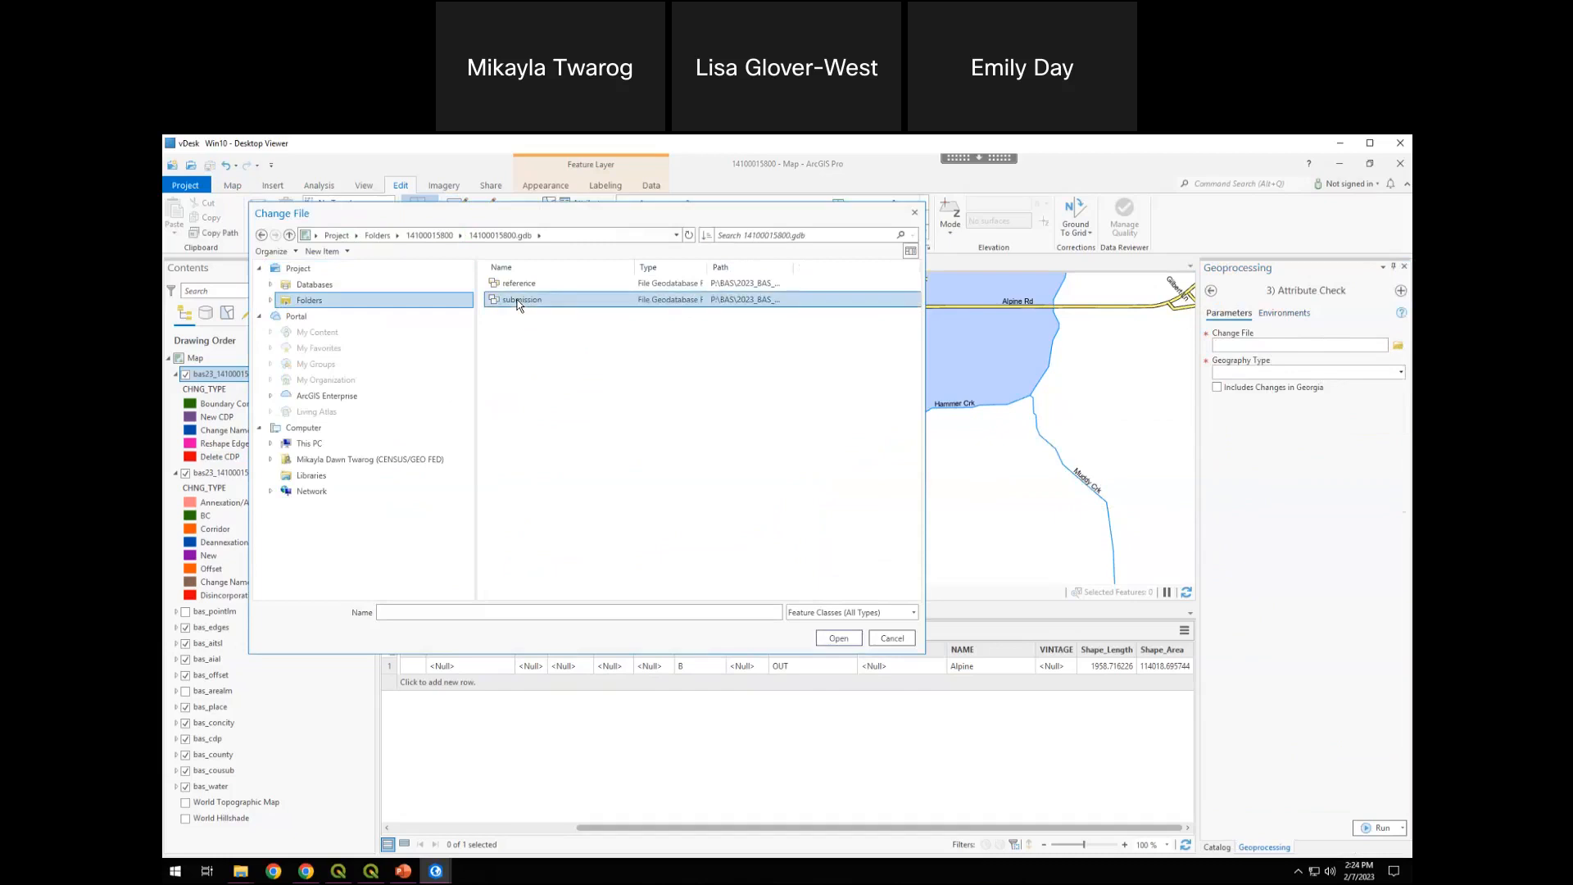
click(594, 286)
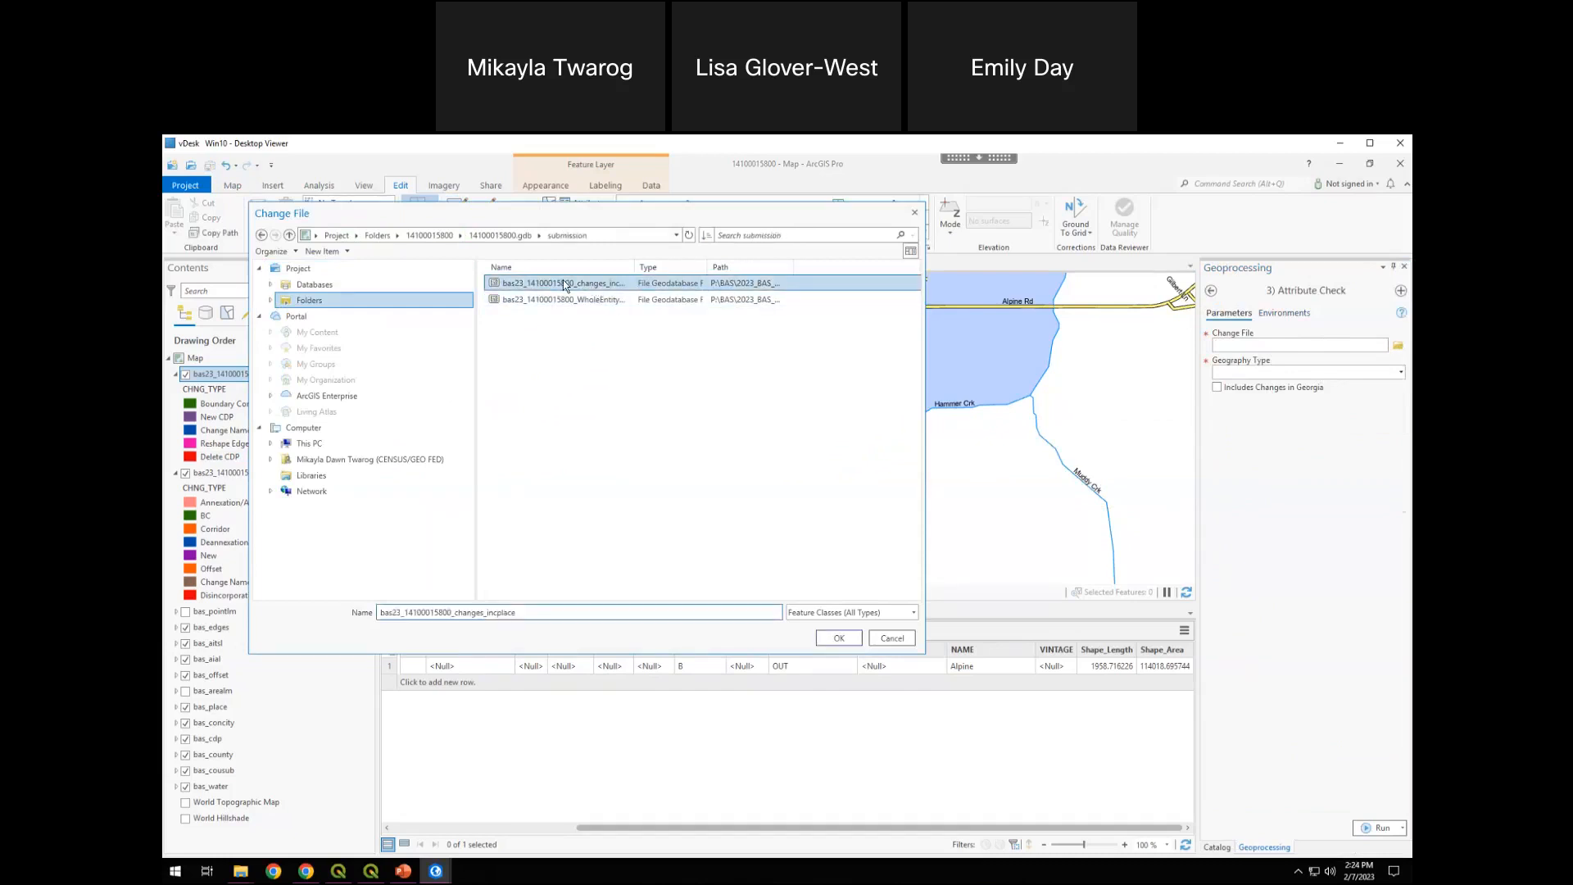
drag(684, 266, 687, 266)
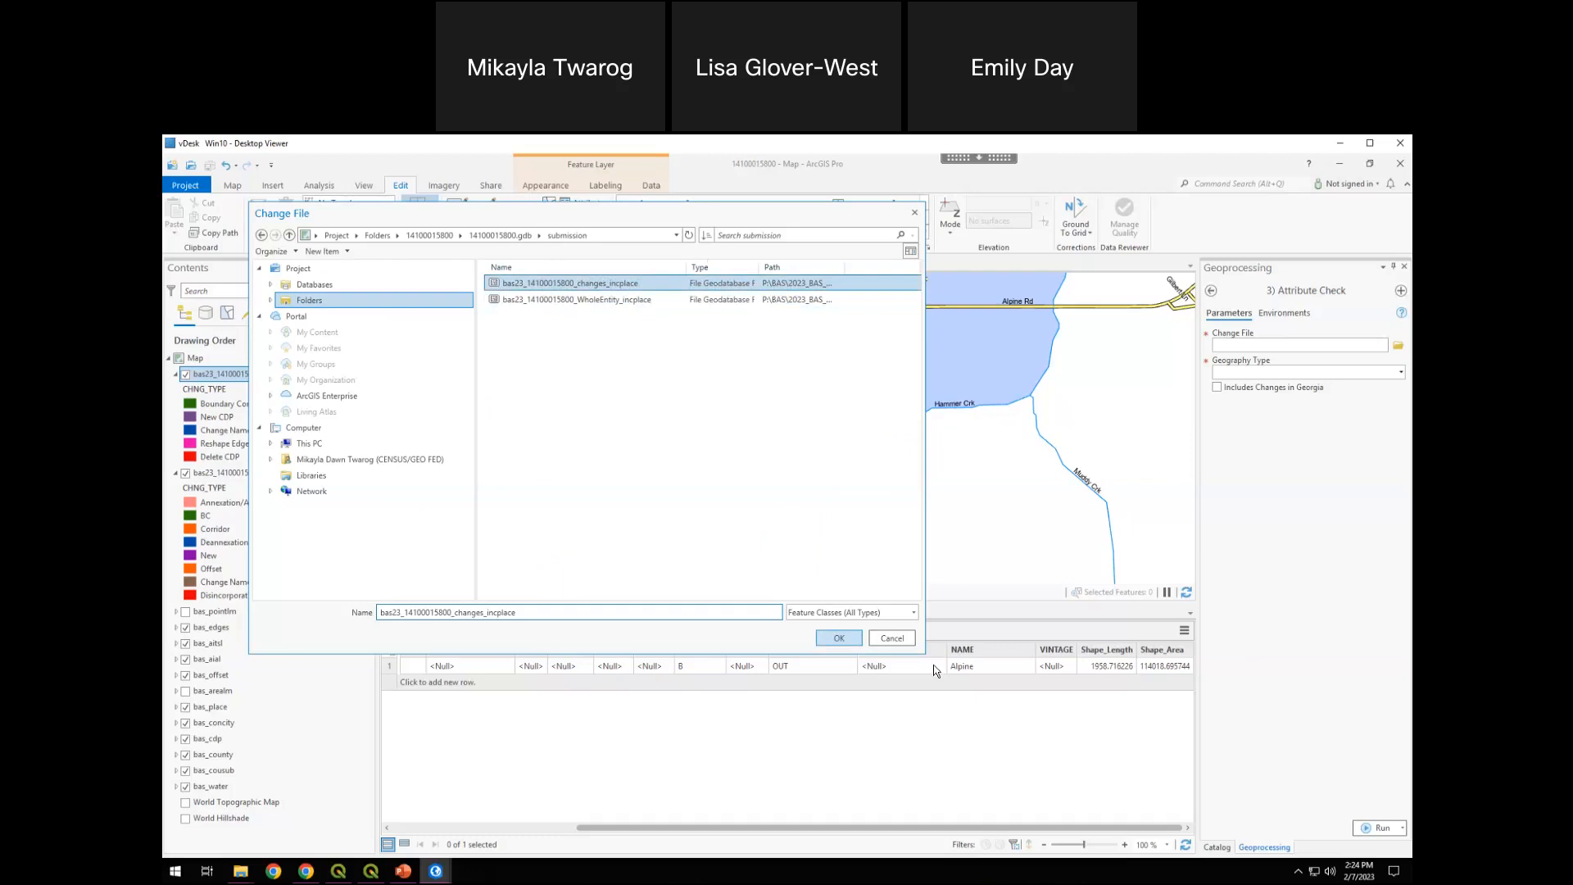
click(836, 640)
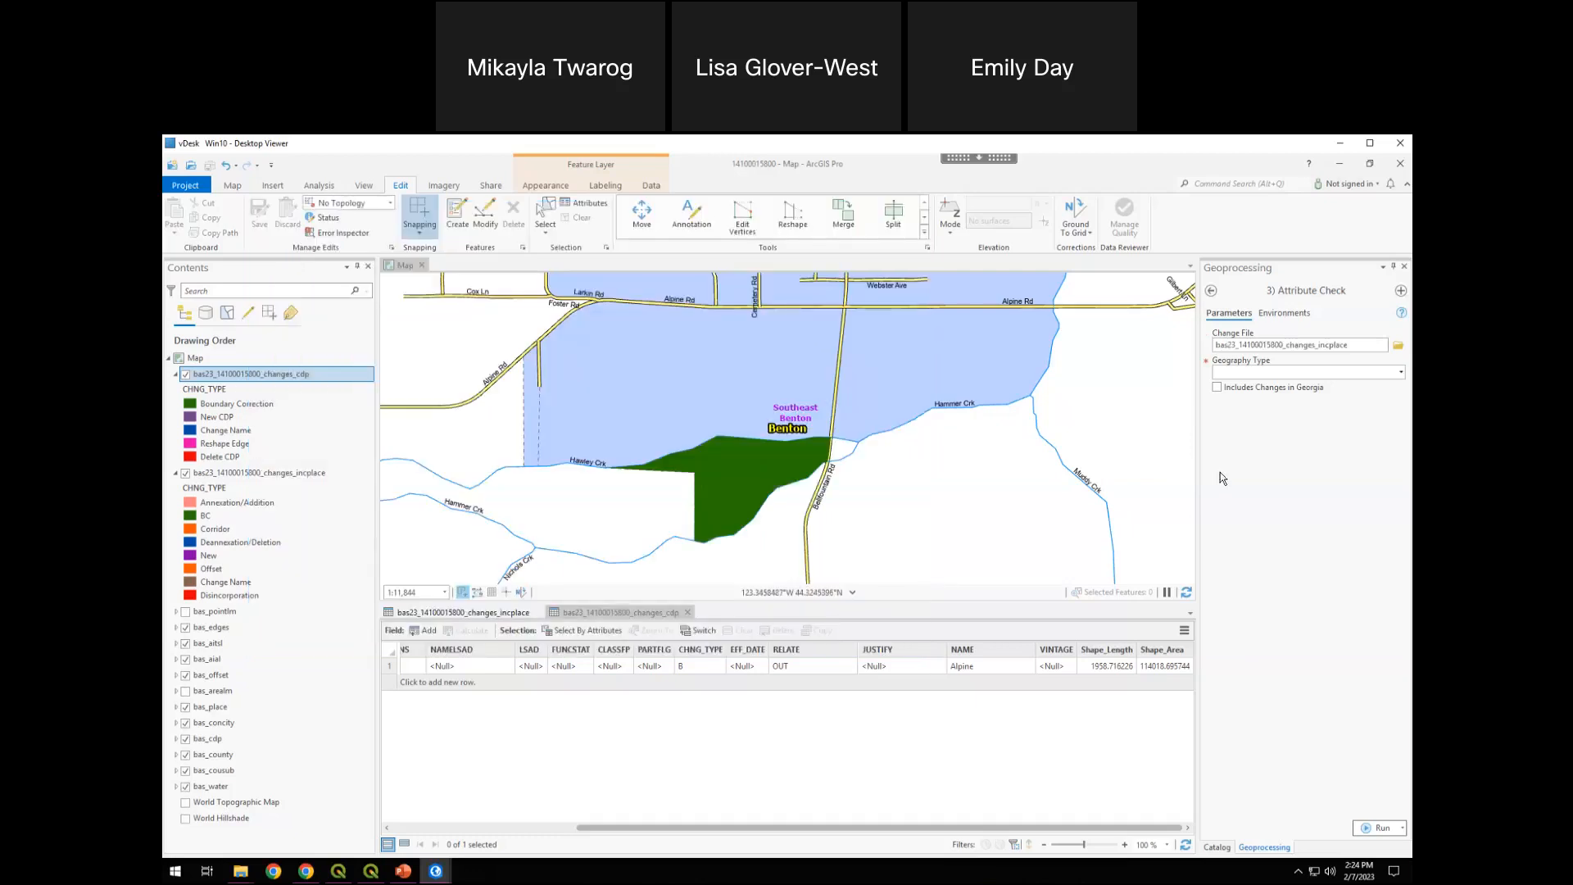
Set the Geography Type to Incorporated Place, leave Includes Changes in Georgia off, and run the Attribute Check
click(1401, 373)
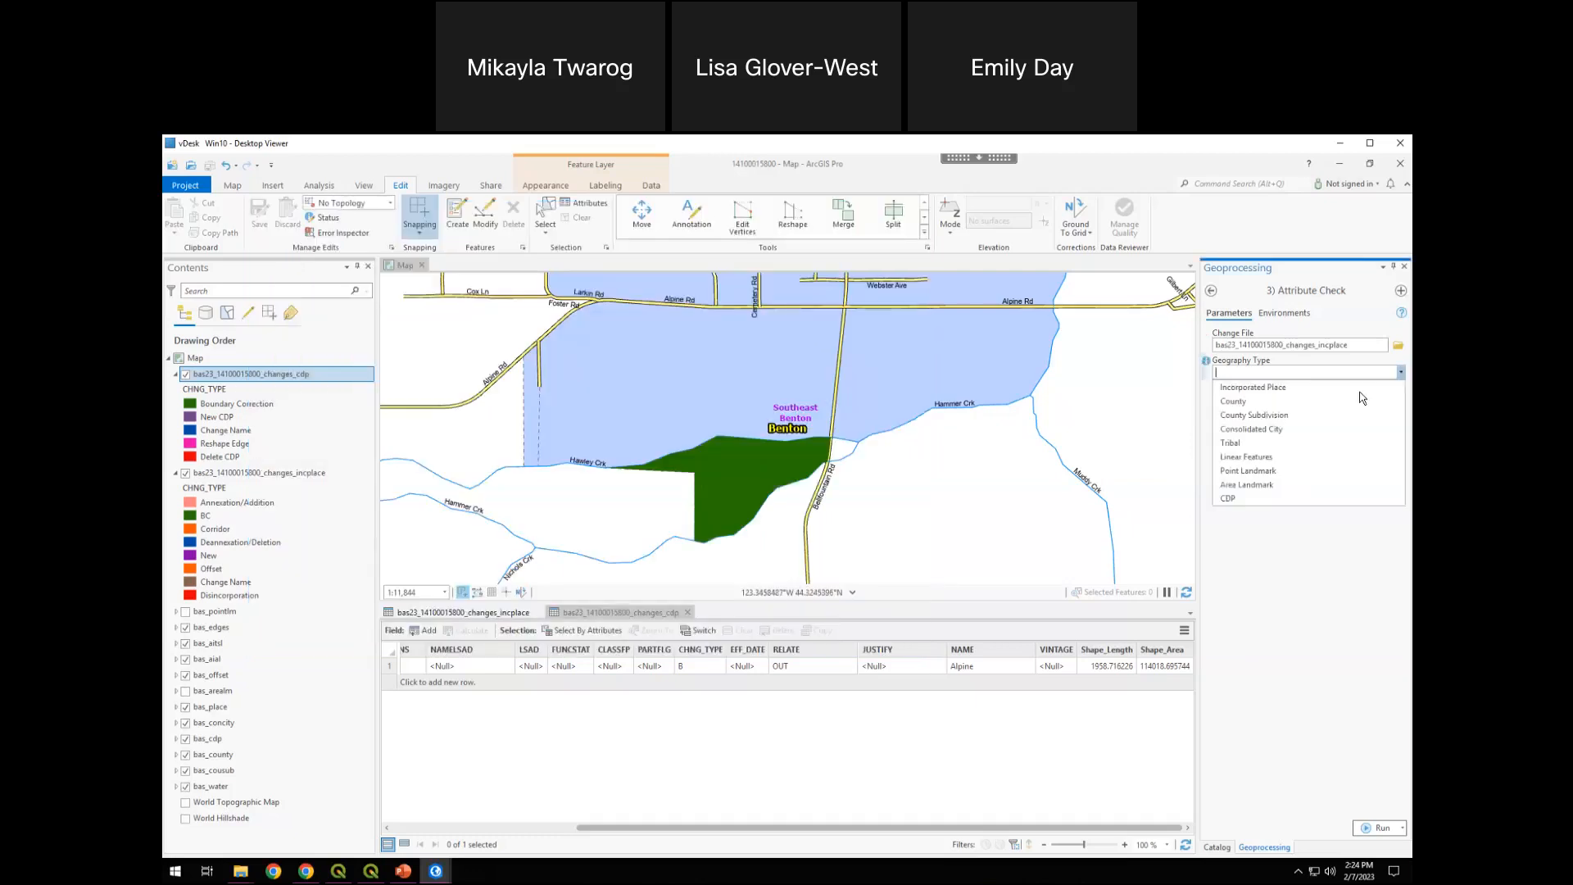
click(1272, 392)
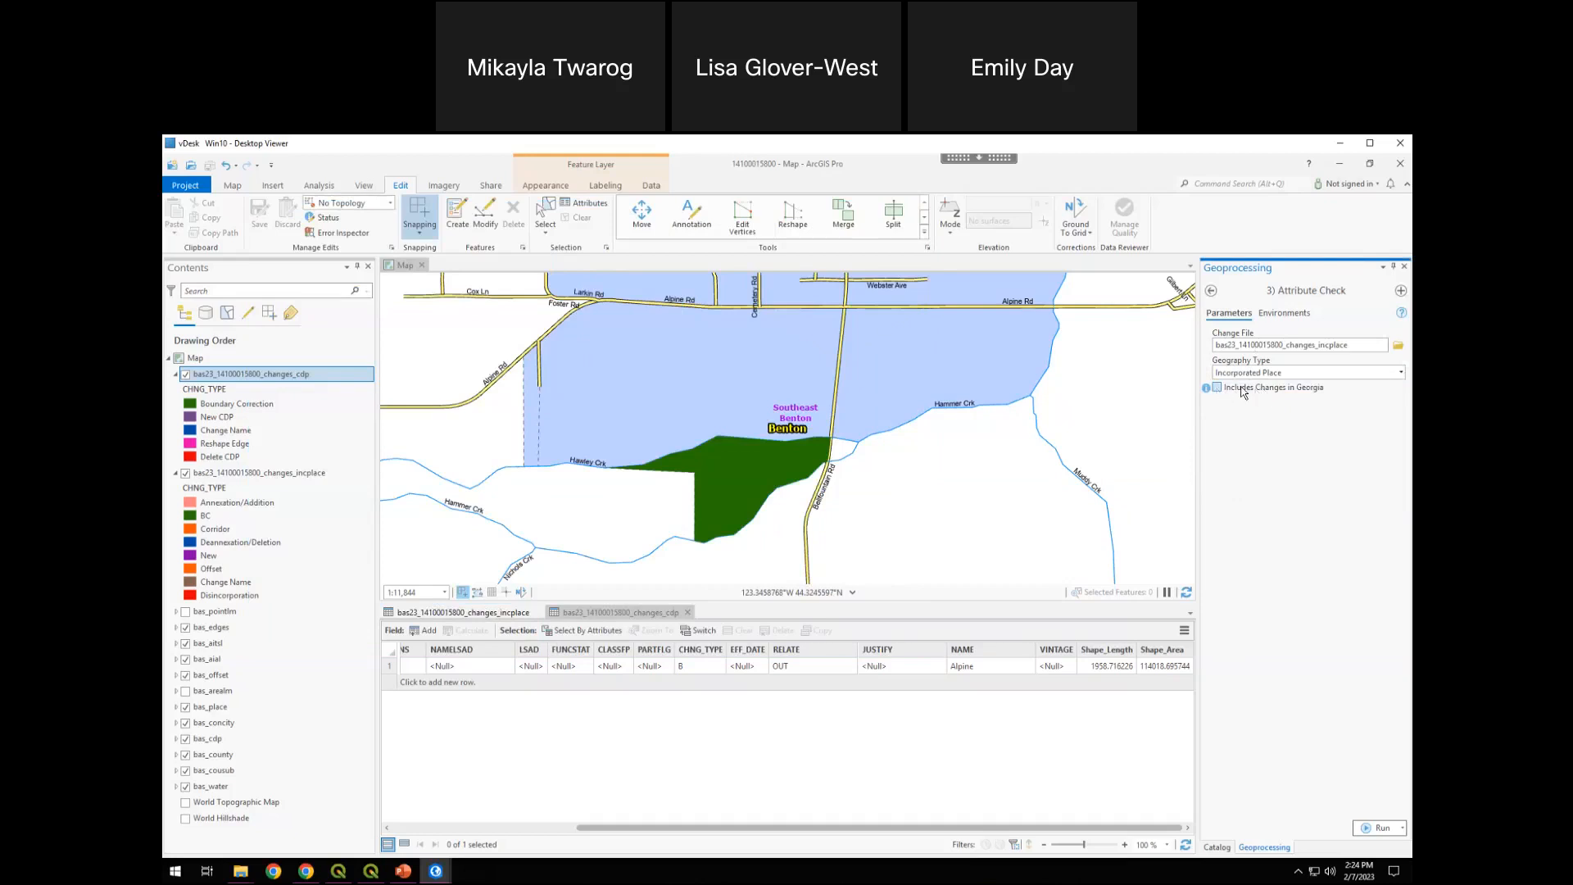
click(1187, 539)
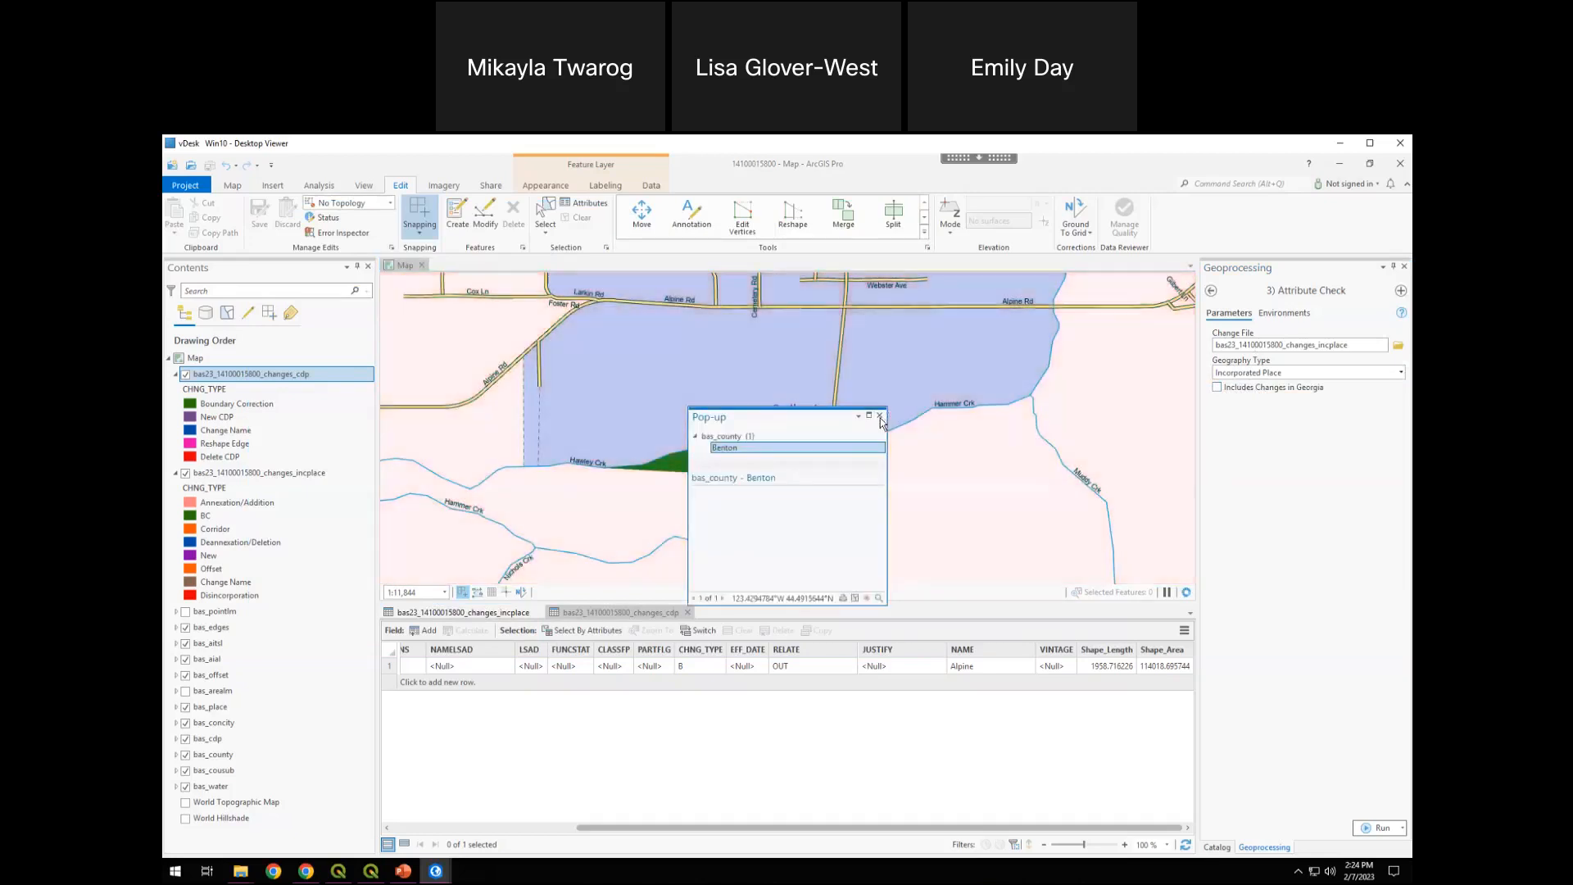
click(1331, 519)
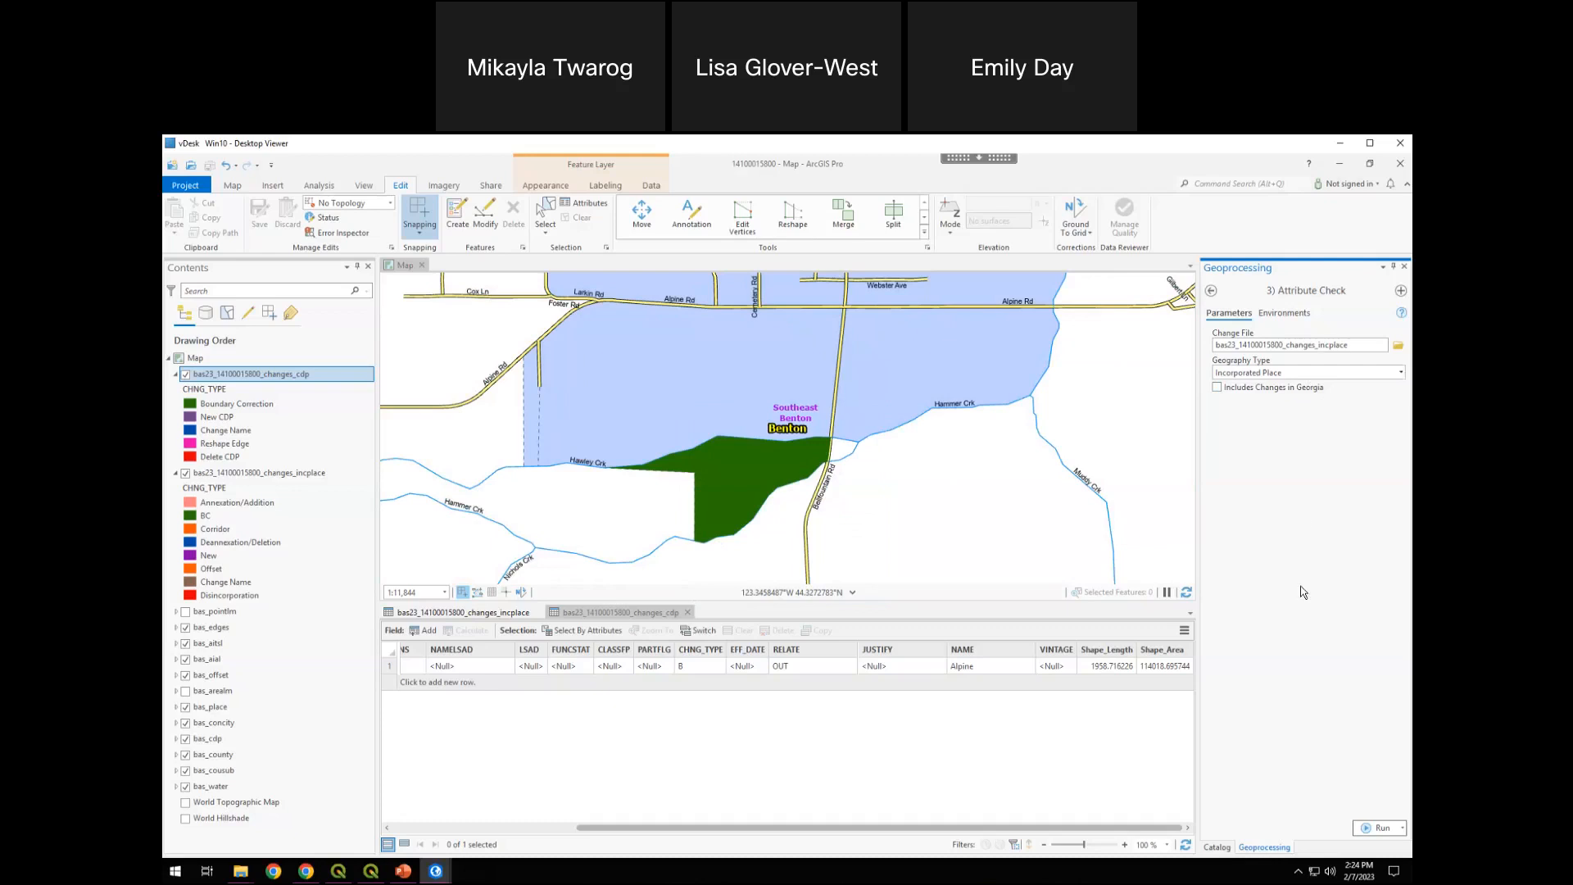
click(1379, 829)
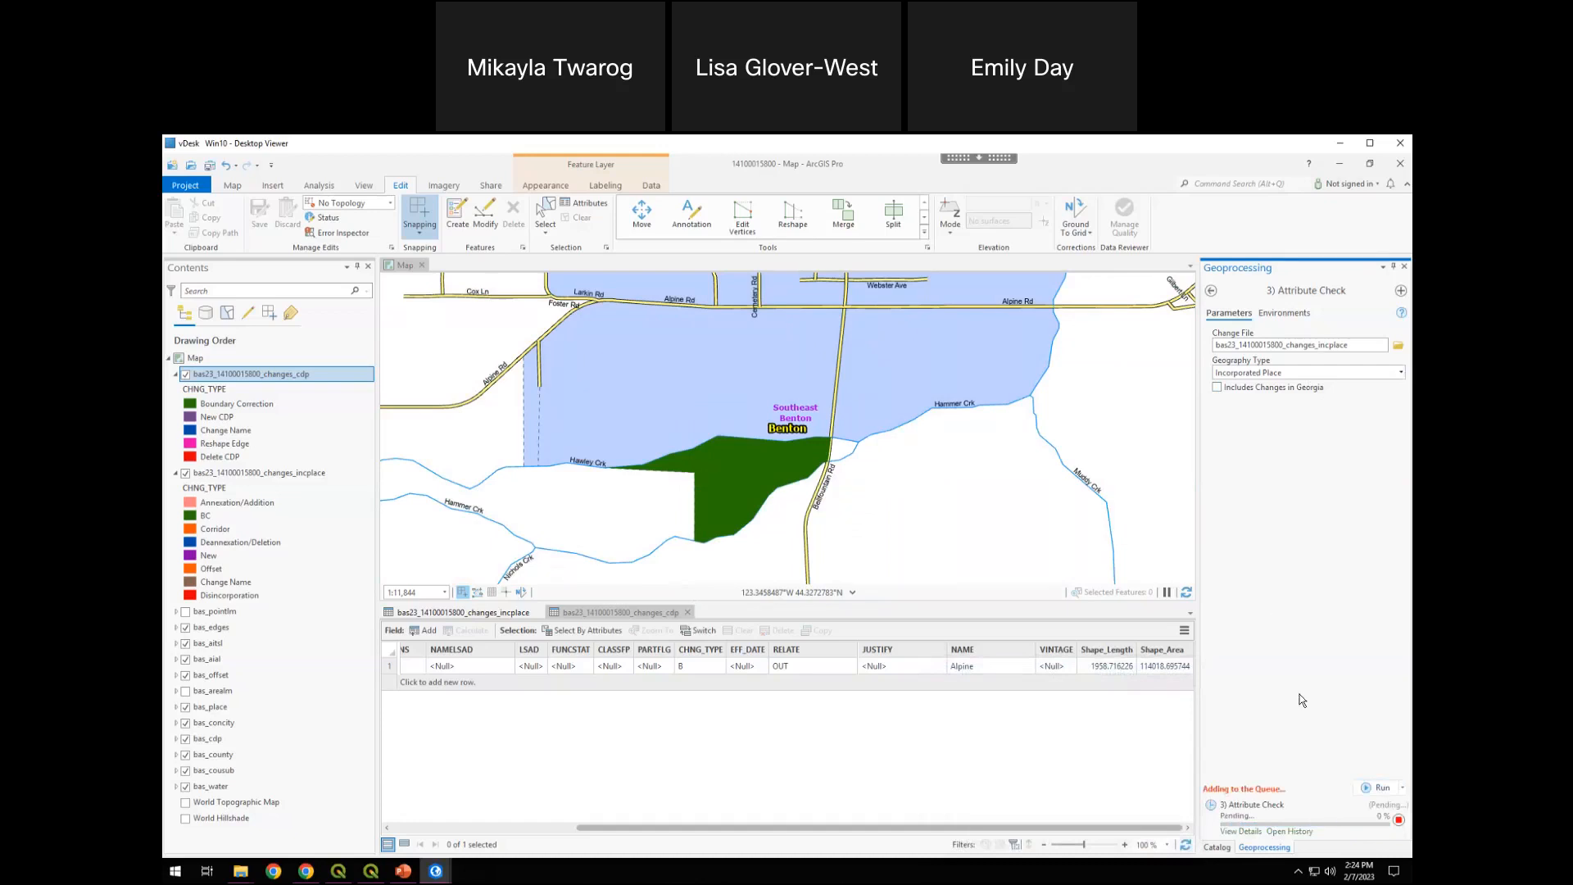
click(1372, 794)
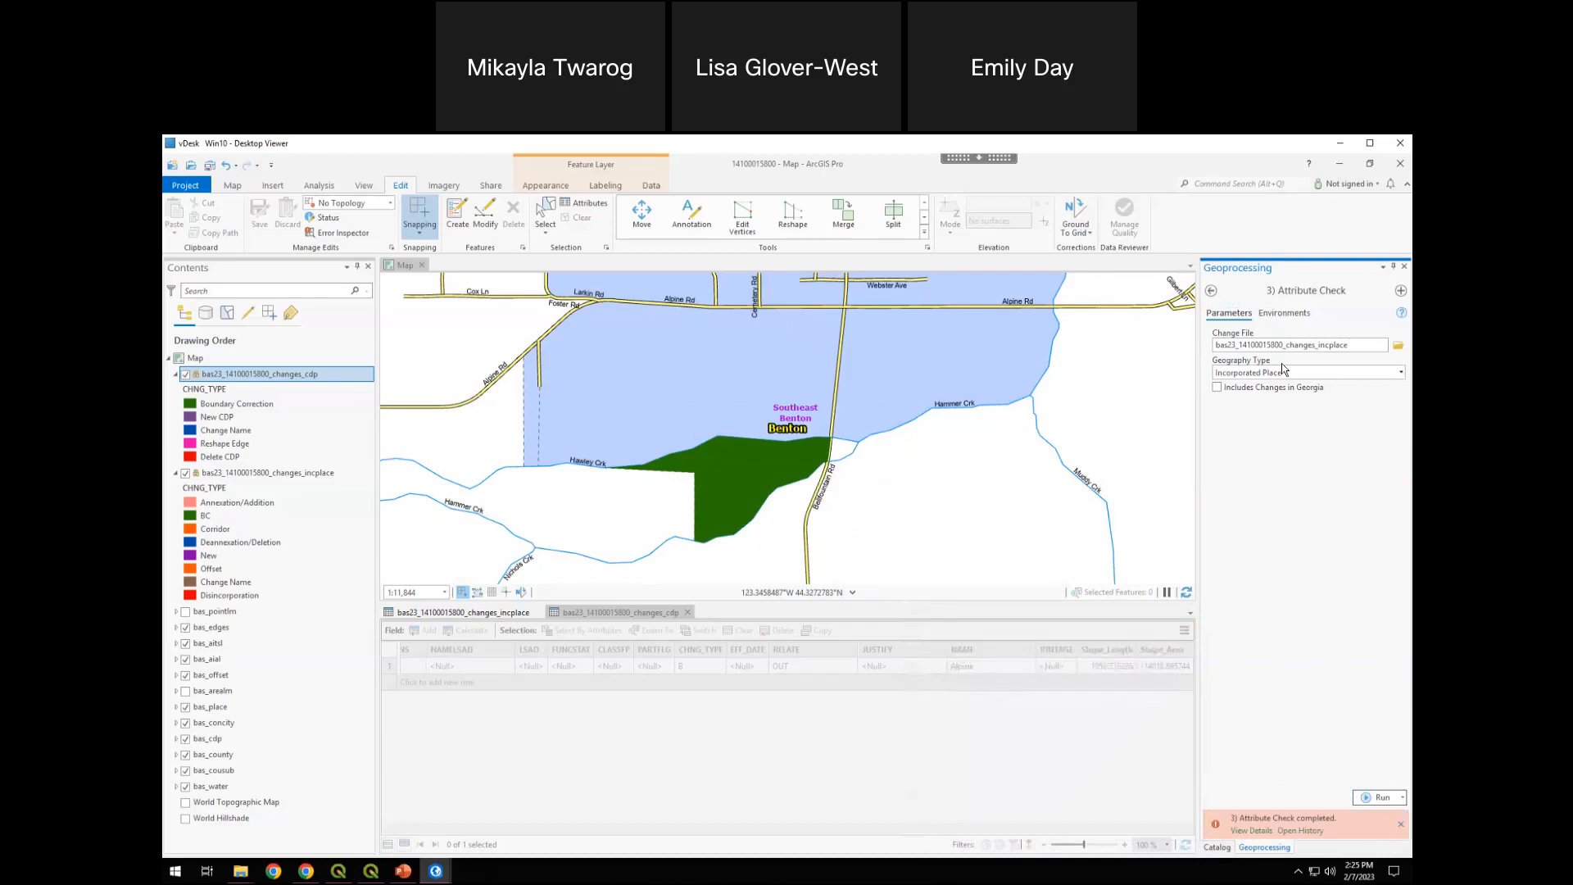
Rerun the Attribute Check on the incorporated place change file and view the run's details
click(1366, 801)
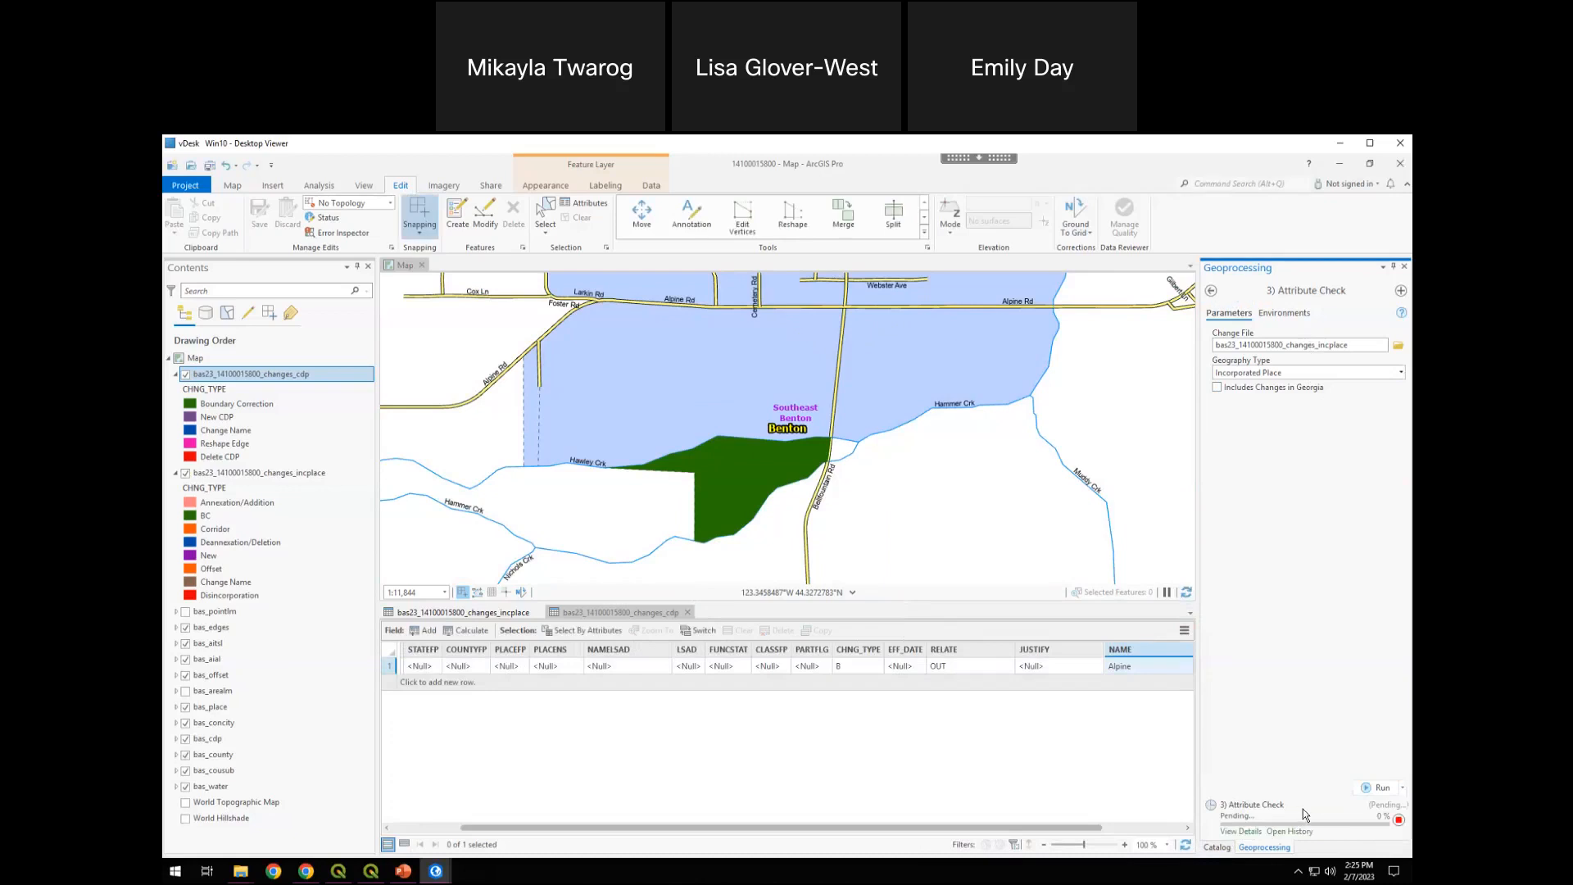
mouse_move(1303, 809)
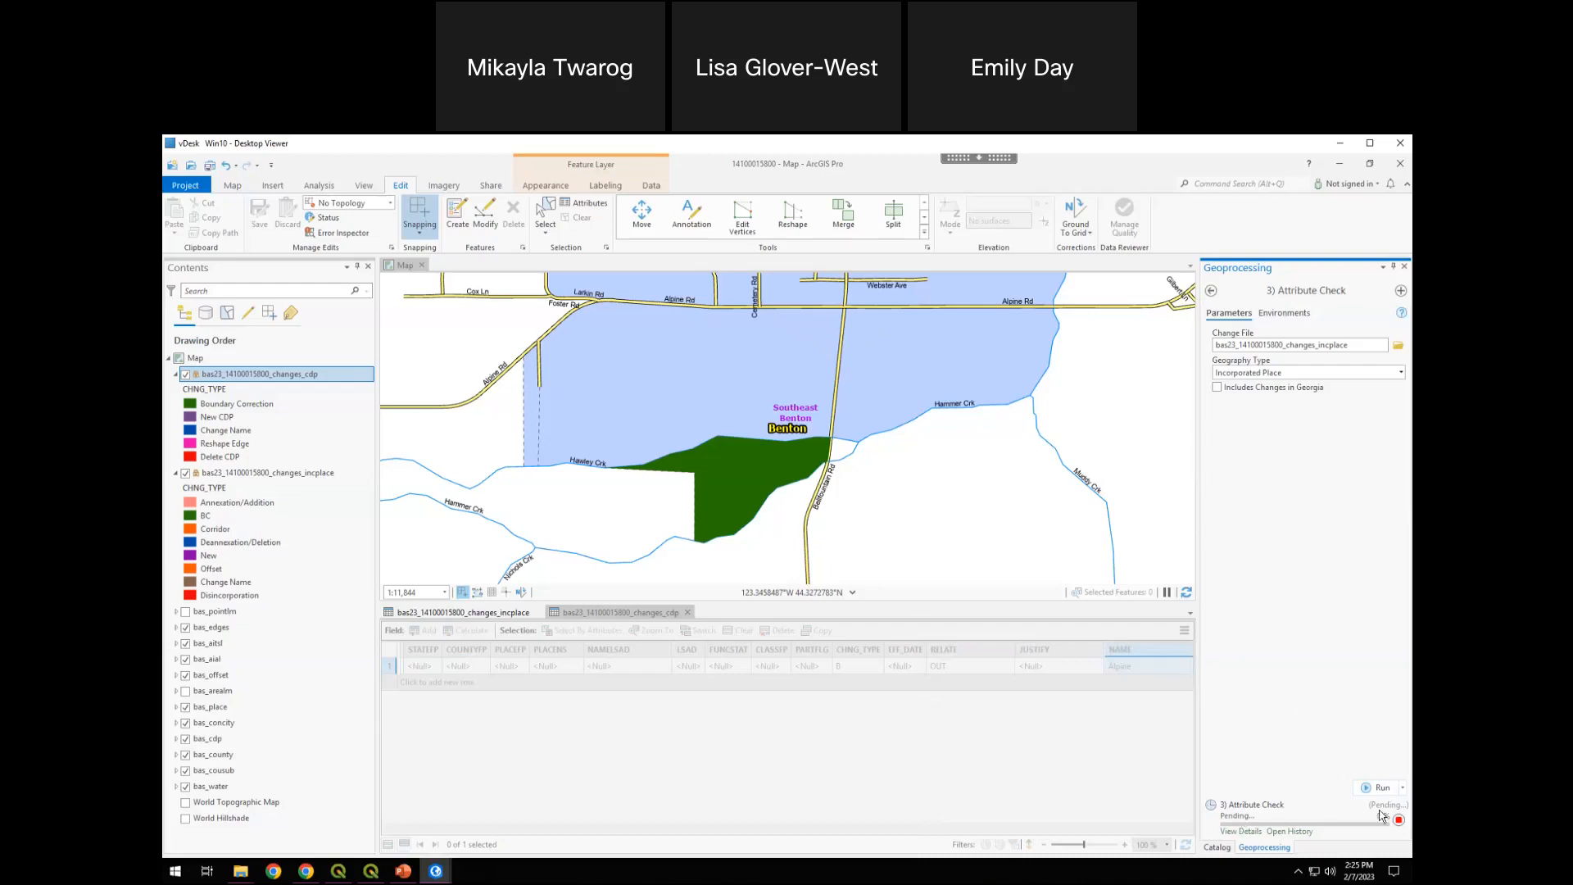
mouse_move(1390, 817)
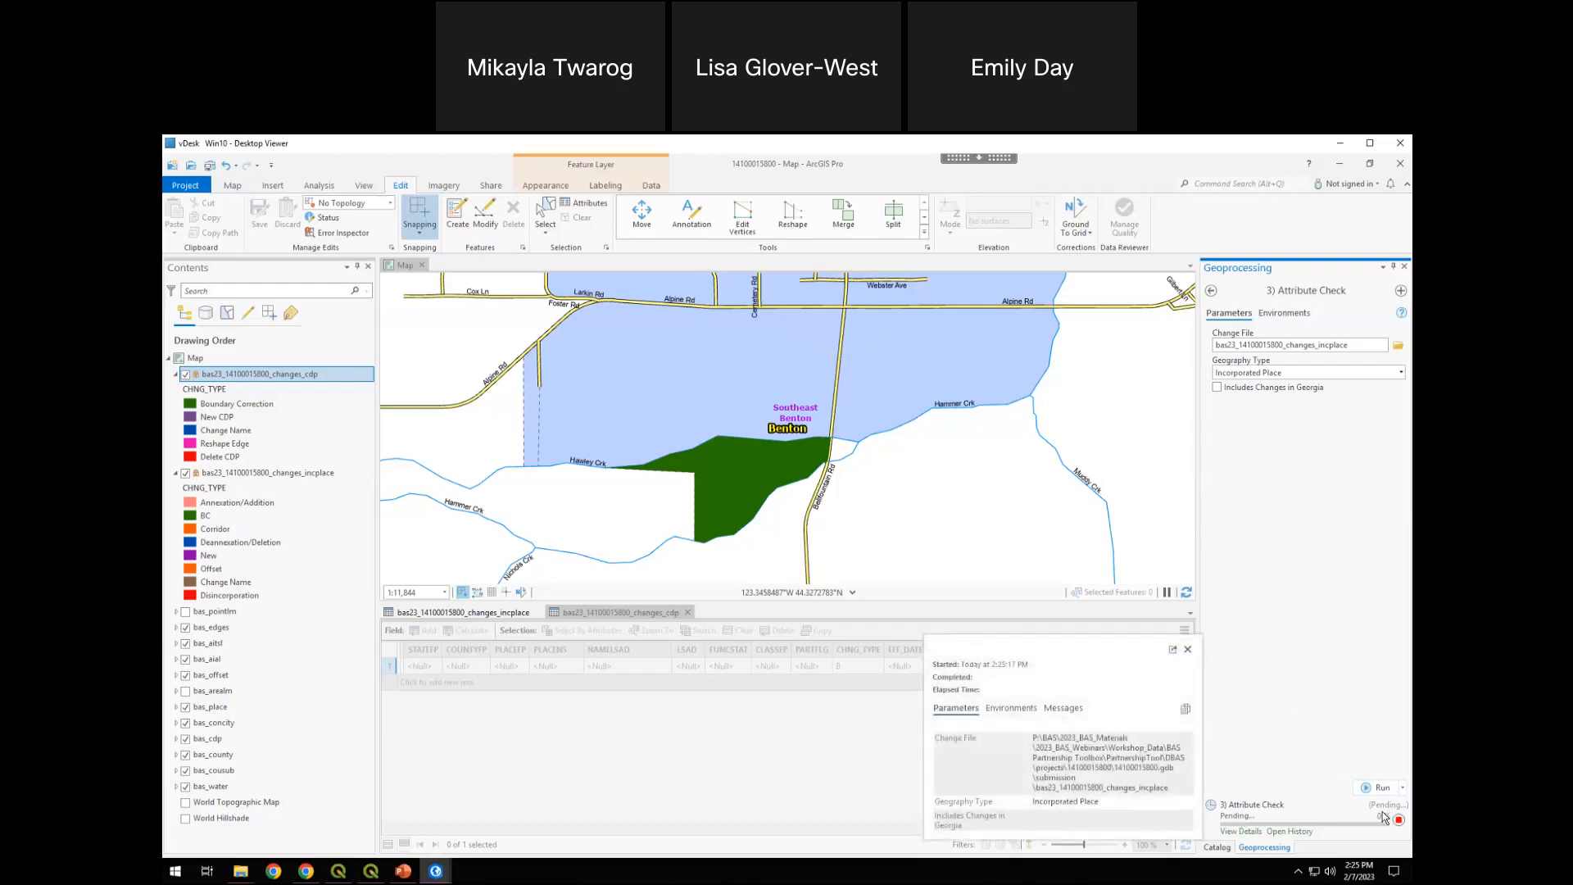
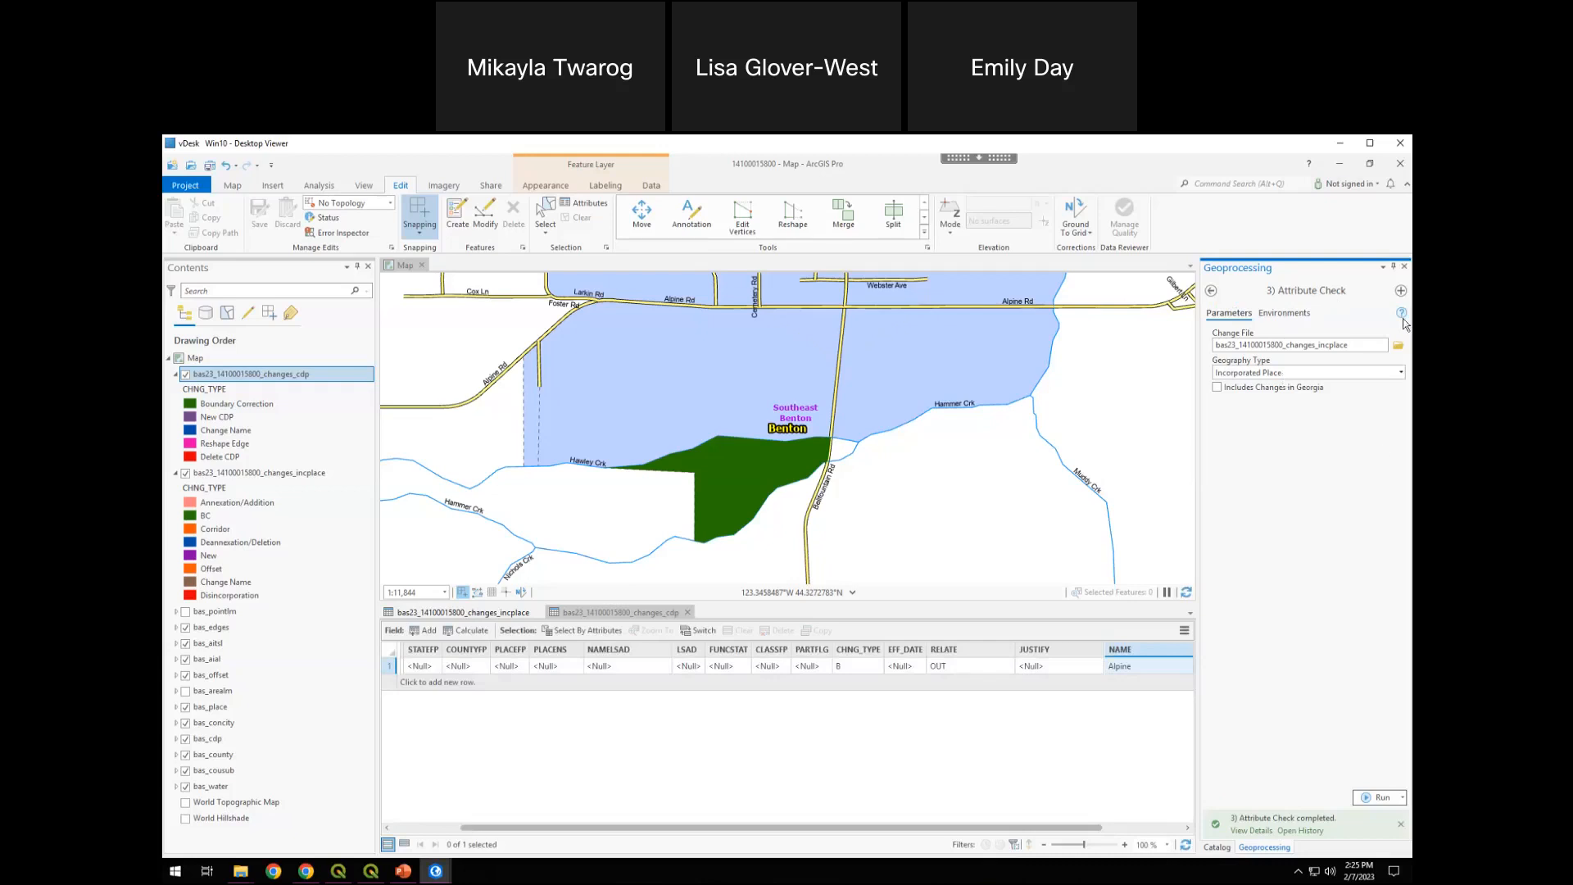
click(1404, 267)
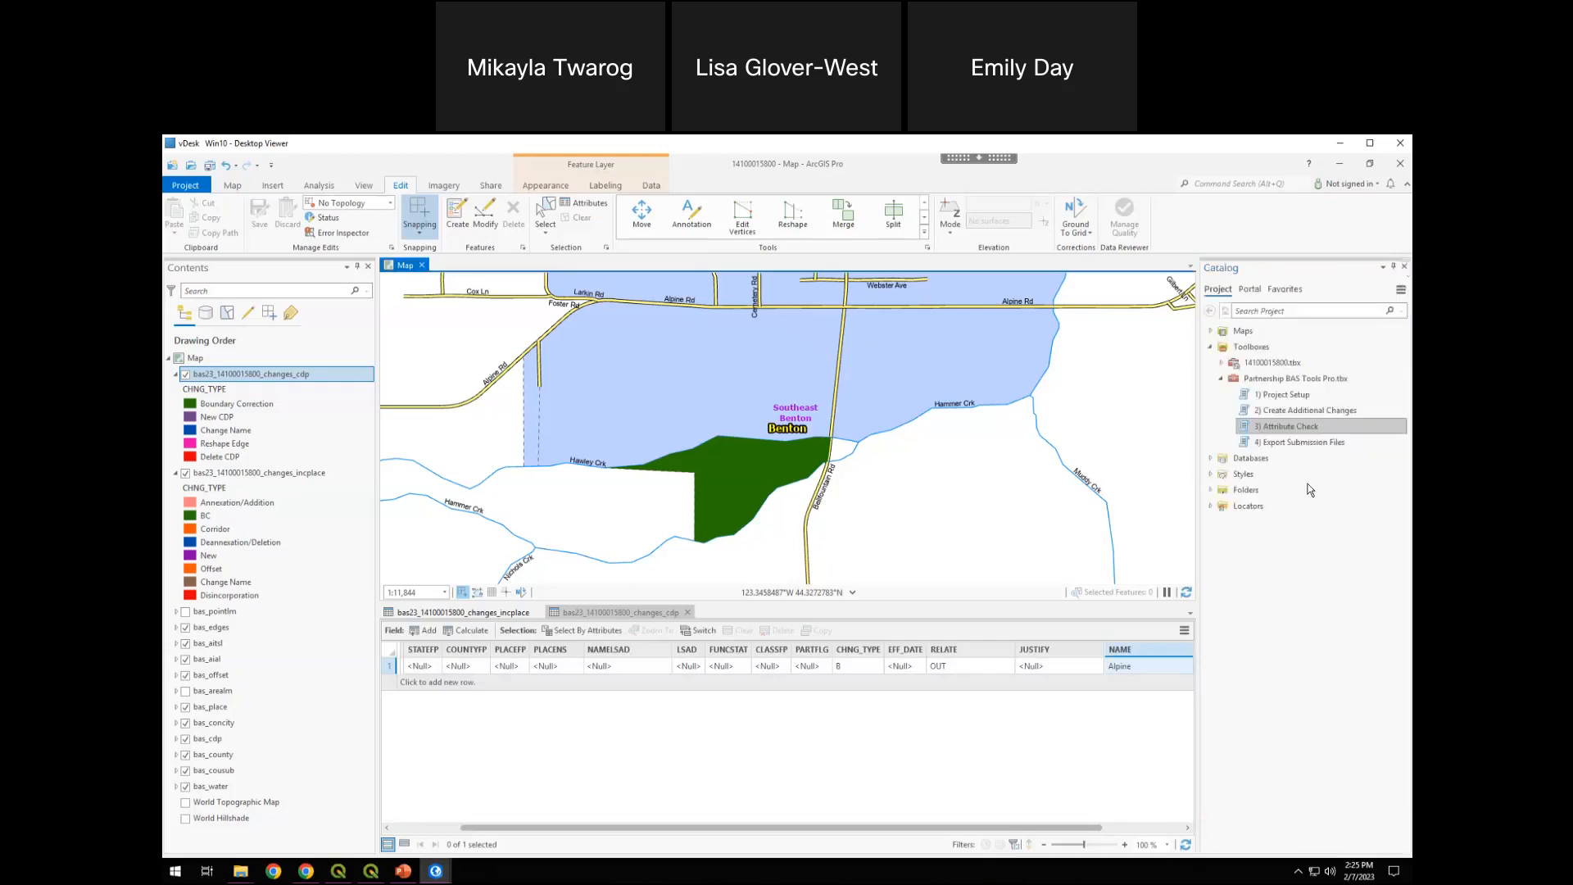
click(1210, 490)
click(1251, 508)
right_click(1251, 509)
click(1304, 596)
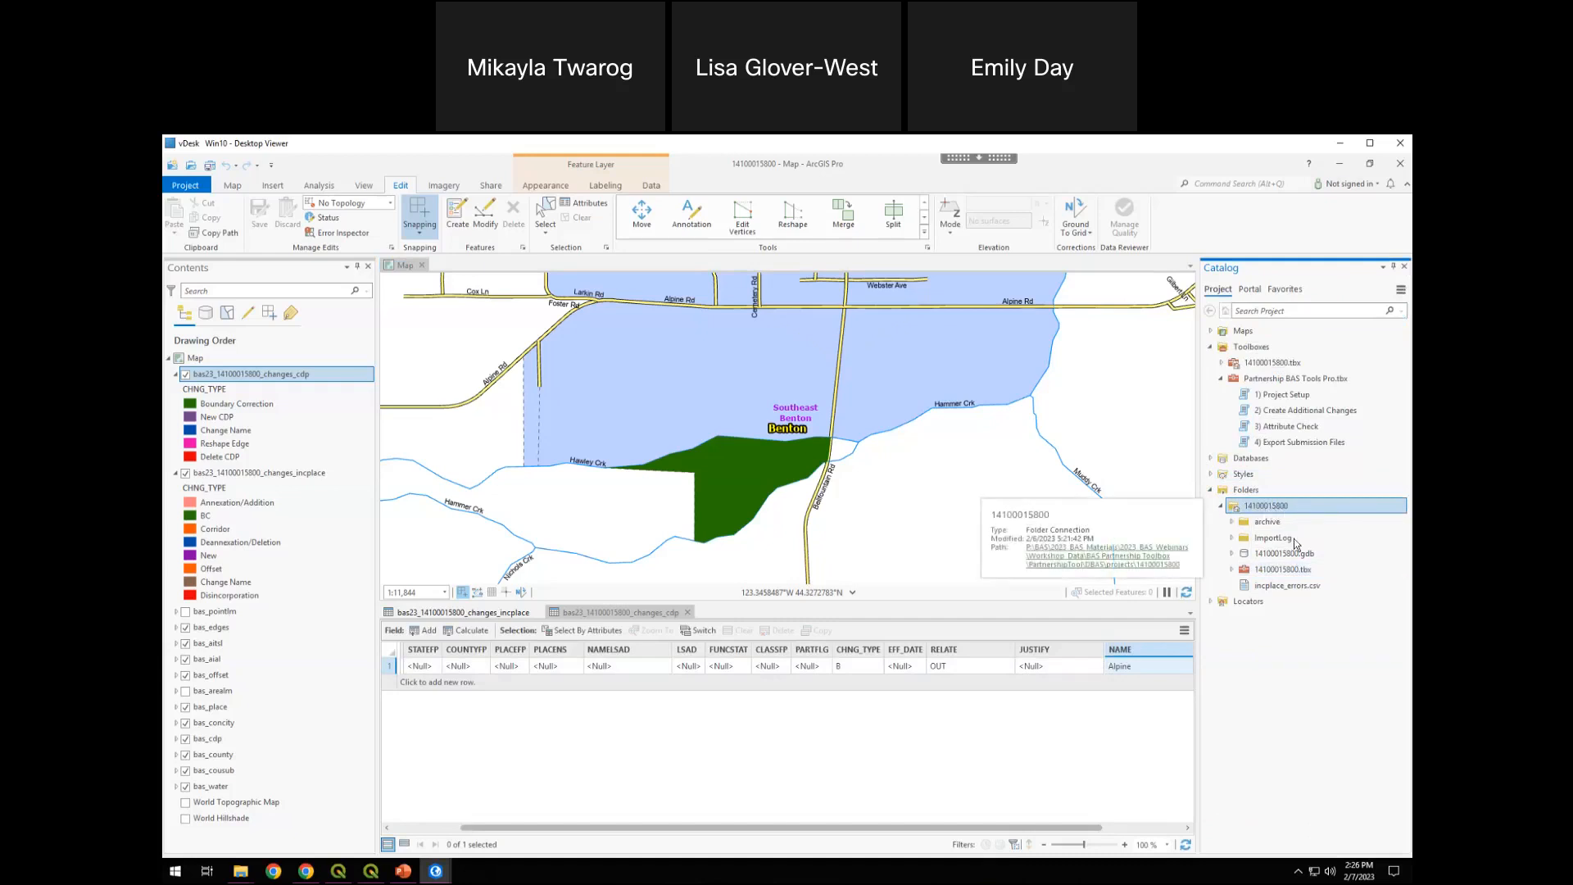
click(1282, 586)
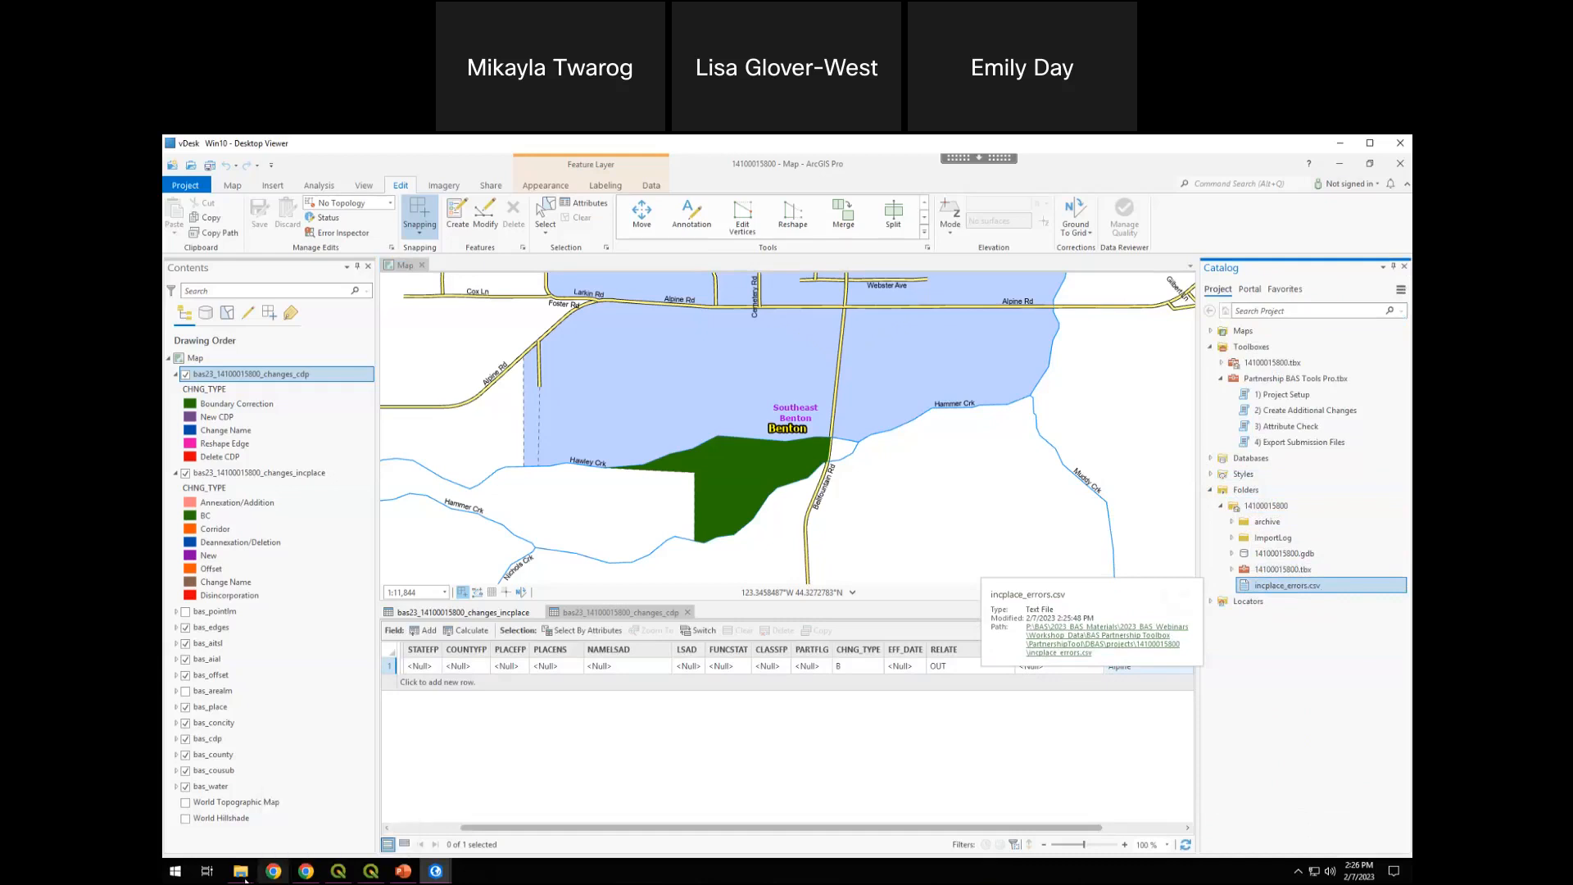
mouse_move(240, 871)
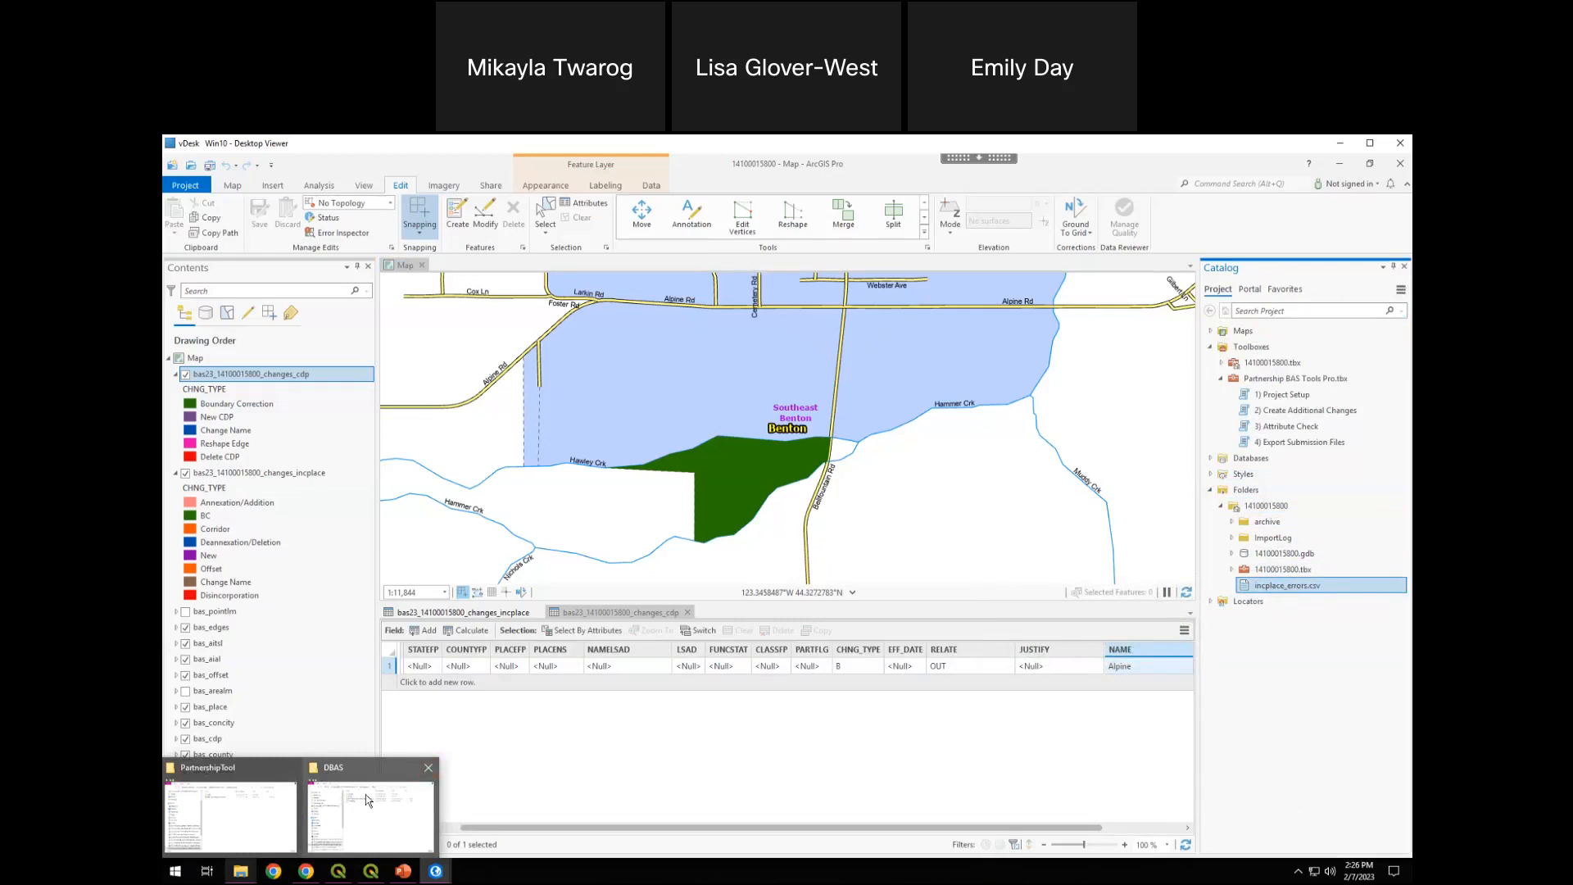
click(1281, 684)
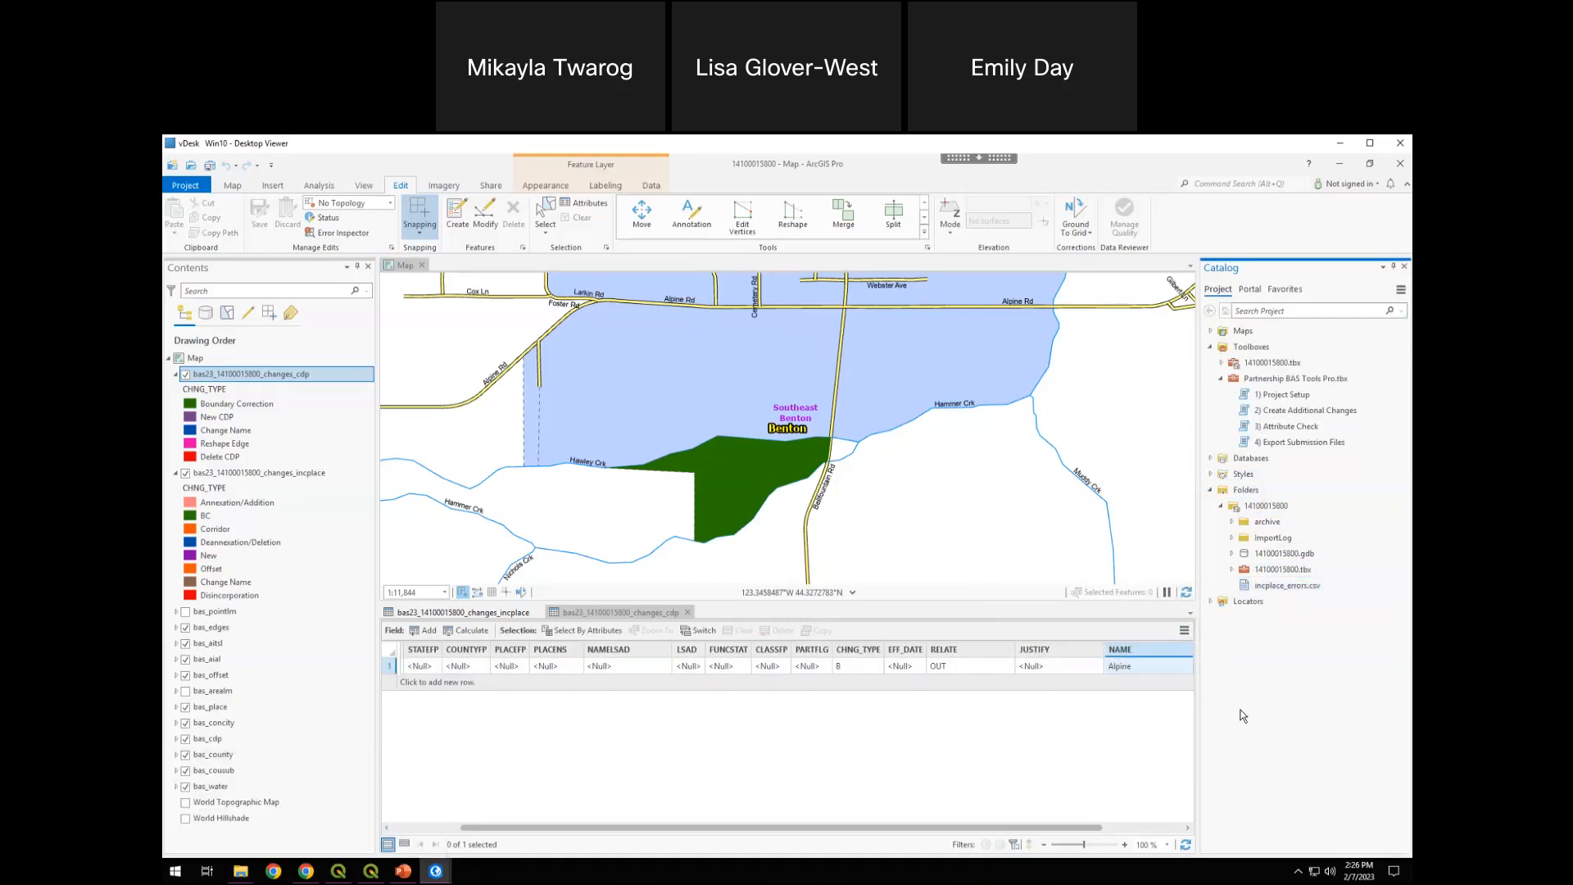
click(1266, 586)
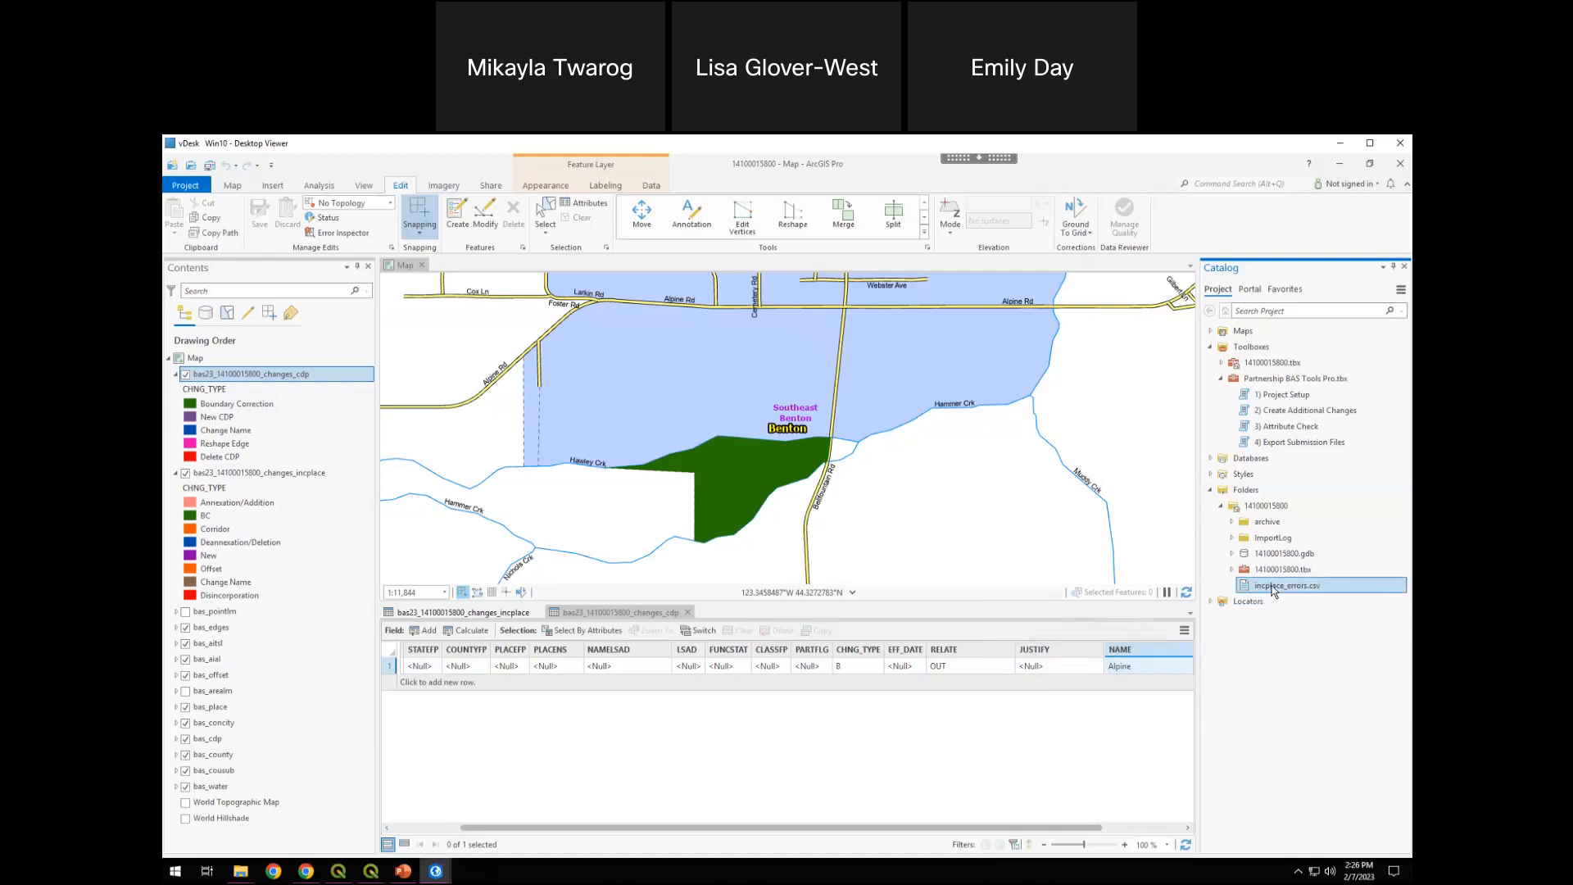
drag(1274, 586, 270, 828)
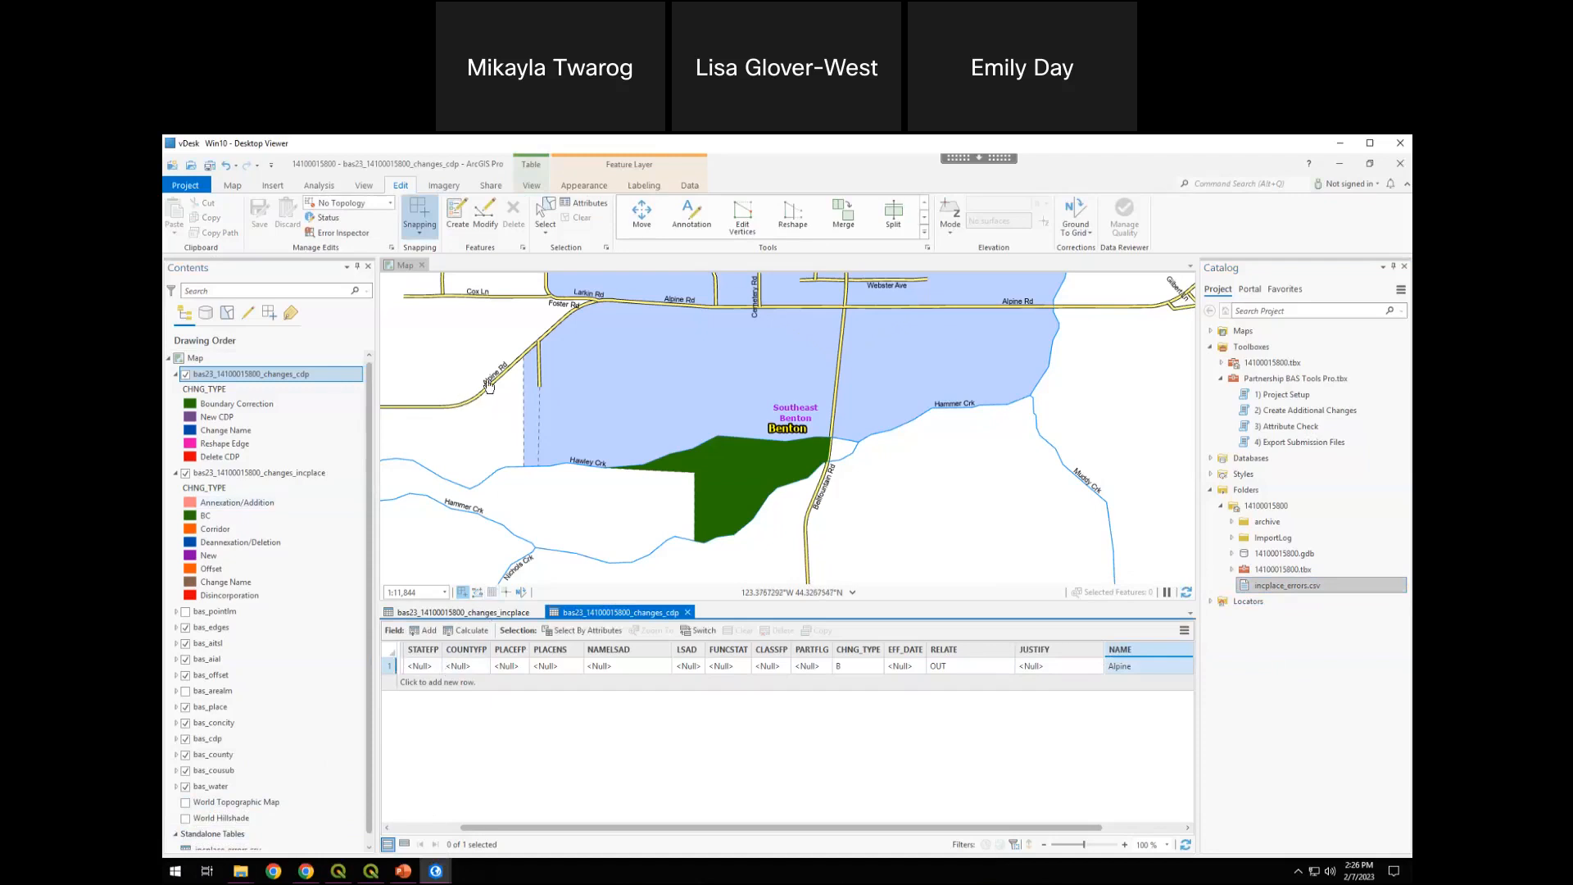
Open the incplace_errors.csv table and widen the Problem column to read the full error descriptions
click(224, 851)
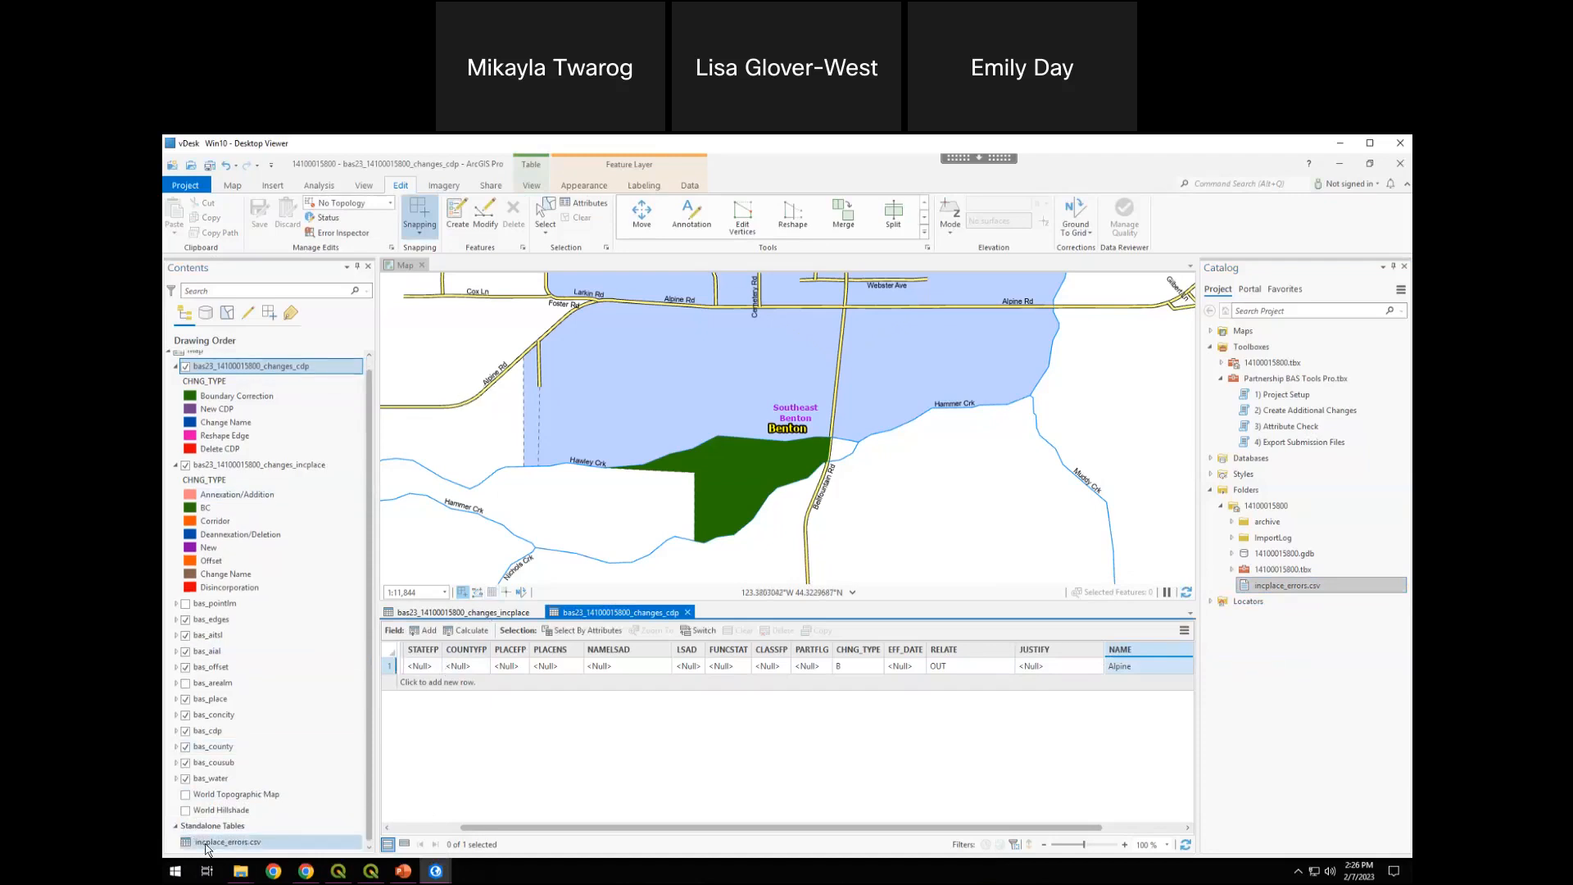
right_click(224, 850)
click(238, 516)
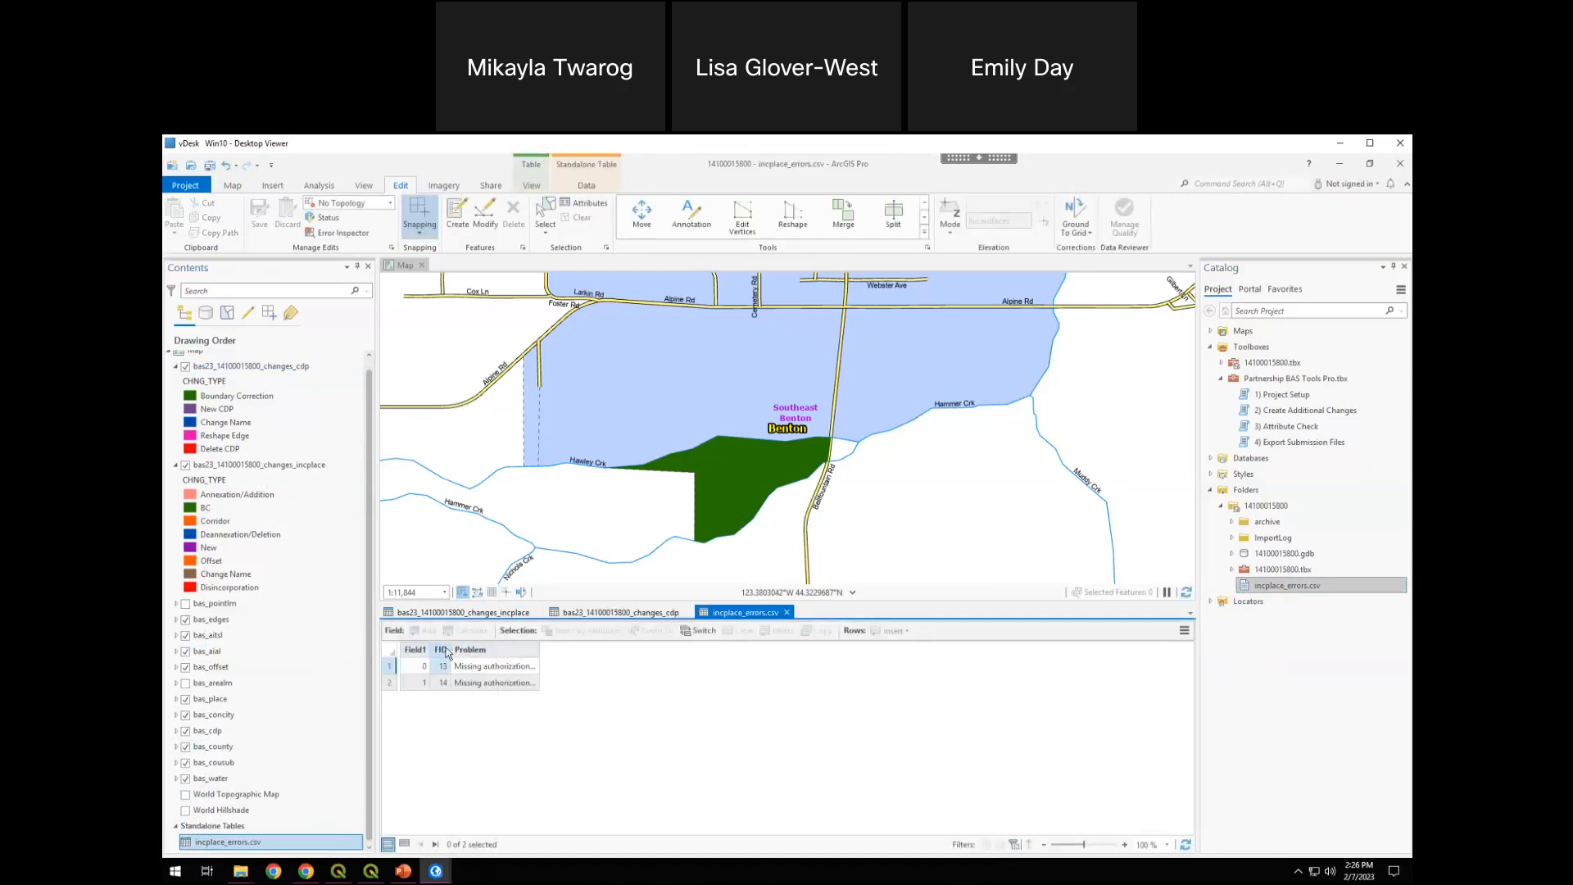
drag(541, 650, 865, 650)
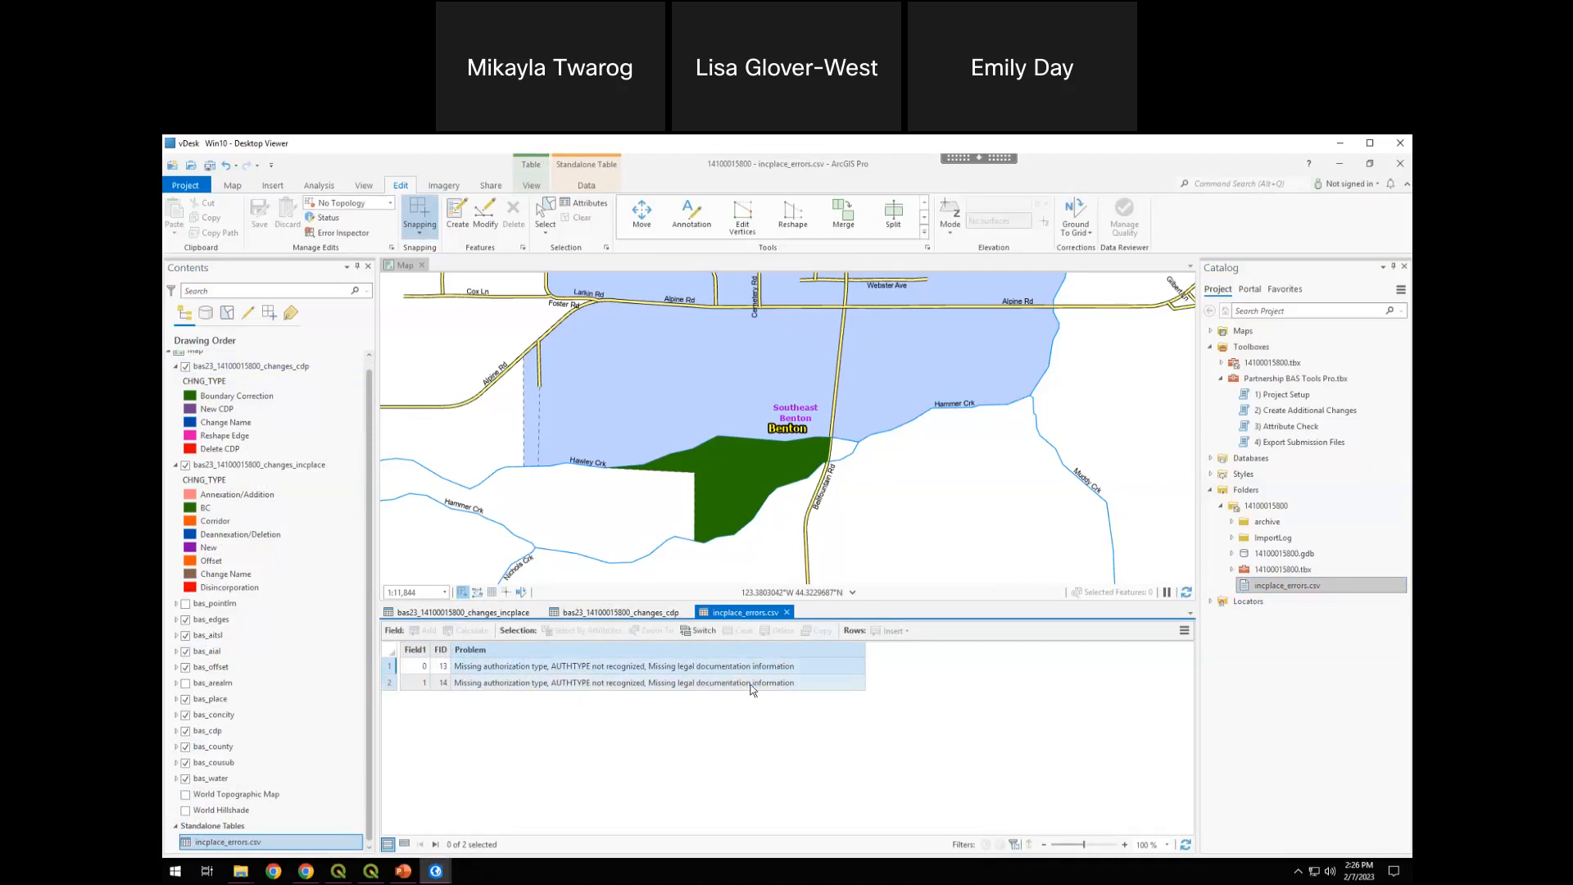
Match the FID values listed in incplace_errors.csv to the records in the incorporated place changes table
click(472, 615)
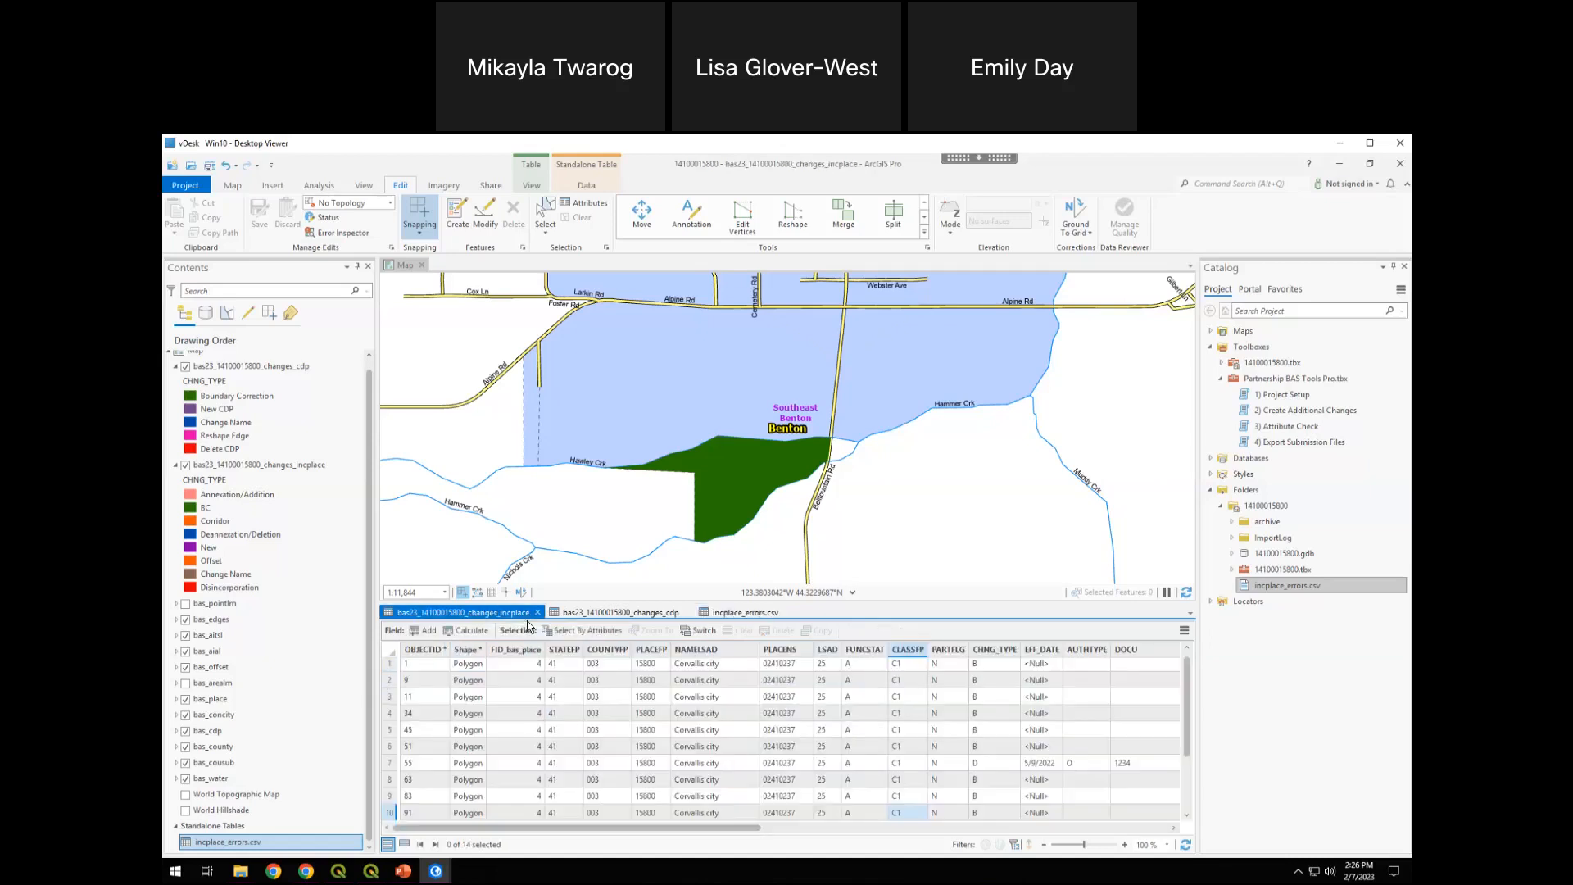
scroll(541, 738, down, 3)
drag(552, 828, 1191, 766)
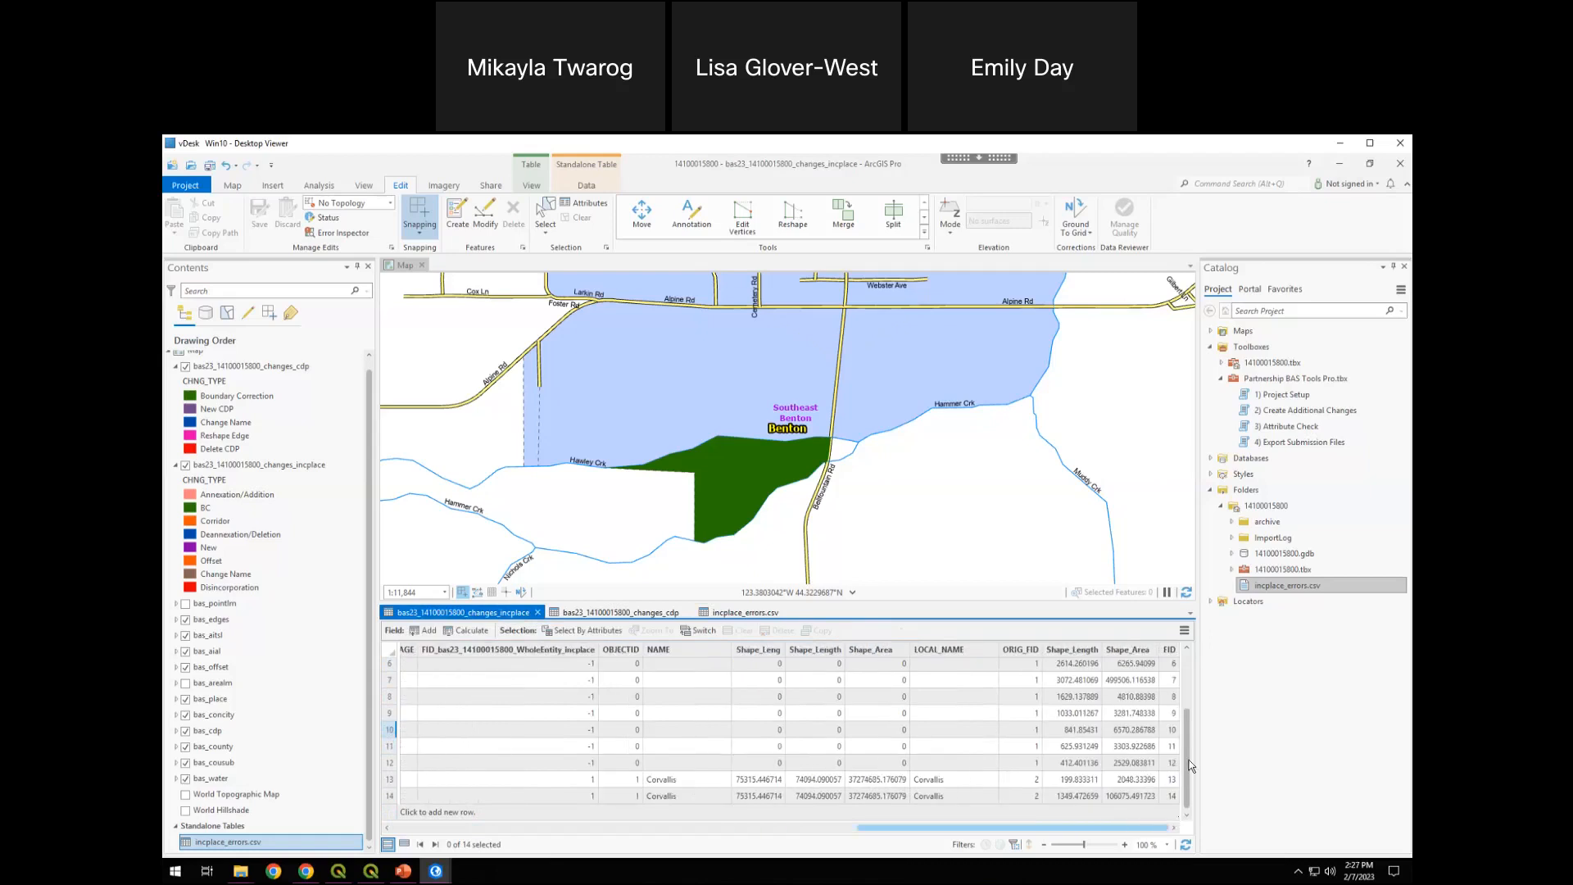
click(1171, 651)
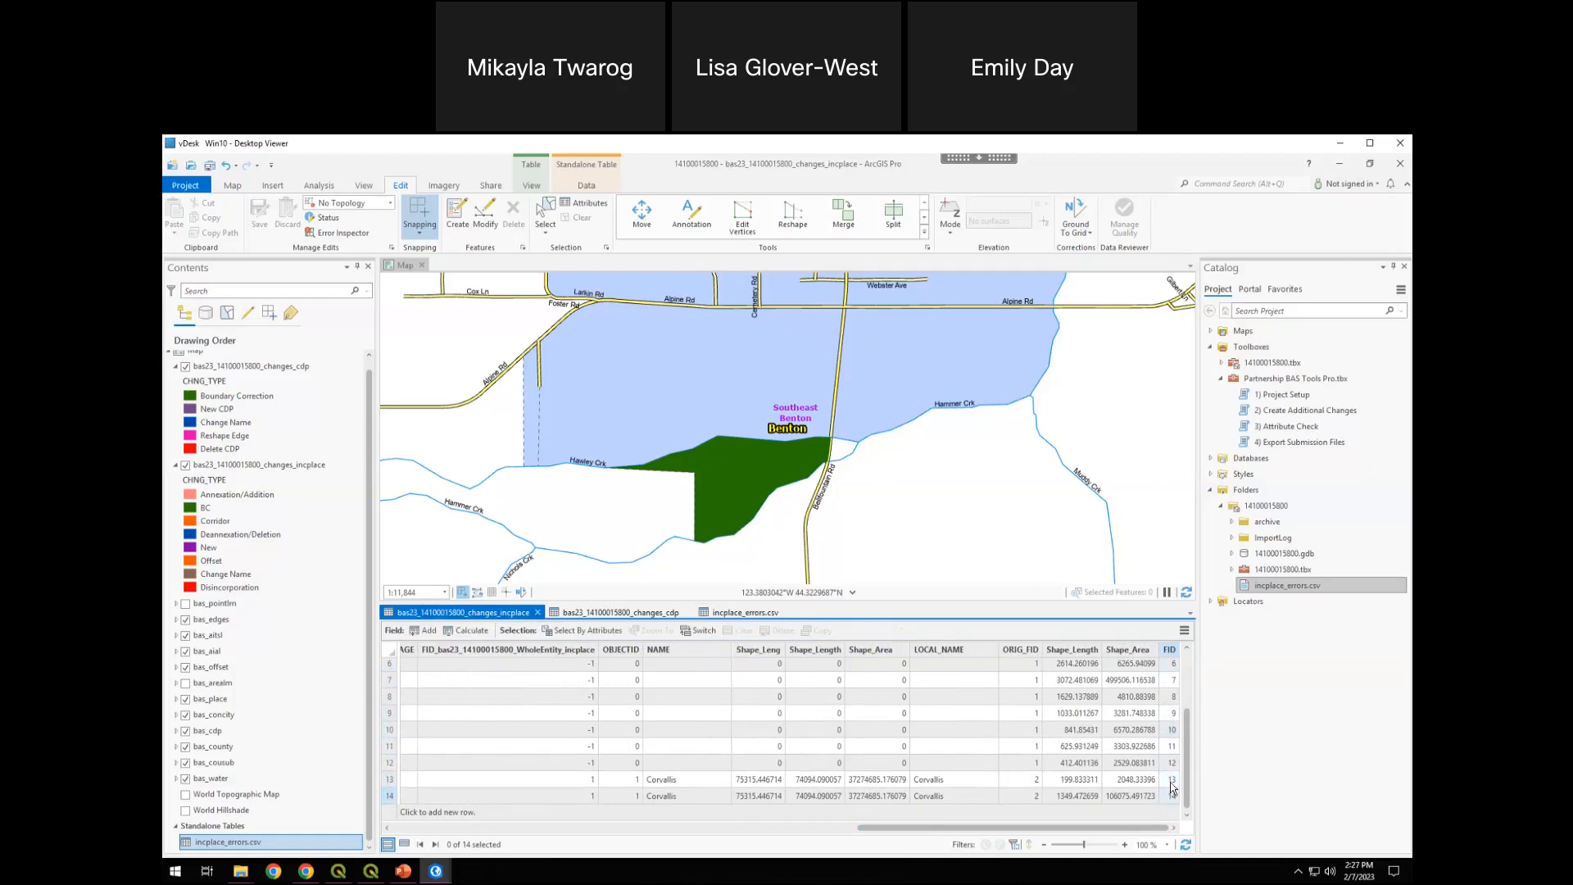
click(721, 610)
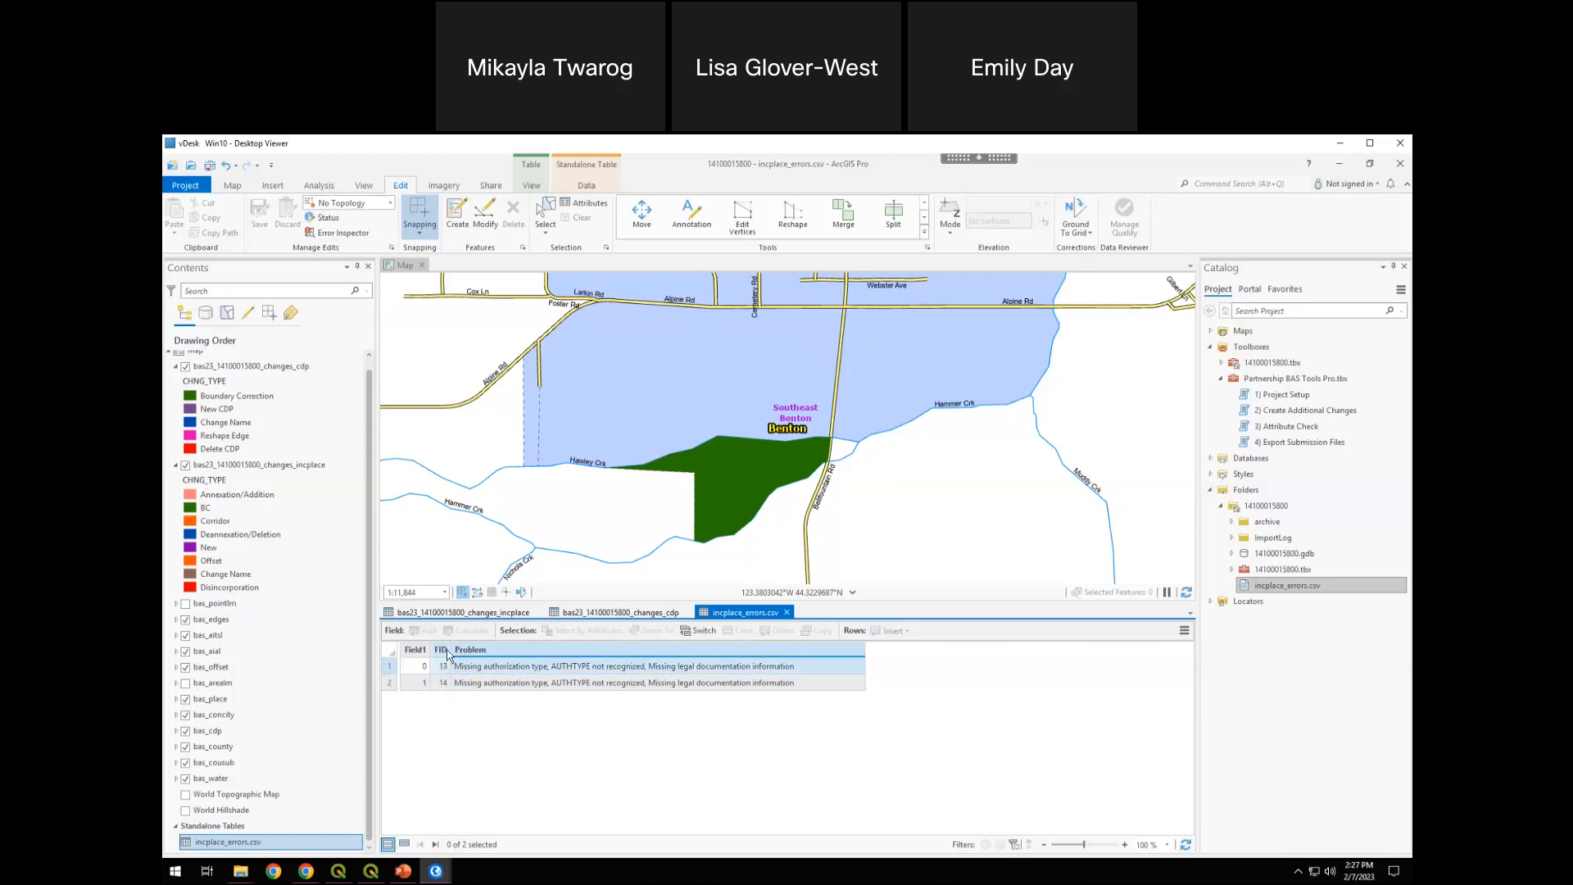
click(455, 613)
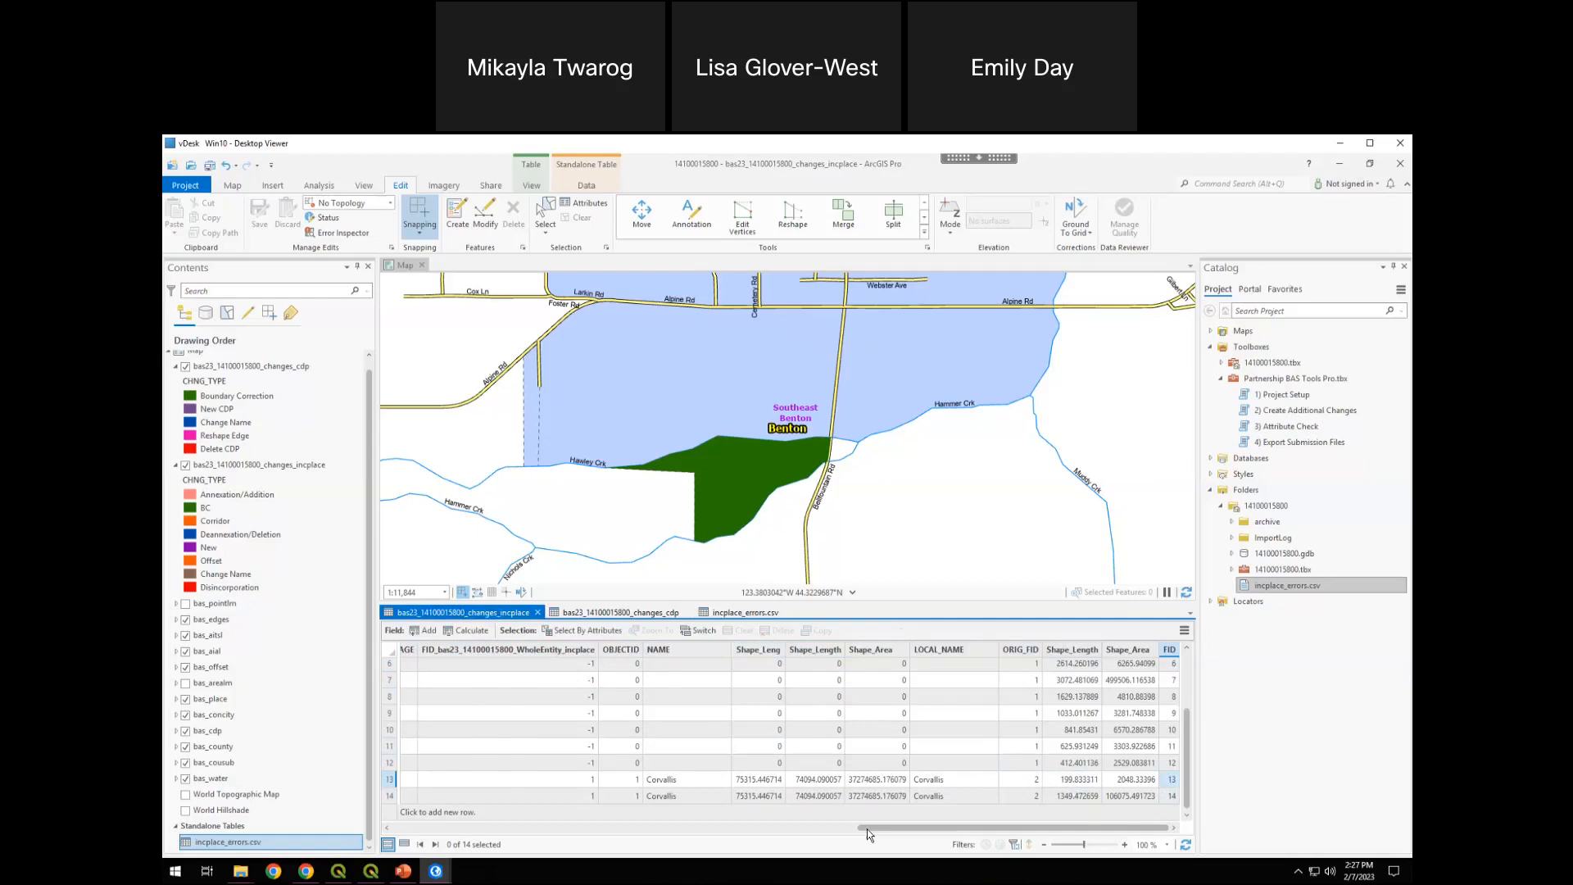
In the incorporated place changes table, set row 13's AUTHTYPE to O and DOCU to 5678
drag(867, 829, 759, 824)
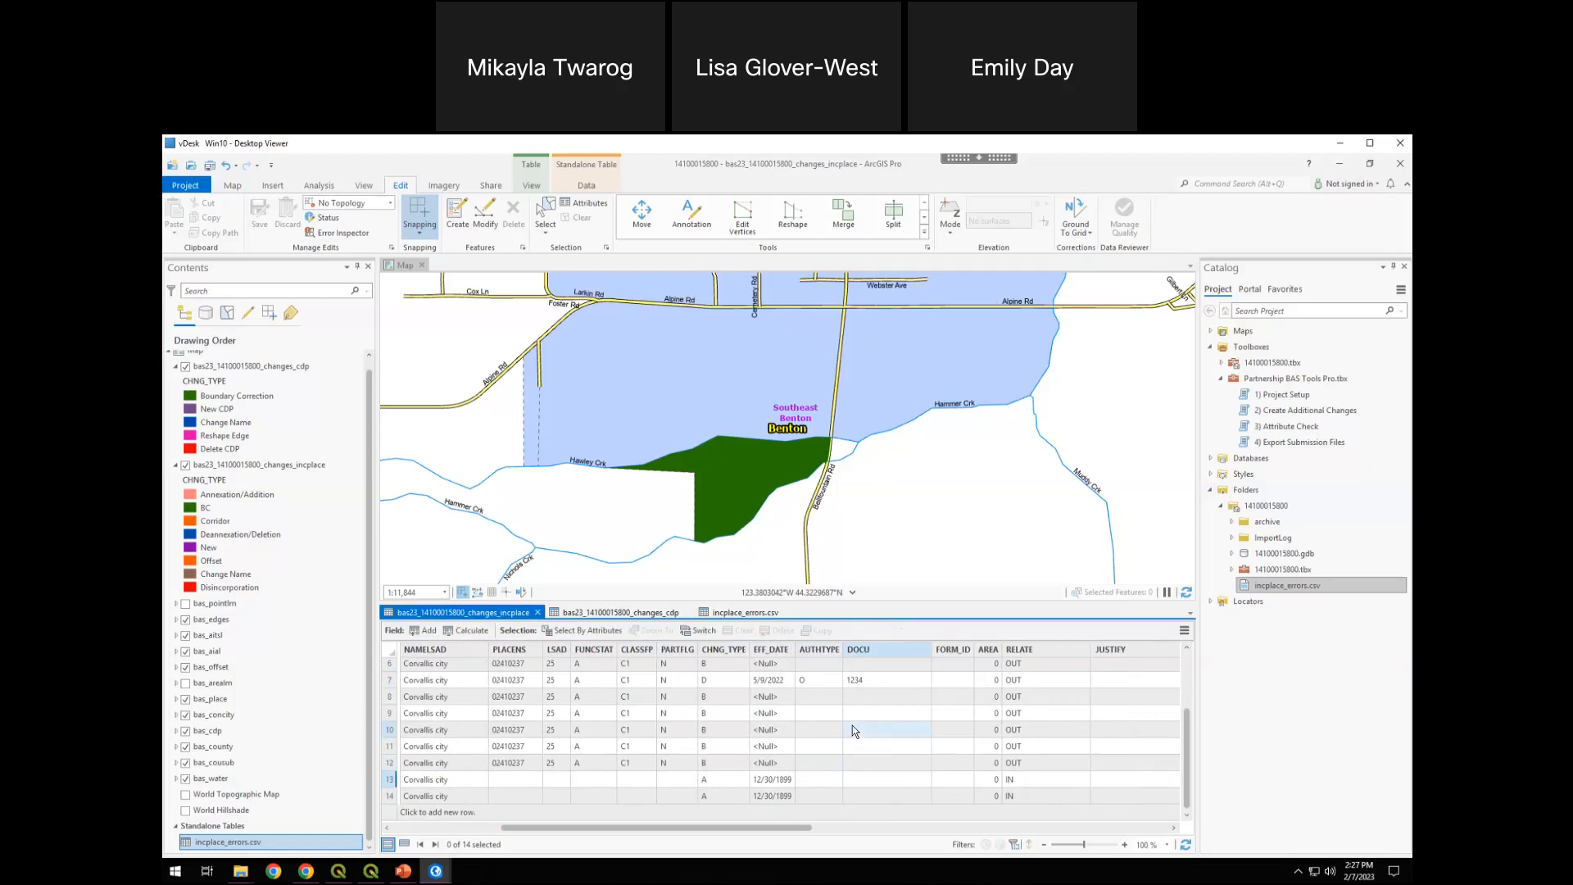
click(813, 779)
click(812, 779)
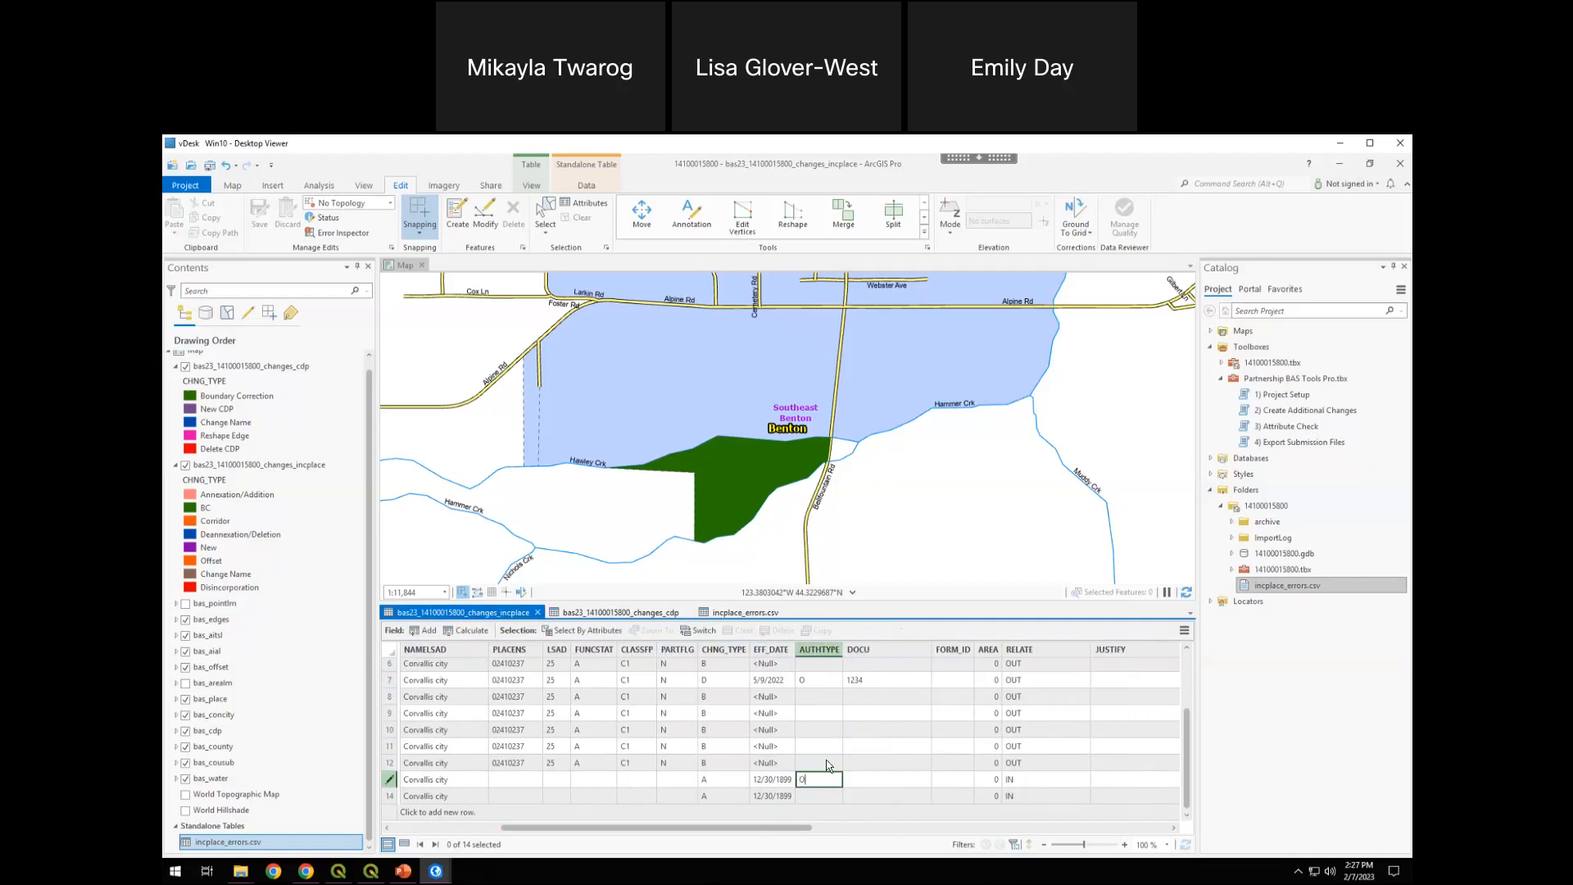
key(Tab)
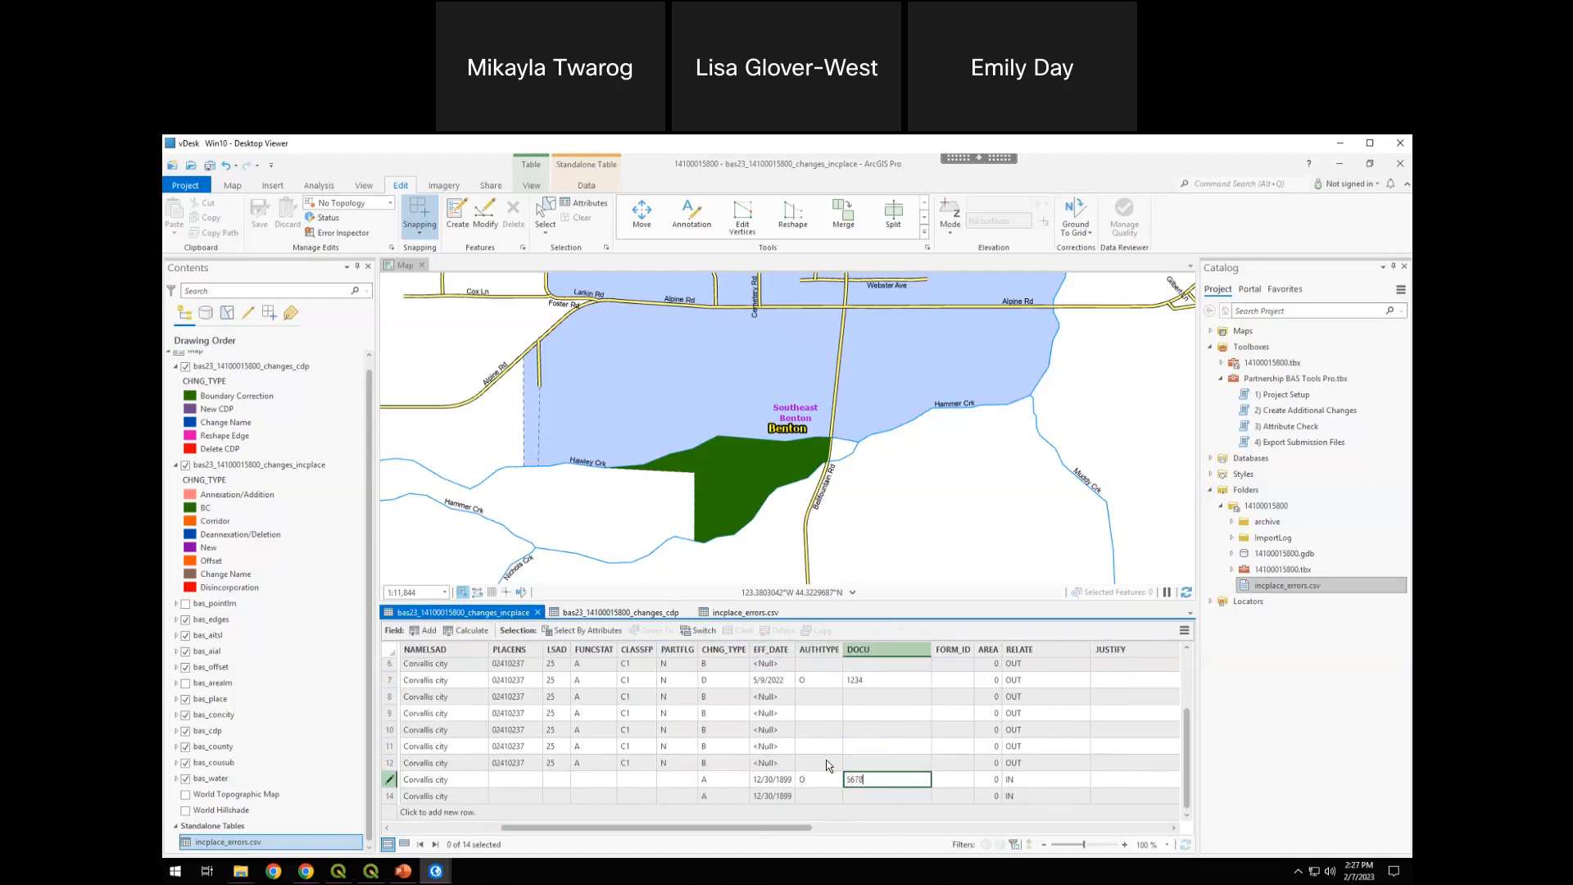
Set row 14's AUTHTYPE to O and DOCU to 9999 in the incorporated place changes table
click(812, 796)
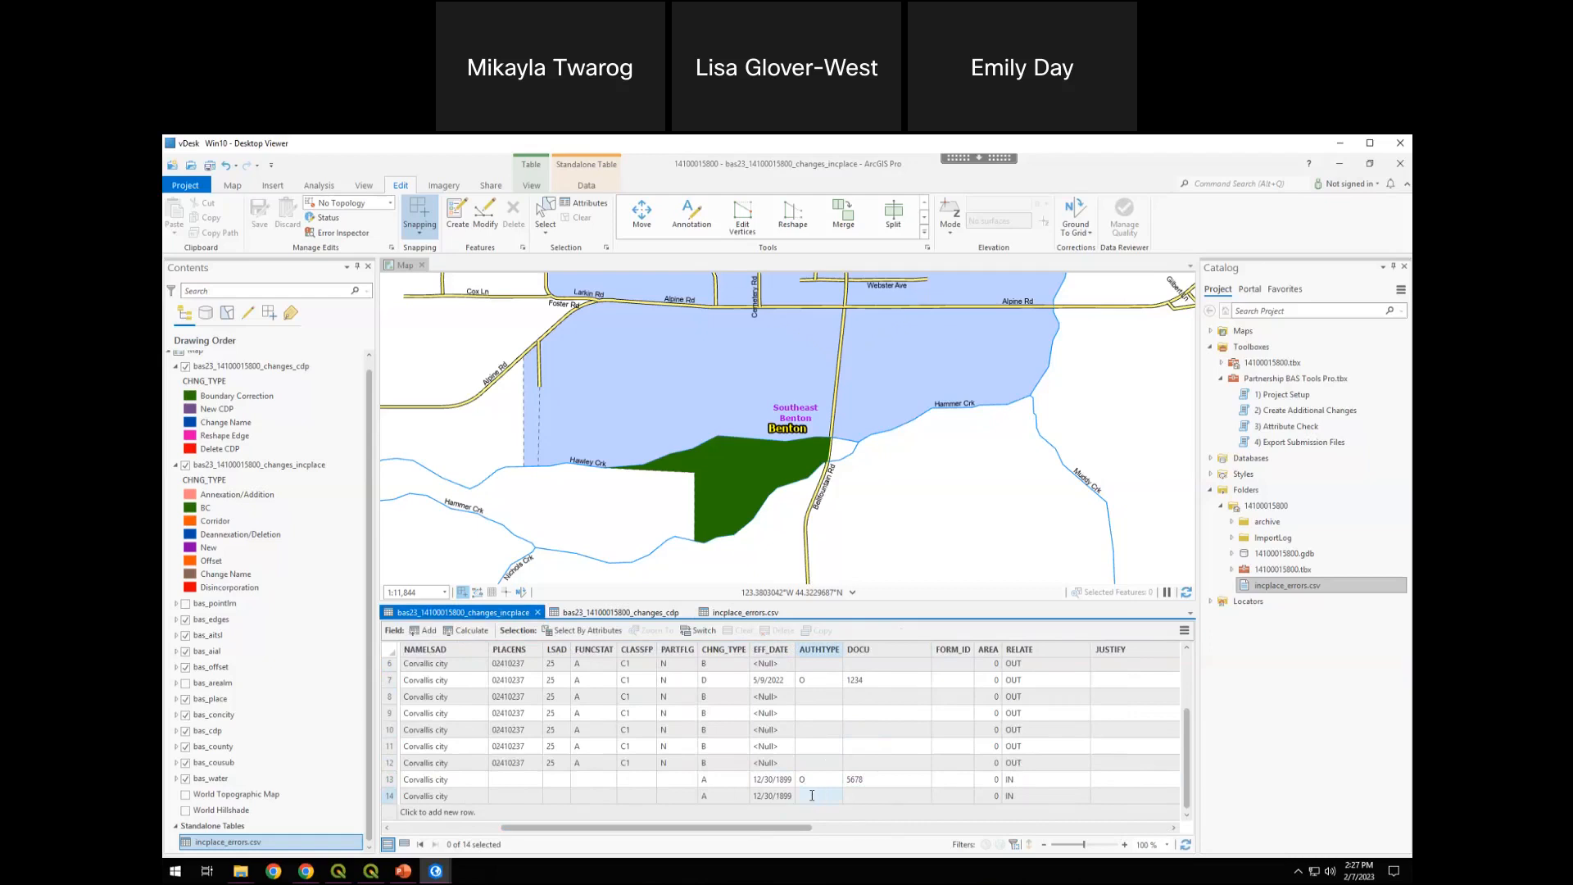
click(811, 795)
key(Tab)
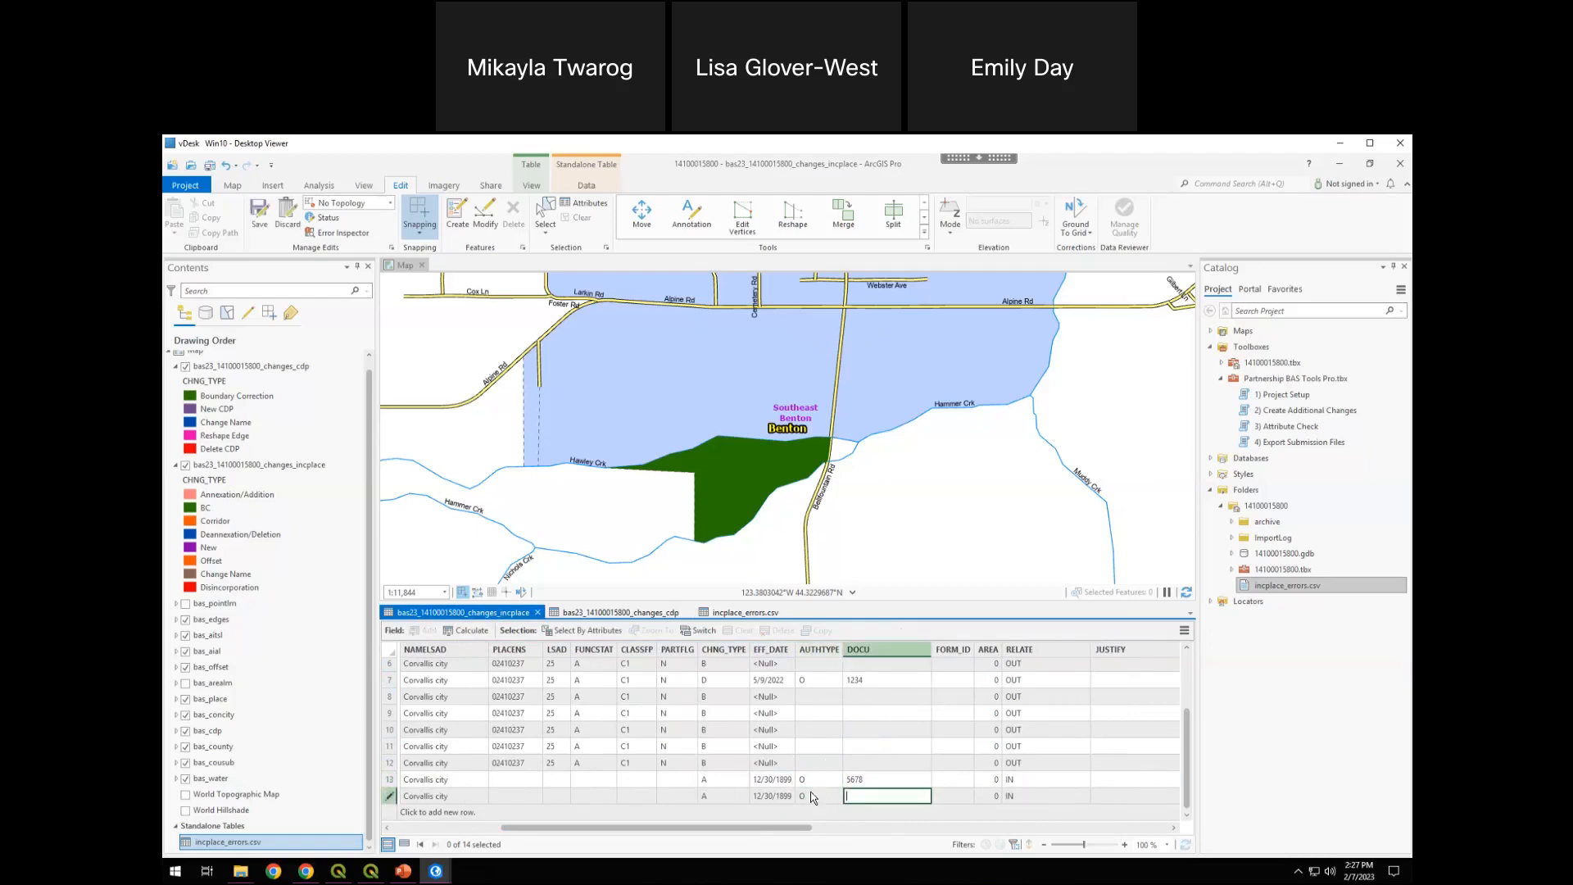
text(9999)
click(1389, 412)
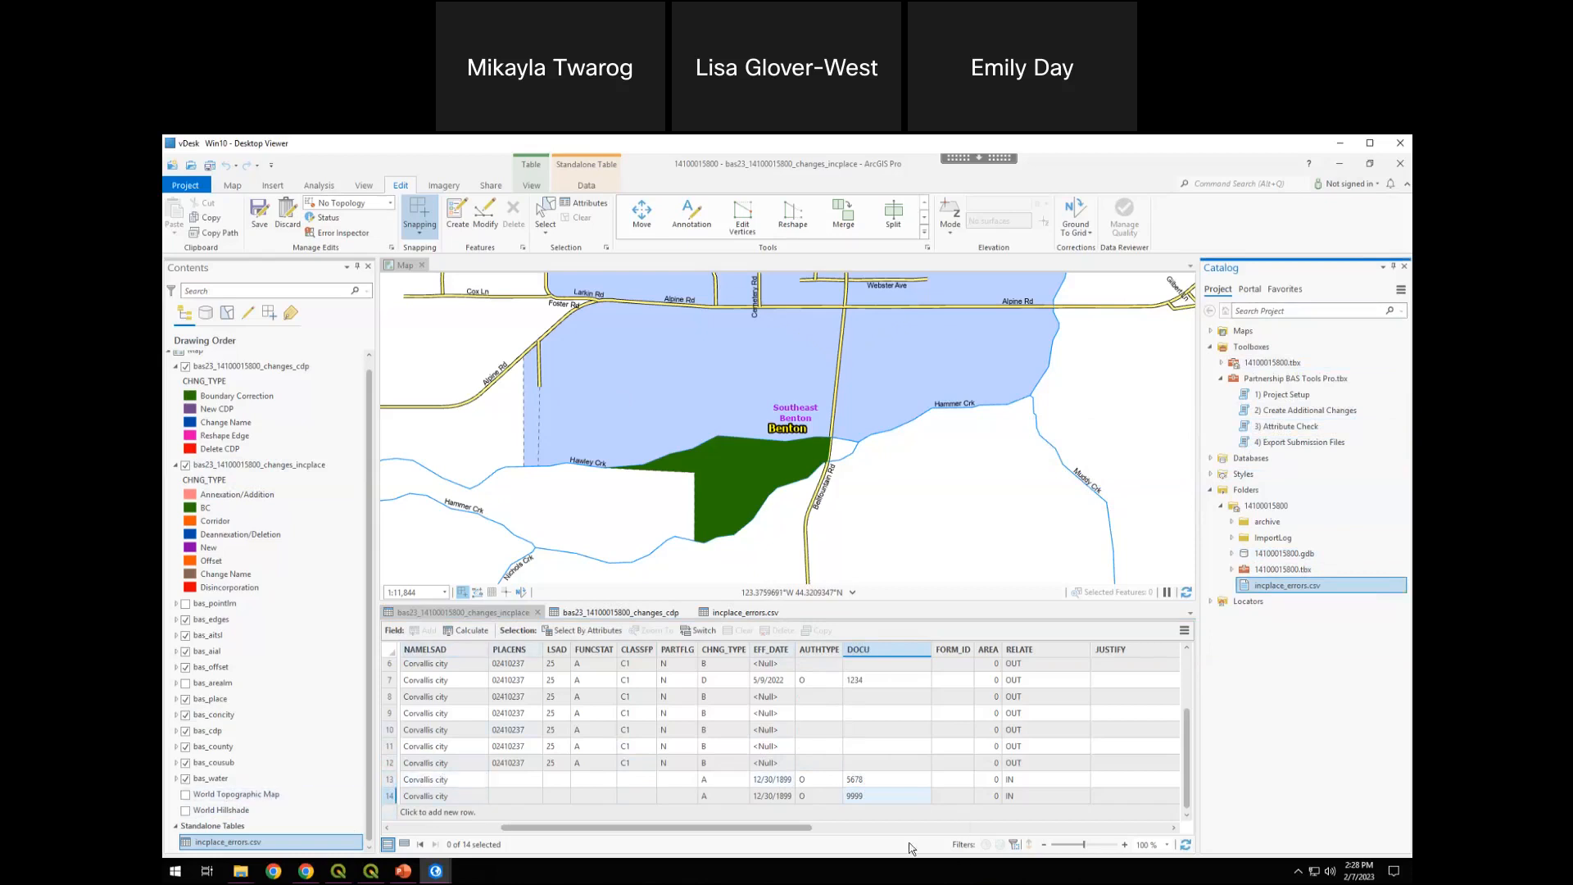
Select the corrected rows 13 and 14 in turn and save all edits to the change file
drag(737, 828, 750, 828)
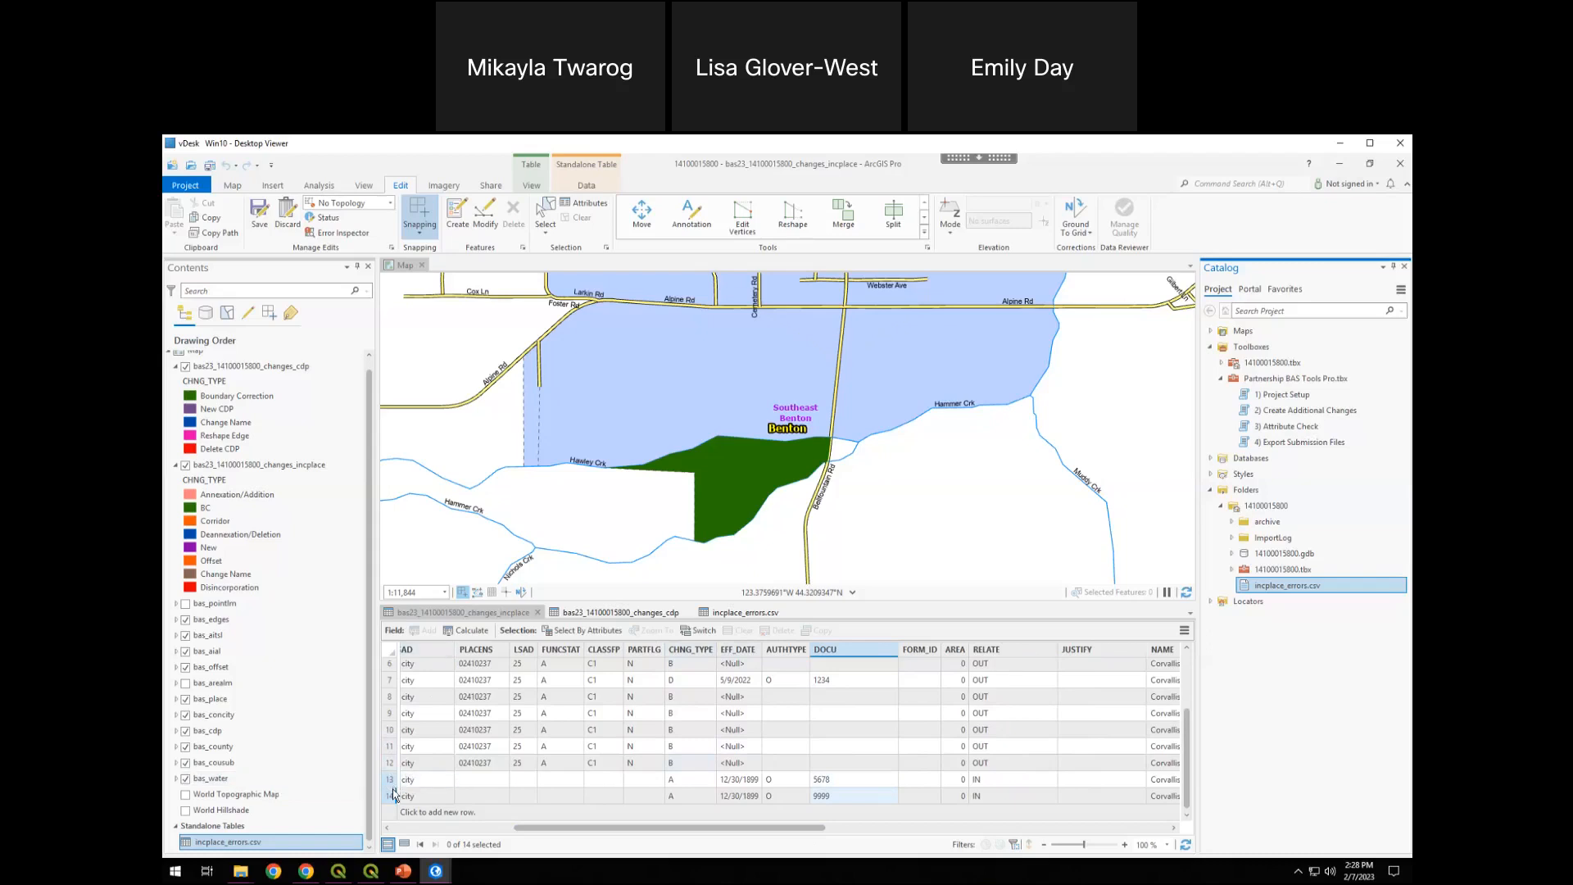
drag(391, 783, 391, 796)
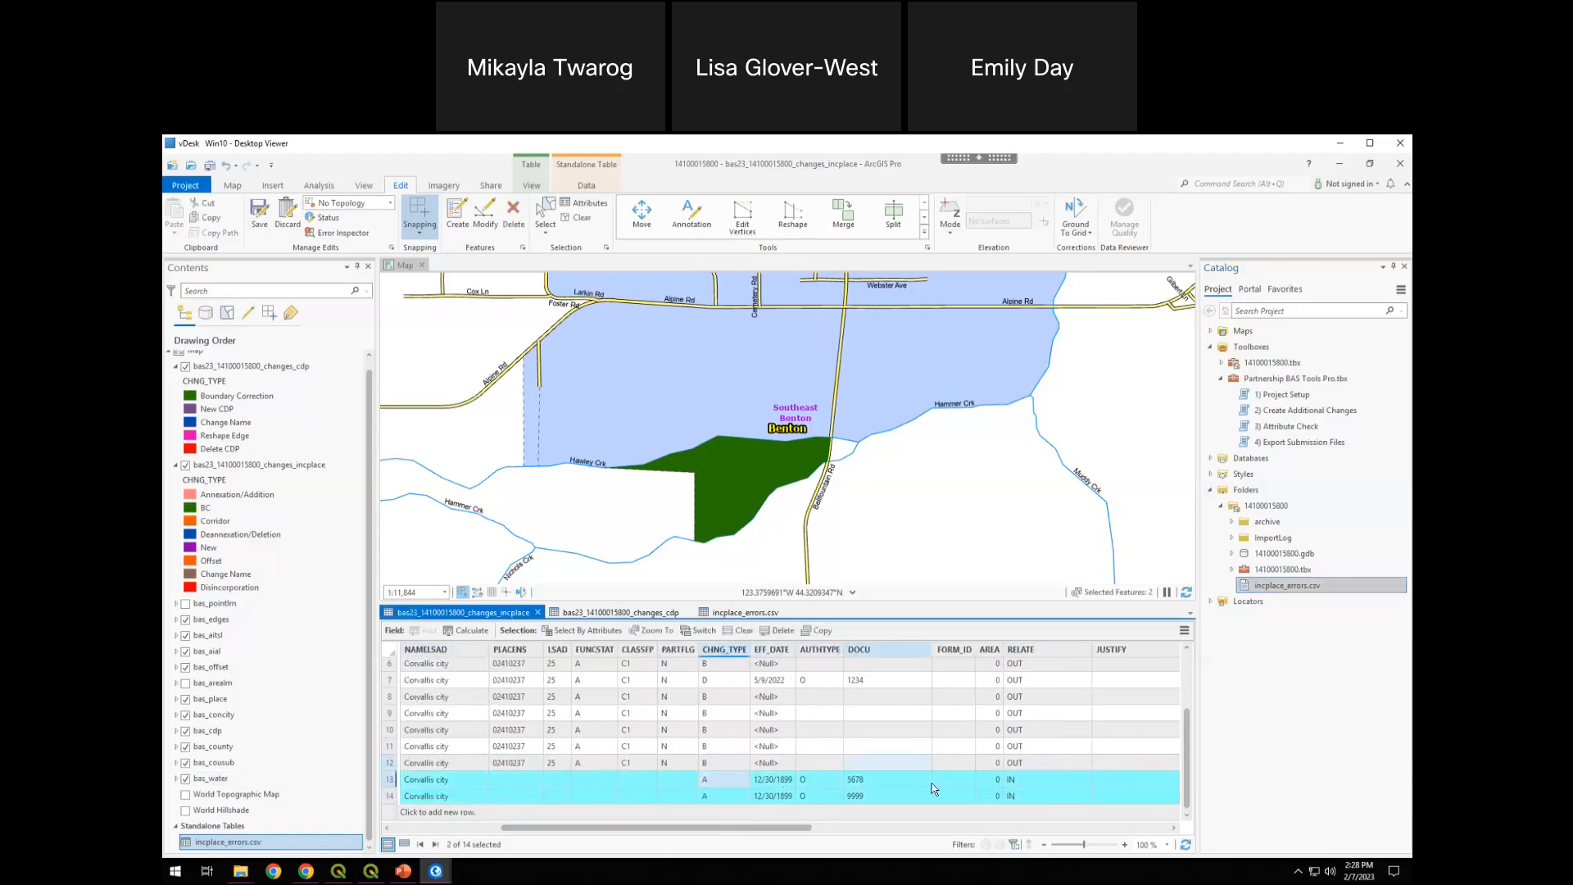
click(390, 779)
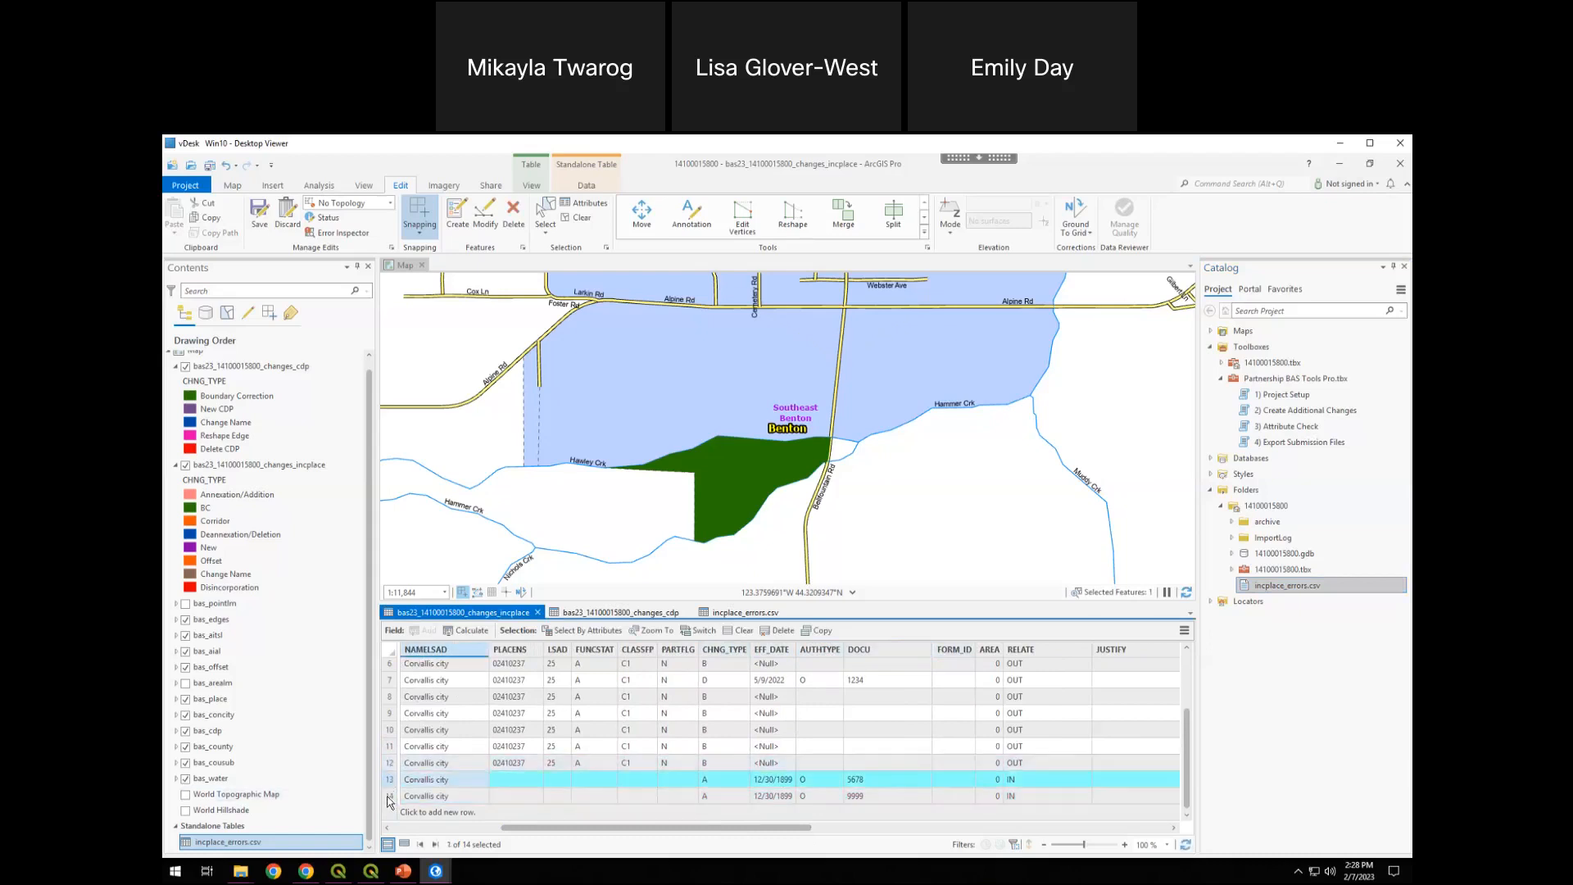
click(389, 796)
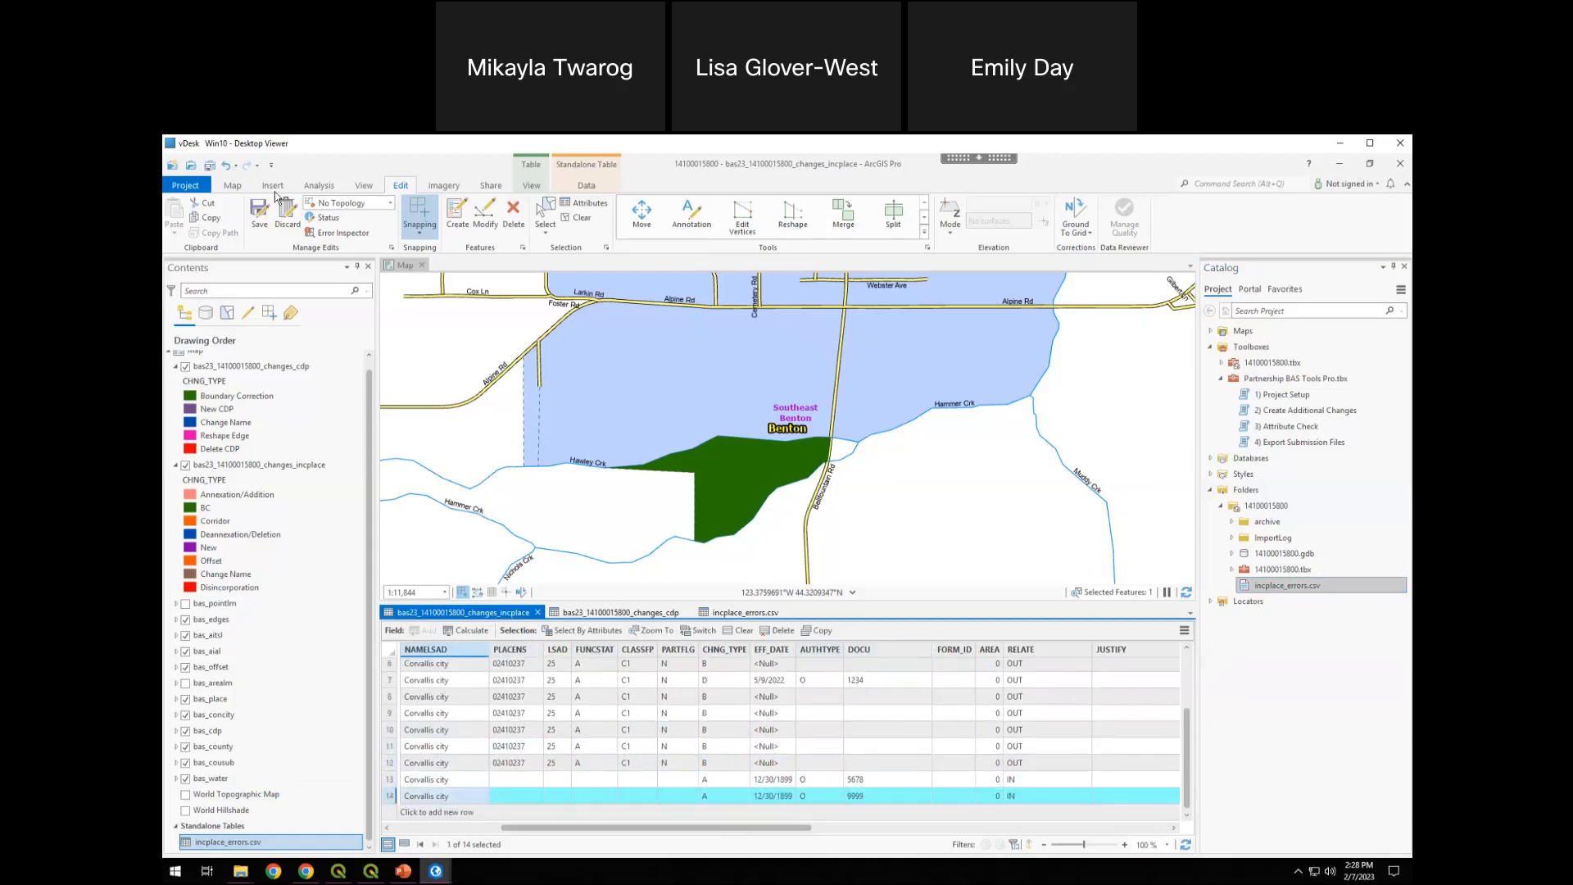
click(260, 221)
click(792, 539)
Open the Export Submission Files tool and leave its optional Parcels input empty
click(1304, 442)
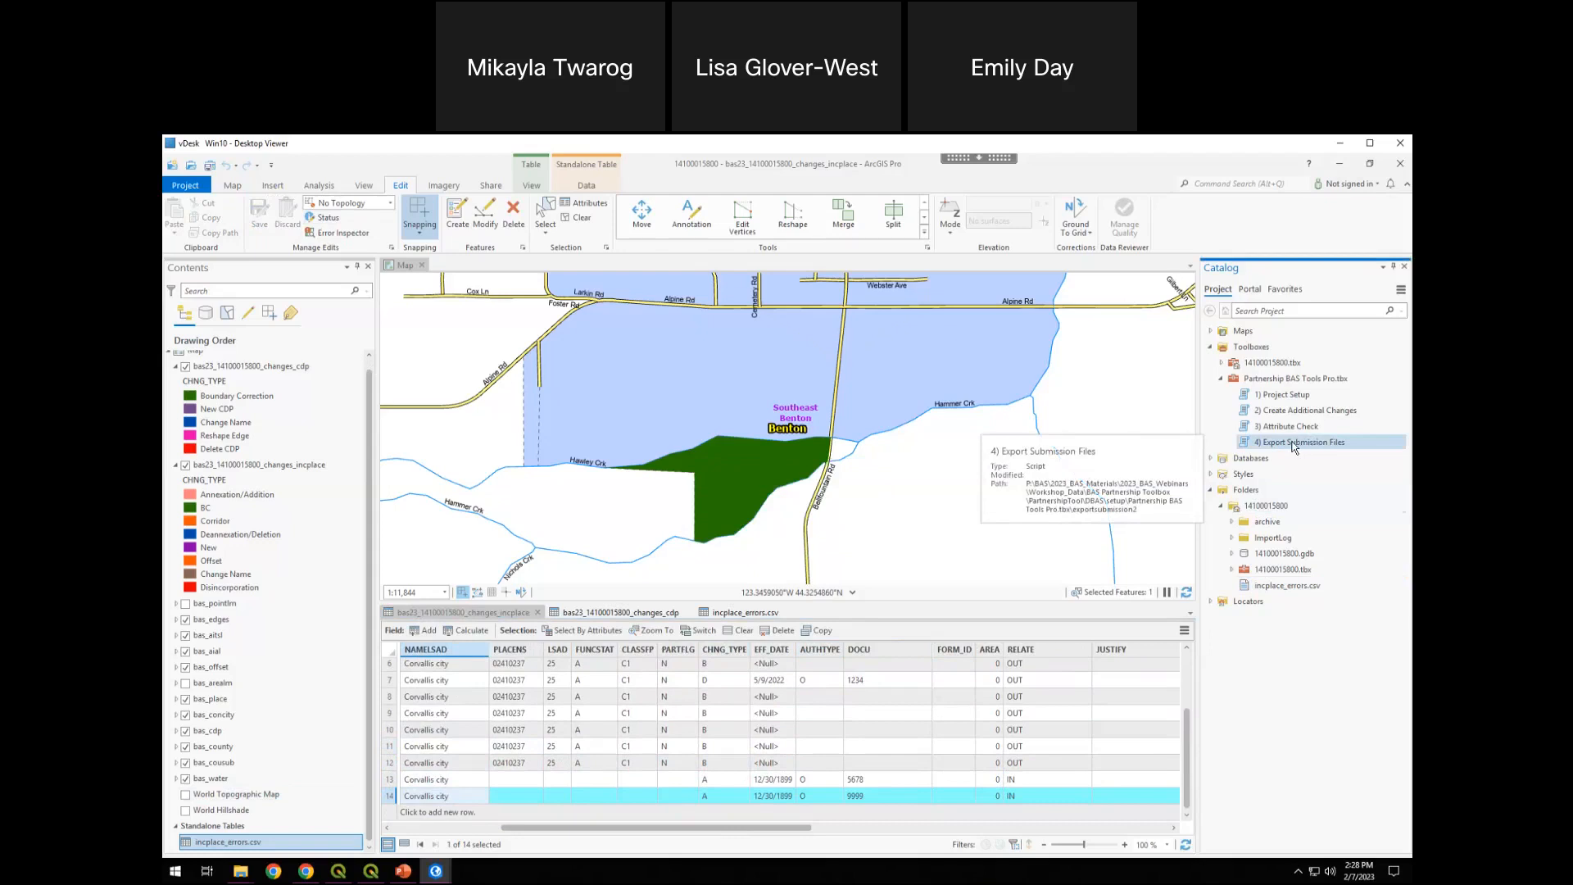
double_click(1303, 443)
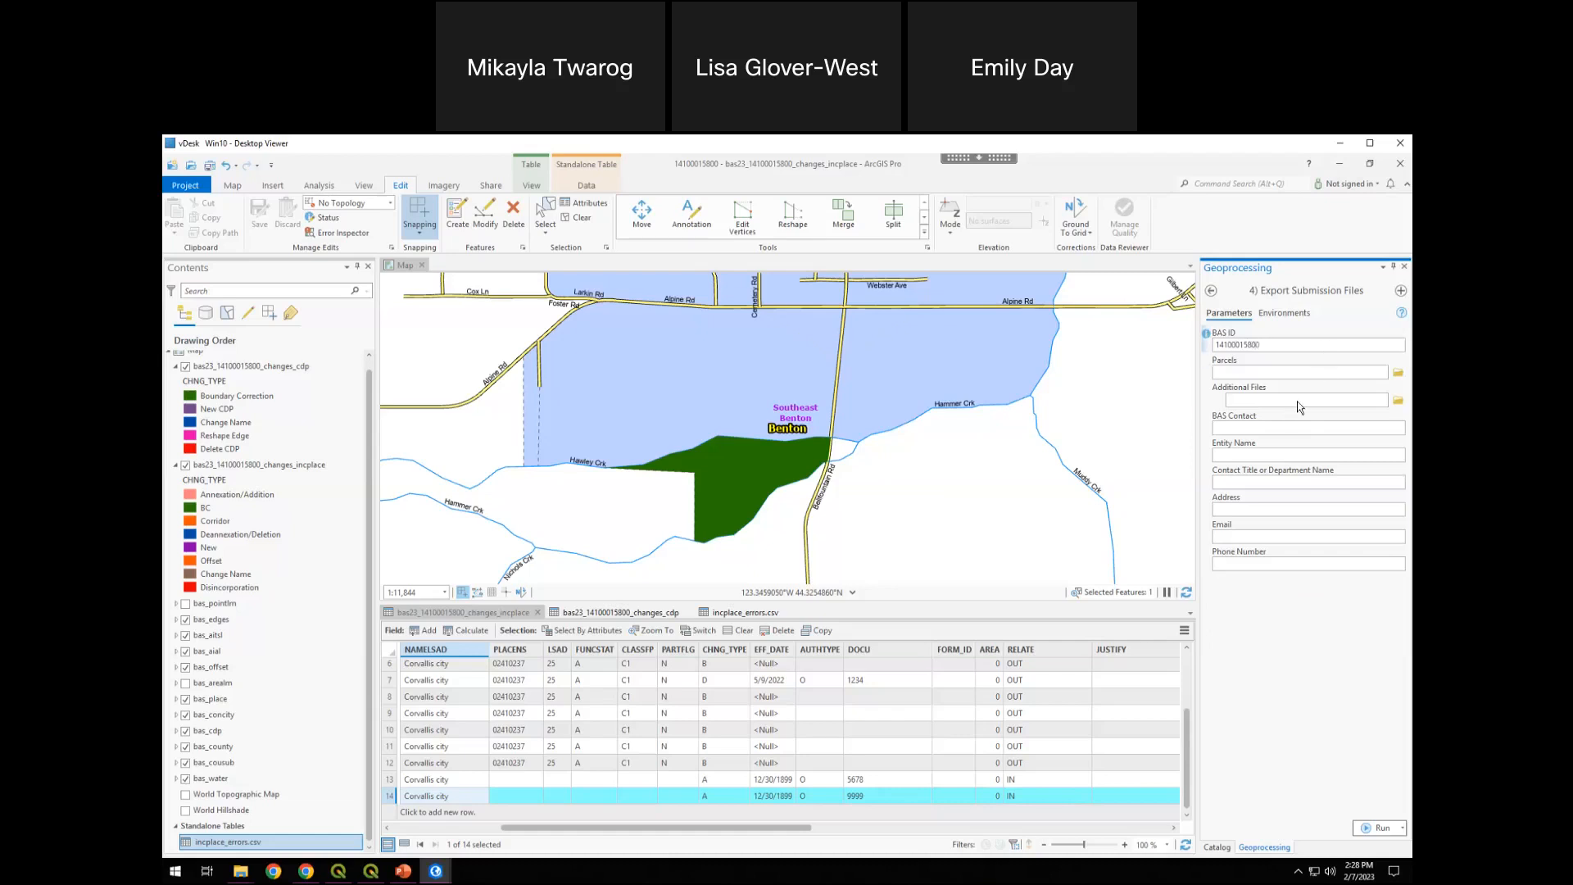
click(1304, 373)
click(635, 796)
Enter the BAS contact's name, Corvallis as the Entity Name, and GIS as the Contact Title or Department Name
click(1321, 429)
text(Corvallis)
key(Tab)
text(GI)
Fill in the BAS contact's address, email and phone number in the Export Submission Files tool
key(Tab)
text(111 Main St)
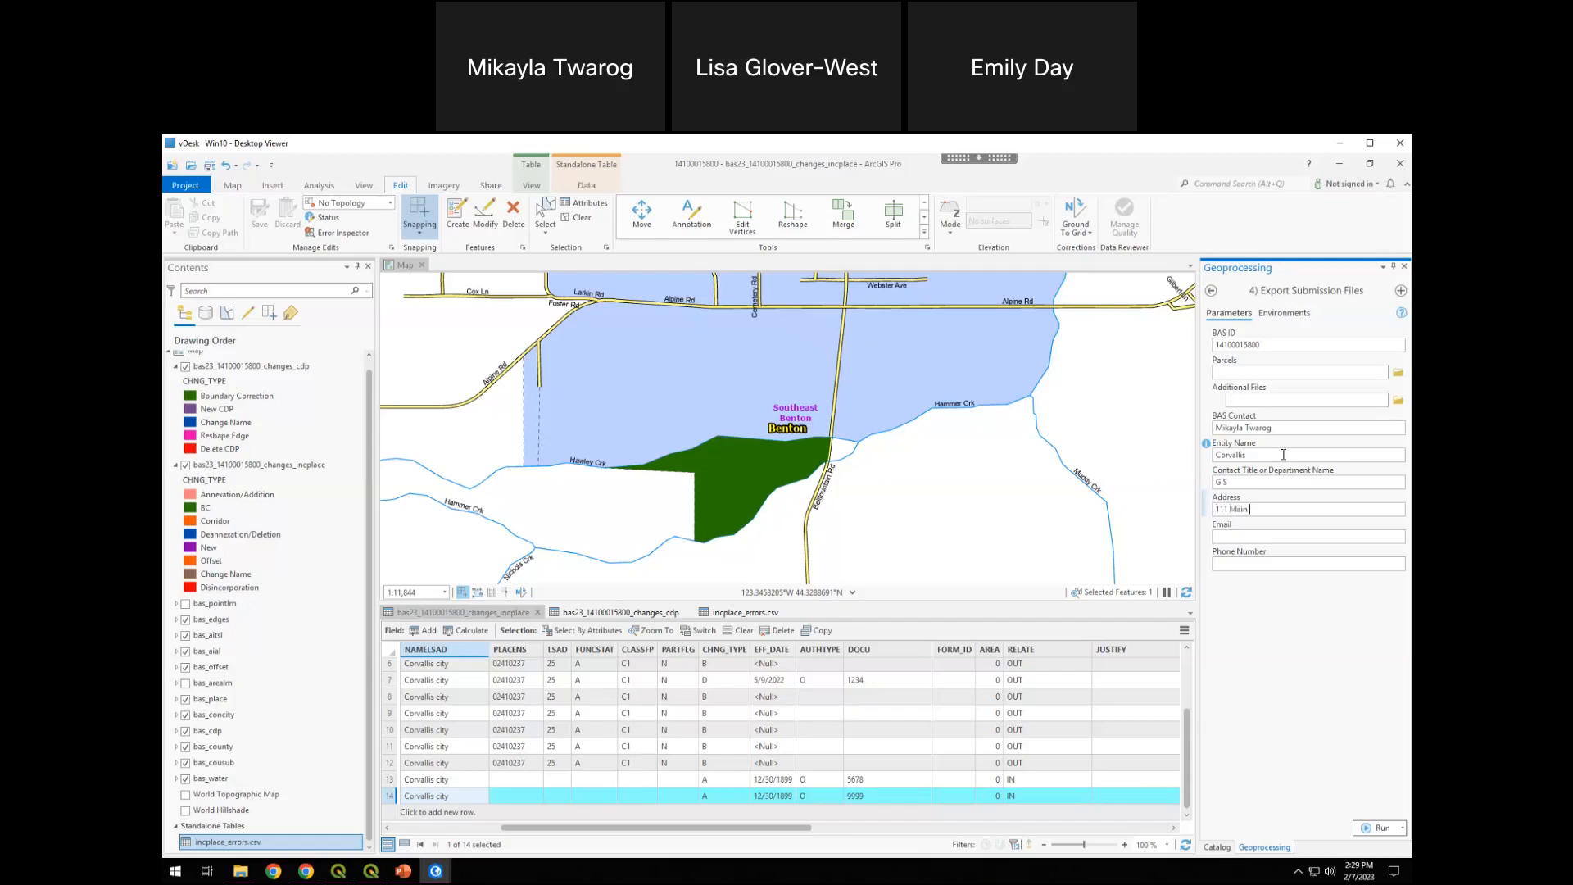
key(Tab)
key(Tab)
text(1111111111)
Run Export Submission Files, and close the SWIM login page after looking it over
click(1376, 828)
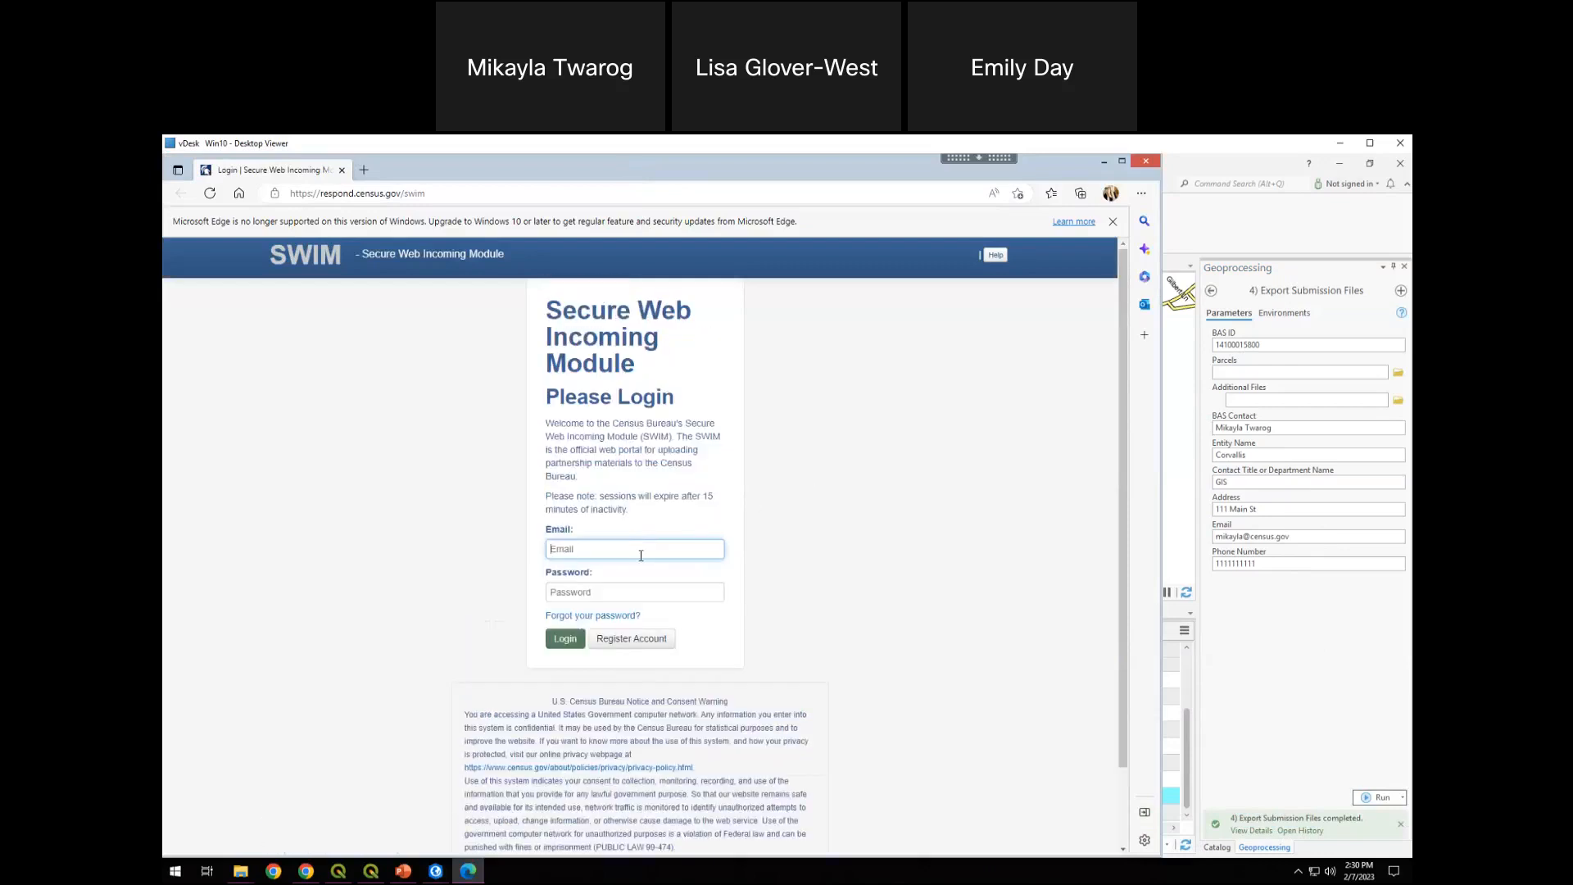
click(761, 529)
scroll(930, 526, down, 1)
scroll(951, 498, up, 1)
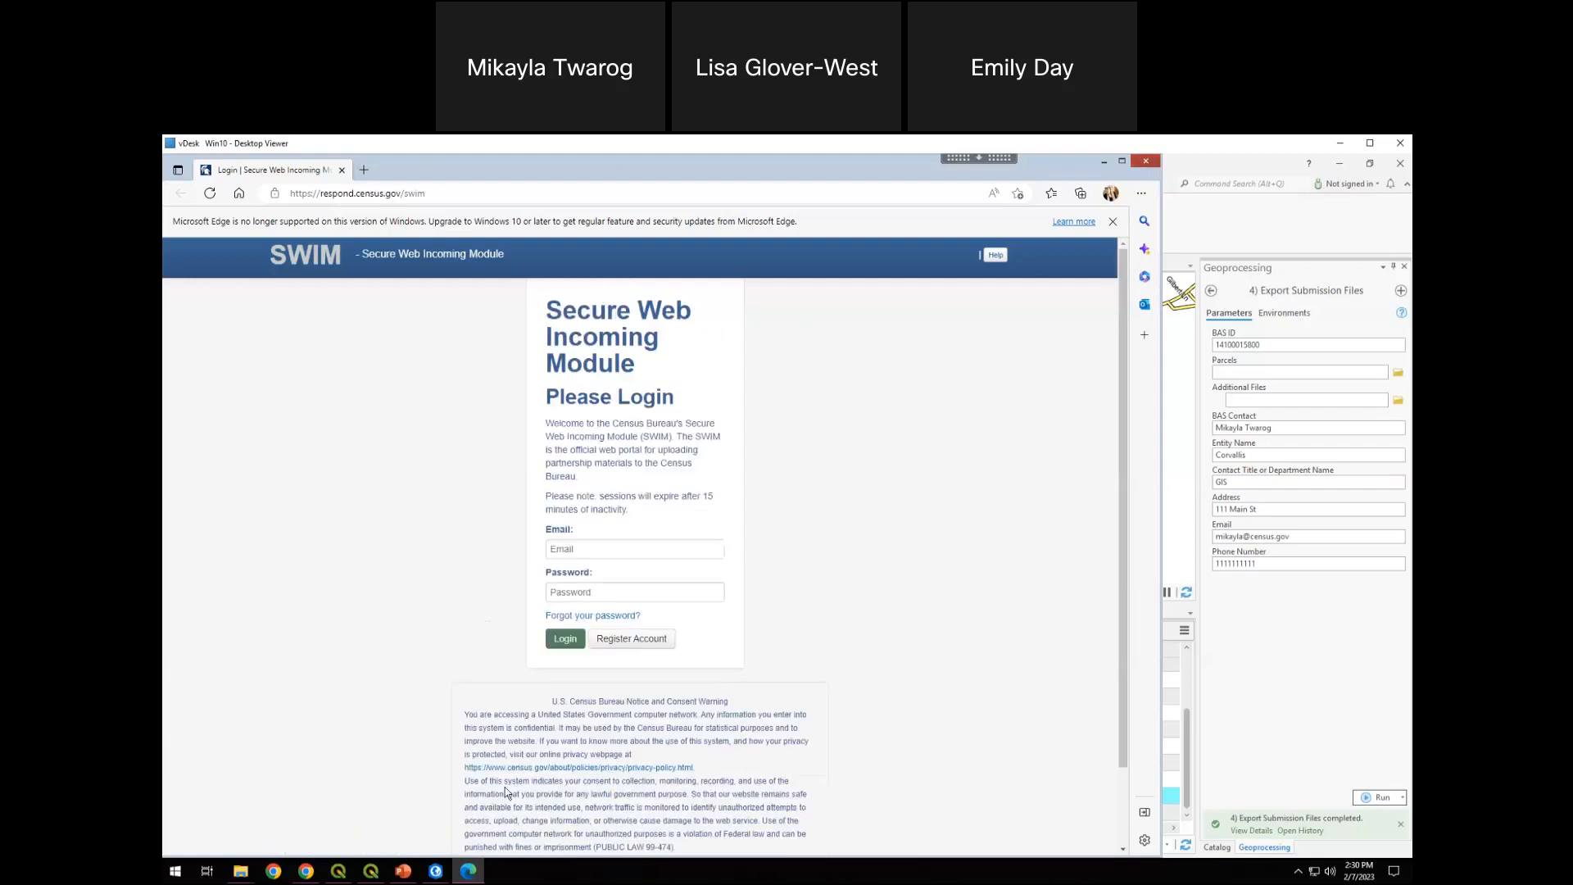
click(1146, 161)
mouse_move(242, 877)
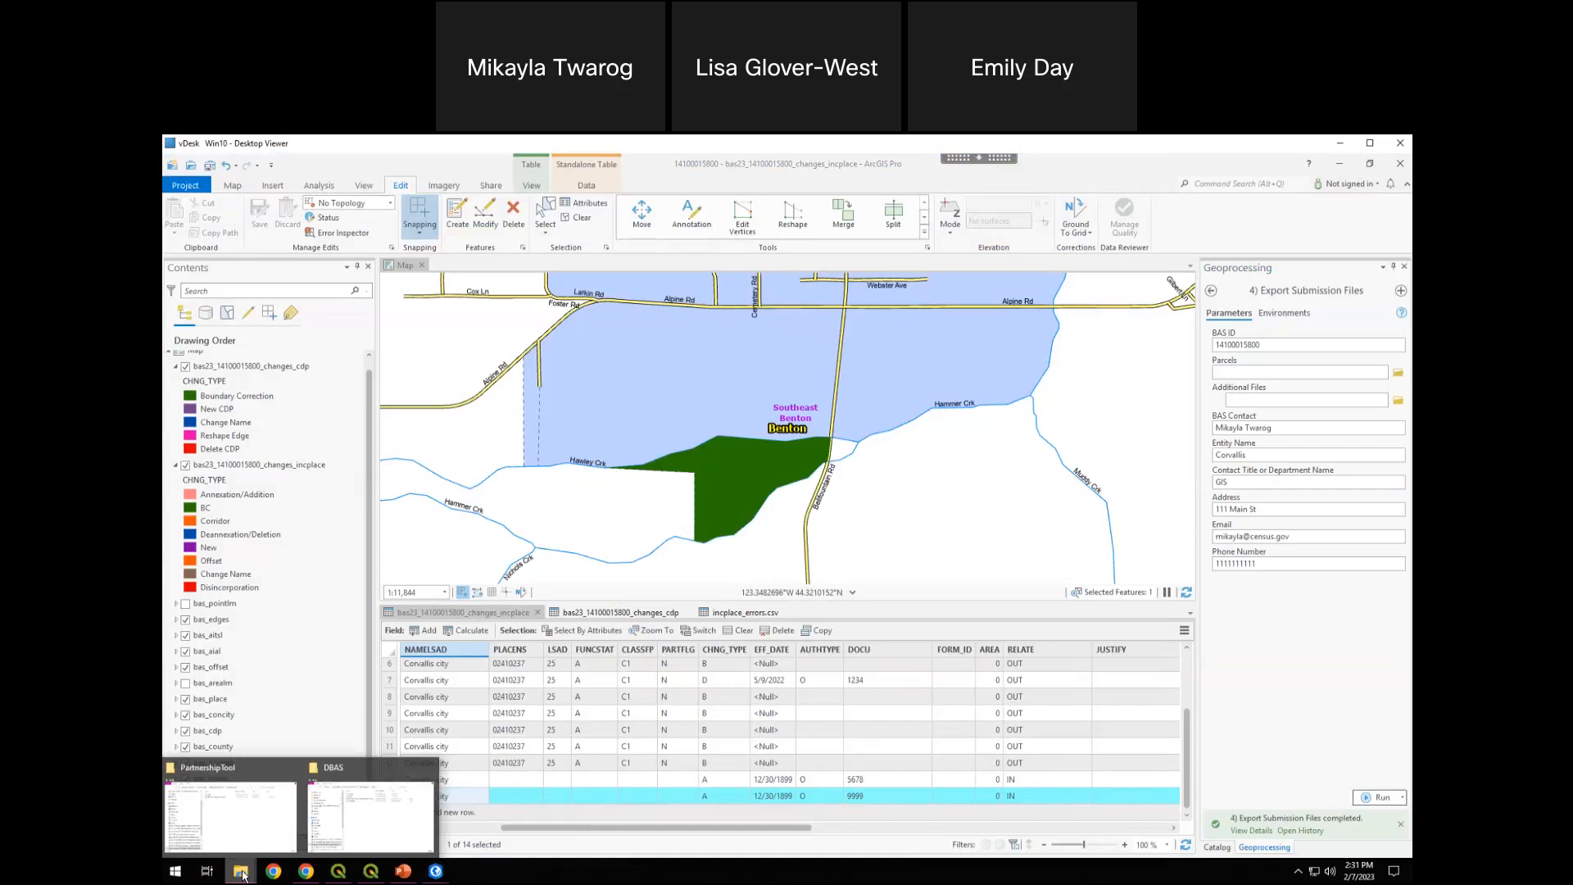
click(371, 815)
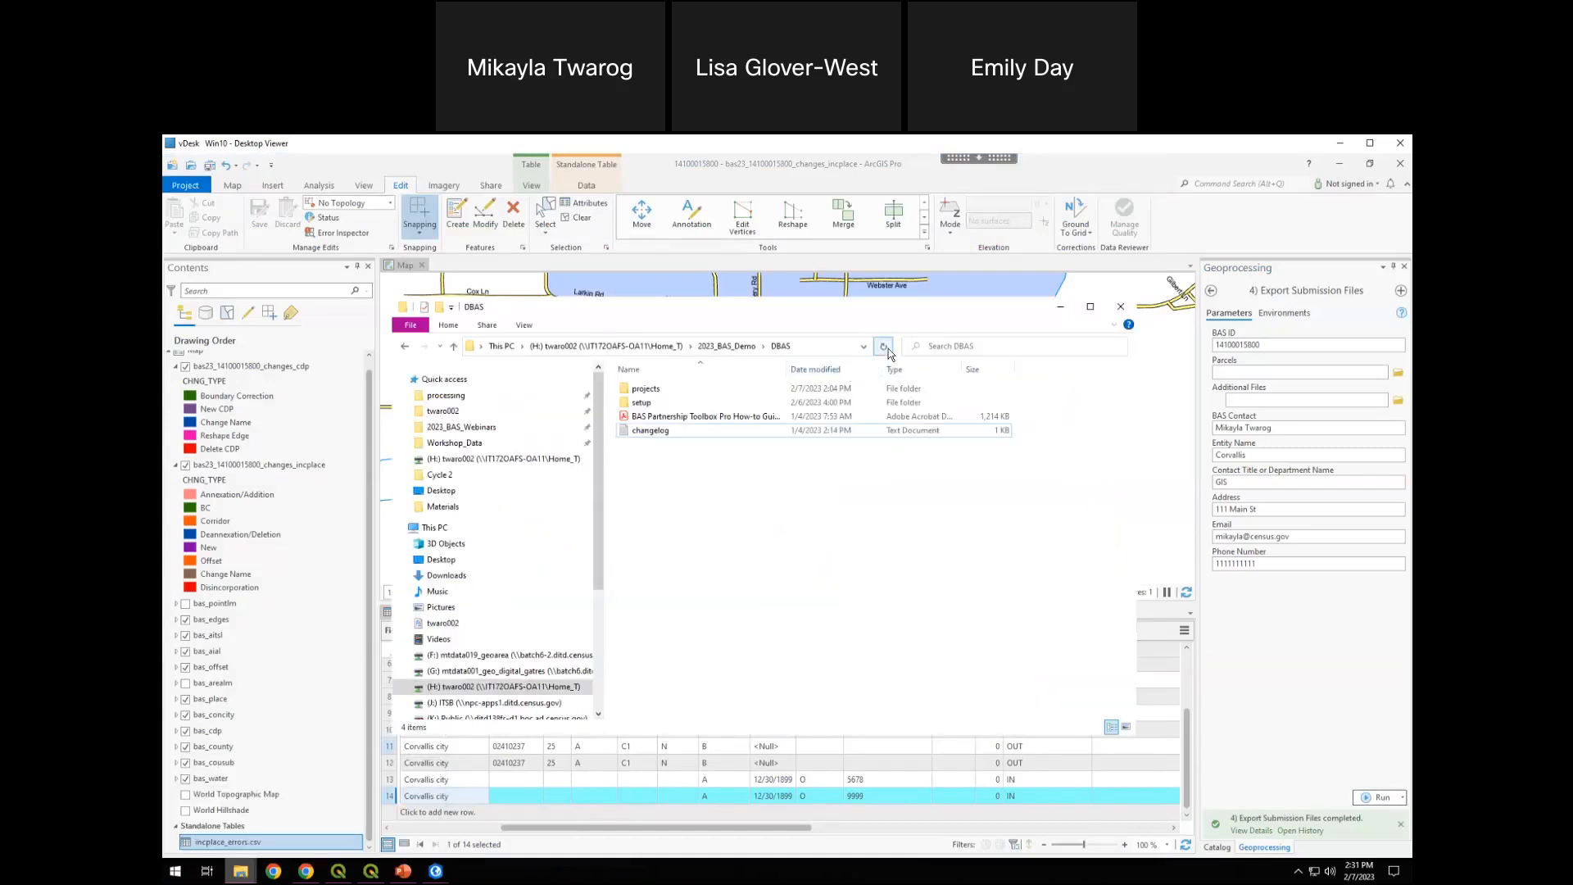
click(884, 346)
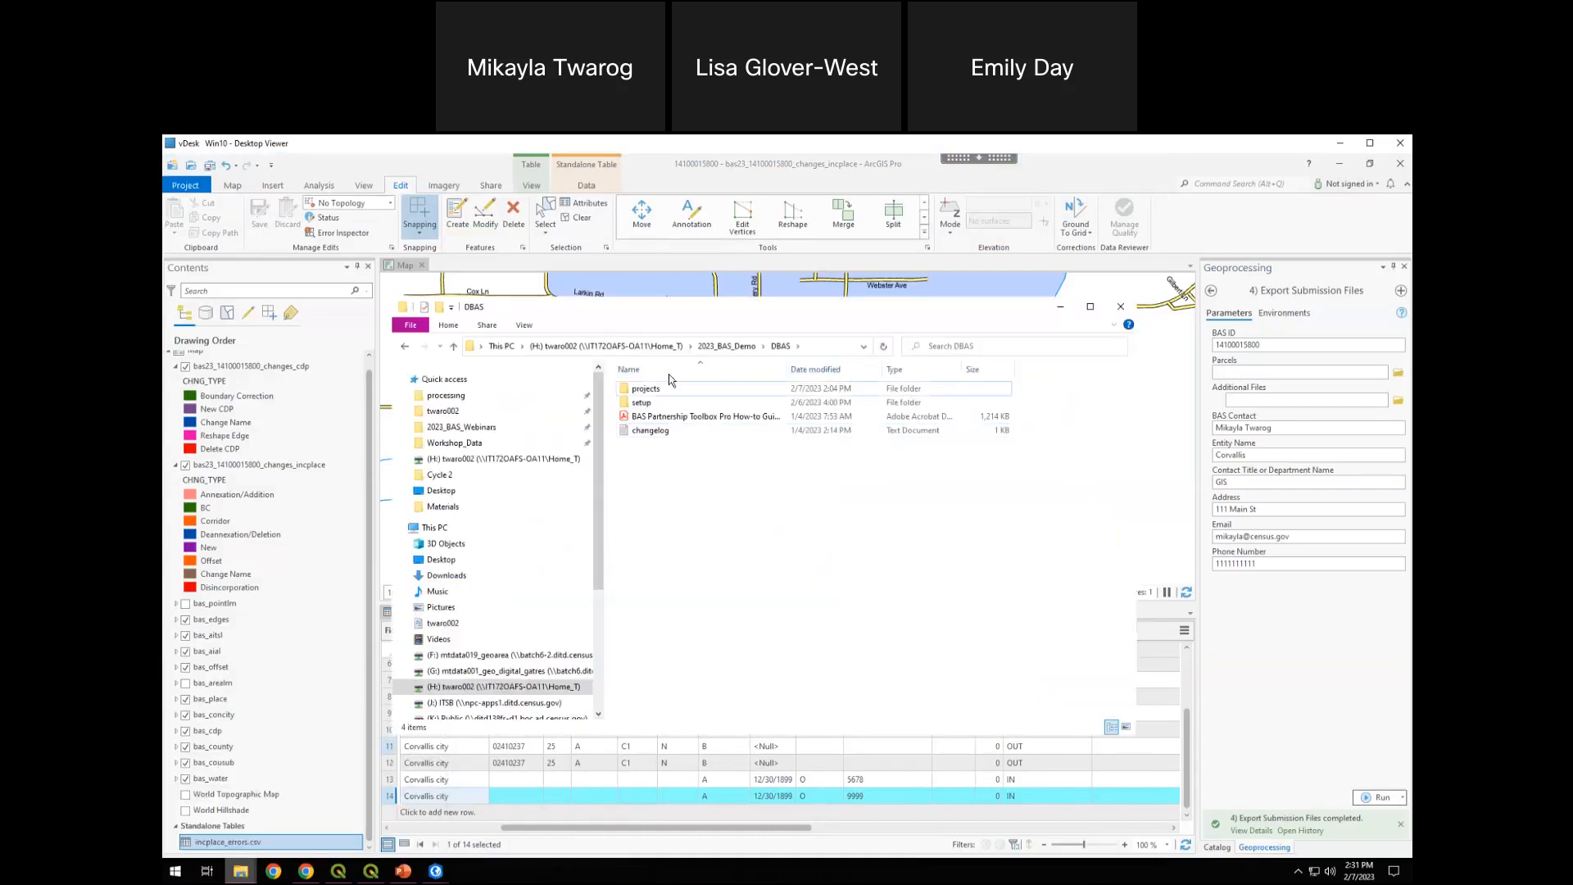
mouse_move(240, 871)
click(220, 819)
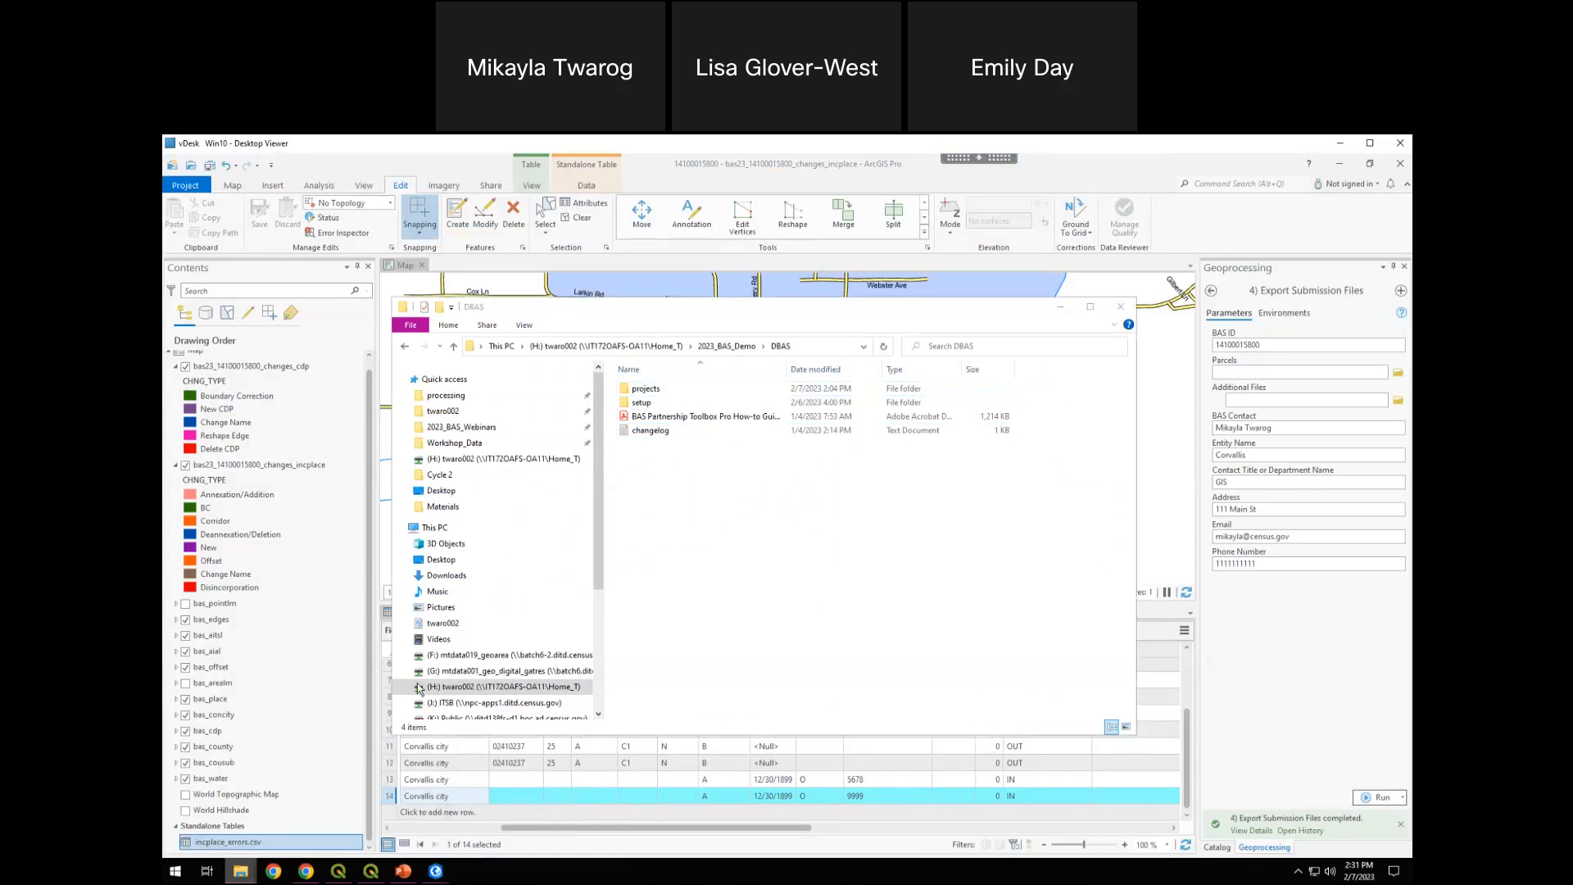
click(680, 393)
double_click(680, 392)
double_click(674, 395)
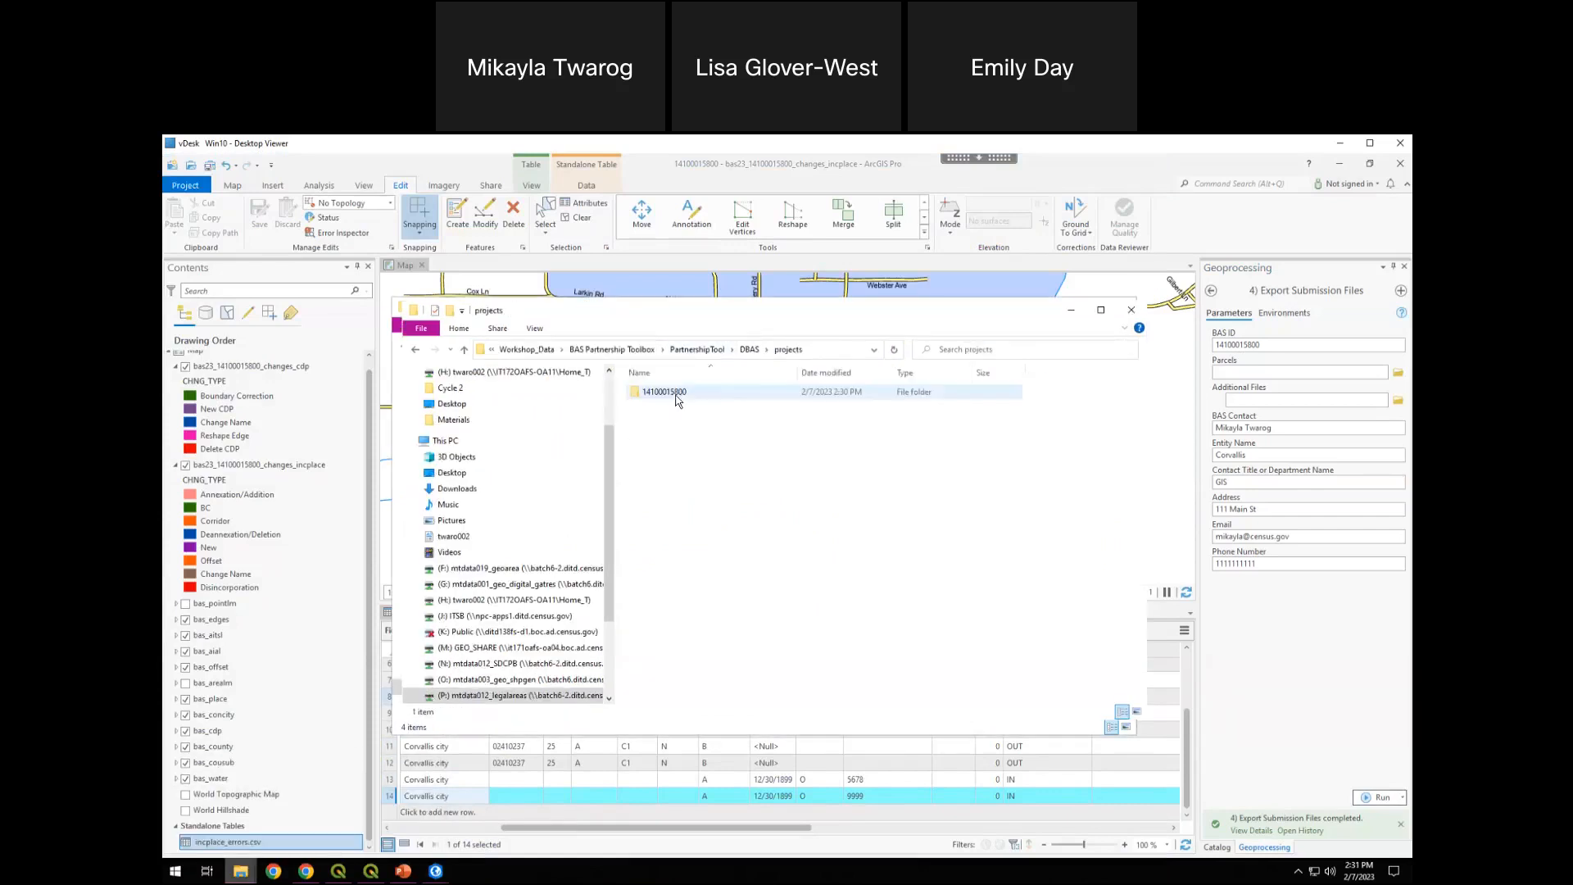
double_click(730, 392)
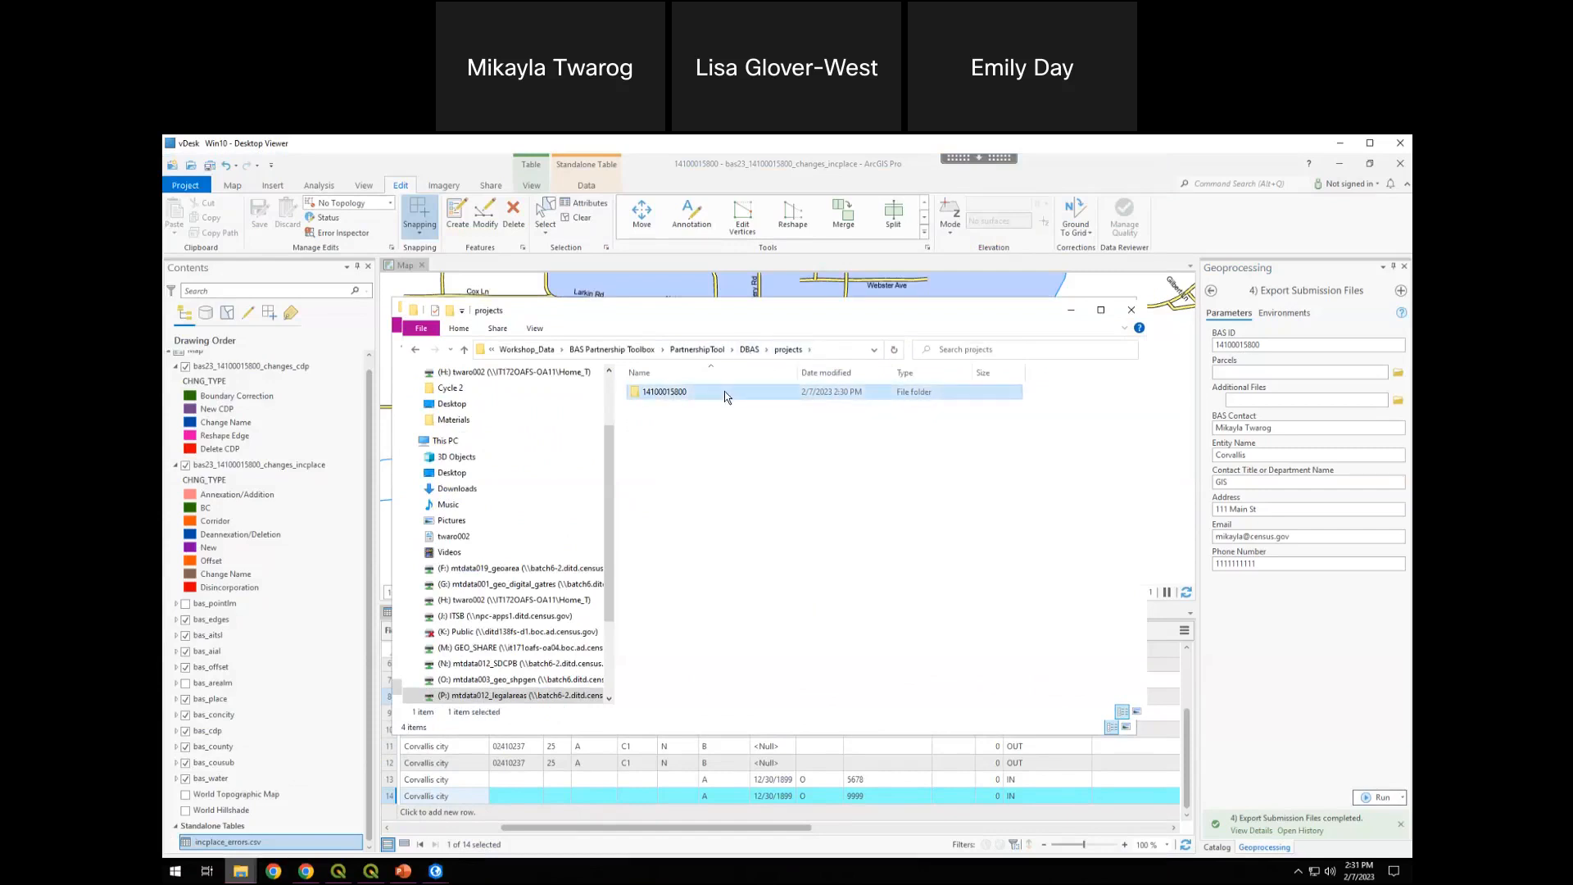
click(693, 489)
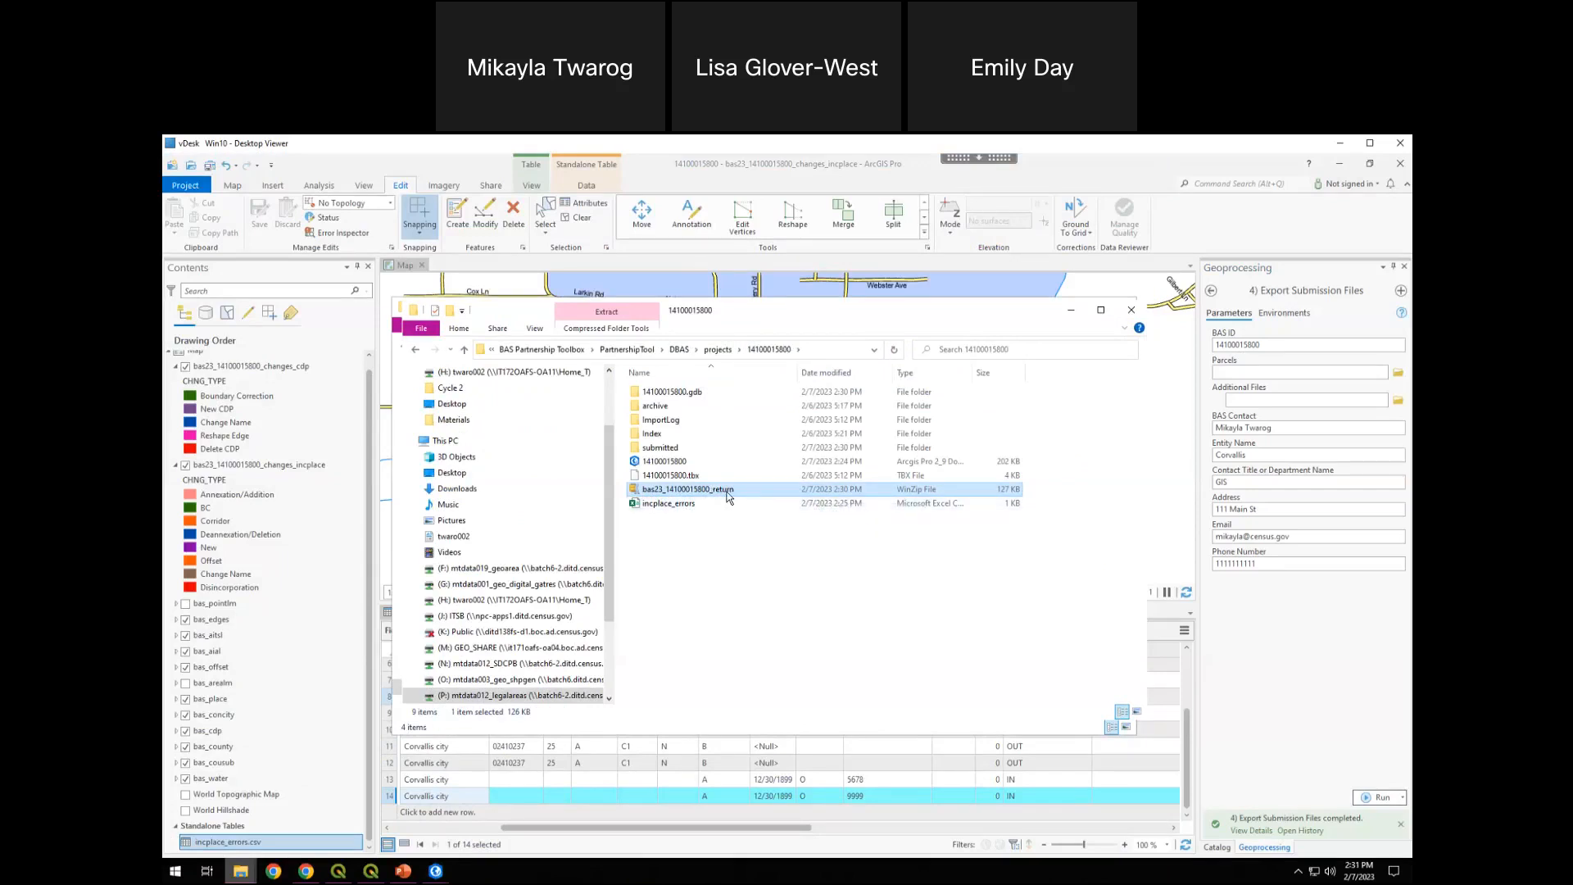
click(735, 553)
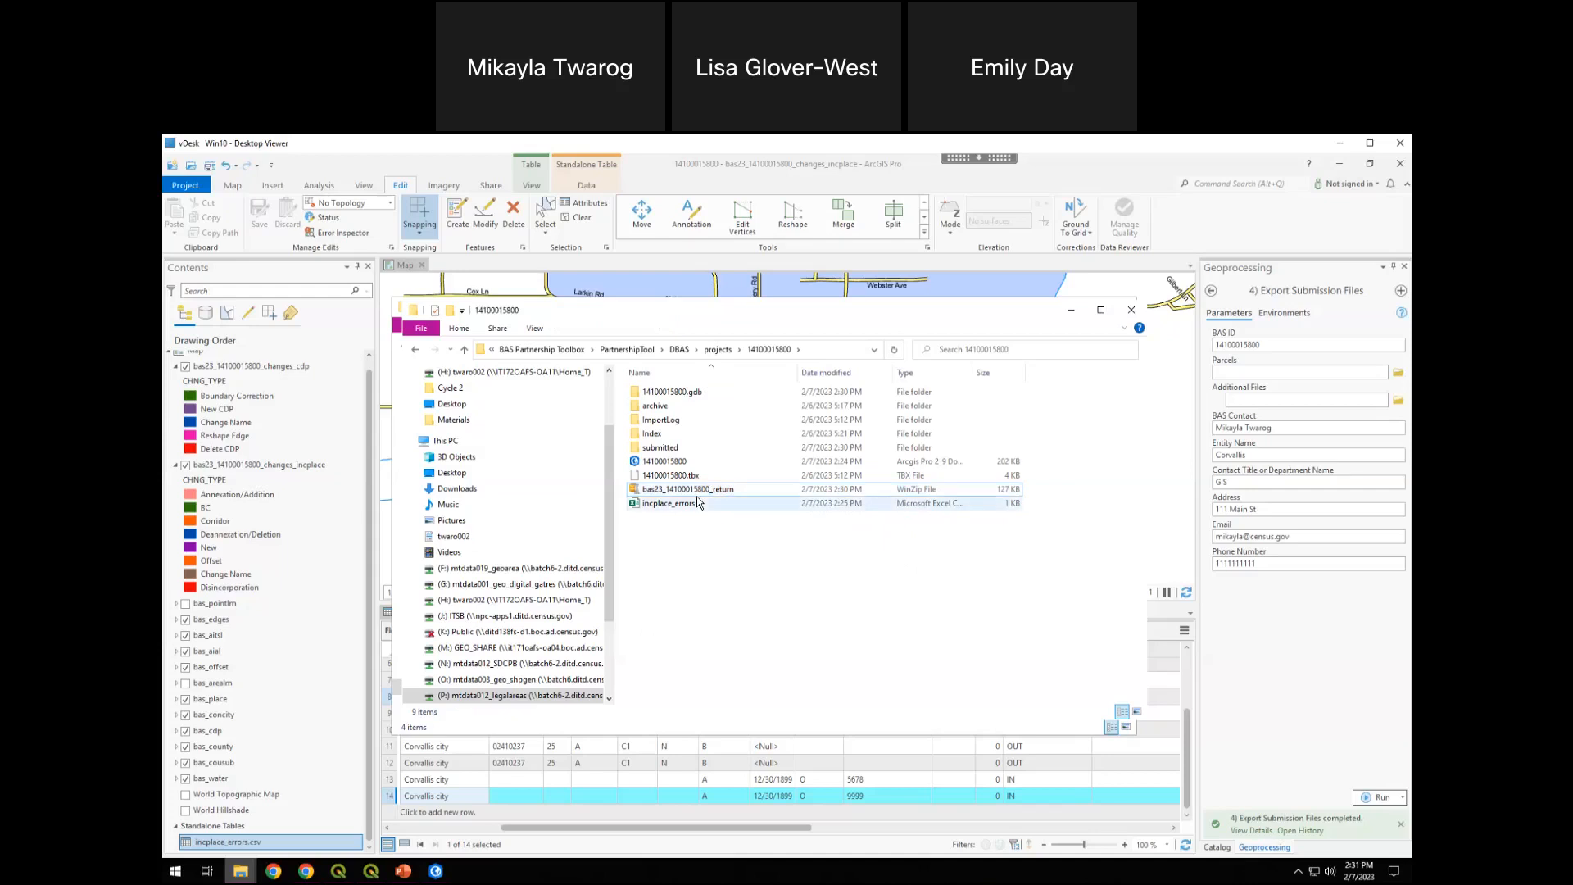
click(709, 490)
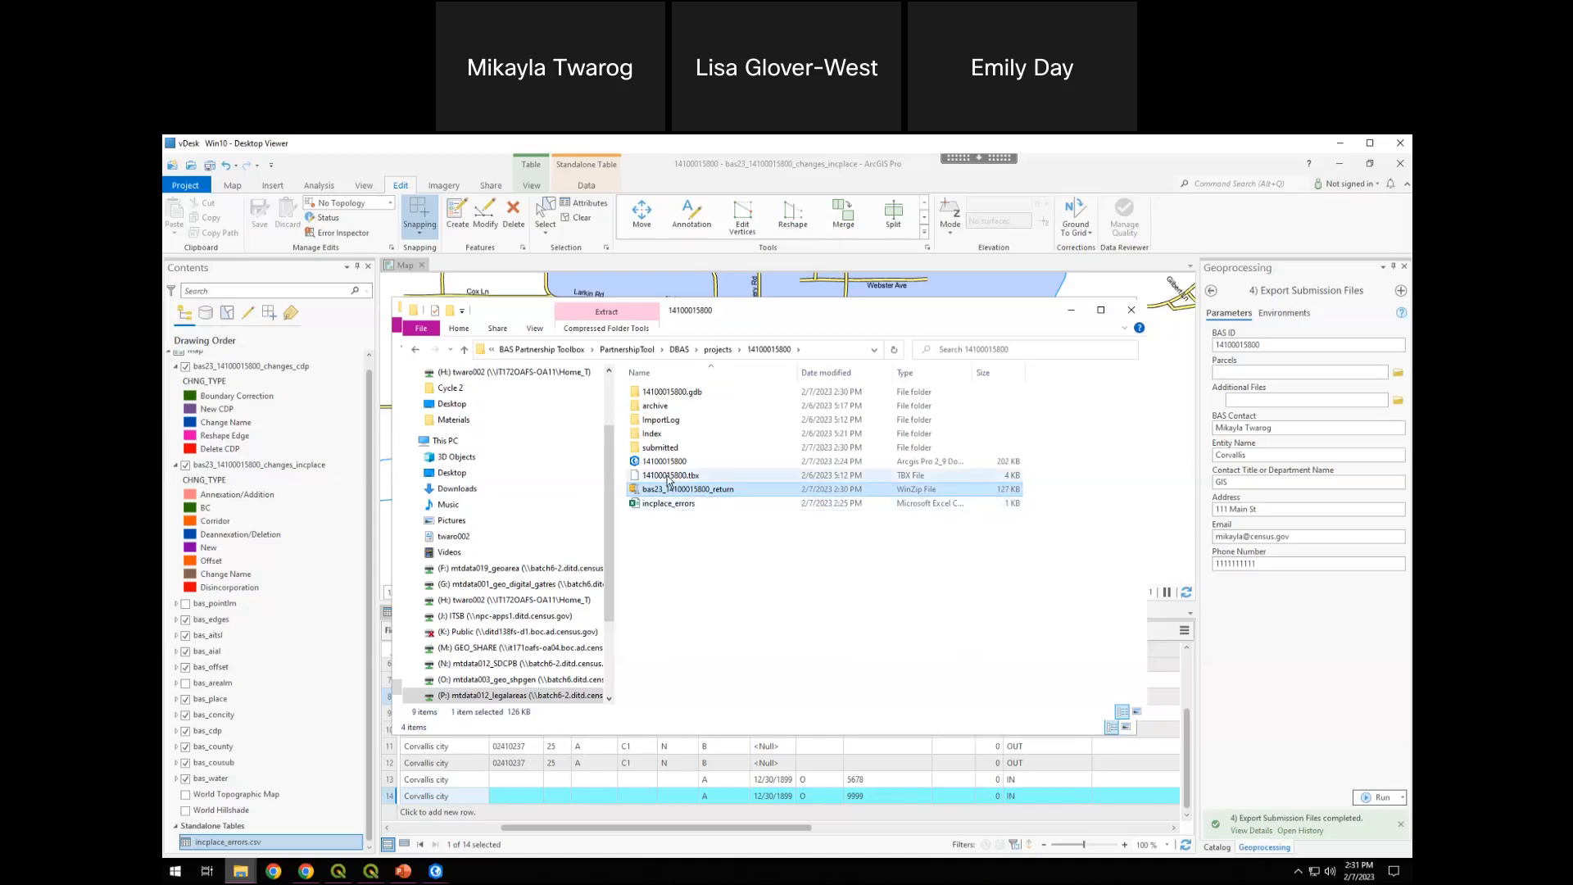
mouse_move(690, 492)
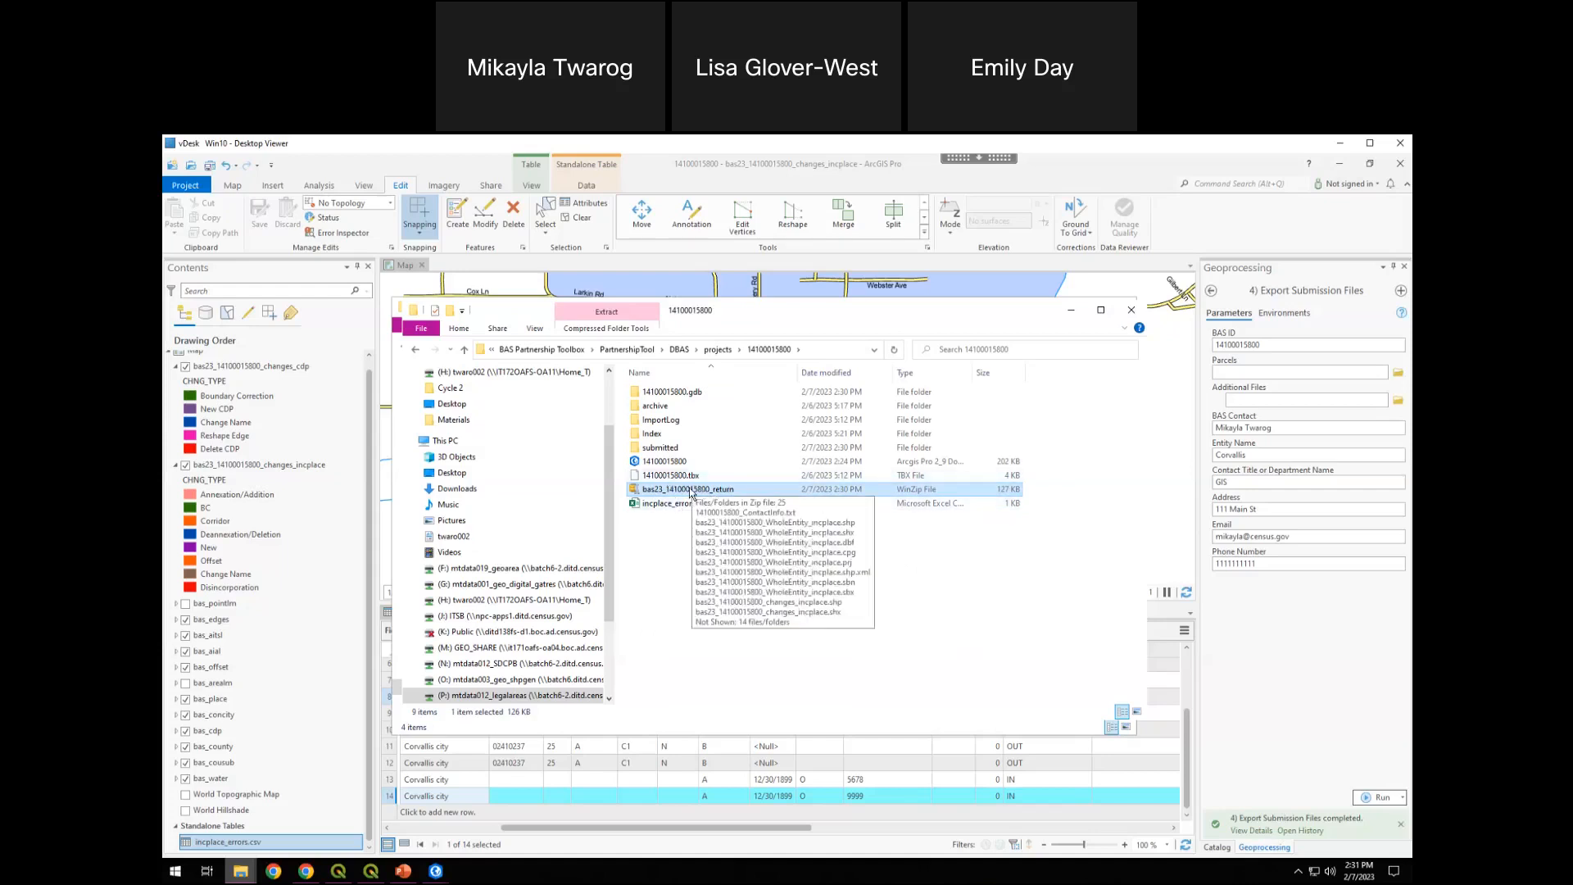
click(691, 549)
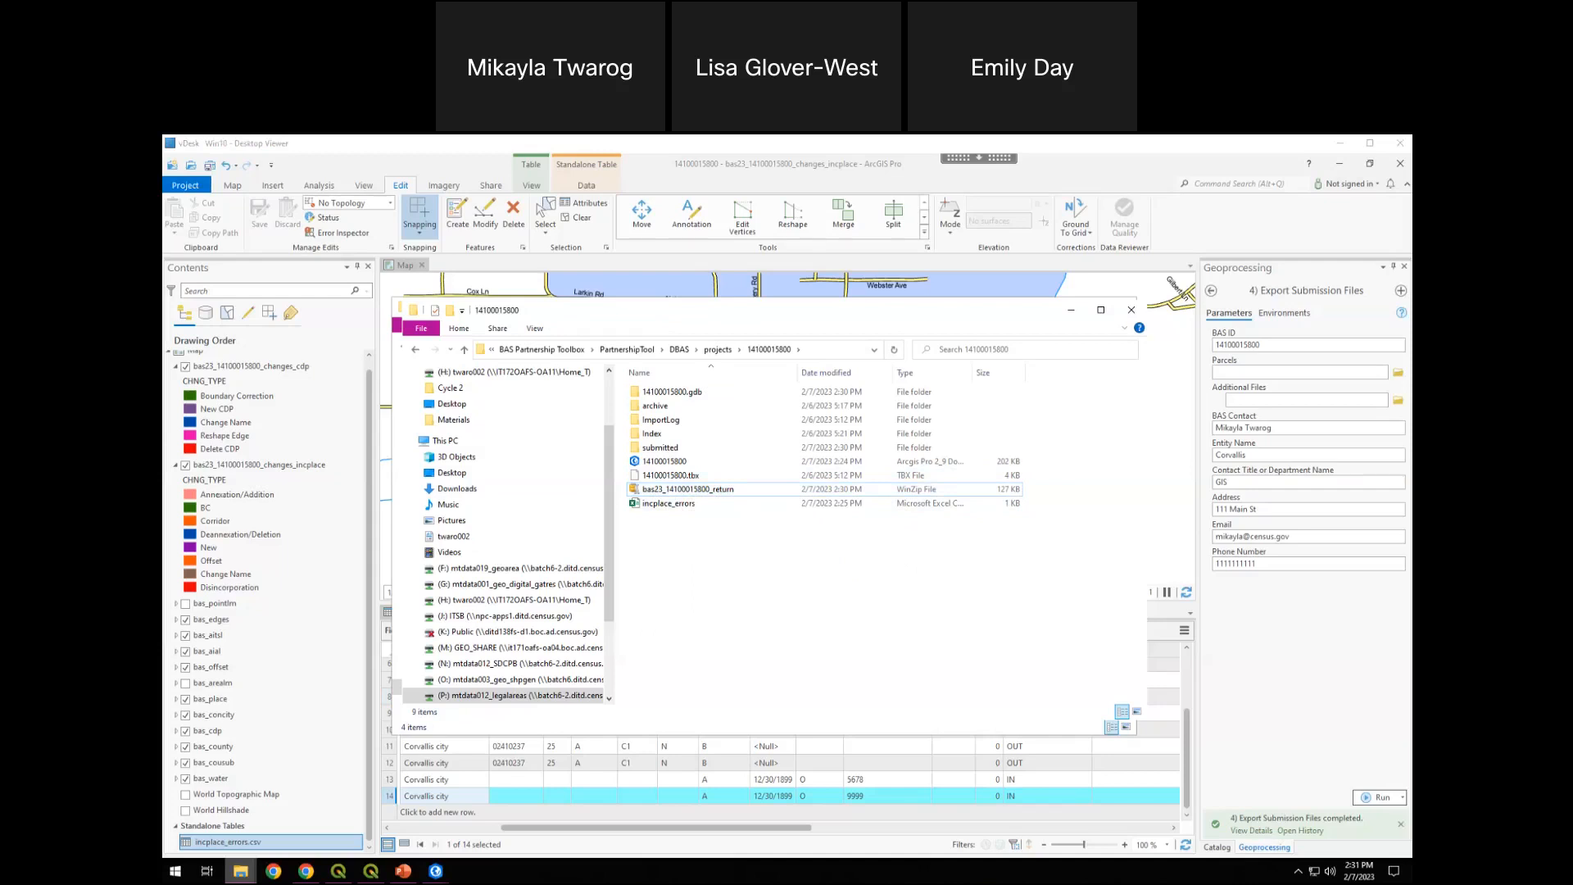
Reposition the File Explorer window and minimize the ArcGIS Pro window containing the Corvallis changes
click(694, 411)
drag(675, 309, 666, 288)
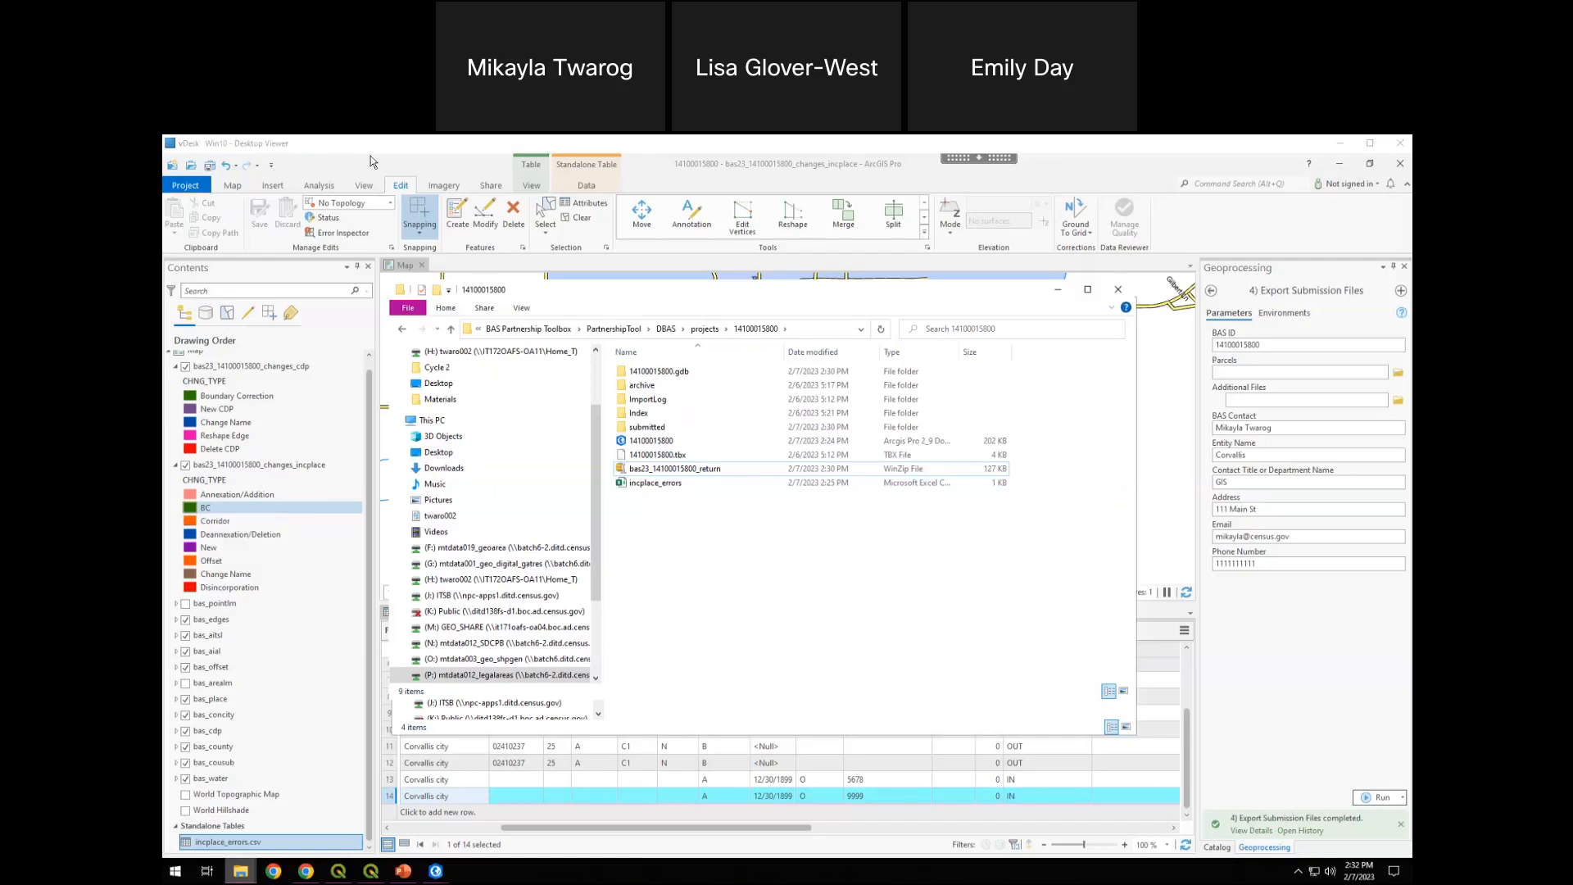
drag(448, 168, 362, 670)
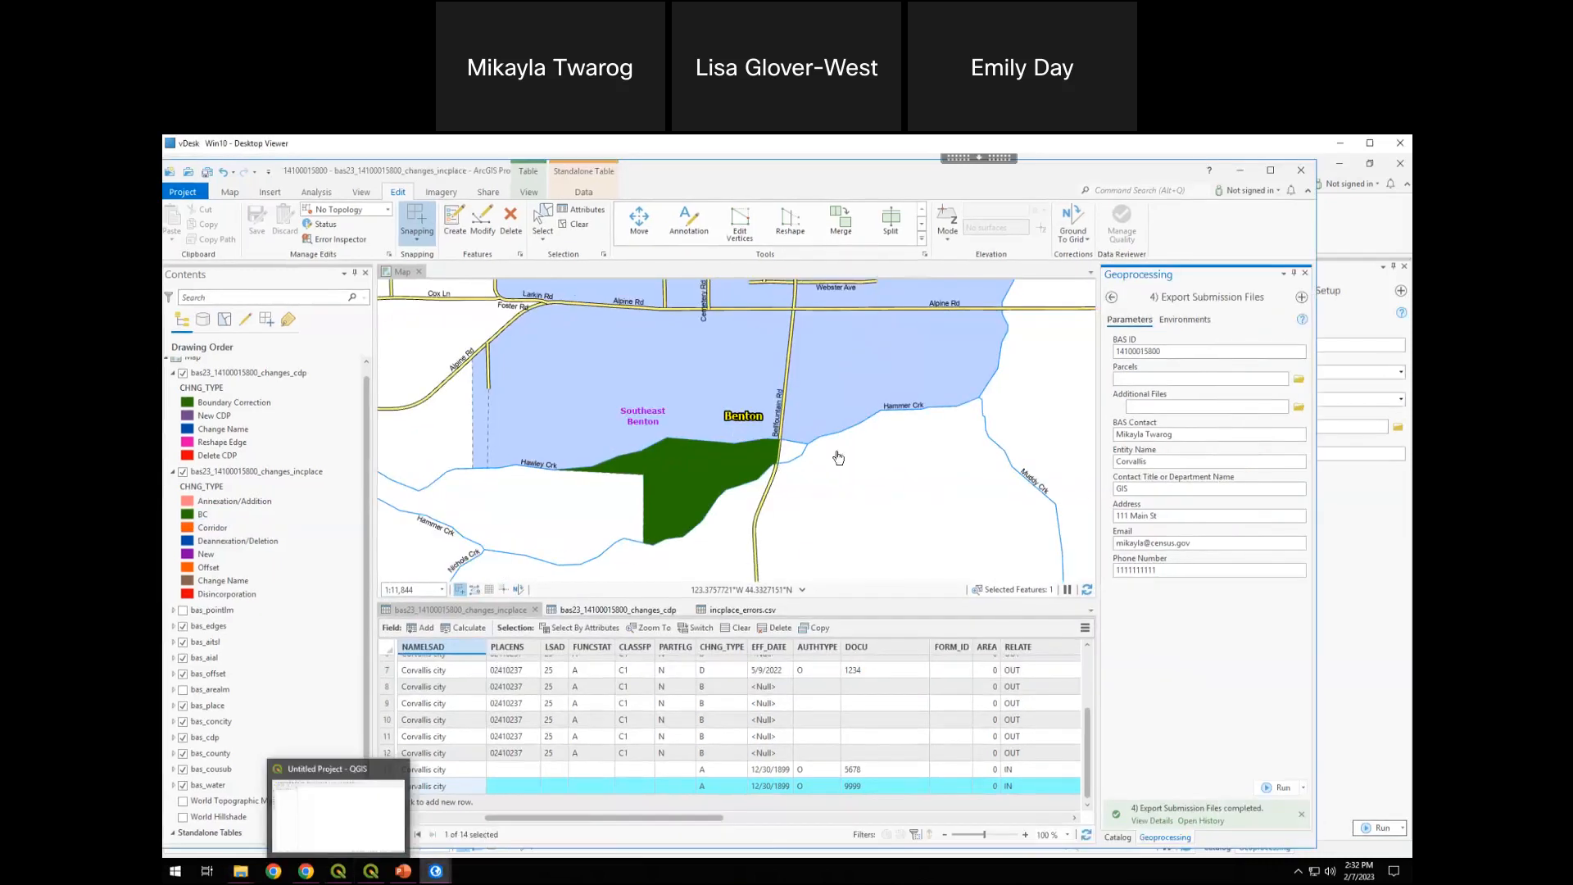
click(1240, 176)
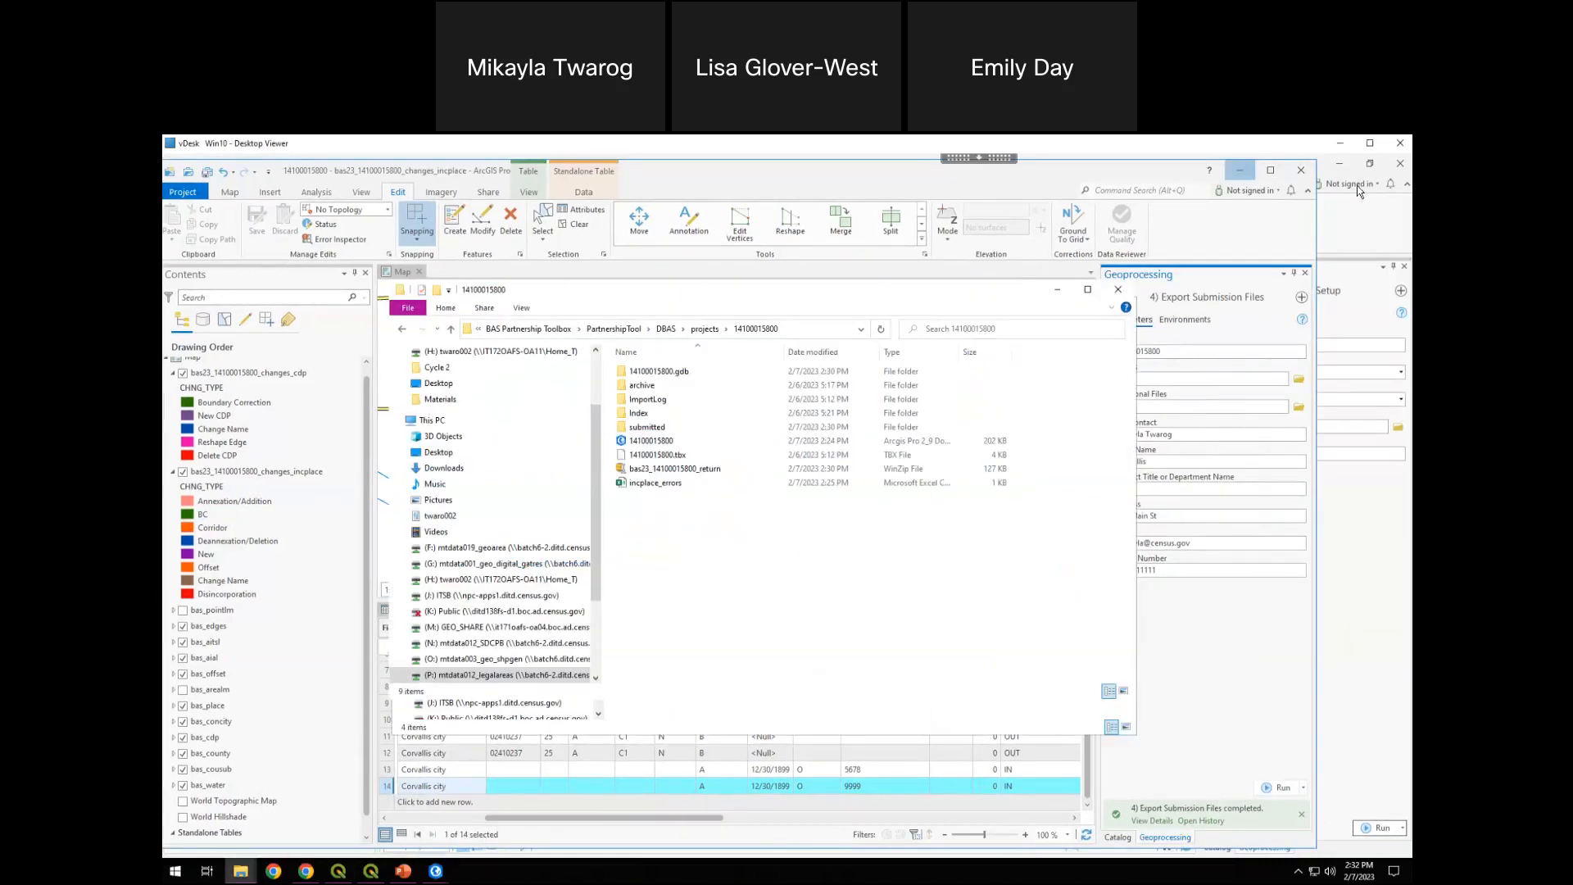
Switch to PowerPoint, start the slide show from the BAS Partnership Toolbox Demonstration slide, and advance to the GUPS Demonstration slide
click(404, 868)
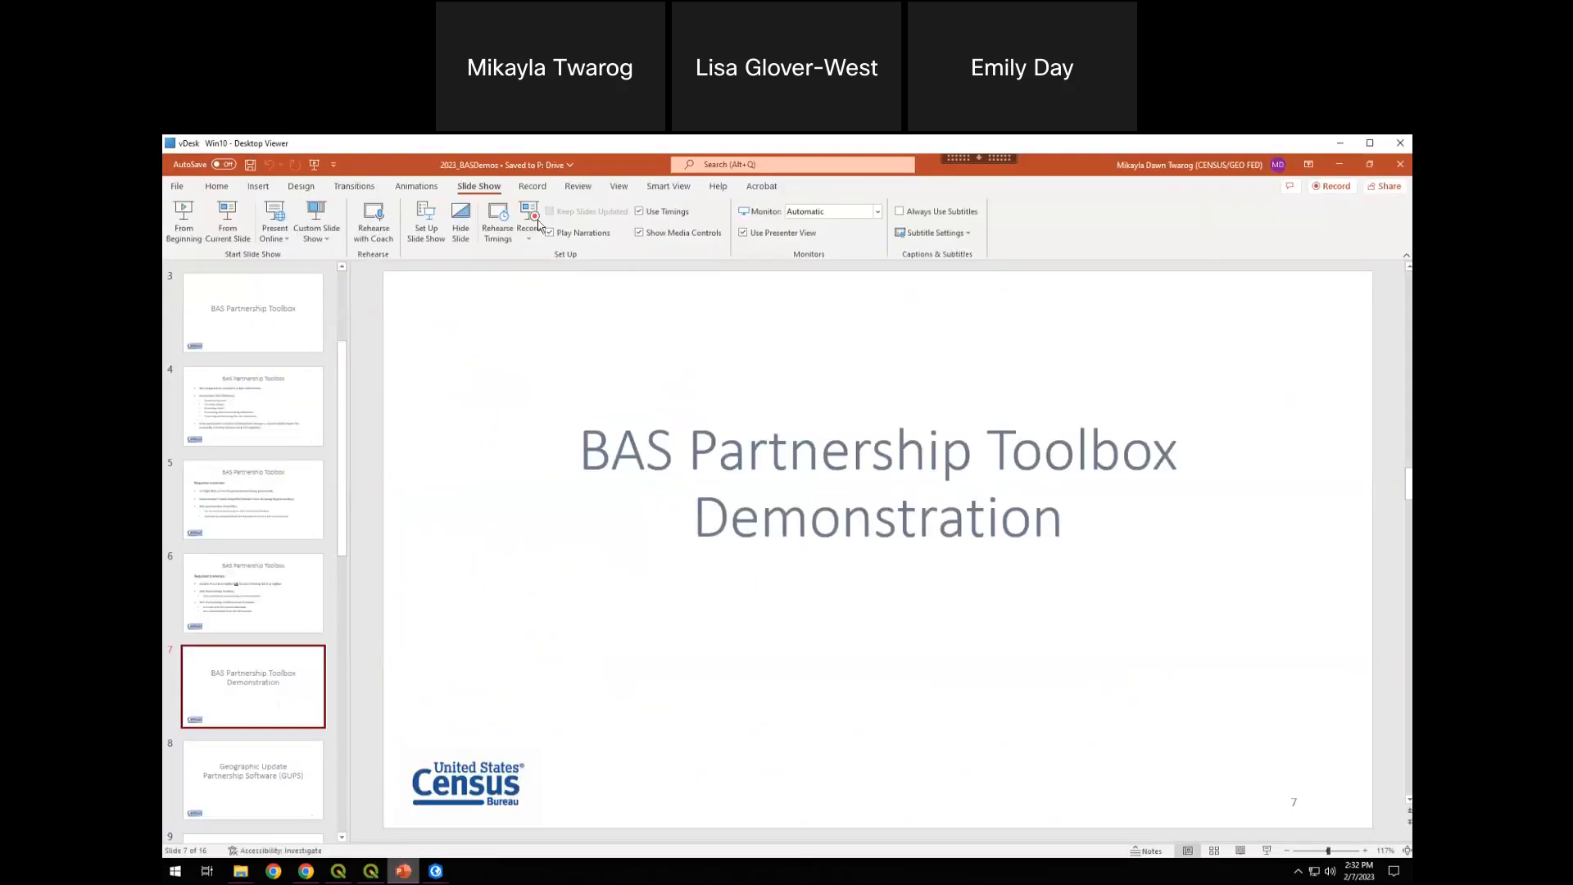
click(242, 236)
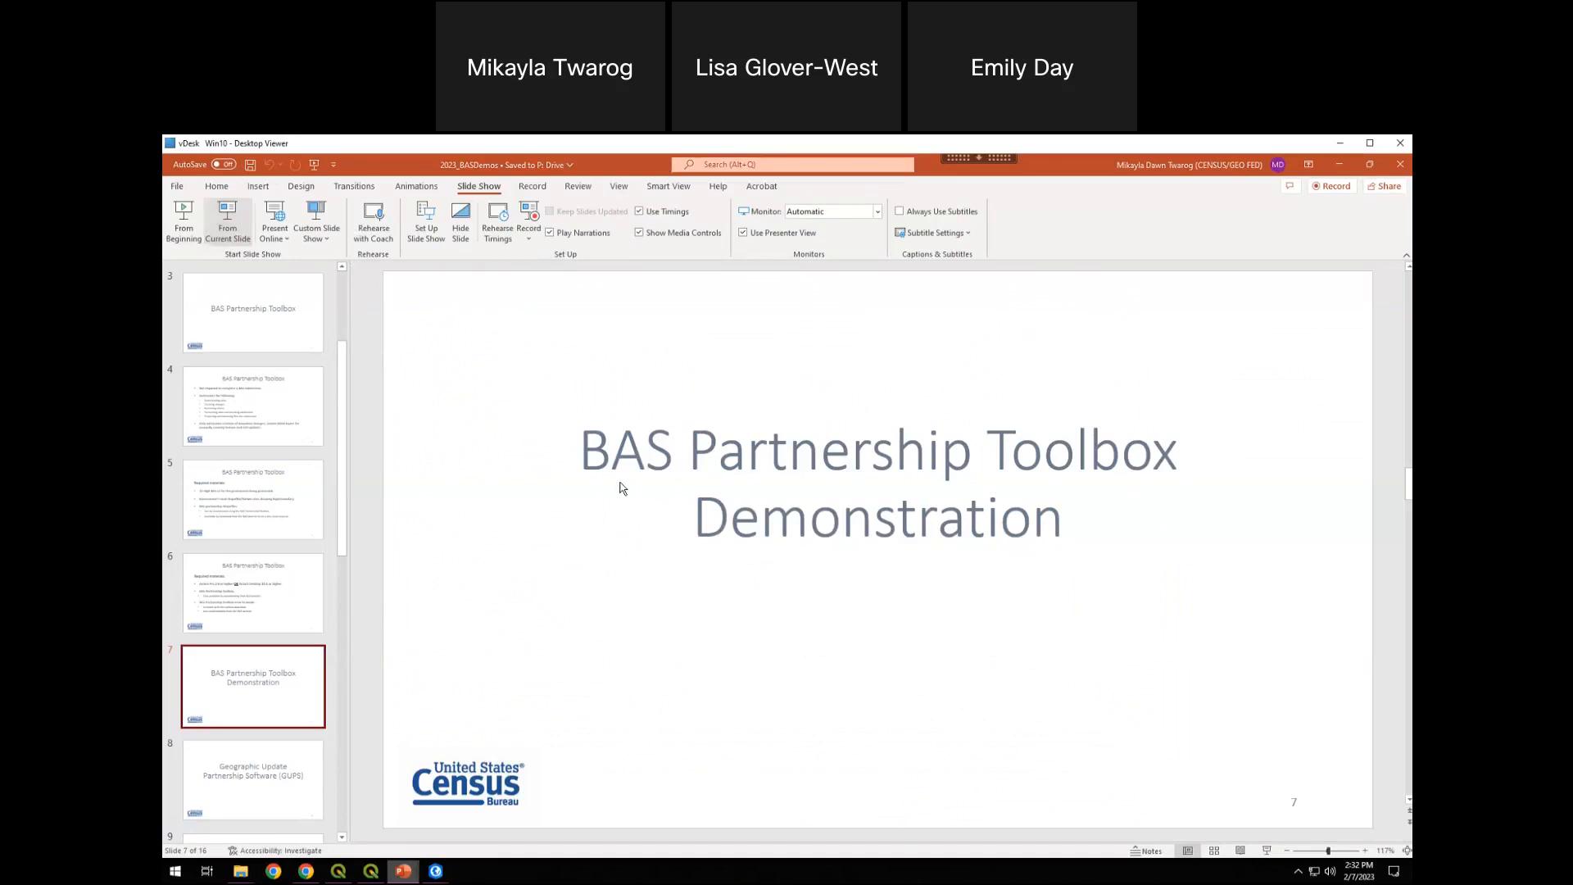
click(719, 460)
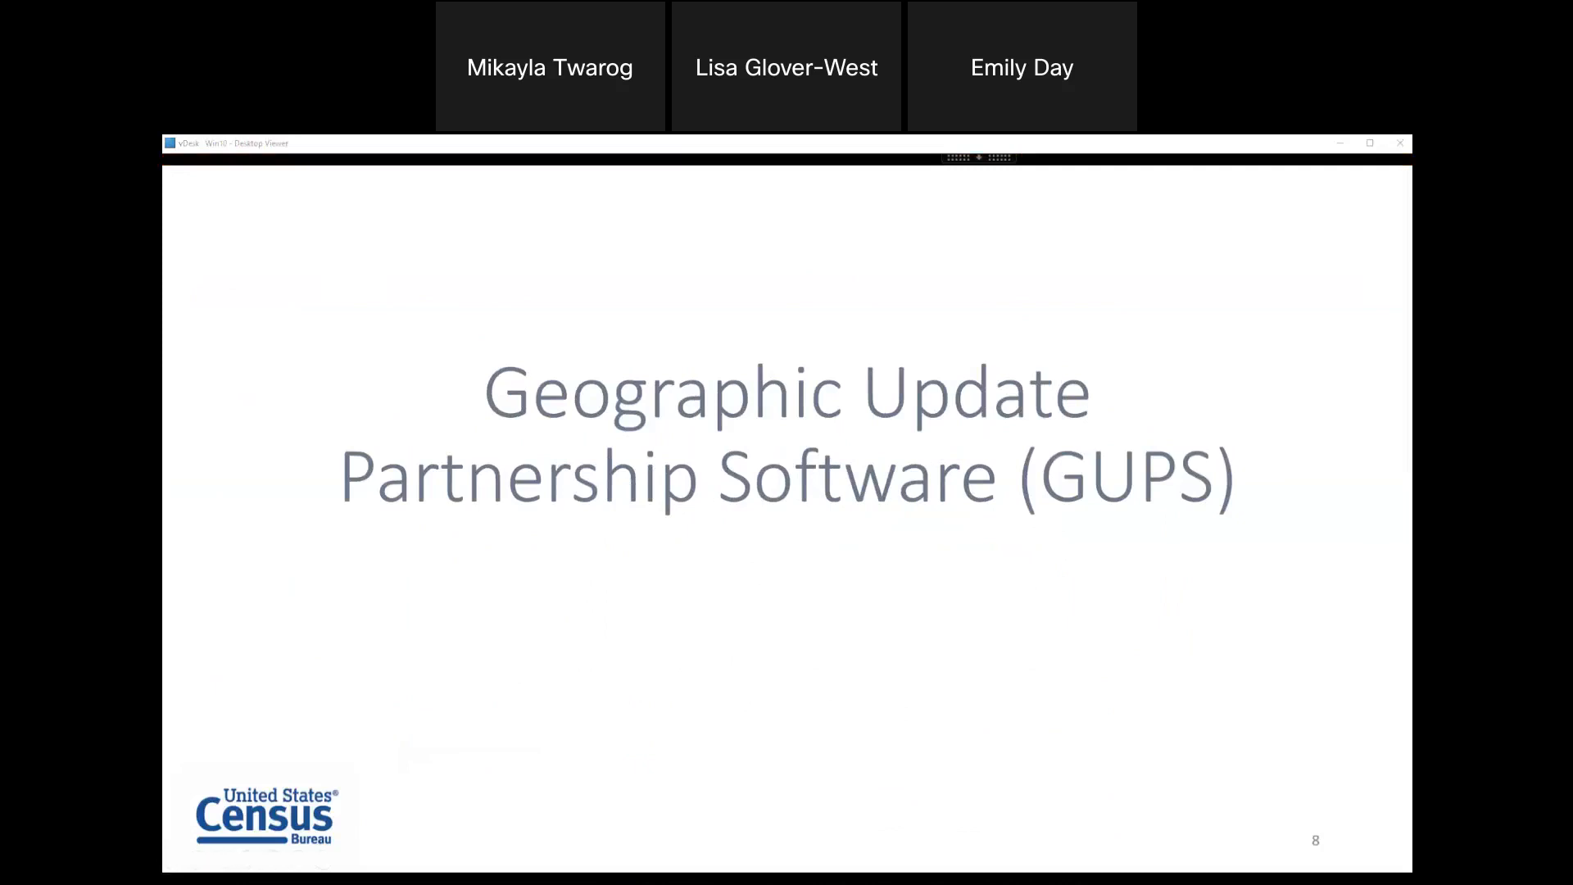
click(568, 534)
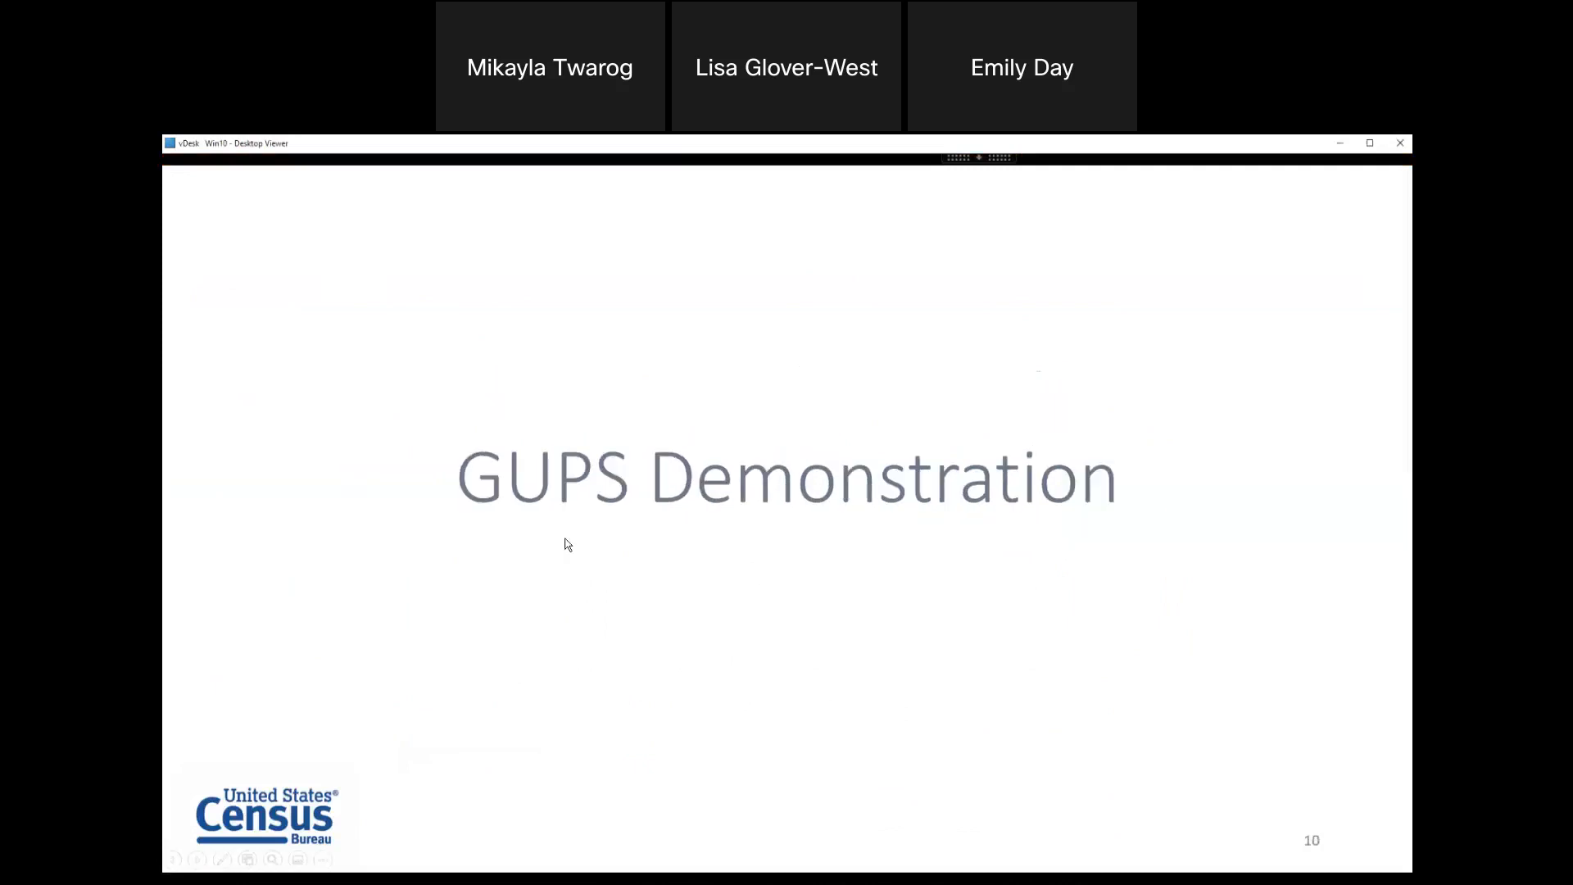
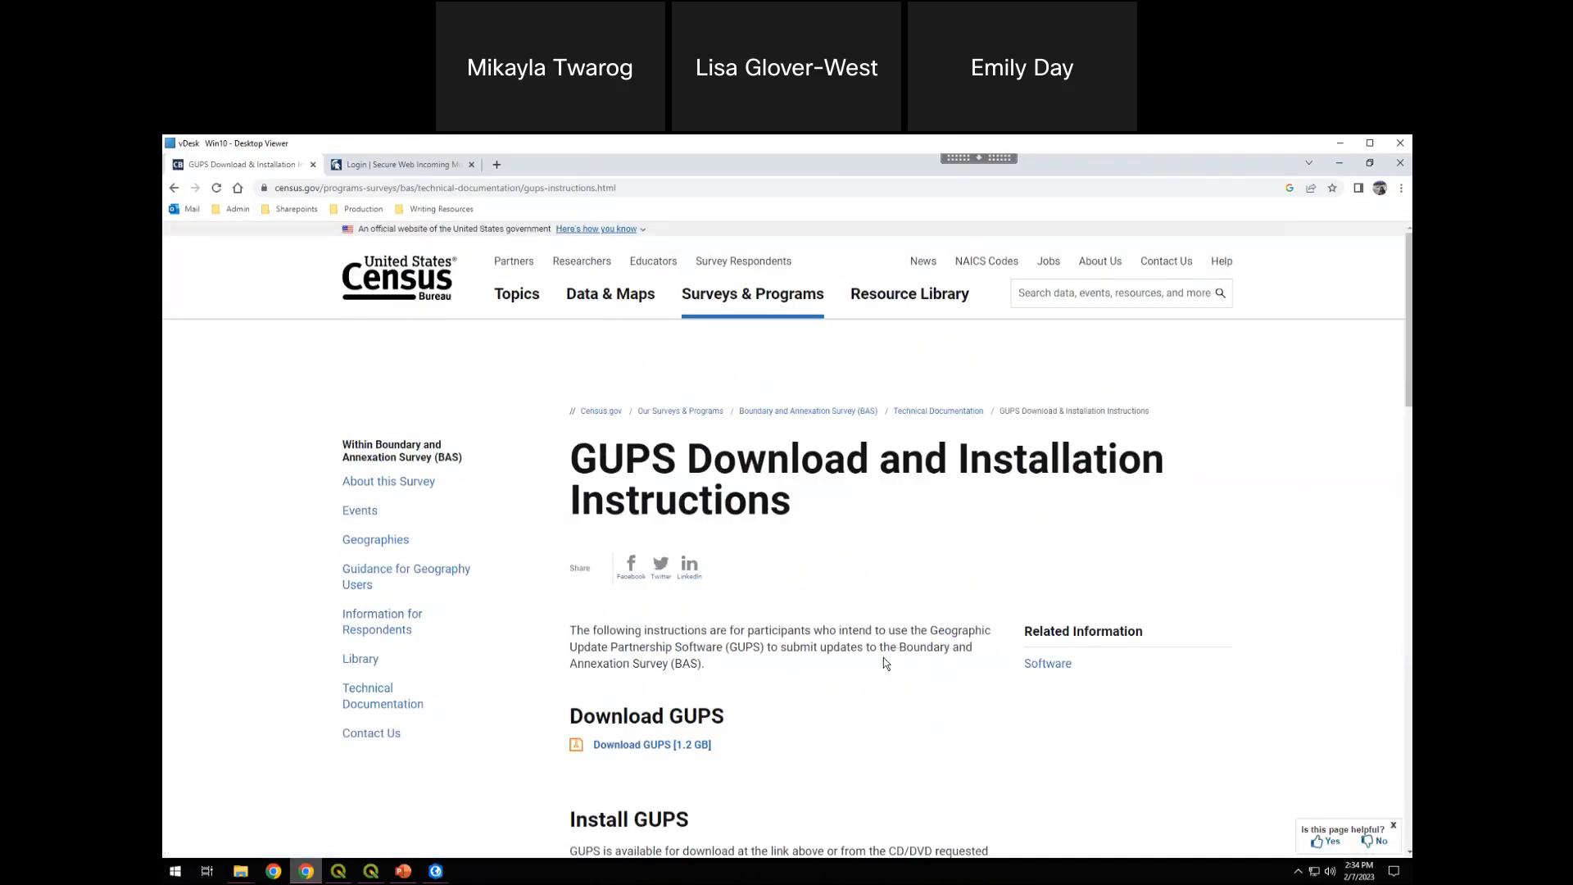
Review the GUPS download, installation steps, How-To Guide and the note on required security privileges
scroll(827, 651, down, 2)
scroll(826, 649, down, 1)
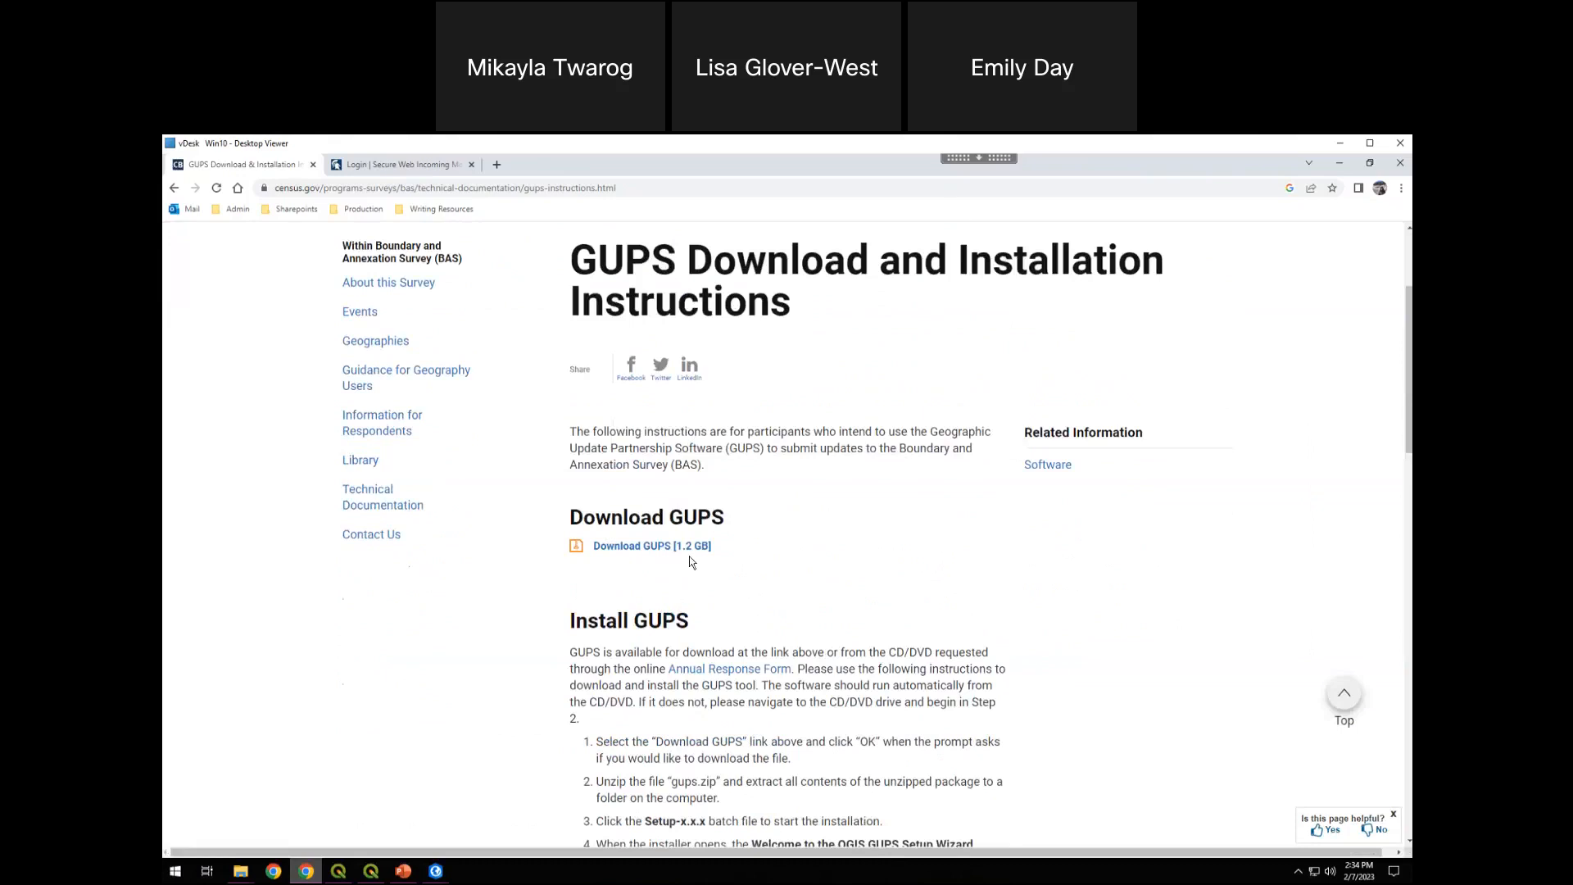
scroll(606, 426, down, 5)
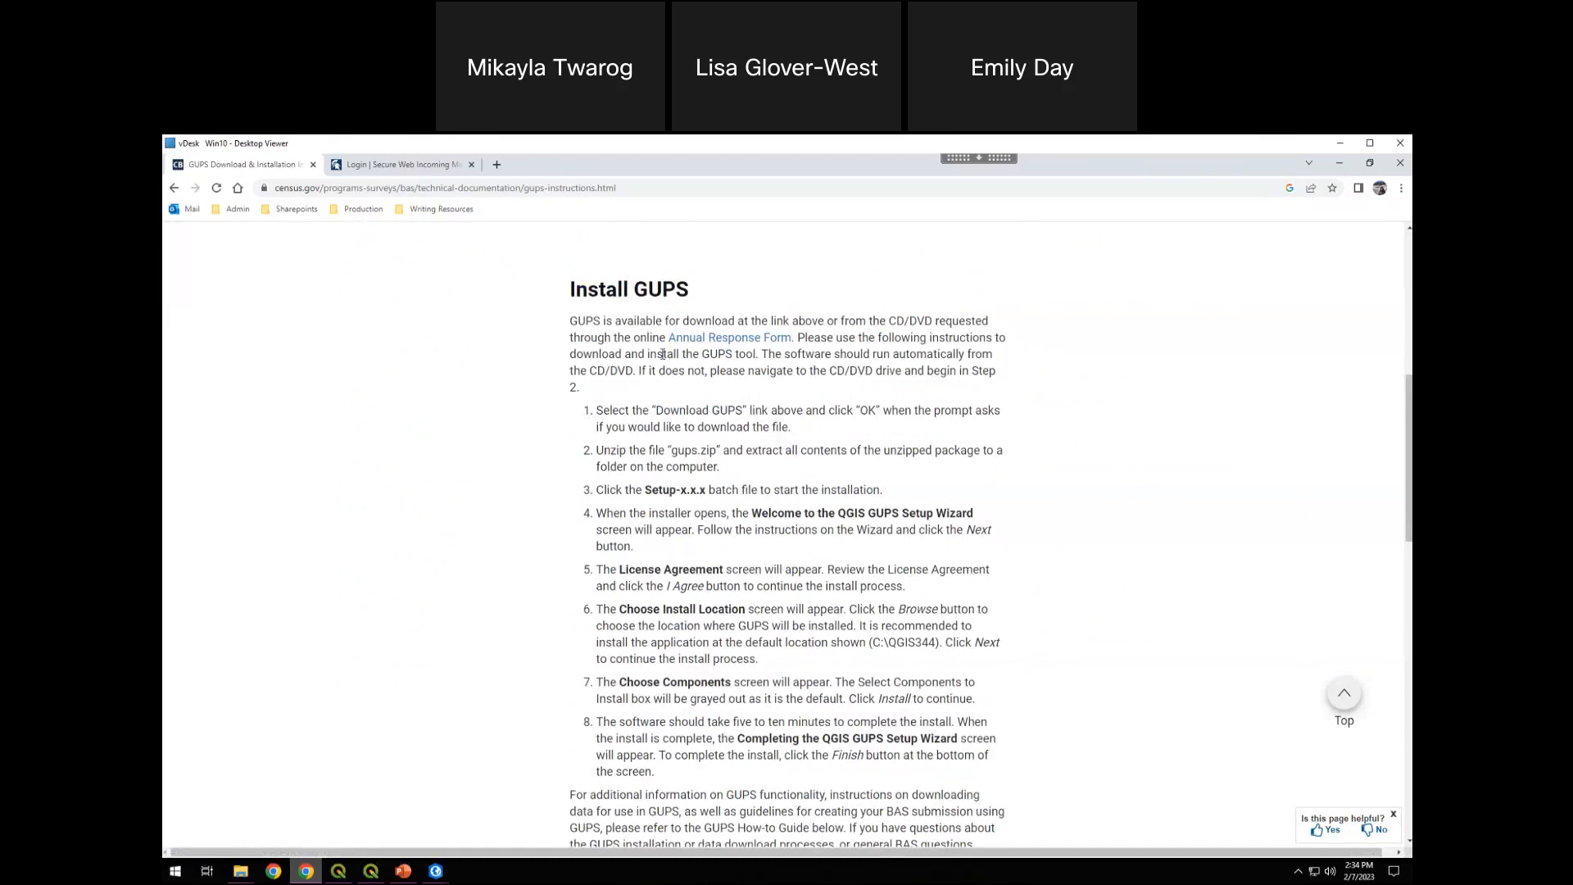
scroll(776, 613, down, 3)
scroll(770, 533, up, 3)
scroll(770, 463, down, 3)
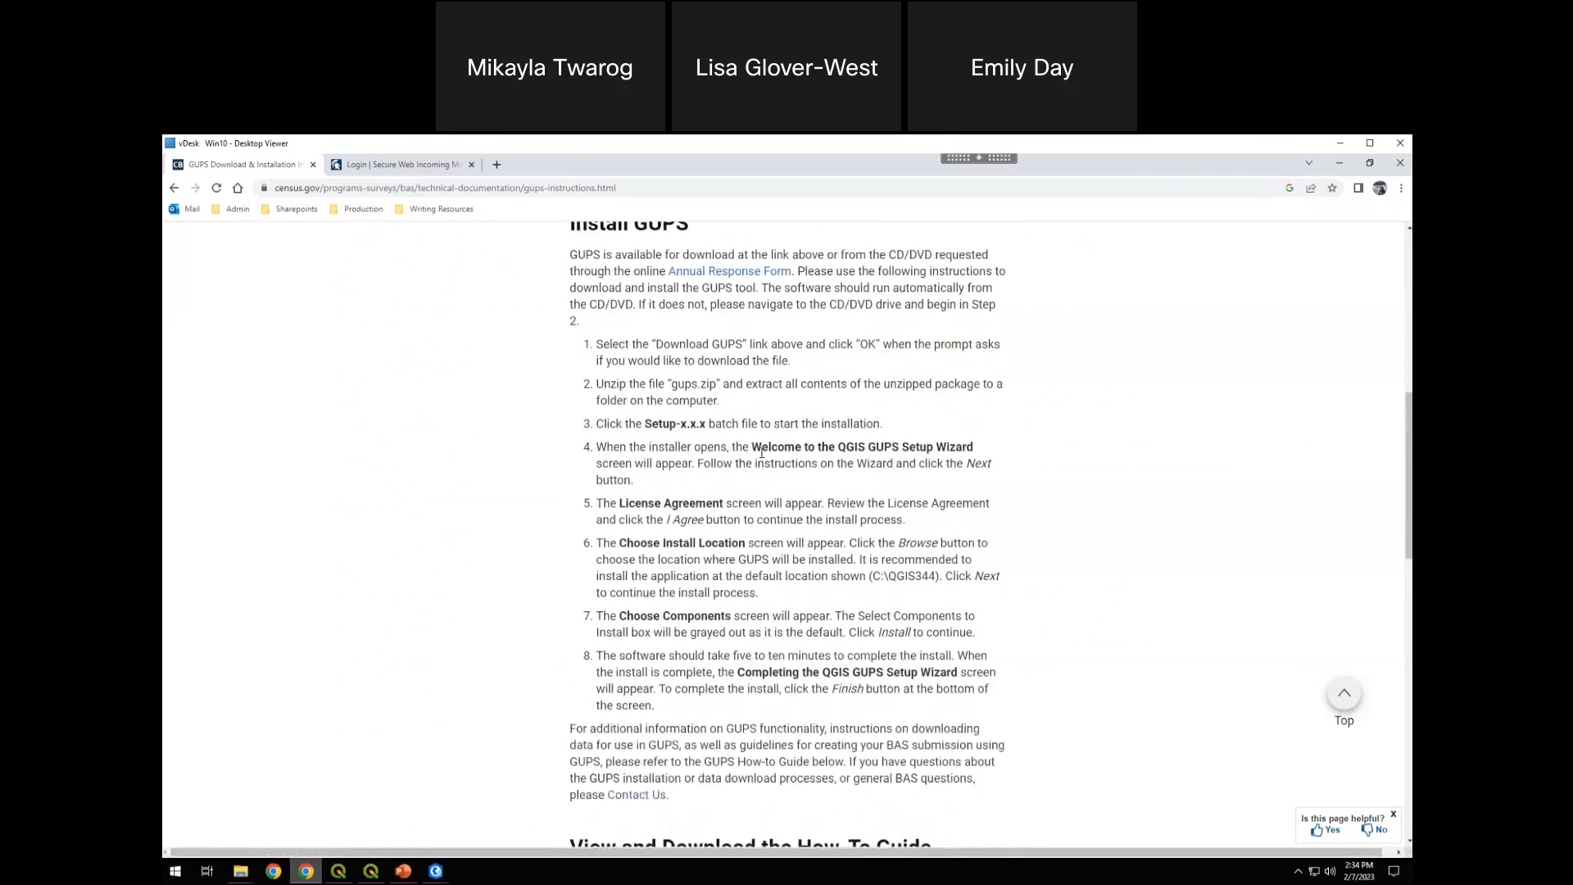
scroll(931, 506, down, 4)
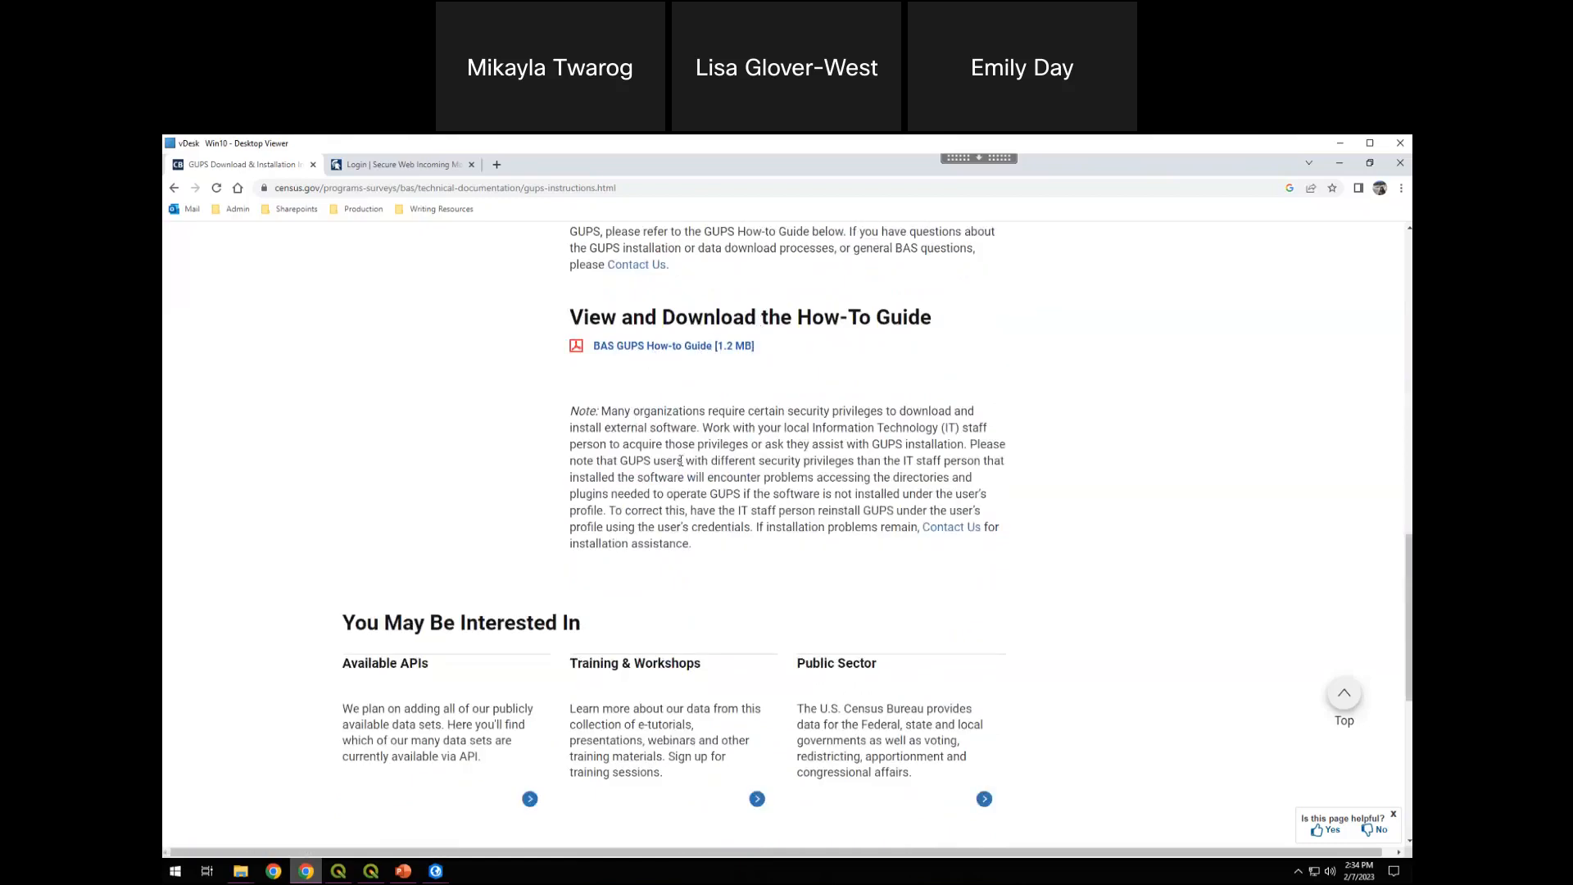
drag(570, 411, 694, 550)
click(694, 551)
scroll(703, 508, up, 2)
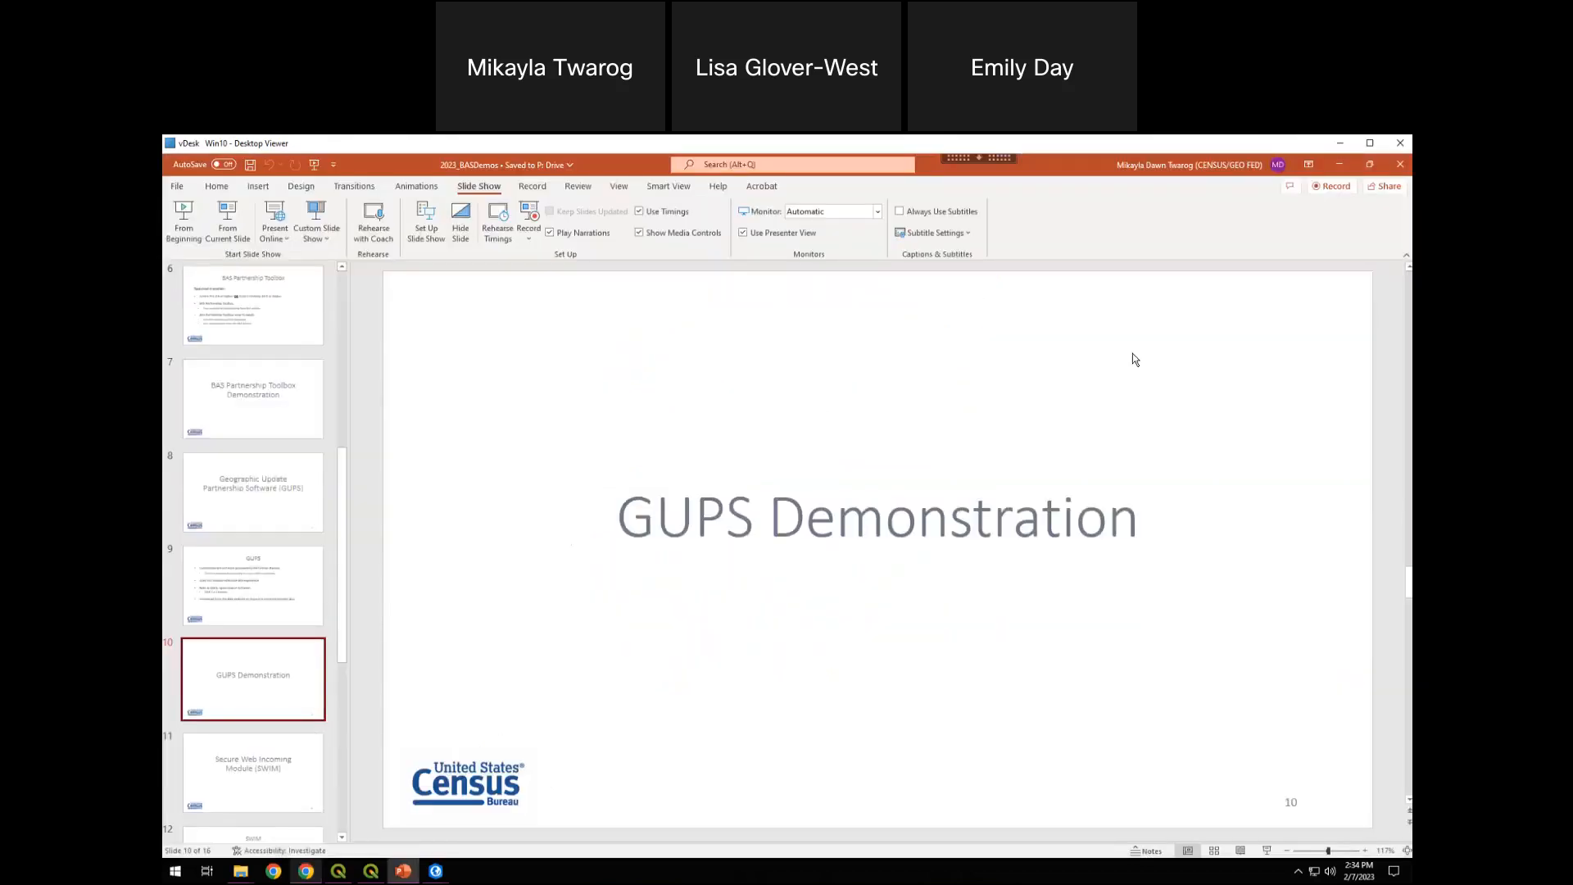
Minimize PowerPoint and close the File Explorer windows to switch to QGIS
click(1342, 167)
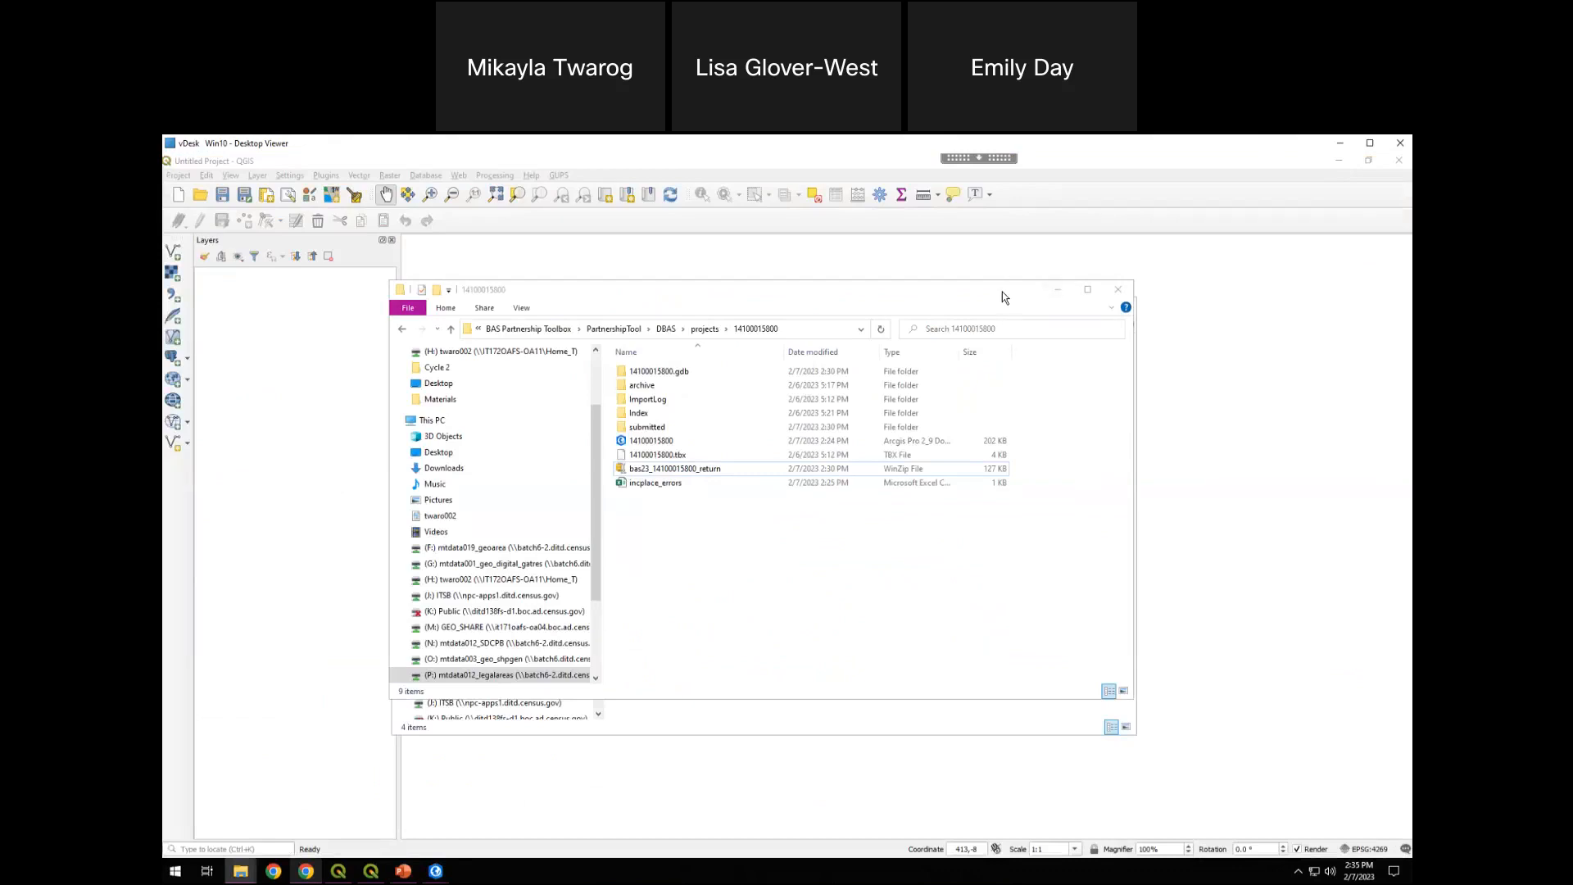
click(1118, 289)
click(1122, 309)
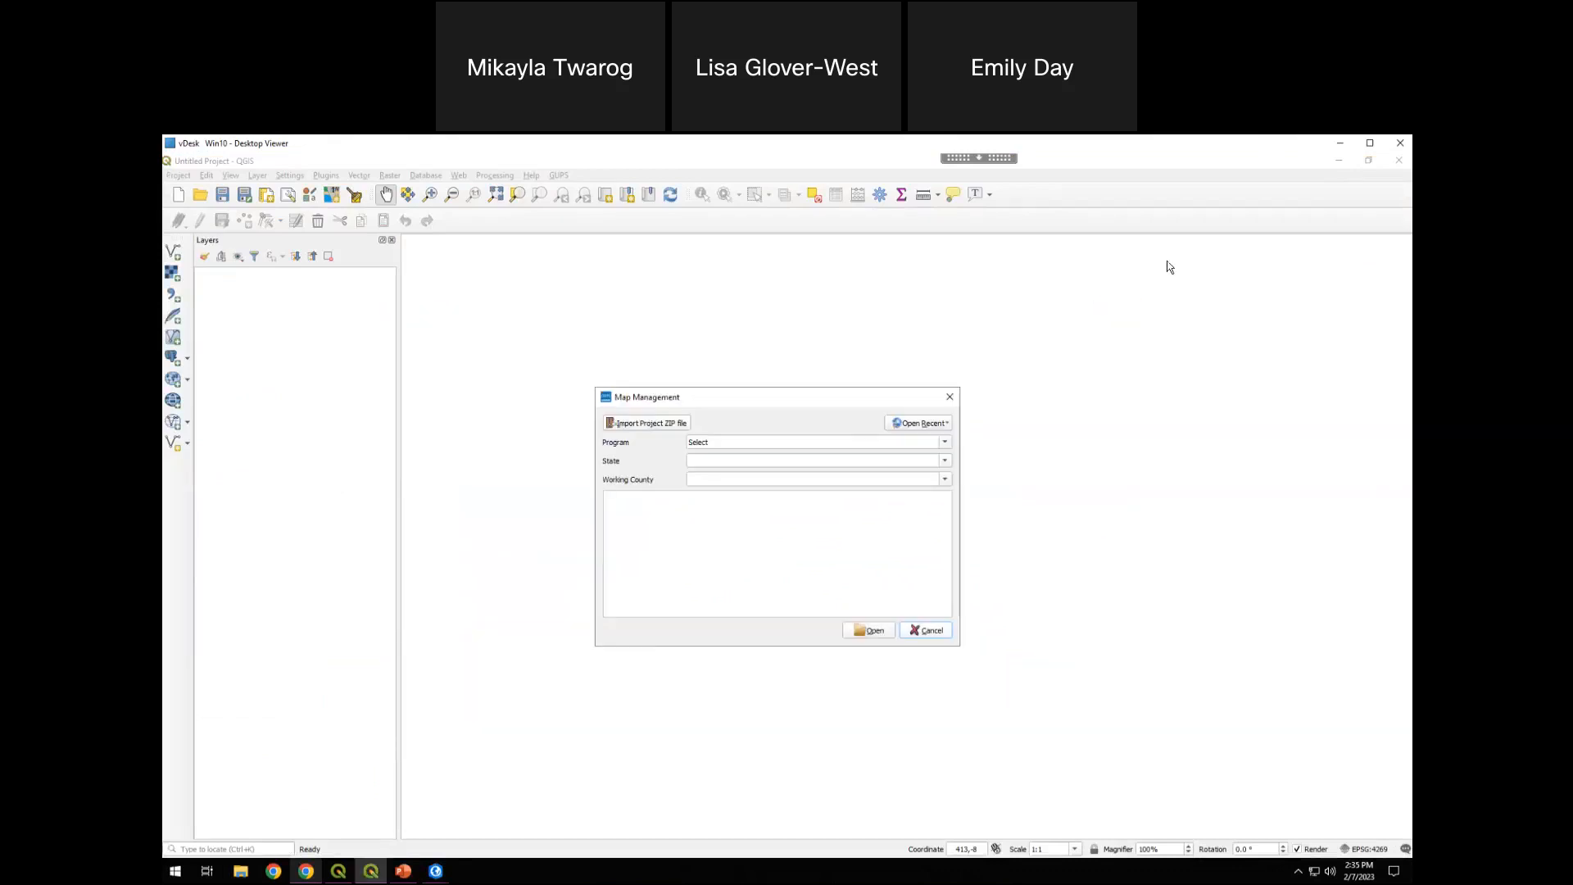
Locate the QGIS Desktop 344 shortcut among the installed programs and close the open Map Management dialog
click(172, 874)
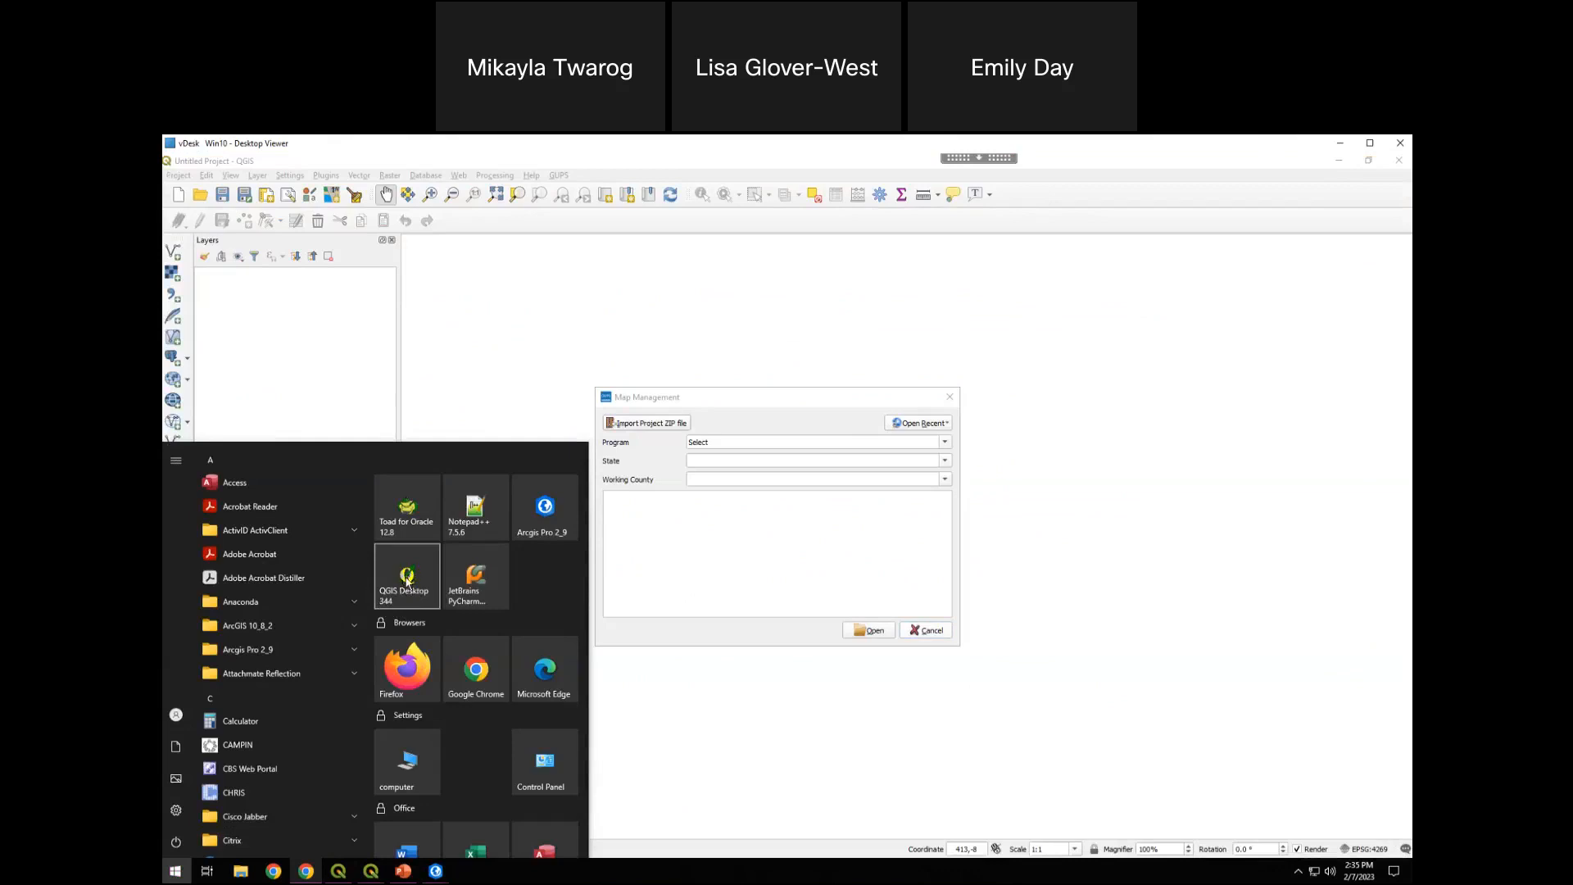
click(662, 397)
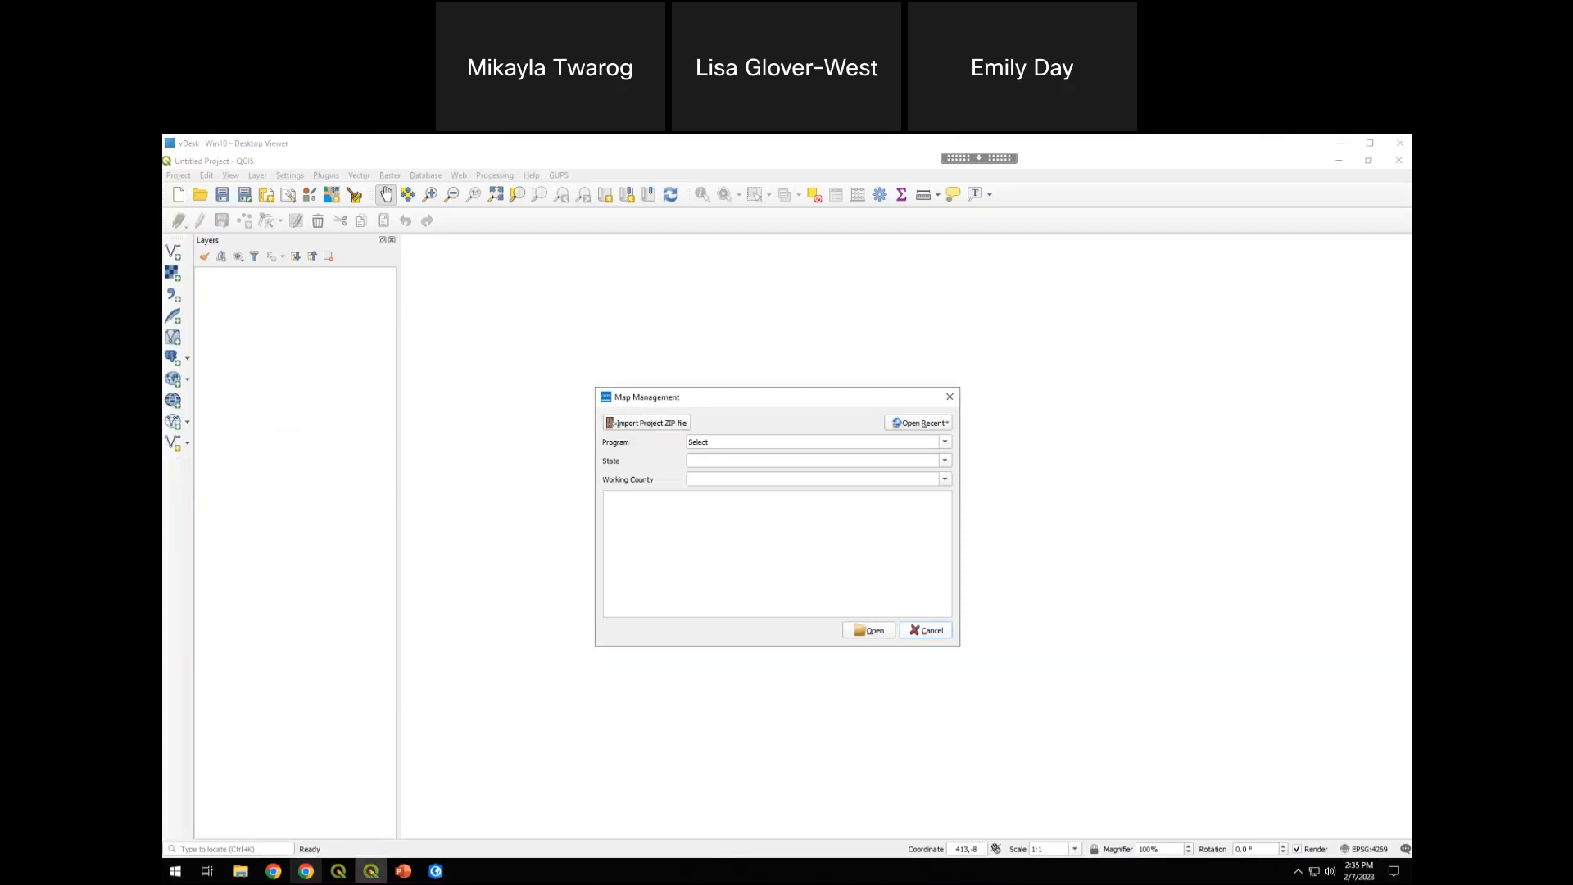
click(675, 398)
drag(713, 401, 688, 392)
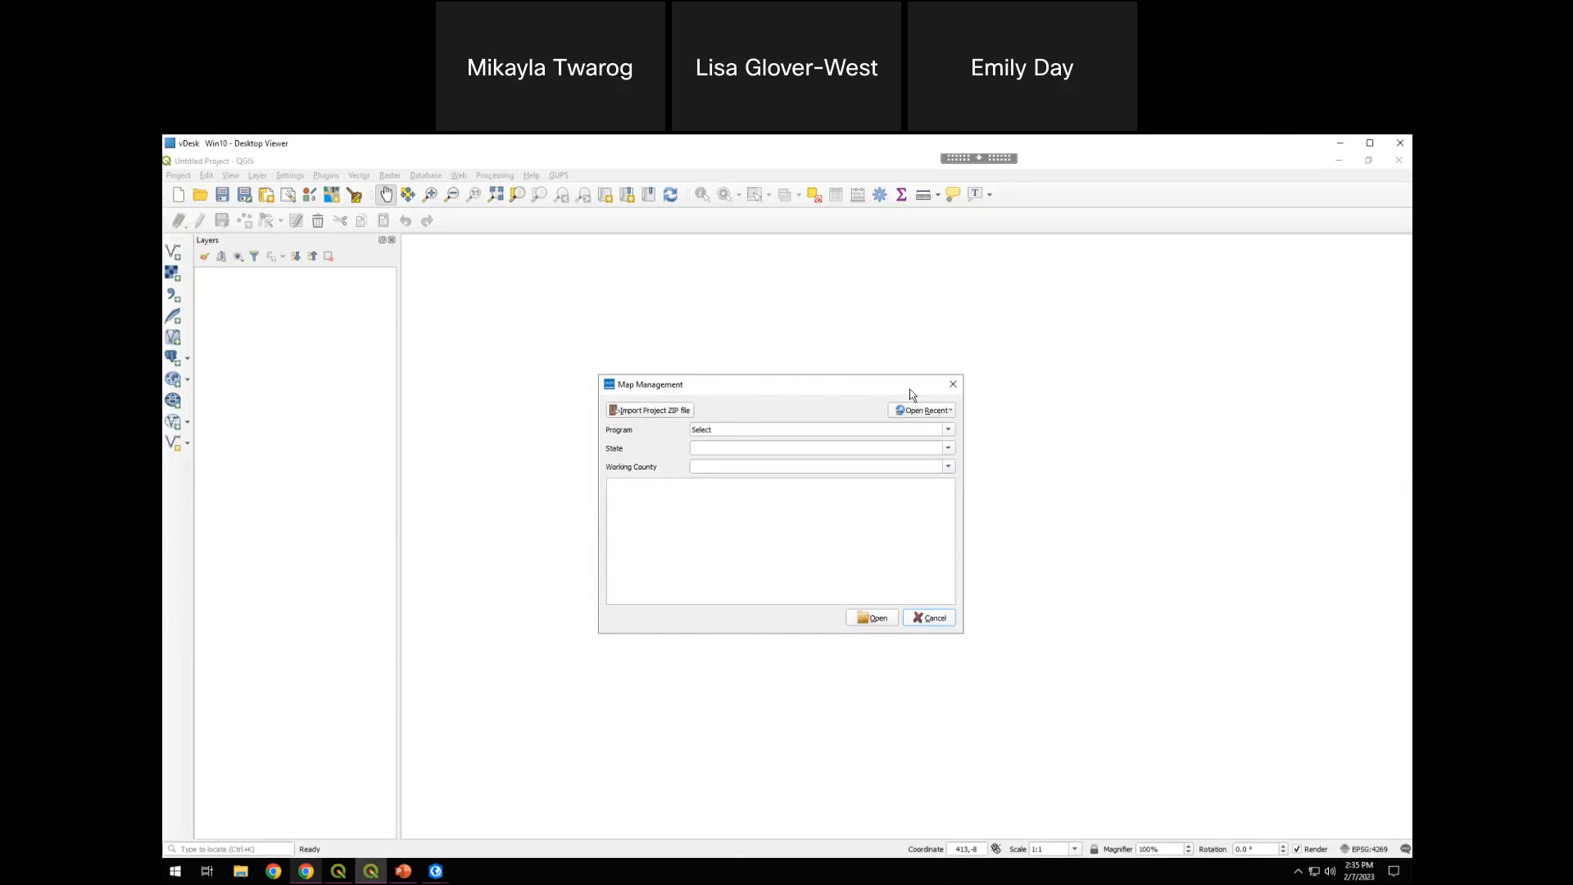
click(953, 385)
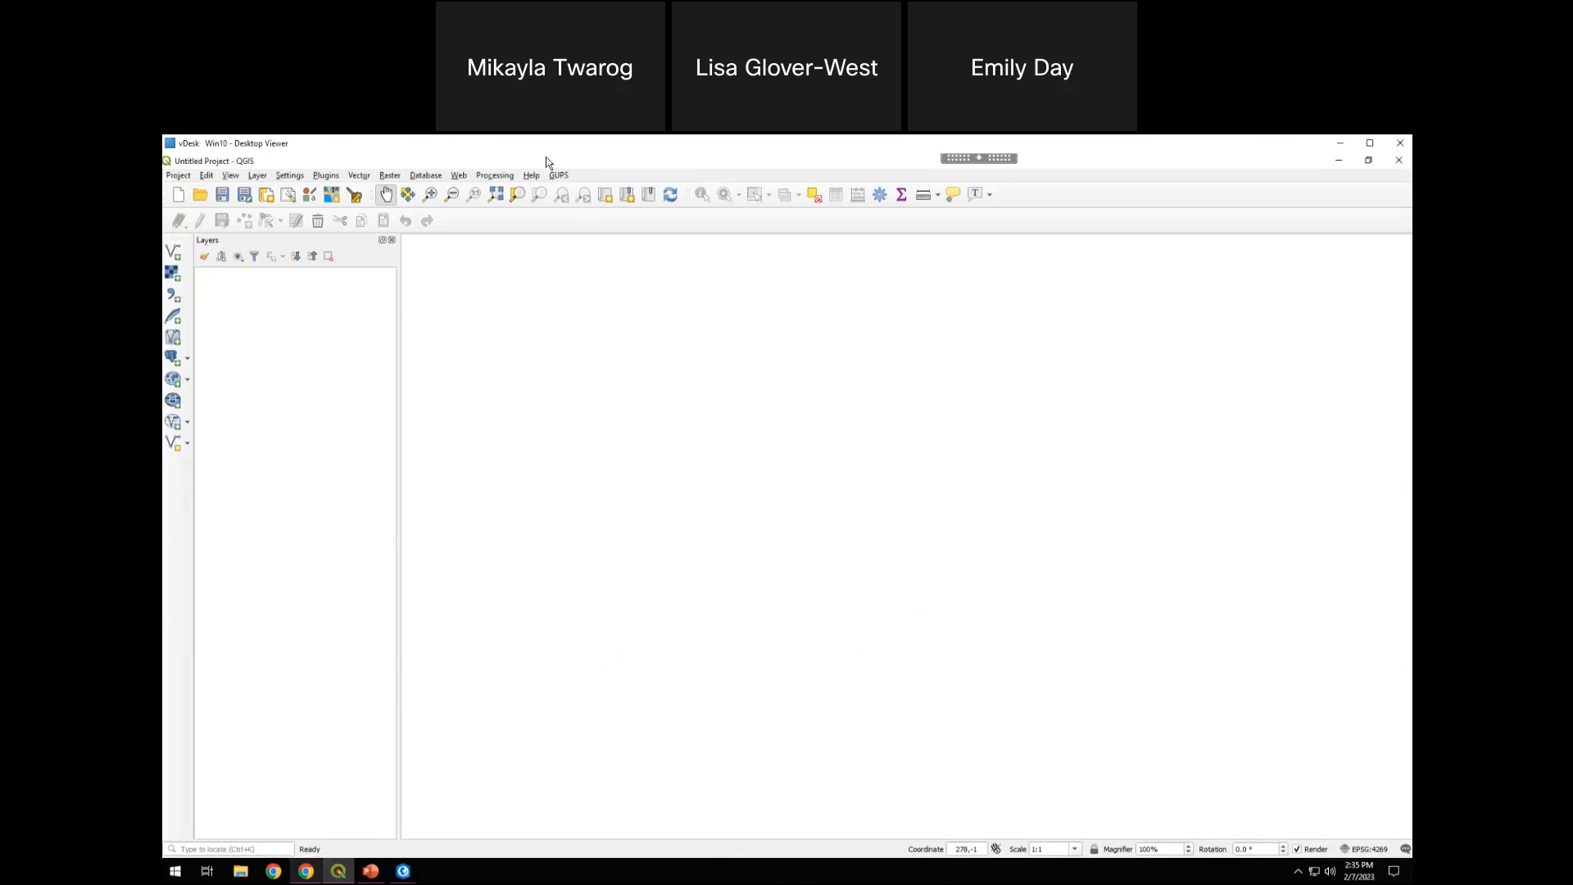
Look through the GUPS commands and check the installed GUPS version and its release date
click(557, 177)
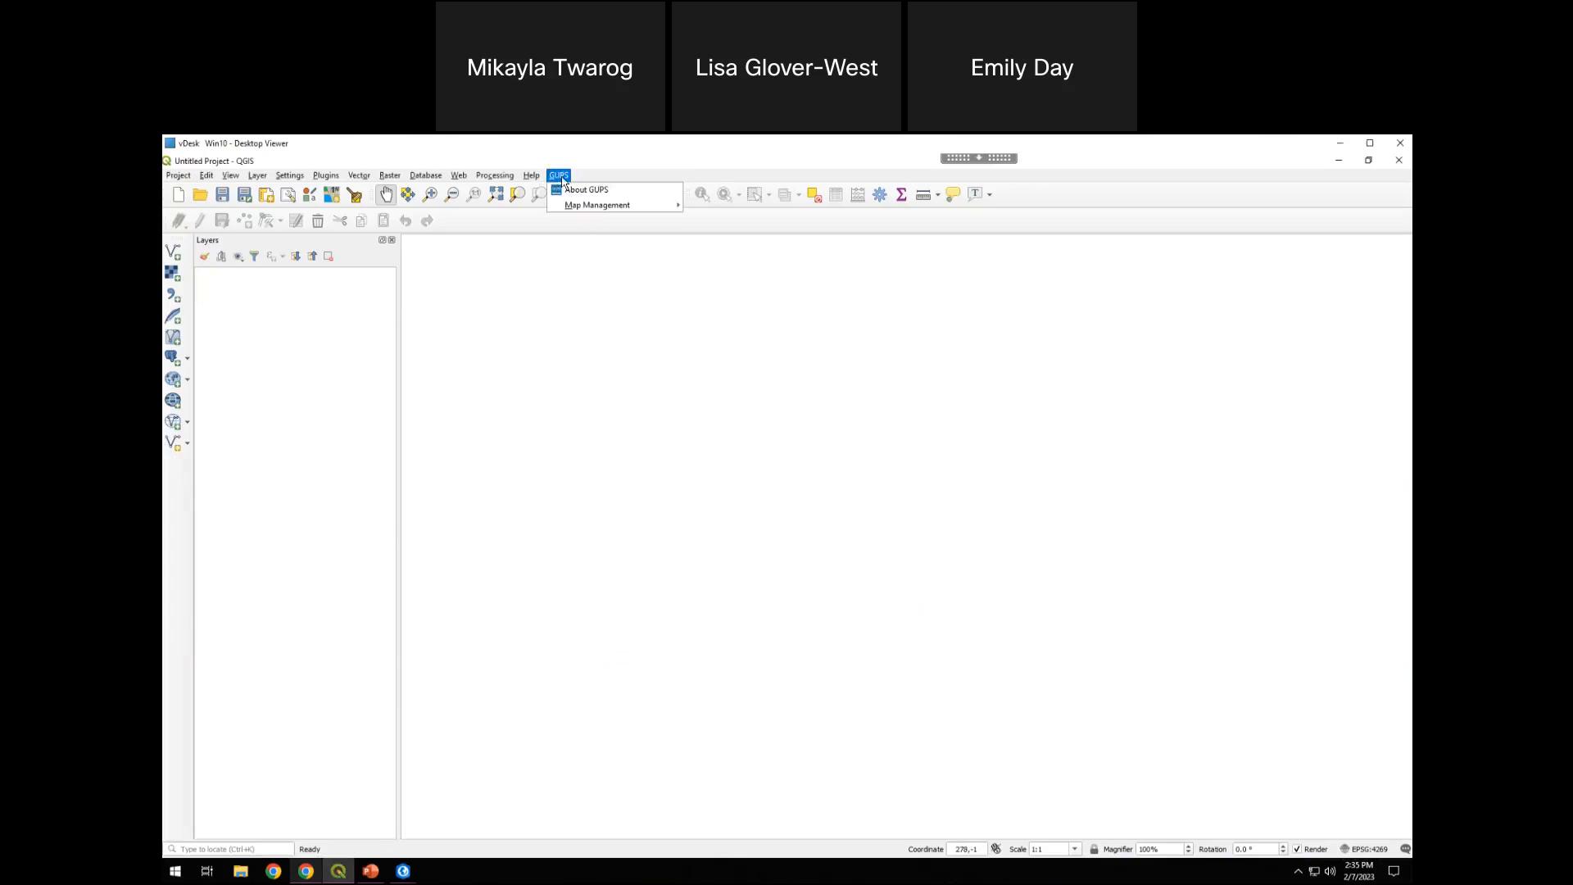
click(559, 175)
click(178, 176)
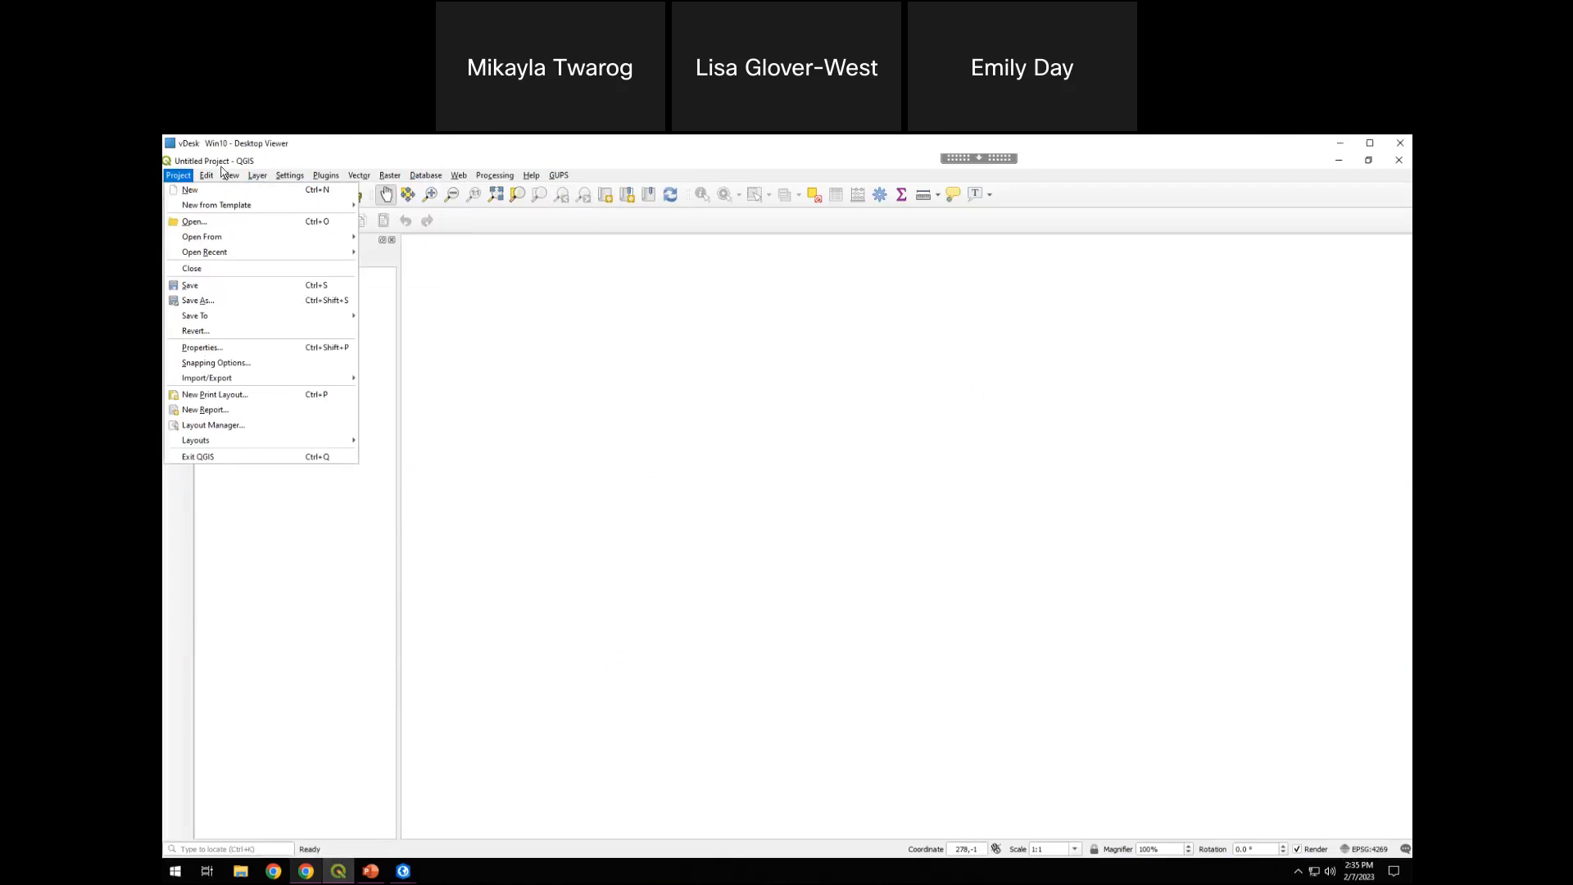
mouse_move(561, 175)
mouse_move(580, 211)
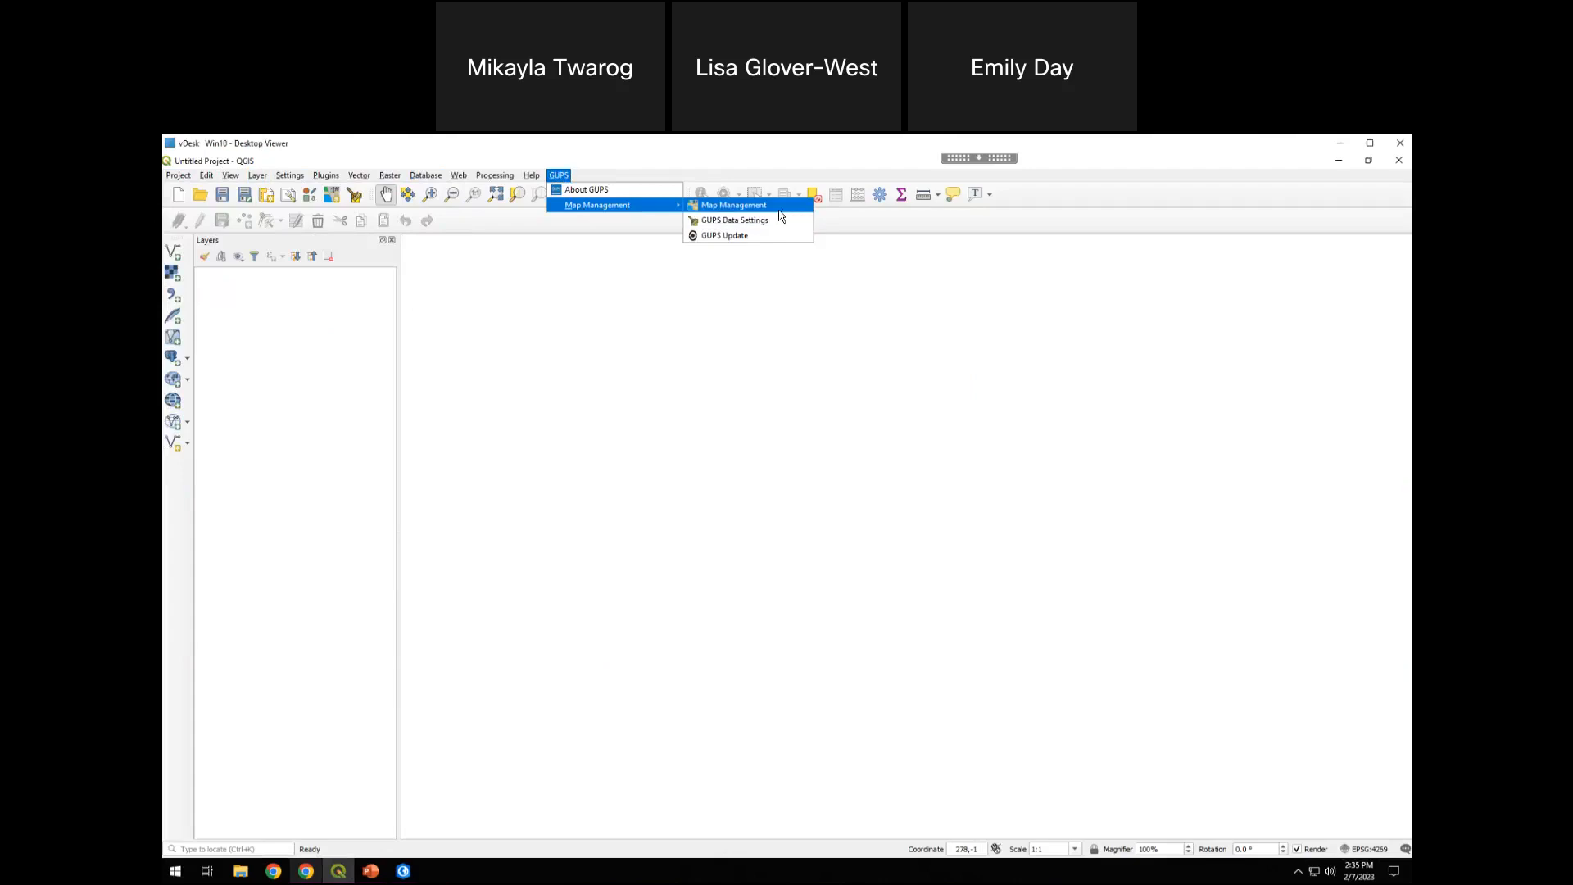
click(606, 190)
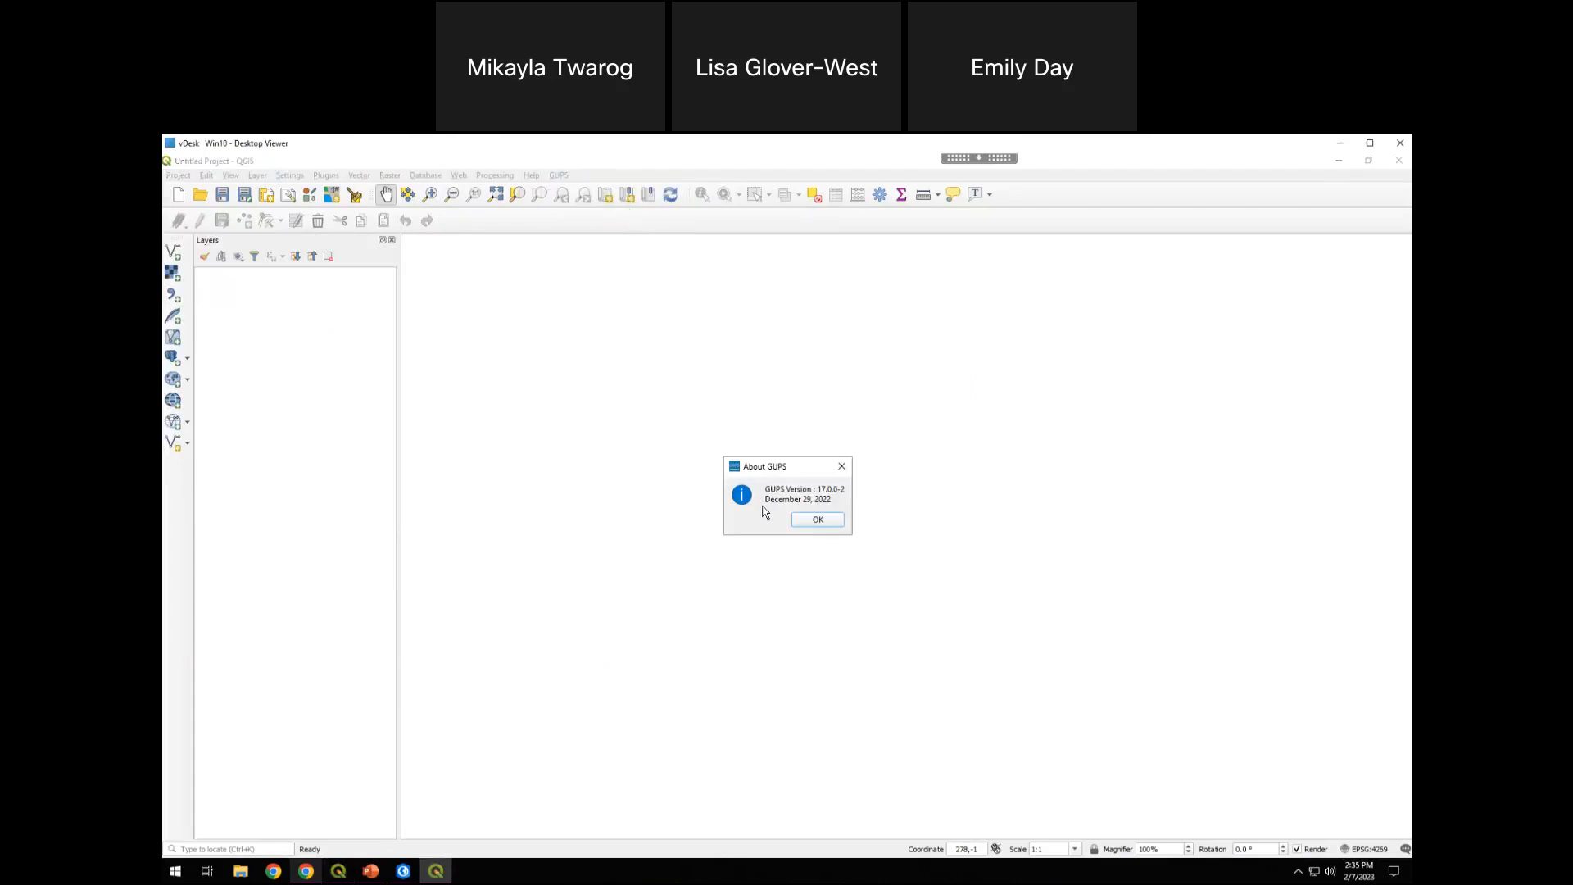
drag(770, 491, 834, 500)
click(831, 499)
drag(817, 490, 848, 496)
click(819, 521)
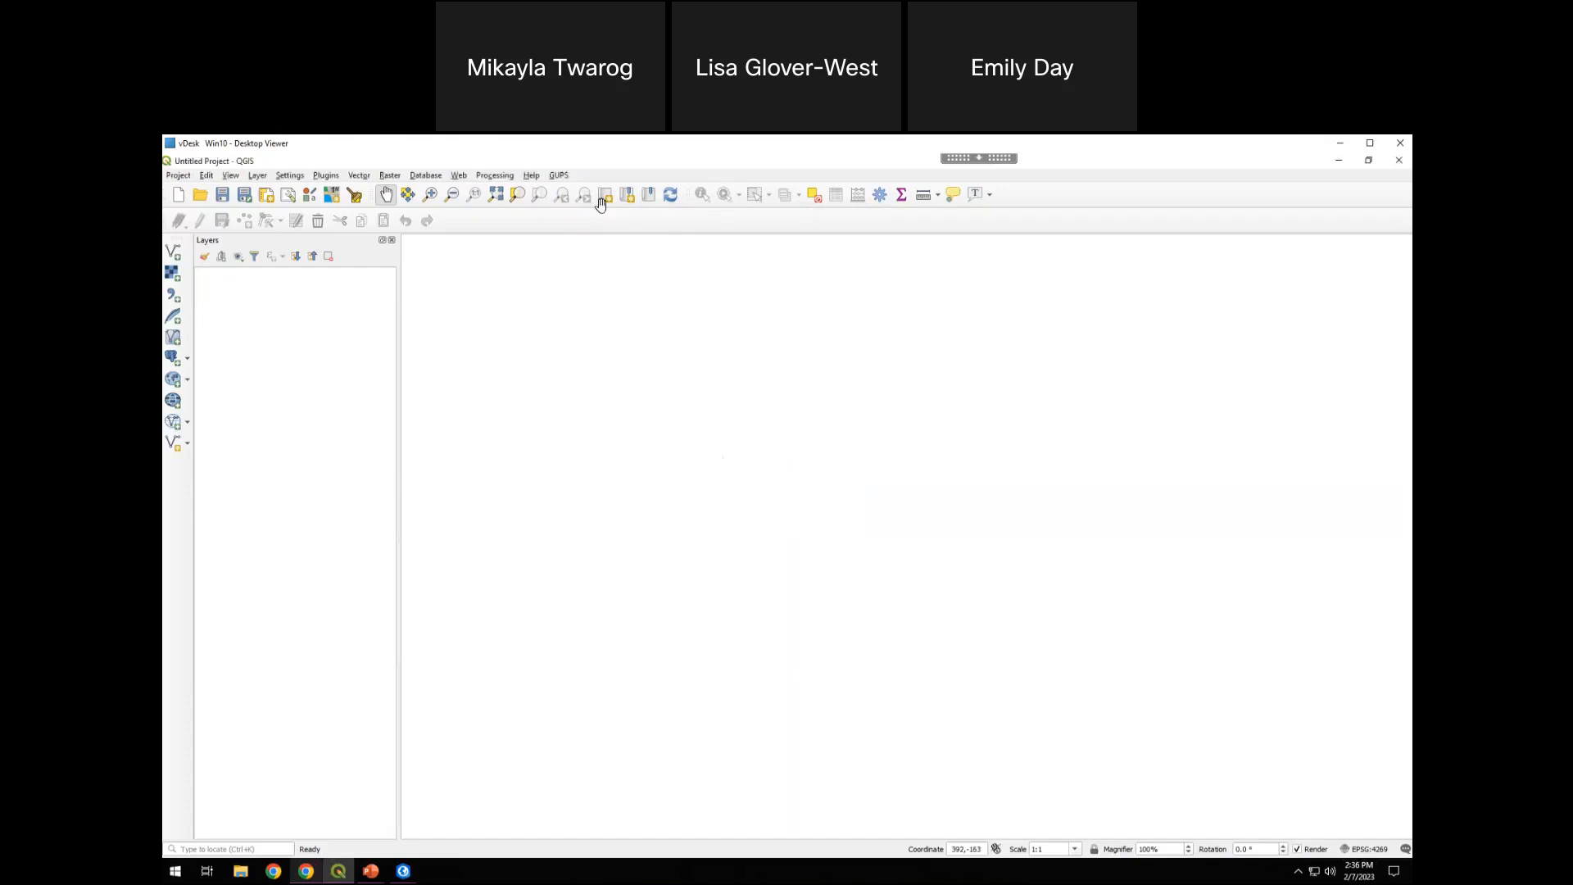
Open Map Management and select the 2023 Boundary and Annexation Survey program
click(563, 175)
mouse_move(573, 204)
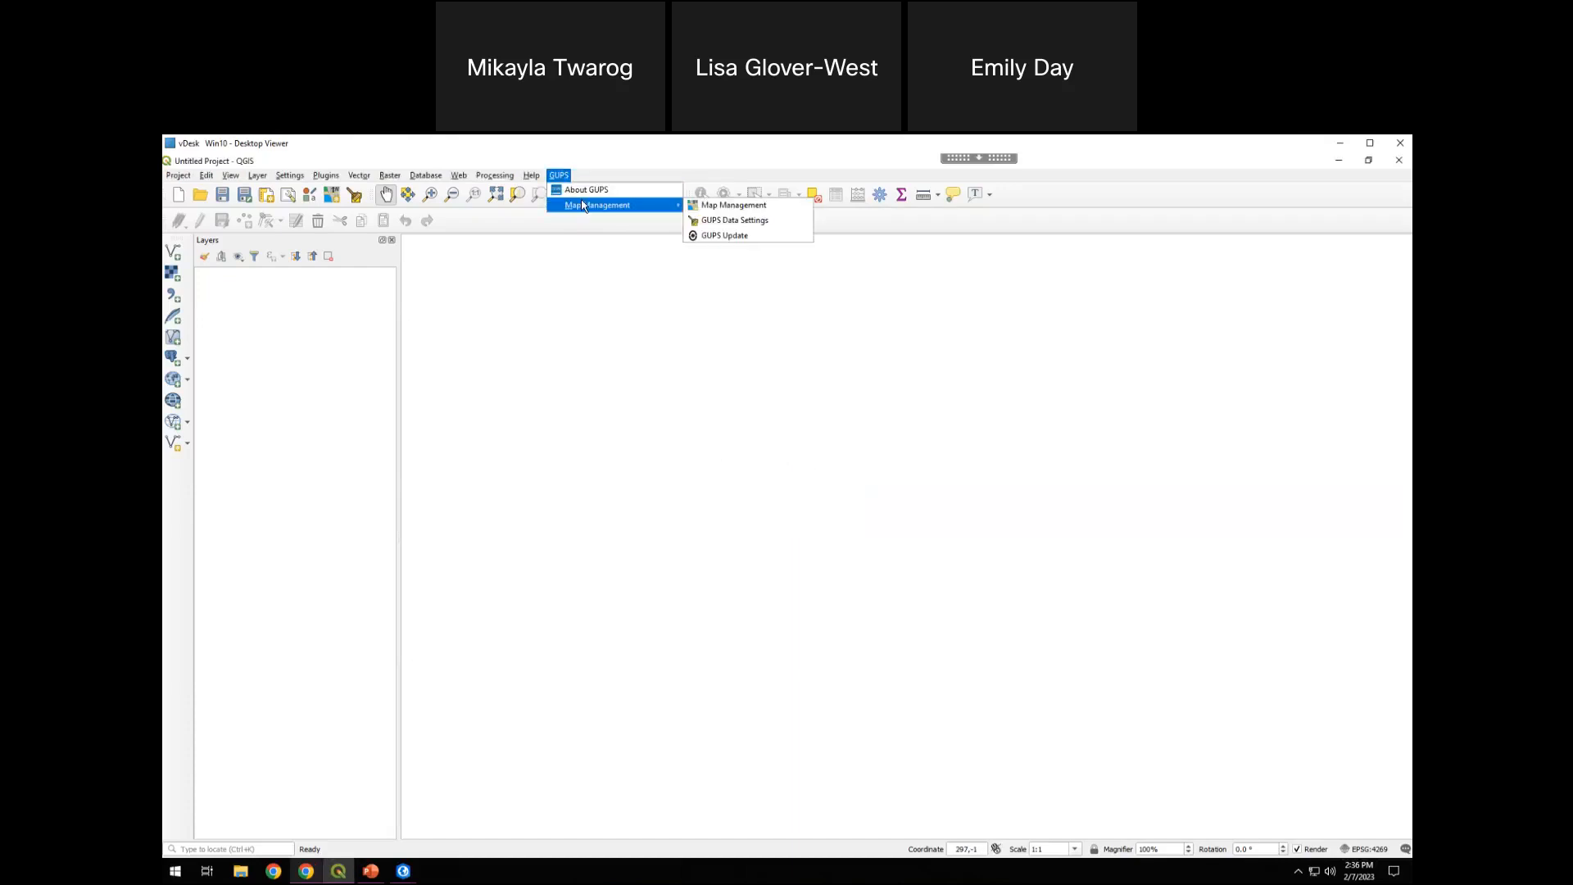
click(749, 204)
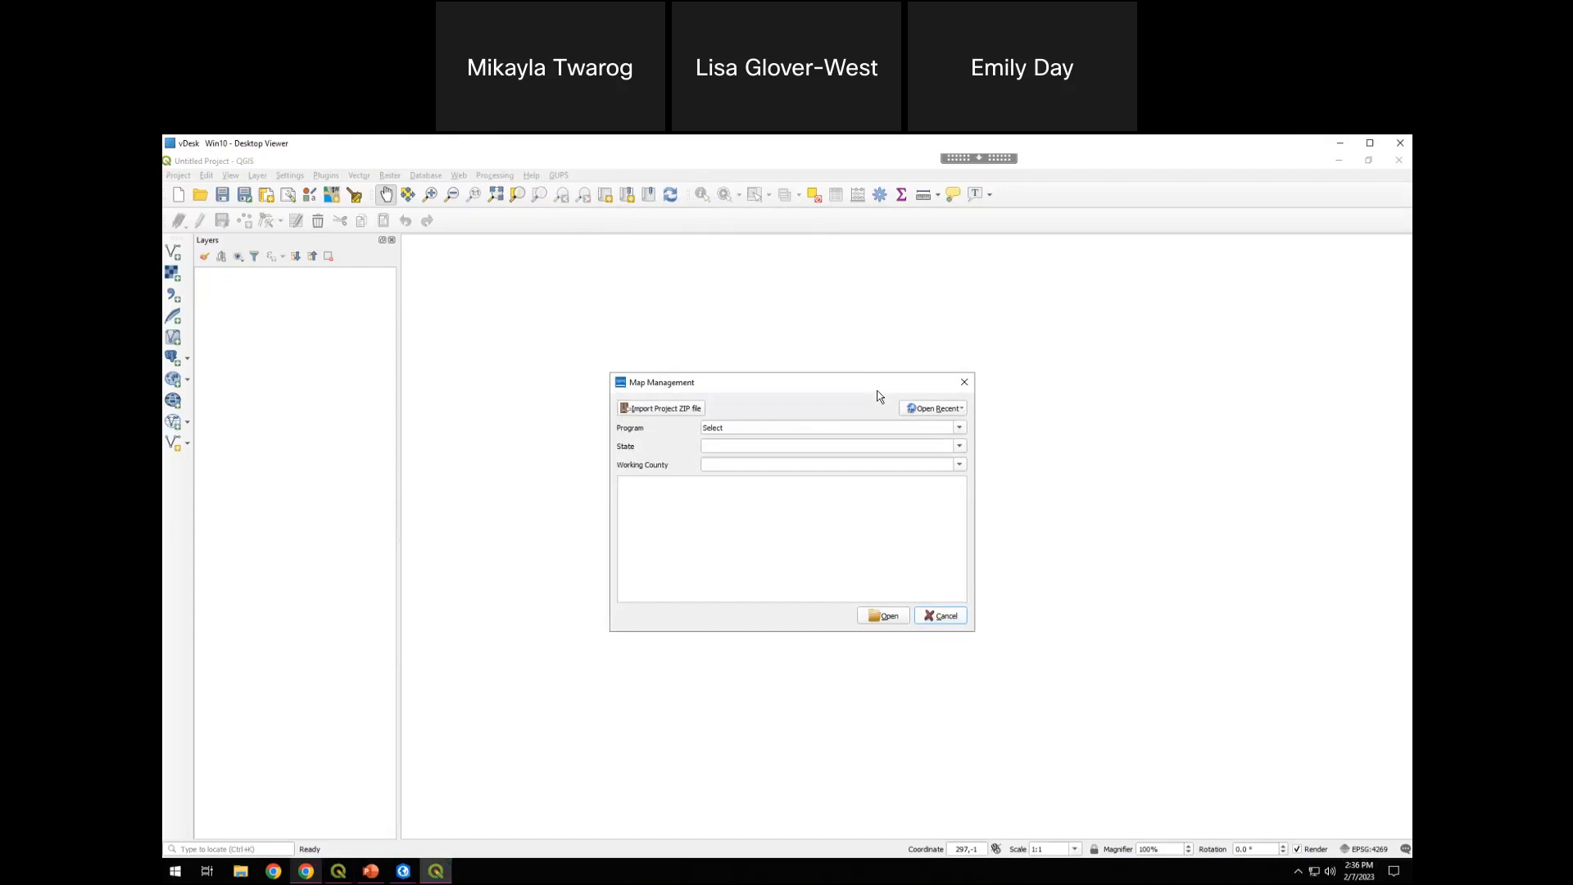
click(960, 429)
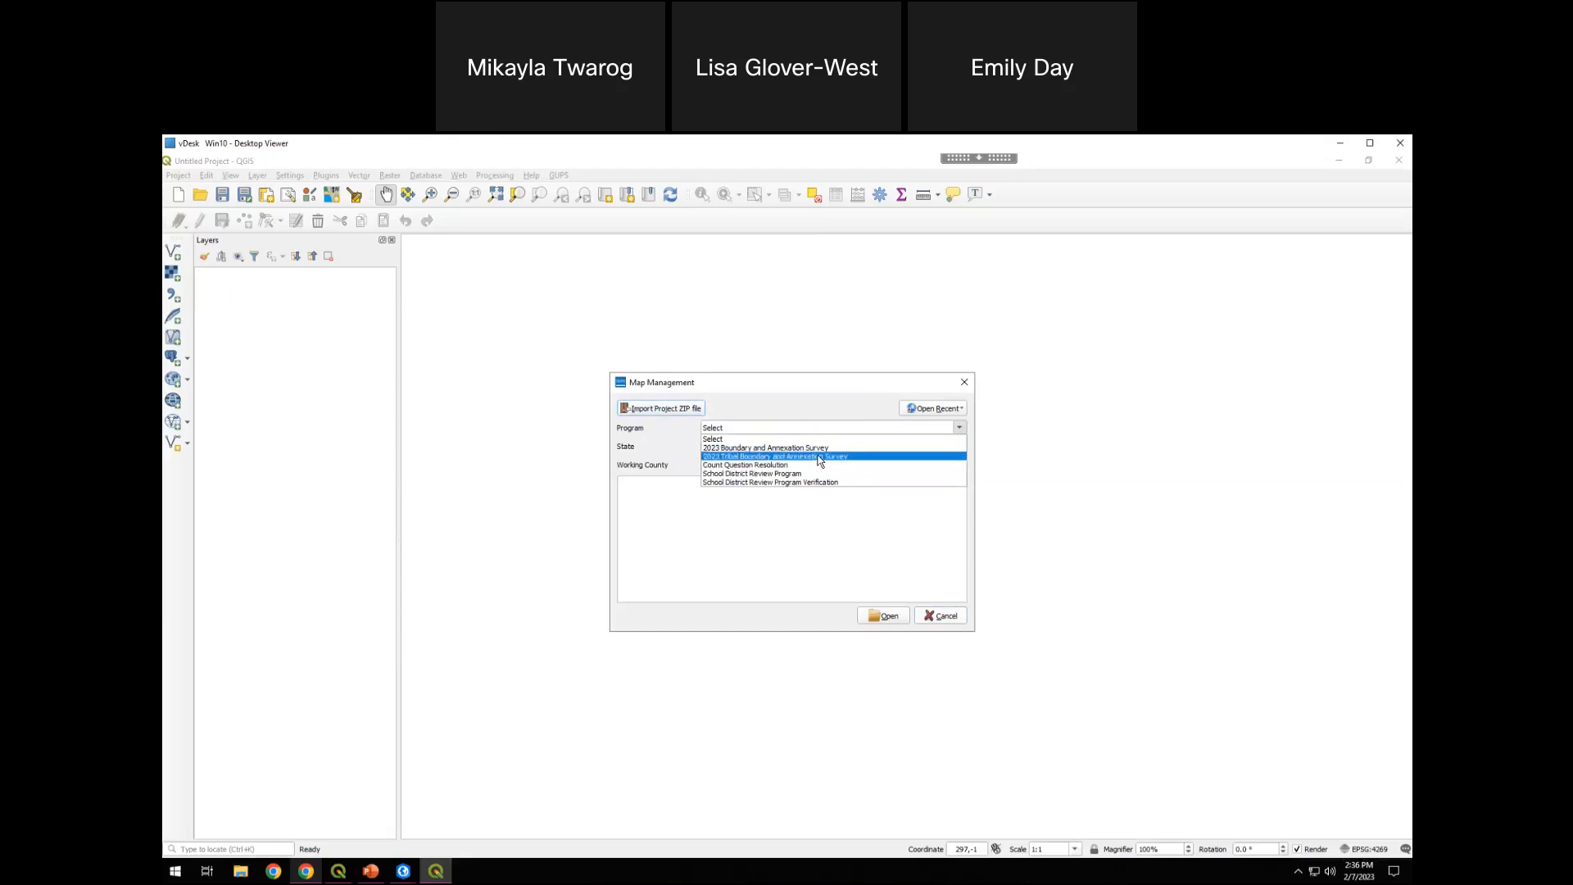
click(780, 447)
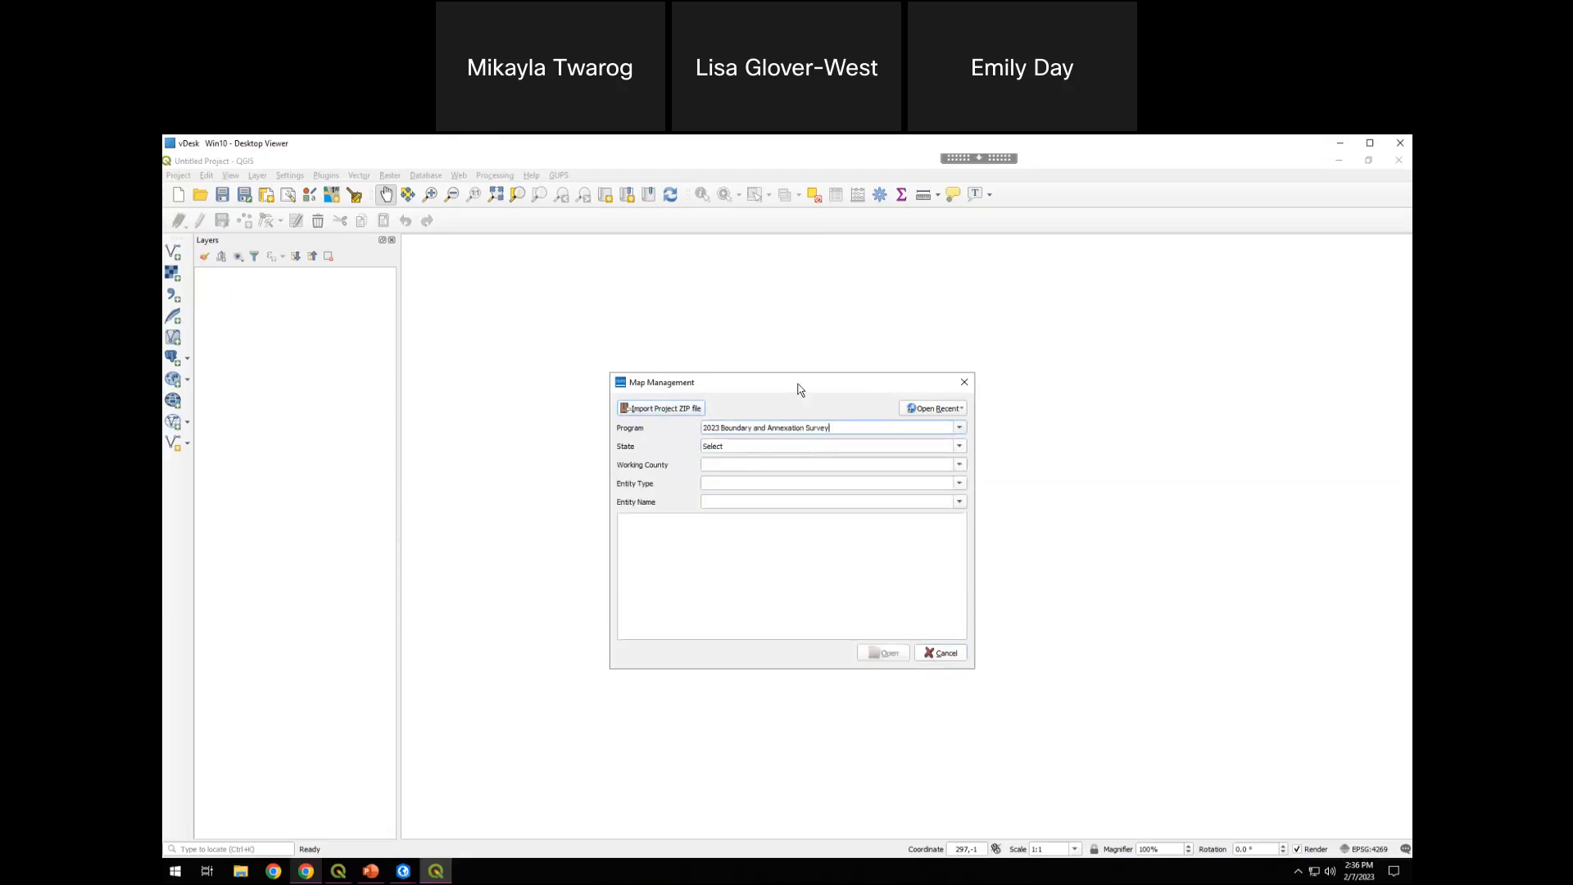
drag(785, 377, 773, 366)
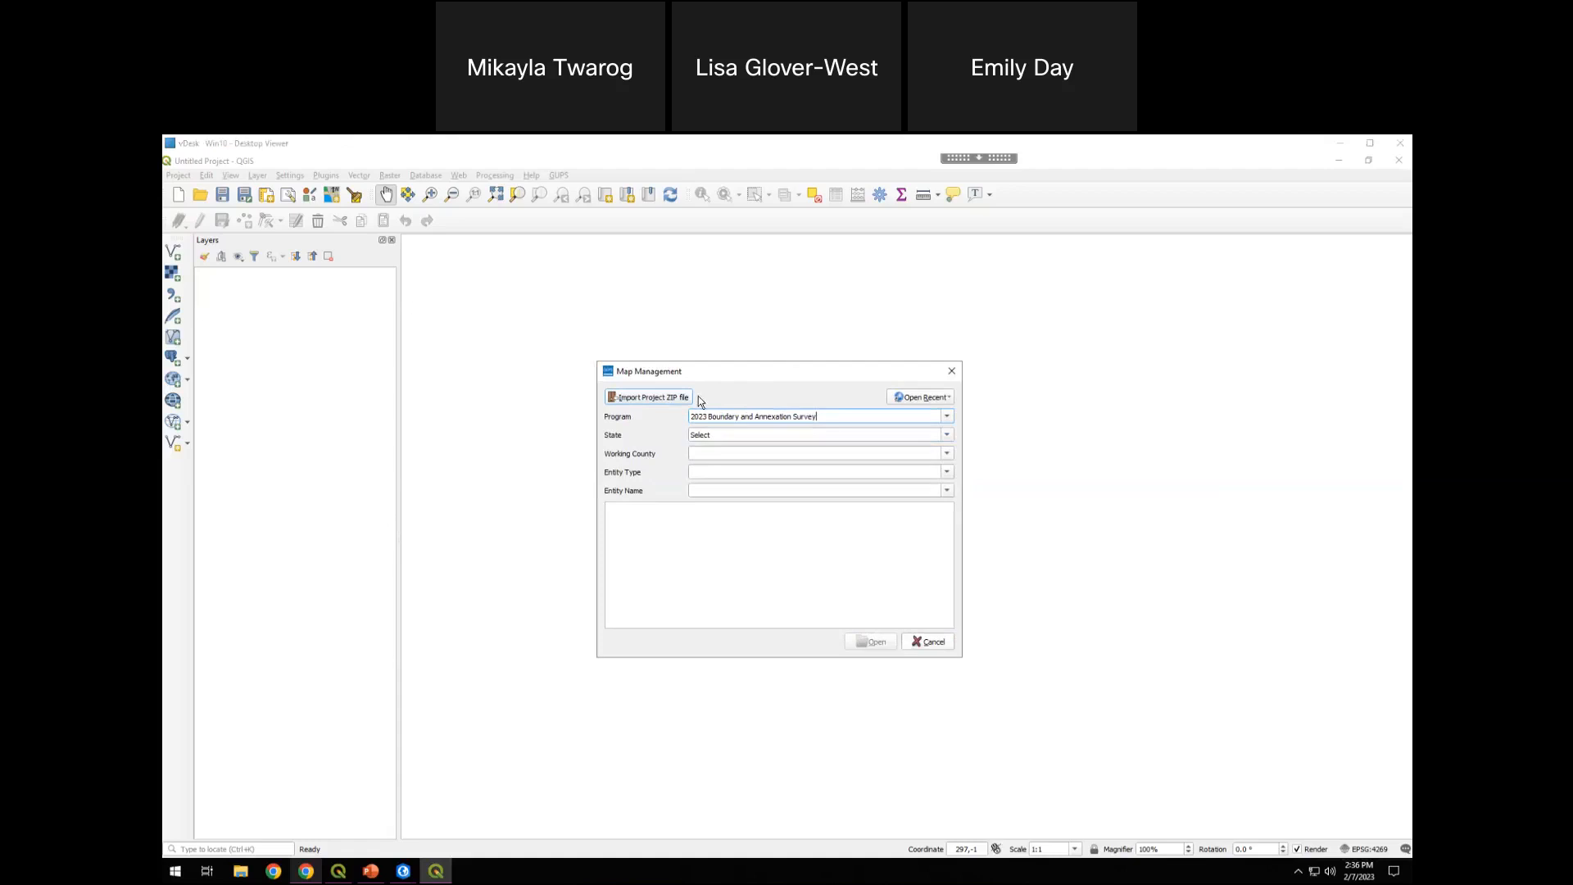
click(796, 366)
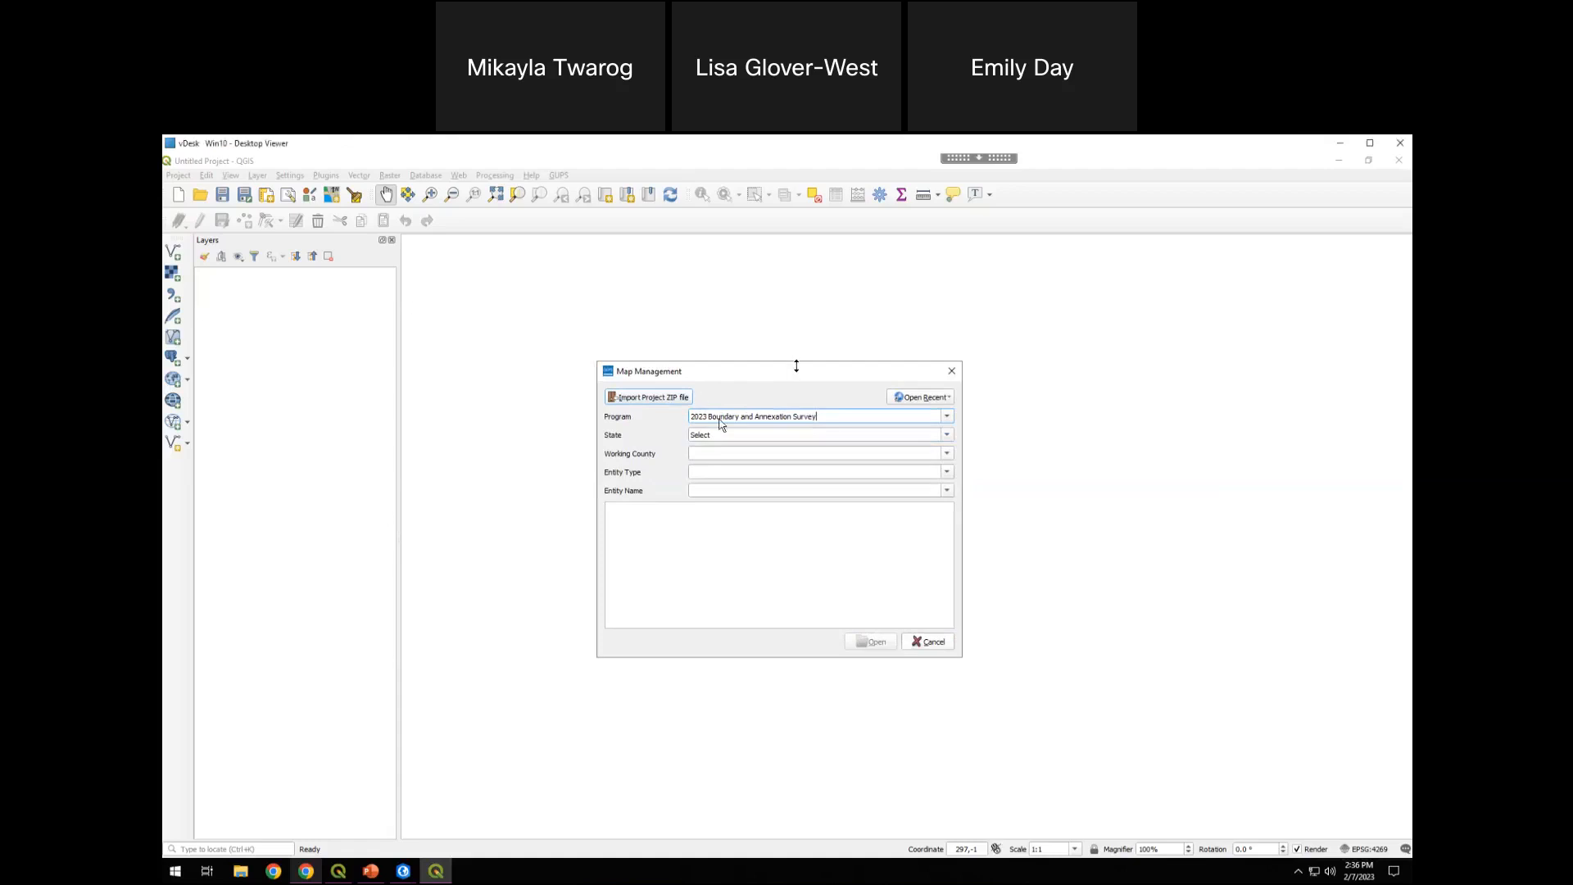
Set the state to Oregon [41] and the working county to Benton [003]
click(946, 435)
scroll(884, 500, down, 3)
scroll(879, 495, down, 1)
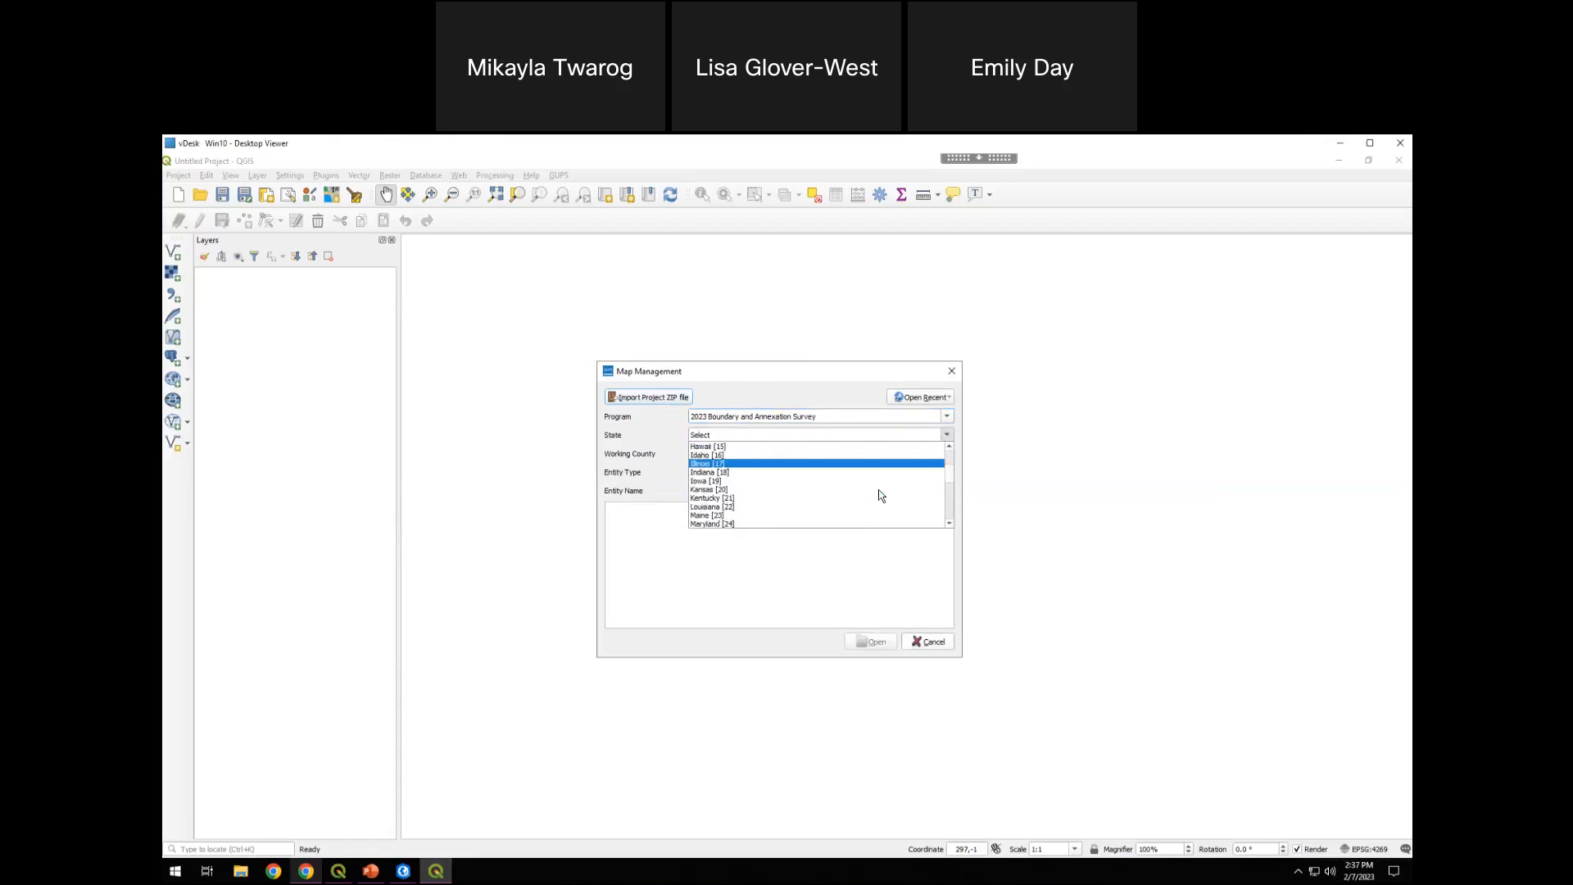
scroll(881, 495, down, 7)
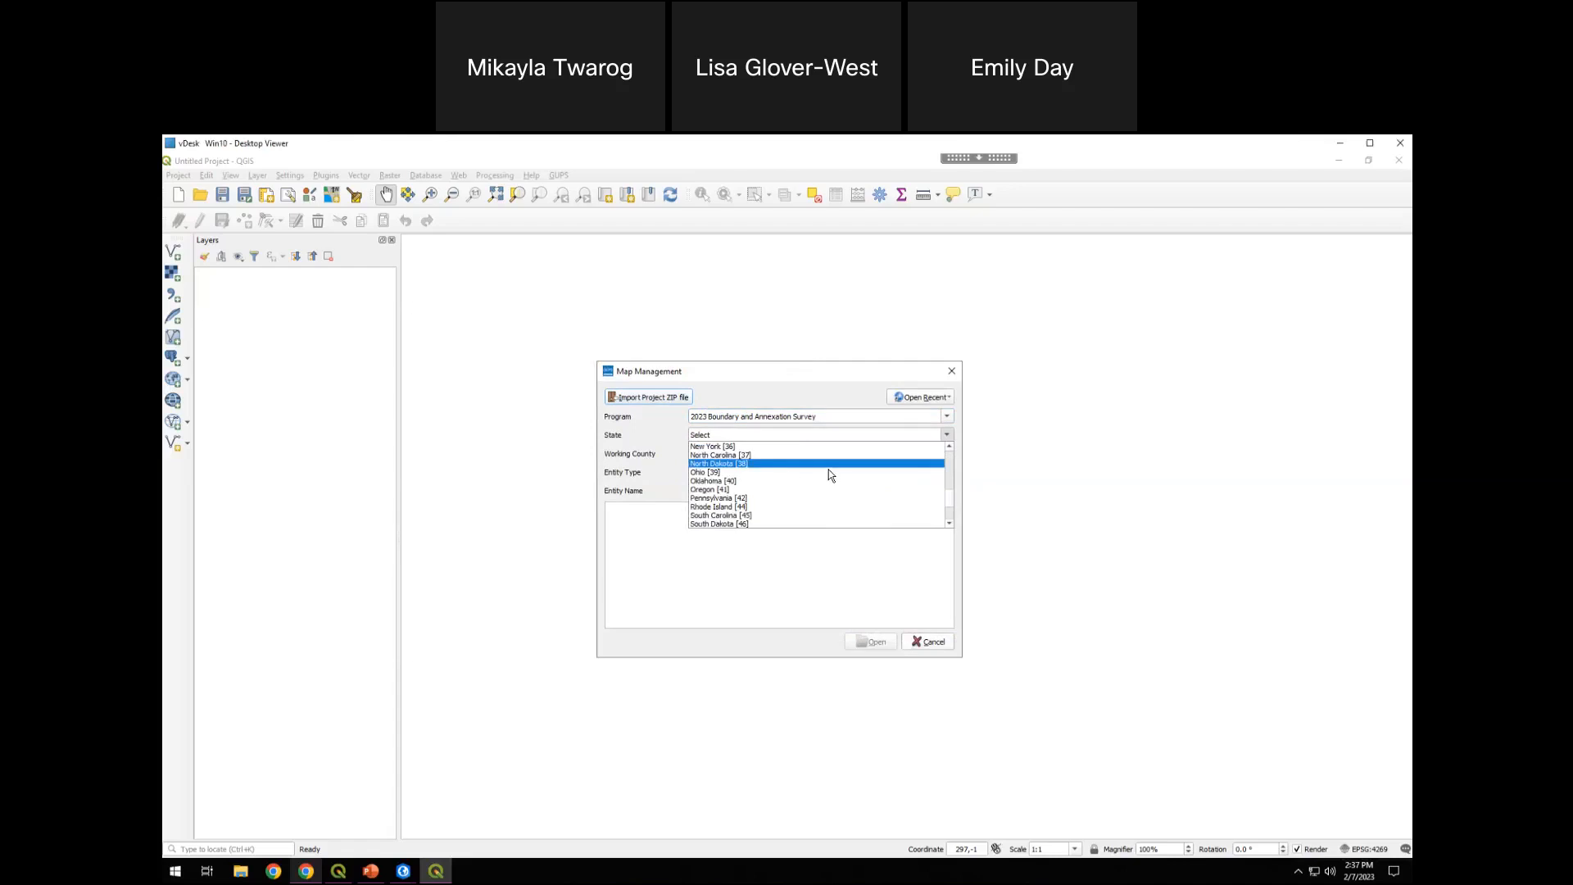
click(782, 490)
click(947, 455)
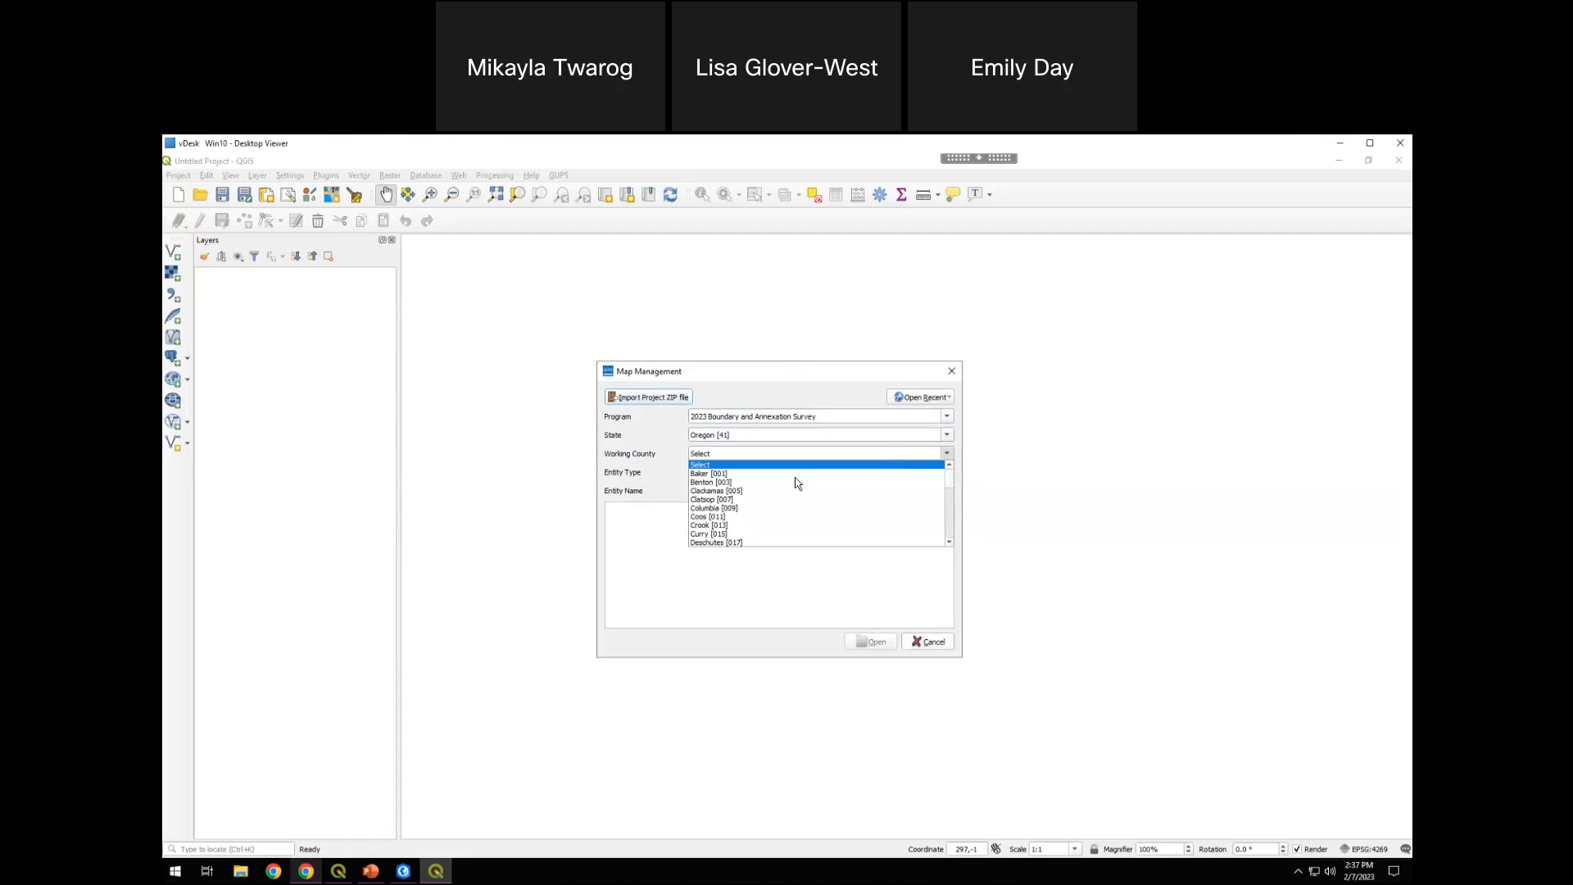
click(725, 486)
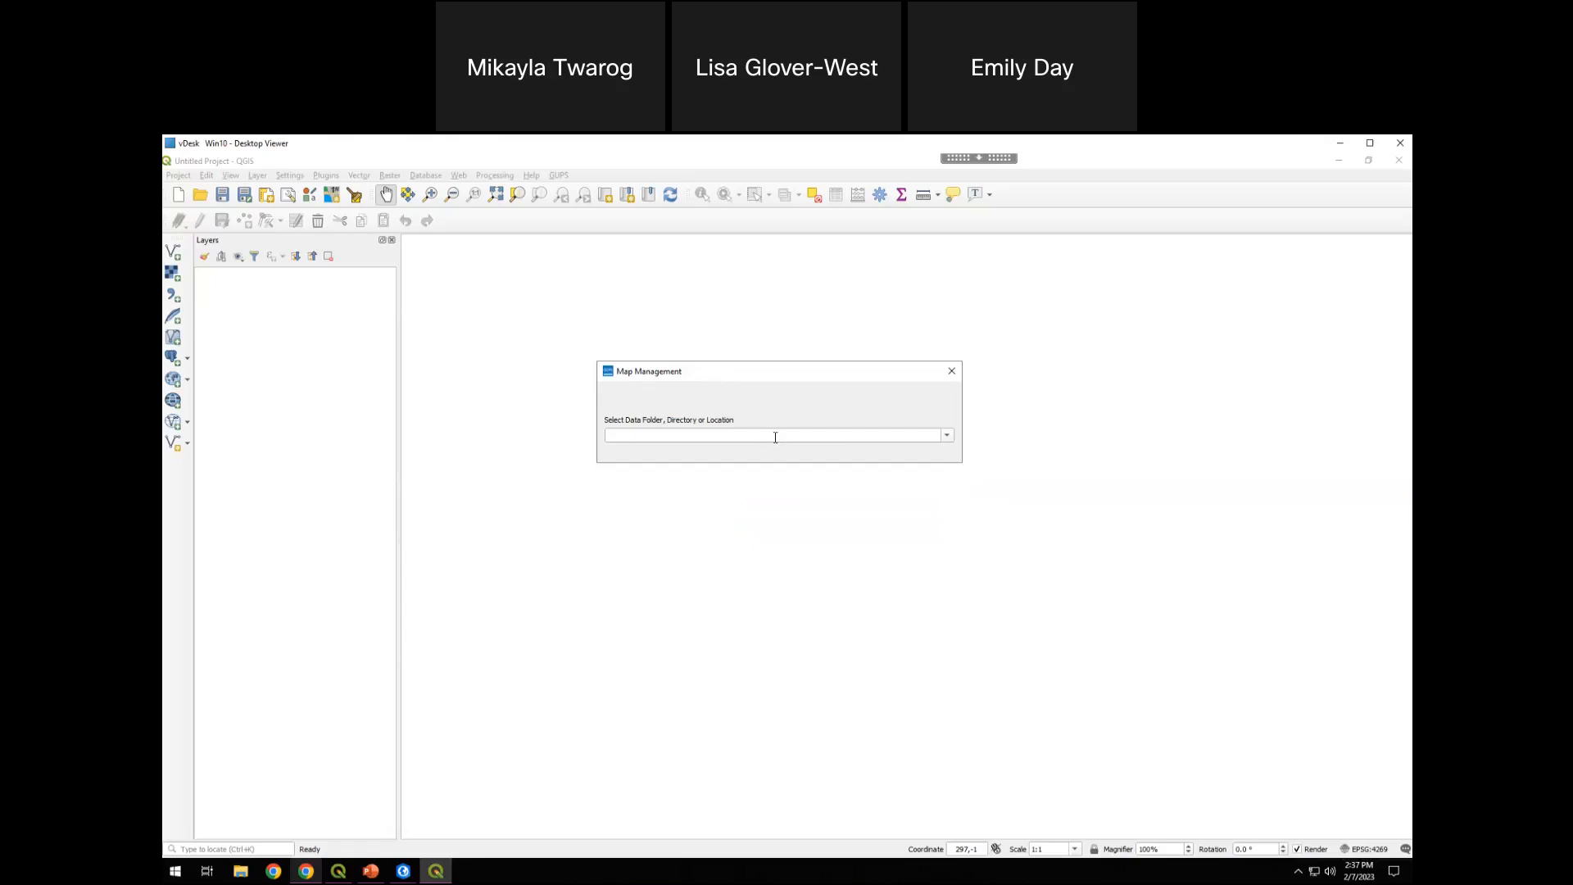
Review the available data source locations and close Map Management without choosing one
click(947, 438)
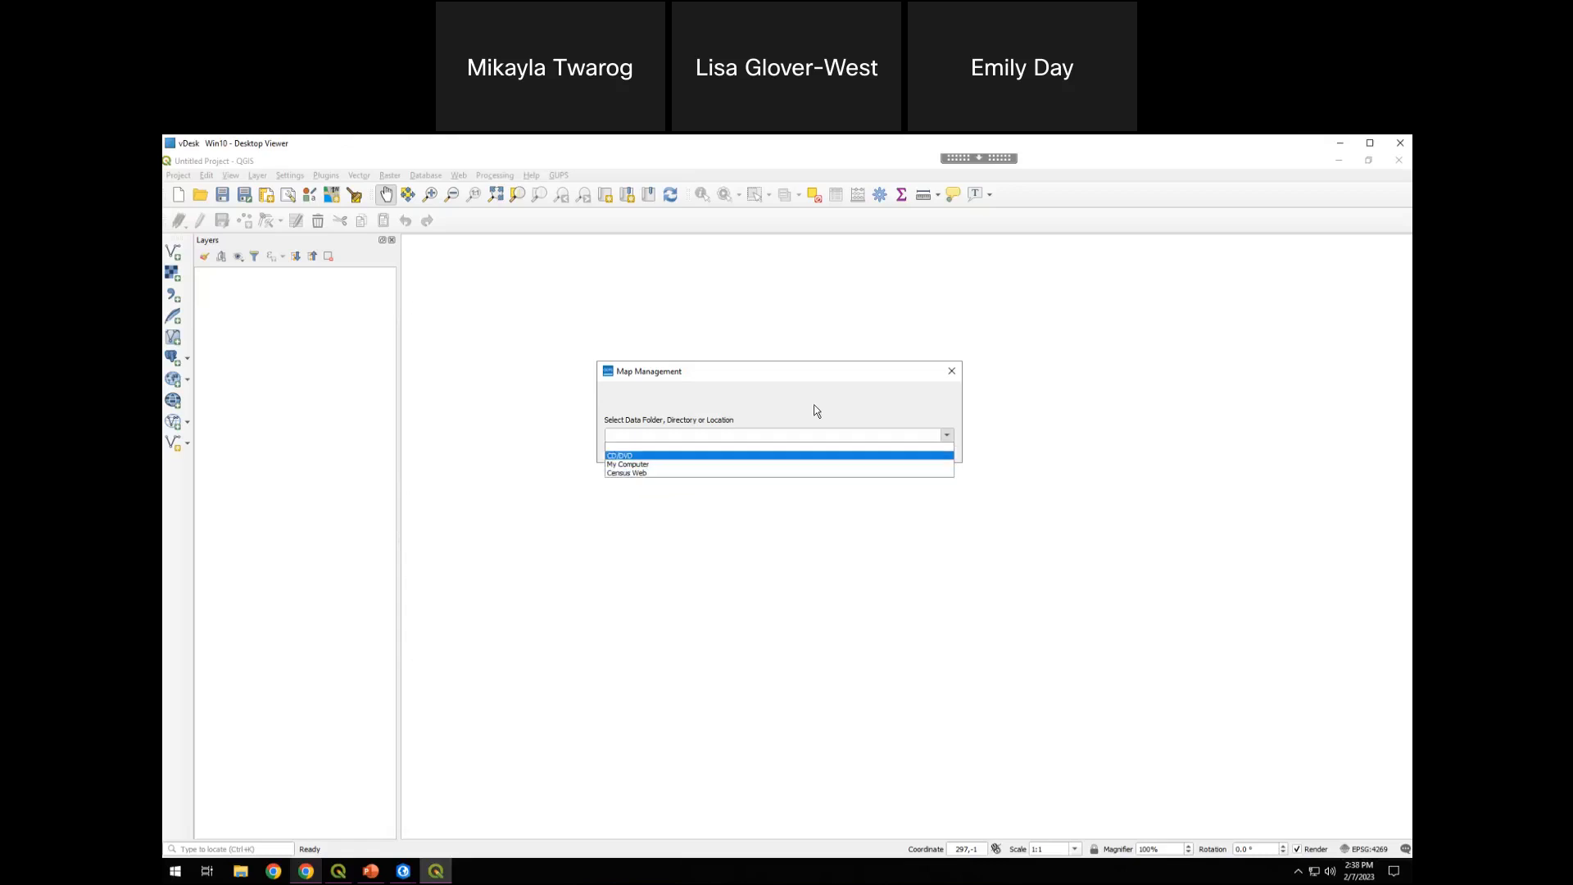
click(813, 376)
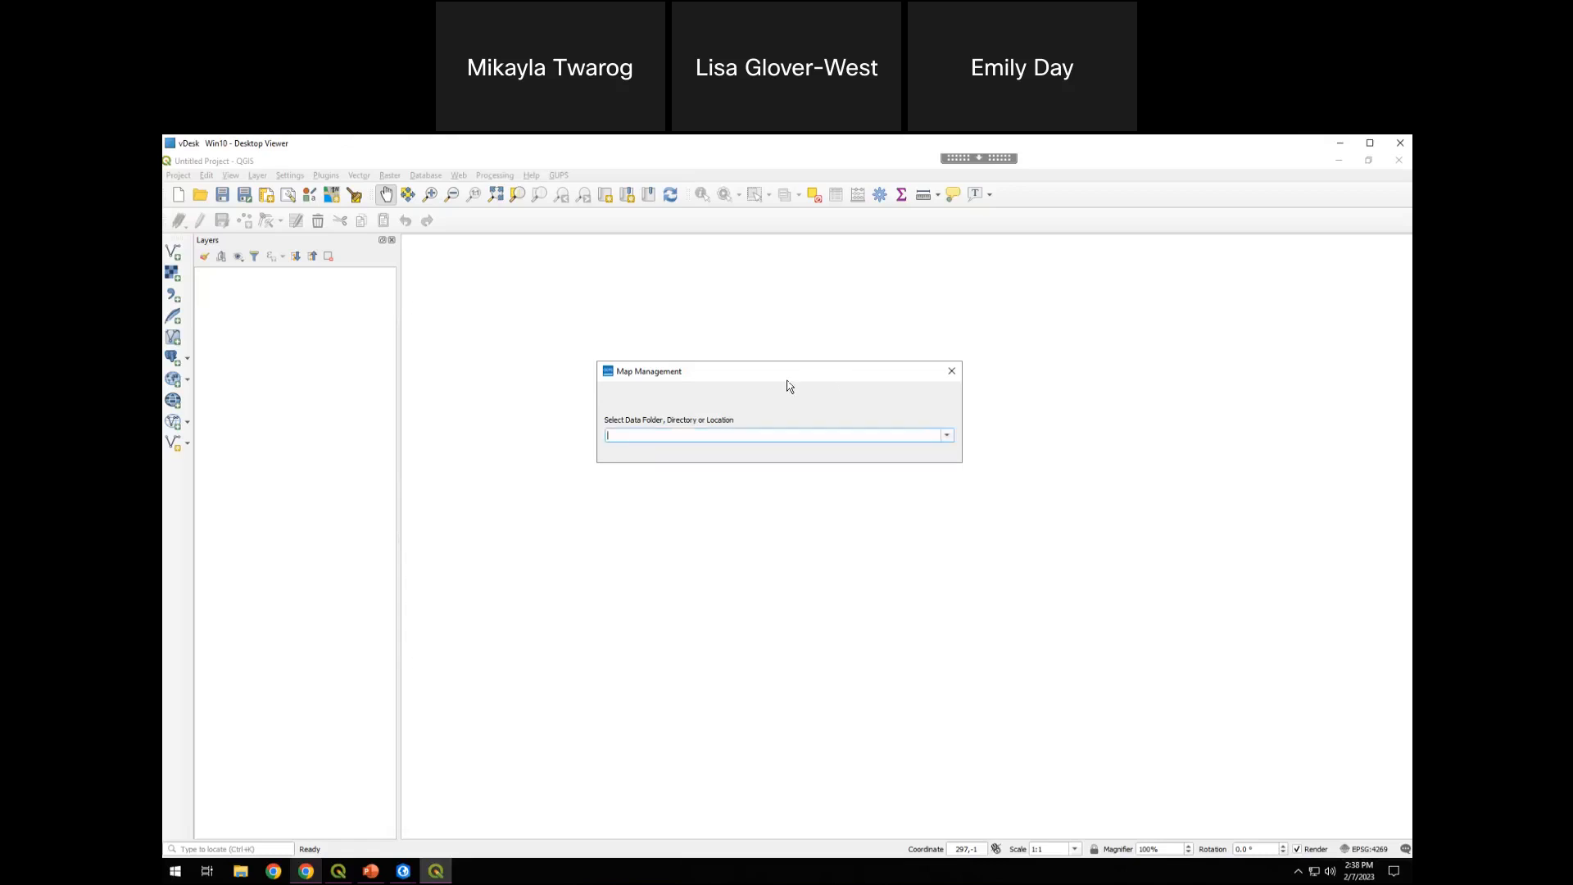
click(949, 371)
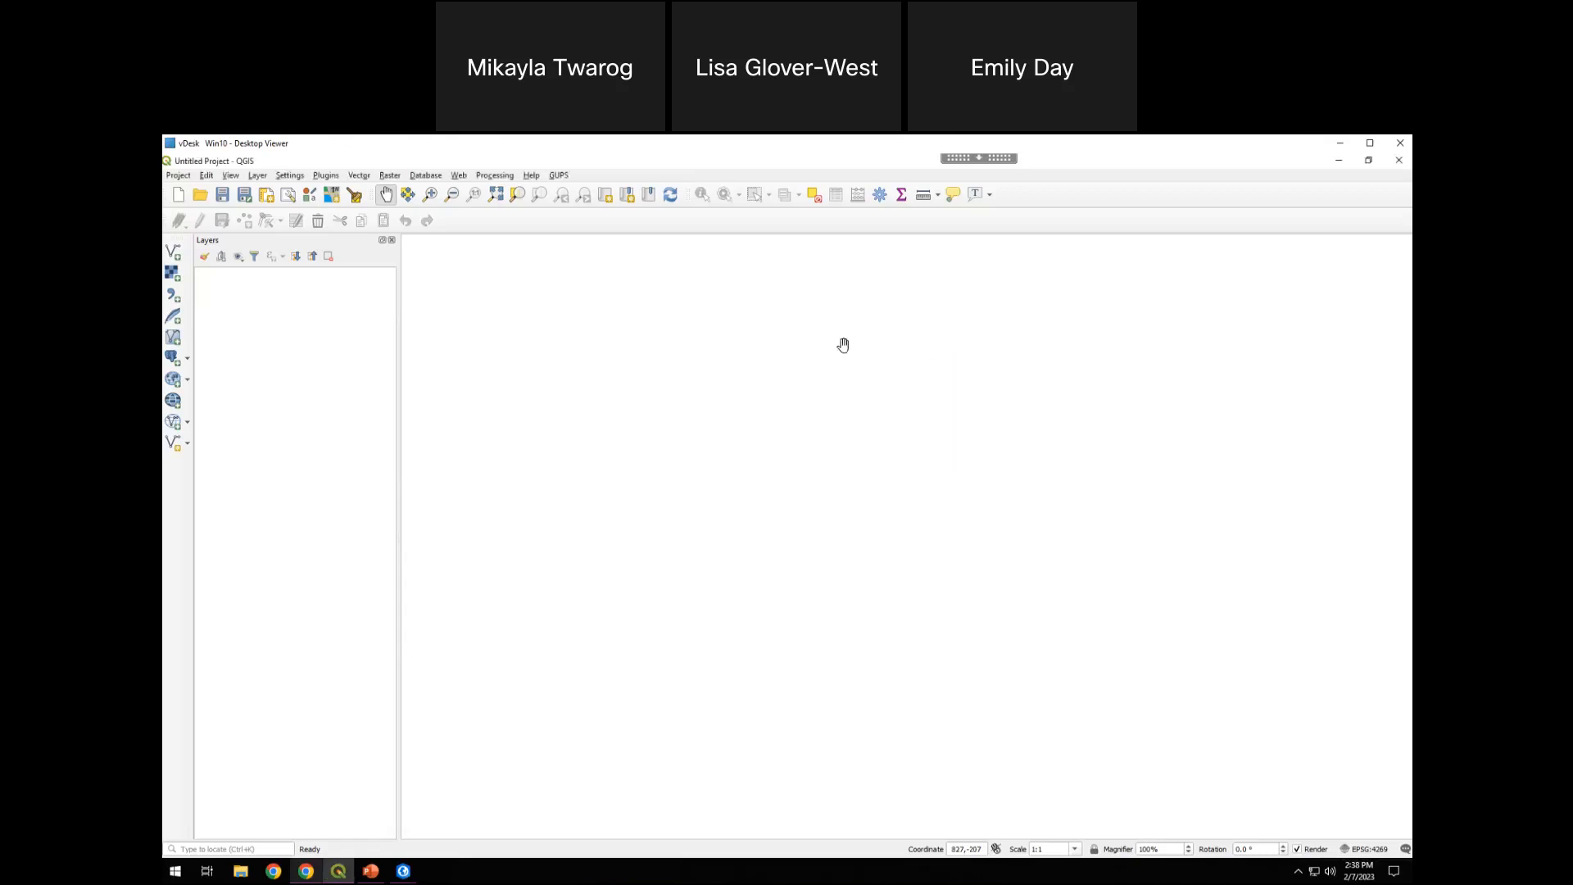
Reopen Map Management and set the program to 2023 Boundary and Annexation Survey
click(558, 175)
mouse_move(573, 207)
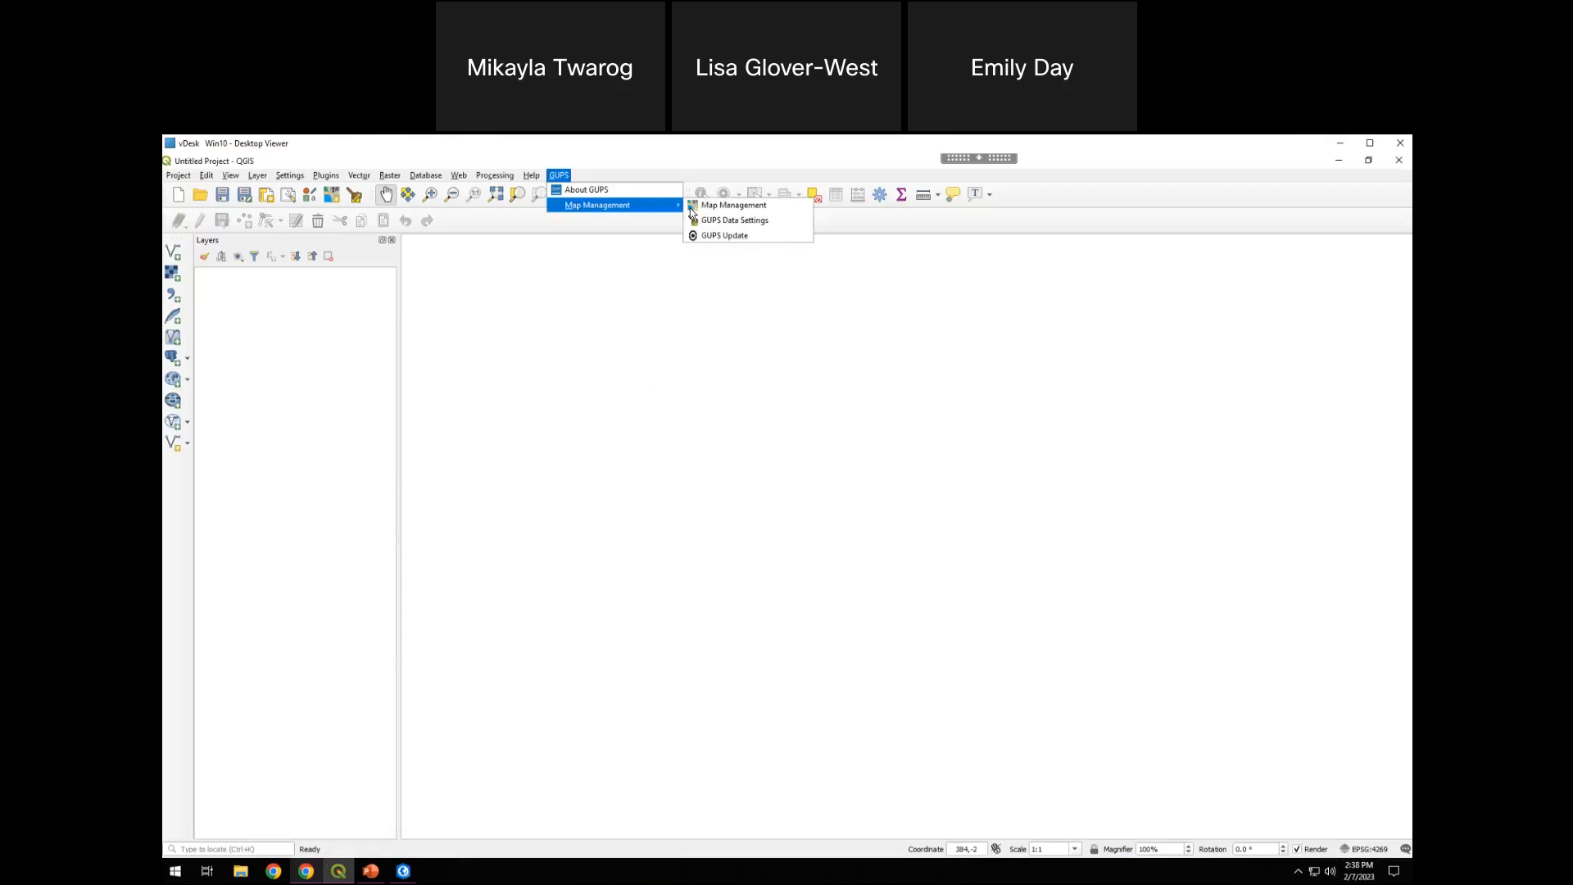
click(740, 207)
click(953, 417)
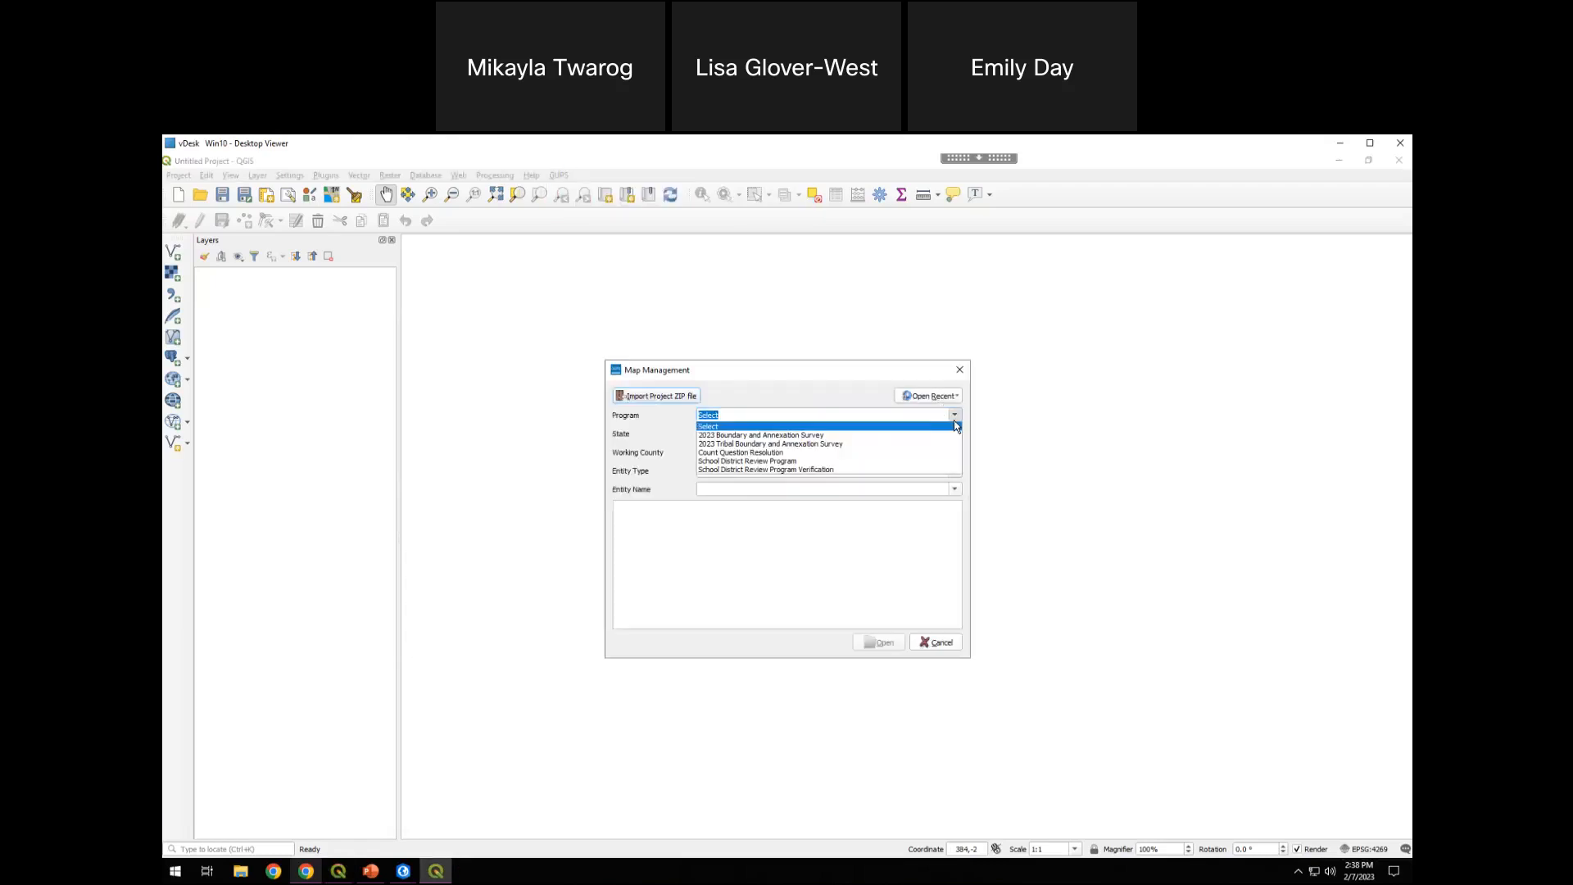
click(953, 443)
Set the project's state to Oregon [41]
click(951, 439)
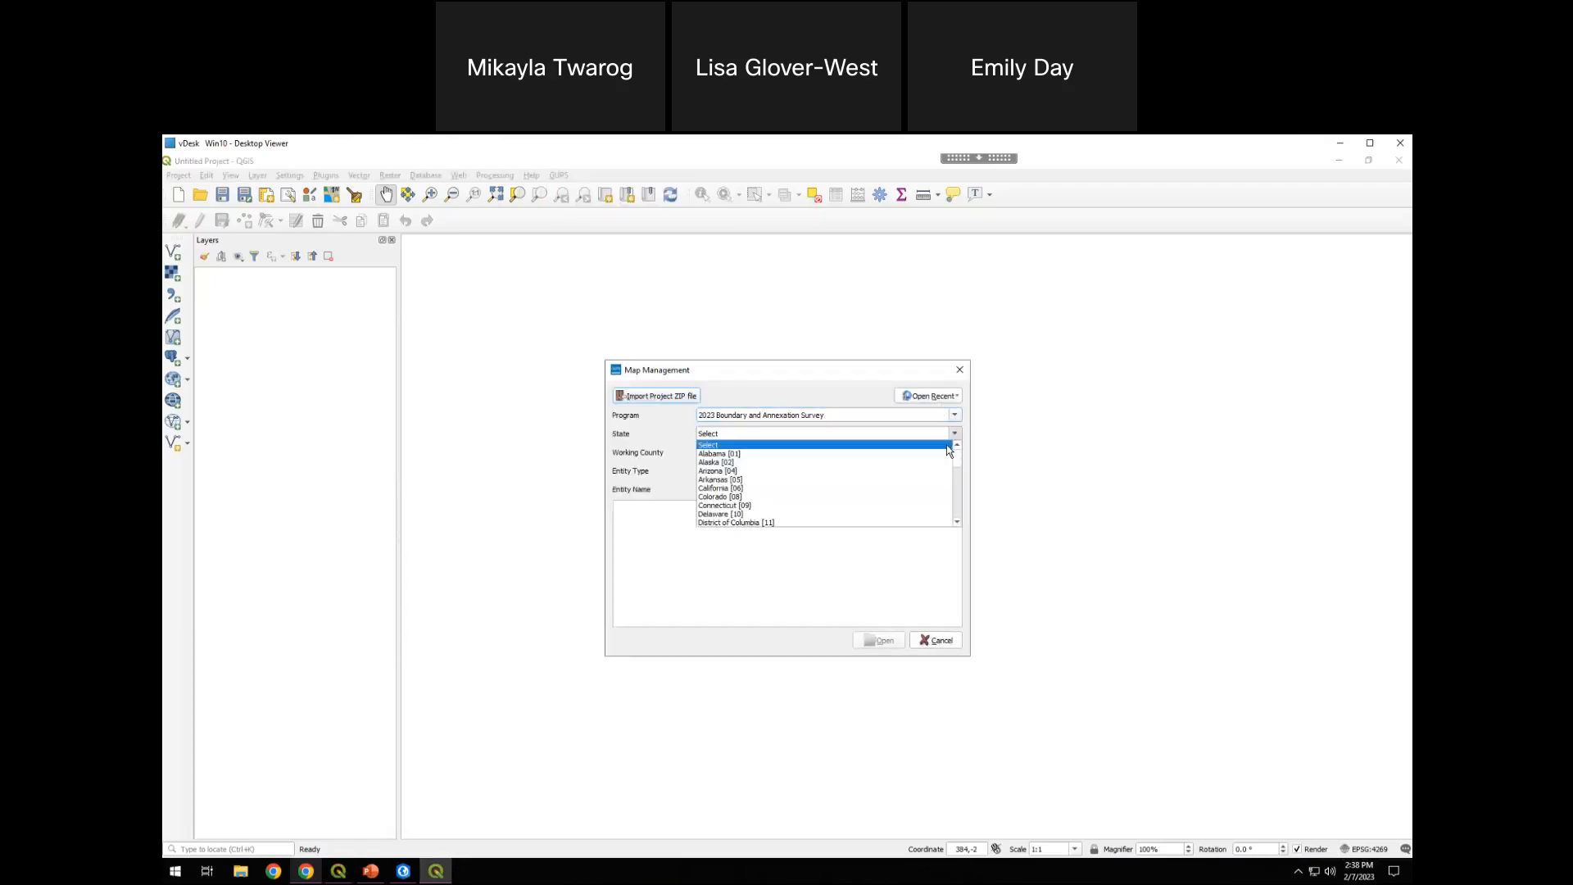
scroll(956, 473, down, 1)
scroll(957, 474, down, 10)
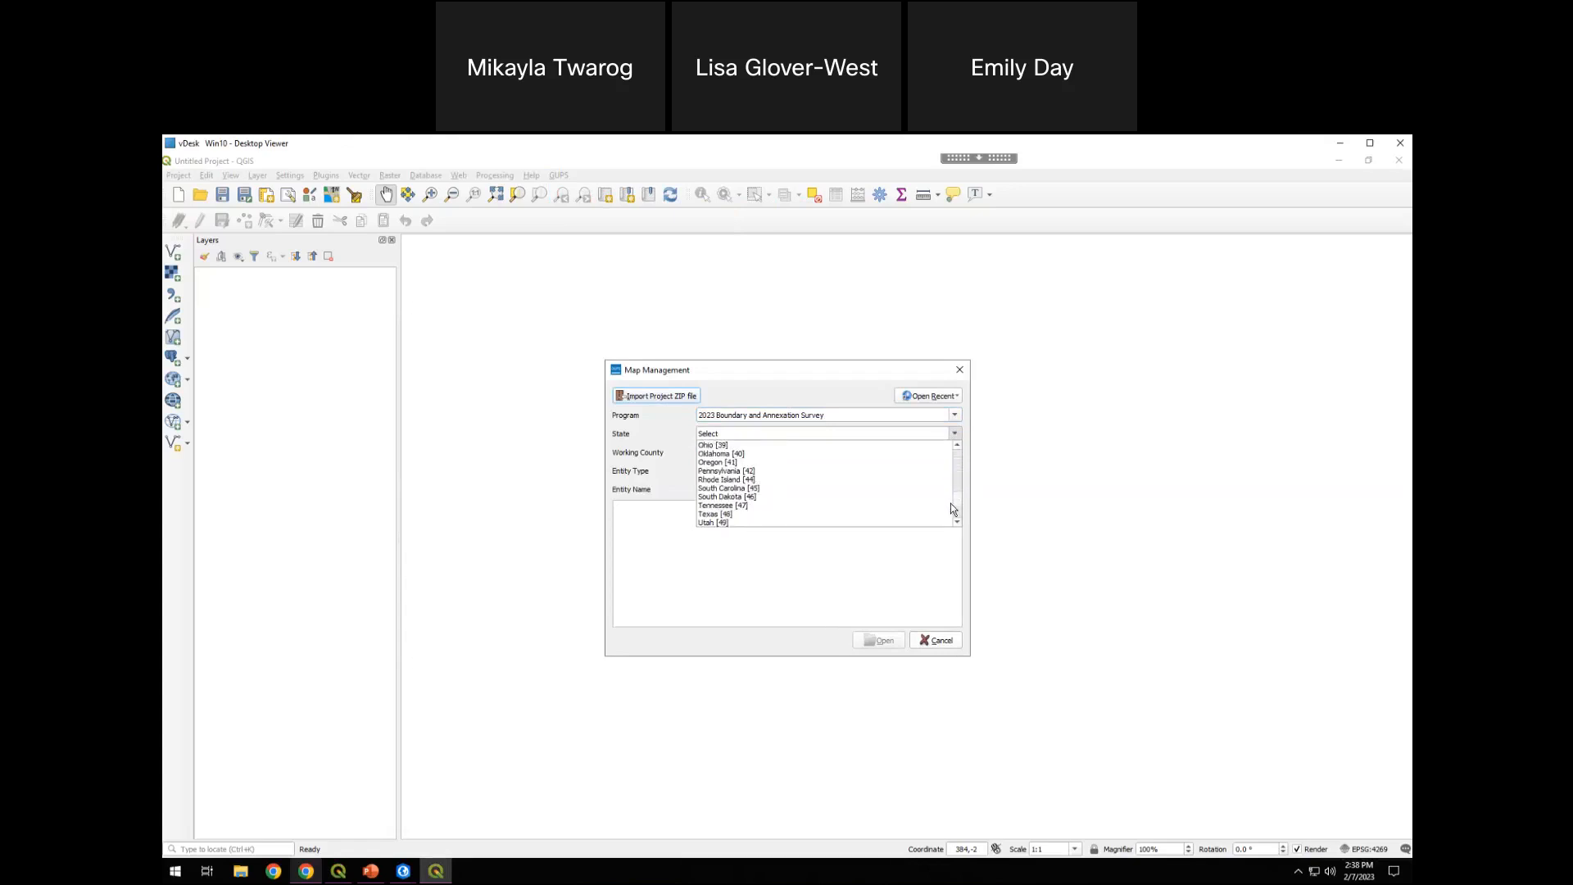
scroll(951, 502, up, 12)
drag(958, 463, 944, 561)
drag(962, 497, 962, 445)
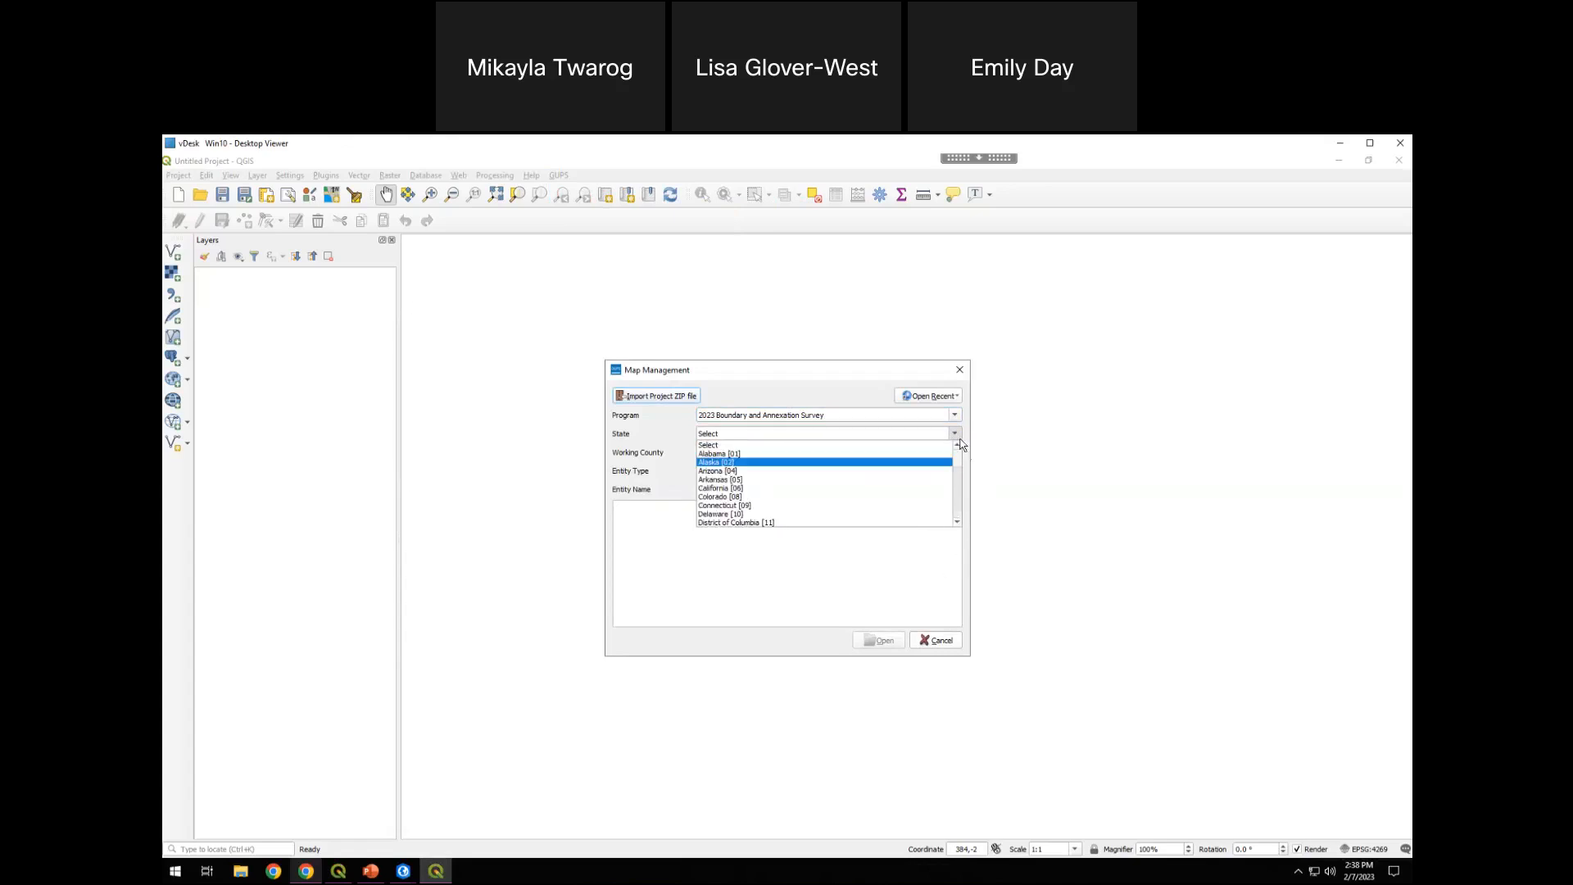
click(917, 432)
drag(673, 432, 654, 423)
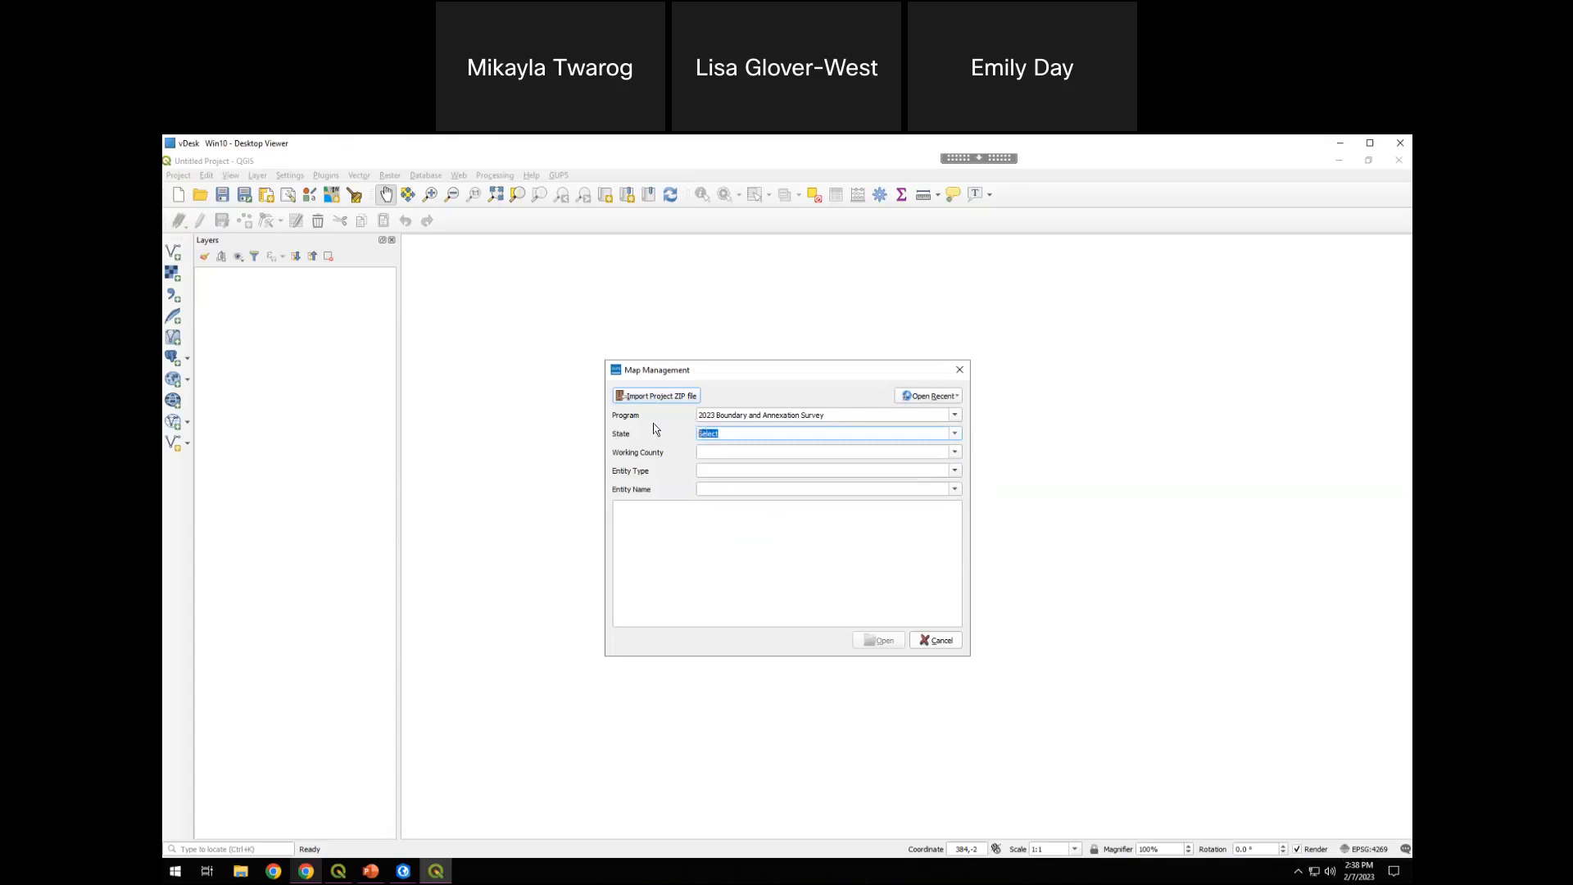
text(Oregon [41)
click(783, 451)
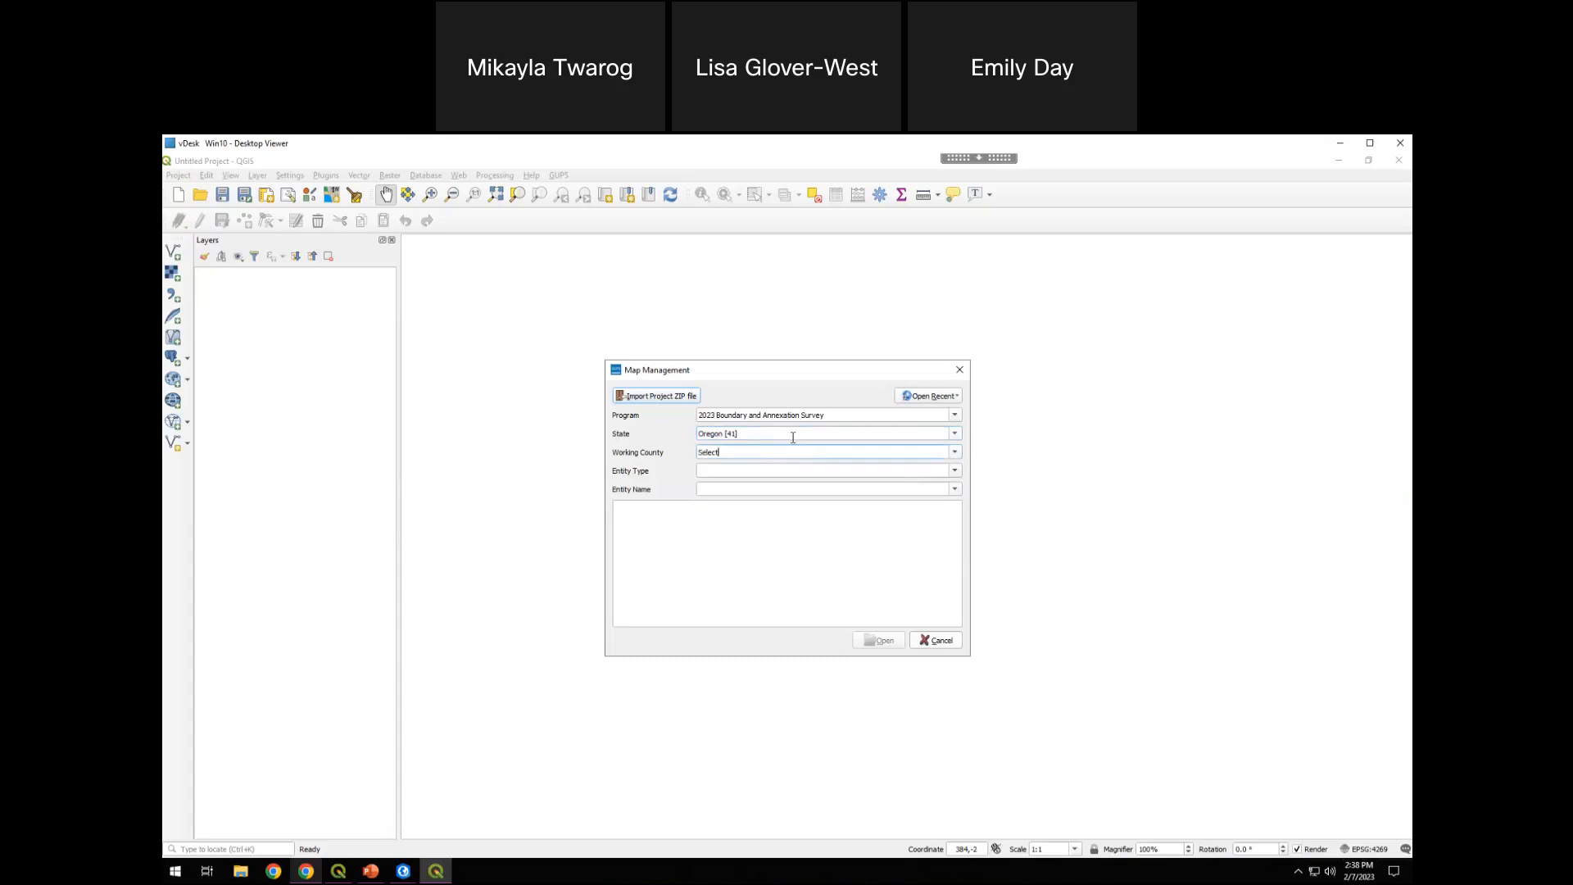
Set the working county to Deschutes [017] and the entity type to Place
click(955, 452)
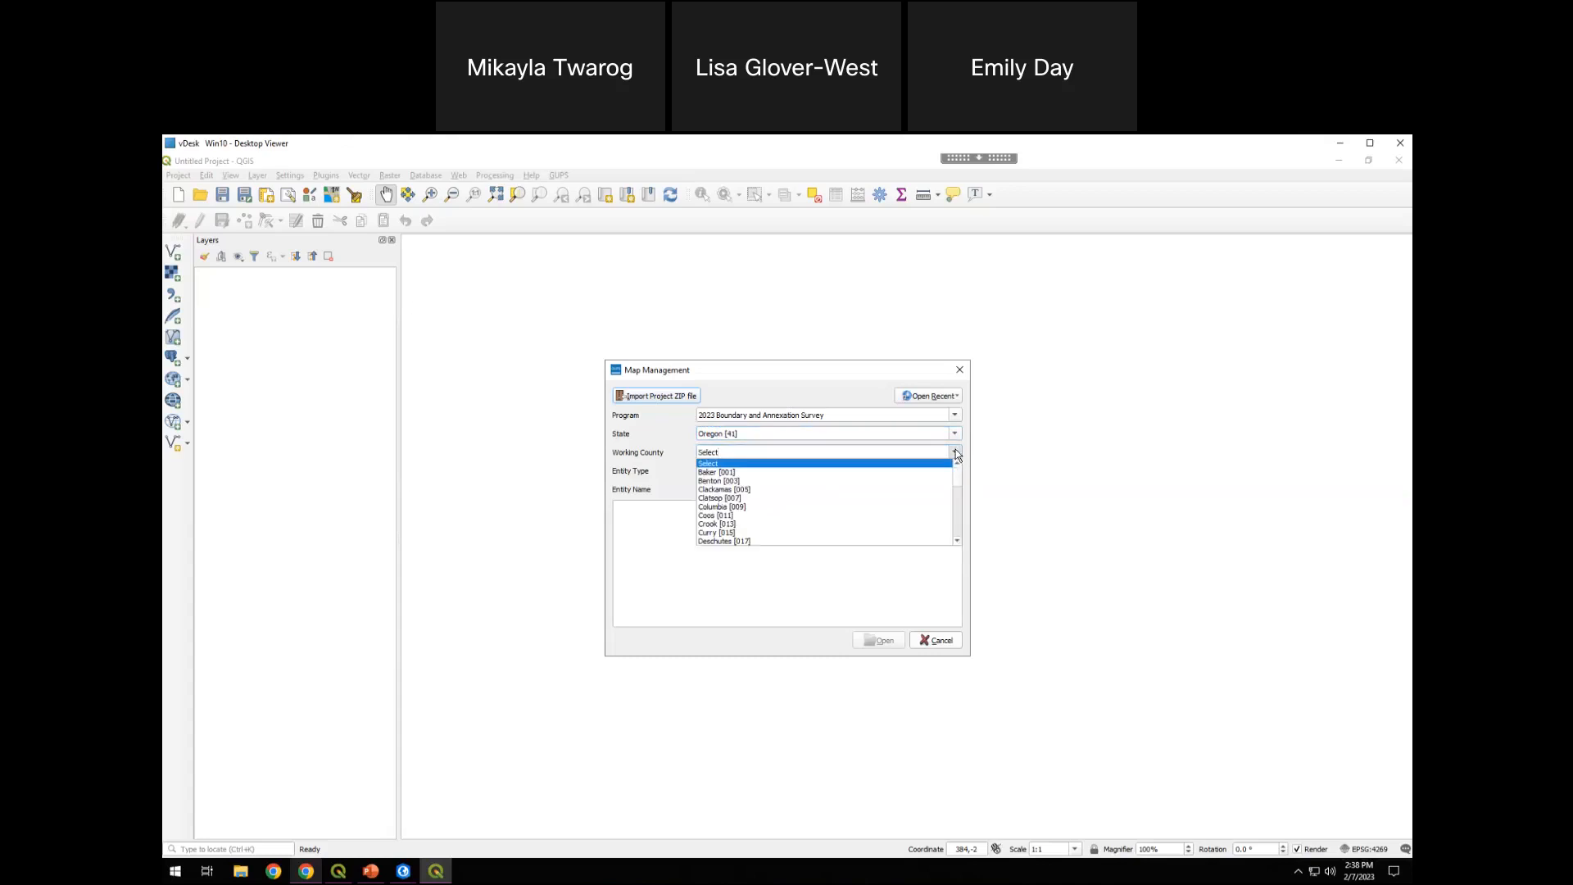
click(721, 542)
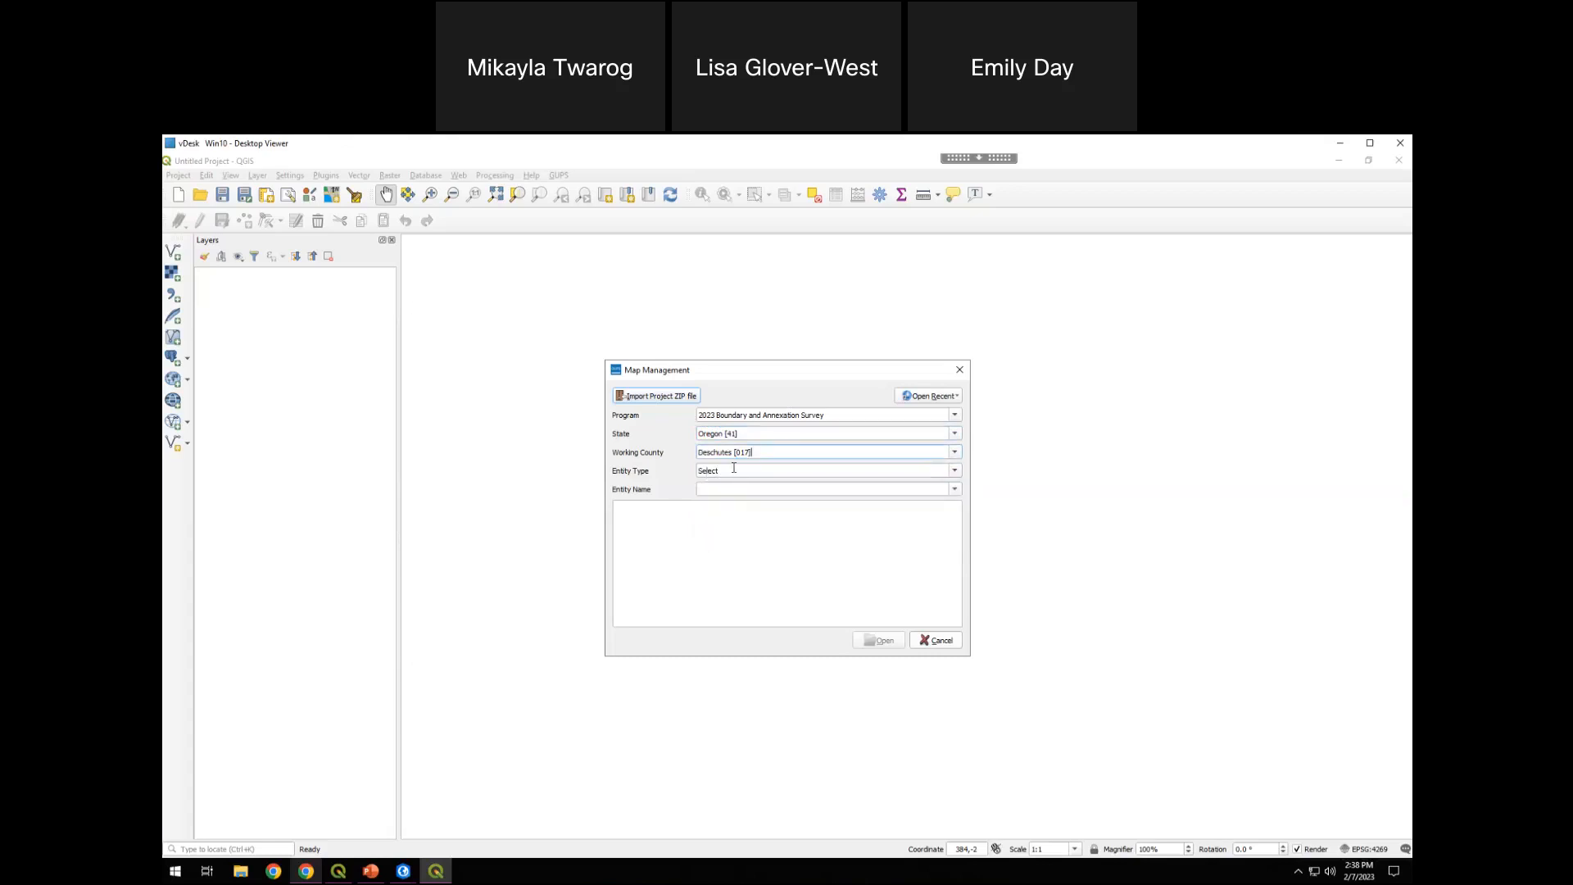
double_click(734, 472)
click(954, 471)
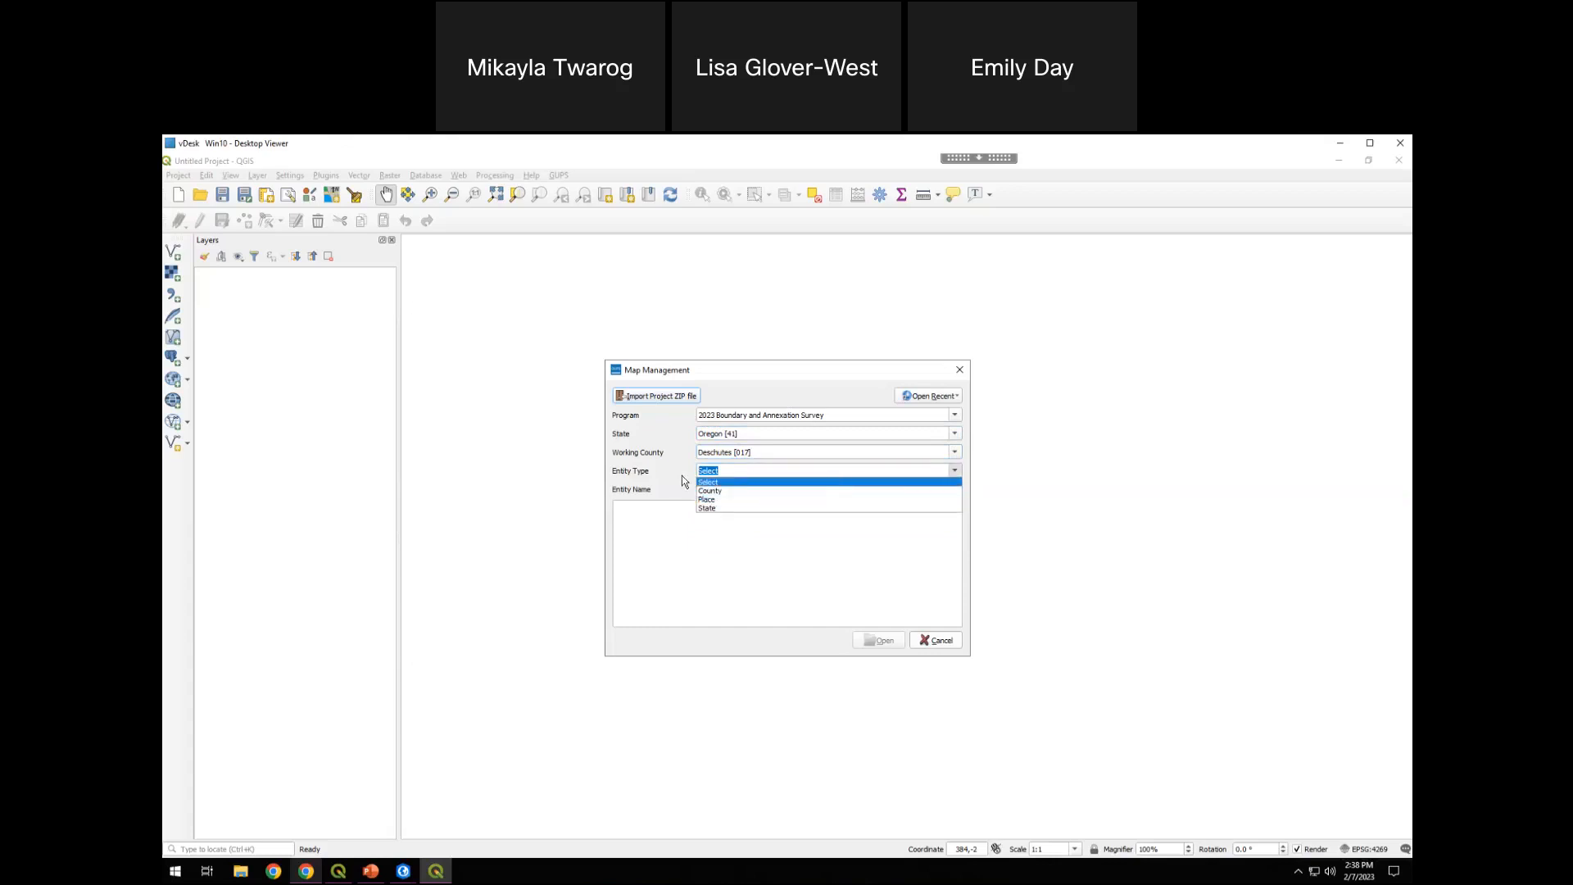
click(734, 498)
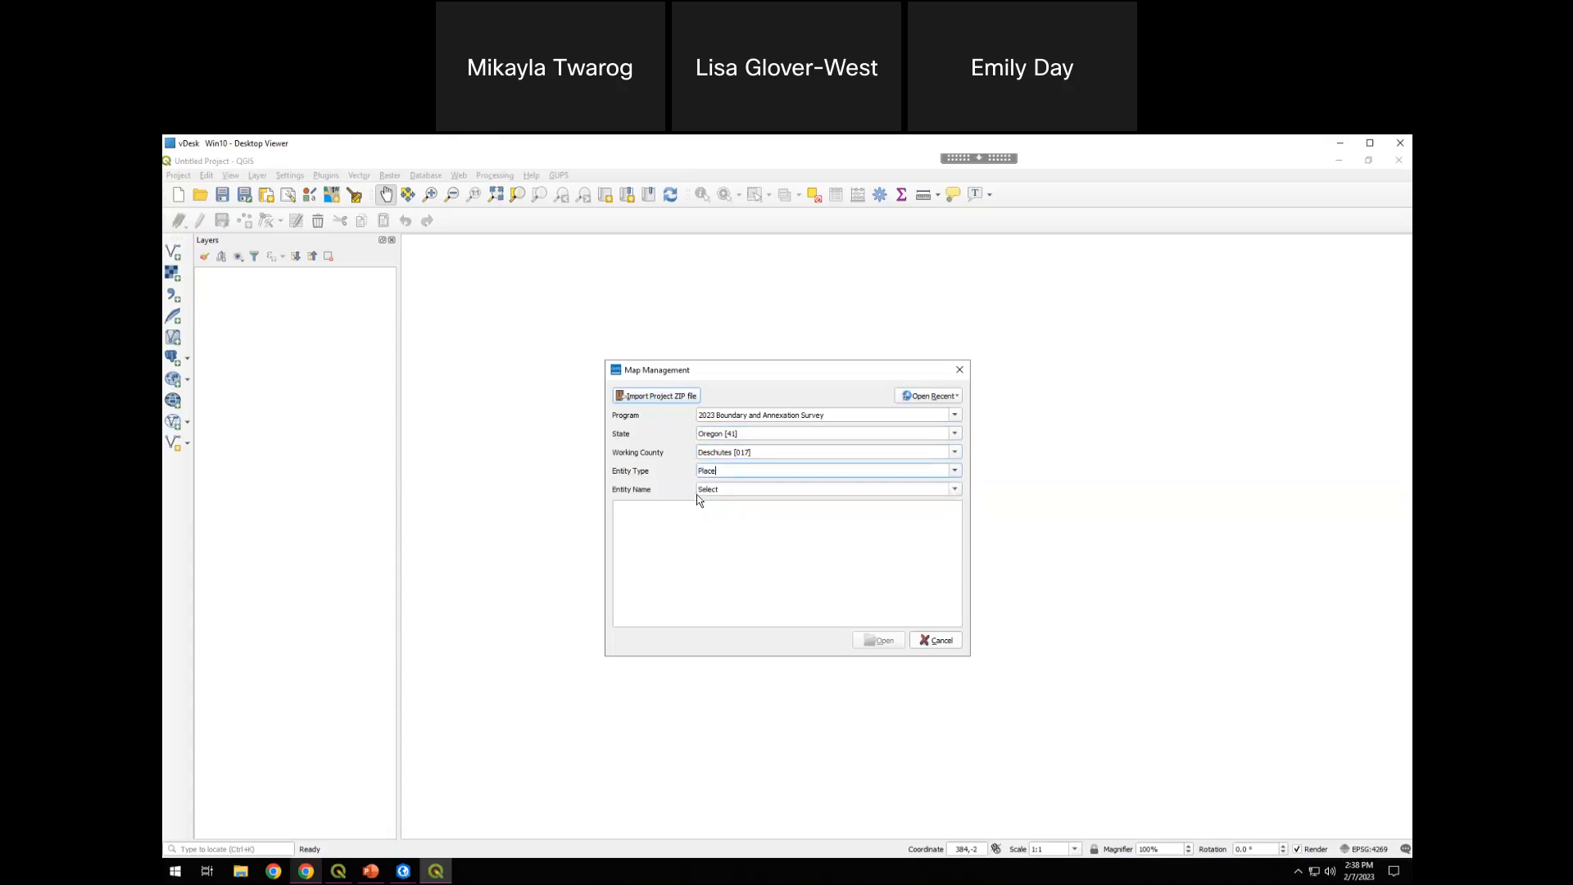
Choose Corvallis city [15800] as the entity name and open the project without selecting any additional counties
click(955, 490)
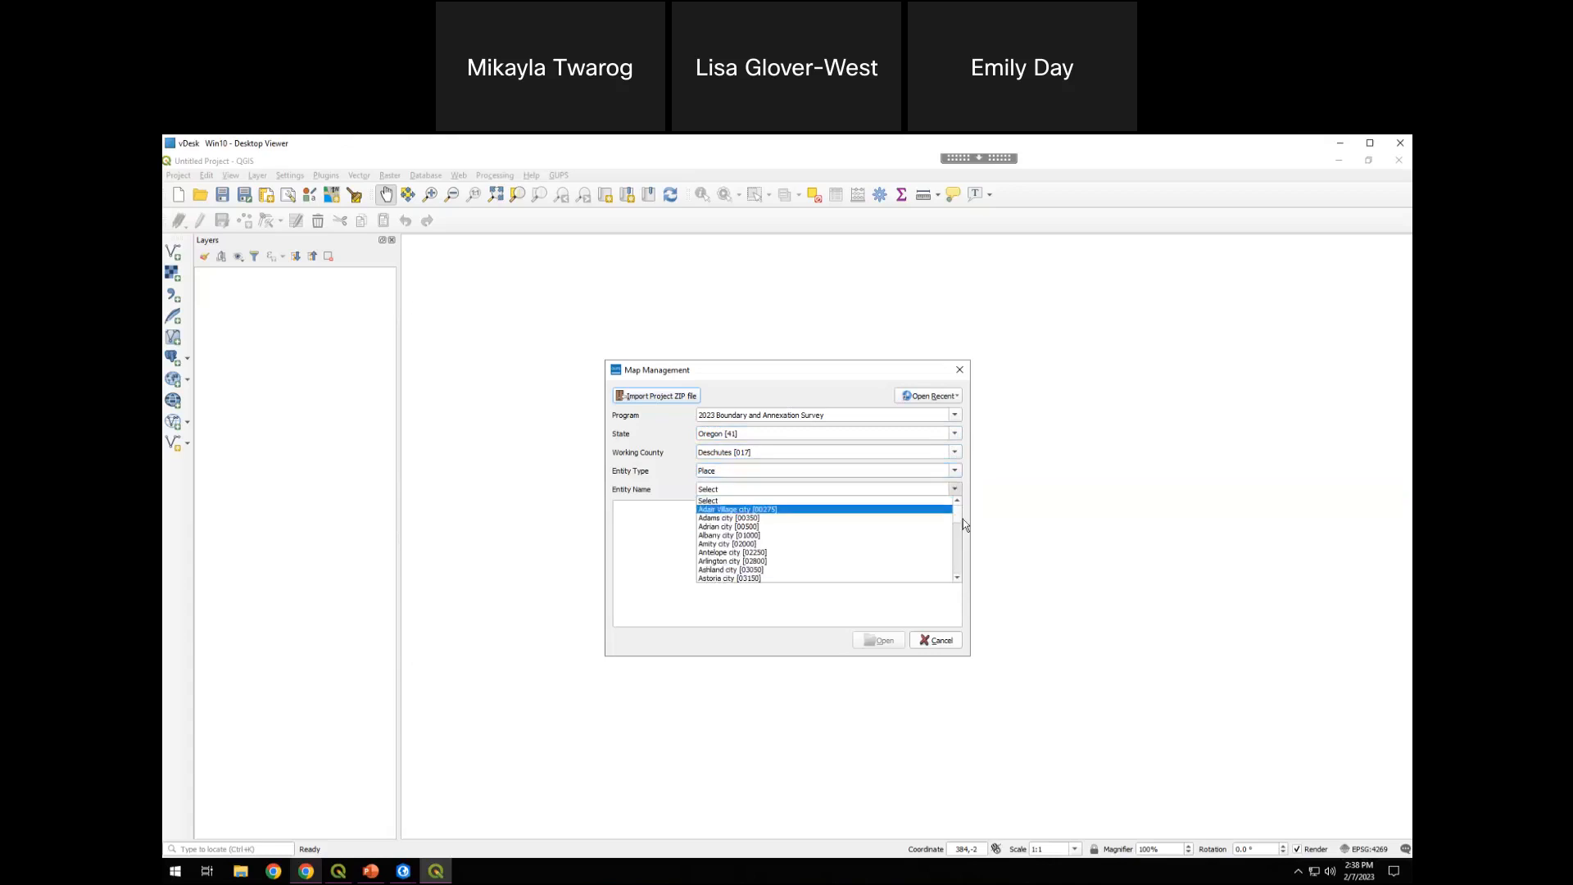
scroll(957, 524, down, 10)
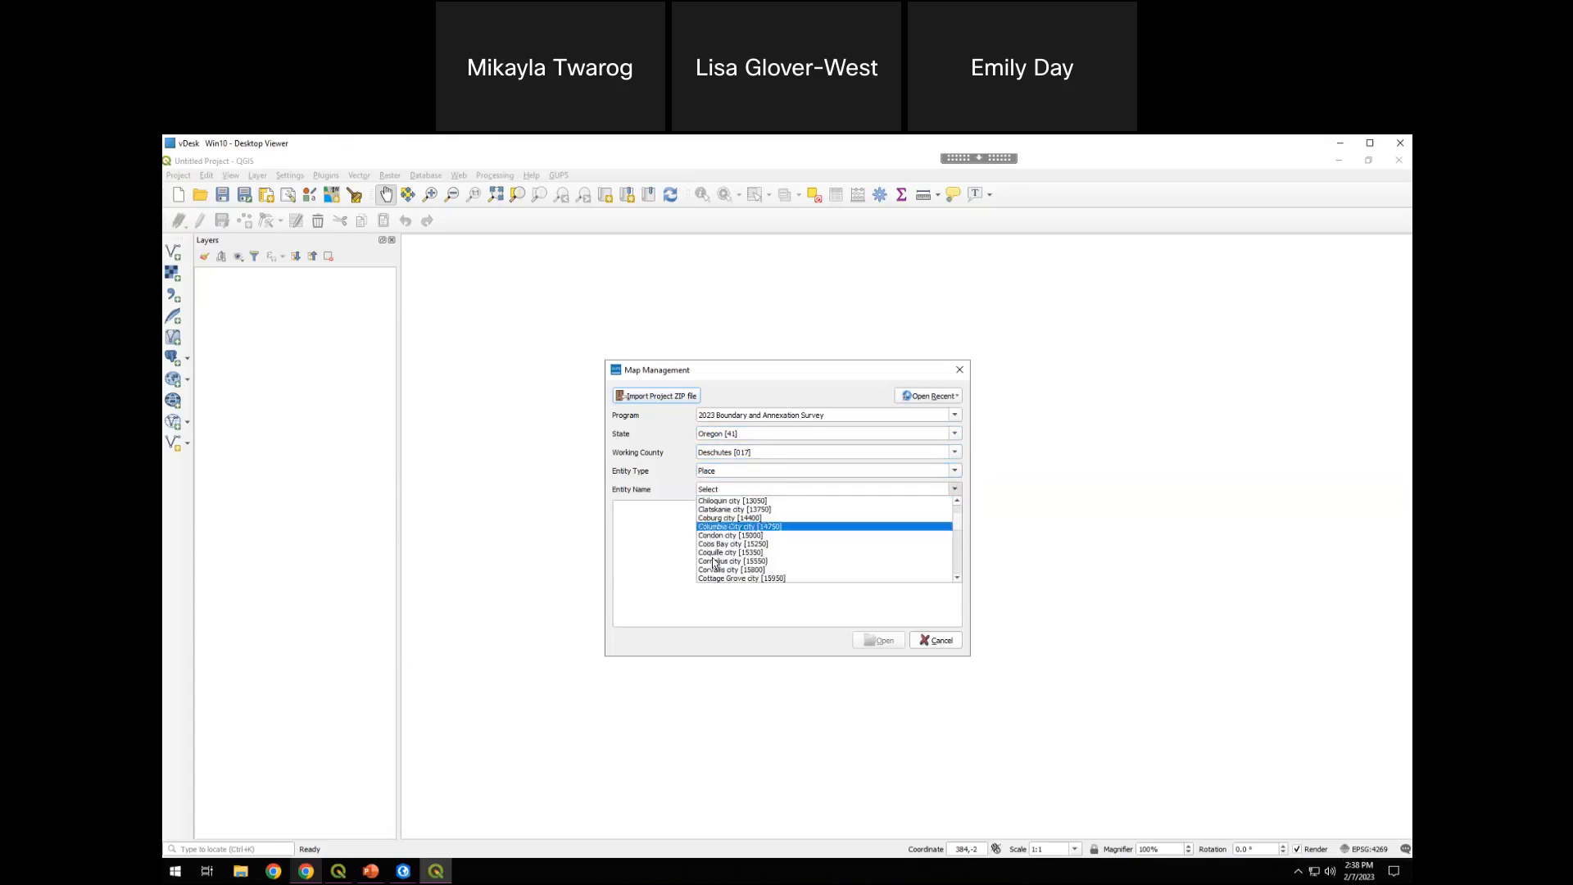
click(775, 569)
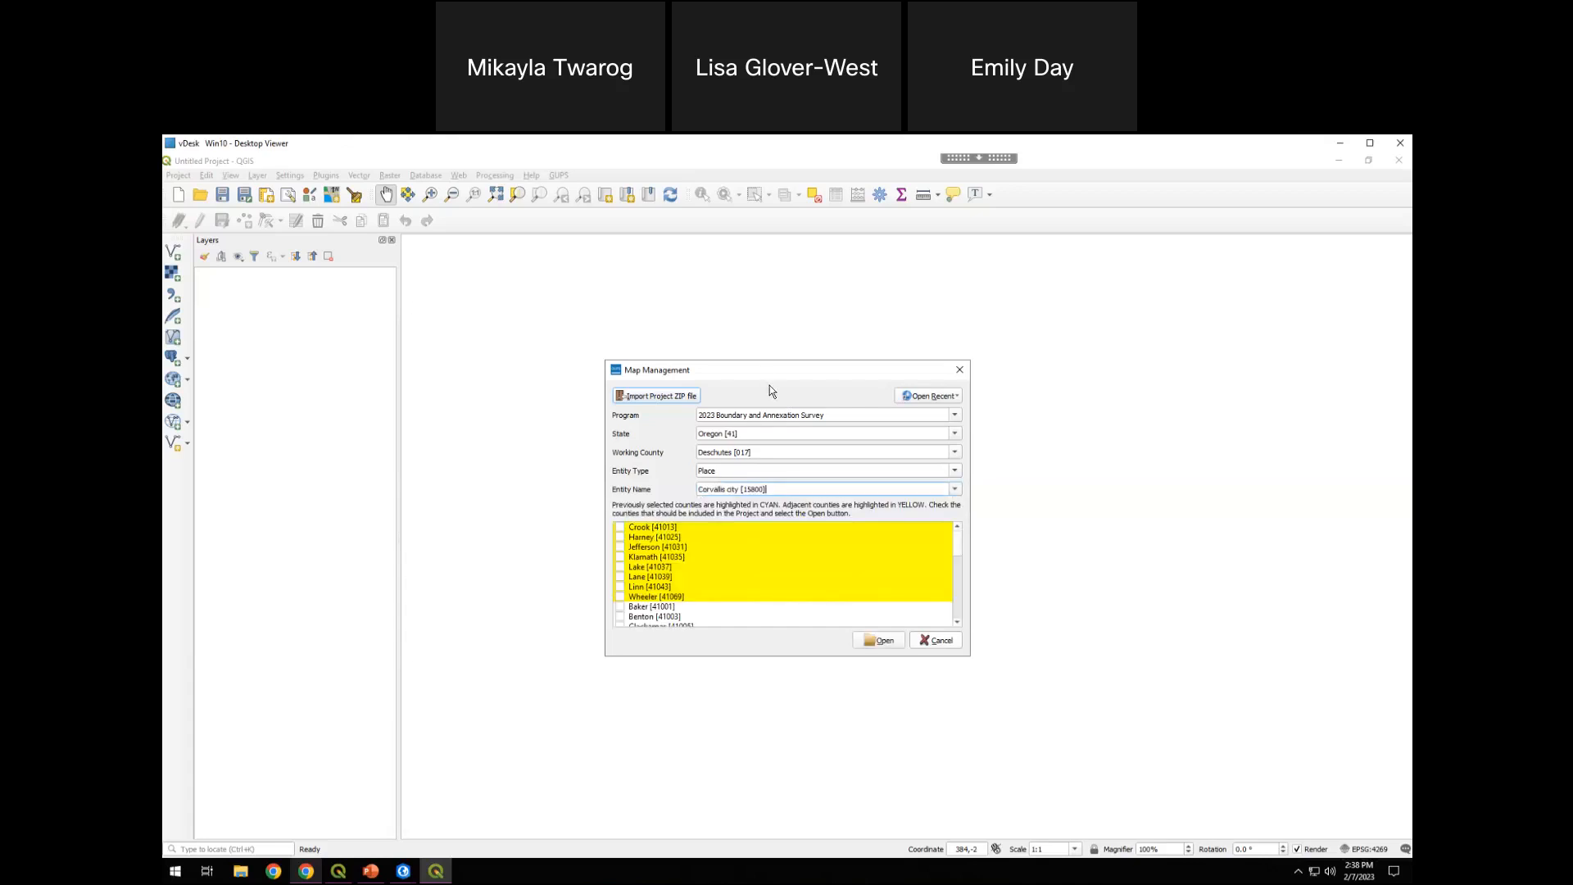
drag(762, 369, 755, 331)
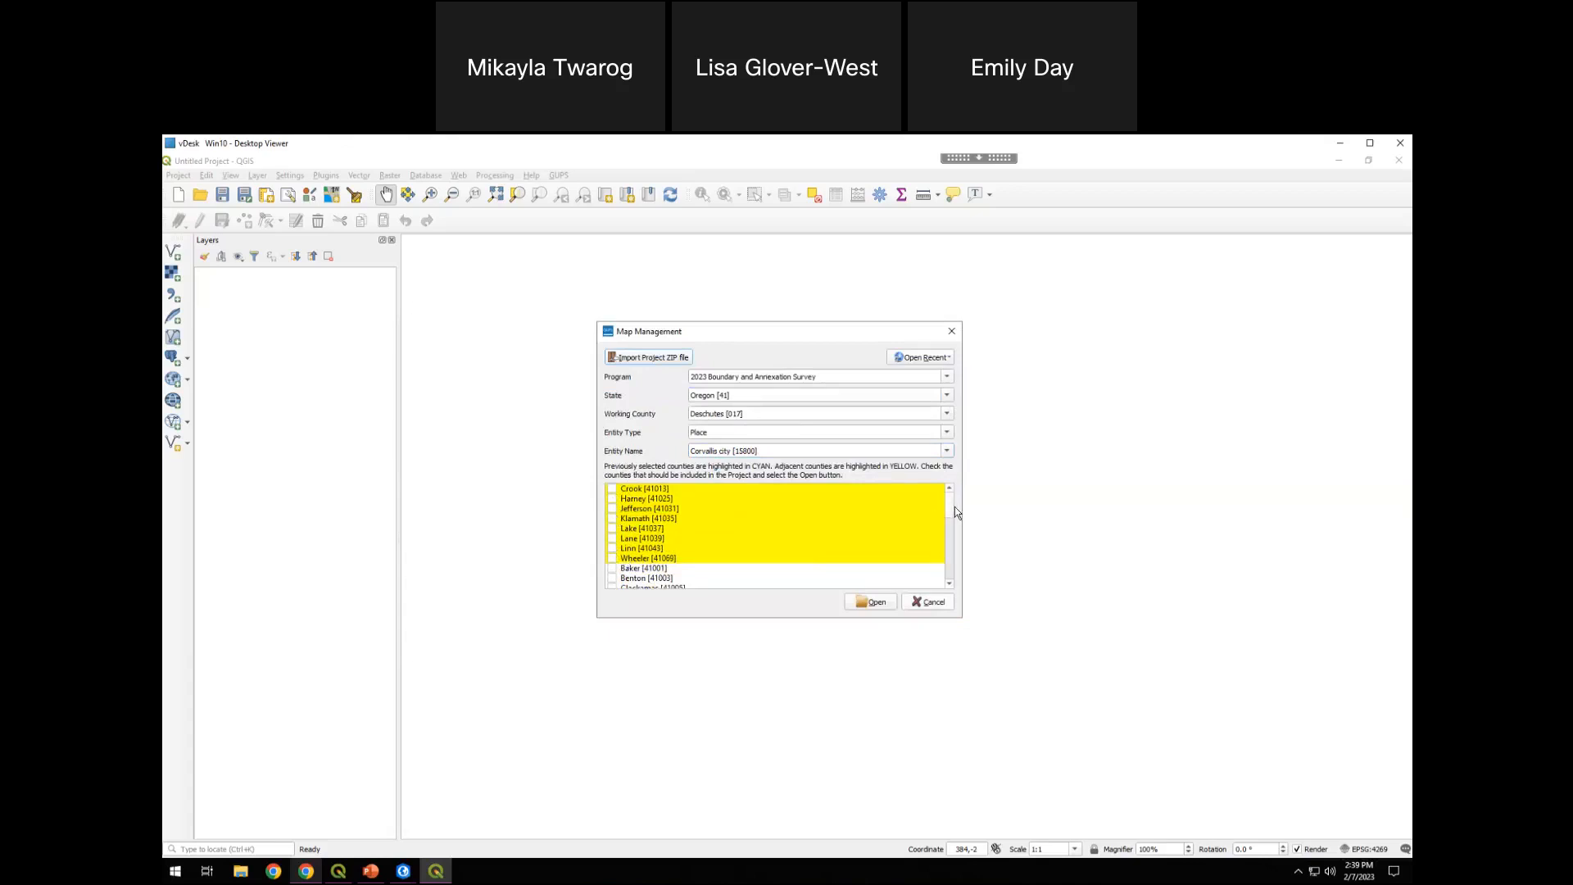
drag(956, 524, 955, 480)
click(874, 604)
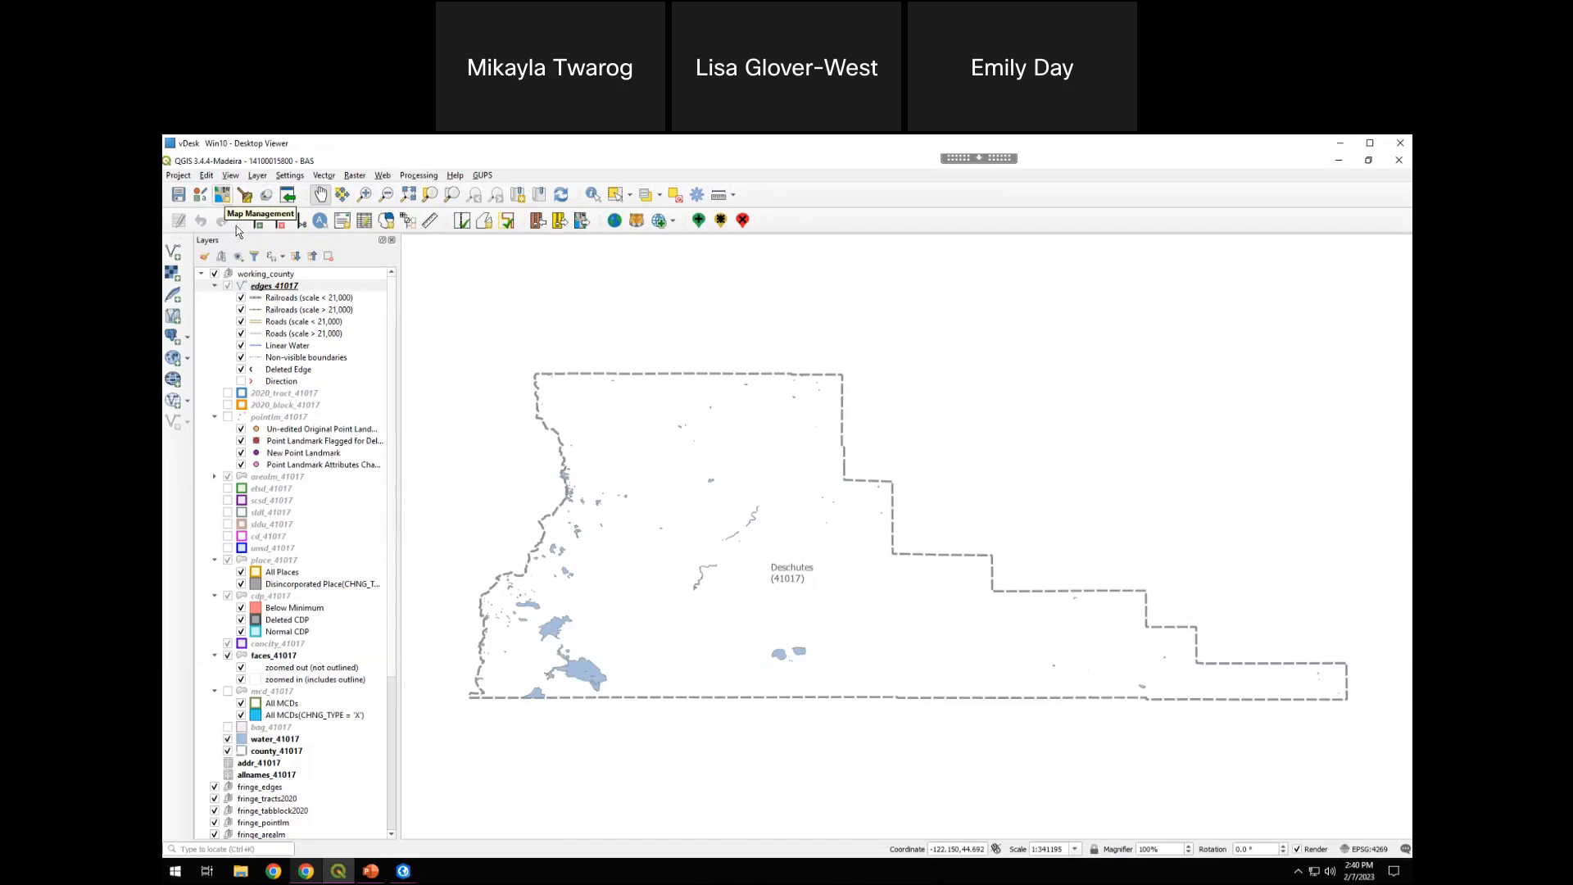
Review the project selections in Map Management and the Esri imagery options without changing anything
click(224, 198)
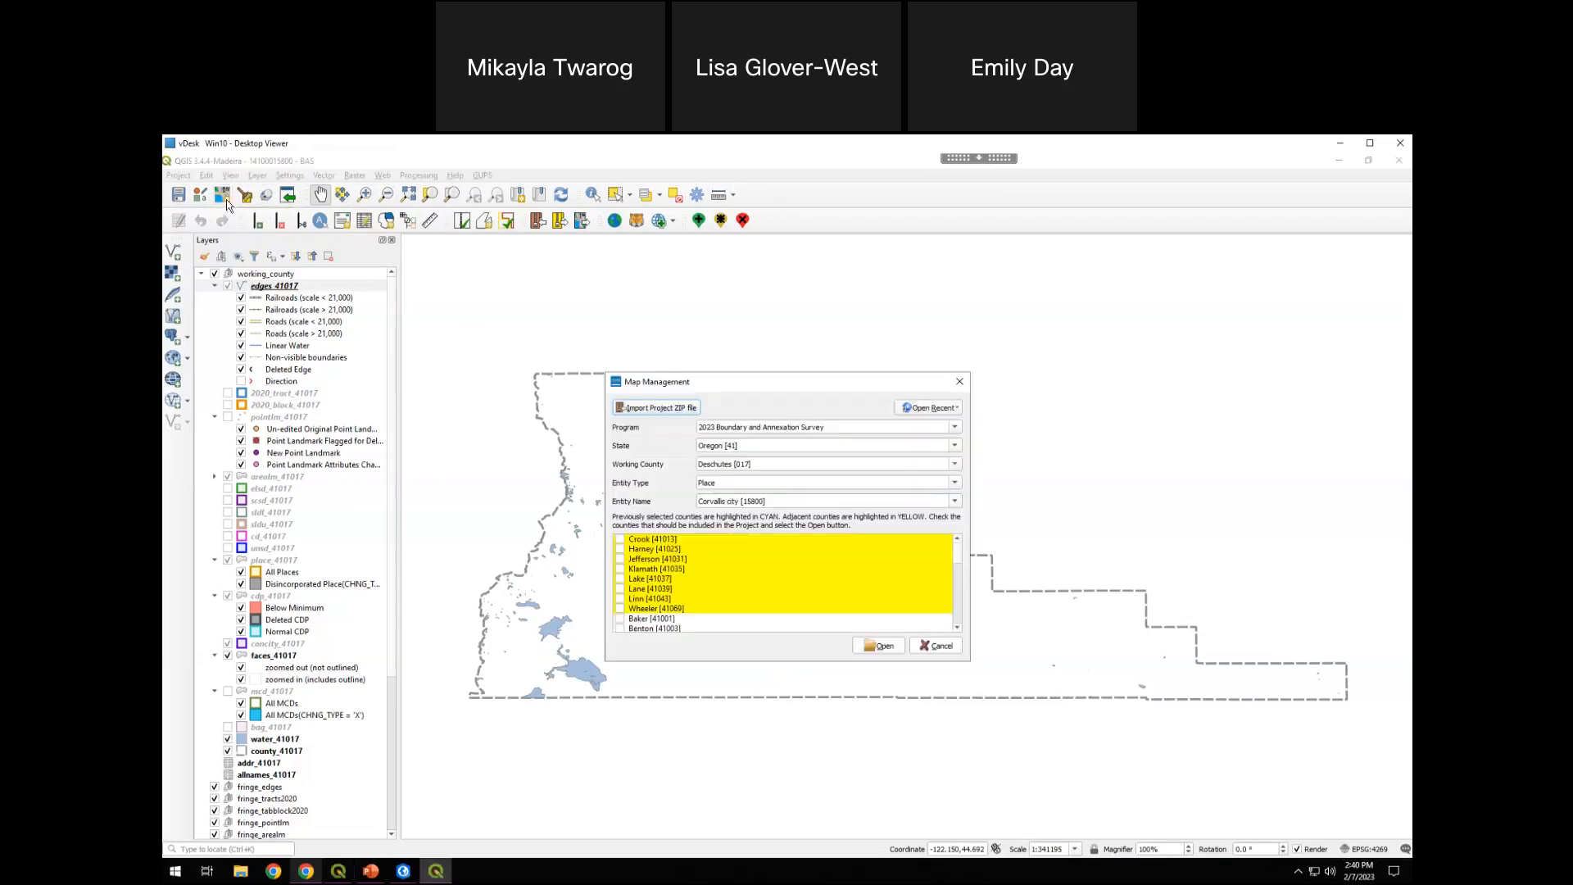
click(960, 387)
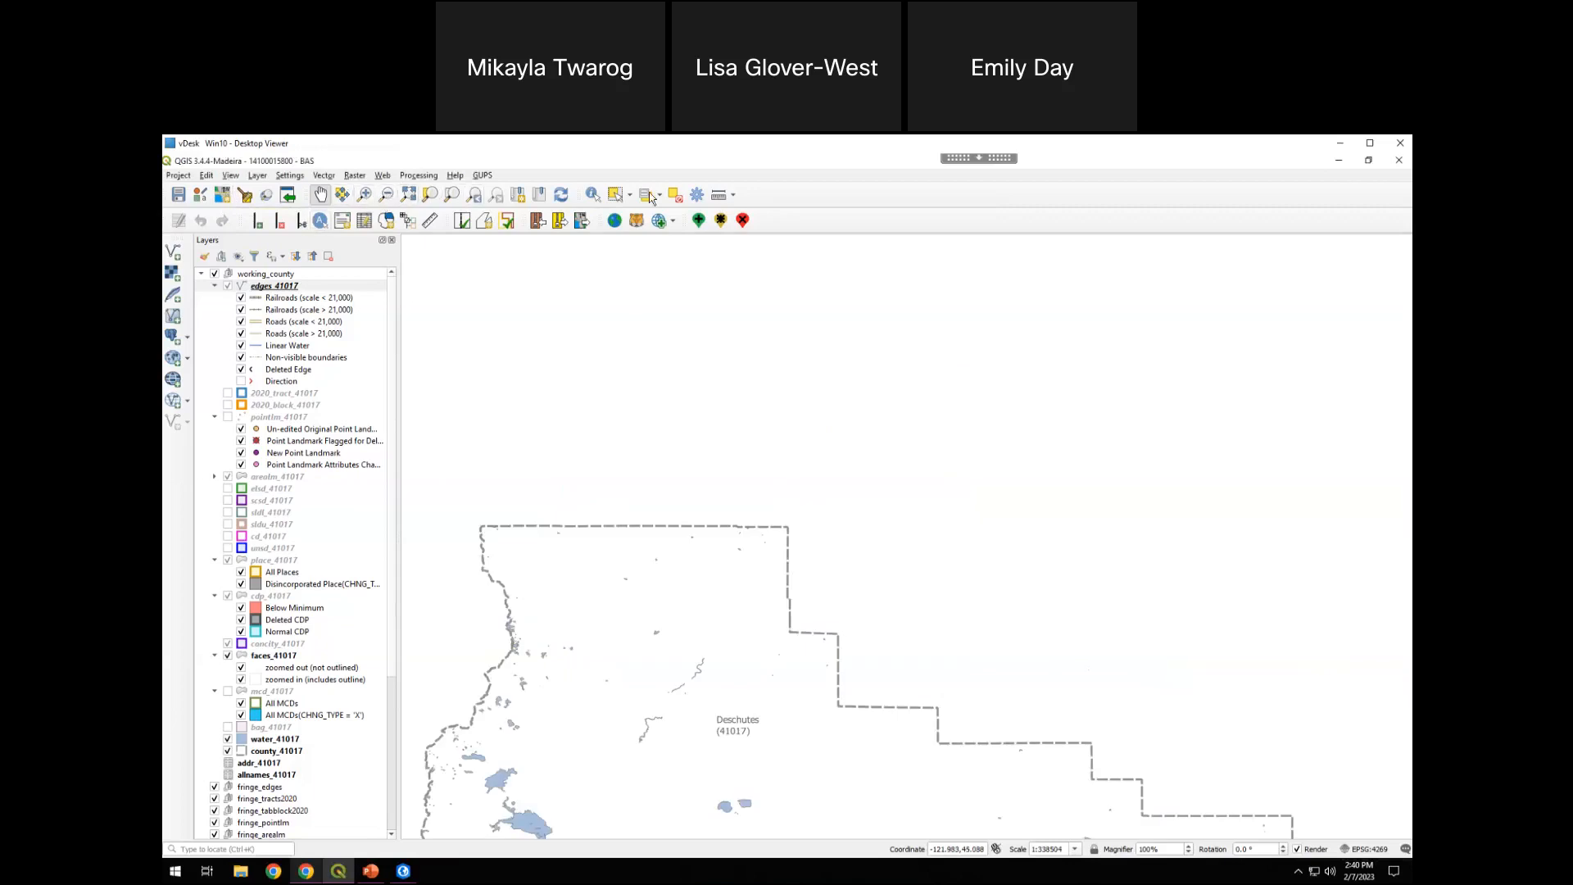
drag(603, 528, 632, 338)
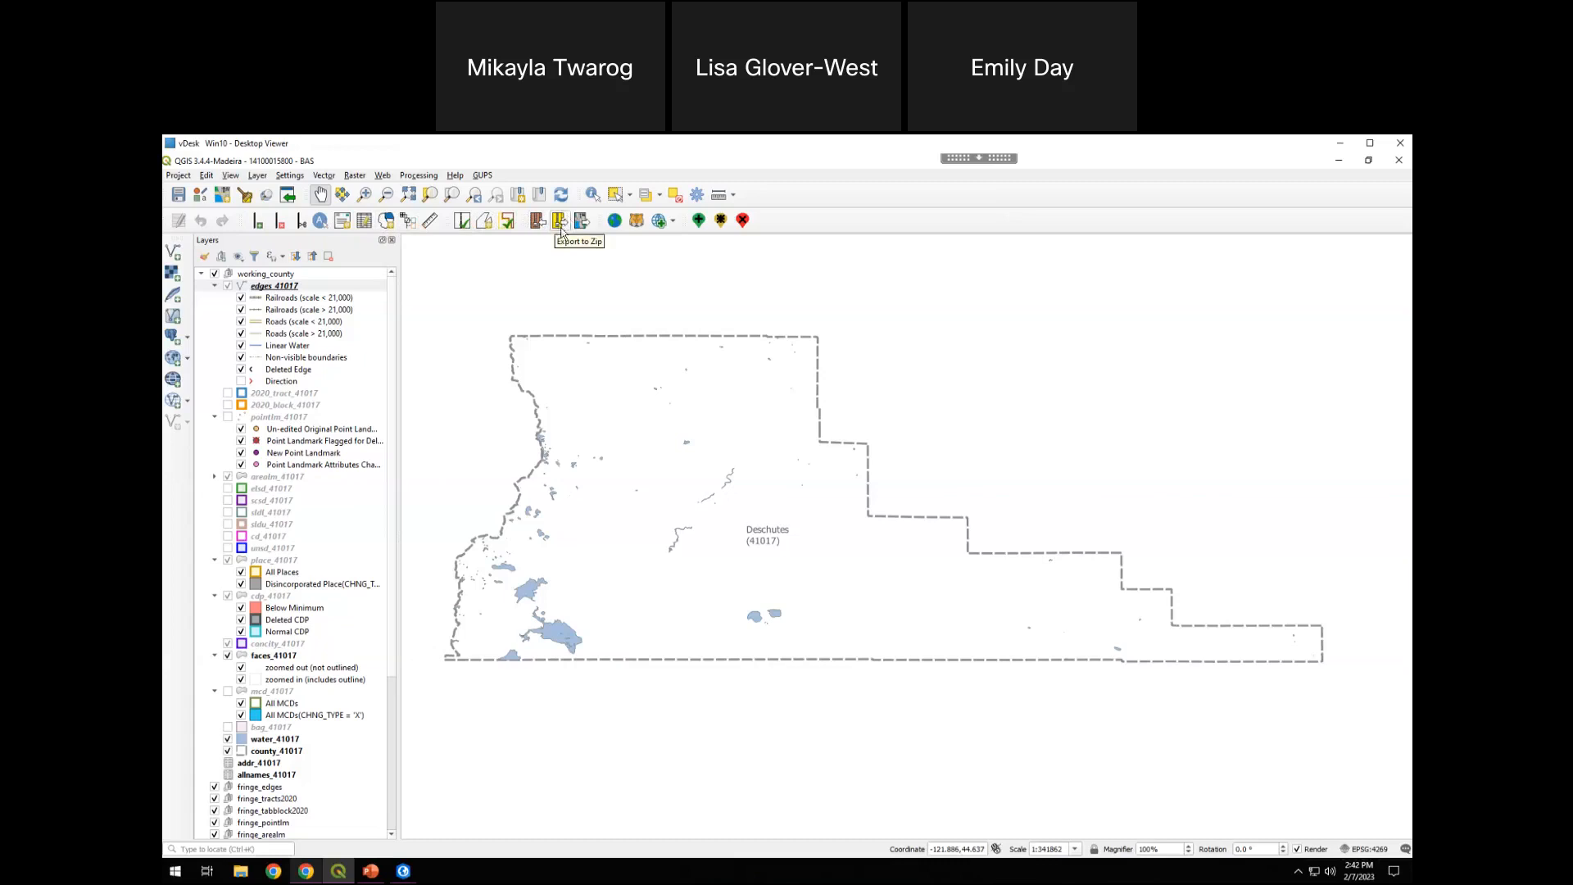
click(672, 222)
click(767, 195)
Start adding a vector layer from file and browse to the Boundaries folder in Workshop_Data, GUPS, OR_LocalData
click(174, 254)
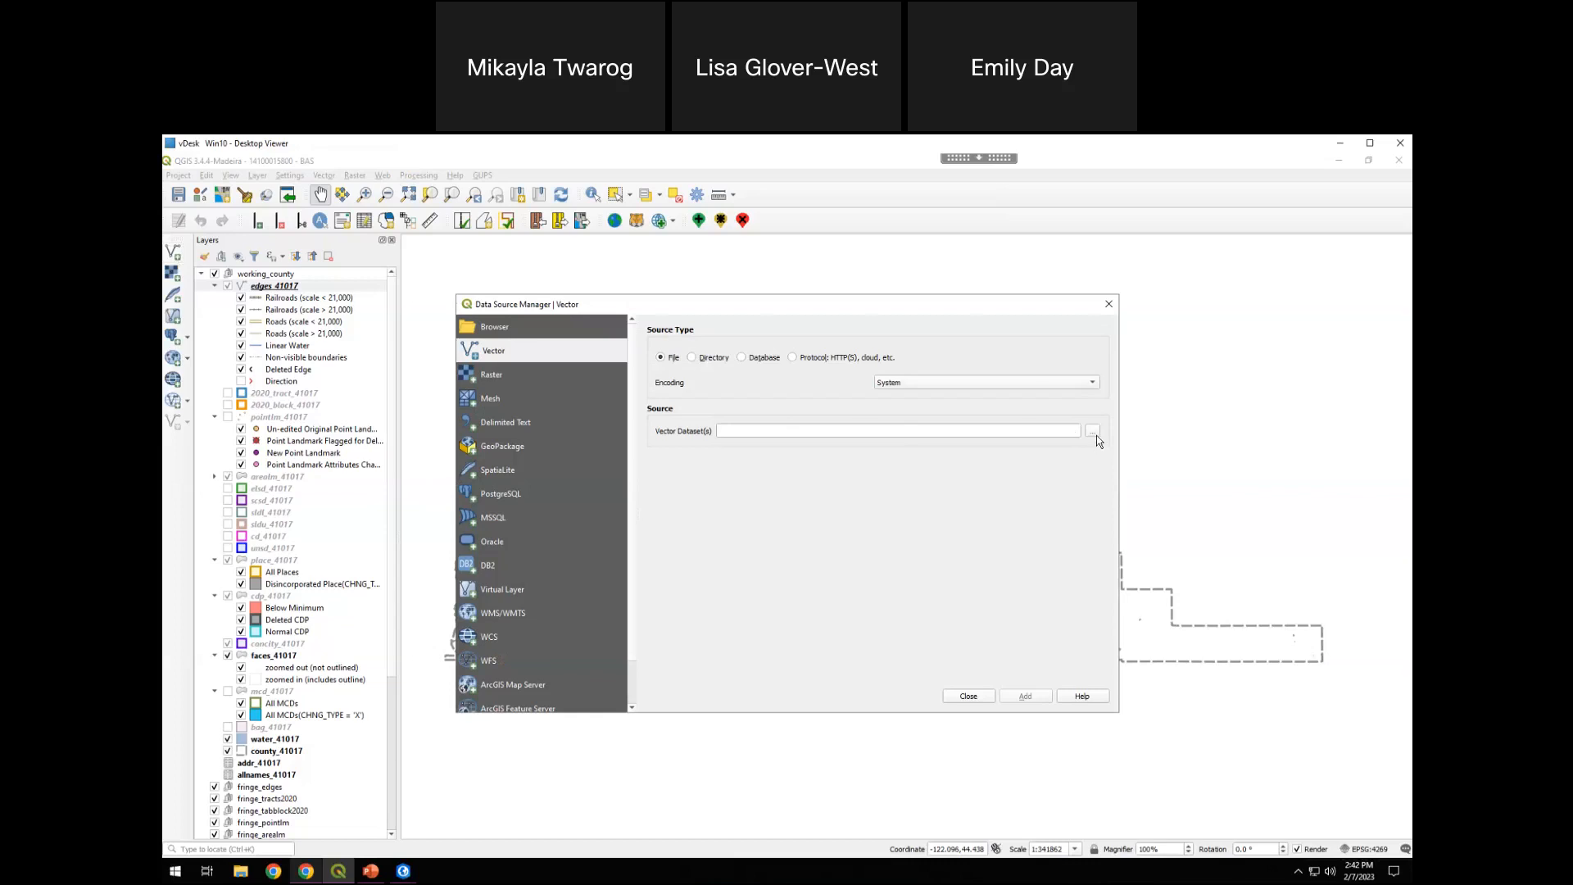
click(1095, 434)
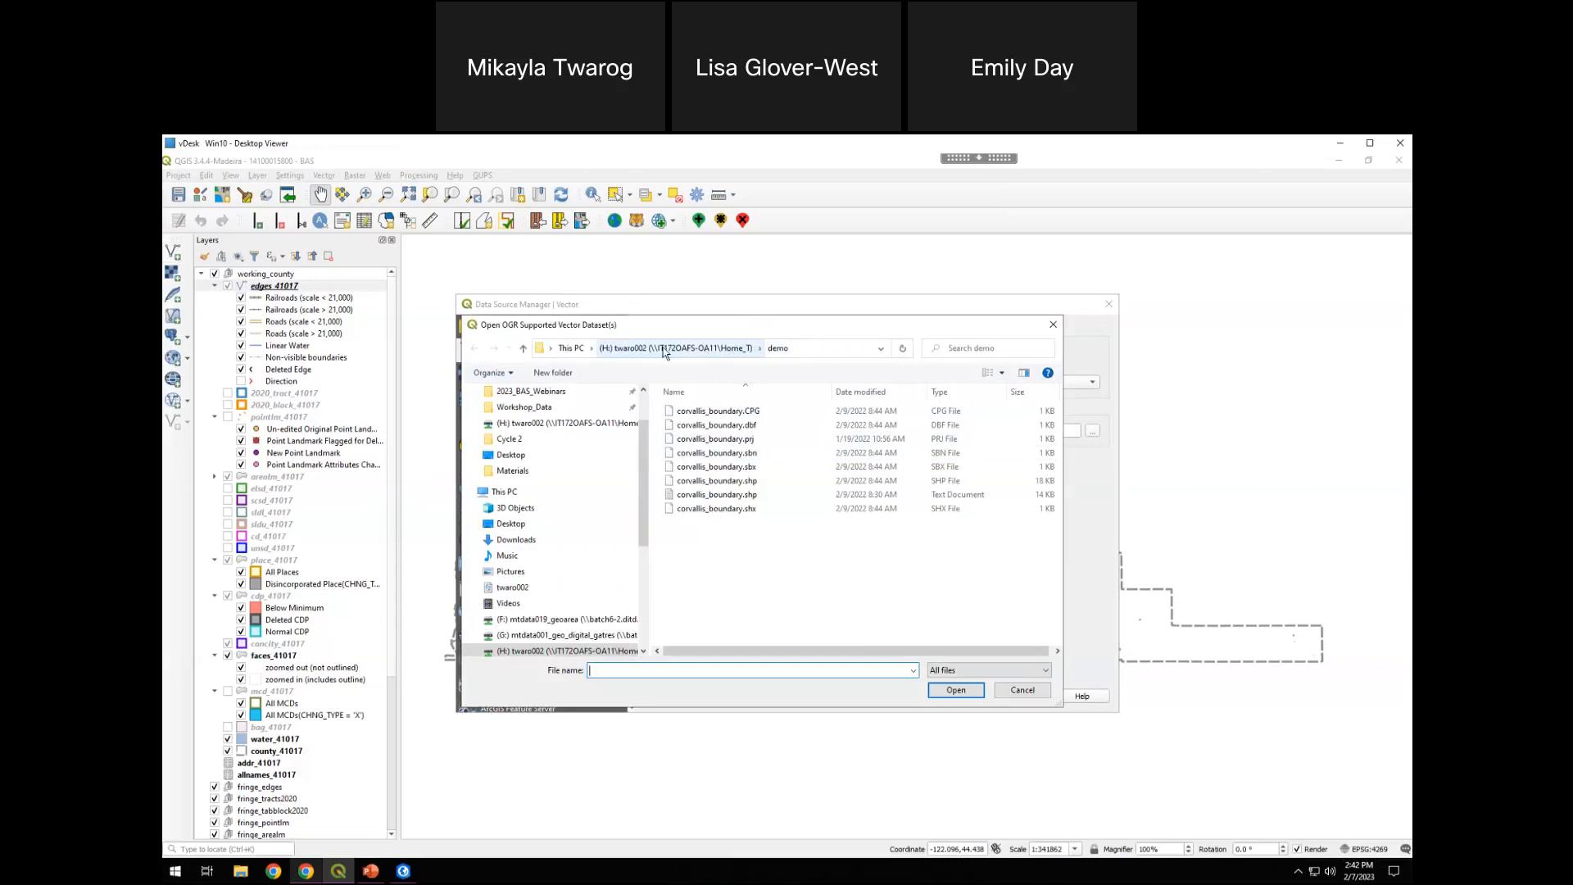
scroll(514, 526, up, 2)
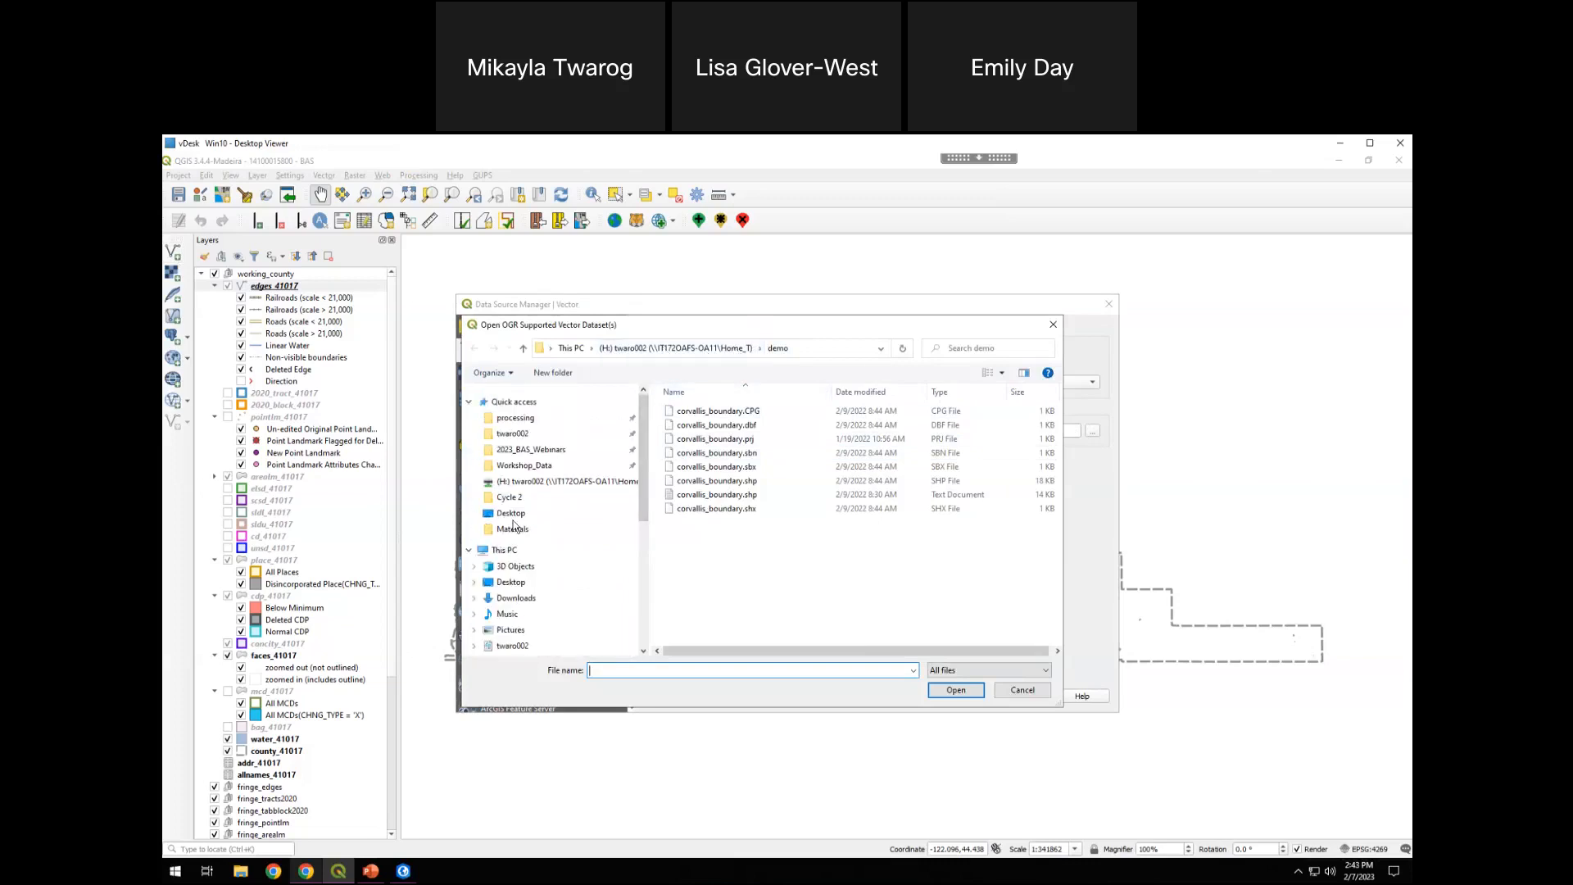
click(524, 464)
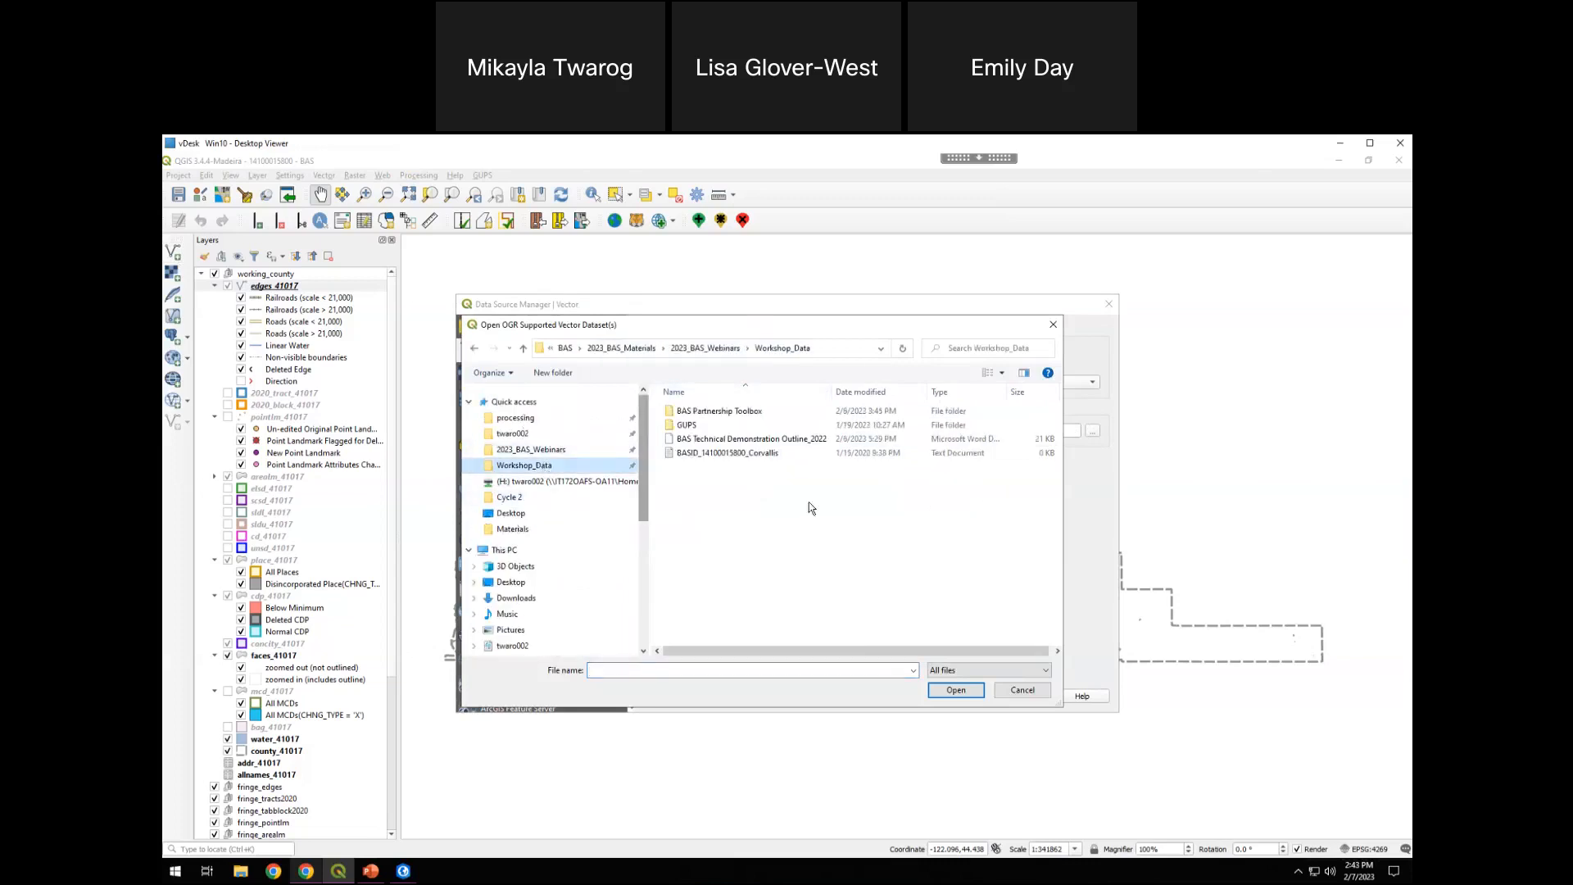
double_click(749, 431)
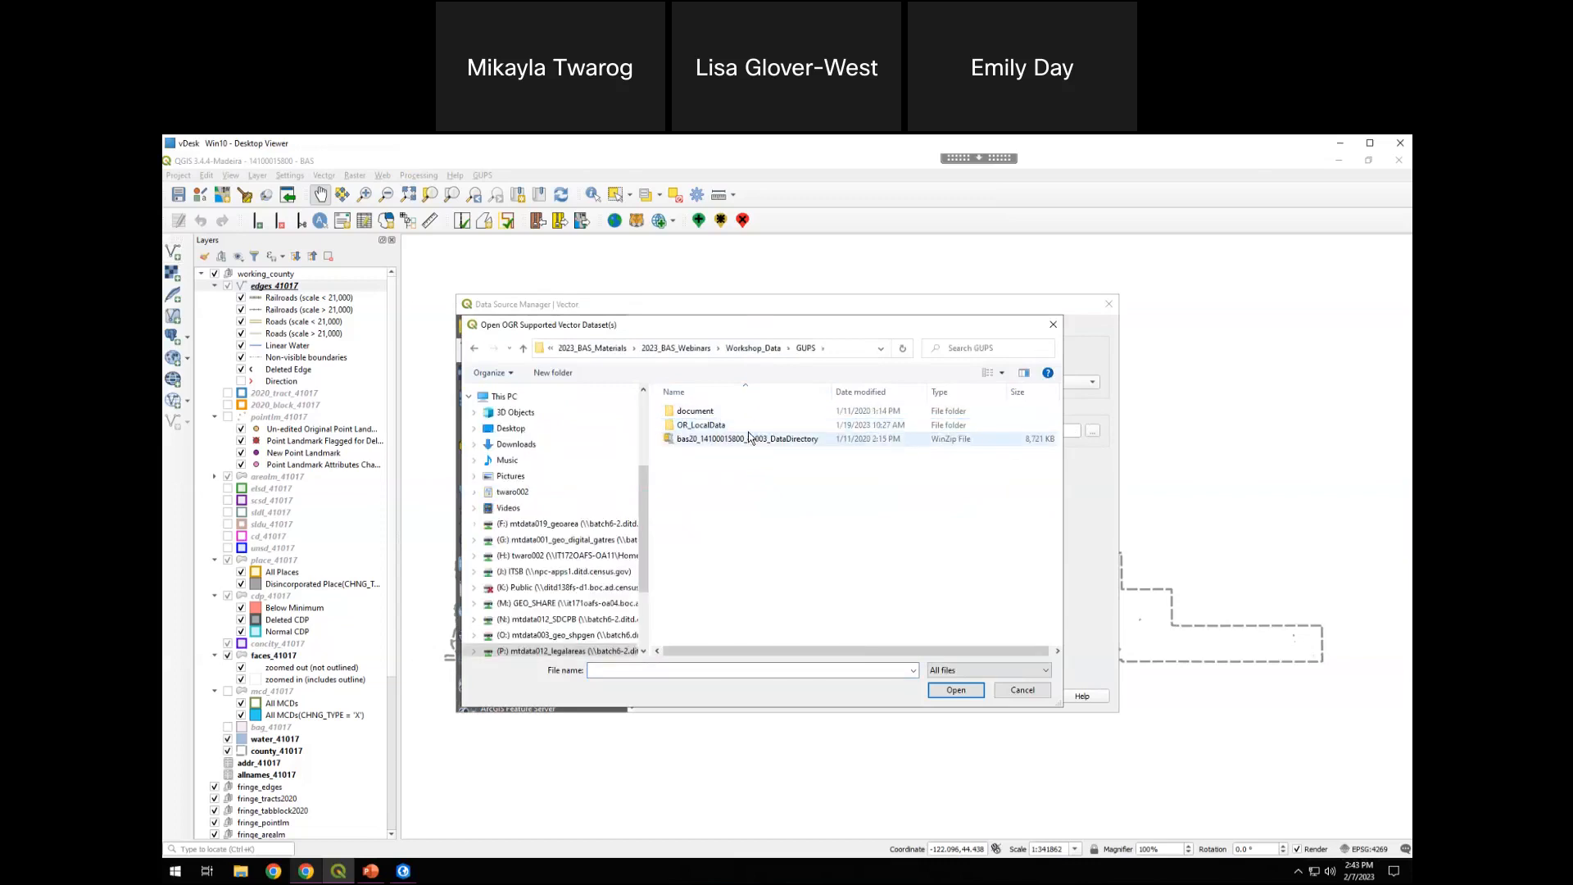
double_click(734, 428)
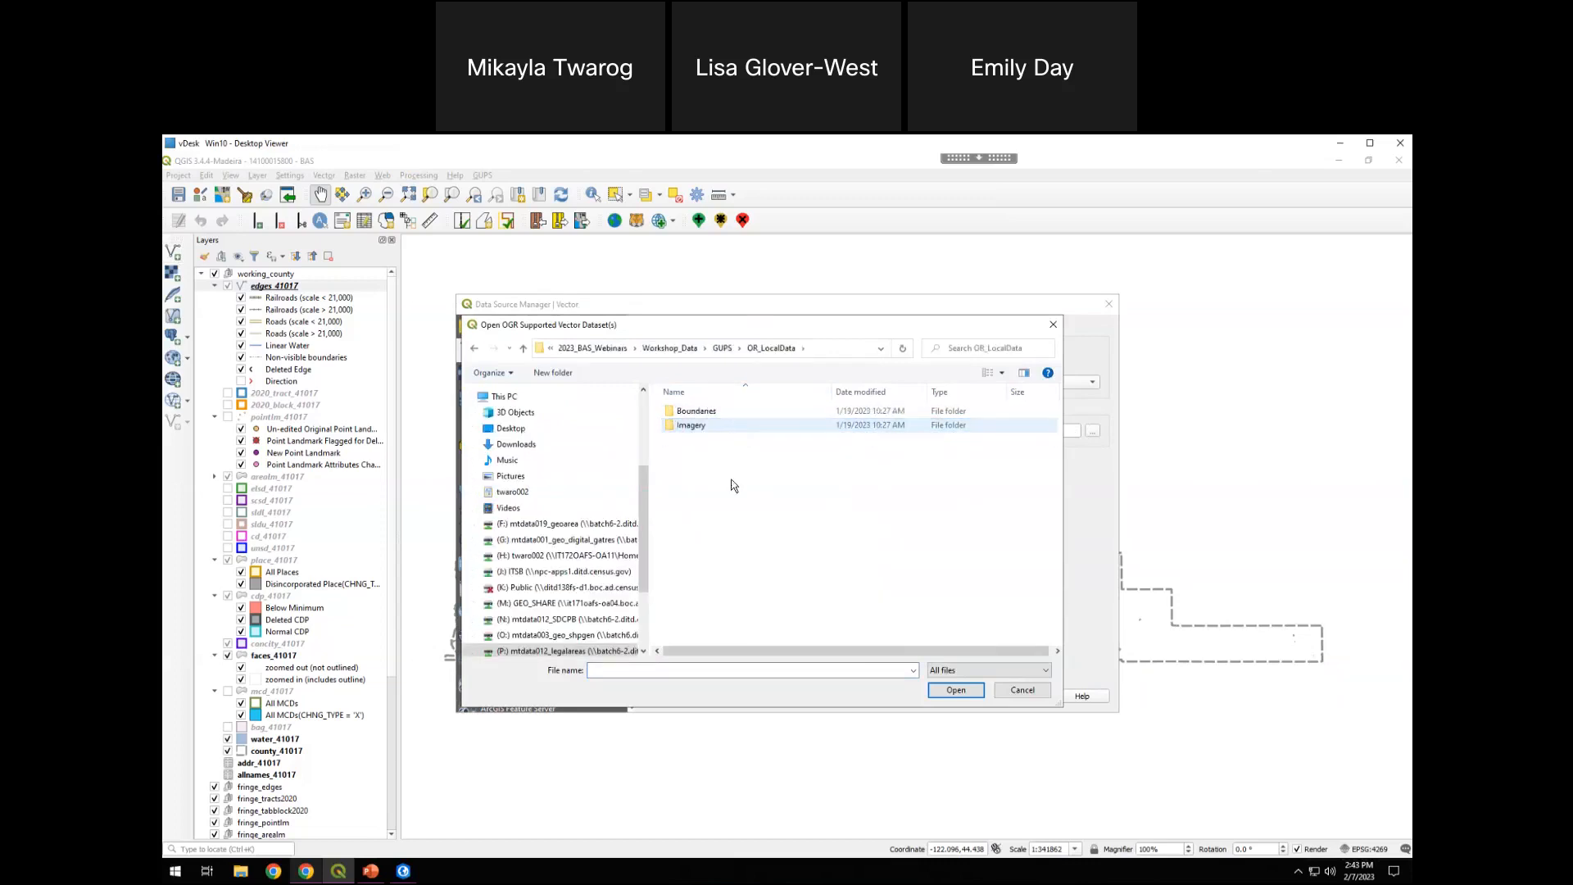
double_click(708, 412)
click(707, 413)
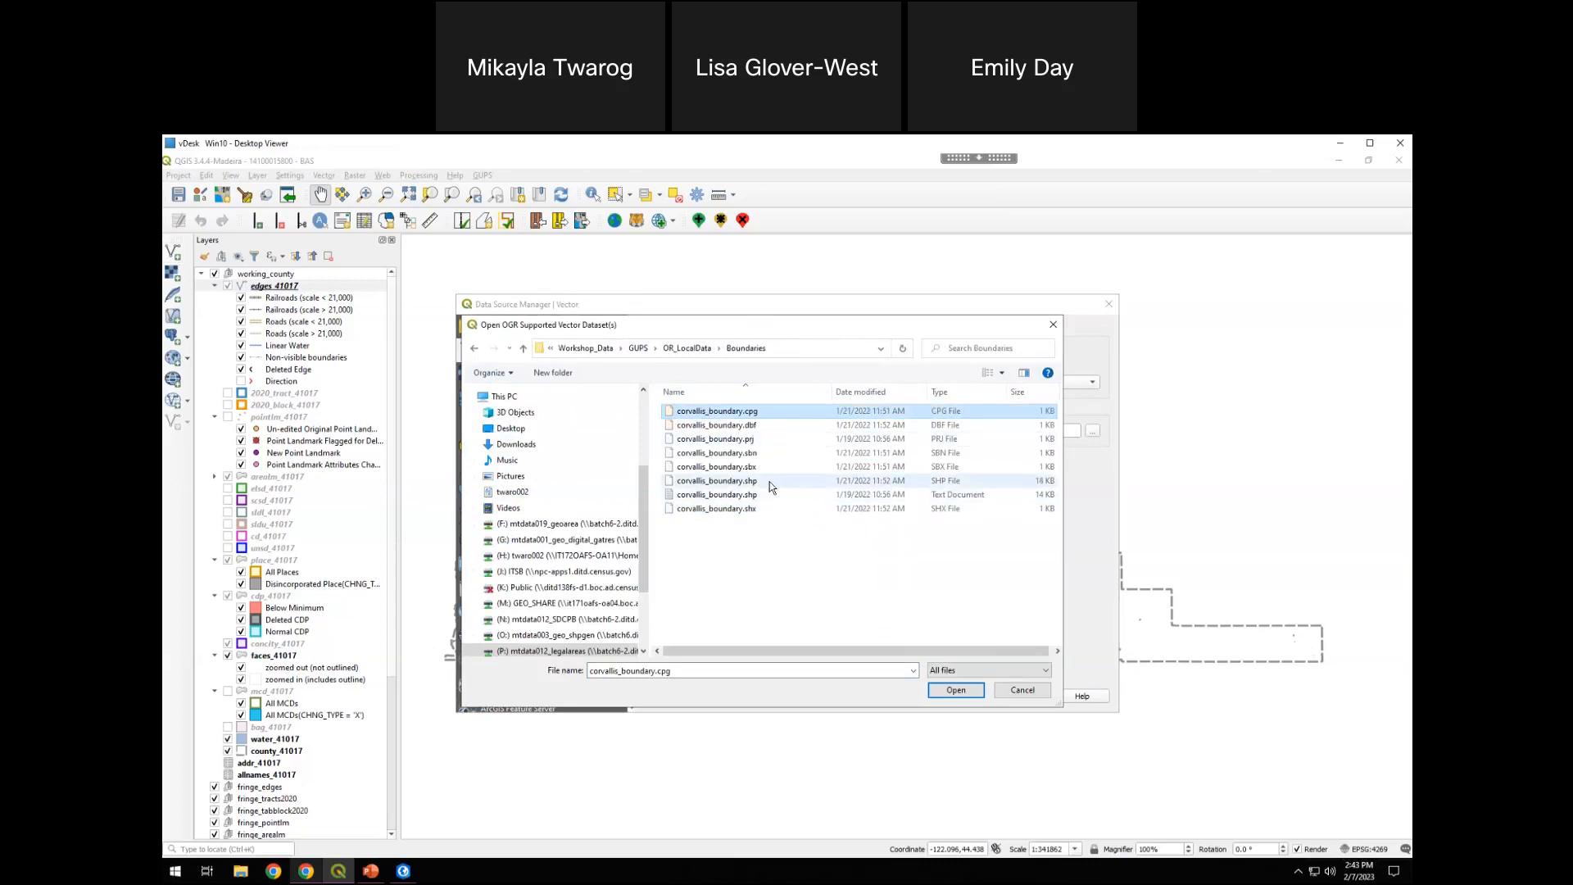
Add corvallis_boundary.shp to the project as a vector layer and close the Data Source Manager
click(730, 484)
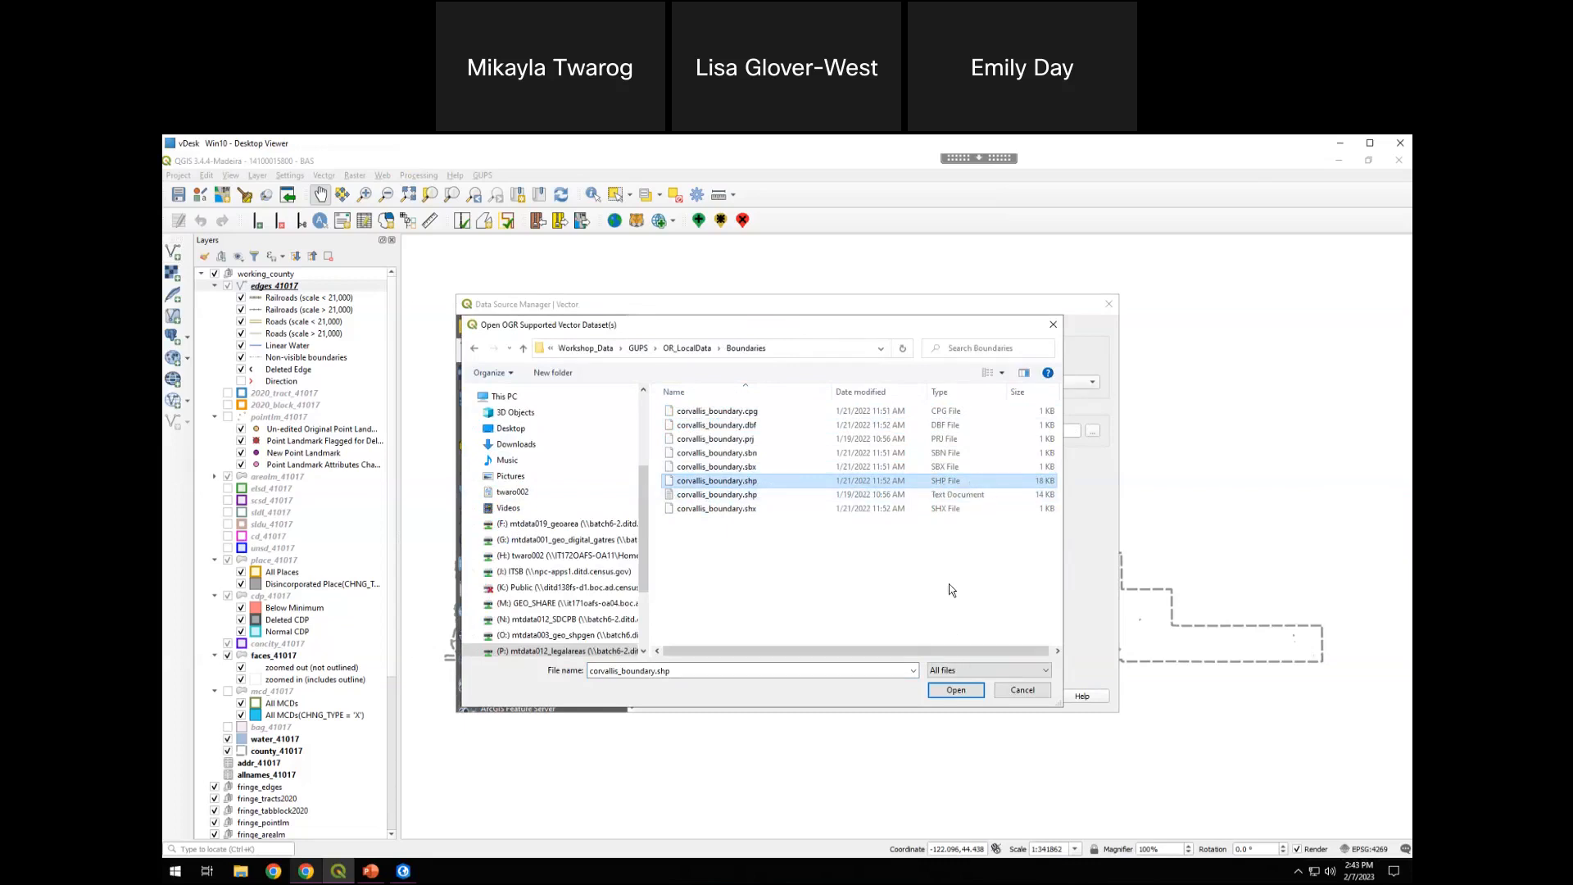
click(956, 690)
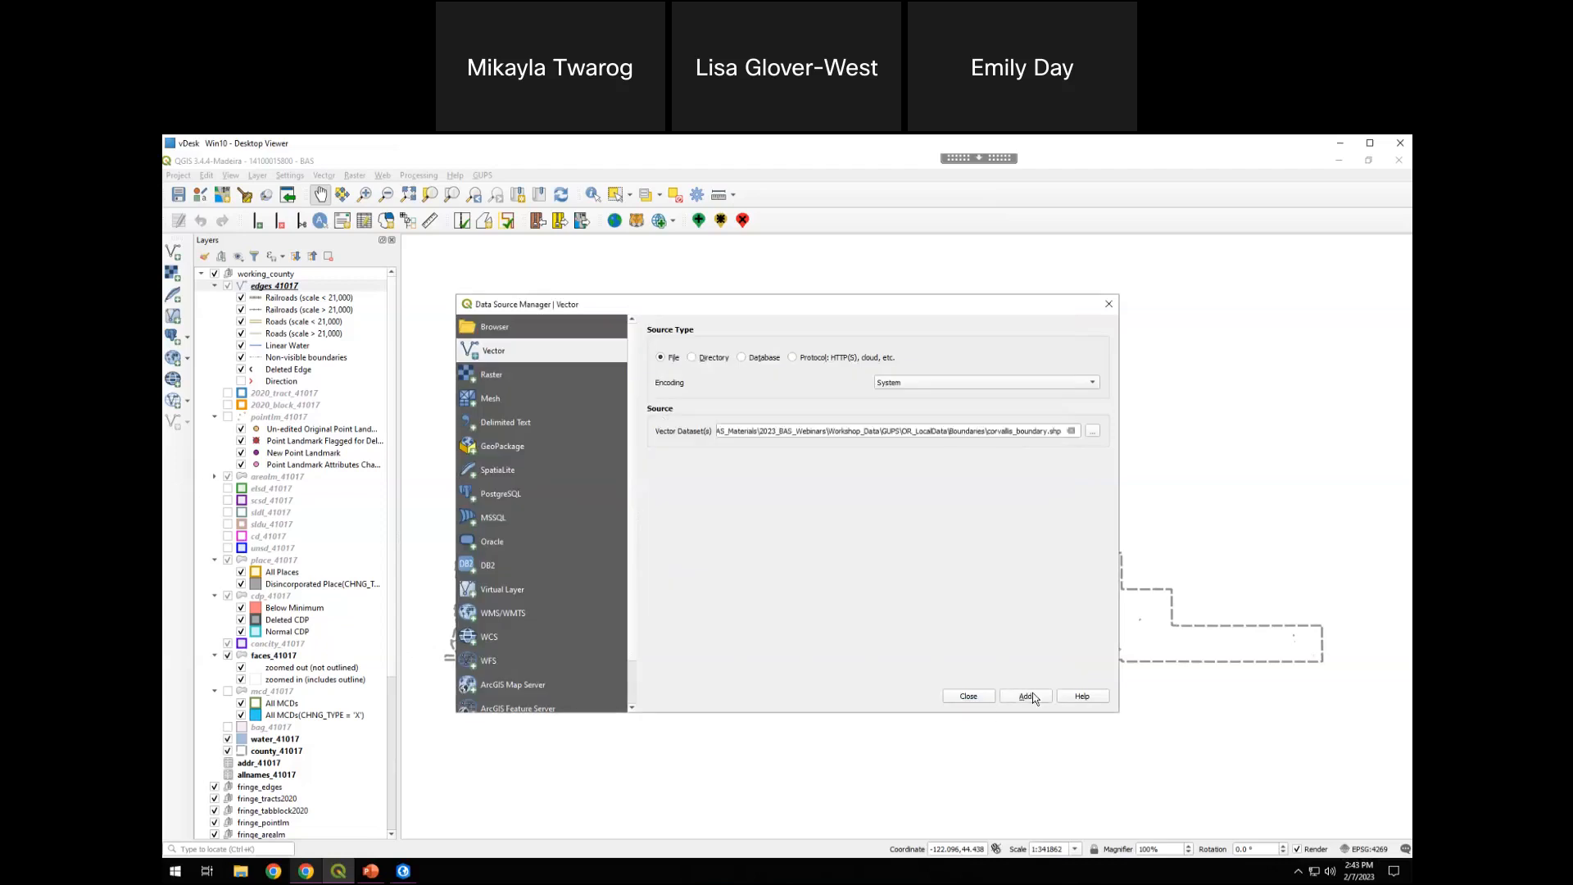
click(1023, 697)
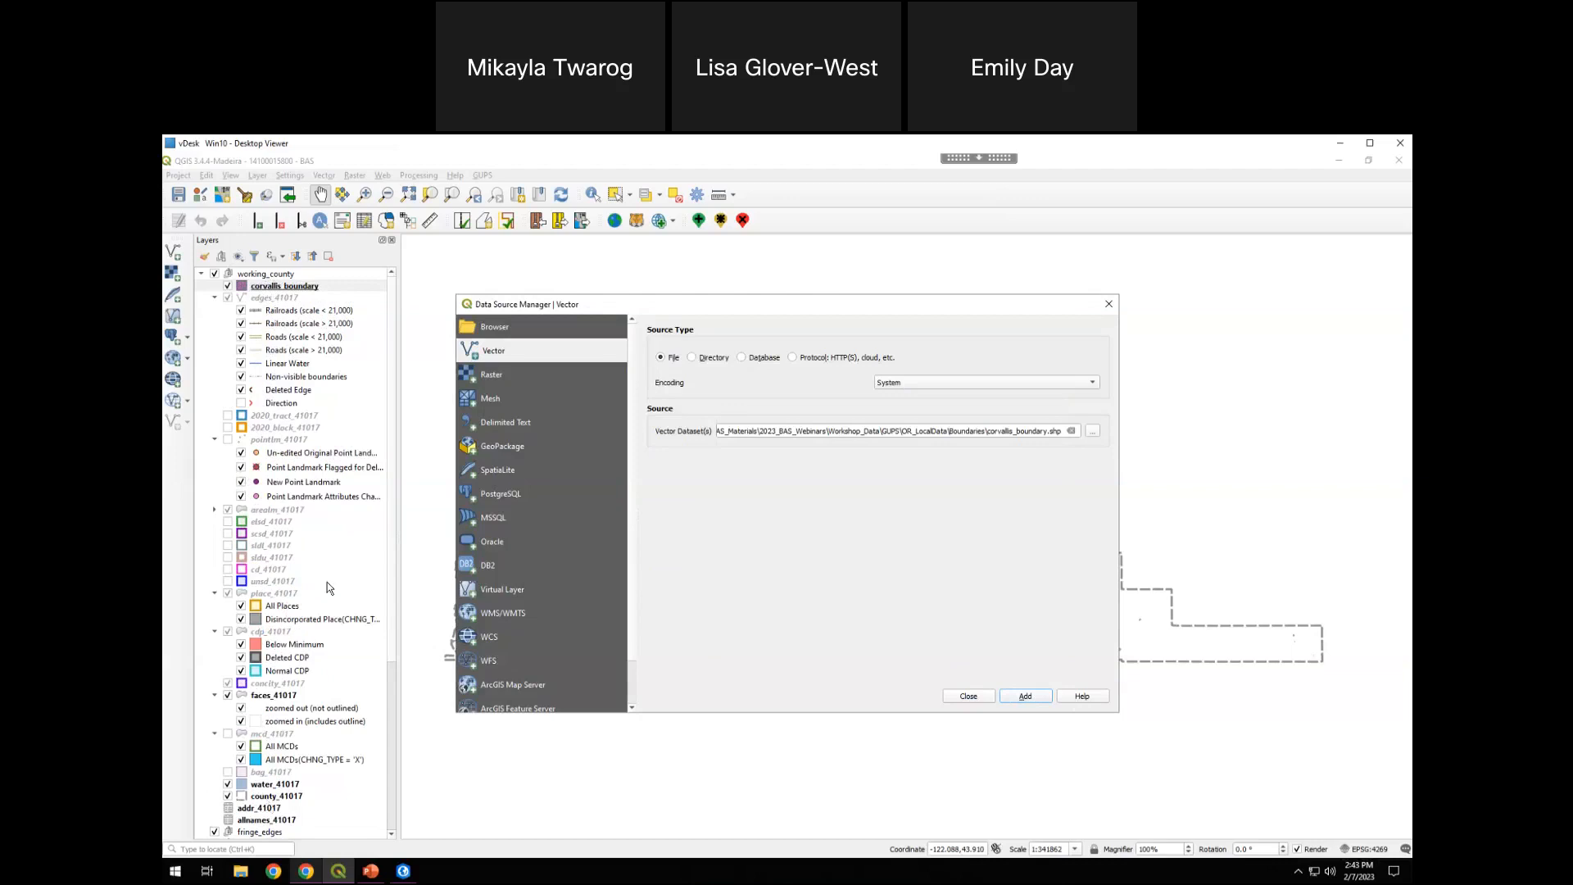
scroll(327, 581, down, 3)
scroll(306, 610, up, 3)
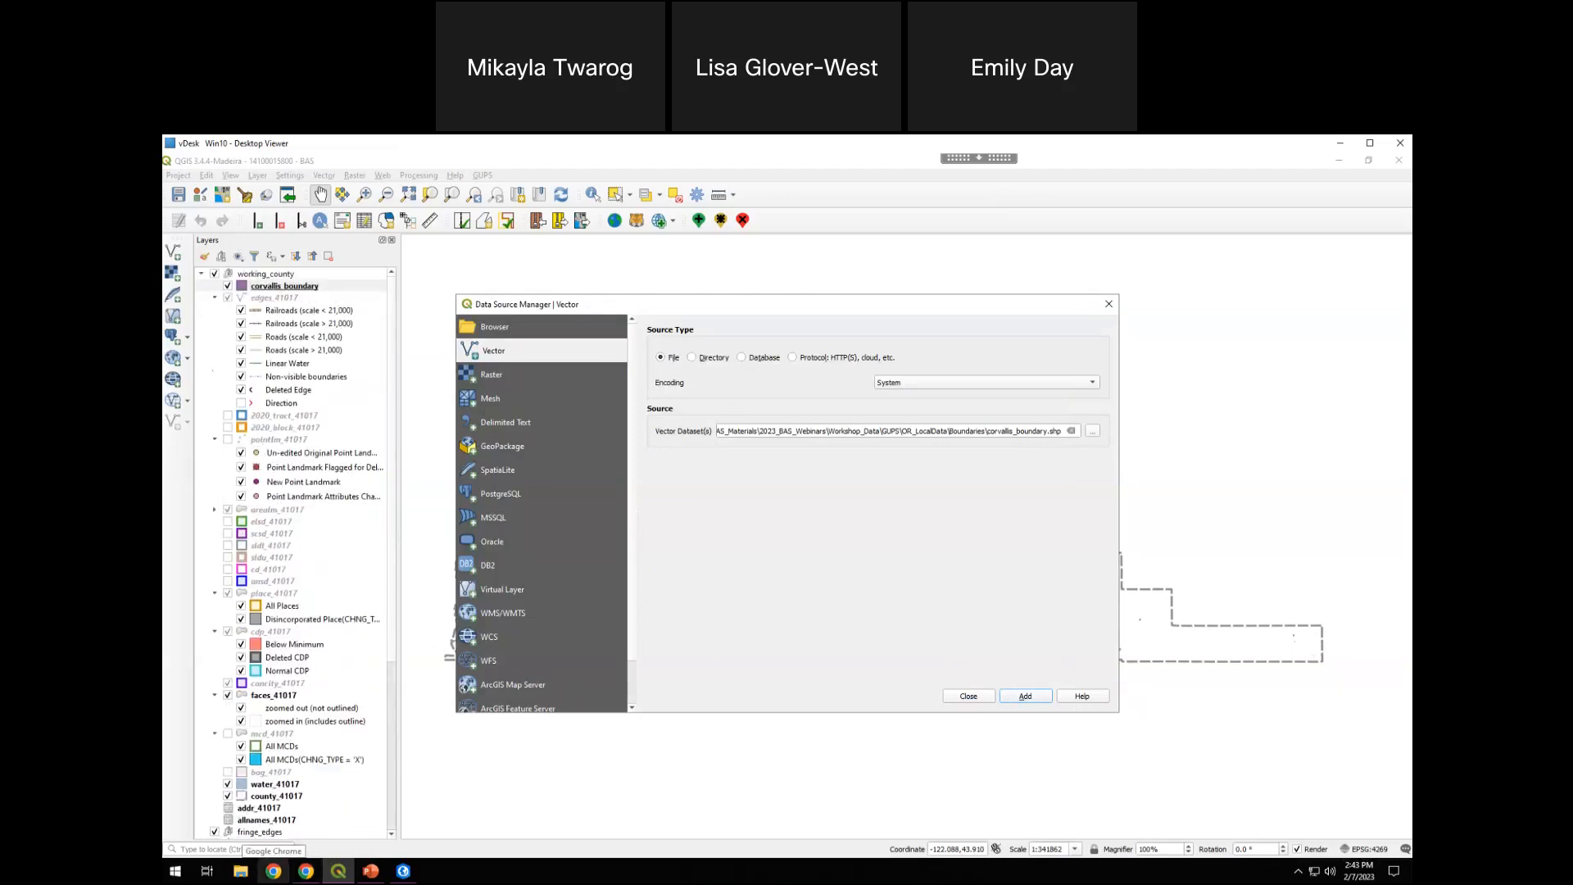
click(1110, 305)
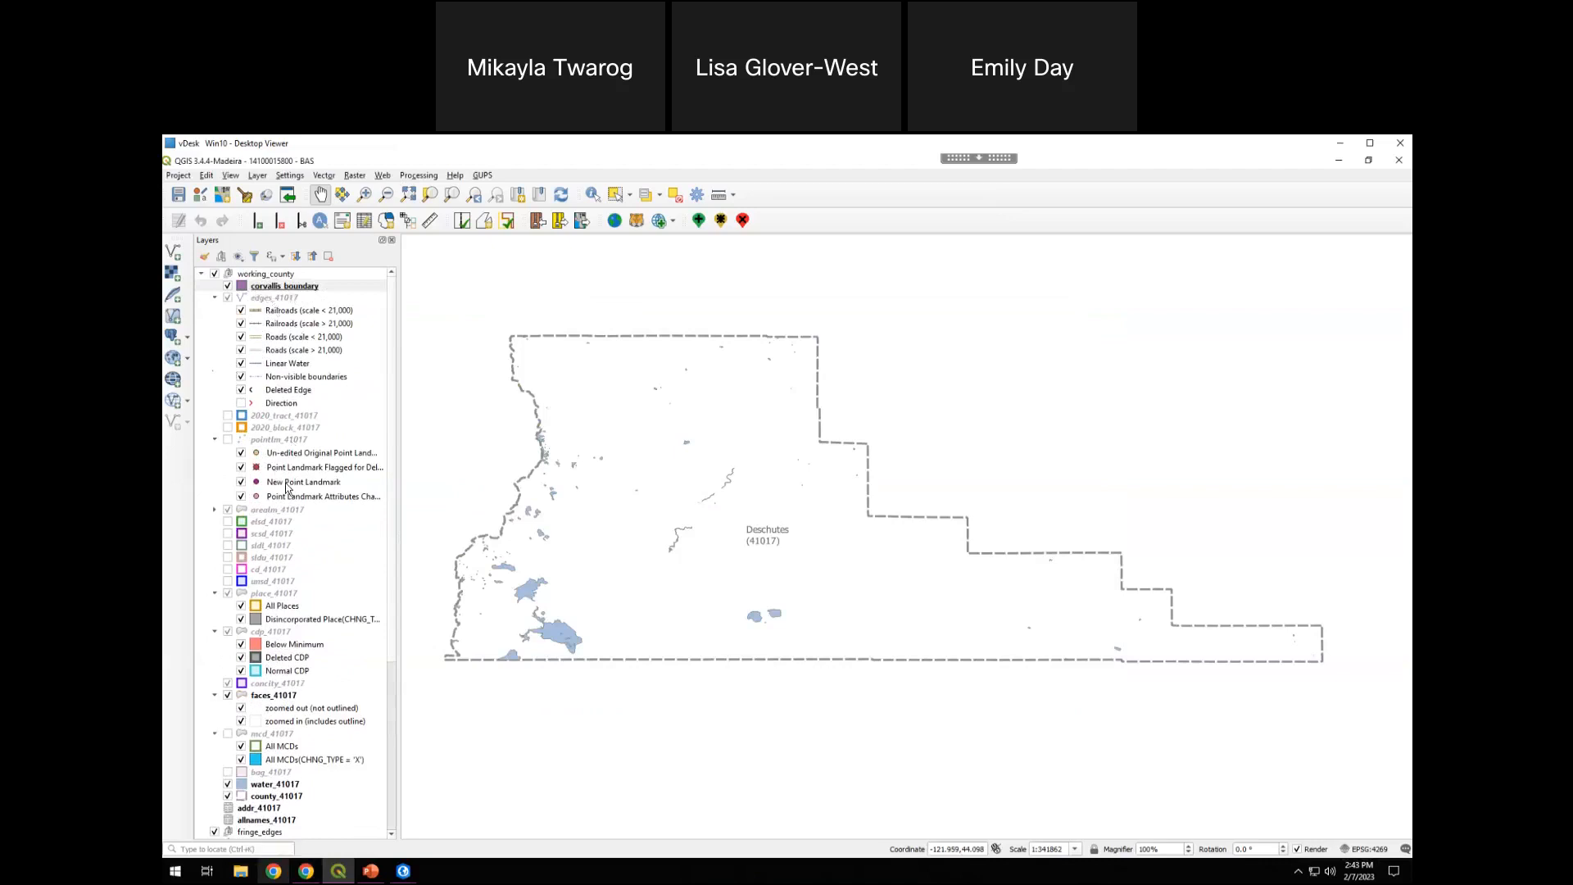
Examine the layer list from the working county layers down to the fringe layers, highlighting fringe_edges
scroll(279, 547, down, 2)
scroll(277, 547, down, 2)
scroll(274, 624, up, 4)
scroll(275, 460, down, 2)
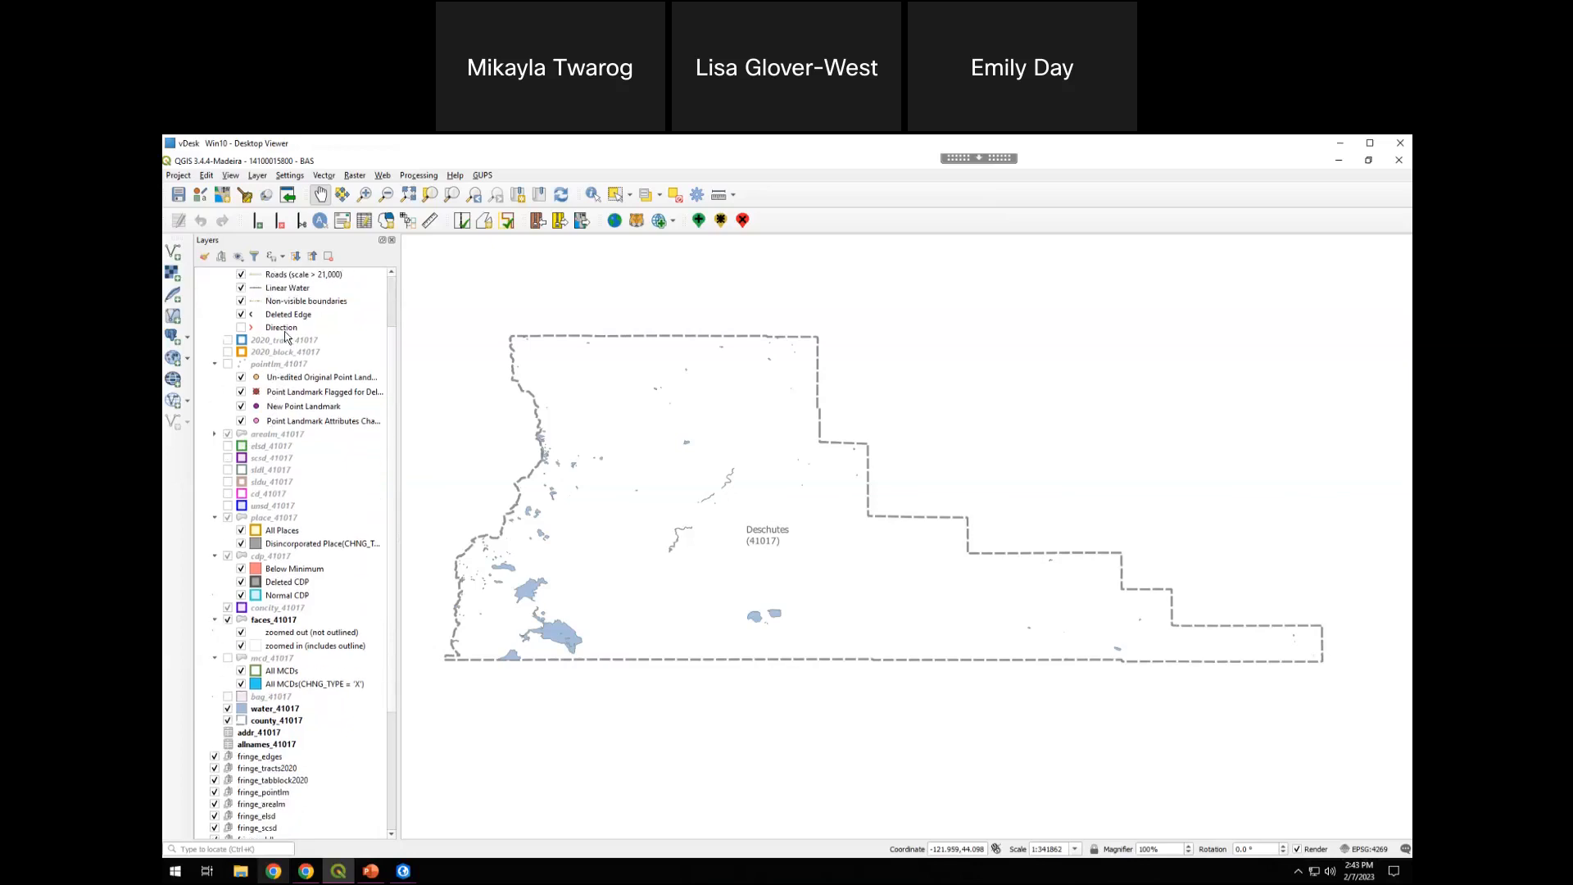
scroll(288, 492, down, 2)
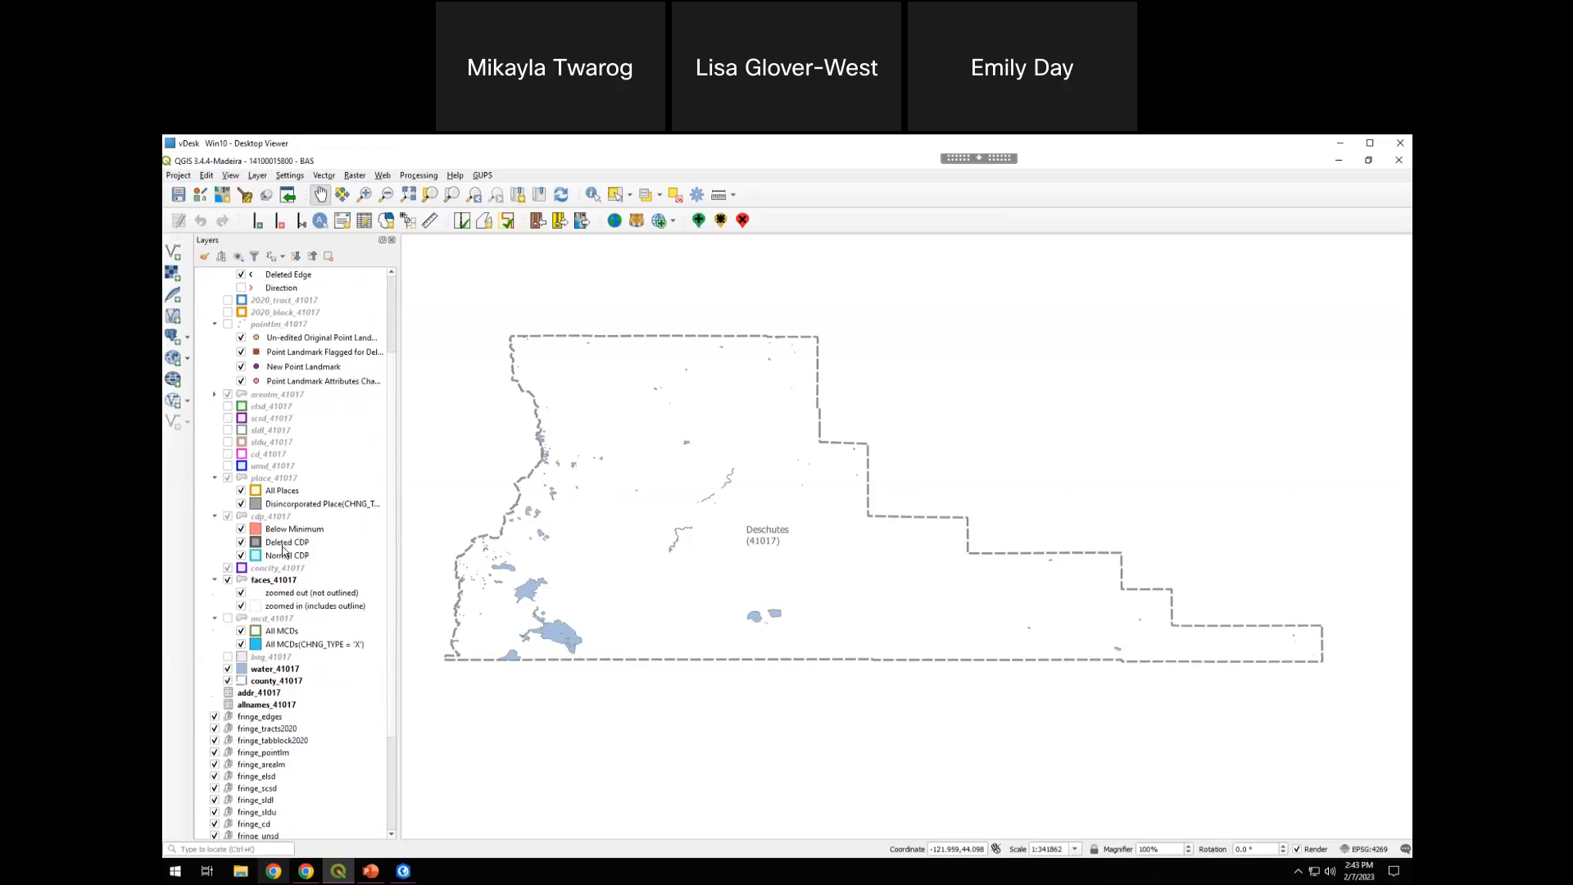
scroll(280, 532, down, 3)
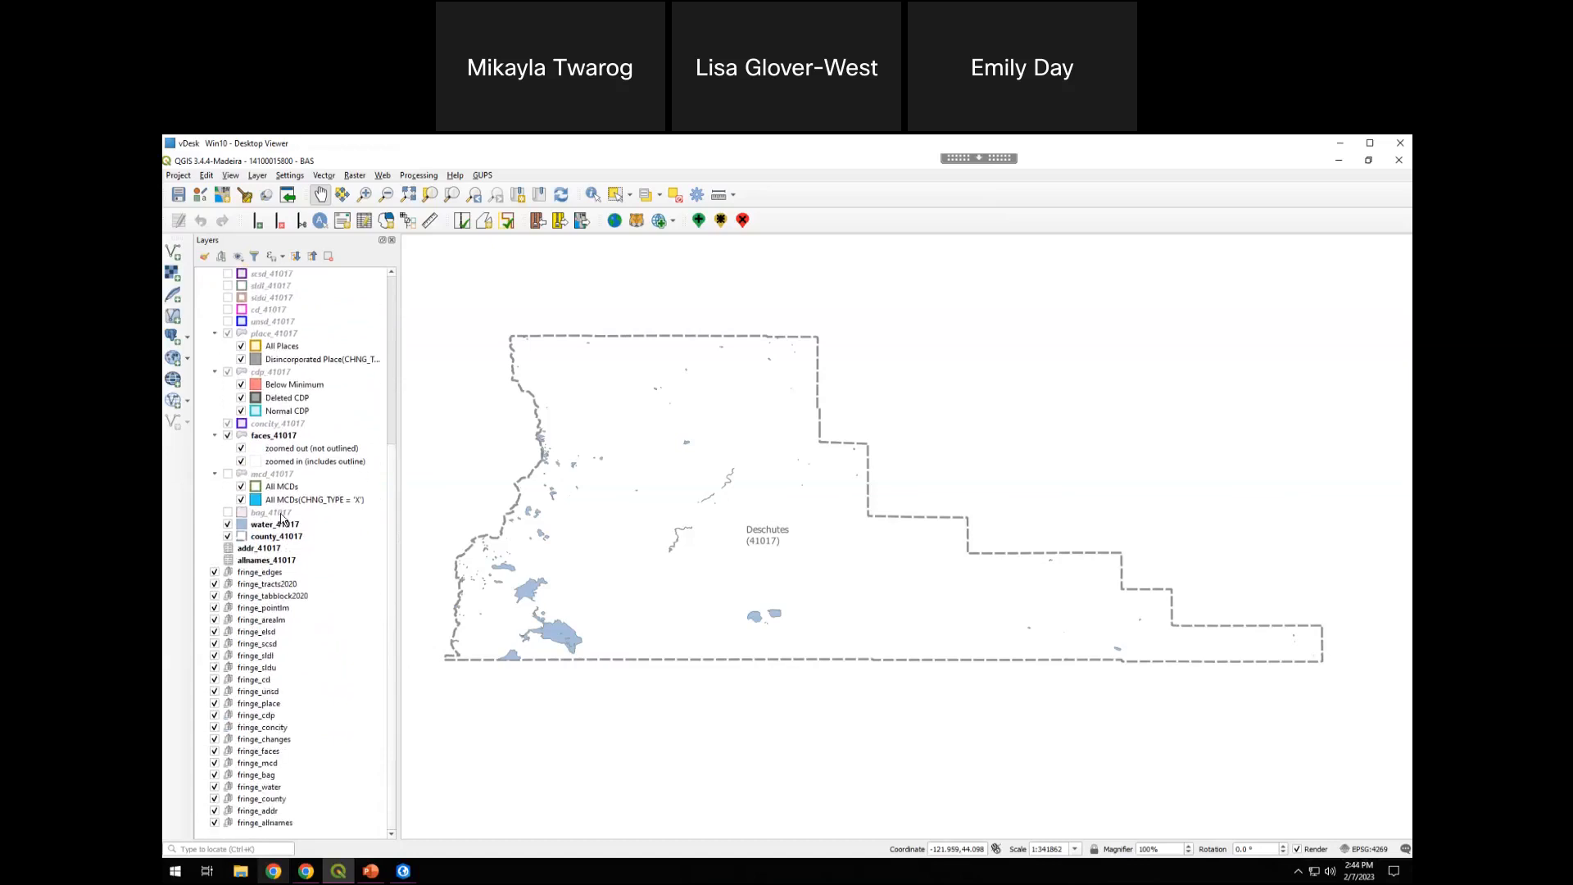
click(236, 575)
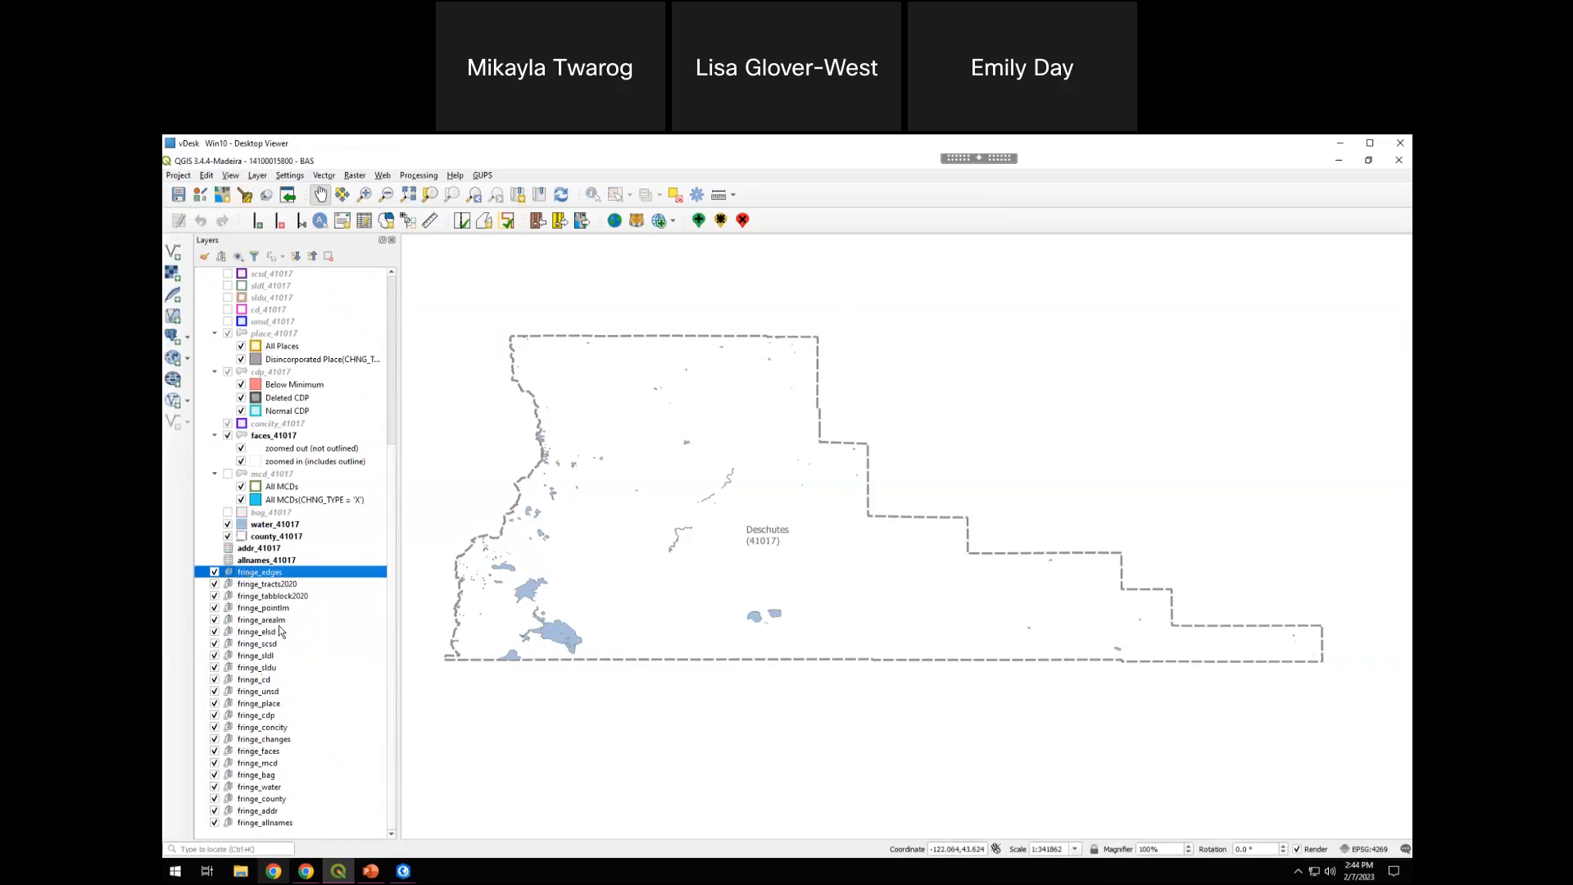
scroll(275, 623, up, 7)
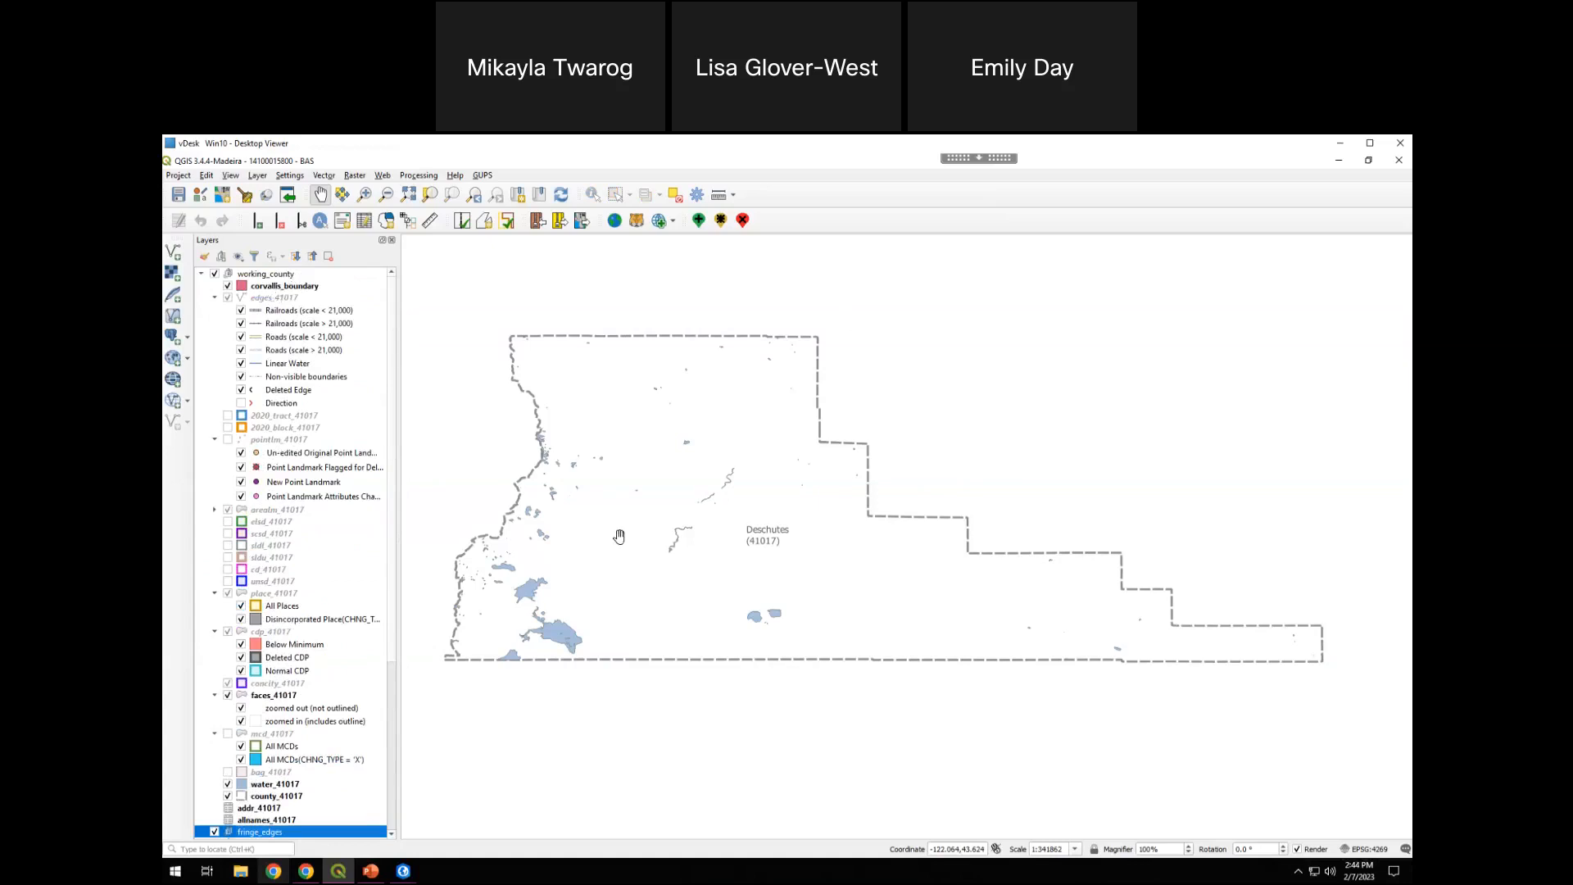
Examine the Deschutes County map from its cities to the county's outer edges, looking for the Corvallis area
scroll(710, 479, up, 3)
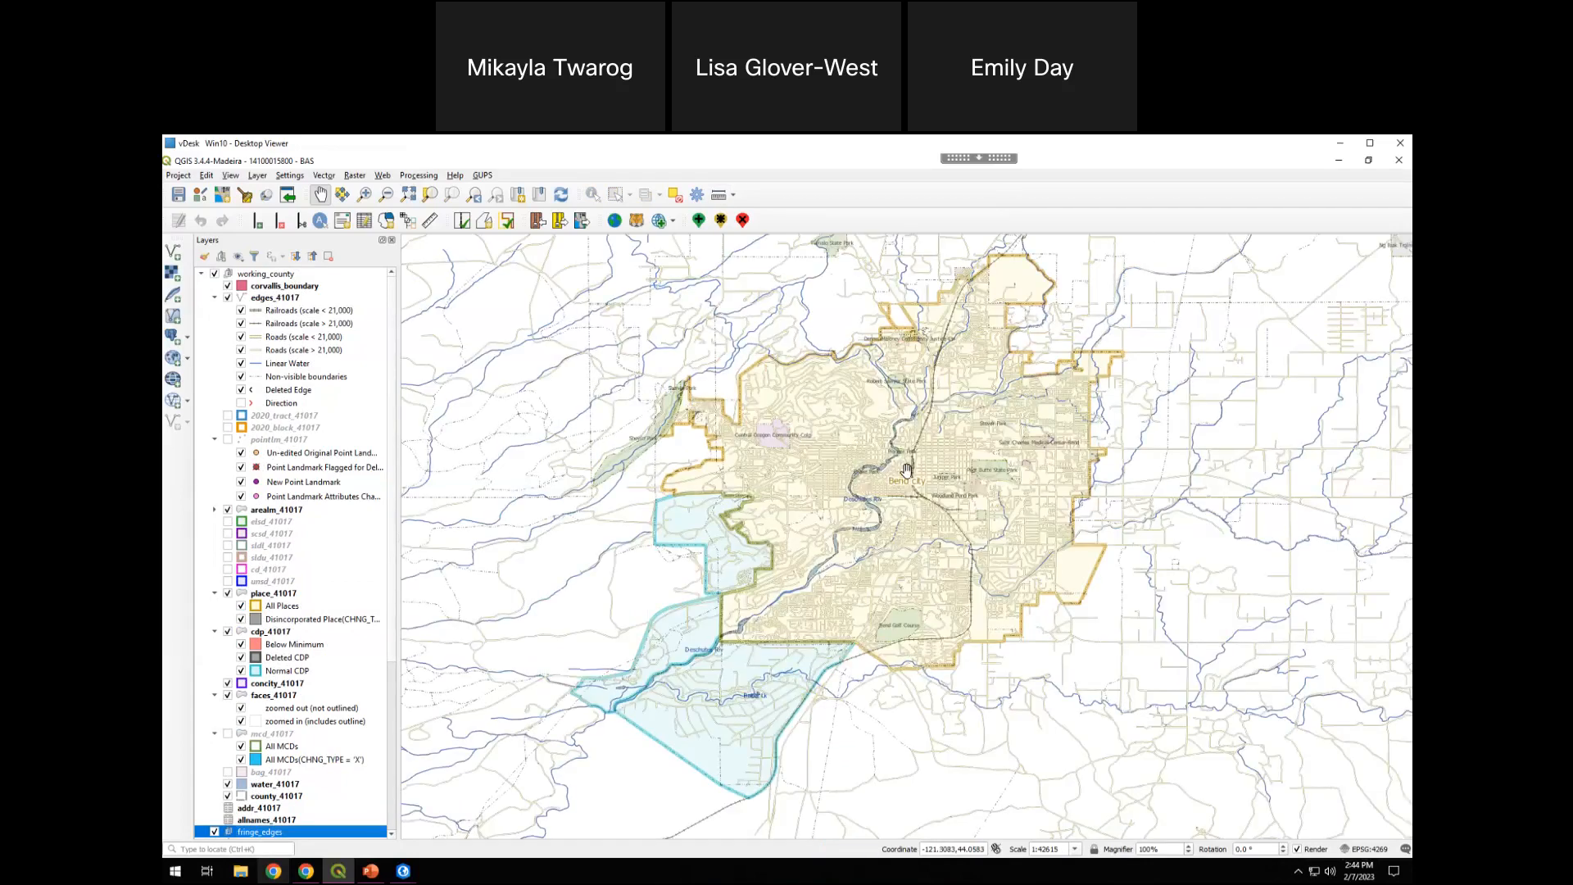
scroll(909, 516, down, 2)
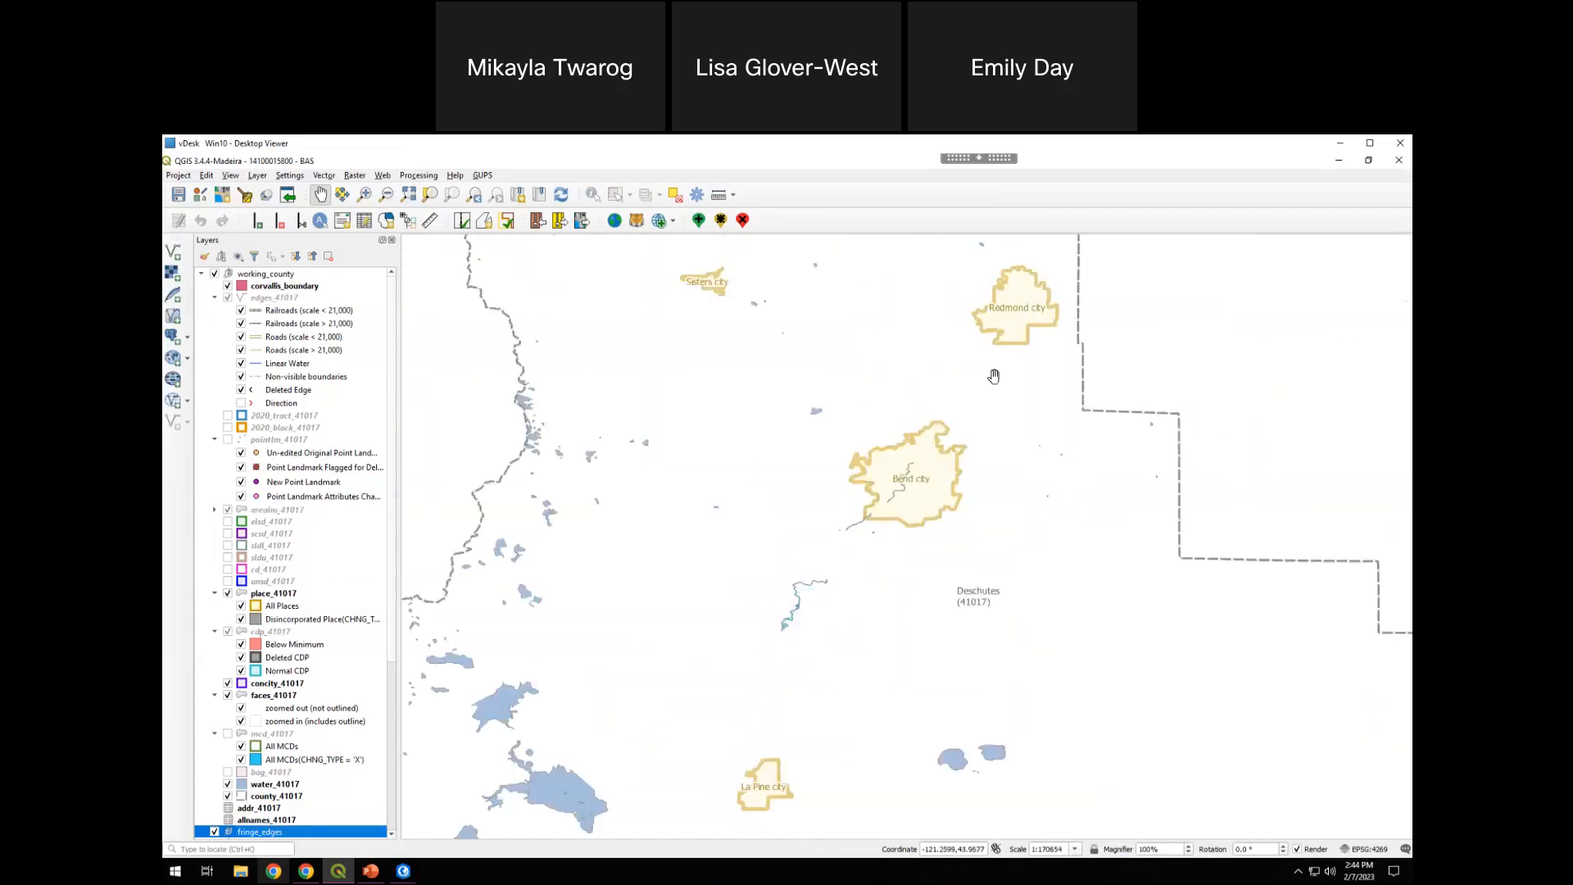
drag(836, 407, 923, 672)
drag(1016, 806, 697, 411)
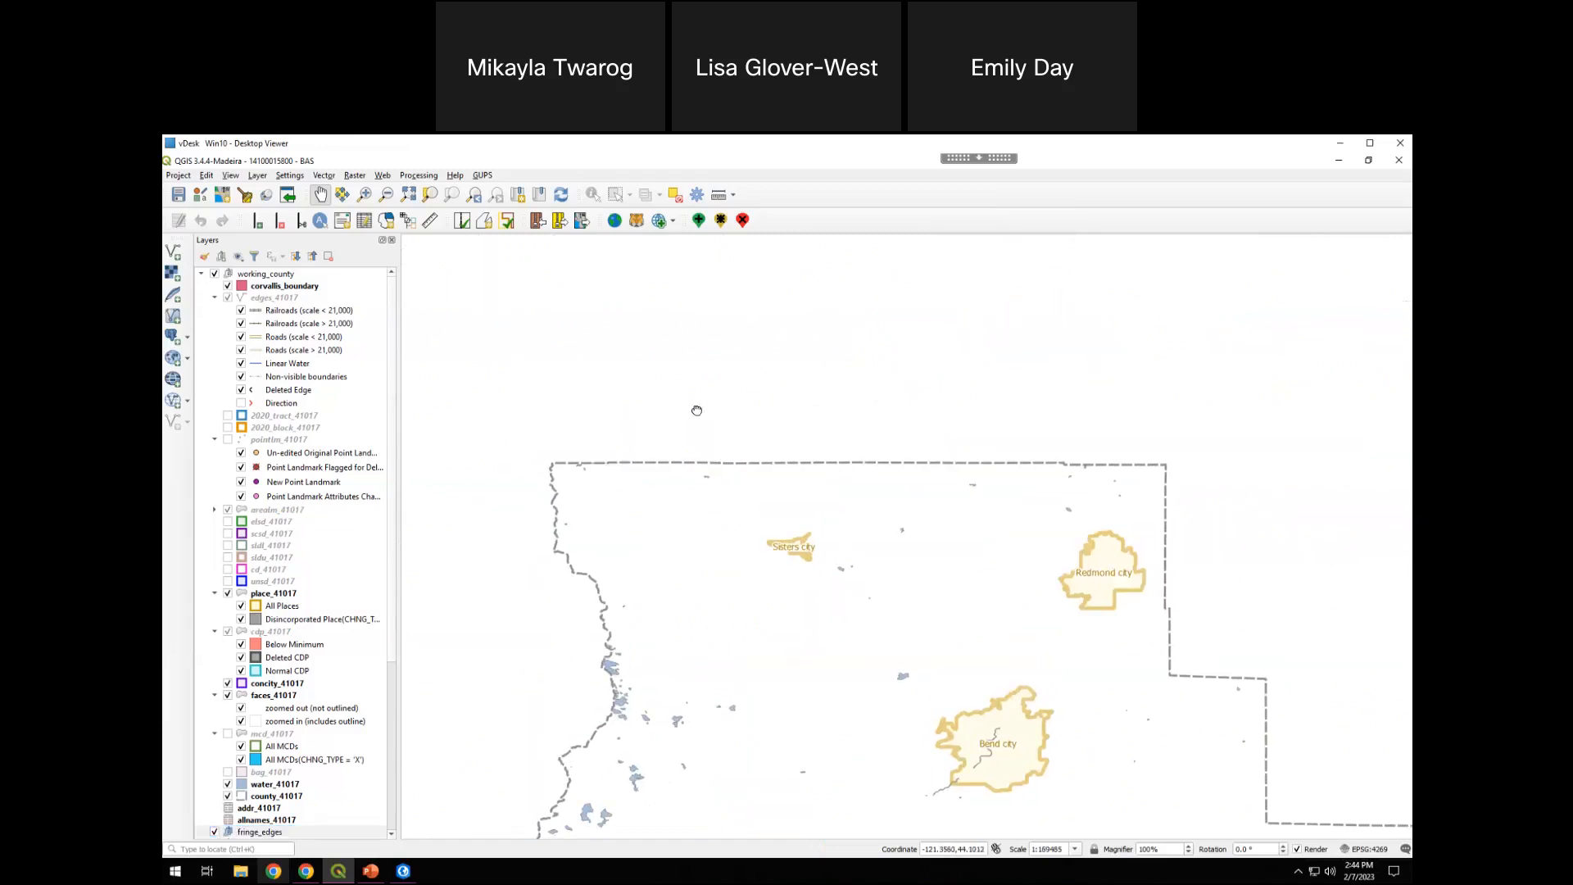
scroll(528, 657, up, 1)
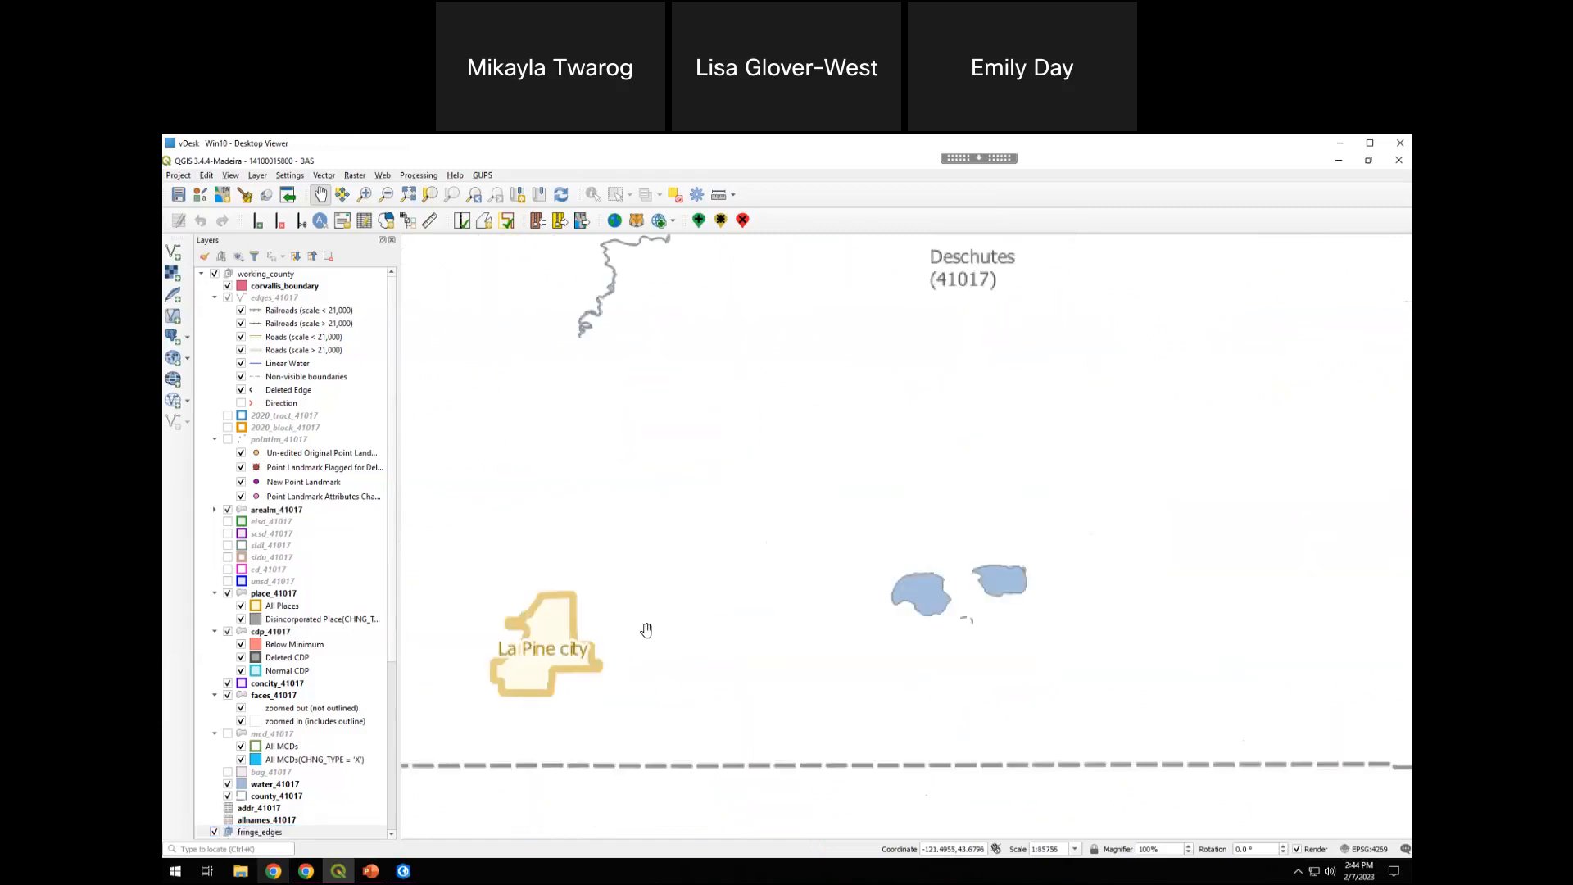
drag(1102, 497, 501, 518)
drag(1110, 524, 546, 540)
drag(1140, 560, 1221, 450)
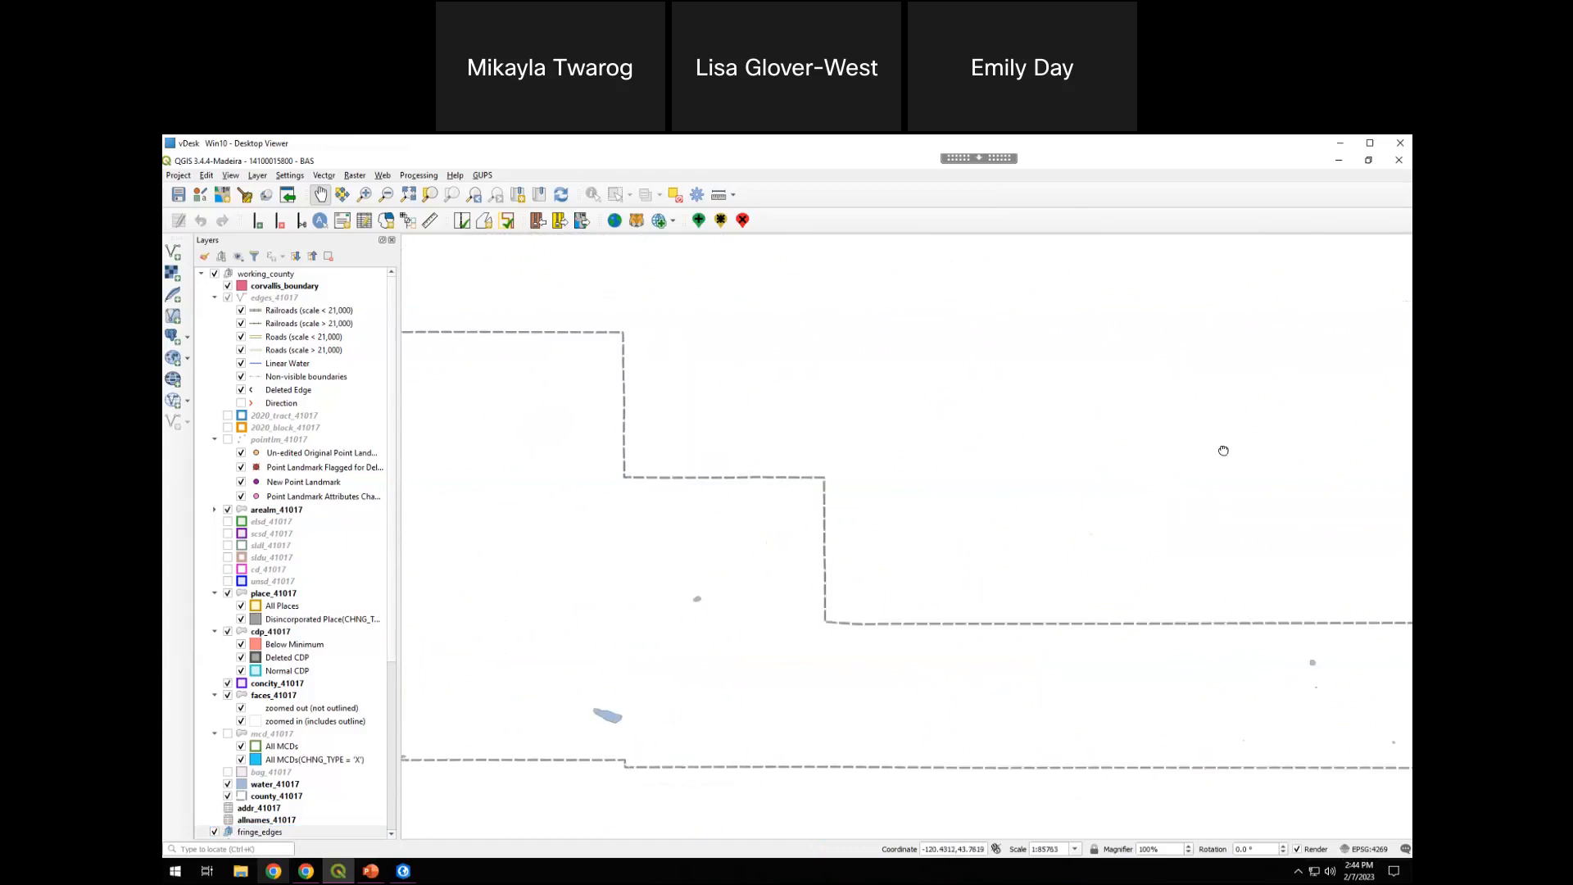
drag(439, 477, 1046, 527)
drag(404, 453, 1008, 518)
drag(581, 557, 1009, 518)
drag(1113, 369, 832, 663)
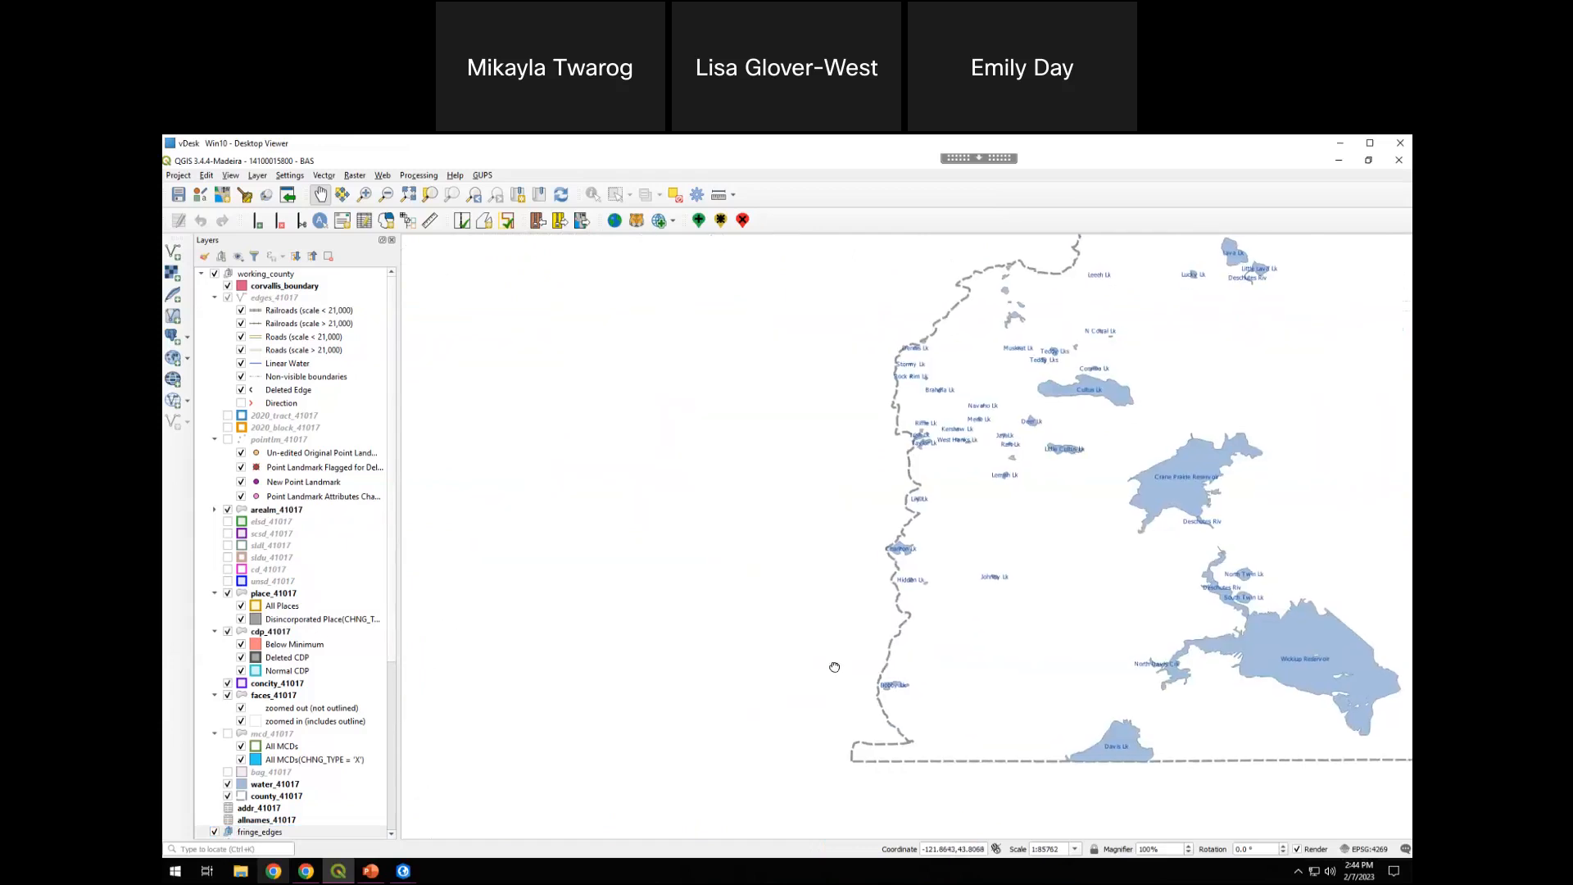
drag(1083, 456, 770, 723)
drag(972, 458, 874, 767)
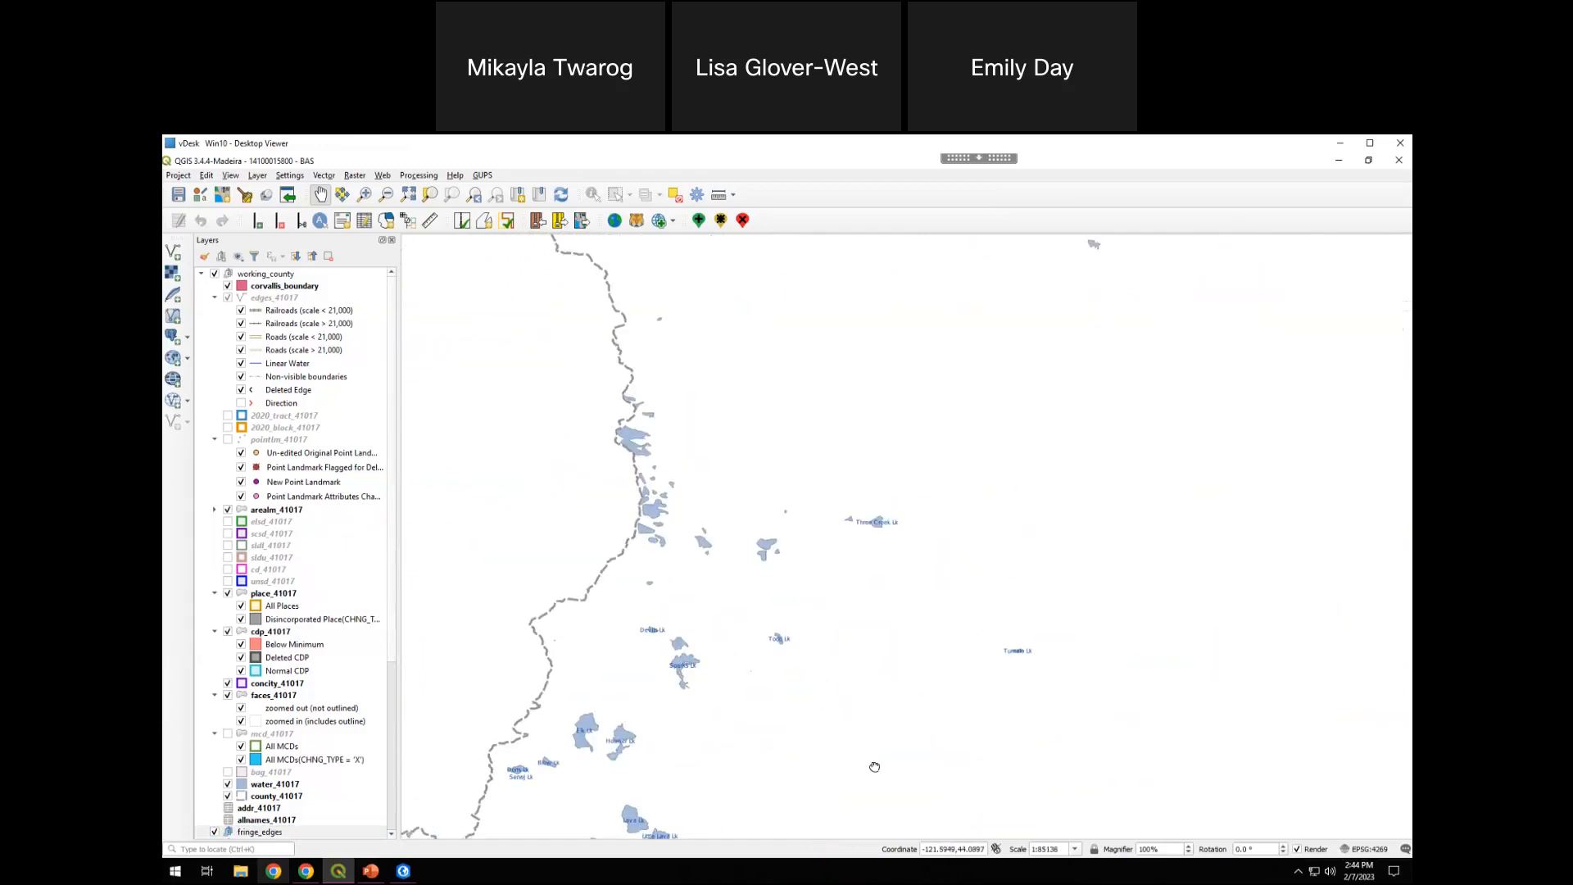
drag(1065, 716, 789, 500)
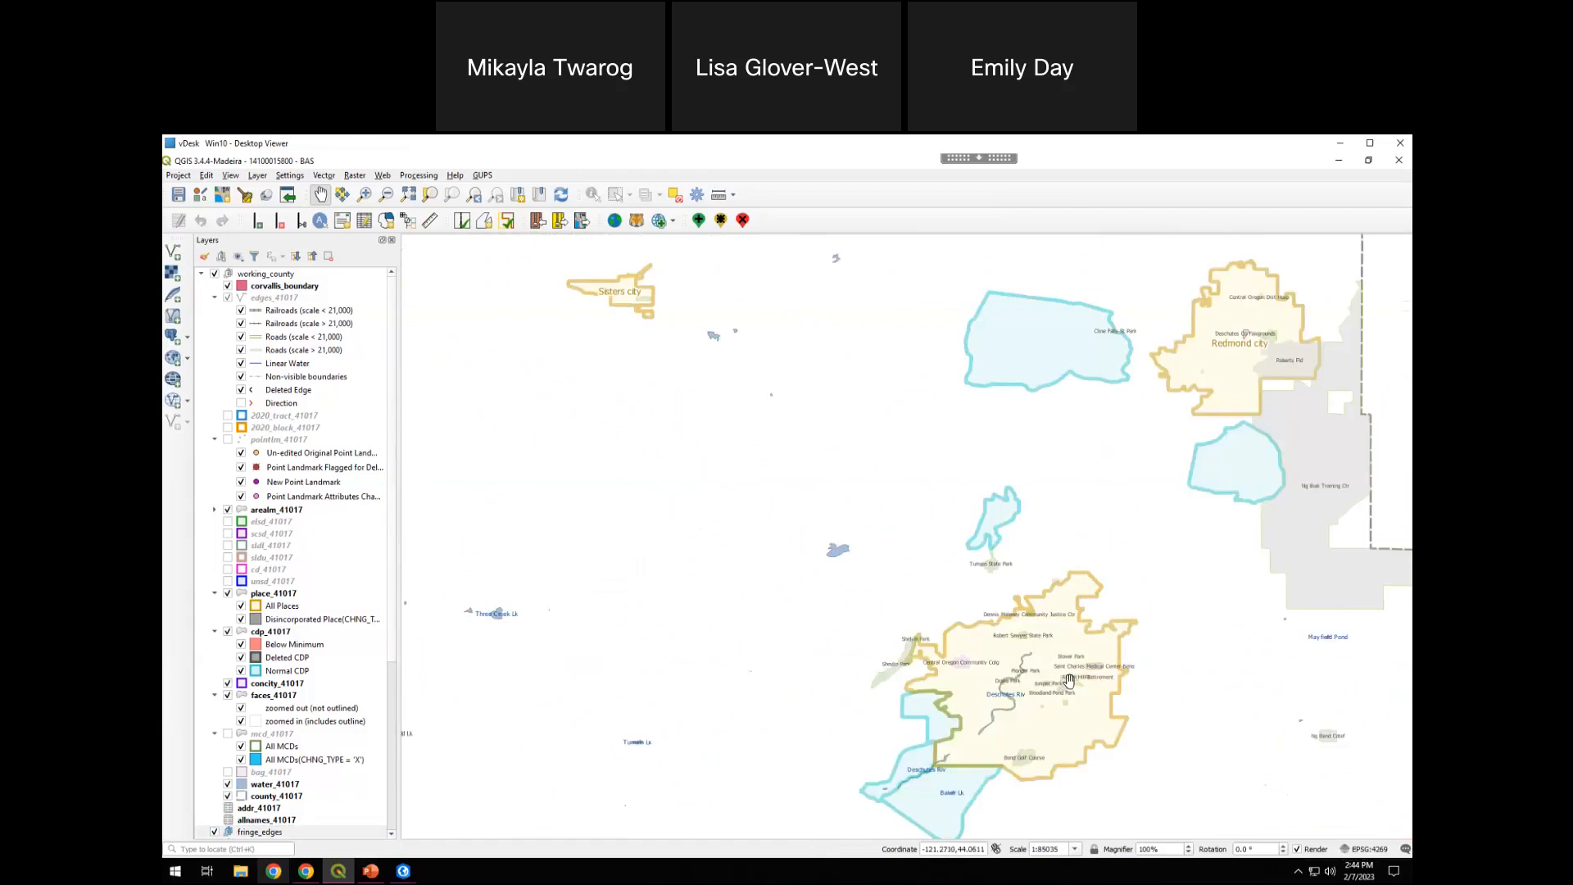
Zoom to the corvallis_boundary layer and check where it lies relative to the loaded county data
right_click(301, 290)
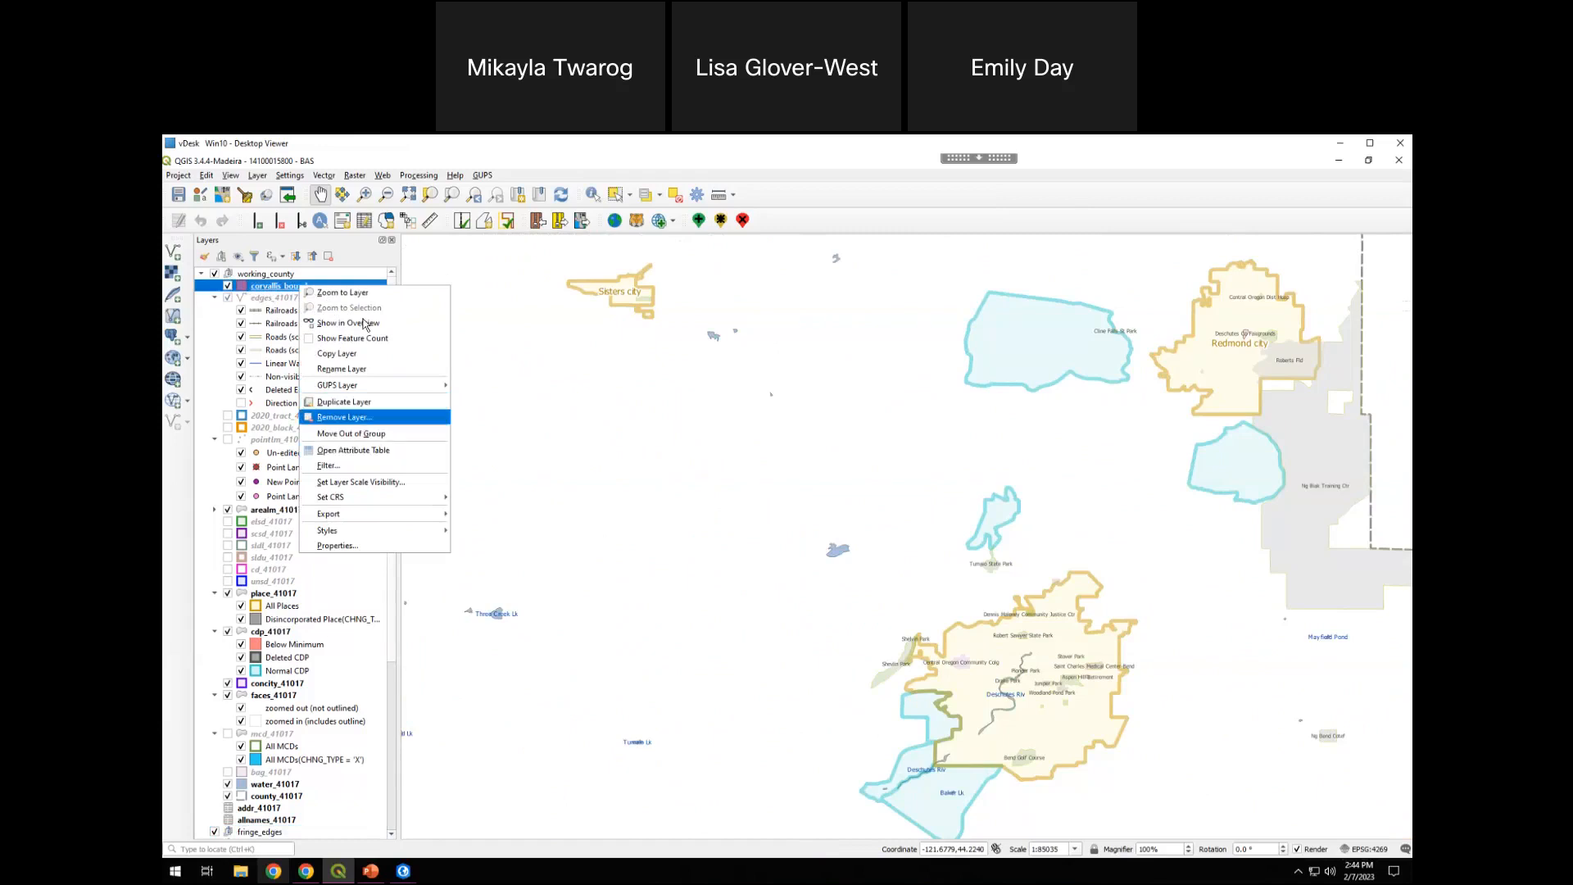
click(366, 291)
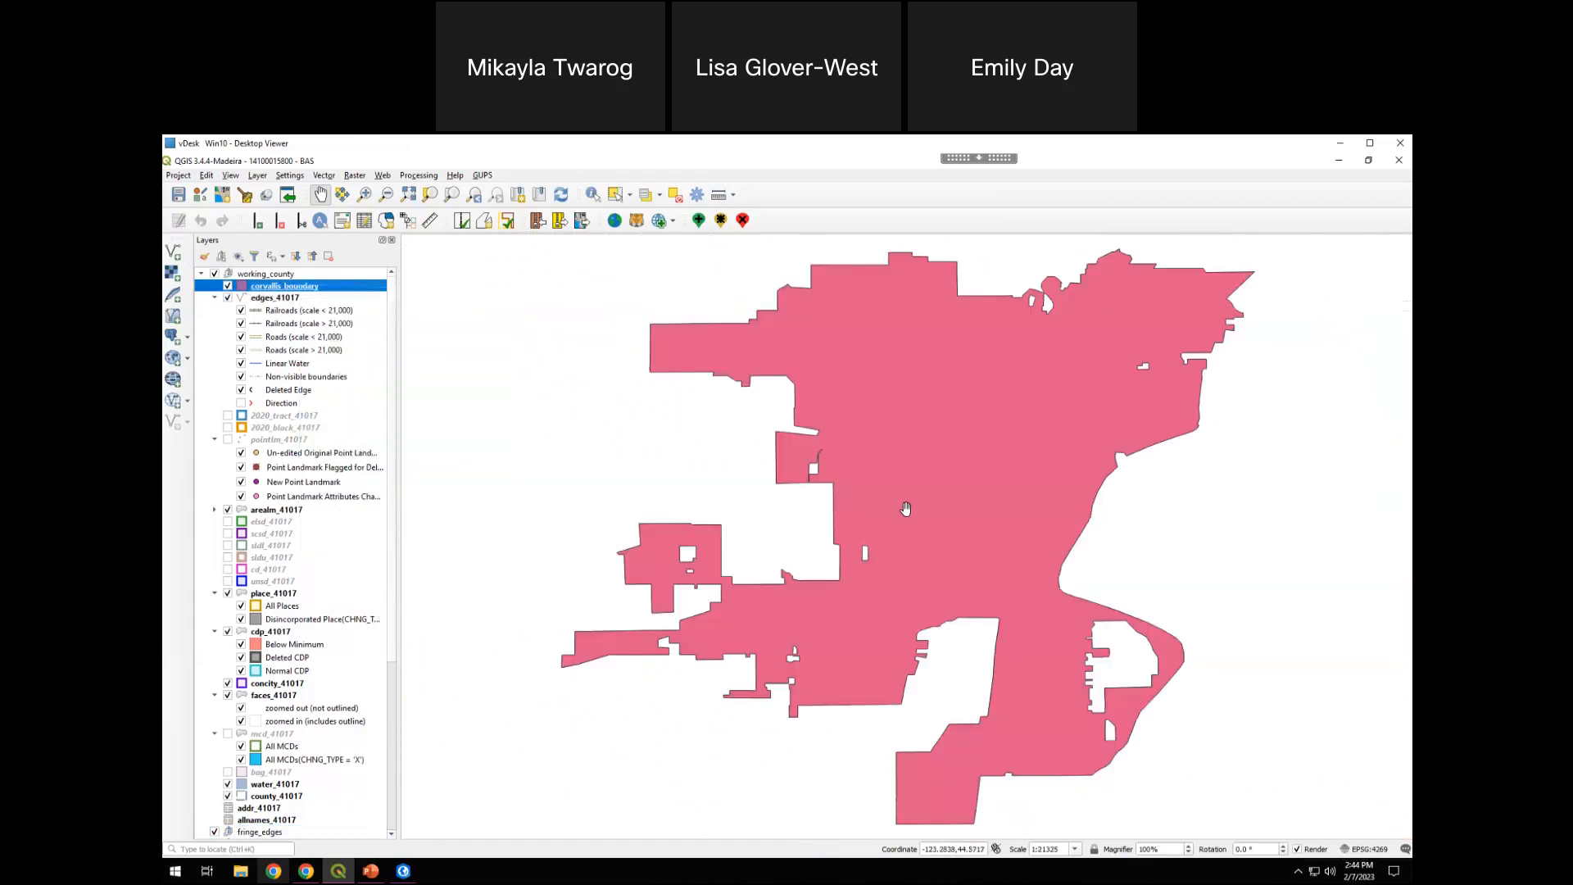
scroll(857, 530, down, 2)
scroll(852, 534, down, 1)
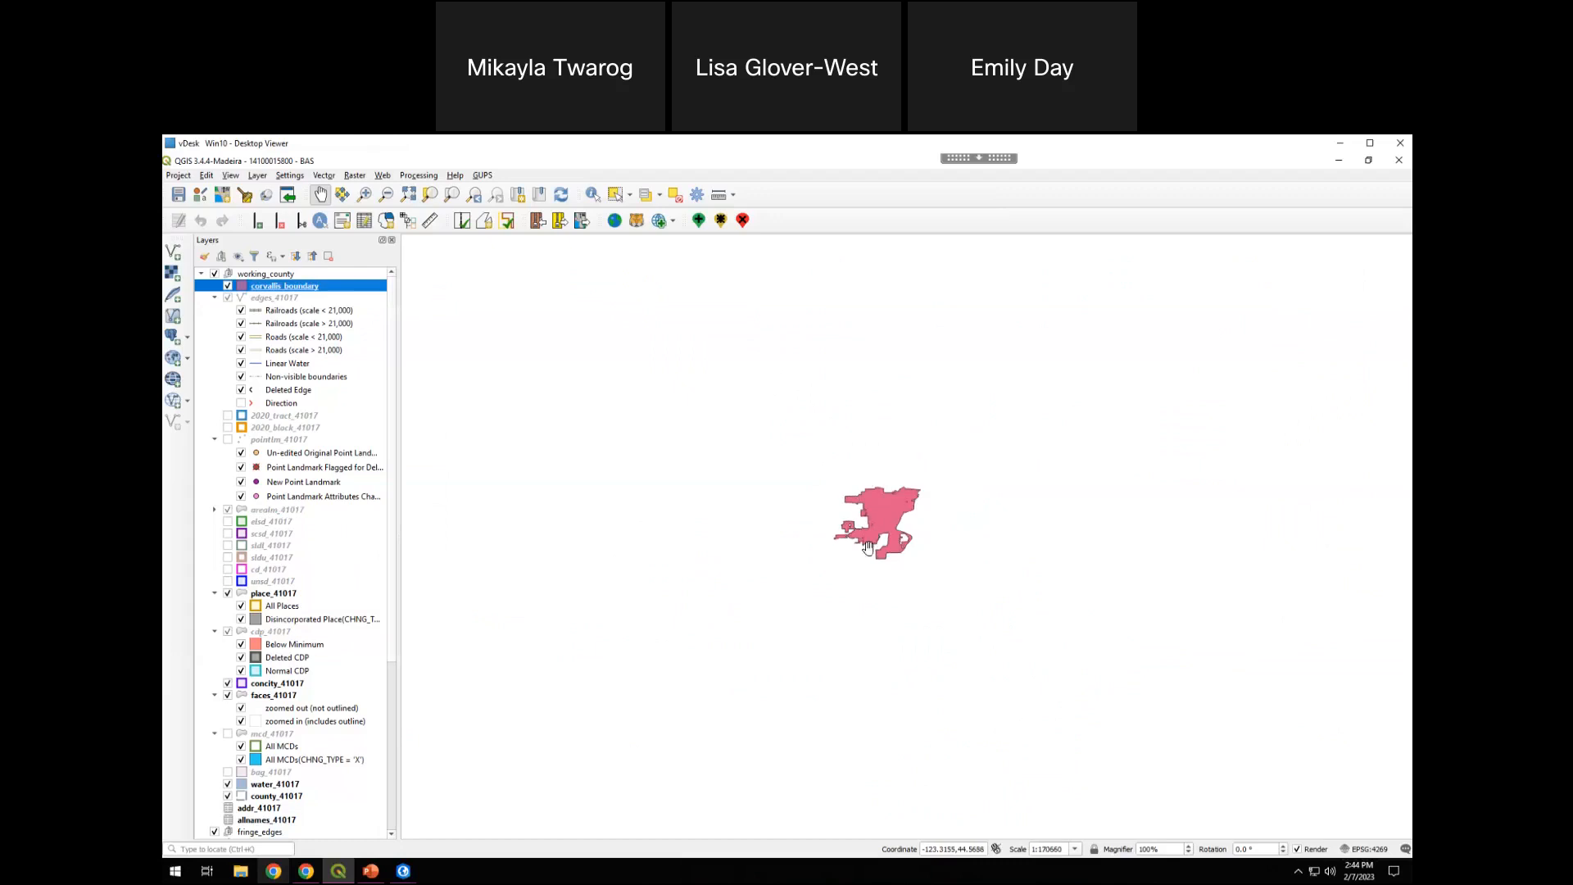
scroll(852, 534, down, 1)
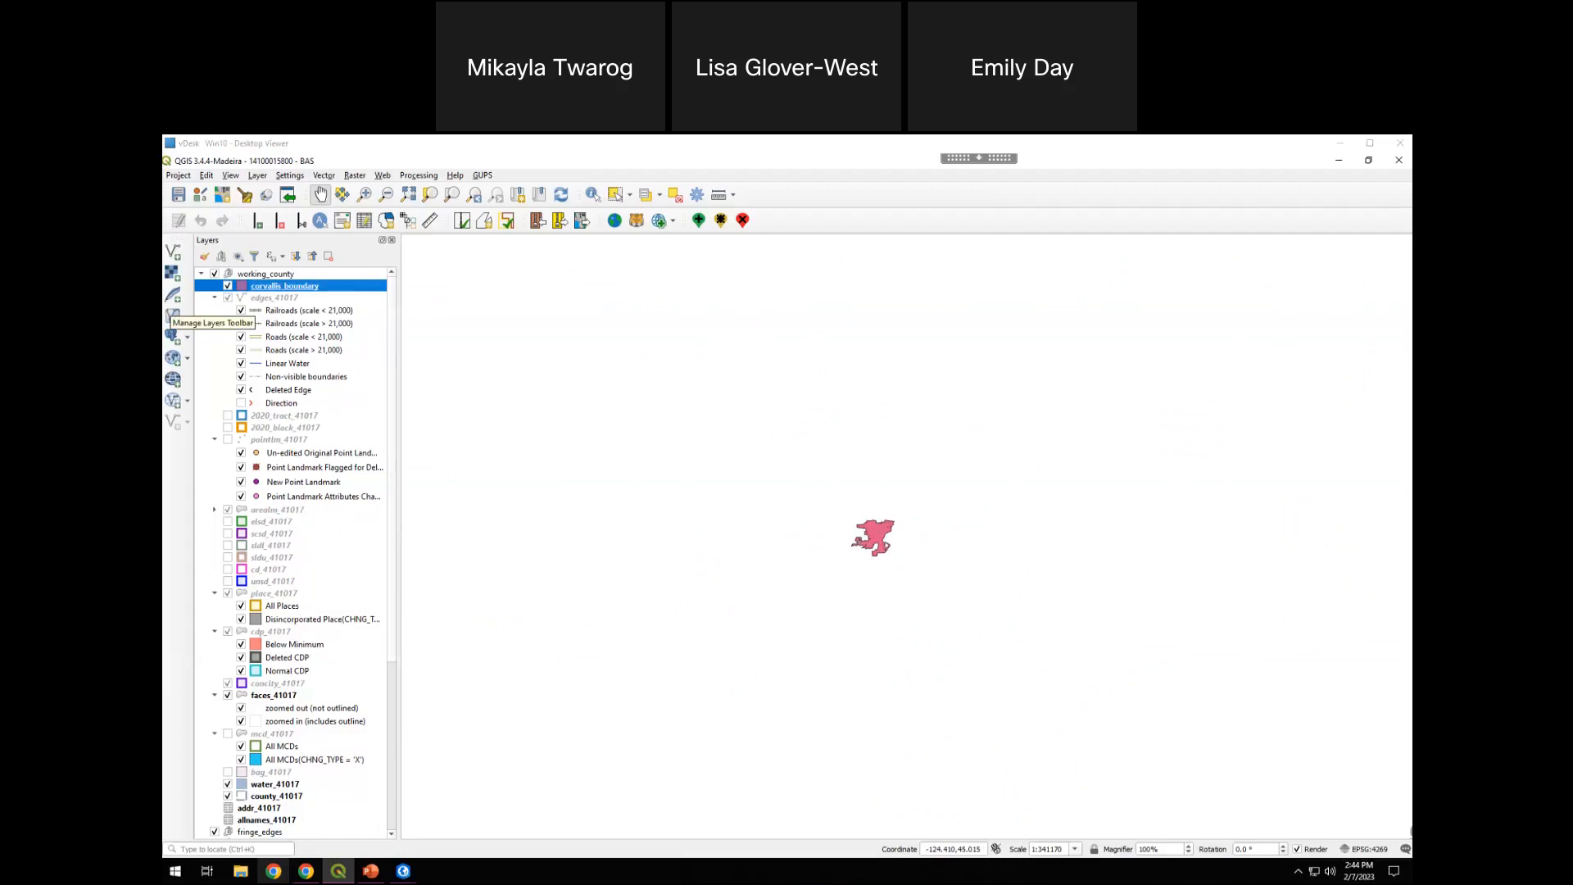
right_click(305, 286)
click(754, 463)
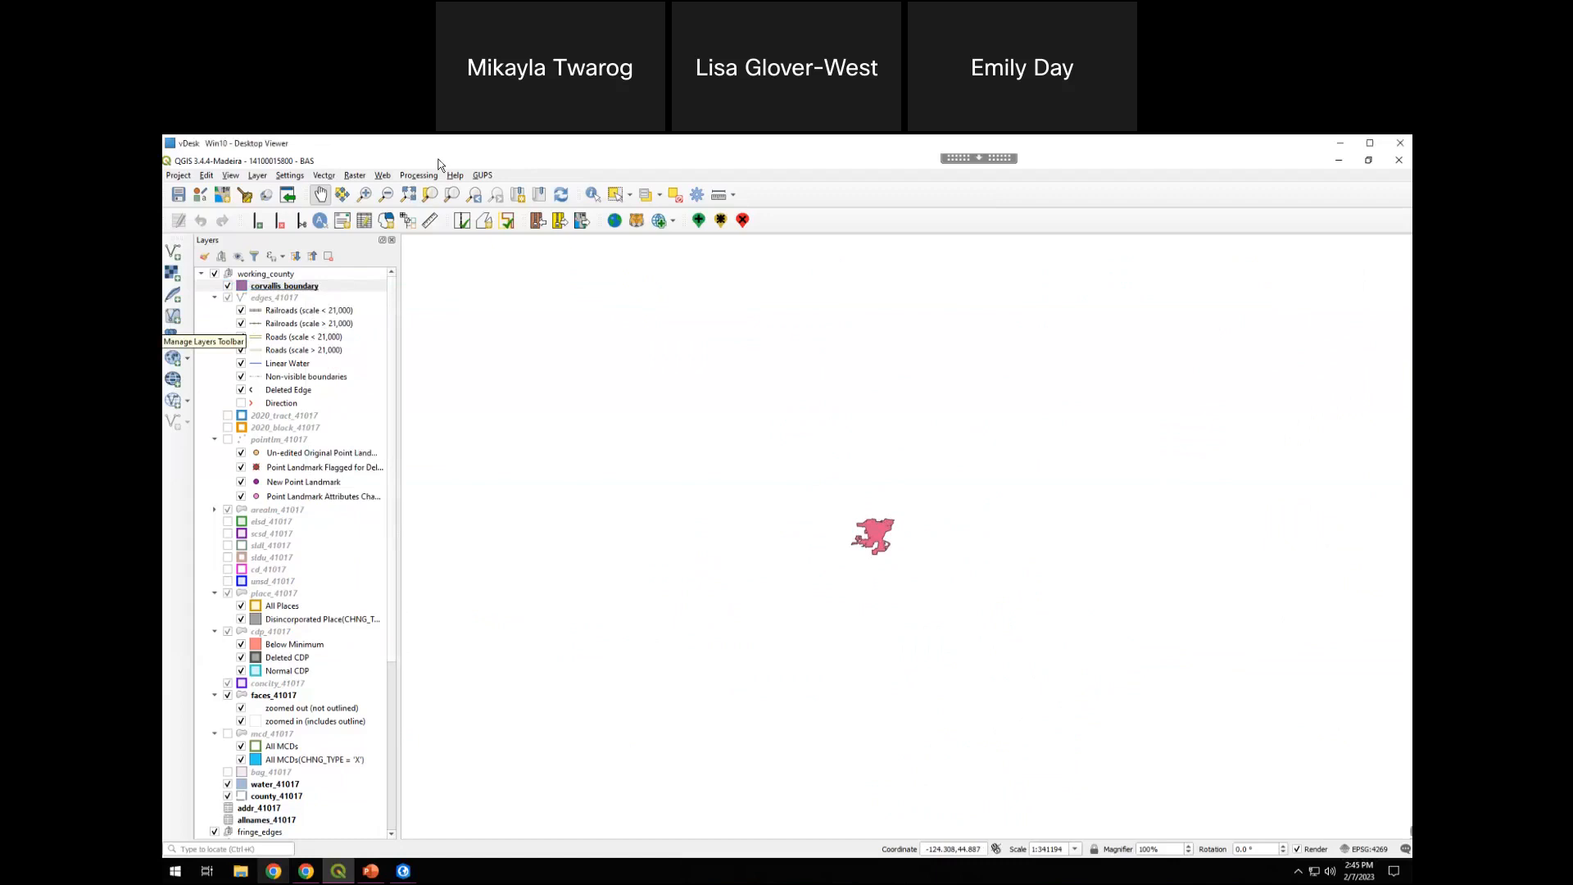
Reopen Map Management, choose the data location, and set the working county to Benton [003] for Corvallis city
click(483, 177)
mouse_move(521, 206)
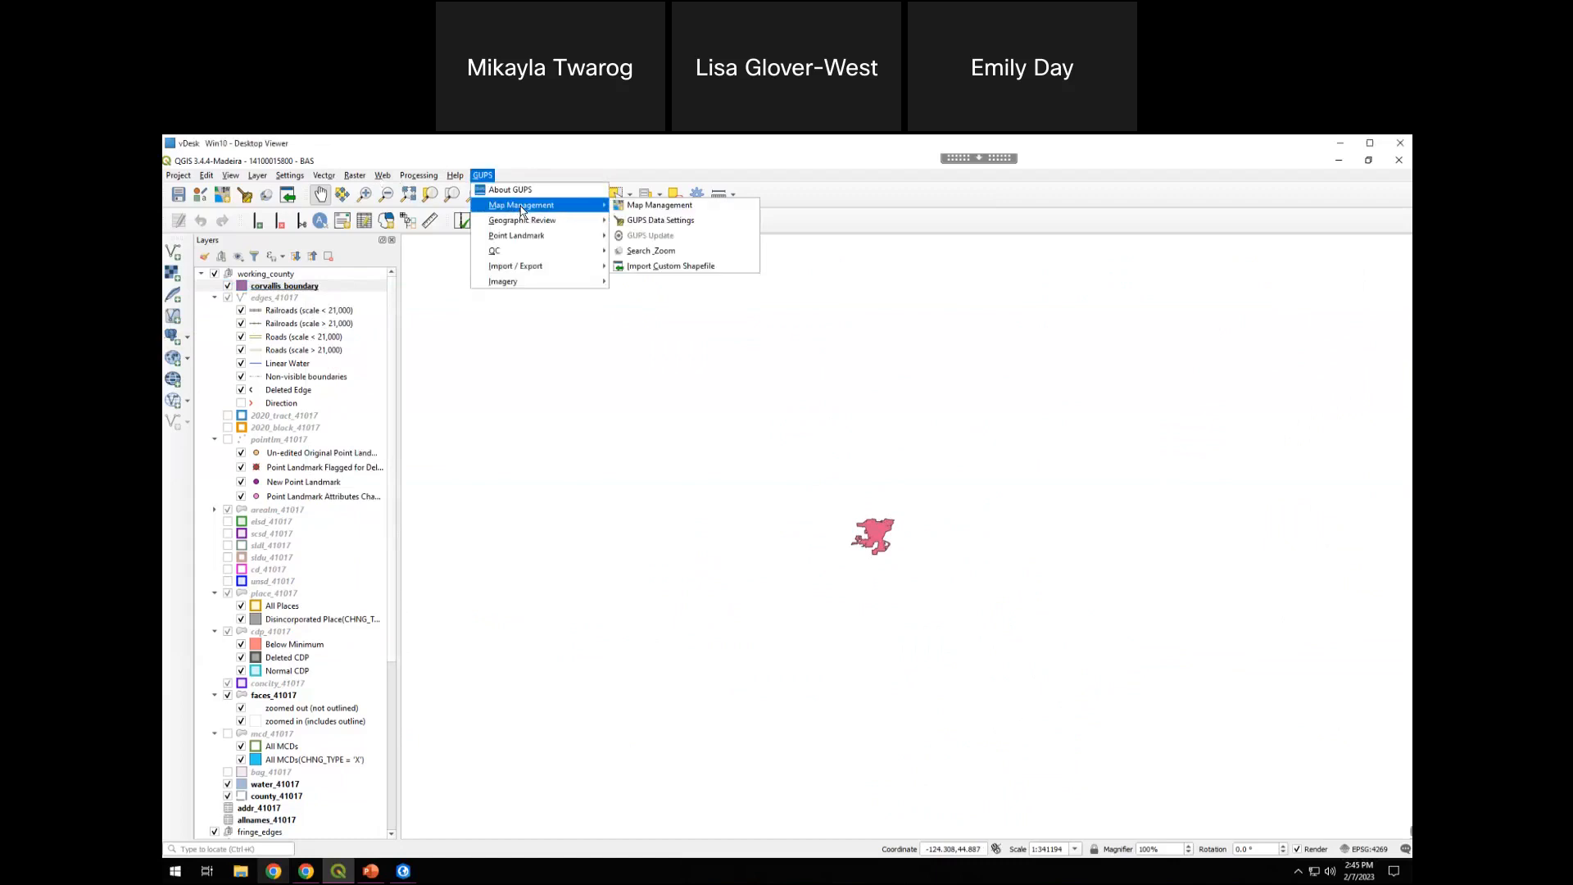
click(683, 207)
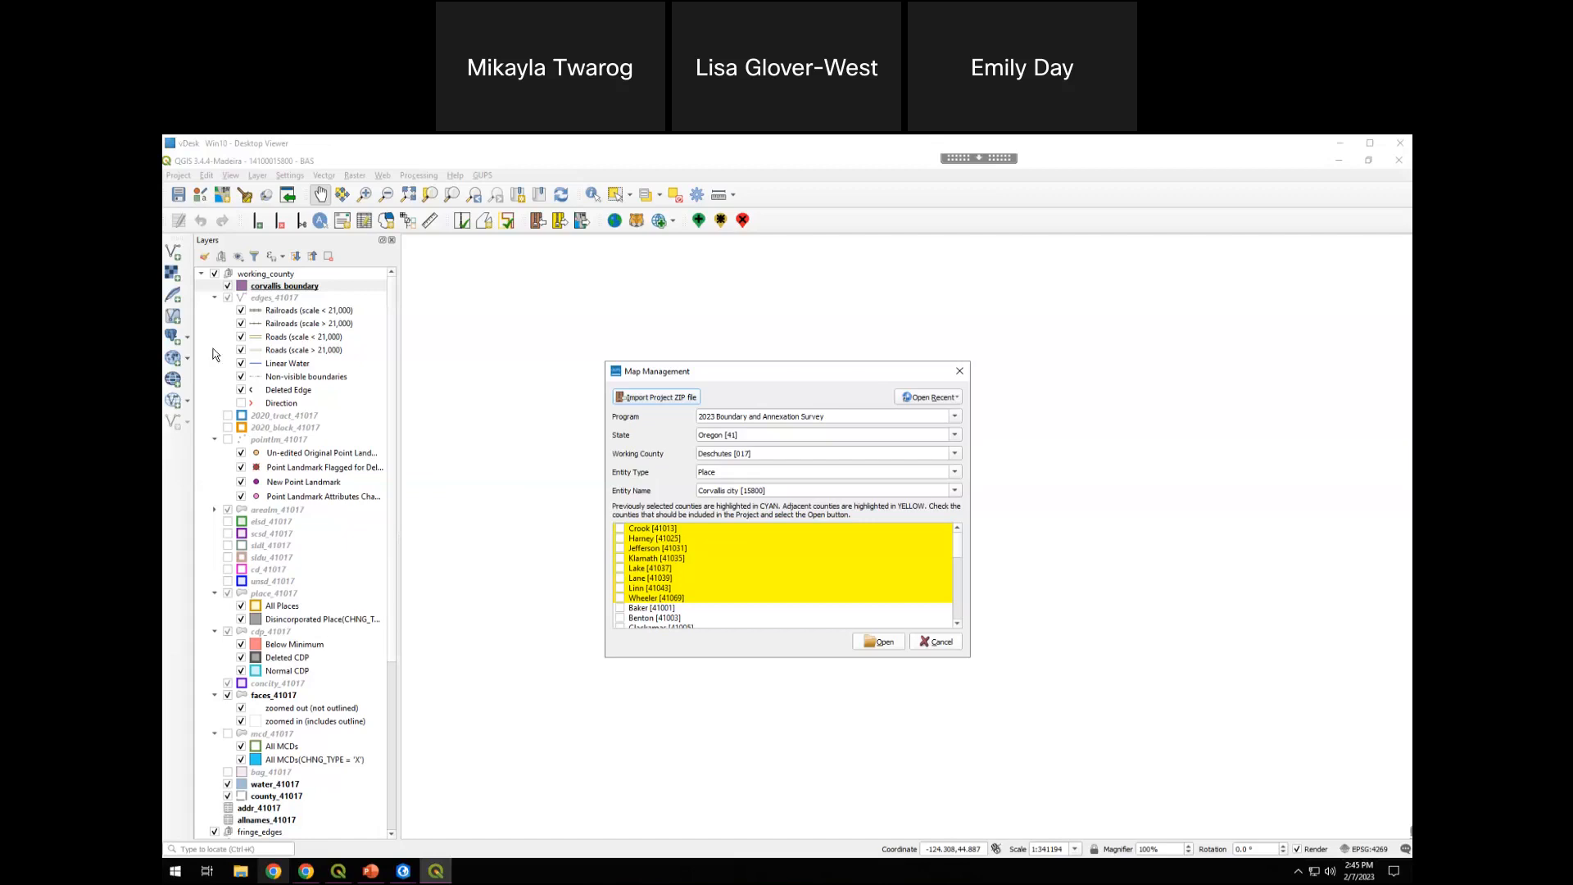
click(952, 456)
click(950, 455)
click(816, 483)
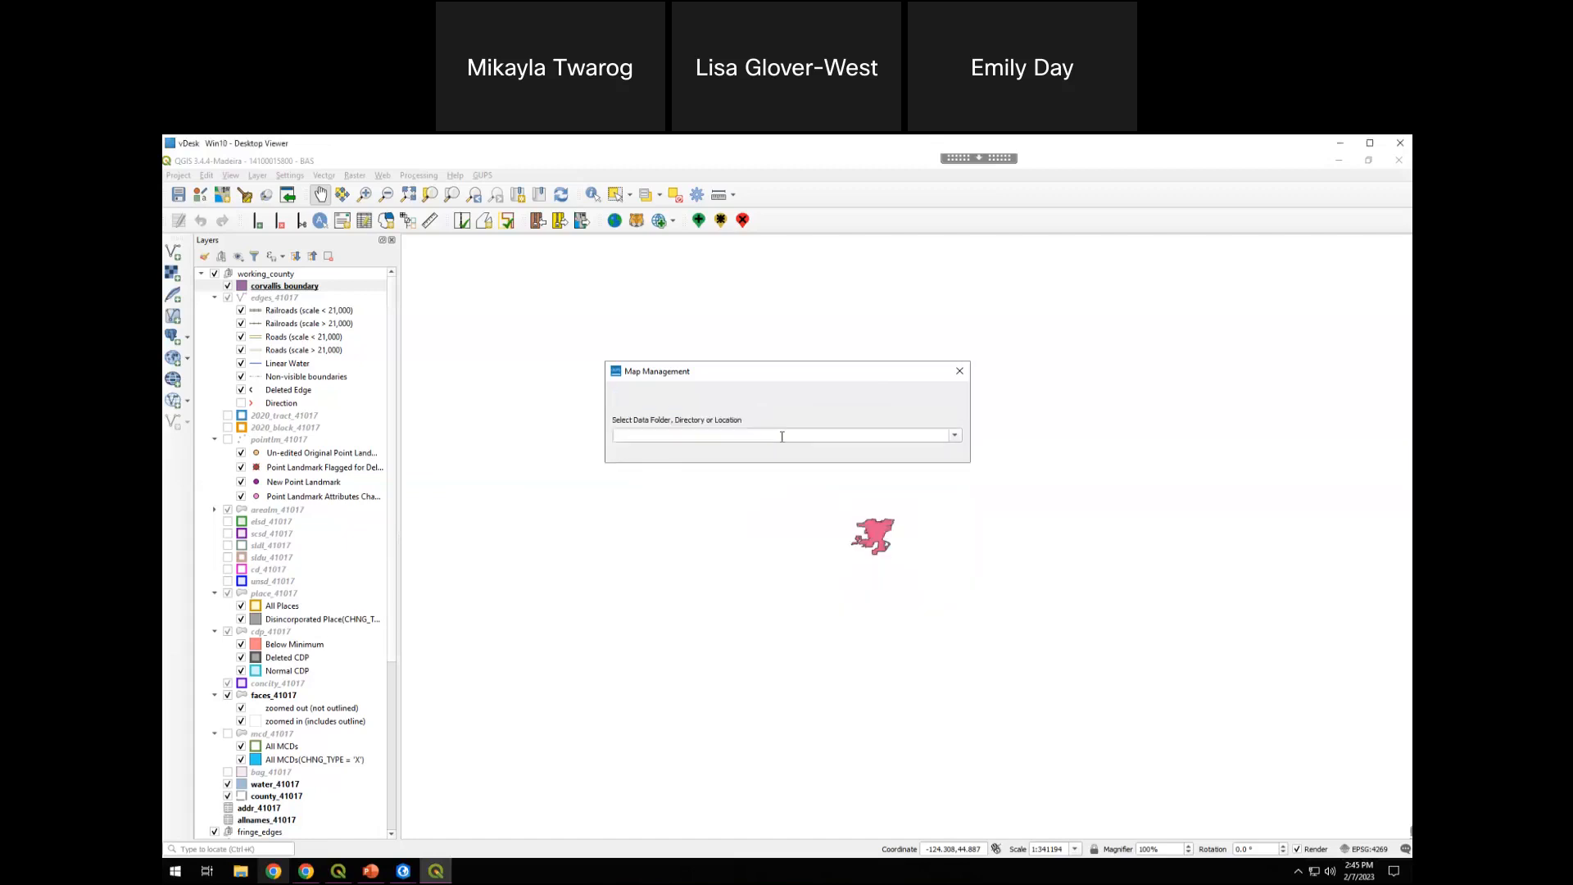
click(954, 435)
click(871, 473)
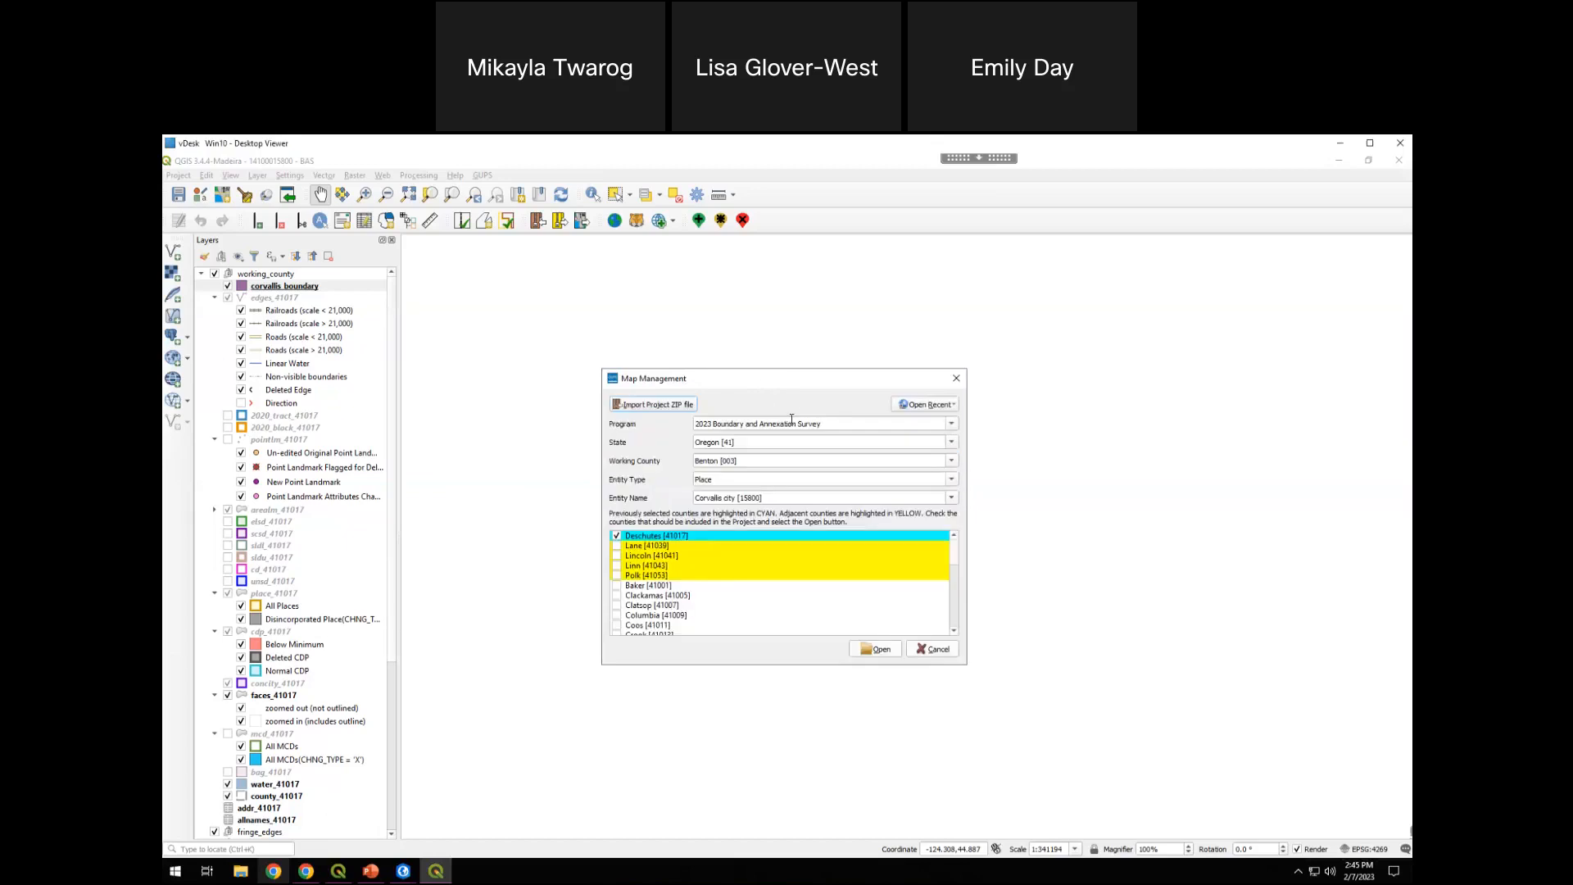
Exclude Deschutes [41017] from the included counties and open the Benton project, discarding the current project's changes
click(616, 536)
click(876, 648)
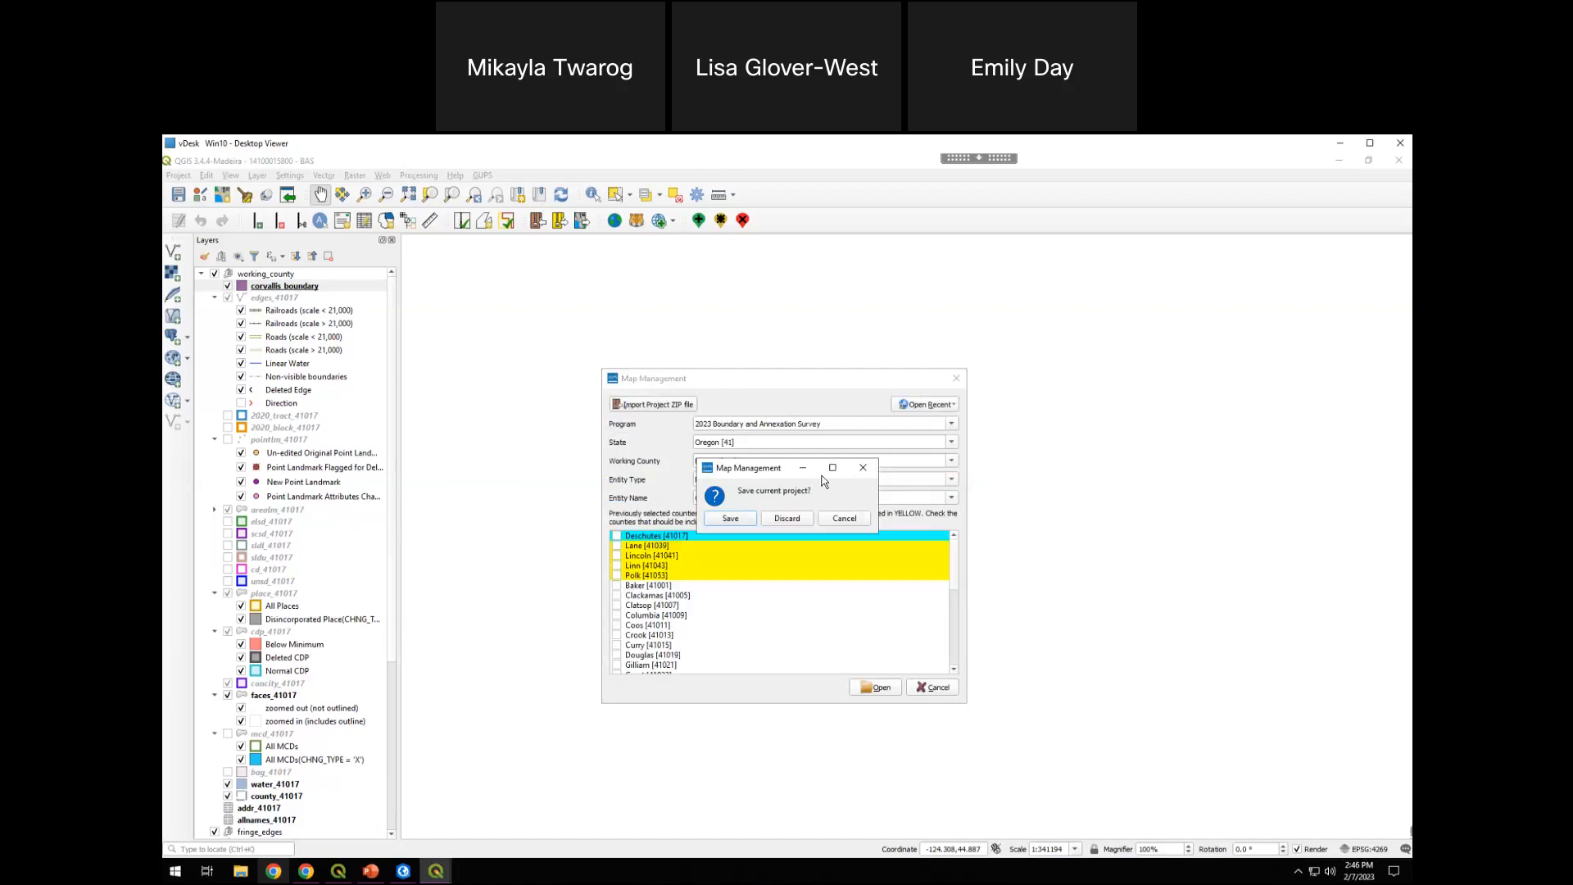
click(787, 518)
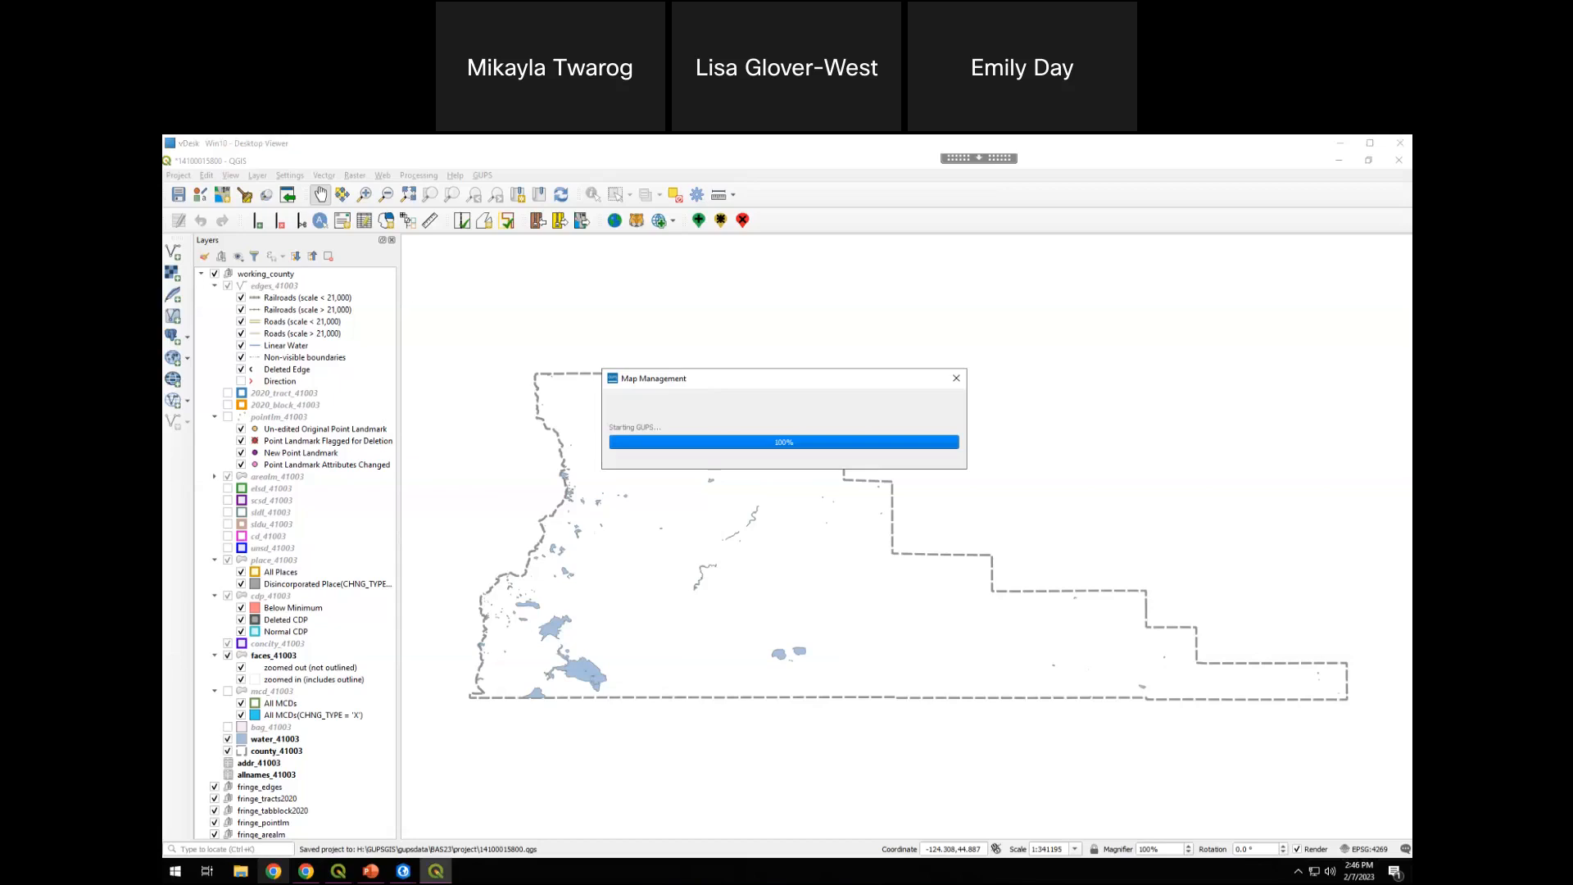
click(741, 204)
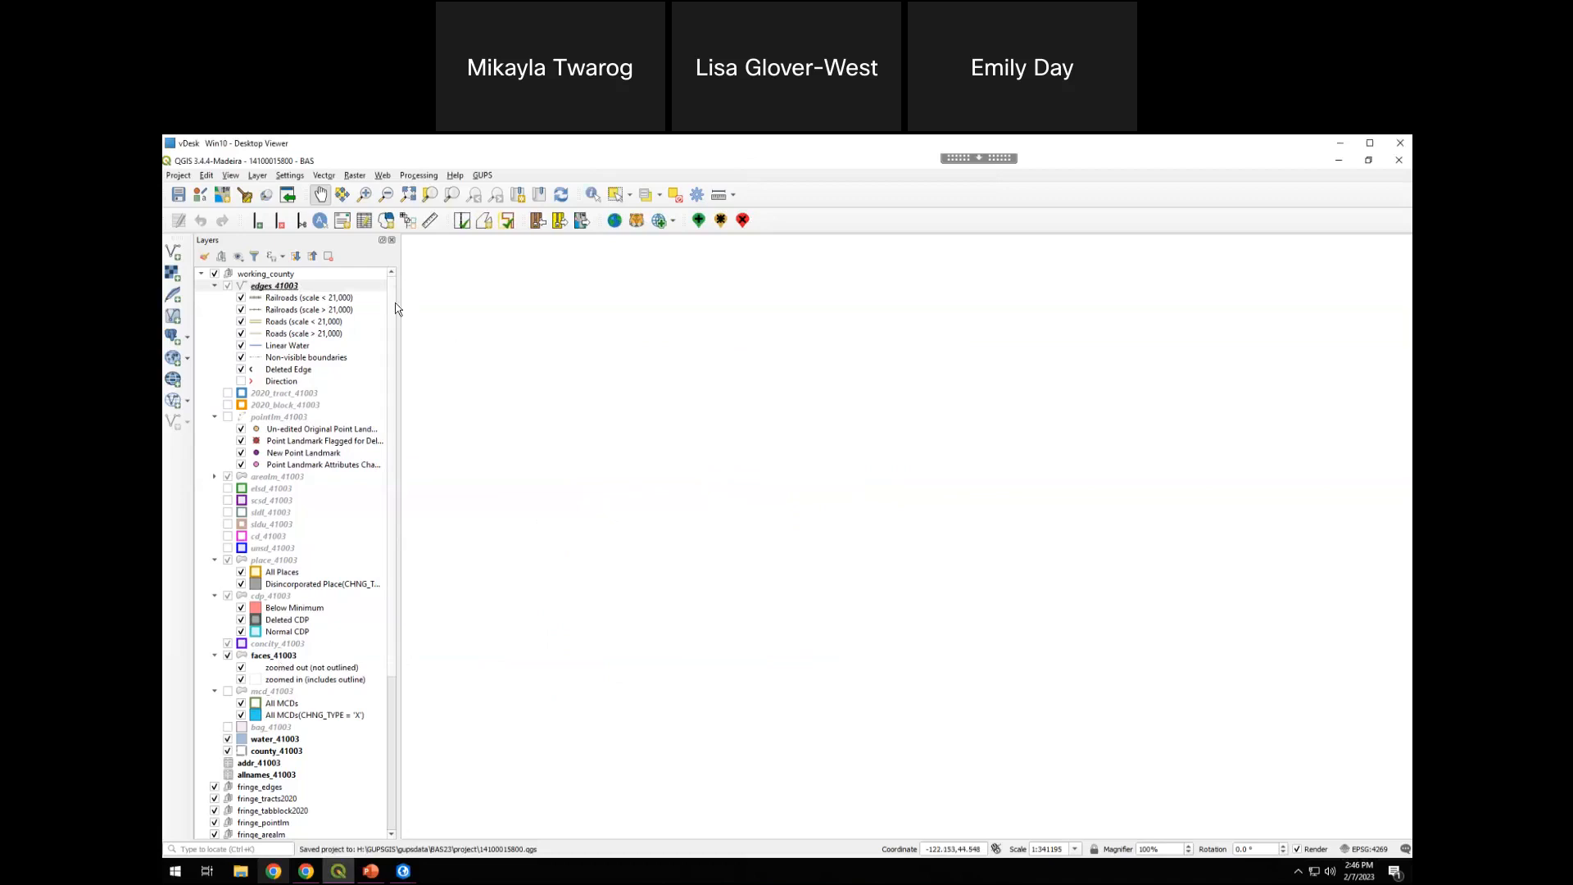
Add corvallis_boundary.shp to the Benton project as a vector layer and zoom to its extent
scroll(392, 312, down, 1)
scroll(390, 286, up, 1)
click(173, 252)
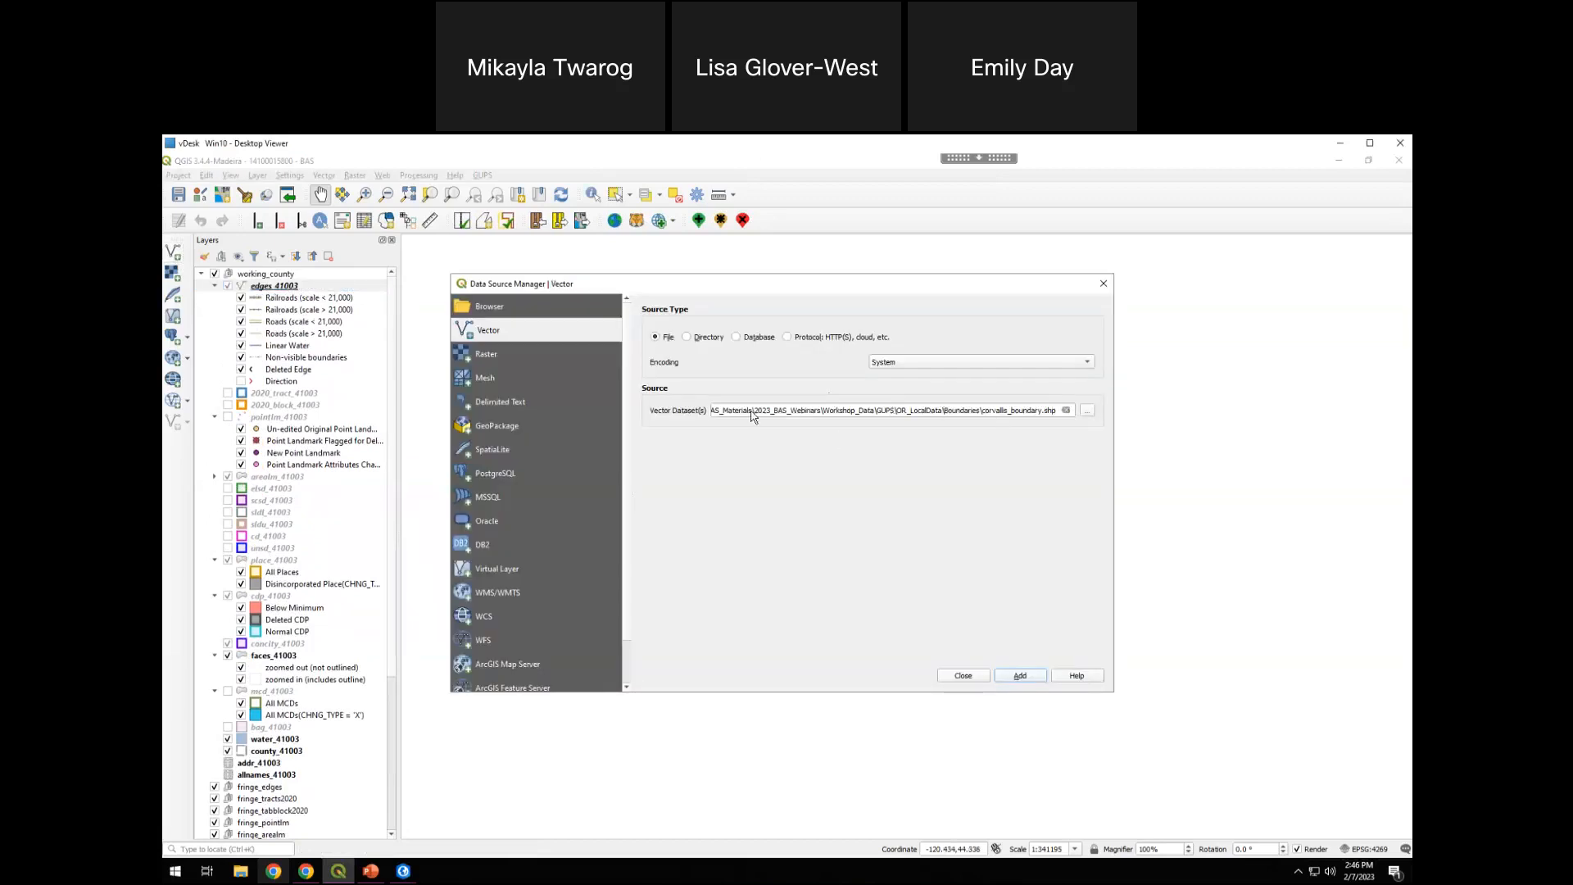
click(1019, 675)
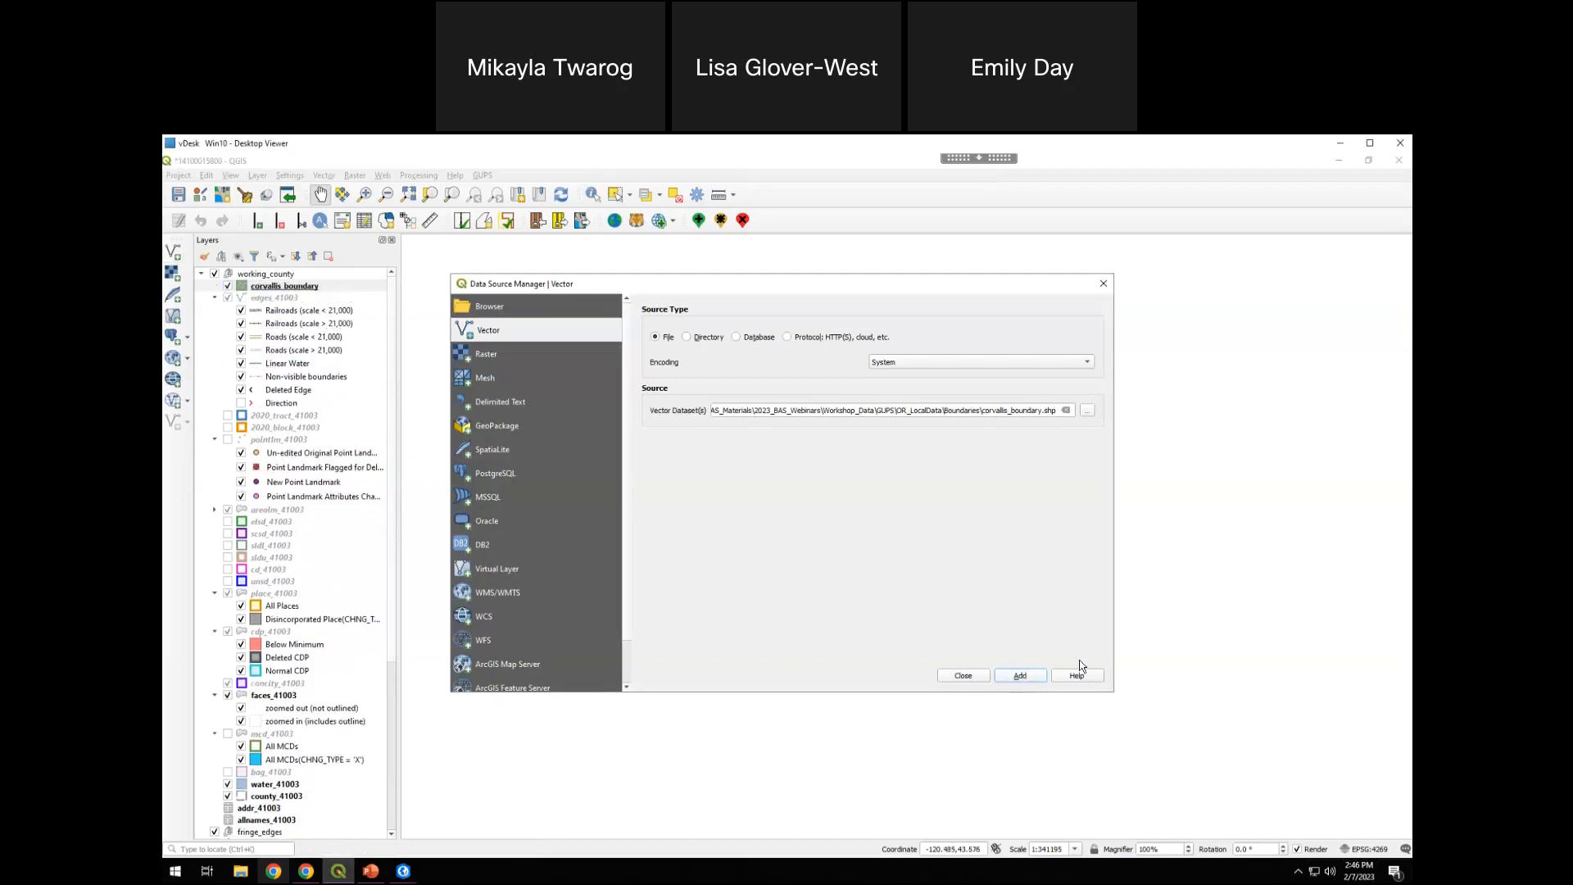
click(963, 675)
right_click(306, 290)
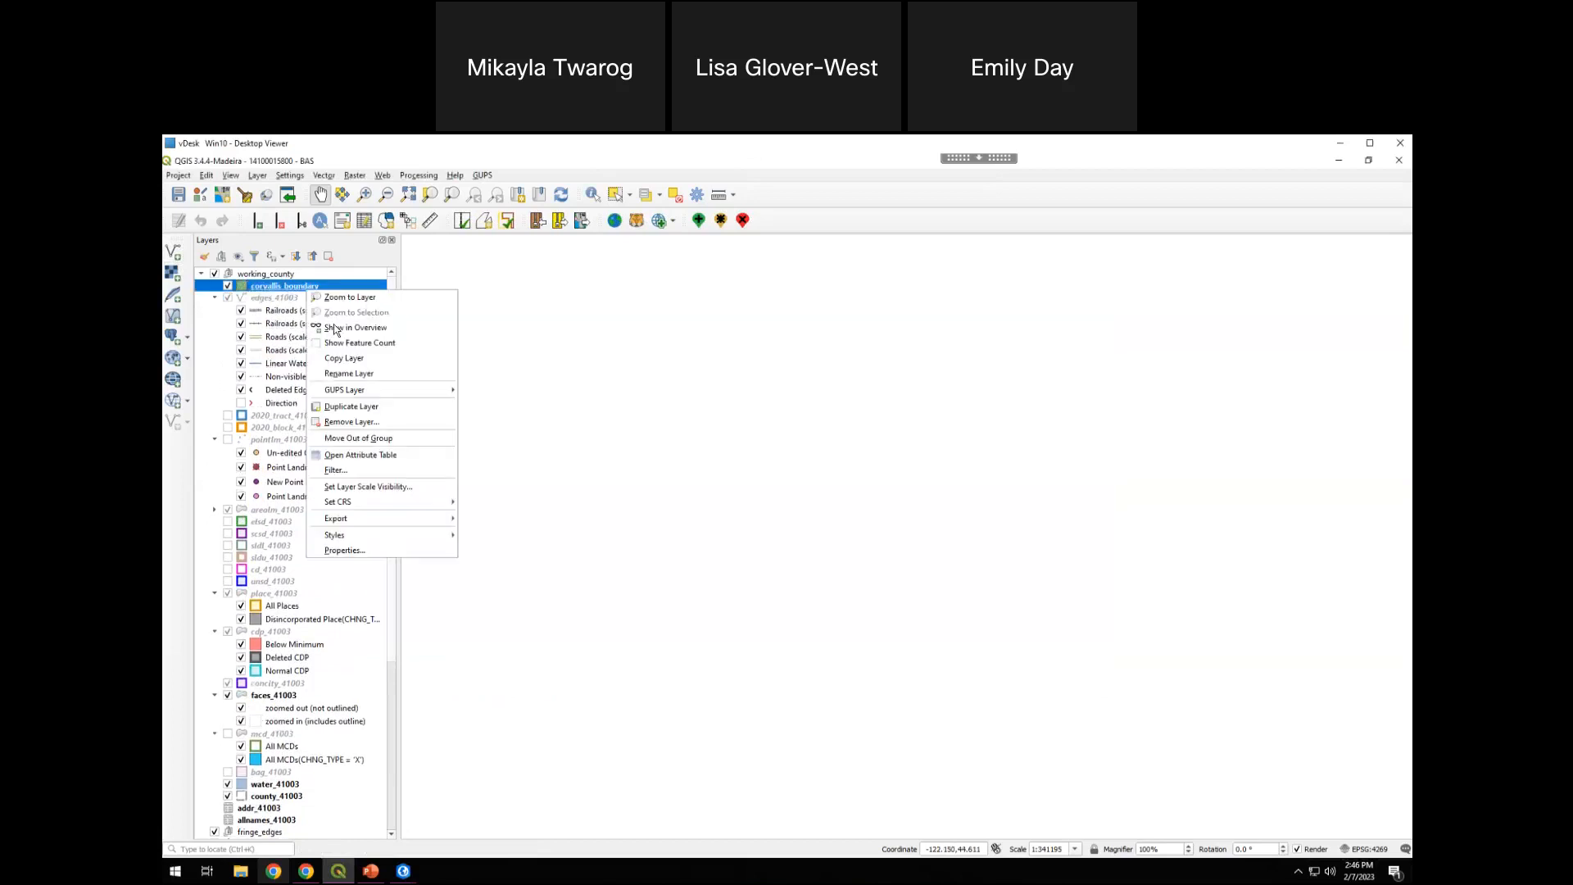
click(366, 299)
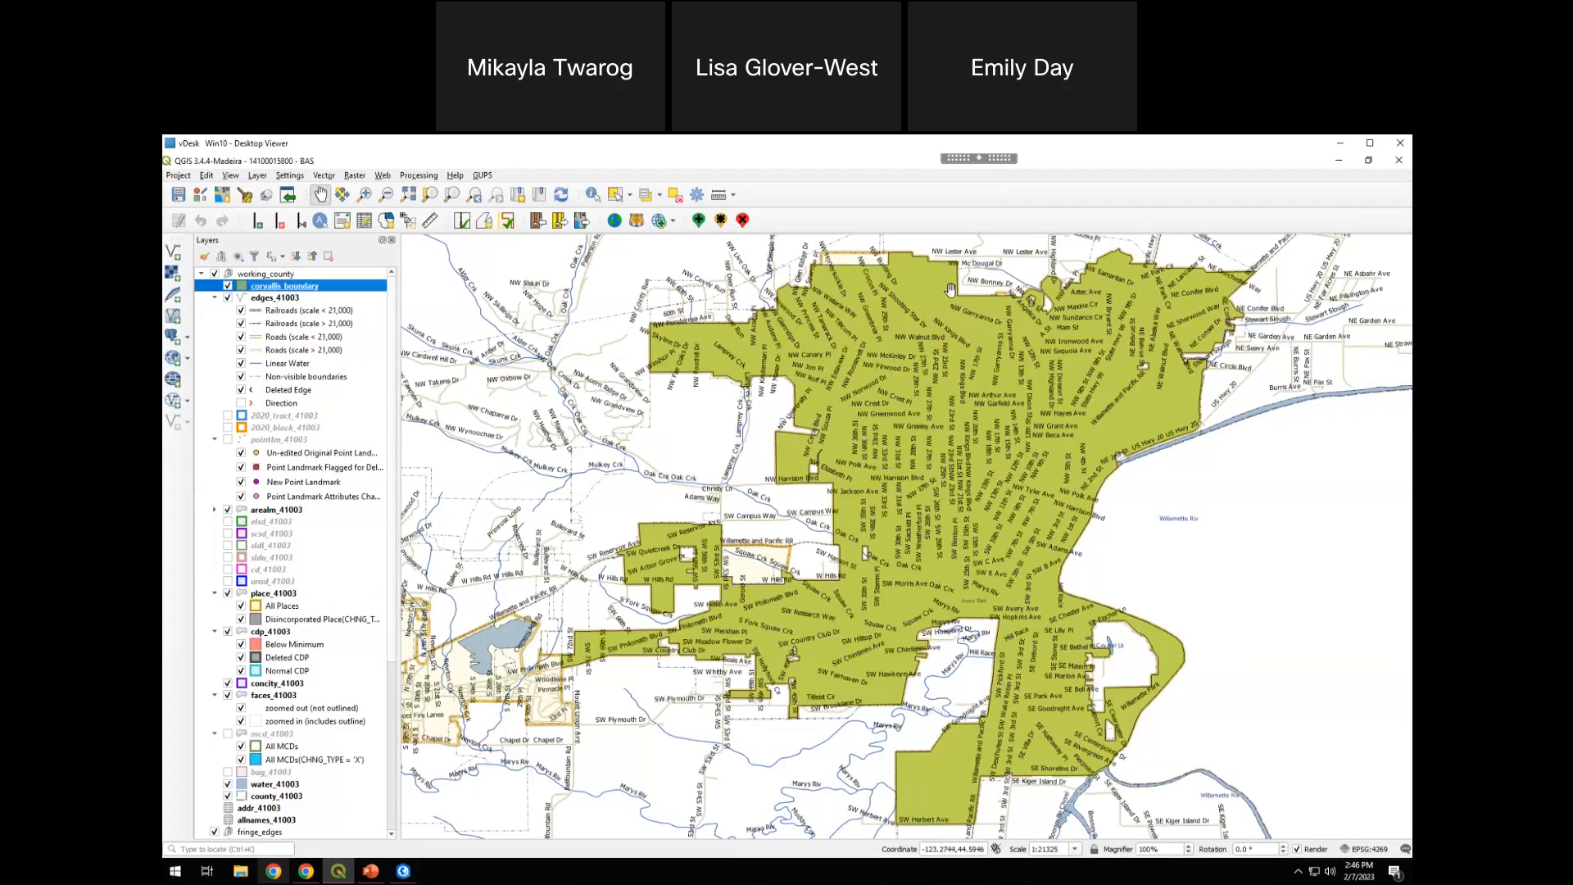
Style the corvallis_boundary layer with the outline red symbol so the features beneath it show through
right_click(269, 290)
mouse_move(327, 388)
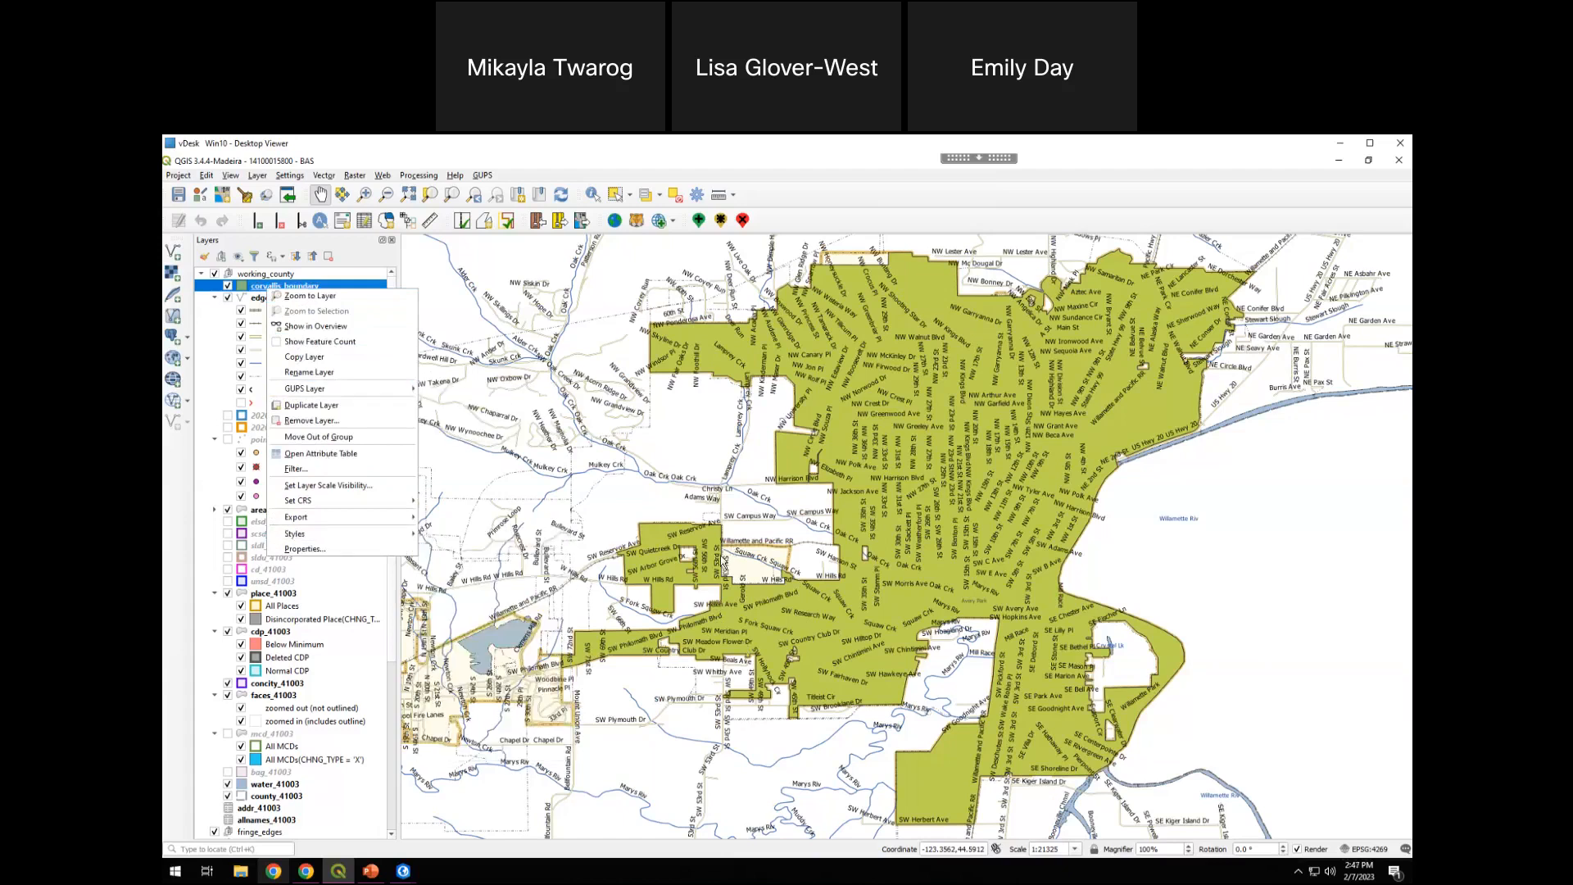
click(330, 548)
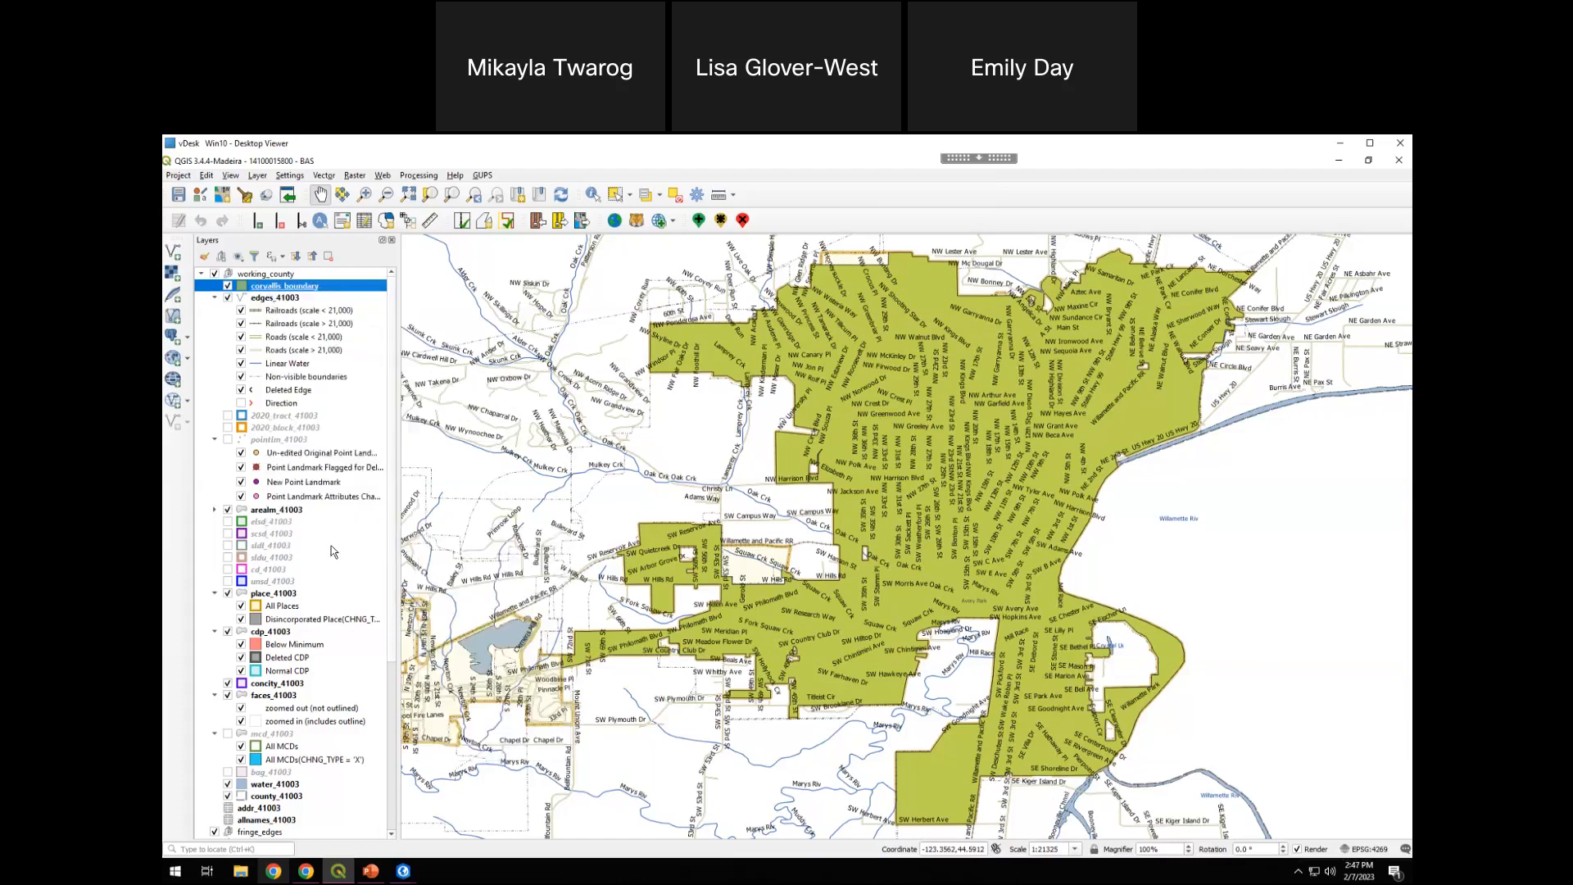
drag(770, 214, 527, 231)
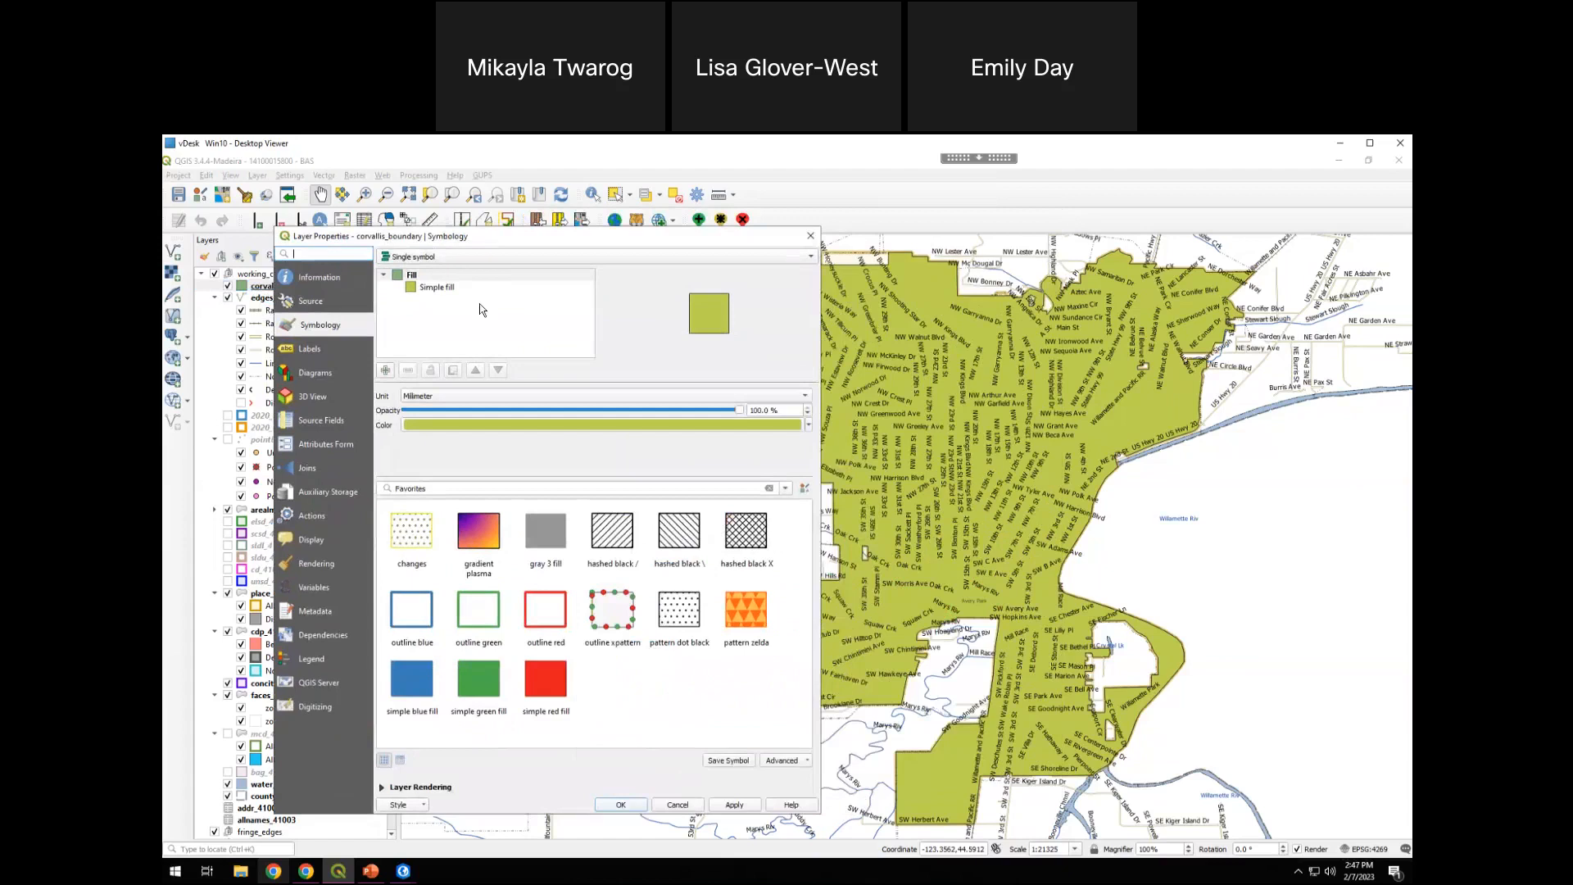
click(406, 611)
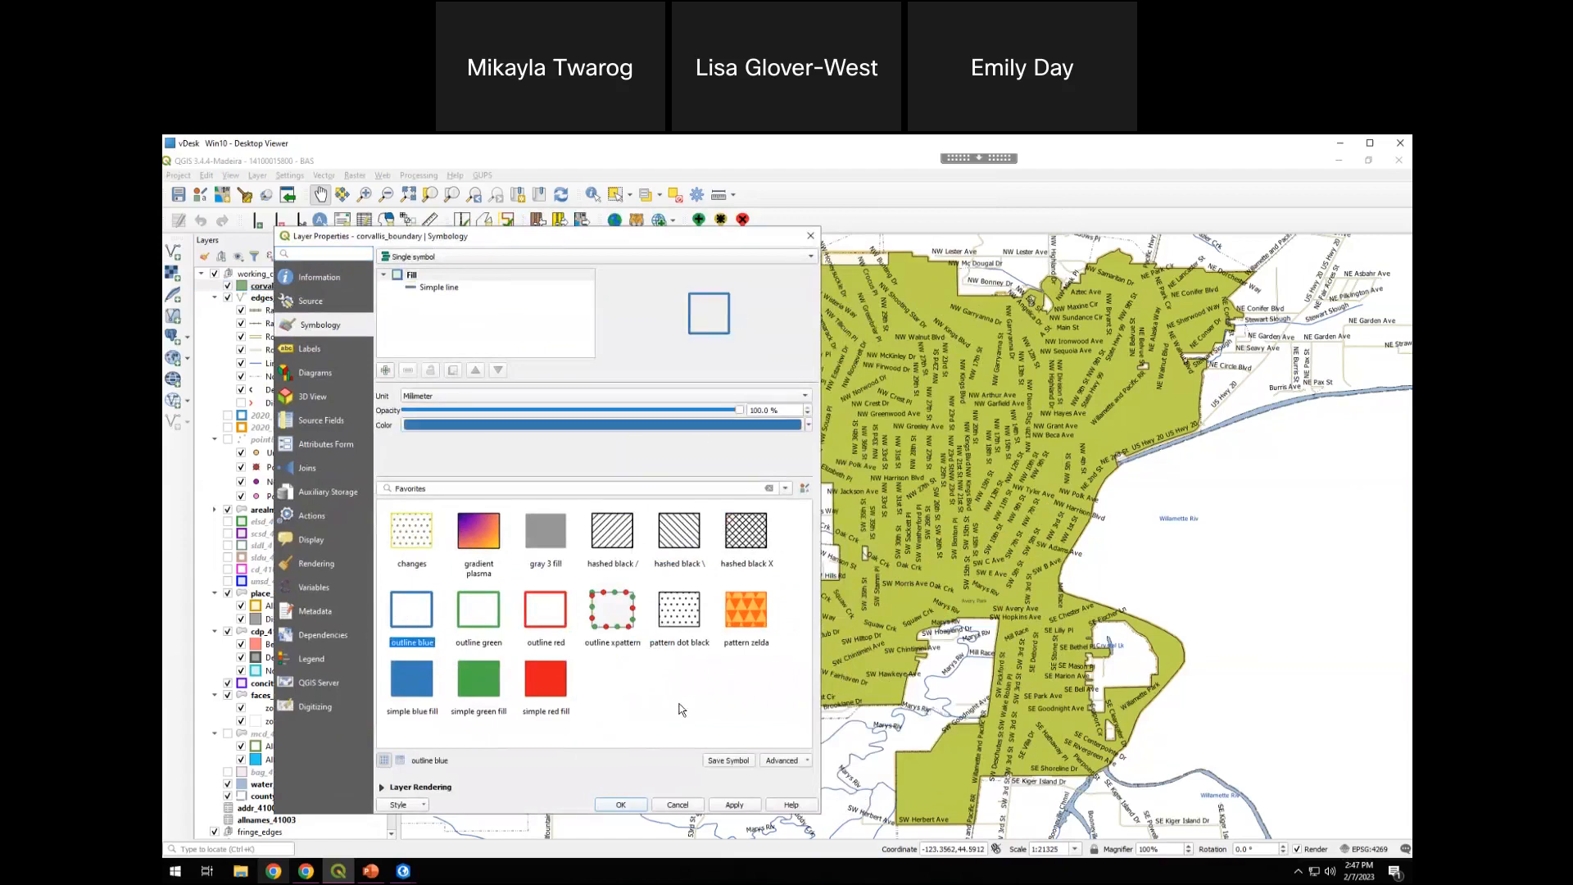
click(557, 608)
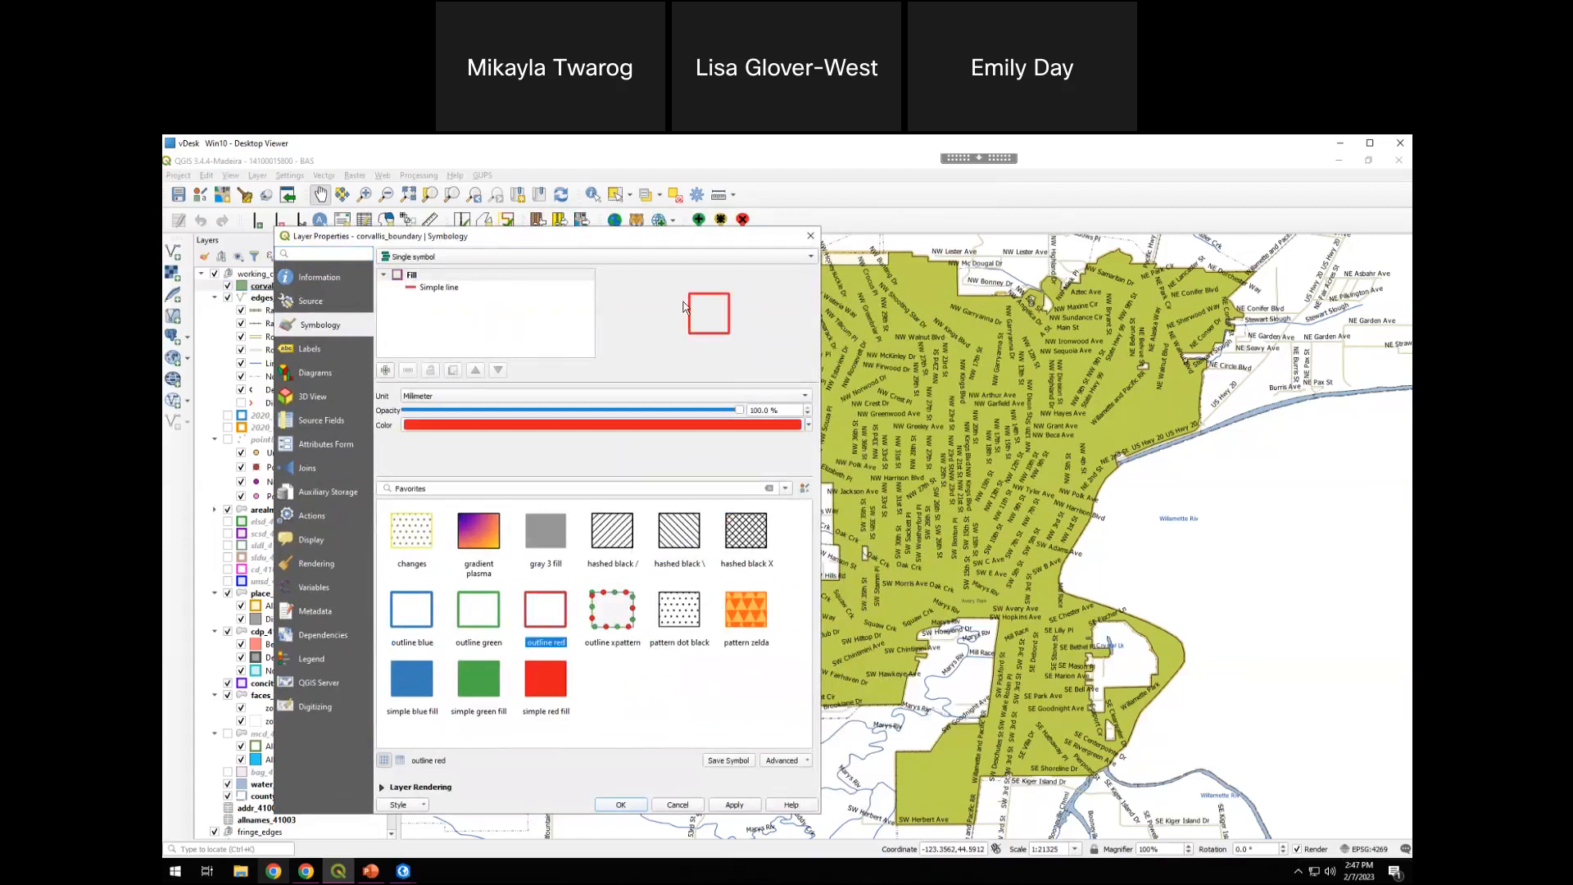
click(630, 804)
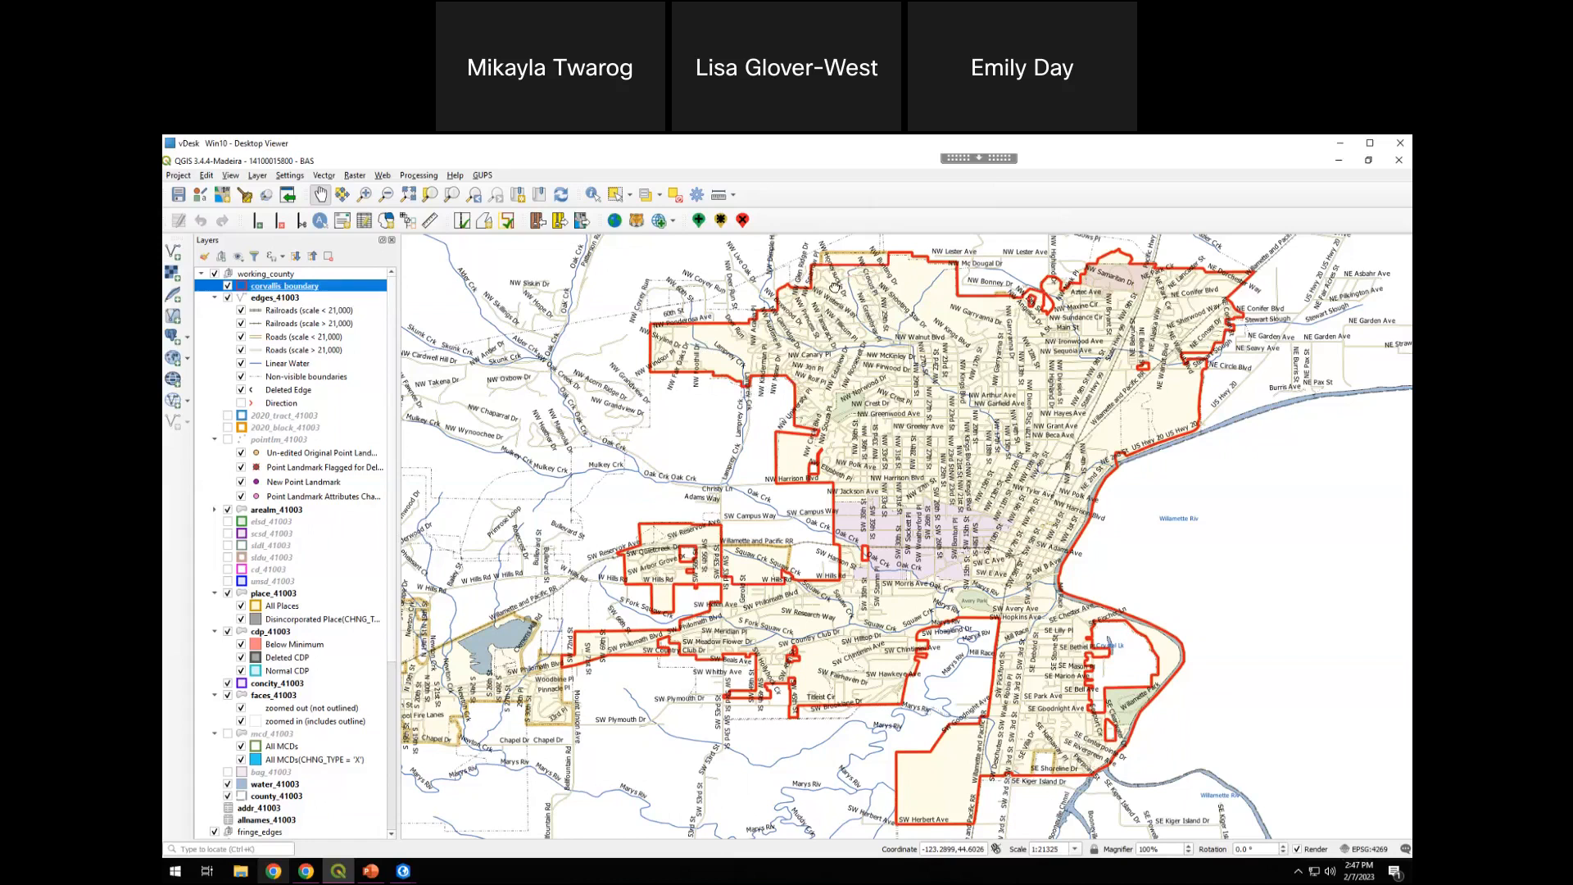
Focus on the boundary mismatch along Corvallis's northern edge and open Modify Area Feature with the geography set to Place
drag(834, 287, 800, 364)
scroll(796, 369, up, 2)
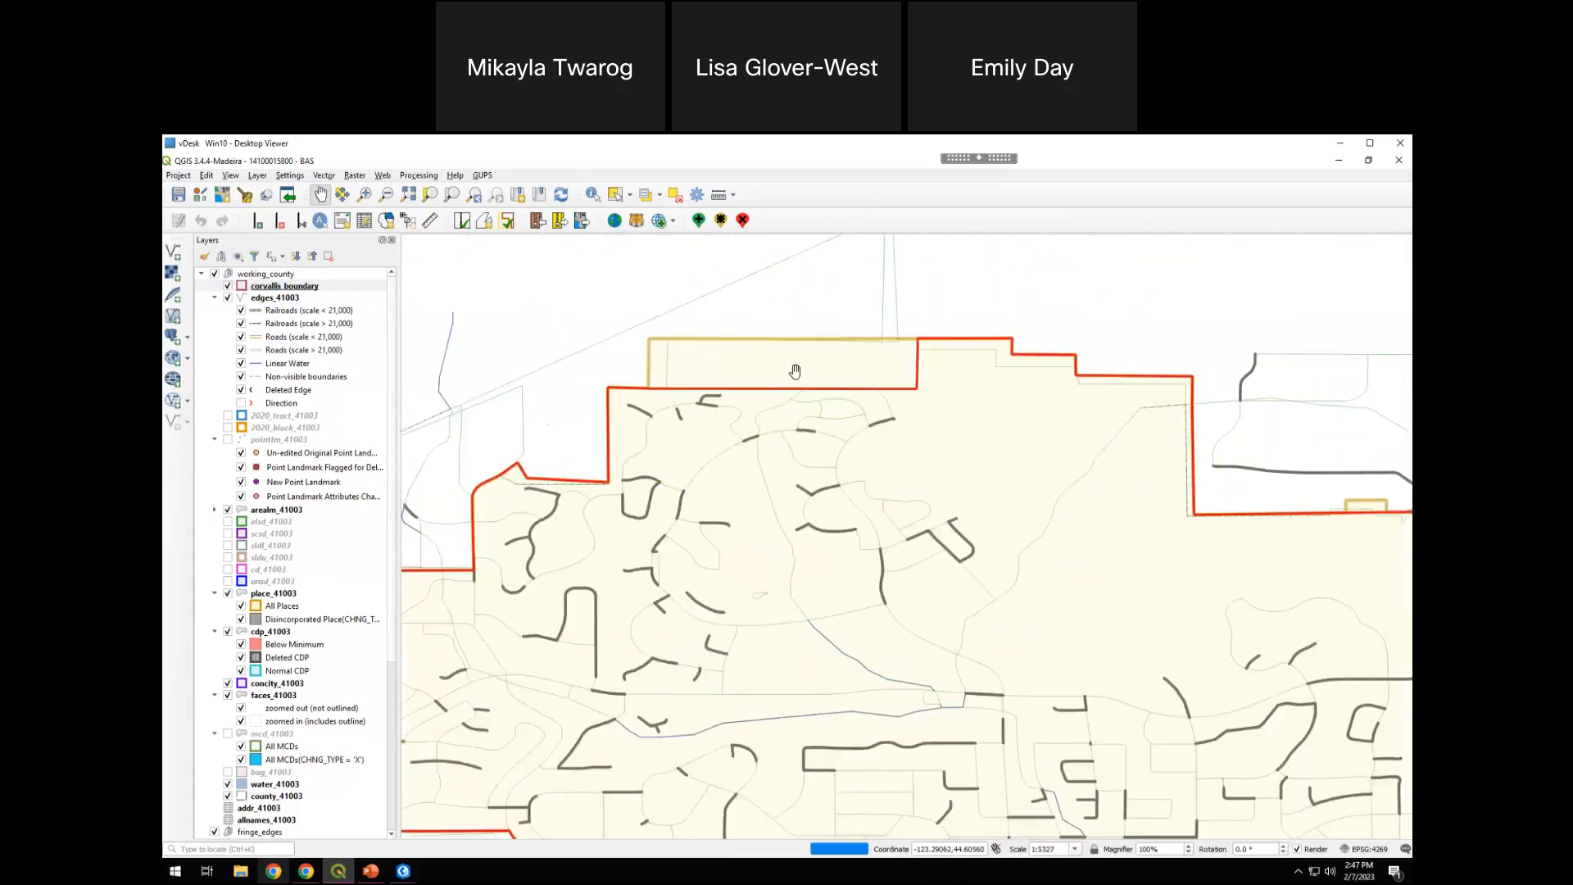
scroll(795, 371, up, 1)
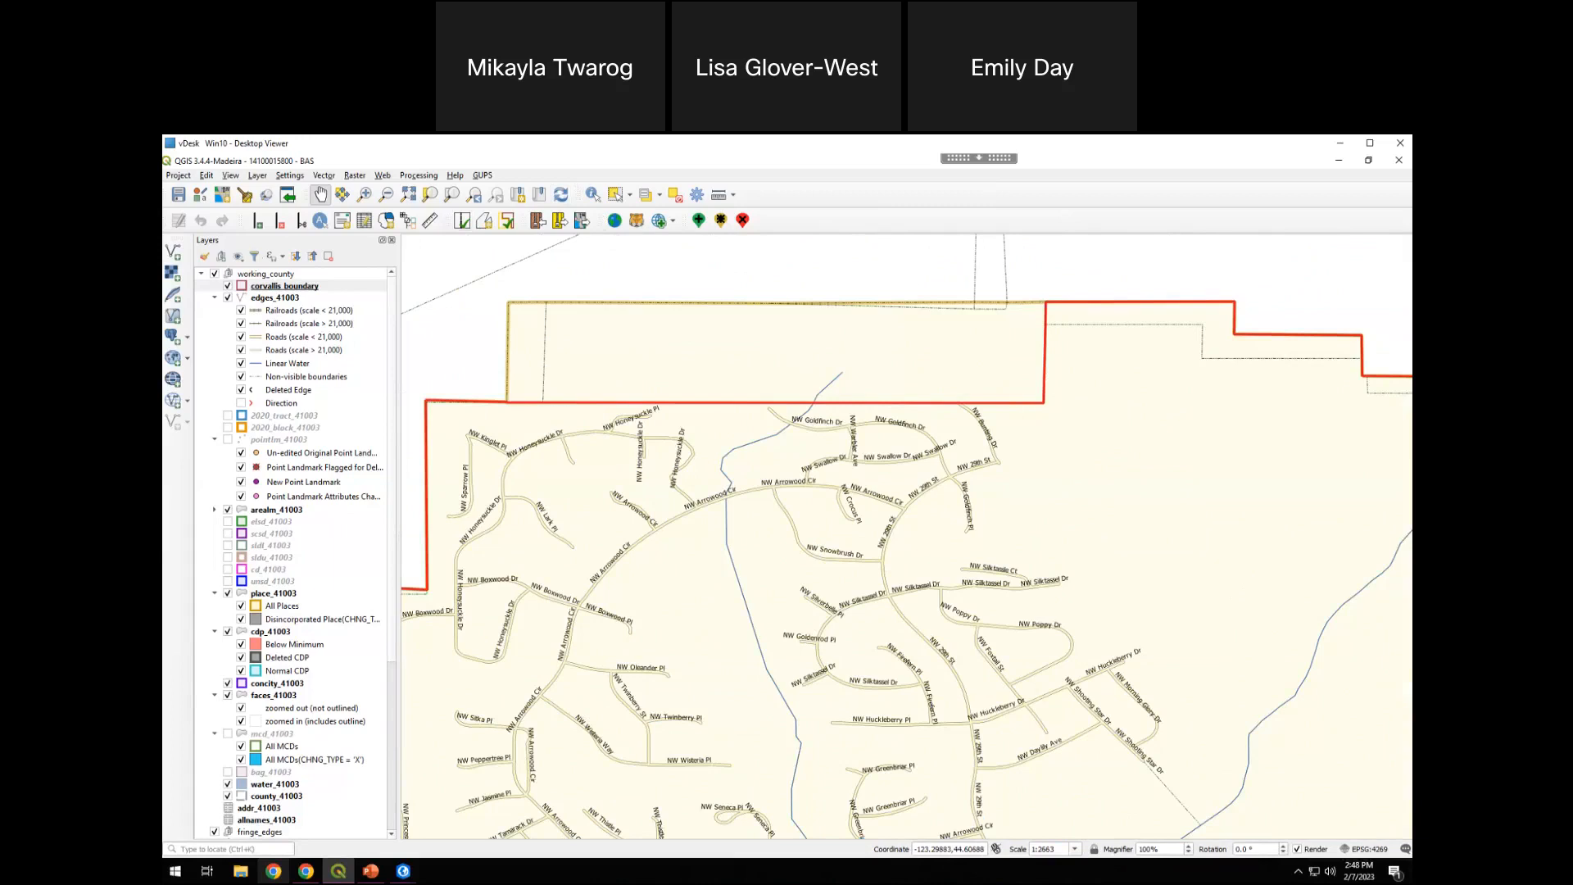
click(387, 225)
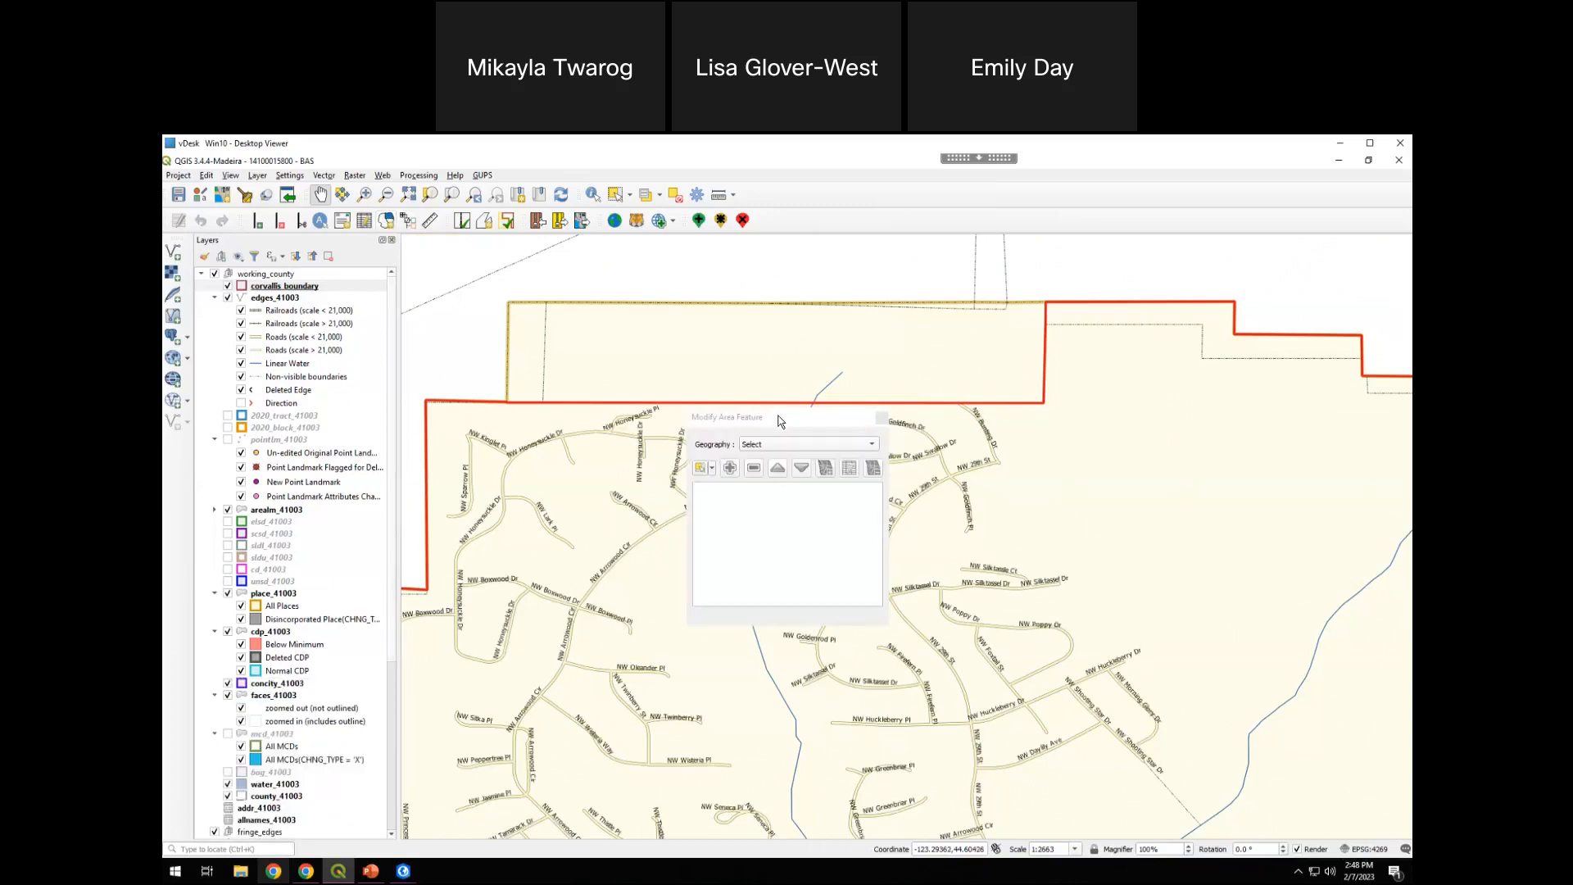
drag(781, 417, 1188, 376)
drag(1296, 586, 1332, 711)
drag(1219, 378, 1245, 357)
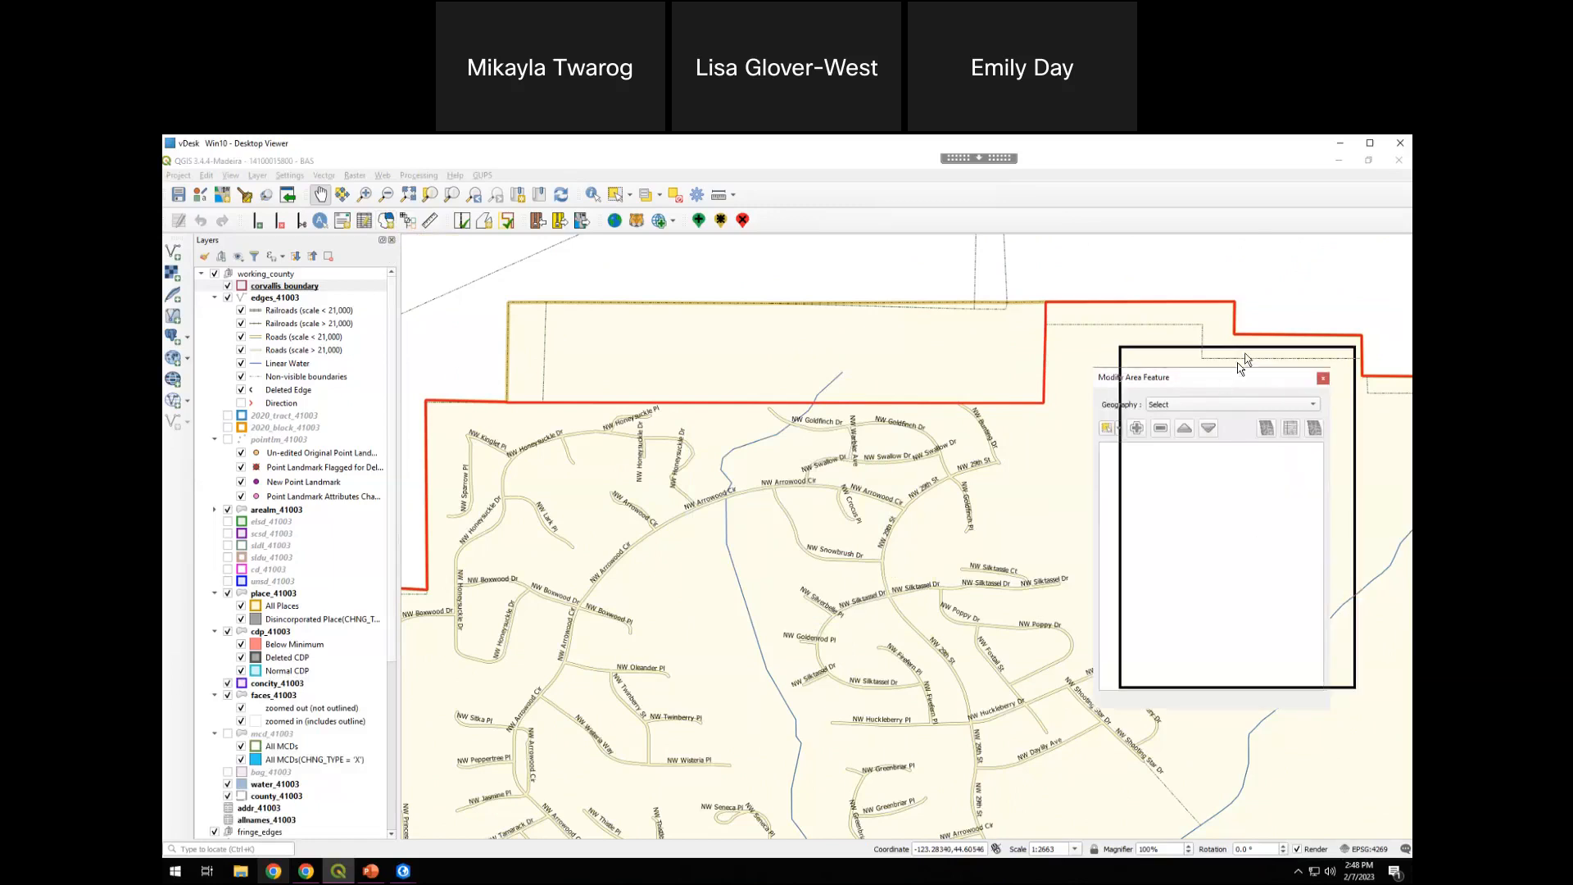
click(1234, 385)
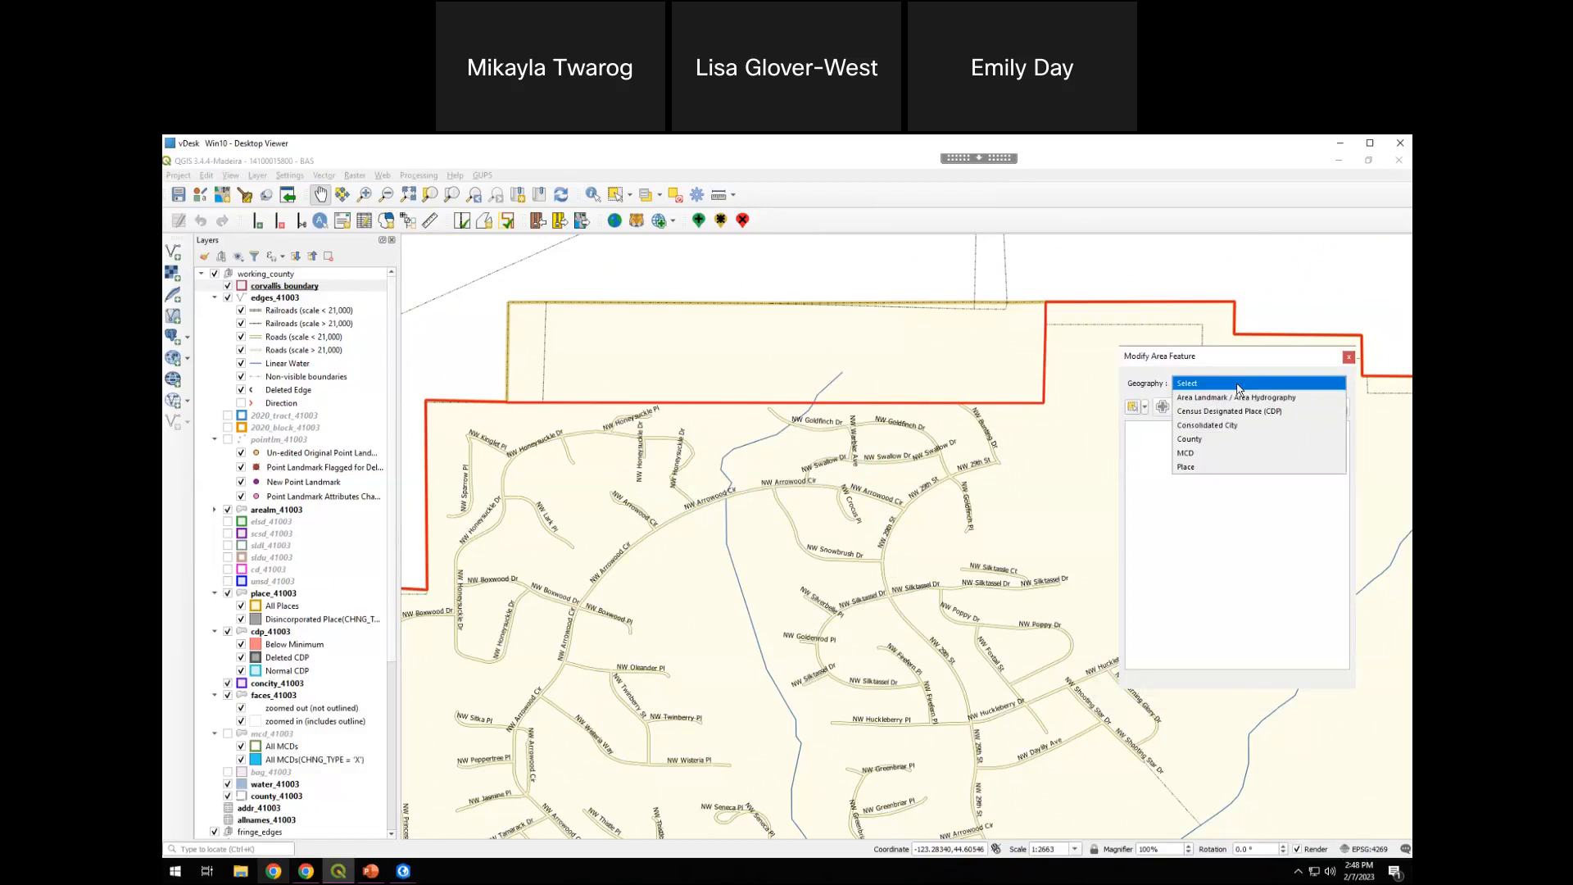
click(1199, 467)
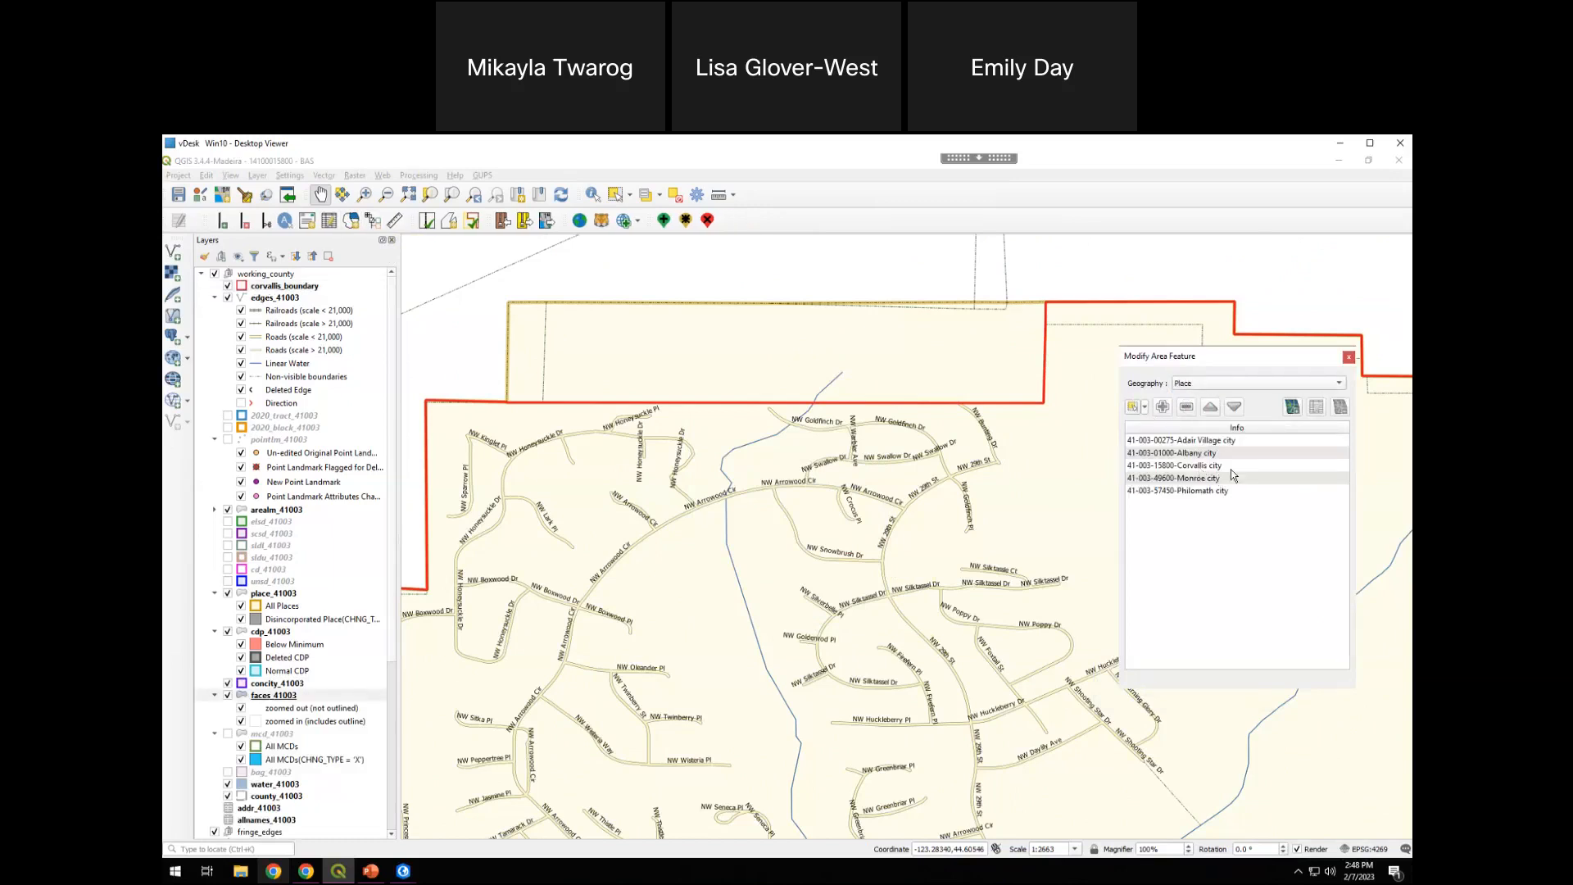
Set Corvallis city as the place to modify and activate feature selection by area or single click
click(1235, 465)
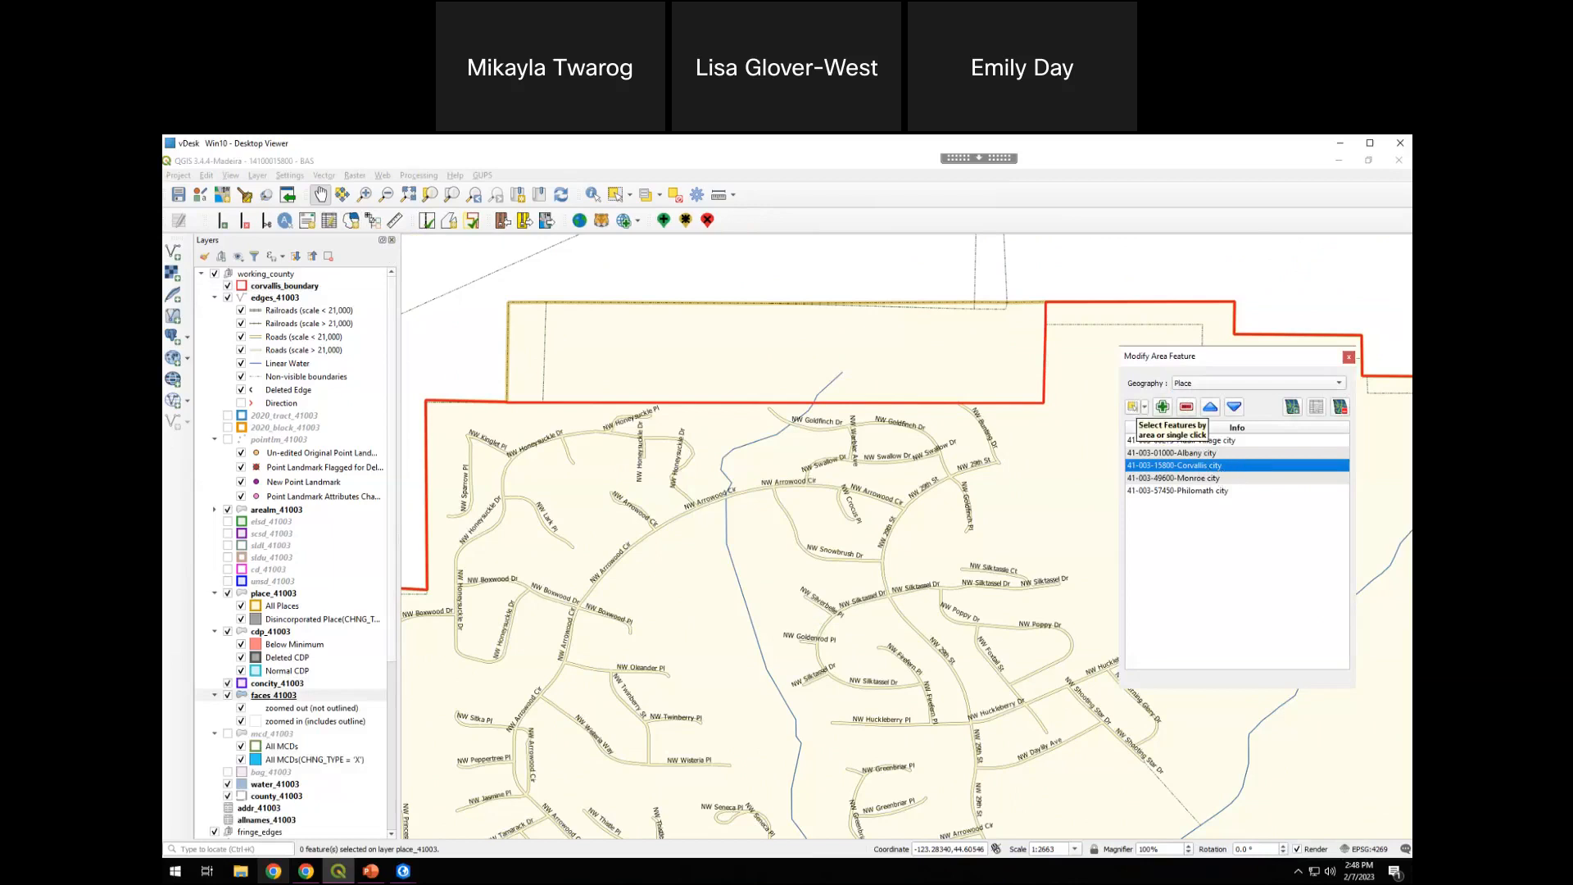
click(1134, 409)
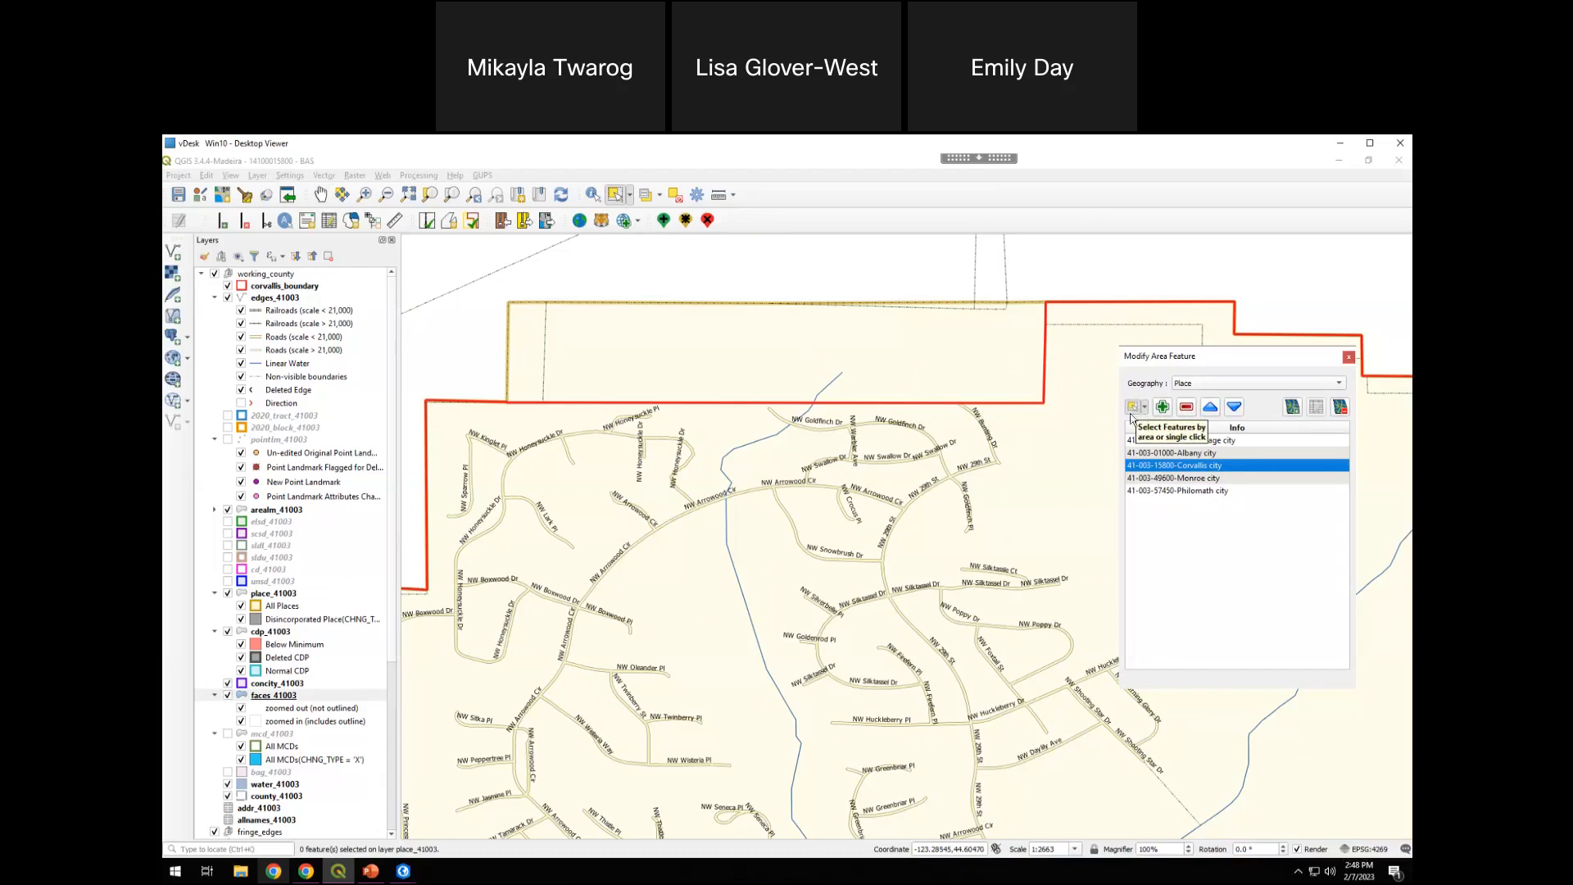
click(630, 339)
drag(547, 369, 529, 382)
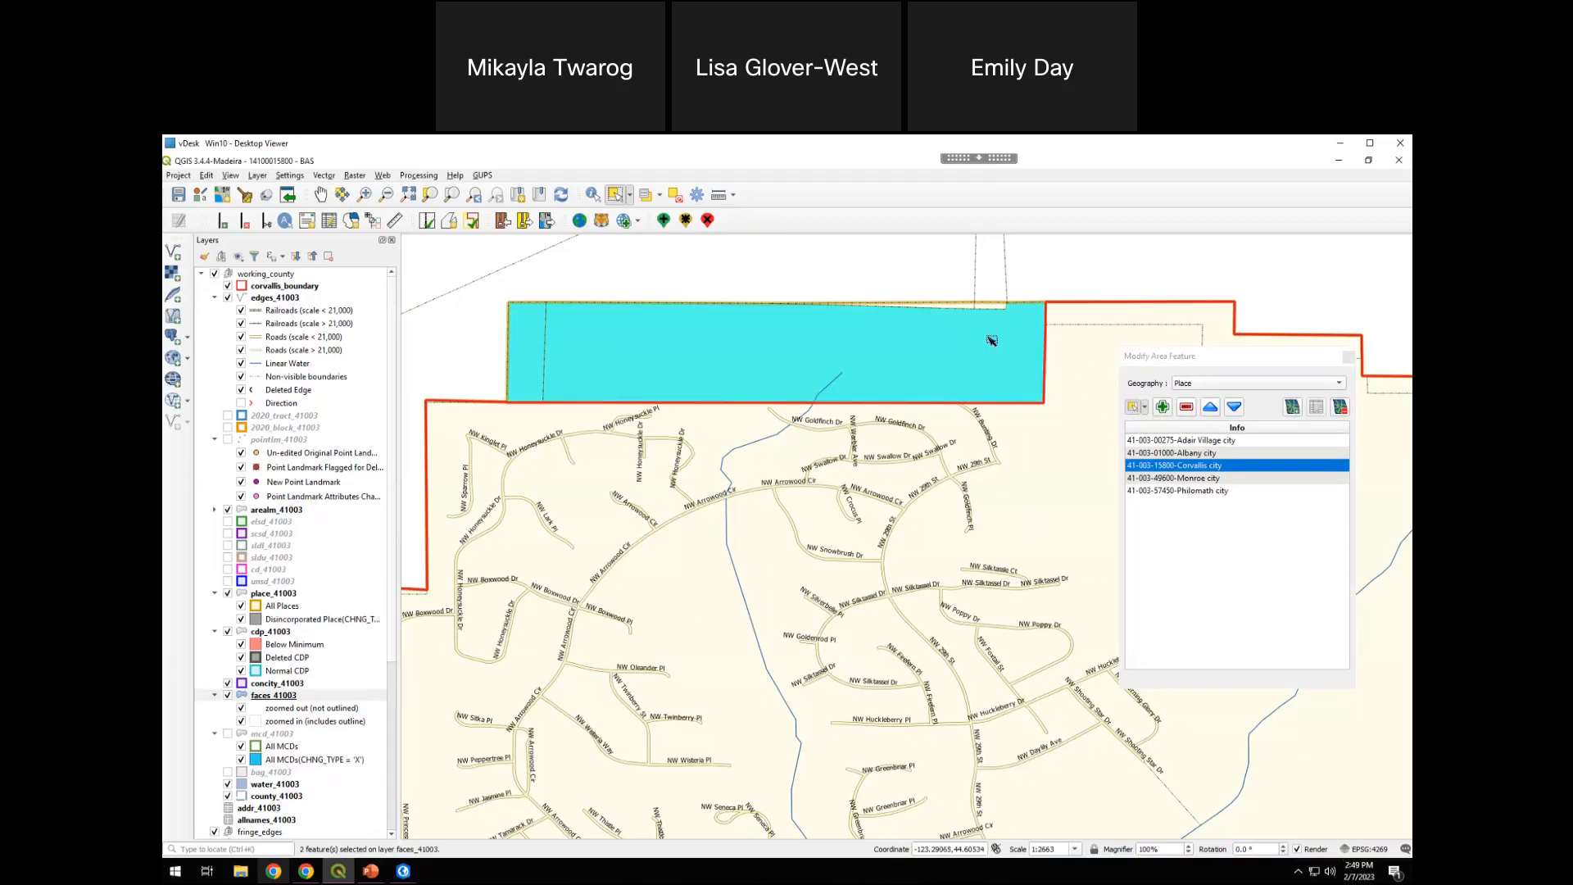
click(940, 362)
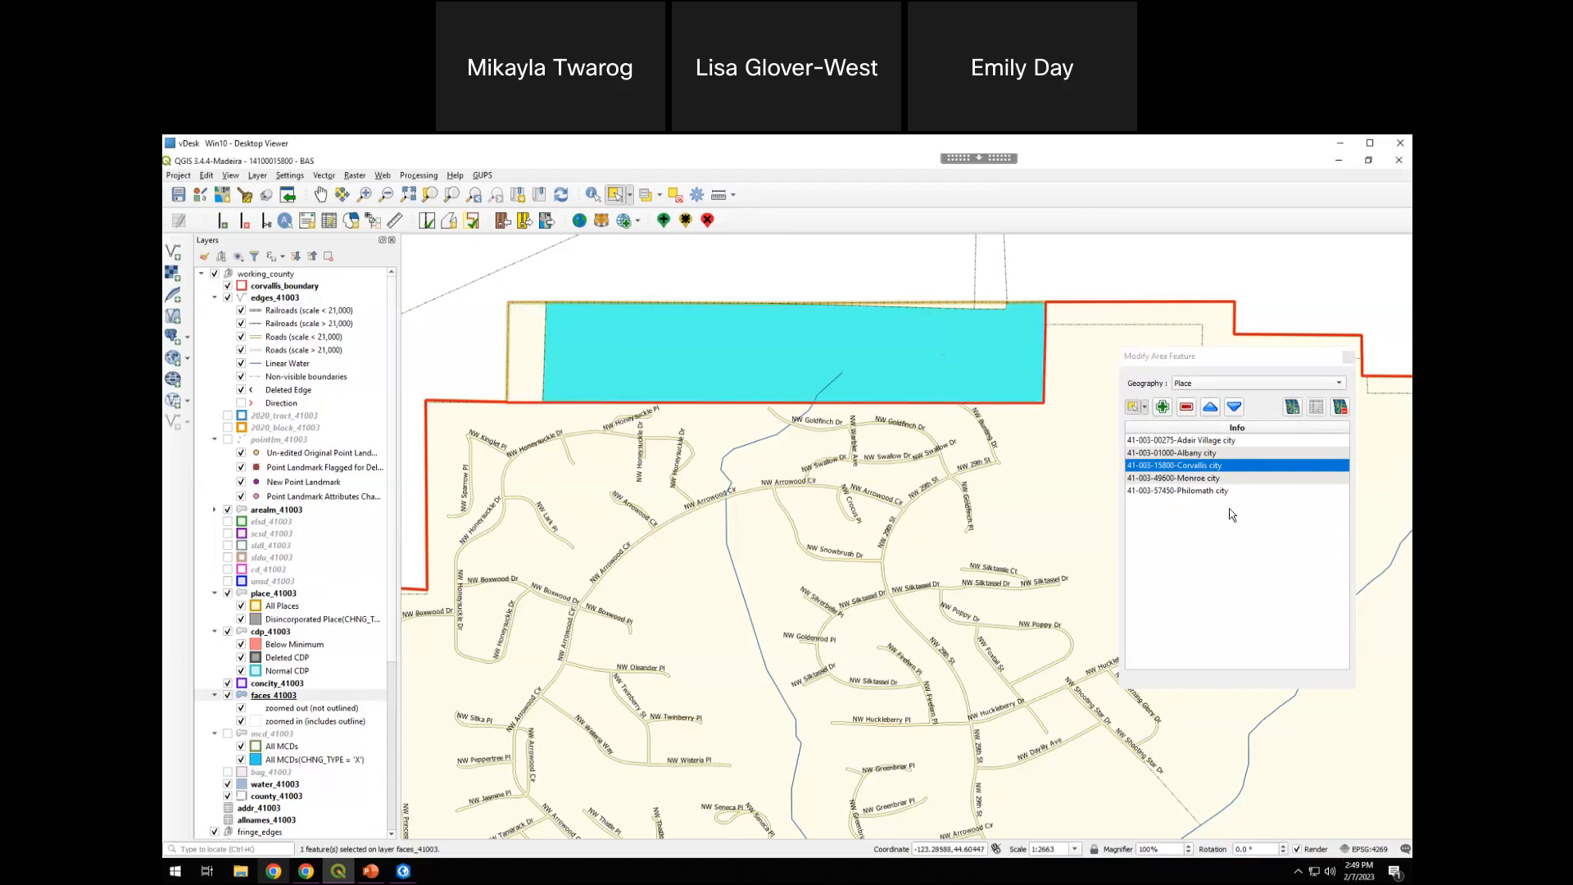
click(1146, 416)
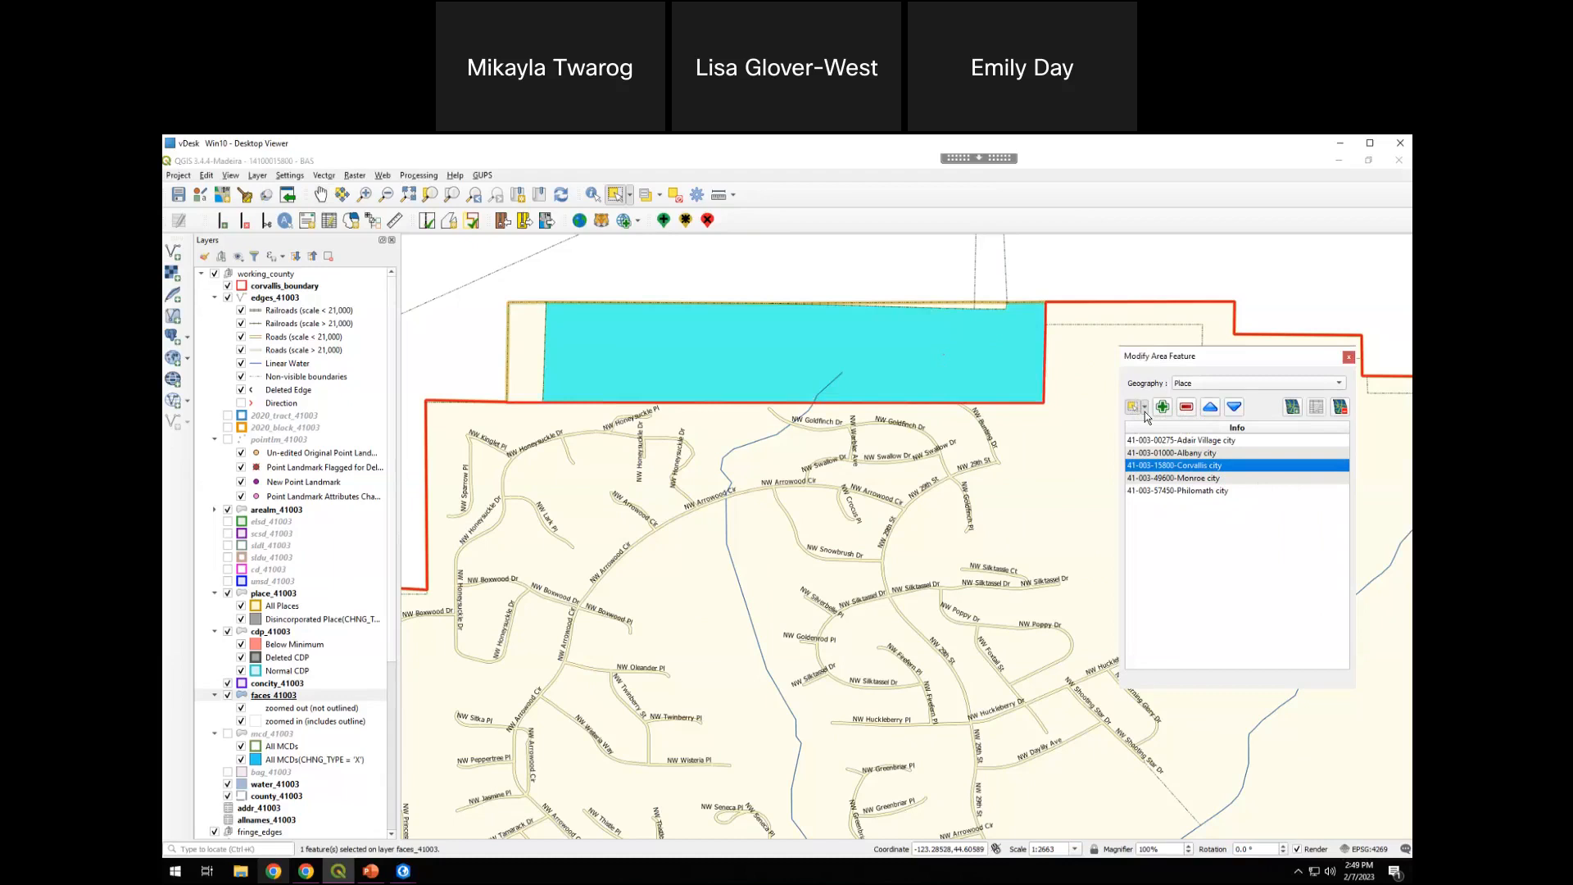
click(1145, 410)
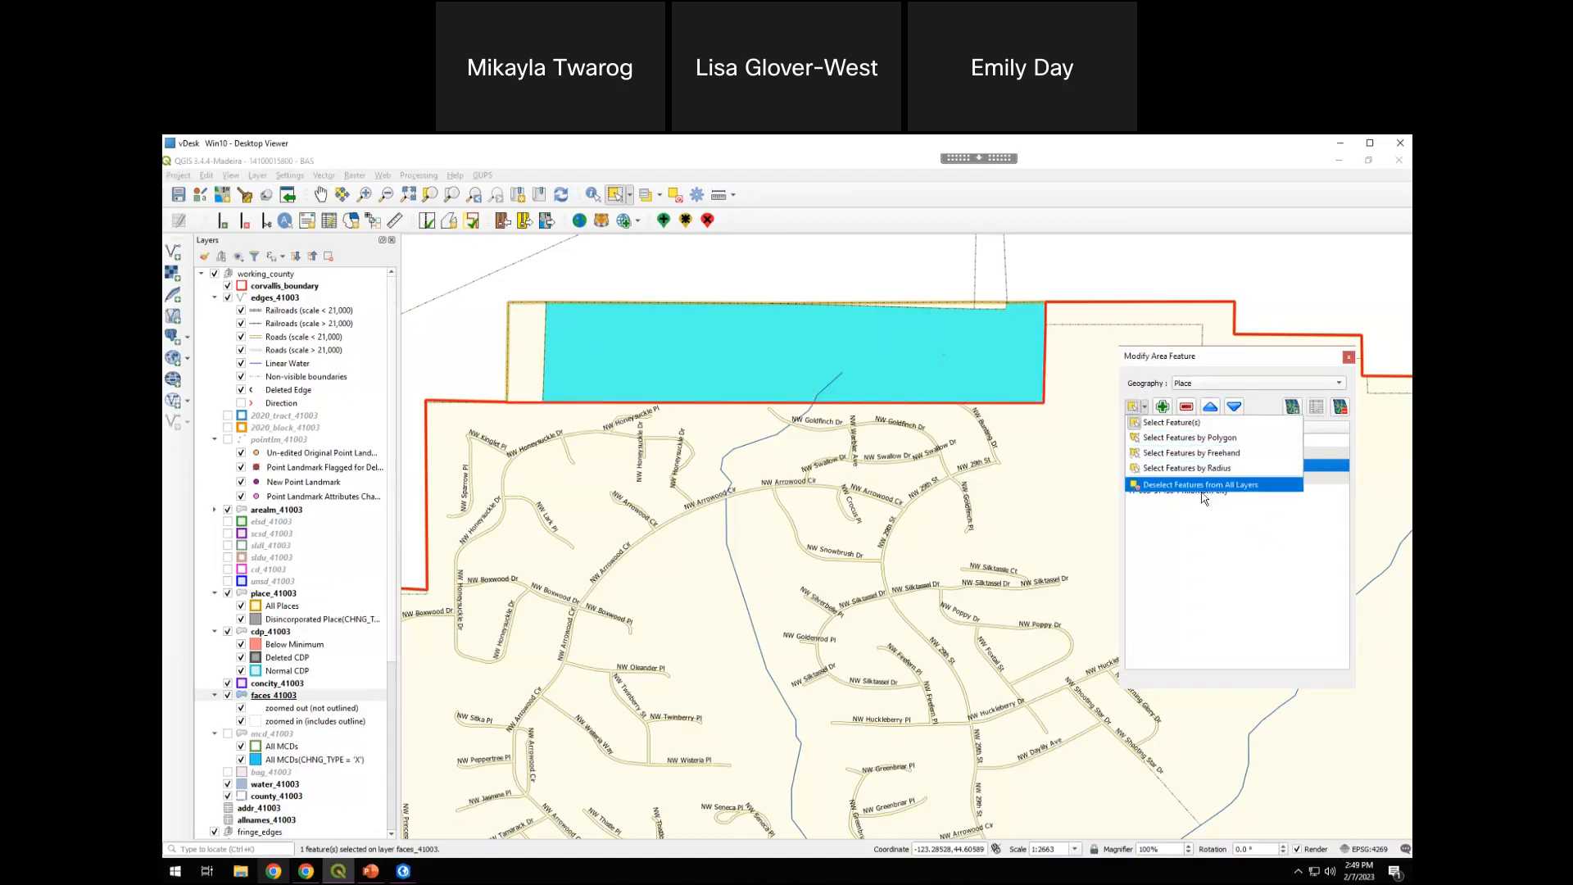
click(1212, 488)
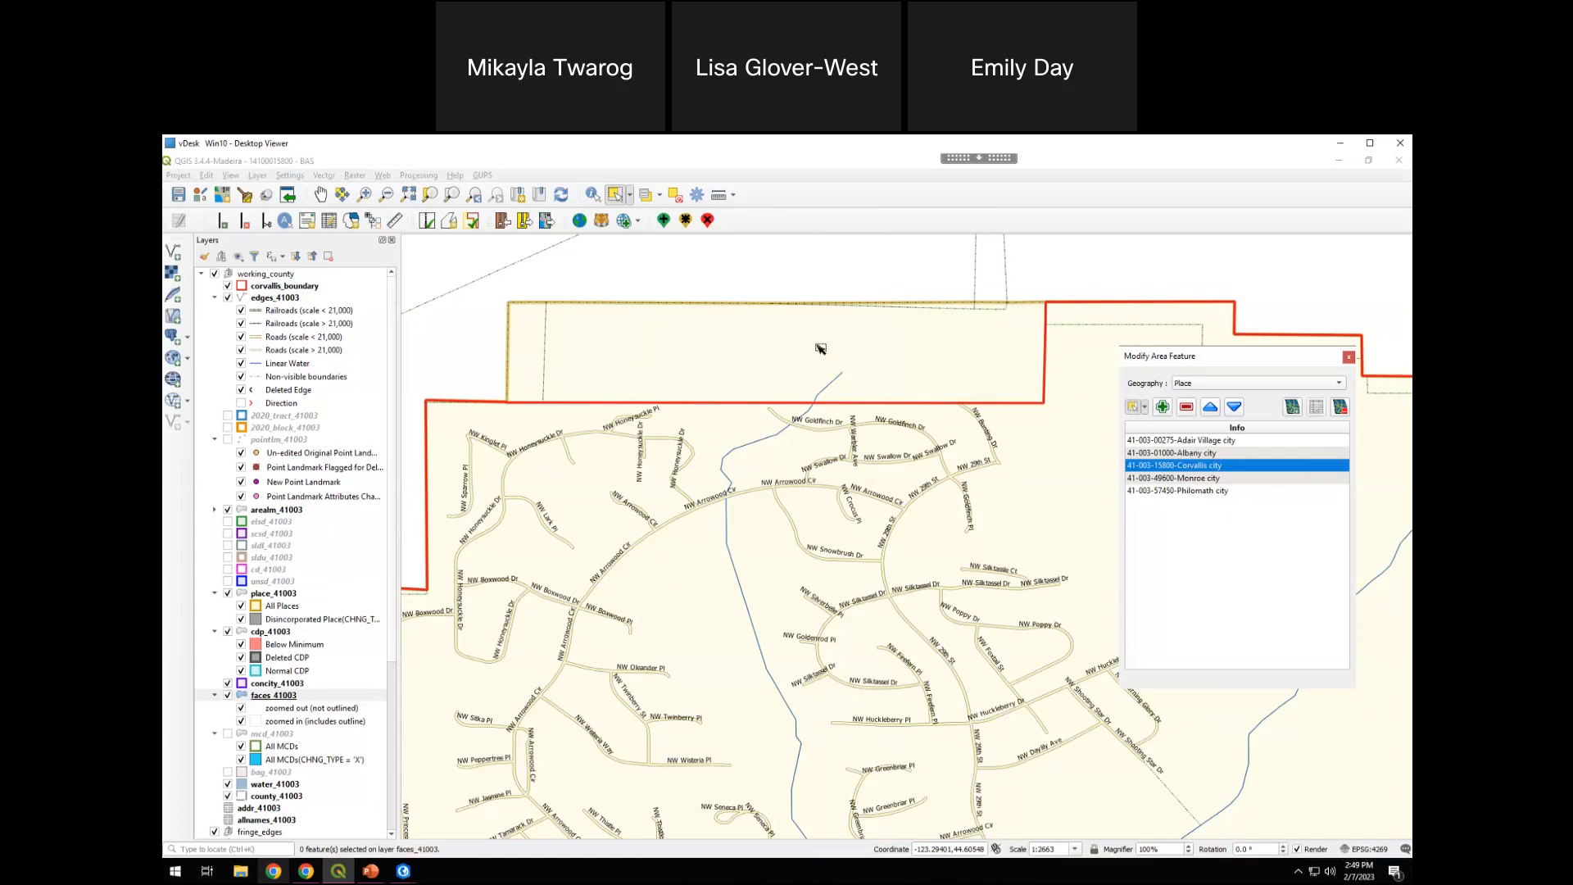
Select the four faces in the northern strip outside the red local boundary and remove them from Corvallis city as a Boundary Correction
click(623, 365)
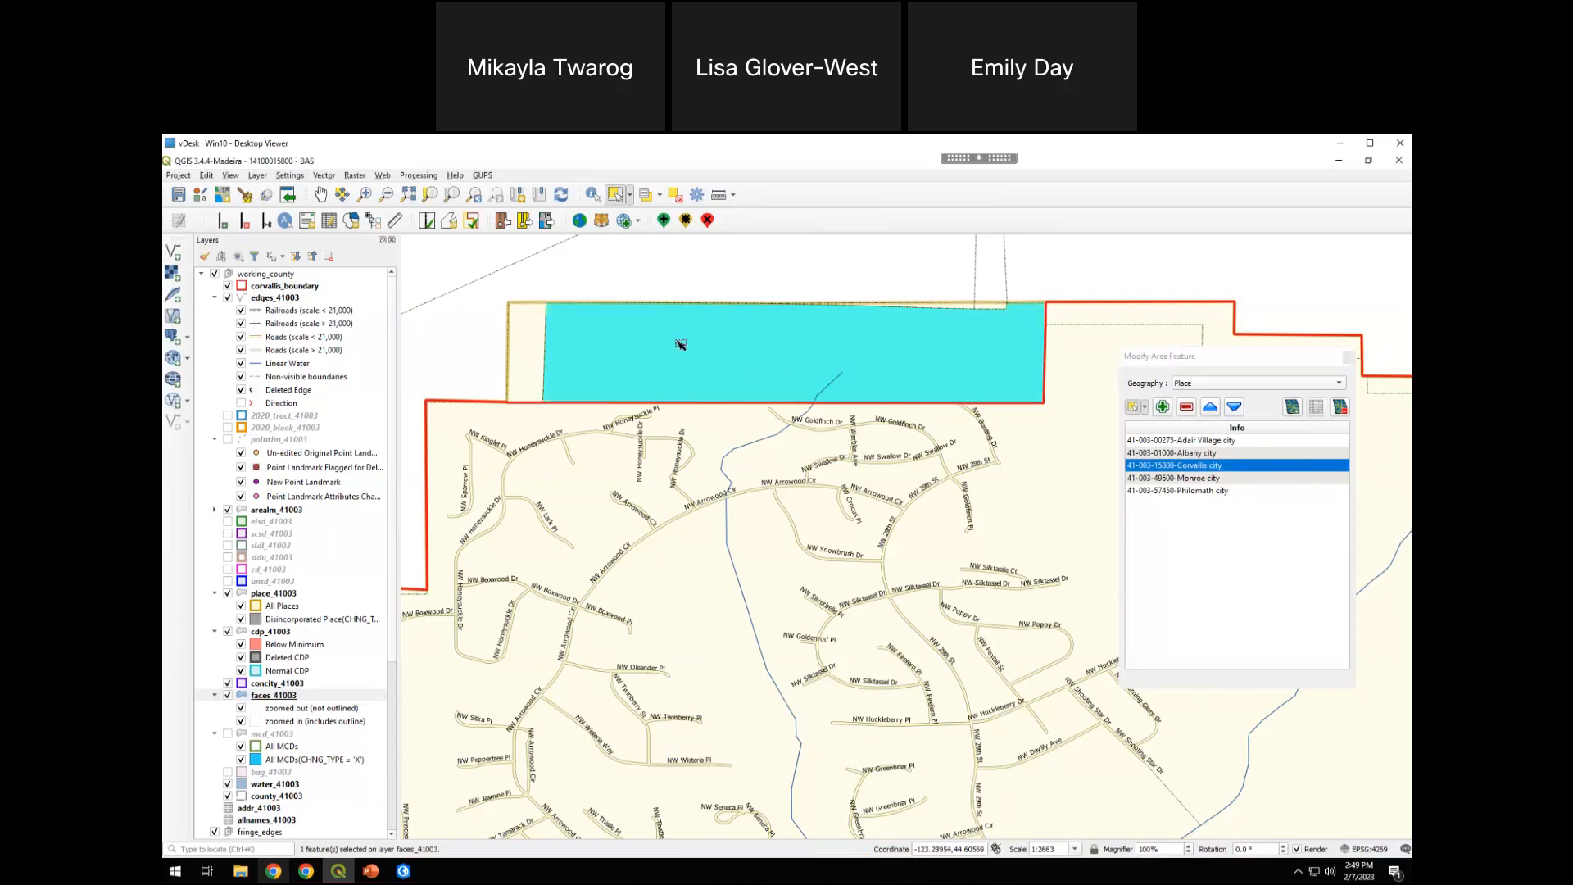
click(537, 358)
click(693, 342)
shift+click(531, 376)
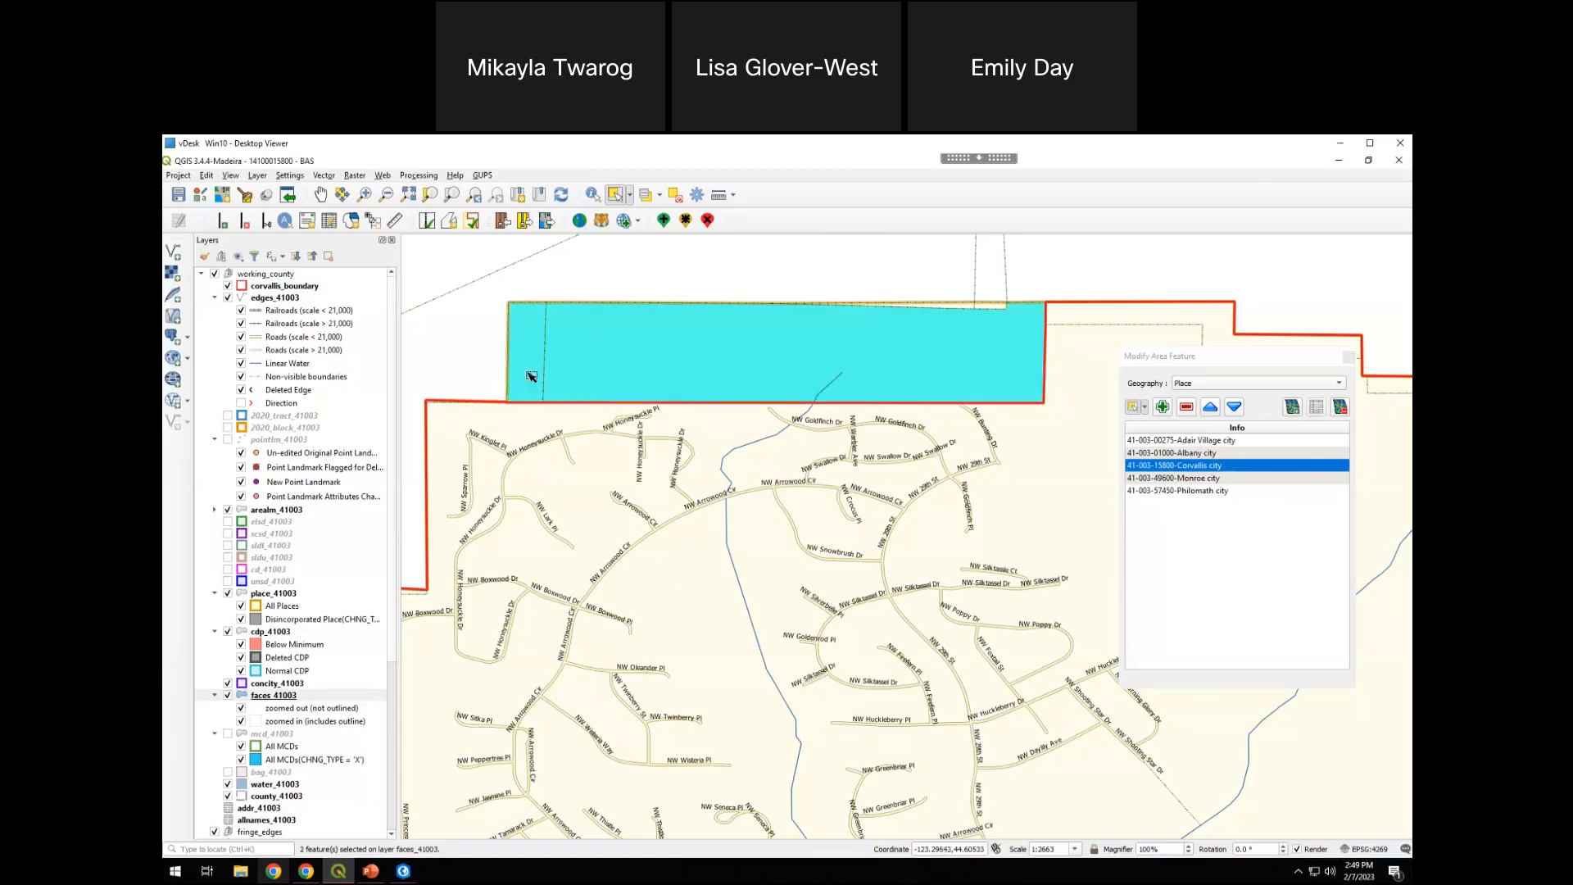
shift+click(974, 308)
click(1190, 407)
click(1187, 408)
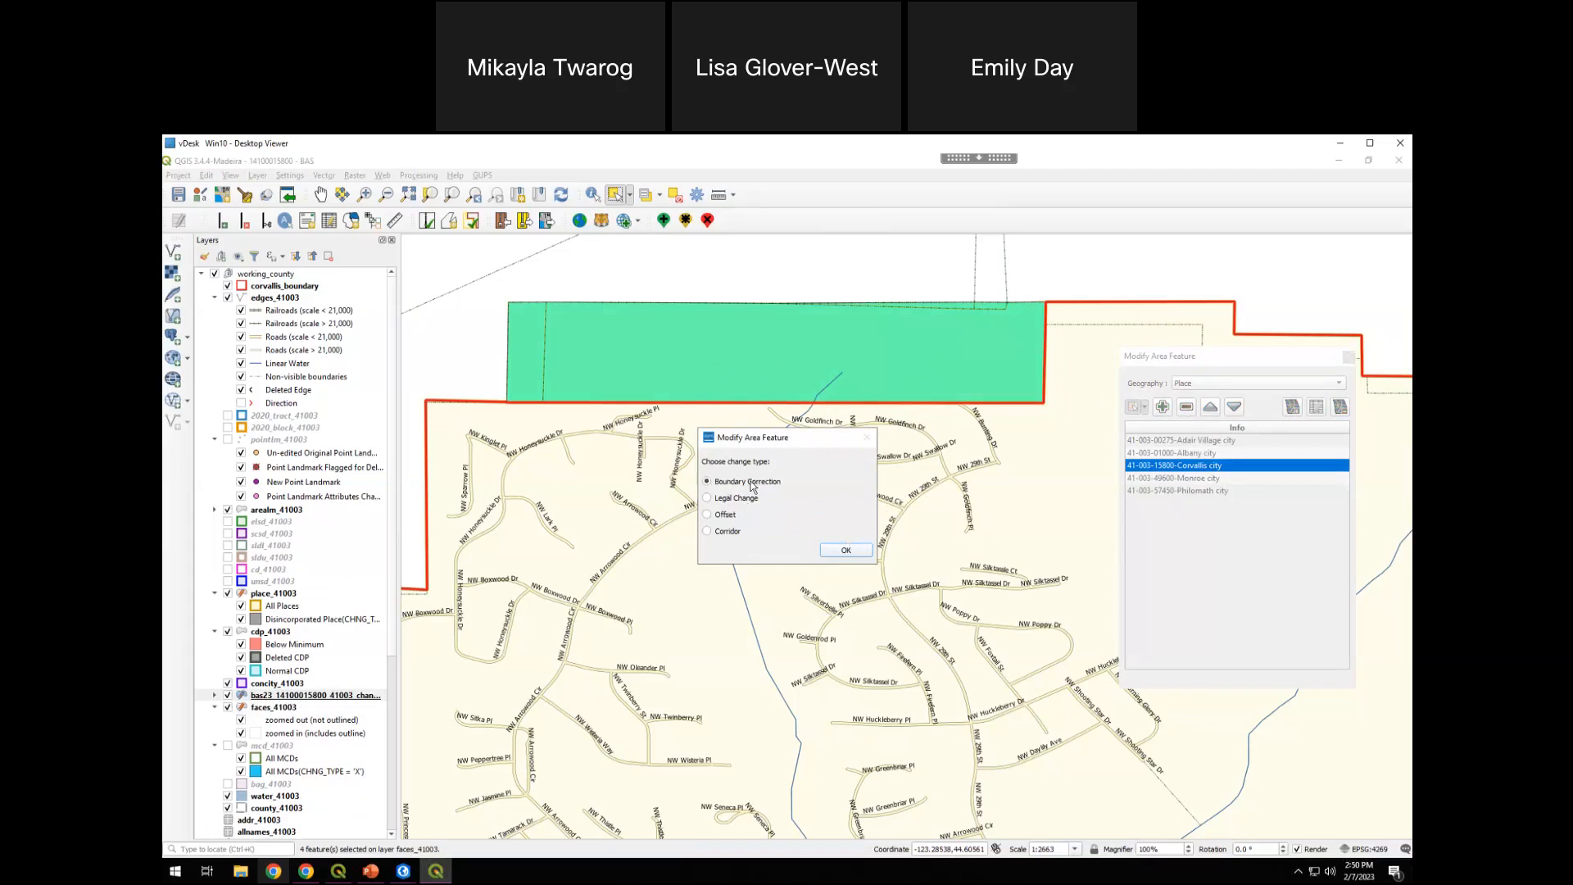
click(857, 556)
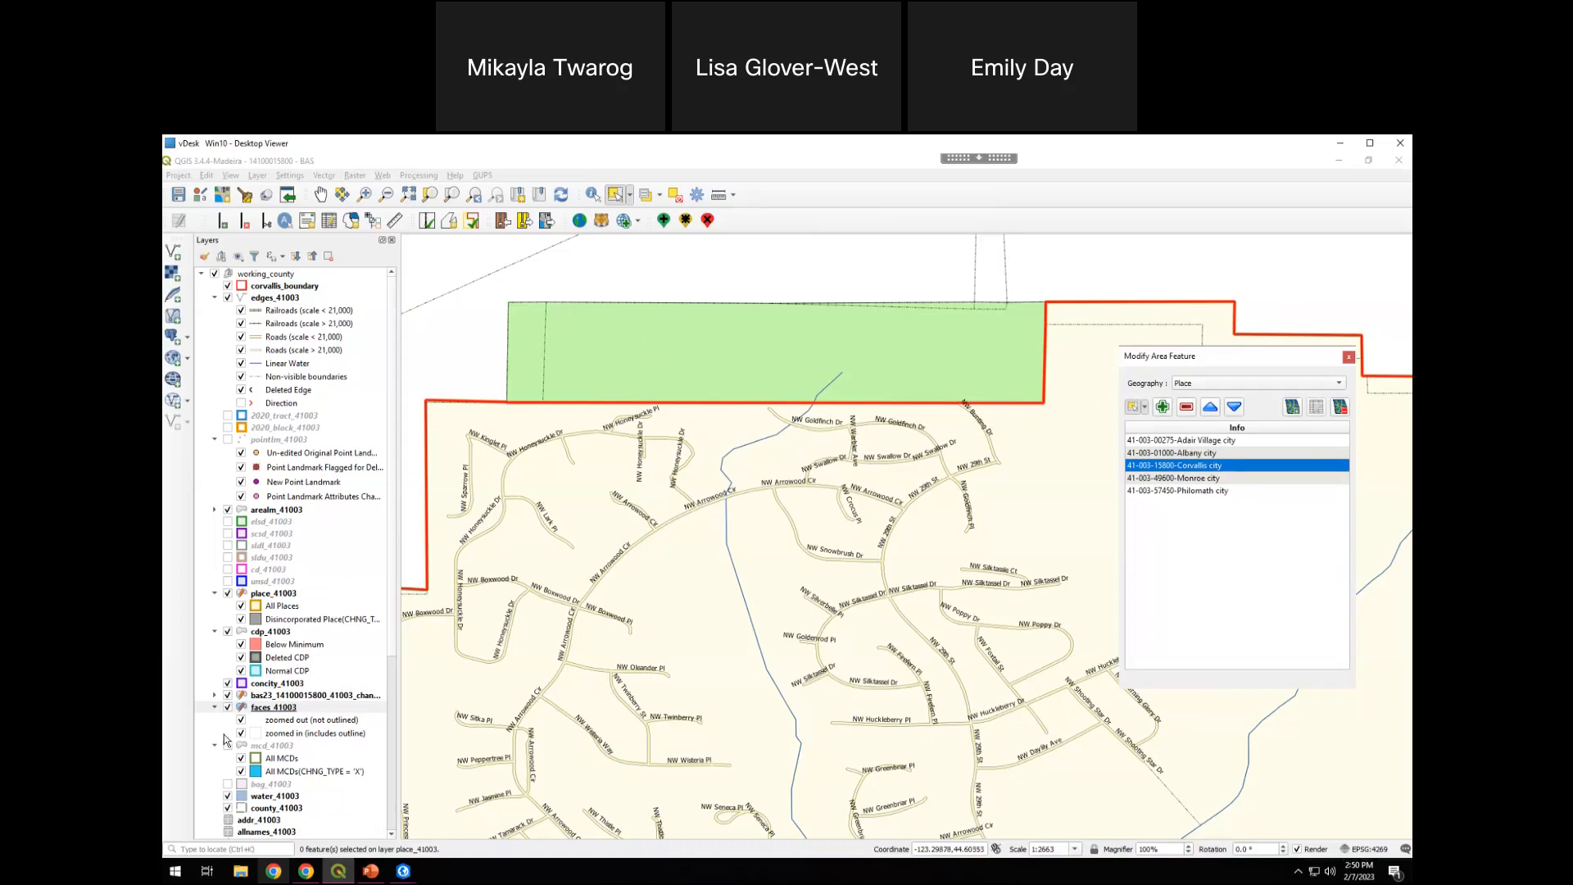
click(302, 696)
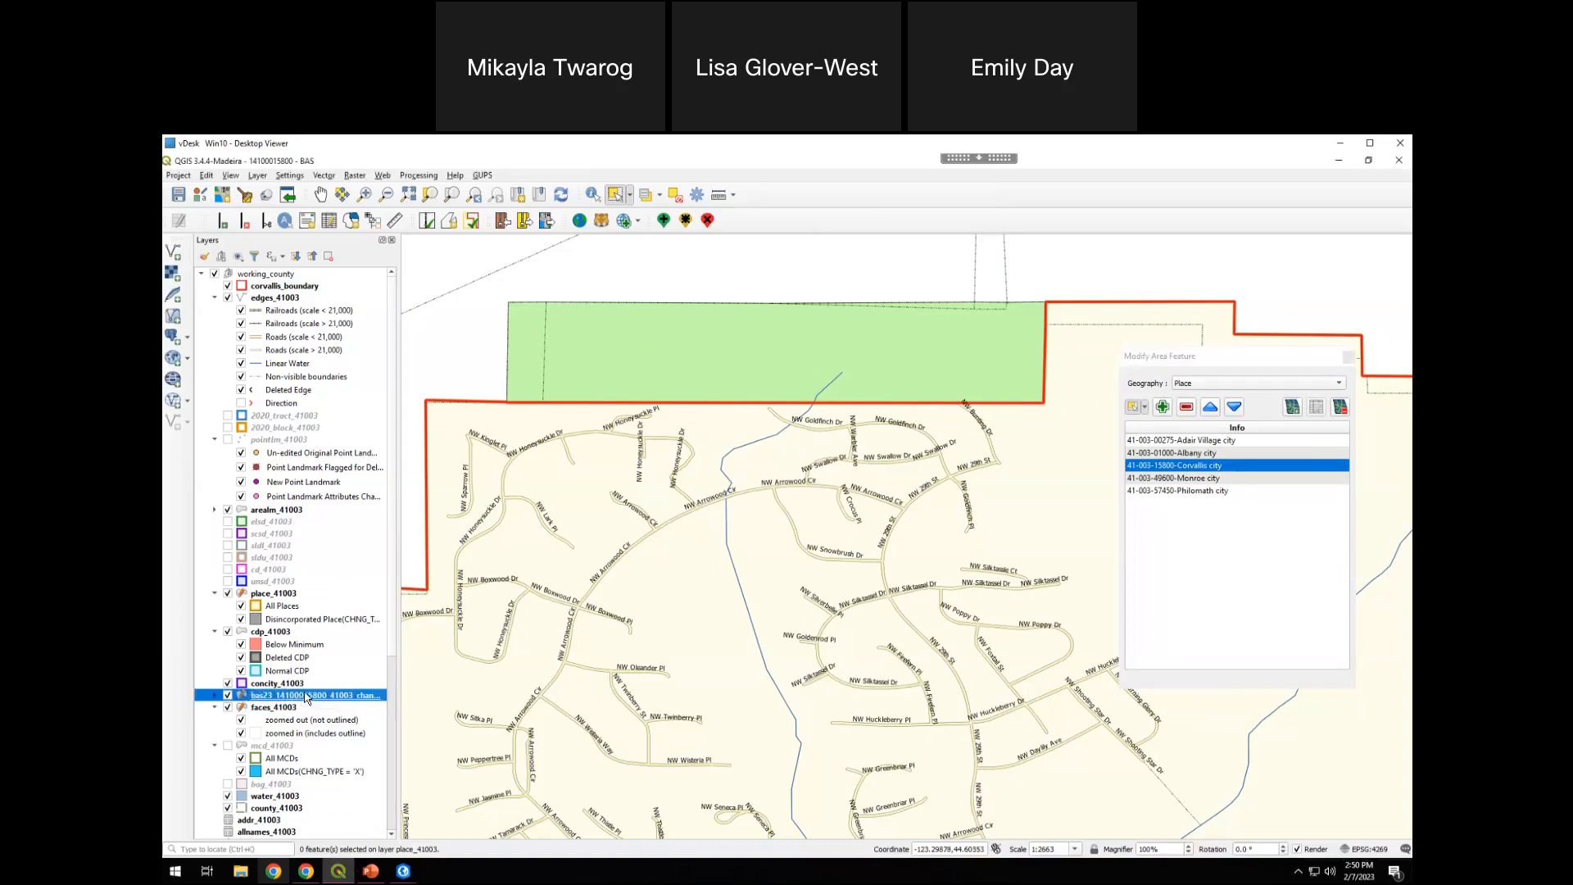
drag(391, 646, 390, 729)
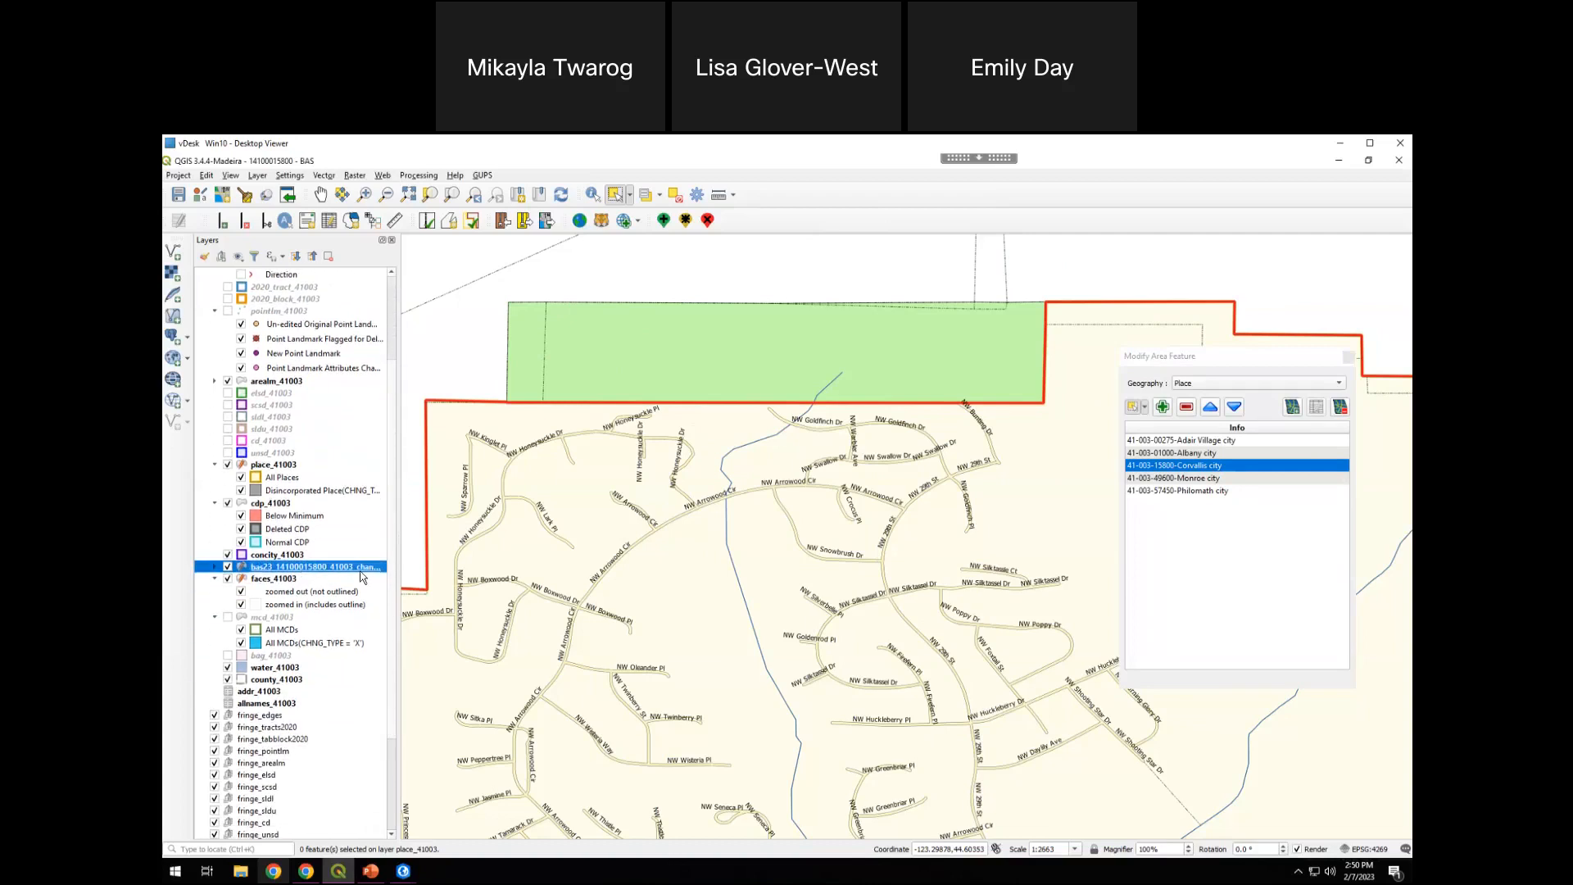
click(215, 567)
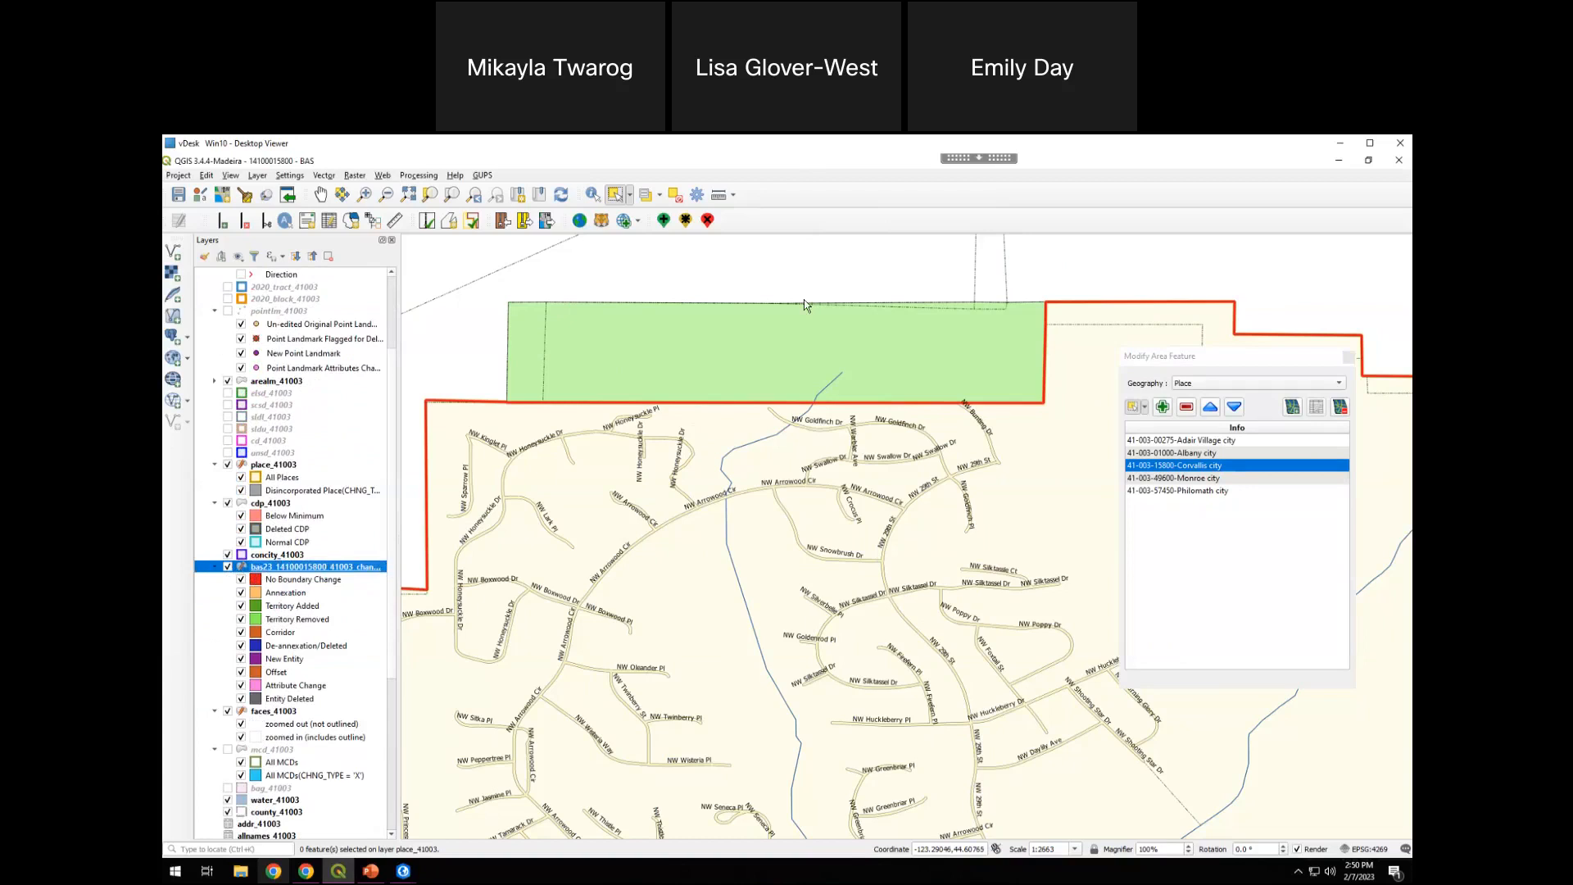
Locate the gap in Corvallis's southern boundary between SE Rivergreen Ave and SE Kiger Island Dr
scroll(906, 561, down, 4)
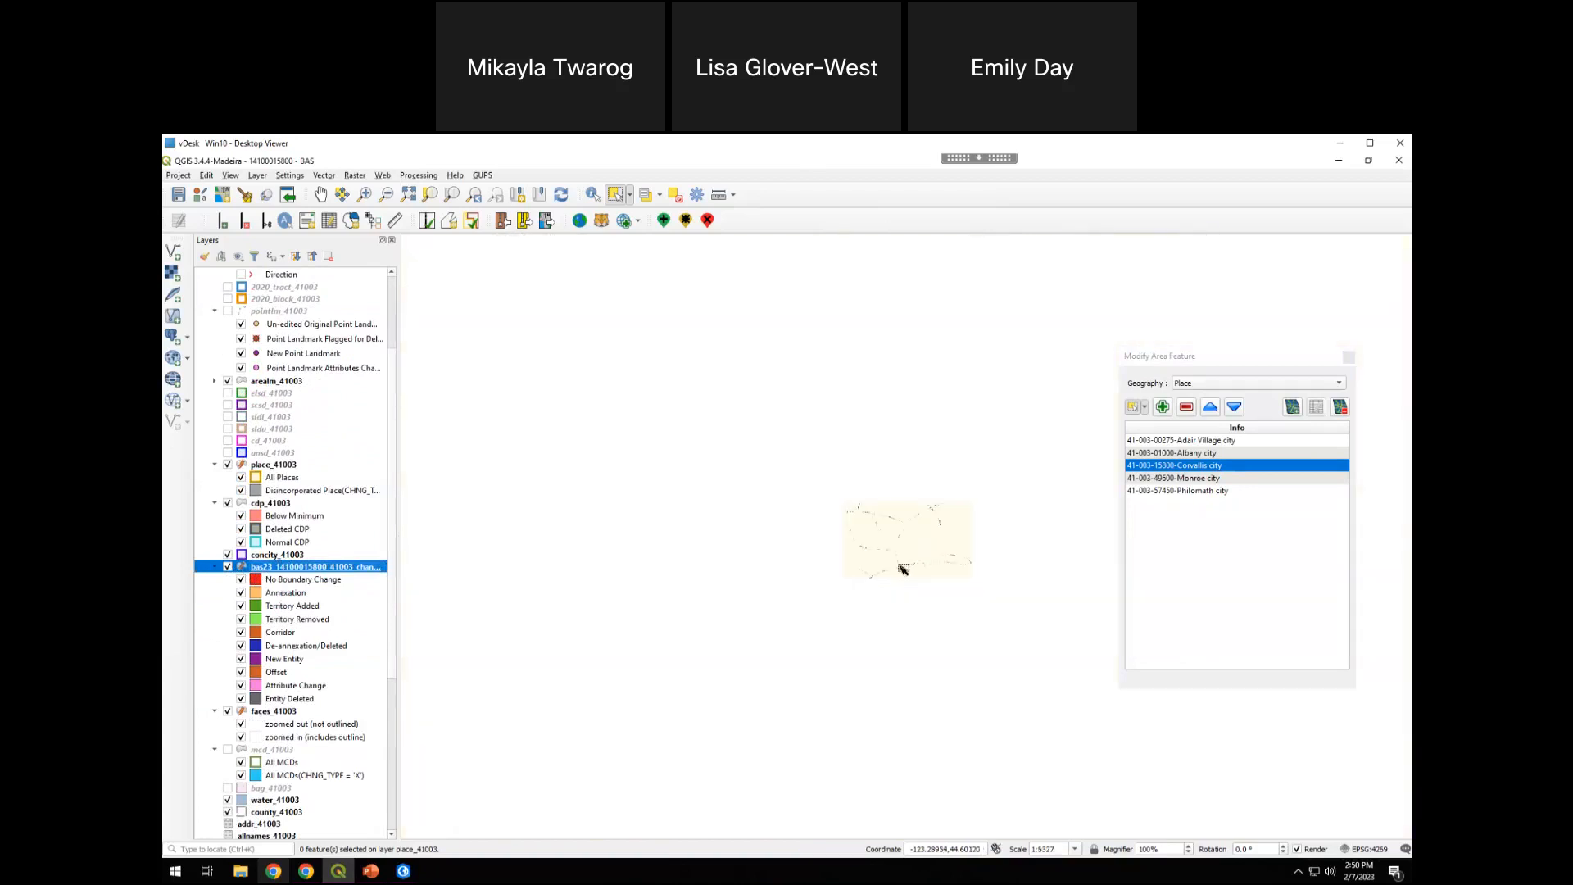
drag(860, 551, 603, 270)
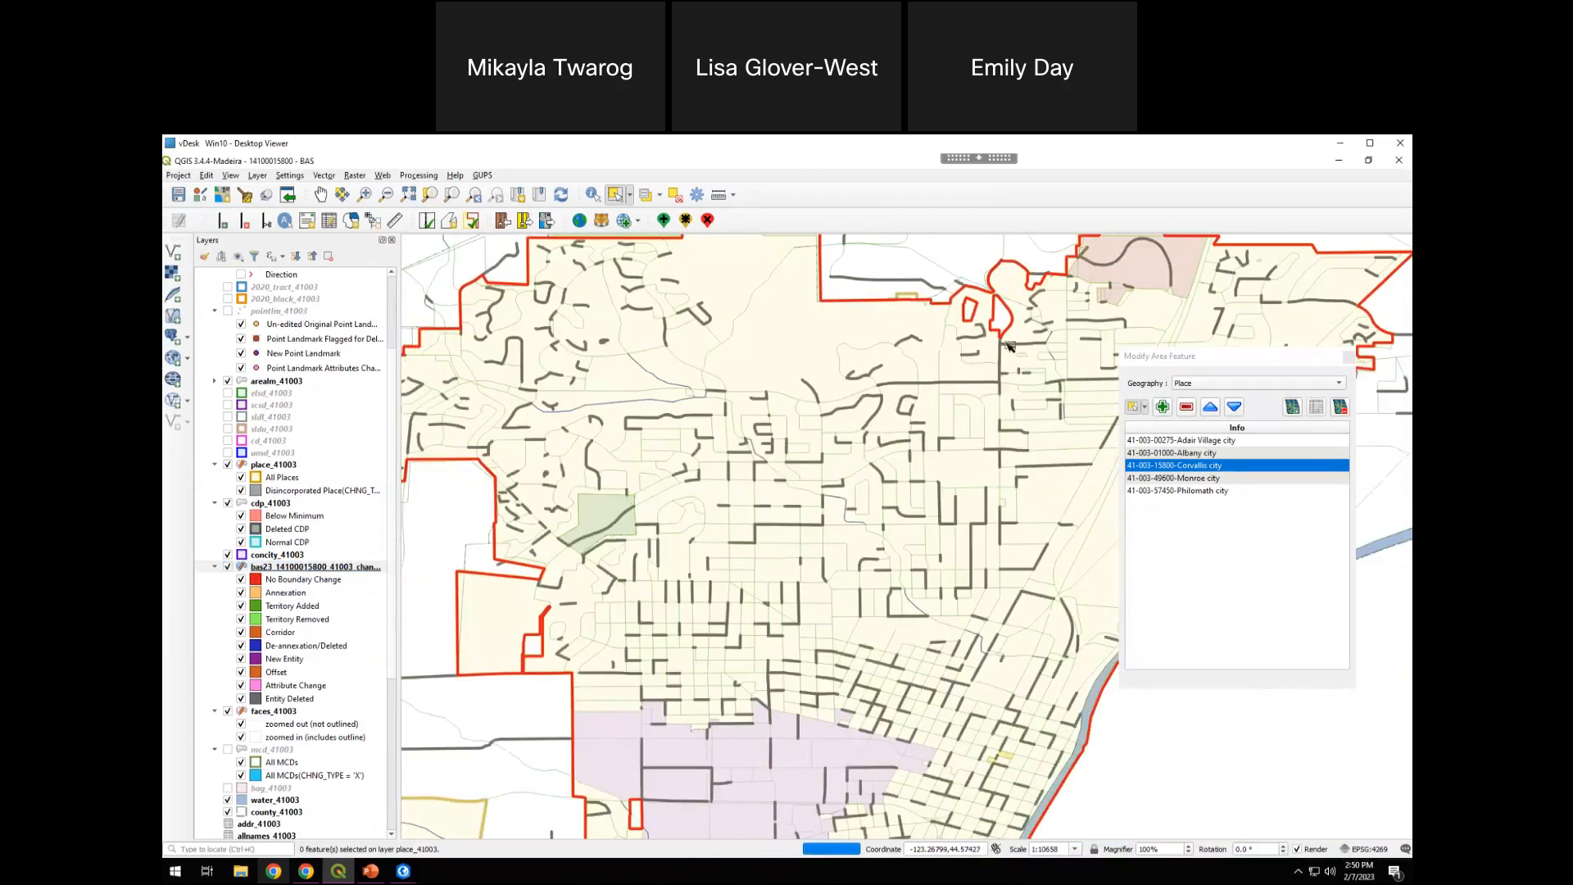
drag(833, 605, 916, 307)
drag(914, 772, 732, 286)
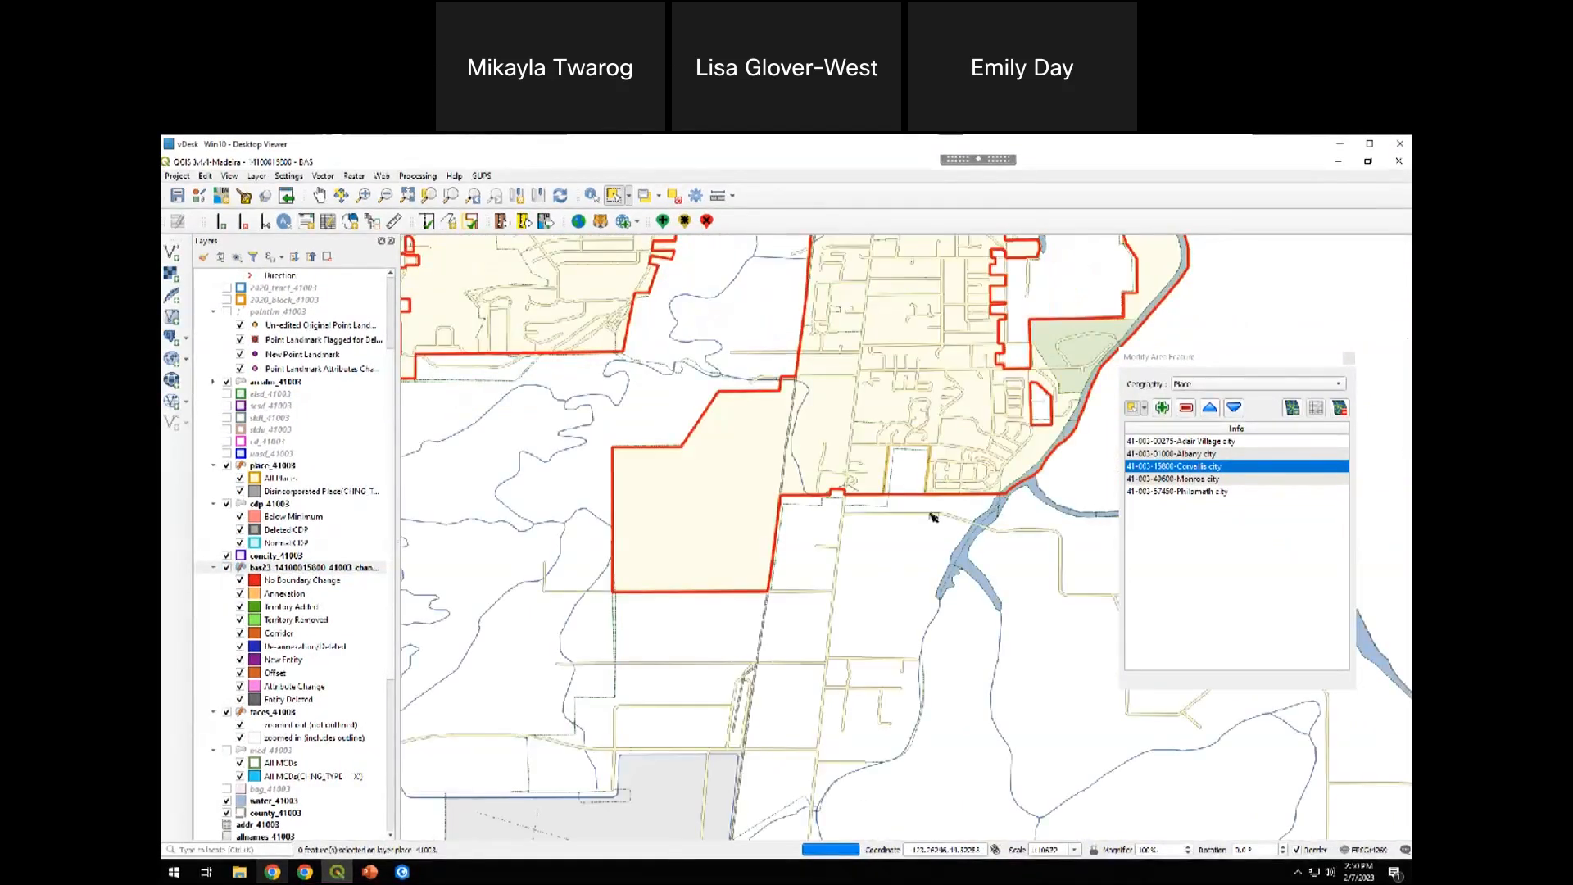
scroll(912, 483, up, 3)
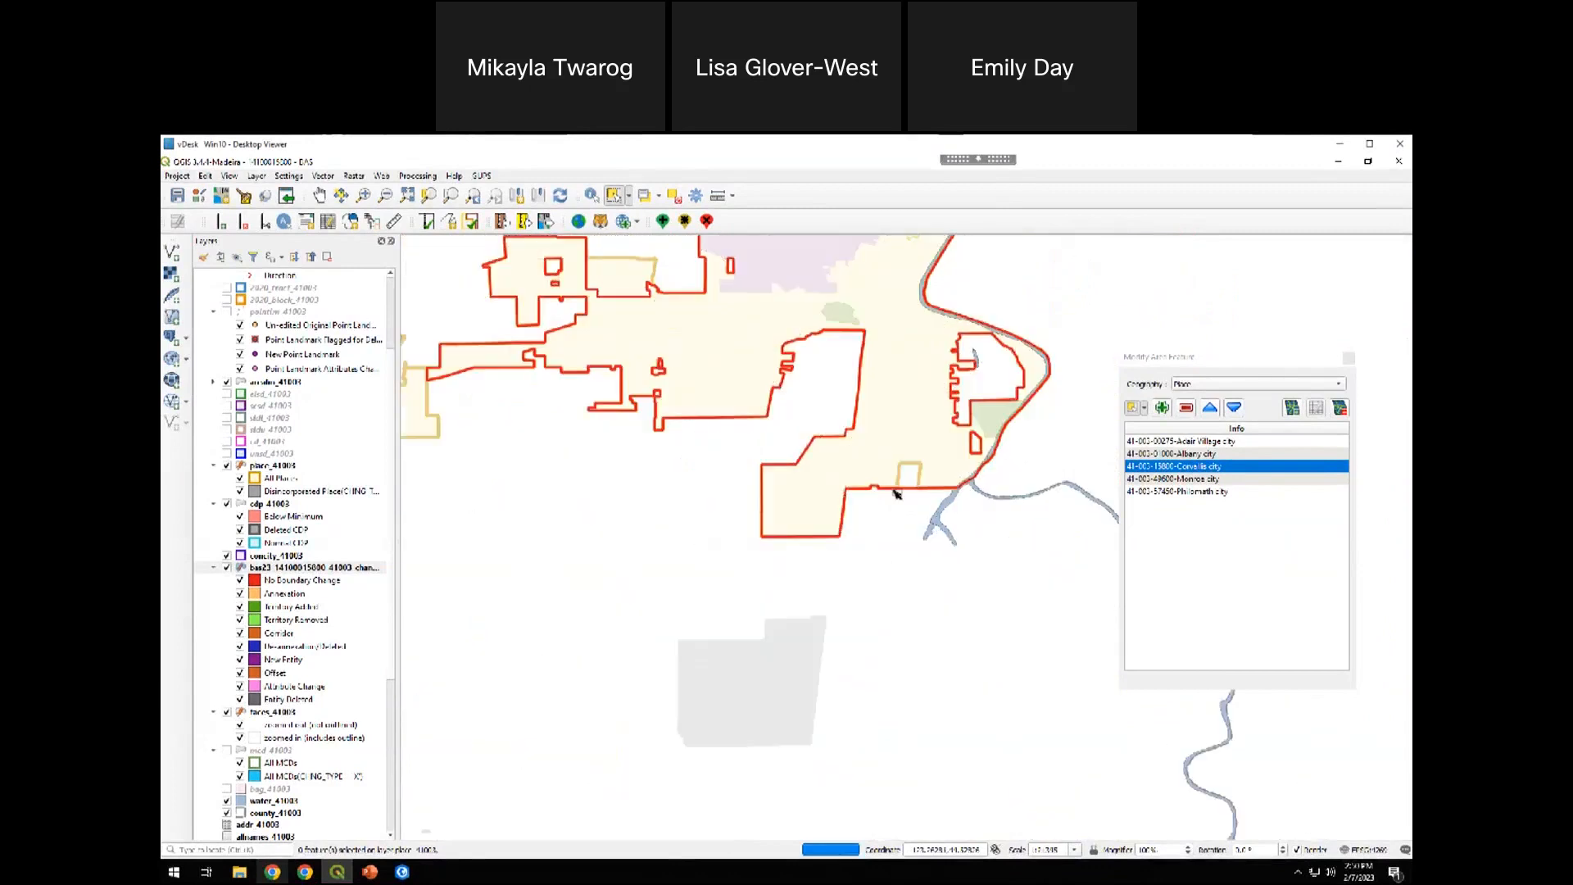
scroll(908, 486, down, 3)
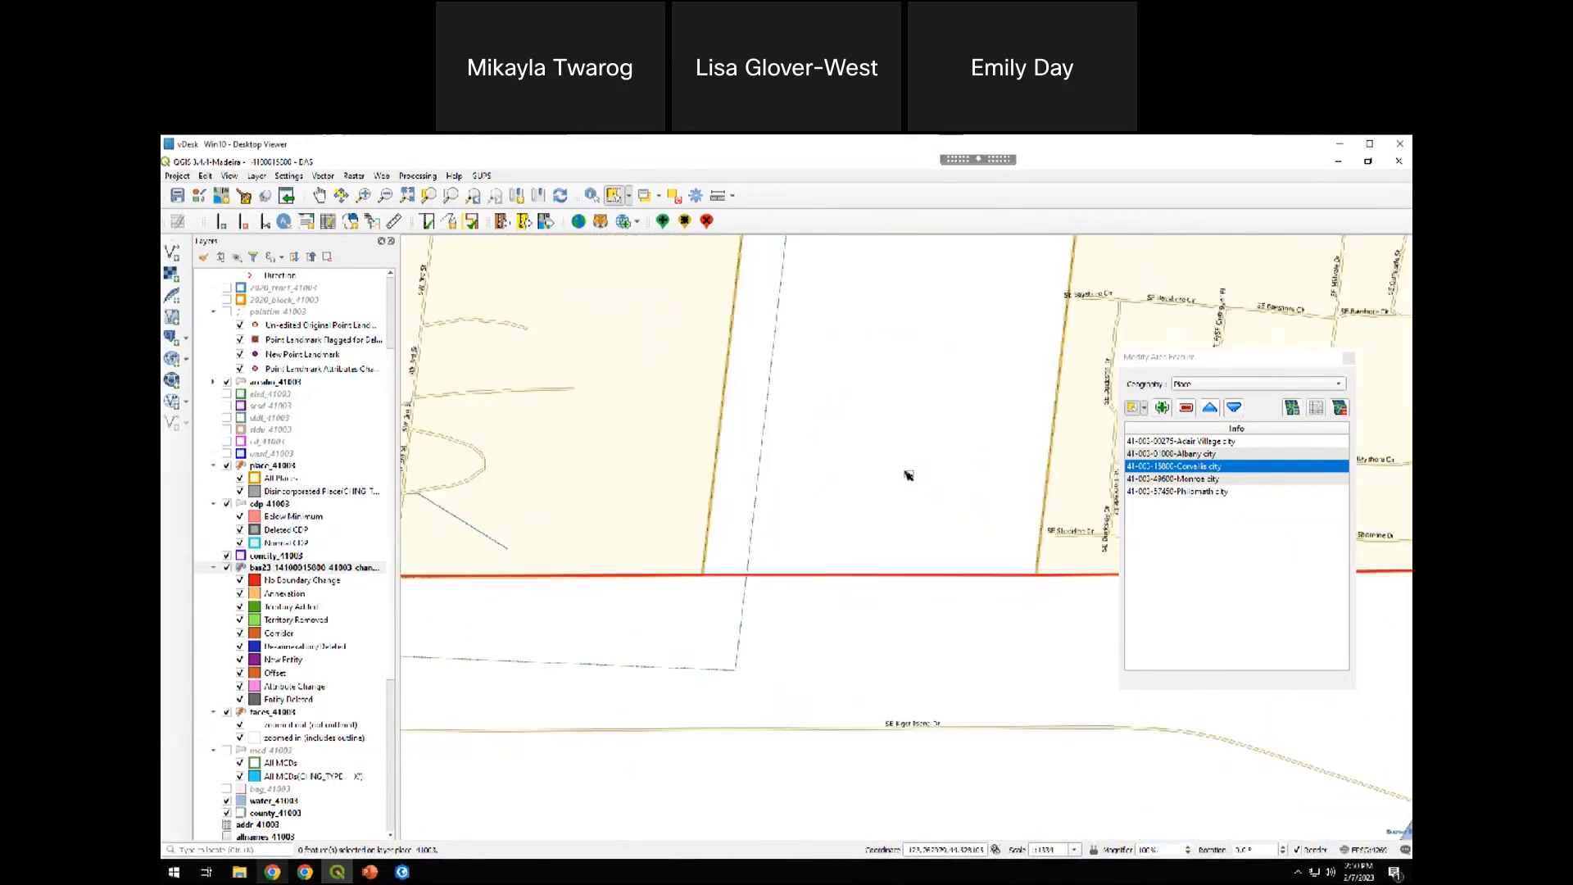
drag(902, 479, 807, 609)
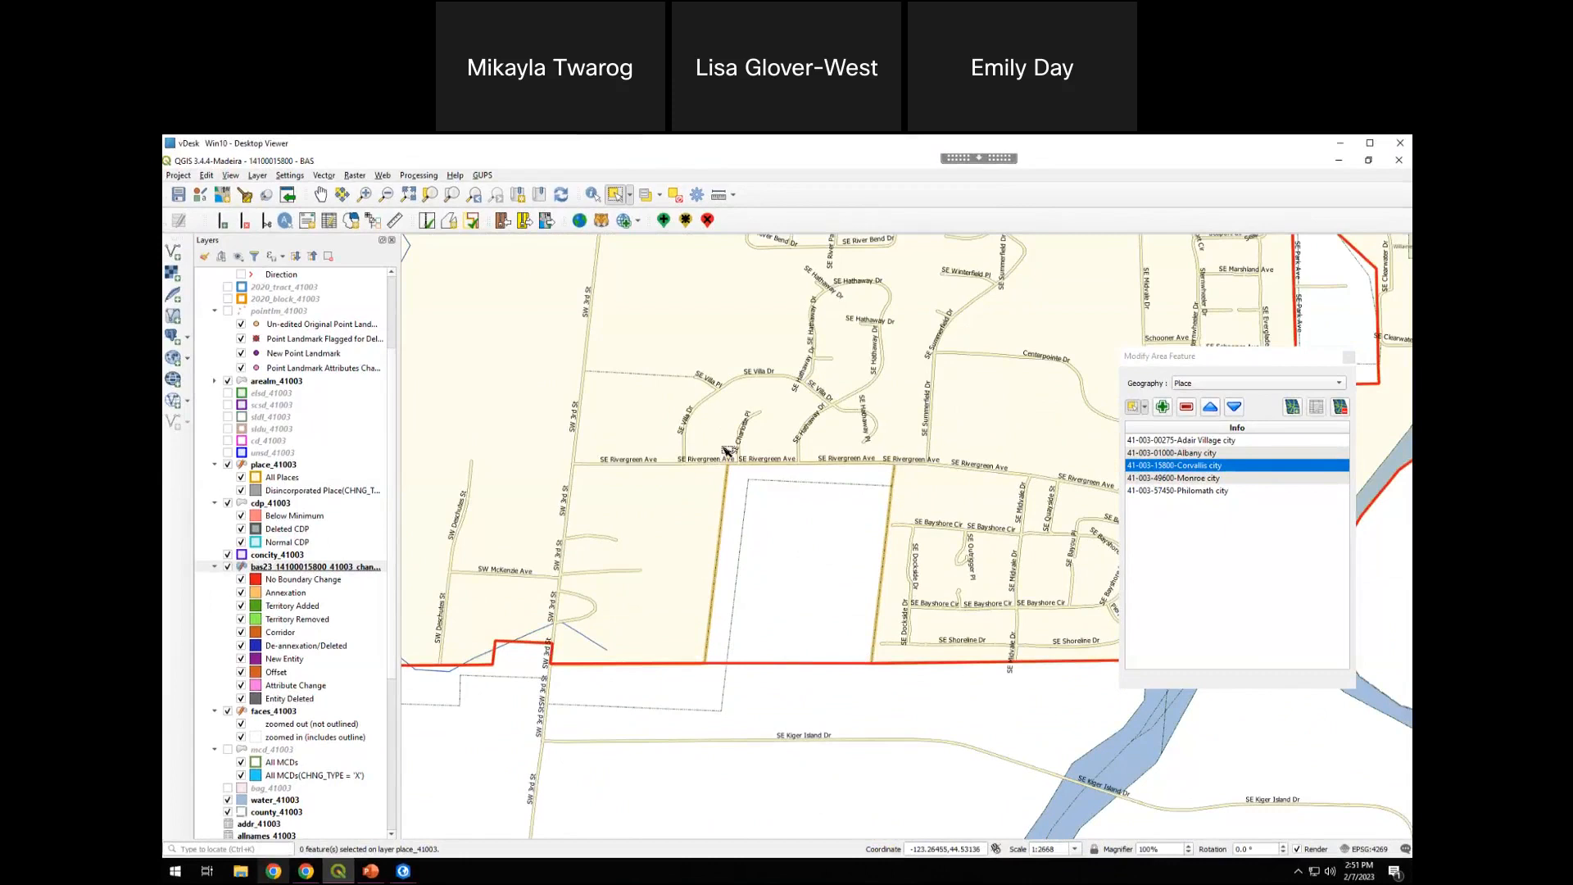
Select the faces in the southern gap to check their extent against the local boundary, then deselect features from all layers
click(1256, 373)
click(836, 548)
click(763, 525)
shift+click(779, 555)
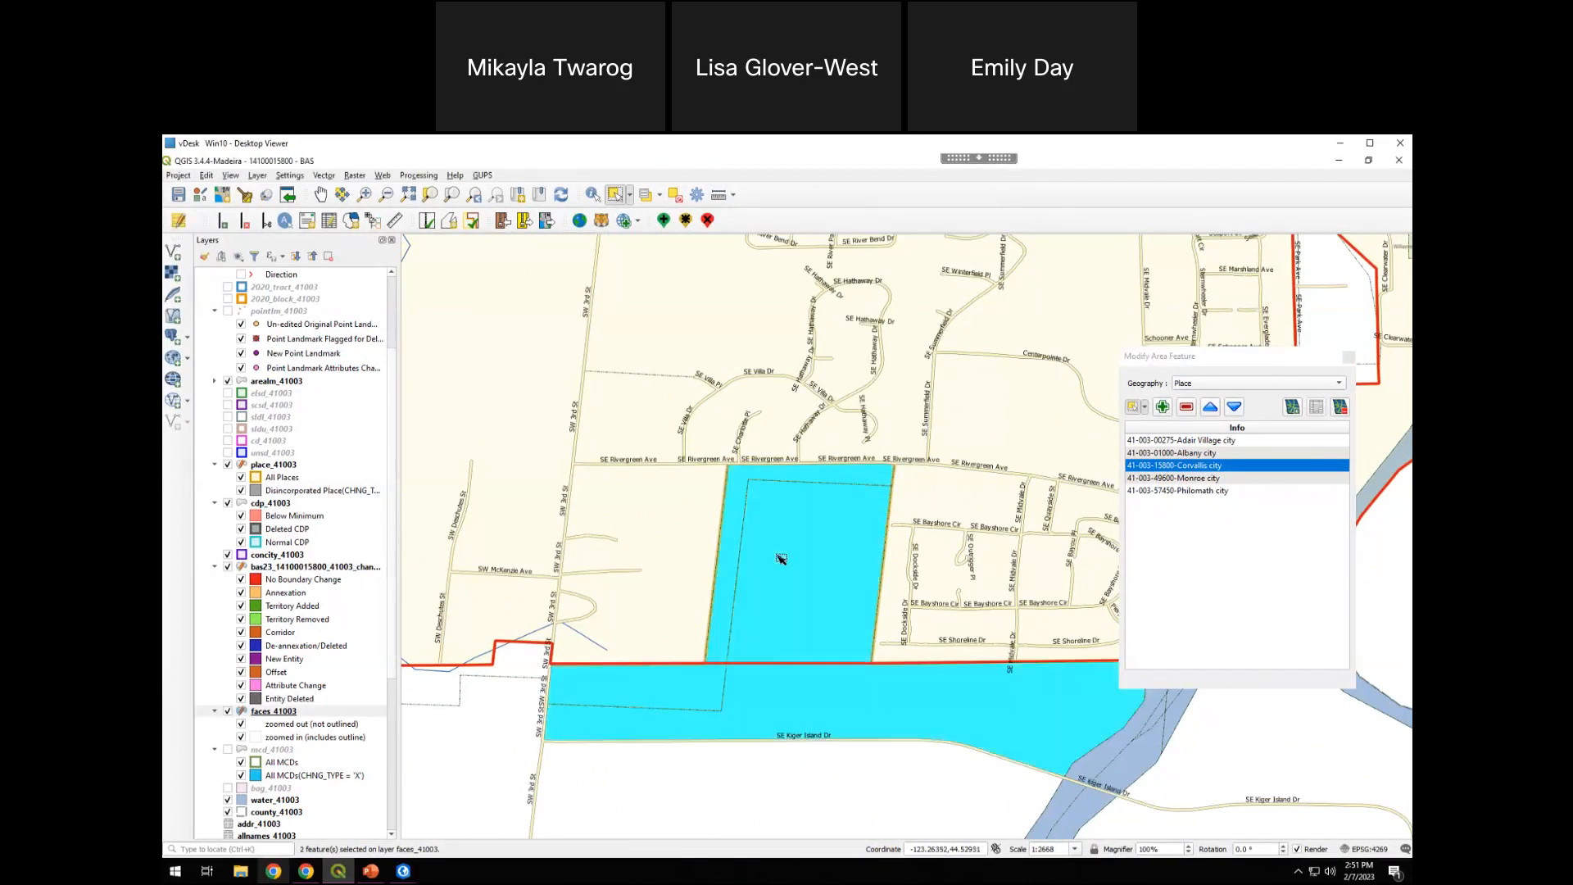
drag(899, 581, 792, 510)
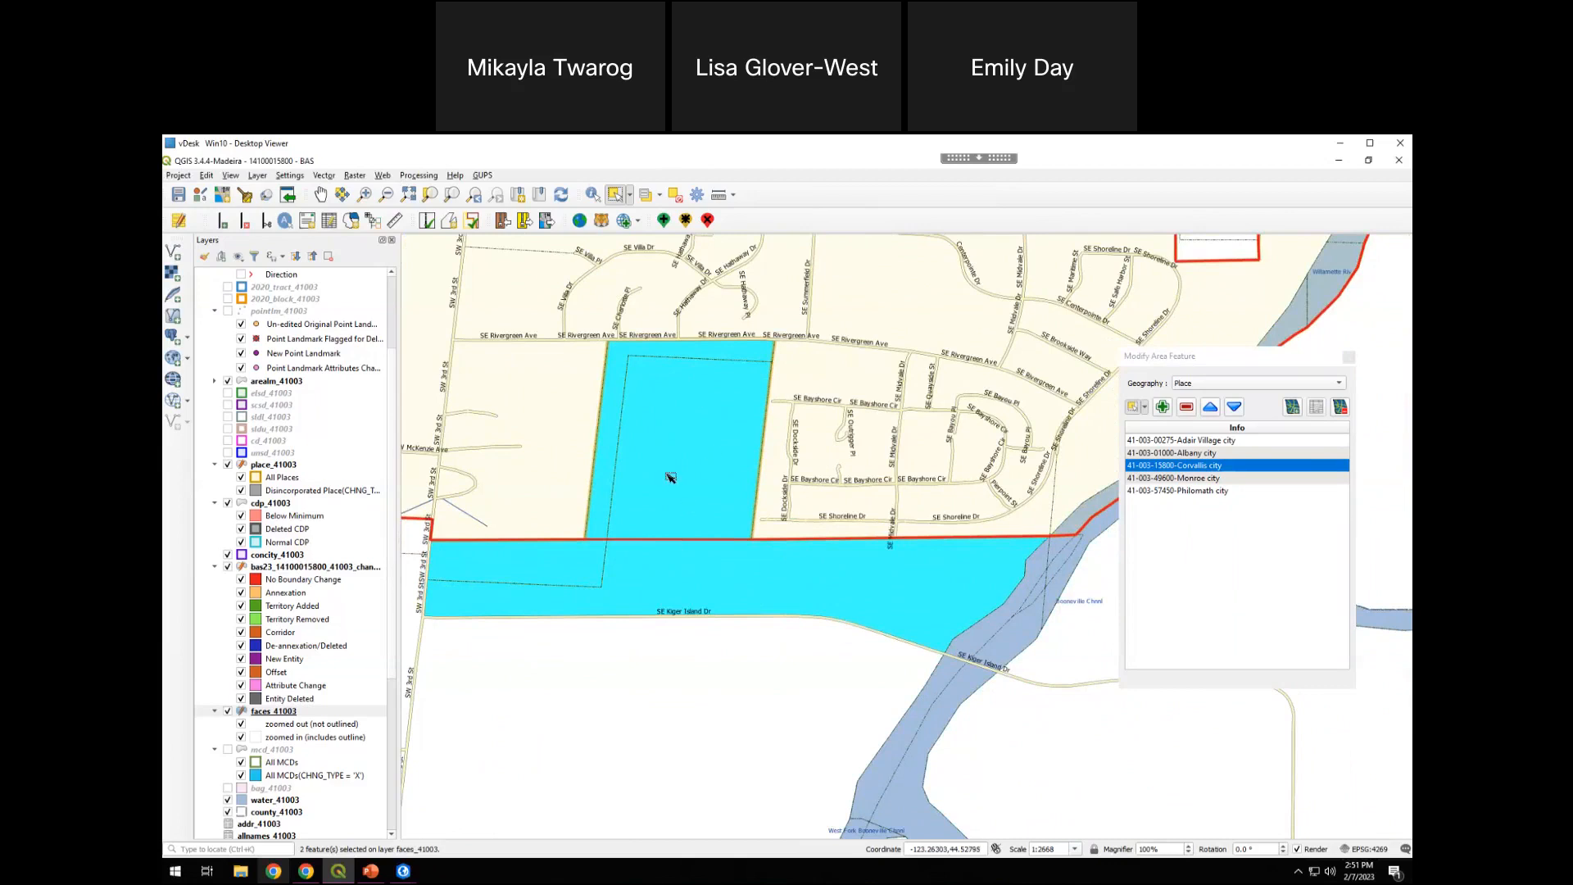
click(1146, 407)
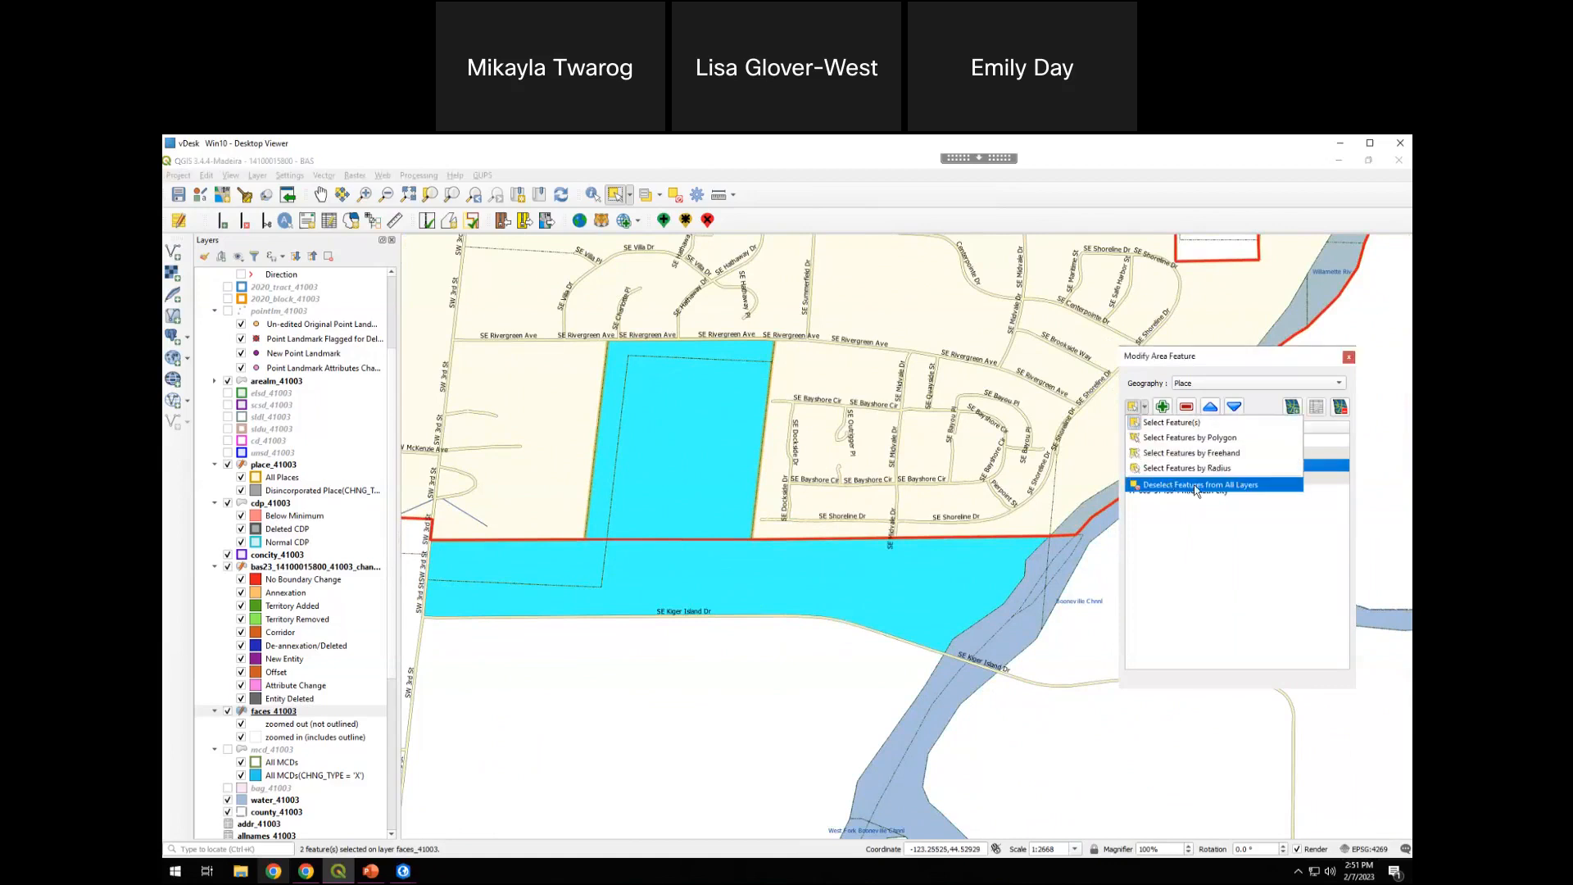
click(1260, 487)
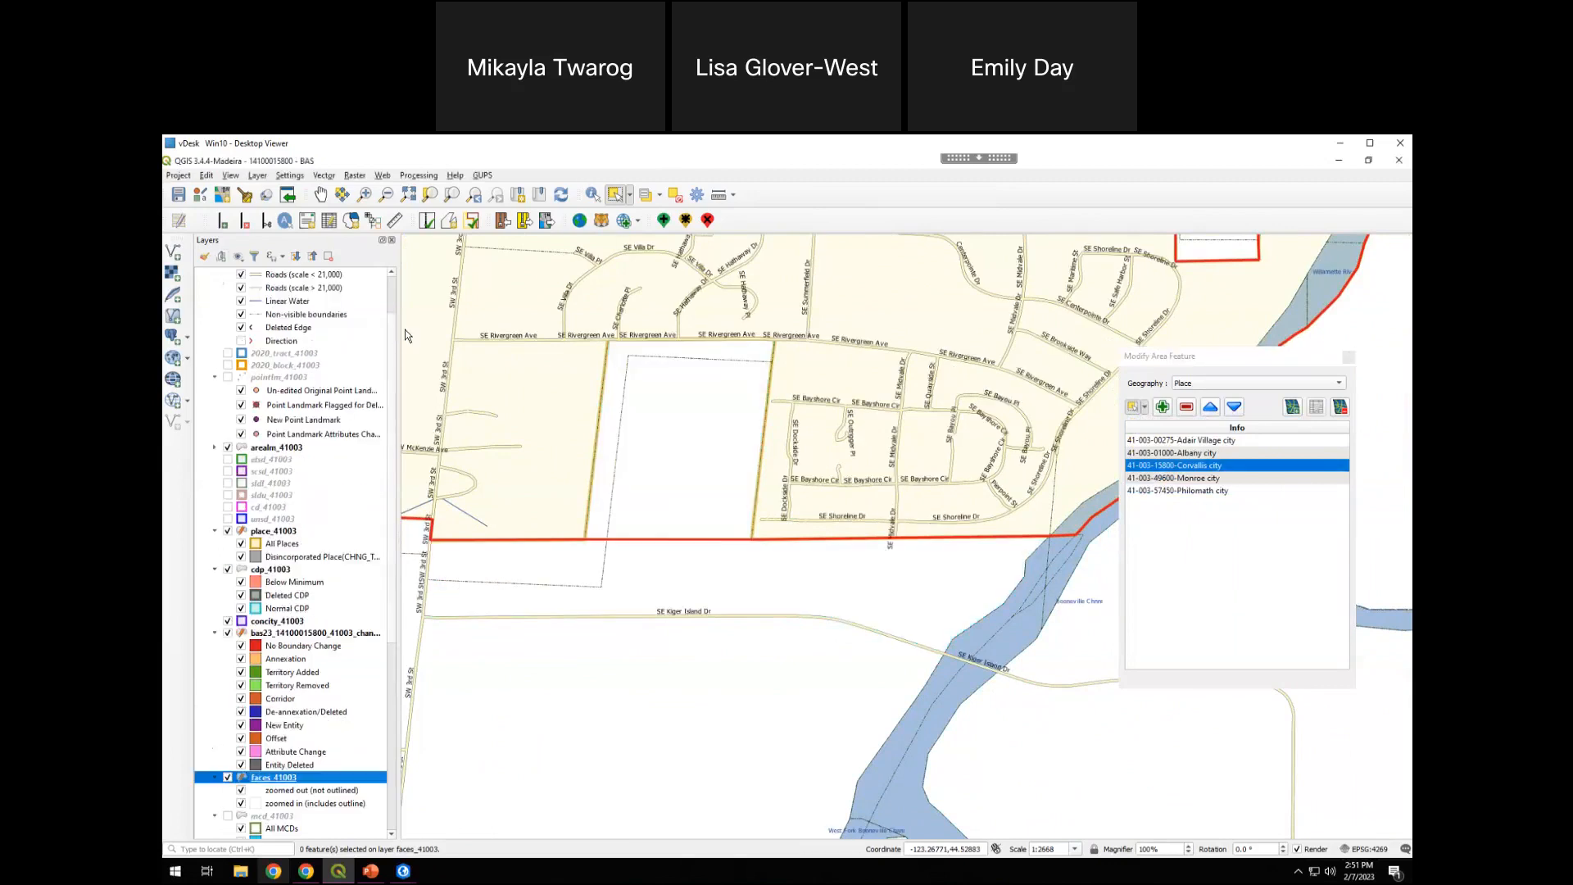
Hide the corvallis_boundary layer to expose the place boundary corners beside the southern gap
scroll(248, 297, up, 2)
click(229, 287)
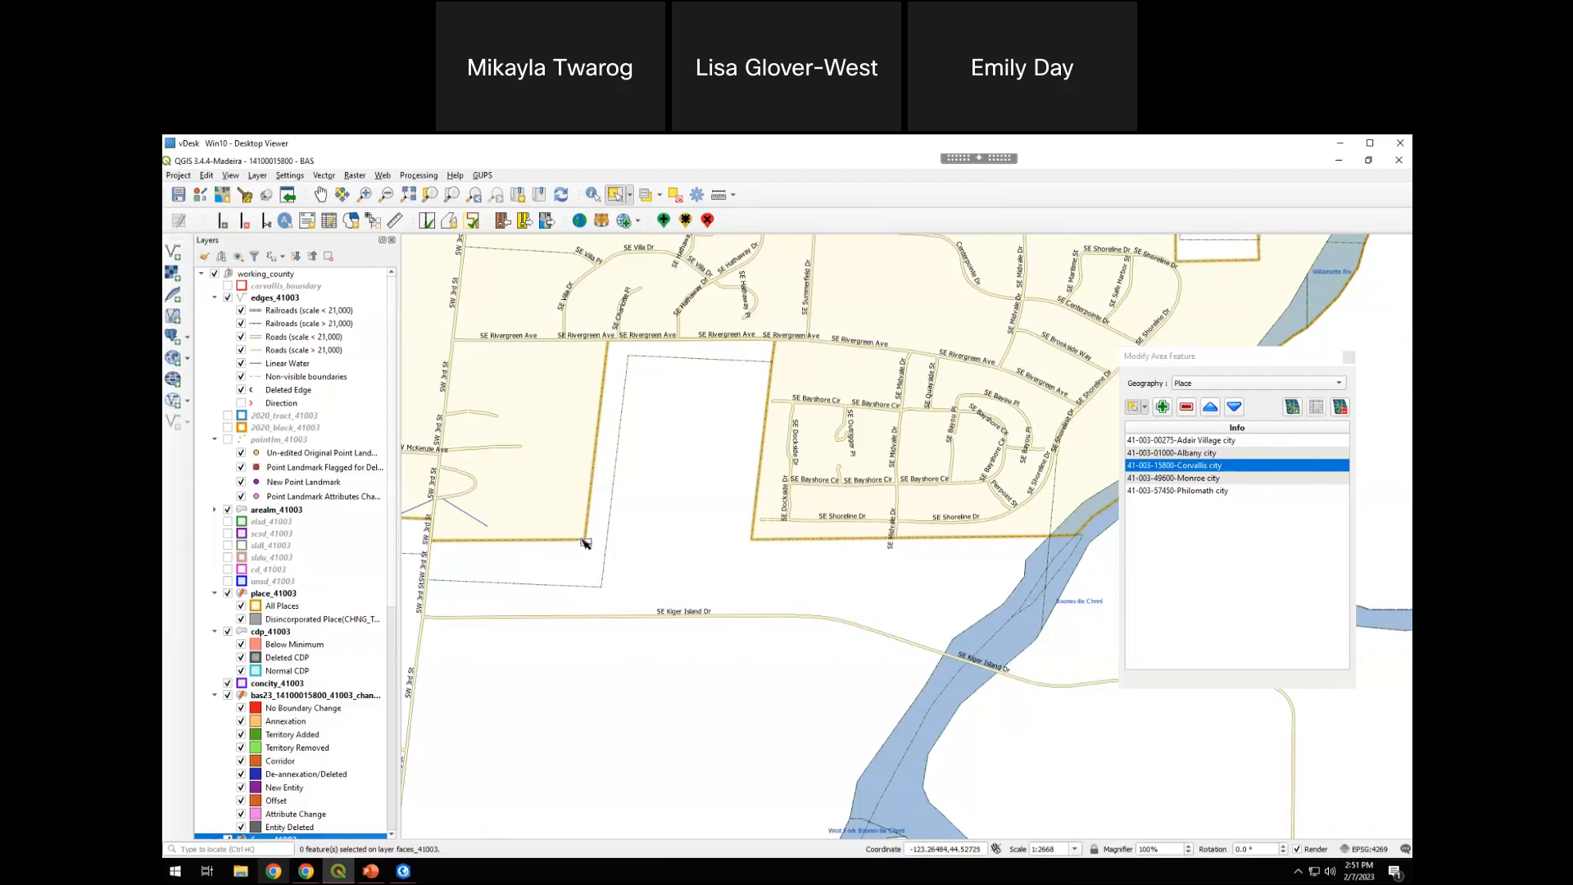
double_click(354, 147)
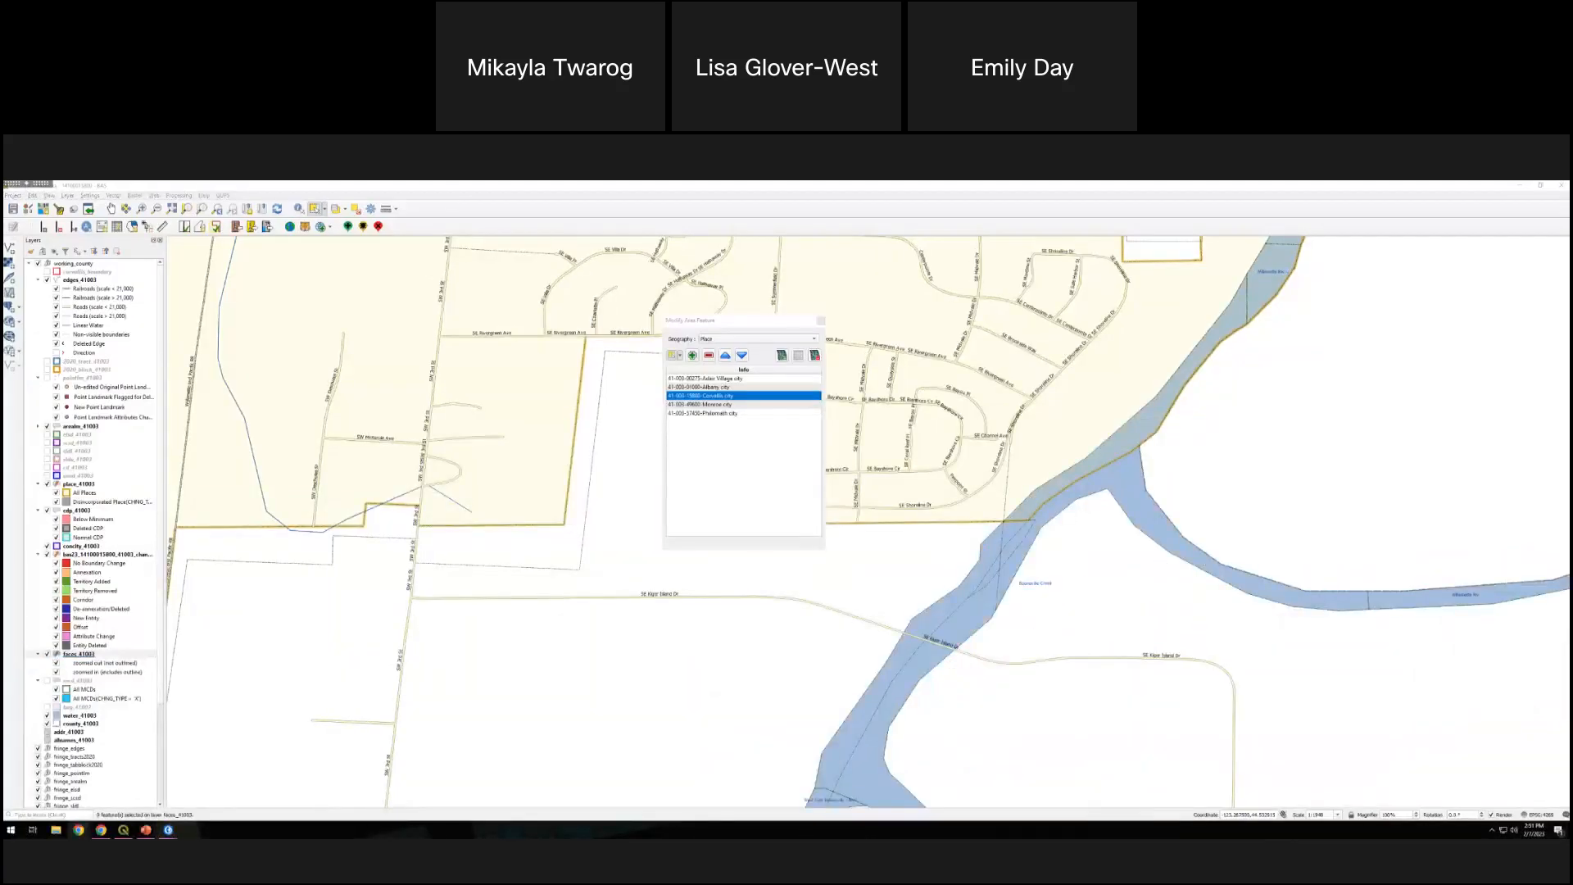
mouse_move(228, 201)
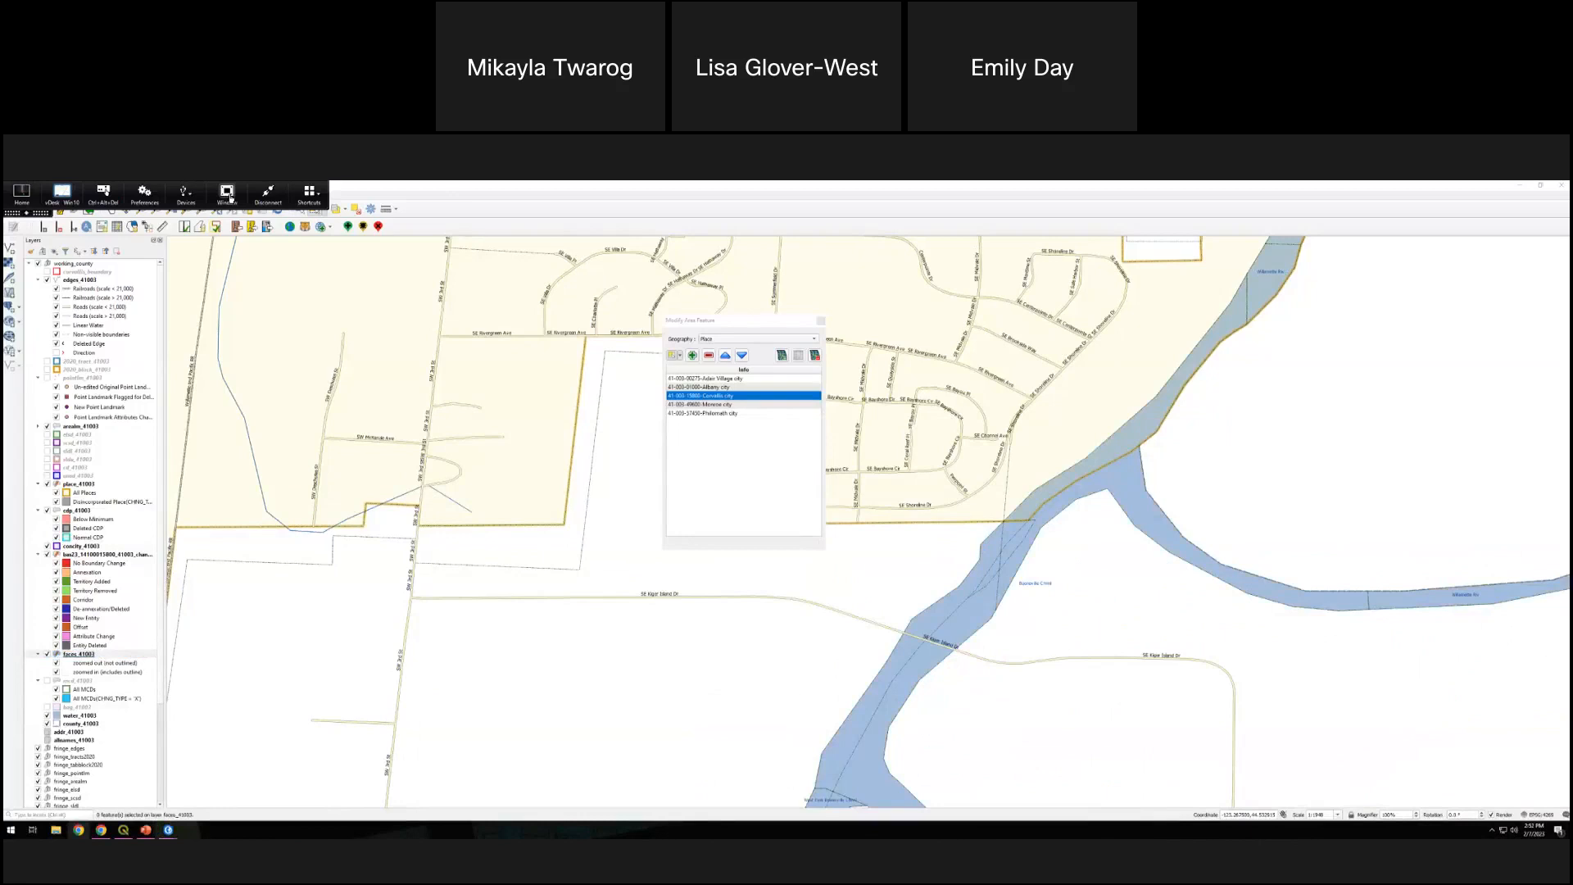
click(228, 195)
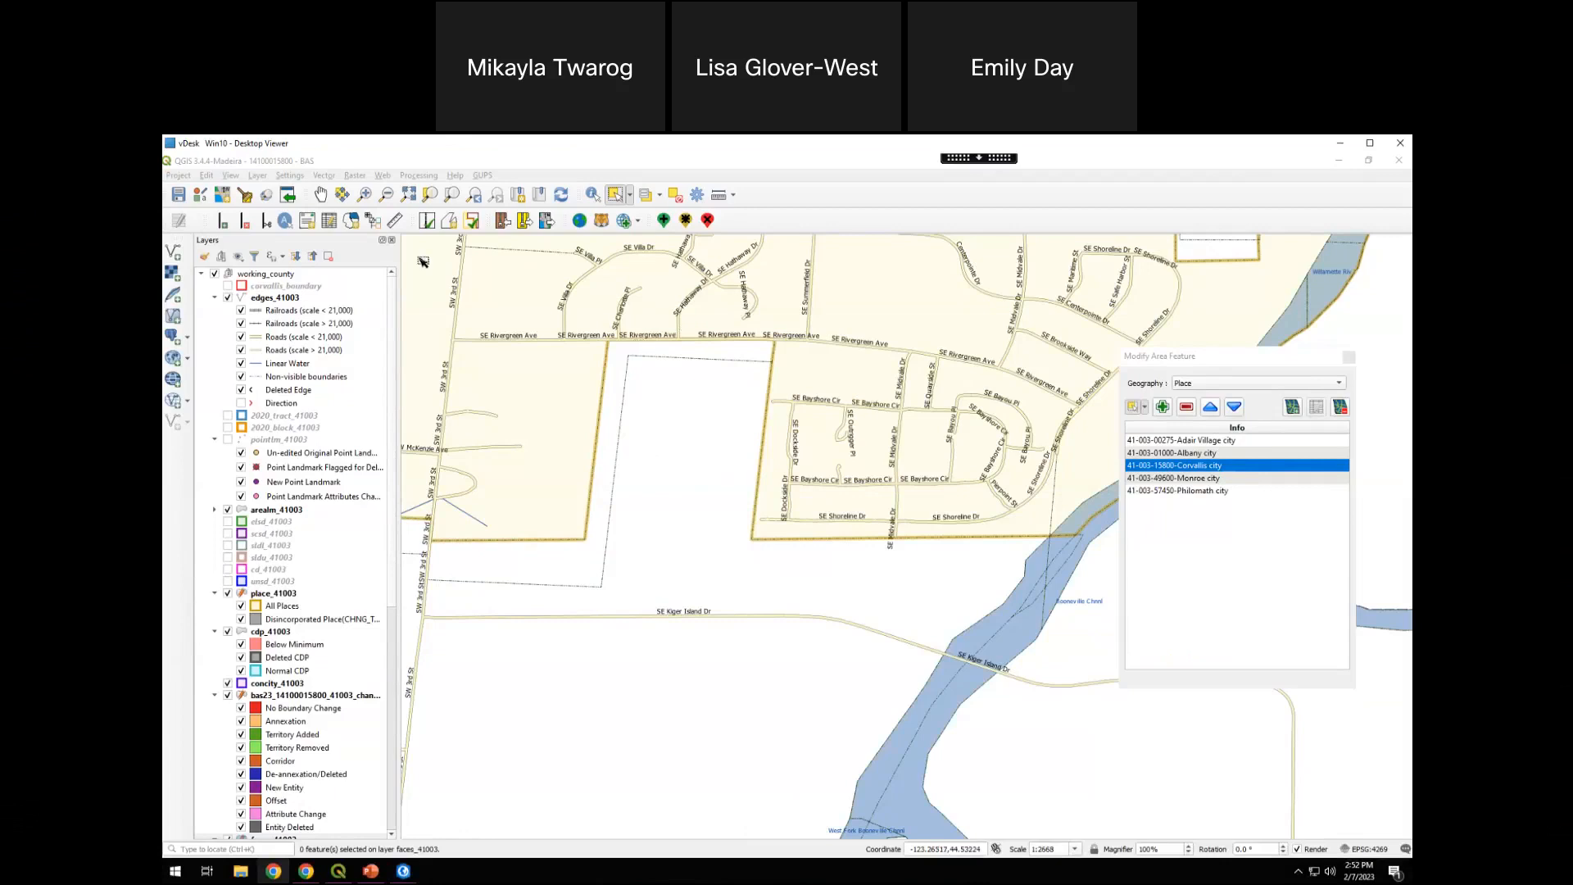
Draw a new linear feature in the edges_41003 layer, joining the two place boundary corners across the base of the southern gap
click(229, 231)
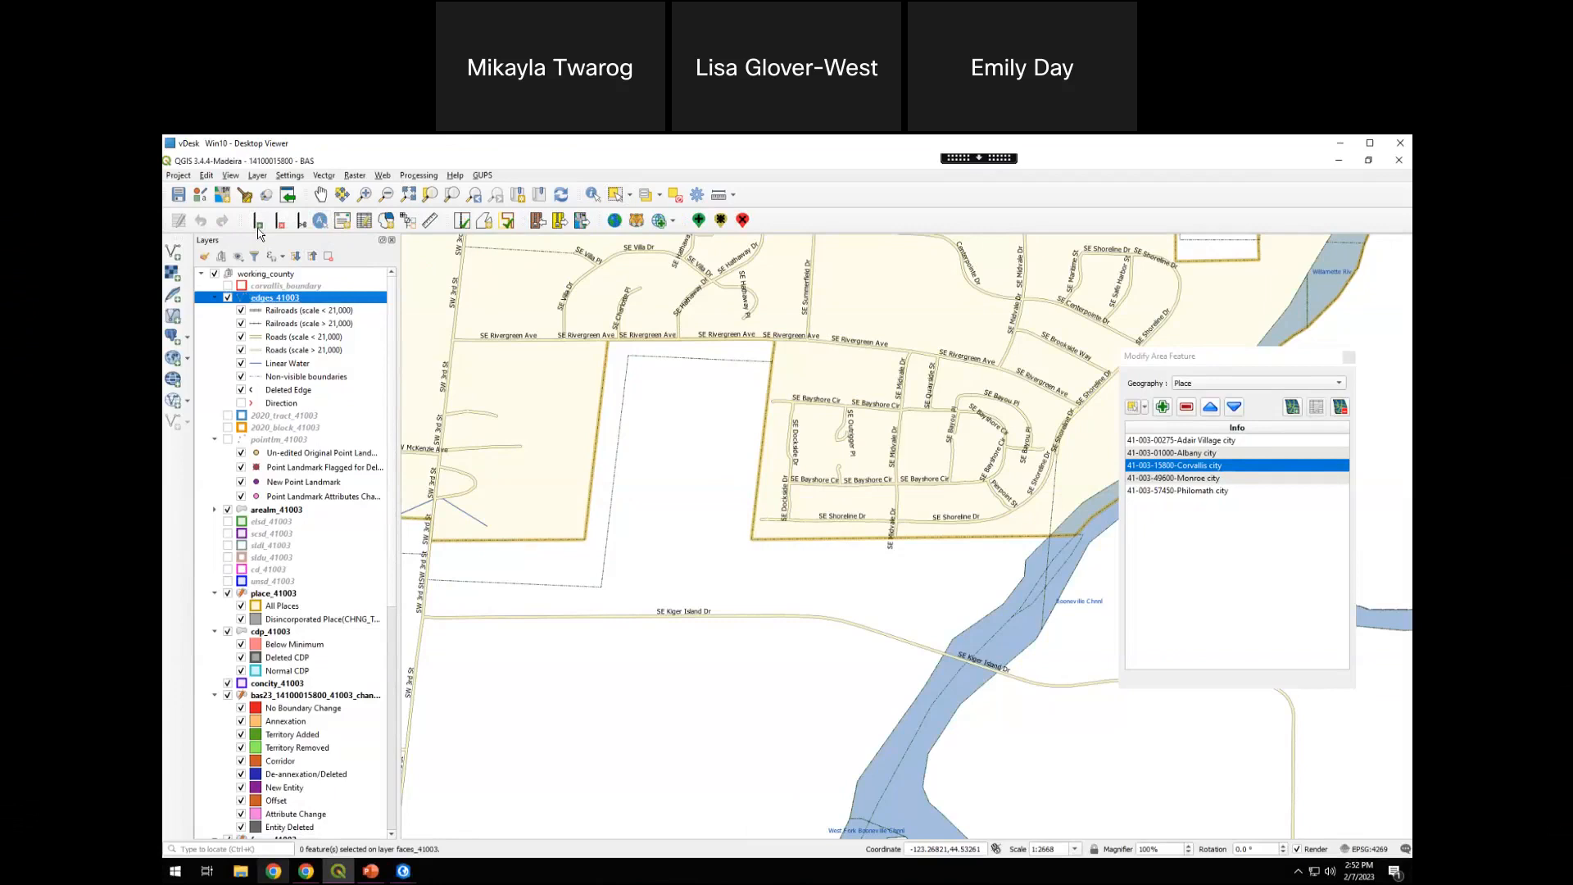
click(257, 227)
click(583, 541)
click(585, 540)
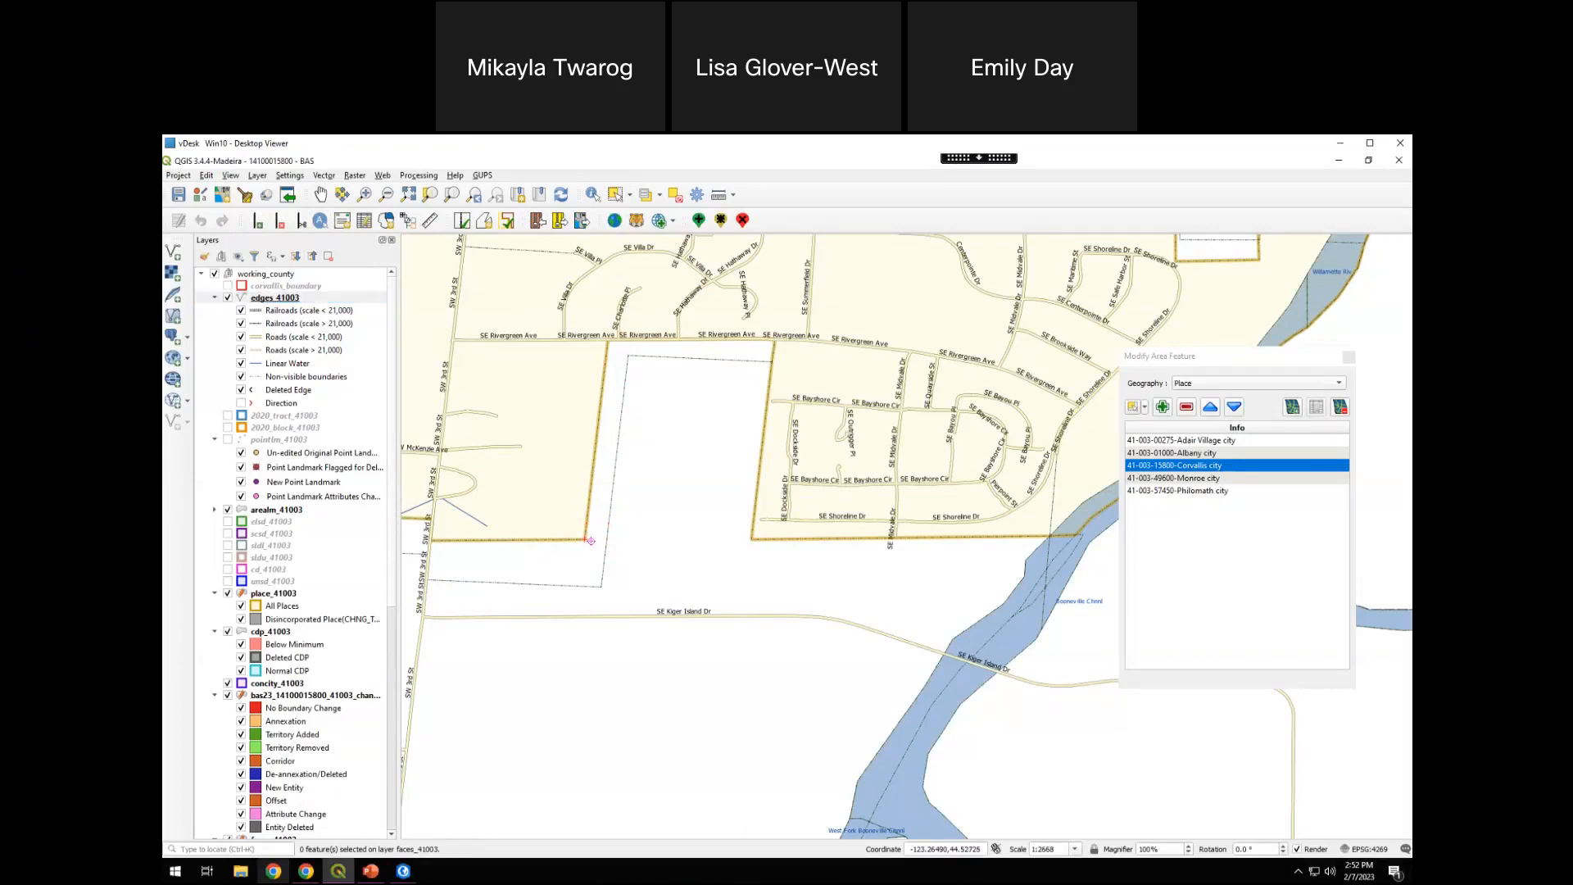
click(750, 537)
right_click(754, 561)
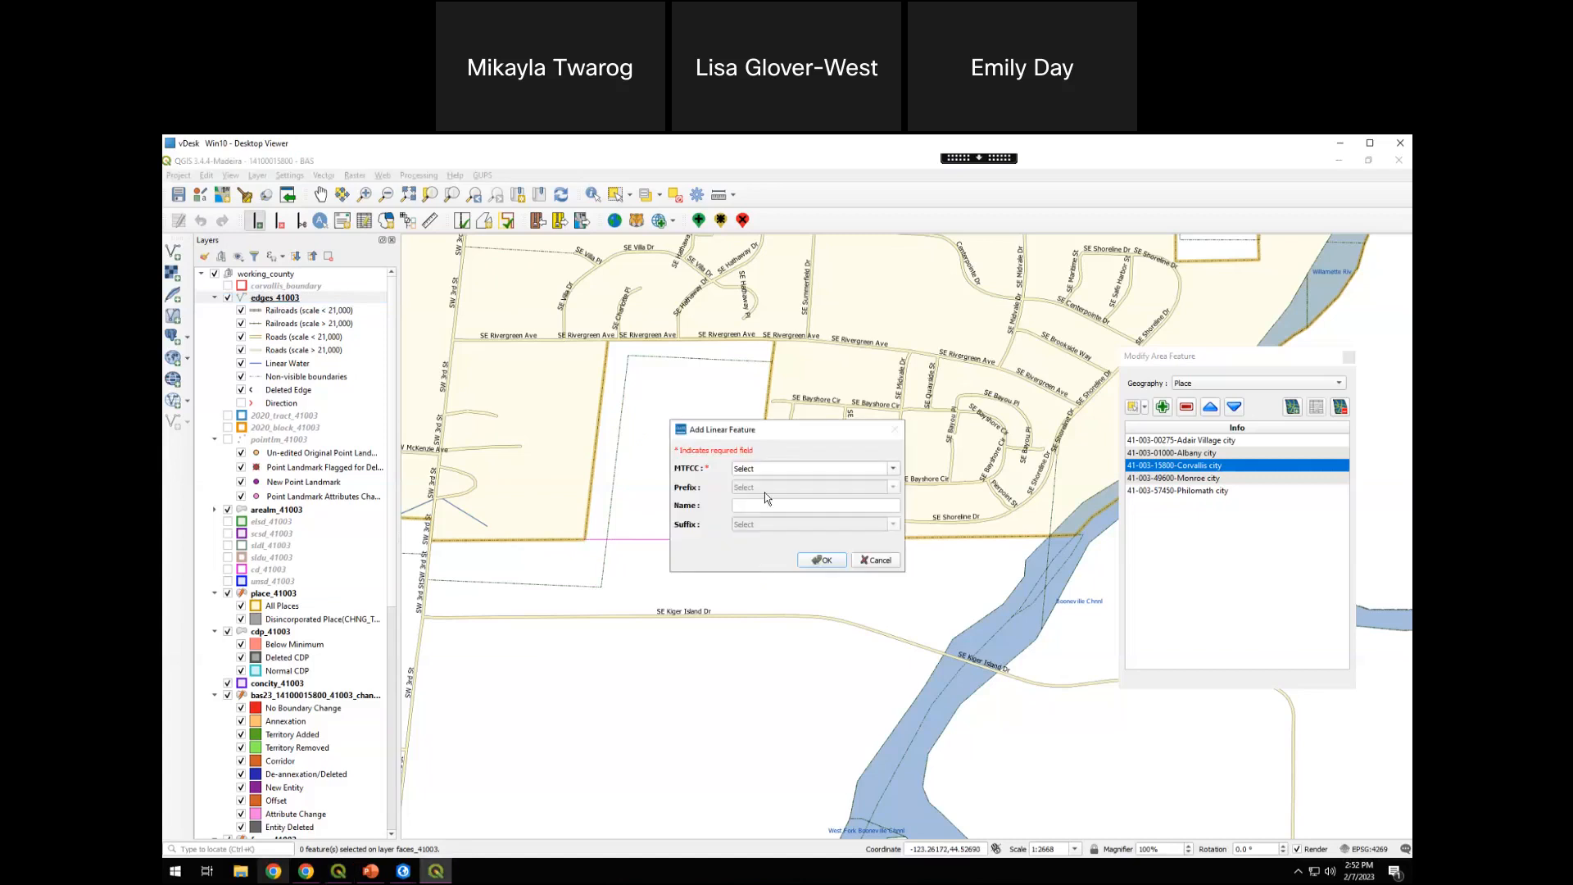
Classify the new linear feature with MTFCC P0001 - Nonvisible Legal/Statistical Boundary and save it
drag(874, 429, 985, 325)
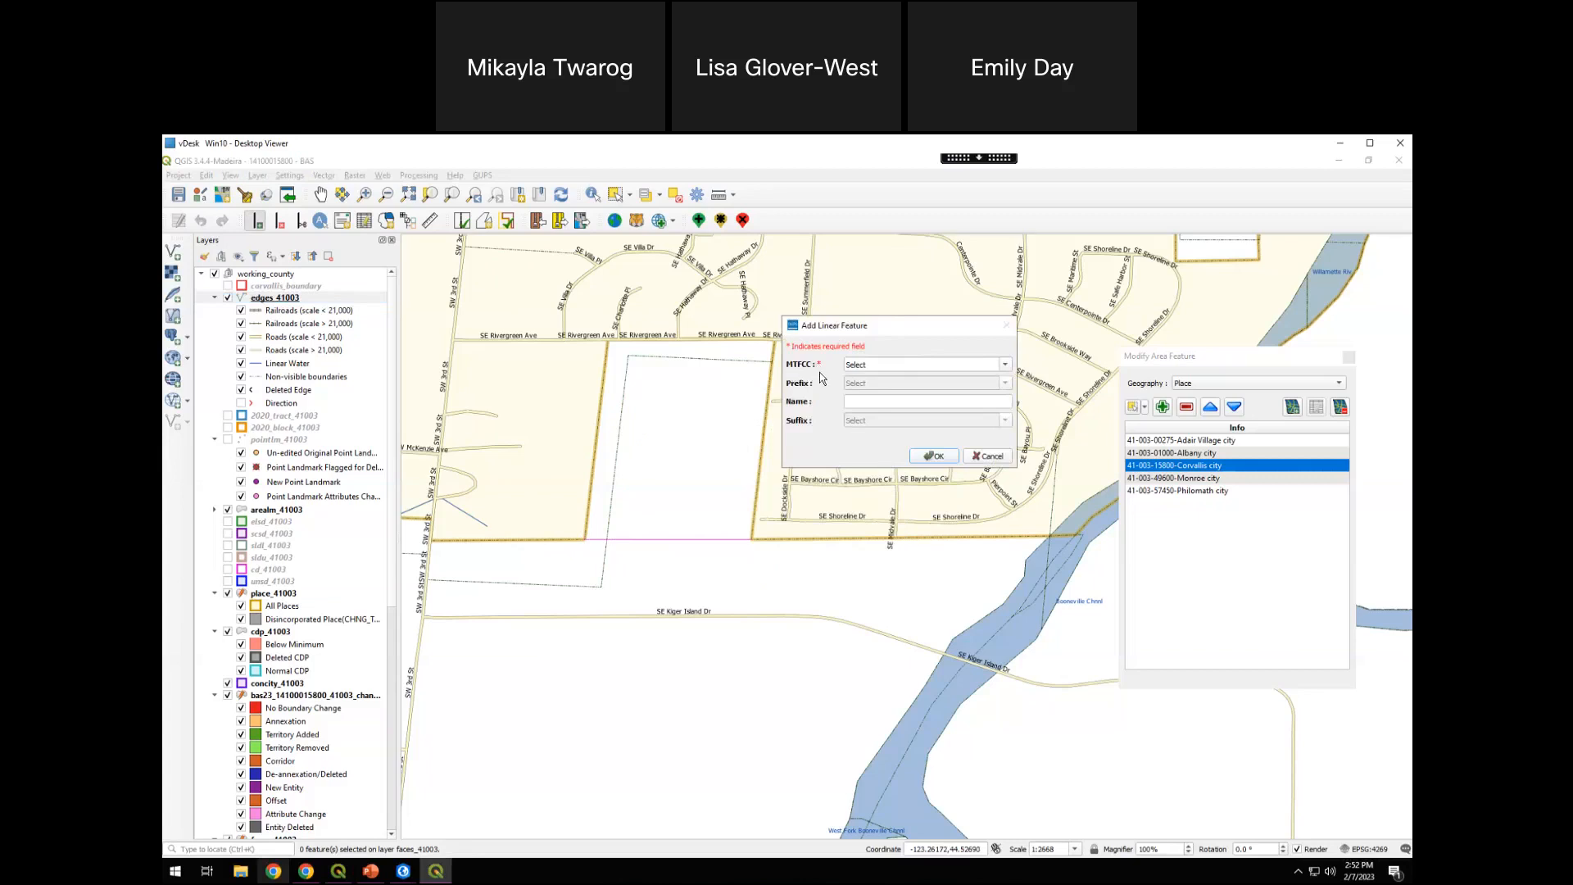
click(1006, 365)
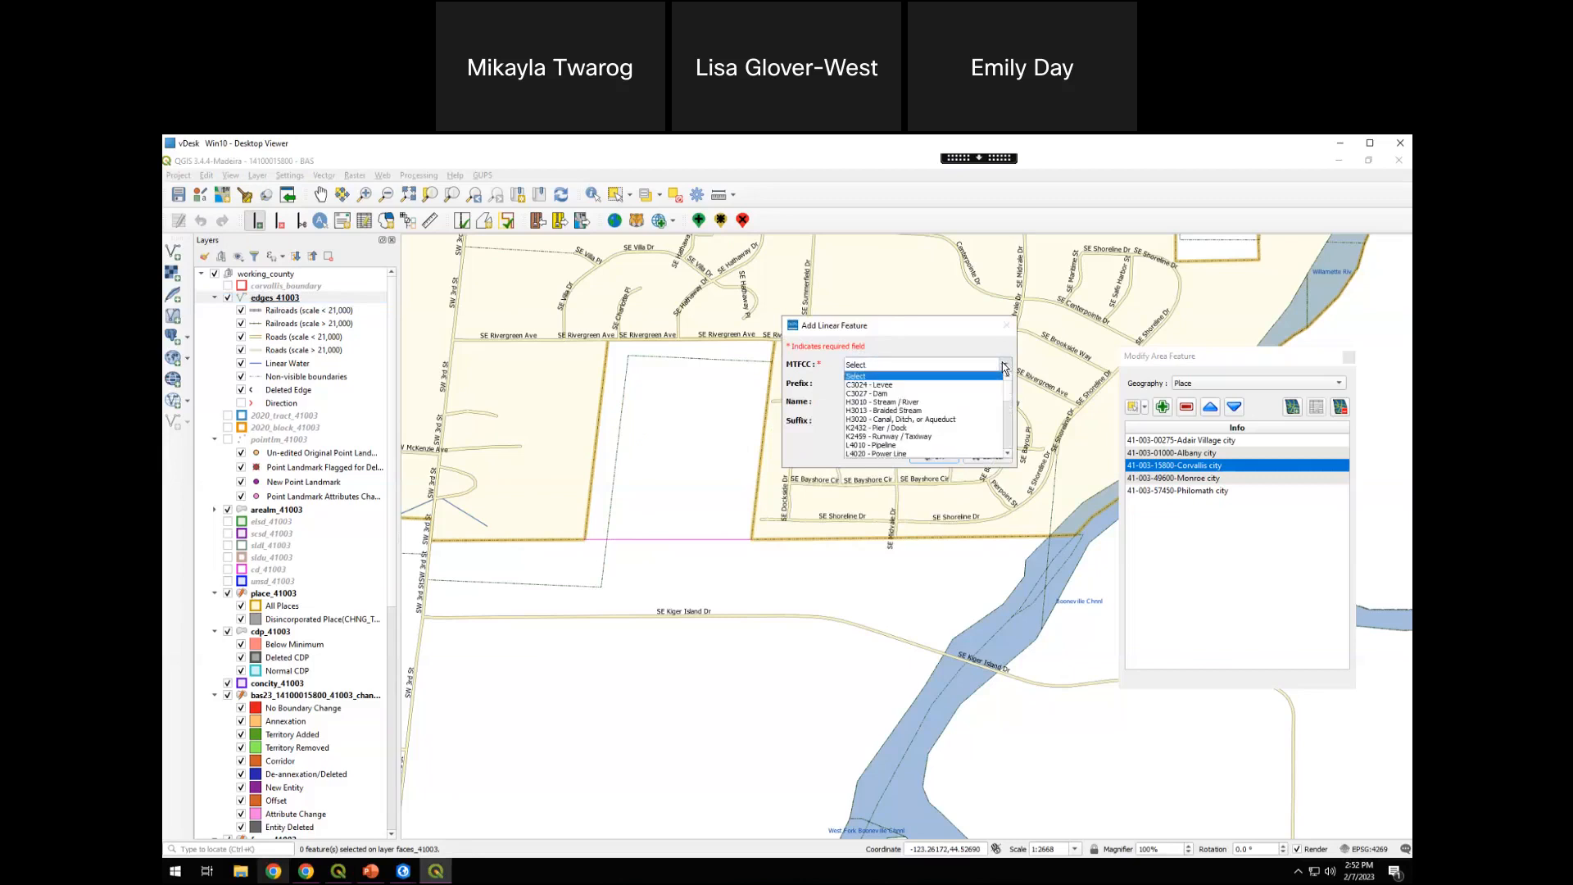
scroll(1012, 398, down, 4)
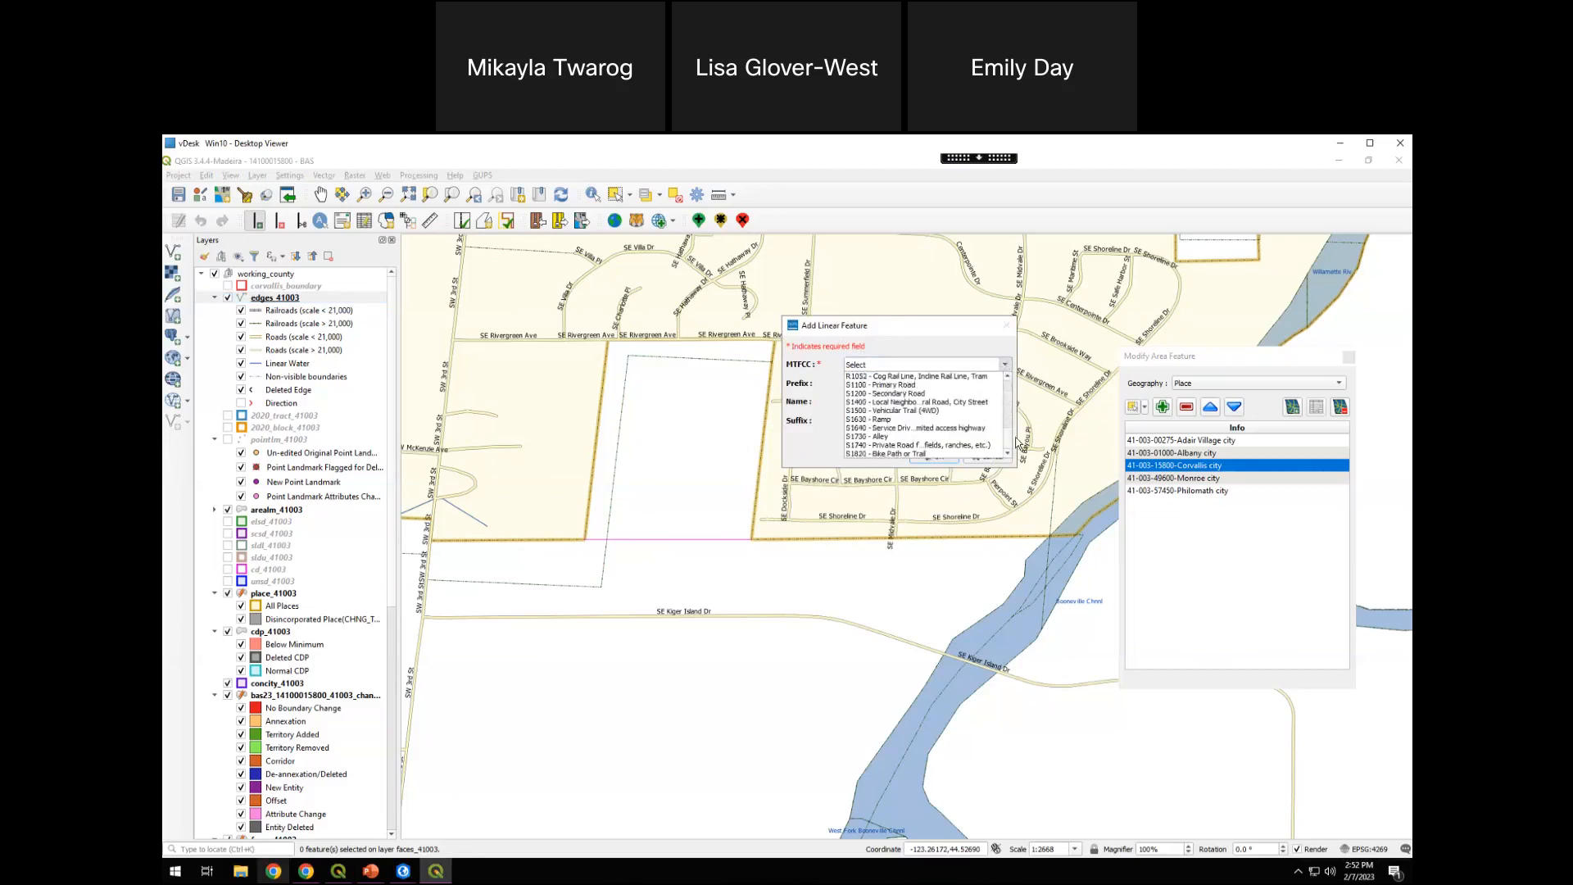
scroll(1020, 397, up, 4)
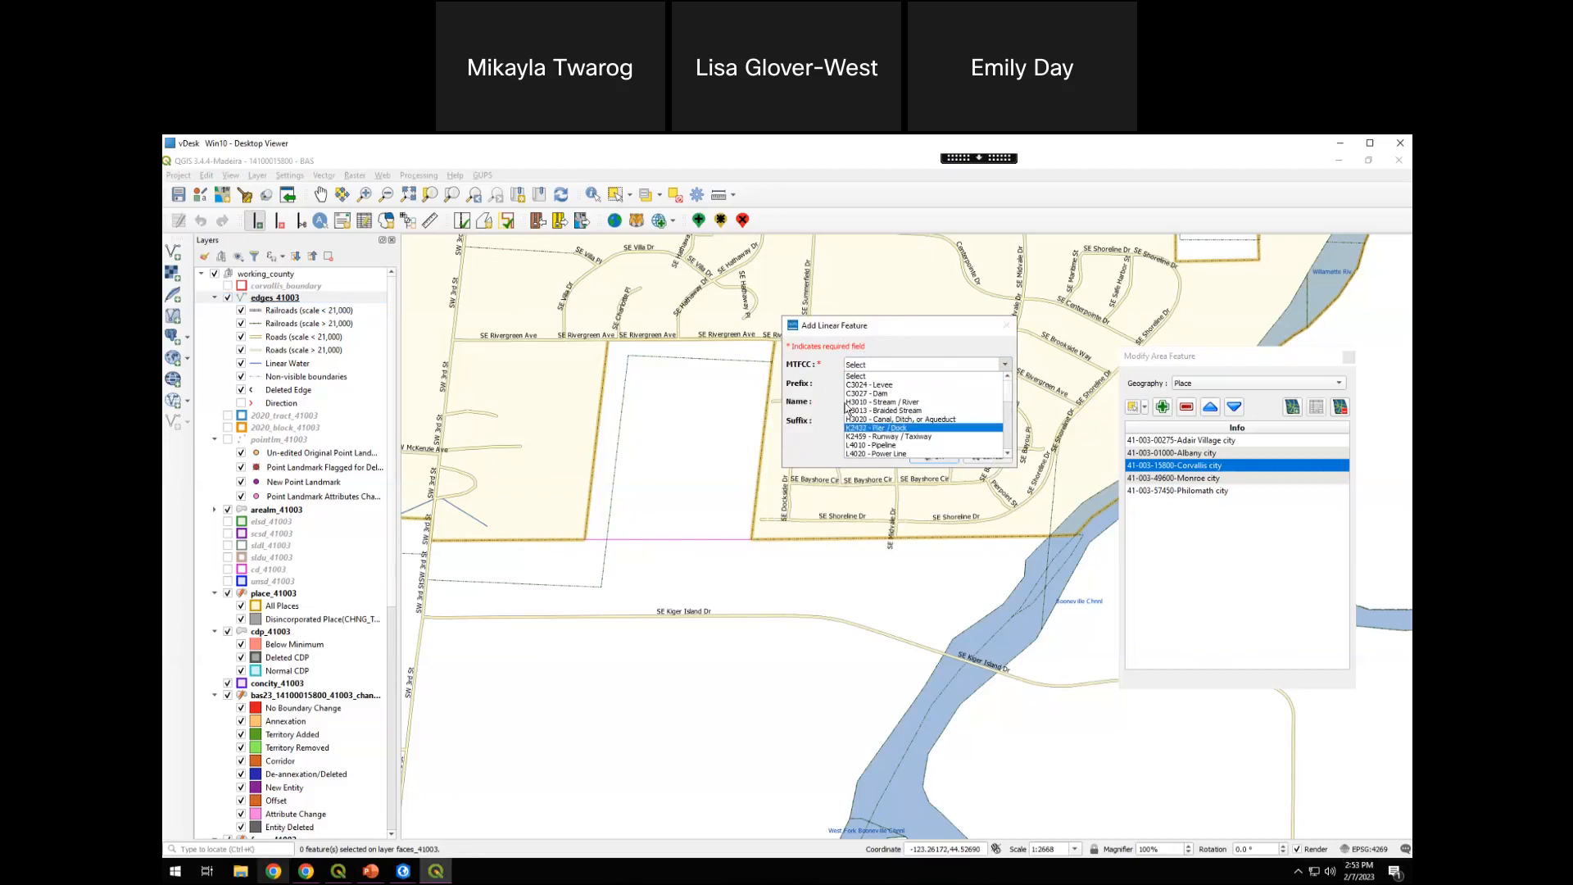
scroll(1011, 410, down, 1)
scroll(1011, 418, down, 3)
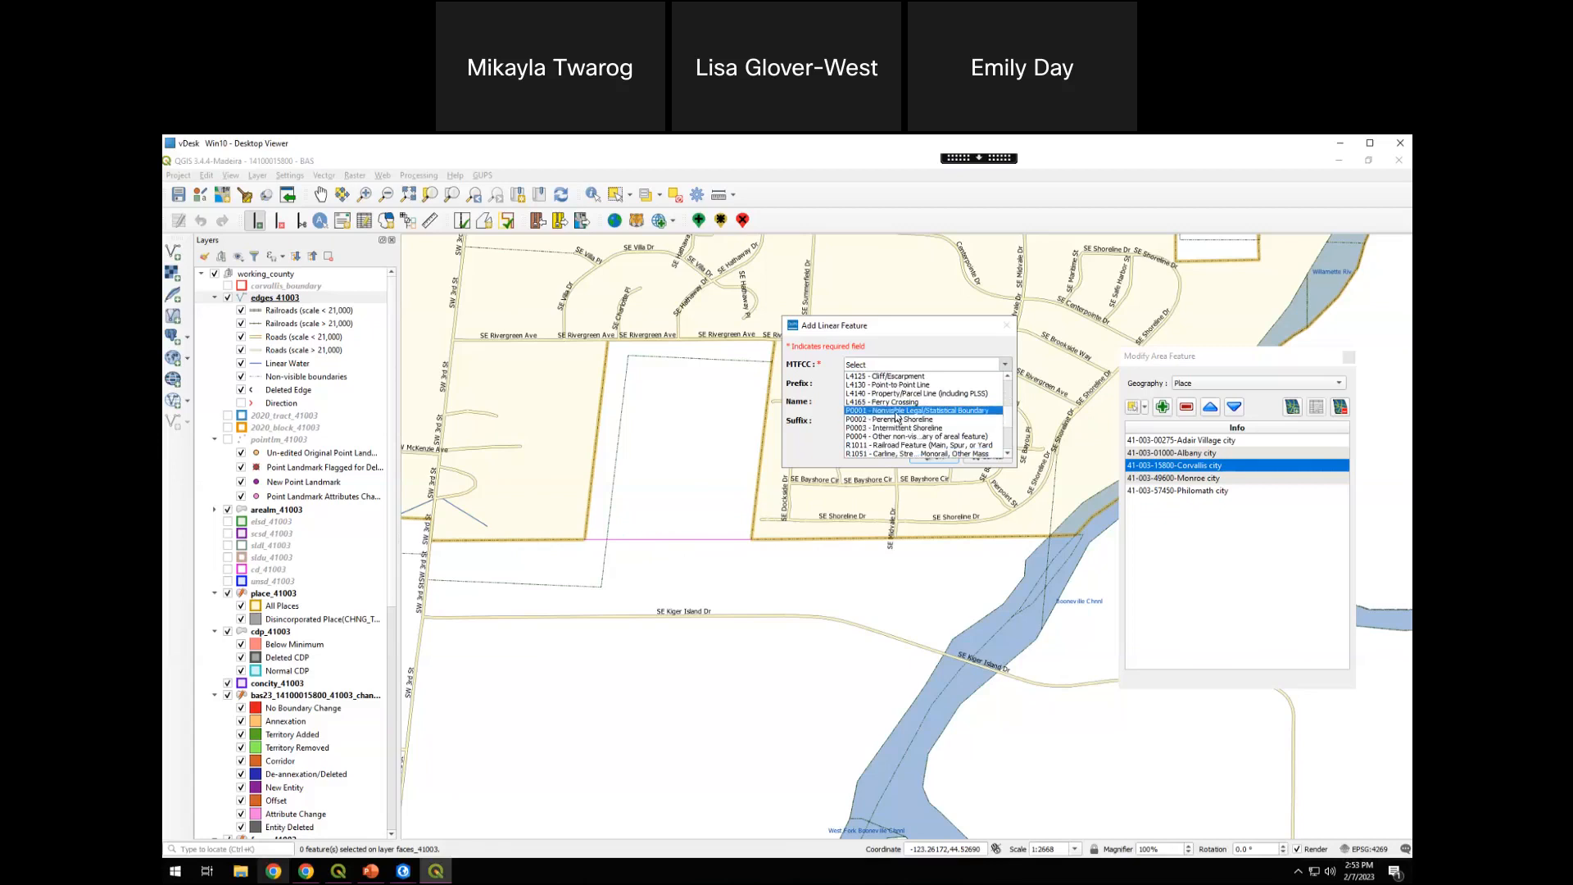
click(897, 410)
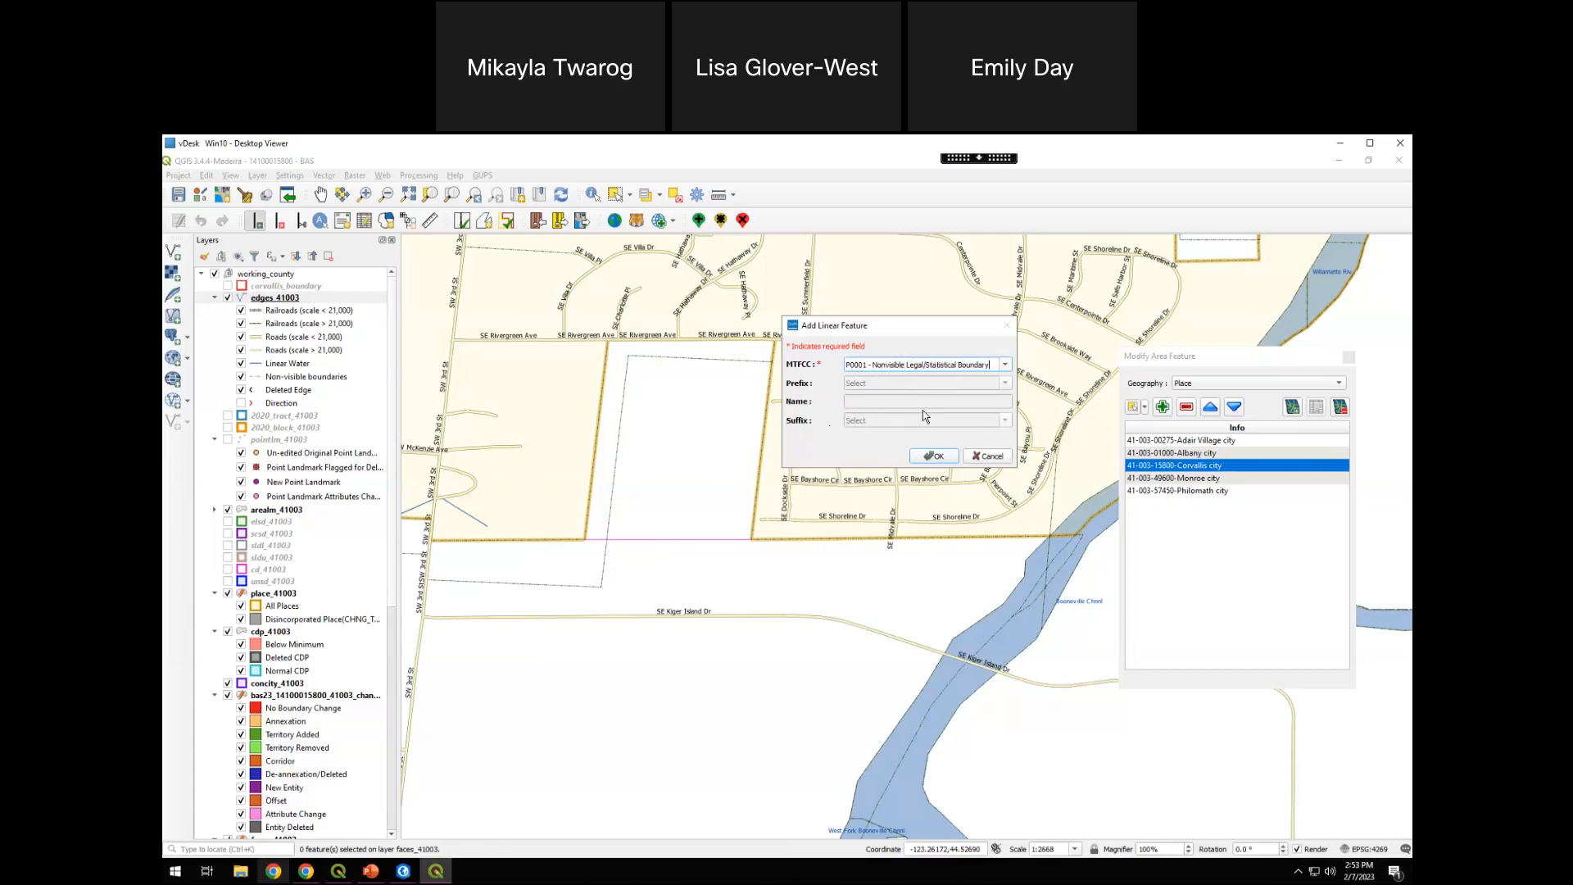
click(936, 456)
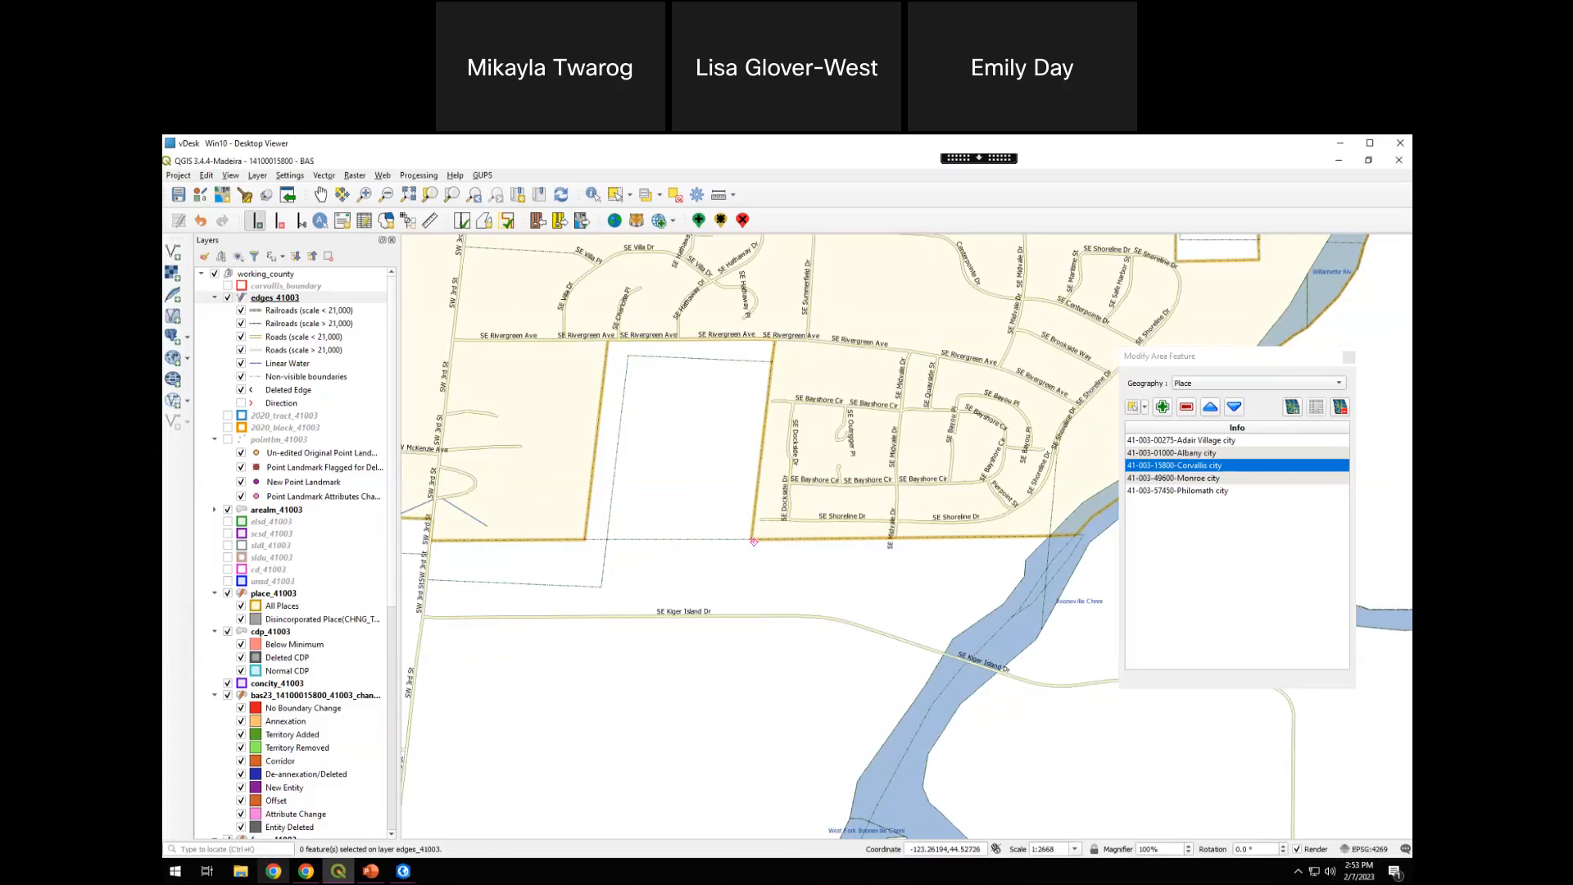
Select both faces enclosed by the southern gap and add them to Corvallis city as a Legal Change
click(1191, 466)
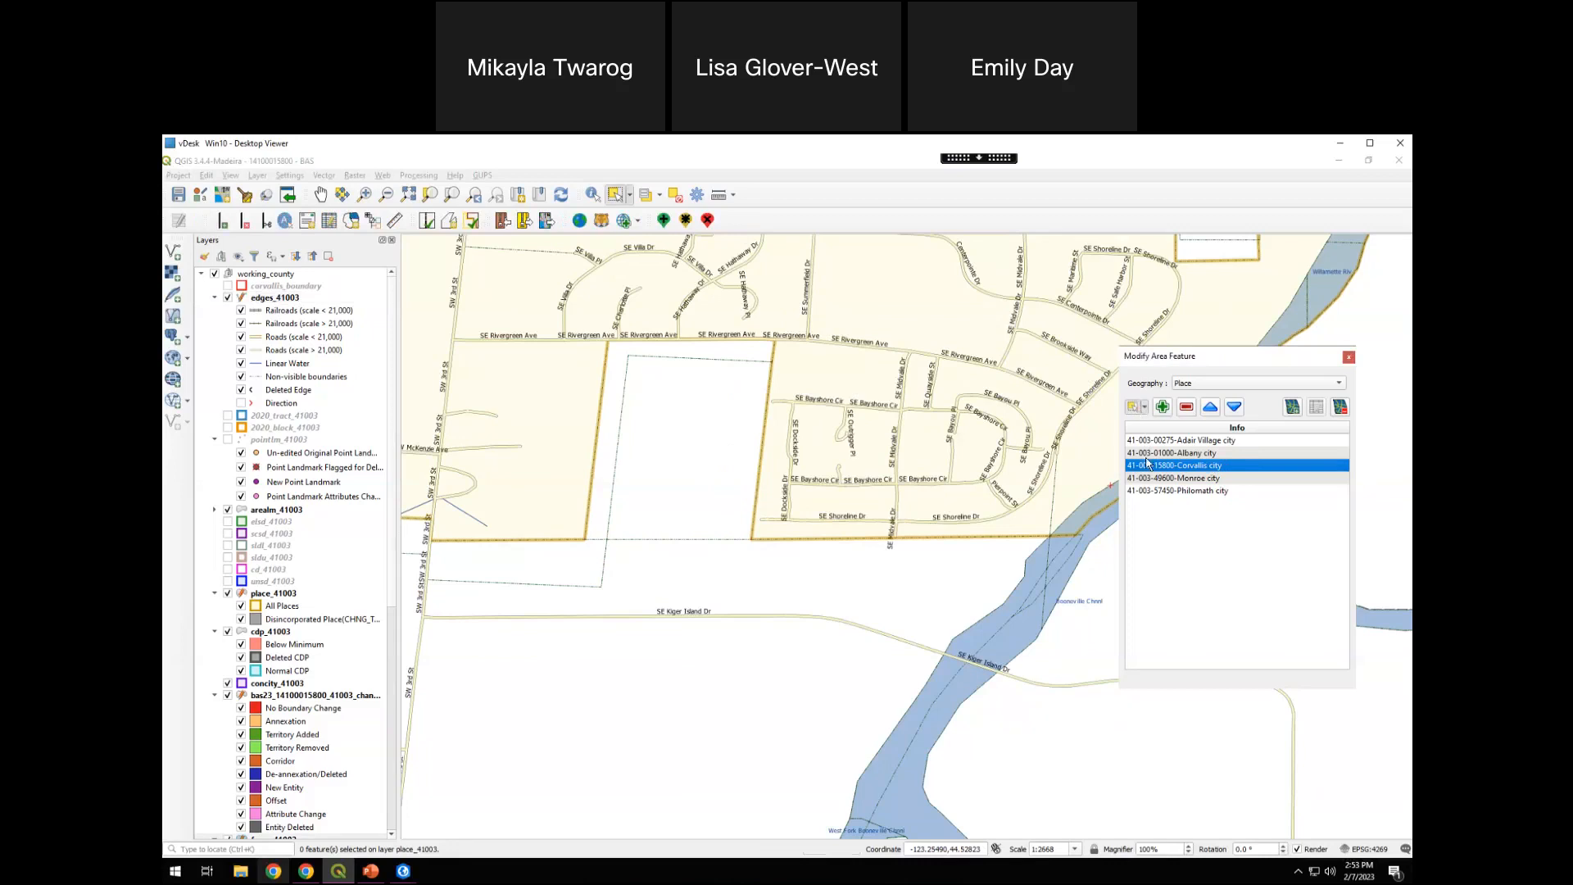
click(626, 373)
shift+click(664, 426)
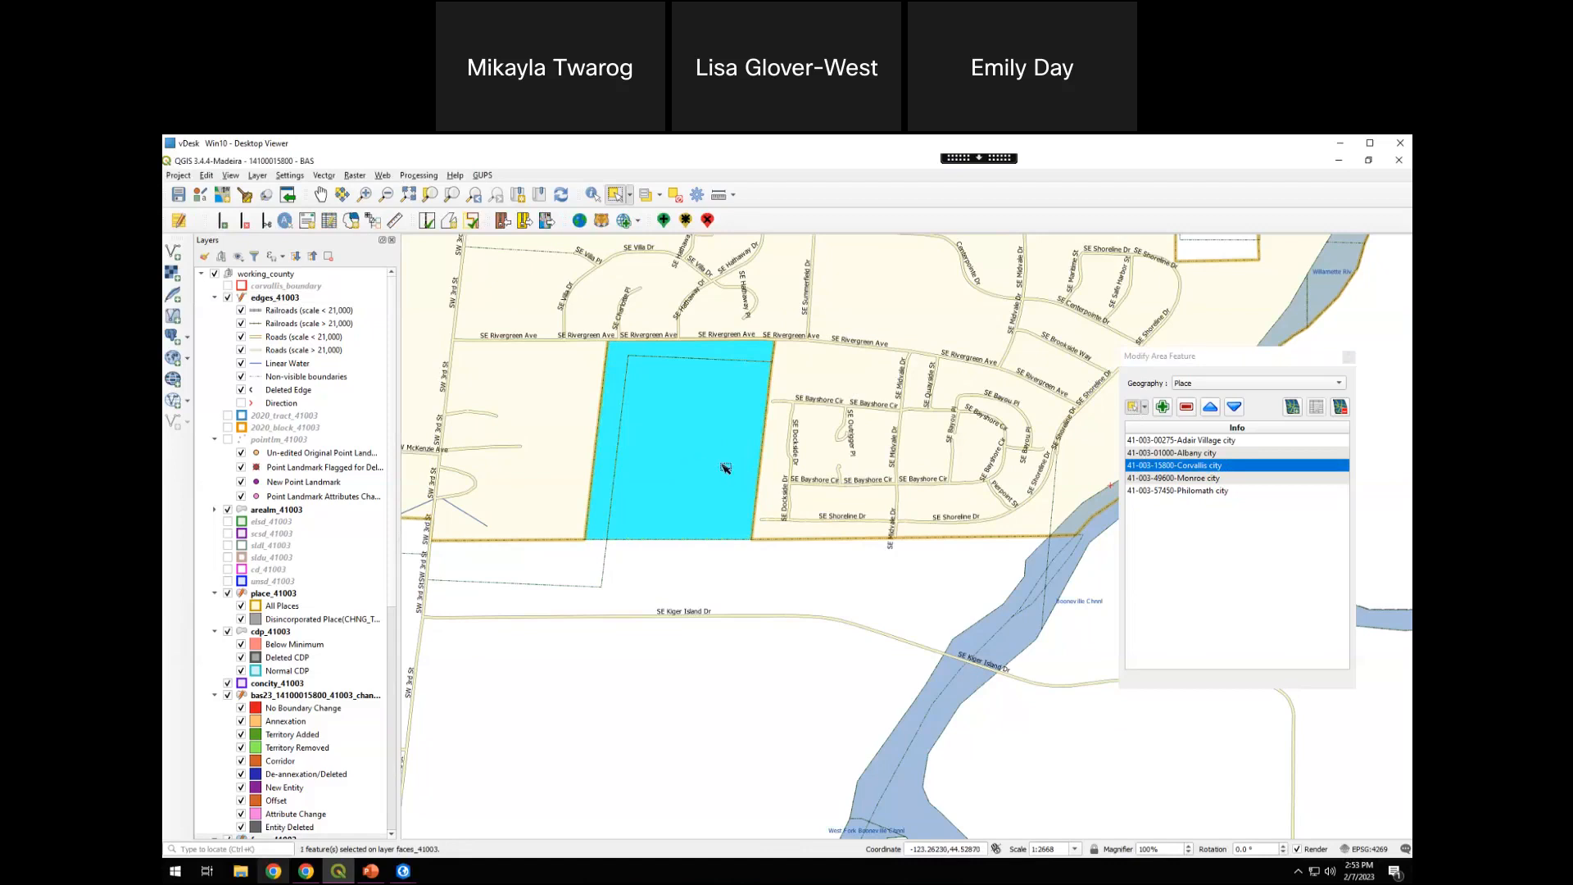
shift+click(641, 362)
click(1166, 413)
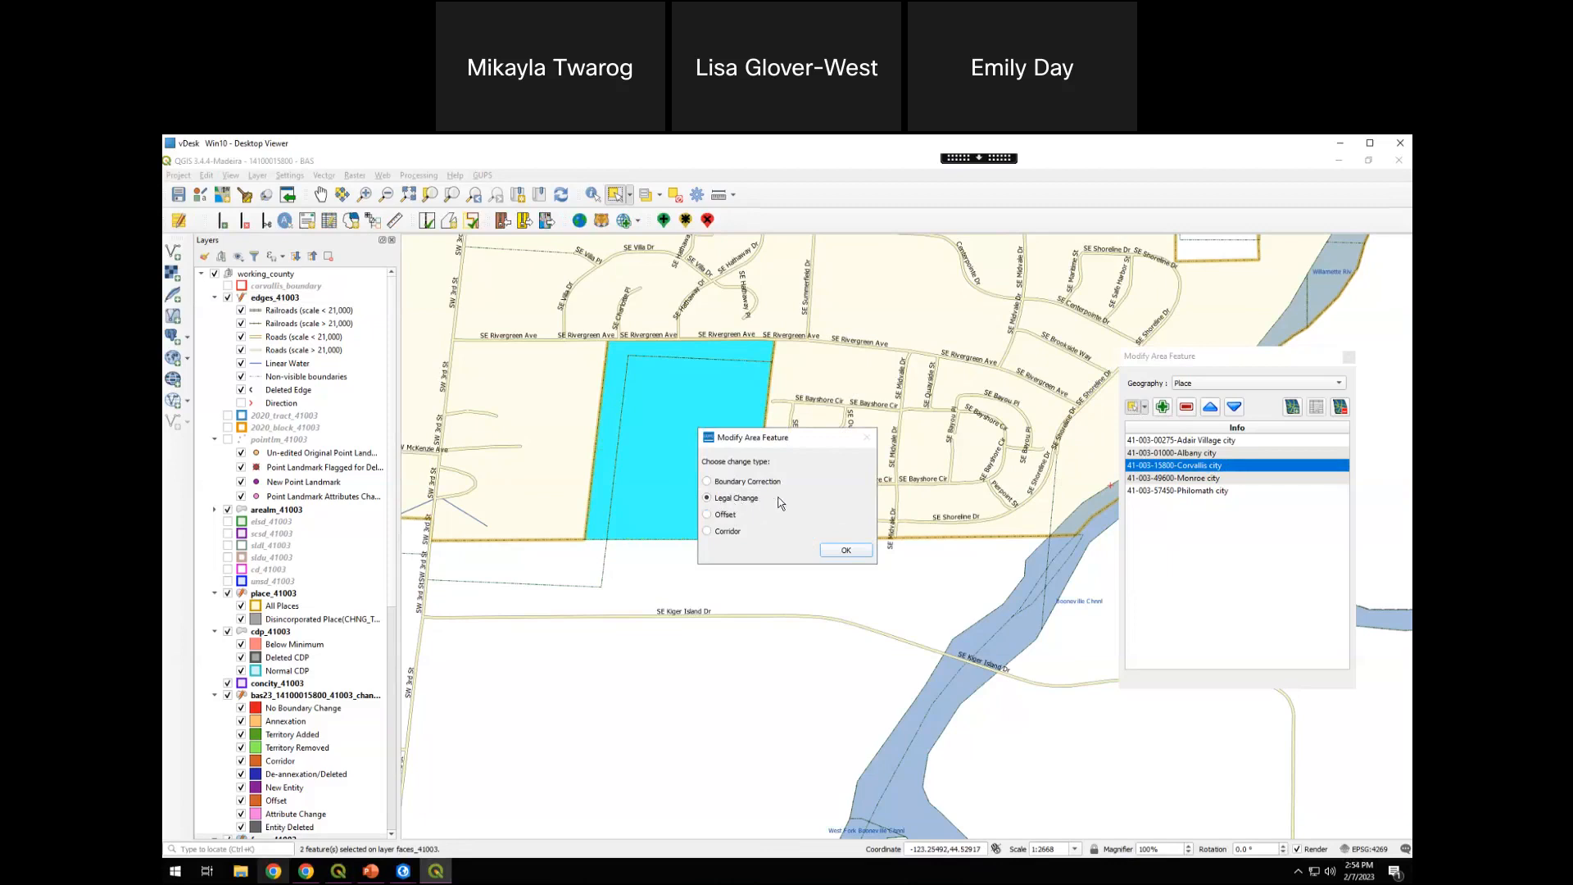
click(842, 551)
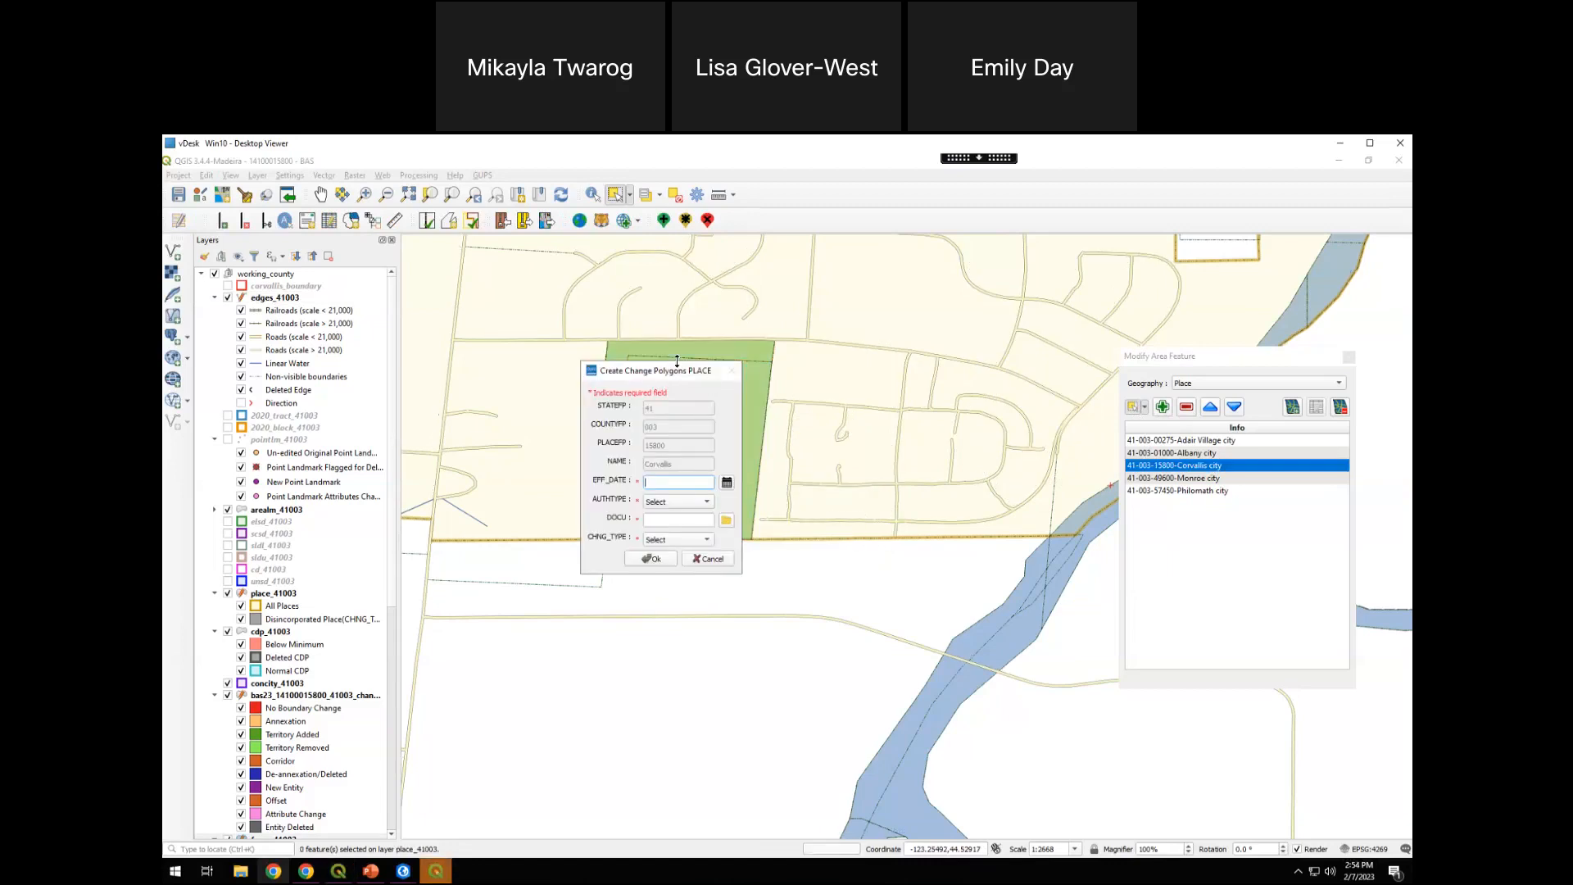
Set the change polygon's effective date to 08/01/2022 and its authorization type to O - Ordinance
drag(671, 372, 852, 379)
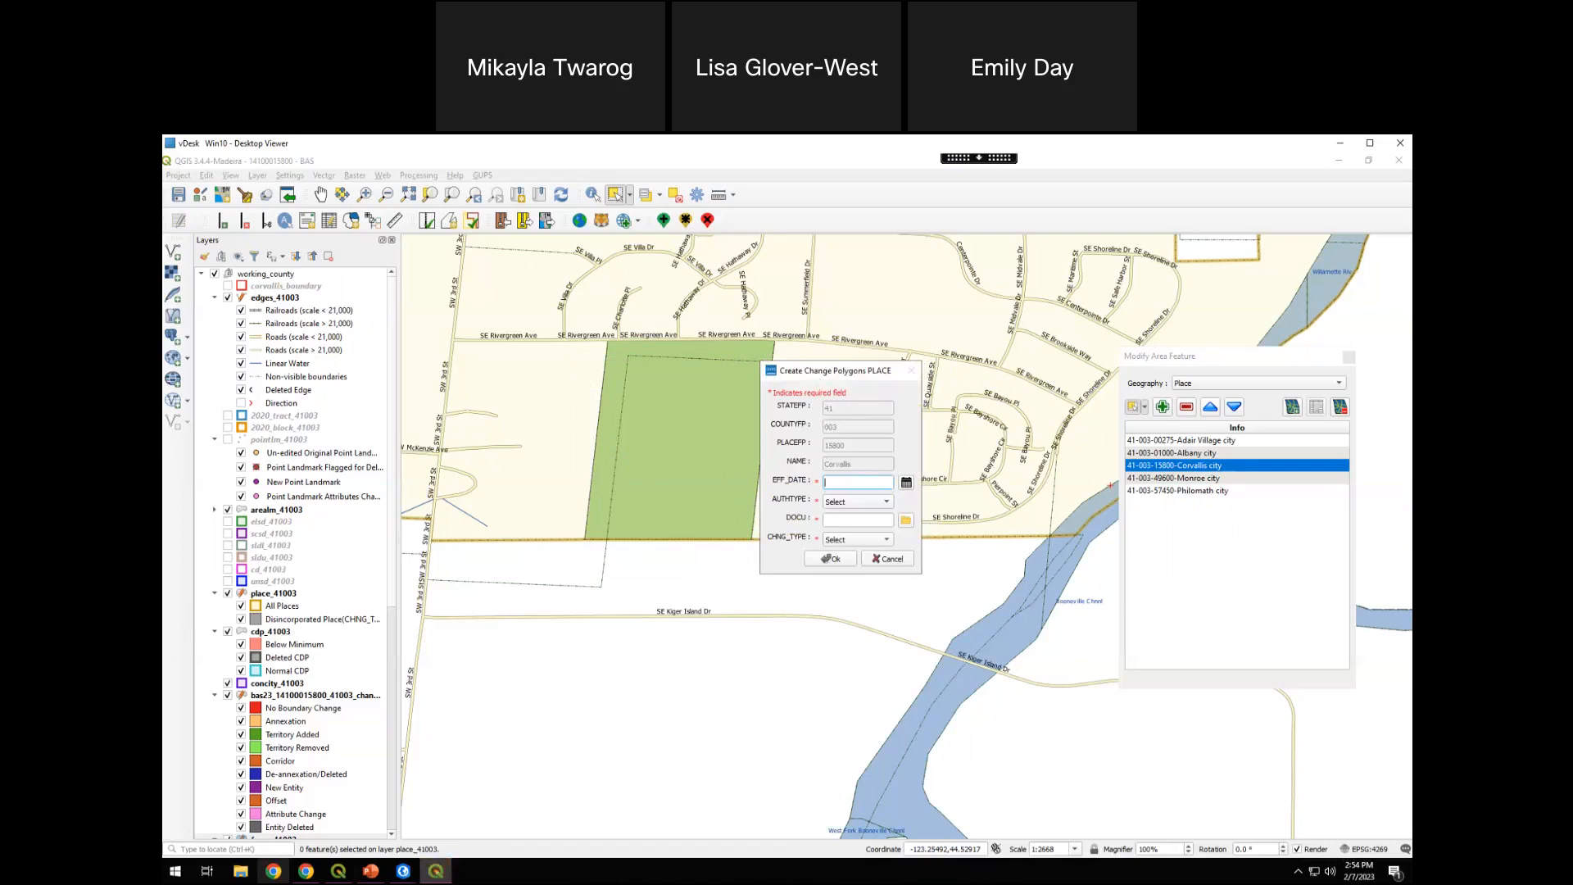
click(906, 483)
click(759, 497)
click(759, 497)
click(758, 498)
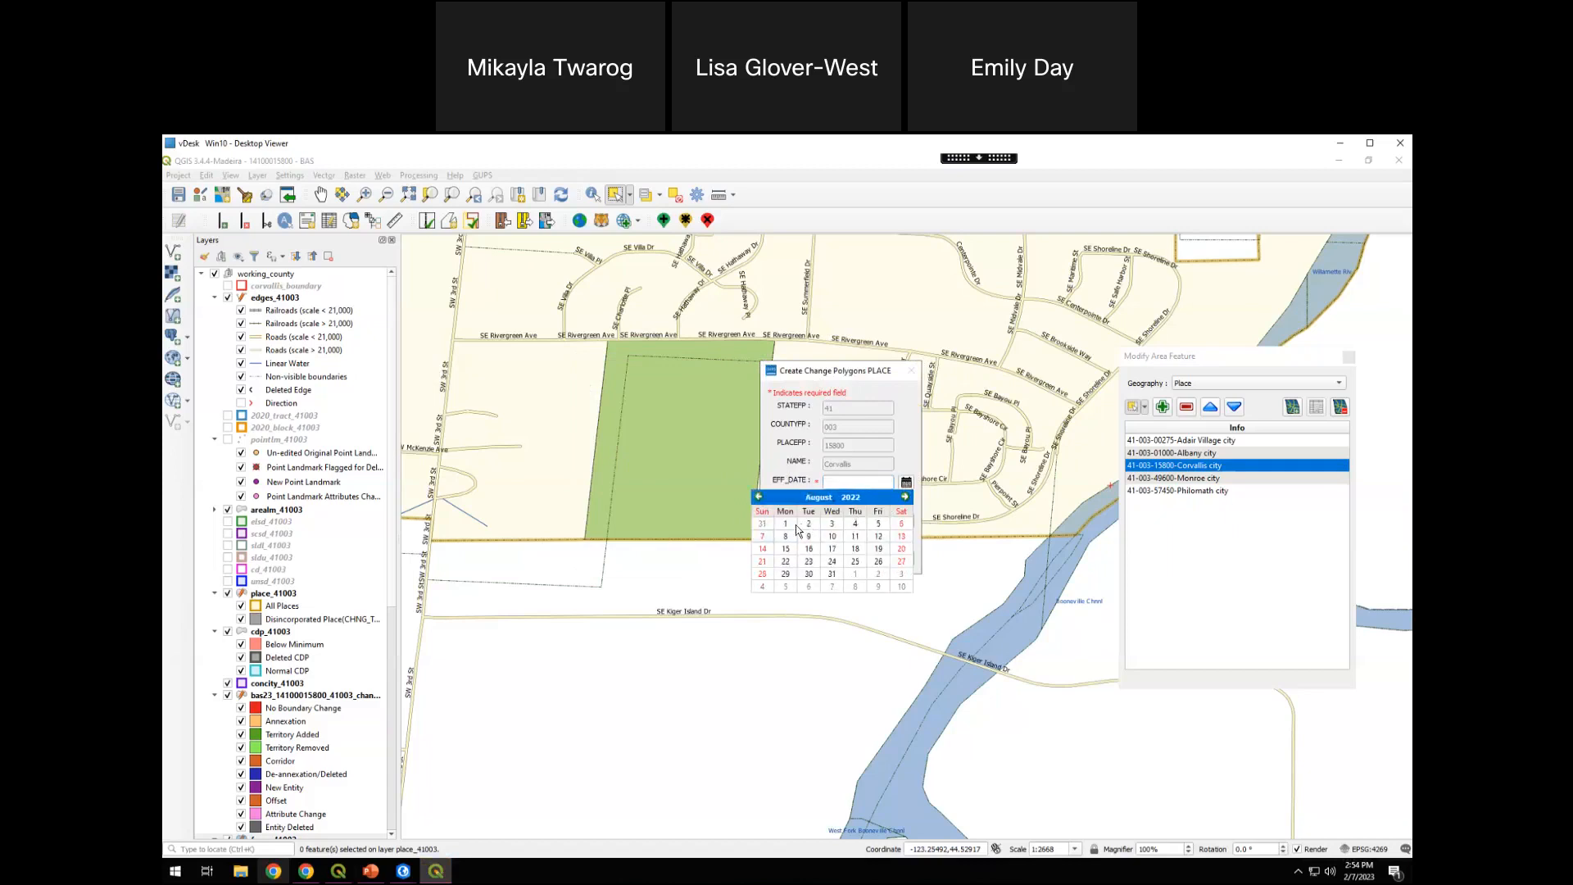
click(793, 524)
click(866, 501)
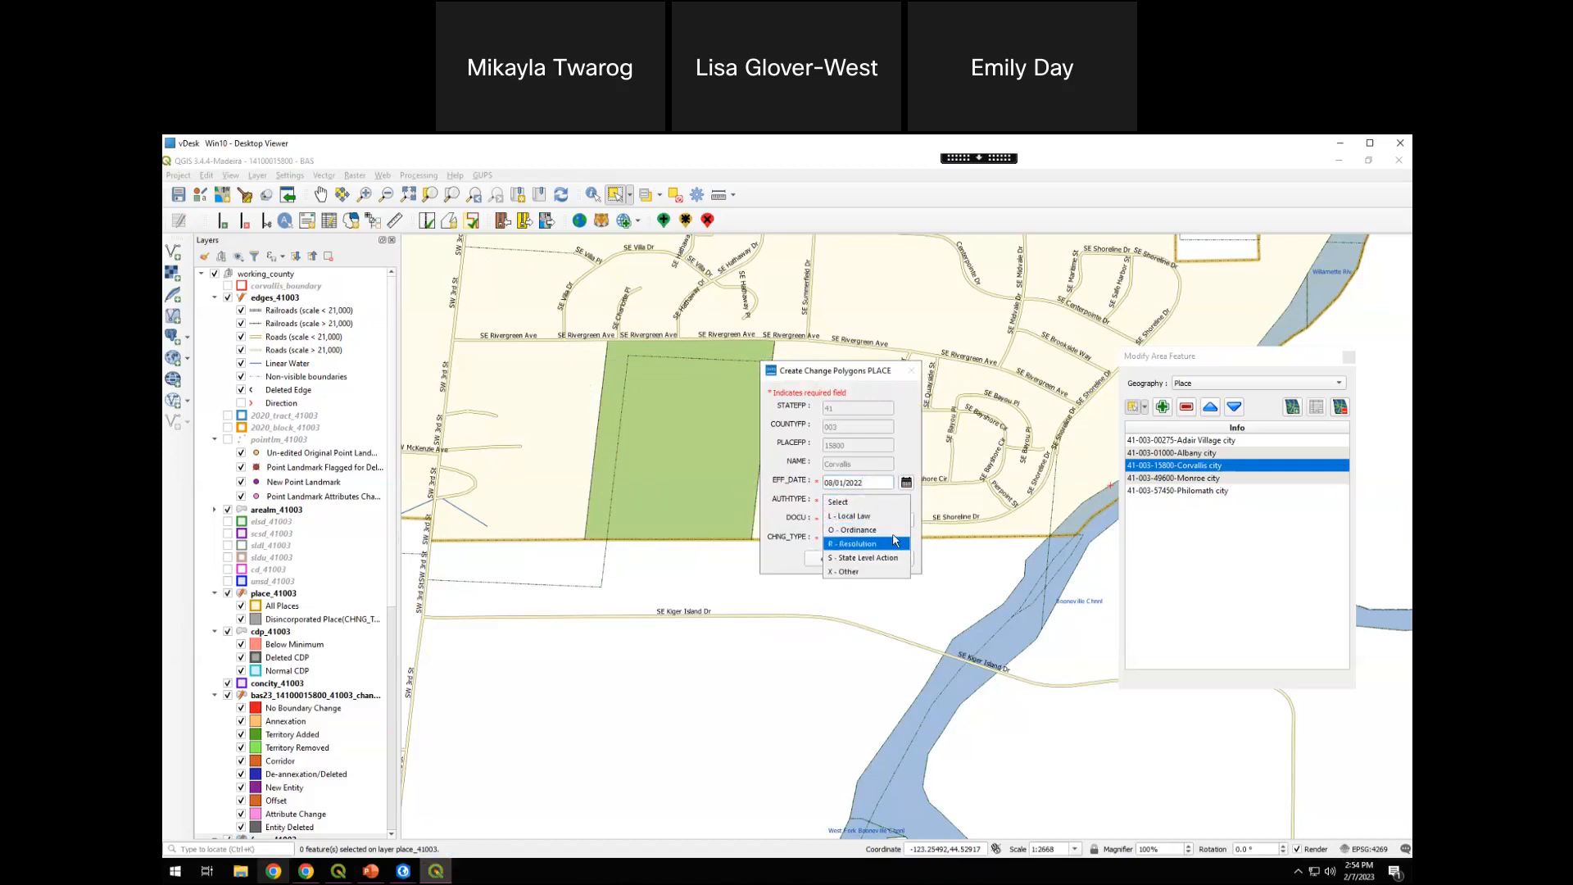
click(850, 530)
Enter 1234 as the supporting document, set the change type to Annexation, and create the change polygon
click(860, 520)
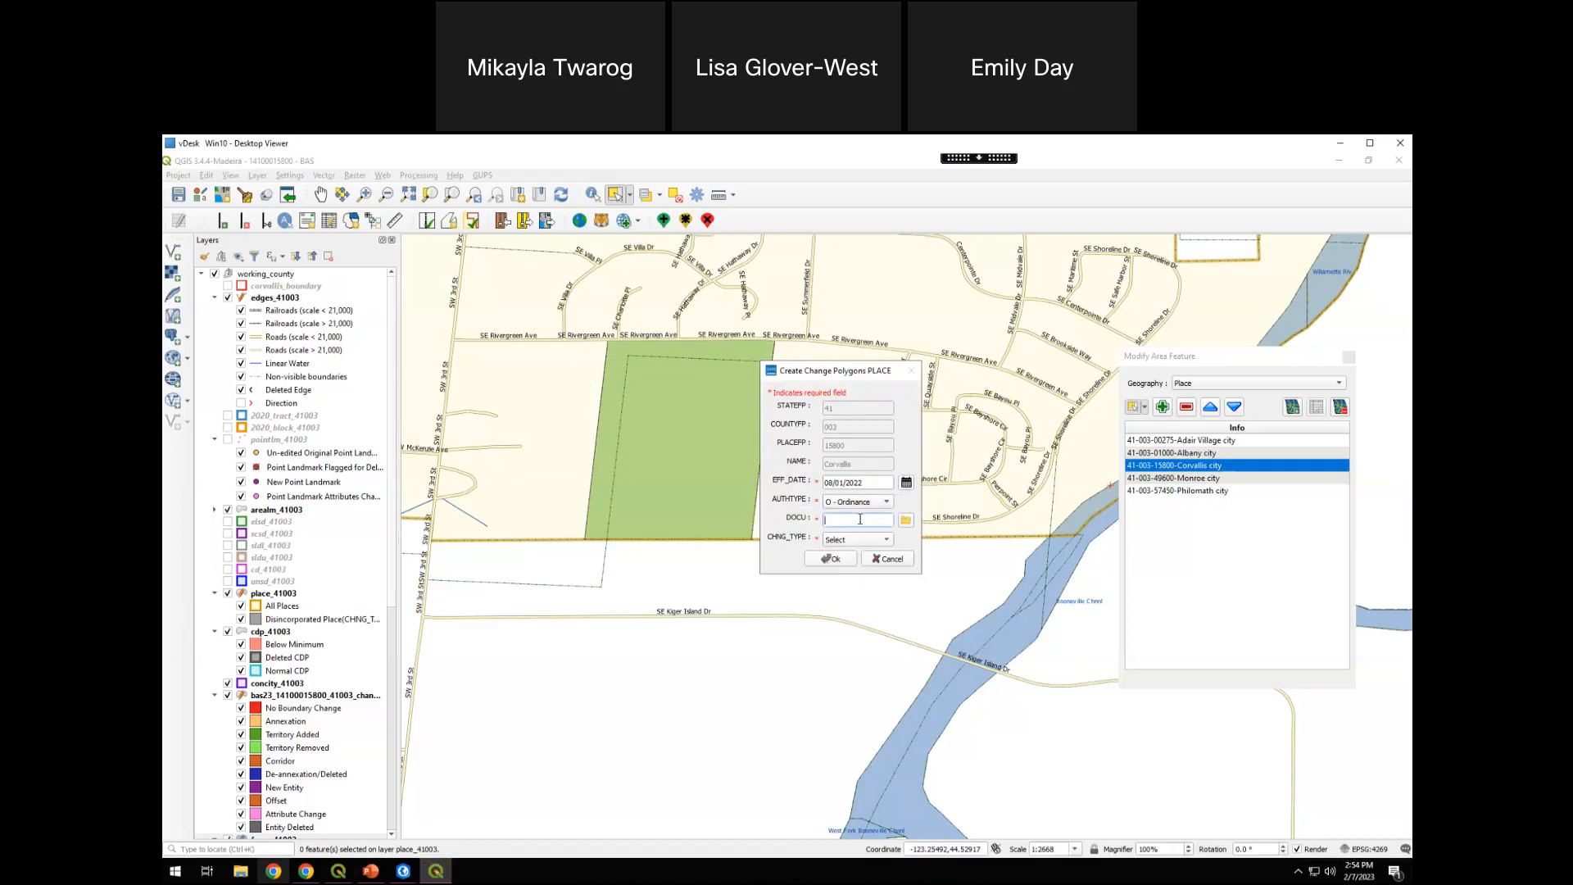
text(1234)
click(905, 523)
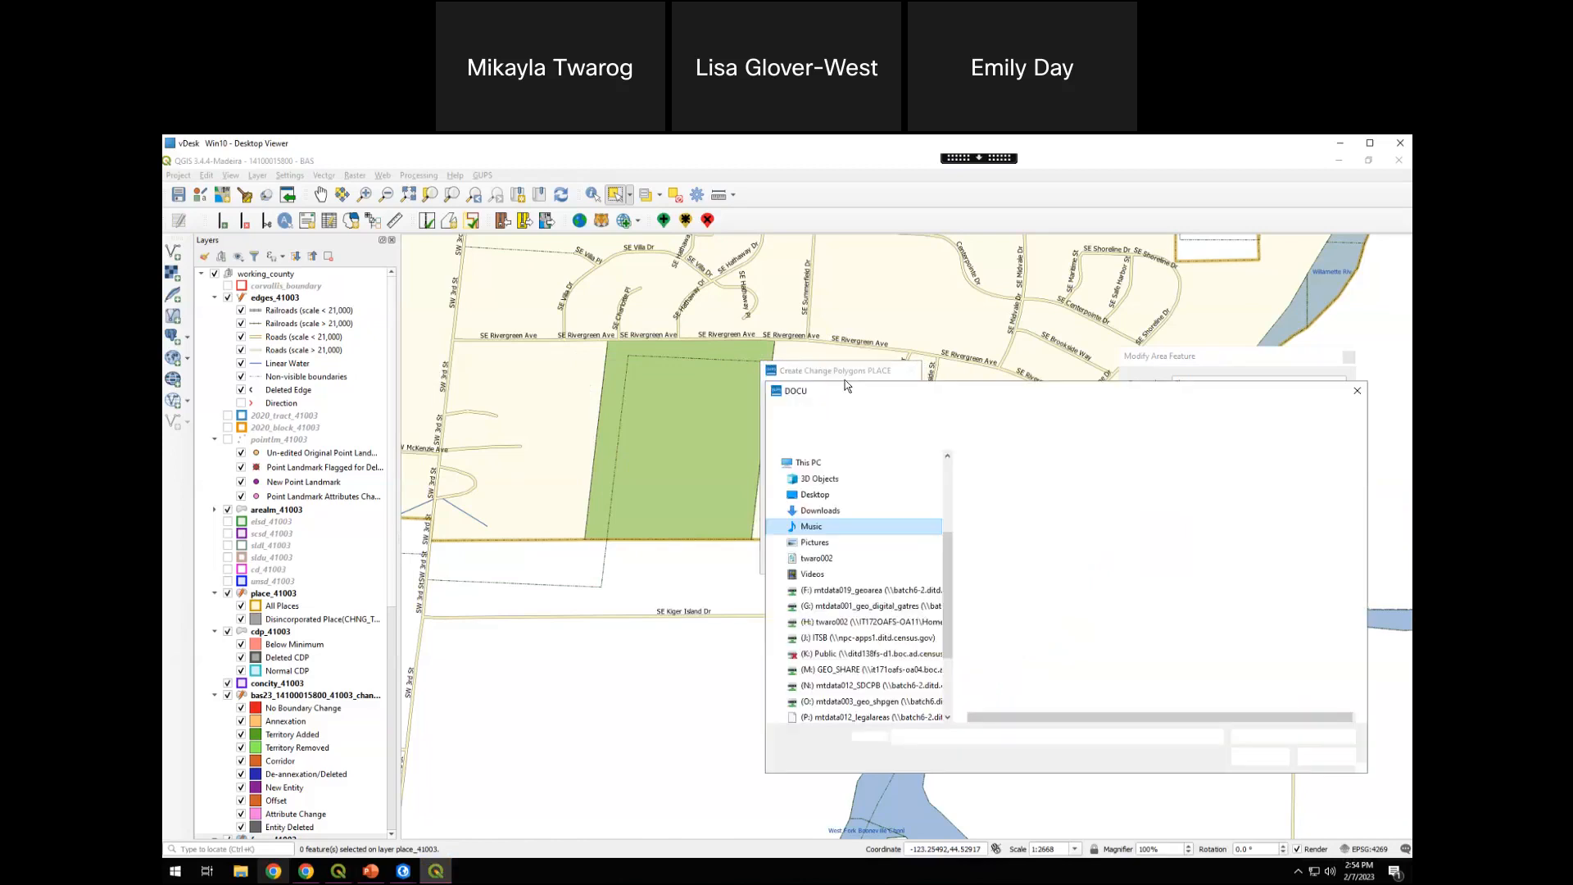
click(1357, 391)
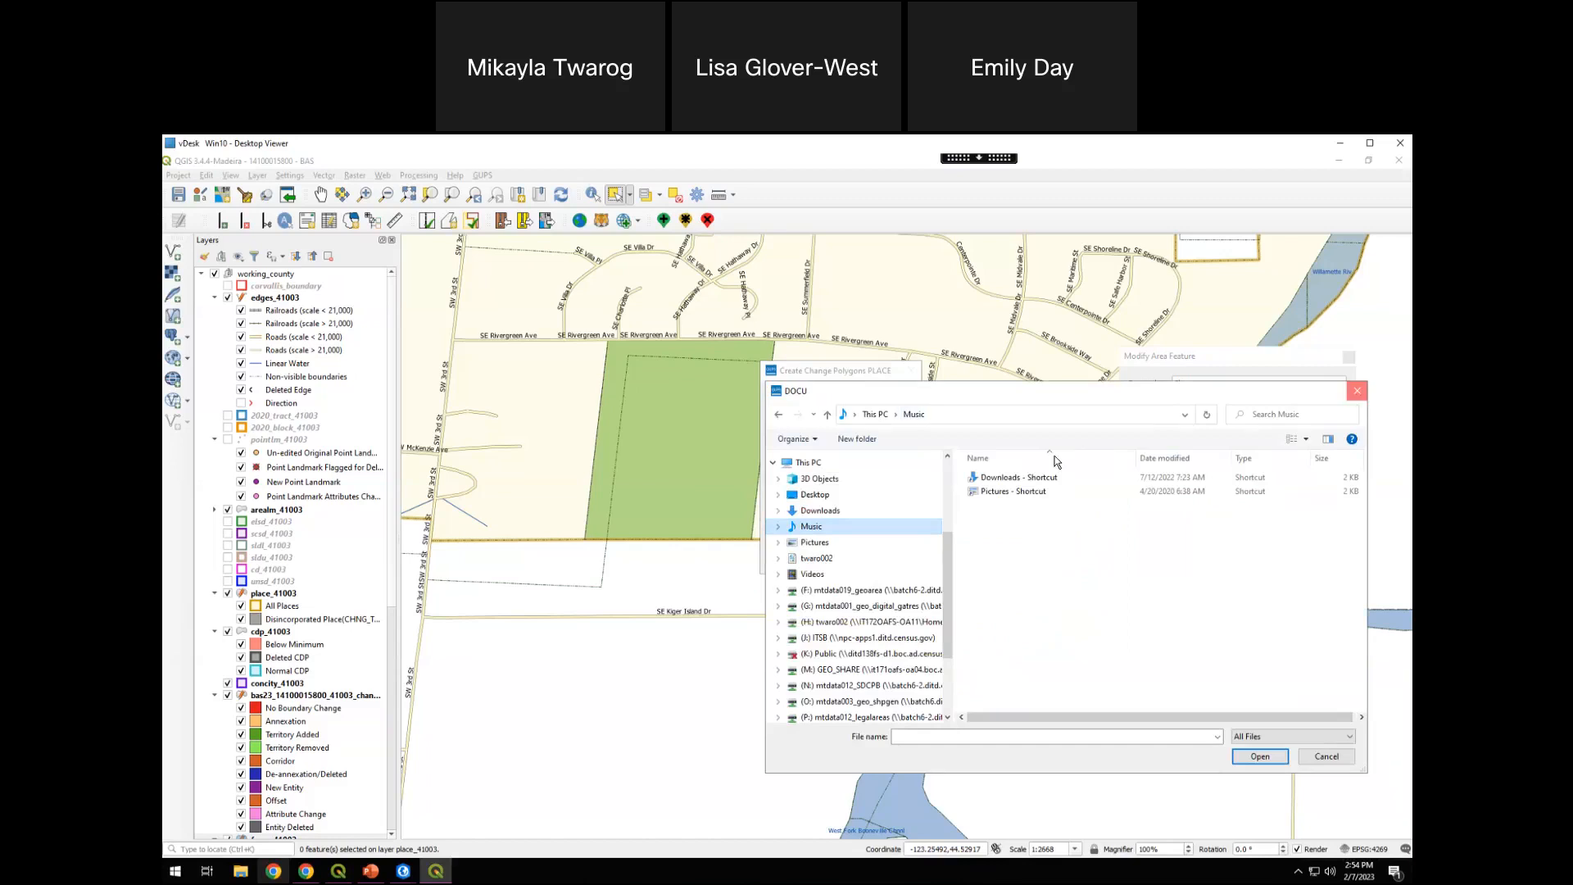
click(864, 522)
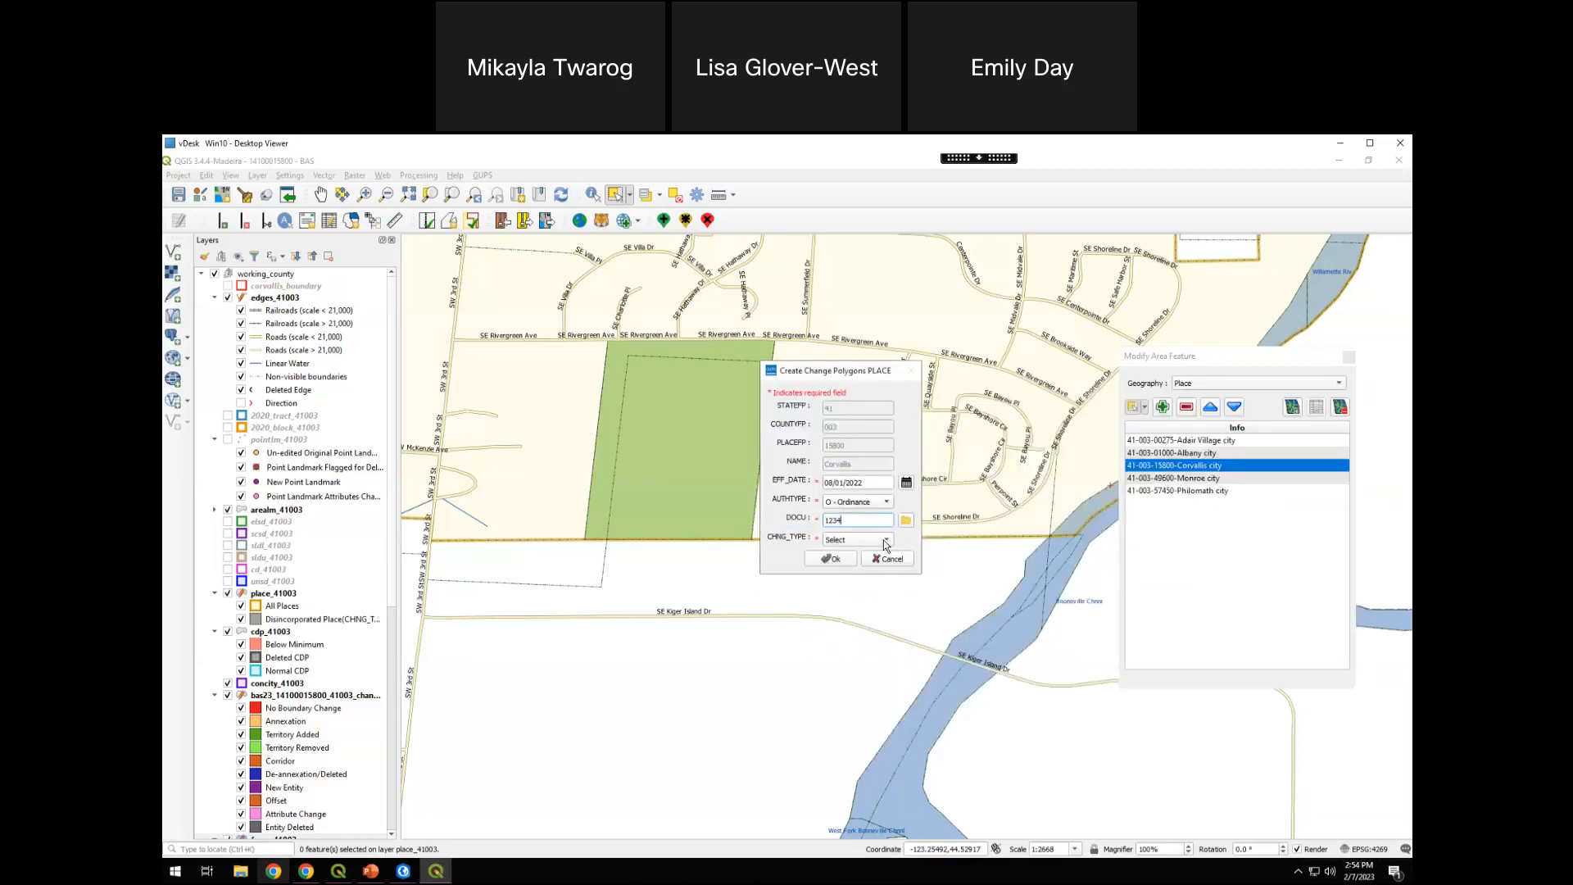
click(885, 540)
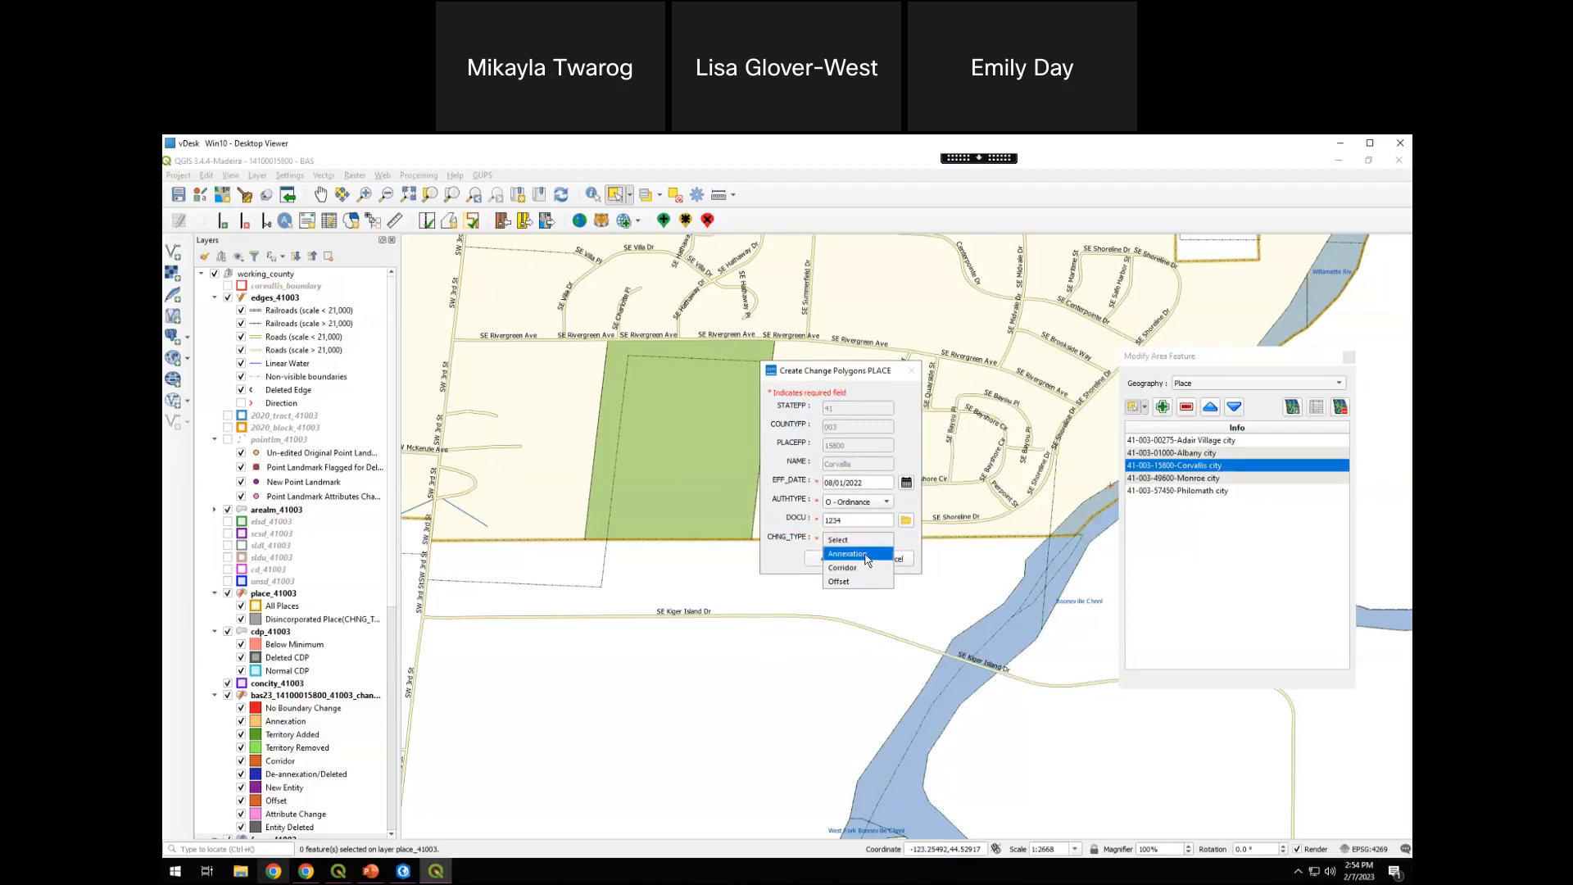
click(867, 554)
click(844, 557)
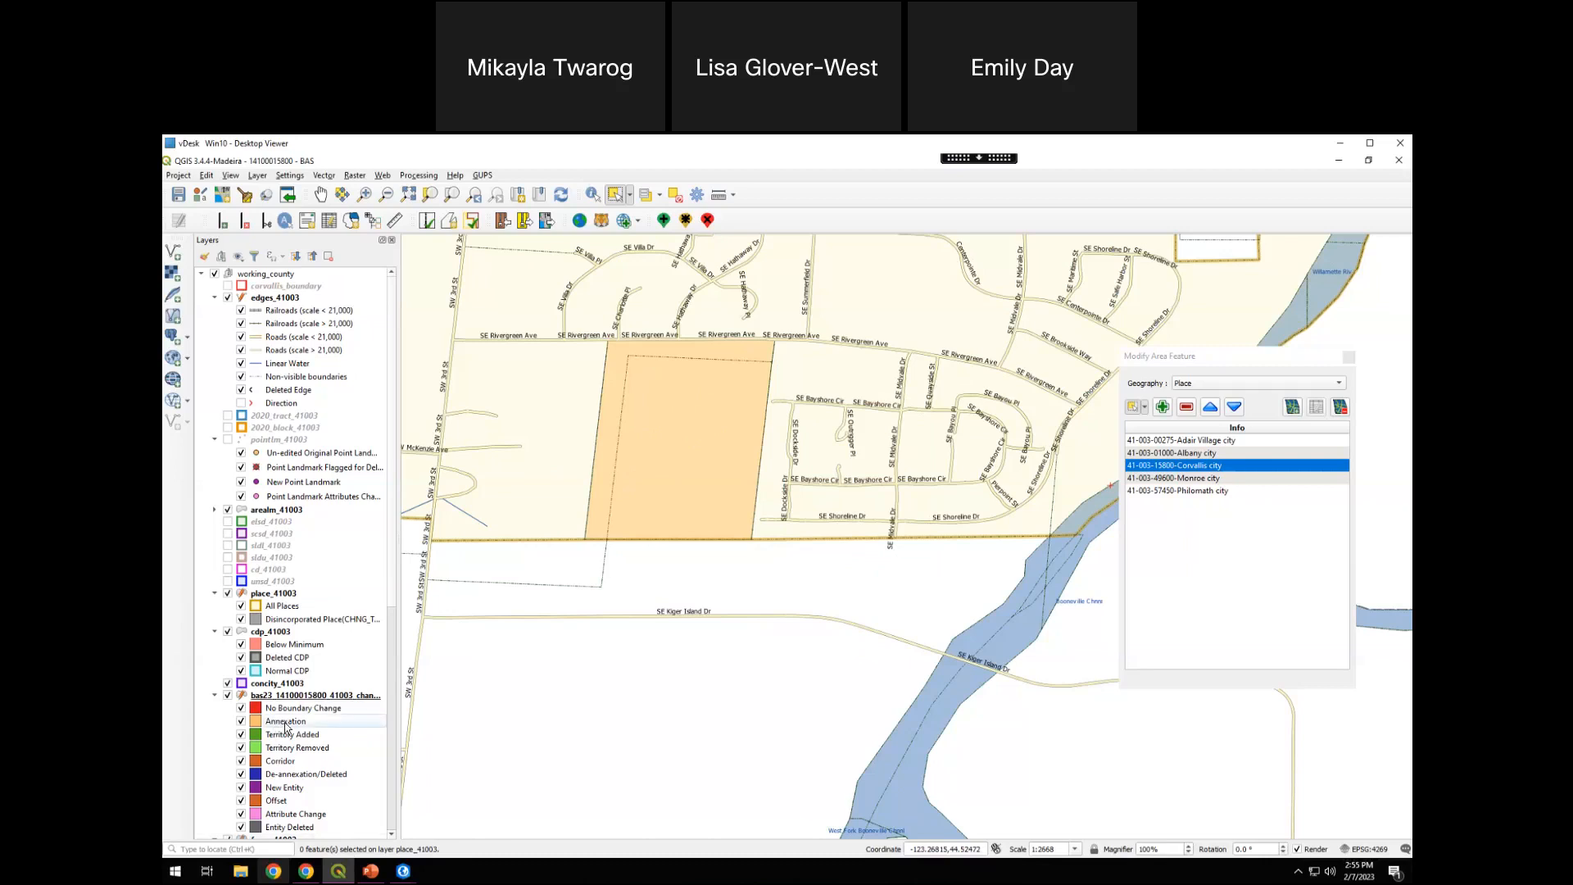
Check the Annexation symbol in the change polygon layer's legend and show the corvallis_boundary layer again
scroll(392, 550, down, 3)
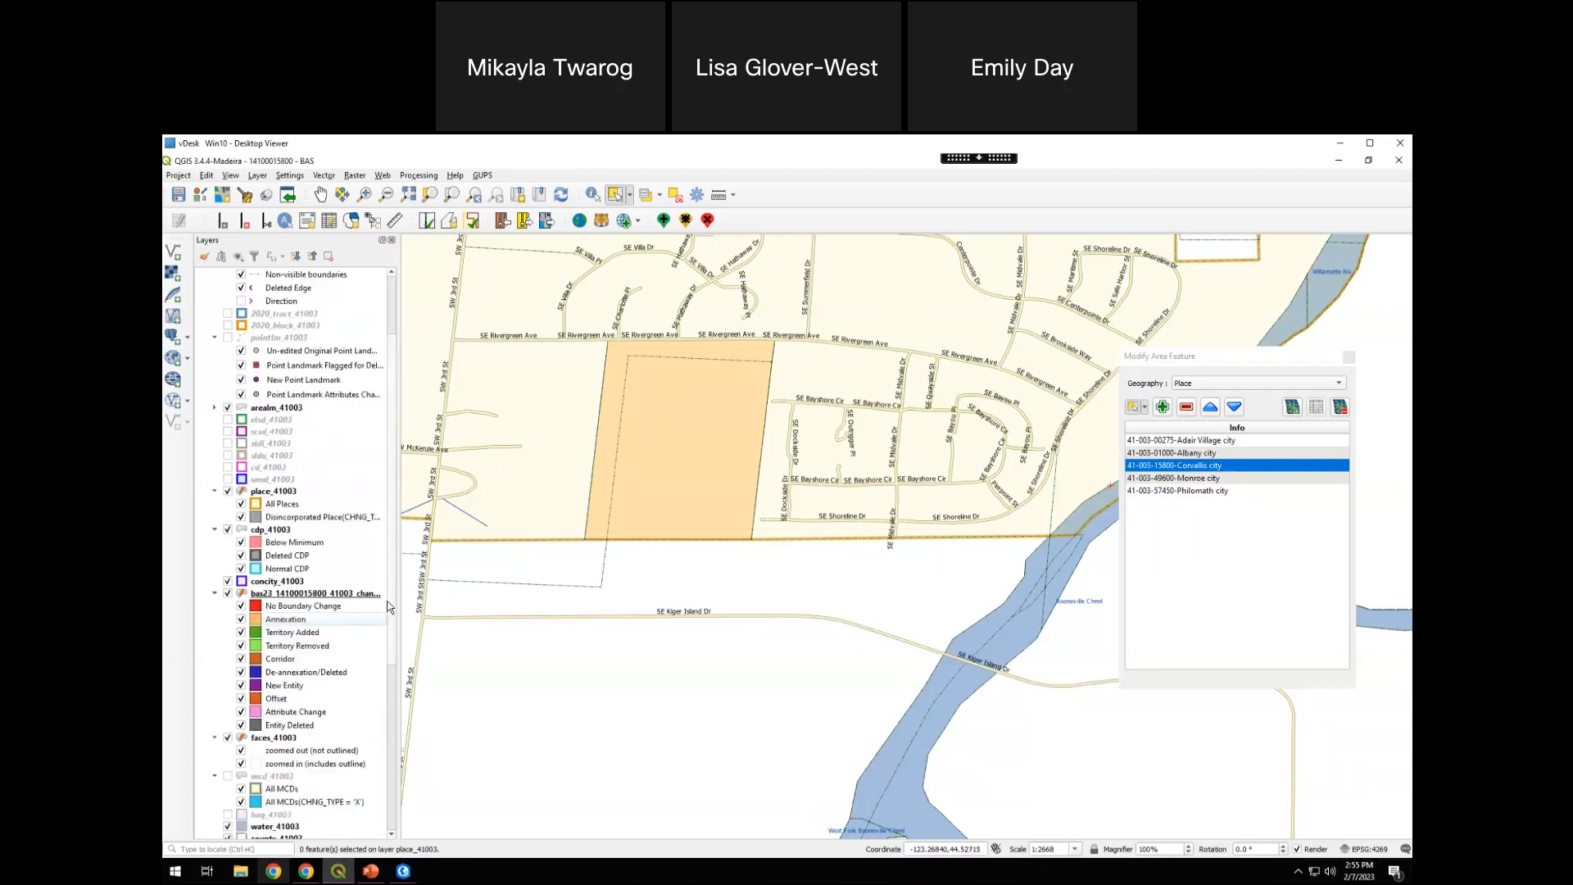
drag(783, 456, 1196, 537)
scroll(307, 336, up, 3)
click(228, 286)
Examine the southern, western and northwestern limits of Corvallis against the corvallis_boundary outline for remaining differences
scroll(701, 587, down, 3)
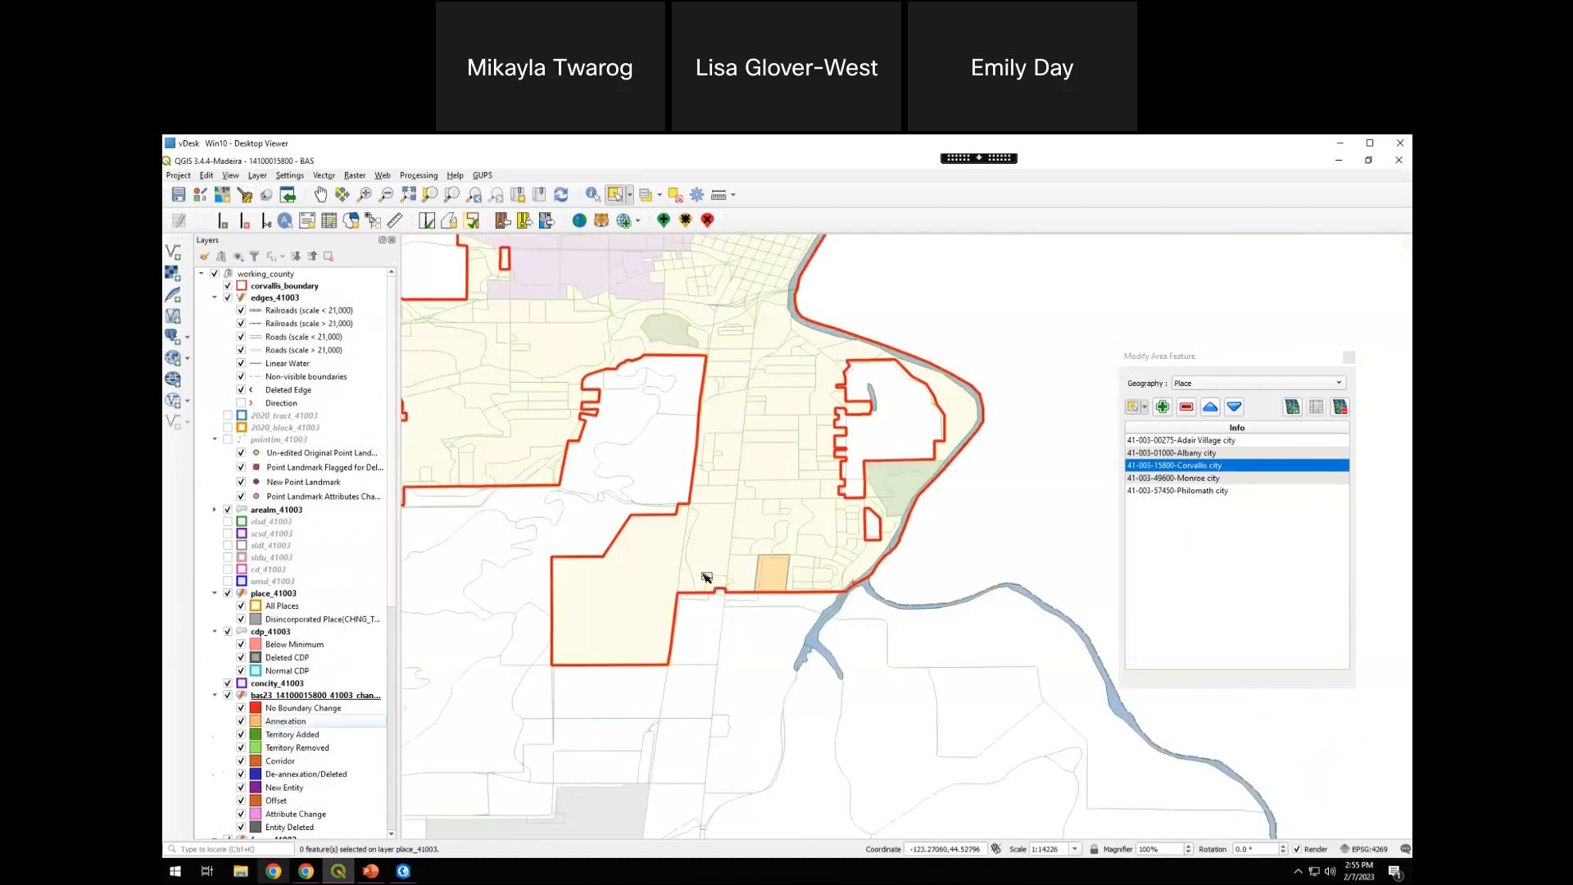
scroll(694, 573, up, 1)
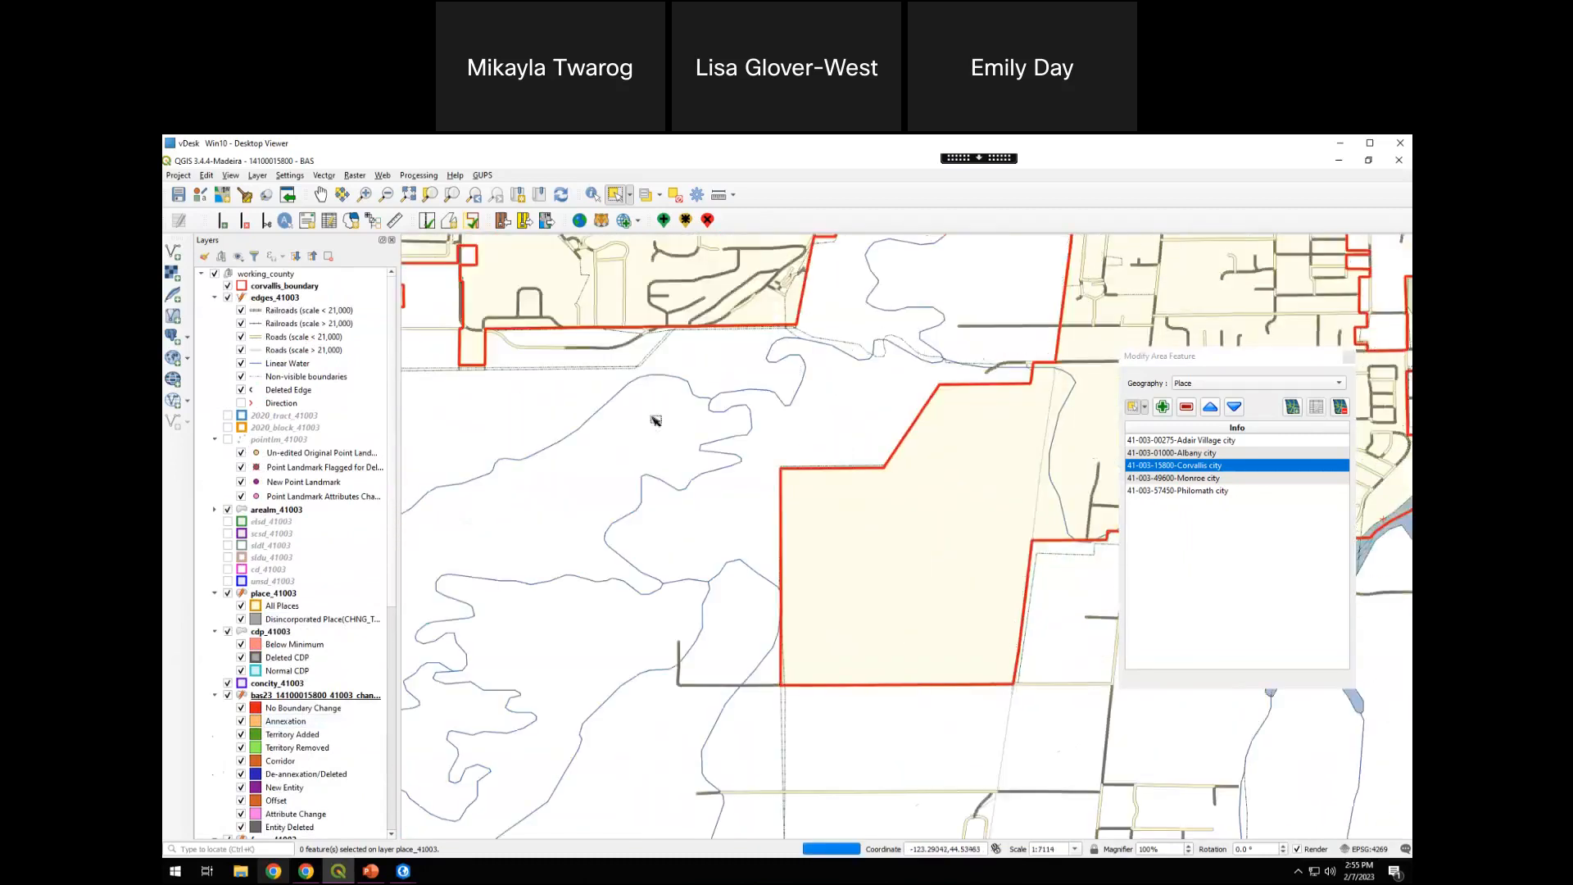
drag(442, 288, 800, 542)
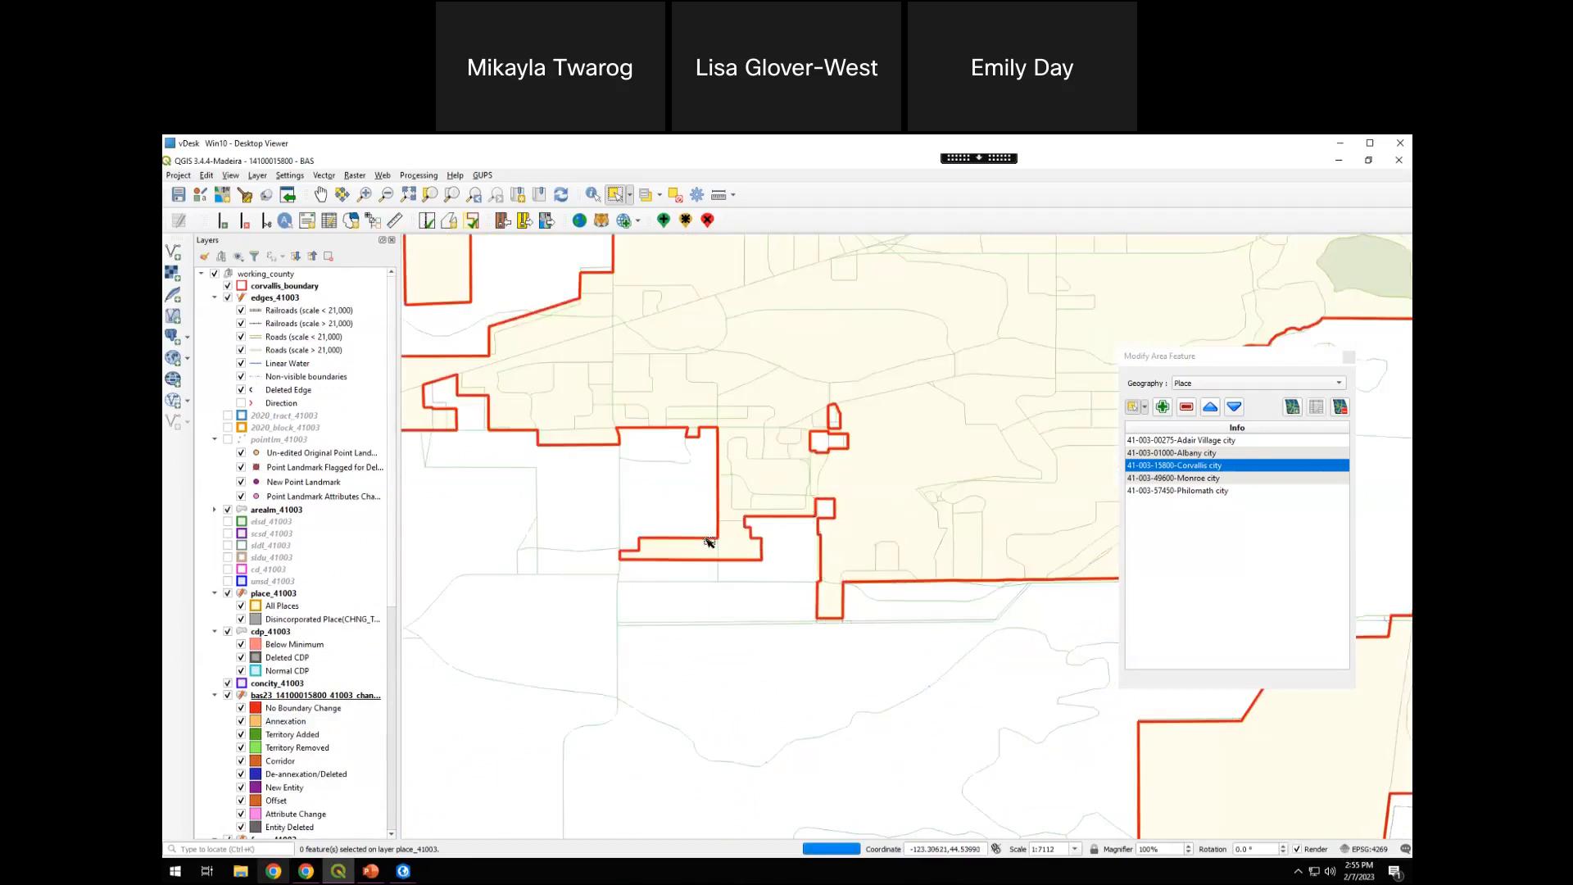
drag(413, 348, 685, 554)
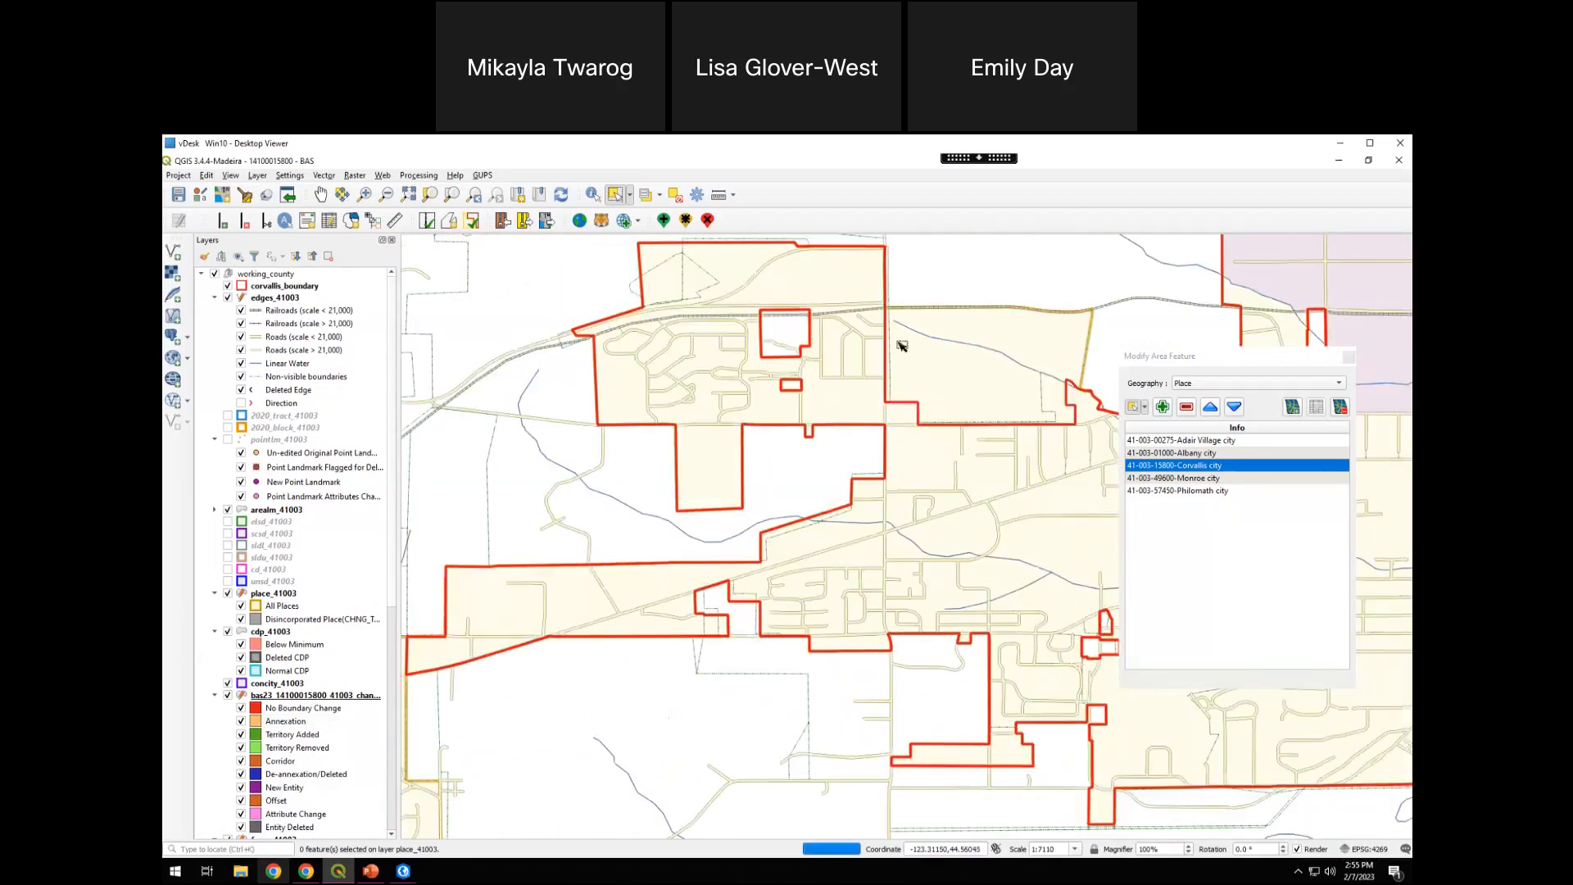
drag(859, 355, 588, 494)
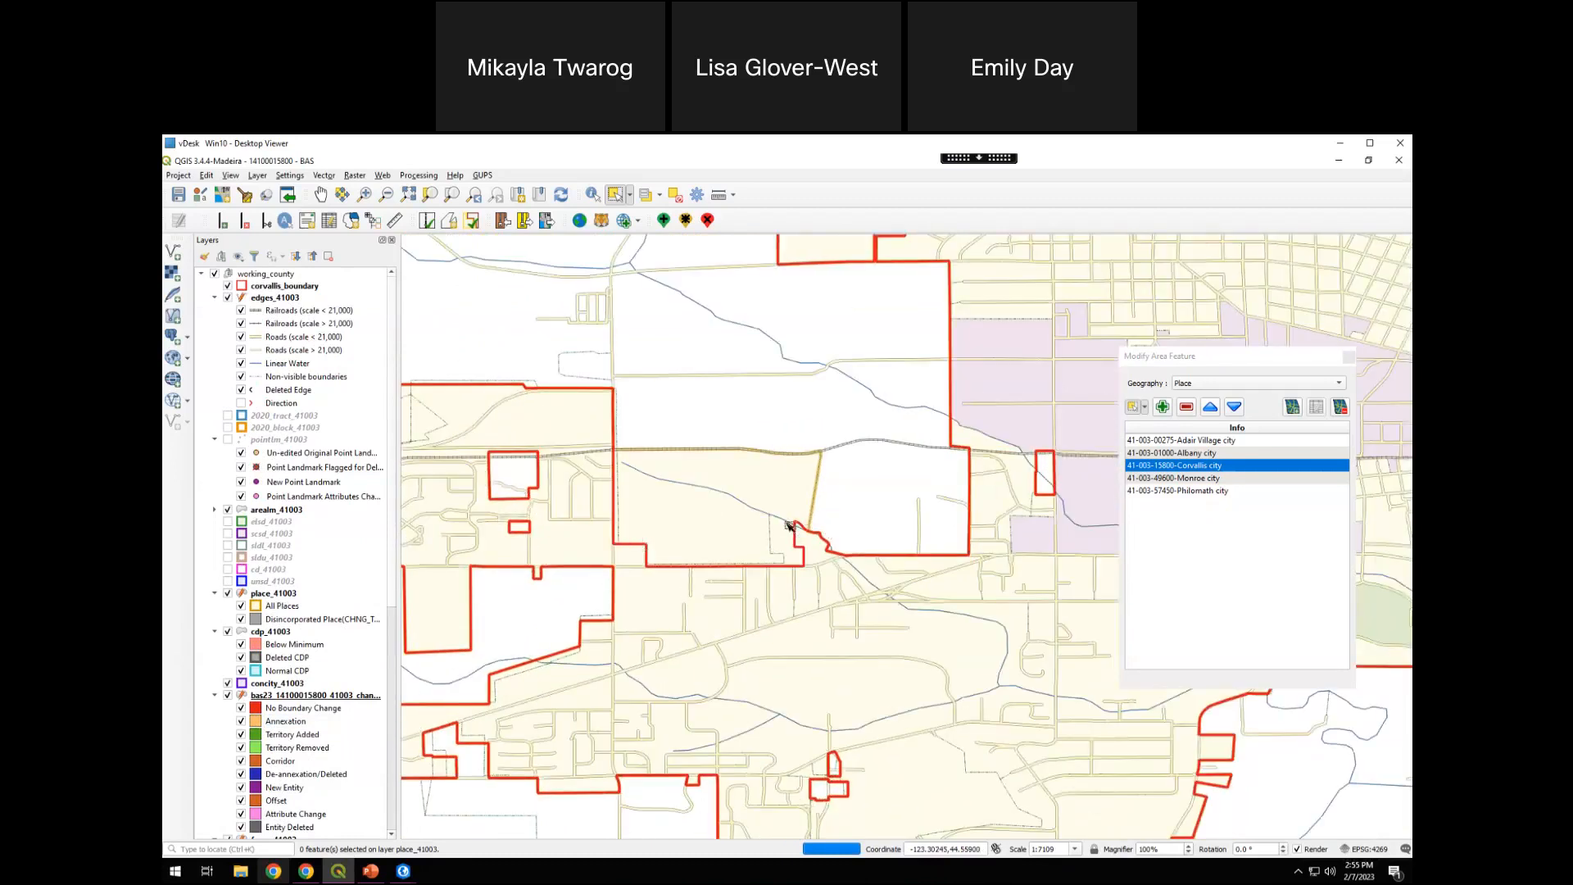
drag(838, 489, 804, 600)
drag(689, 492, 829, 563)
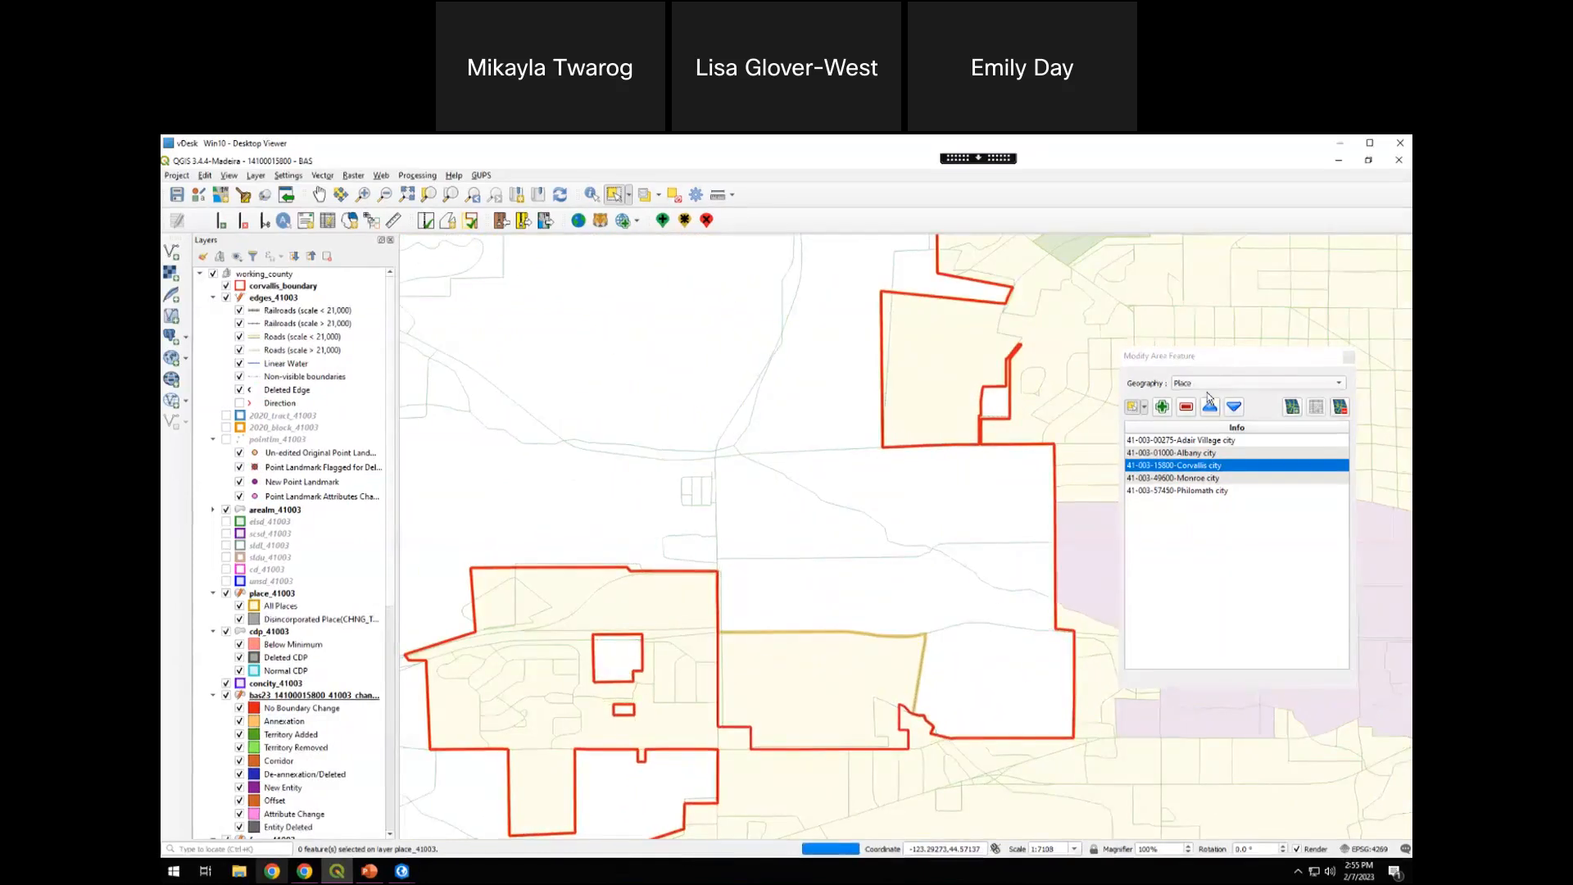
Switch the Modify Area Feature geography to Census Designated Place (CDP) and widen the Info column to read the full names
drag(1229, 364, 1183, 360)
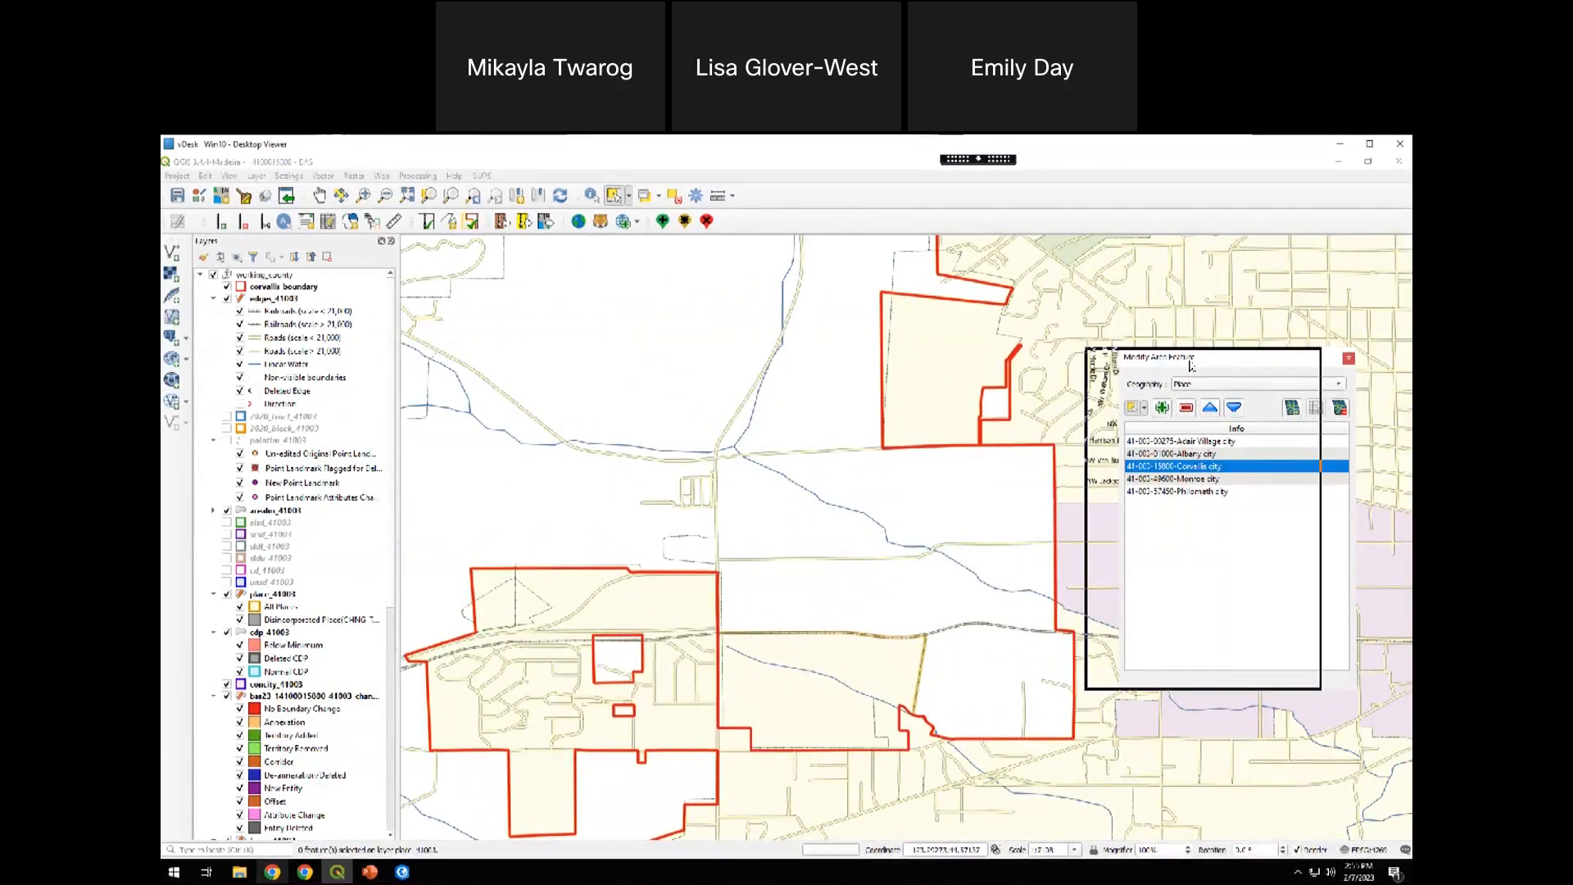
click(1229, 382)
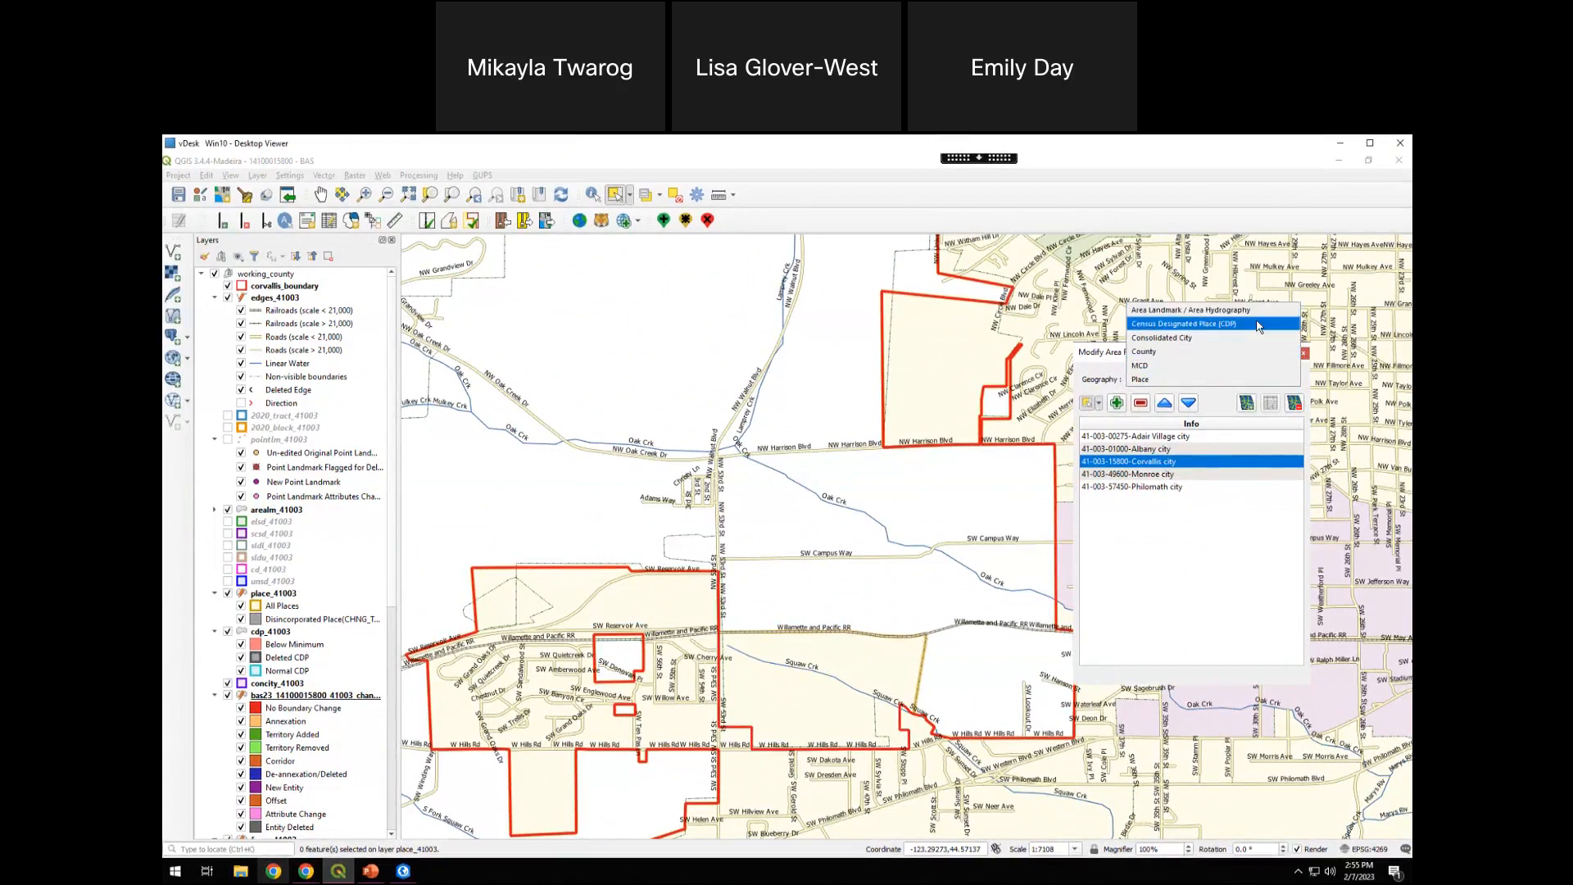
click(1157, 326)
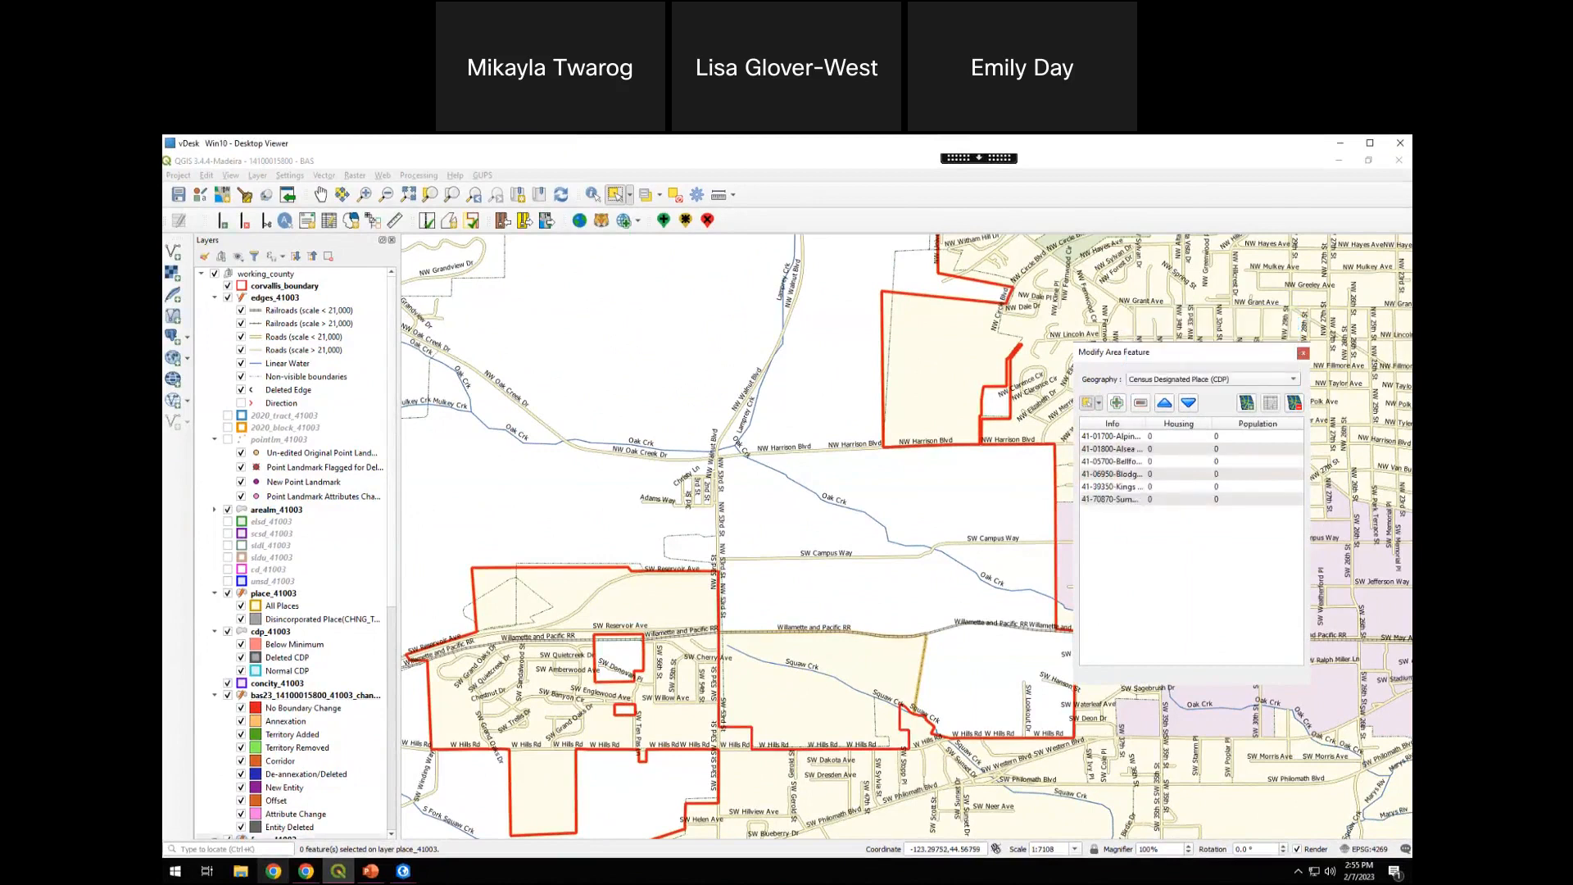
drag(1146, 421, 1246, 426)
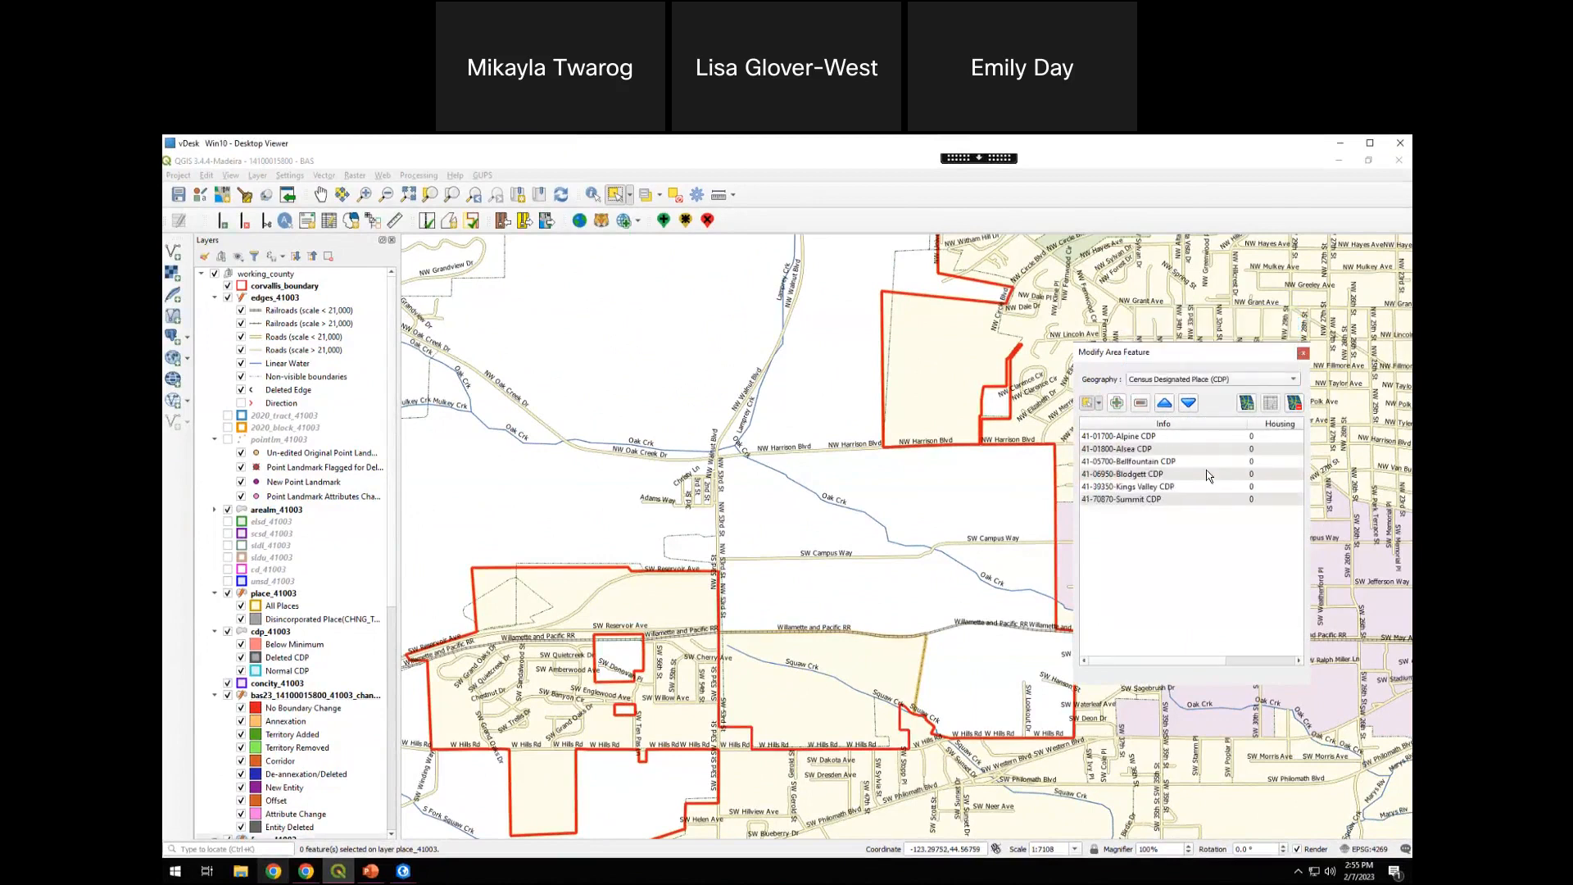
Select Summit CDP, move the area feature window off its boundary, and delete the CDP
click(1176, 500)
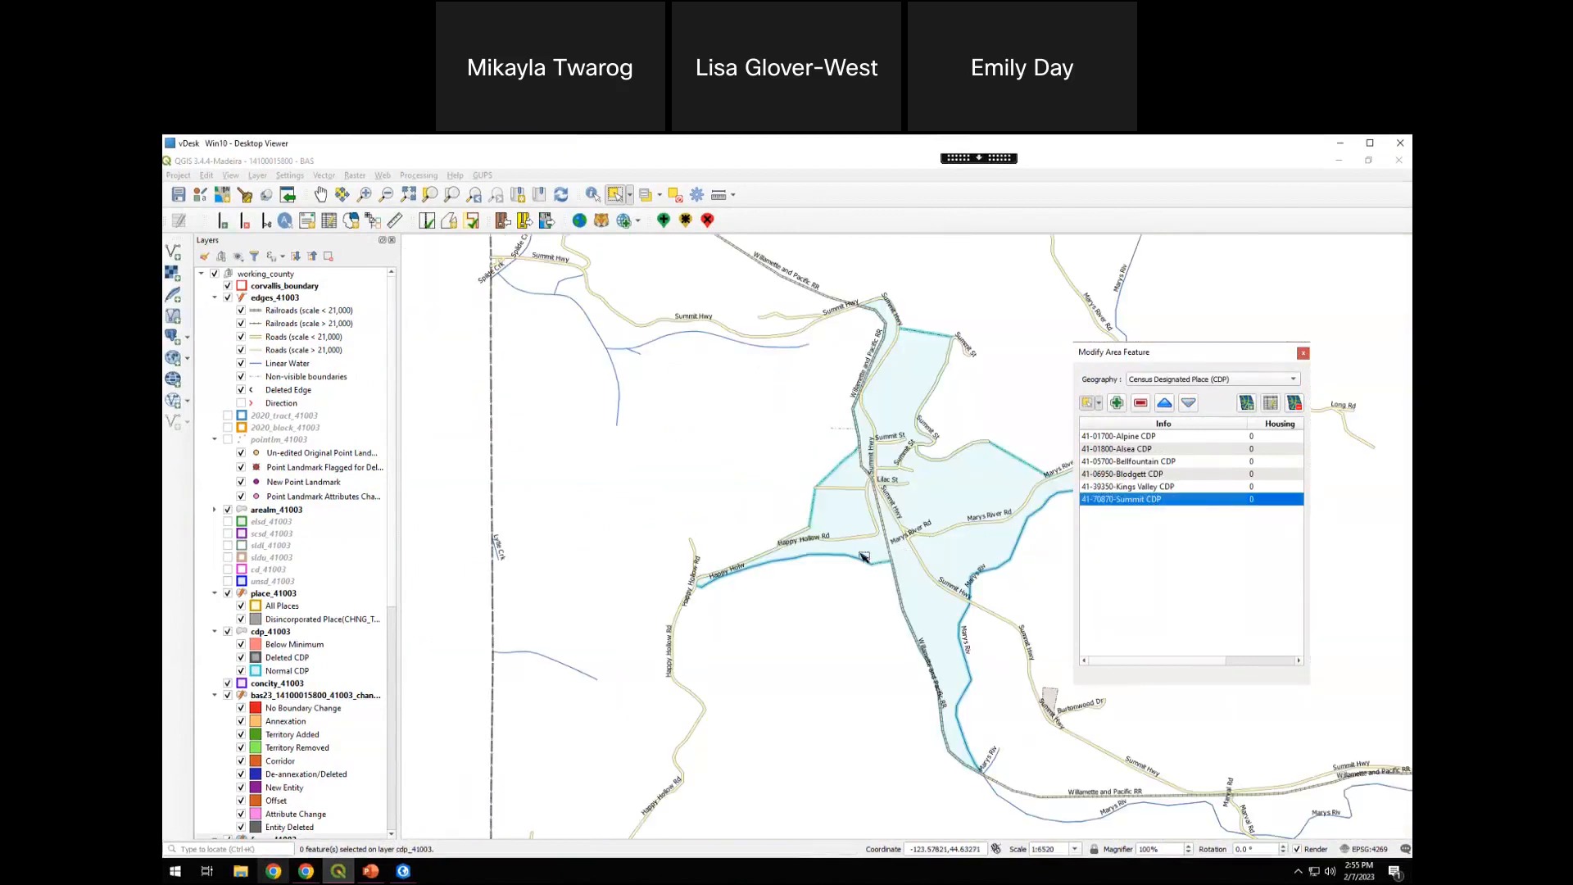
drag(1146, 352, 1209, 314)
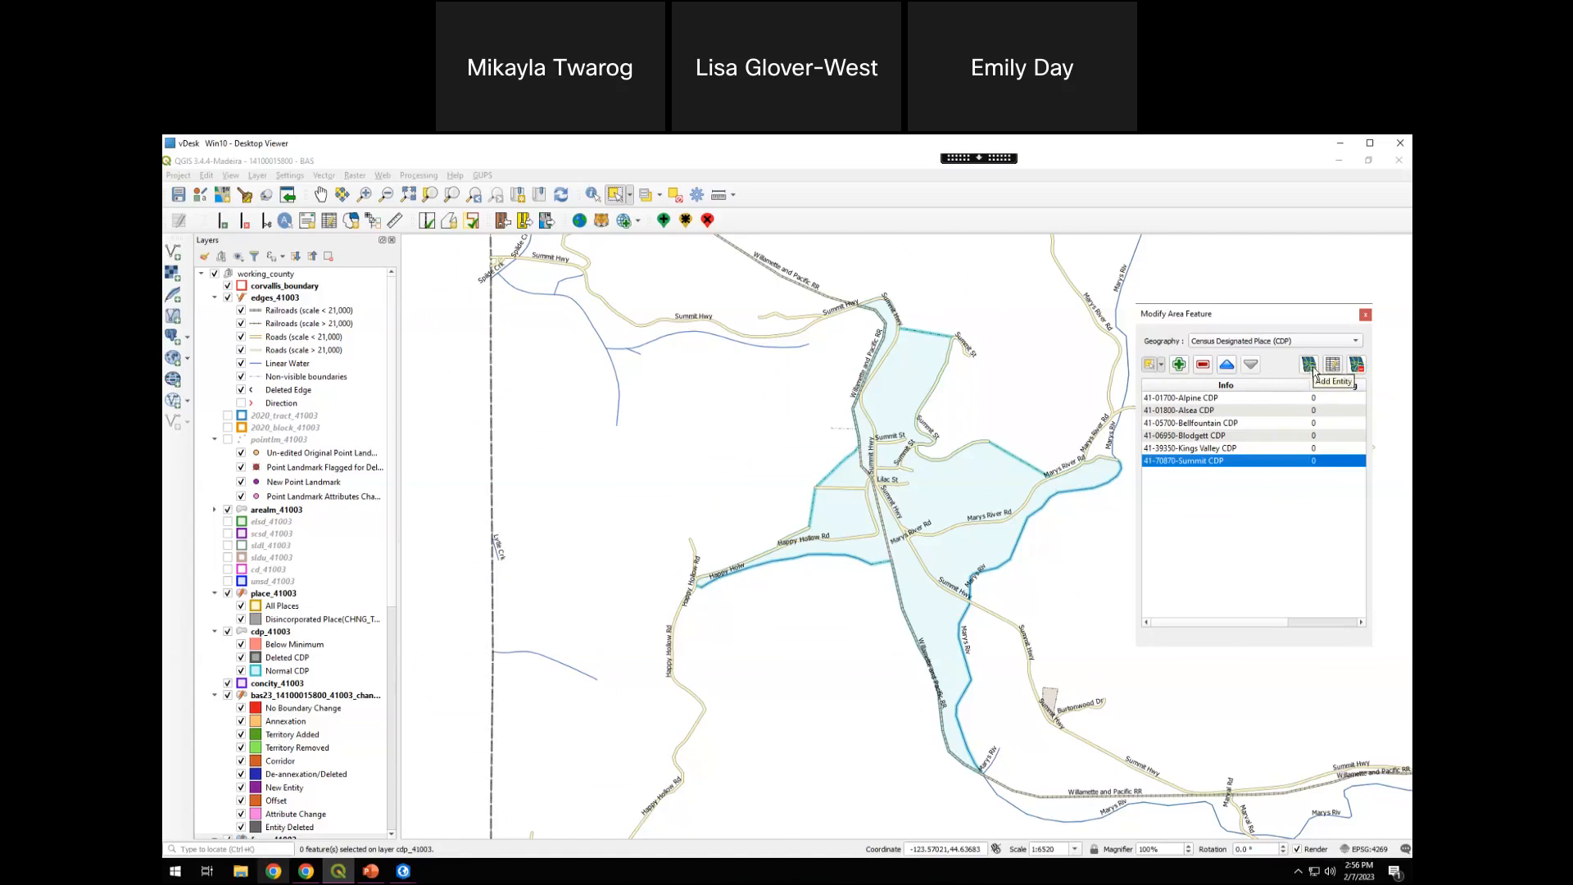
click(1356, 364)
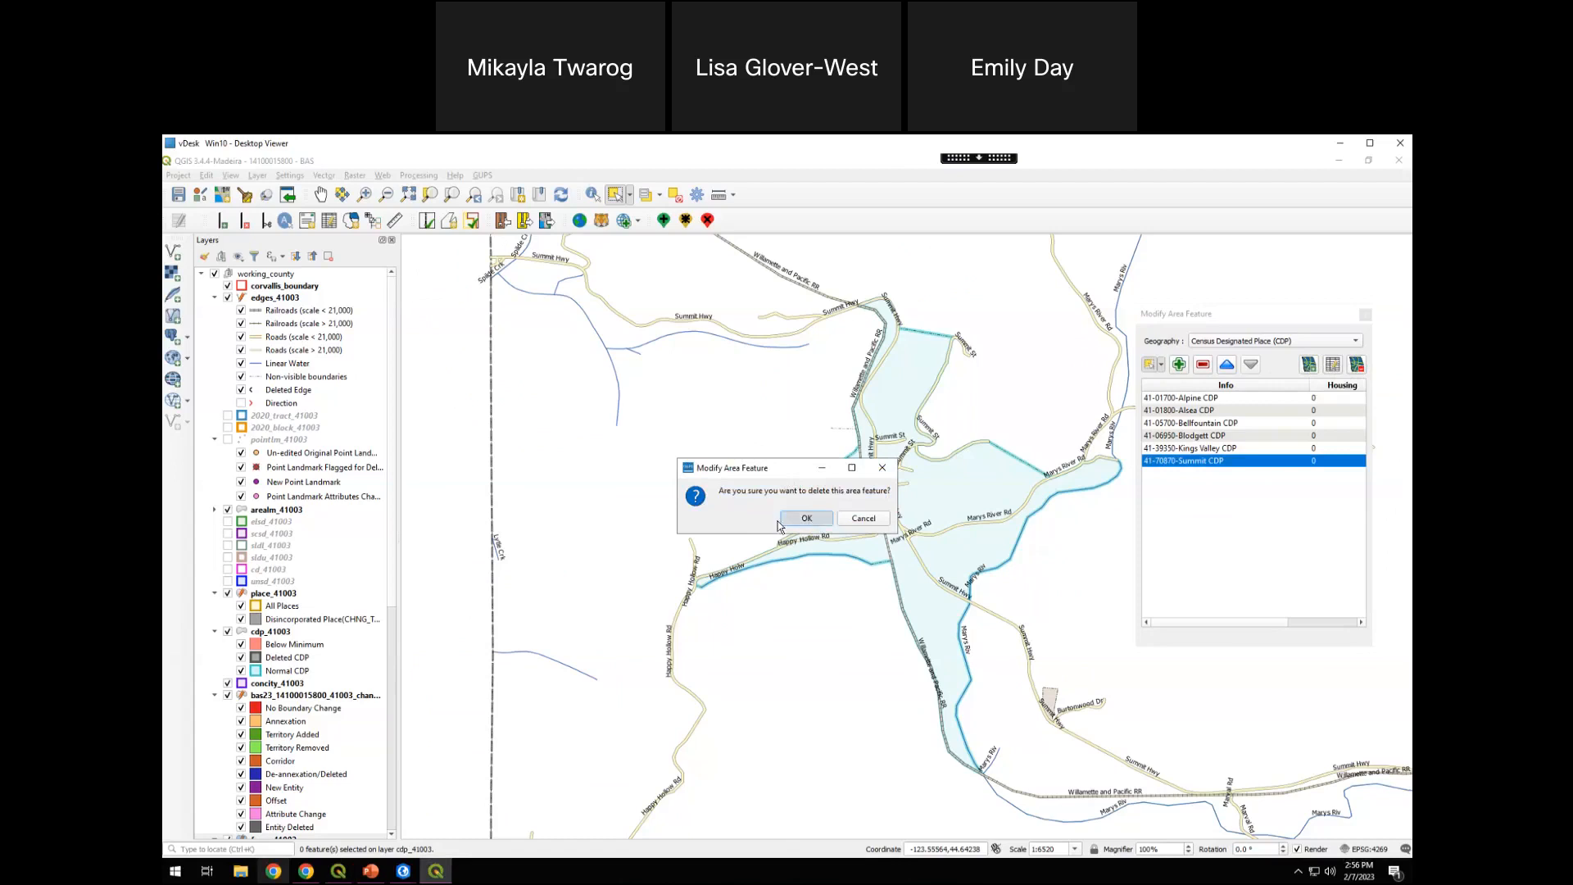
click(806, 518)
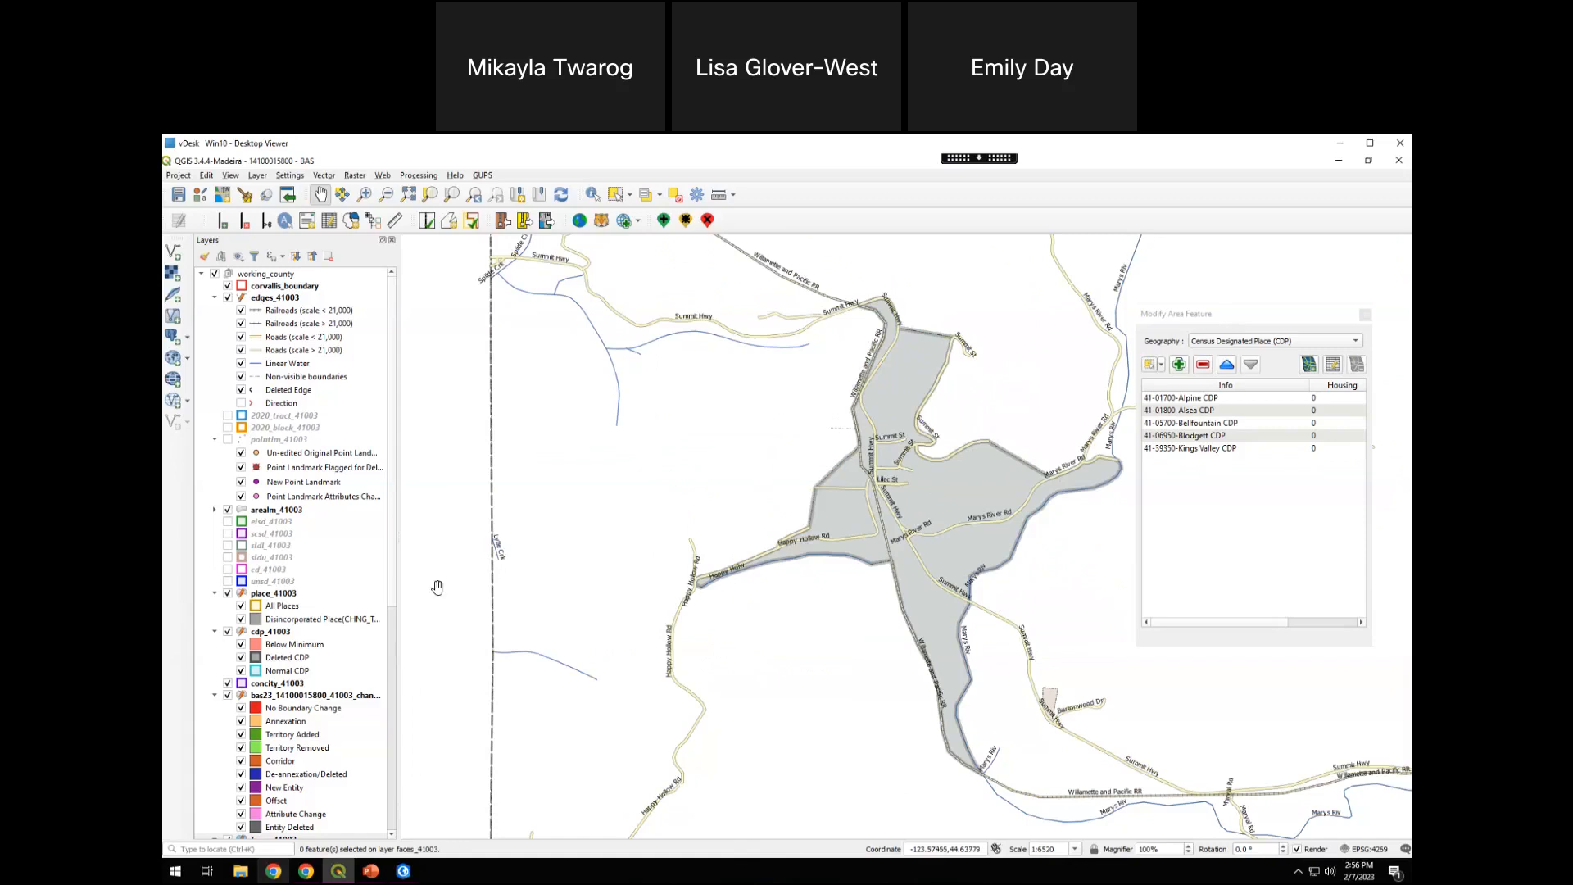
Close the Modify Area Feature window
drag(390, 546, 403, 657)
drag(406, 753, 465, 343)
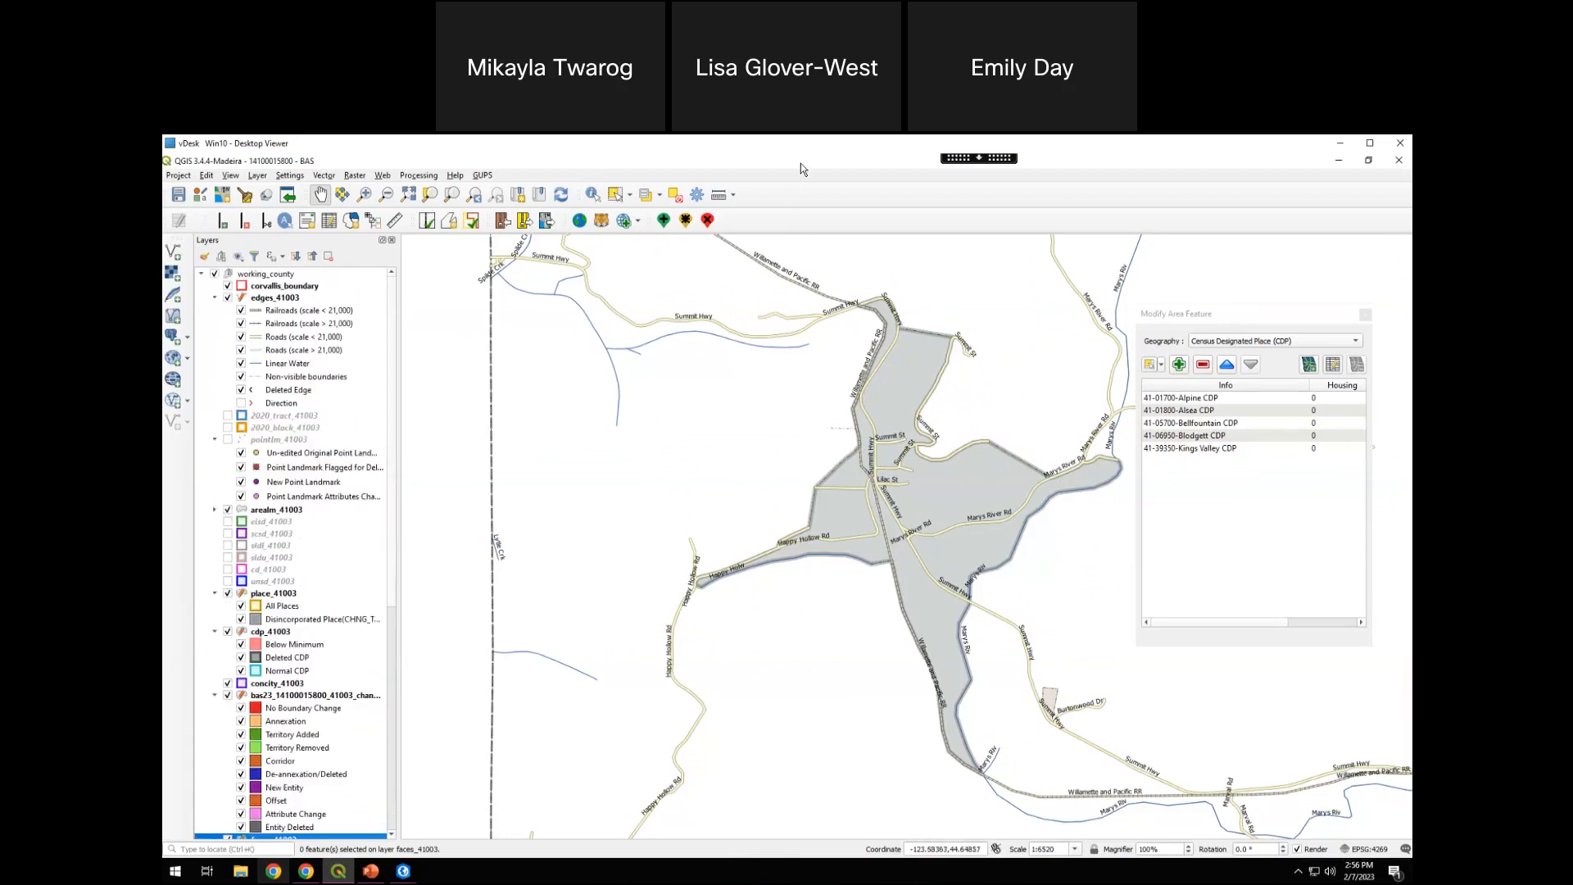
click(1364, 315)
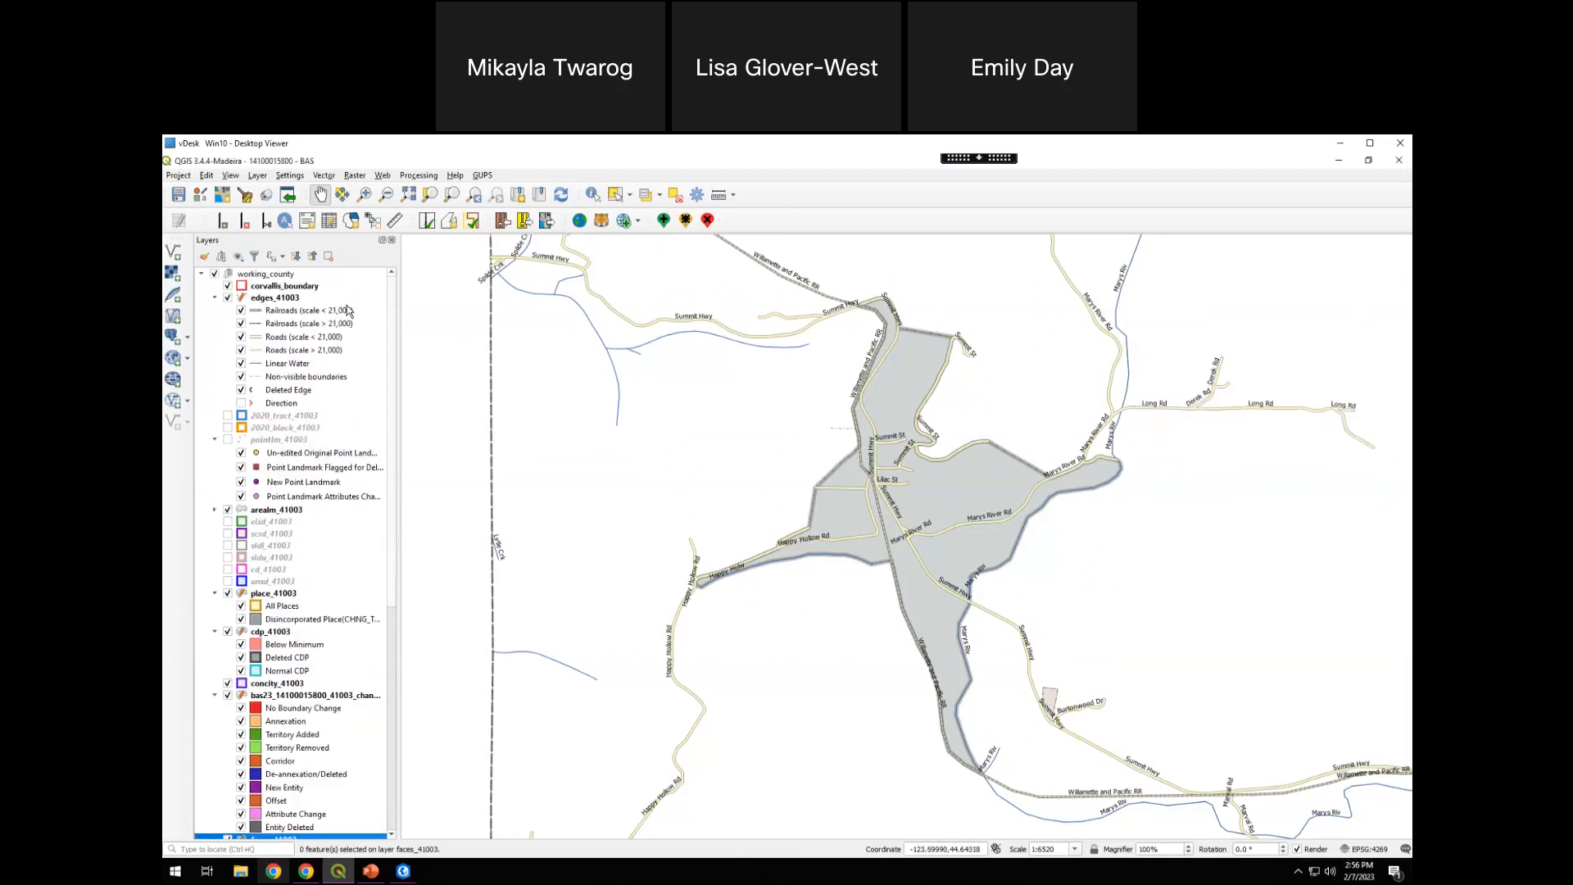
Draw a new linear feature branching east from Summit Hwy, northwest of the deleted Summit CDP
click(285, 222)
click(623, 219)
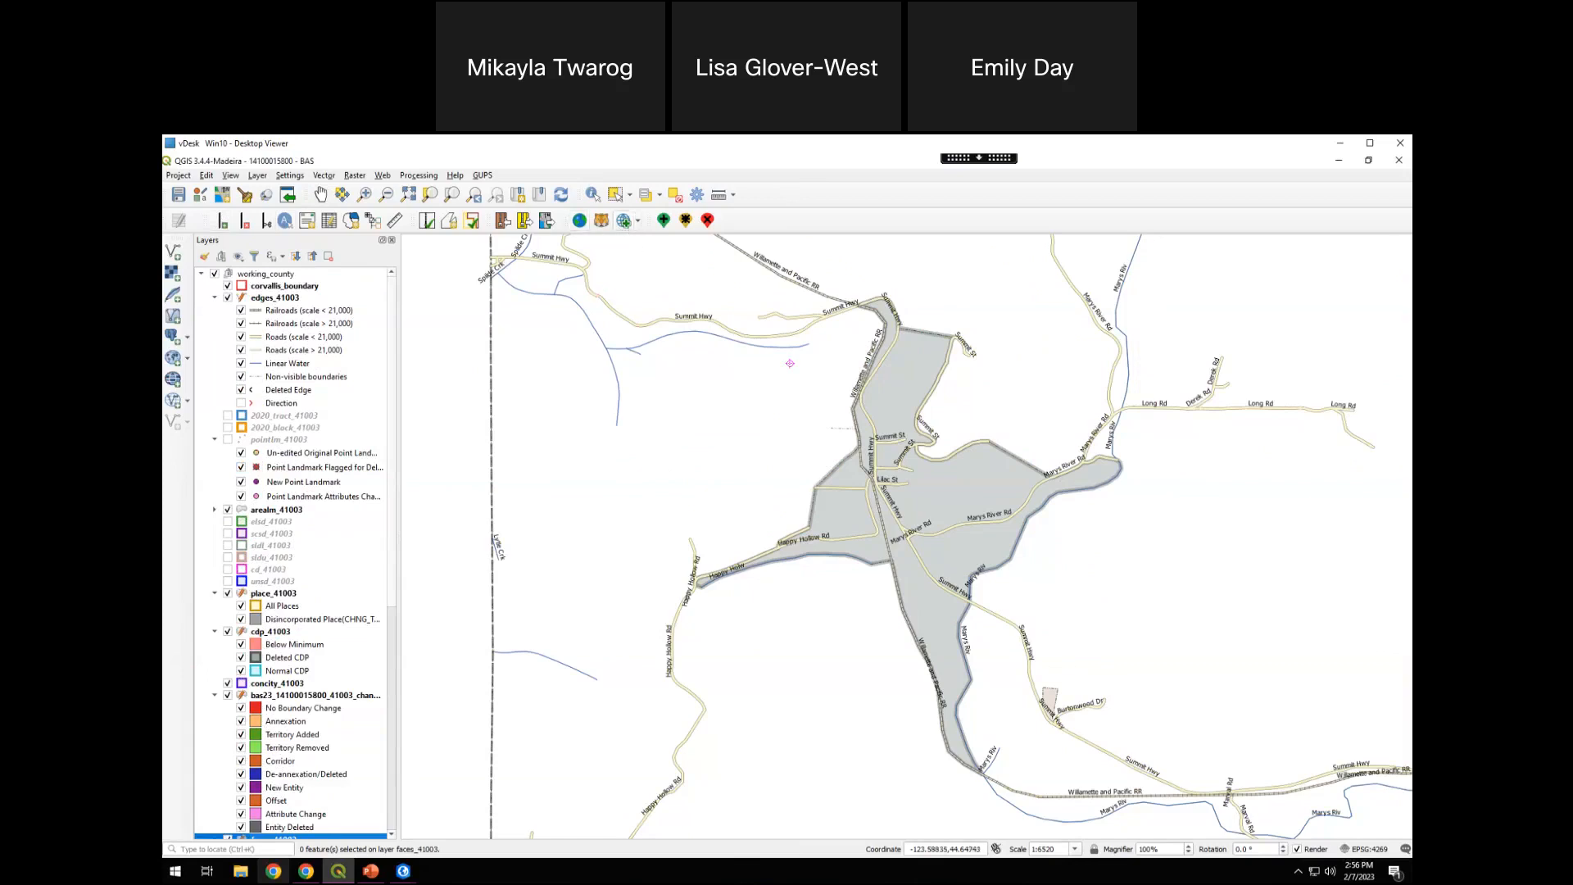
click(602, 294)
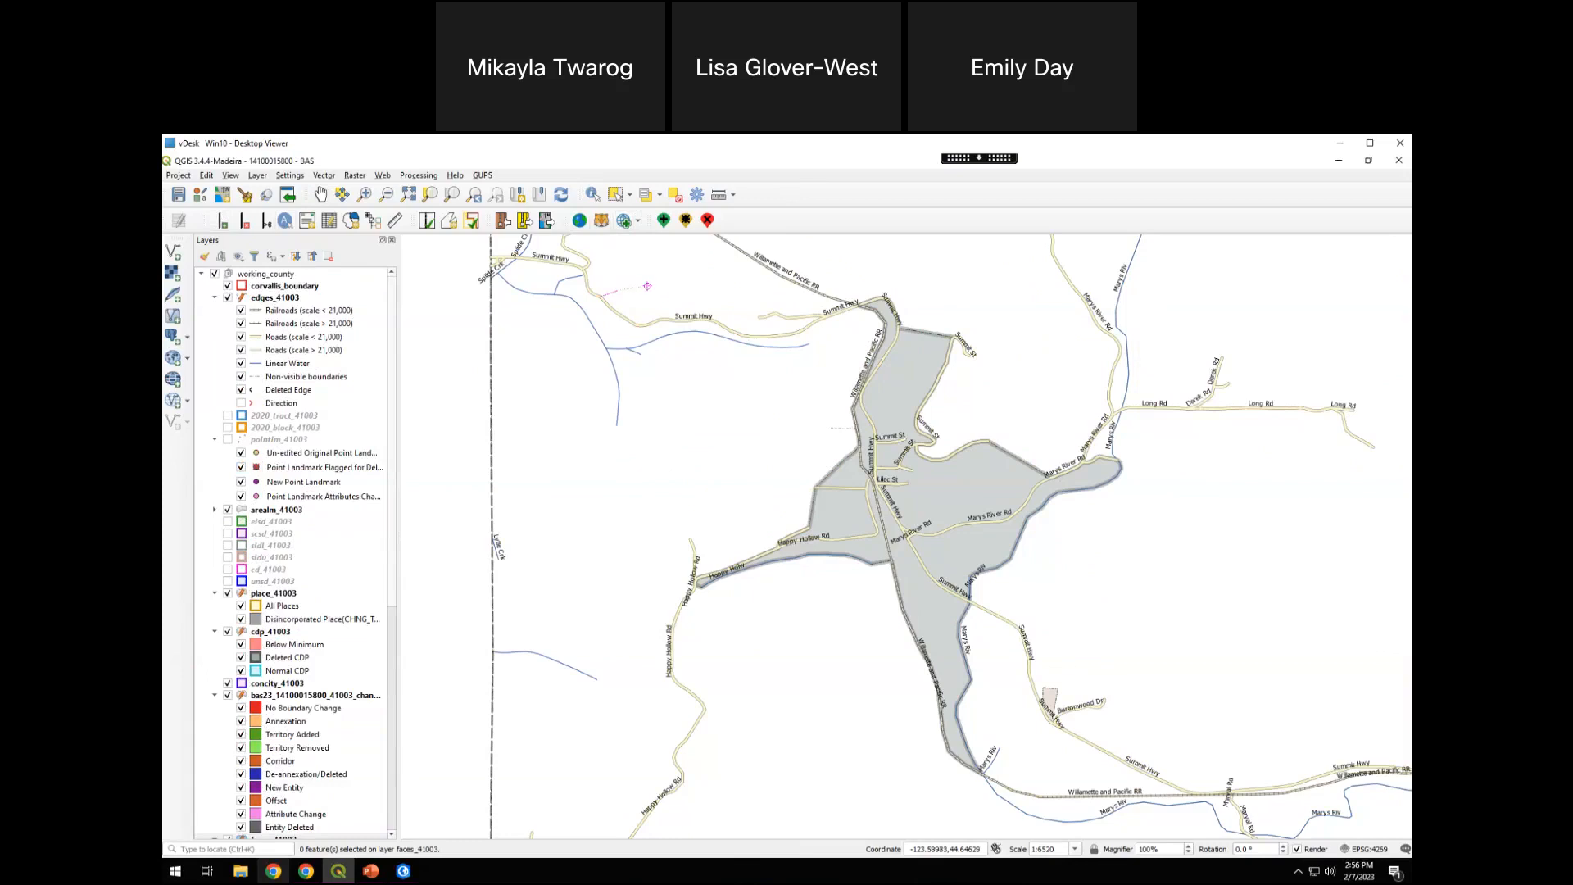
click(717, 285)
right_click(716, 285)
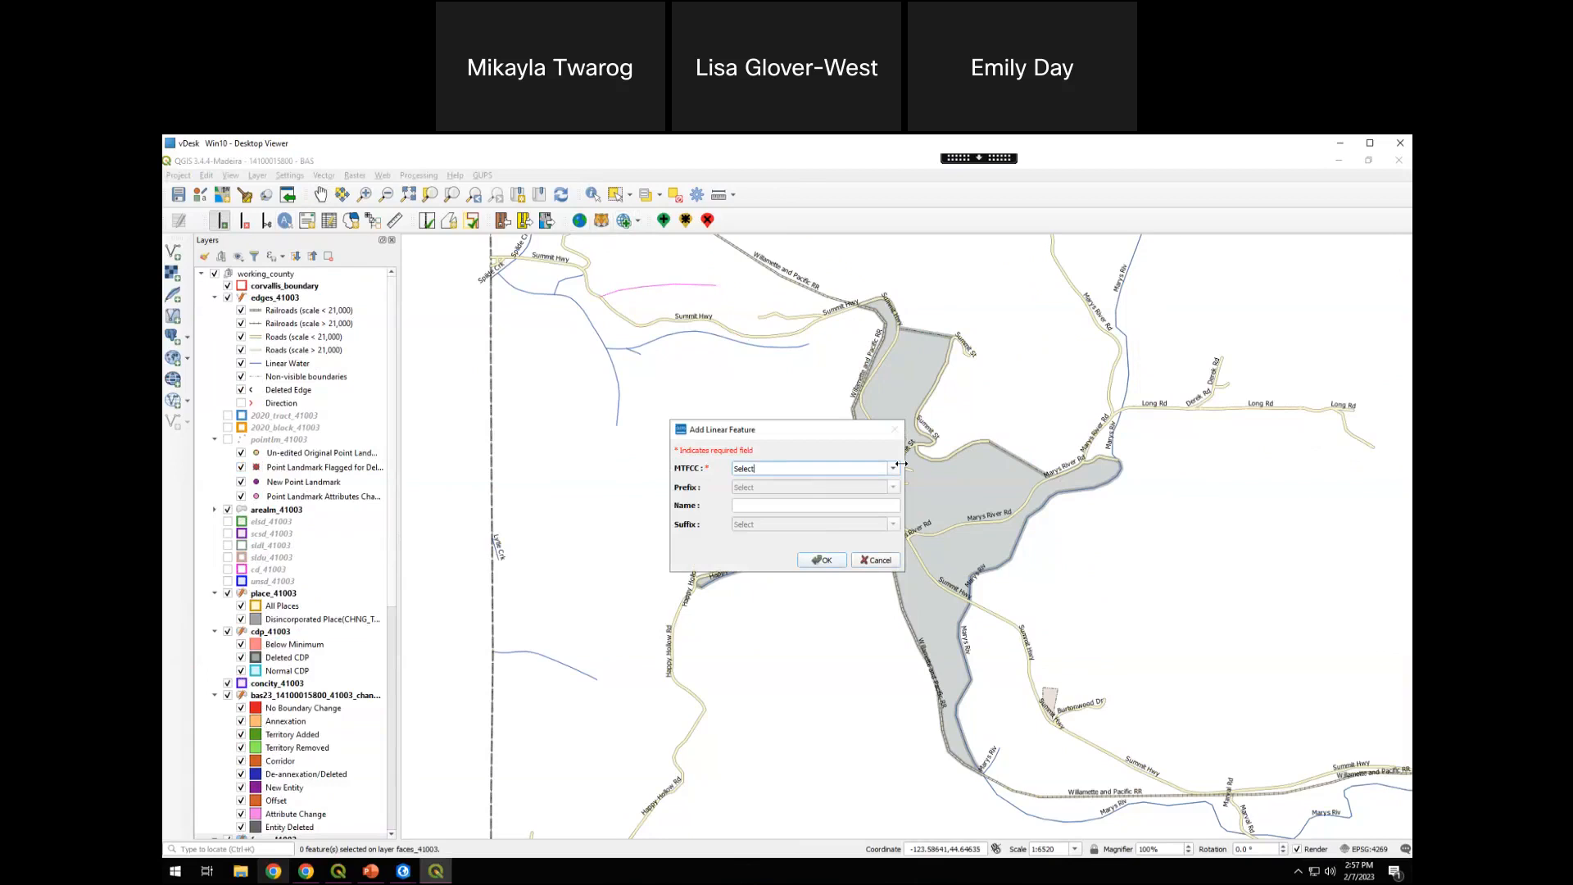
Classify the new line as S1400 local neighborhood road, rural road or city street, enter its name, and check its map label
click(893, 468)
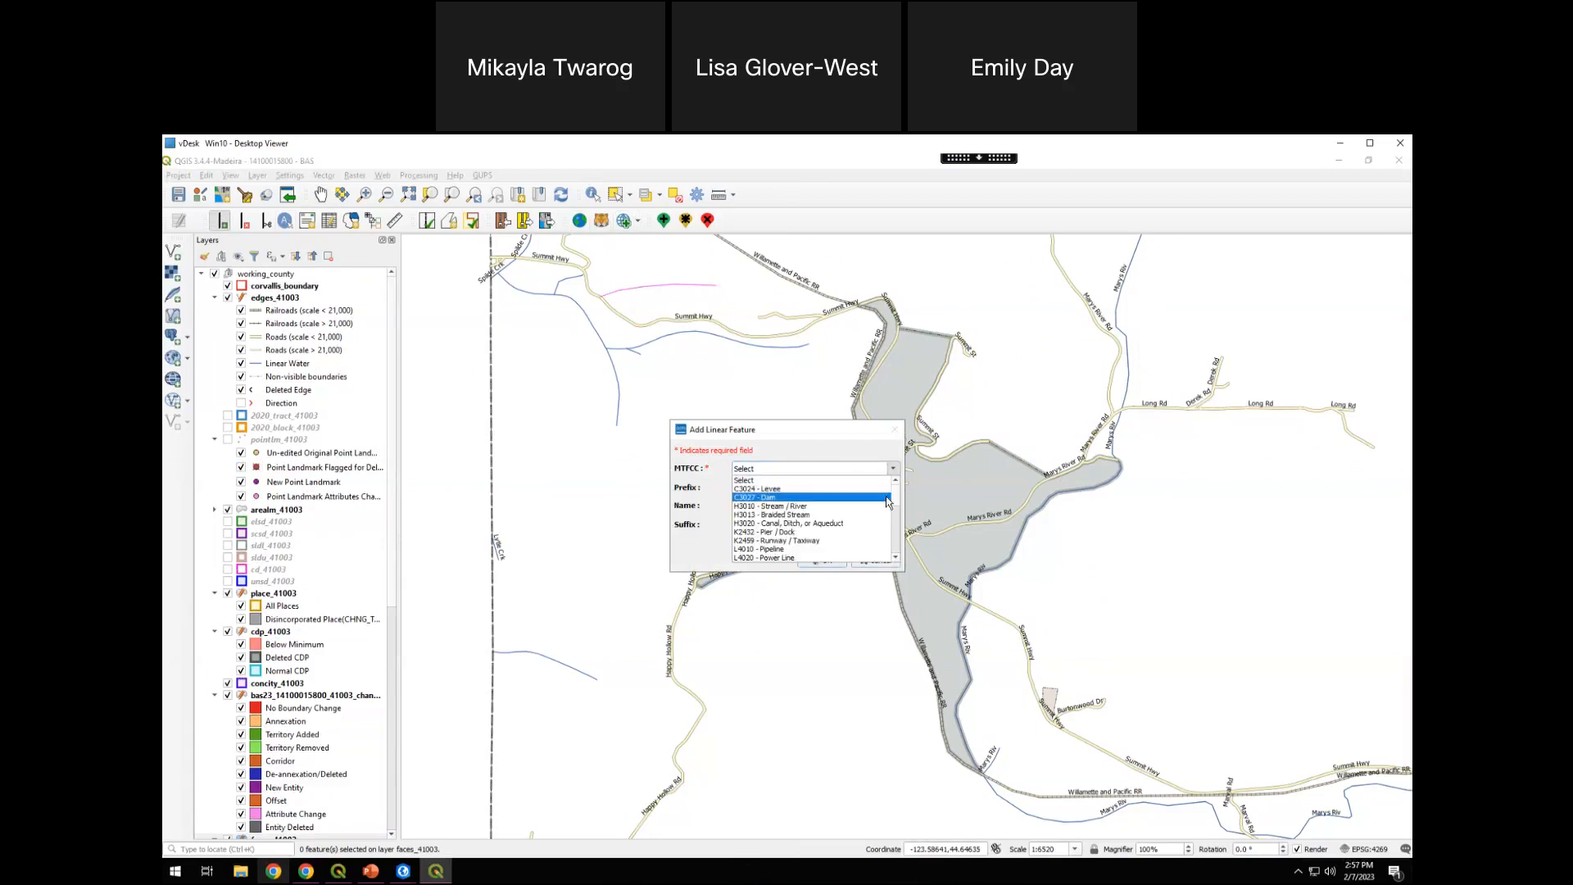
drag(892, 509, 892, 542)
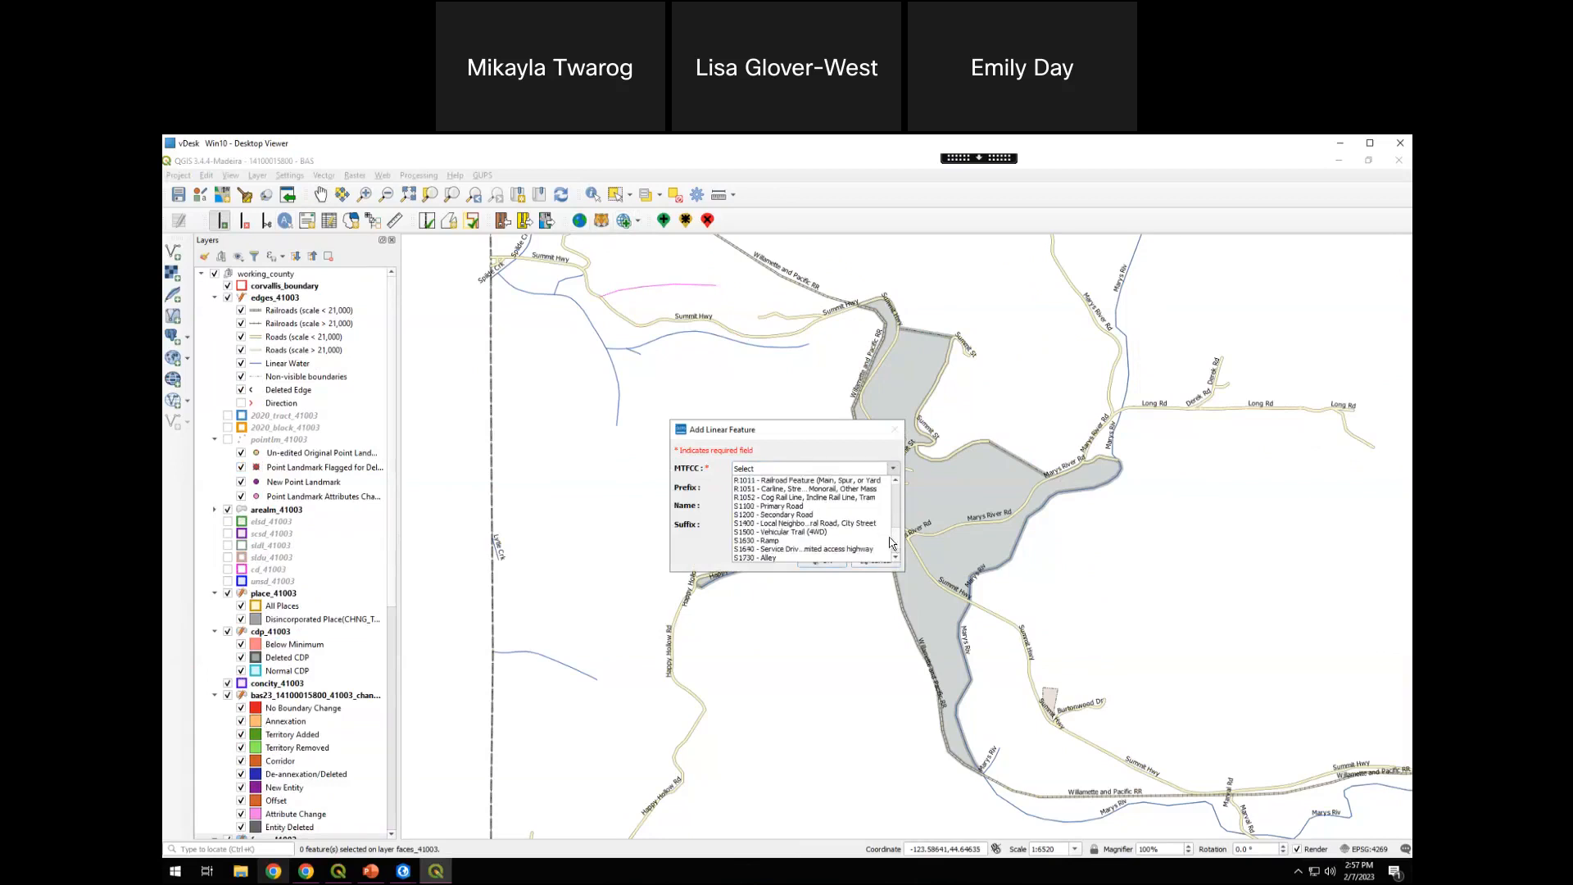
click(827, 524)
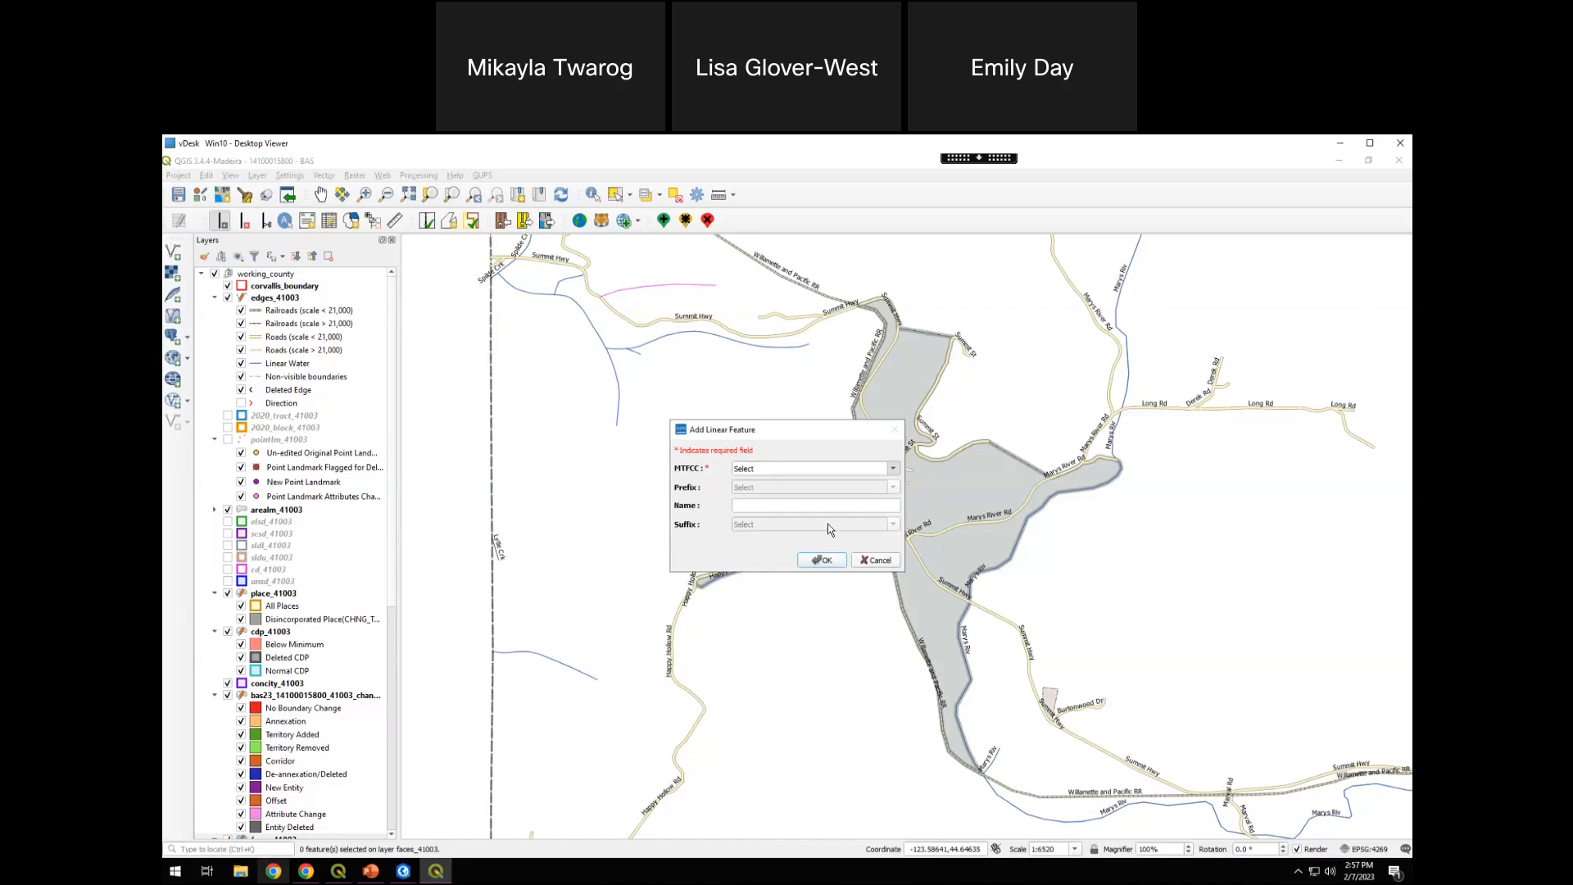
drag(805, 434, 815, 434)
click(788, 505)
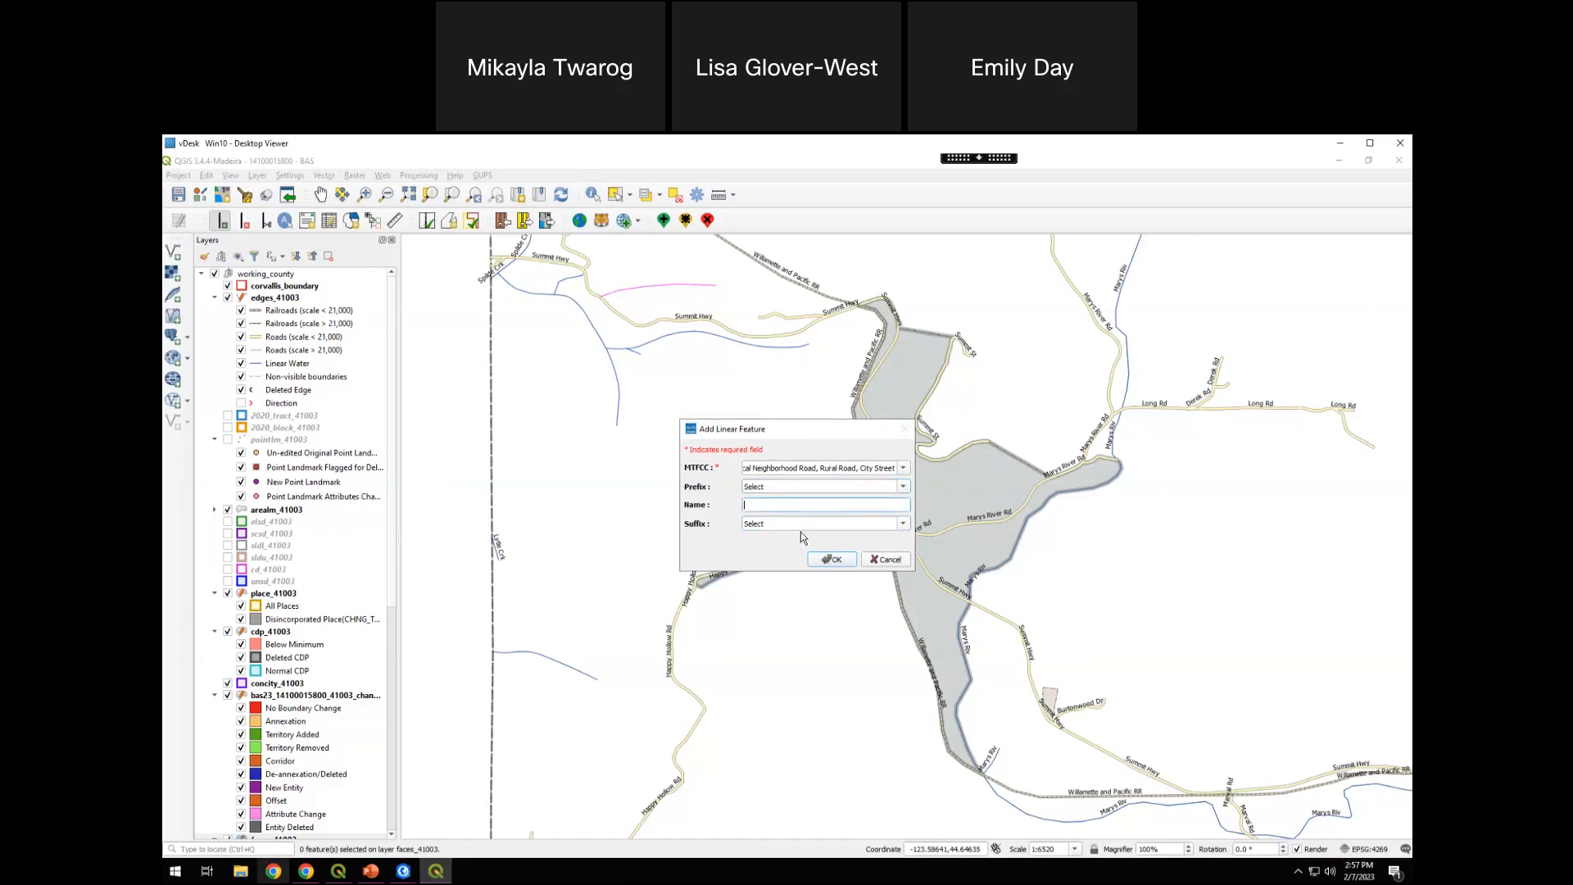
text(Mikayla Rd)
click(829, 559)
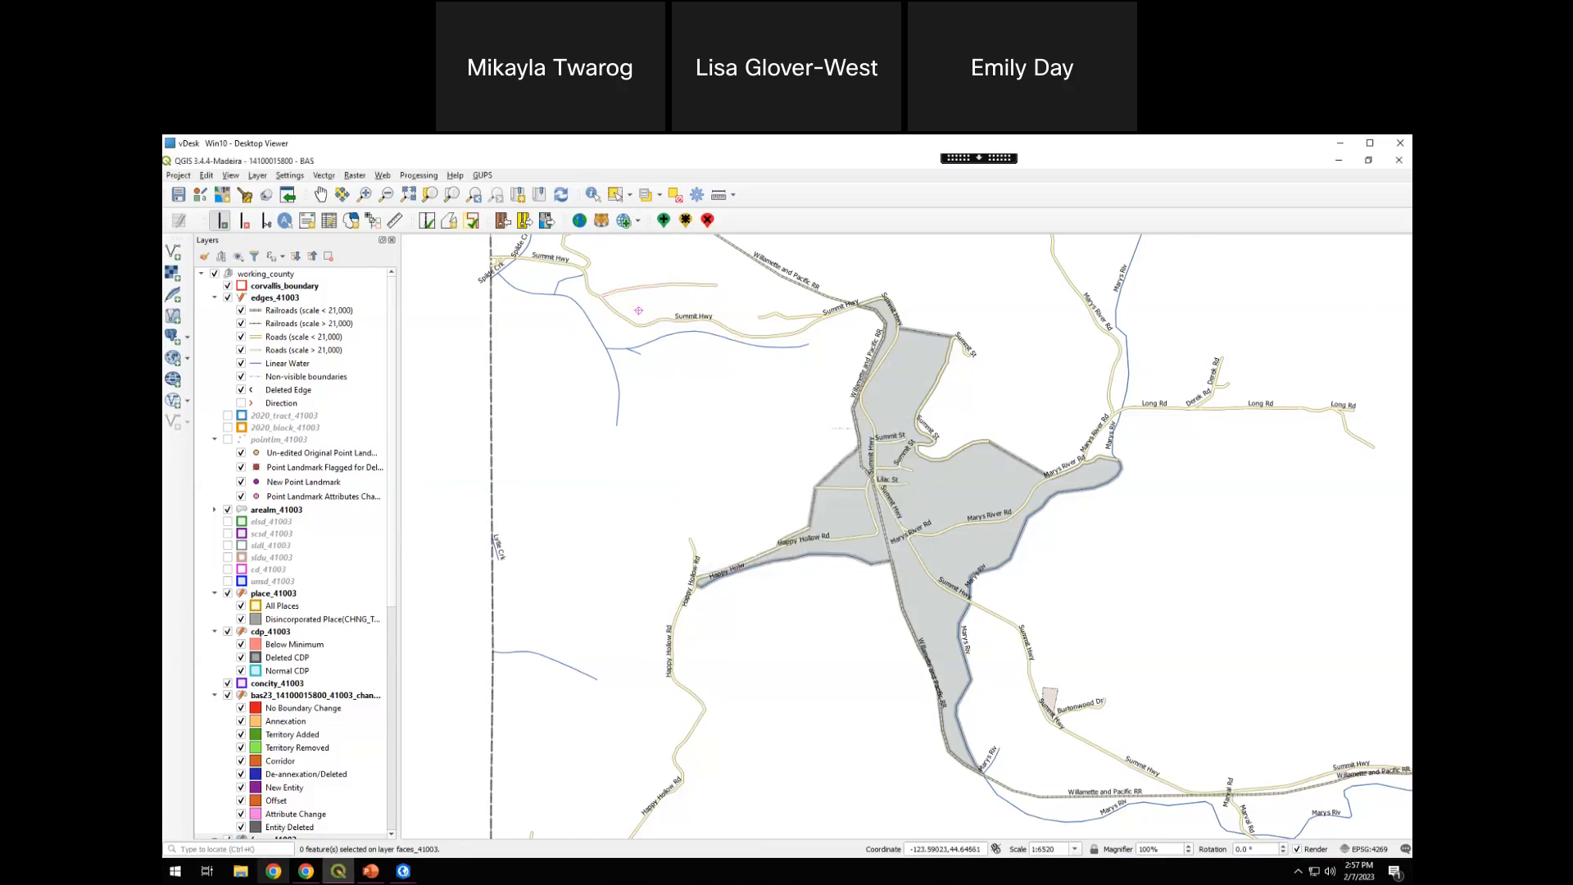
scroll(650, 286, up, 2)
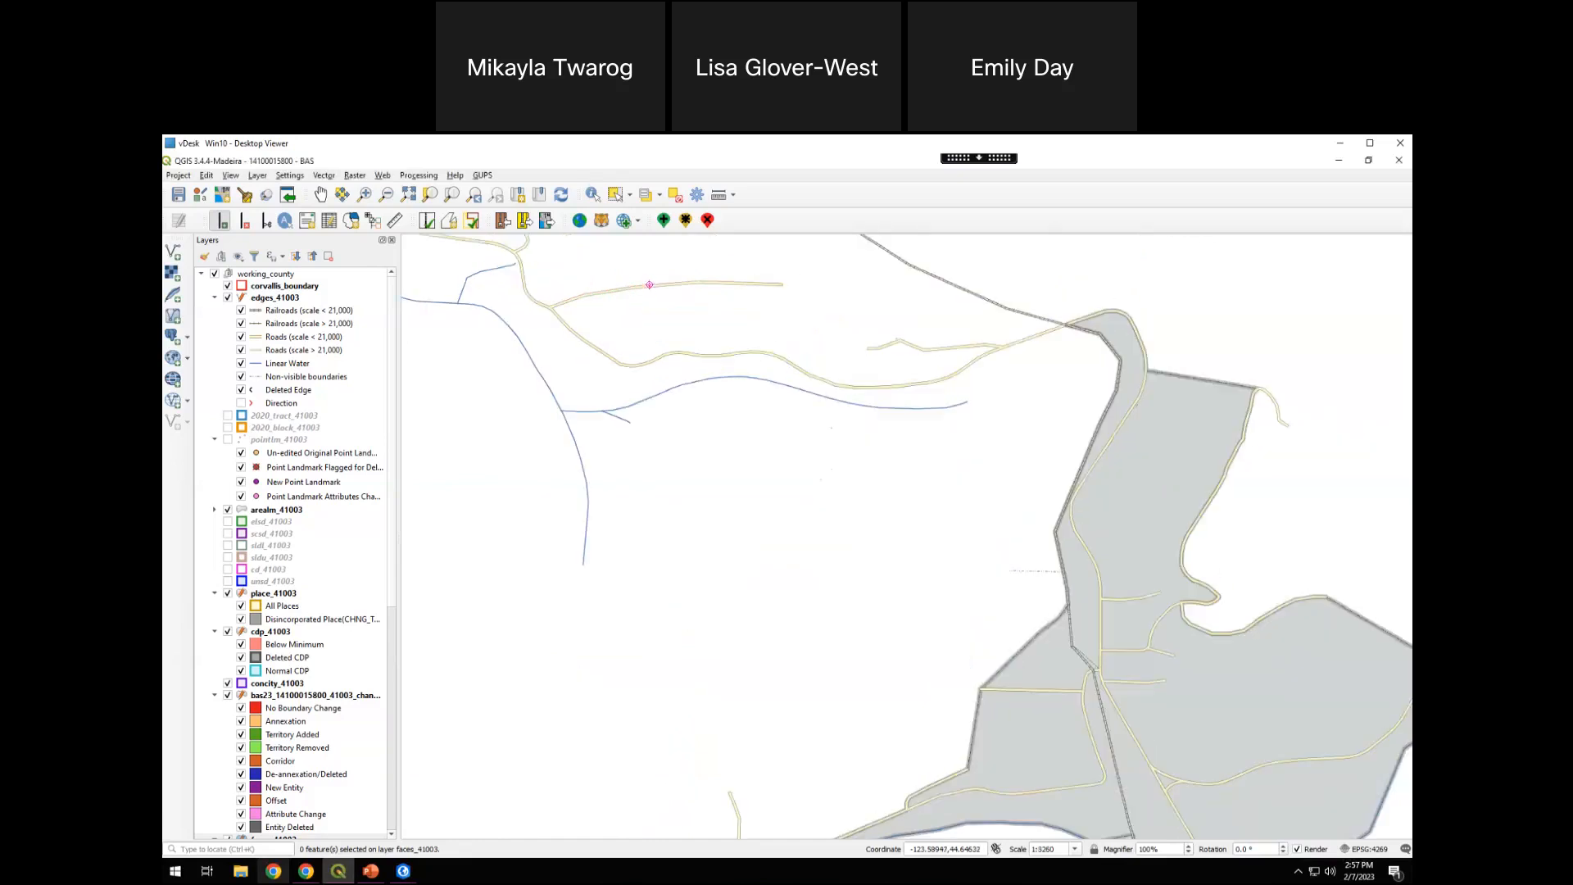
drag(670, 335, 773, 478)
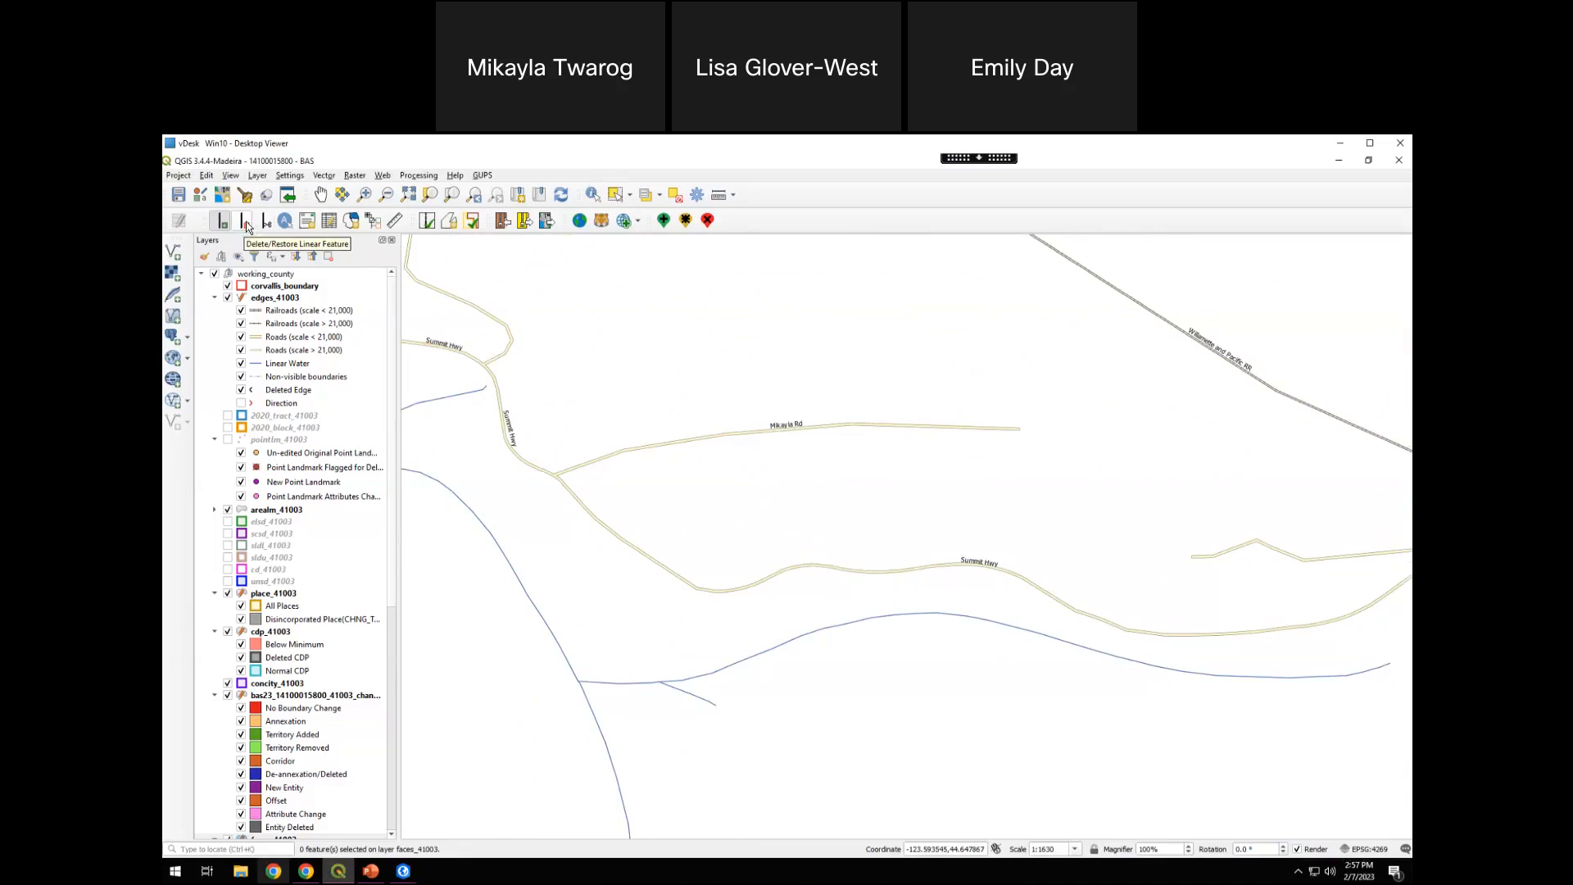
Delete the newly added road with the Delete/Restore Linear Feature tool
click(246, 224)
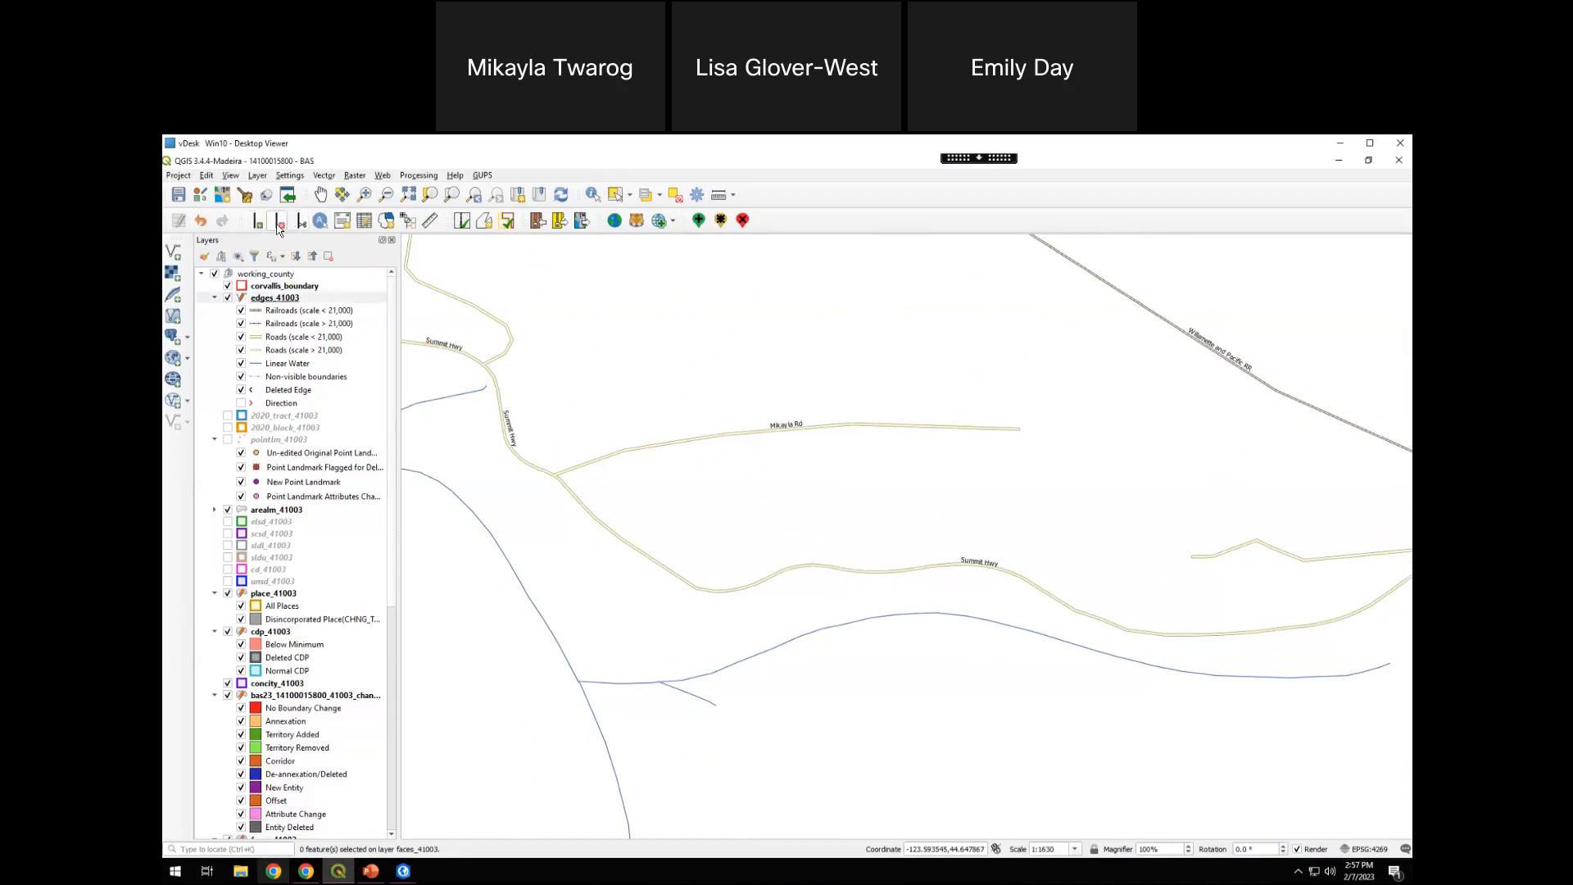
drag(1083, 555, 1058, 551)
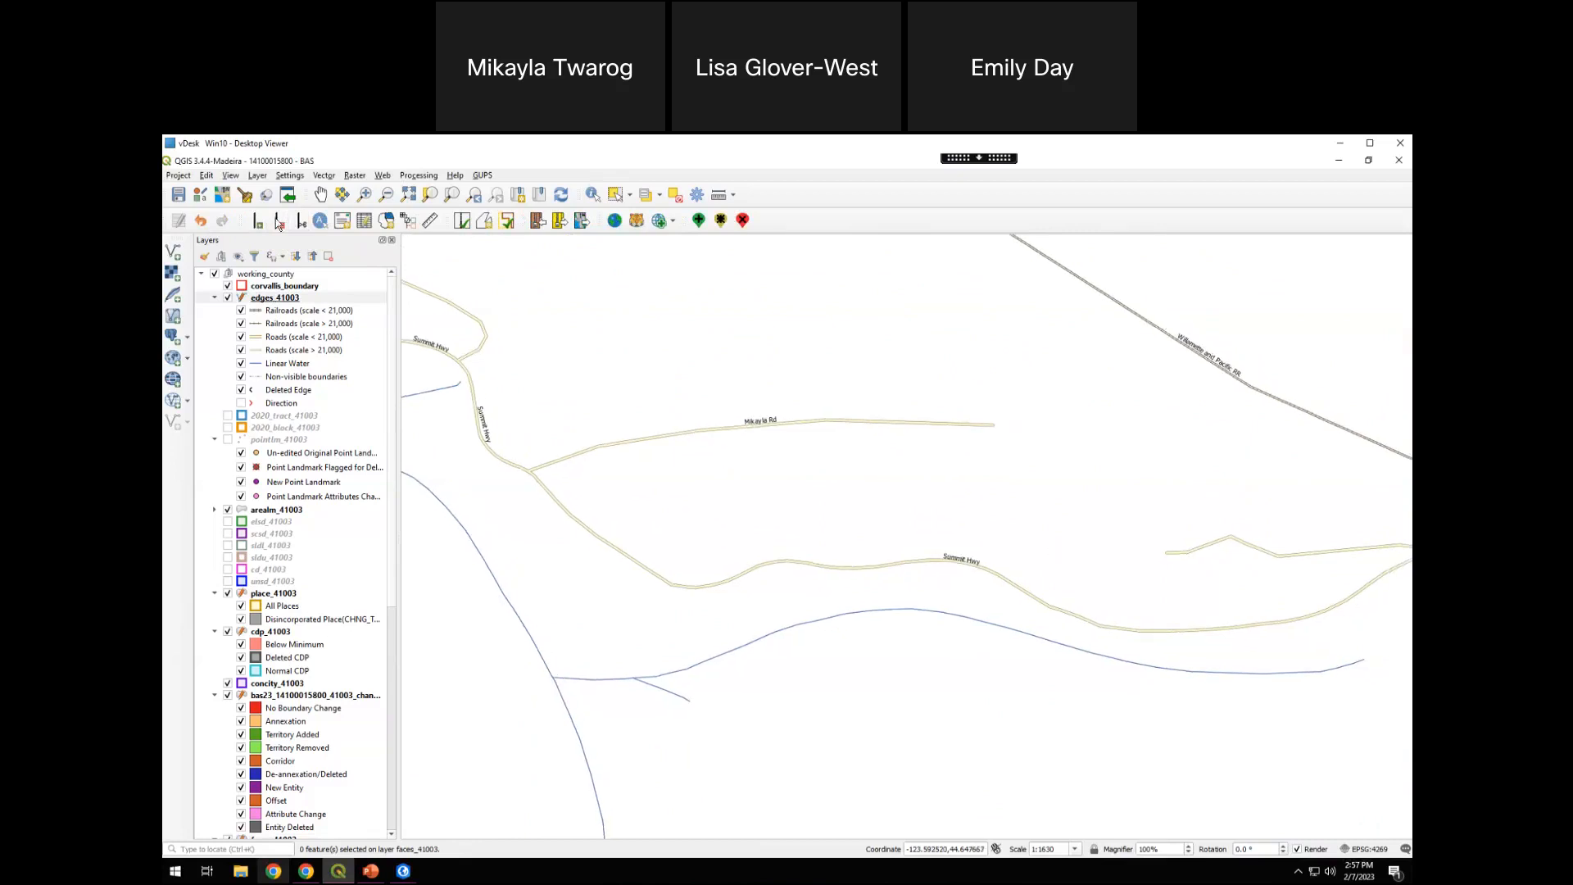
click(848, 420)
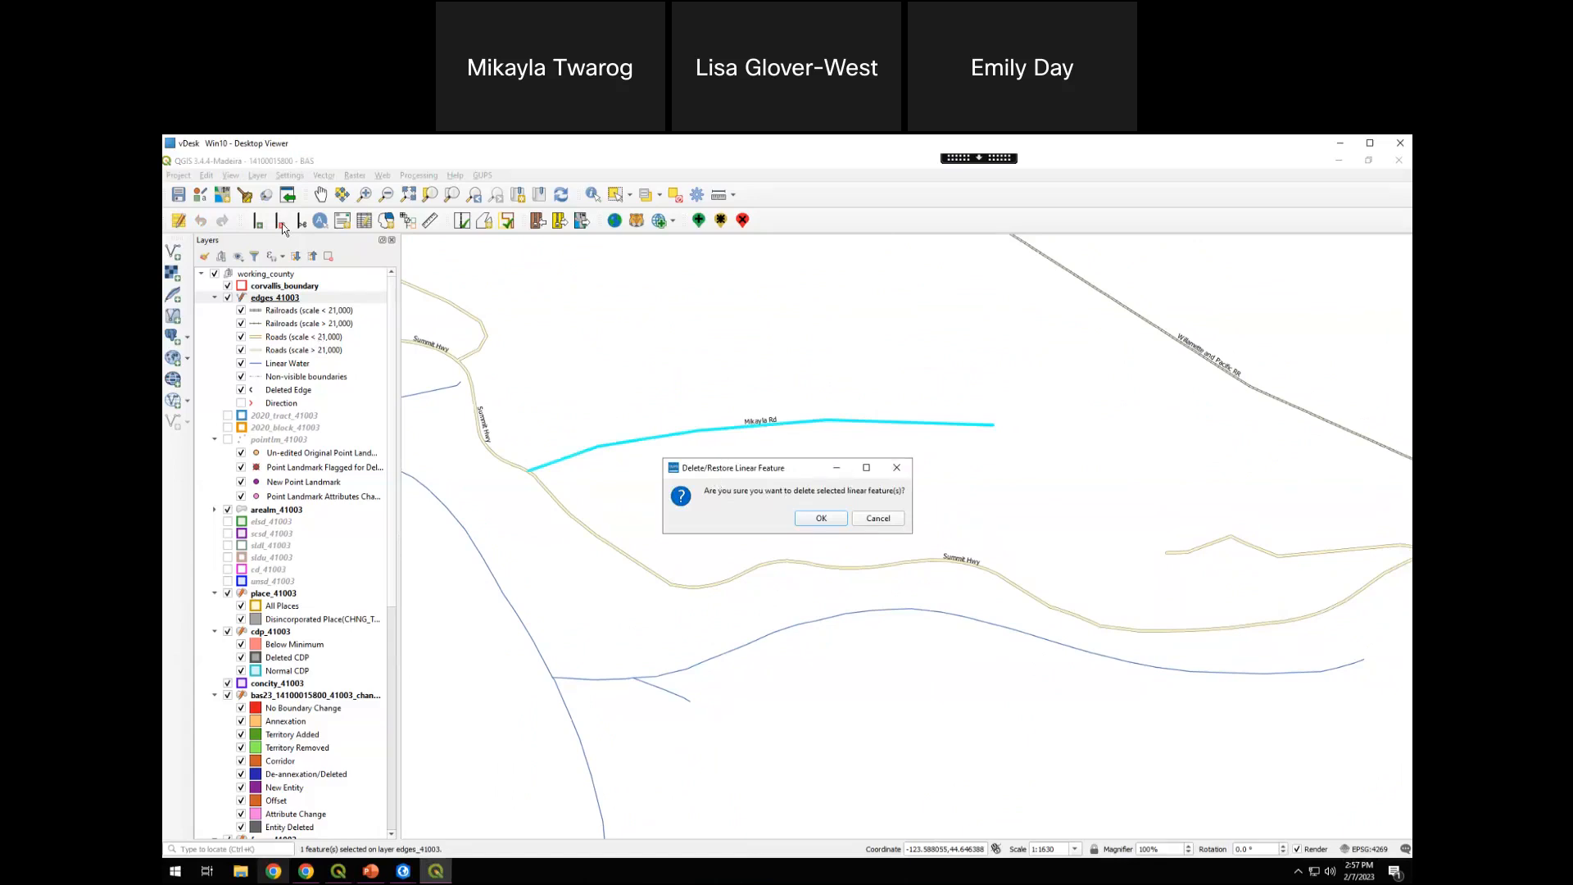
click(832, 517)
Delete the existing unnamed spur road just north of Summit Hwy, west of the railroad crossing
drag(1134, 557, 826, 551)
drag(726, 509, 717, 511)
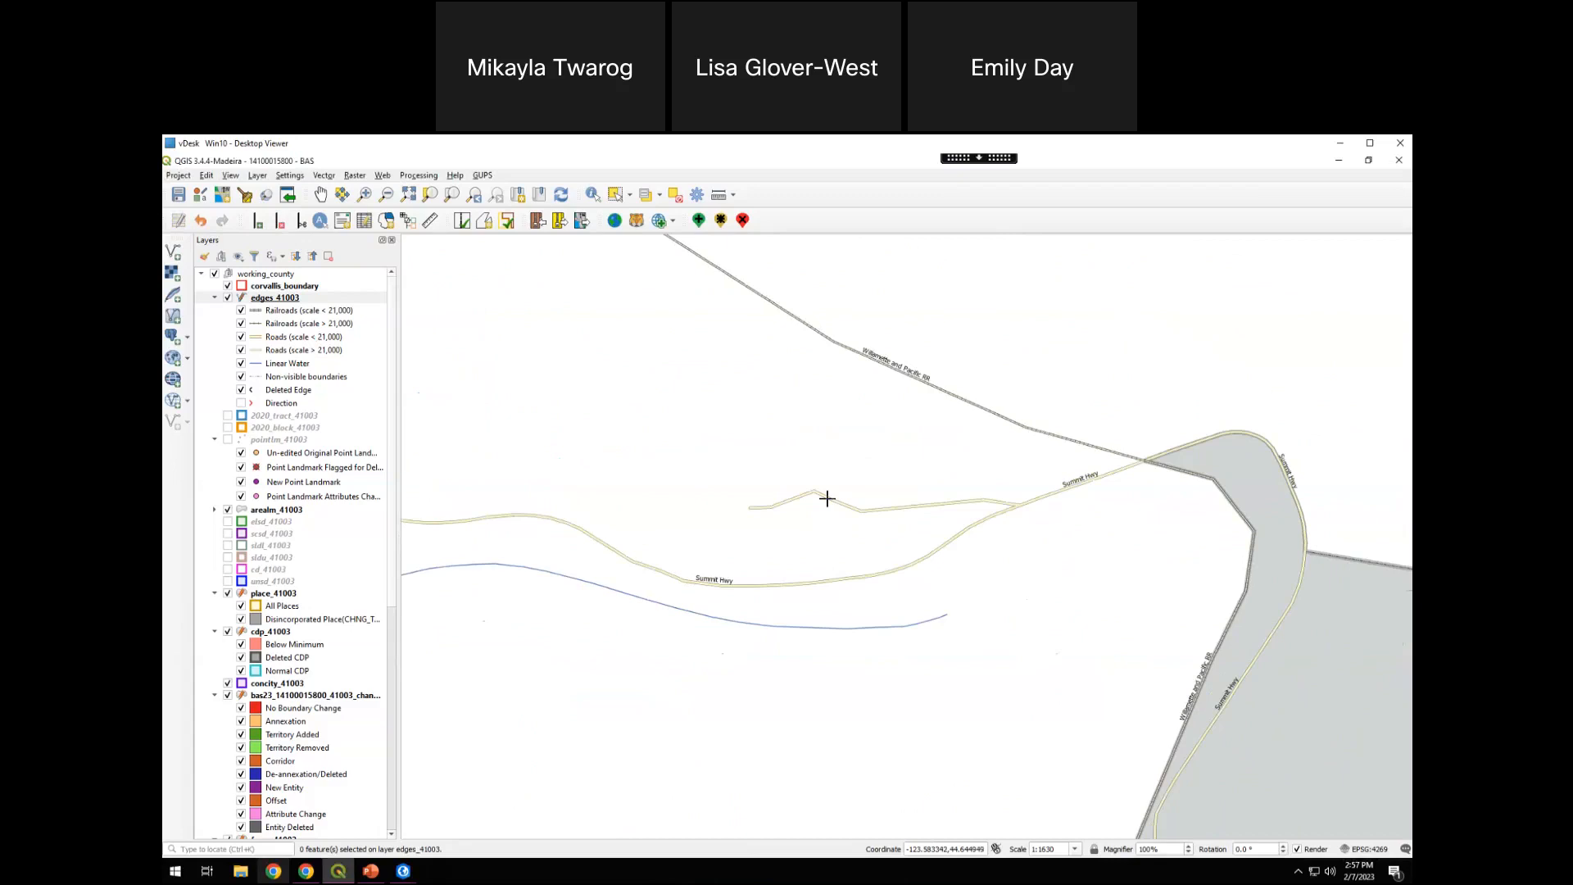
click(827, 498)
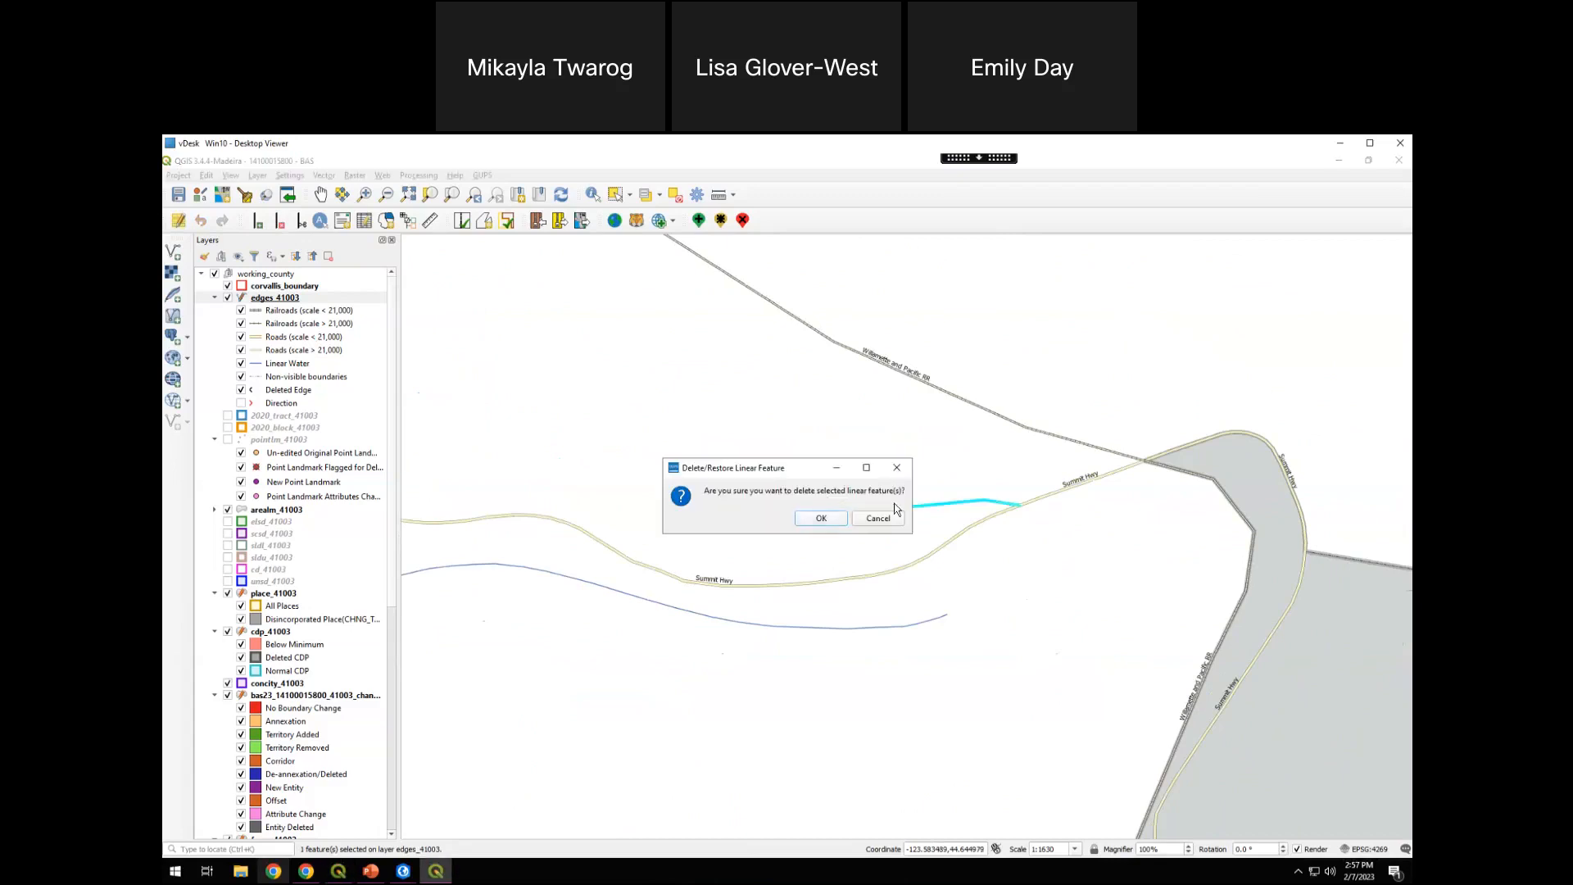
click(844, 522)
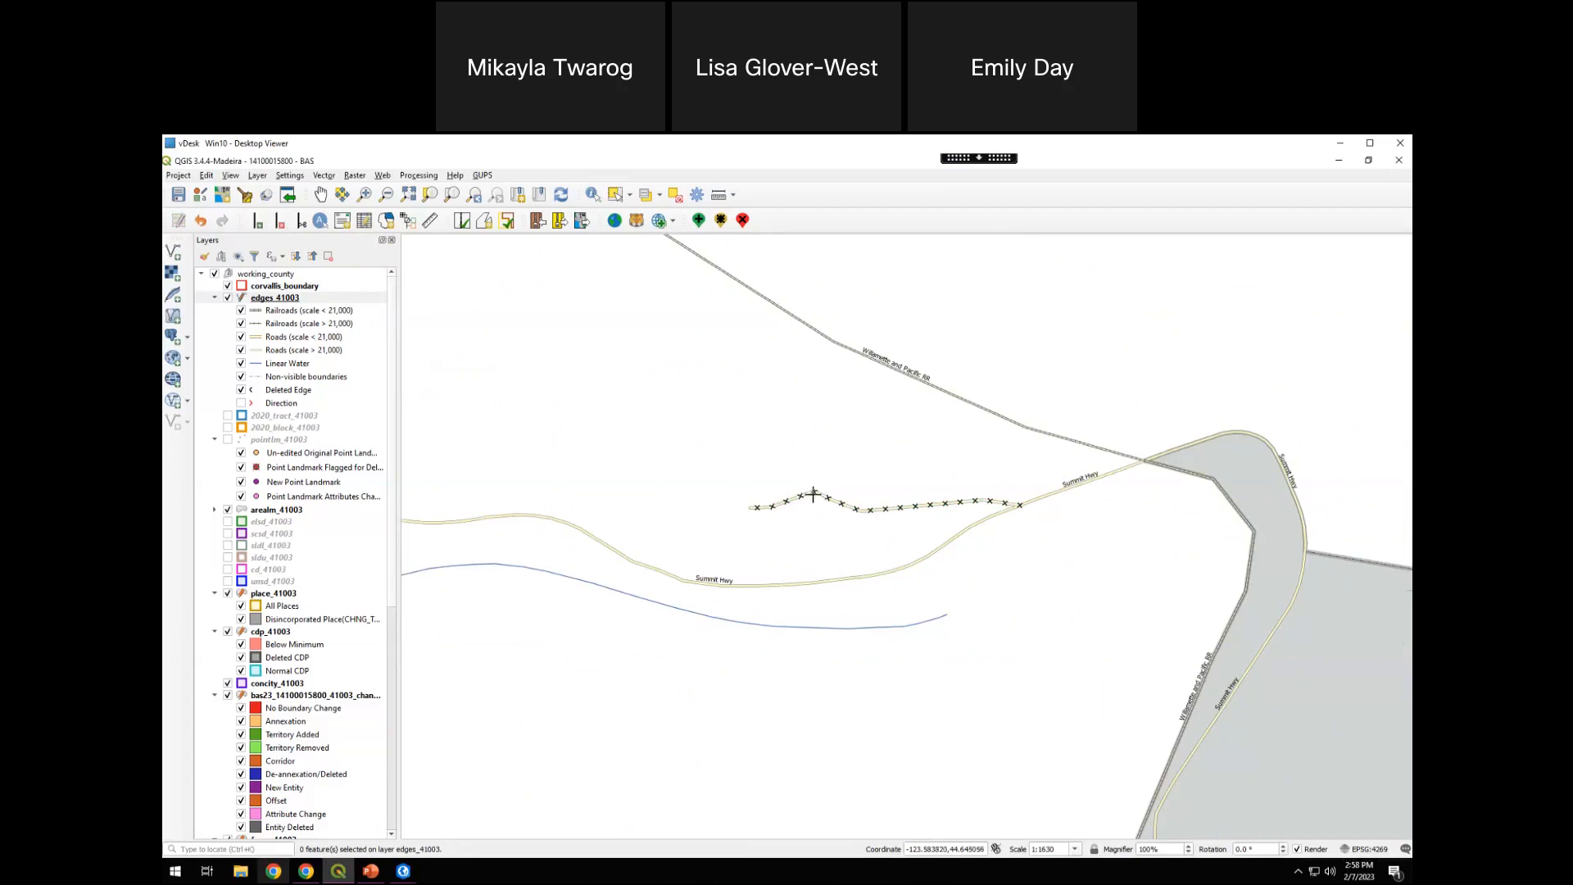
Delete the Summit Hwy segment running below the spur road, and restore that same linear feature
click(932, 551)
click(823, 523)
drag(887, 599, 1040, 604)
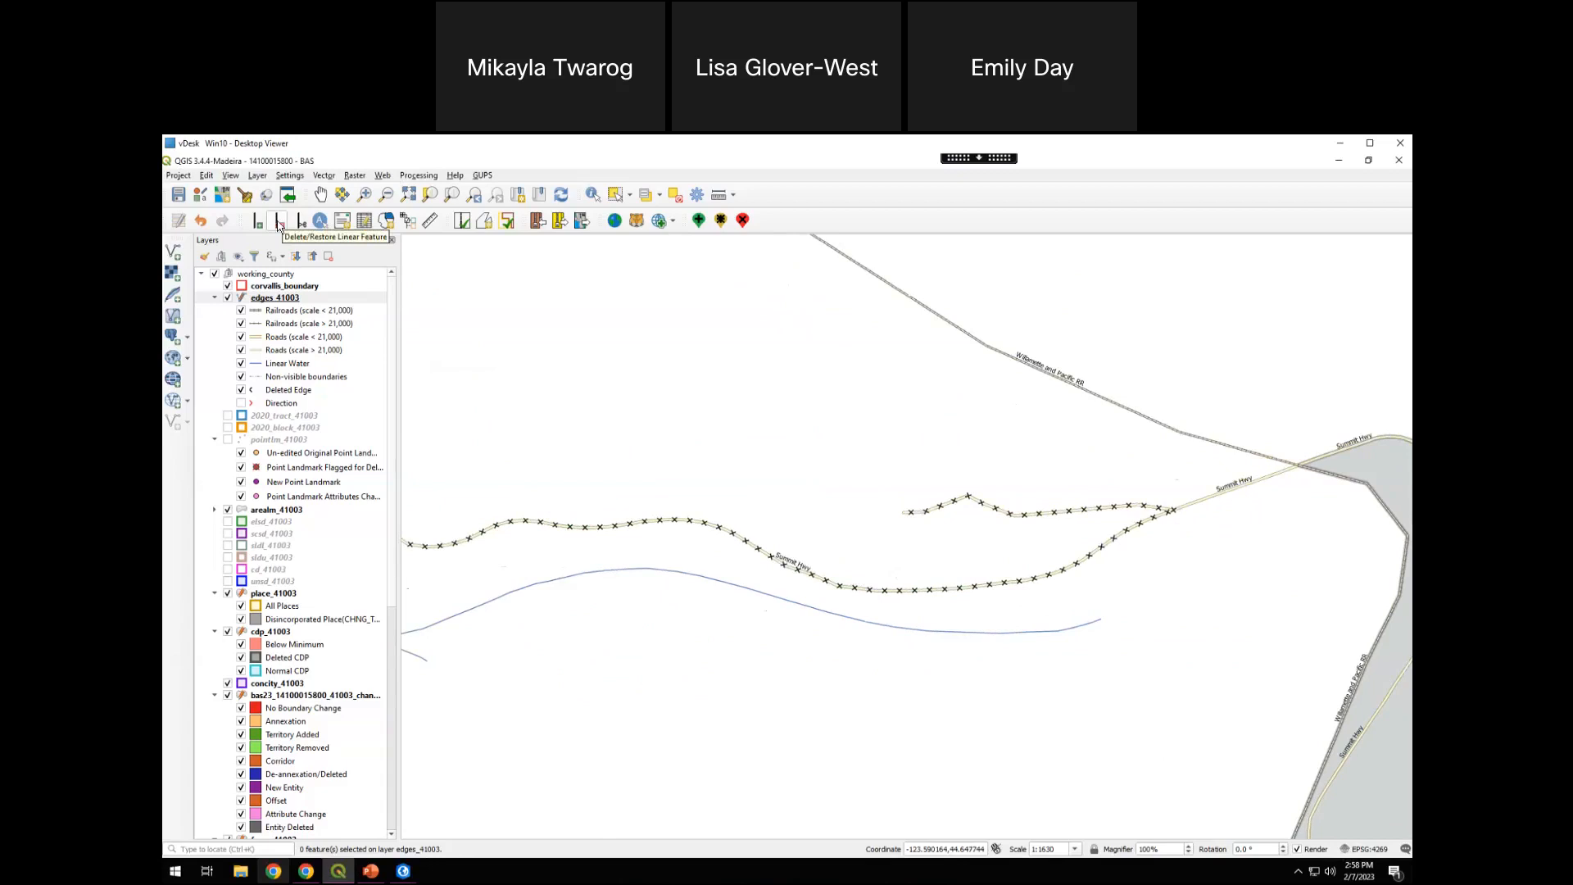
click(638, 522)
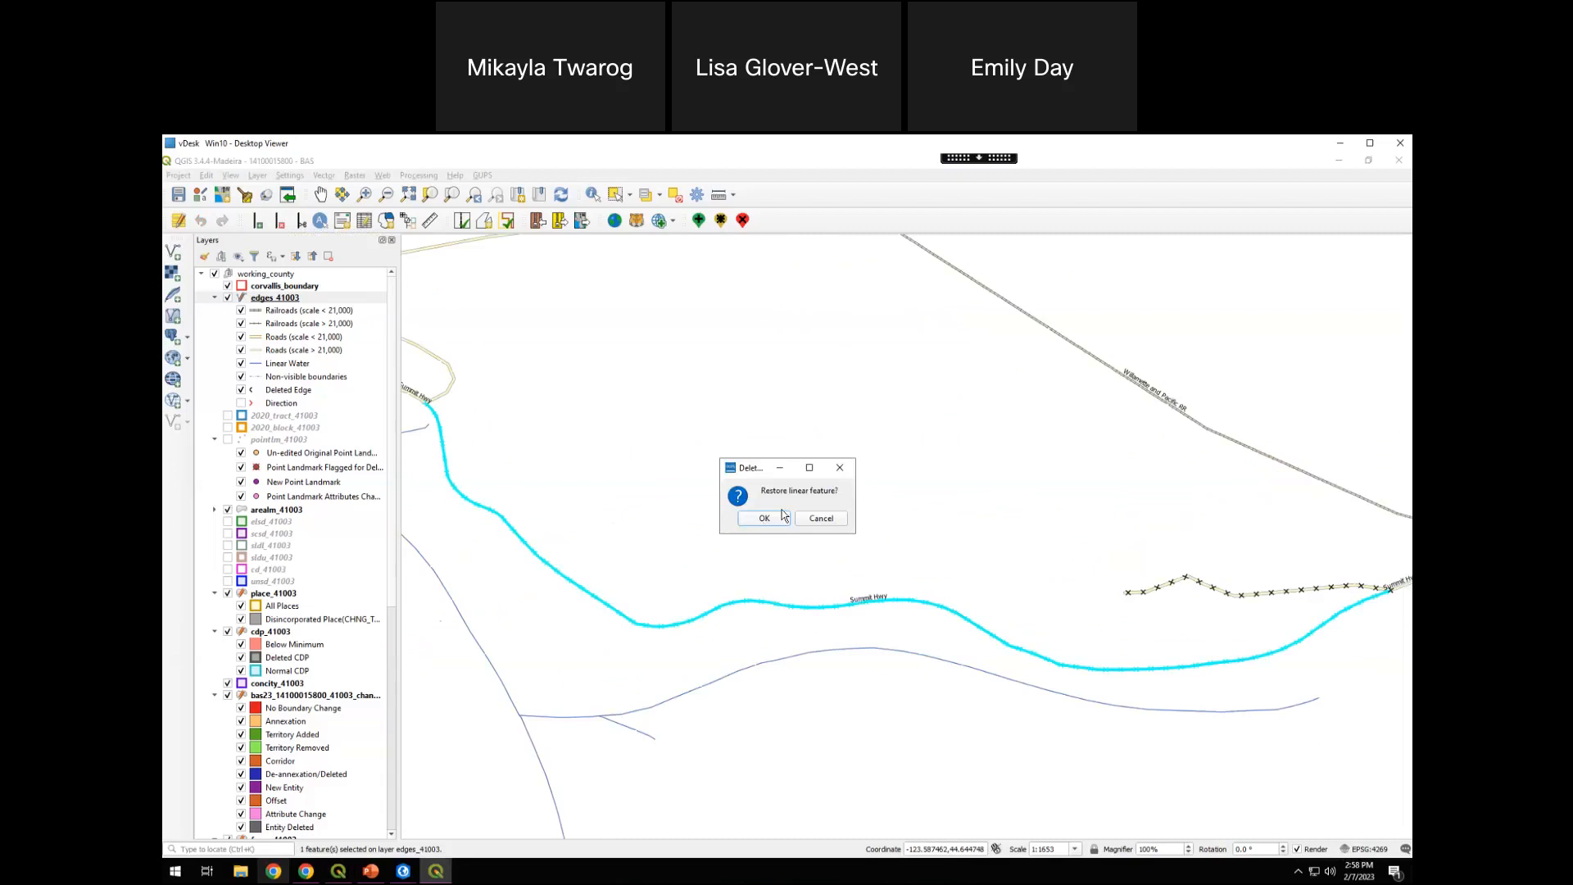
click(764, 519)
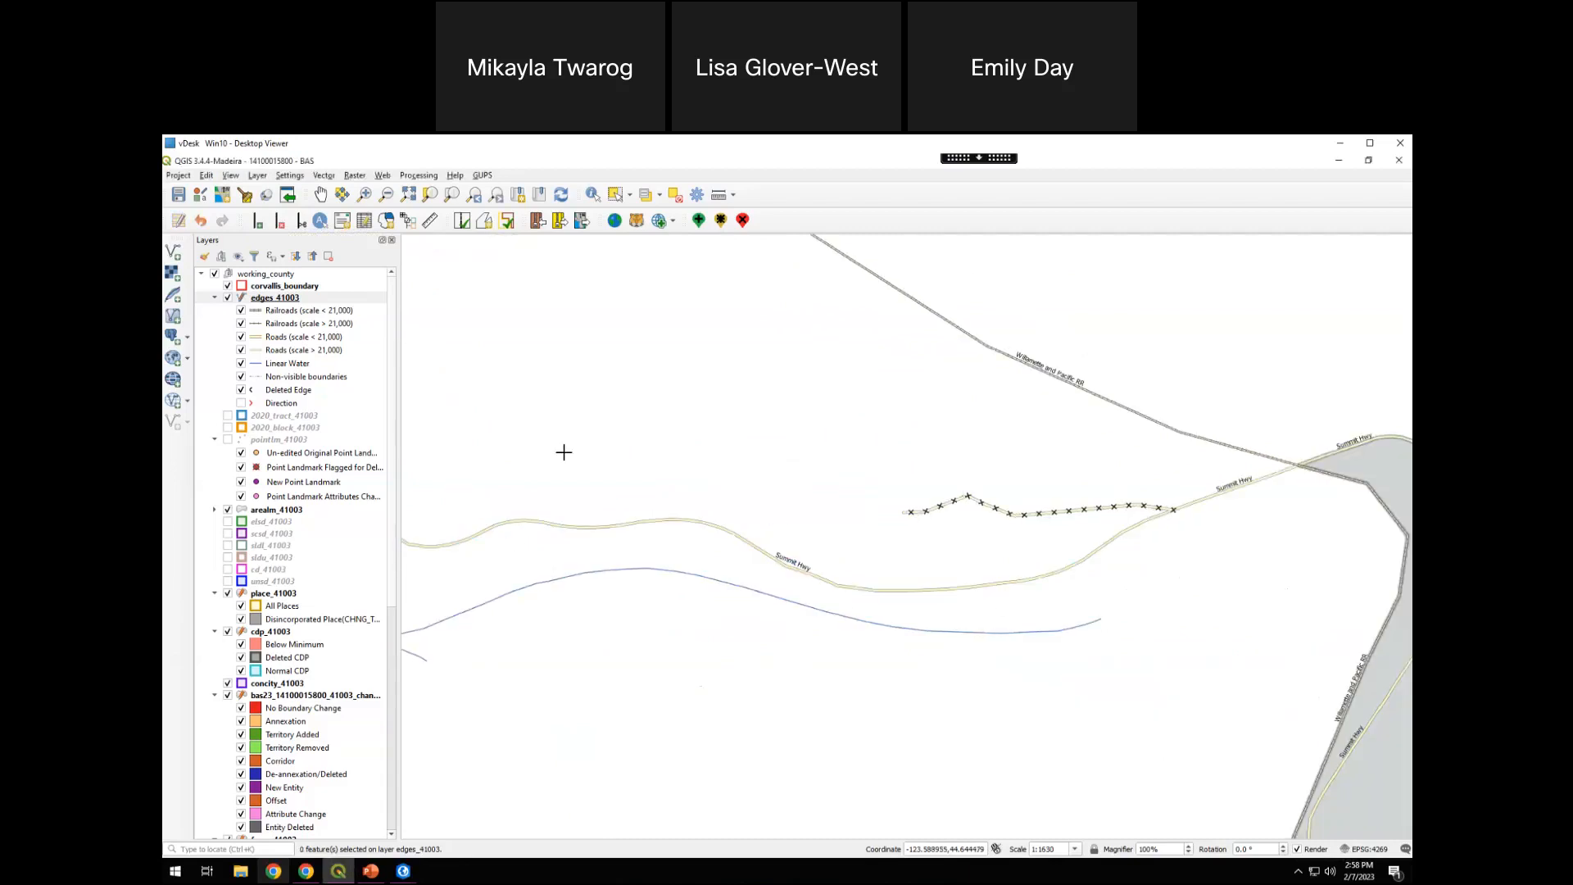
Save the project together with the current changes for all layers
click(178, 199)
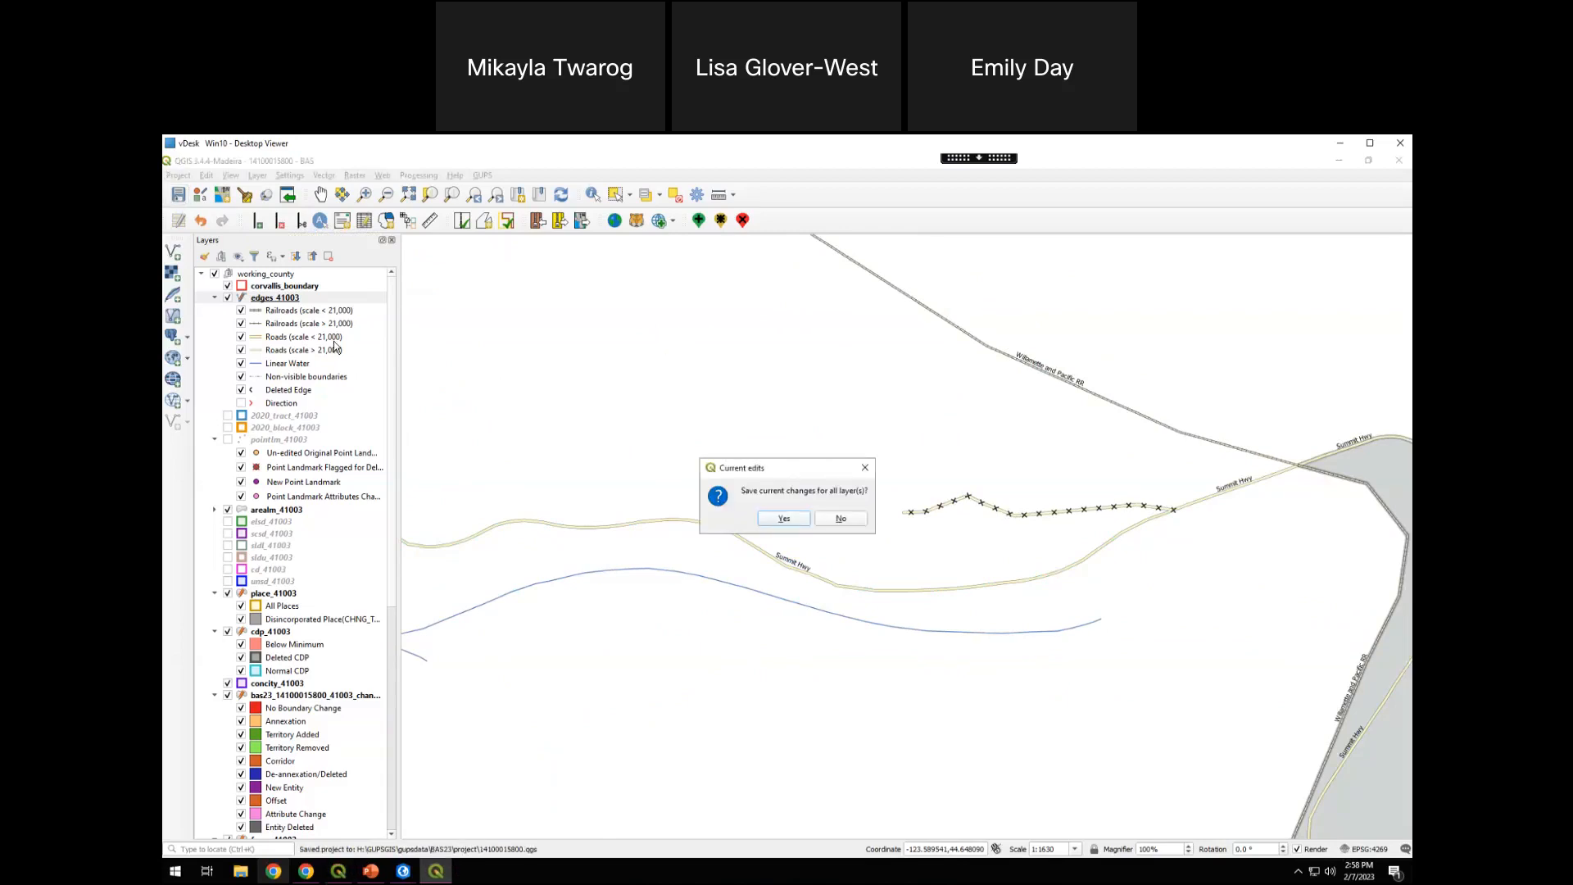
click(778, 519)
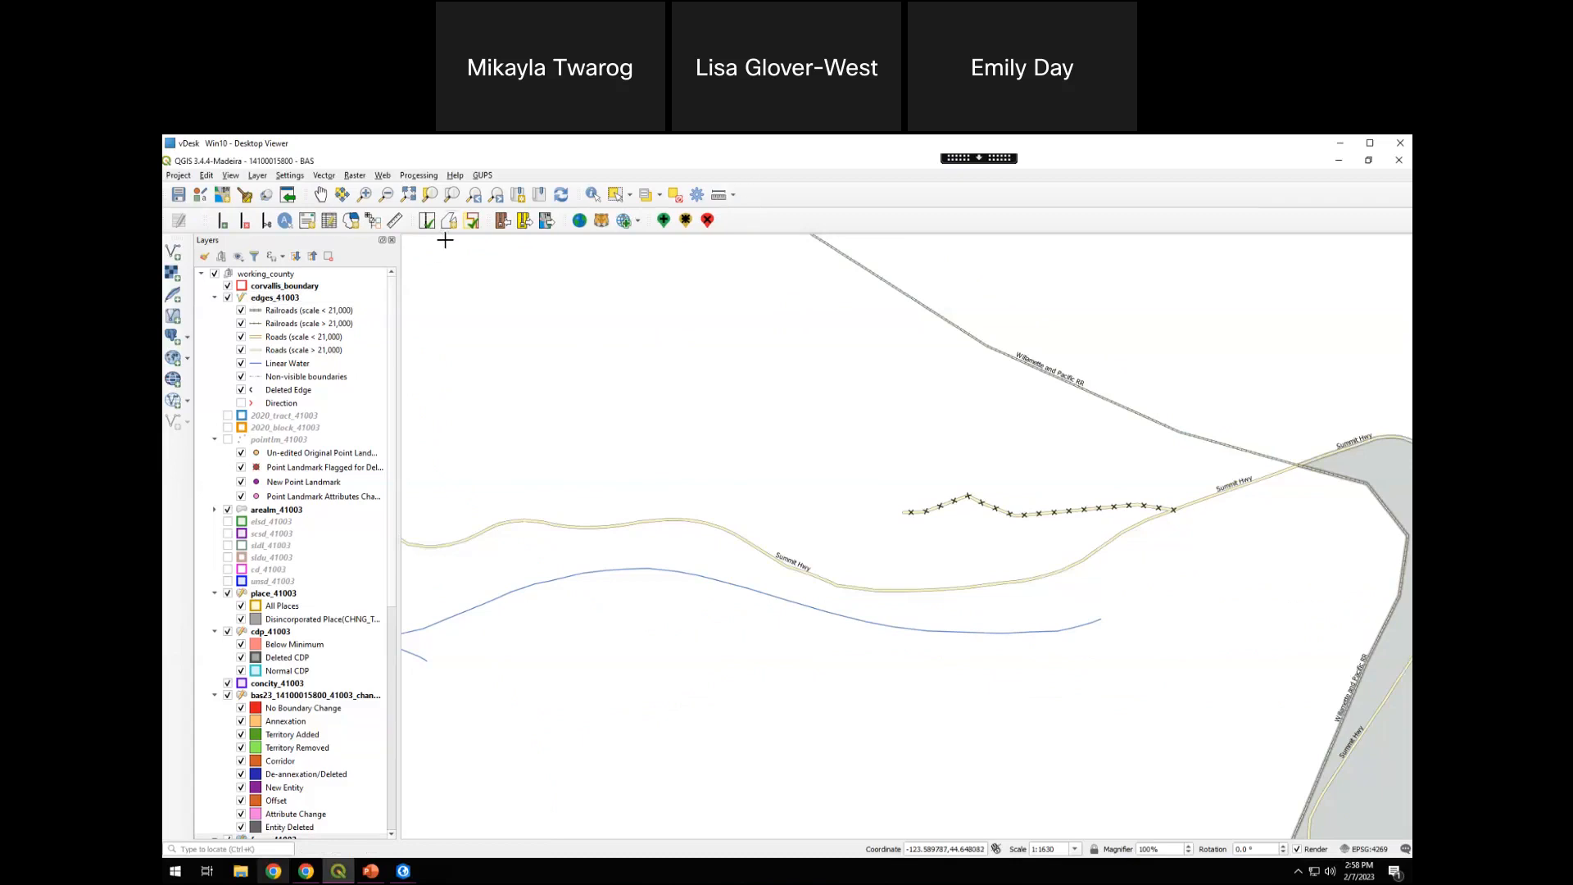
Start exporting the project to a zip with the output type Share with Another Participant
click(525, 221)
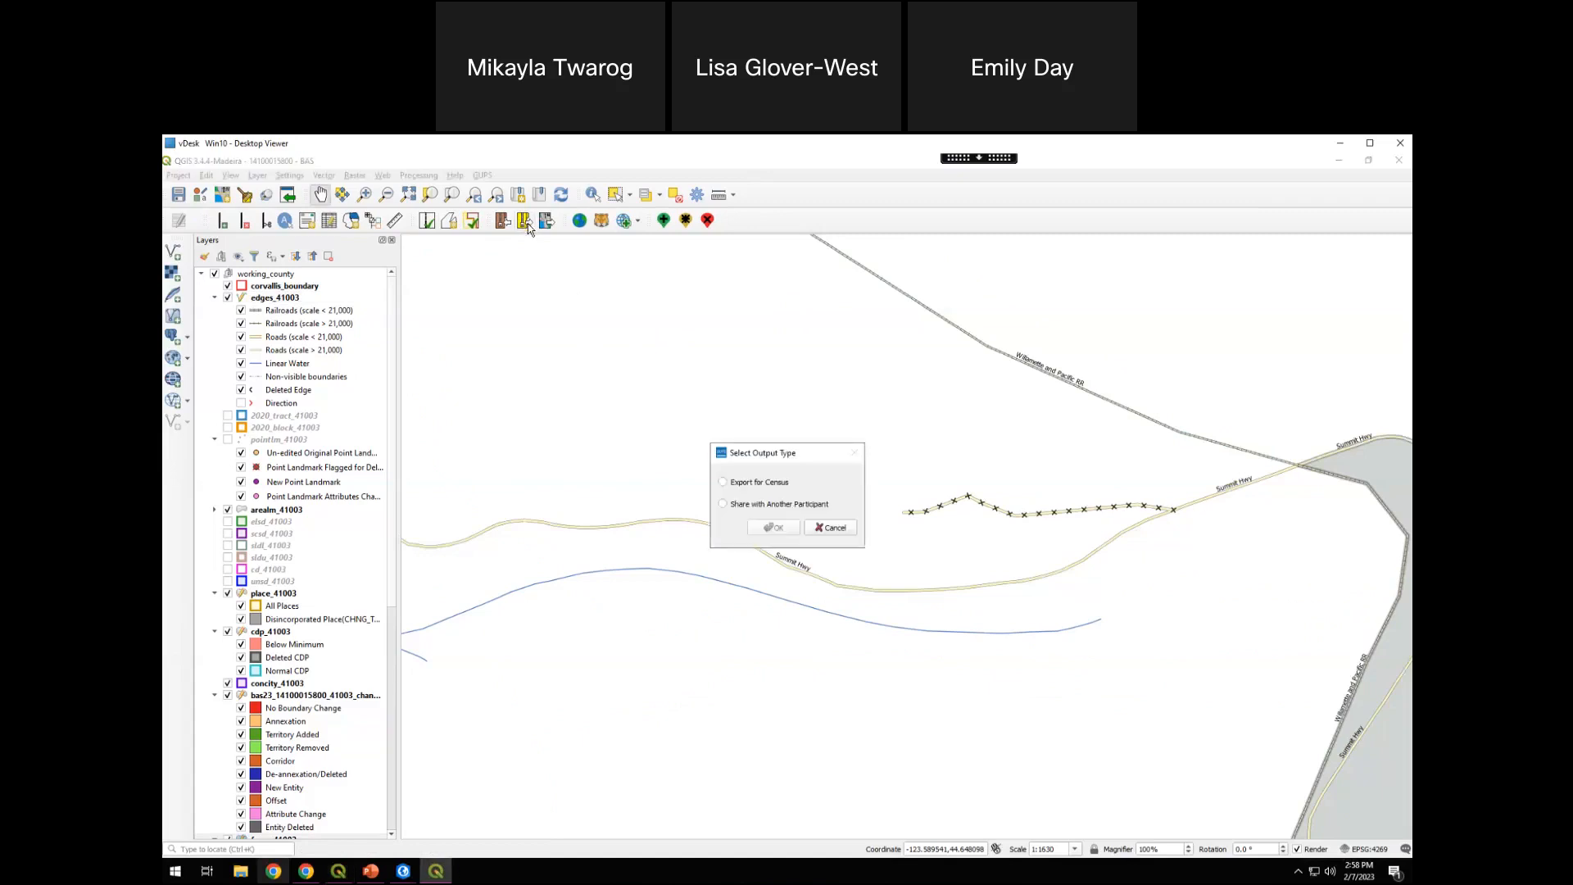
drag(780, 456, 782, 401)
click(759, 429)
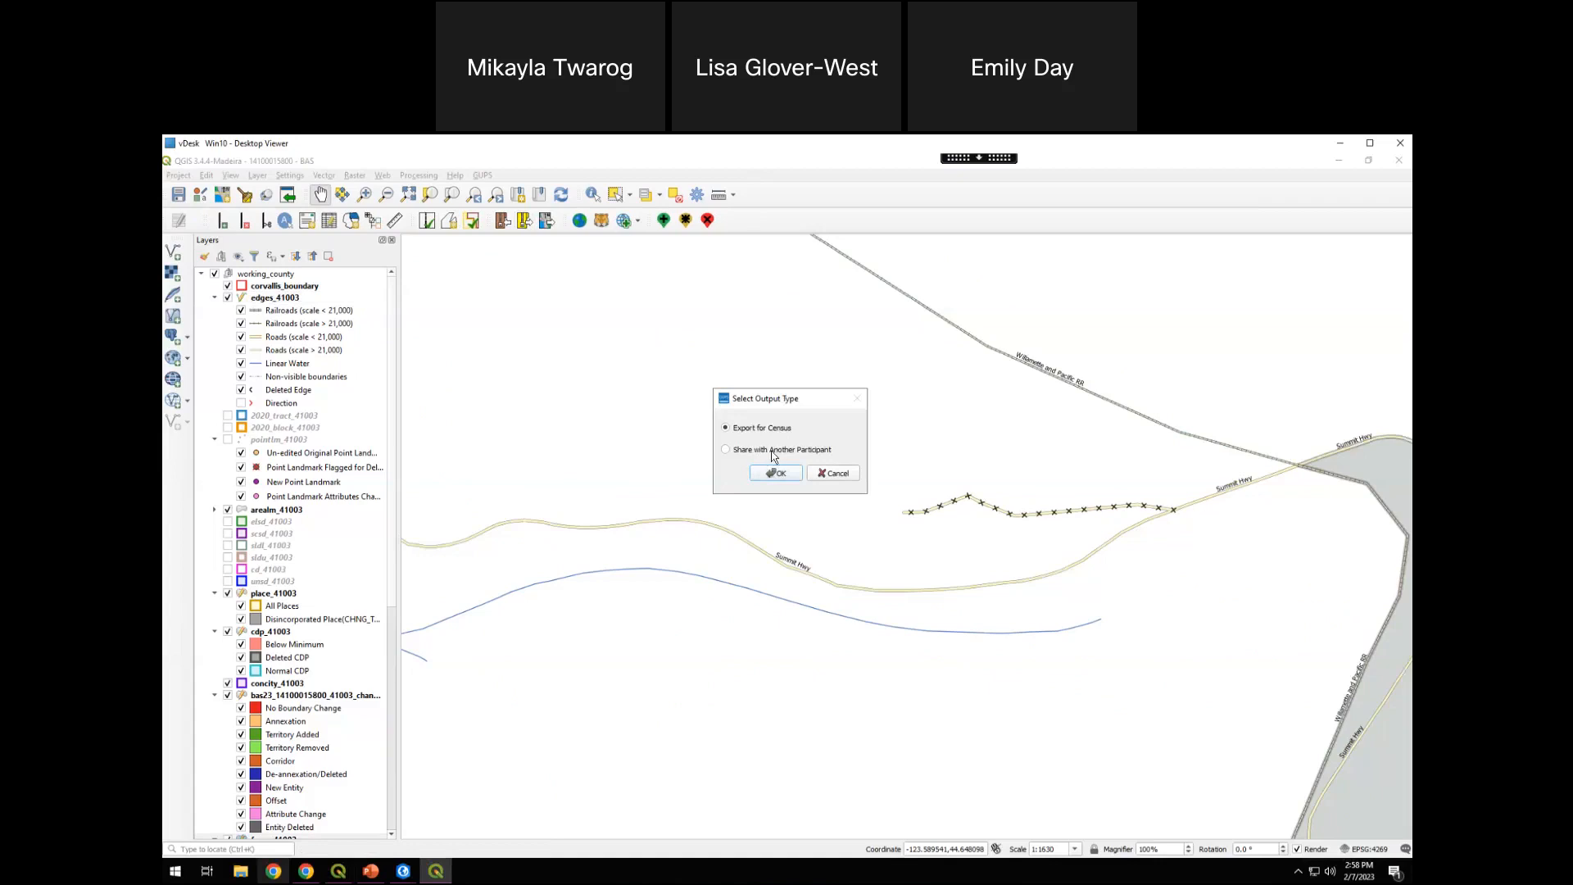
click(730, 454)
click(783, 472)
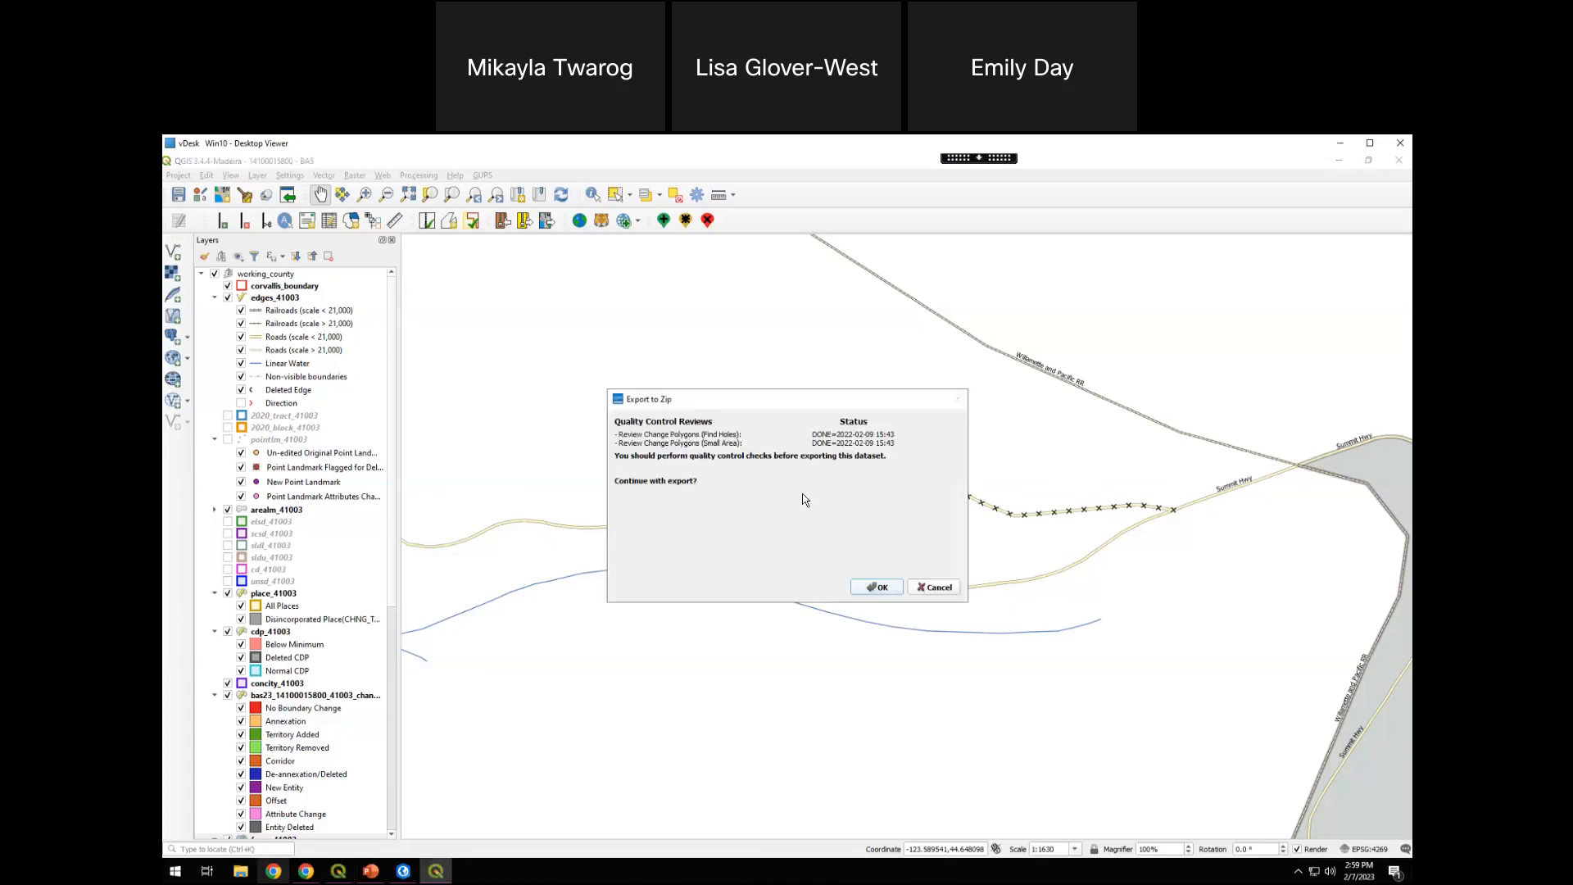
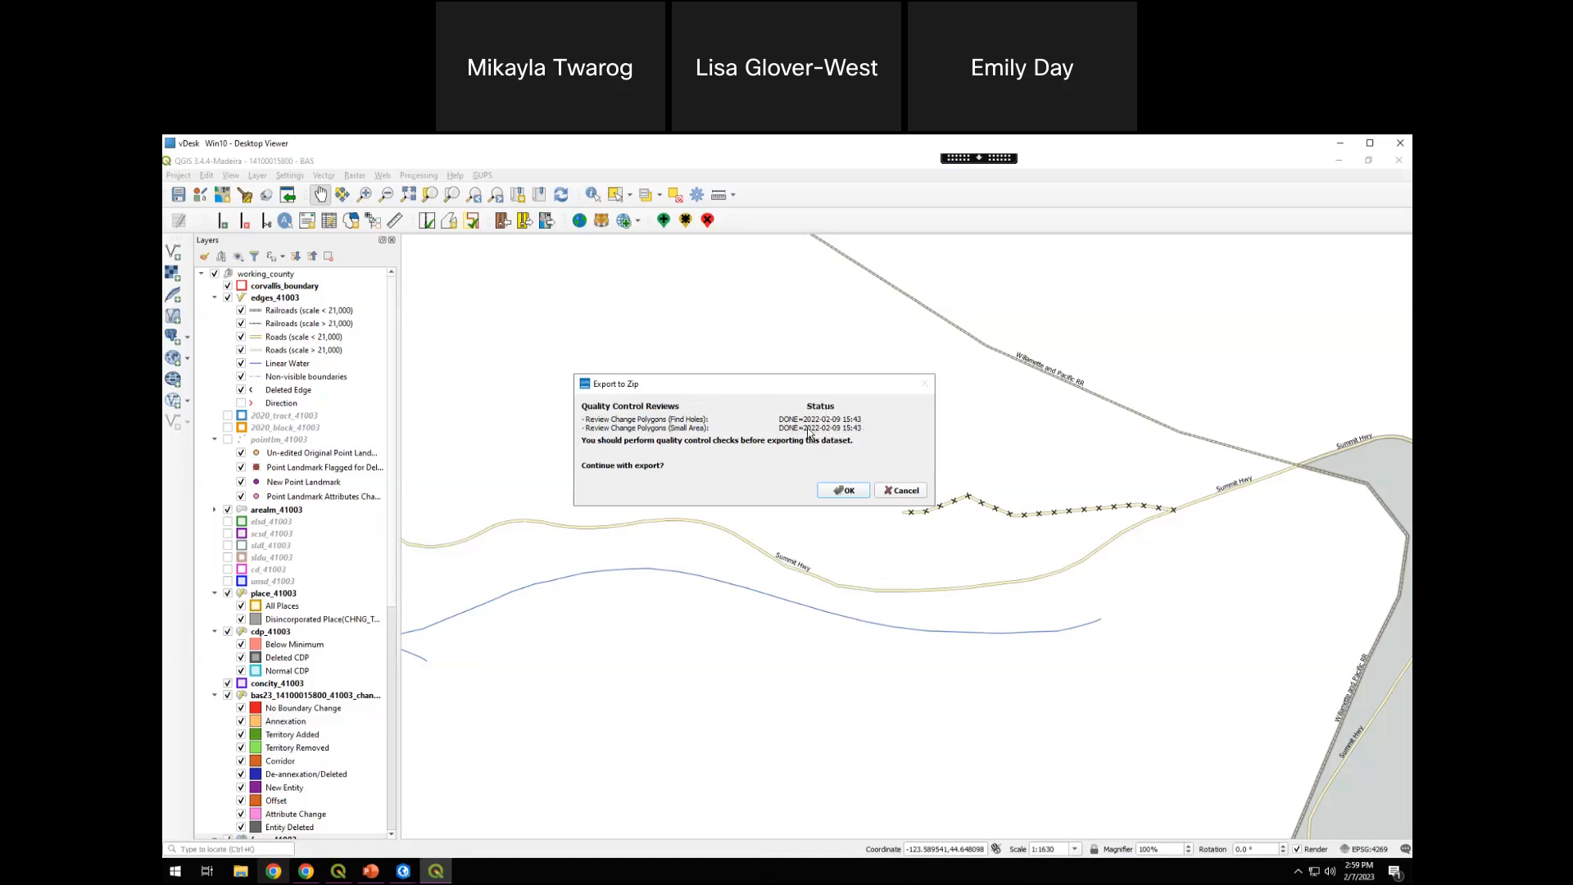
Cancel the pending export and review the Place change polygons for Corvallis city, viewing the Boundary Correction and Annexation areas
click(902, 491)
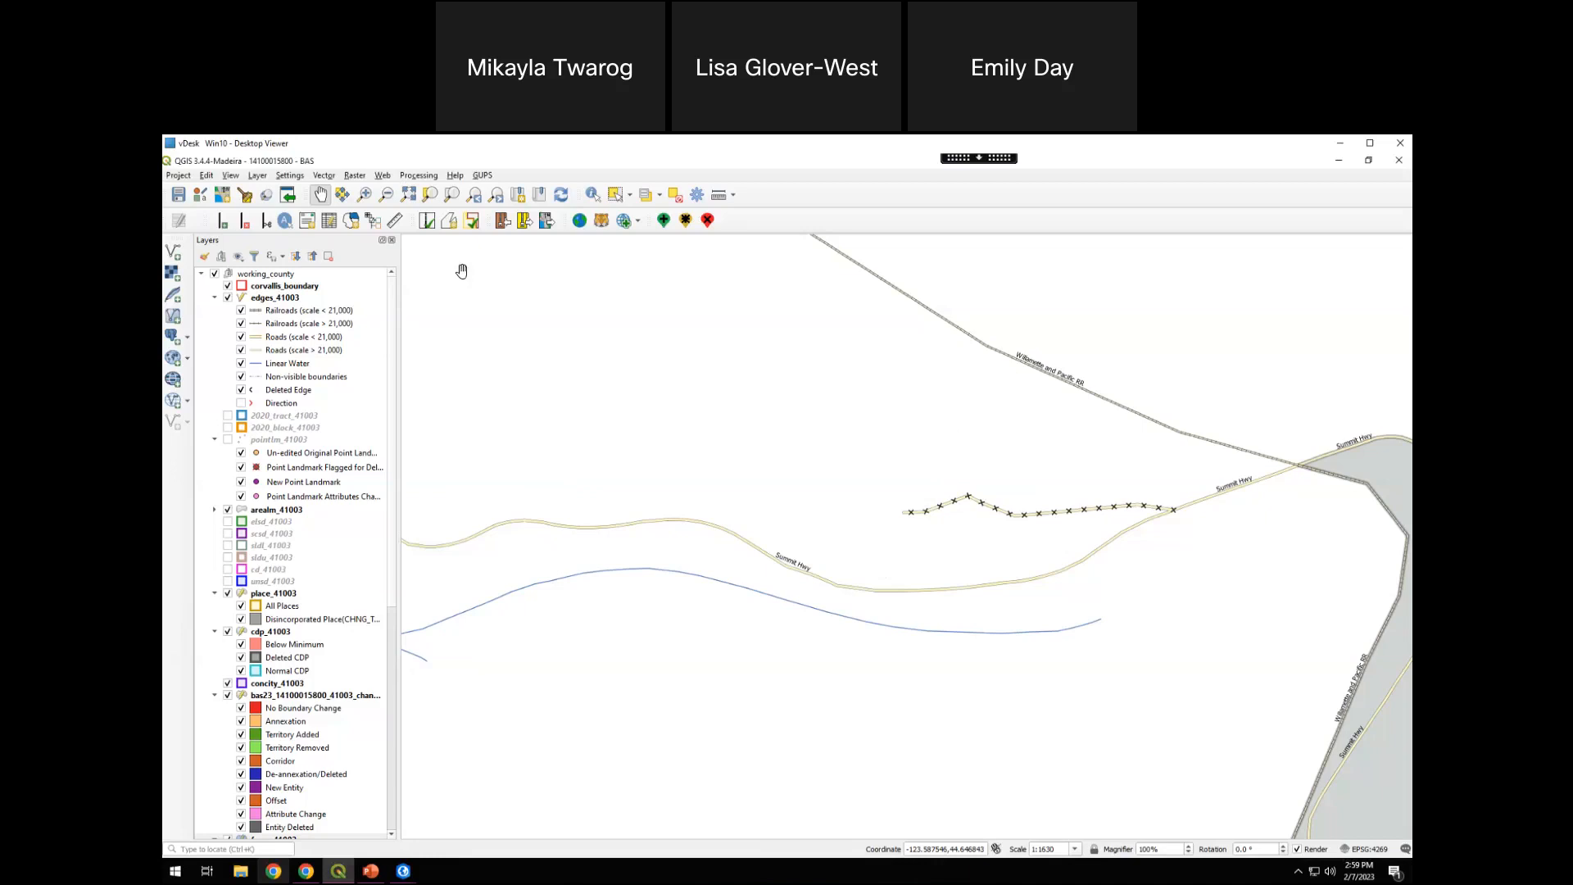
click(449, 223)
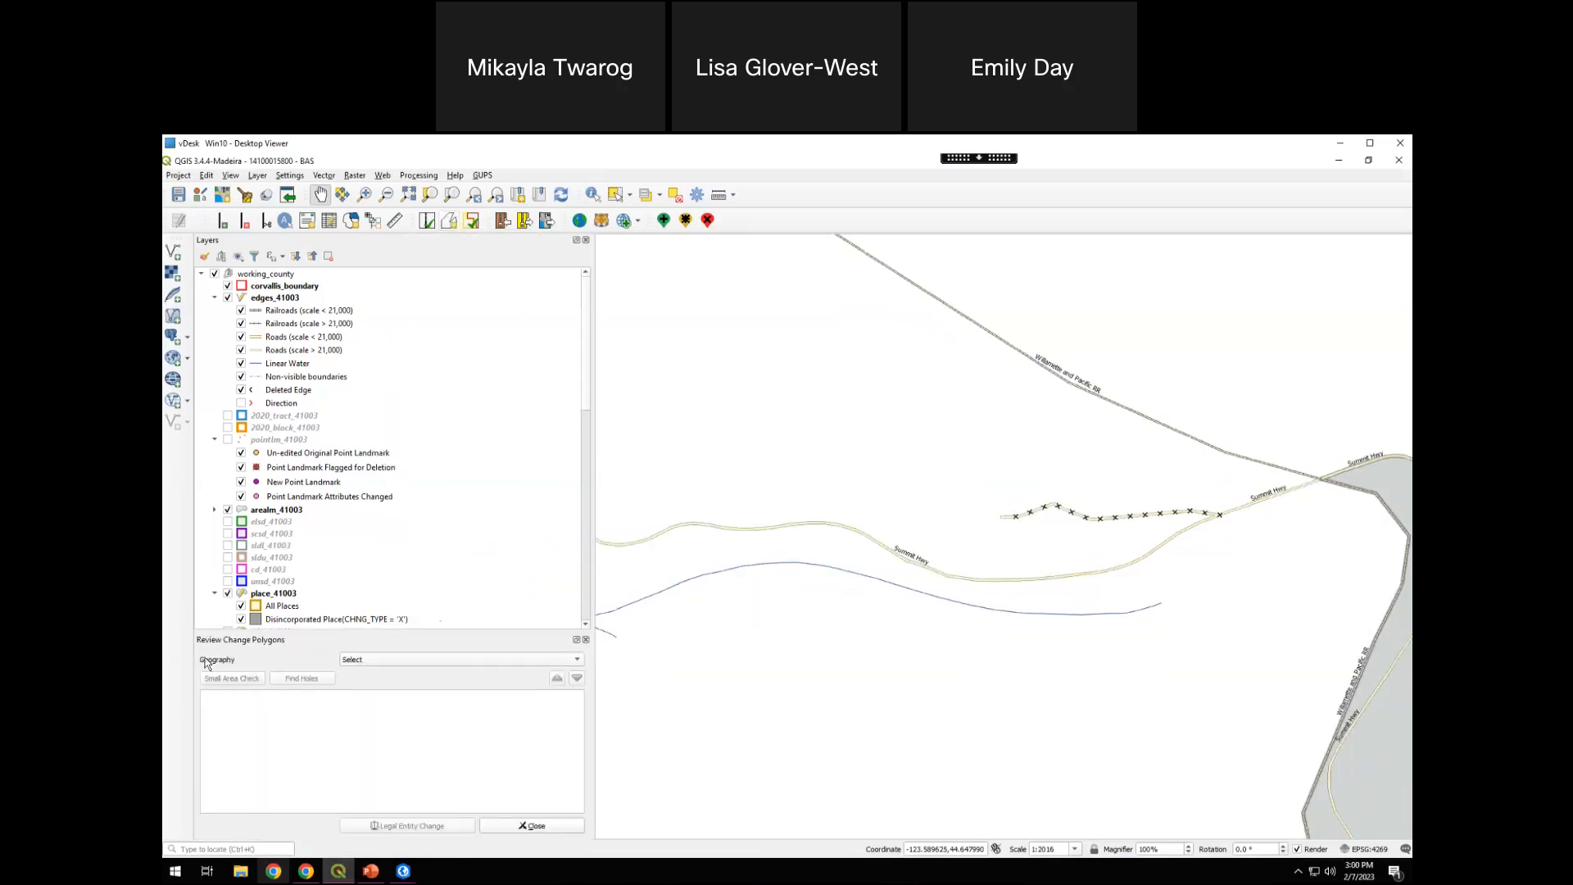
click(378, 656)
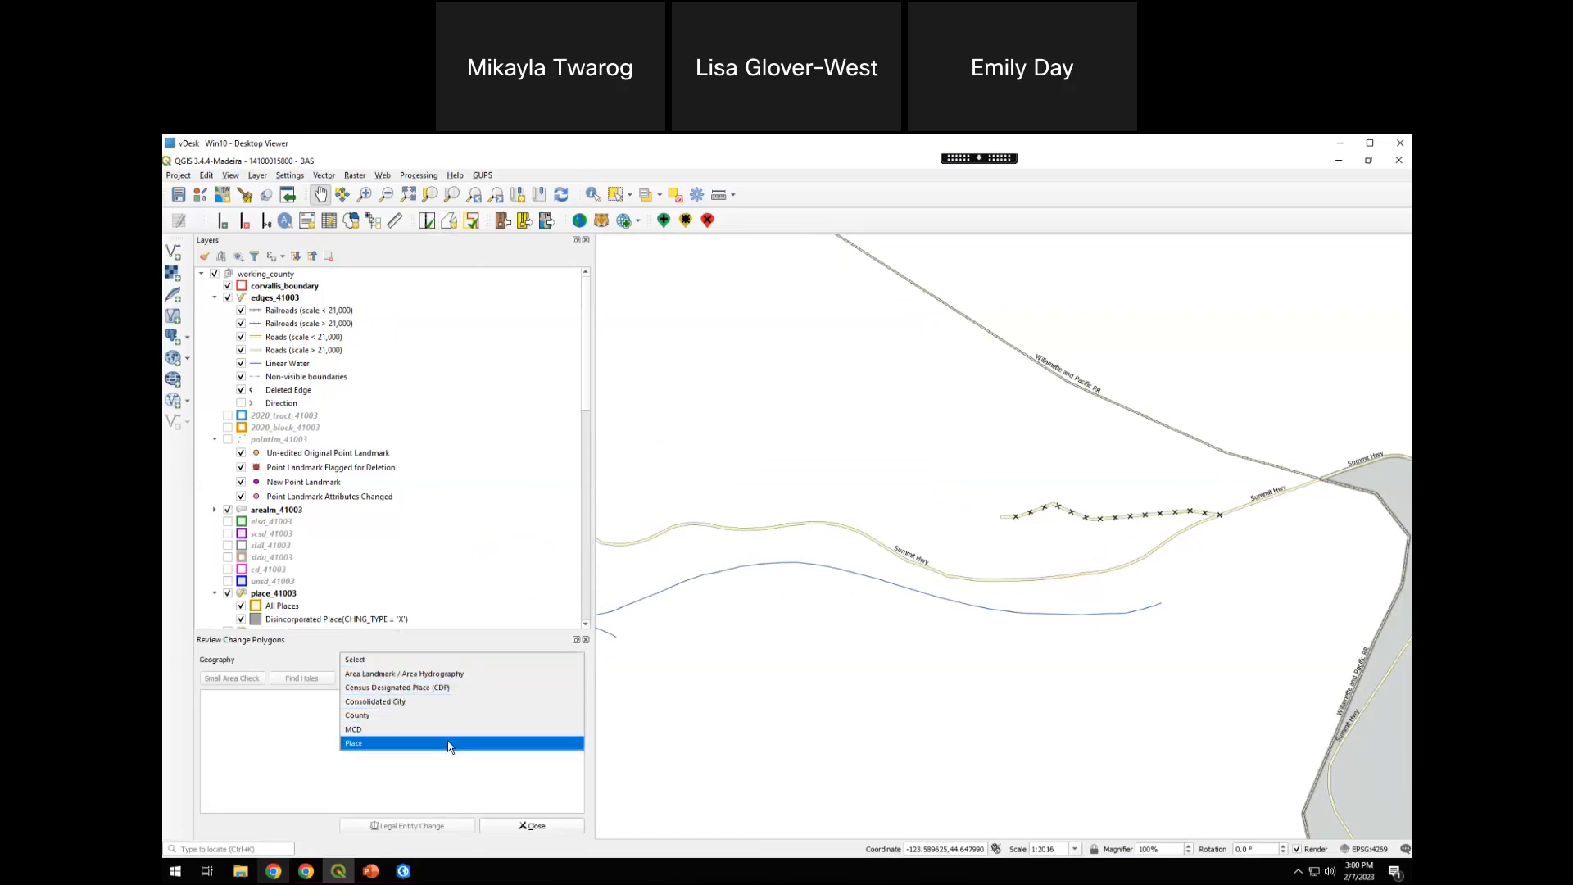
click(372, 743)
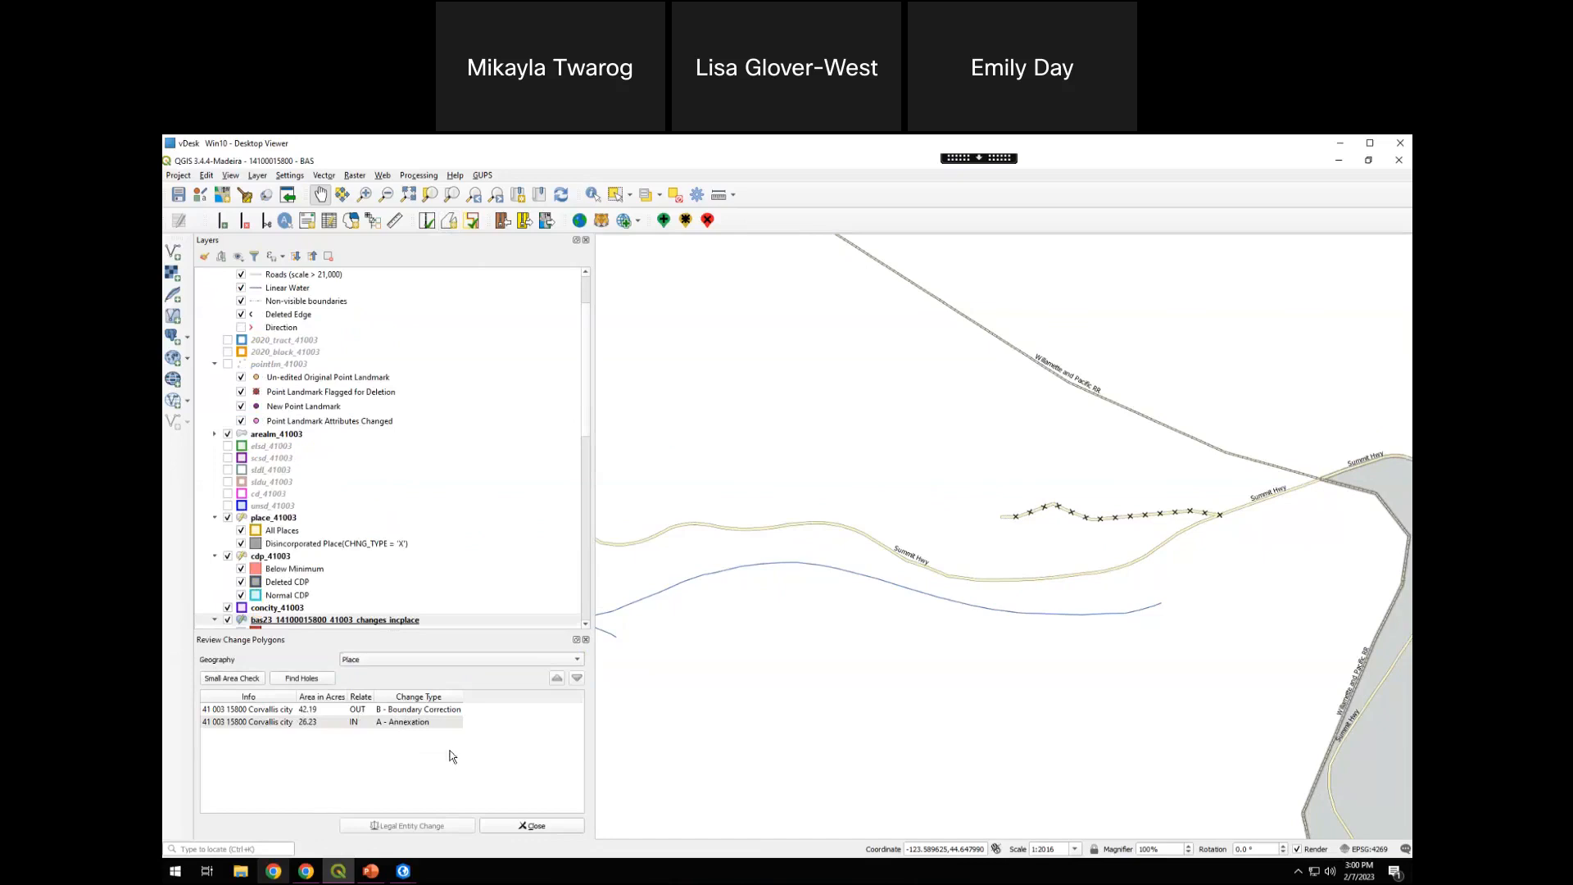
click(420, 711)
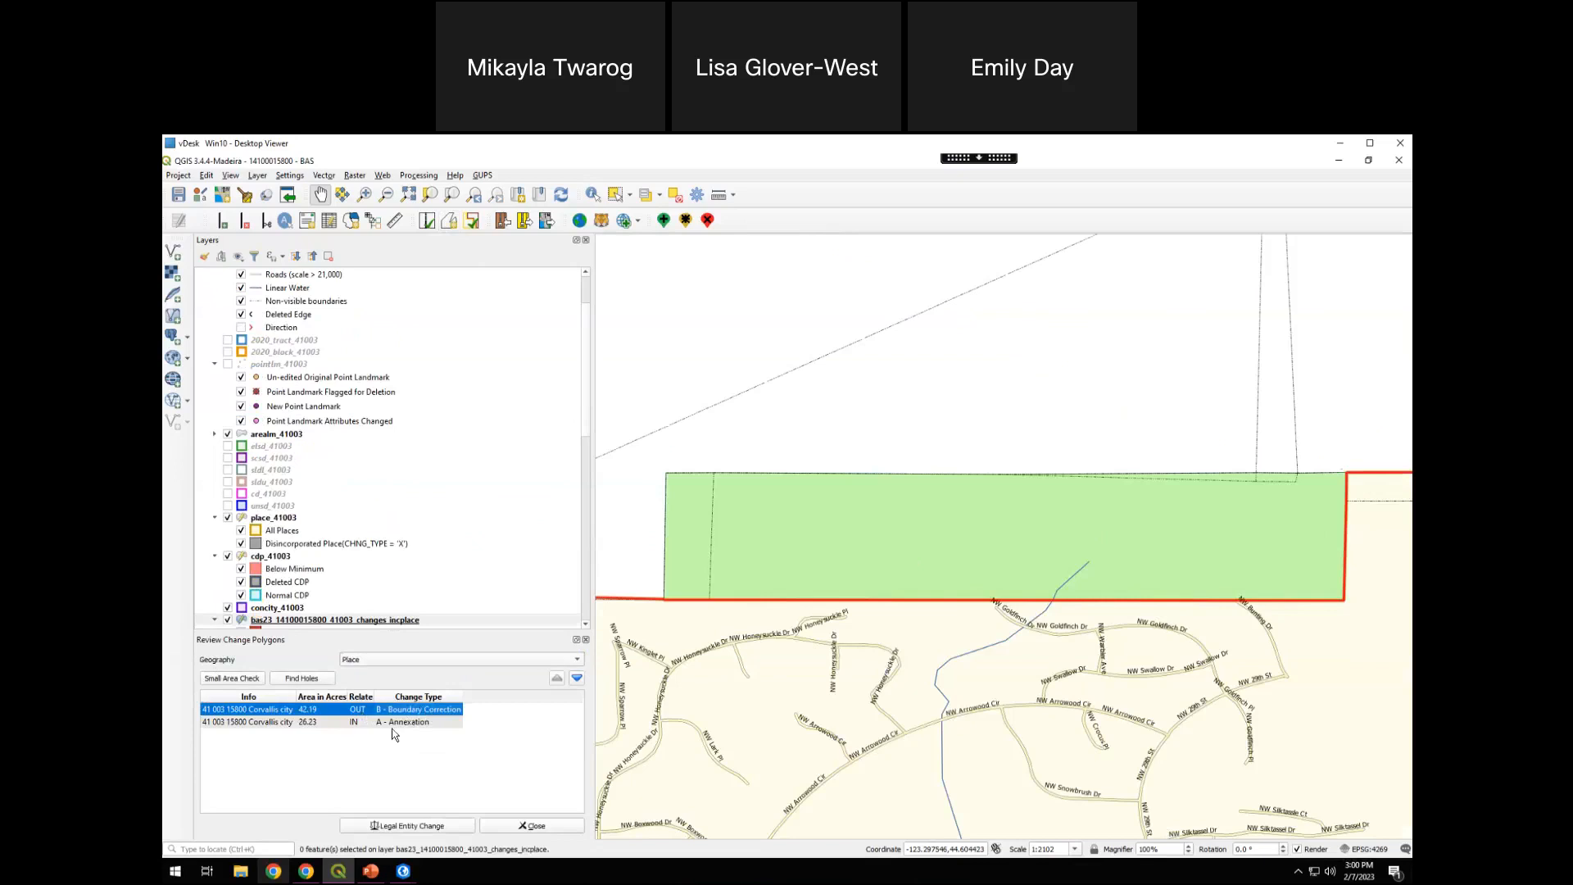
click(414, 724)
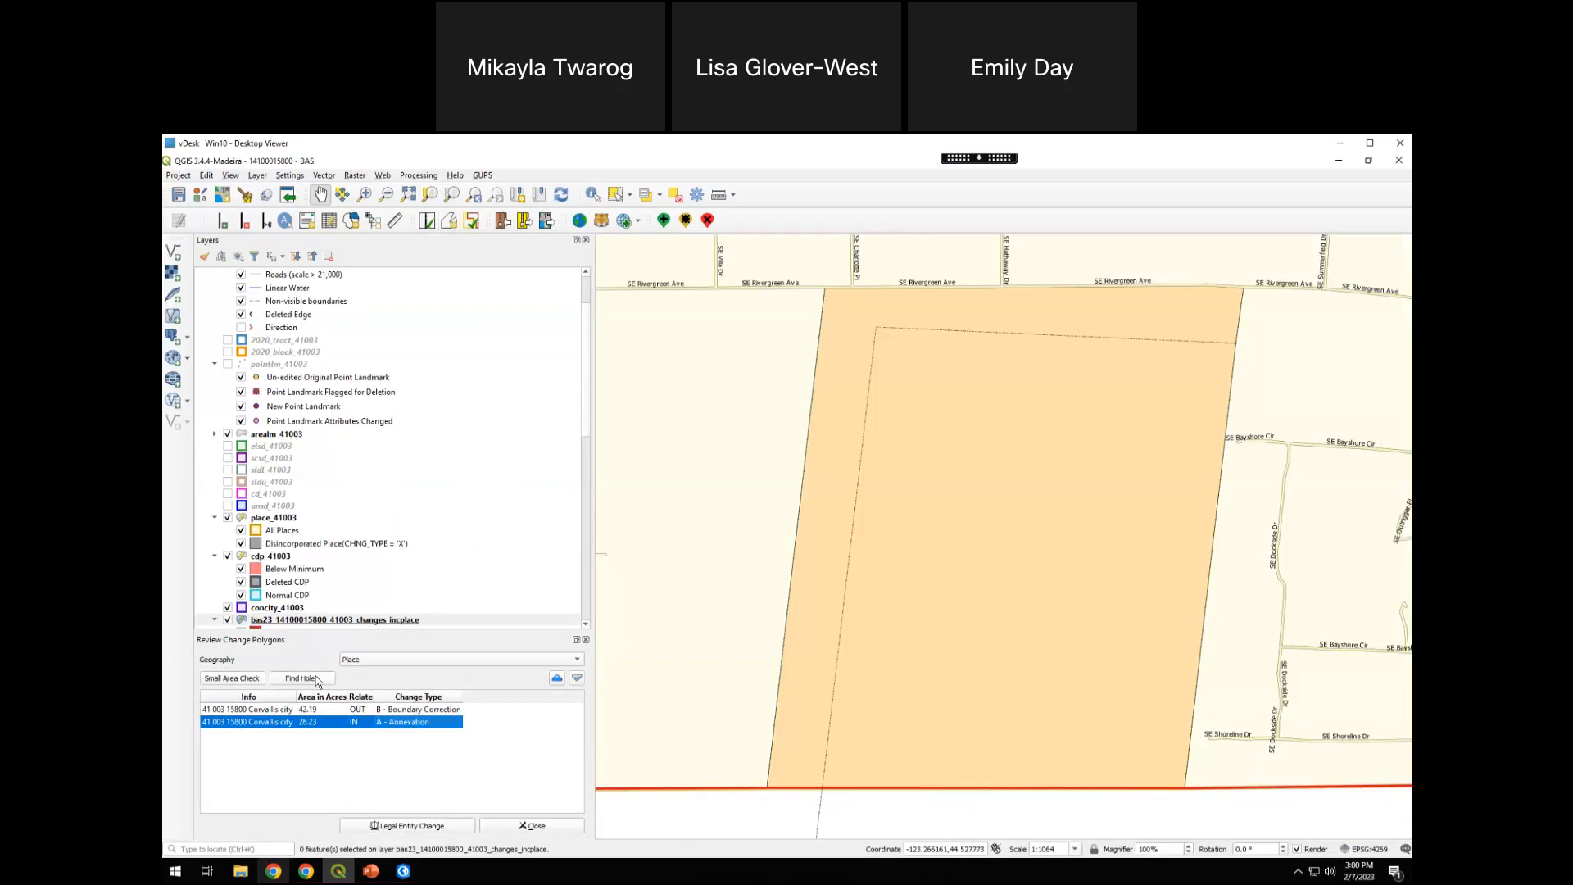
Run the Small Area Check on the Place change polygons
click(241, 681)
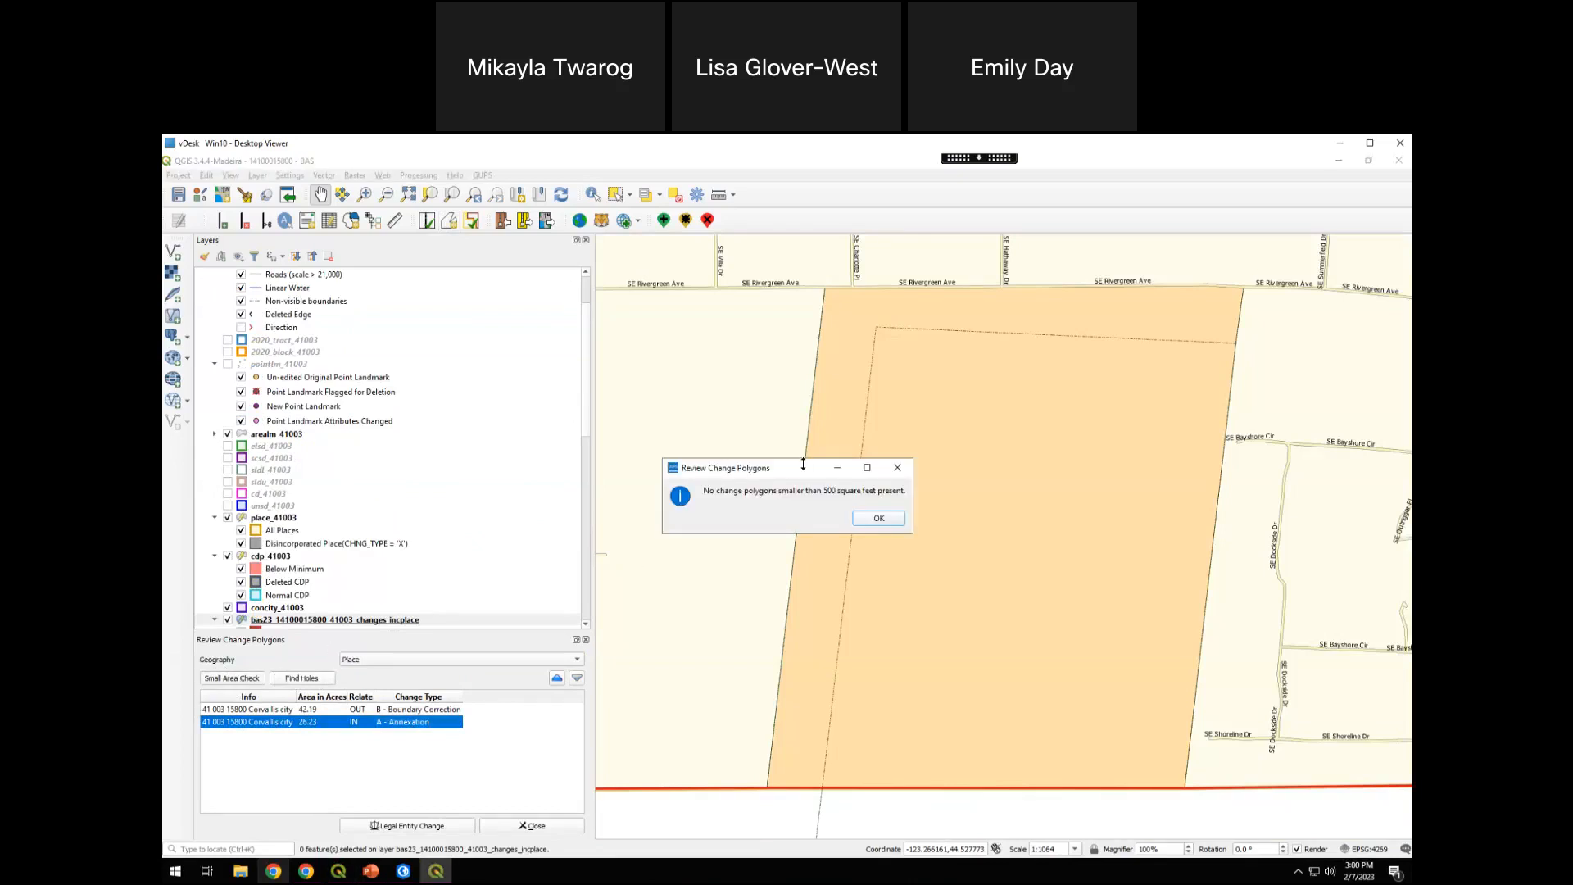
drag(793, 469, 763, 474)
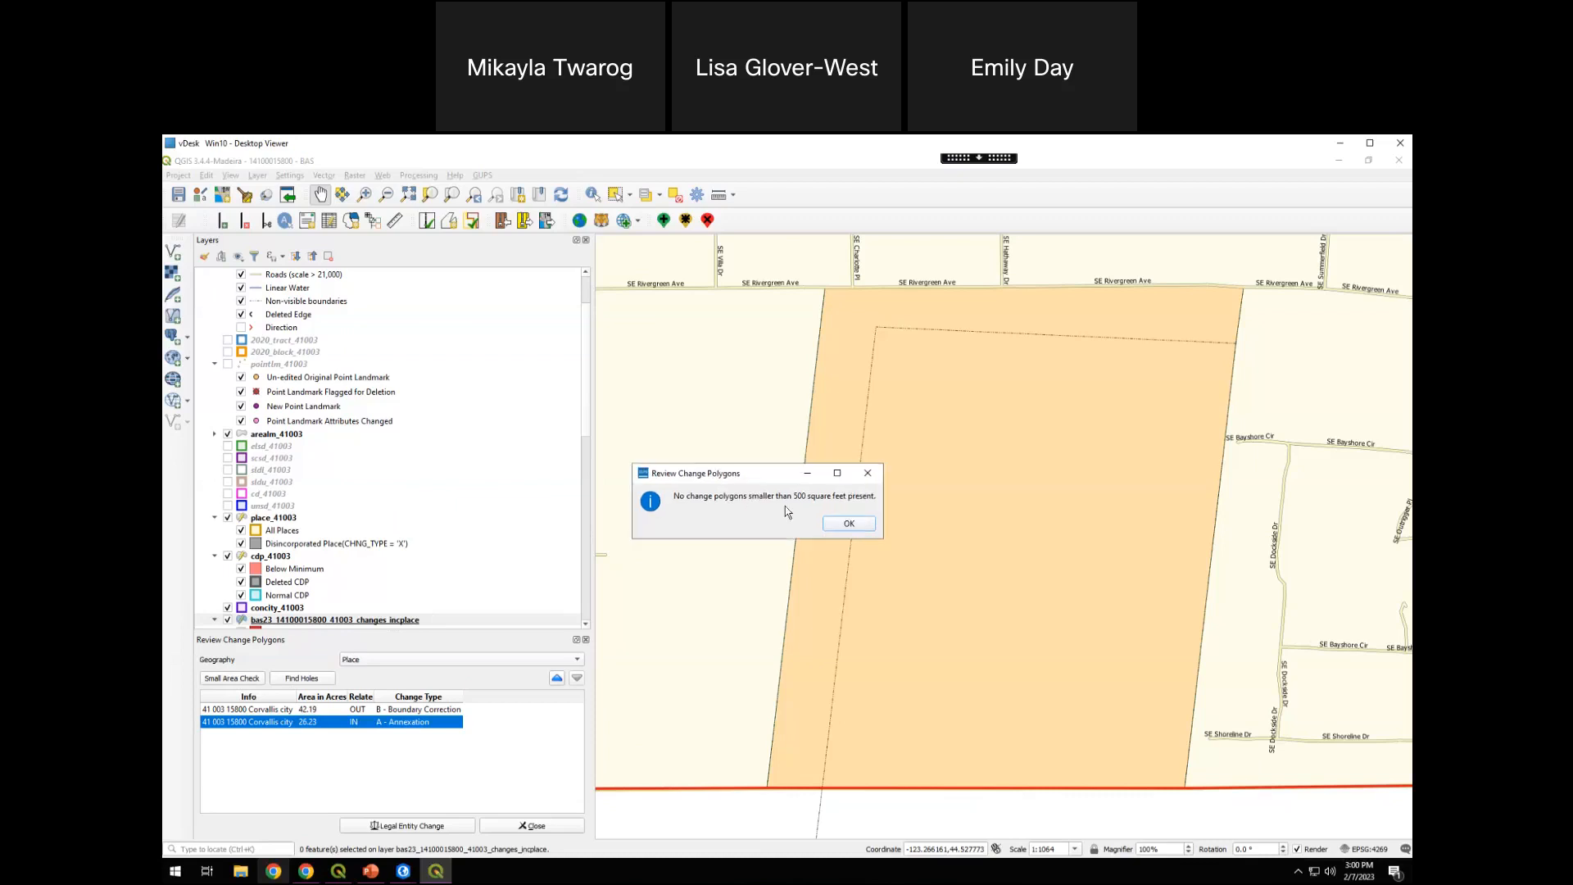
click(849, 527)
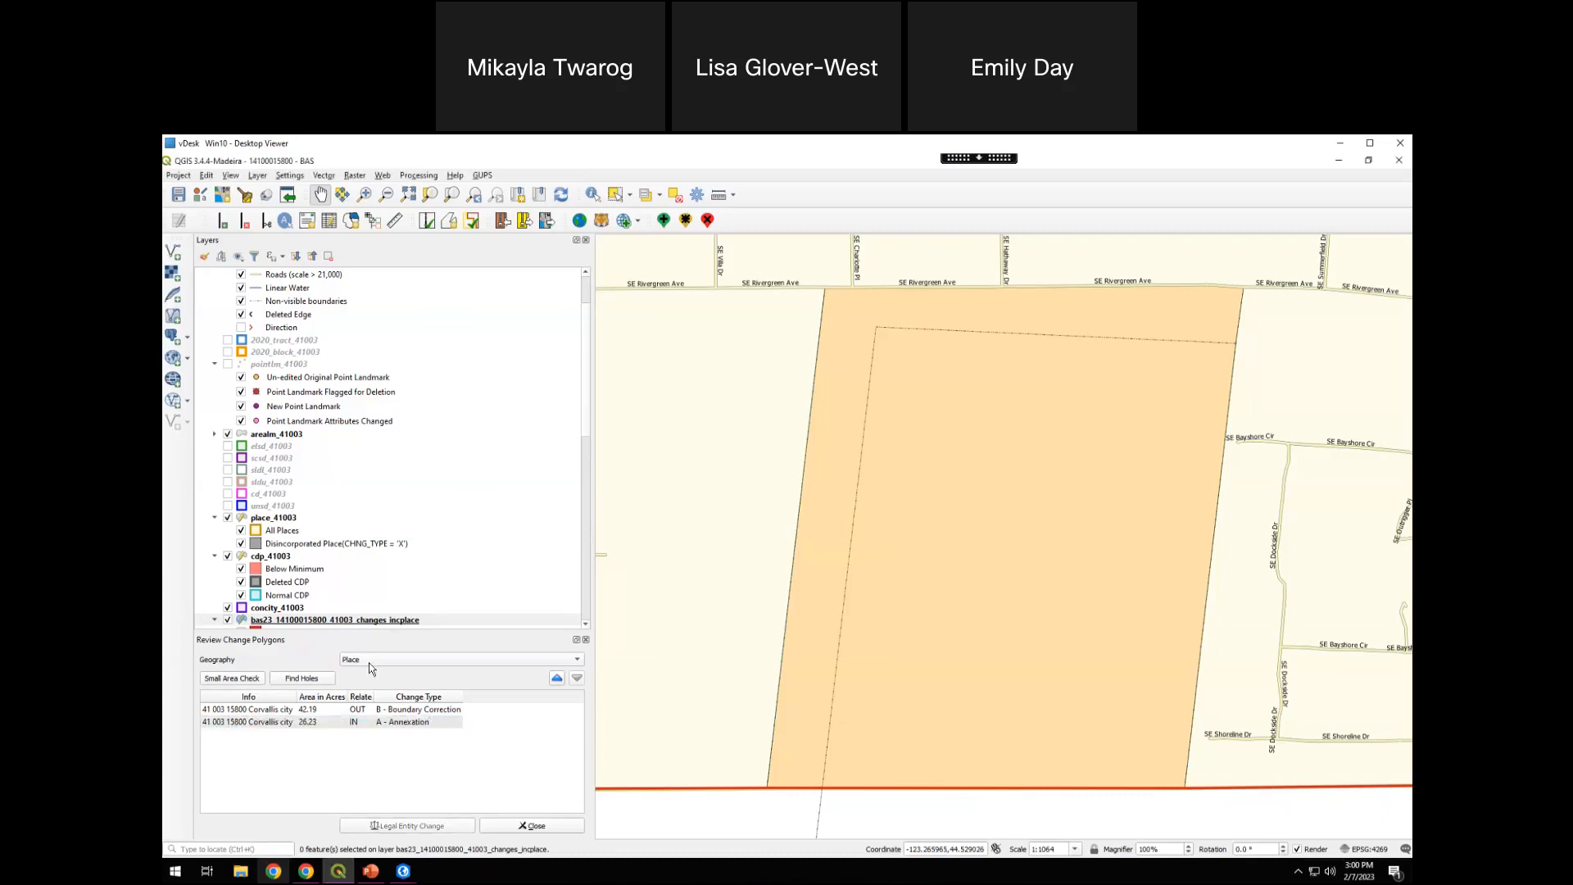
Run Find Holes on the Place geography, inspect the Corvallis boundary, and close the hole and change polygon reviews
click(302, 679)
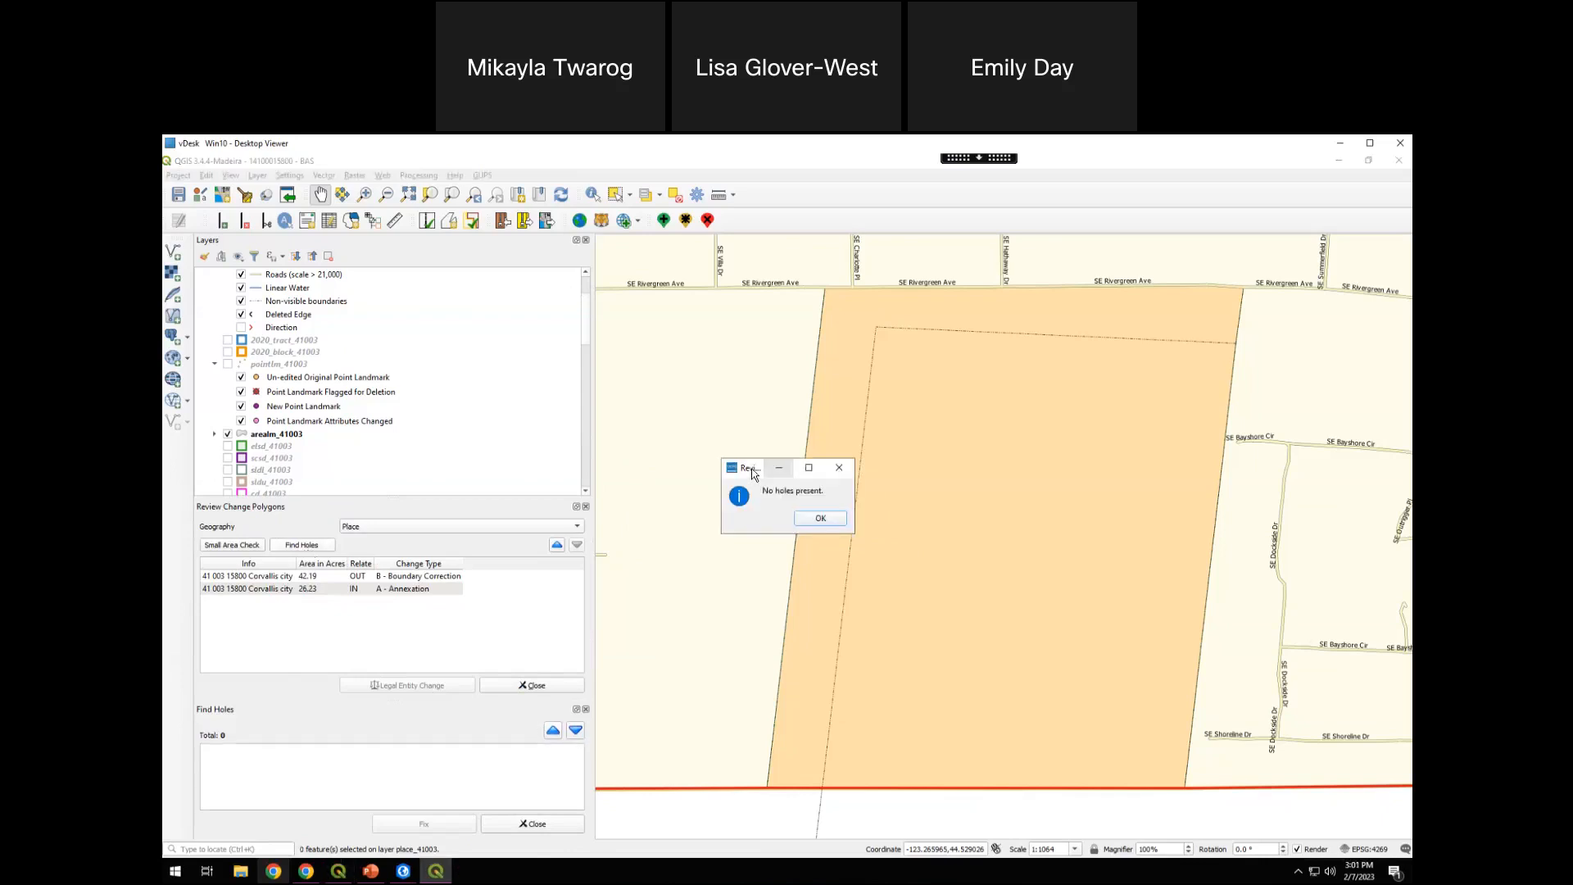
click(820, 518)
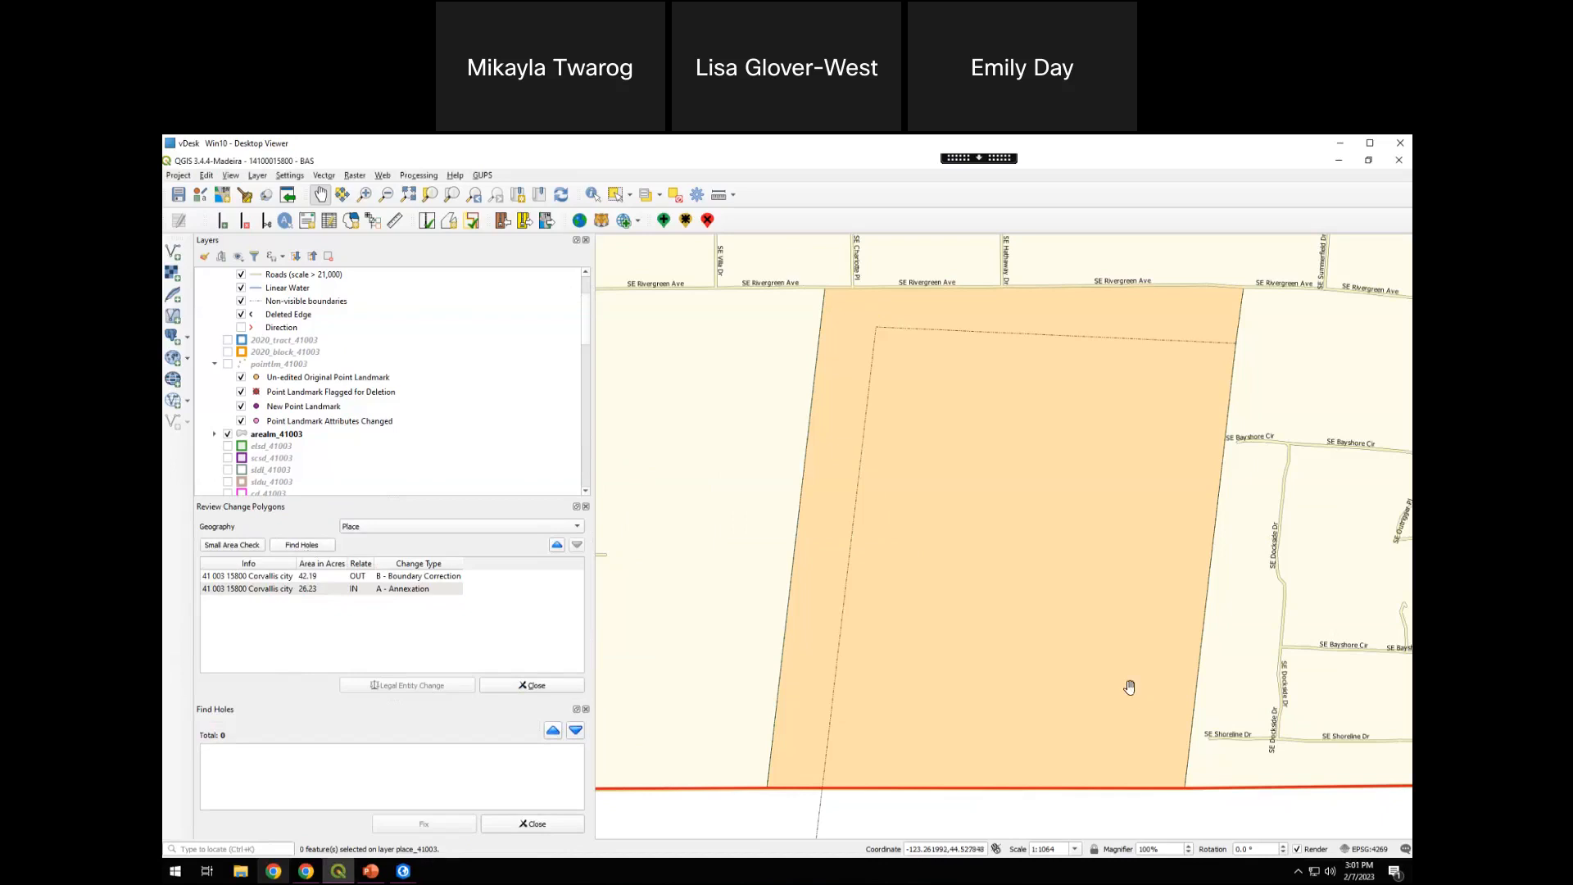
scroll(1122, 685, down, 2)
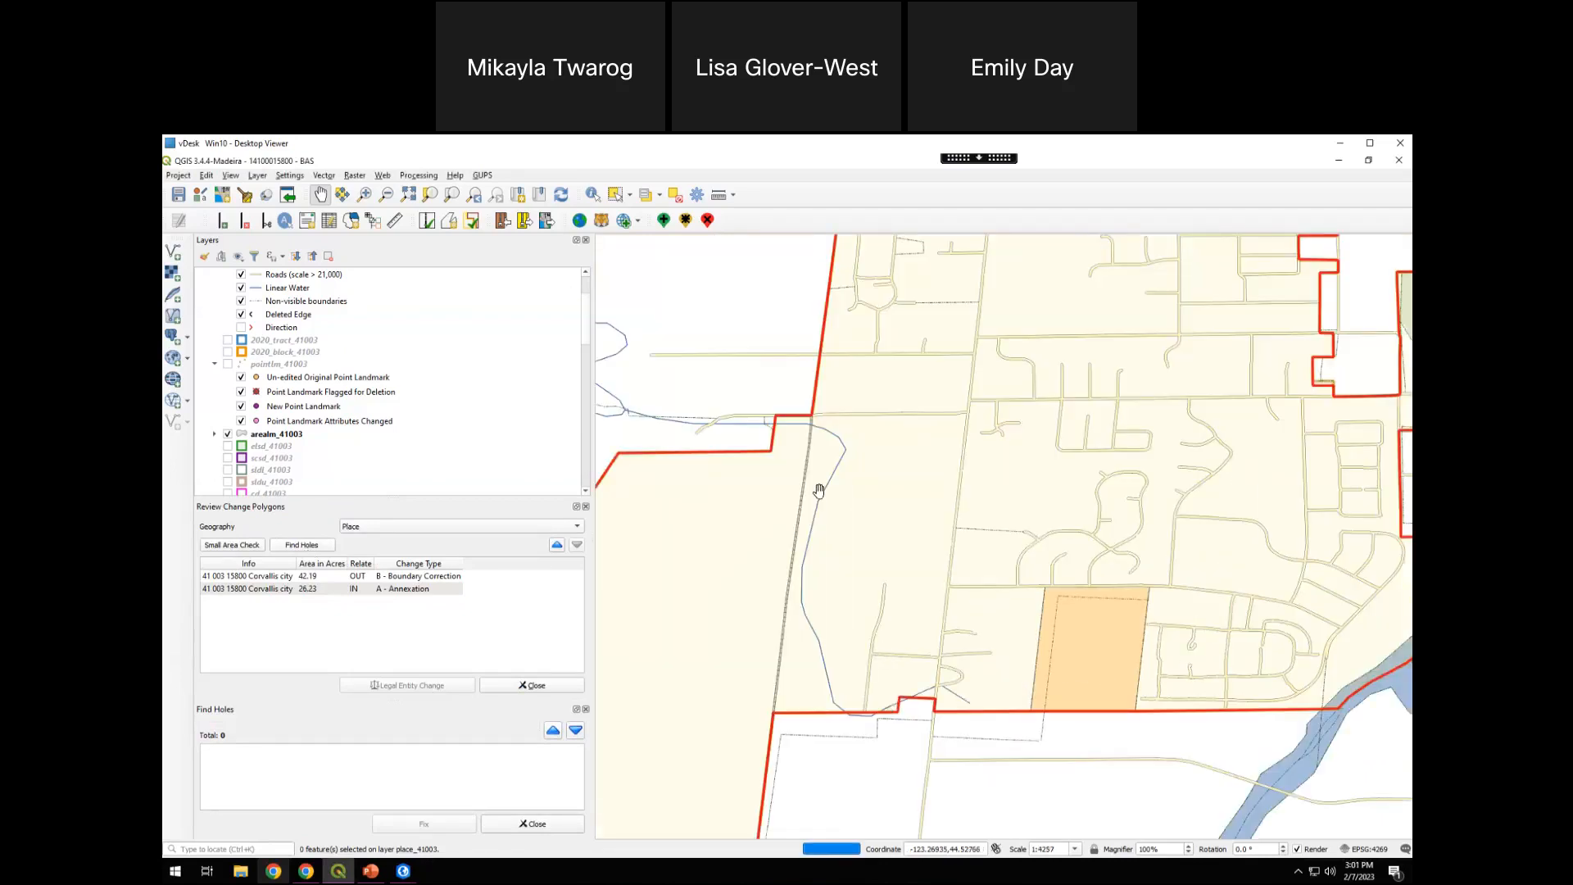
drag(1098, 375, 814, 606)
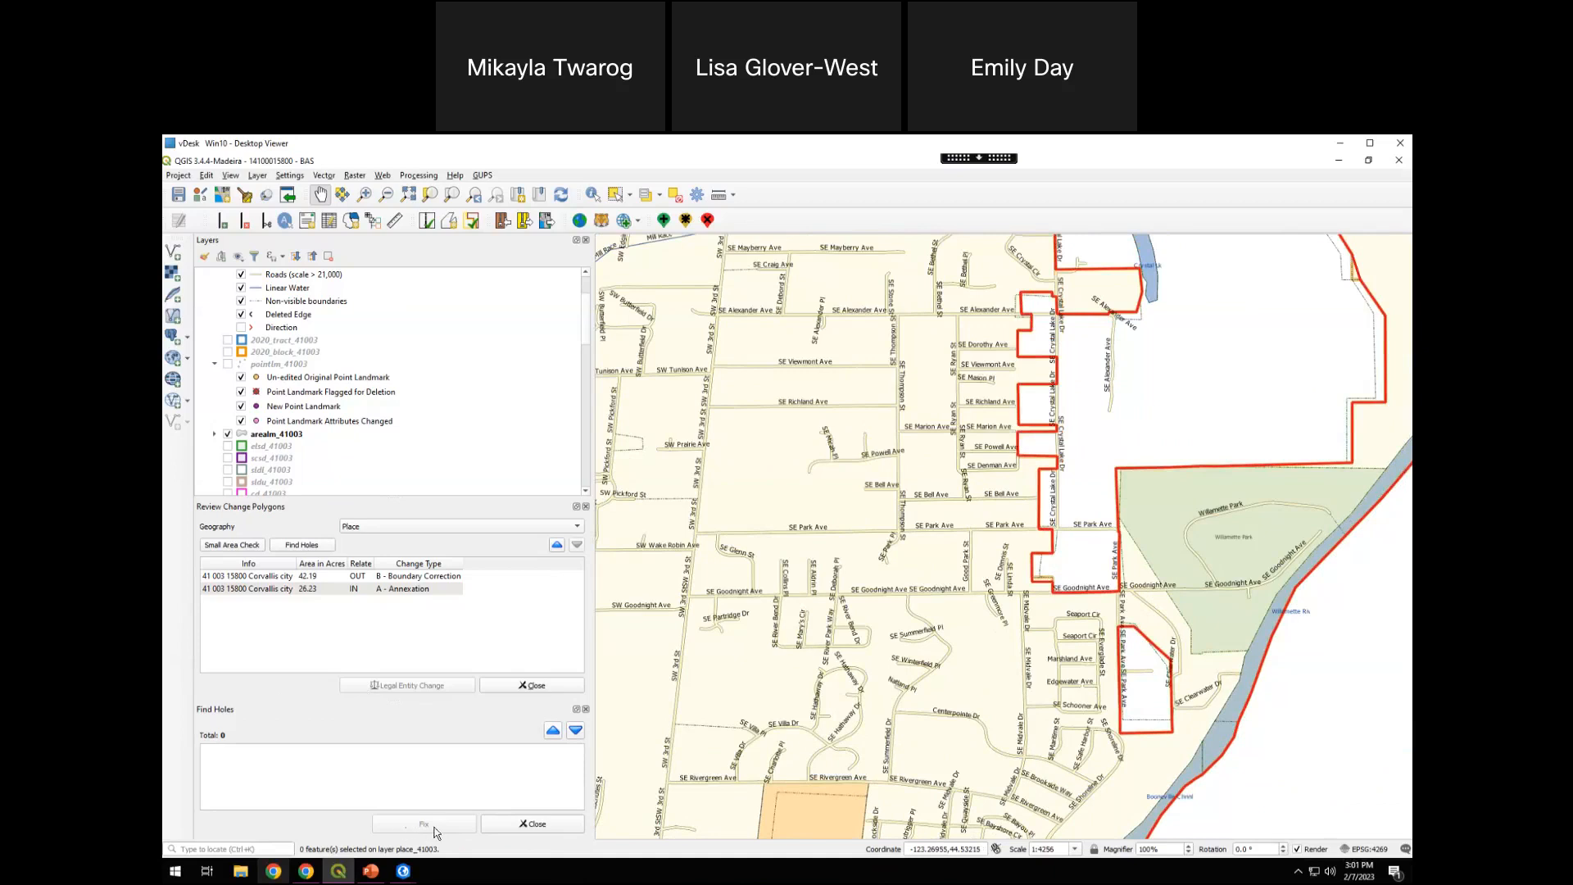
click(549, 826)
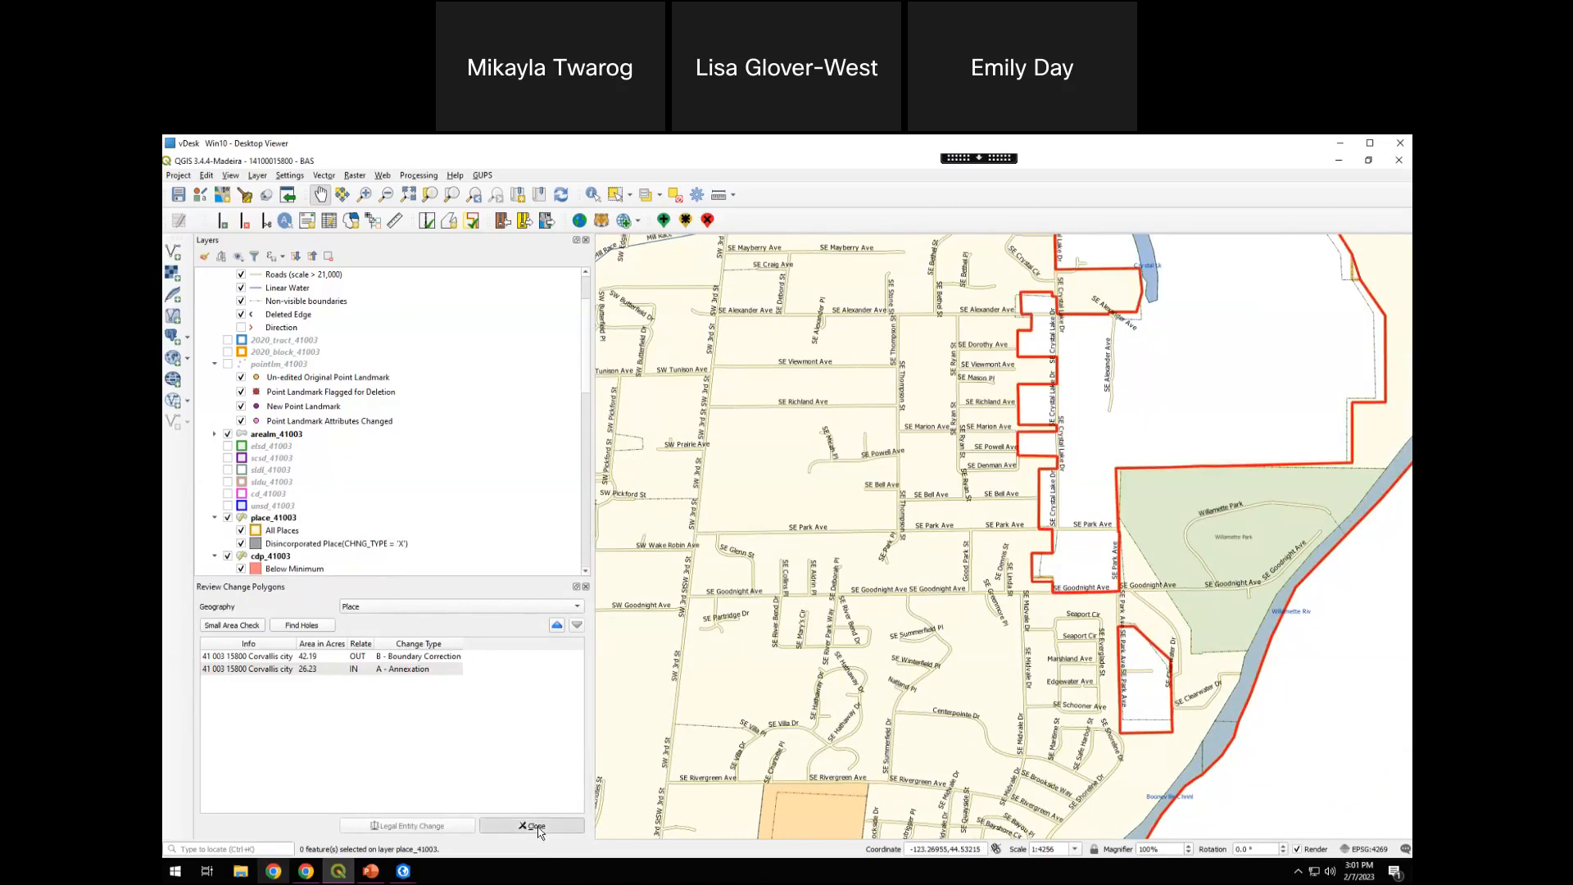
click(533, 826)
Try a zip export with Export for Census, adding no documents and skipping the criteria review, and cancel at the contact information form
click(525, 218)
click(771, 485)
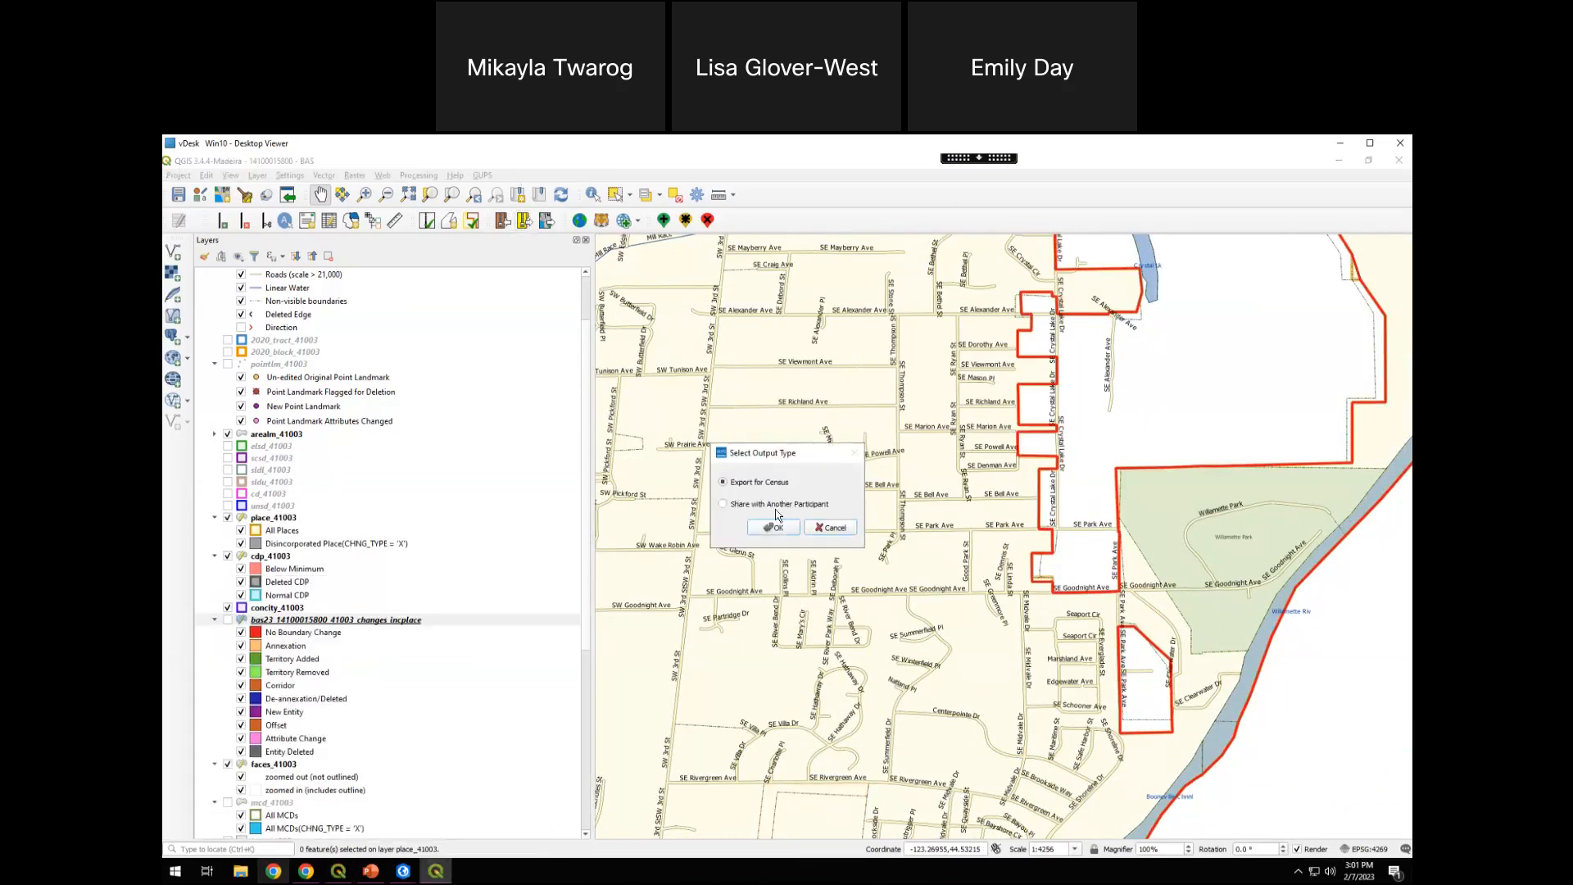
click(773, 528)
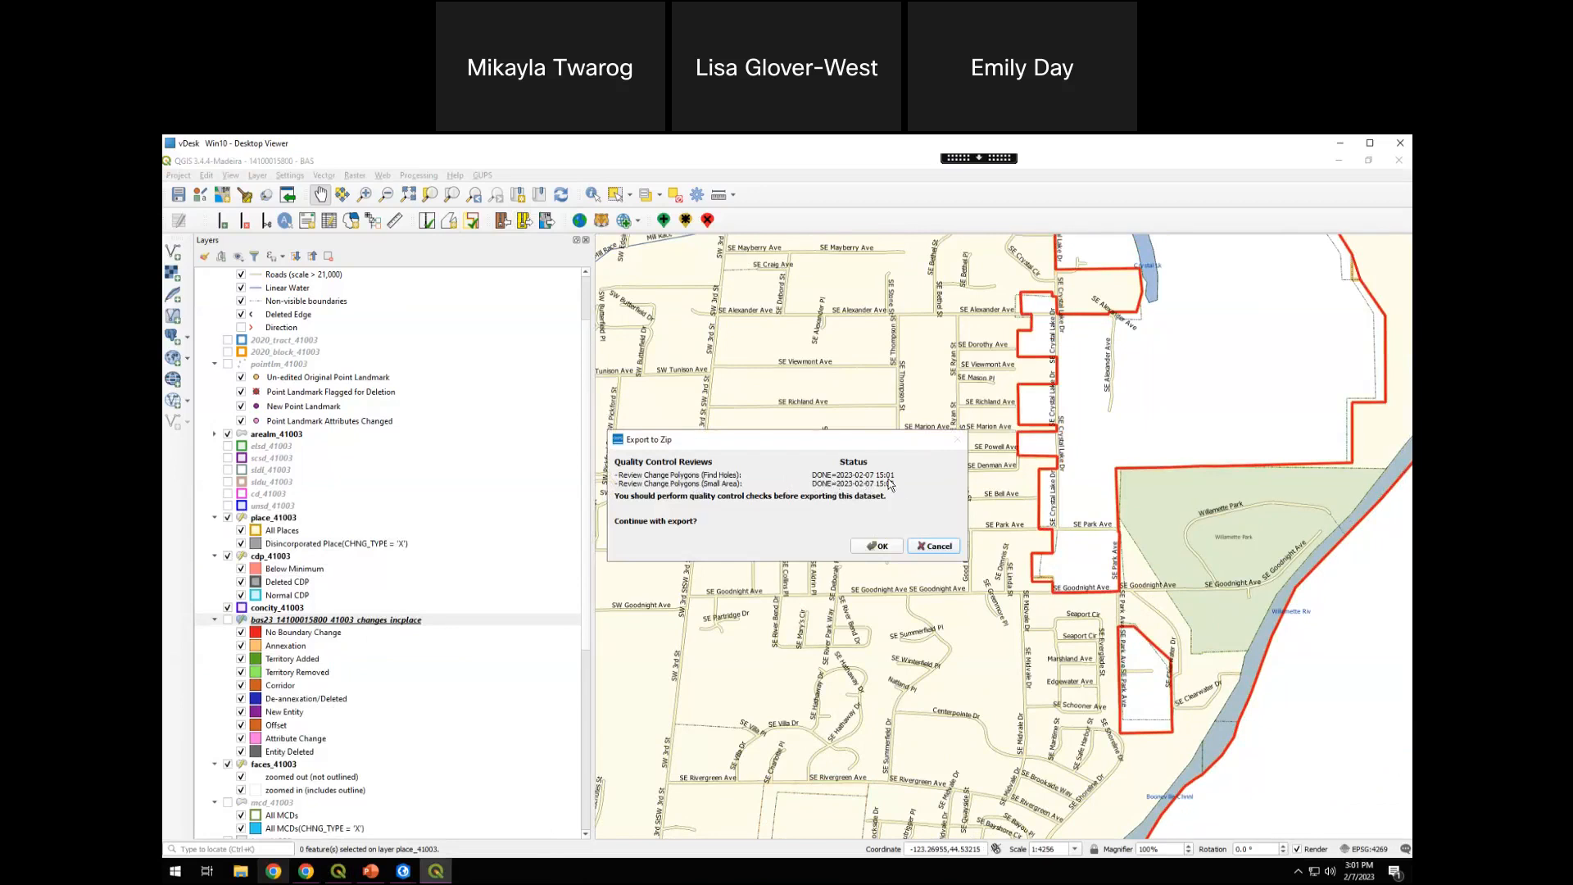
click(879, 549)
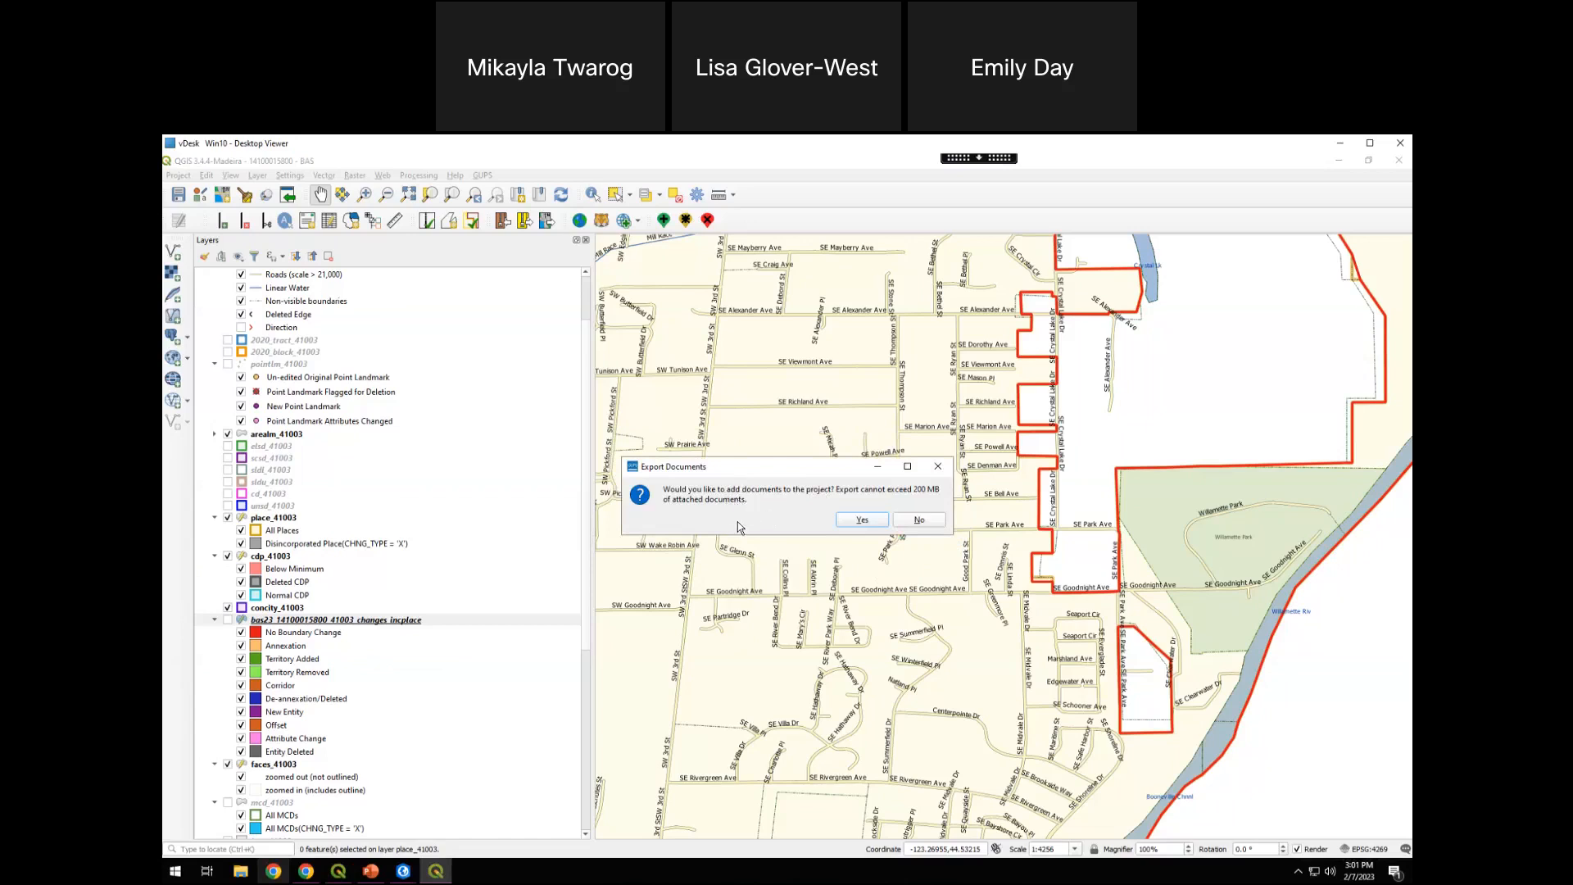
click(924, 521)
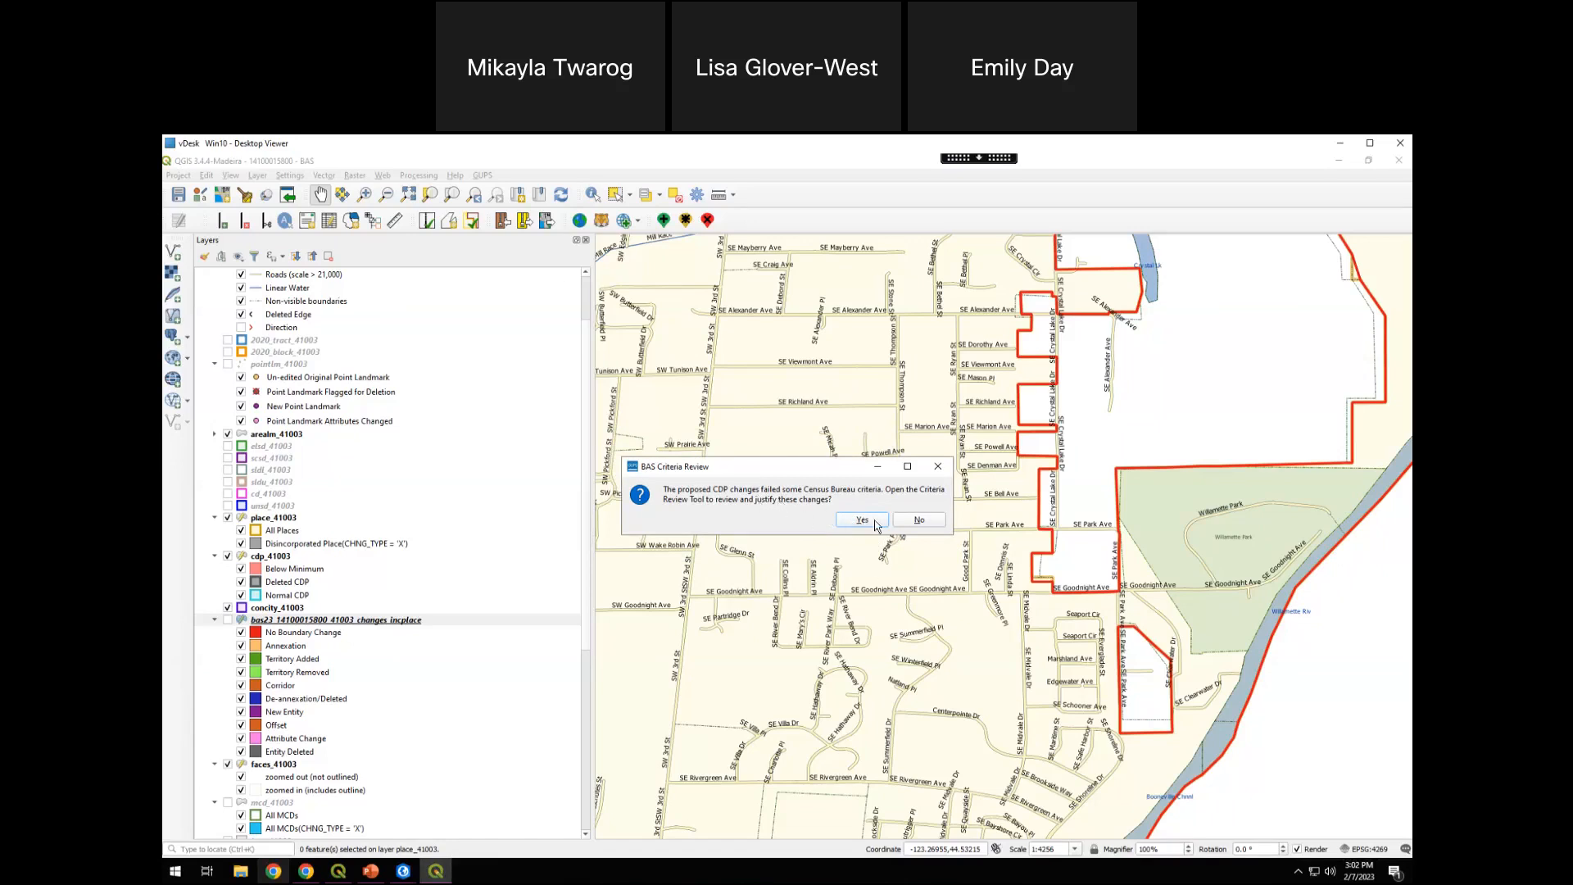
click(918, 520)
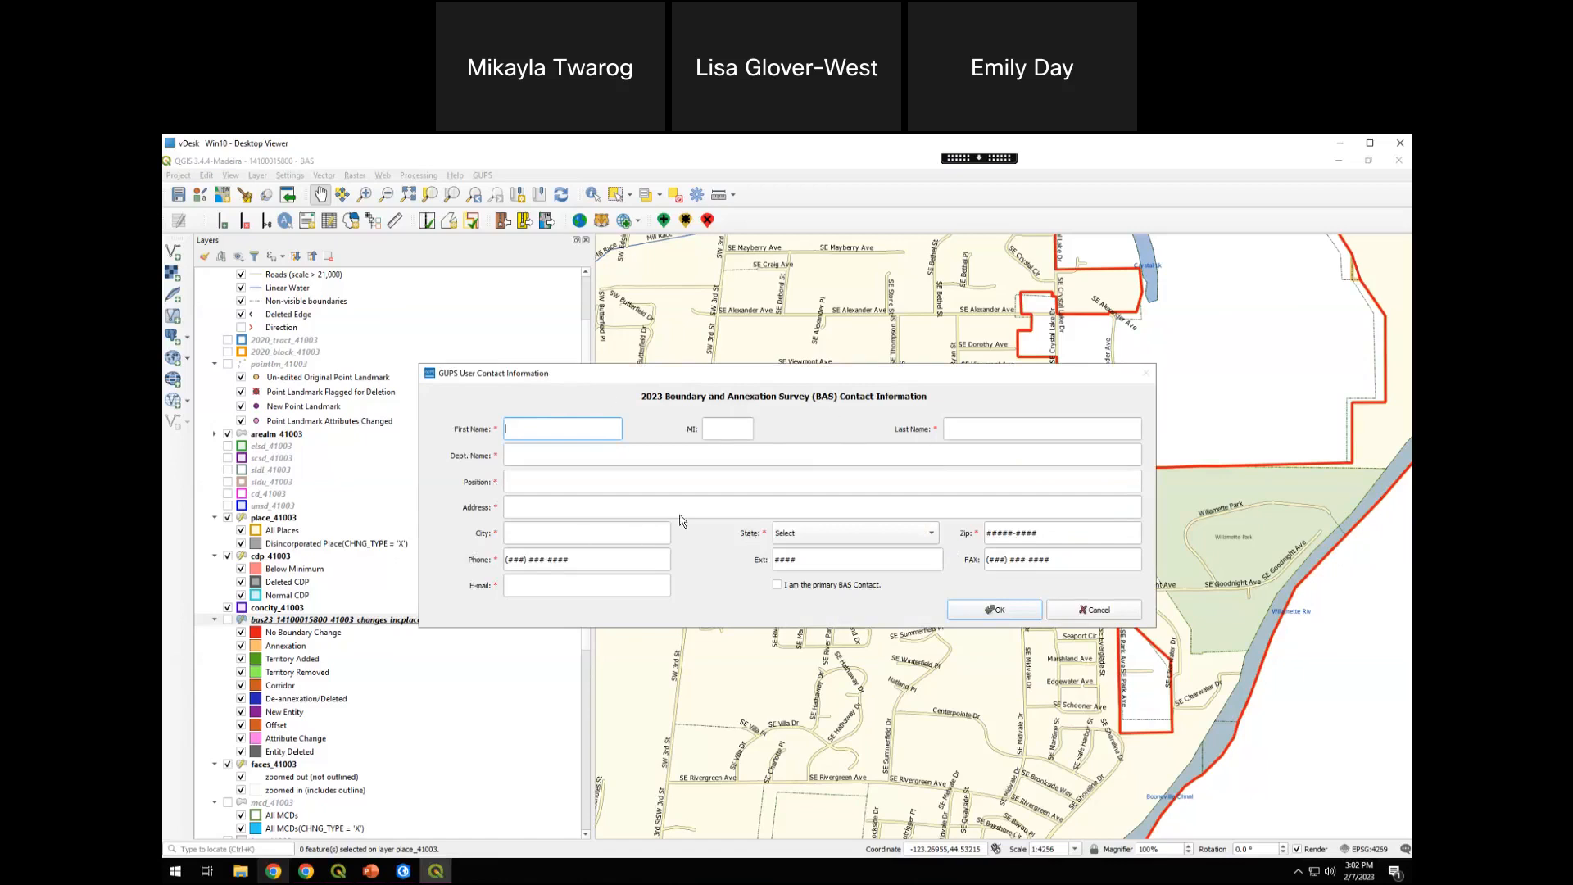
drag(610, 377, 608, 357)
click(1065, 594)
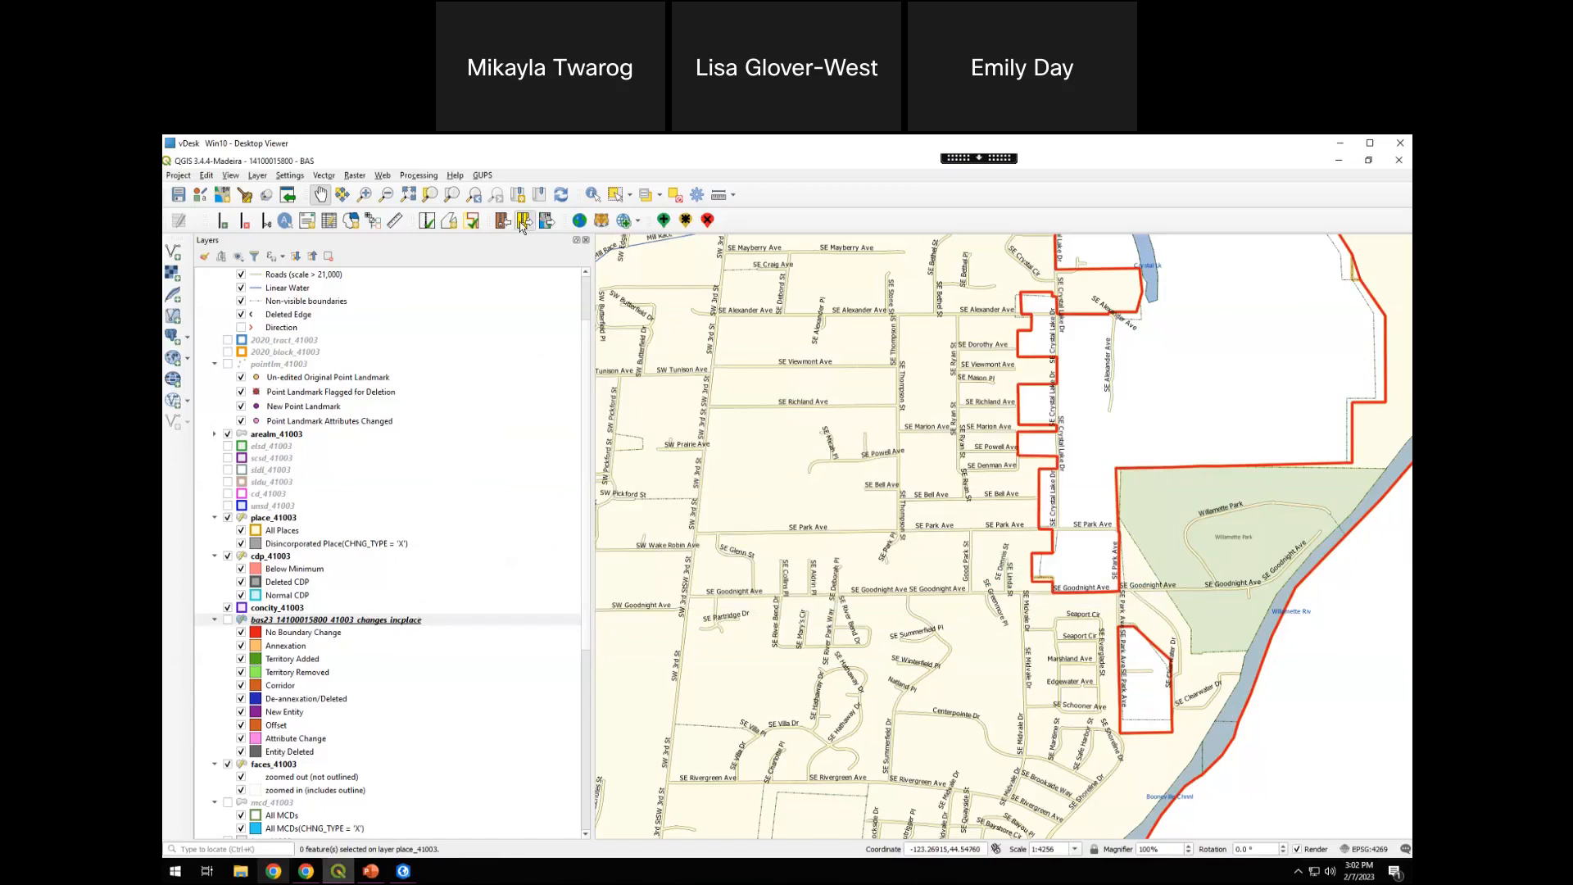
Start an Export for Census zip, open the Criteria Review Tool, and view the flagged Alsea CDP on the map
click(521, 223)
click(774, 526)
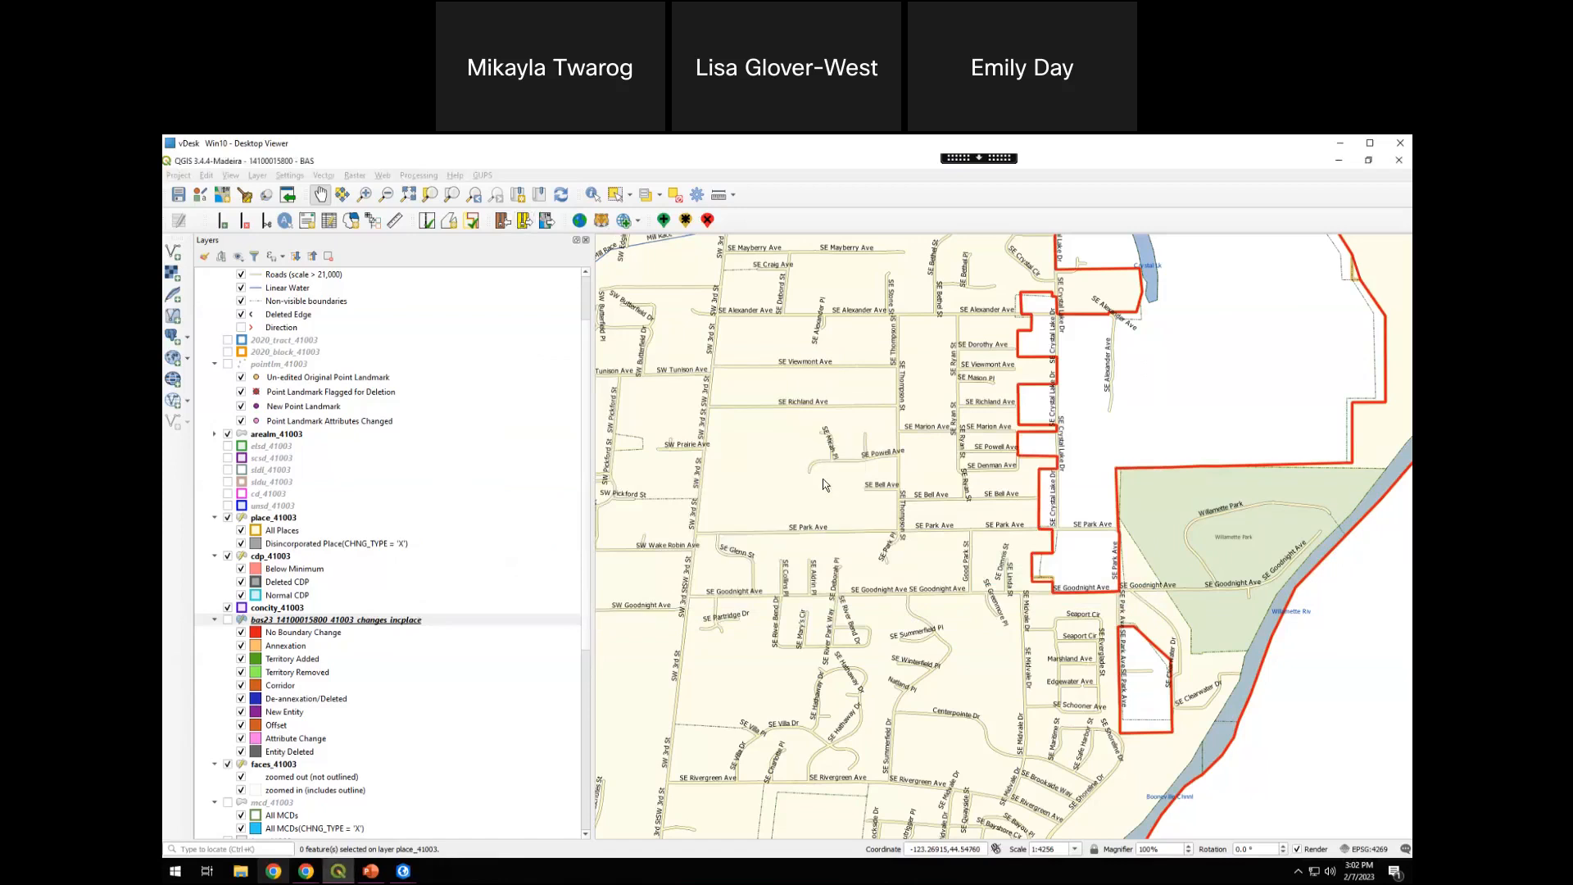
click(875, 545)
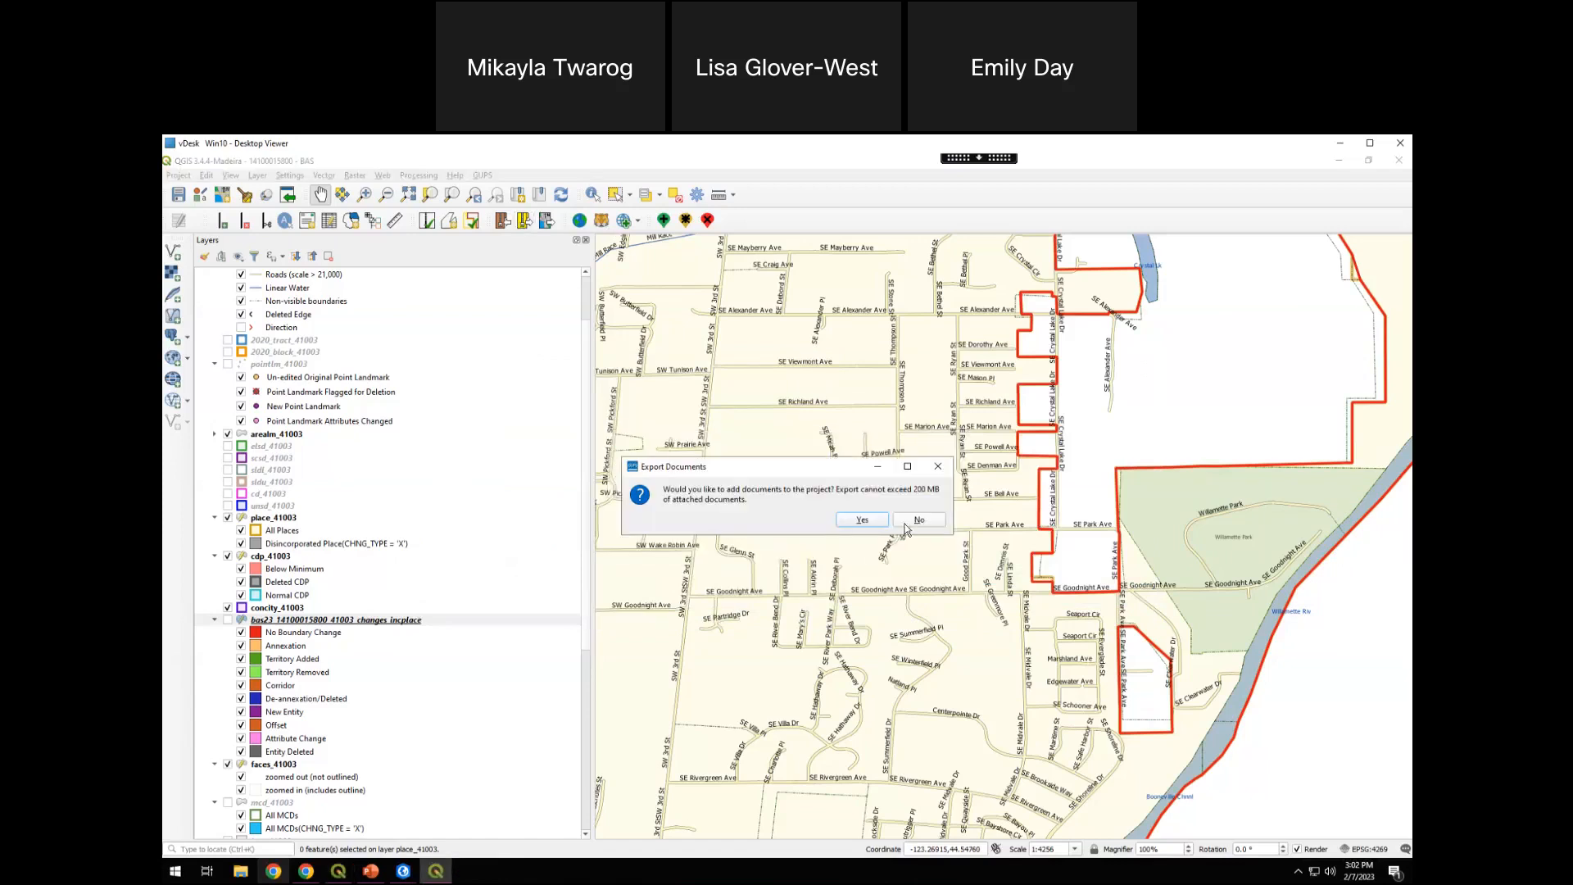
click(863, 519)
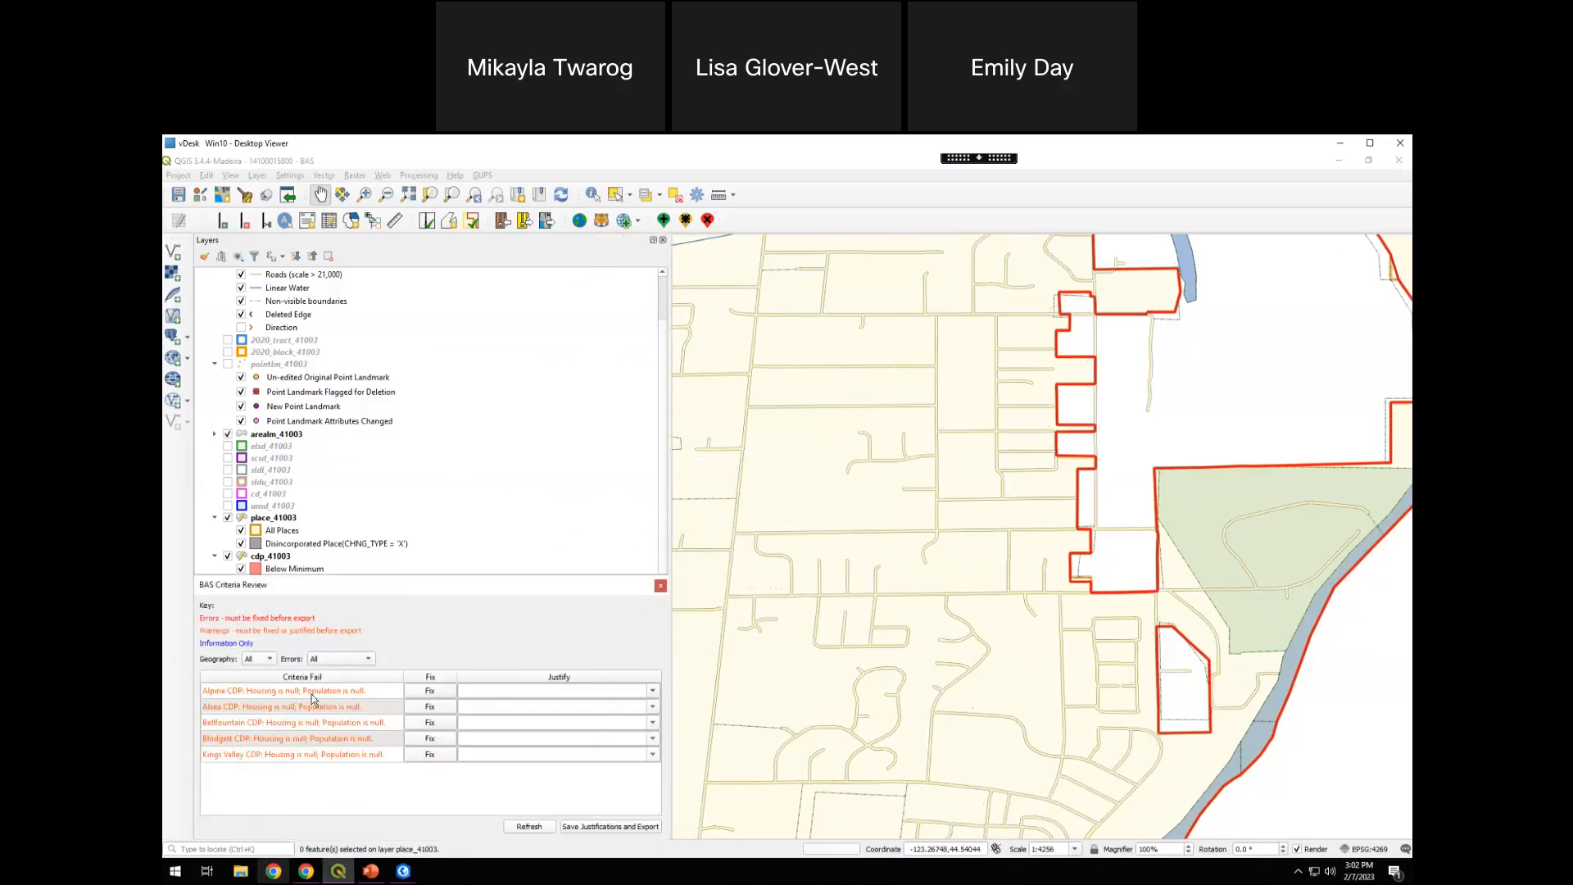
click(369, 706)
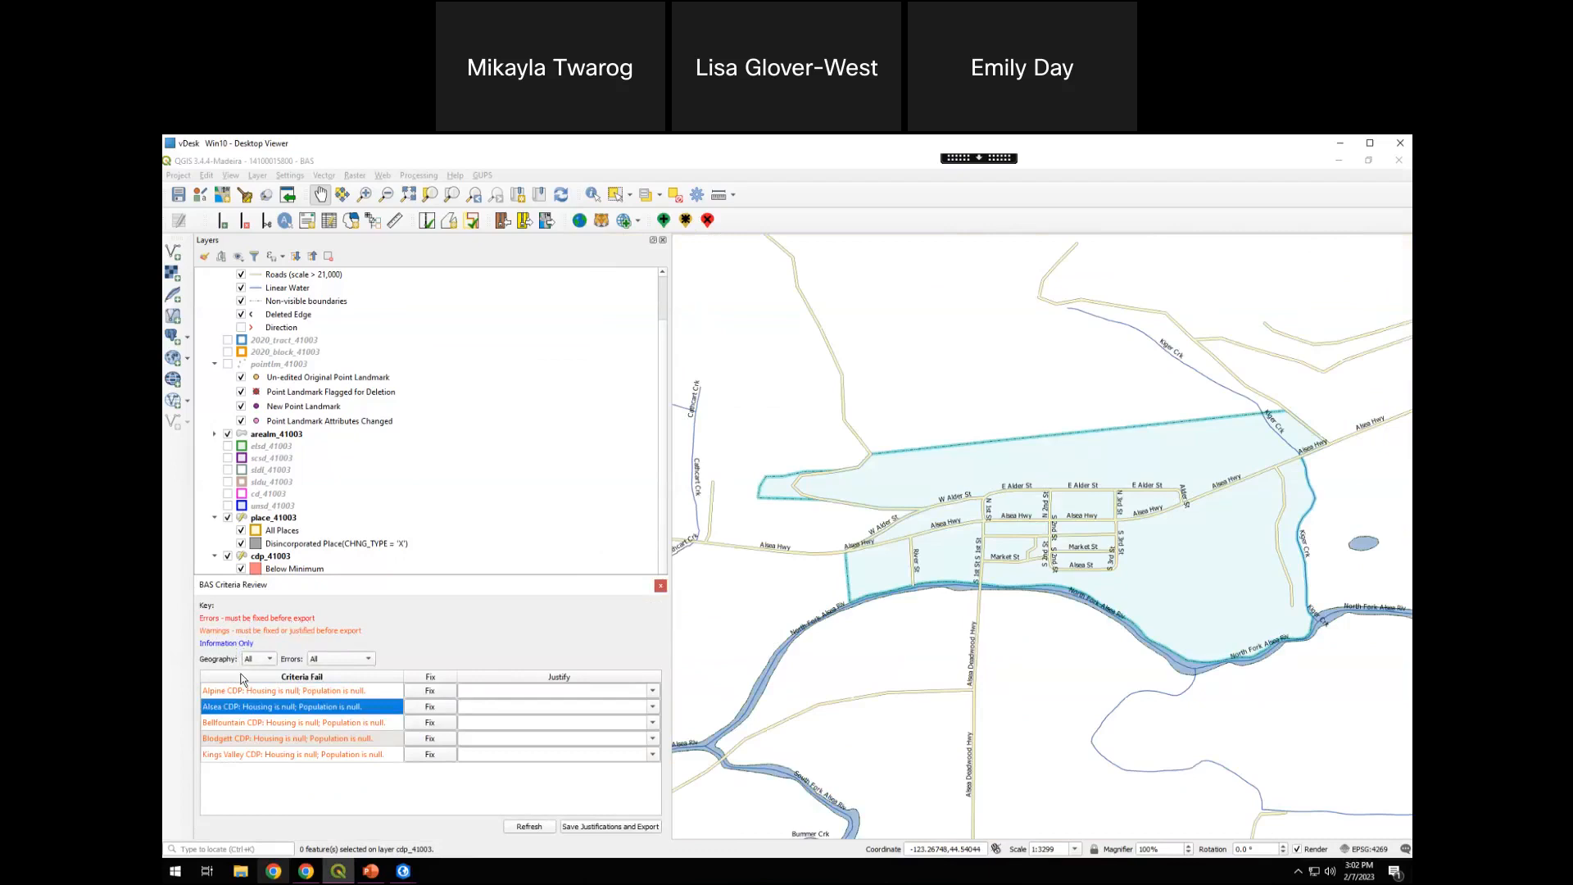
Enter the justification "valid CDP" for the Alpine CDP warning and check the justification choices offered for the other CDPs
click(554, 689)
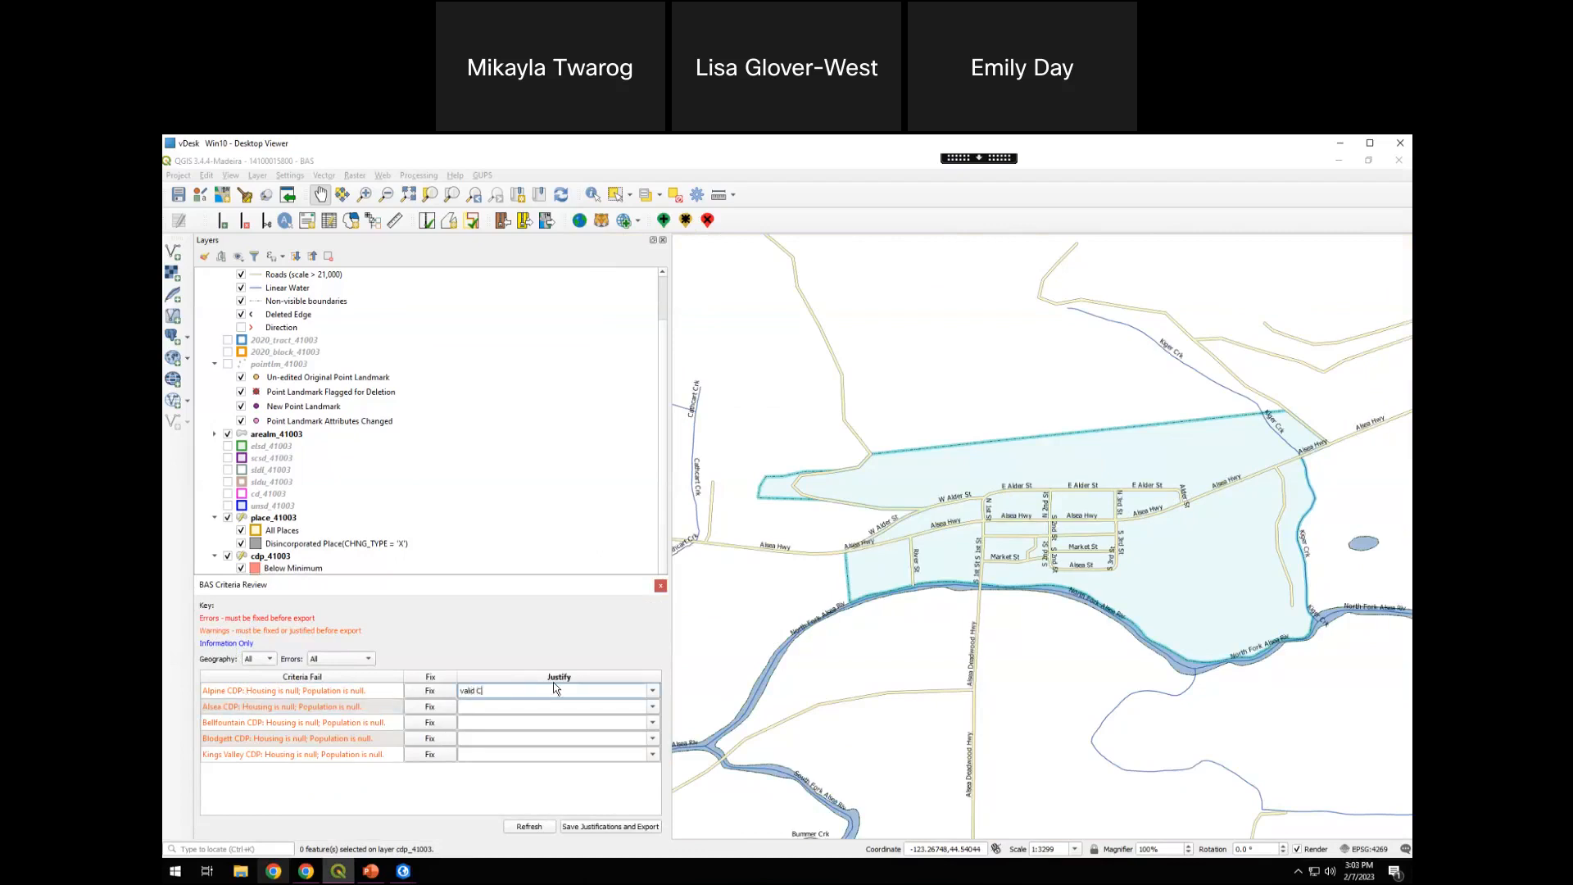
drag(487, 693, 459, 691)
click(553, 691)
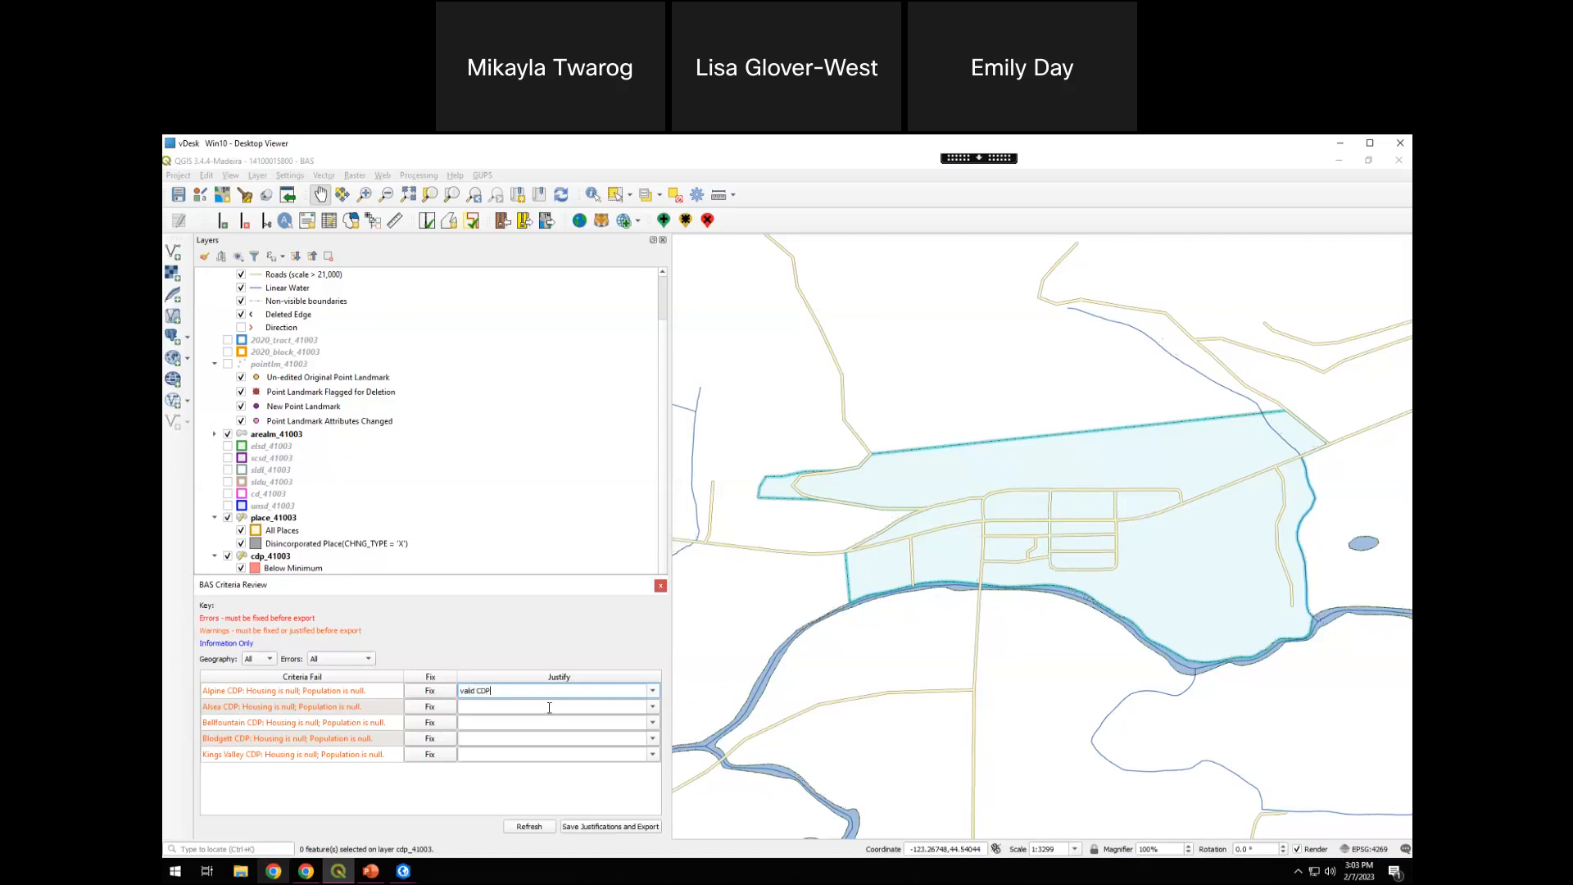
click(655, 691)
click(657, 720)
click(657, 721)
click(652, 706)
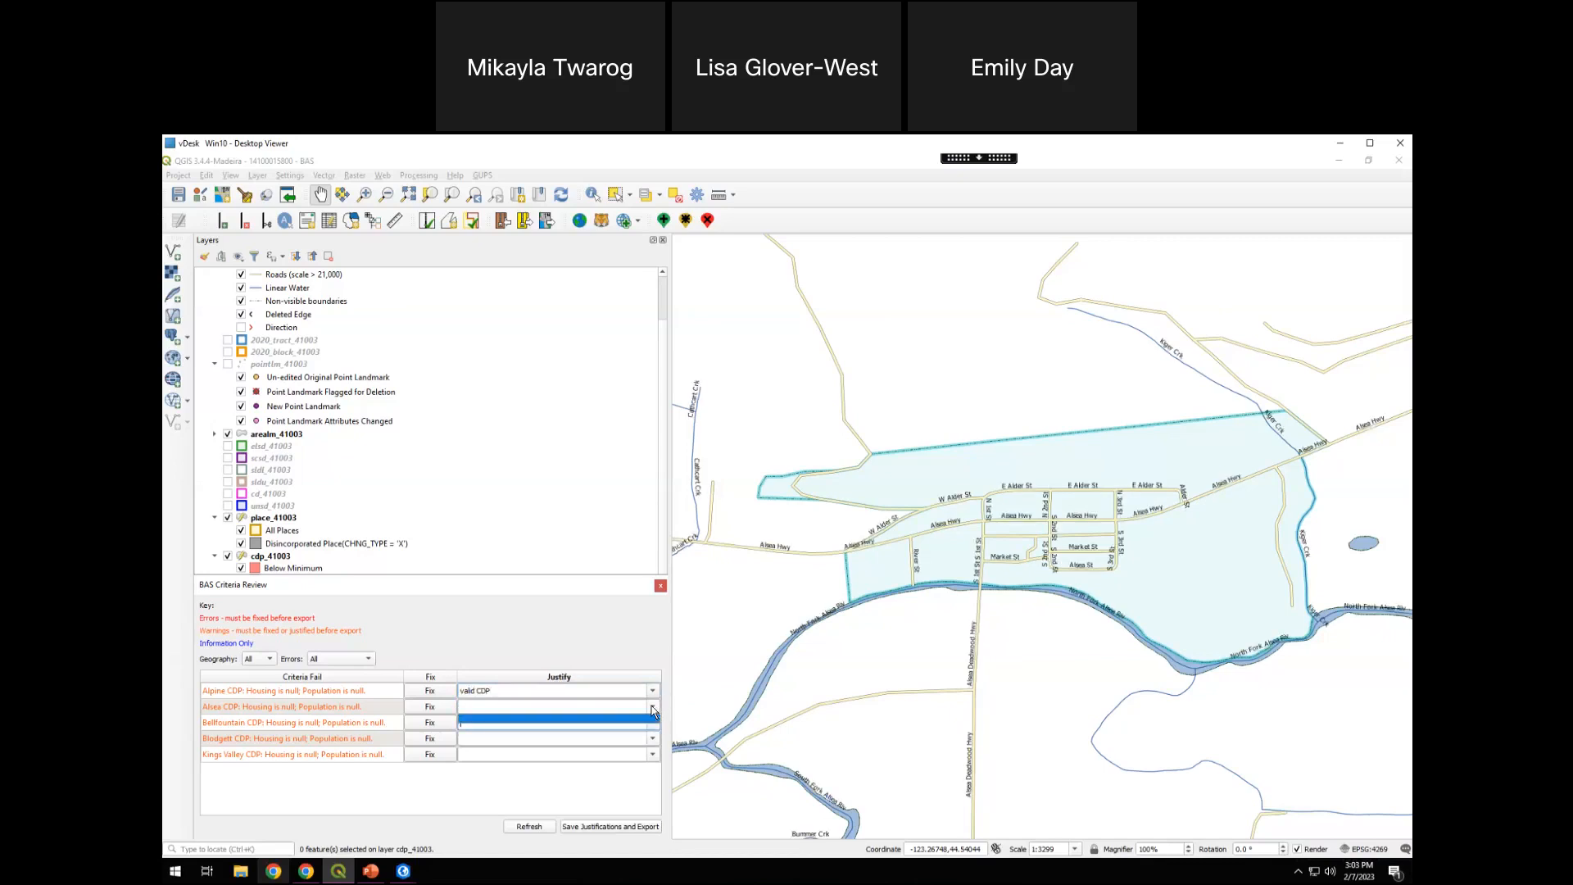
click(611, 691)
Copy the "valid CDP" justification from Alpine CDP to the Alsea, Bellfountain, Blodgett and Kings Valley CDP warnings
drag(532, 691, 457, 693)
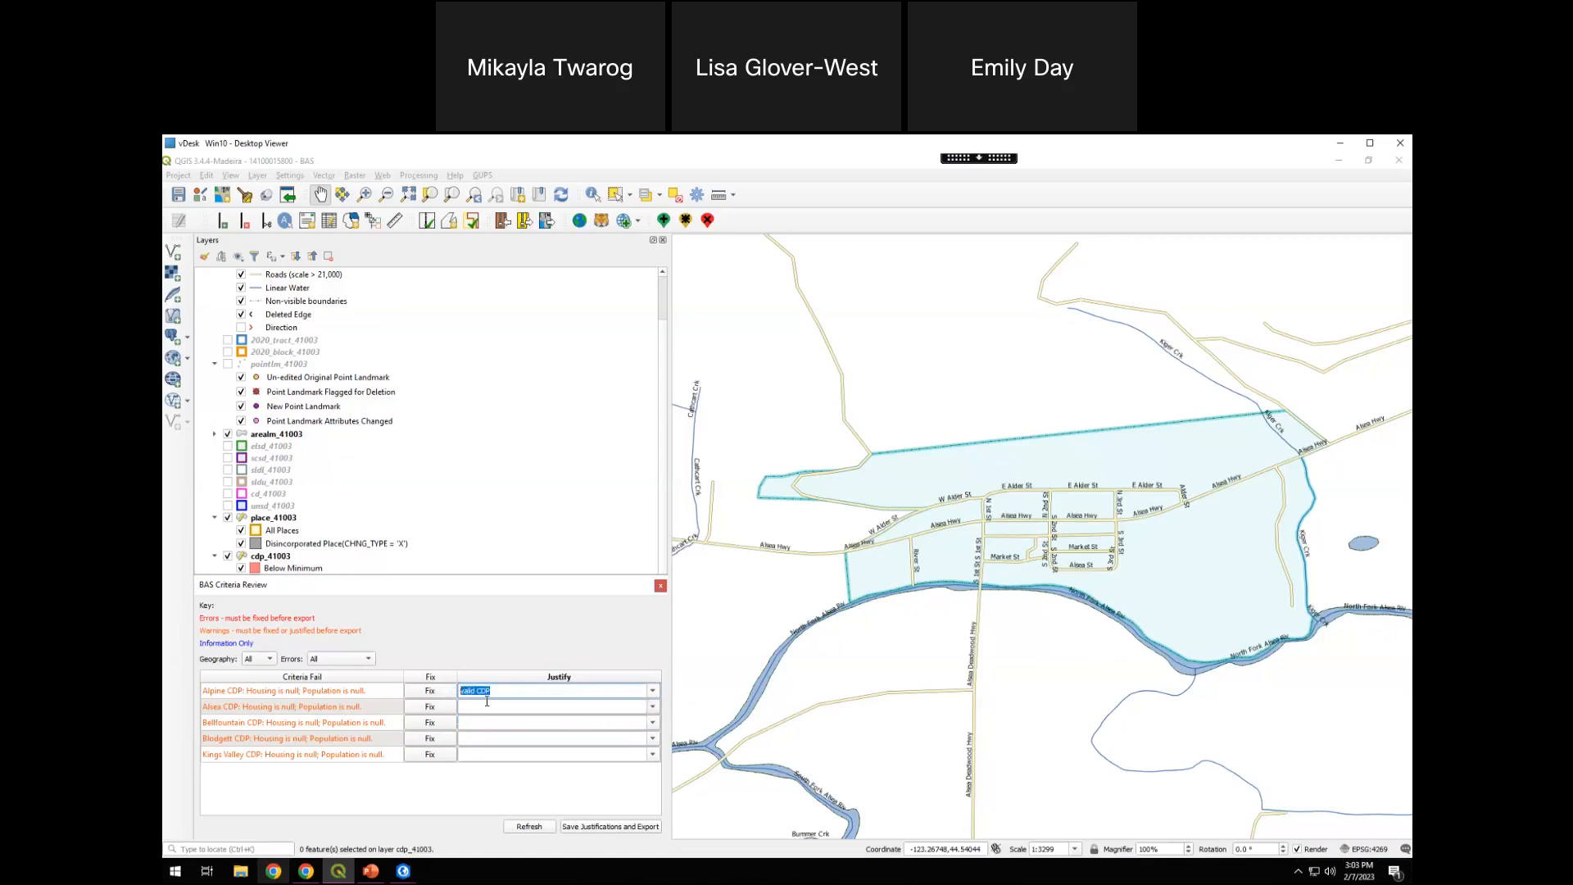
key(ctrl+c)
click(496, 707)
key(ctrl+v)
click(494, 722)
key(ctrl+v)
click(495, 738)
key(ctrl+v)
click(500, 754)
key(ctrl+v)
Try to save the justifications and export, and close the BAS Criteria Review, discarding the modified justifications
click(607, 828)
click(910, 524)
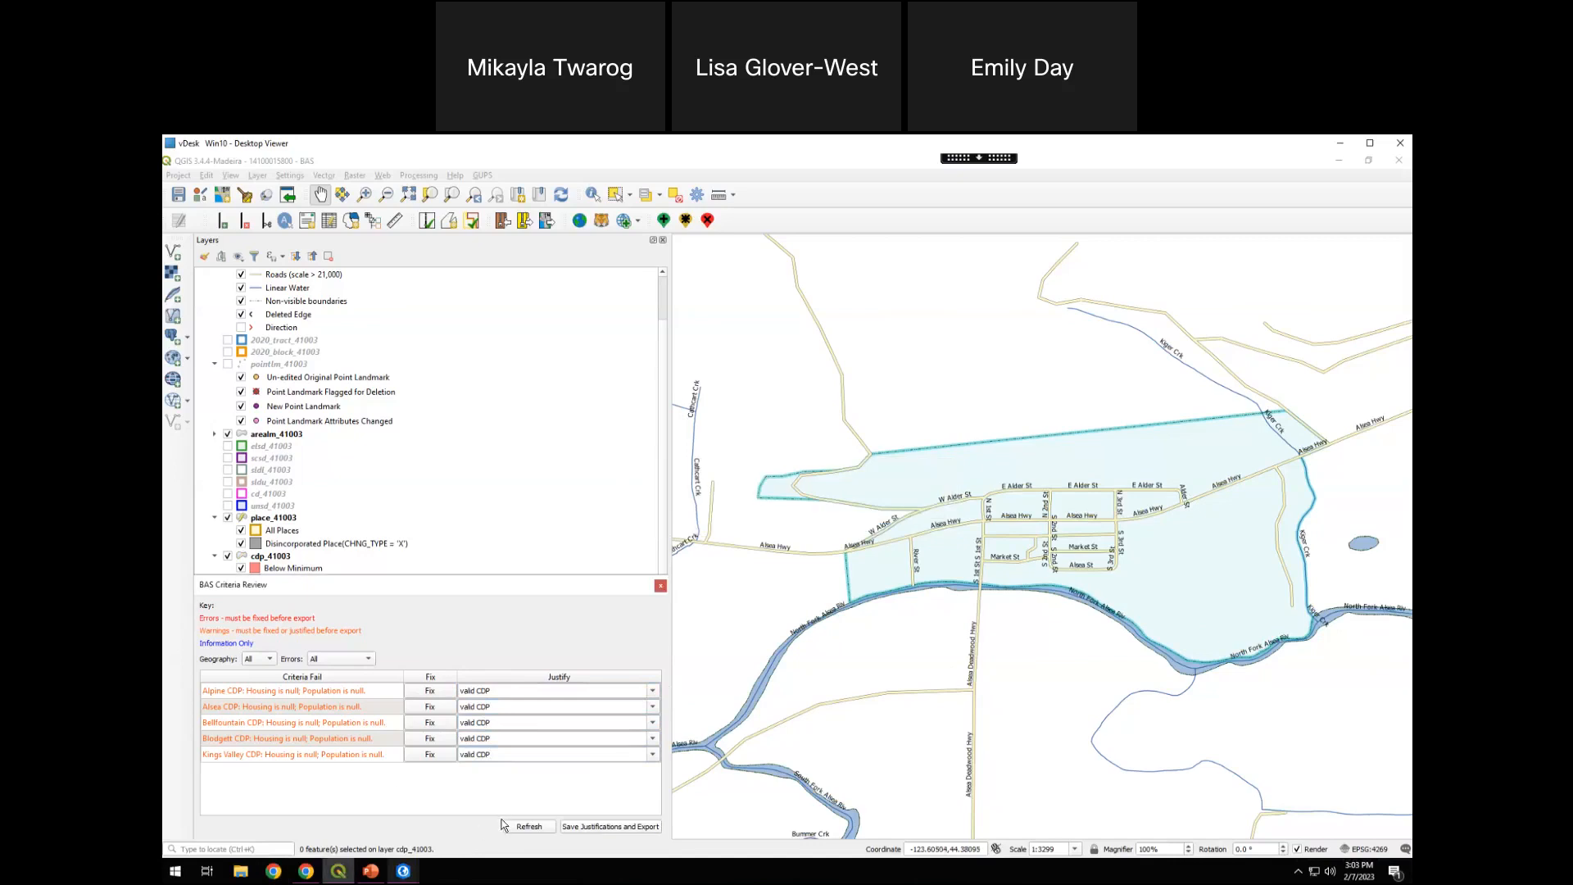
click(661, 586)
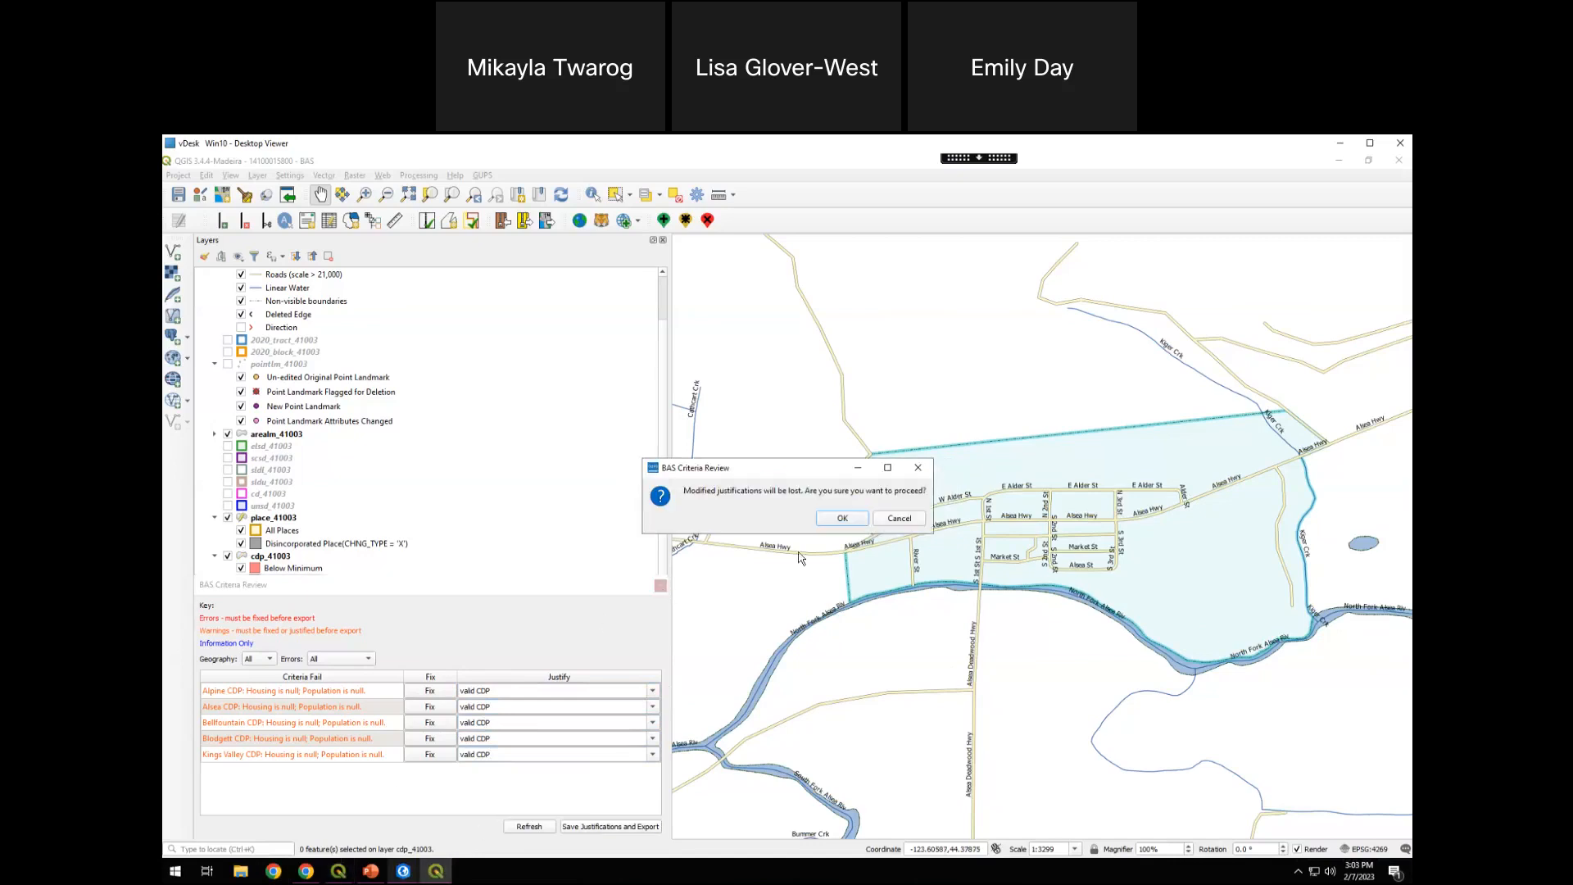
click(840, 522)
Restart the Export for Census zip, continue past the quality control reviews, and decline opening the Criteria Review Tool
click(524, 221)
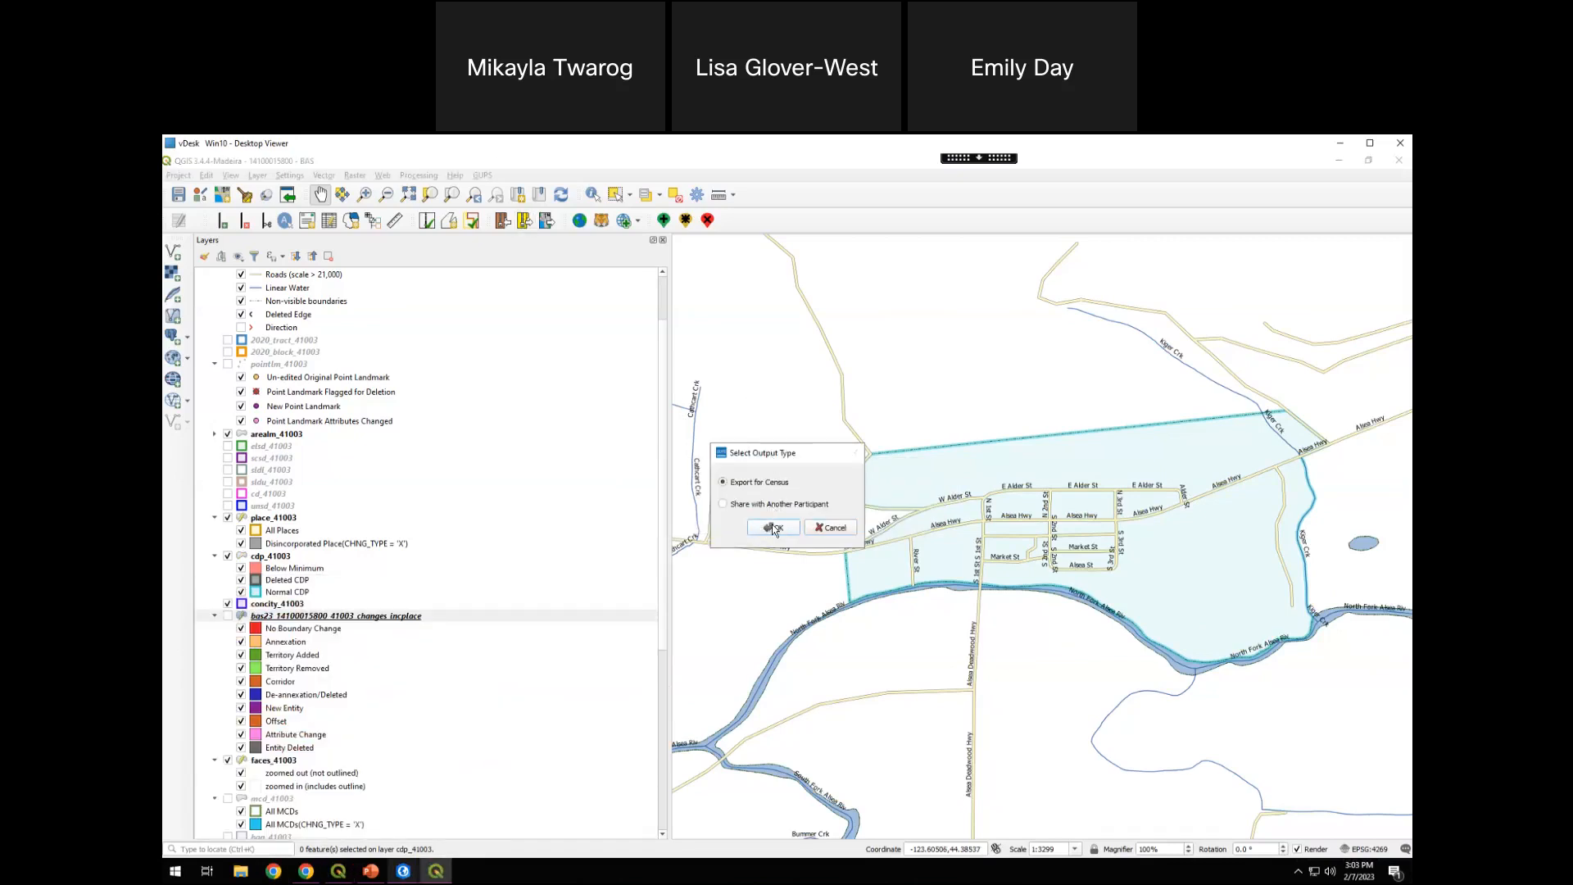
click(773, 528)
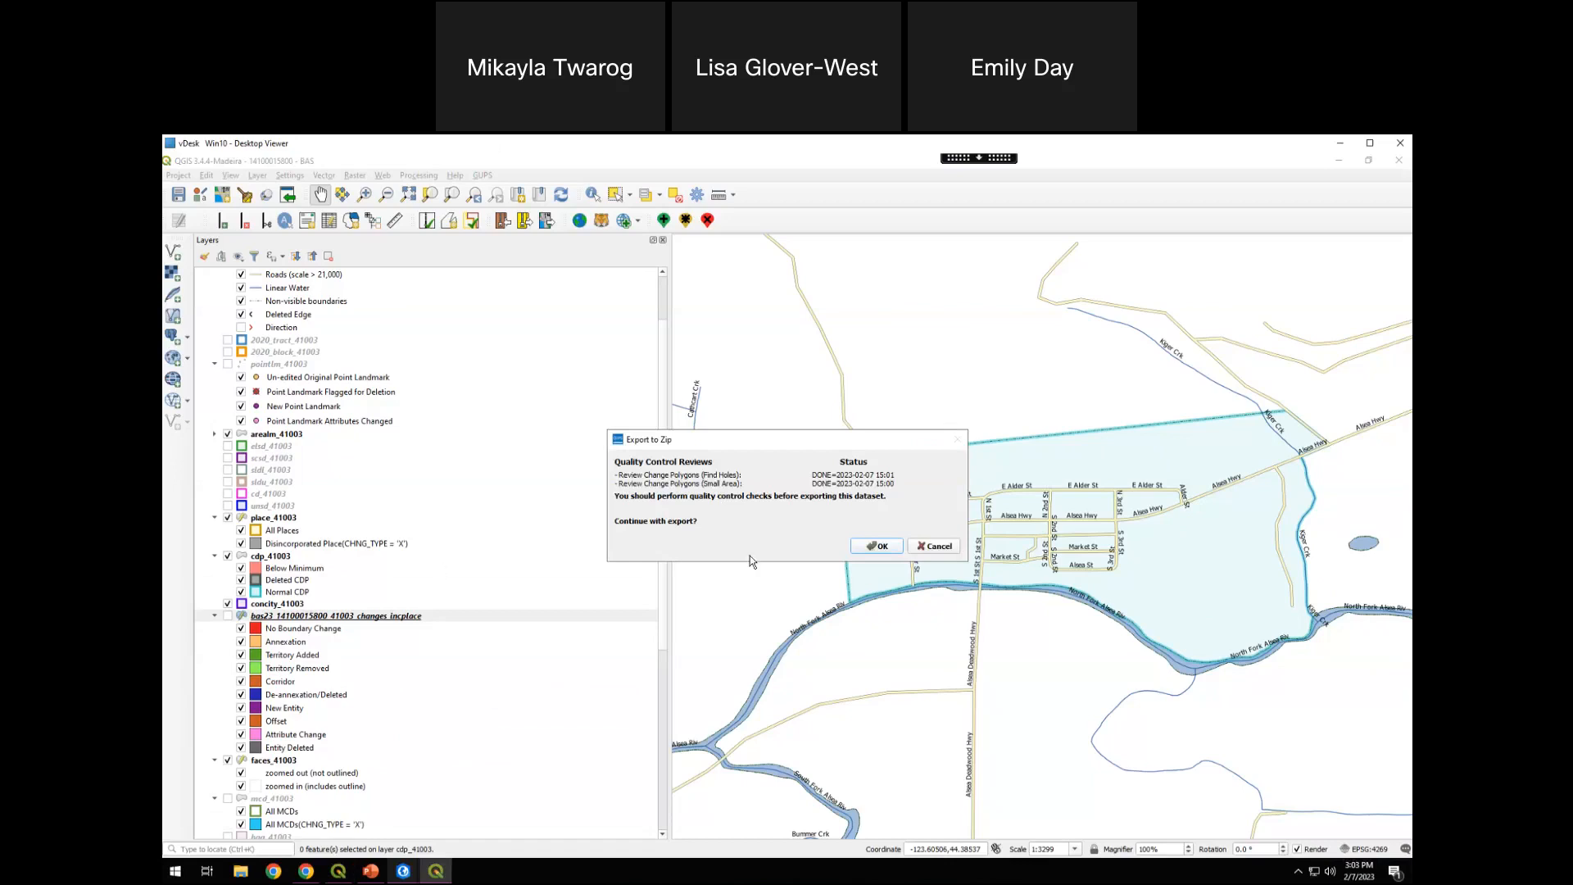
click(875, 547)
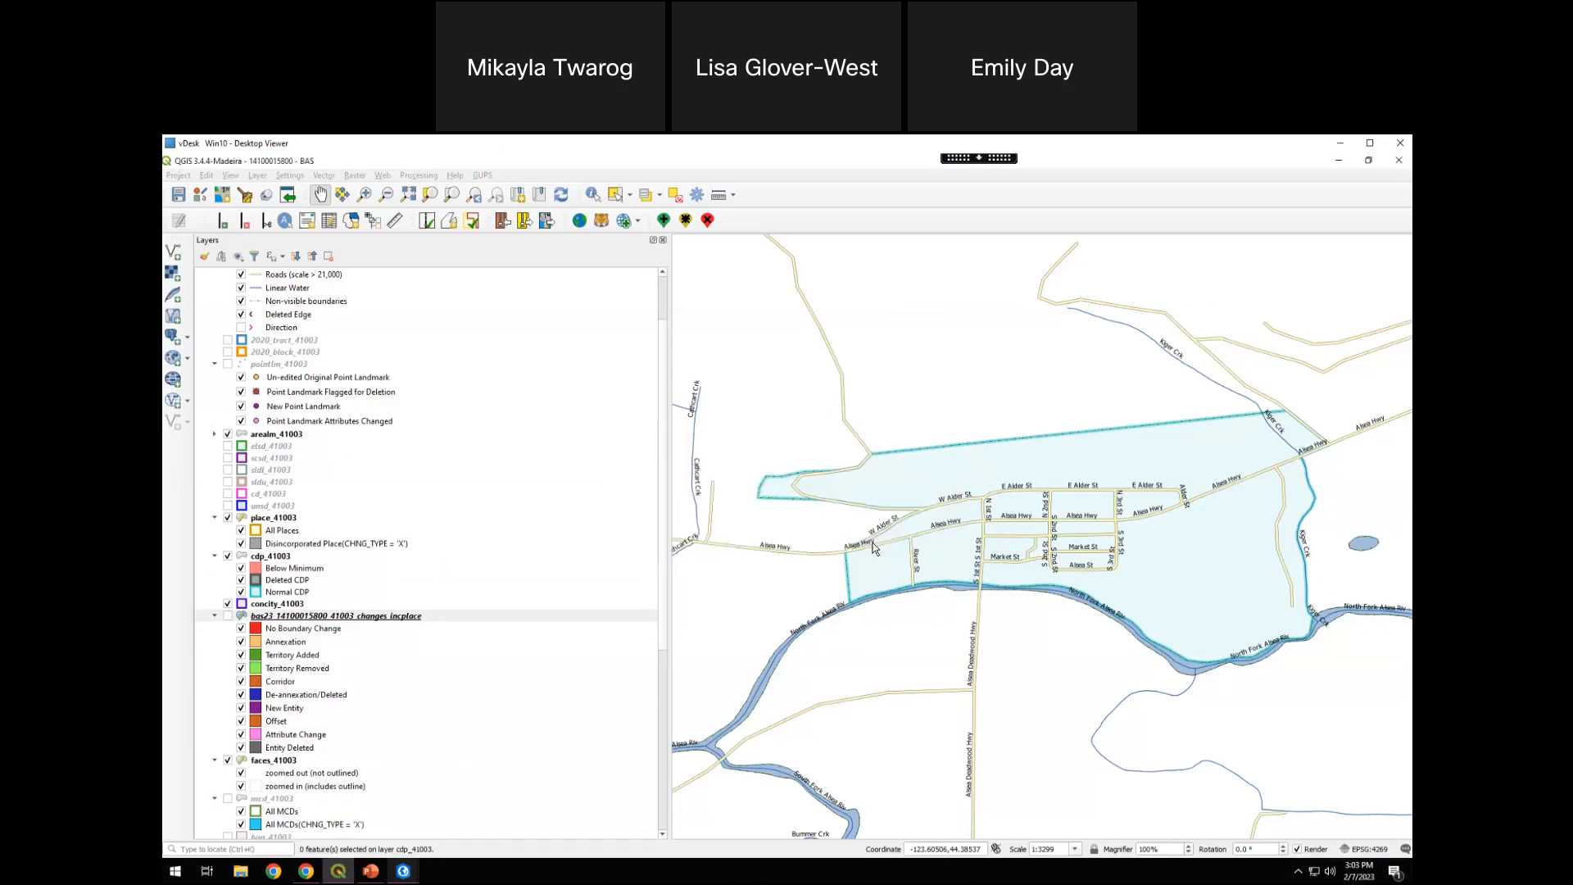
click(922, 521)
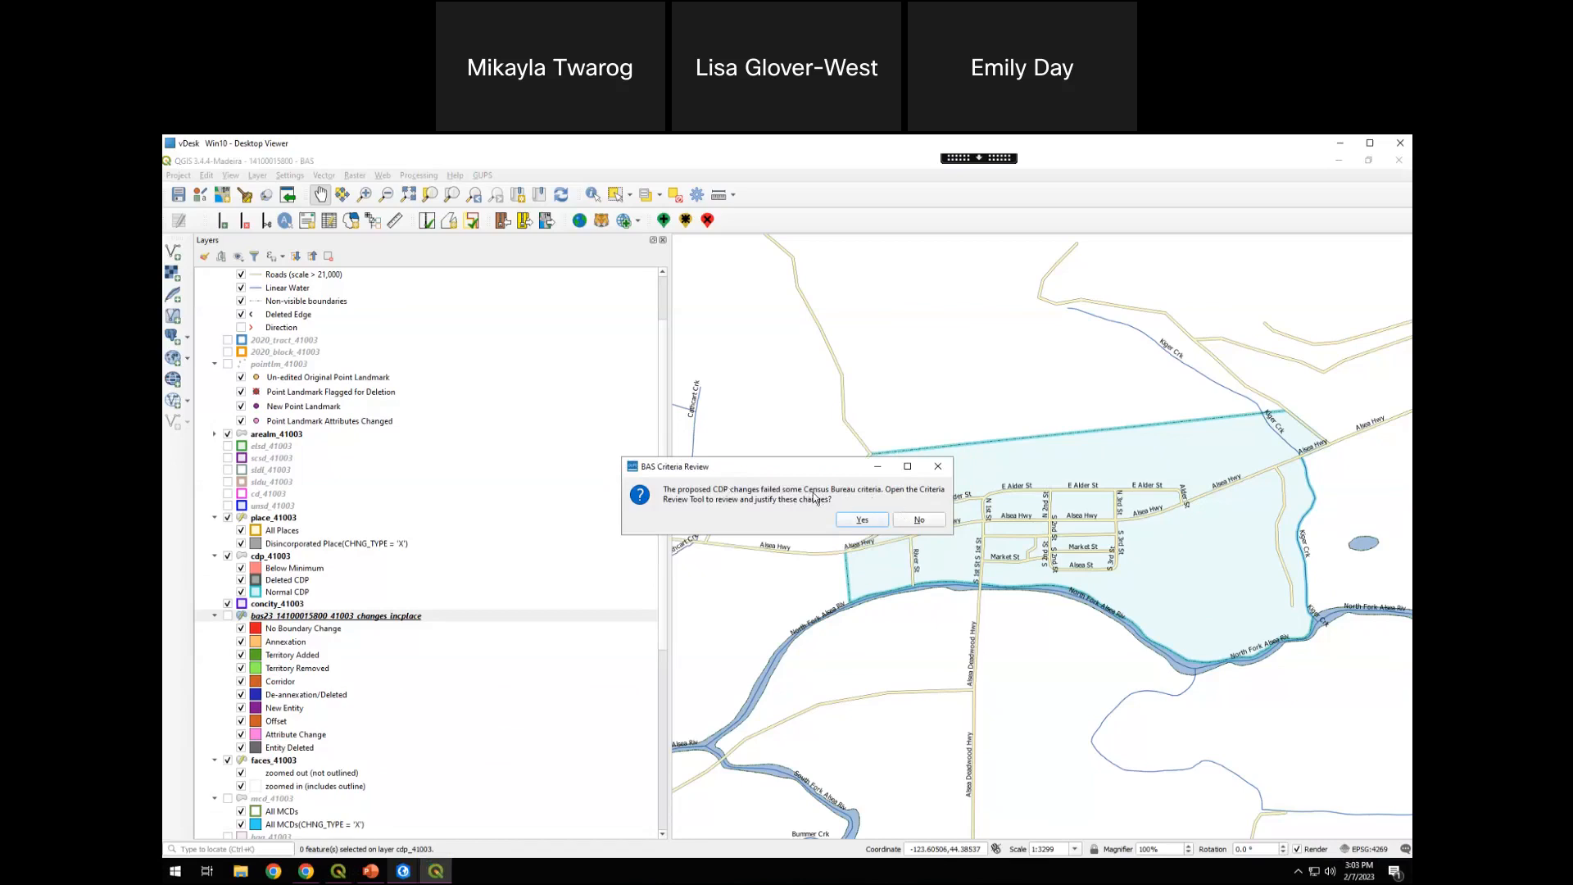
click(918, 519)
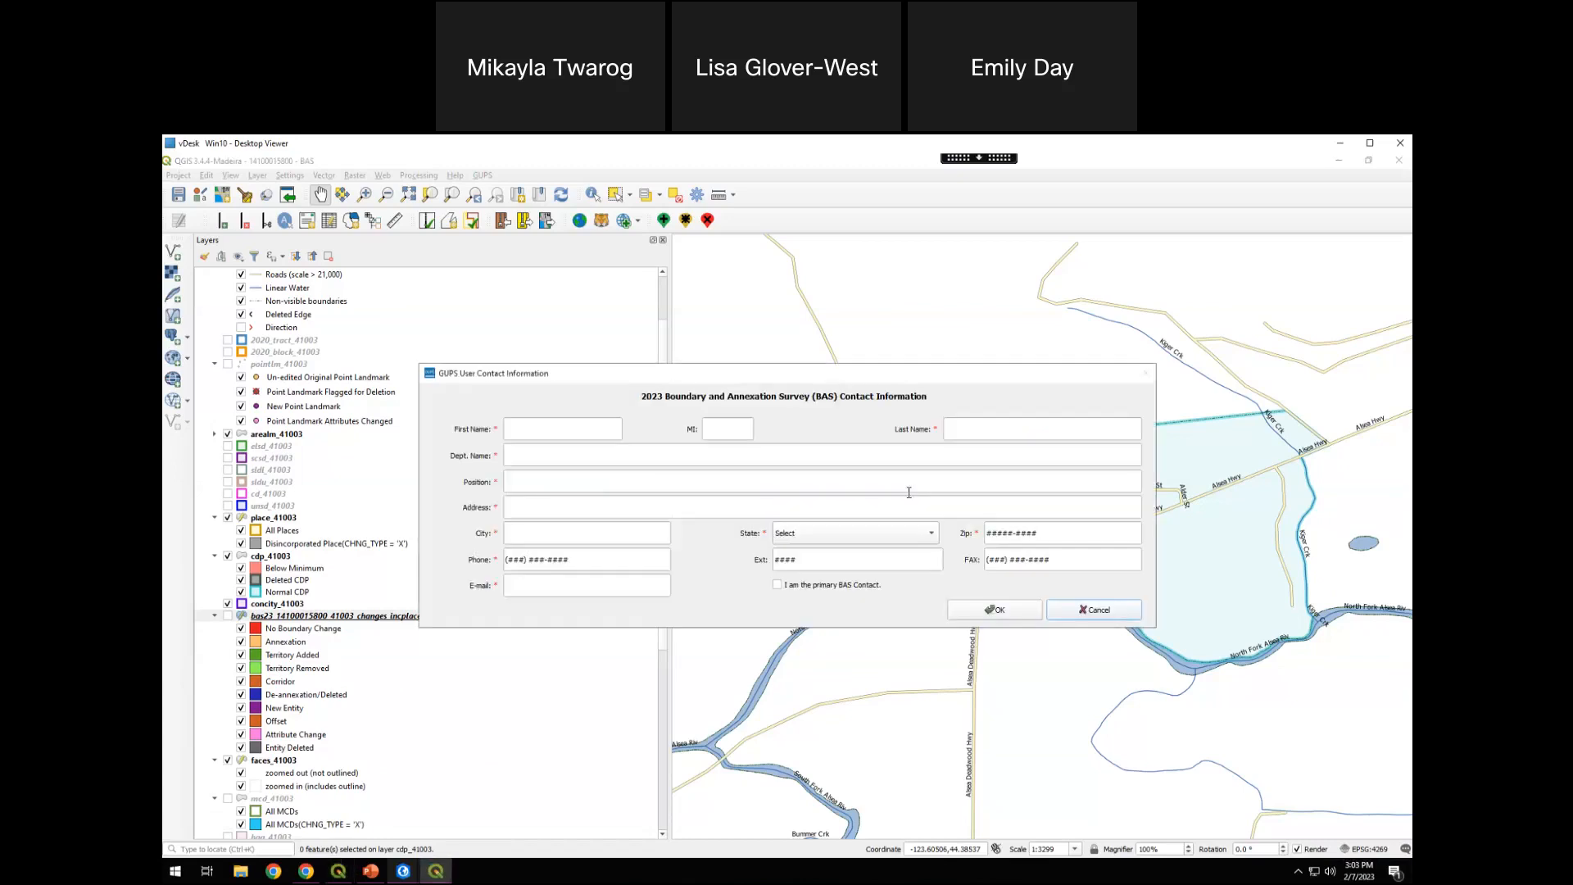
Enter the contact's first name, last name and street address, with GIS as both department name and position
click(595, 427)
key(Tab)
key(Tab)
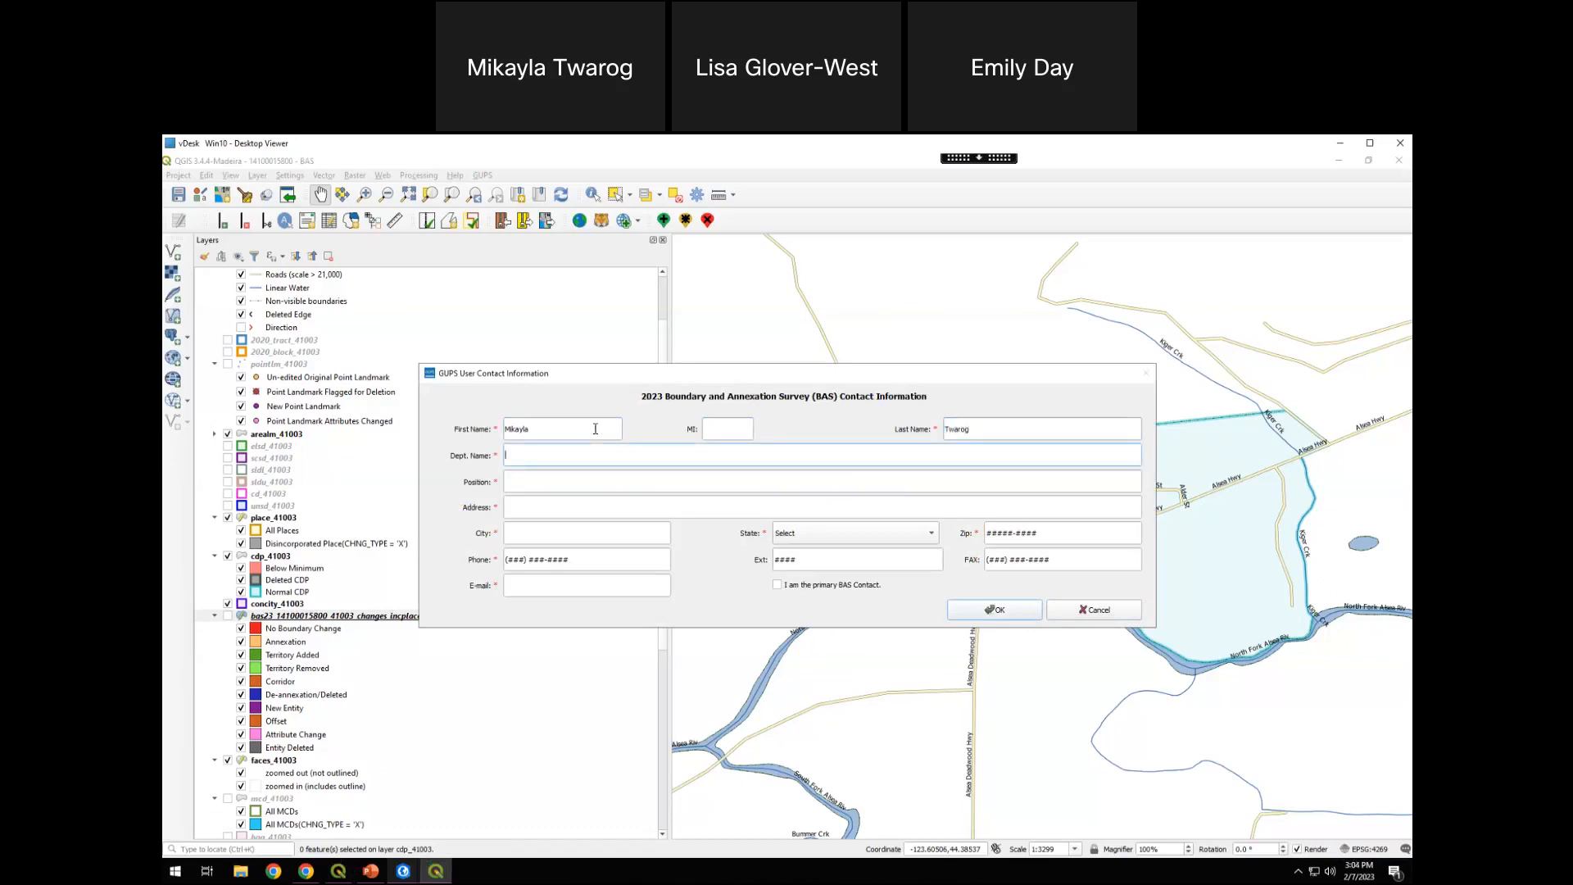
text(GIS)
key(Tab)
key(Tab)
text(1111 Main St)
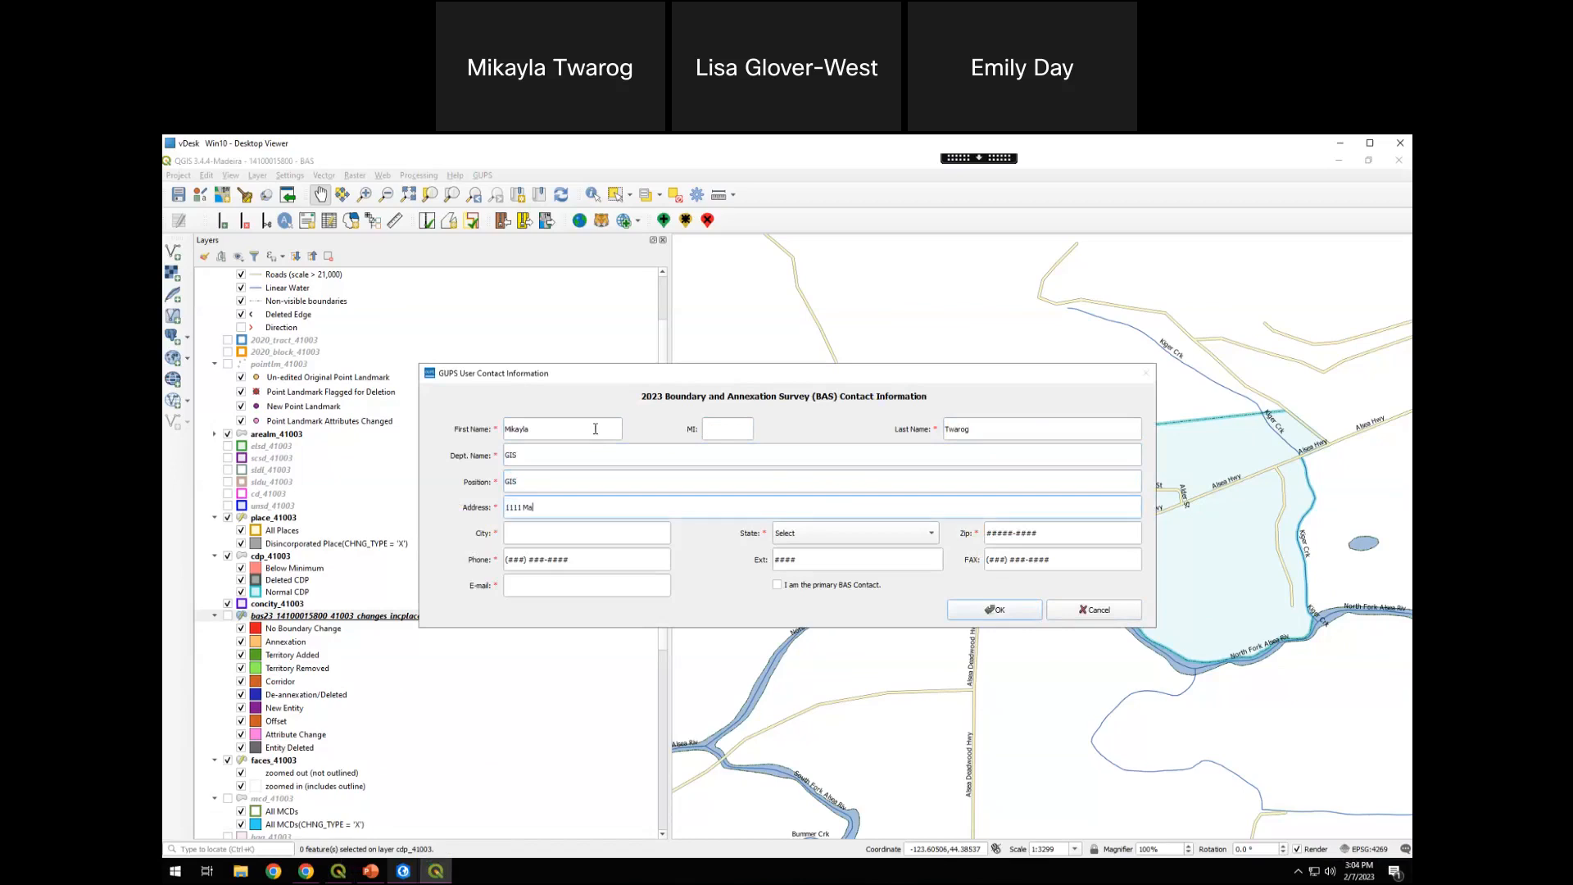
Fill in the city, state and zip code of the contact's address
key(Tab)
text(Suitland)
key(Tab)
key(m)
key(m)
key(Tab)
text(111) 111-11)
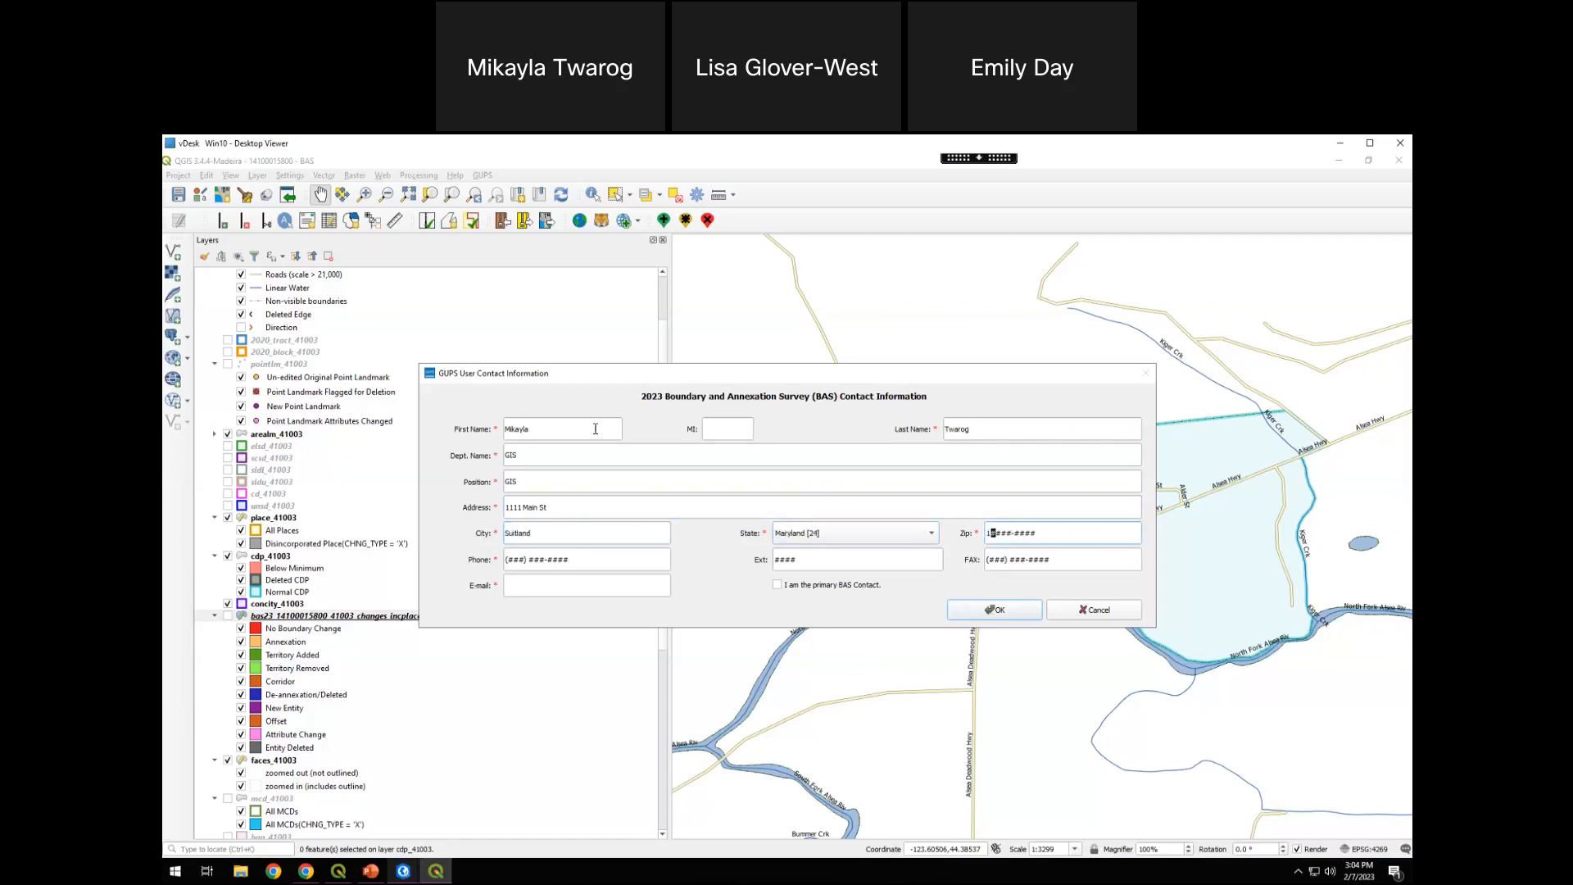
text(1)
key(Tab)
Enter the contact's phone number and e-mail, and submit the contact information to create the export zip
text(1111111111)
key(Tab)
key(Tab)
key(Tab)
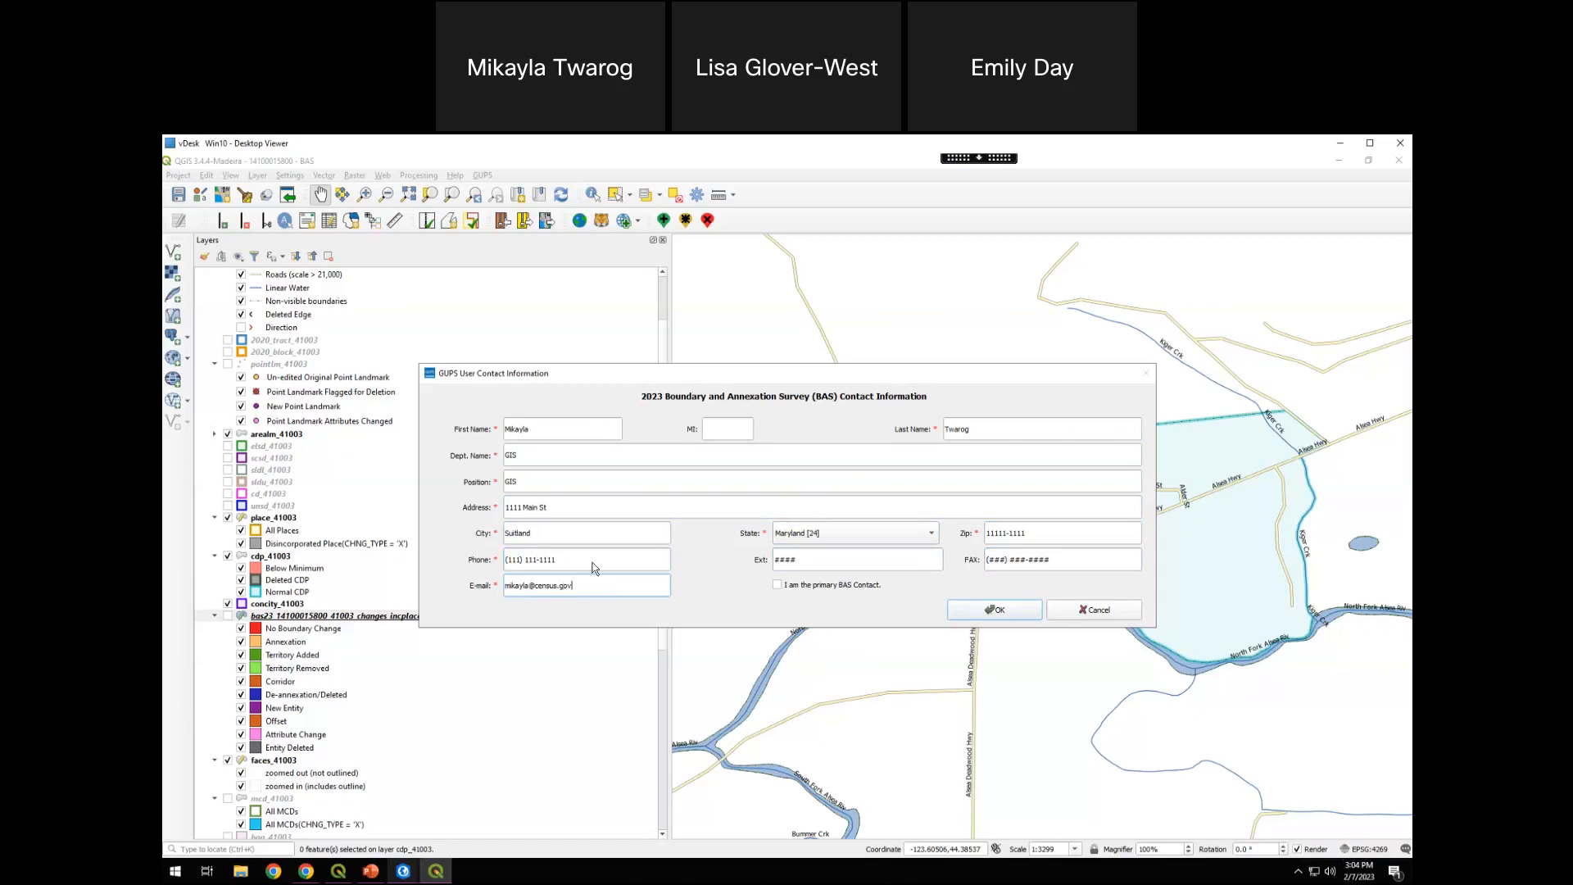
click(779, 586)
click(821, 586)
click(1009, 619)
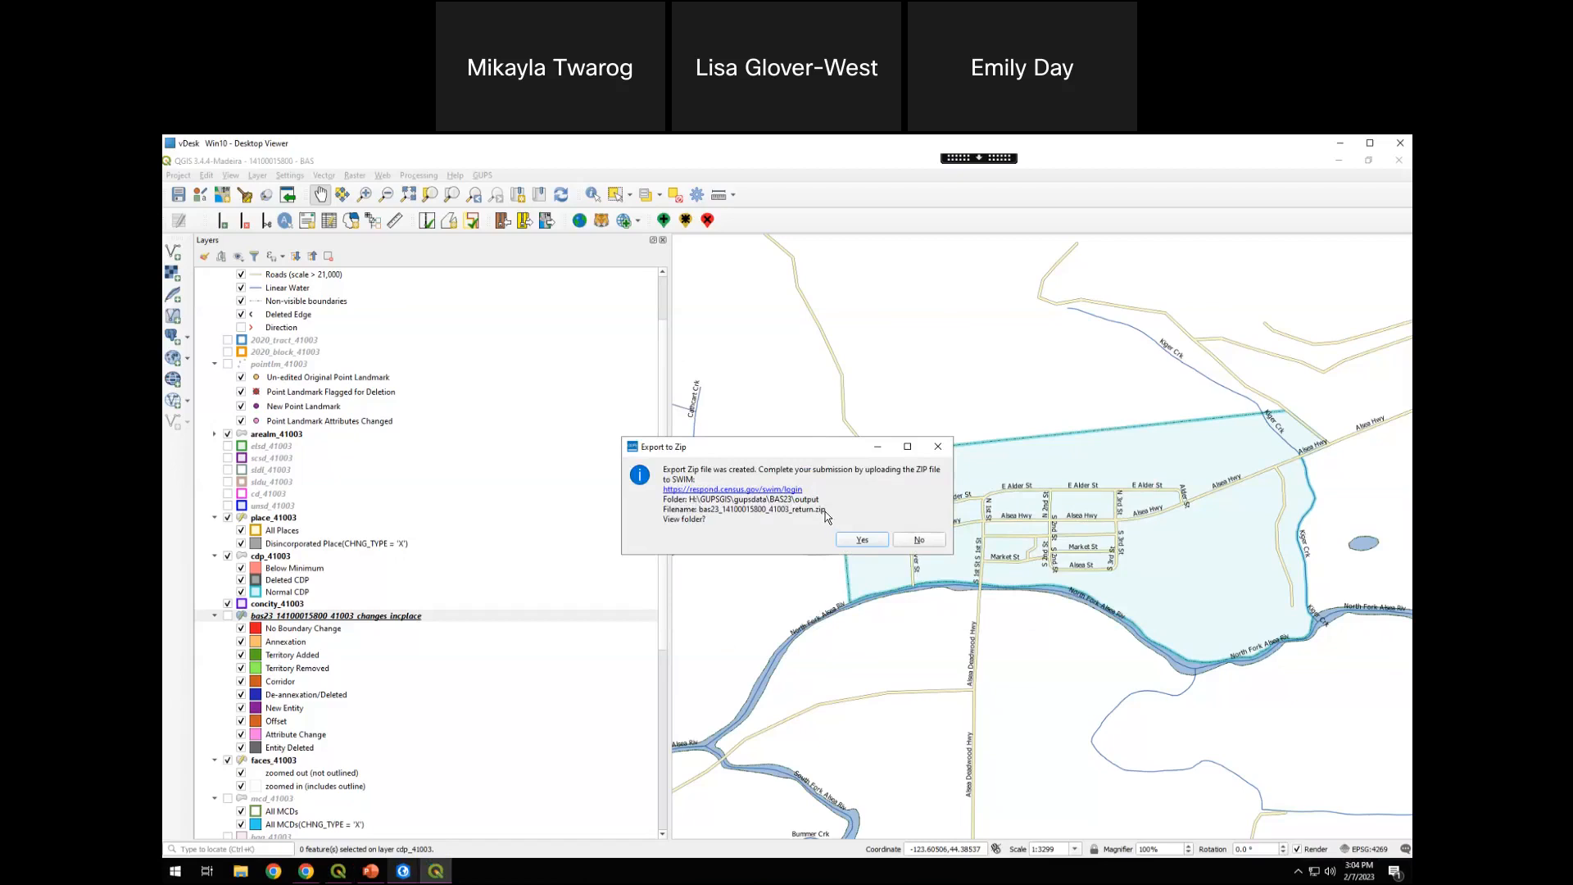
click(862, 541)
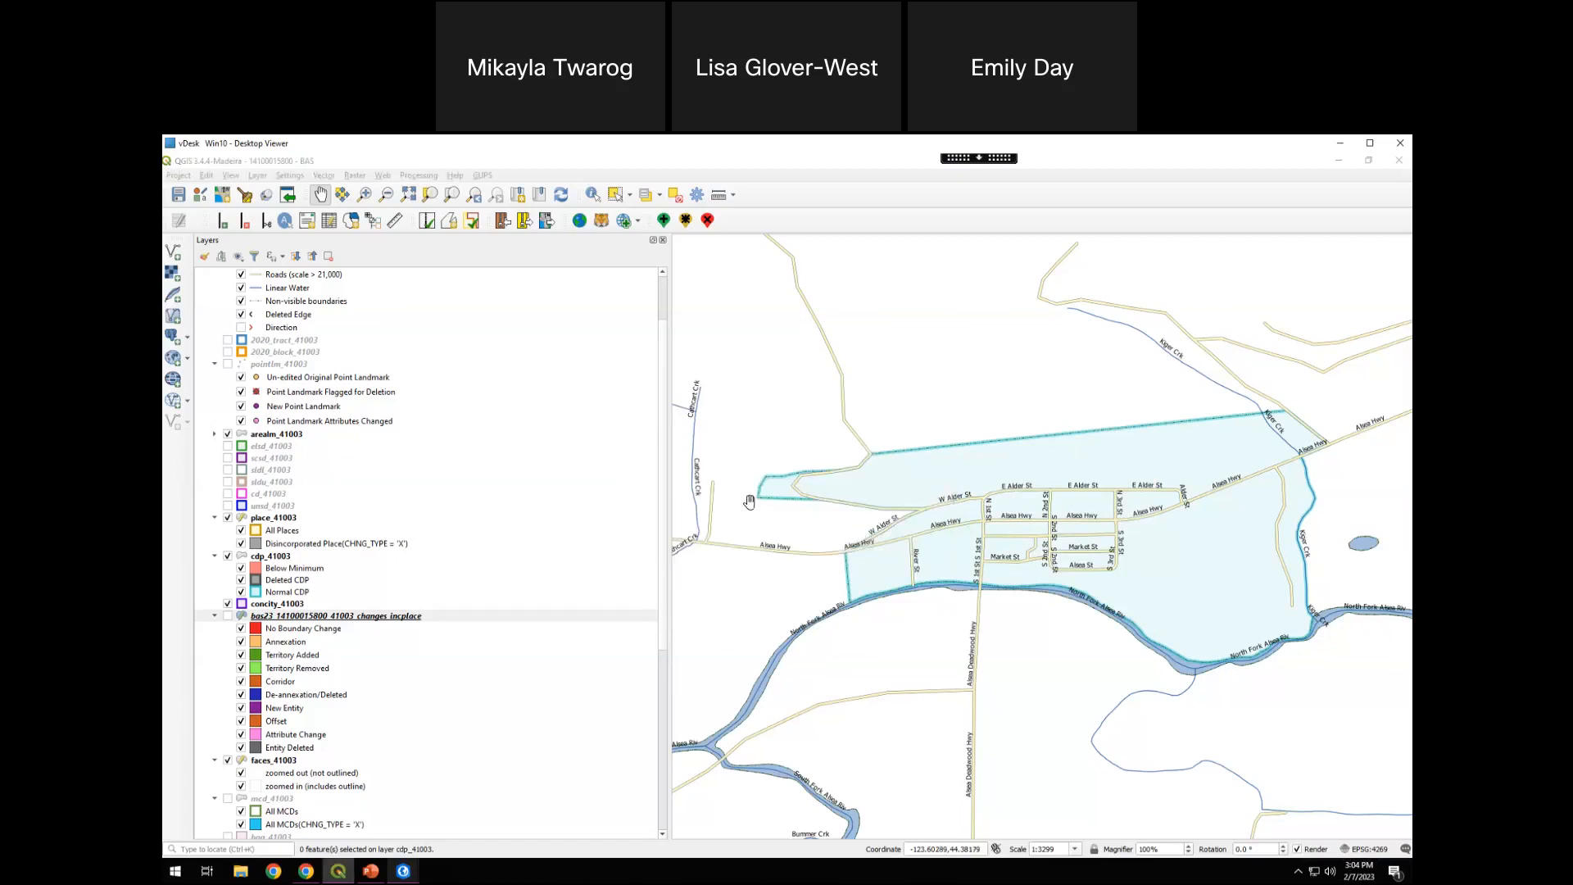
click(684, 389)
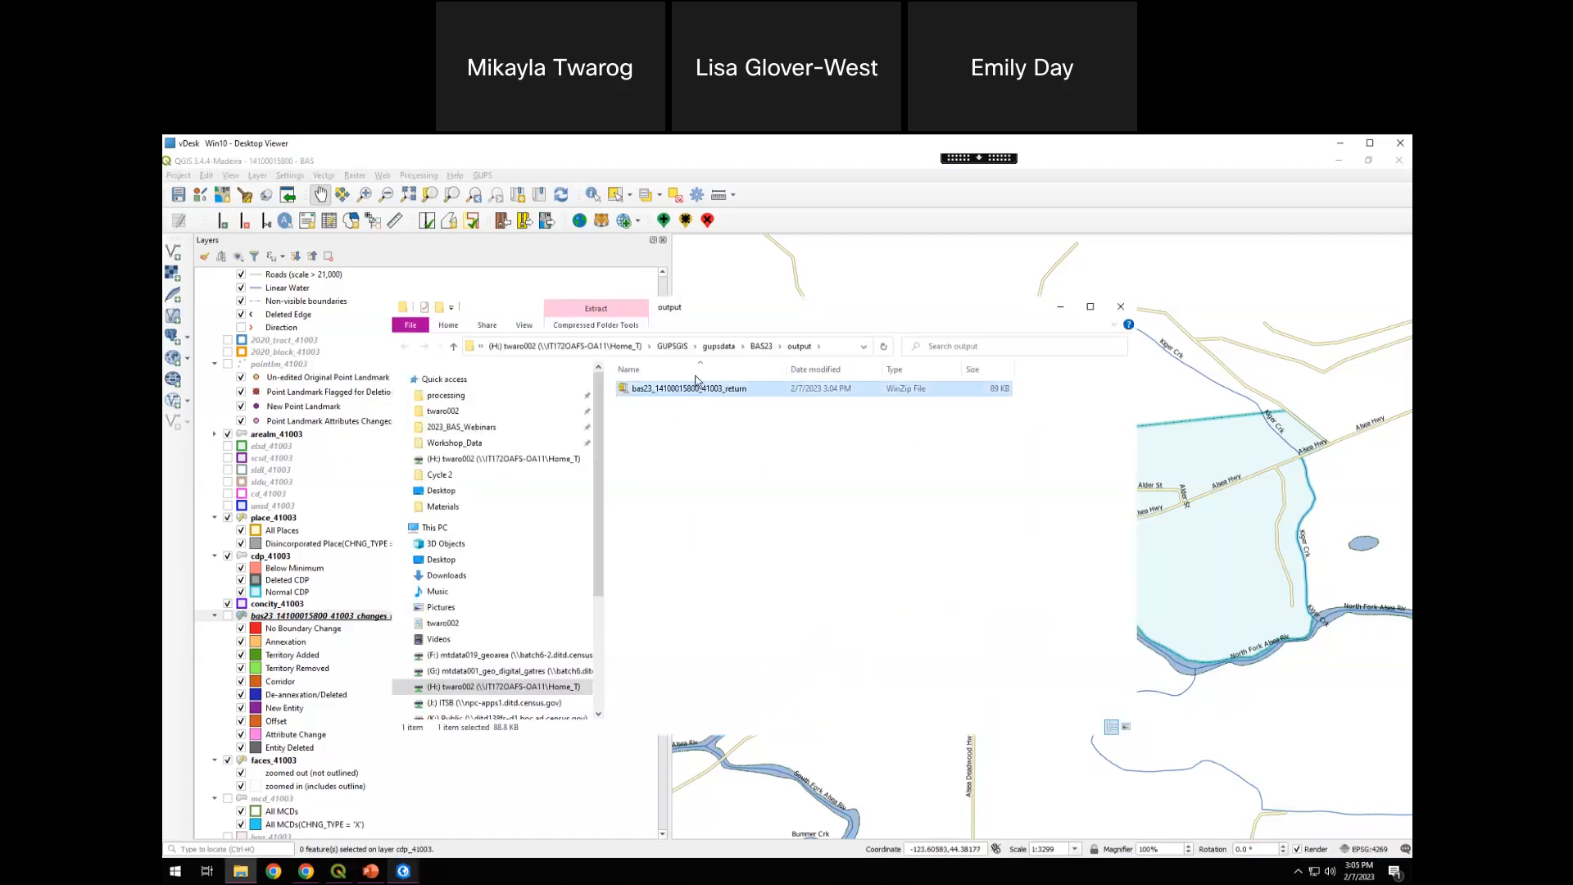
drag(751, 318, 560, 267)
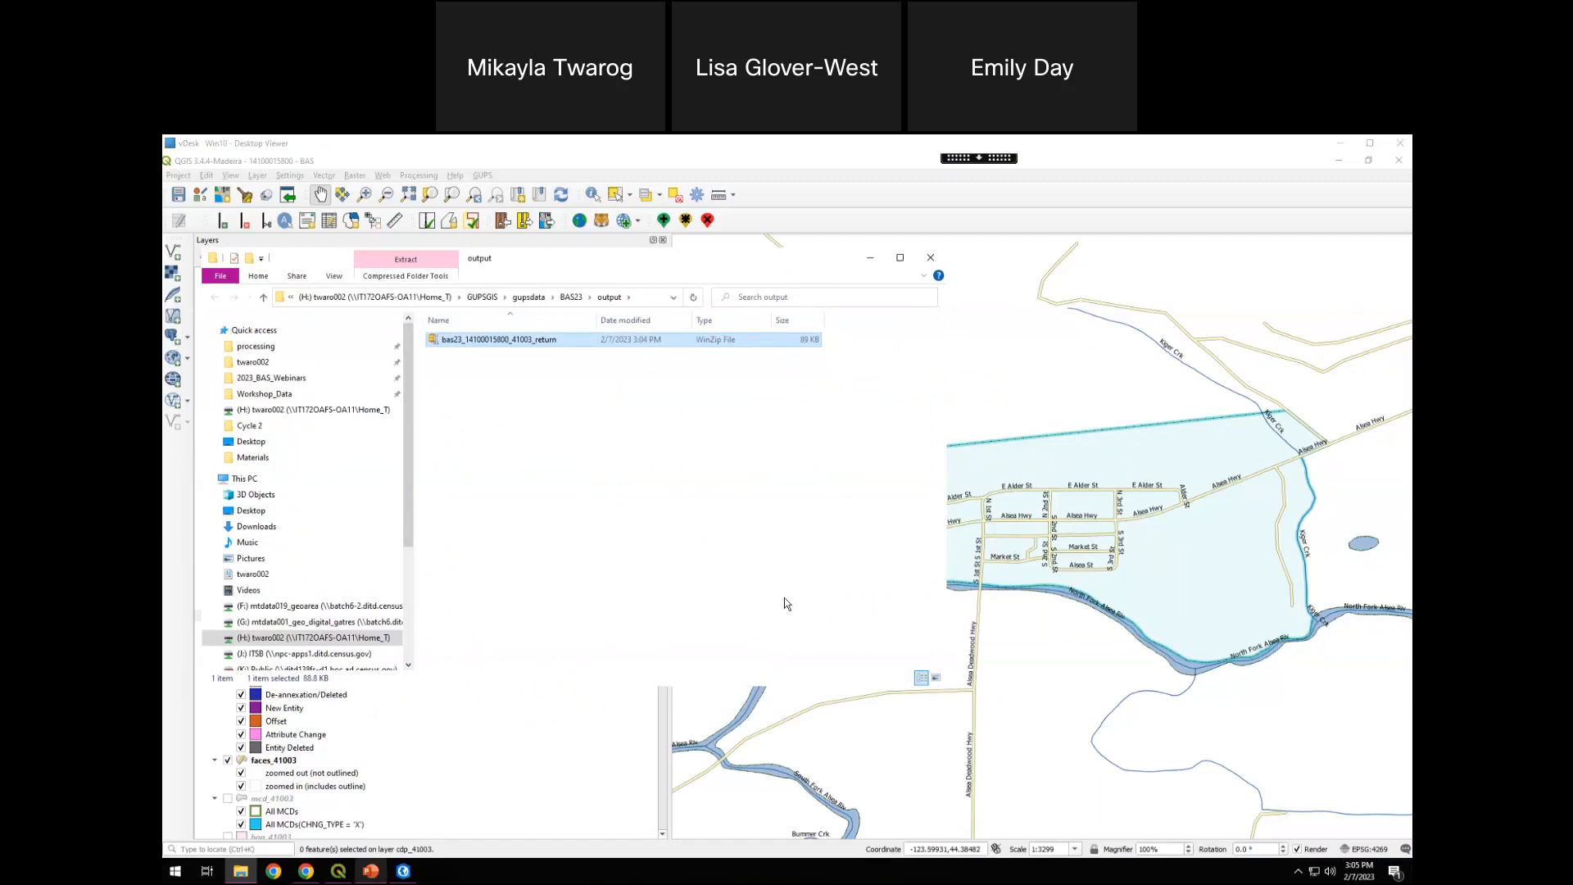
Switch to PowerPoint and start the slide show from slide 11, "Secure Web Incoming Module (SWIM)"
click(374, 871)
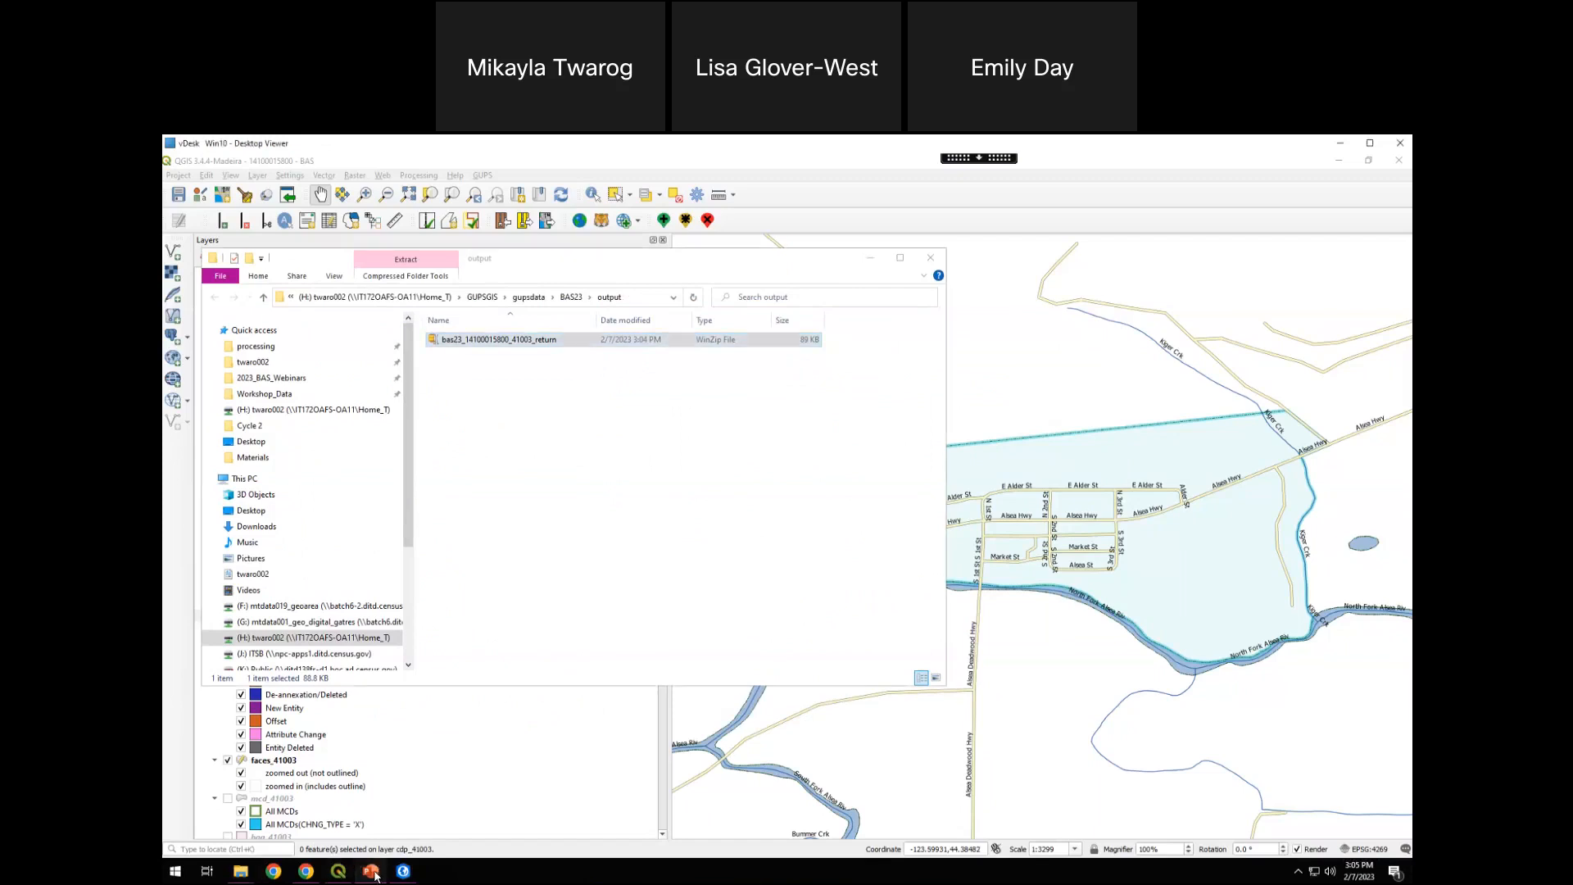
scroll(294, 661, down, 5)
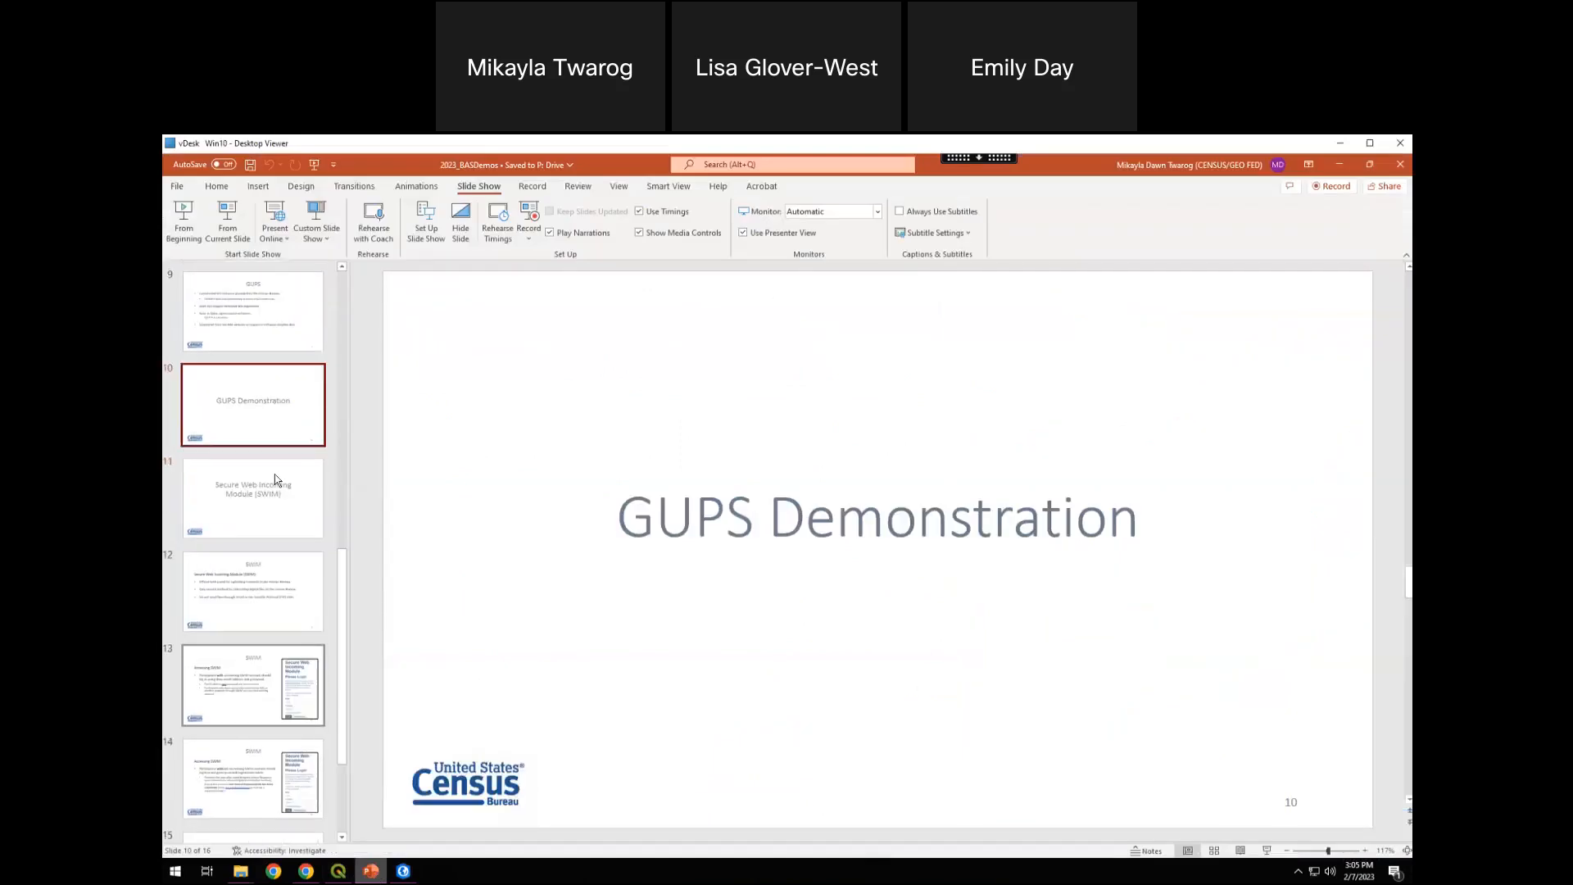
click(271, 509)
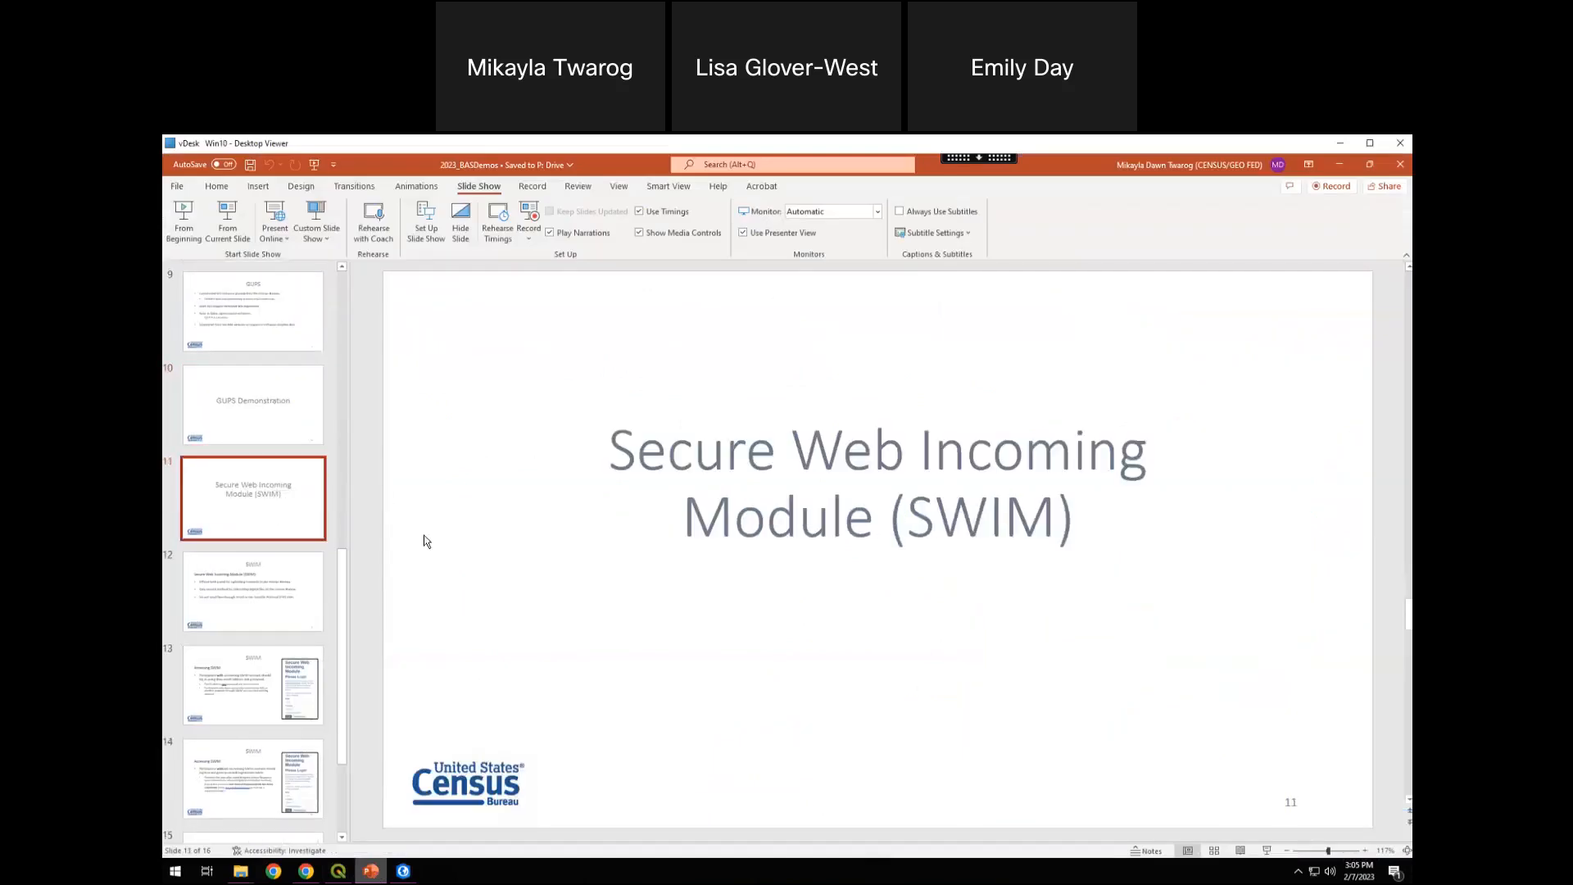
click(229, 235)
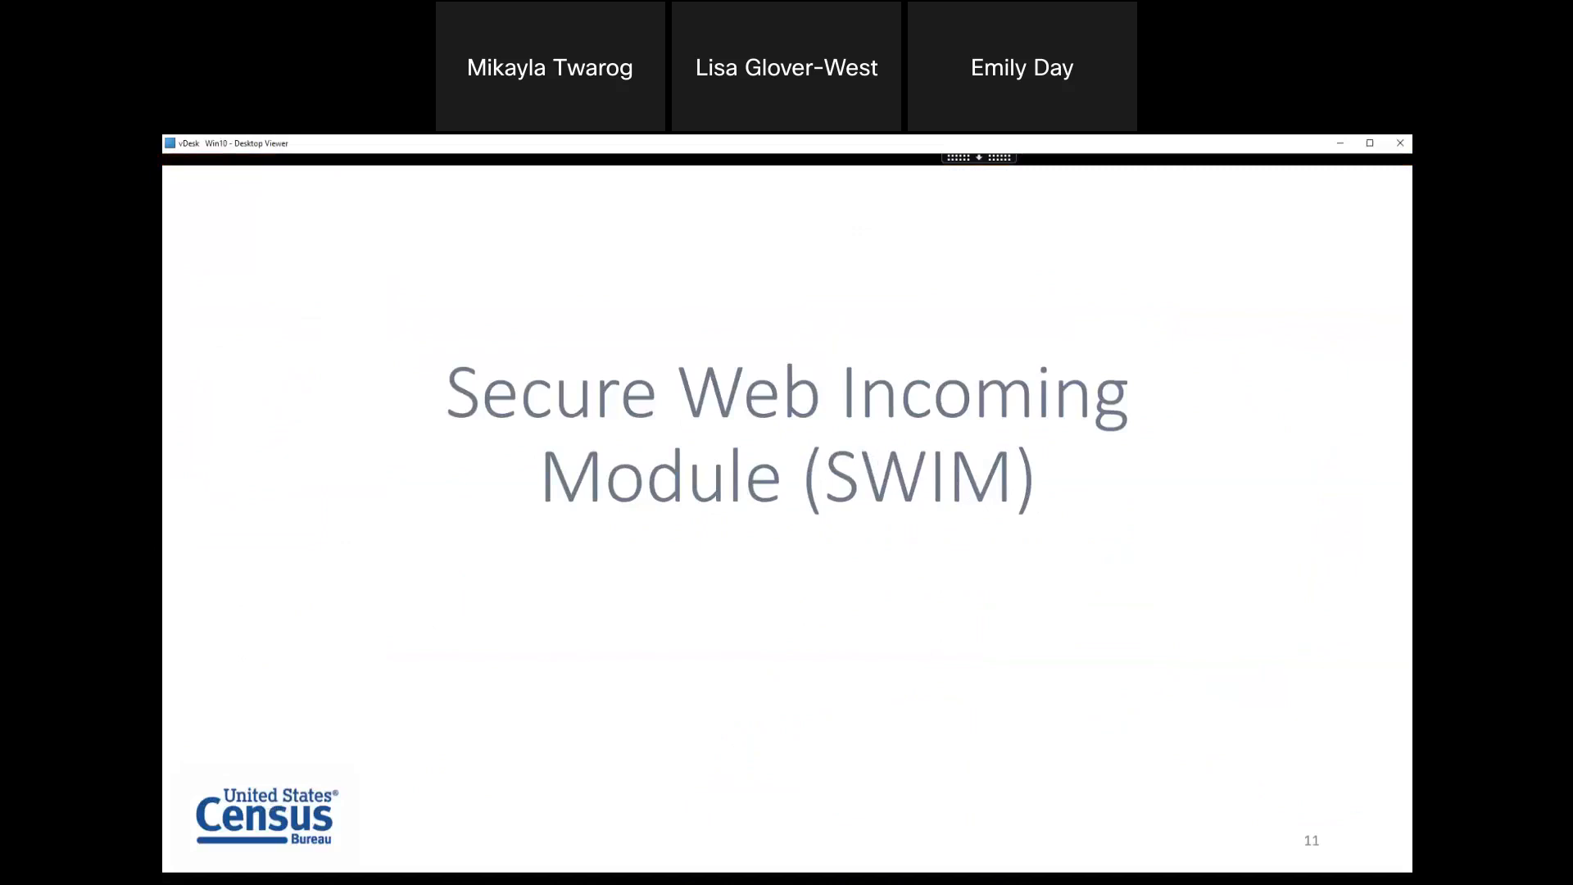
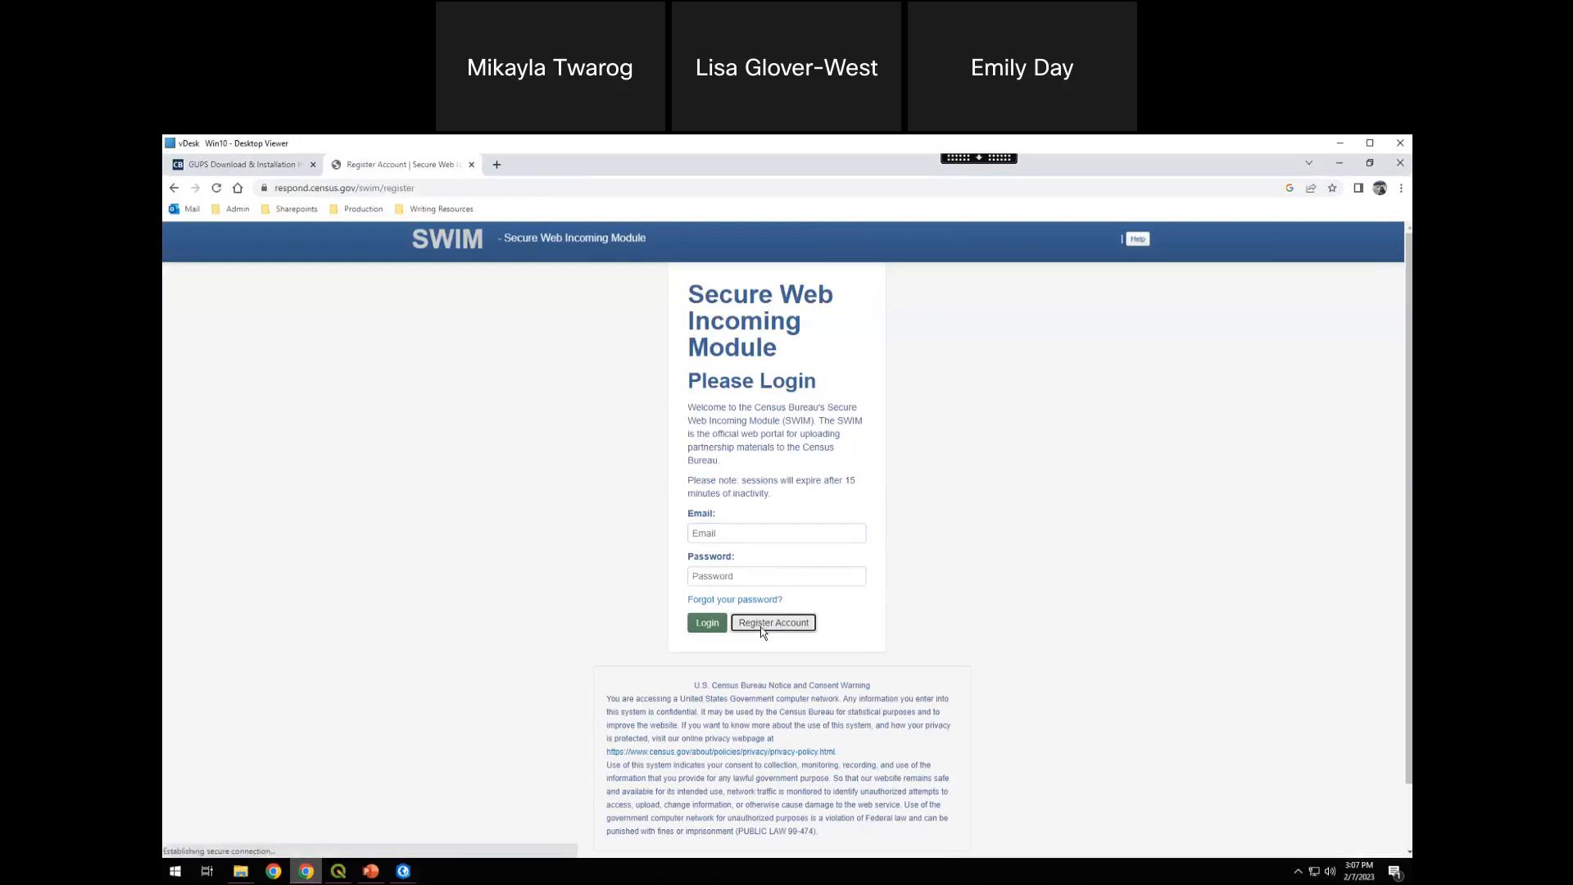
Review the token, e-mail and password fields of the account registration form, and return to the SWIM login page
click(533, 312)
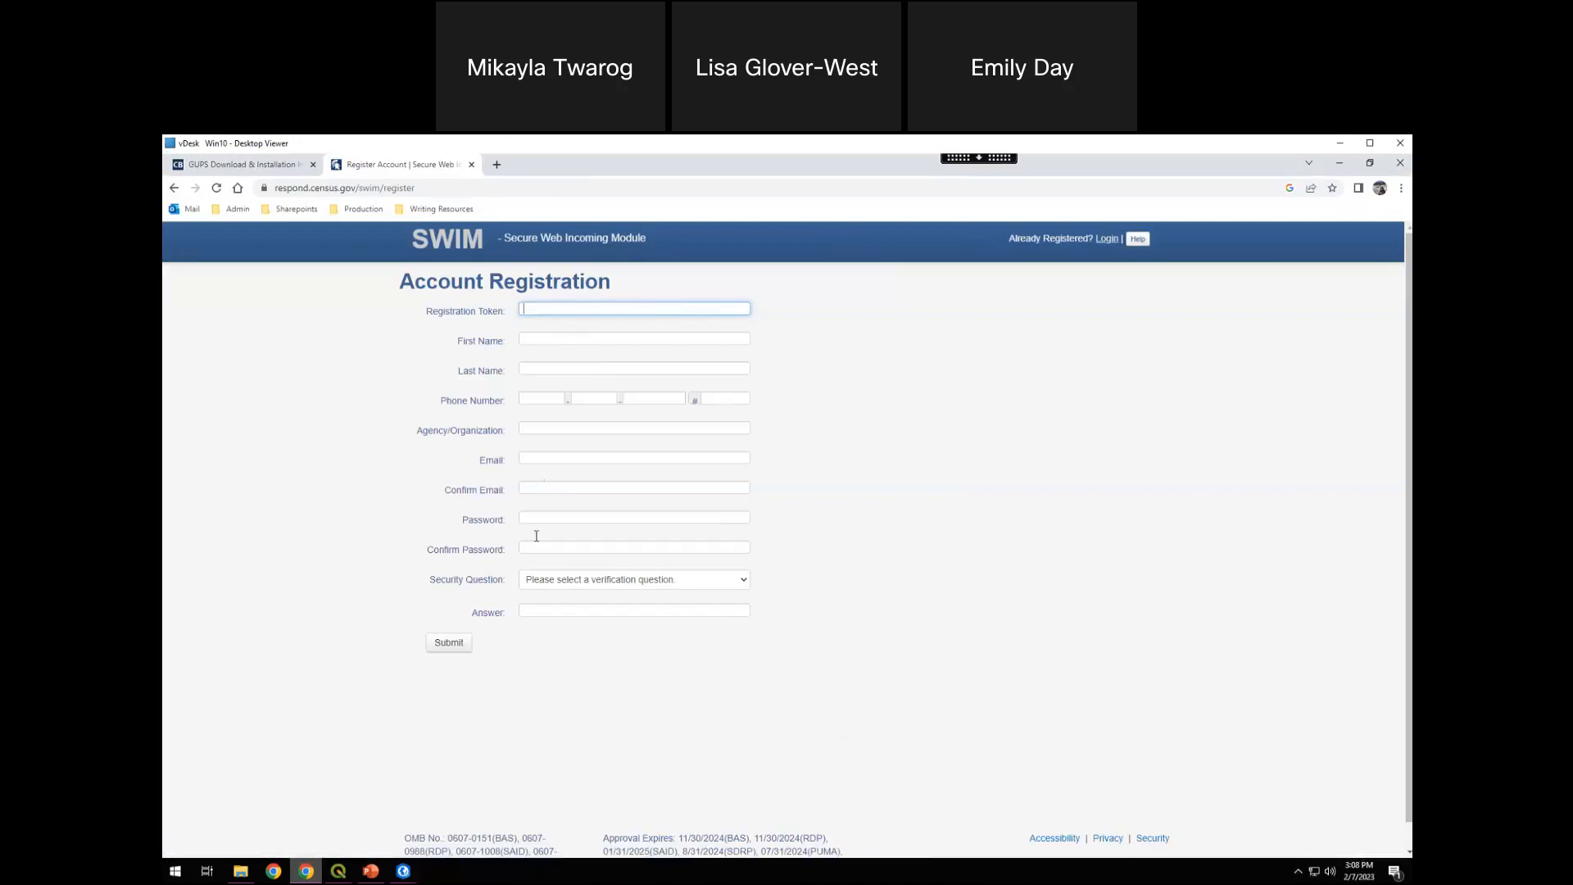
click(556, 459)
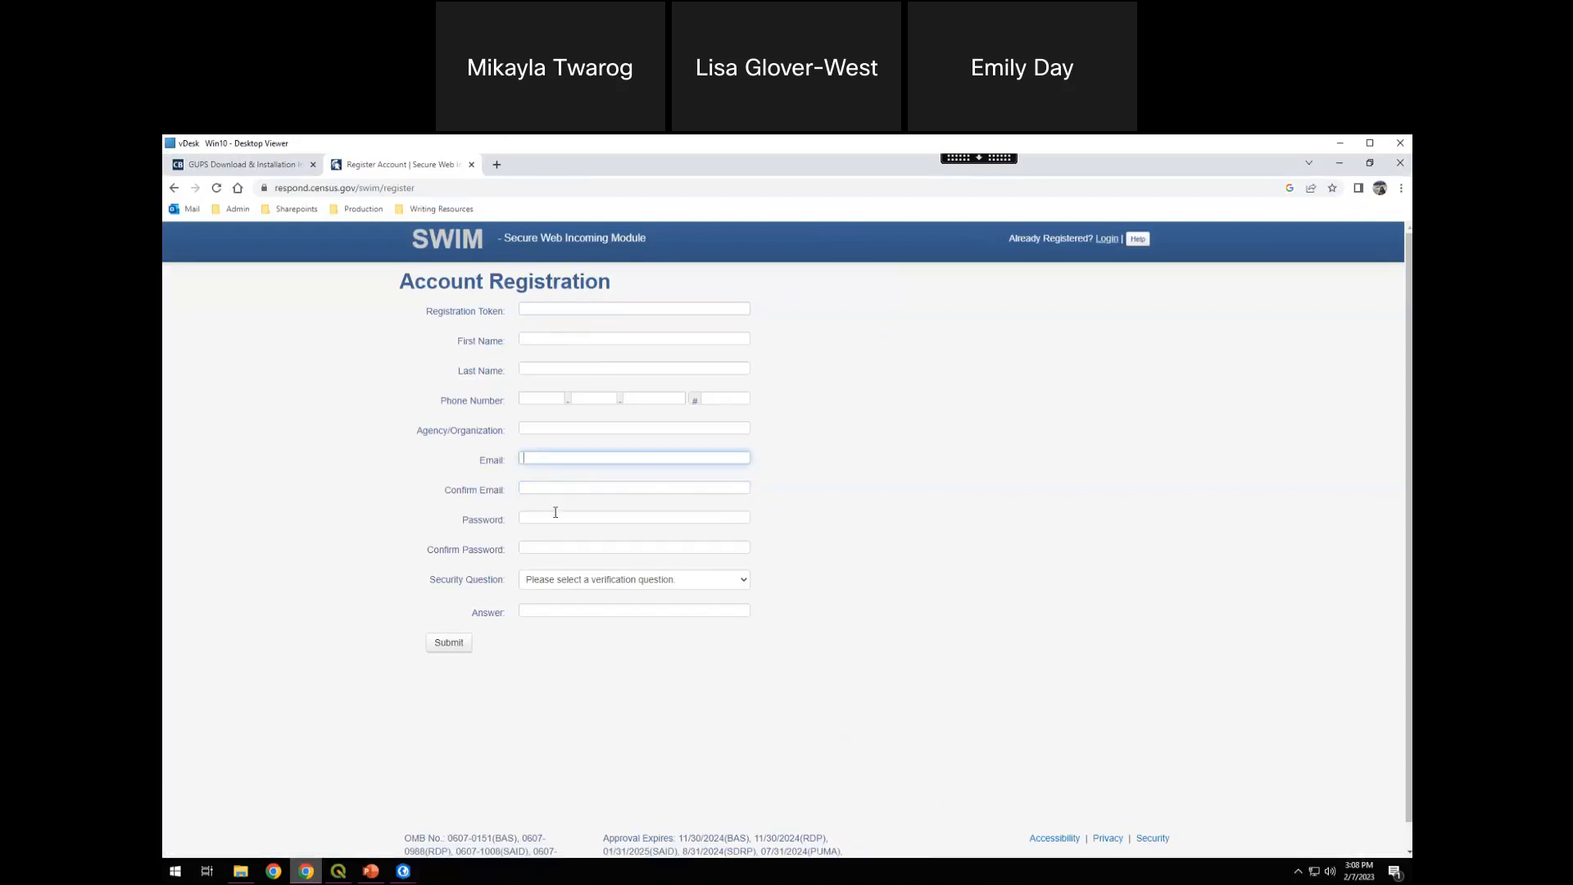
click(746, 531)
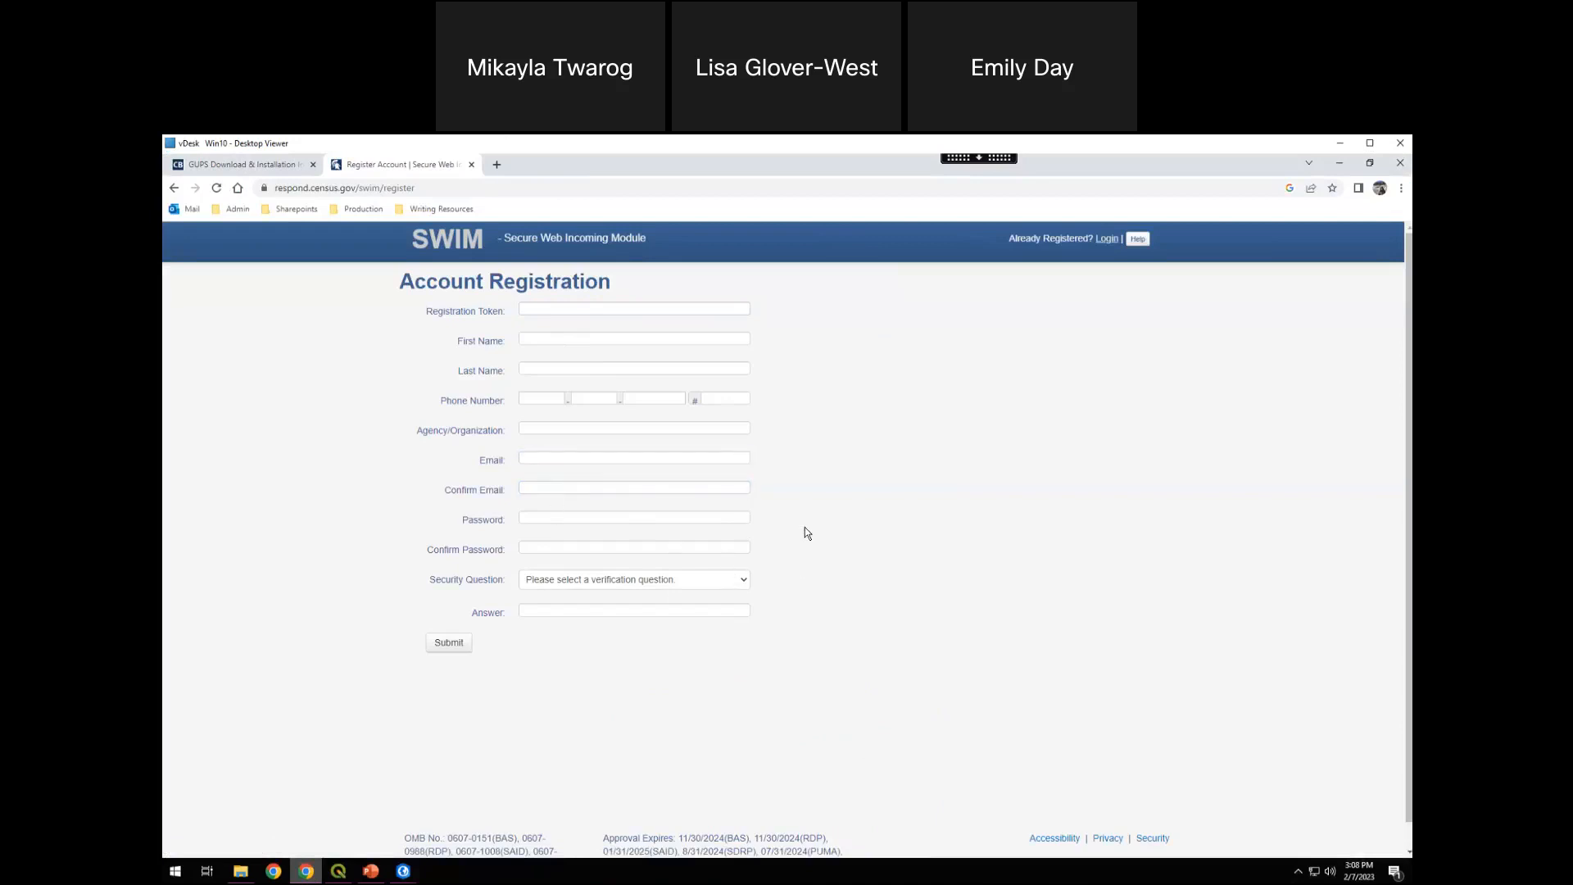
key(alt+Left)
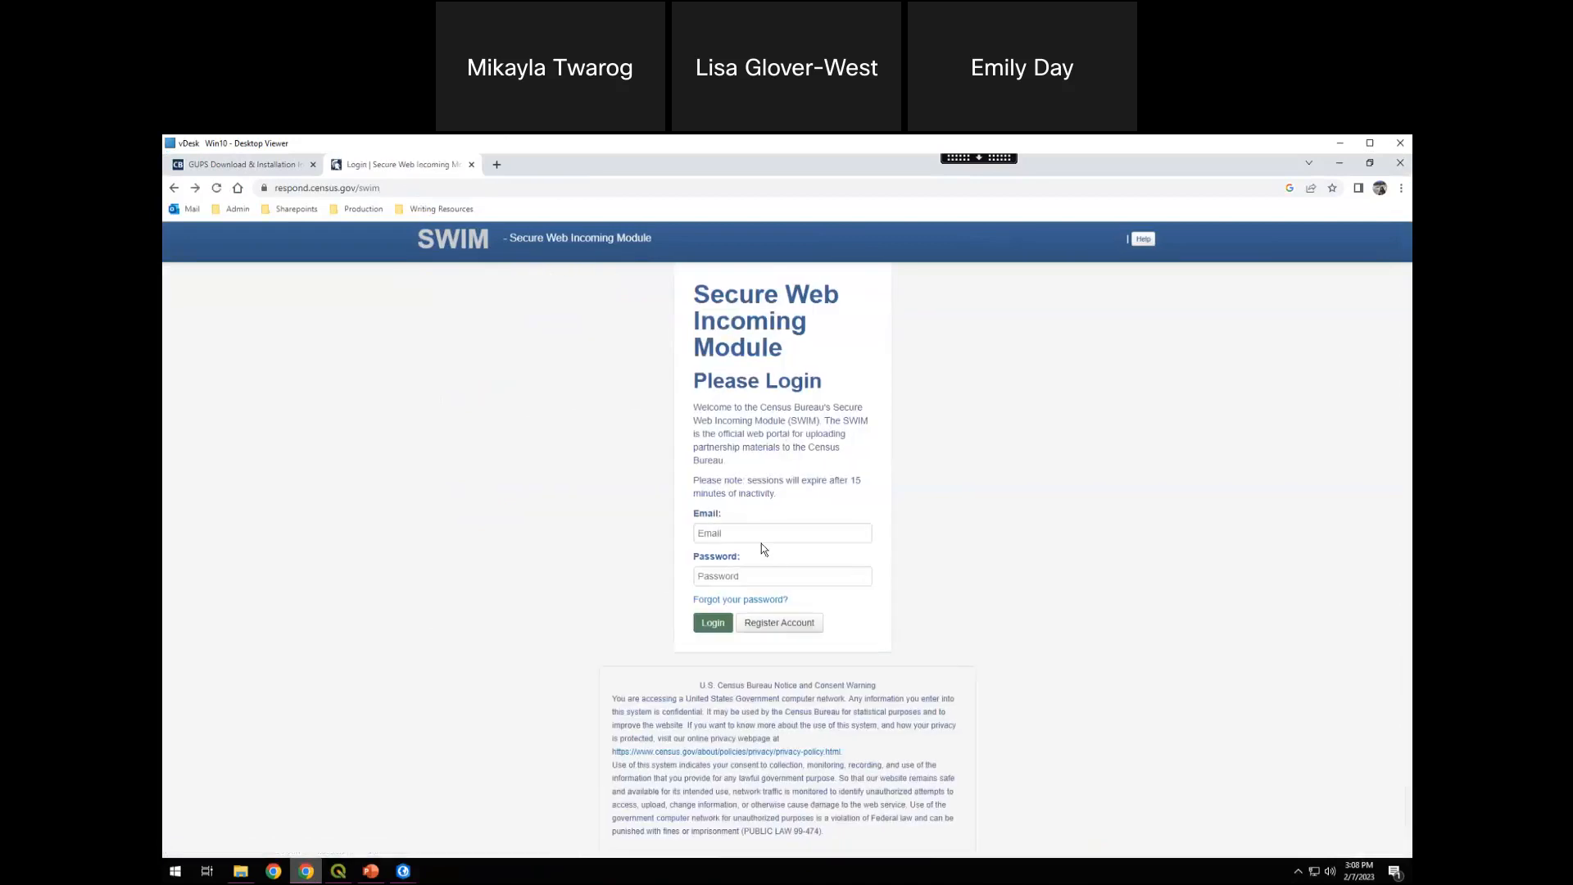
Log in to SWIM with the account's e-mail and password
click(772, 531)
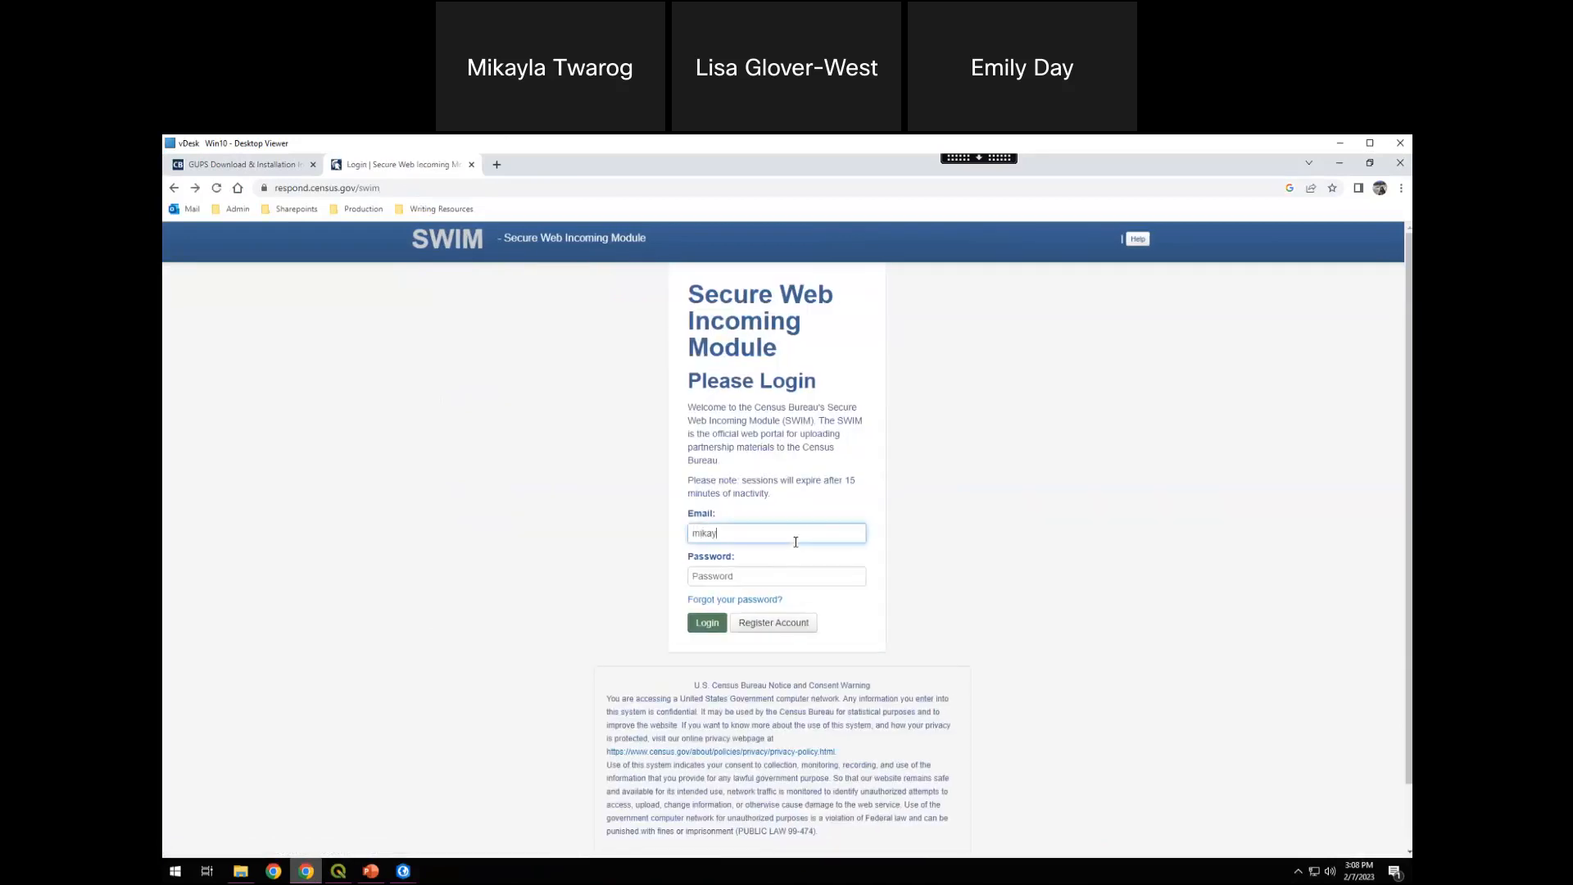
key(Tab)
text(•)
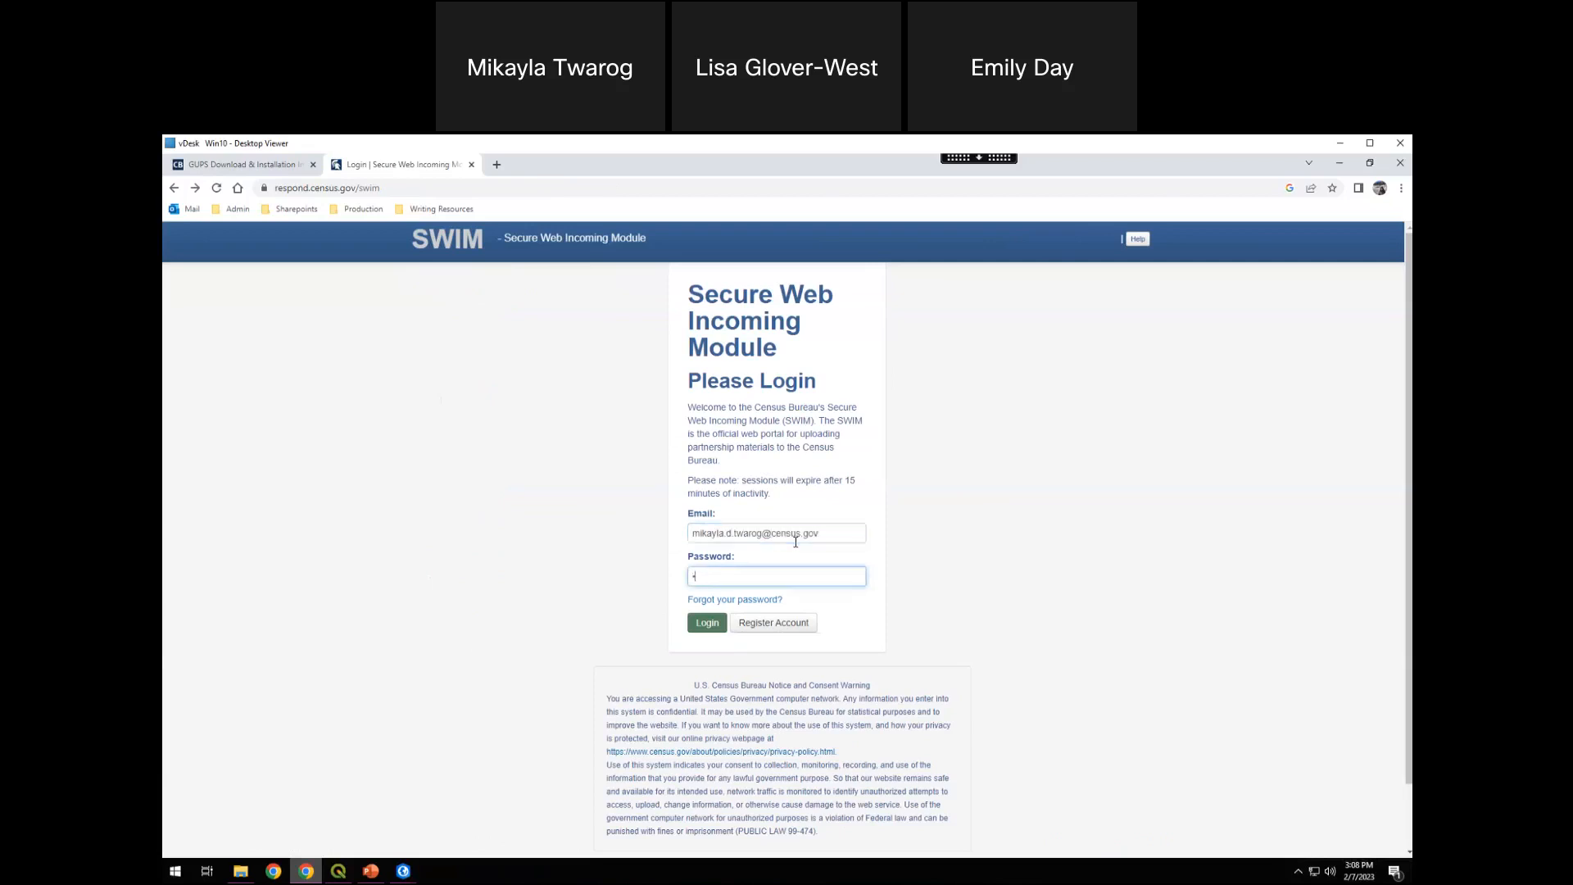
text(•••••••••••)
click(706, 622)
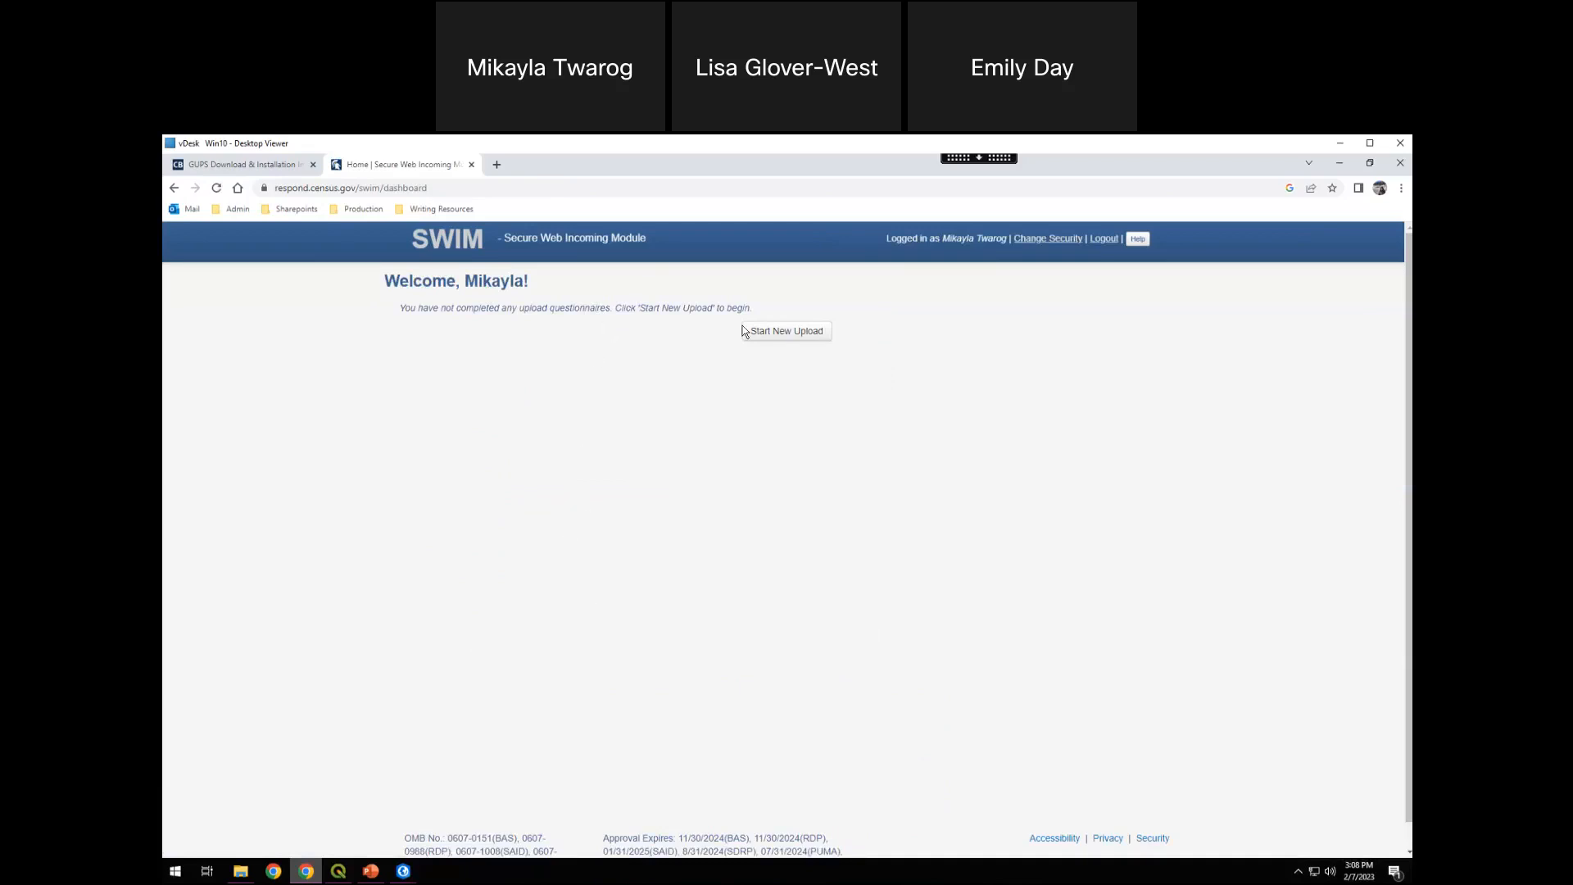
Start a new upload for the Boundary and Annexation Survey (BAS), reporting for an Incorporated Place entity
click(792, 339)
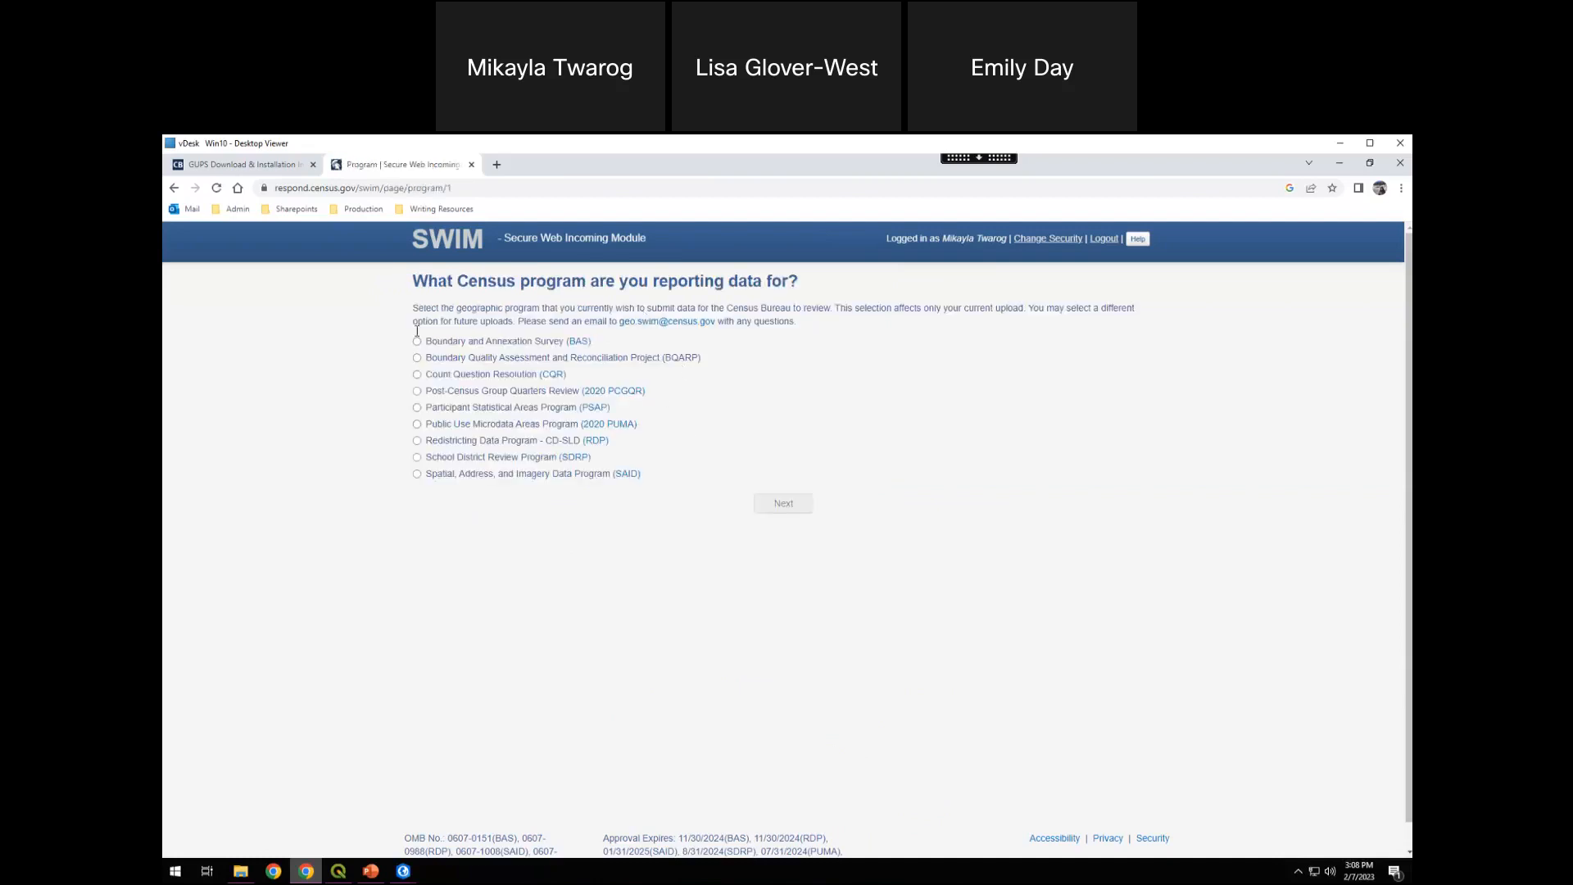
click(416, 342)
click(782, 505)
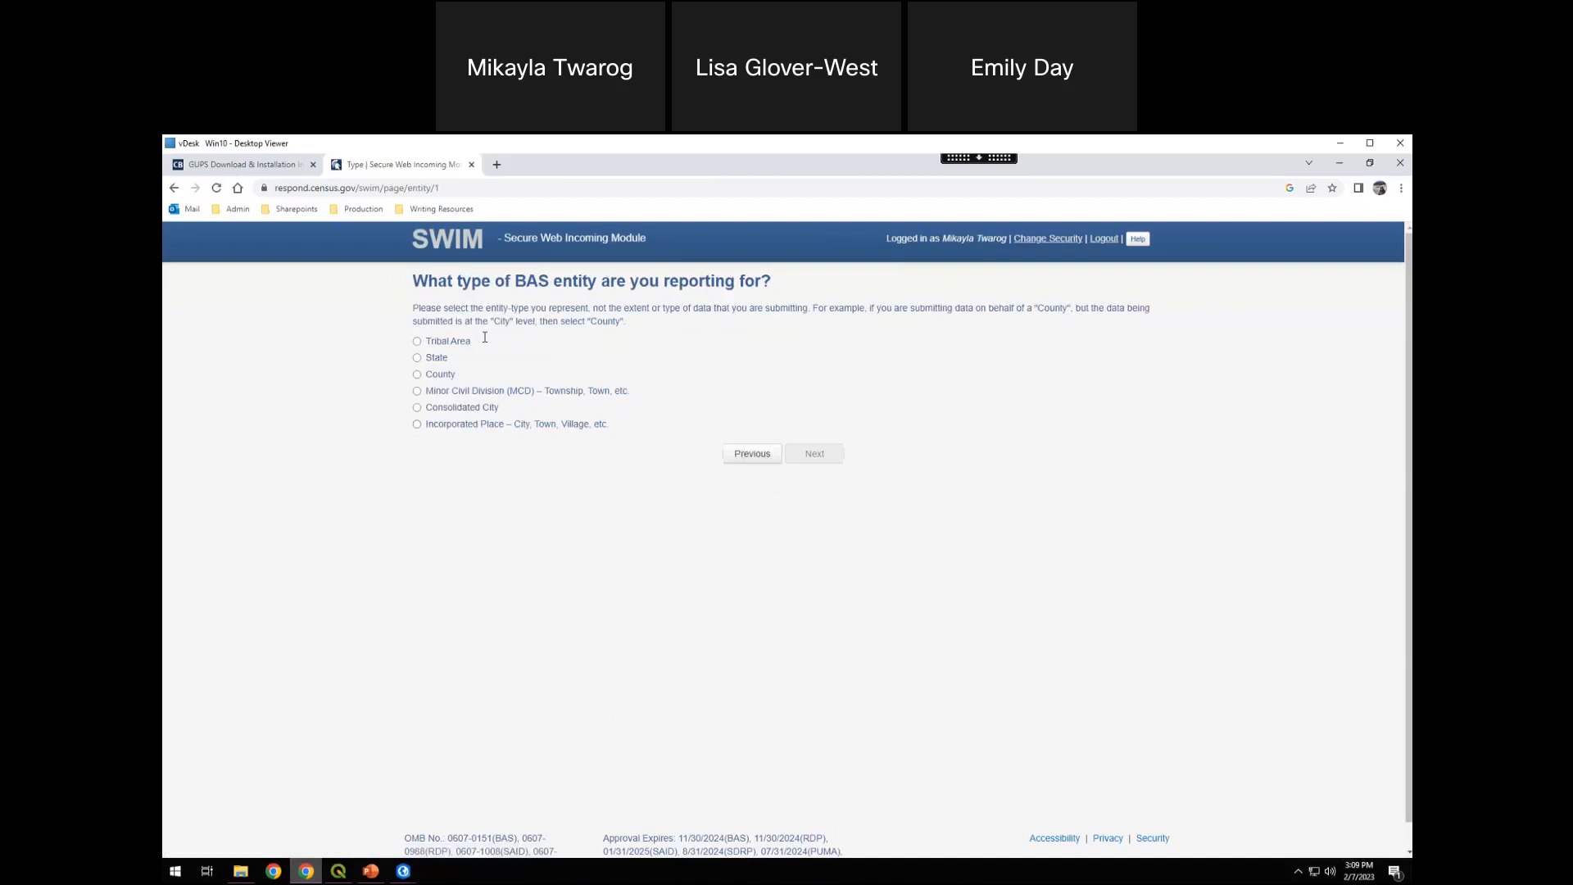
click(417, 424)
click(816, 462)
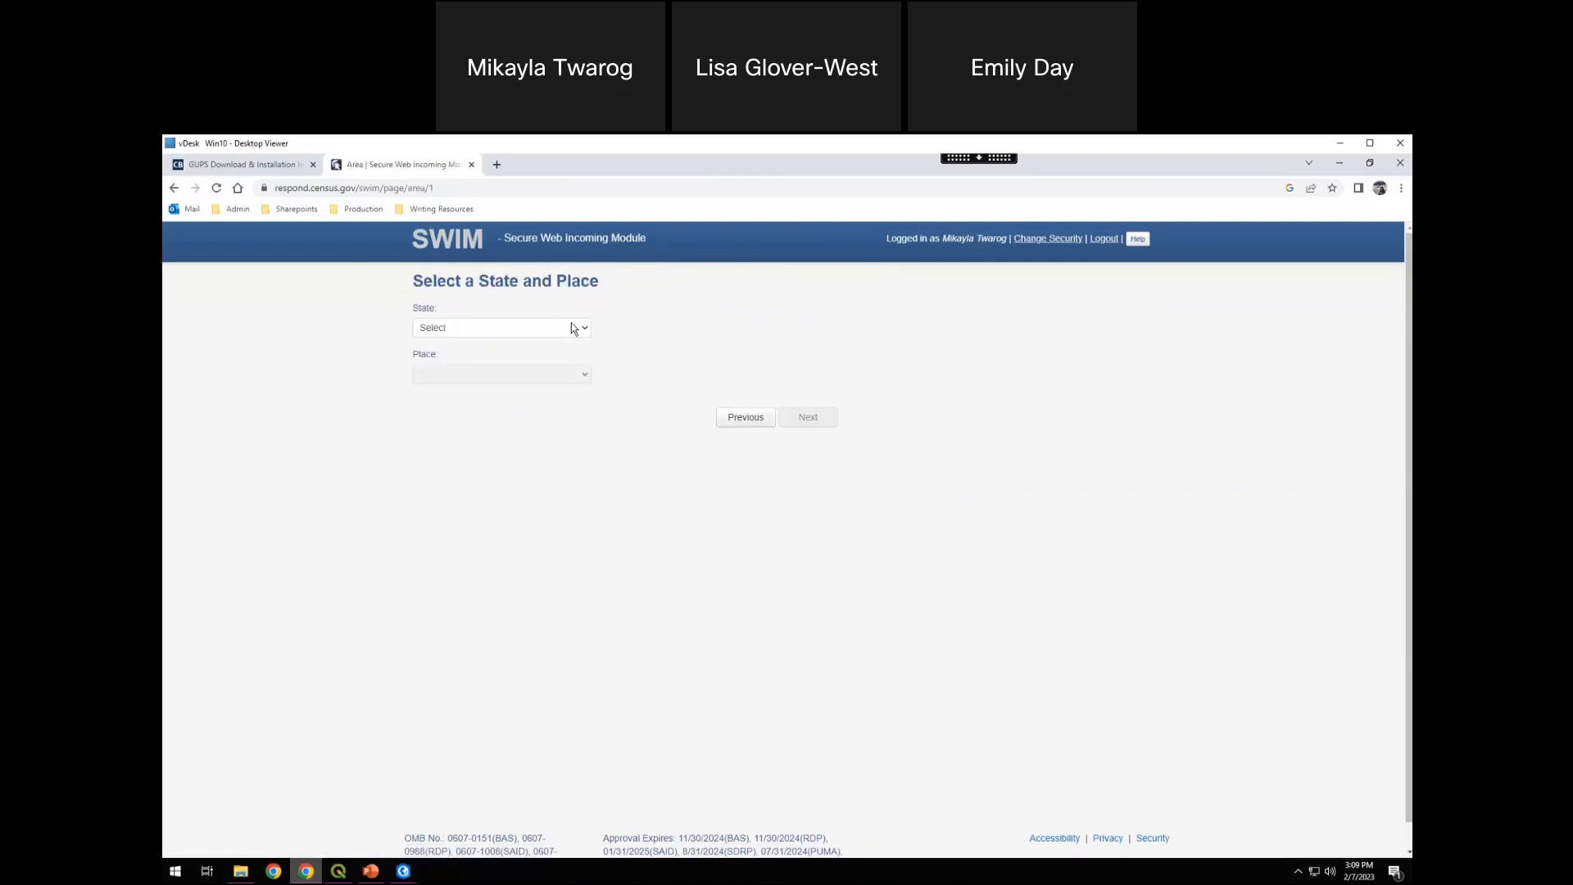
Set the state to Oregon and the place to Corvallis city--15800, and continue to the file upload page
click(574, 328)
drag(624, 381, 528, 500)
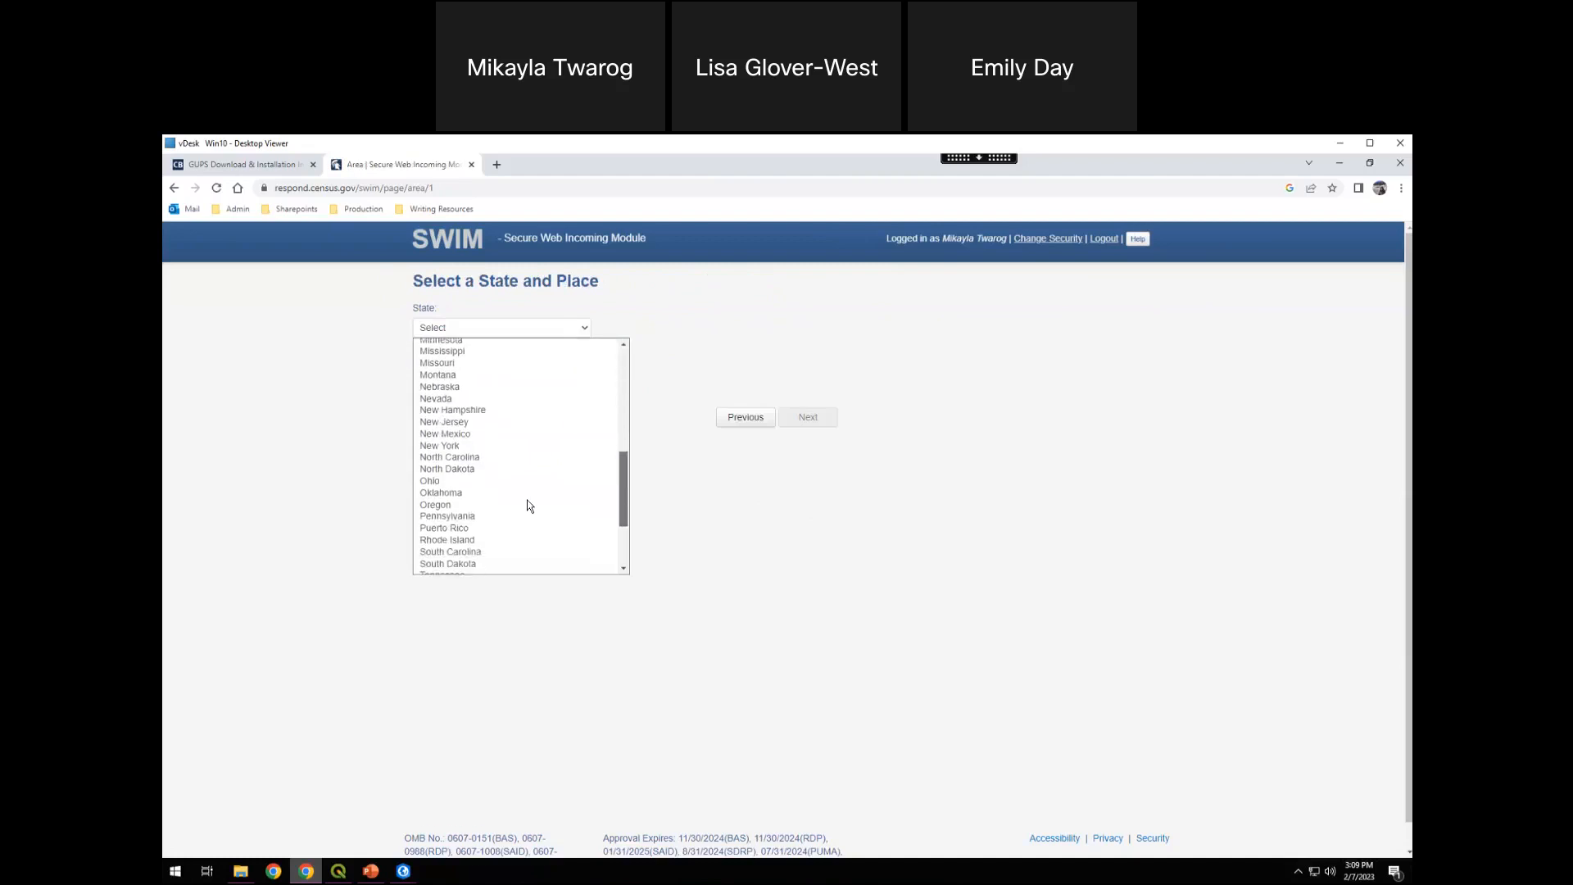
click(444, 503)
click(583, 376)
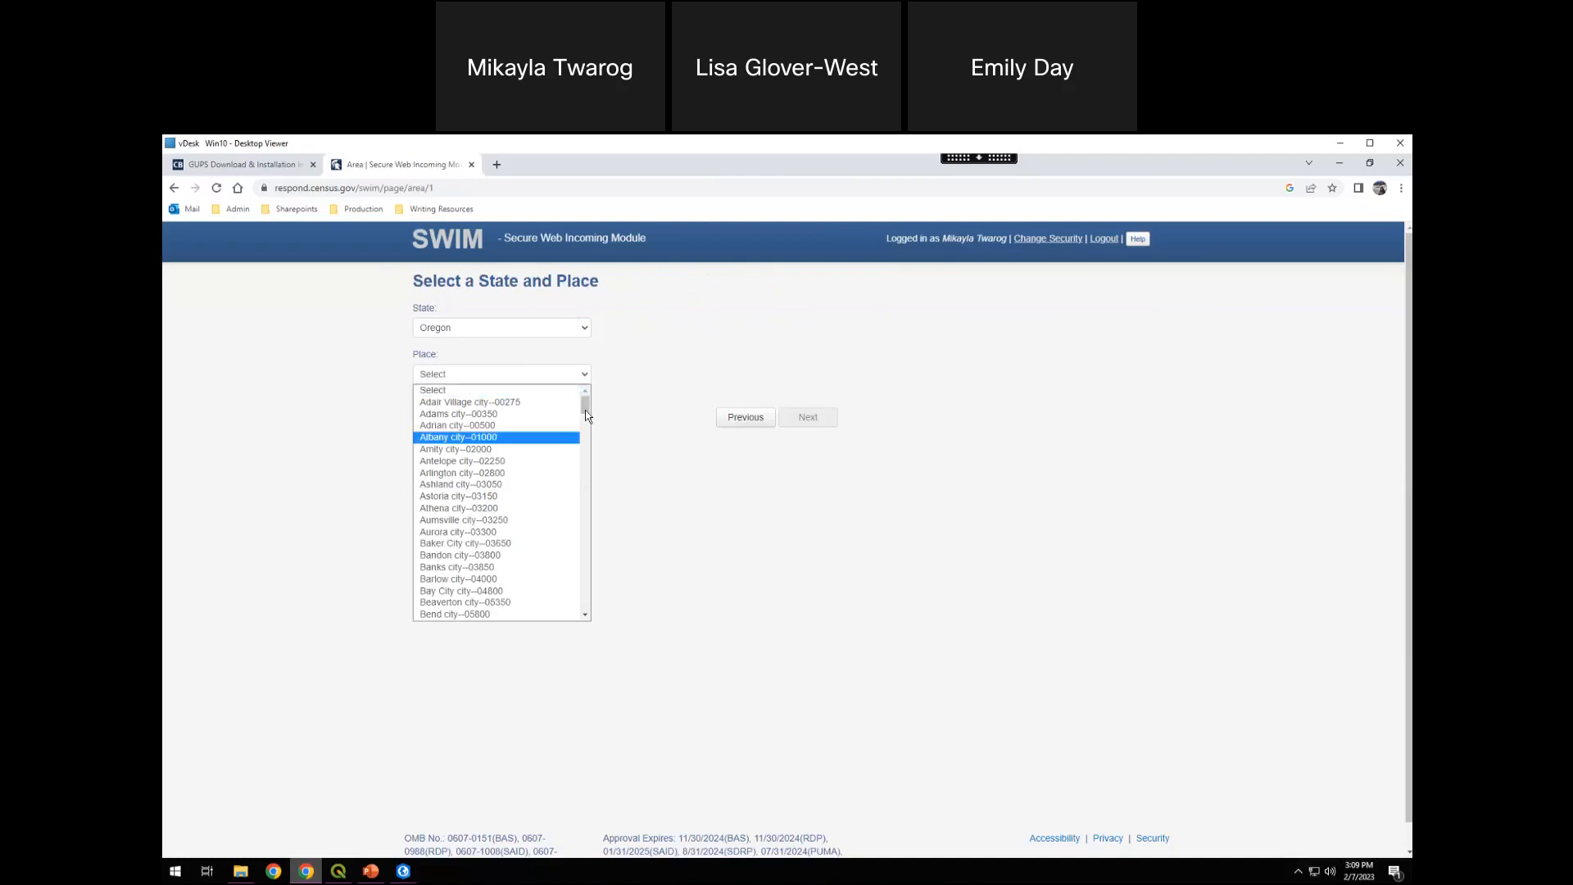
drag(585, 407, 586, 421)
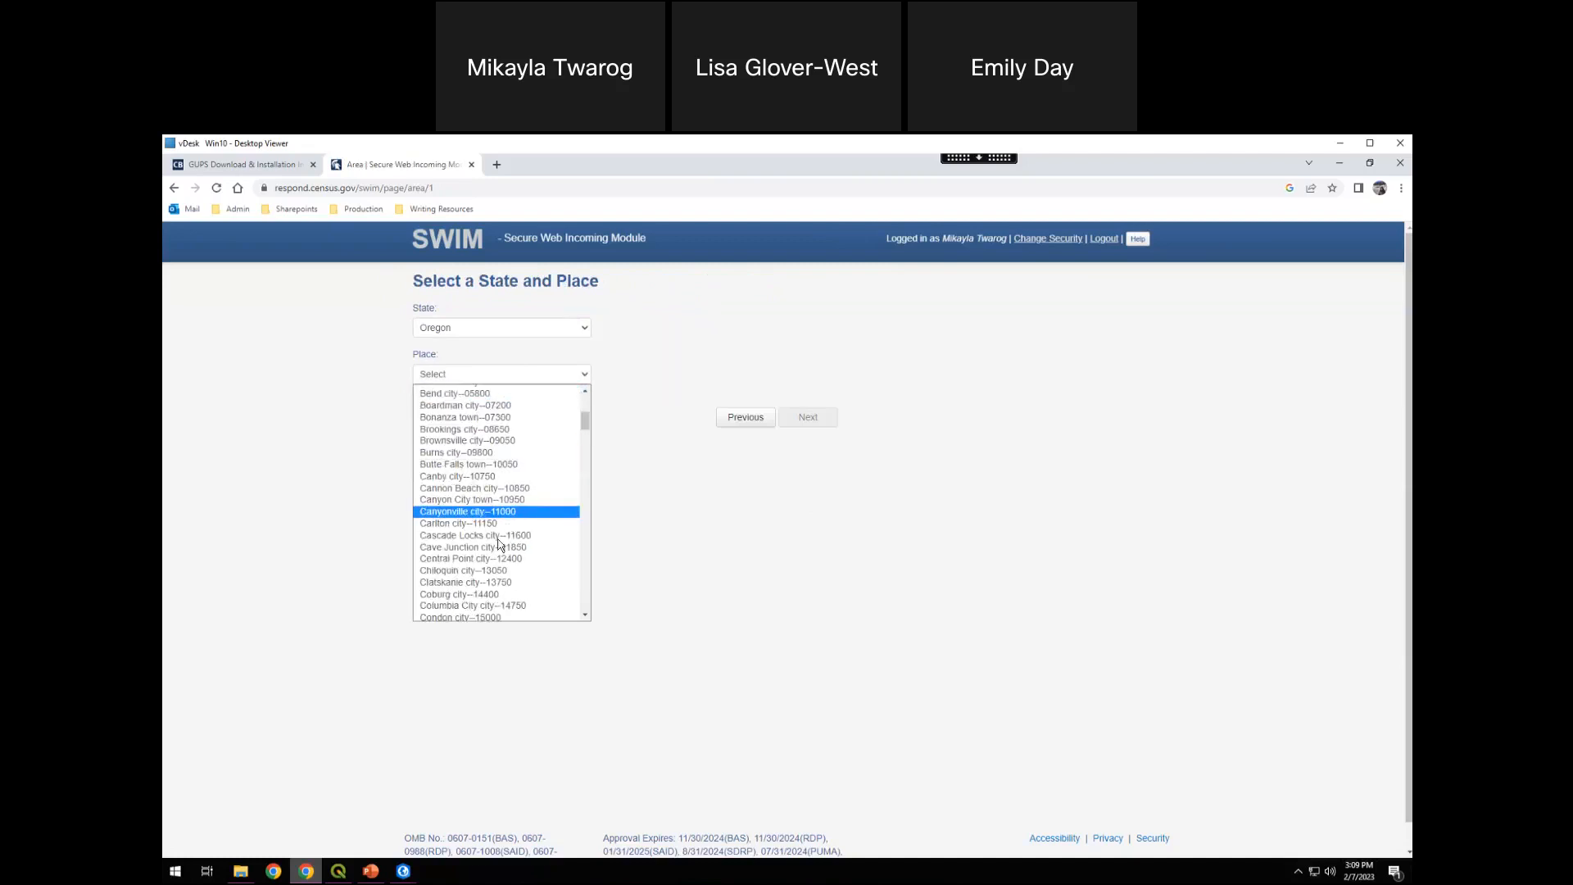
scroll(497, 583, down, 2)
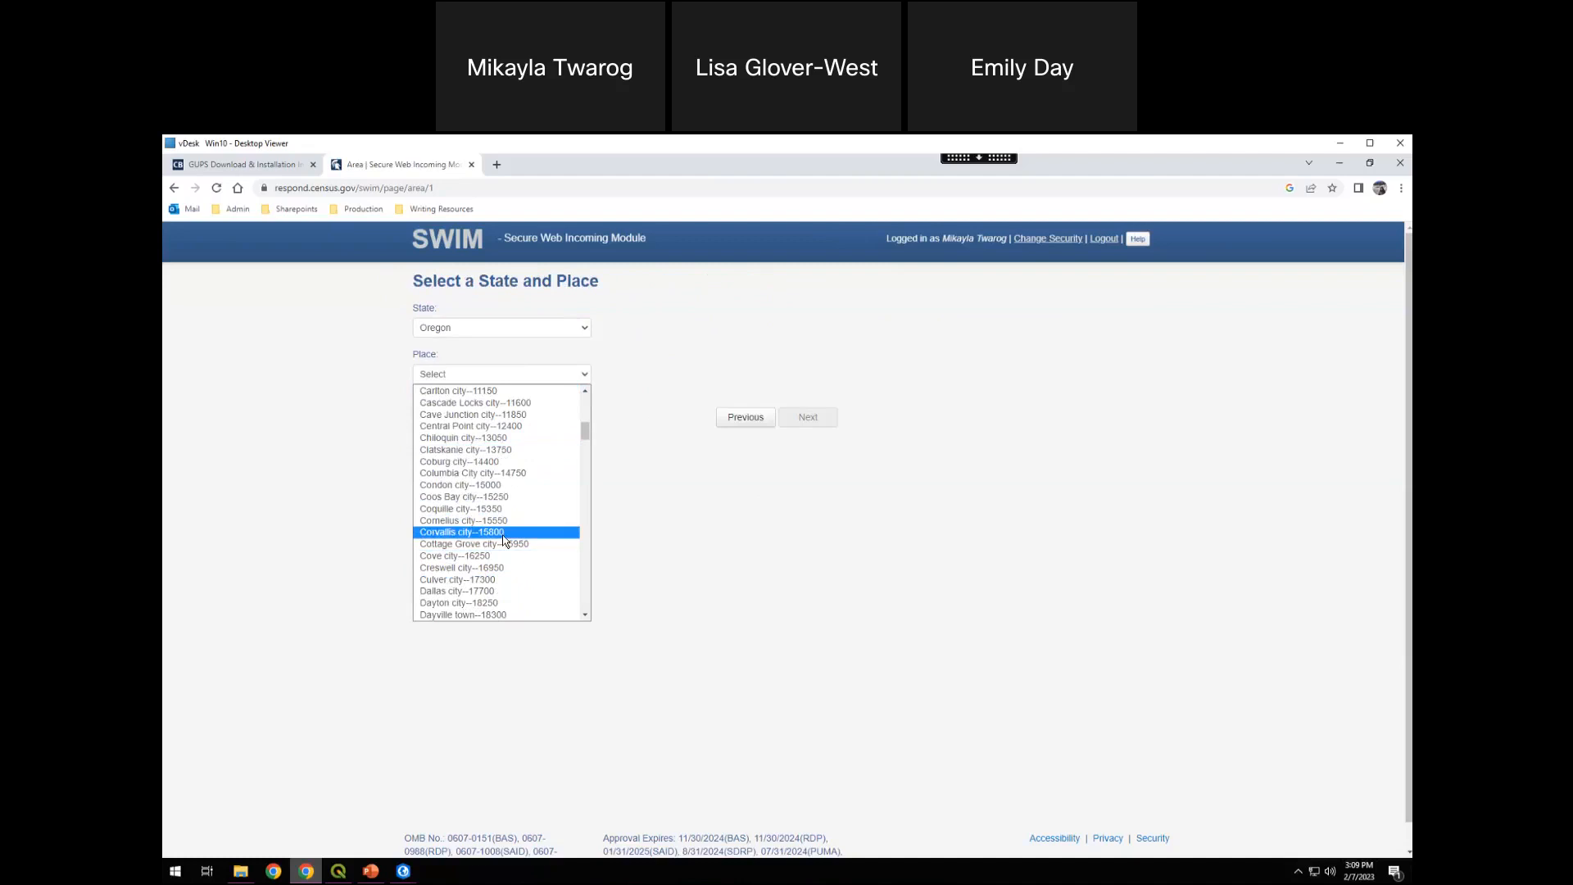
click(490, 532)
click(326, 459)
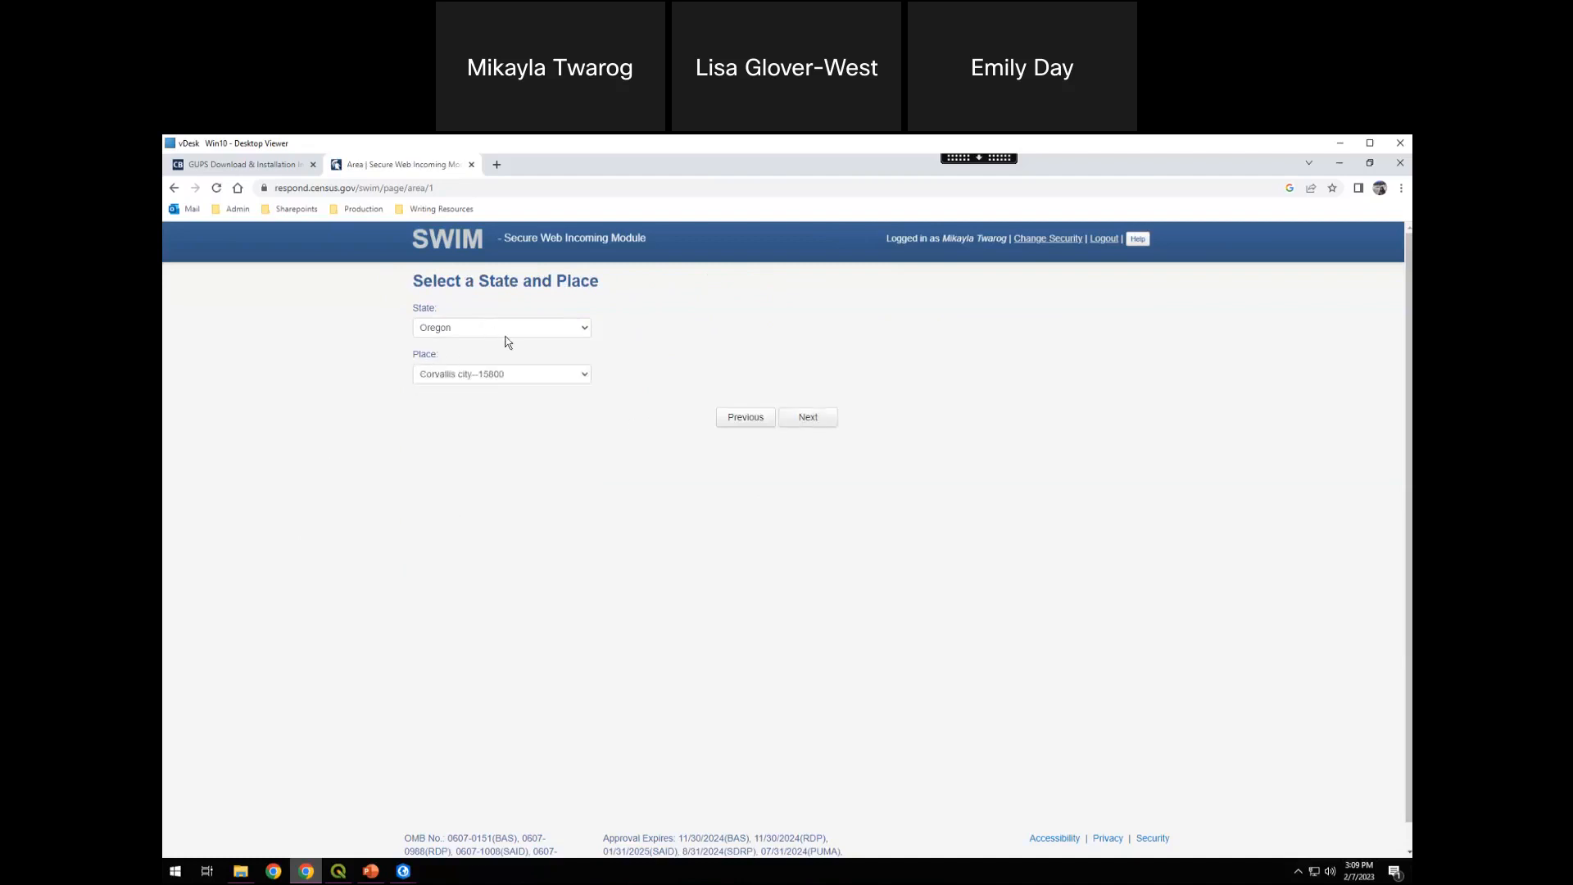
click(808, 419)
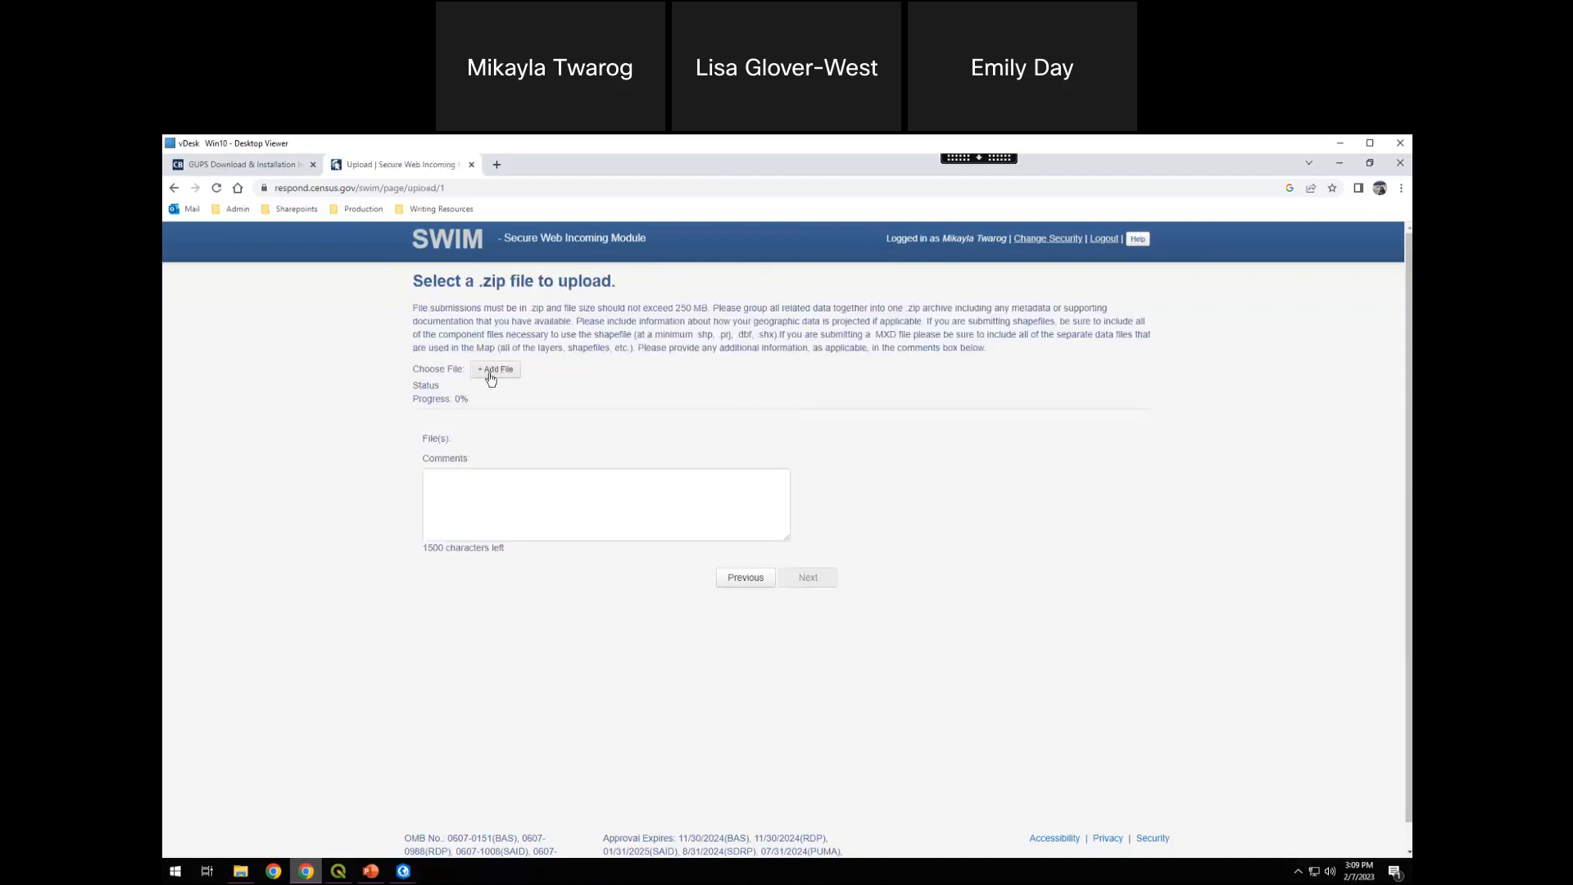
Start adding a file and browse to the GUPSGIS folder, using the open output folder window as a path reference
click(499, 370)
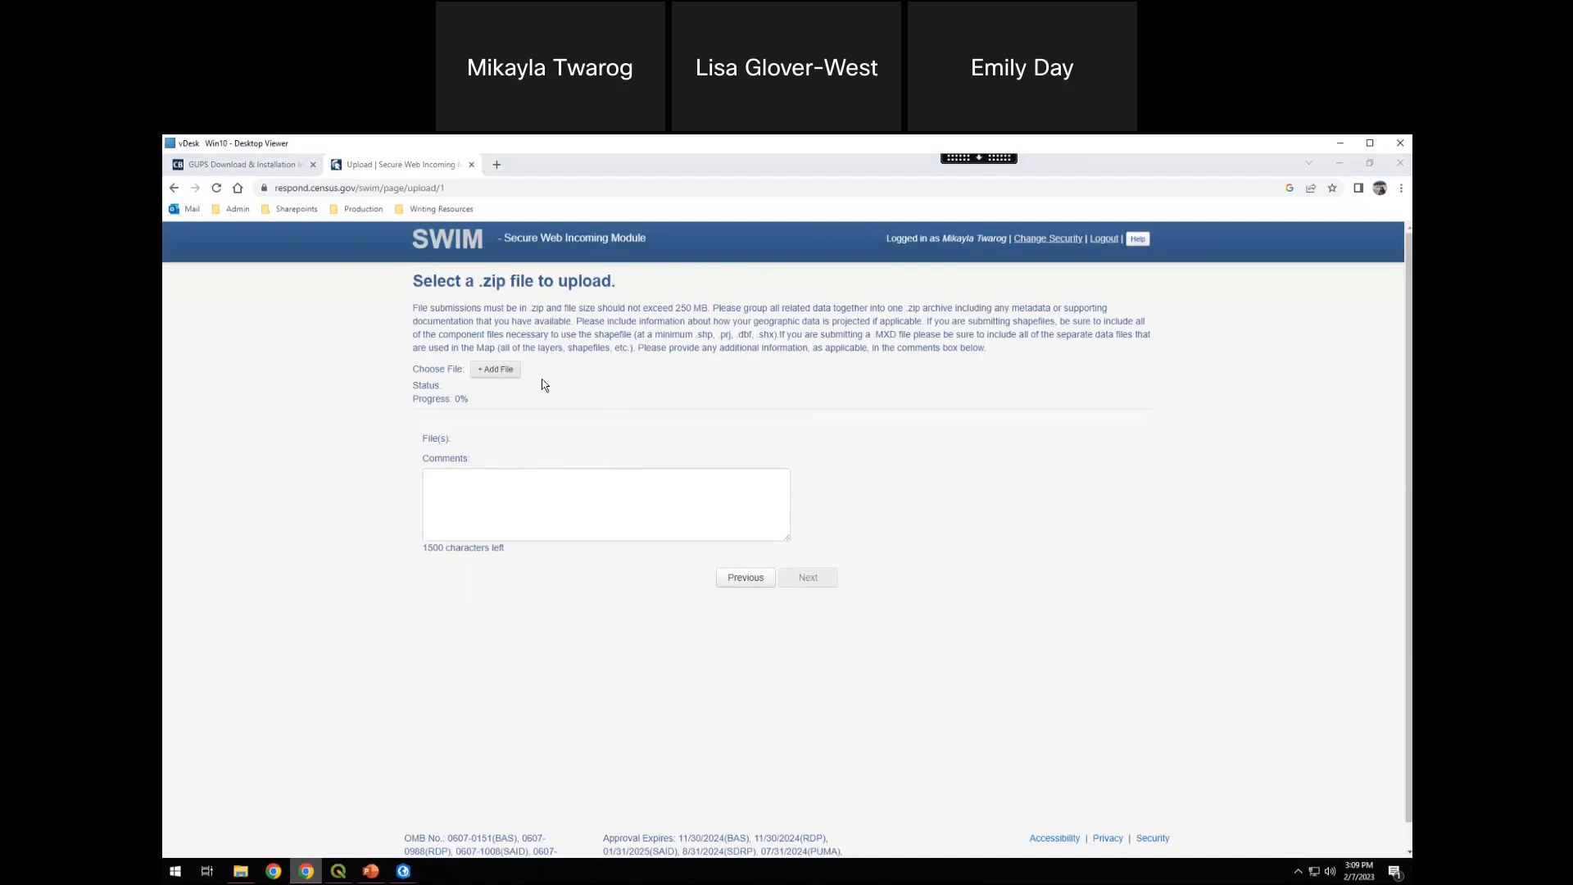
drag(417, 170, 436, 226)
drag(620, 521, 680, 570)
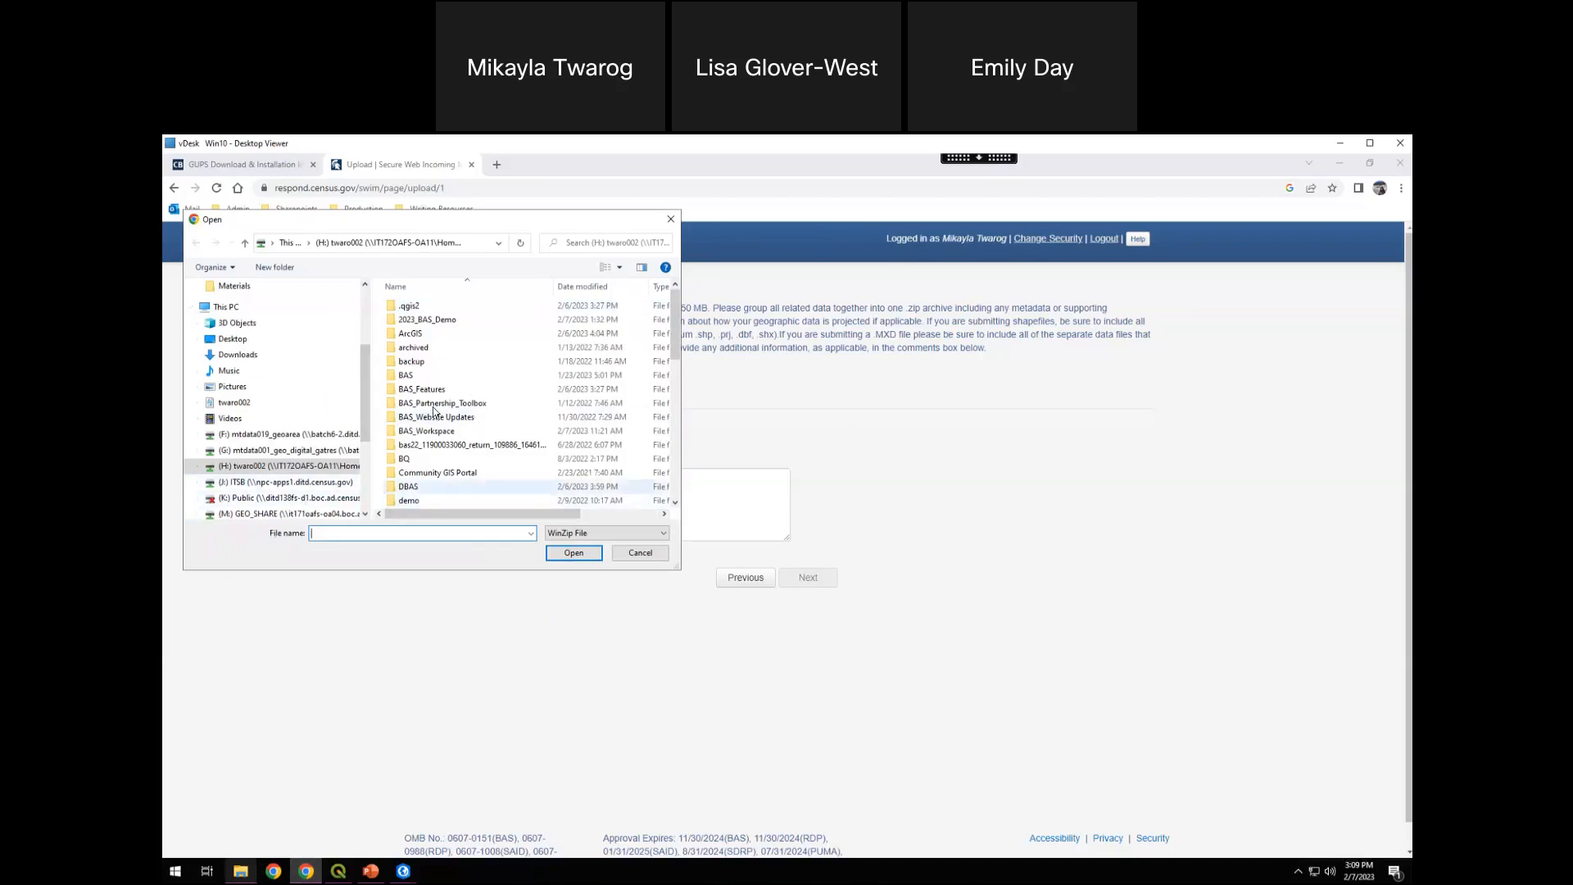
click(240, 871)
drag(566, 259, 932, 275)
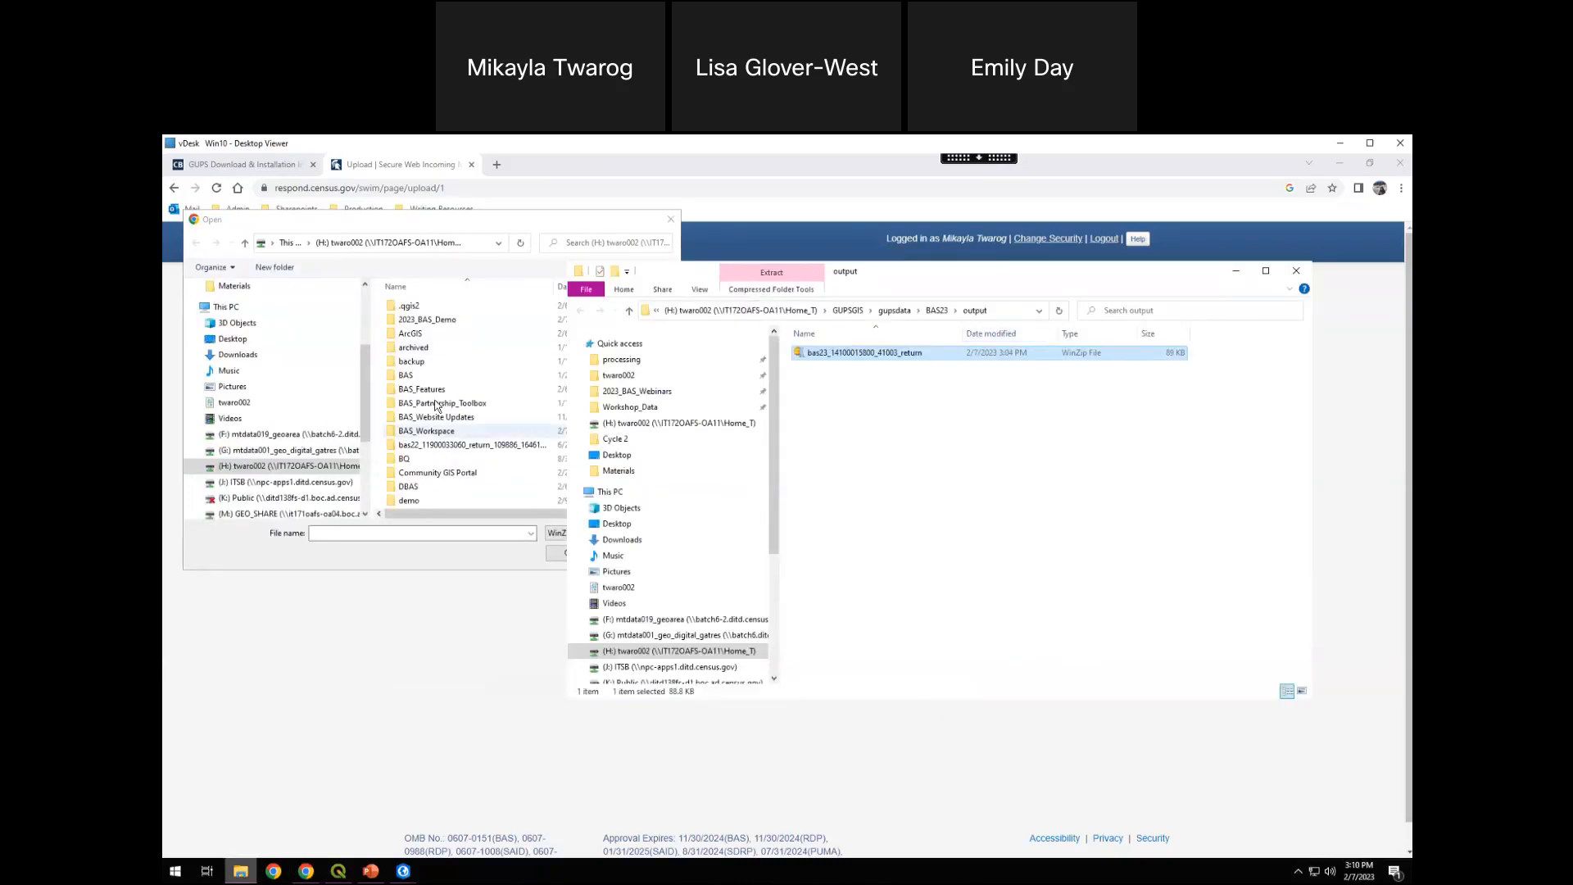
scroll(424, 442, down, 4)
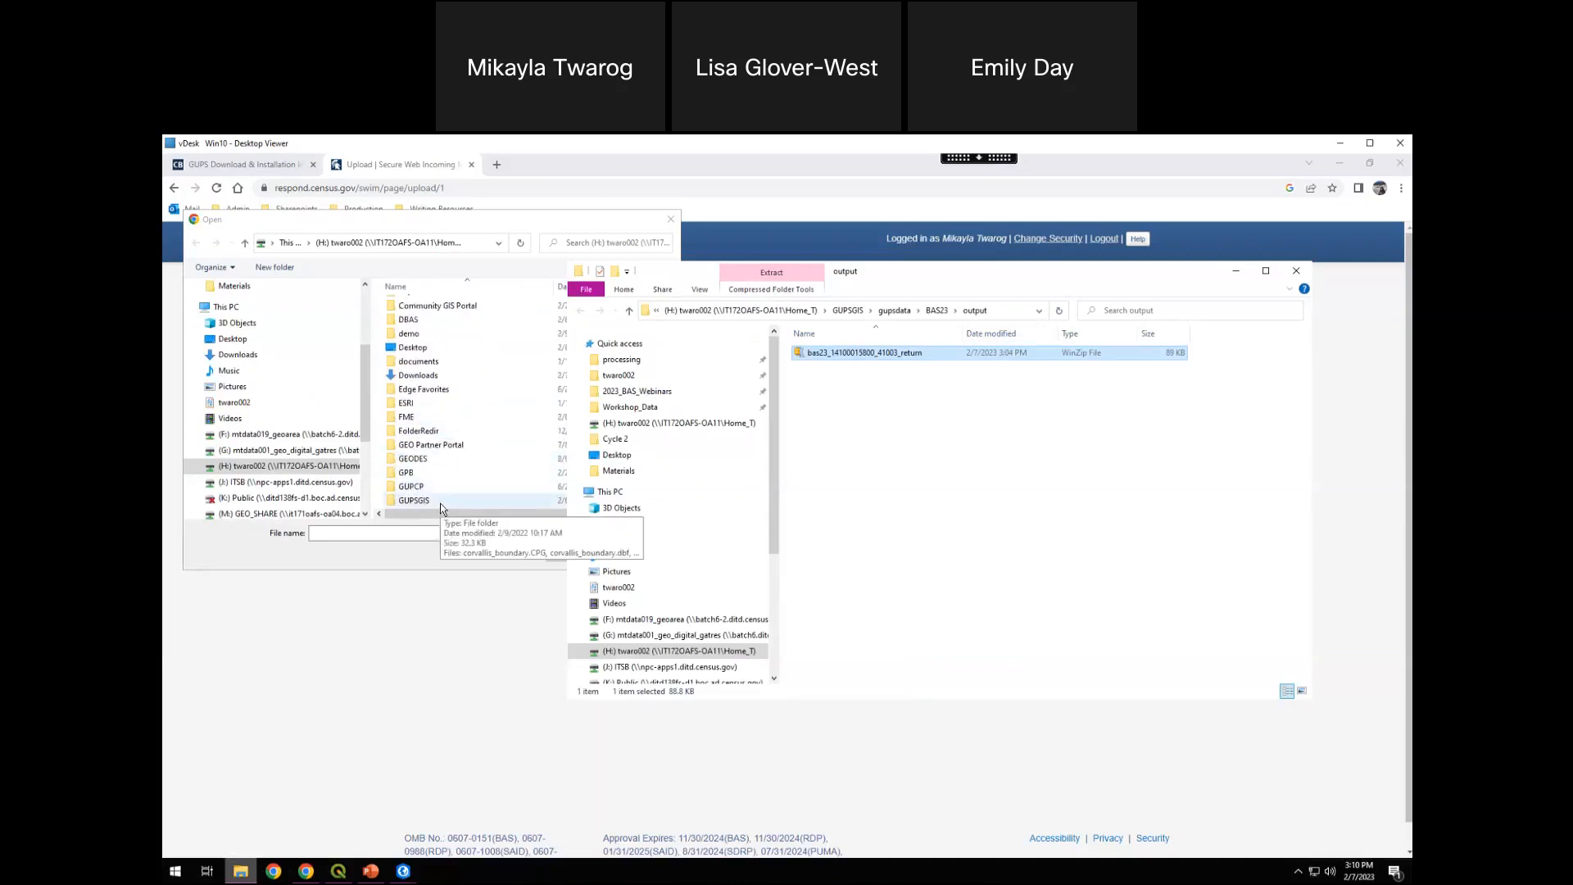
double_click(440, 503)
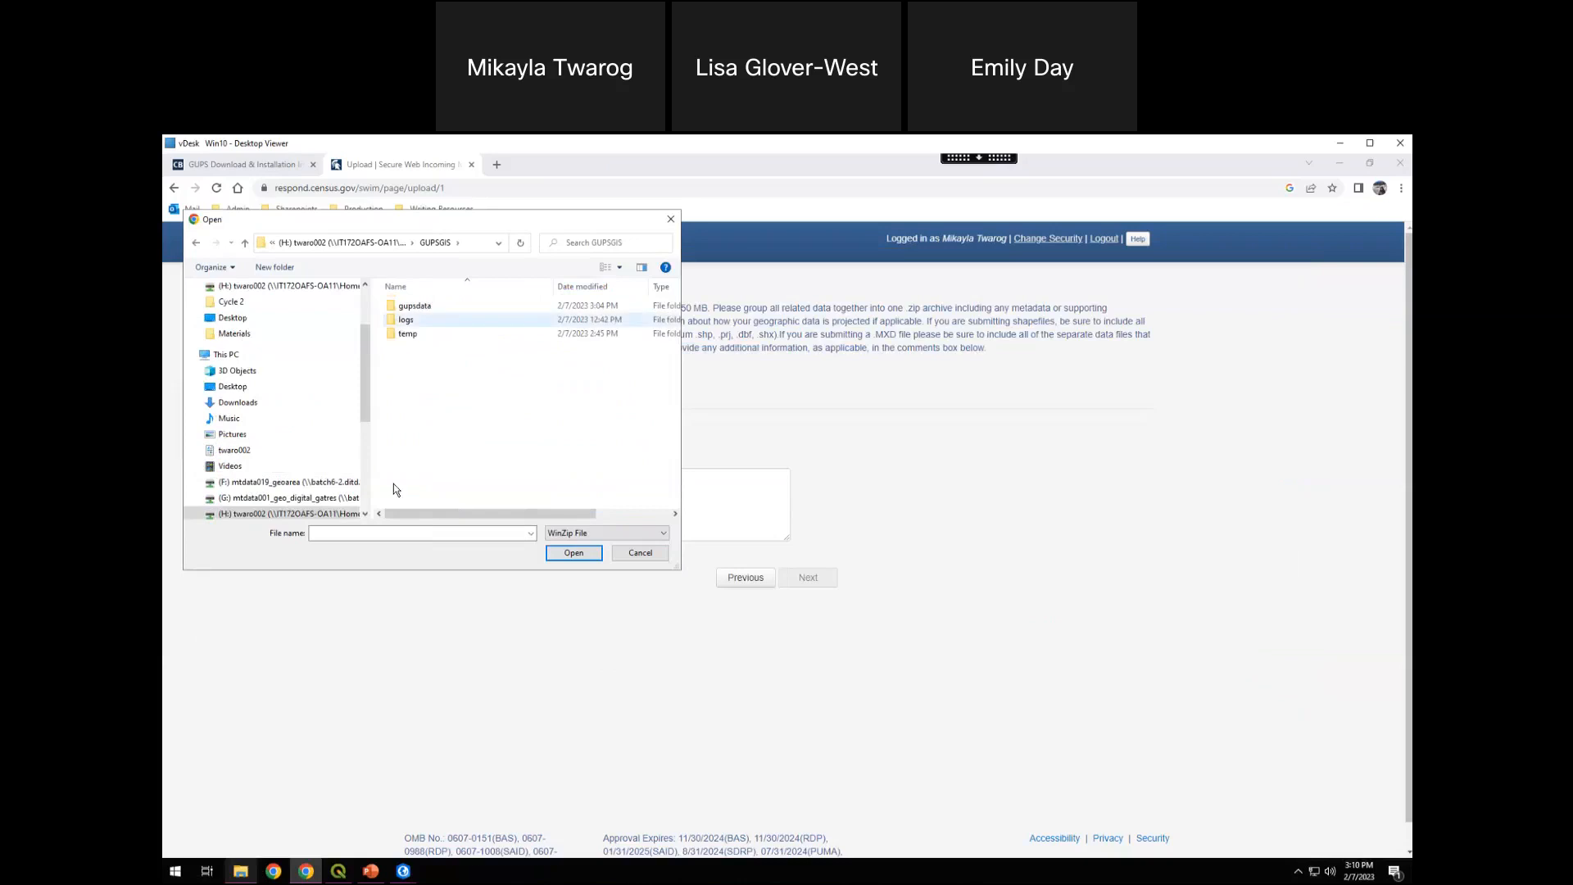
click(241, 871)
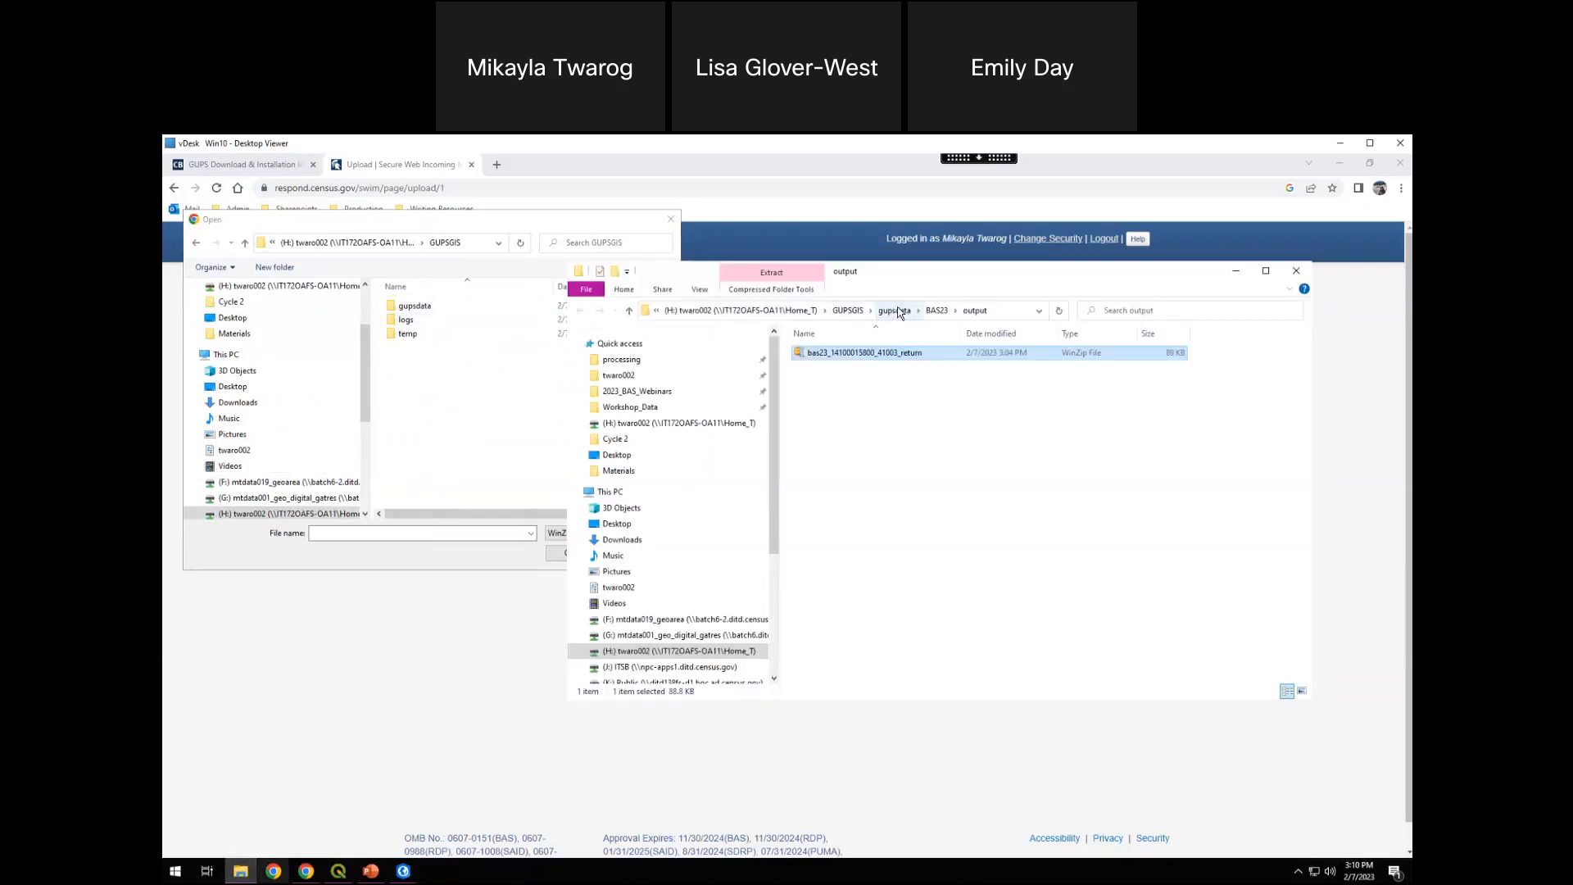
click(525, 306)
key(Return)
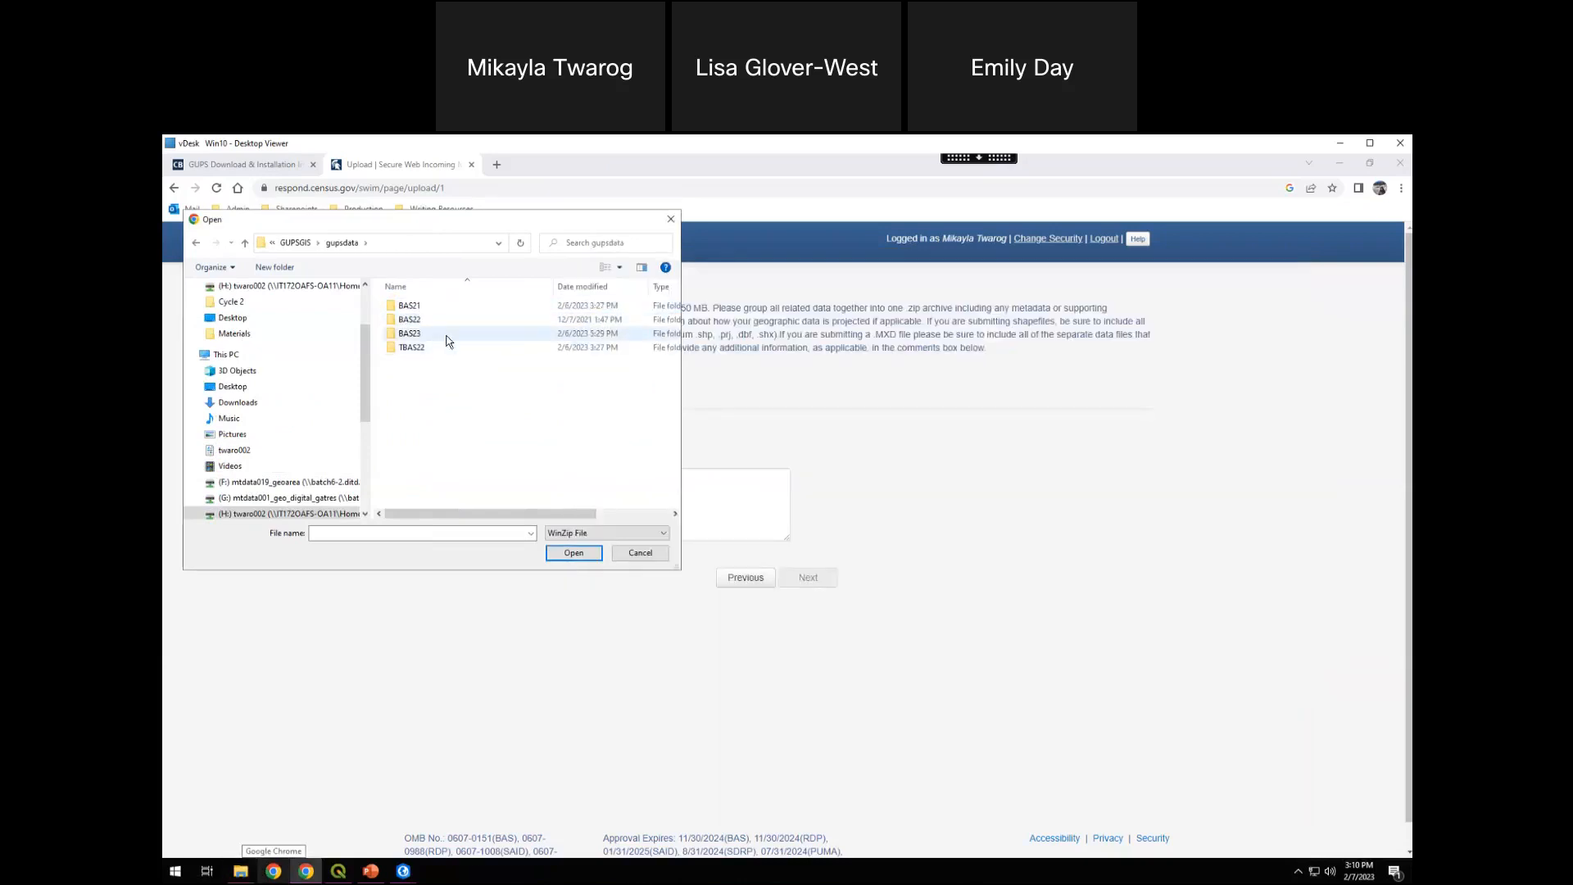
double_click(445, 333)
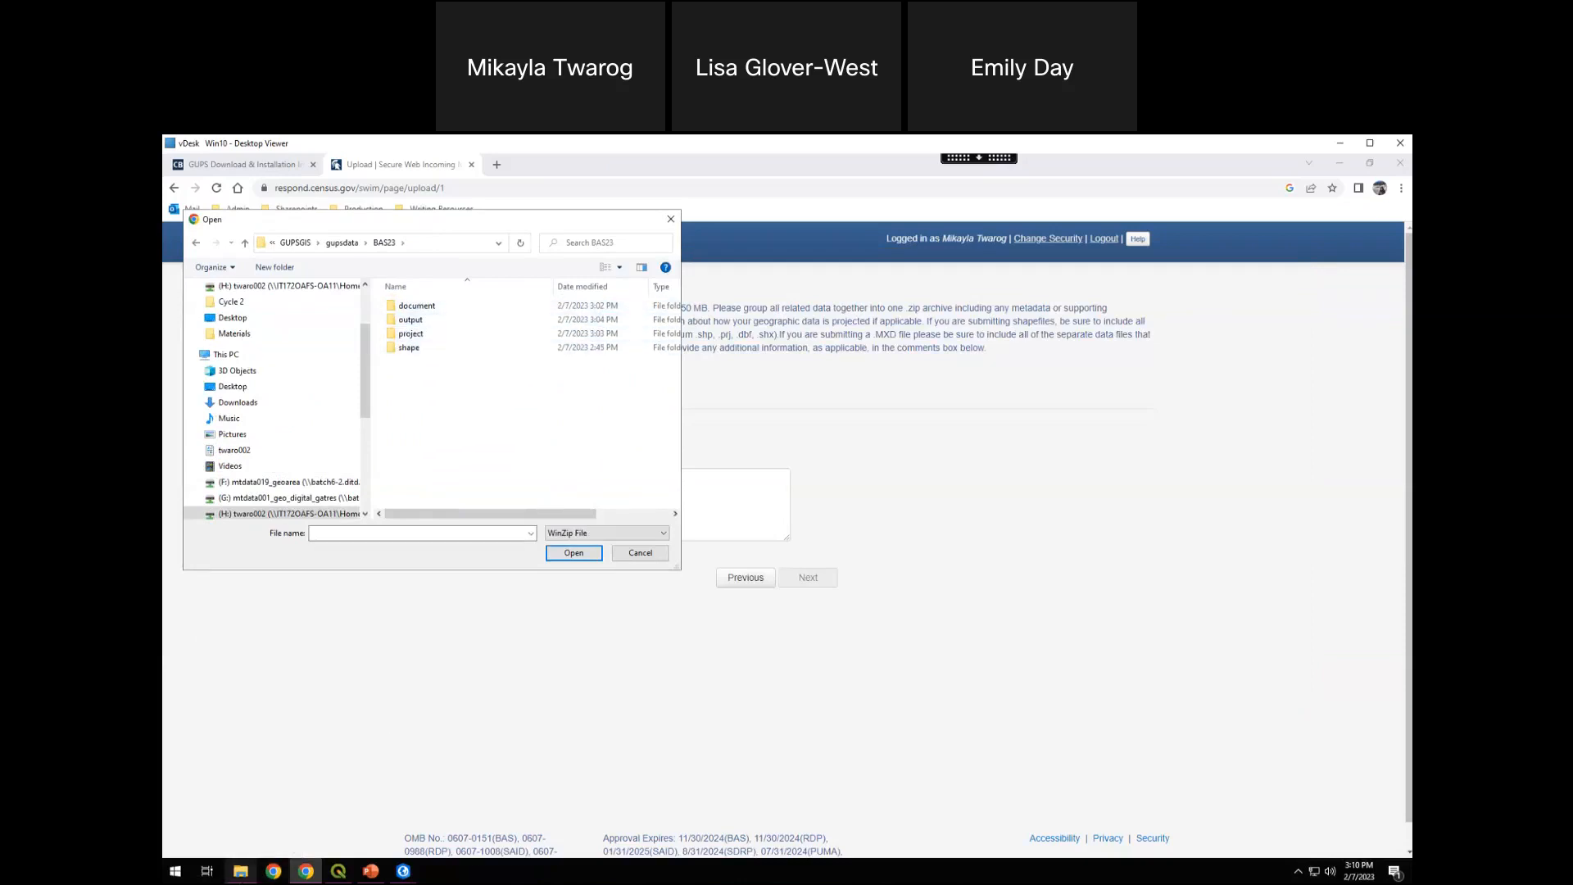
click(240, 871)
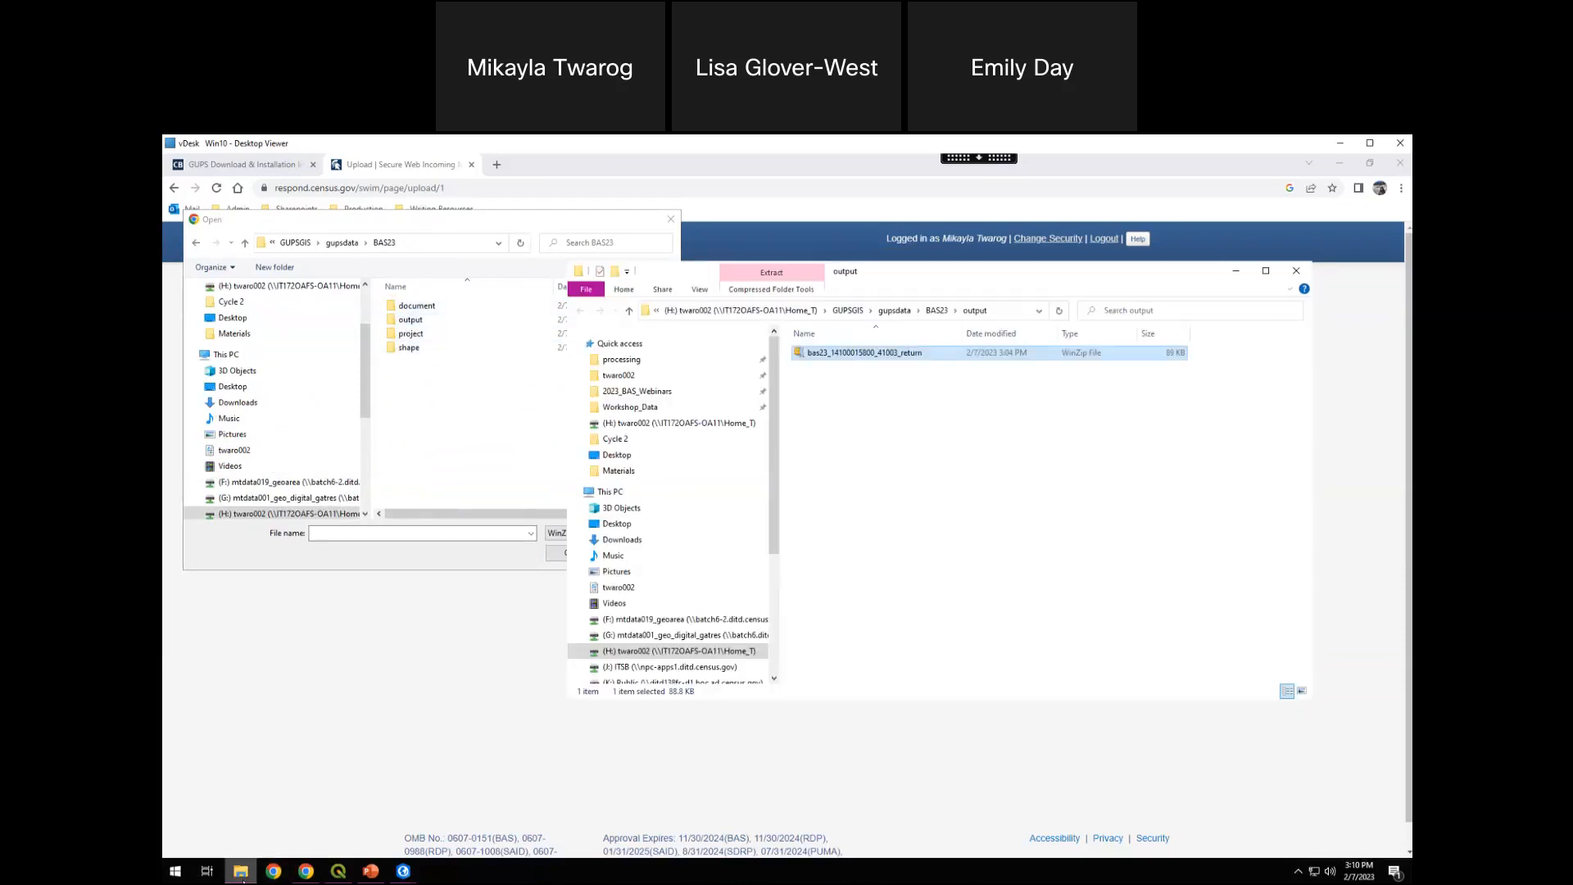
double_click(411, 319)
click(541, 307)
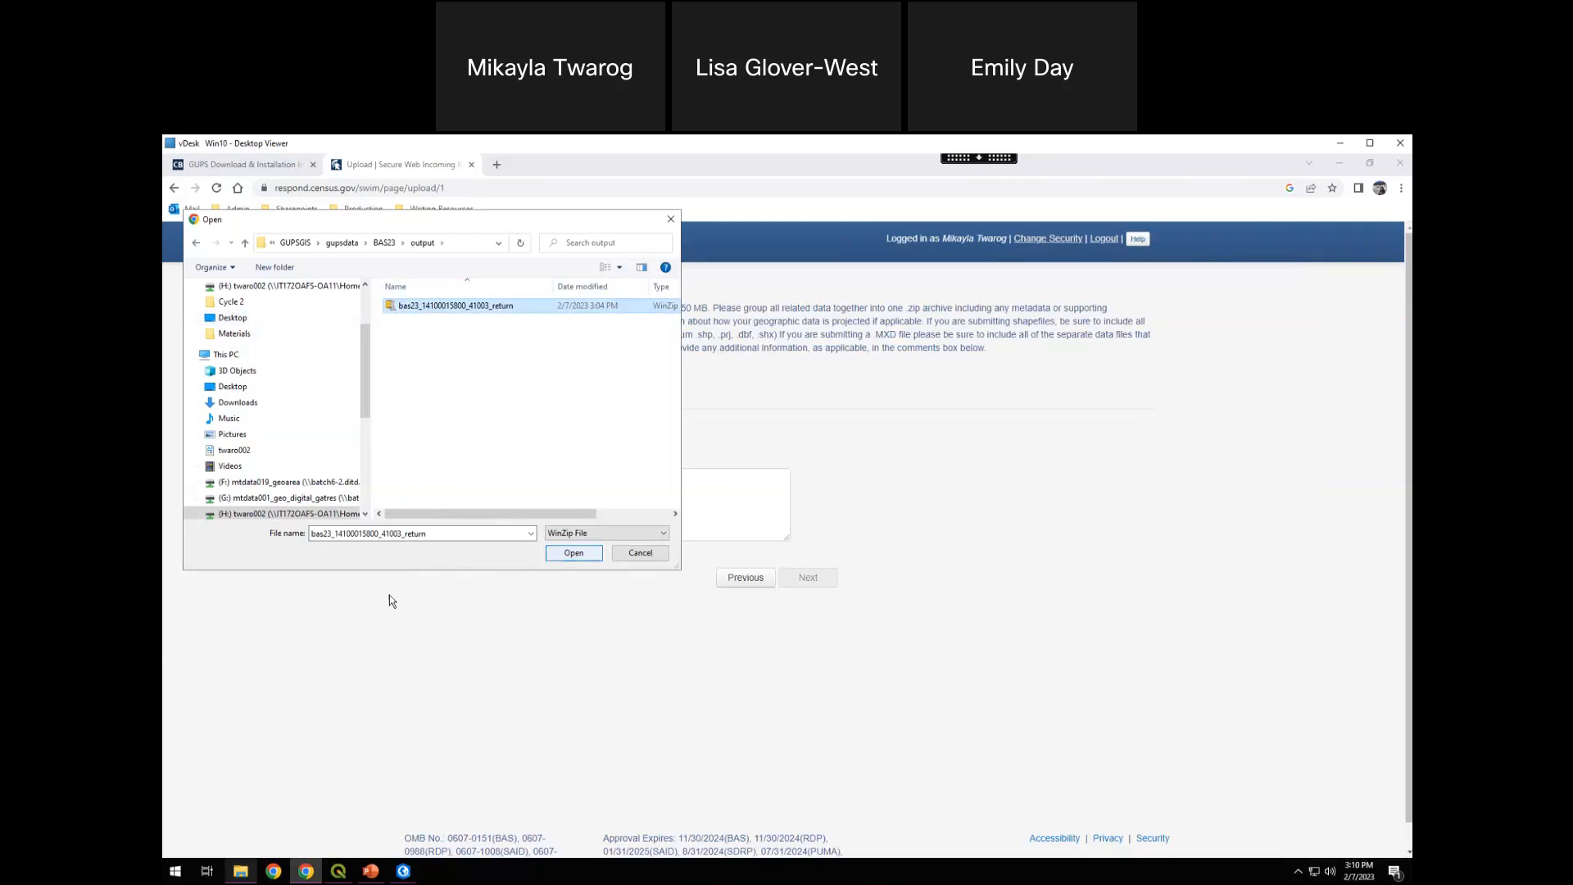
double_click(531, 312)
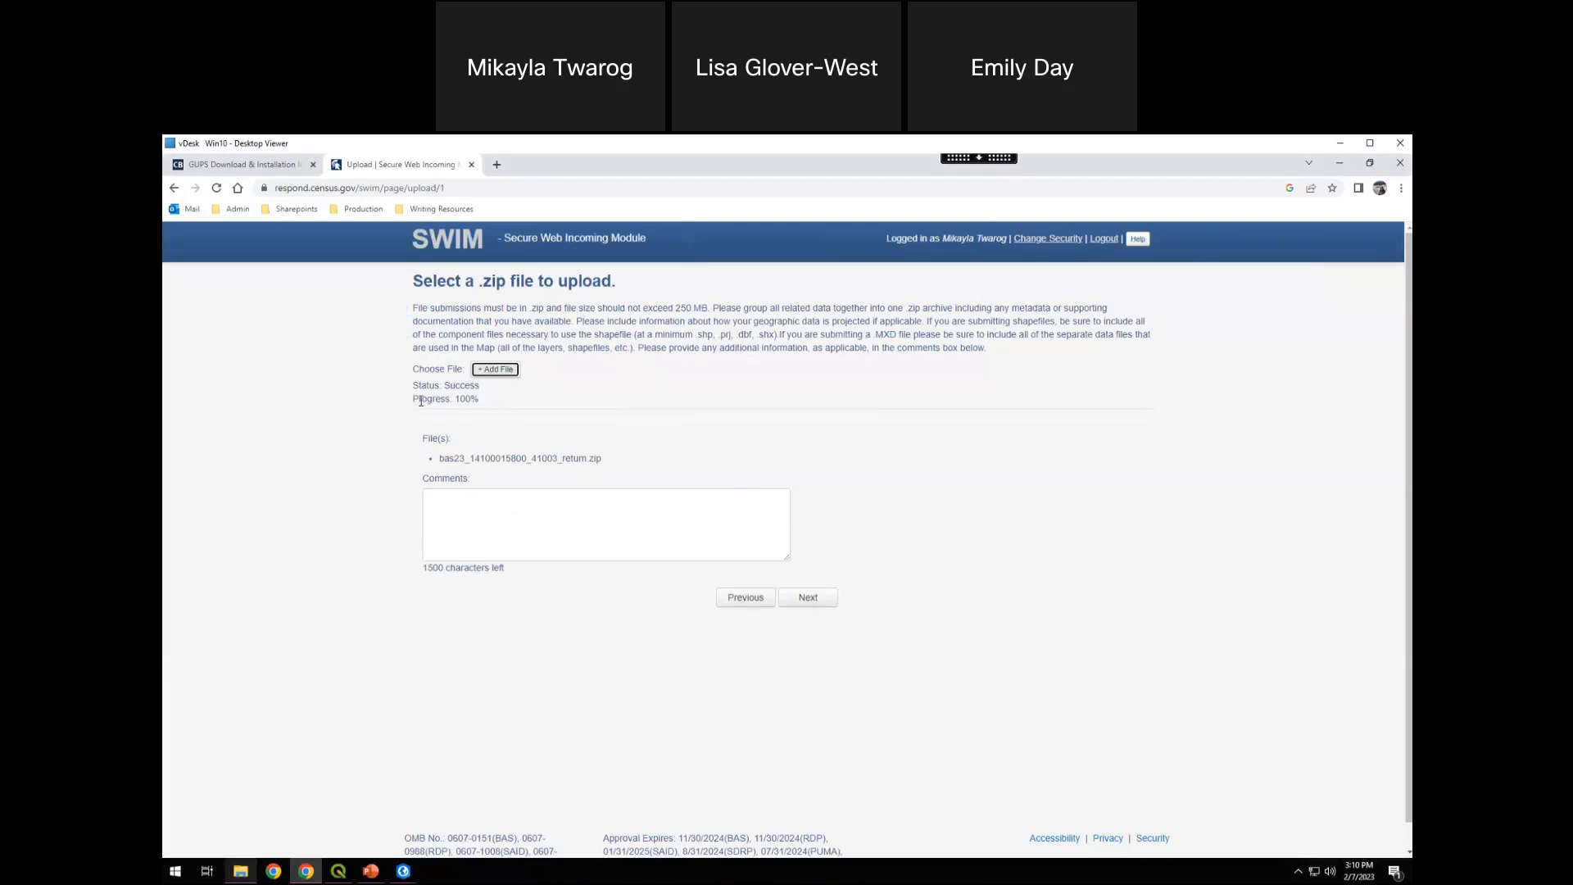
Check the upload's status and progress, and the name of the uploaded zip in the file list
click(474, 399)
triple_click(475, 399)
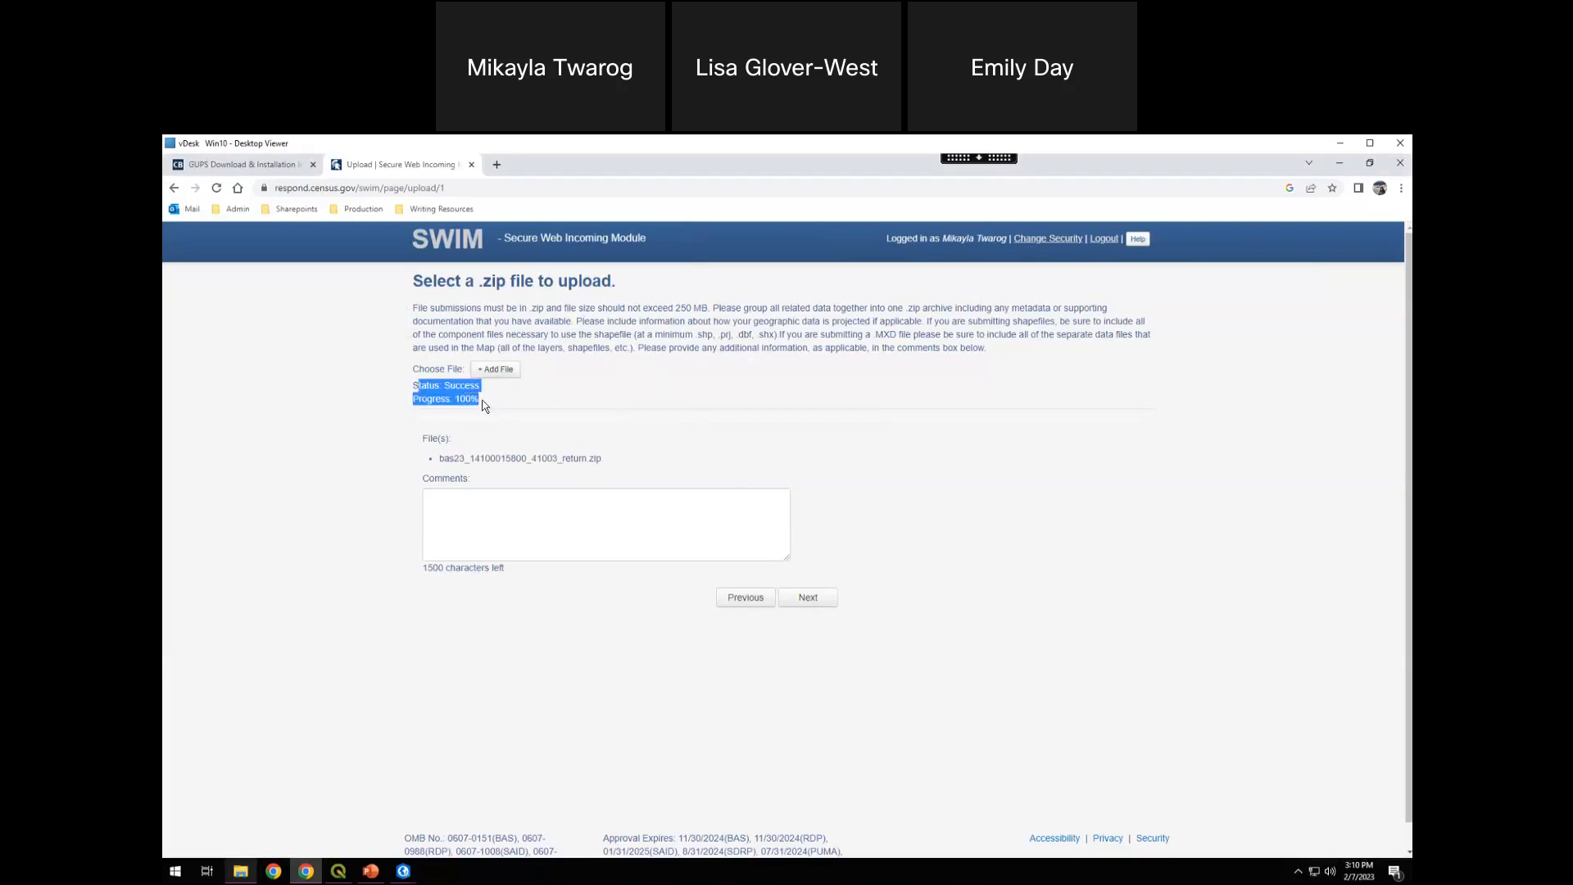
click(500, 405)
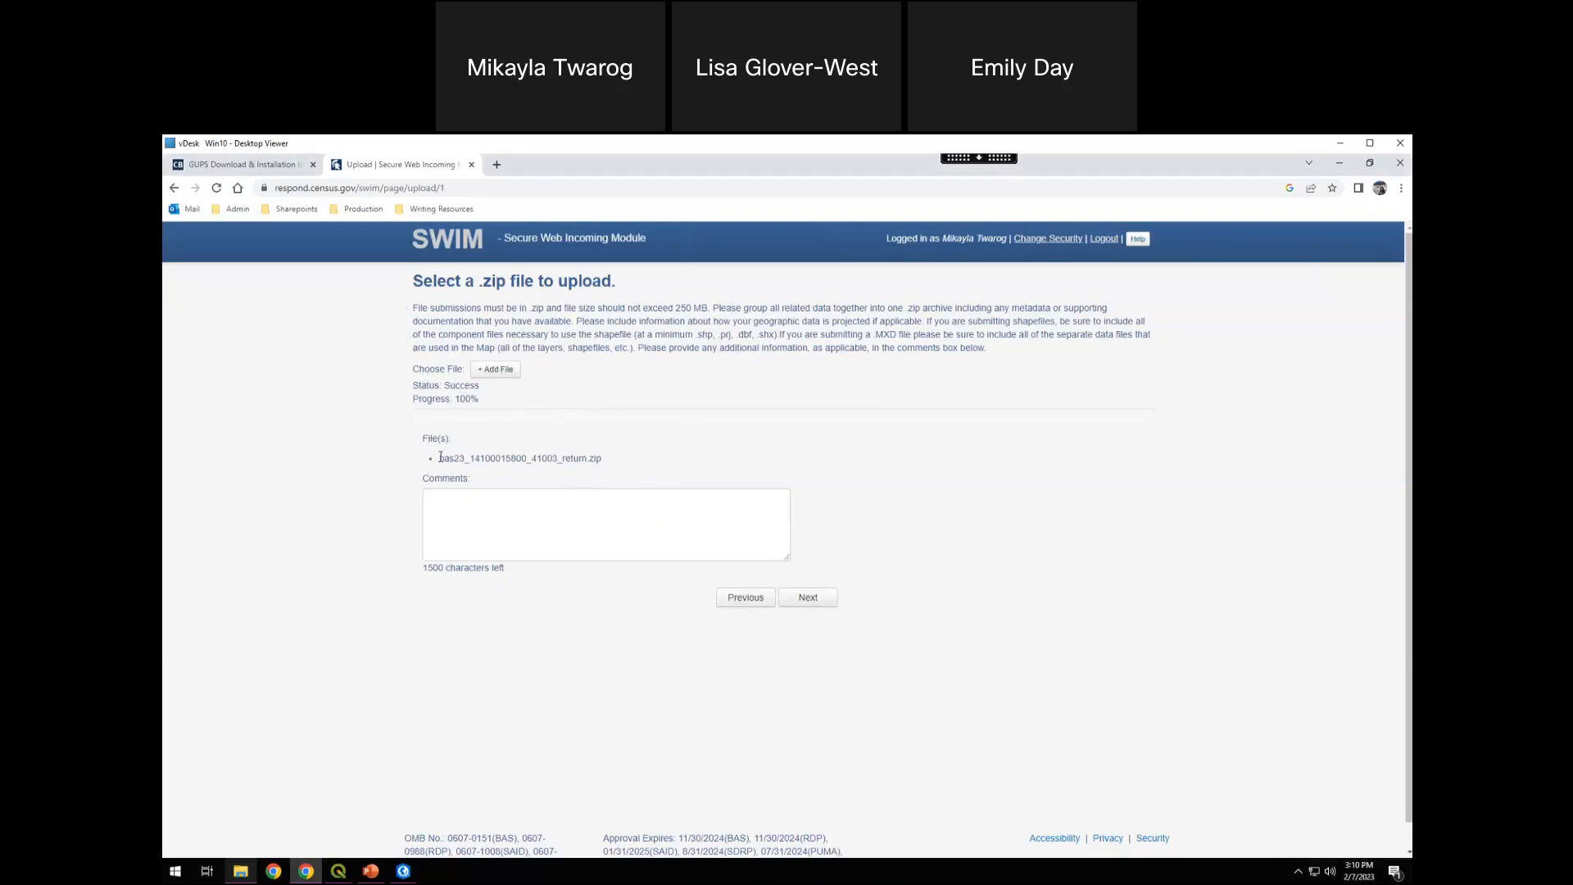
triple_click(593, 459)
click(537, 473)
click(457, 482)
drag(589, 459, 429, 448)
click(425, 439)
double_click(526, 457)
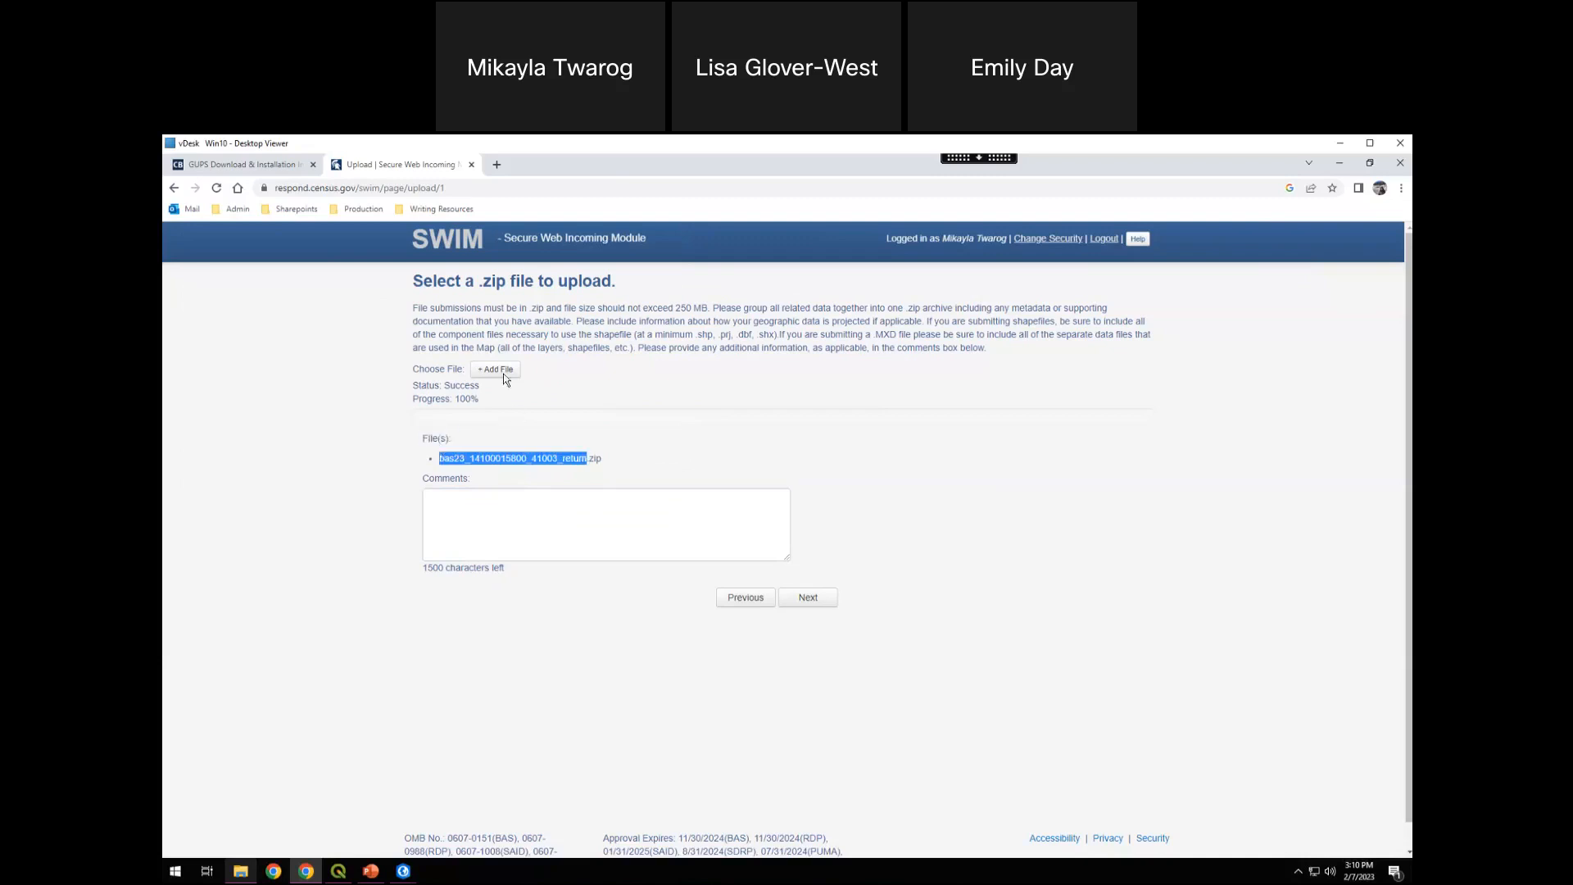
Examine the upload's comments field and its character limit
click(509, 545)
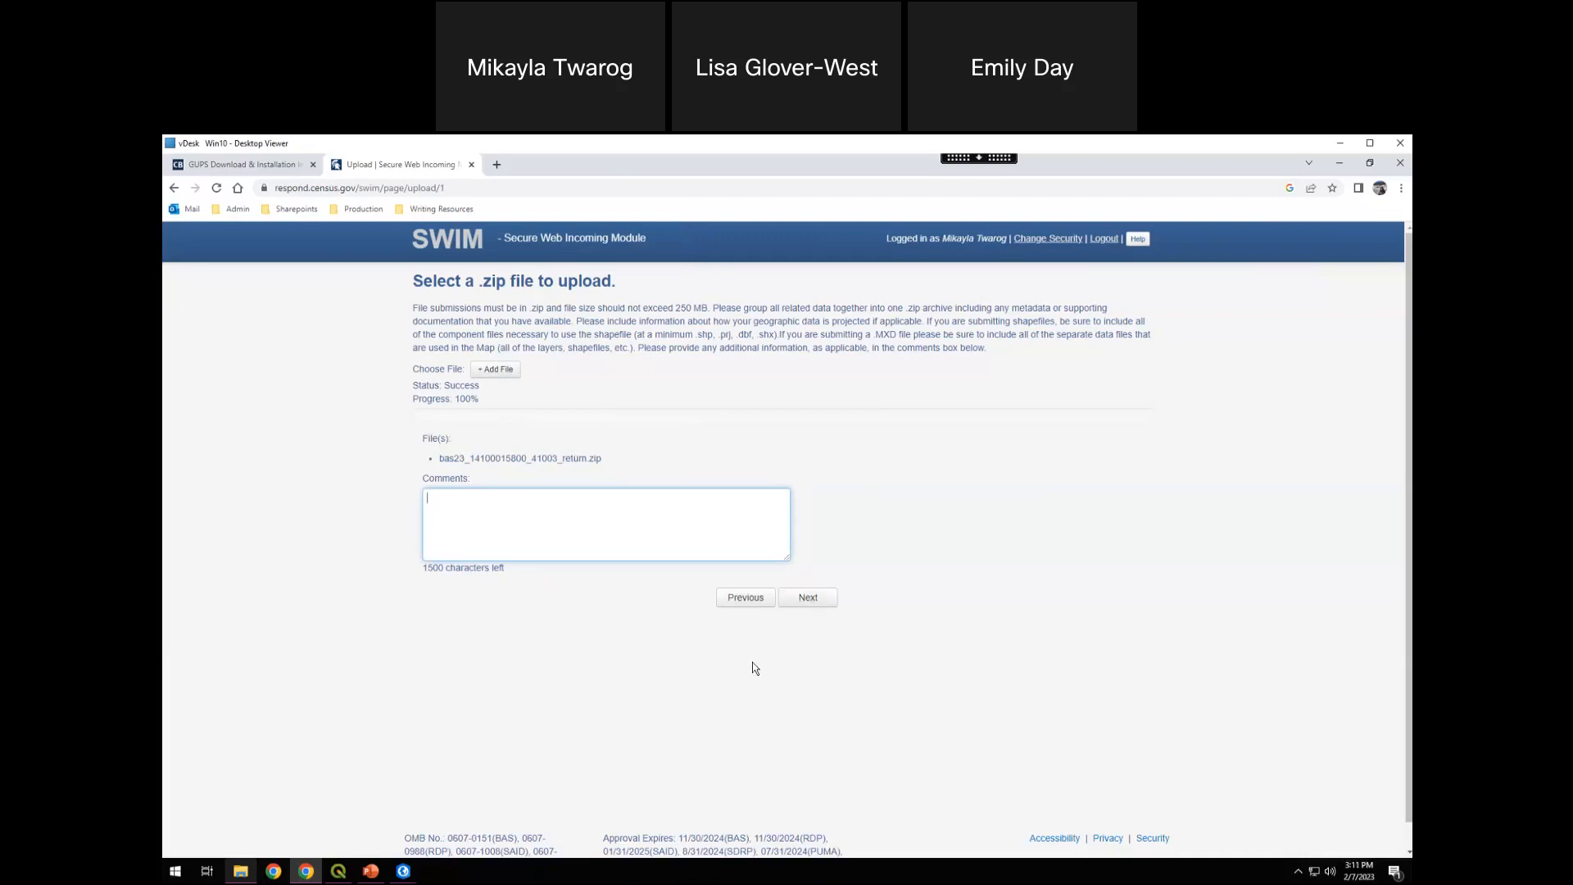
click(521, 607)
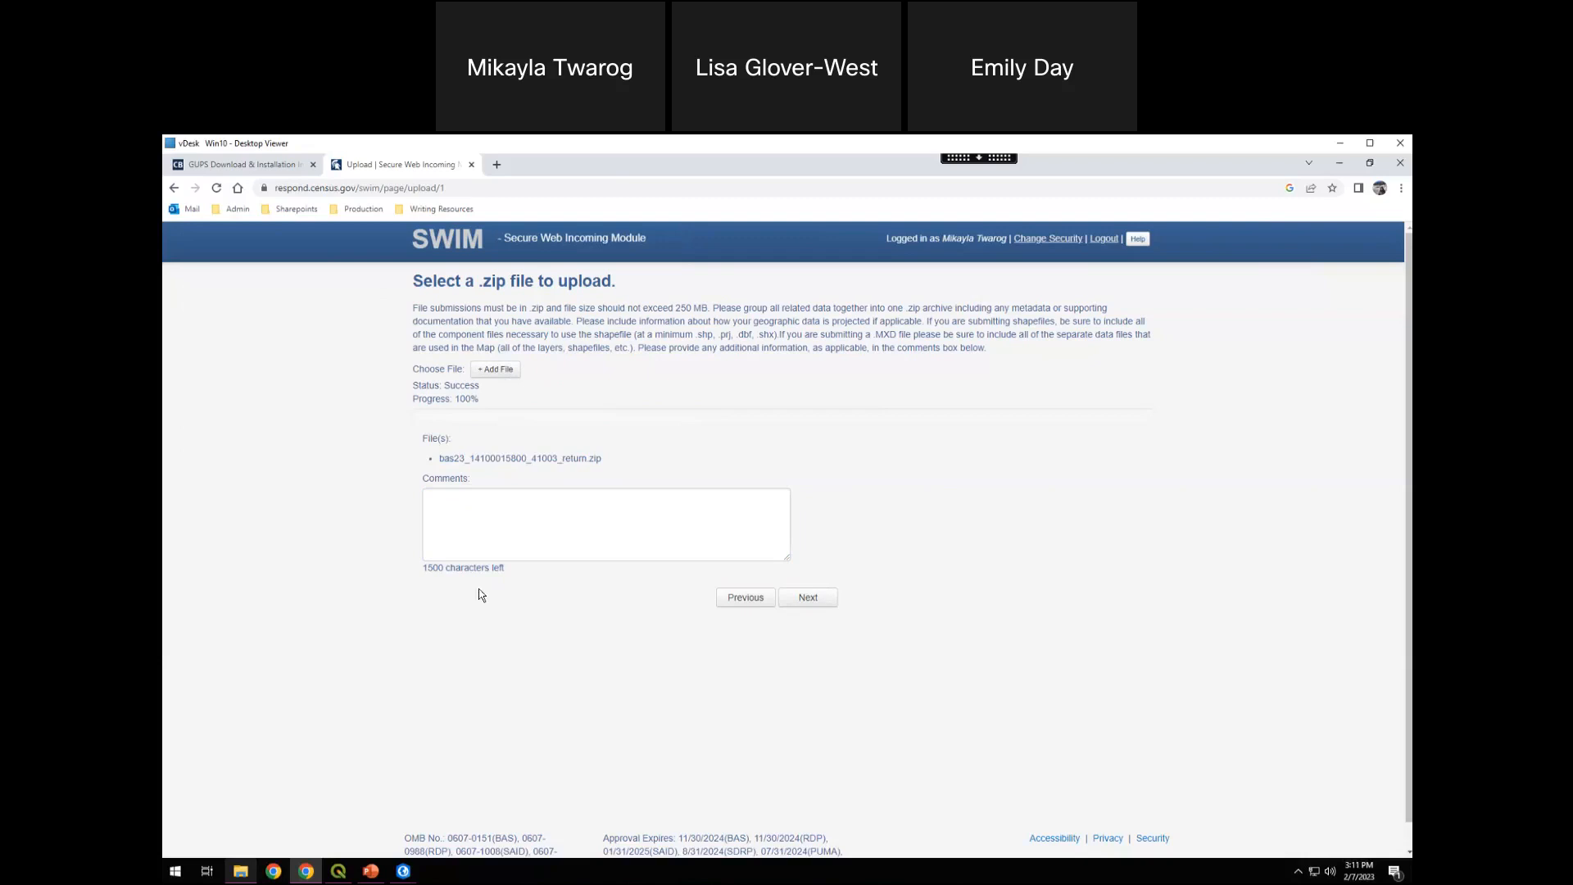
triple_click(423, 566)
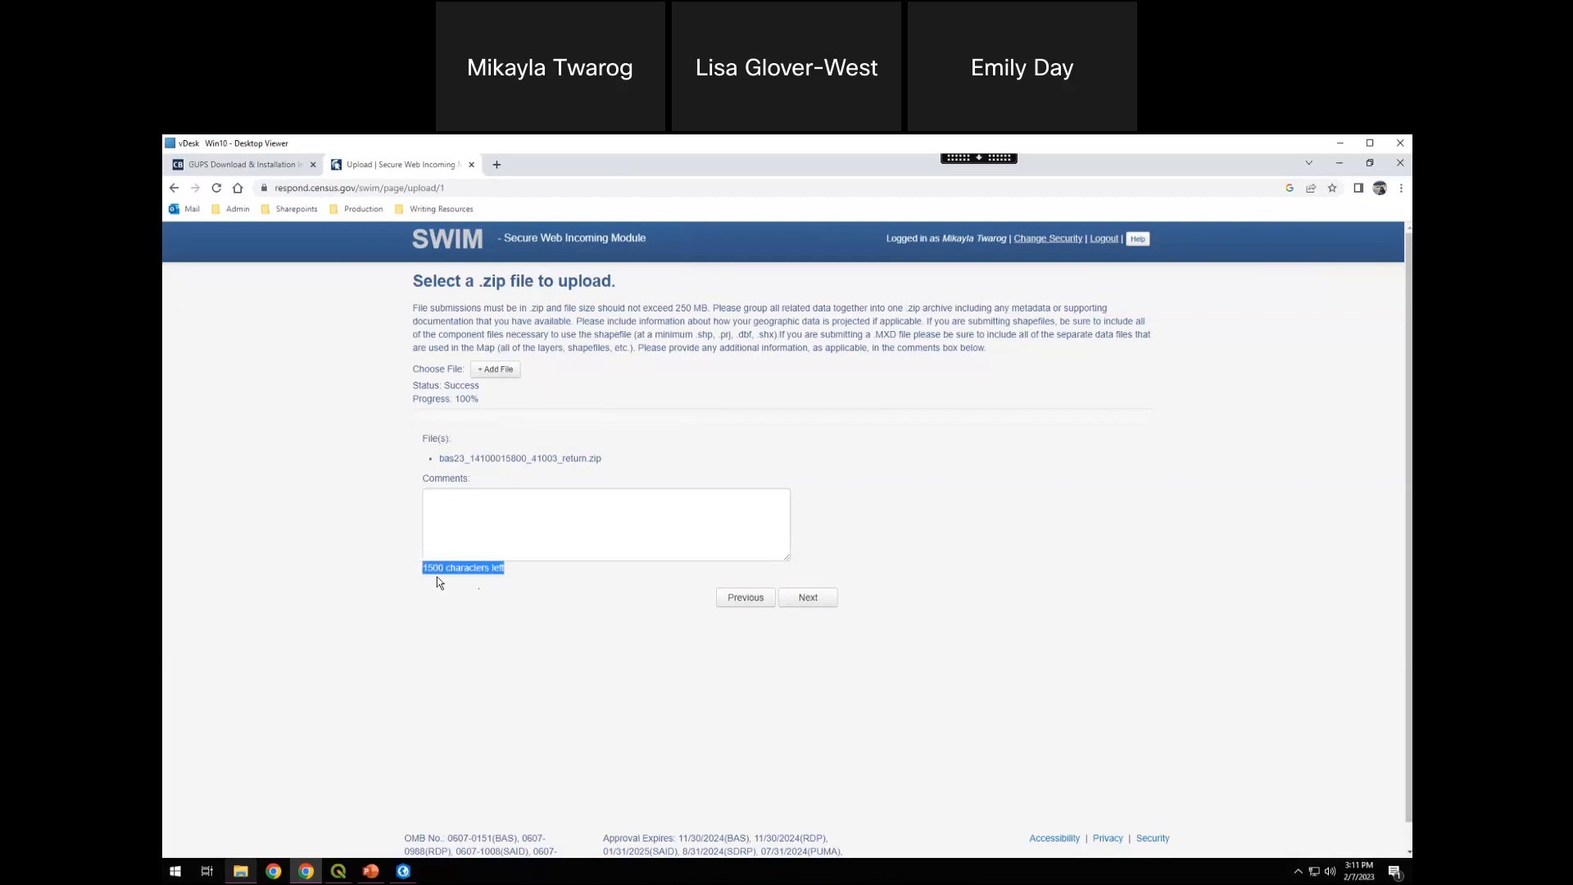
click(441, 582)
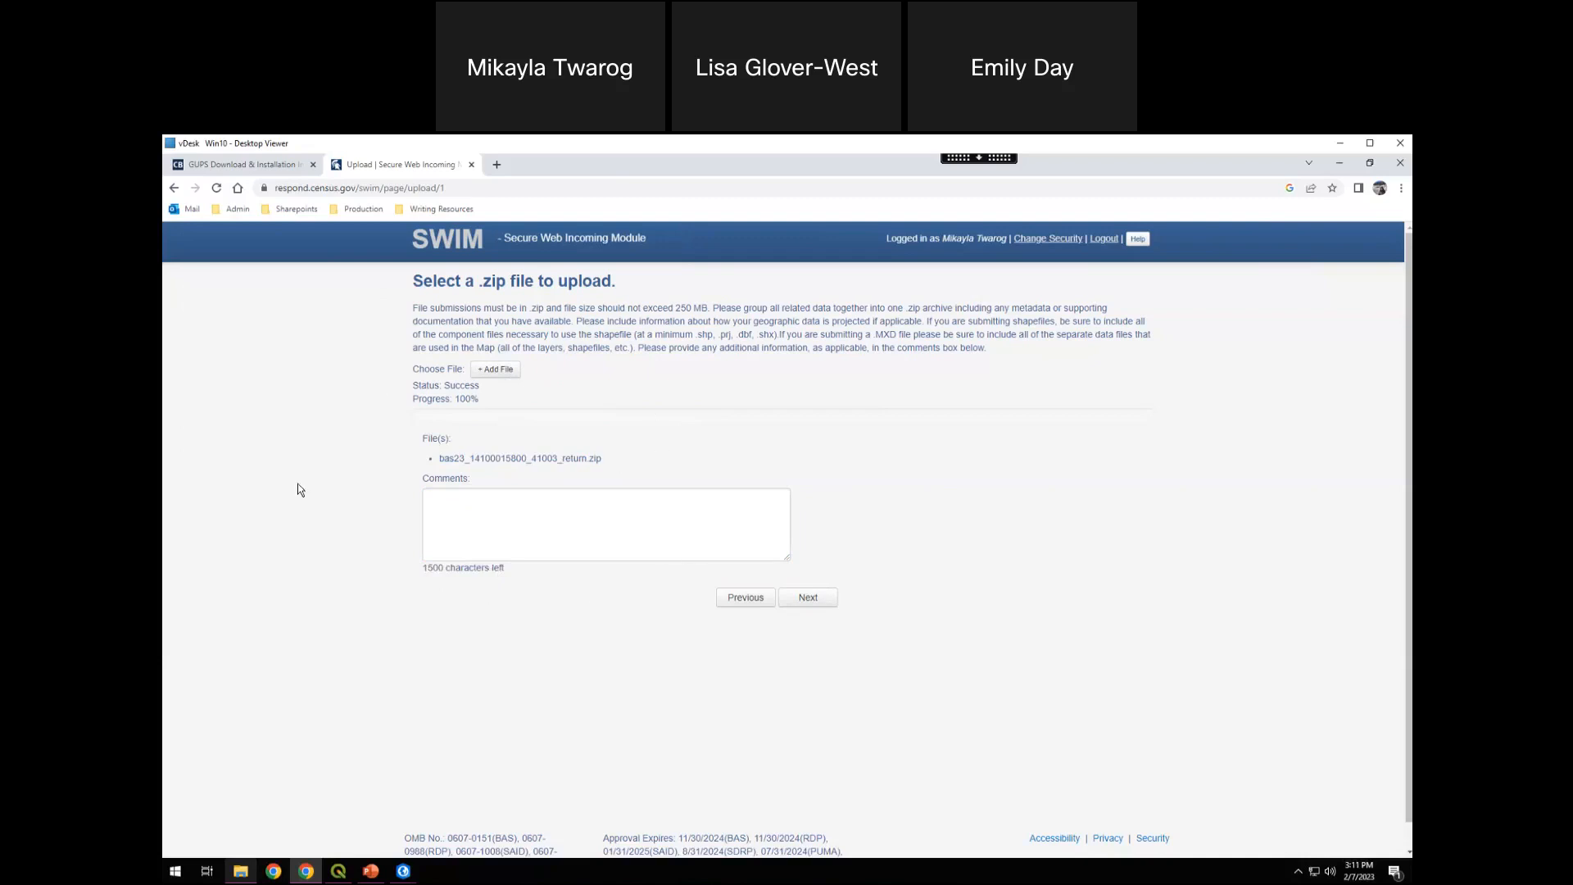
click(488, 540)
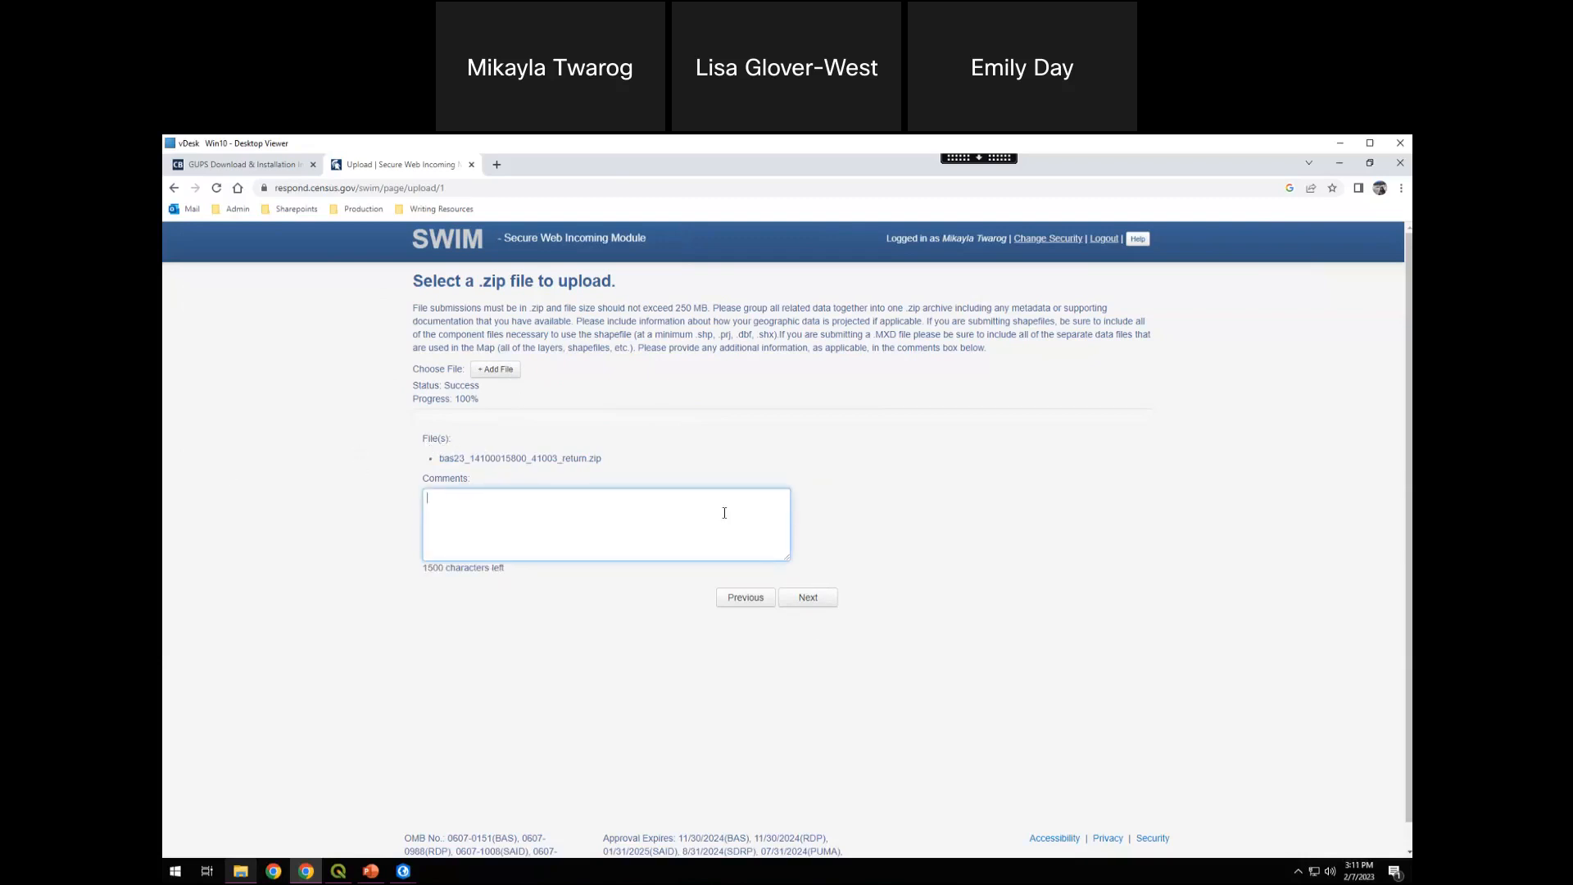
click(960, 466)
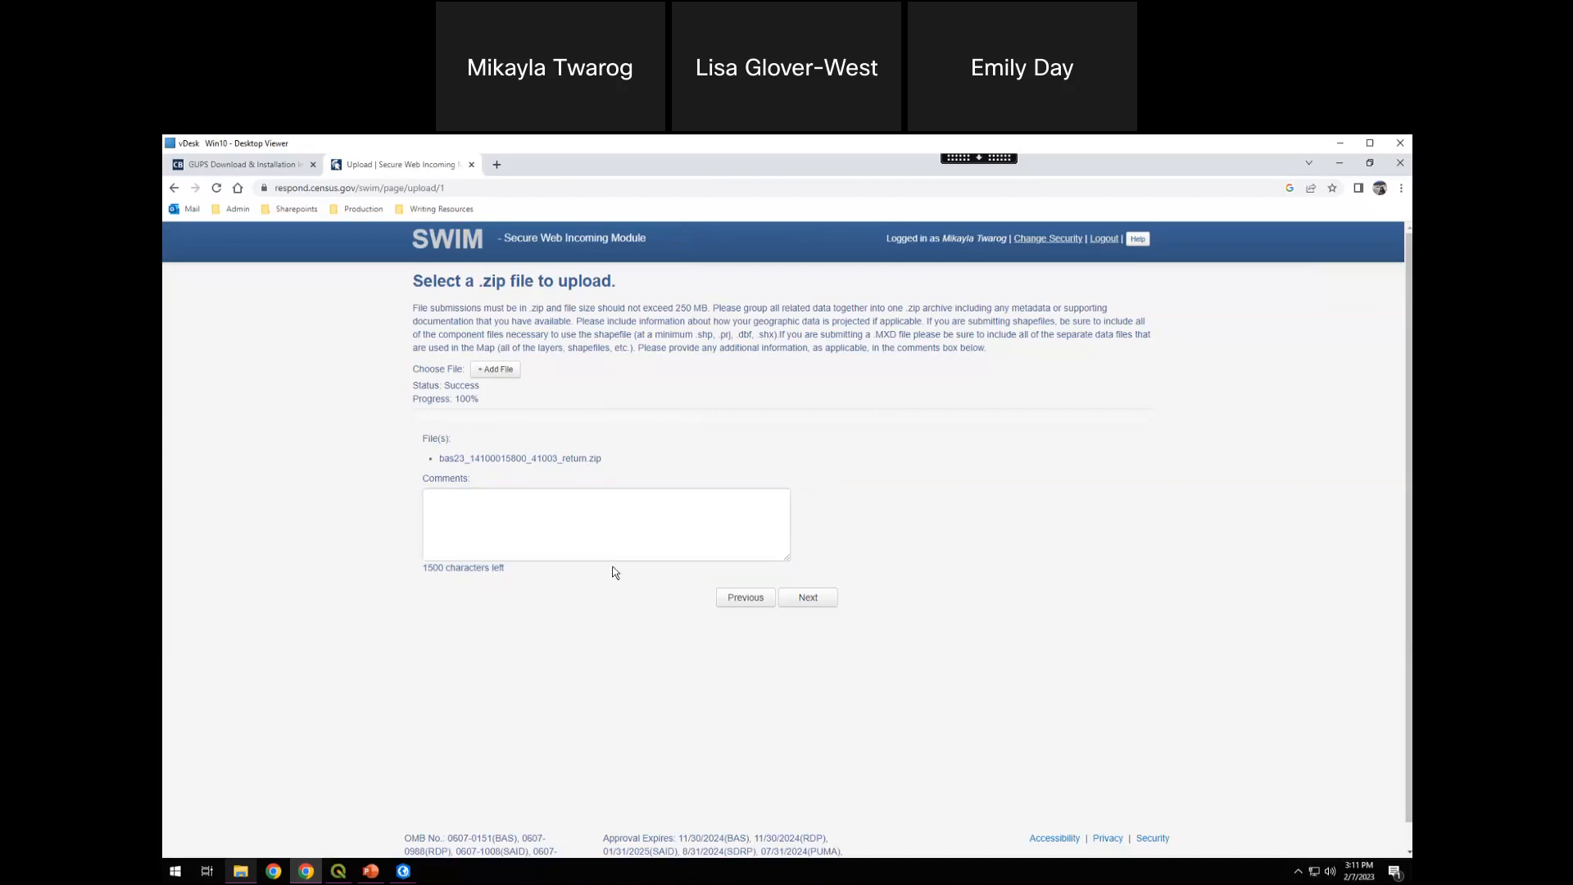
click(636, 545)
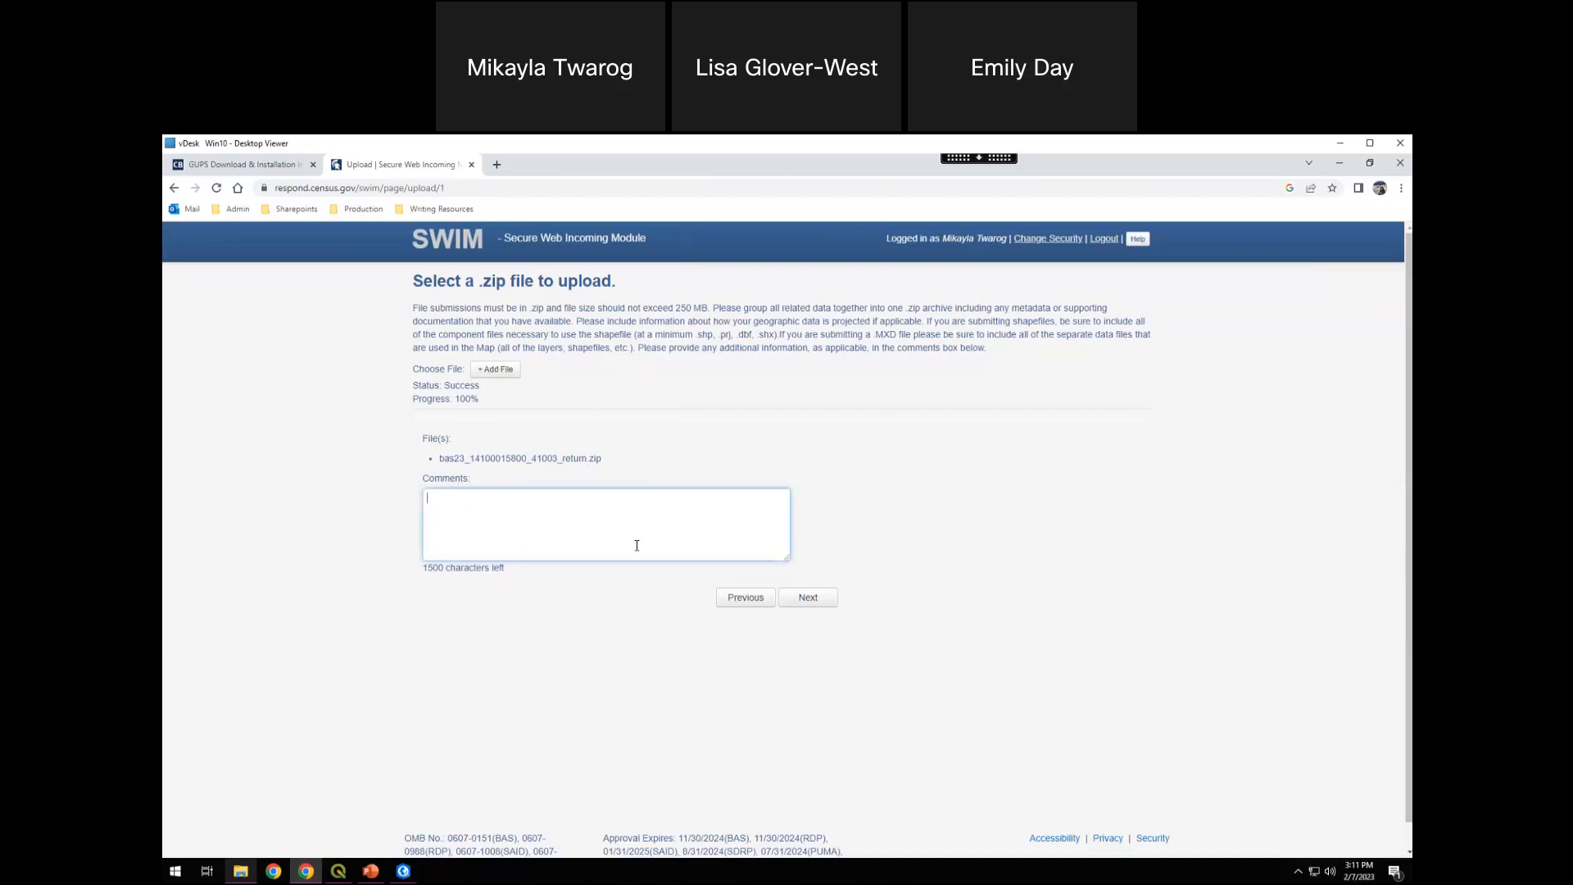
click(580, 576)
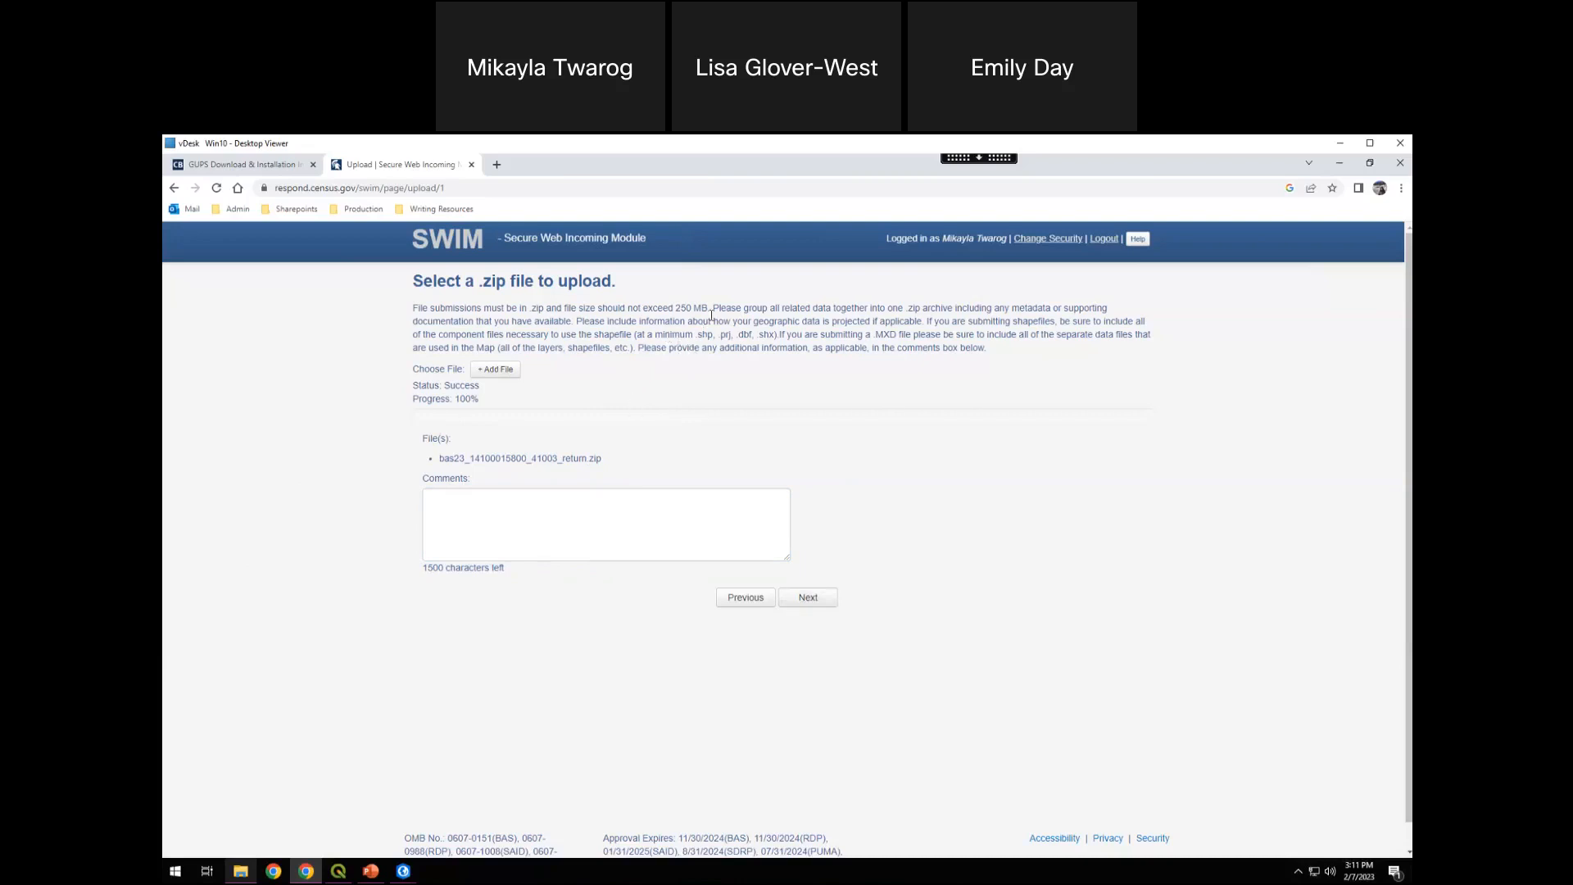
Review the zip upload instructions and the uploaded file's name in the file list above the comments field
double_click(687, 348)
click(687, 349)
drag(603, 459, 440, 459)
click(445, 459)
double_click(446, 459)
click(469, 481)
drag(472, 483, 452, 449)
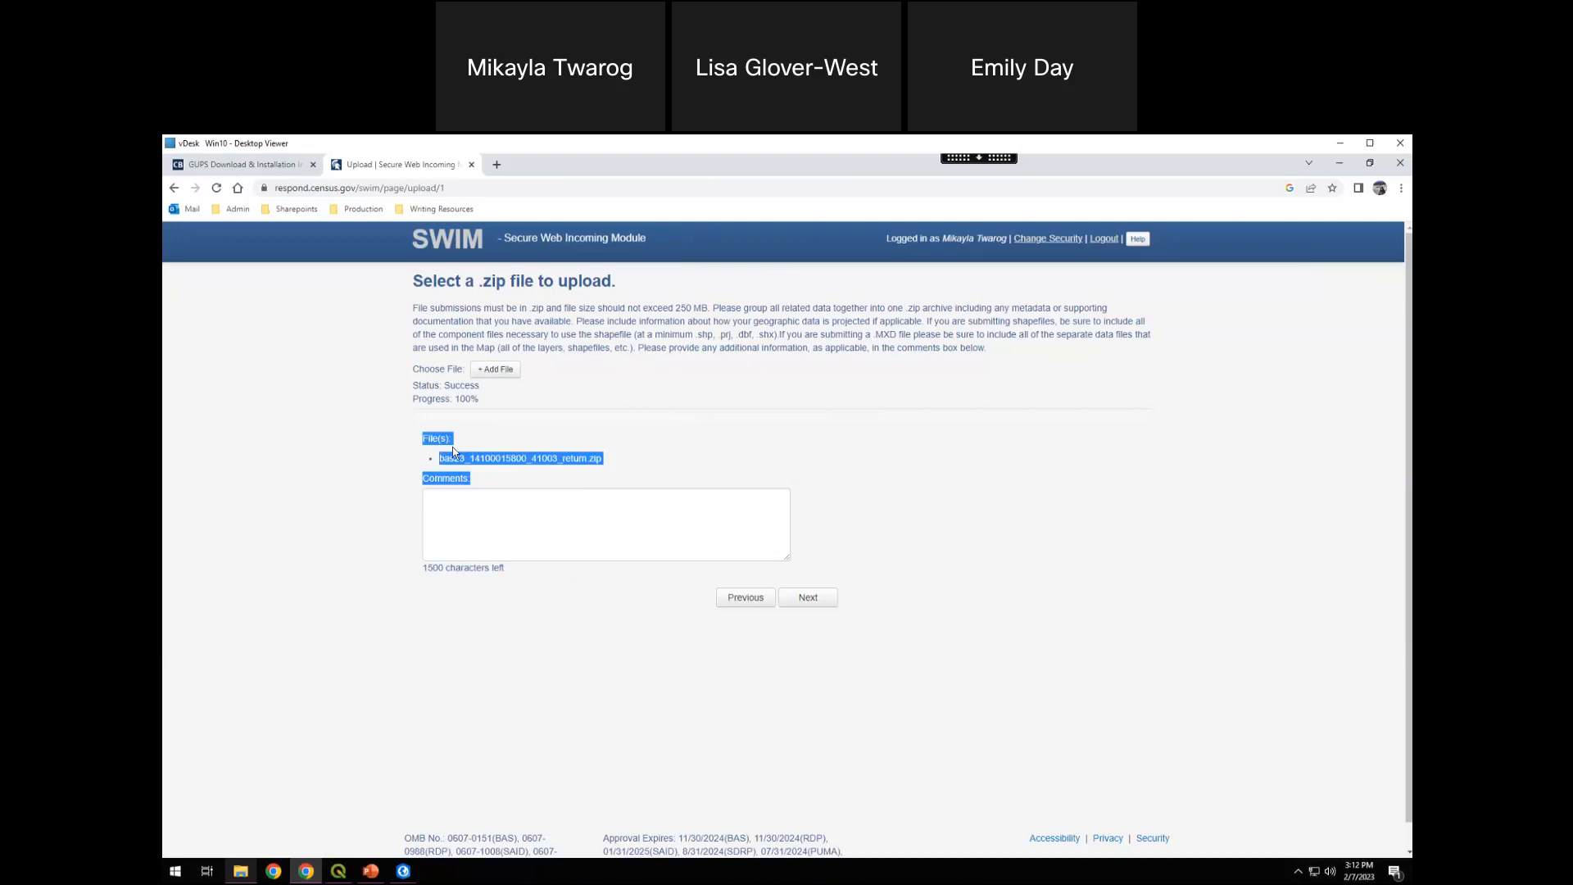
click(453, 446)
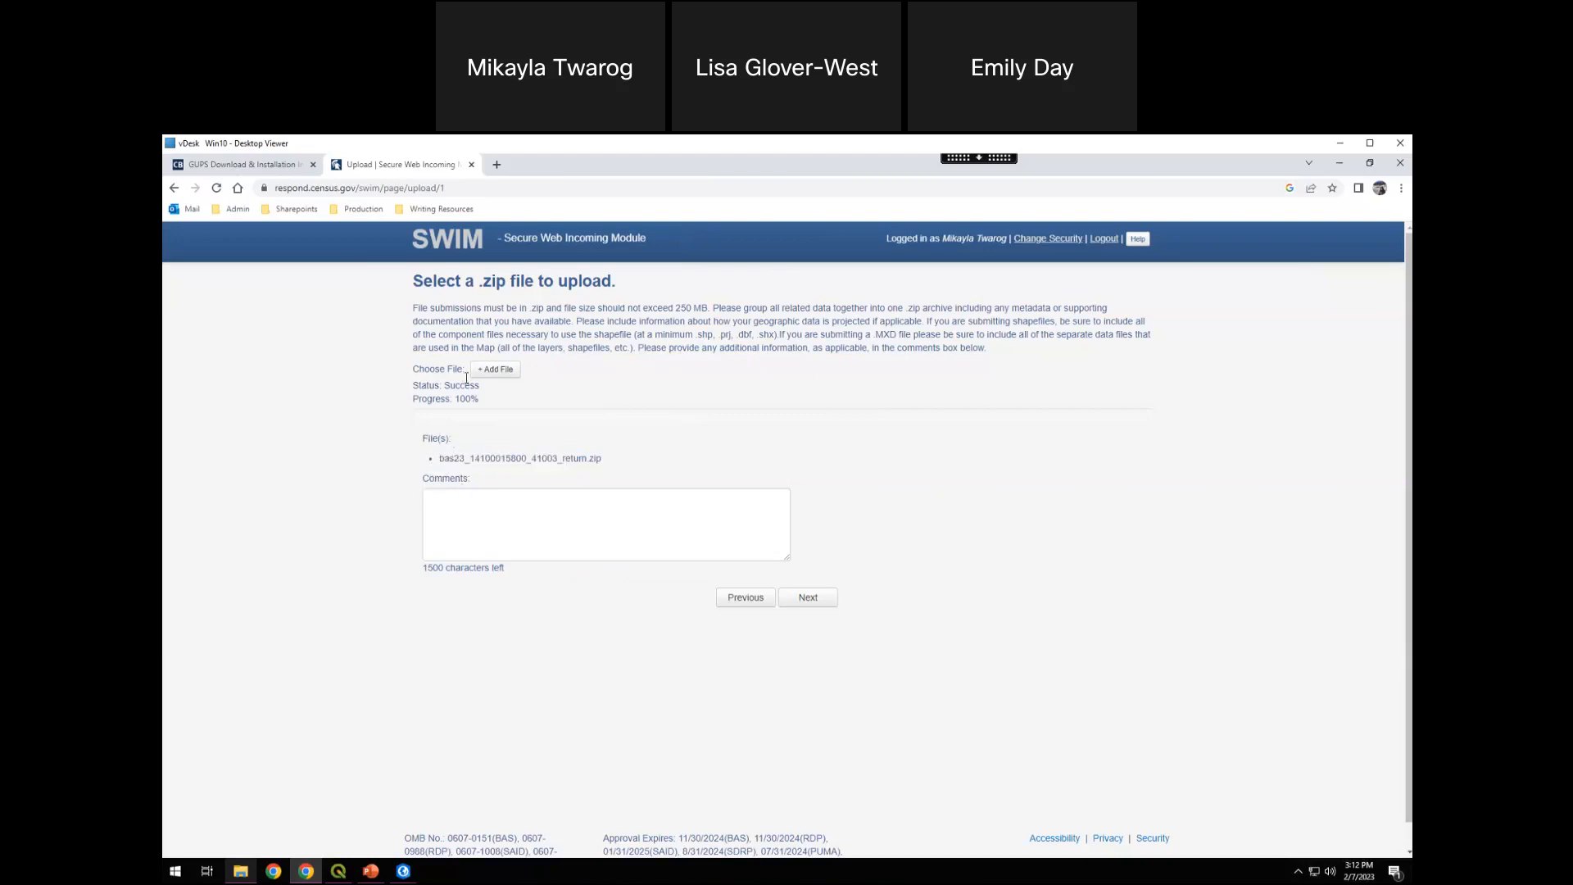
triple_click(607, 334)
click(780, 385)
Log out of SWIM, switch to PowerPoint and present from the SWIM Demonstration slide through to the Additional Information slide
click(1103, 241)
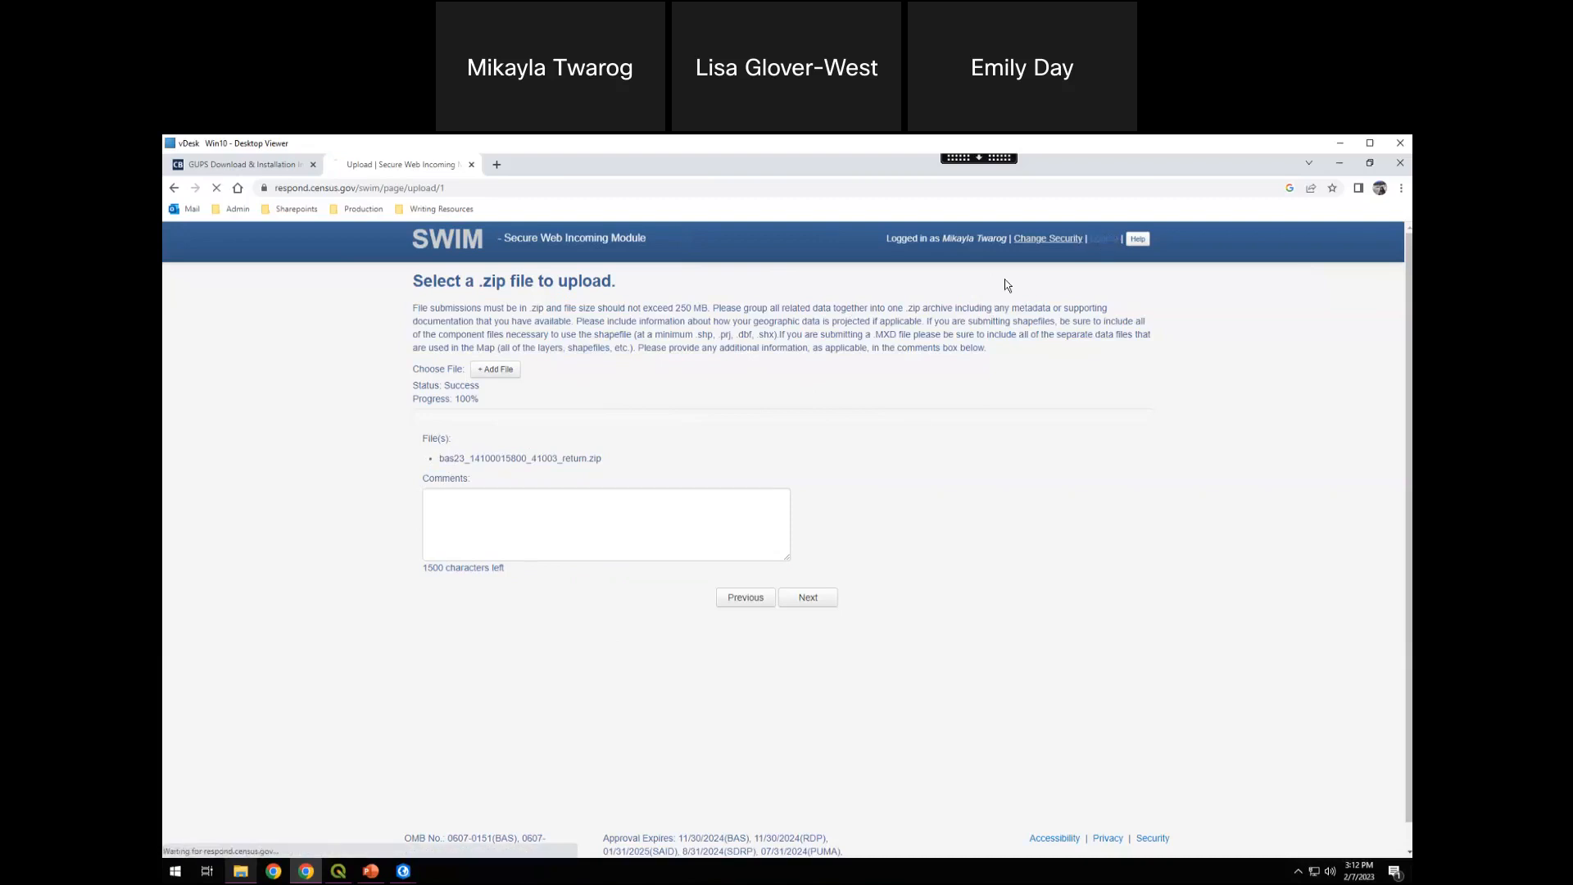
click(372, 874)
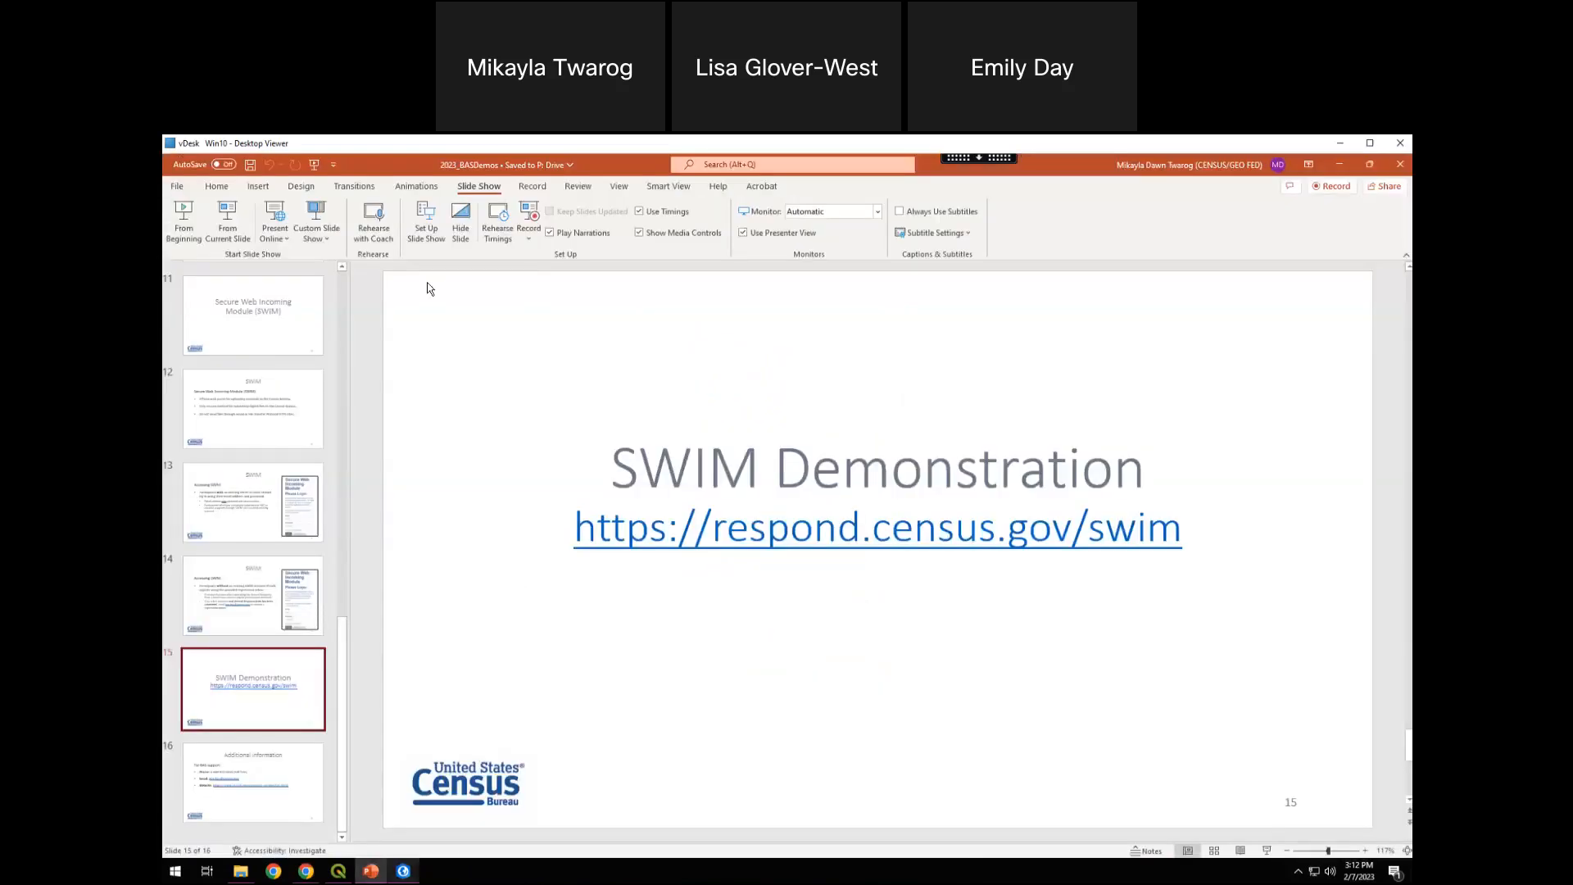
click(228, 223)
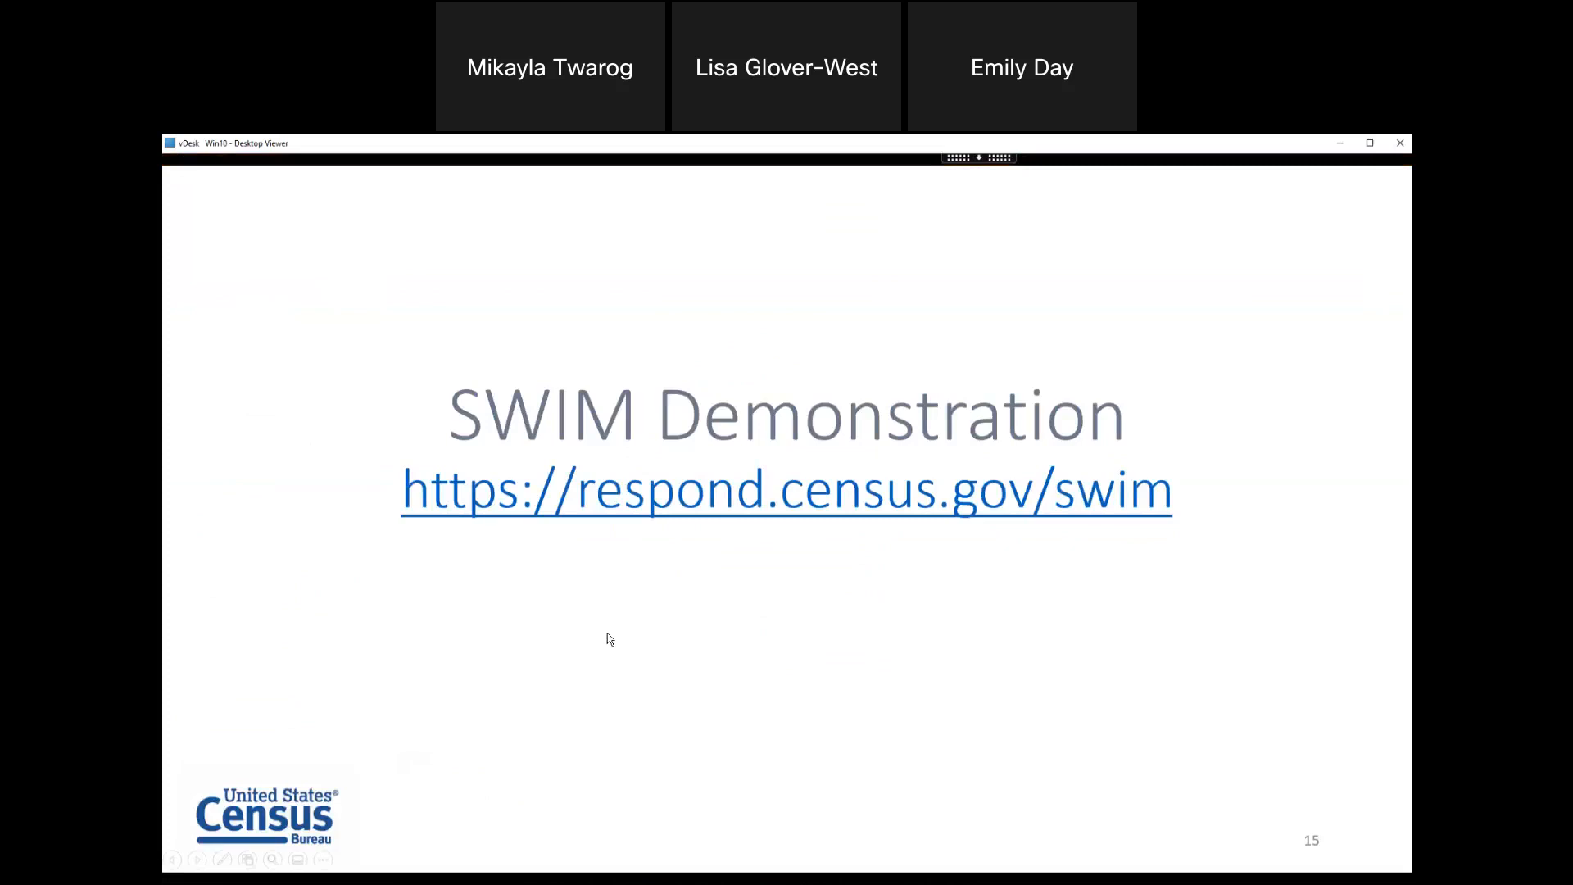
click(607, 633)
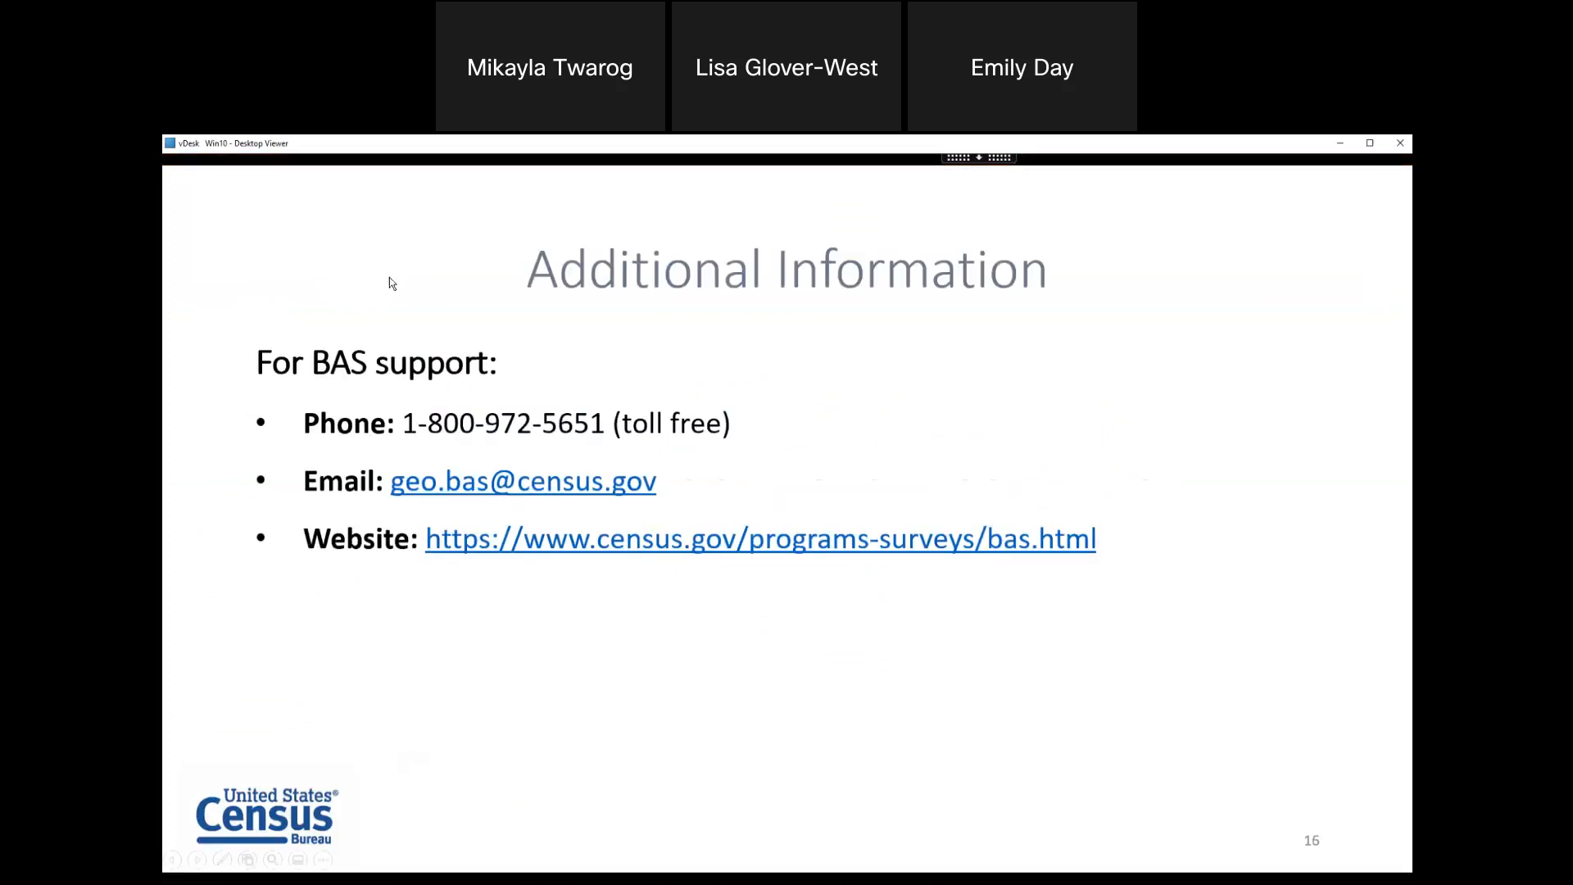